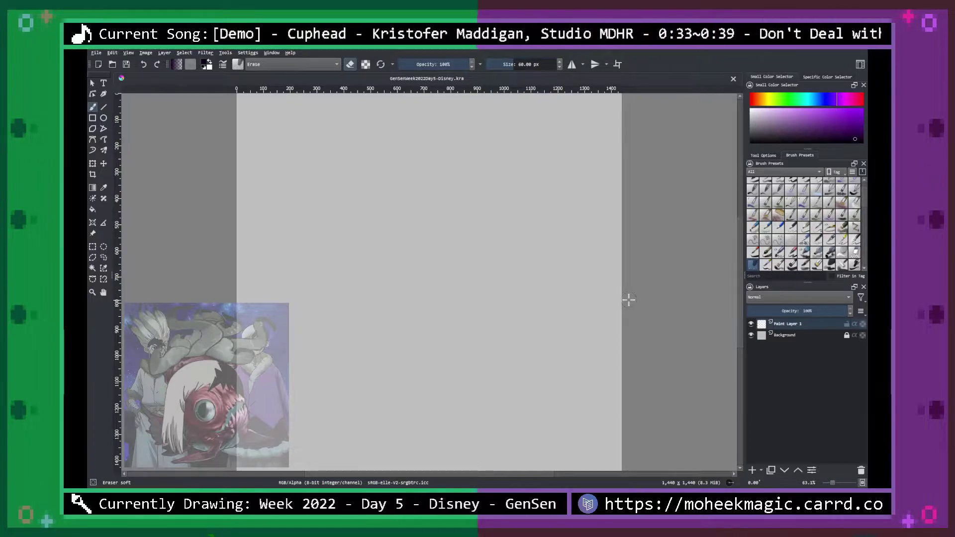
Add the black-and-white Mickey Mouse steering wheel image as a reference layer and lower its opacity to 13%.
key(ctrl+o)
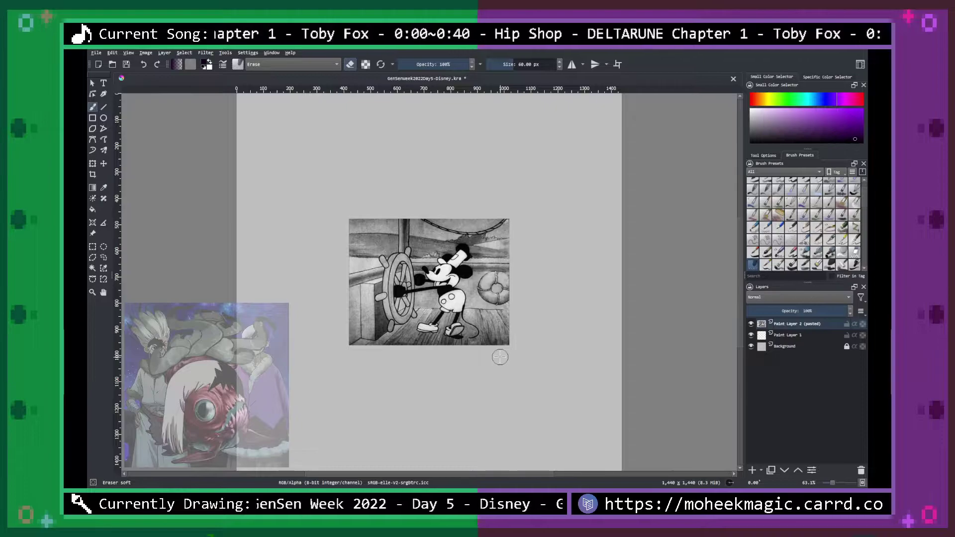
key(minus)
key(minus)
drag(793, 309, 769, 312)
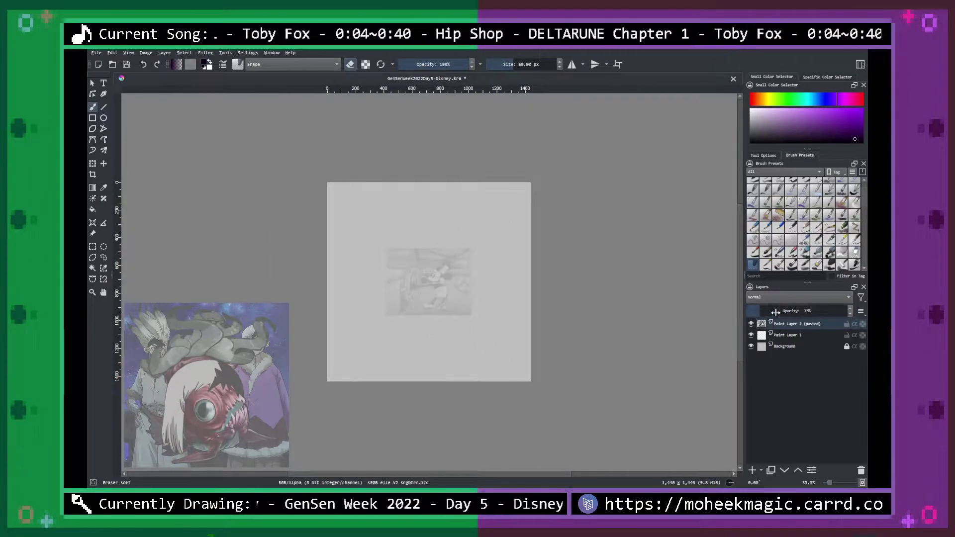
Move the faded reference image into the lower-left corner of the canvas.
click(93, 164)
drag(451, 287, 393, 325)
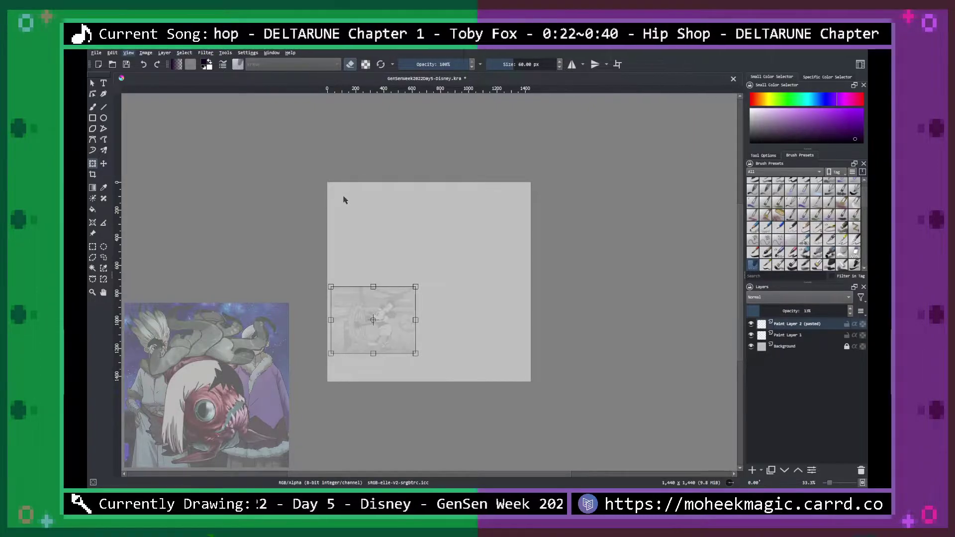
drag(387, 310, 390, 328)
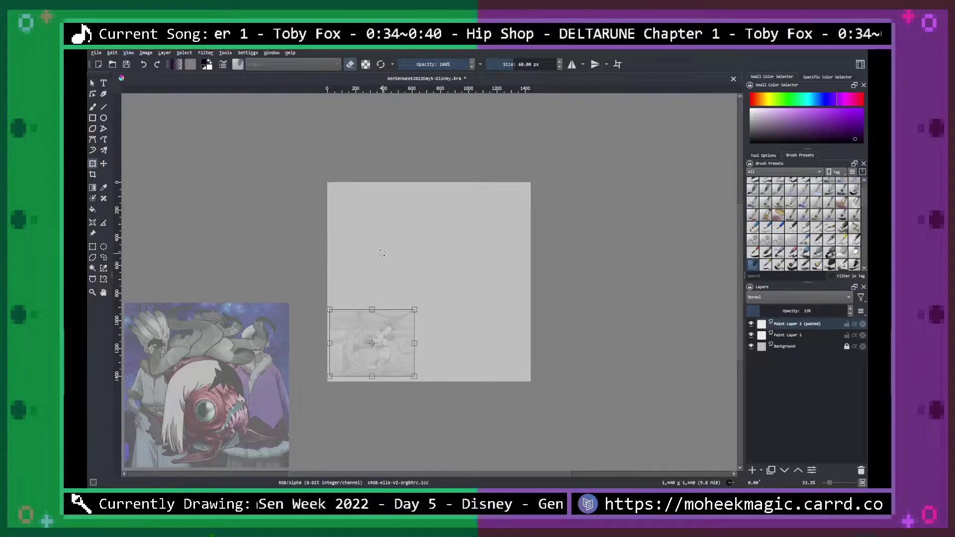
key(Return)
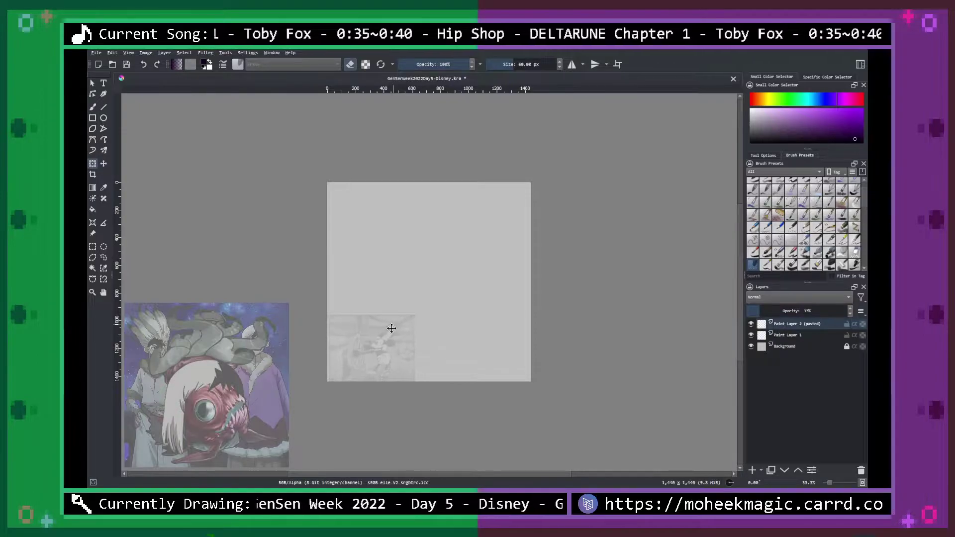
click(389, 326)
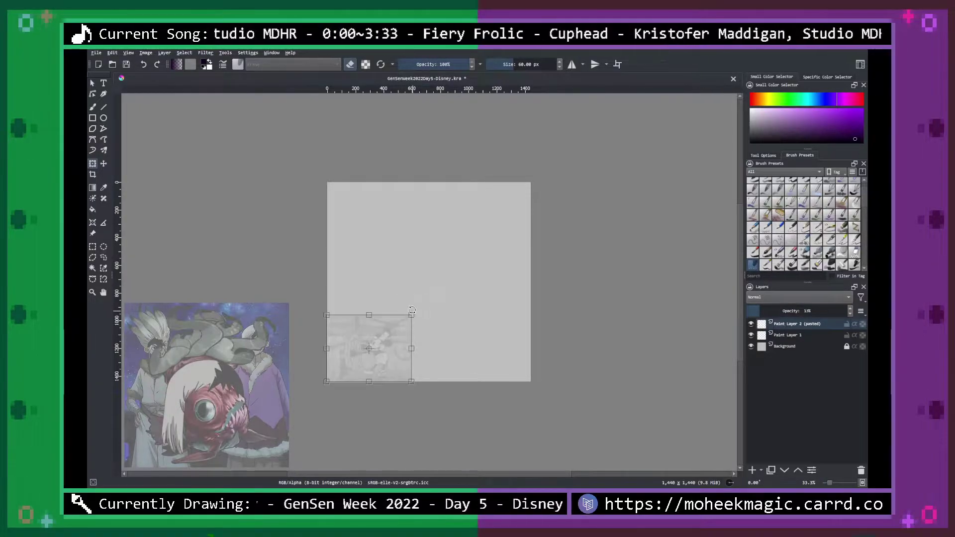
Scale the reference image up to the full canvas width and centre it vertically.
drag(411, 315, 538, 232)
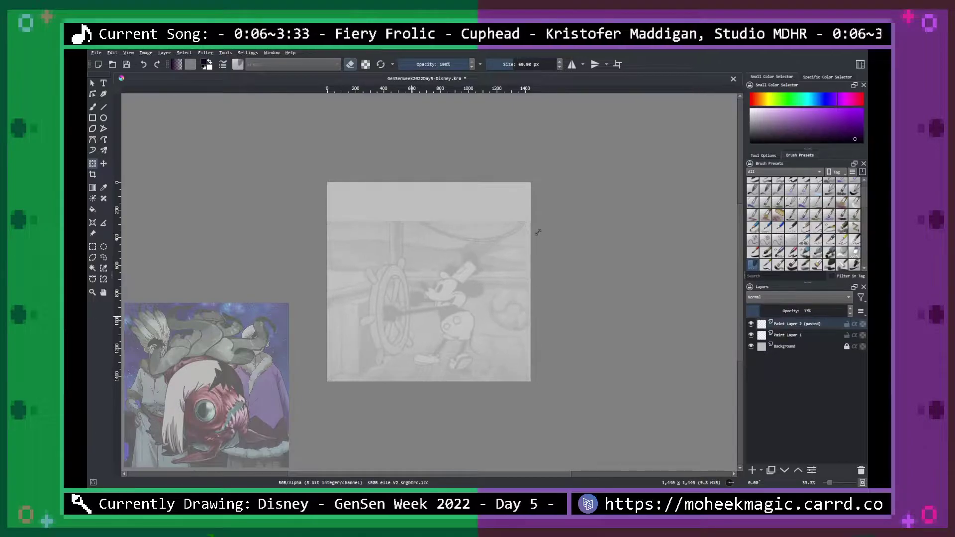
drag(484, 260, 485, 240)
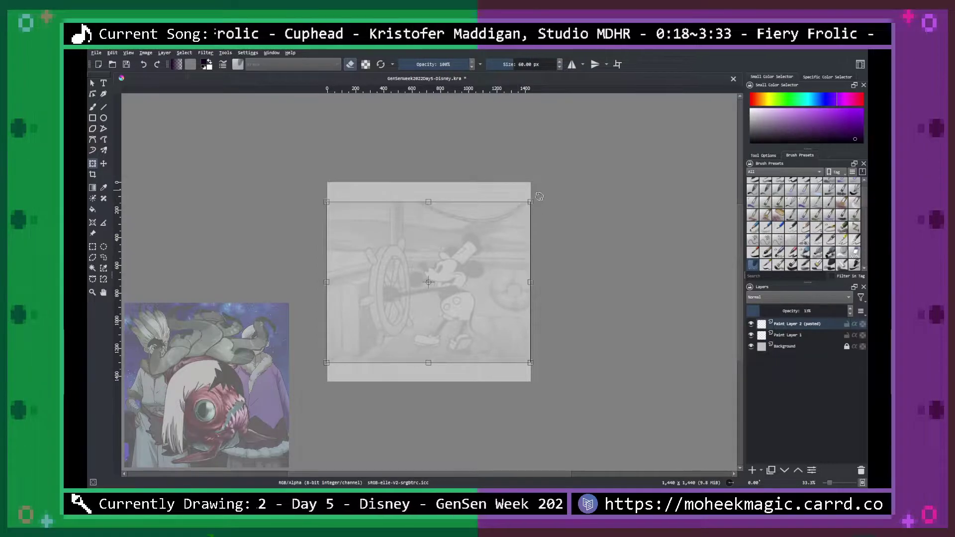
key(b)
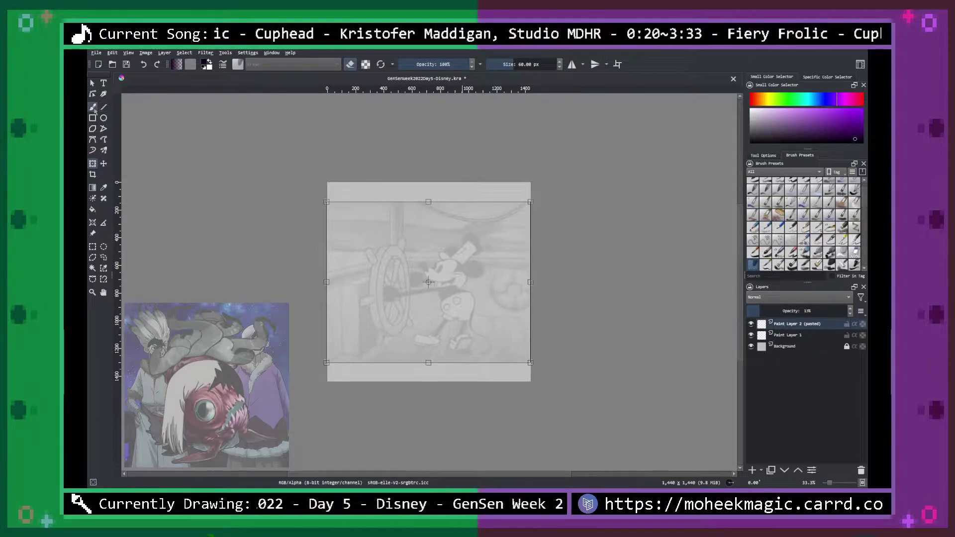
Set up Paint Layer 1 for sketching with the 3 px ink precision 03 brush in dark orange, and save the file.
click(801, 341)
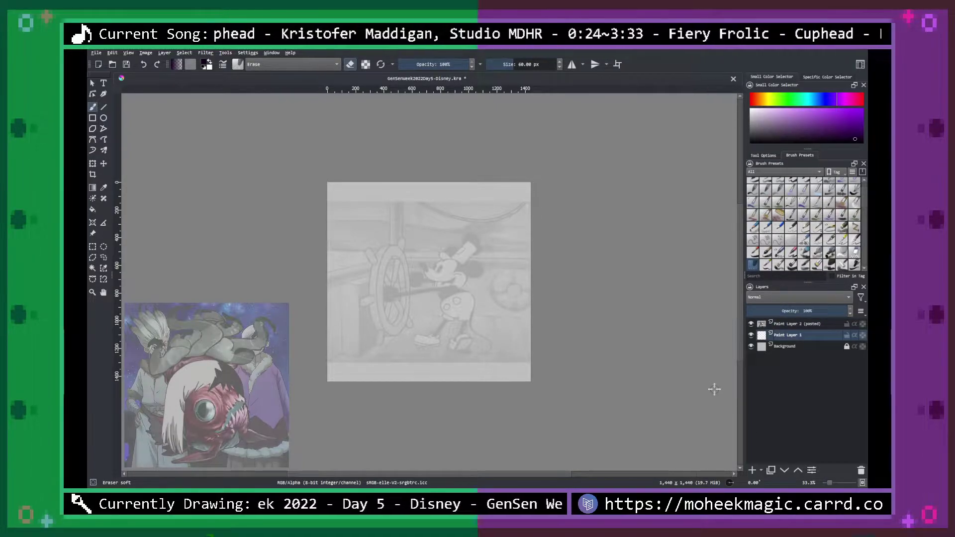
click(760, 99)
click(854, 122)
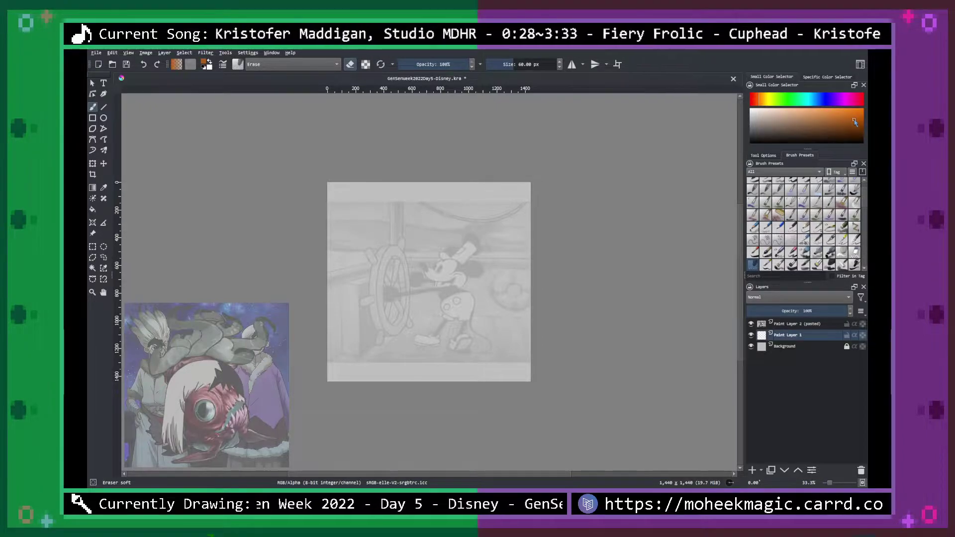
right_click(506, 287)
click(487, 244)
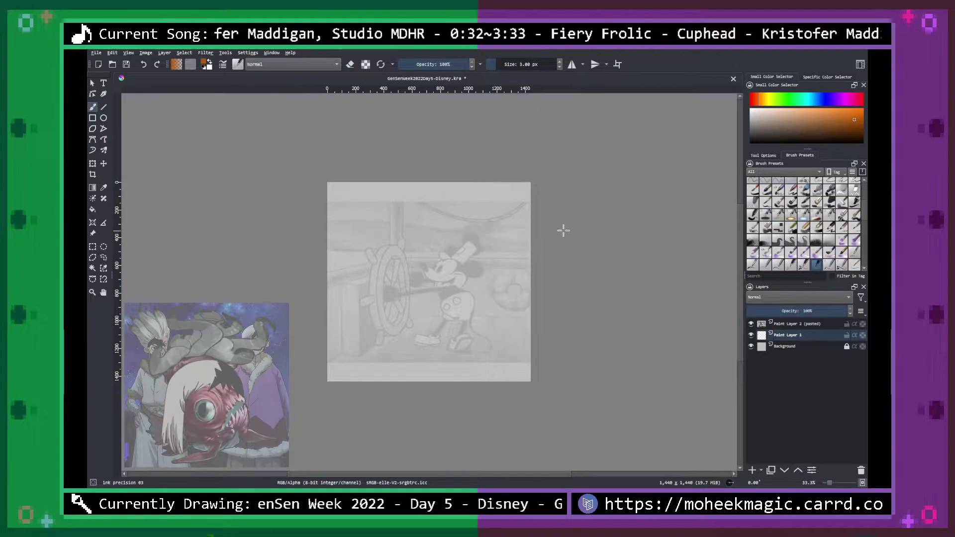
key(plus)
key(plus)
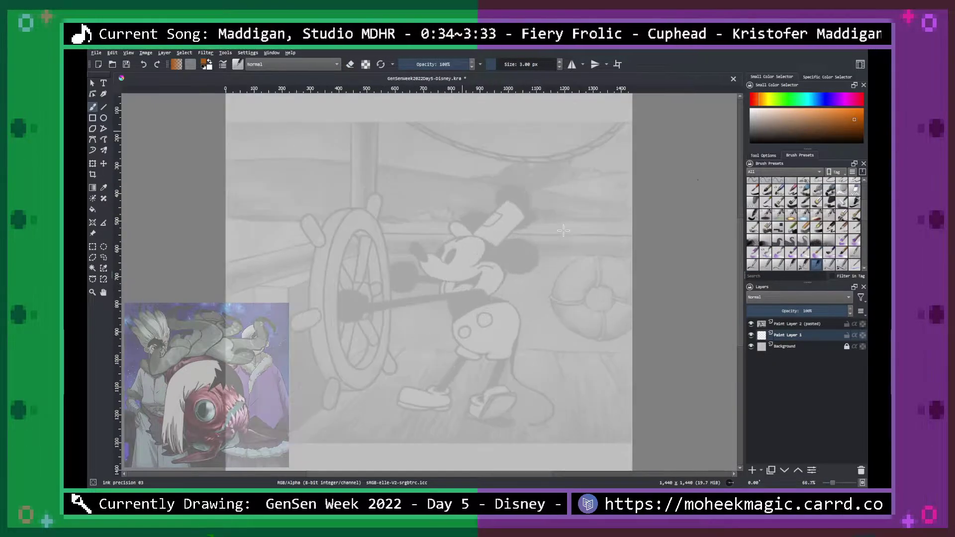
key(ctrl+s)
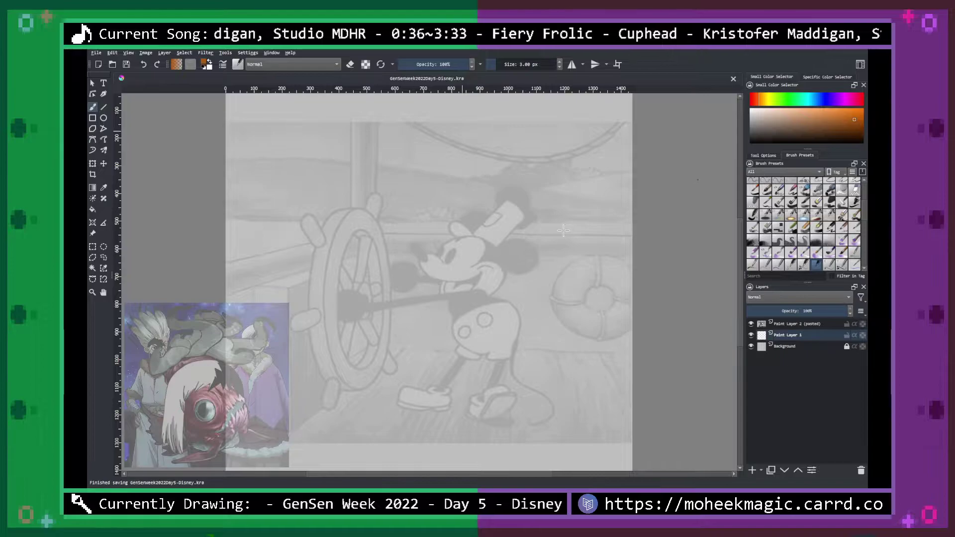
Sketch a rough head circle over the mouse's face with repeated loose circular strokes.
key(space)
mouse_move(556, 289)
mouse_down()
mouse_move(500, 252)
mouse_move(532, 243)
mouse_up()
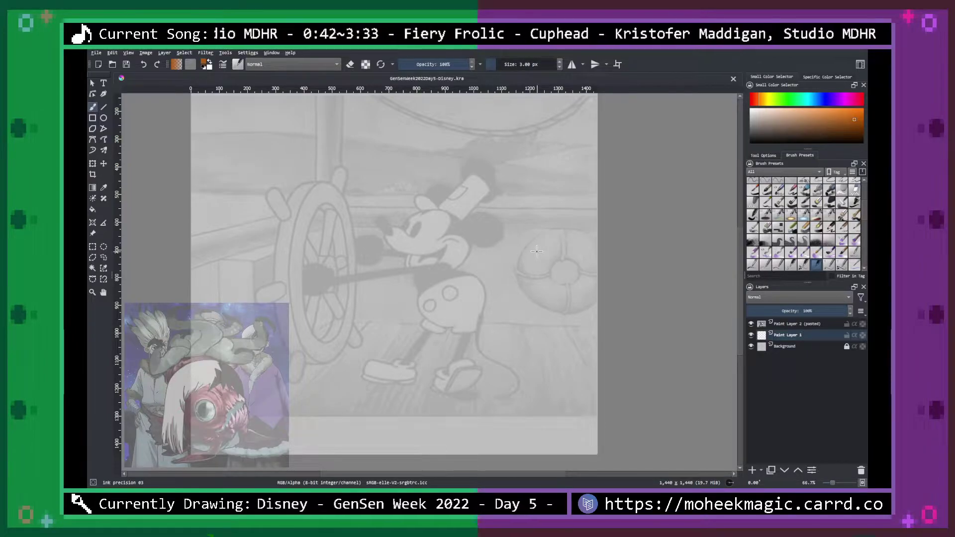
key(ctrl+plus)
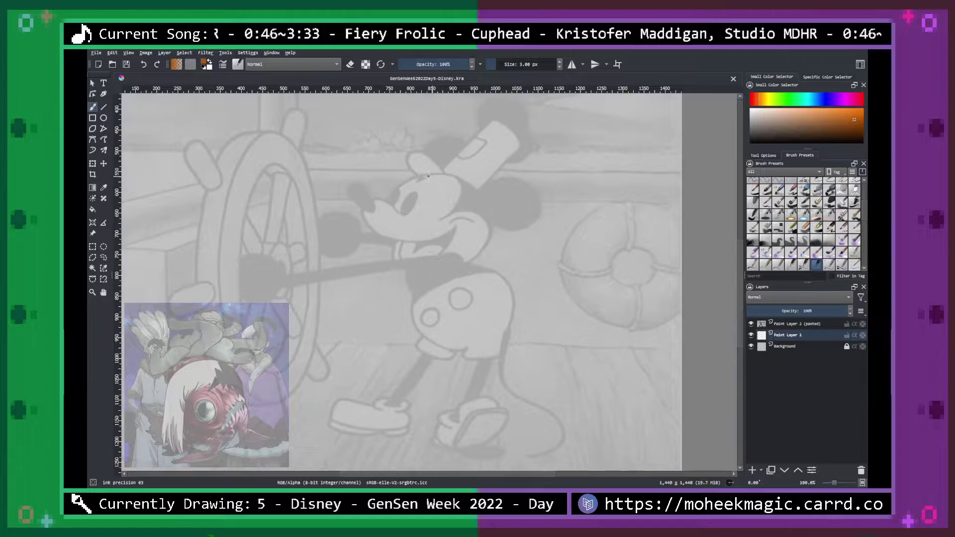
mouse_move(438, 171)
mouse_down()
mouse_move(402, 214)
mouse_move(421, 246)
mouse_up()
mouse_move(442, 166)
mouse_down()
mouse_move(398, 195)
mouse_move(393, 233)
mouse_move(467, 233)
mouse_move(393, 195)
mouse_up()
drag(482, 217, 429, 246)
drag(397, 195, 420, 241)
mouse_move(438, 165)
mouse_down()
mouse_move(478, 207)
mouse_move(415, 234)
mouse_up()
drag(459, 163, 481, 234)
drag(452, 154, 435, 165)
drag(481, 209, 440, 158)
mouse_move(473, 217)
mouse_down()
mouse_move(446, 168)
mouse_move(433, 170)
mouse_up()
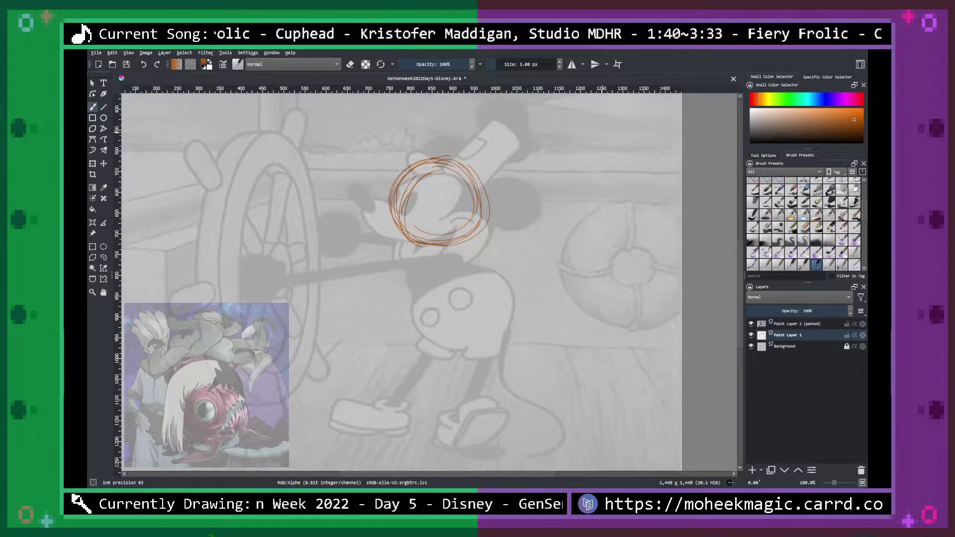
key(ctrl+plus)
key(ctrl+plus)
key(ctrl+plus)
key(ctrl+minus)
key(ctrl+minus)
key(ctrl+minus)
key(ctrl+minus)
key(ctrl+minus)
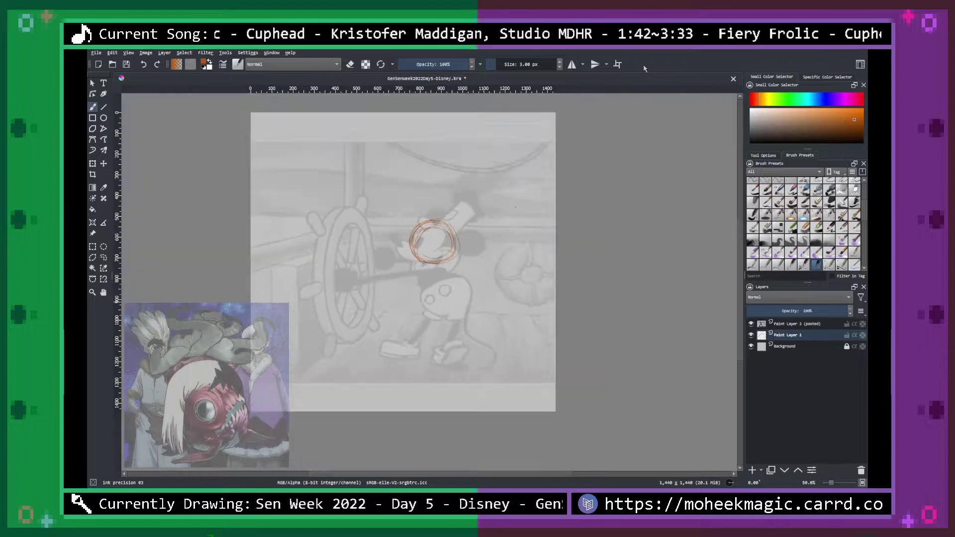
key(minus)
key(plus)
key(plus)
key(plus)
key(plus)
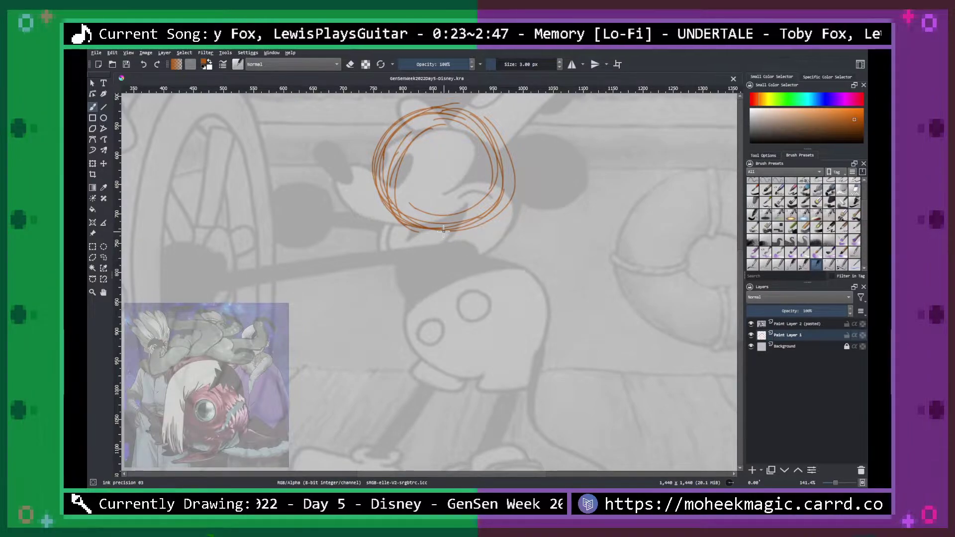
Sketch the curved back line along the figure's rear and a short shoulder line below the head circle.
mouse_move(544, 333)
mouse_down()
mouse_move(535, 357)
mouse_move(550, 309)
mouse_move(514, 259)
mouse_up()
key(minus)
key(minus)
key(minus)
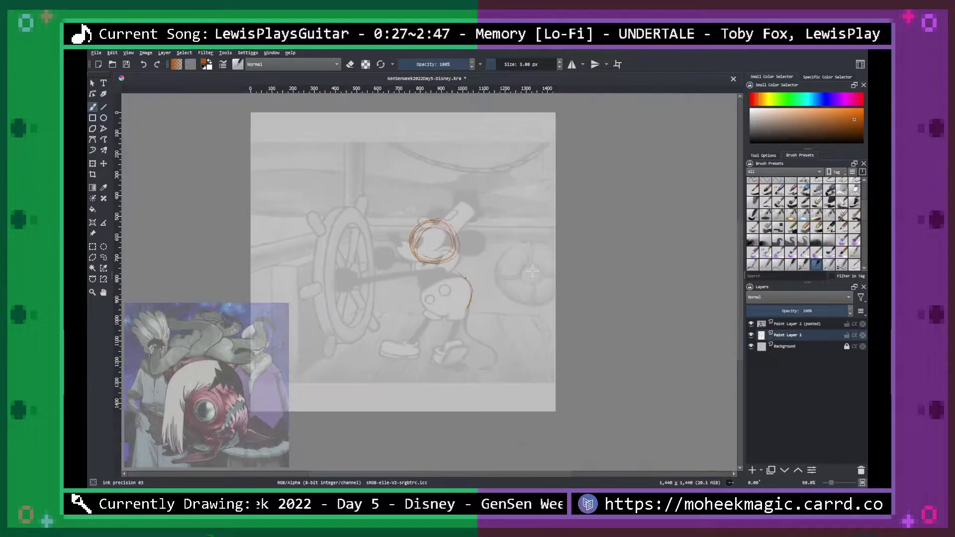
key(plus)
key(plus)
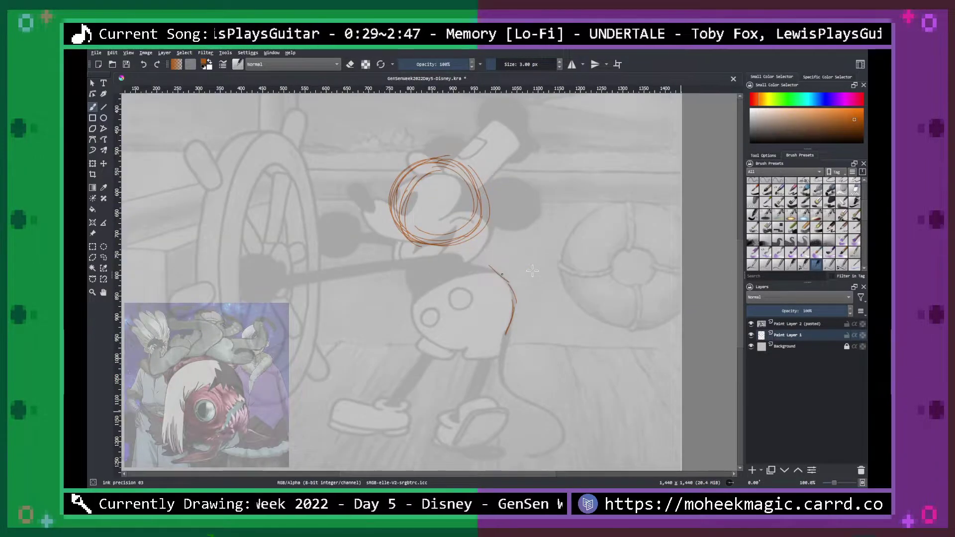
key(plus)
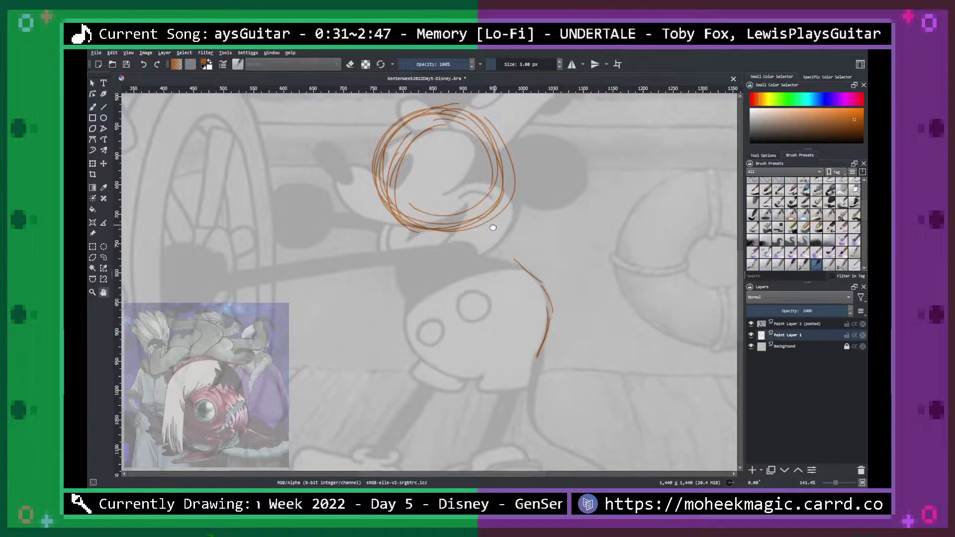
drag(490, 201, 475, 237)
drag(498, 298, 463, 291)
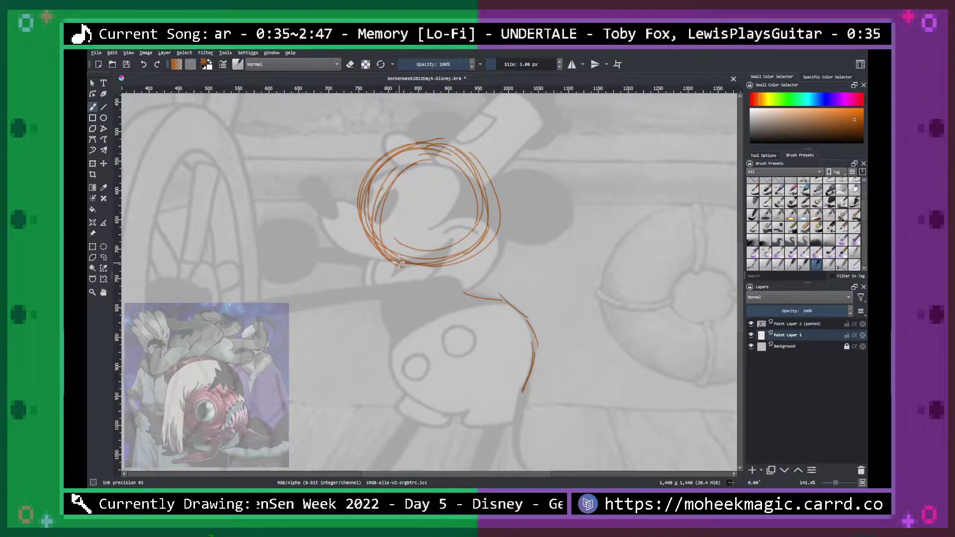
Select the head and back sketch, move it straight up above the mouse's face, and clear the selection.
scroll(399, 269, down, 3)
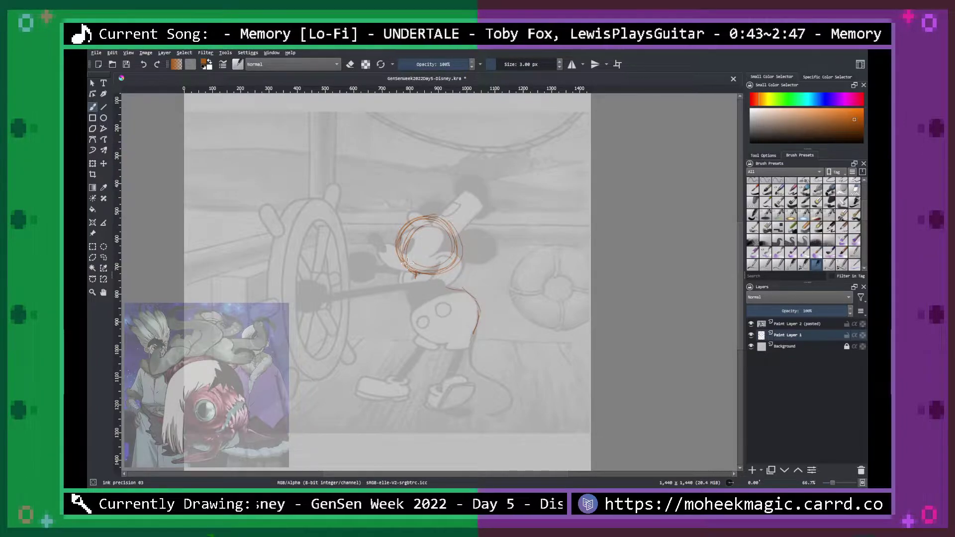
scroll(407, 264, up, 2)
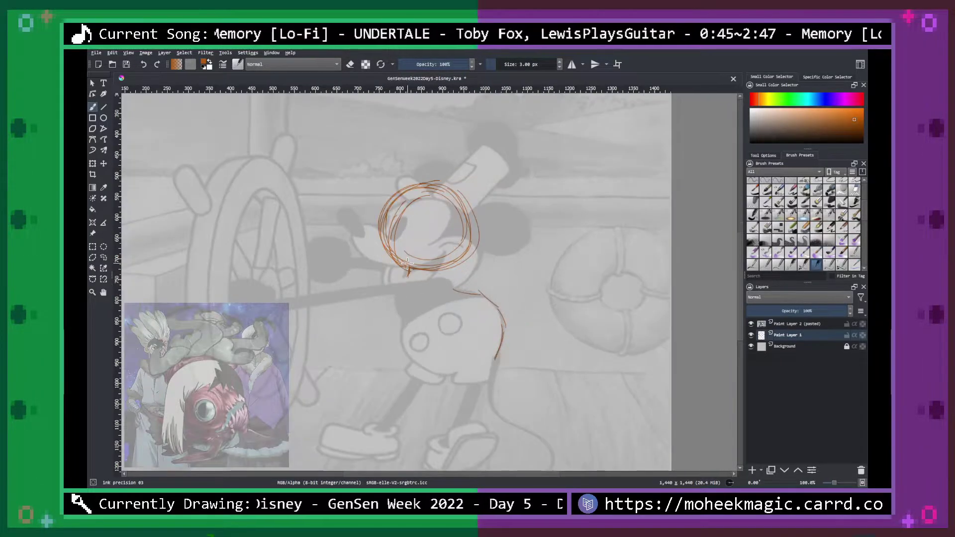
scroll(407, 263, down, 2)
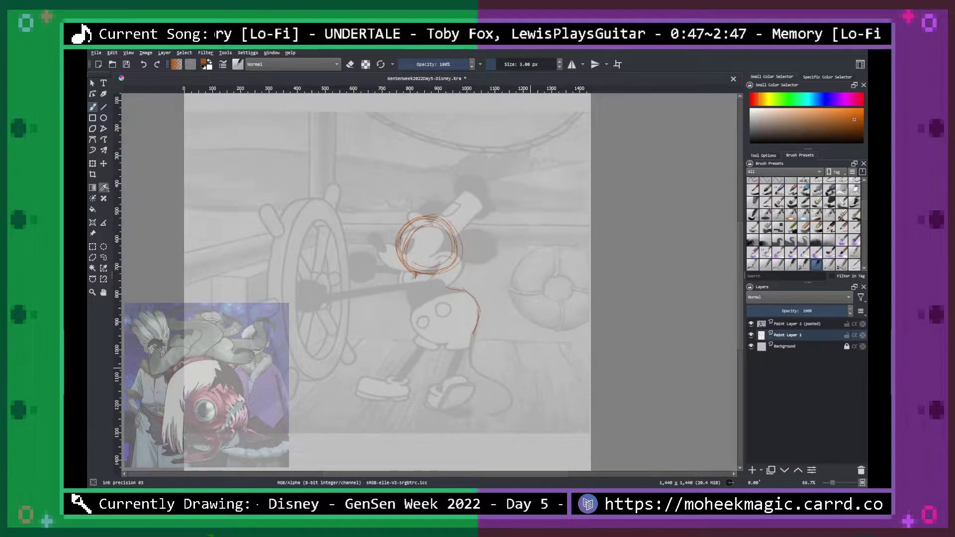
click(103, 257)
mouse_move(413, 206)
mouse_down()
mouse_move(367, 224)
mouse_move(392, 197)
mouse_up()
key(ctrl+t)
drag(457, 240, 454, 216)
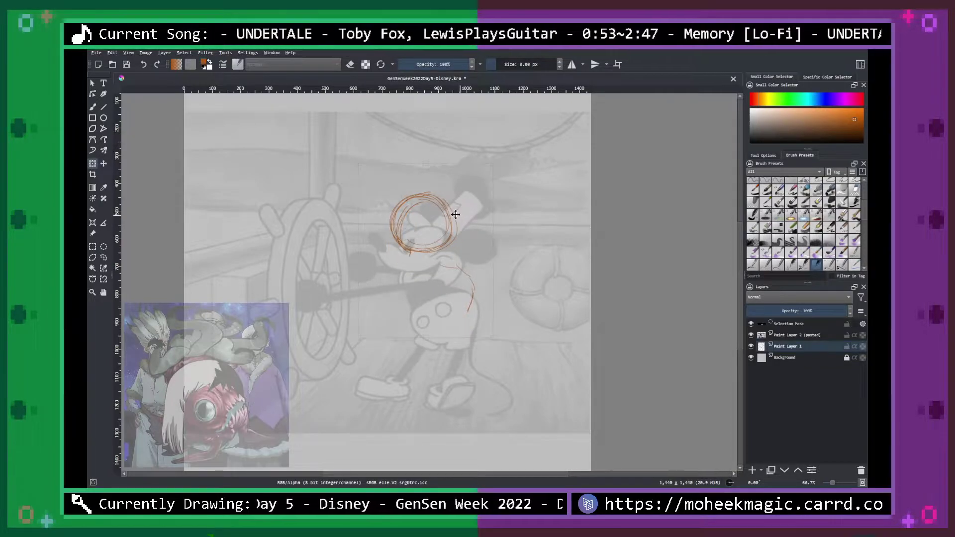
key(b)
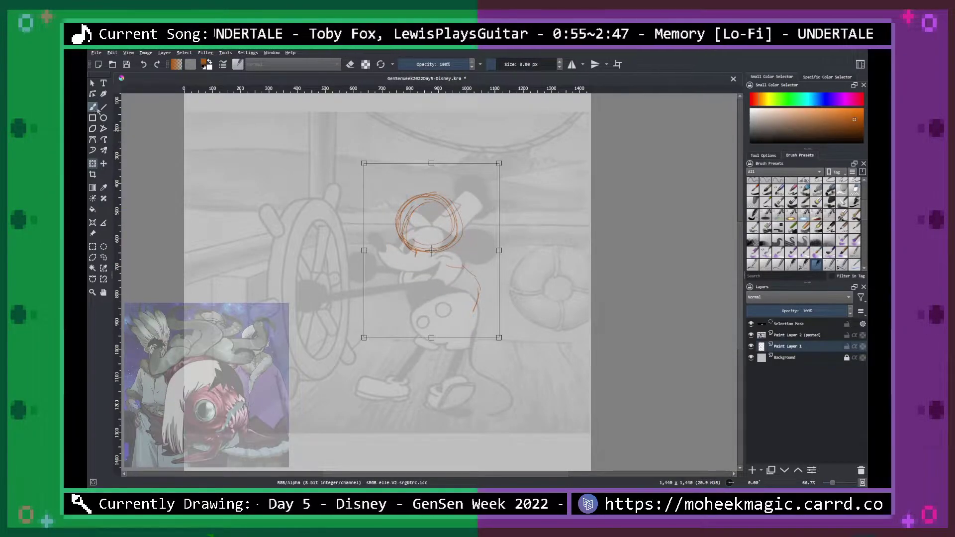
key(ctrl+shift+a)
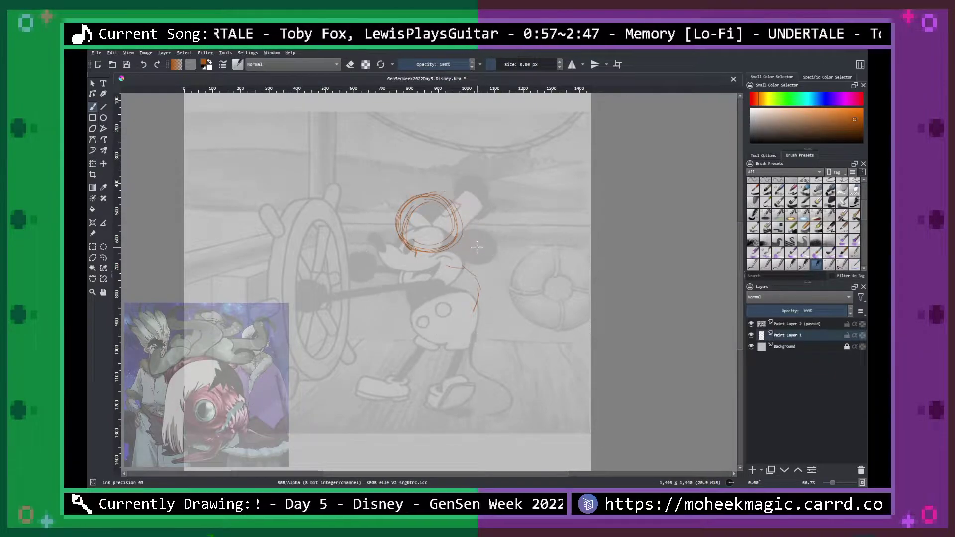
Sketch the neck flowing from the base of the head circle into the S-curve of the back.
key(plus)
key(plus)
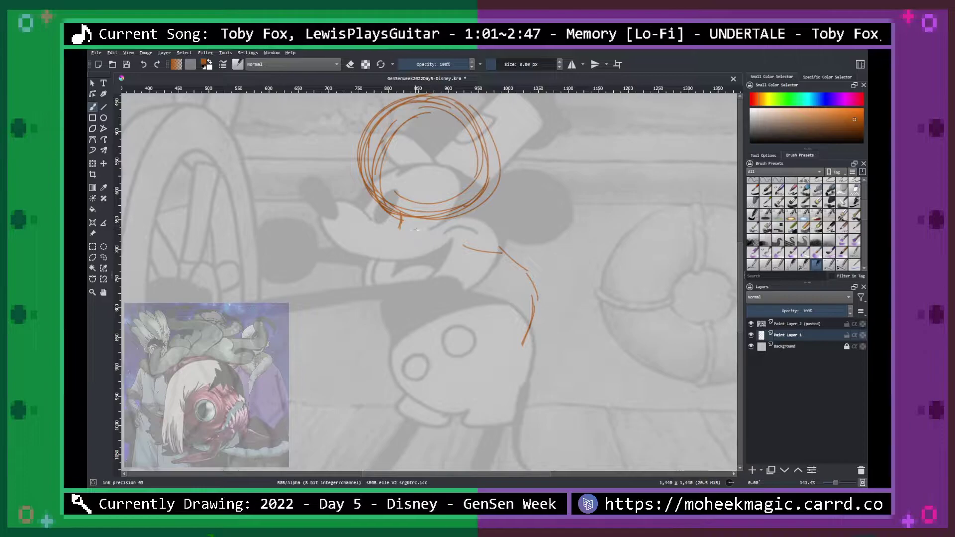
mouse_move(434, 221)
mouse_down()
mouse_move(469, 250)
mouse_move(457, 271)
mouse_move(459, 258)
mouse_move(517, 291)
mouse_move(528, 323)
mouse_move(517, 370)
mouse_up()
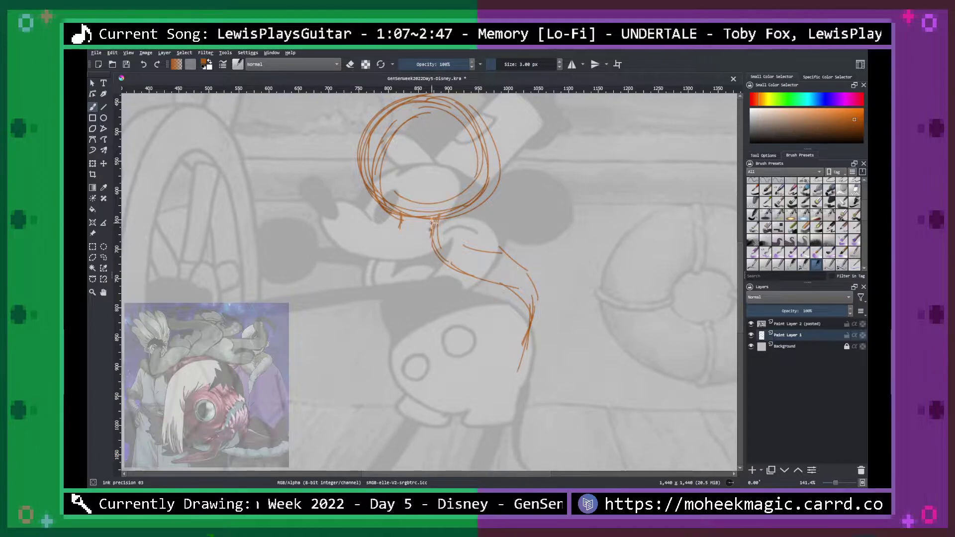
Draw curved vertical and horizontal facial guidelines across the head circle.
mouse_move(418, 116)
mouse_down()
mouse_move(384, 170)
mouse_move(397, 201)
mouse_up()
drag(395, 127, 397, 204)
drag(412, 124, 390, 202)
mouse_move(367, 143)
mouse_down()
mouse_move(402, 166)
mouse_move(450, 170)
mouse_up()
drag(391, 164, 484, 160)
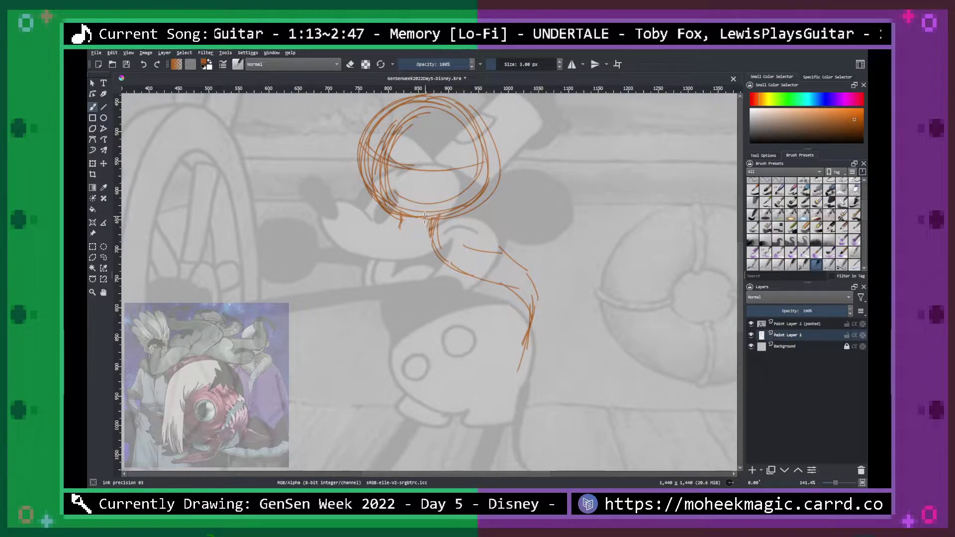
Sketch the front of the neck and two arm lines reaching from the shoulders towards the ship's wheel.
mouse_move(422, 230)
mouse_down()
mouse_move(439, 230)
mouse_move(448, 248)
mouse_move(433, 265)
mouse_move(252, 304)
mouse_up()
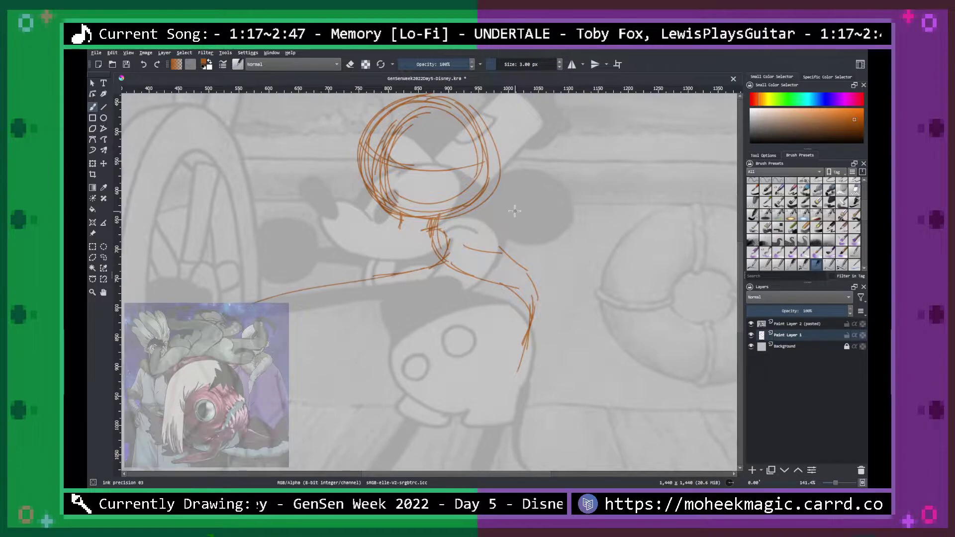
key(ctrl+minus)
key(ctrl+minus)
key(ctrl+minus)
key(ctrl+plus)
key(ctrl+plus)
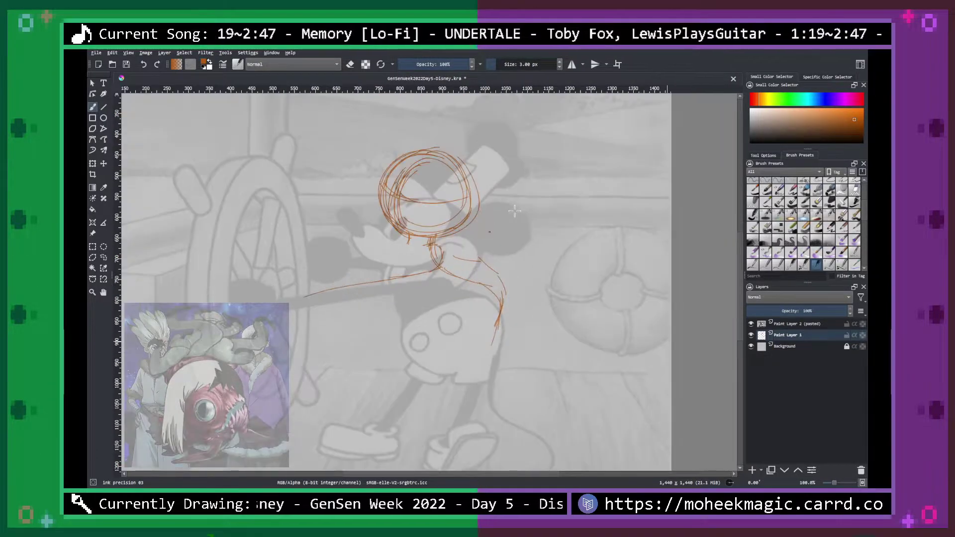
scroll(514, 211, up, 1)
drag(401, 225, 353, 246)
drag(372, 250, 252, 237)
scroll(348, 274, down, 3)
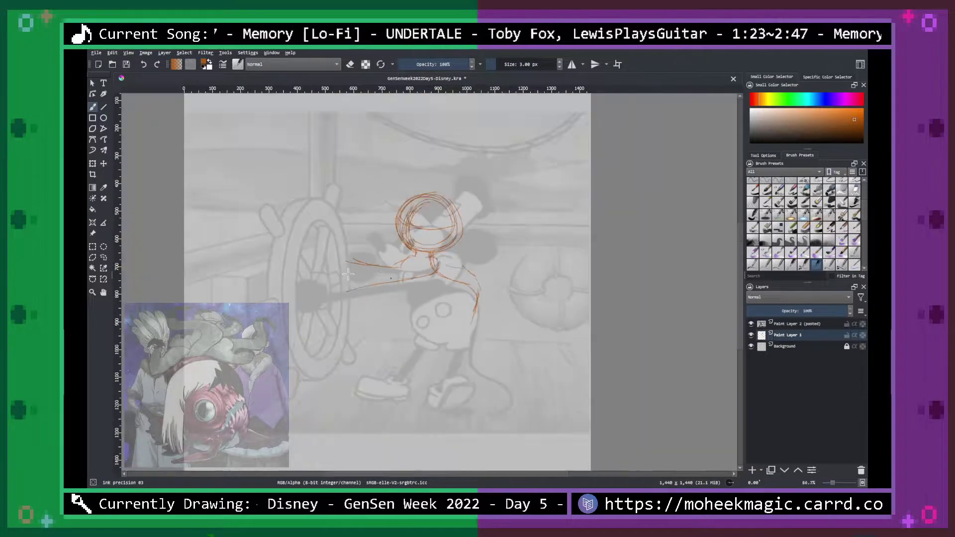
Select the whole head-and-torso sketch, shift it slightly to the left, and clear the selection.
scroll(348, 273, up, 2)
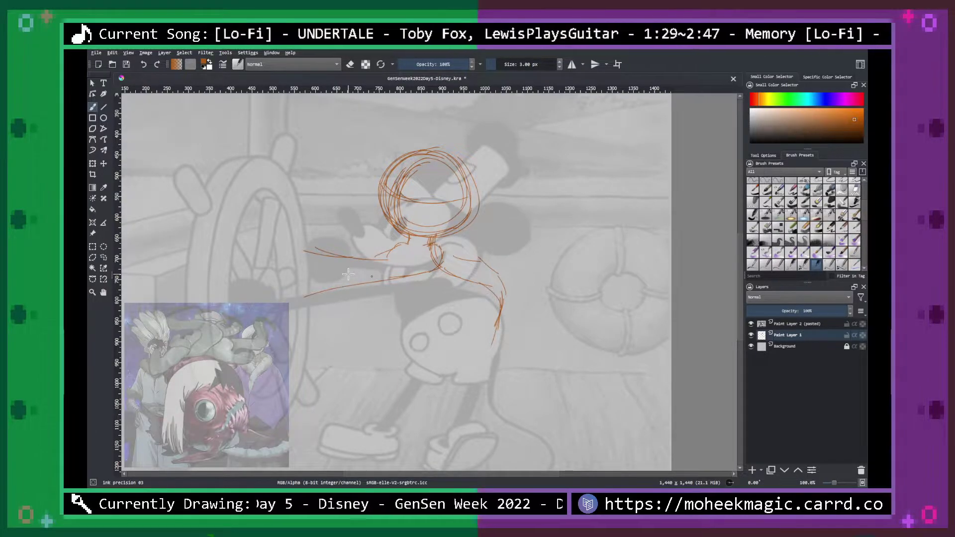
key(ctrl+minus)
click(103, 257)
mouse_move(366, 208)
mouse_down()
mouse_move(442, 180)
mouse_move(420, 358)
mouse_move(367, 205)
mouse_up()
click(93, 163)
drag(447, 221, 442, 221)
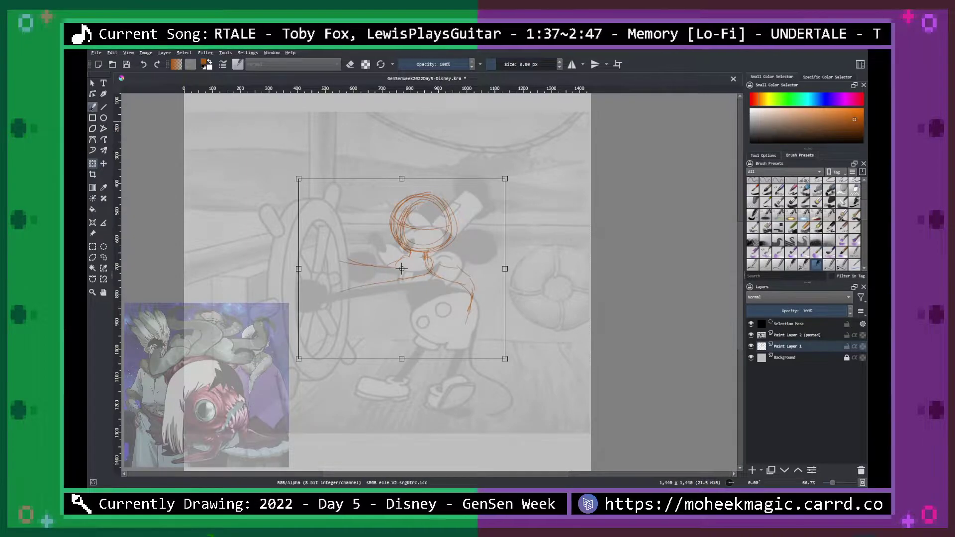
key(b)
key(ctrl+shift+a)
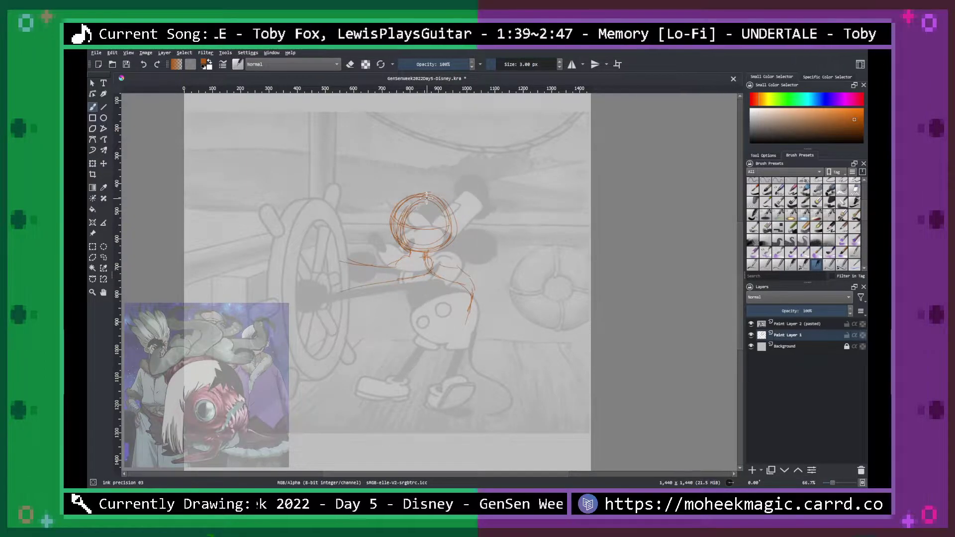
double_click(130, 46)
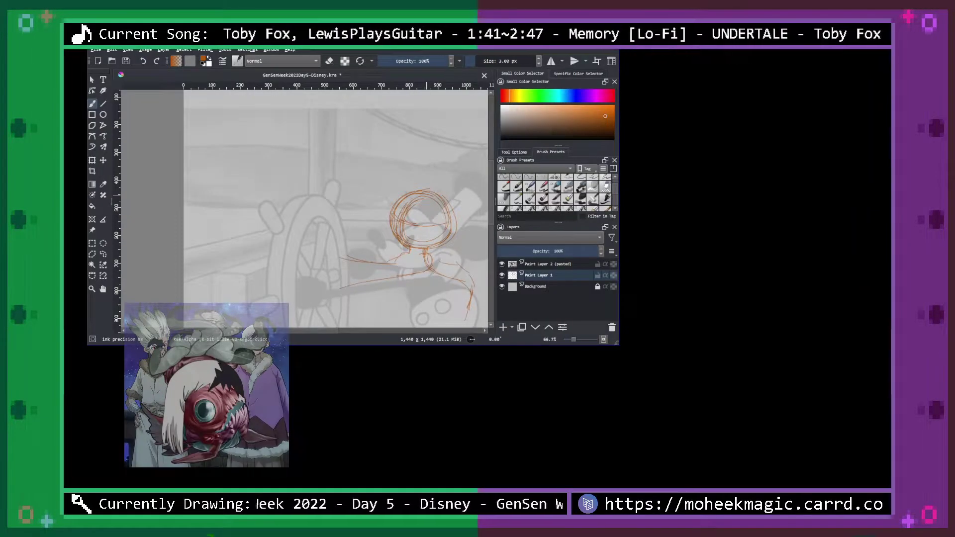
key(super+Up)
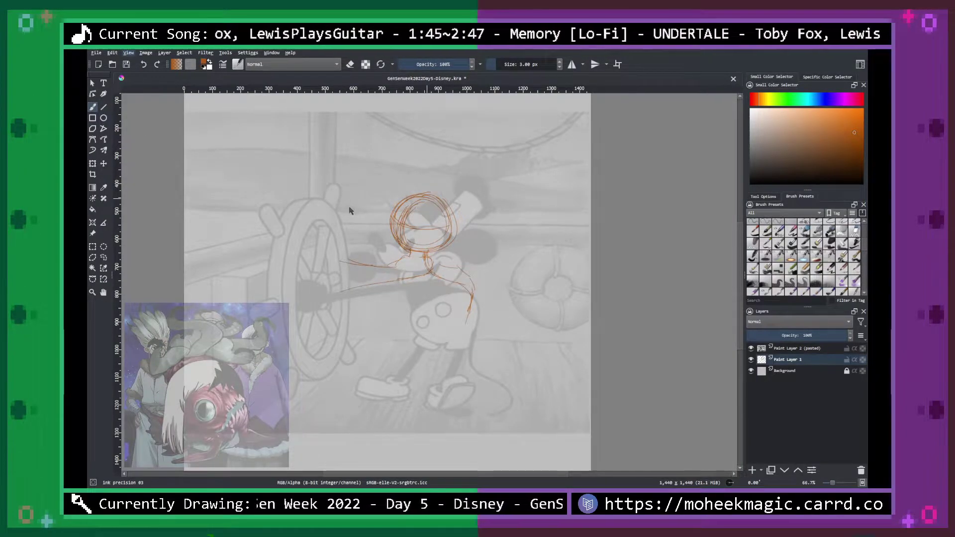
Sketch the front of the torso curving from below the near arm down to the hip.
key(1)
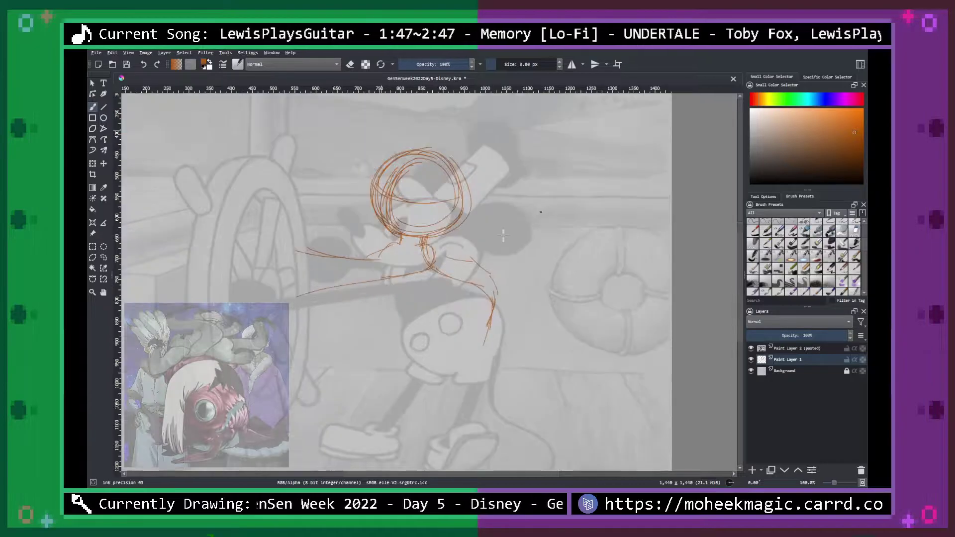
key(ctrl+plus)
key(space)
drag(562, 266, 549, 192)
key(ctrl+minus)
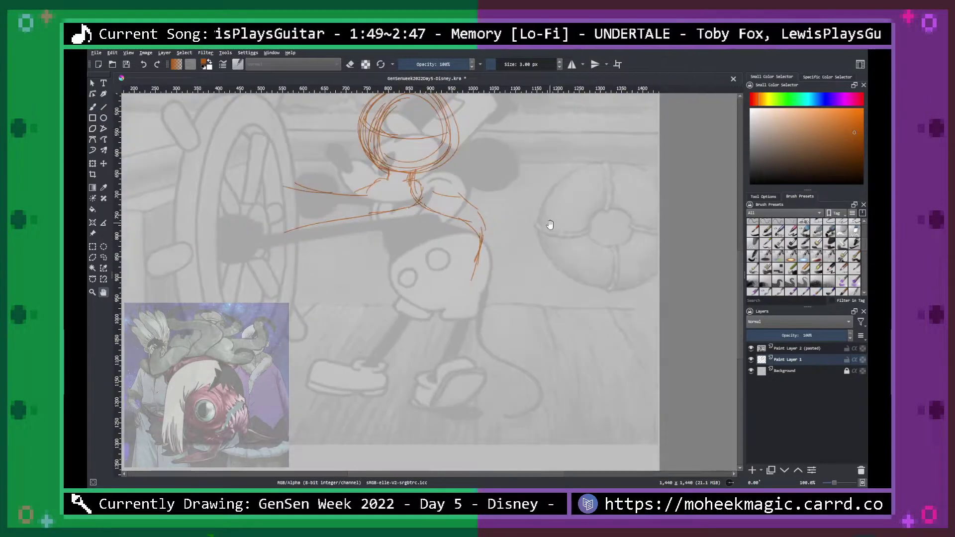
drag(549, 224, 552, 207)
key(b)
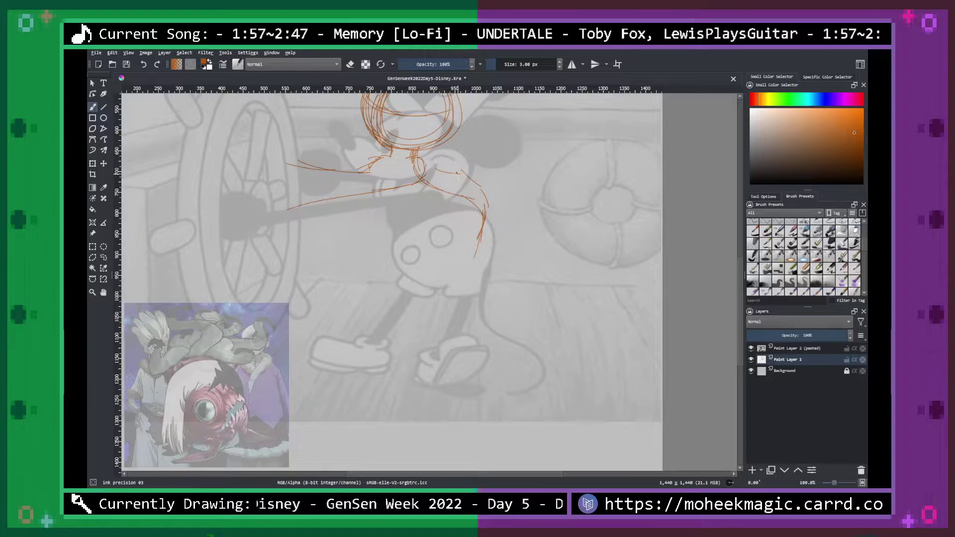
scroll(456, 172, up, 6)
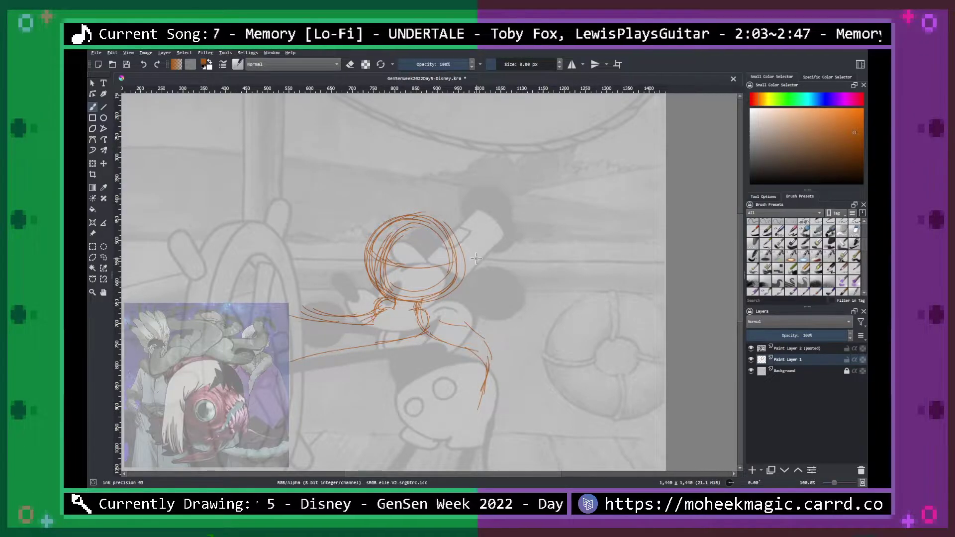
key(minus)
key(plus)
drag(457, 326, 464, 183)
key(b)
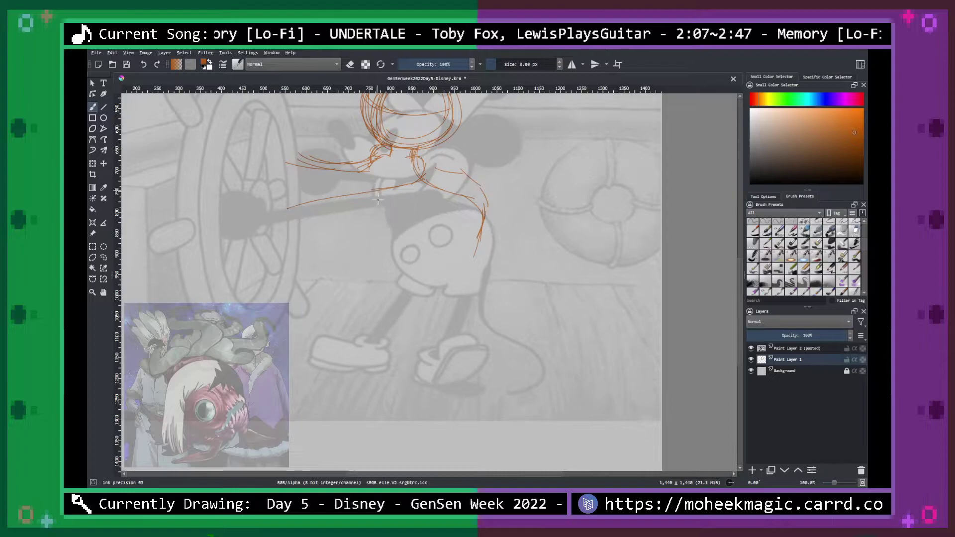
drag(382, 199, 416, 259)
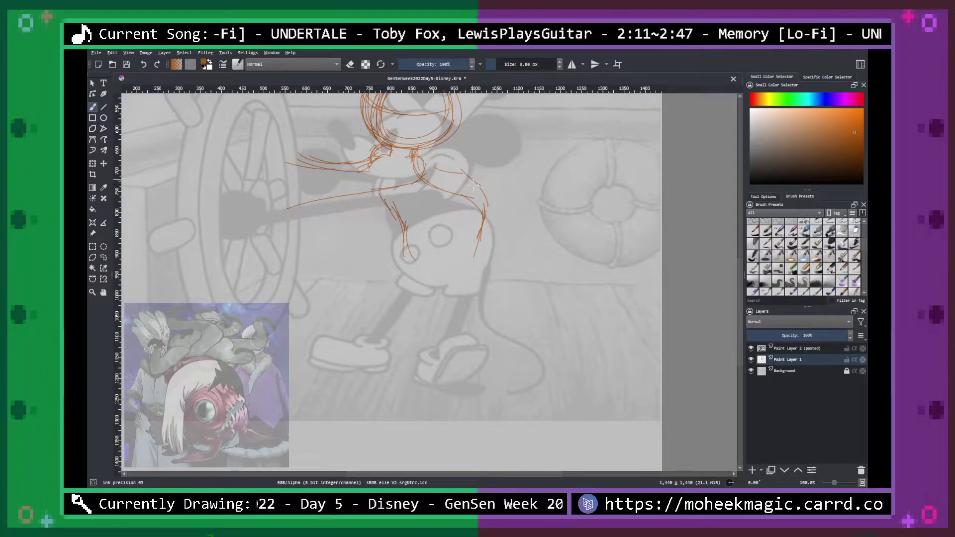
Lighten the stray outer shoulder line with the eraser and redraw the back curve from the neck down past the hip.
mouse_move(456, 170)
mouse_down()
mouse_move(481, 185)
mouse_move(483, 223)
mouse_move(464, 182)
mouse_move(433, 187)
mouse_move(457, 198)
mouse_up()
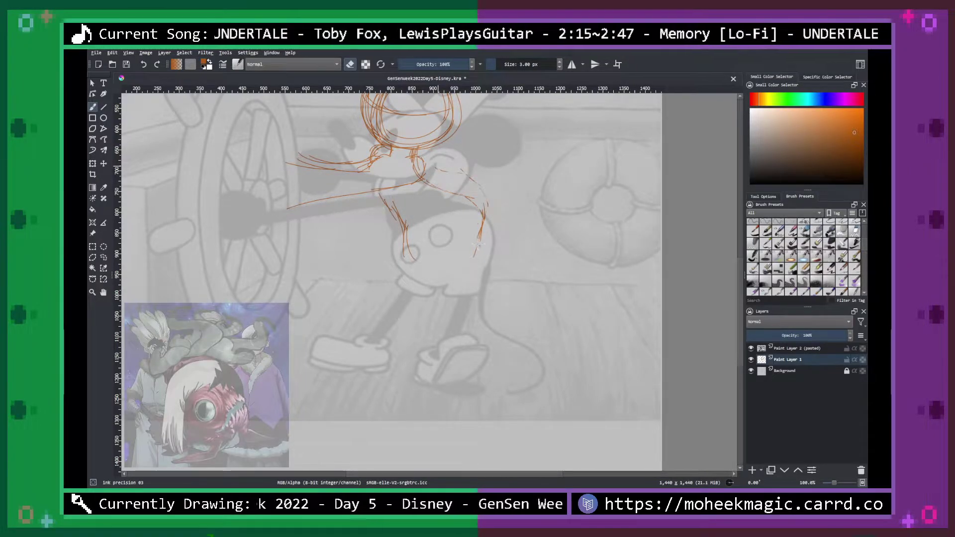
key(e)
mouse_move(423, 181)
mouse_down()
mouse_move(481, 215)
mouse_move(494, 266)
mouse_up()
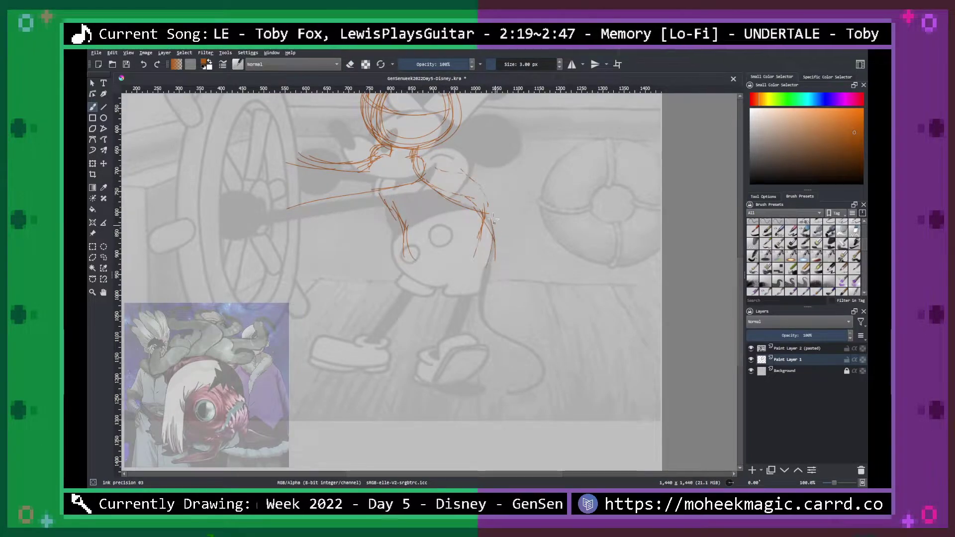
Sketch the front leg as a diagonal line from the hip down to the mouse's front shoe.
mouse_move(404, 243)
mouse_down()
mouse_move(415, 251)
mouse_move(379, 321)
mouse_up()
drag(407, 271, 362, 357)
drag(391, 309, 350, 370)
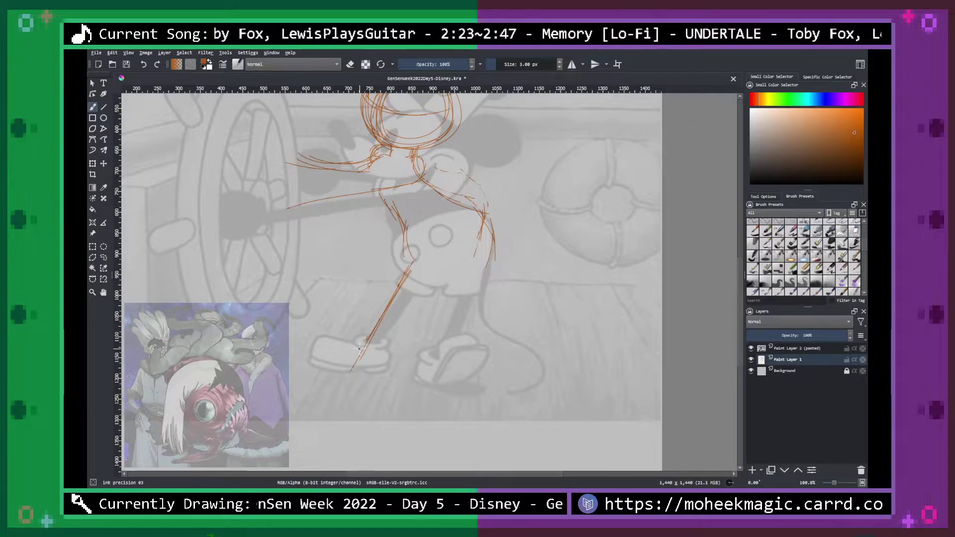
Select the head circle, scale it down slightly so it sits closer to the neck, and clear the selection.
key(ctrl+plus)
key(ctrl+minus)
key(ctrl+minus)
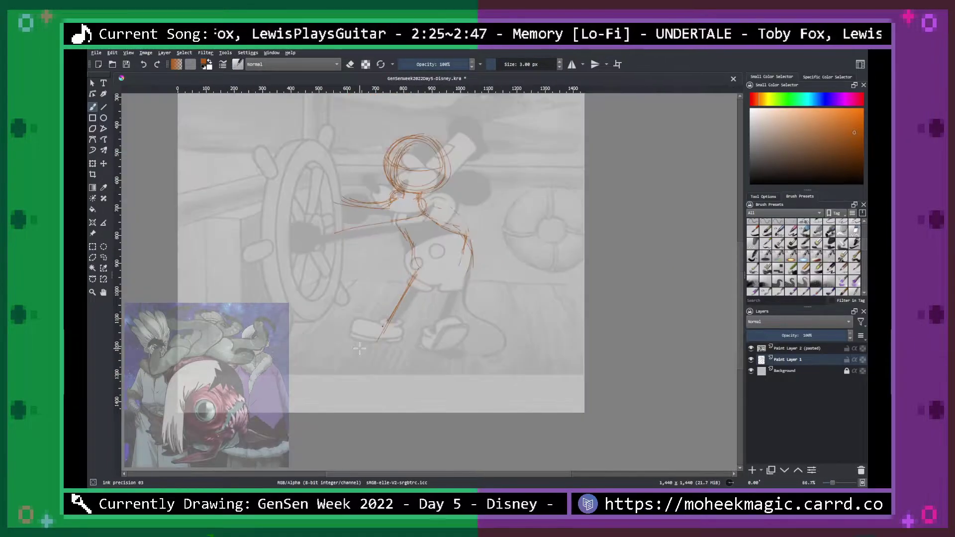
click(104, 257)
mouse_move(393, 190)
mouse_down()
mouse_move(380, 134)
mouse_move(393, 195)
mouse_up()
key(ctrl+t)
drag(460, 125, 425, 158)
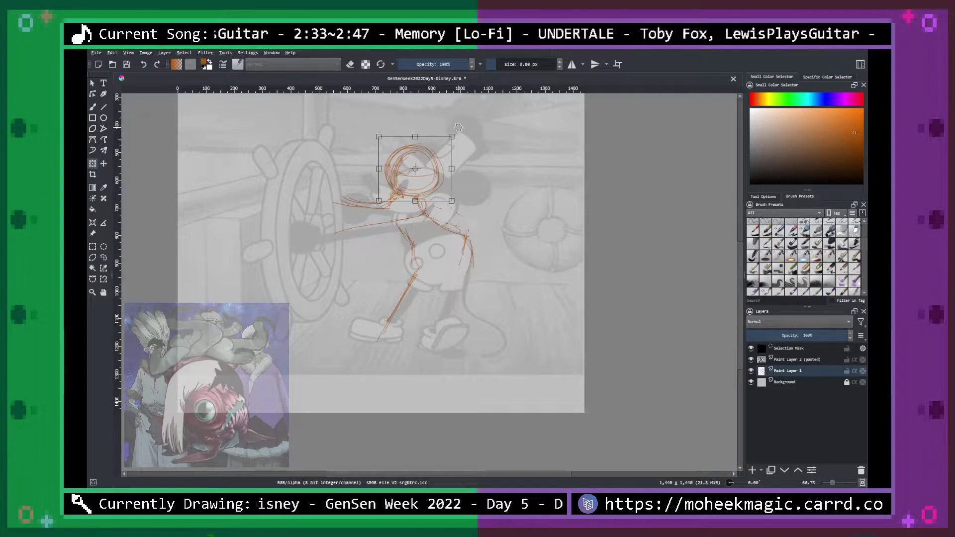
key(Return)
key(ctrl+shift+a)
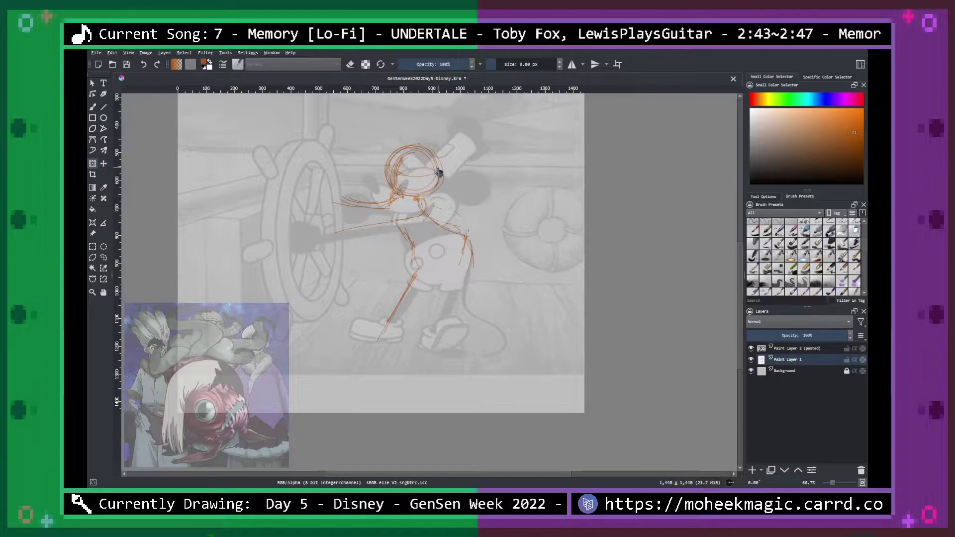
Extend the front leg beyond the mouse's shoe, thicken it with parallel strokes, and end it in an oval foot.
key(b)
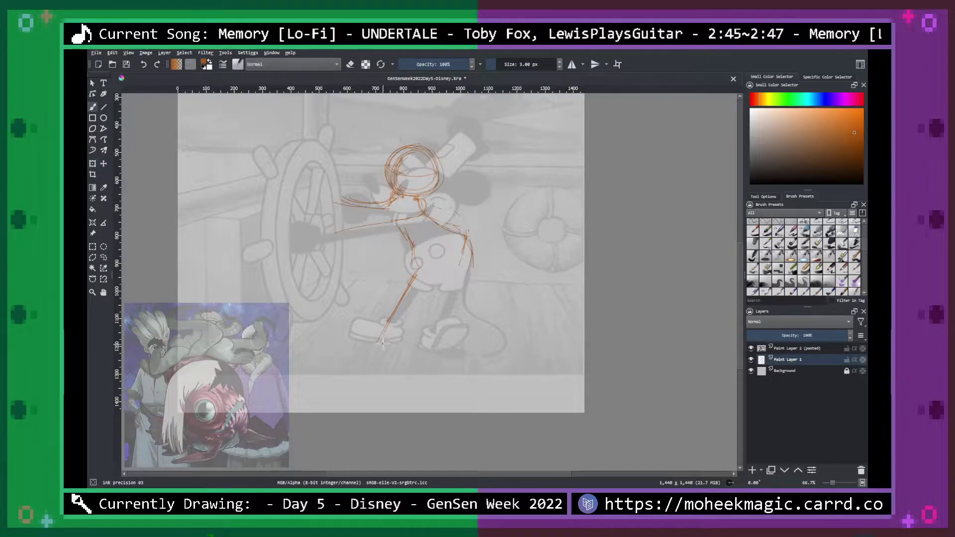
drag(388, 317, 366, 355)
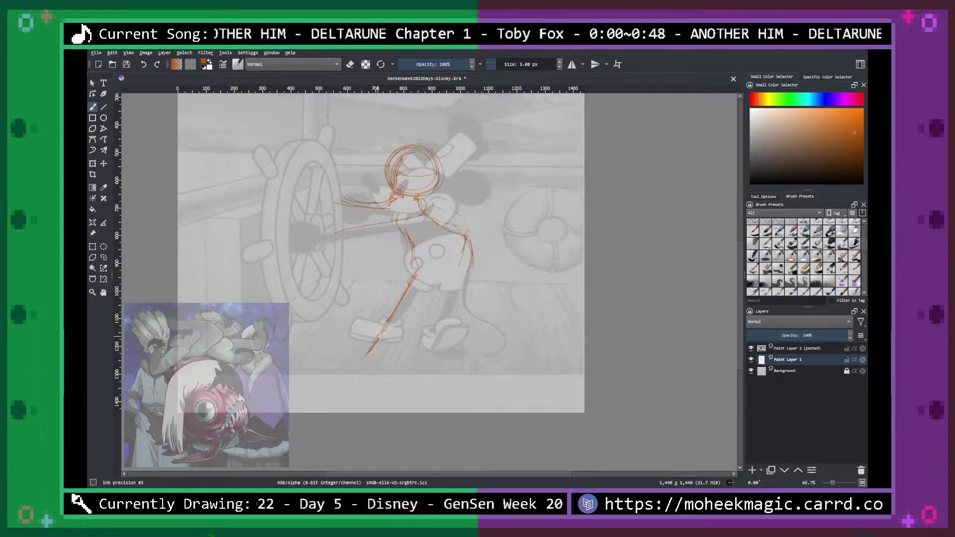
drag(407, 288, 362, 344)
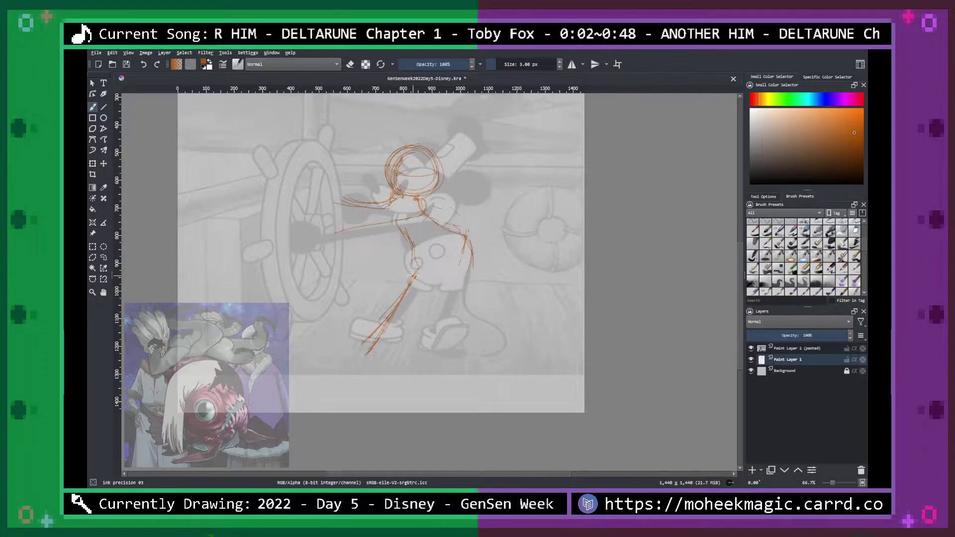
drag(409, 282, 373, 331)
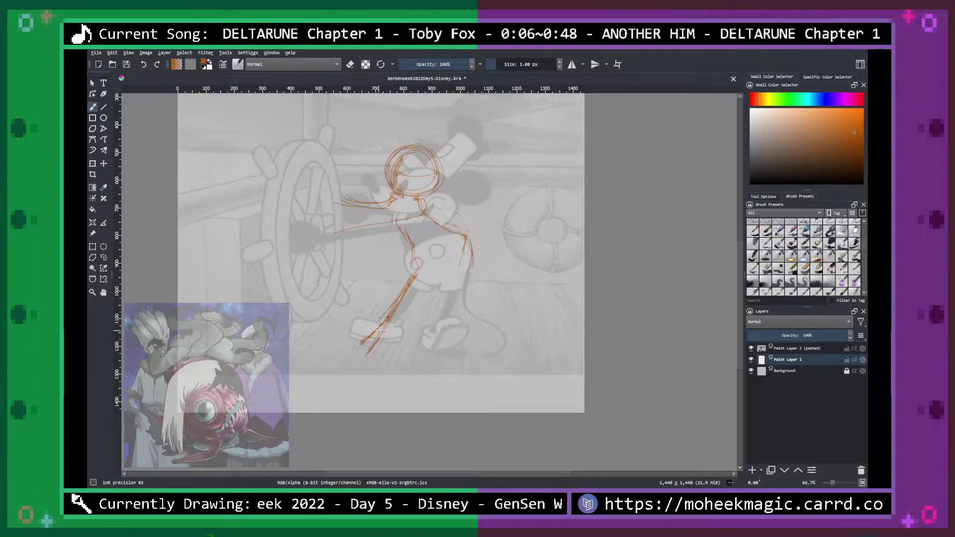
mouse_move(399, 300)
mouse_down()
mouse_move(356, 346)
mouse_move(330, 349)
mouse_move(367, 343)
mouse_up()
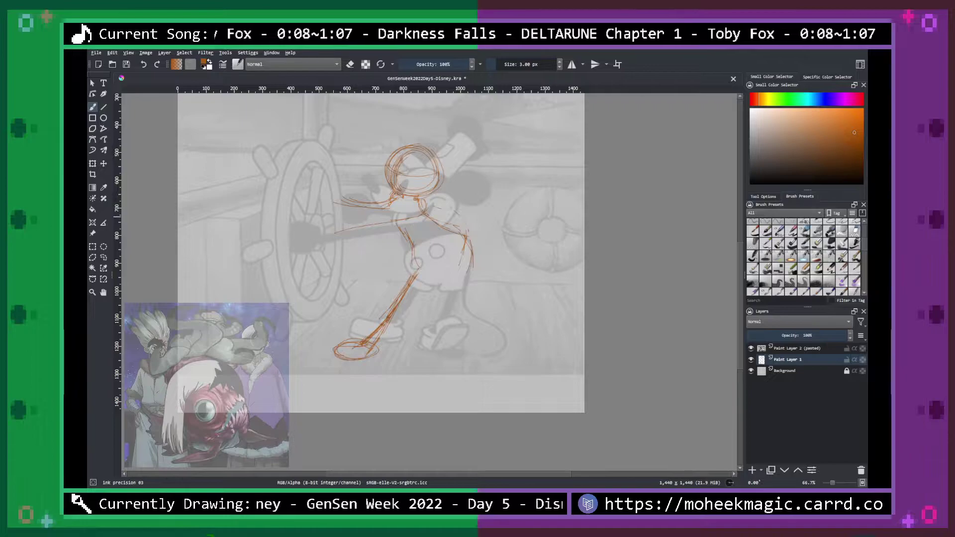
Sketch a jagged lock of hair hanging down the front side of the face.
drag(396, 149, 378, 192)
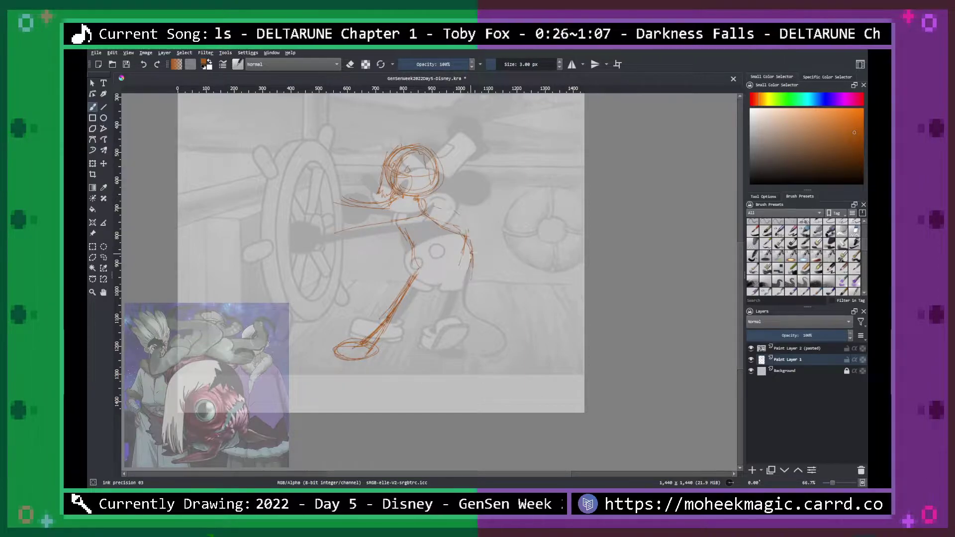
Sketch the straight back leg with an oval foot, and a long tail curling out behind the hip.
mouse_move(470, 261)
mouse_down()
mouse_move(459, 377)
mouse_move(463, 360)
mouse_move(465, 369)
mouse_move(447, 397)
mouse_up()
drag(440, 263, 439, 362)
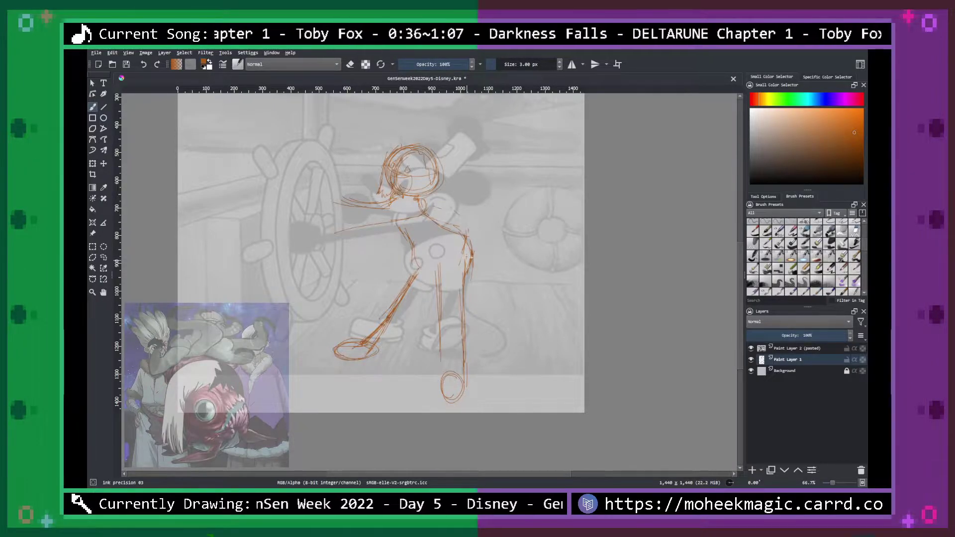
drag(466, 242, 465, 291)
mouse_move(470, 274)
mouse_down()
mouse_move(476, 312)
mouse_move(535, 325)
mouse_move(522, 382)
mouse_move(507, 354)
mouse_move(480, 336)
mouse_up()
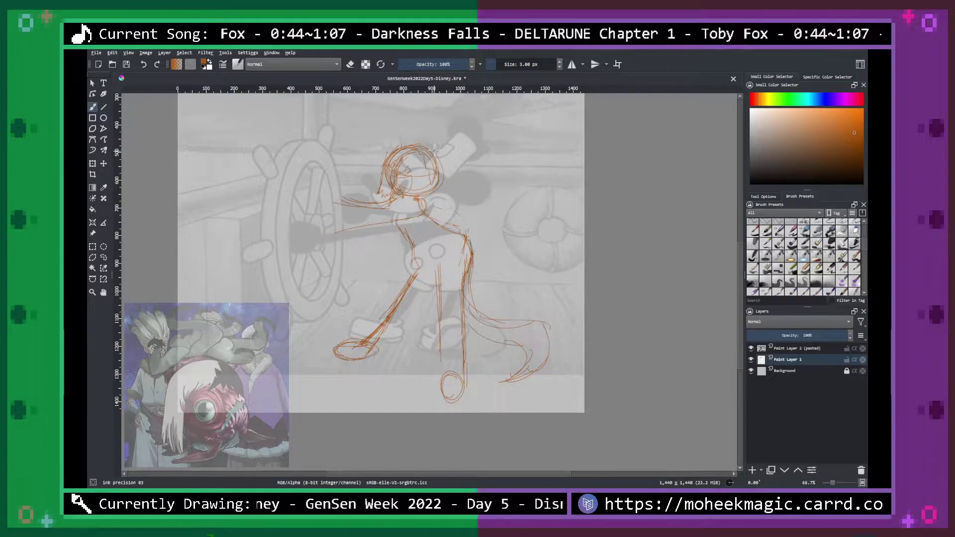
Sketch two large round mouse ears, one on each side of the head.
mouse_move(434, 151)
mouse_down()
mouse_move(449, 139)
mouse_move(443, 184)
mouse_up()
mouse_move(402, 148)
mouse_down()
mouse_move(399, 137)
mouse_move(410, 157)
mouse_up()
Sketch the shorts with a slanted waistband, rounded seat, leg hems and two oval buttons.
key(ctrl+minus)
key(plus)
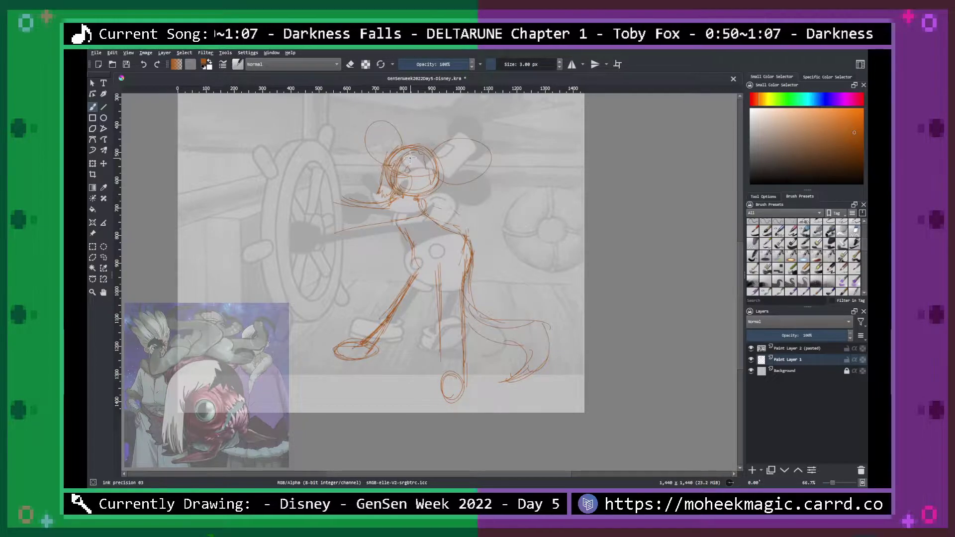
key(plus)
drag(396, 234, 466, 198)
mouse_move(394, 230)
mouse_down()
mouse_move(400, 267)
mouse_move(381, 289)
mouse_move(396, 308)
mouse_up()
mouse_move(419, 267)
mouse_down()
mouse_move(430, 320)
mouse_move(494, 271)
mouse_move(468, 196)
mouse_up()
mouse_move(412, 241)
mouse_down()
mouse_move(425, 249)
mouse_move(419, 237)
mouse_up()
drag(467, 228, 455, 220)
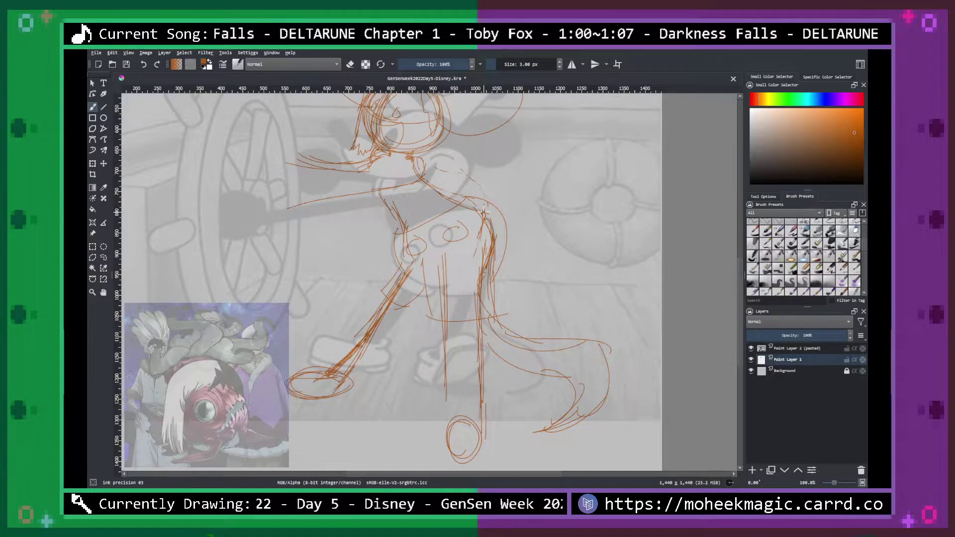
Sketch the shoe outline around the front foot oval.
mouse_move(343, 364)
mouse_down()
mouse_move(288, 363)
mouse_move(277, 394)
mouse_move(294, 402)
mouse_move(351, 370)
mouse_up()
drag(282, 390, 342, 392)
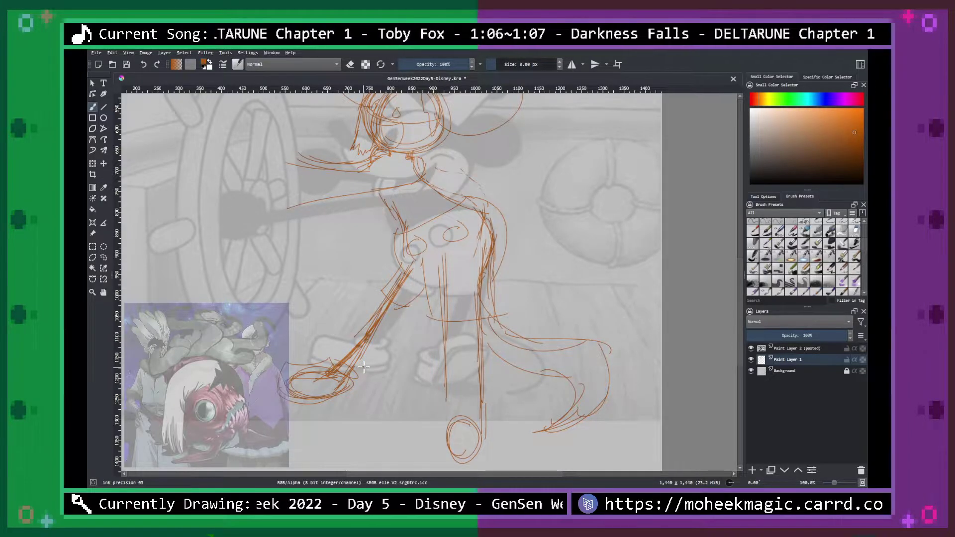
Sketch a tall tilted hat with a rounded, lobed top between the two ears.
drag(559, 225, 567, 347)
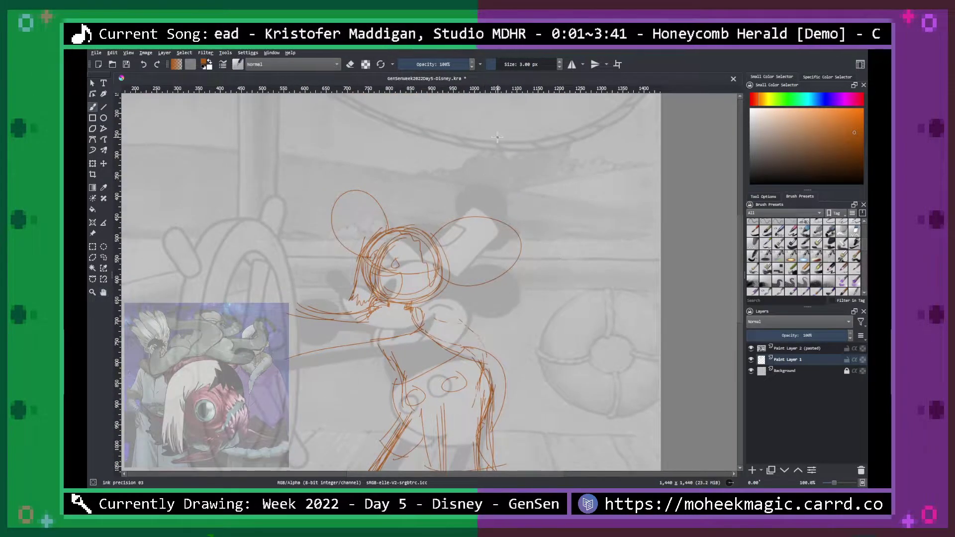
drag(392, 237, 440, 185)
mouse_move(422, 248)
mouse_down()
mouse_move(451, 203)
mouse_move(415, 200)
mouse_move(453, 180)
mouse_move(462, 199)
mouse_up()
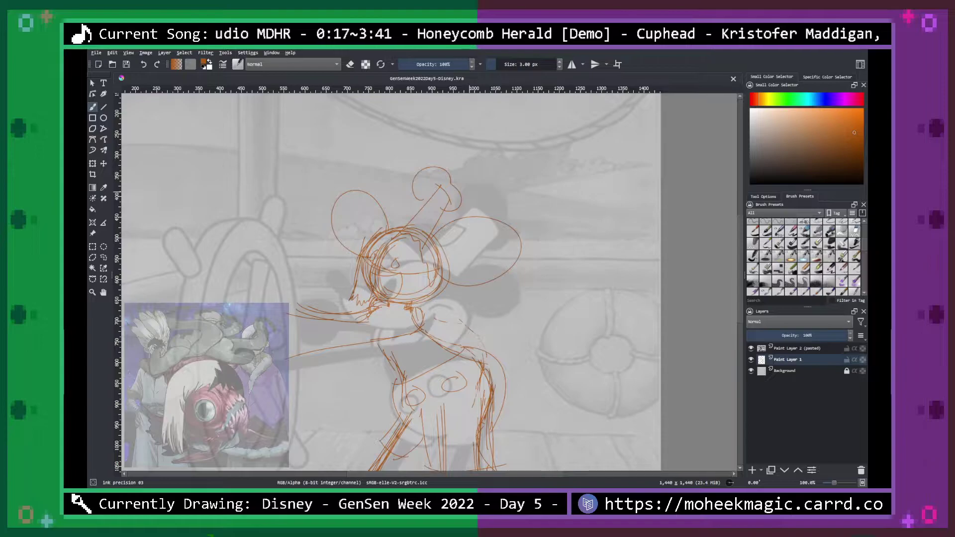
Extend both arms towards the ship's wheel and sketch an oval hand at the end of each.
drag(520, 279, 587, 201)
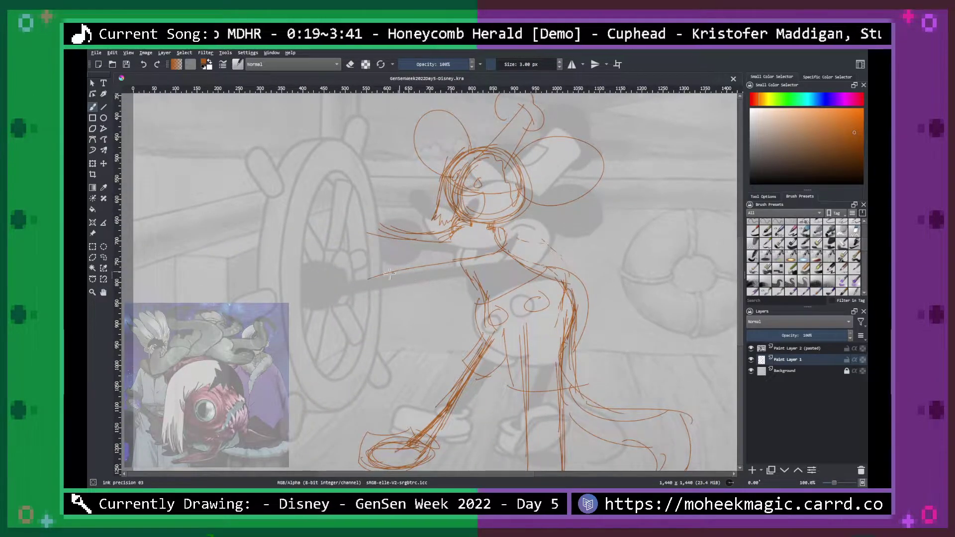
mouse_move(376, 276)
mouse_down()
mouse_move(327, 291)
mouse_move(331, 283)
mouse_move(302, 275)
mouse_move(312, 269)
mouse_move(345, 283)
mouse_move(294, 272)
mouse_move(338, 281)
mouse_up()
mouse_move(418, 244)
mouse_down()
mouse_move(399, 239)
mouse_move(407, 215)
mouse_up()
key(plus)
key(plus)
key(plus)
key(minus)
key(minus)
key(minus)
key(minus)
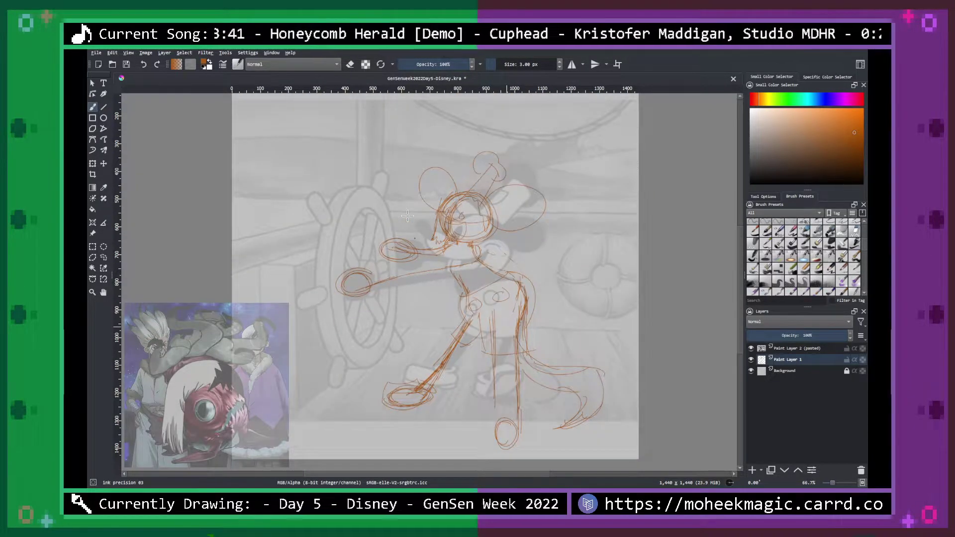
Hide the pasted reference layer to examine the sketch on its own, then show the reference again.
click(752, 349)
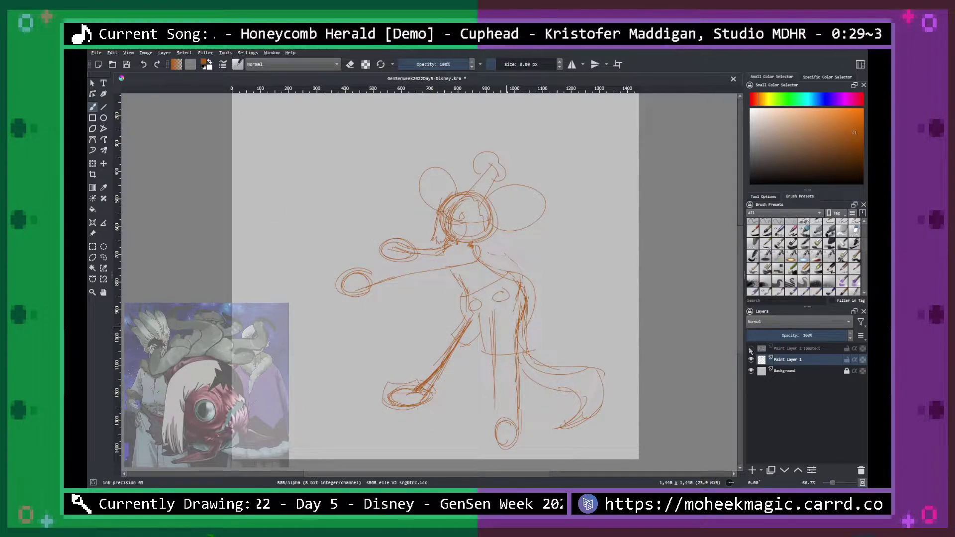
click(751, 349)
key(plus)
key(plus)
key(minus)
key(minus)
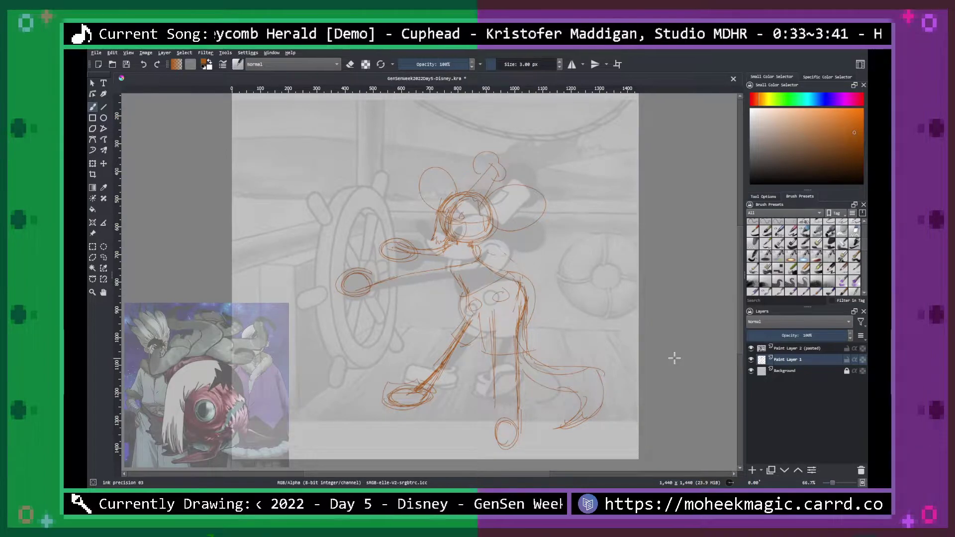
key(plus)
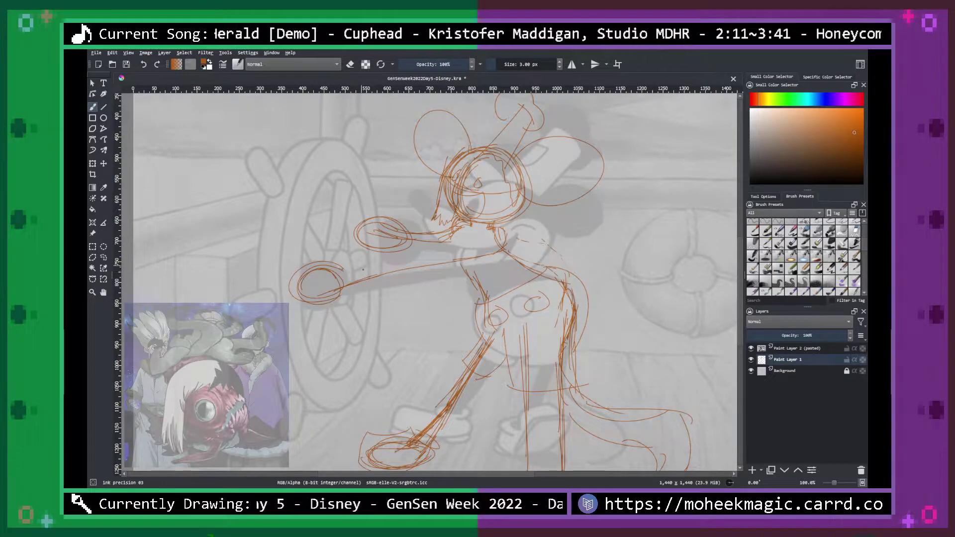
Add second contour lines along the lower outstretched arm to give it thickness.
drag(337, 271, 479, 241)
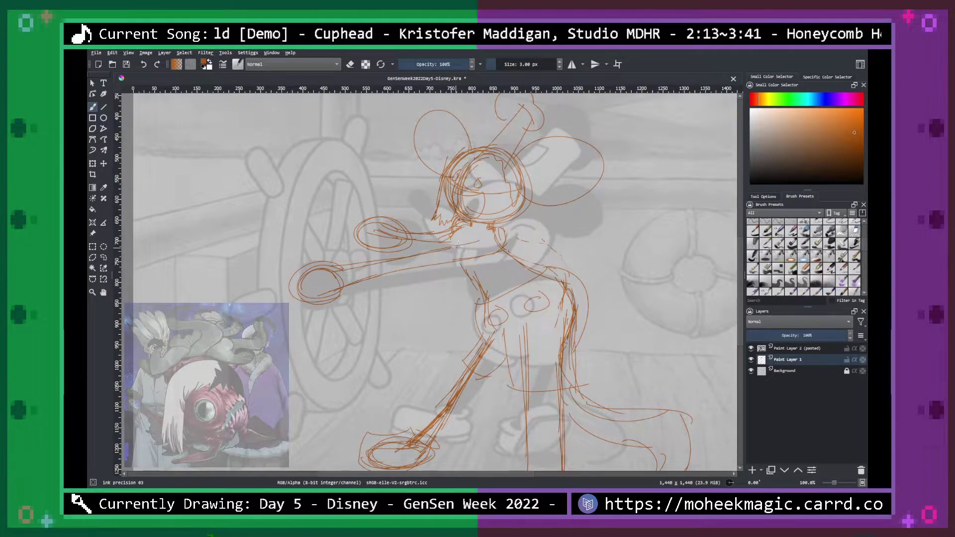
drag(401, 246, 438, 242)
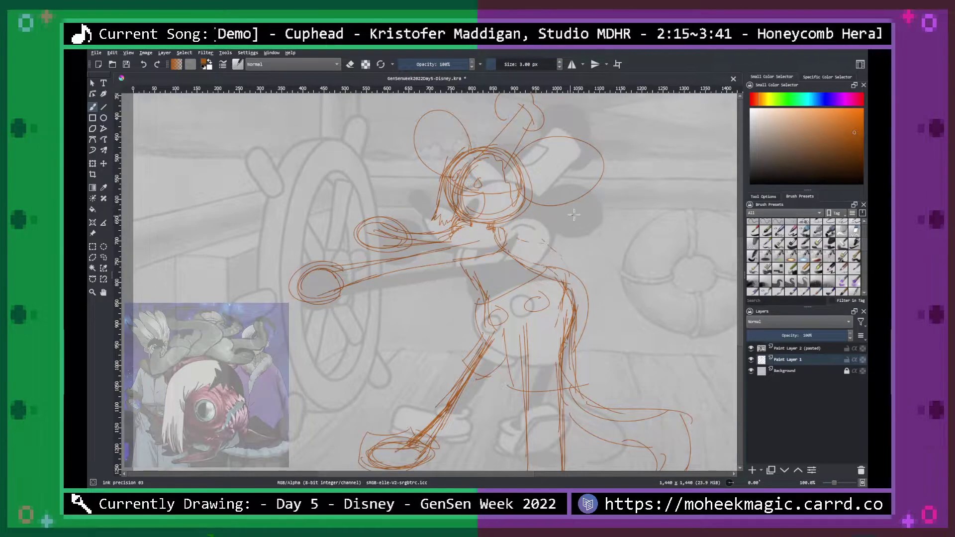
key(ctrl+minus)
key(ctrl+minus)
key(ctrl+minus)
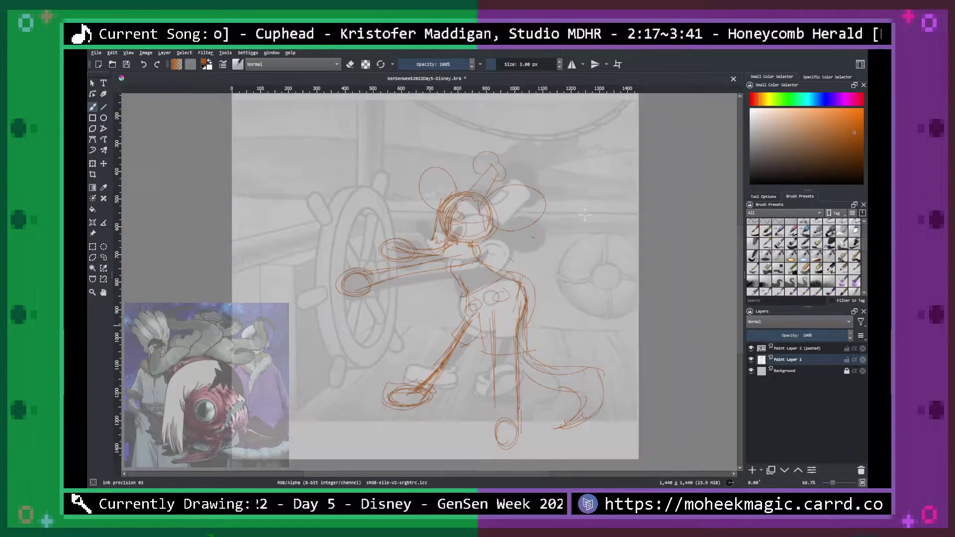
key(ctrl+plus)
key(ctrl+plus)
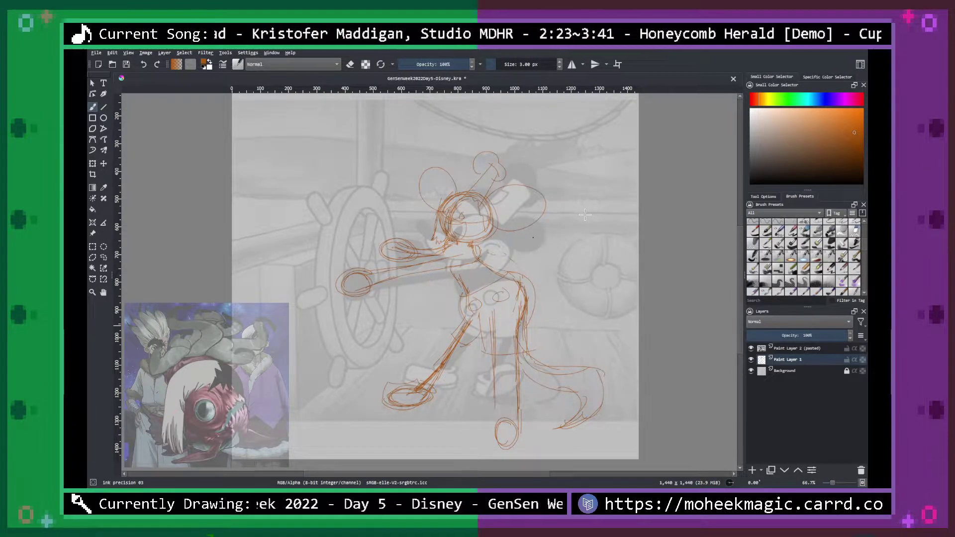
Widen the front leg with a second contour line and erase stray strokes along its thigh.
mouse_move(481, 331)
mouse_down()
mouse_move(463, 349)
mouse_move(478, 330)
mouse_move(424, 384)
mouse_up()
key(e)
drag(472, 318, 451, 350)
key(e)
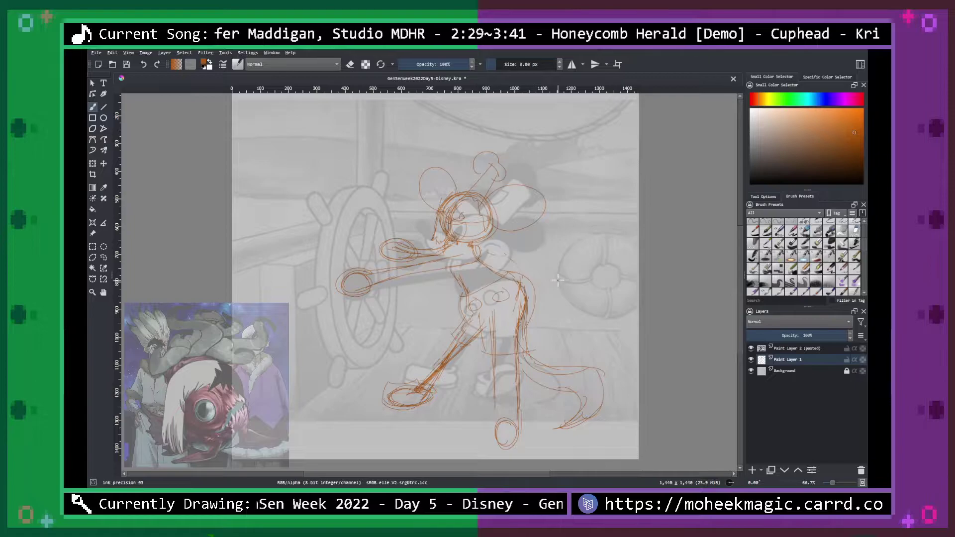
Erase the straight back leg and its foot oval with the soft eraser at 60 px.
key(e)
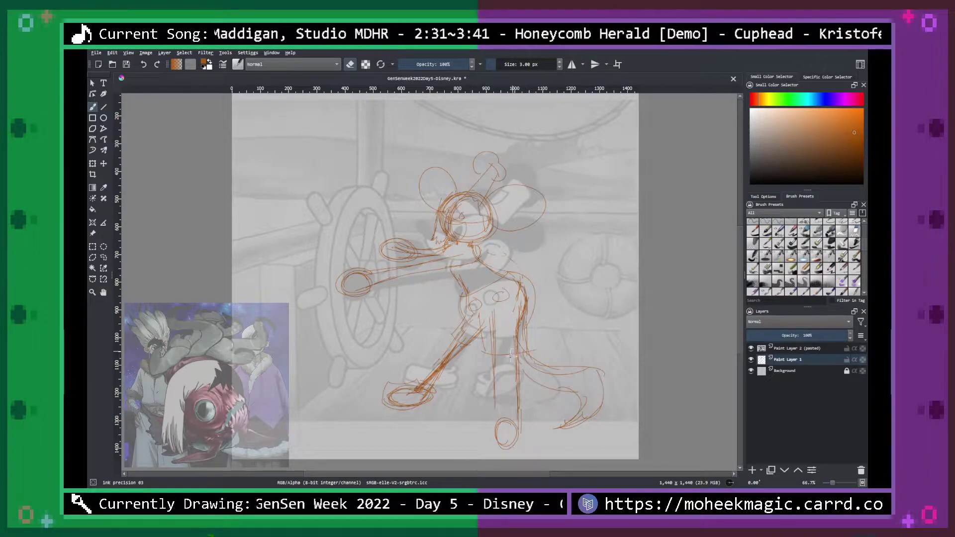
right_click(521, 387)
click(522, 413)
mouse_move(503, 440)
mouse_down()
mouse_move(503, 352)
mouse_move(515, 368)
mouse_up()
right_click(519, 360)
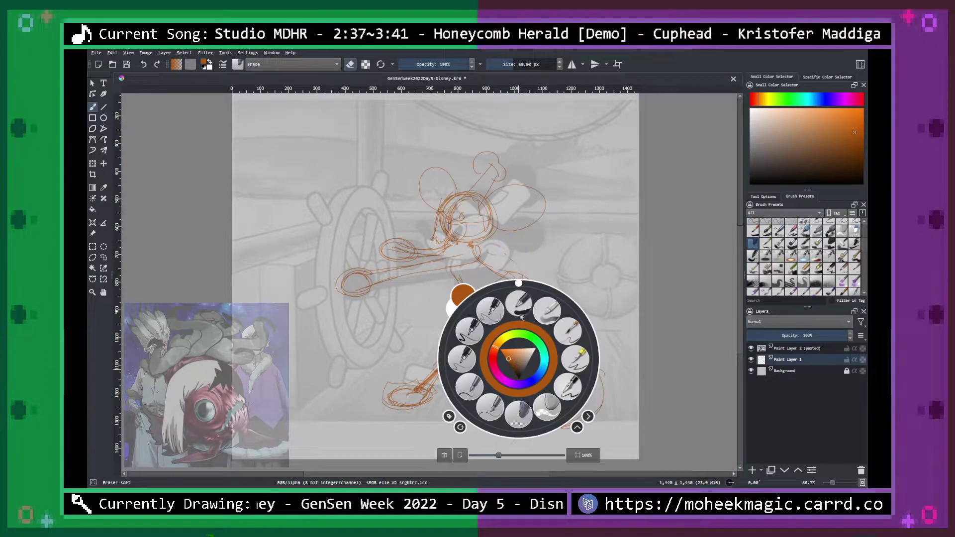
click(491, 311)
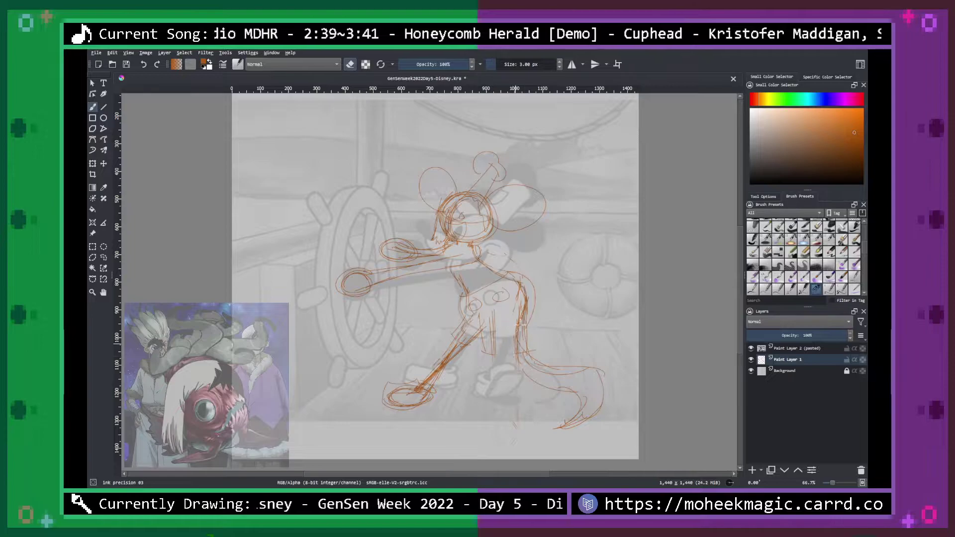
Redraw the back leg slanting down from the hip with overlapping foot ovals, and reinforce the front leg's contour.
key(e)
drag(524, 313, 497, 423)
mouse_move(506, 315)
mouse_down()
mouse_move(481, 432)
mouse_move(495, 425)
mouse_move(478, 423)
mouse_move(493, 423)
mouse_move(487, 443)
mouse_move(511, 430)
mouse_move(506, 408)
mouse_move(501, 415)
mouse_move(521, 413)
mouse_move(523, 425)
mouse_move(478, 430)
mouse_up()
drag(500, 365, 479, 428)
drag(515, 330, 501, 413)
mouse_move(428, 396)
mouse_down()
mouse_move(474, 349)
mouse_move(473, 315)
mouse_move(417, 392)
mouse_move(477, 315)
mouse_up()
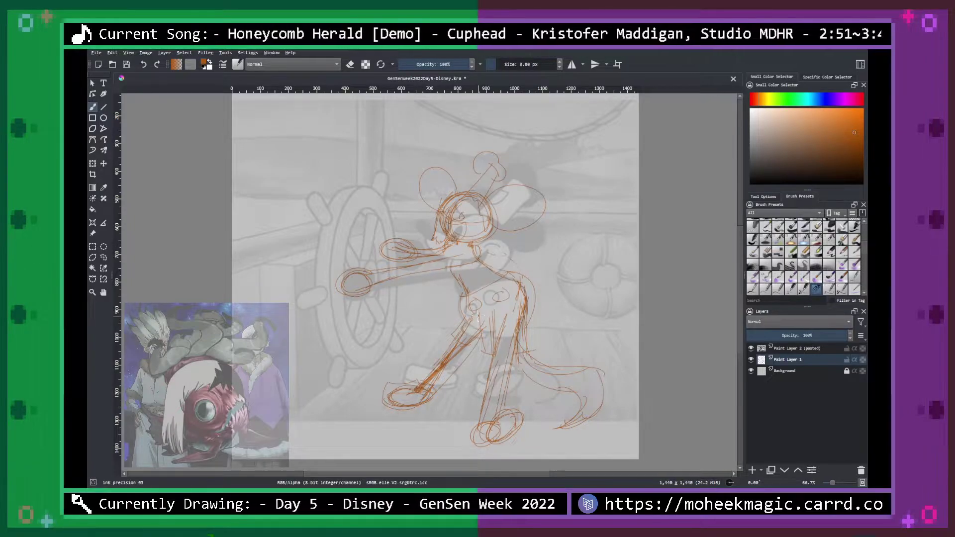
Sketch the character's collar, sleeve opening, wrist cuffs and waistband, and reinforce the contours of both arms.
key(minus)
key(minus)
key(plus)
key(plus)
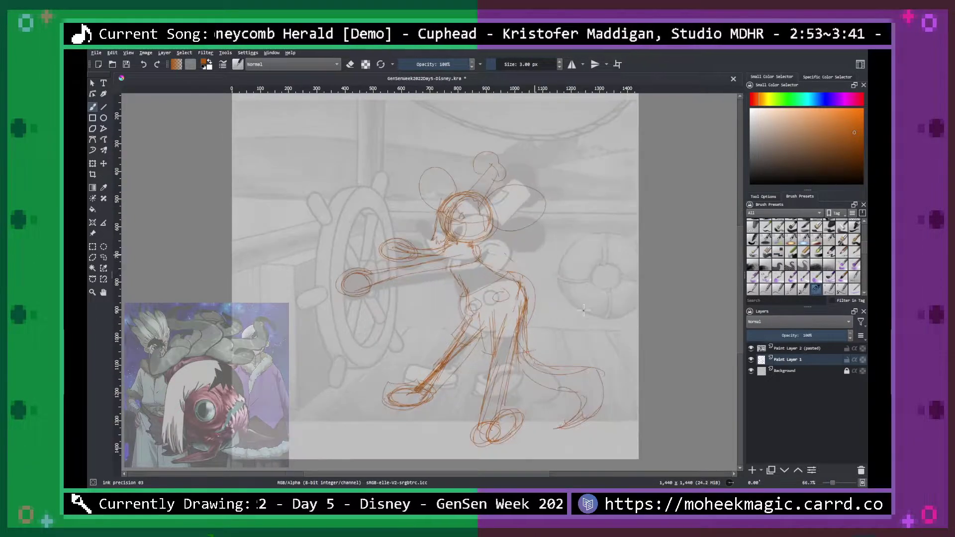
key(plus)
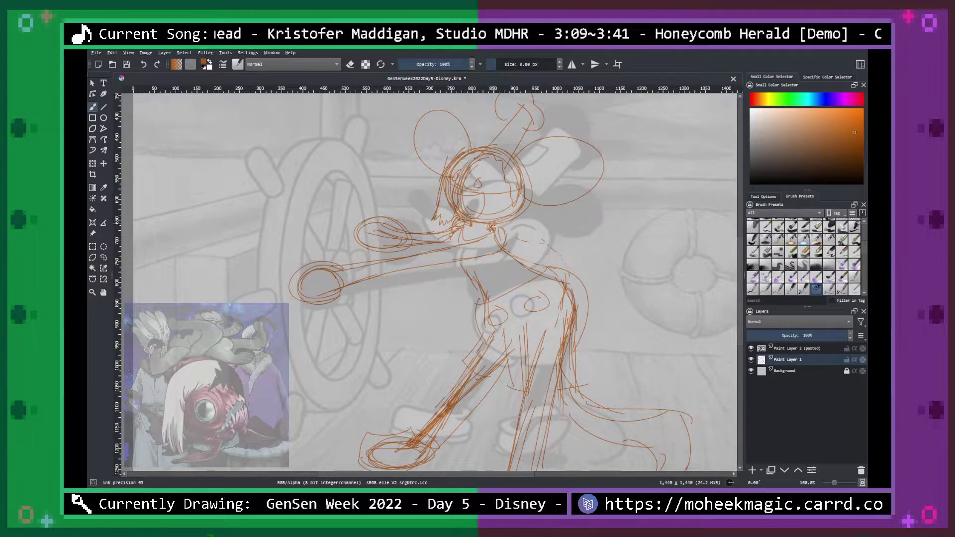
mouse_move(495, 223)
mouse_down()
mouse_move(460, 240)
mouse_move(502, 226)
mouse_move(490, 236)
mouse_up()
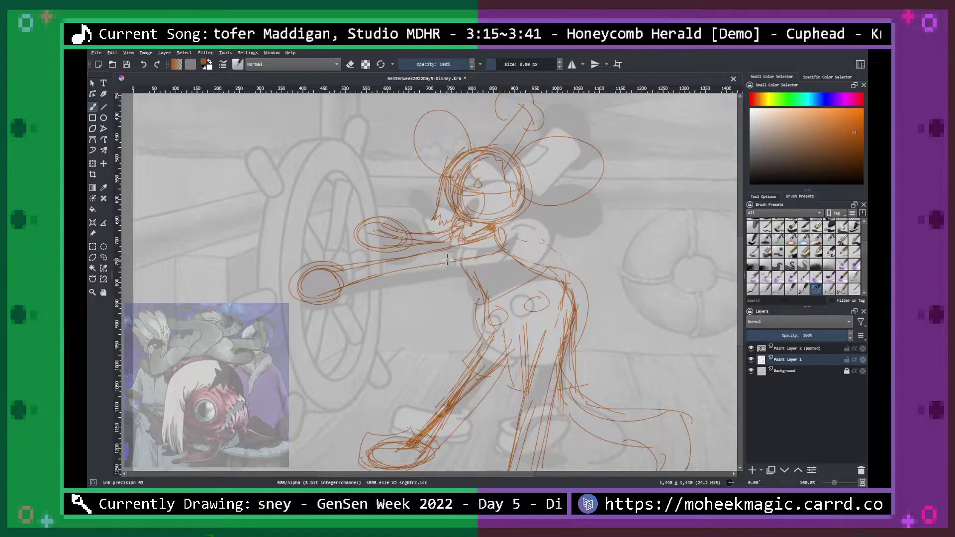
drag(467, 259, 460, 278)
drag(481, 230, 493, 223)
drag(539, 154, 520, 159)
drag(522, 181, 510, 189)
mouse_move(360, 264)
mouse_down()
mouse_move(356, 294)
mouse_move(351, 266)
mouse_move(348, 301)
mouse_move(430, 252)
mouse_move(458, 246)
mouse_up()
drag(348, 293, 500, 254)
mouse_move(420, 223)
mouse_down()
mouse_move(415, 244)
mouse_move(448, 229)
mouse_up()
drag(409, 243, 427, 242)
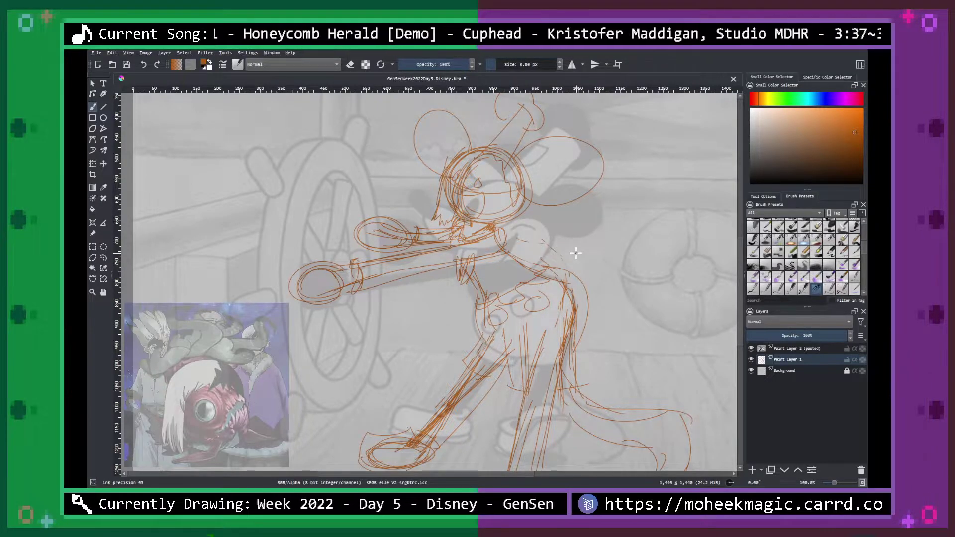
key(minus)
key(plus)
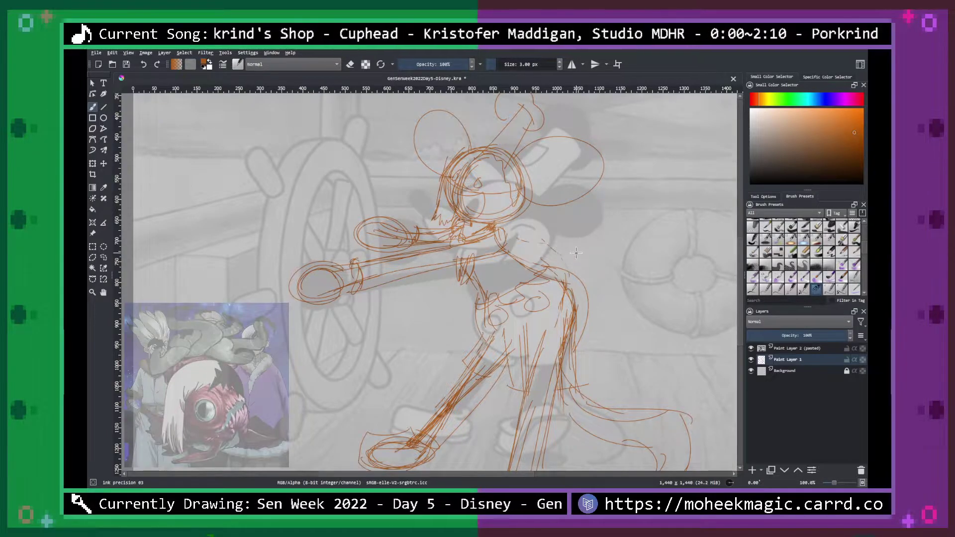
Sketch a second character's round head with facial guide lines and tall spiky hair above and behind the ship's wheel.
key(space)
mouse_move(493, 269)
mouse_down()
mouse_move(537, 270)
mouse_move(650, 303)
mouse_move(579, 304)
mouse_move(611, 333)
mouse_up()
mouse_move(402, 188)
mouse_down()
mouse_move(386, 179)
mouse_move(398, 238)
mouse_move(408, 185)
mouse_move(384, 223)
mouse_up()
drag(400, 165, 425, 215)
mouse_move(391, 172)
mouse_down()
mouse_move(372, 235)
mouse_move(424, 219)
mouse_up()
mouse_move(398, 168)
mouse_down()
mouse_move(419, 195)
mouse_move(392, 238)
mouse_up()
mouse_move(349, 206)
mouse_down()
mouse_move(415, 214)
mouse_move(349, 194)
mouse_move(408, 203)
mouse_move(413, 217)
mouse_move(395, 203)
mouse_move(401, 234)
mouse_move(409, 222)
mouse_up()
mouse_move(341, 209)
mouse_down()
mouse_move(378, 137)
mouse_move(421, 193)
mouse_up()
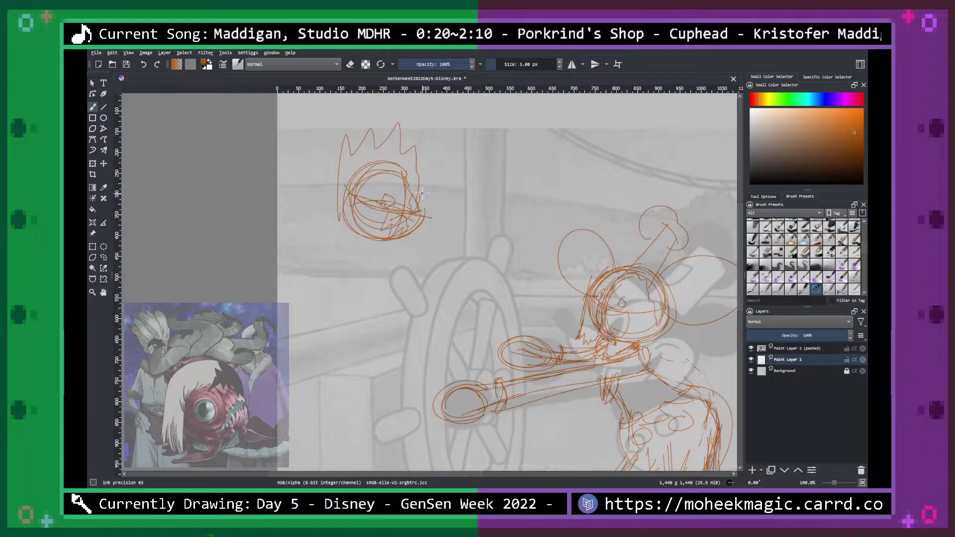
Sketch the second character's curved back, two oval hands and arms reaching towards the ship's wheel.
mouse_move(353, 239)
mouse_down()
mouse_move(320, 277)
mouse_move(297, 332)
mouse_up()
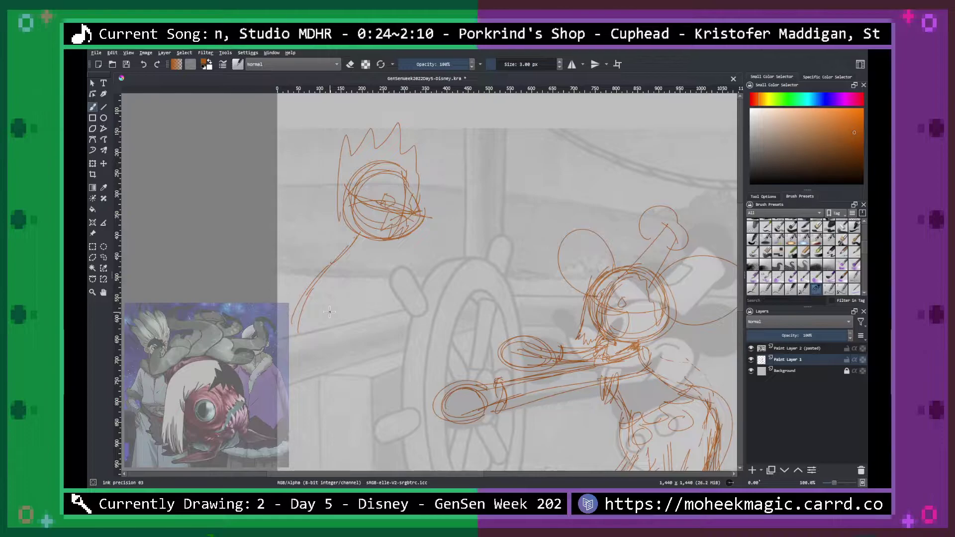
mouse_move(399, 260)
mouse_down()
mouse_move(379, 273)
mouse_move(412, 281)
mouse_move(393, 292)
mouse_move(423, 291)
mouse_up()
mouse_move(500, 239)
mouse_down()
mouse_move(516, 238)
mouse_move(490, 248)
mouse_move(485, 235)
mouse_up()
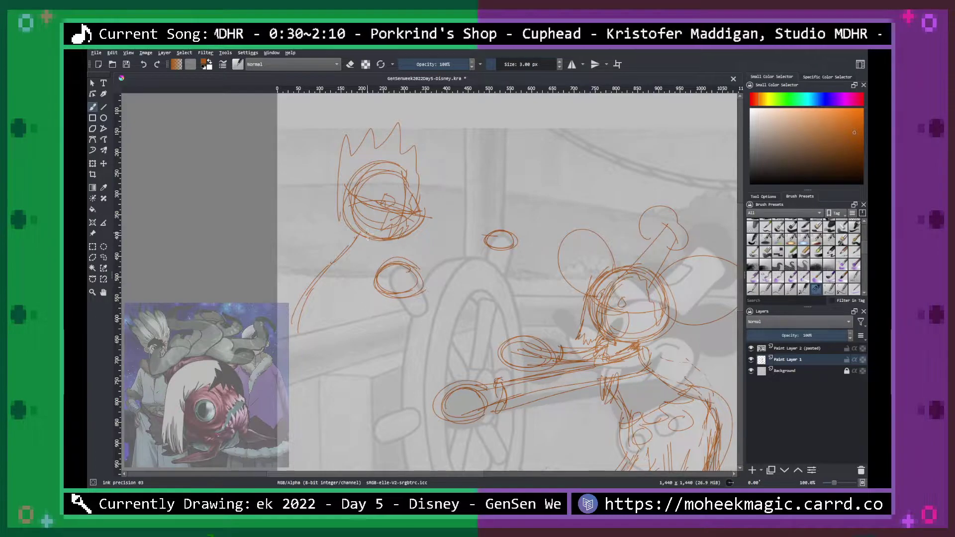
mouse_move(365, 234)
mouse_down()
mouse_move(340, 234)
mouse_move(344, 243)
mouse_move(345, 229)
mouse_move(330, 250)
mouse_move(346, 271)
mouse_move(351, 245)
mouse_move(398, 301)
mouse_move(379, 237)
mouse_move(416, 267)
mouse_up()
mouse_move(426, 234)
mouse_down()
mouse_move(489, 251)
mouse_move(505, 237)
mouse_move(498, 232)
mouse_move(444, 230)
mouse_move(489, 234)
mouse_up()
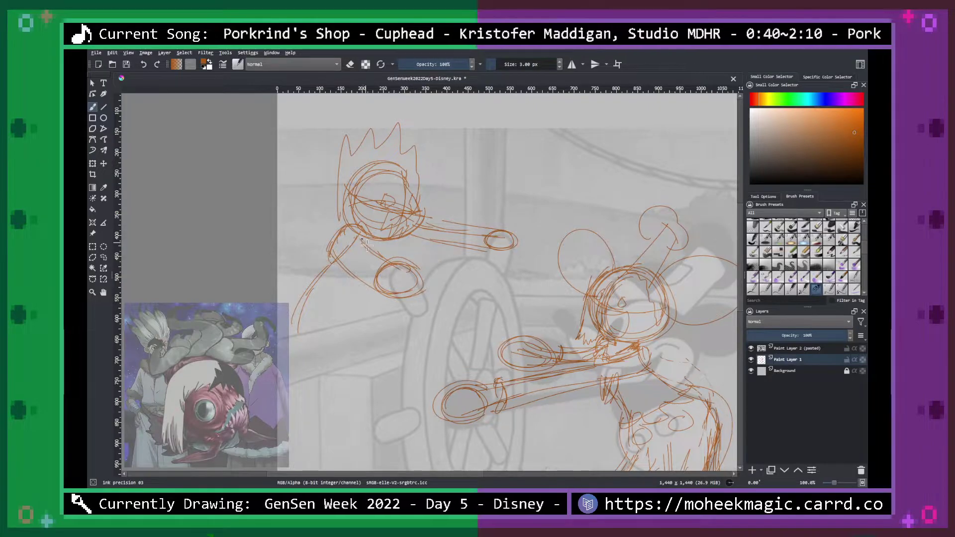
Thicken the second character's bent arm, sketch the torso side, and add a sleeve with a cuff to the outstretched arm.
mouse_move(355, 241)
mouse_down()
mouse_move(404, 264)
mouse_move(373, 287)
mouse_move(388, 299)
mouse_move(420, 268)
mouse_move(380, 256)
mouse_move(383, 296)
mouse_up()
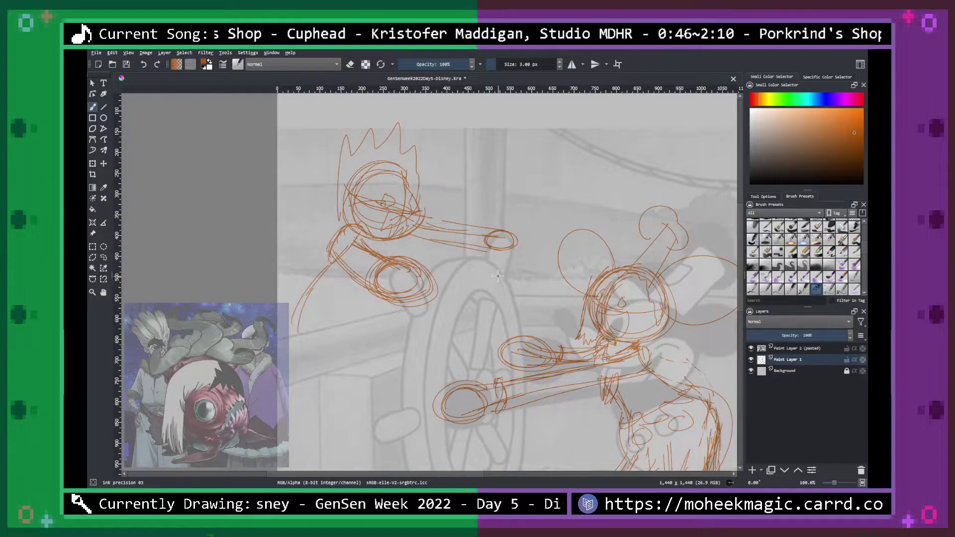
mouse_move(397, 238)
mouse_down()
mouse_move(404, 245)
mouse_move(417, 218)
mouse_move(410, 260)
mouse_up()
drag(384, 300, 383, 311)
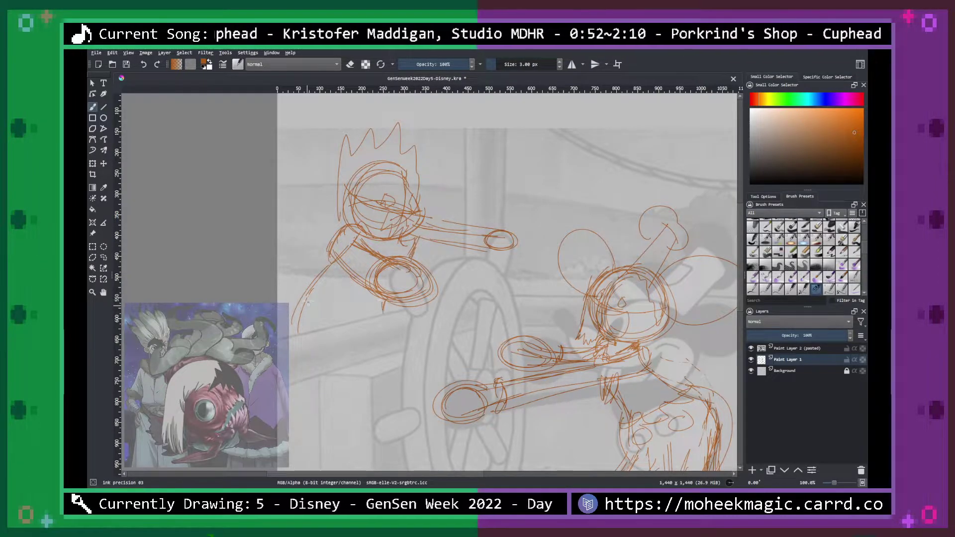
mouse_move(370, 237)
mouse_down()
mouse_move(392, 246)
mouse_move(365, 239)
mouse_move(380, 251)
mouse_move(364, 280)
mouse_move(382, 266)
mouse_up()
drag(480, 227, 486, 250)
mouse_move(493, 225)
mouse_down()
mouse_move(458, 222)
mouse_move(484, 249)
mouse_move(426, 217)
mouse_up()
drag(482, 250, 419, 233)
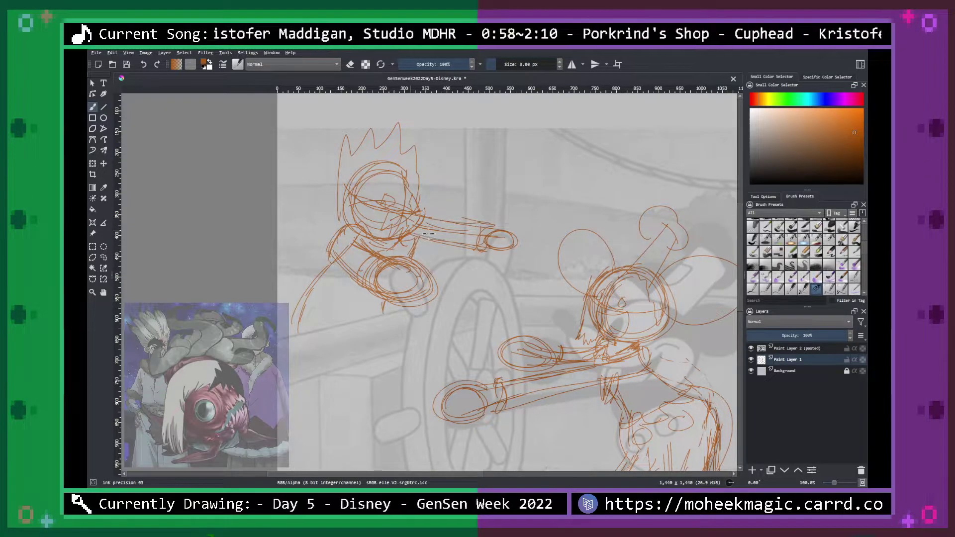
Reinforce the second character's back line, add loose strokes at its lower end and sketch details on the chest.
mouse_move(338, 258)
mouse_down()
mouse_move(307, 286)
mouse_move(301, 315)
mouse_up()
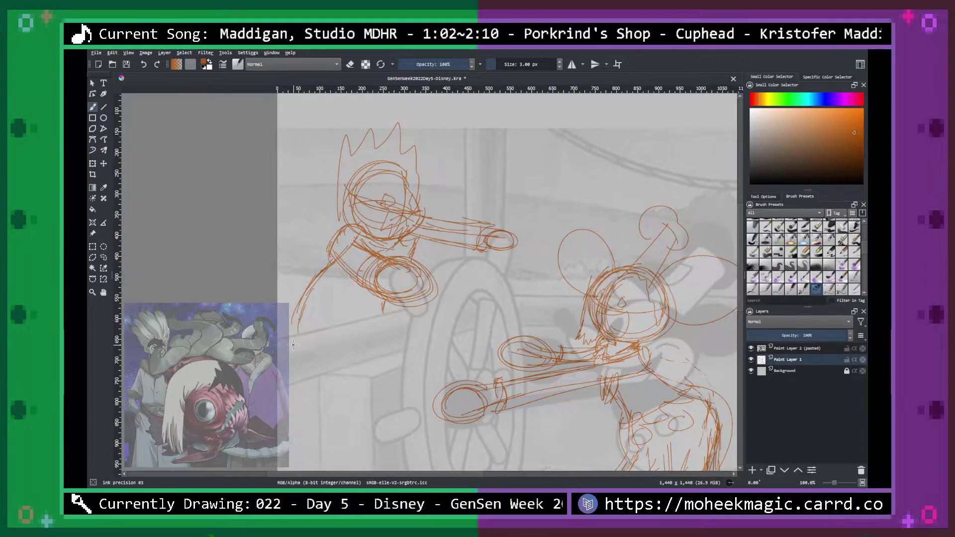
mouse_move(292, 323)
mouse_down()
mouse_move(303, 309)
mouse_move(333, 324)
mouse_up()
mouse_move(387, 243)
mouse_down()
mouse_move(408, 230)
mouse_move(398, 255)
mouse_up()
drag(369, 289, 391, 293)
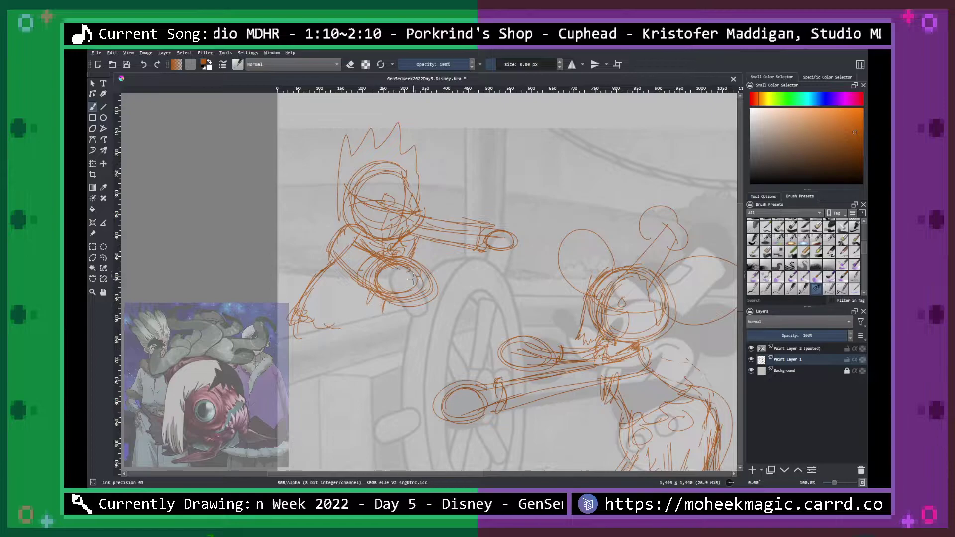
Save the drawing with both sketched characters.
scroll(412, 280, down, 2)
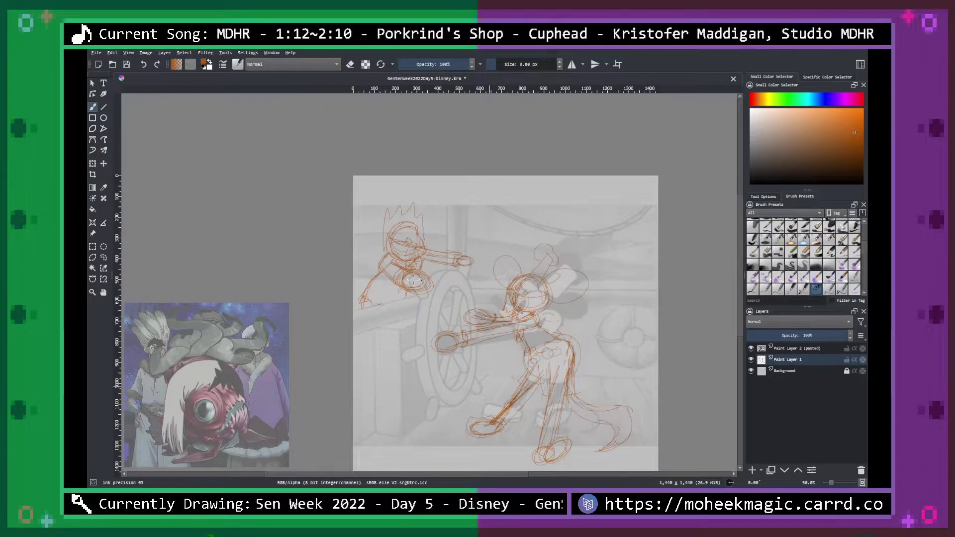
key(ctrl+s)
key(space)
drag(651, 256, 611, 199)
key(ctrl+plus)
drag(672, 230, 656, 227)
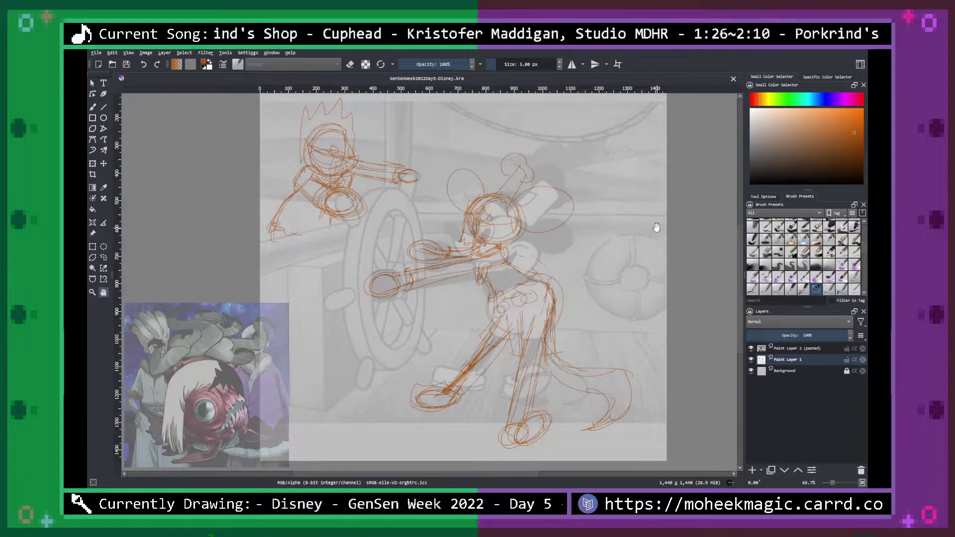
Add a new paint layer above the orange sketch and lower the opacity of Paint Layer 1.
click(752, 470)
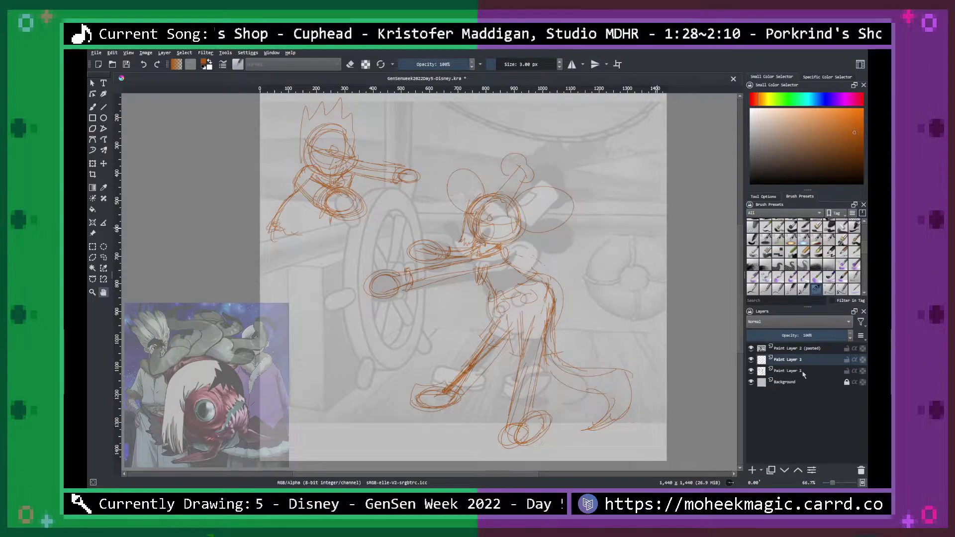
drag(807, 335, 790, 335)
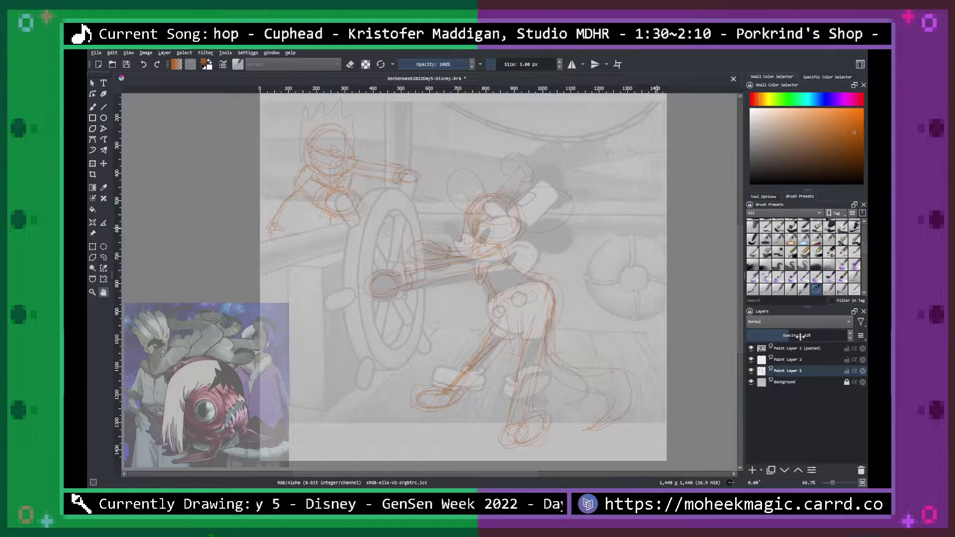
click(801, 361)
Set the brush colour to a saturated blue for drawing on the new layer.
click(827, 99)
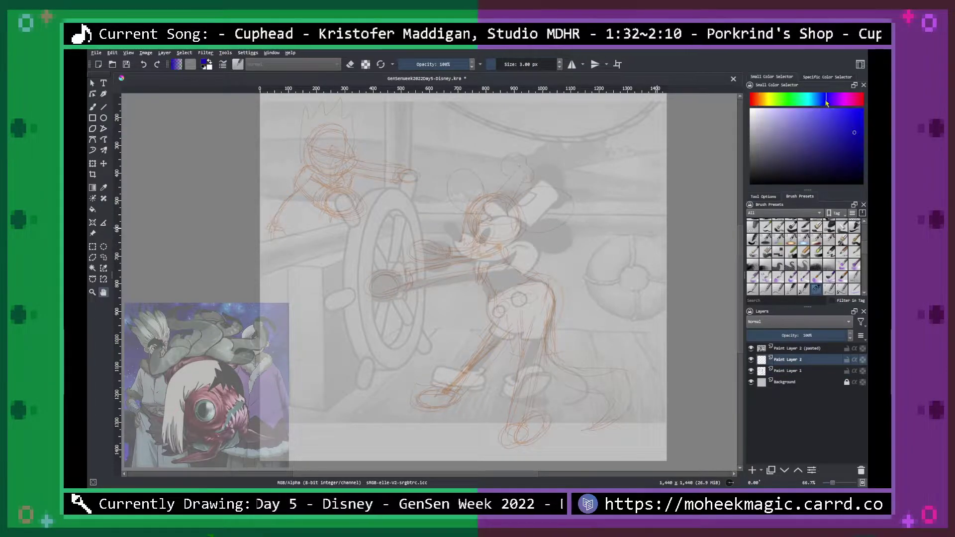
click(854, 121)
drag(346, 278, 348, 275)
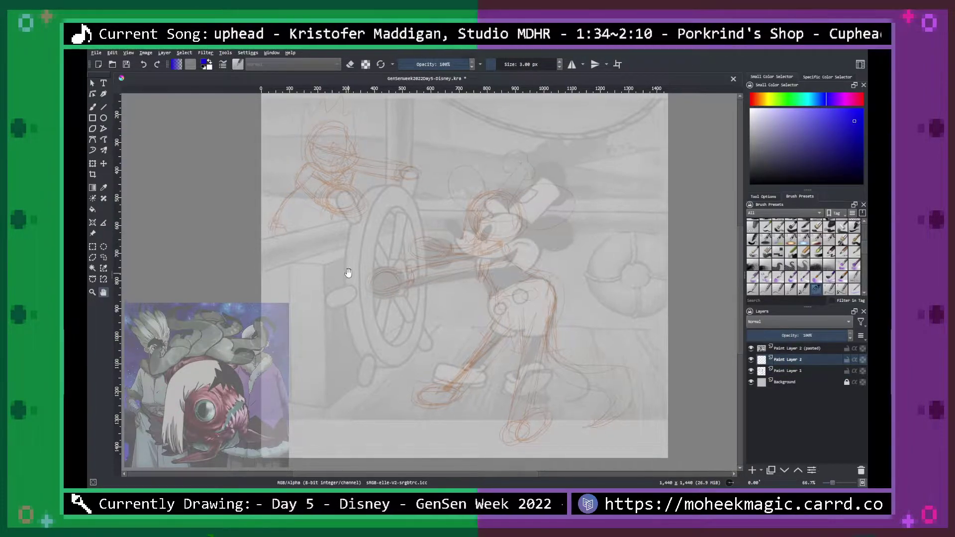
click(820, 101)
key(b)
mouse_move(419, 281)
mouse_down()
mouse_move(376, 265)
mouse_move(398, 355)
mouse_up()
drag(359, 326, 423, 306)
key(ctrl+z)
key(ctrl+z)
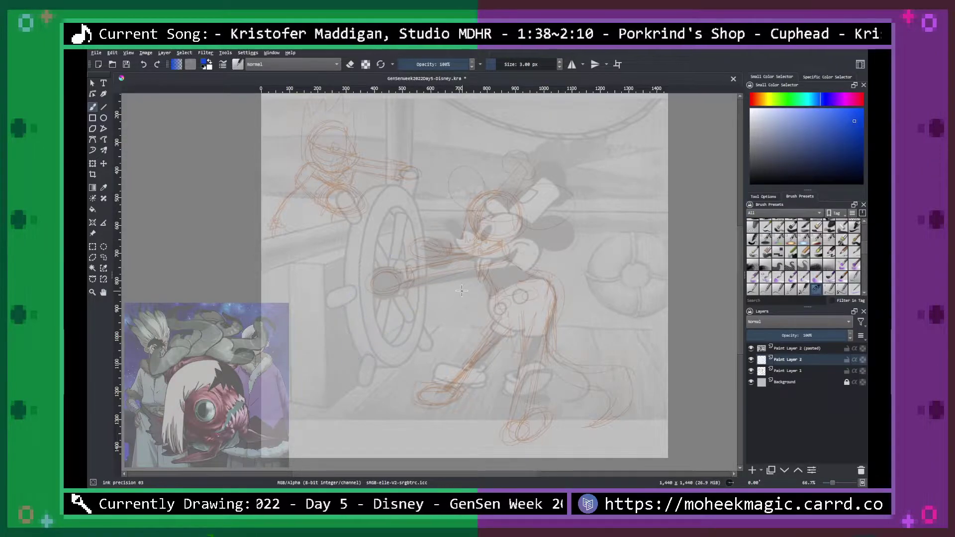
Trace the two slanted edges of the railing beside the ship's wheel in blue with the Ink gpen 10 brush at 10 px.
right_click(447, 319)
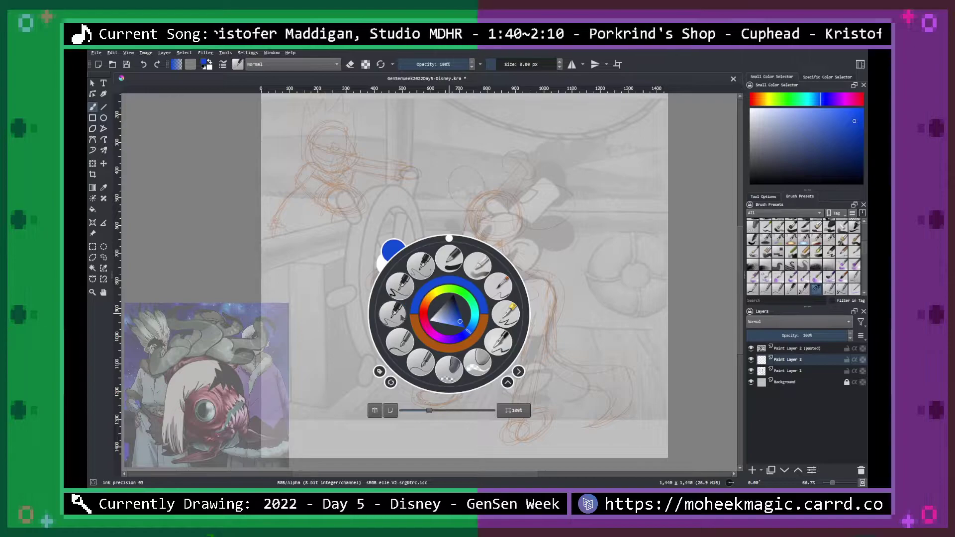
click(400, 321)
key(plus)
key(plus)
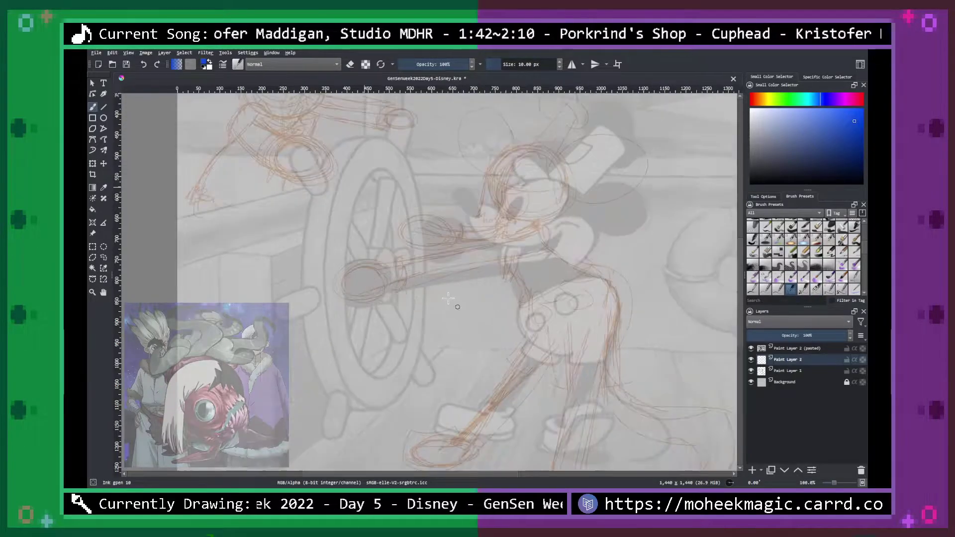
key(space)
drag(473, 279, 639, 360)
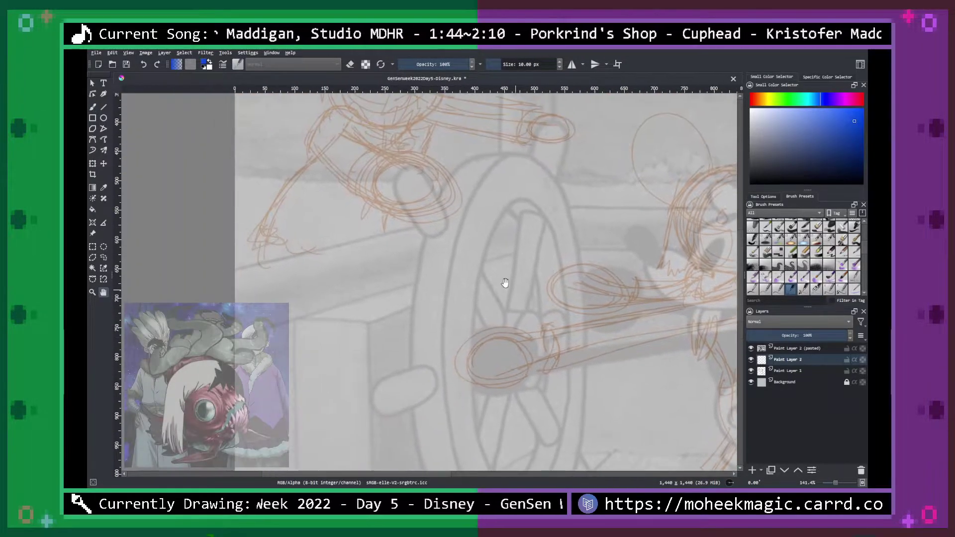
drag(511, 286, 584, 281)
drag(294, 289, 429, 258)
drag(348, 278, 468, 247)
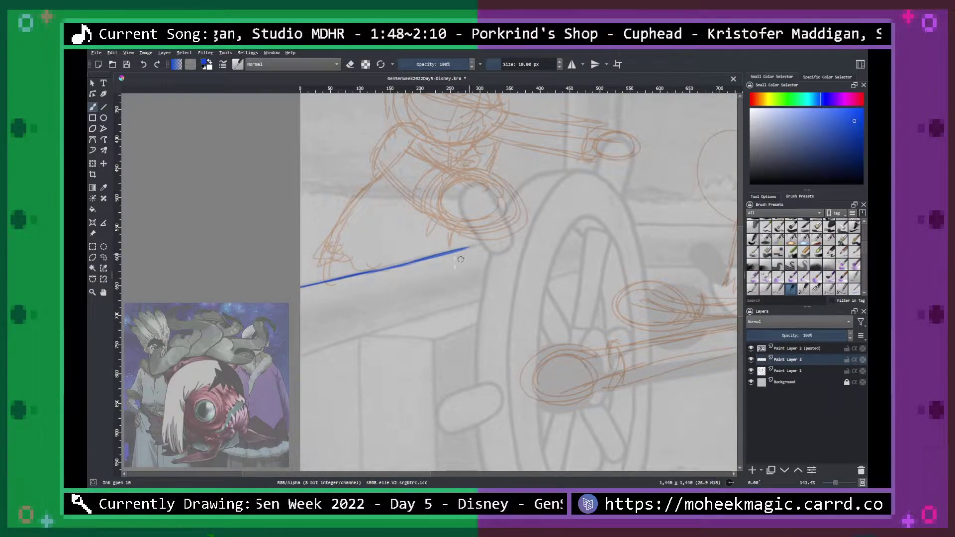
drag(312, 351, 461, 305)
Trace the left outer edge of the ship's wheel rim and its upper-left handle in blue.
drag(554, 305, 442, 326)
drag(470, 302, 454, 240)
scroll(473, 262, up, 1)
key(b)
mouse_move(319, 211)
mouse_down()
mouse_move(295, 380)
mouse_move(304, 333)
mouse_up()
drag(362, 235, 373, 337)
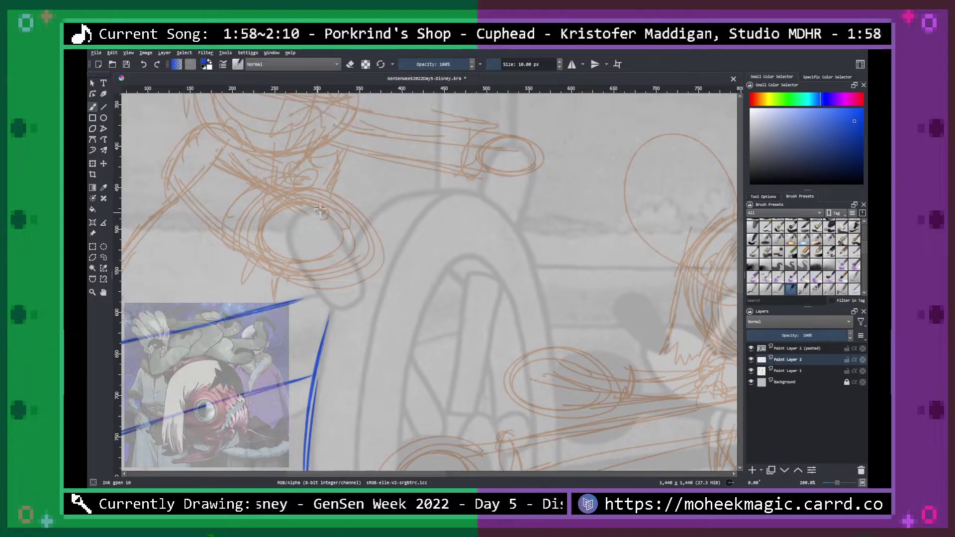
mouse_move(314, 207)
mouse_down()
mouse_move(293, 274)
mouse_move(321, 301)
mouse_move(348, 308)
mouse_move(361, 293)
mouse_move(354, 261)
mouse_move(314, 206)
mouse_up()
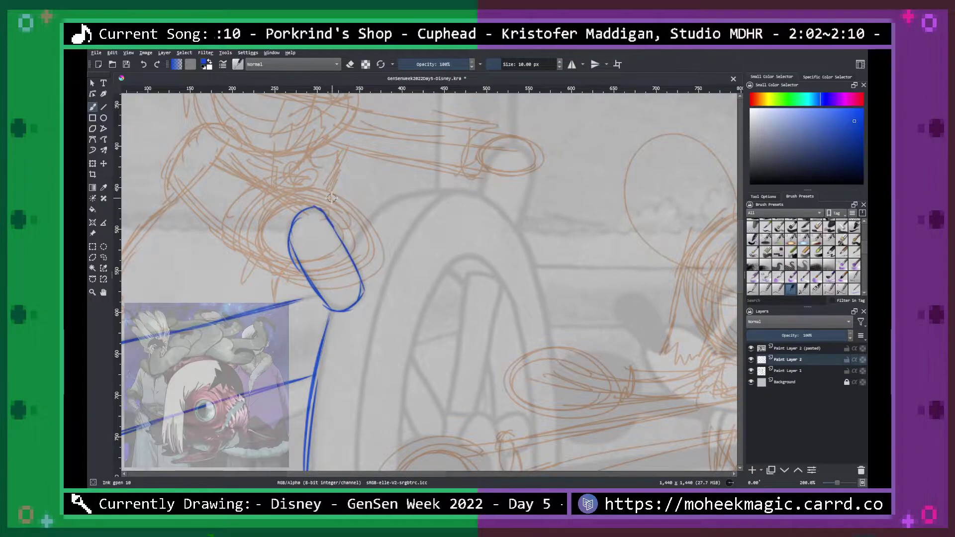
Trace the top curve of the wheel's rim and the handle at its top in blue.
mouse_move(351, 254)
mouse_down()
mouse_move(366, 228)
mouse_move(440, 193)
mouse_move(475, 194)
mouse_up()
mouse_move(580, 256)
mouse_down()
mouse_move(546, 239)
mouse_move(452, 228)
mouse_move(439, 261)
mouse_up()
mouse_move(378, 207)
mouse_down()
mouse_move(393, 169)
mouse_move(415, 159)
mouse_move(434, 184)
mouse_move(421, 237)
mouse_up()
drag(391, 131, 412, 262)
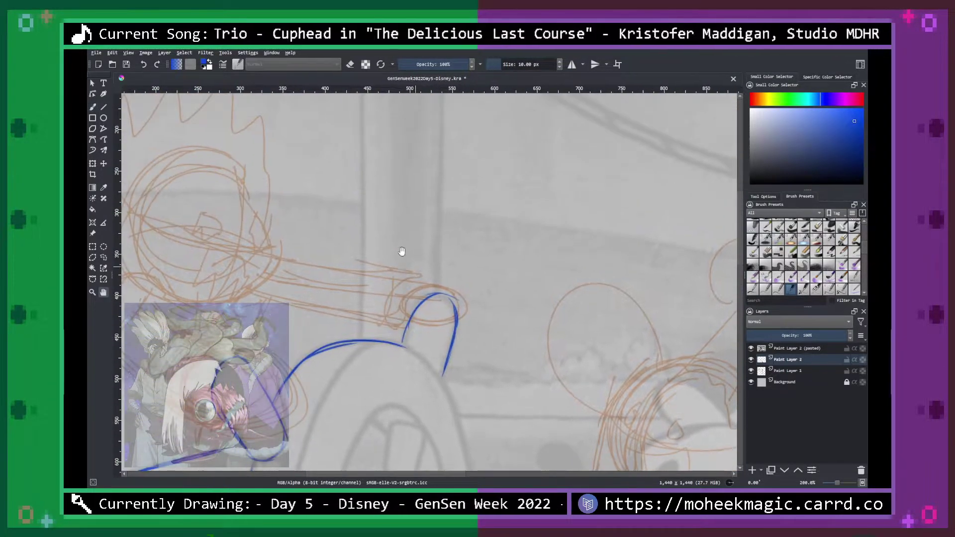
drag(417, 219, 438, 296)
Trace both edges of the vertical post behind the wheel up to the canvas's upper edge.
key(ctrl+minus)
key(ctrl+minus)
drag(474, 265, 474, 211)
drag(617, 264, 606, 367)
drag(427, 264, 506, 253)
key(b)
drag(430, 297, 431, 174)
drag(468, 276, 469, 171)
drag(468, 206, 467, 108)
drag(430, 185, 432, 117)
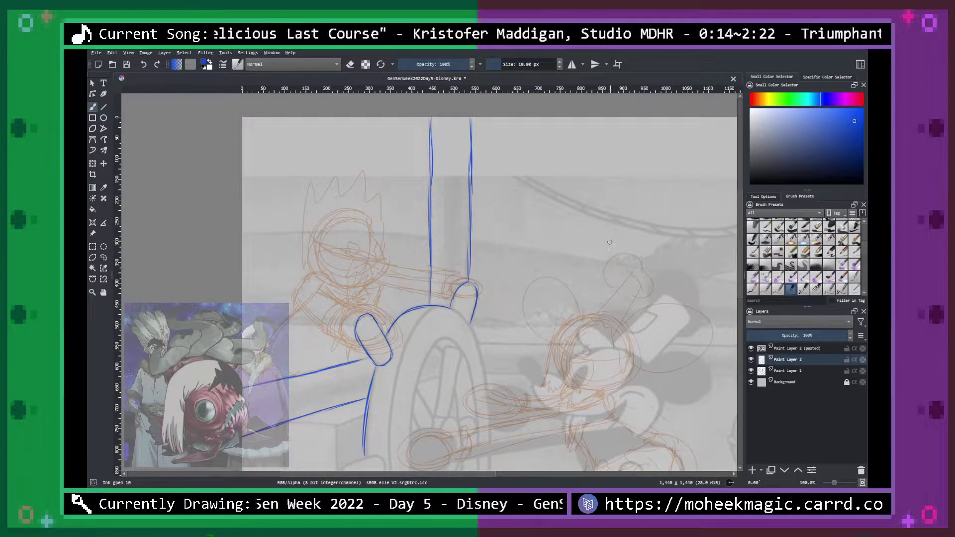
Trace the boxy wheel stand beneath the railing, including its vertical edges, upper edge and slanted base lines.
key(h)
drag(601, 279, 467, 271)
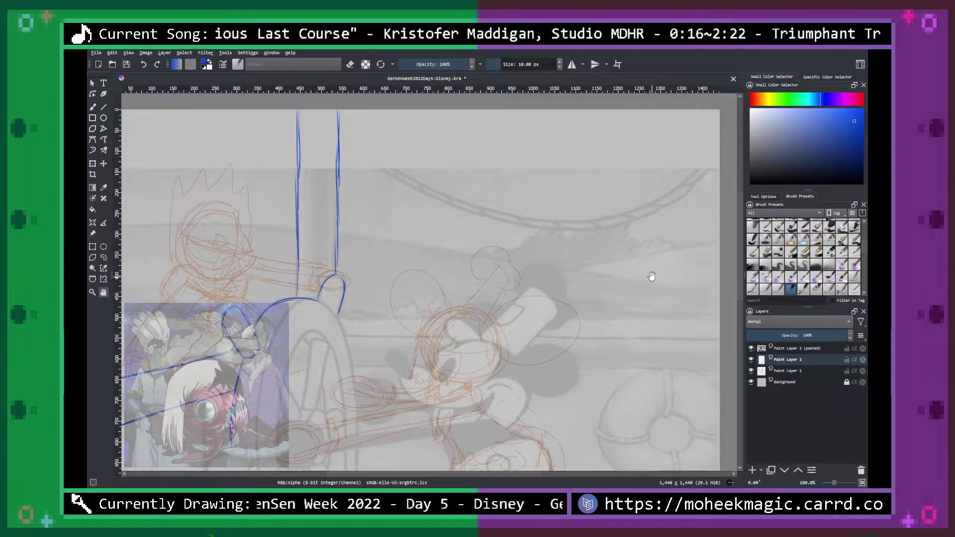
drag(654, 280, 453, 172)
key(b)
mouse_move(344, 357)
mouse_down()
mouse_move(305, 385)
mouse_move(332, 368)
mouse_move(301, 390)
mouse_up()
mouse_move(345, 357)
mouse_down()
mouse_move(347, 146)
mouse_move(397, 155)
mouse_move(421, 143)
mouse_move(396, 211)
mouse_move(399, 370)
mouse_move(439, 338)
mouse_up()
drag(400, 368, 353, 358)
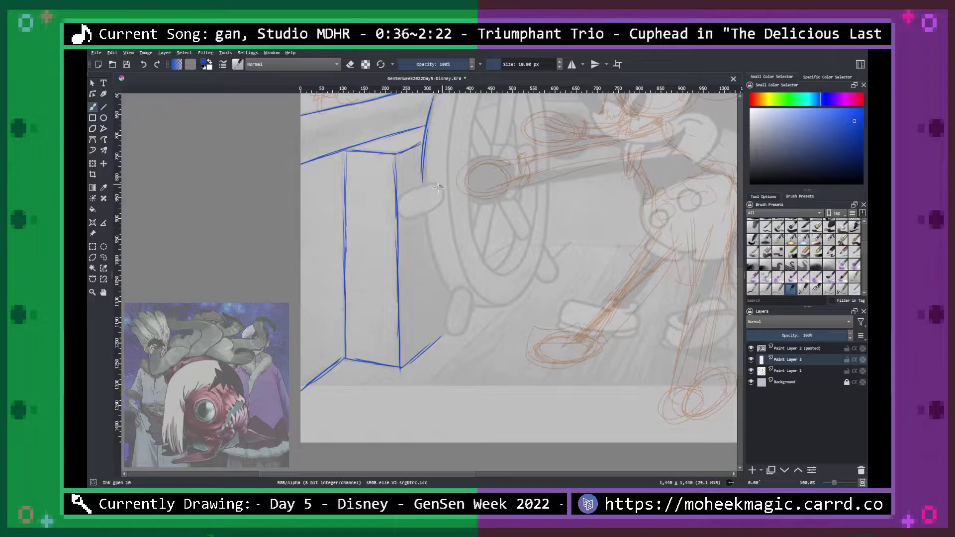
Trace the wheel's left and lower-left handles and the rim edge connecting them.
mouse_move(431, 182)
mouse_down()
mouse_move(398, 204)
mouse_move(440, 201)
mouse_move(437, 185)
mouse_up()
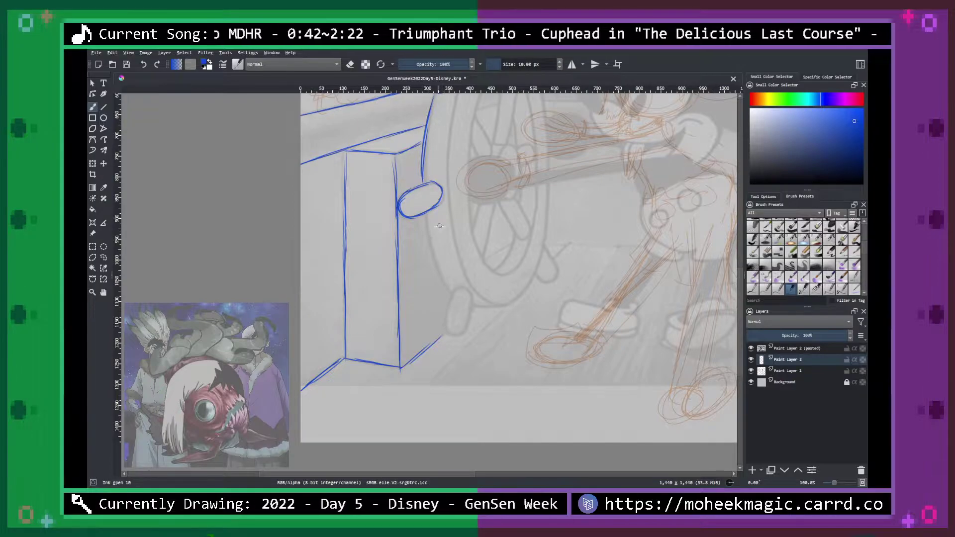
drag(430, 237, 440, 277)
mouse_move(426, 219)
mouse_down()
mouse_move(432, 254)
mouse_move(425, 213)
mouse_move(444, 290)
mouse_up()
mouse_move(428, 246)
mouse_down()
mouse_move(443, 281)
mouse_move(458, 287)
mouse_move(445, 310)
mouse_move(463, 333)
mouse_move(452, 337)
mouse_move(468, 287)
mouse_up()
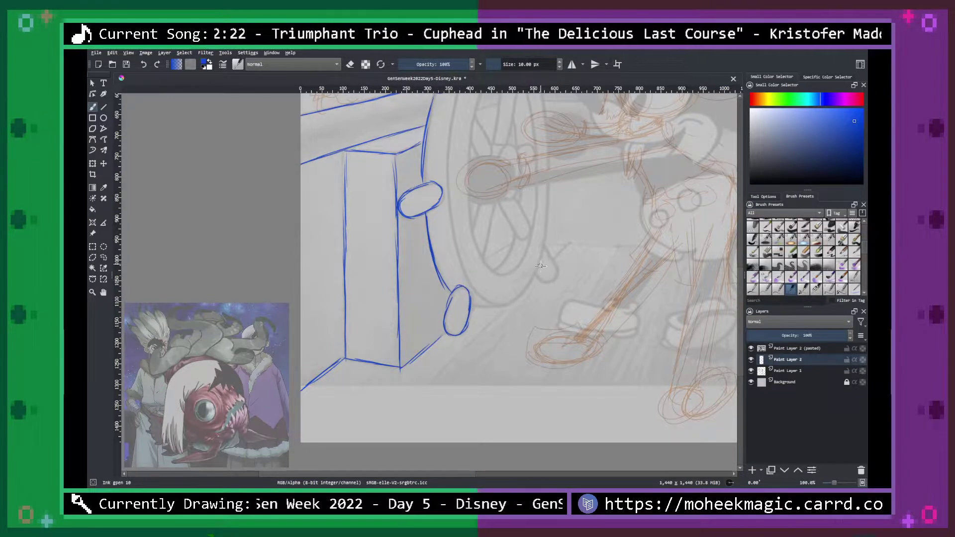
Trace the small lower-right handle and the bottom and right outer edges of the wheel's rim.
mouse_move(556, 247)
mouse_down()
mouse_move(404, 368)
mouse_move(440, 347)
mouse_up()
mouse_move(455, 308)
mouse_down()
mouse_move(462, 337)
mouse_move(447, 340)
mouse_move(460, 245)
mouse_move(445, 284)
mouse_move(448, 246)
mouse_move(435, 309)
mouse_up()
drag(447, 275, 423, 336)
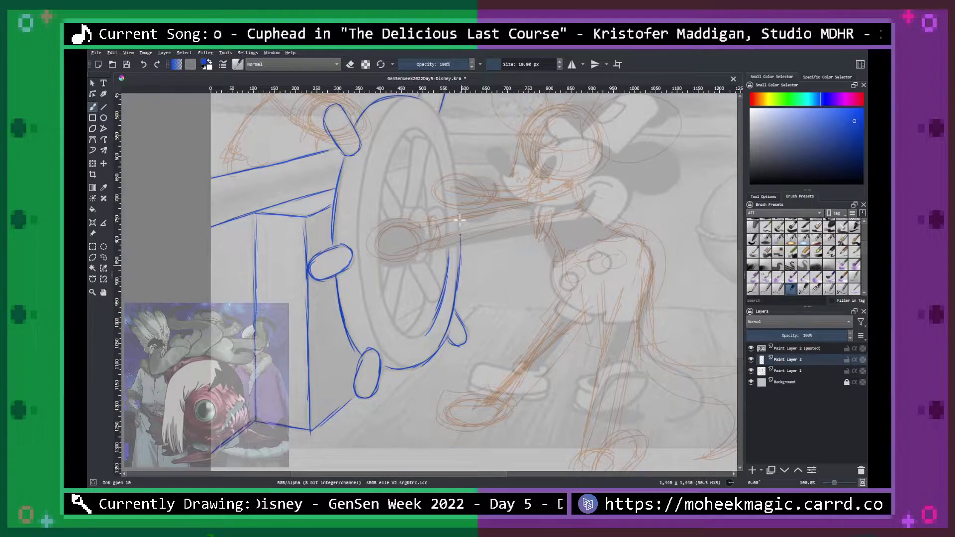
drag(462, 244, 458, 201)
Trace the wheel's inner rim ellipse and complete the upper-right outer edge of the rim.
drag(448, 262, 441, 172)
mouse_move(432, 139)
mouse_down()
mouse_move(410, 128)
mouse_move(397, 138)
mouse_move(404, 135)
mouse_move(383, 201)
mouse_move(385, 180)
mouse_move(378, 271)
mouse_move(378, 238)
mouse_move(393, 321)
mouse_move(384, 307)
mouse_move(421, 337)
mouse_move(409, 335)
mouse_move(431, 327)
mouse_up()
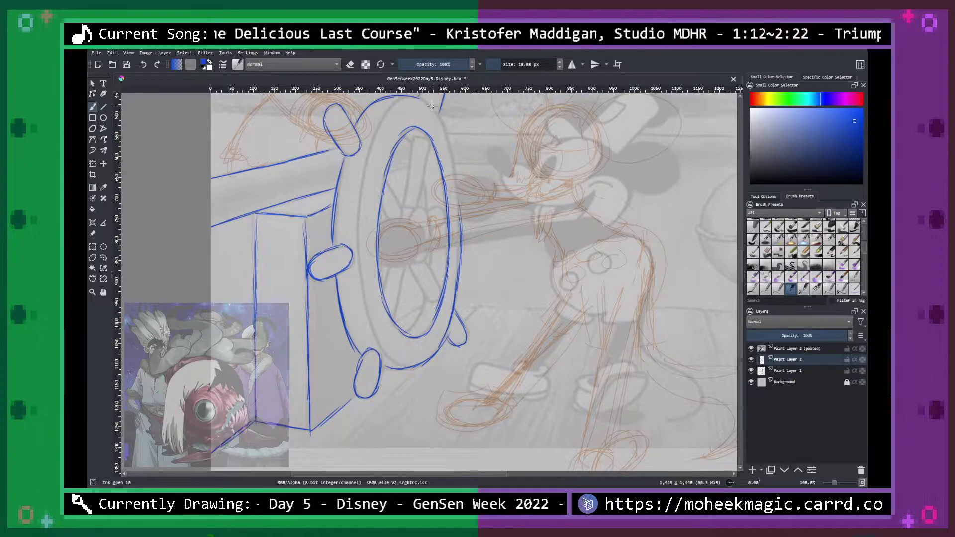
mouse_move(432, 108)
mouse_down()
mouse_move(453, 167)
mouse_move(456, 157)
mouse_move(458, 204)
mouse_move(458, 184)
mouse_up()
Check the mirrored drawing with Paint Layer 1 at 100% opacity, fade that layer again and reselect Paint Layer 2.
key(minus)
key(minus)
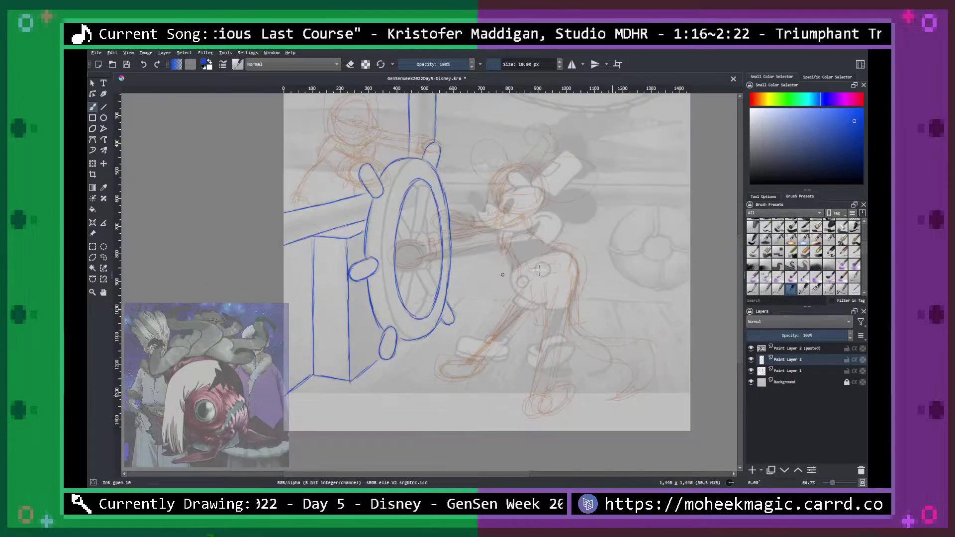
key(m)
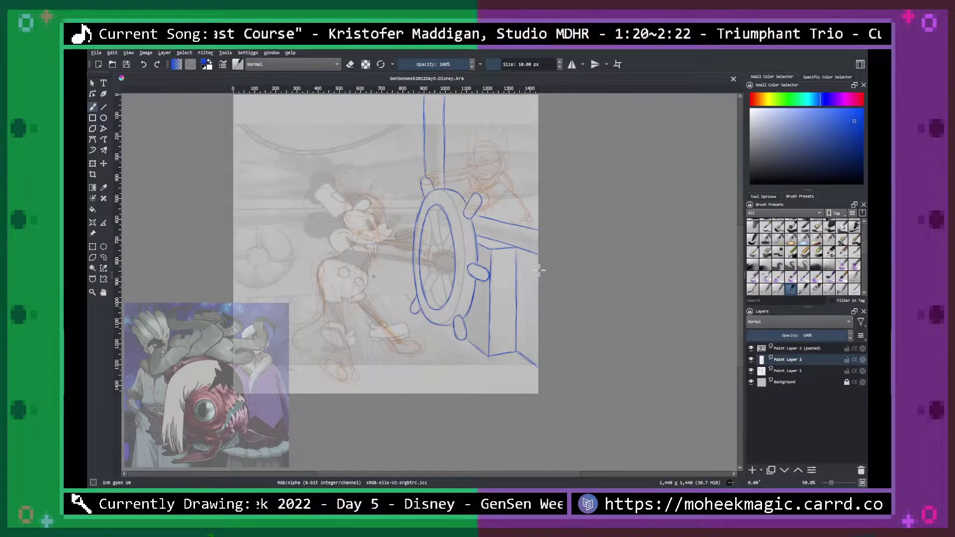
click(798, 375)
click(825, 337)
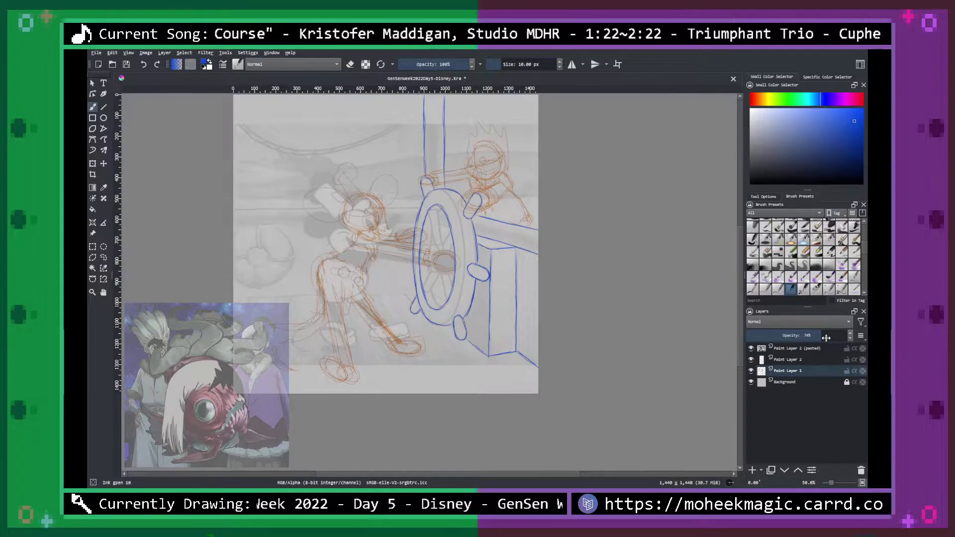
drag(830, 335, 852, 336)
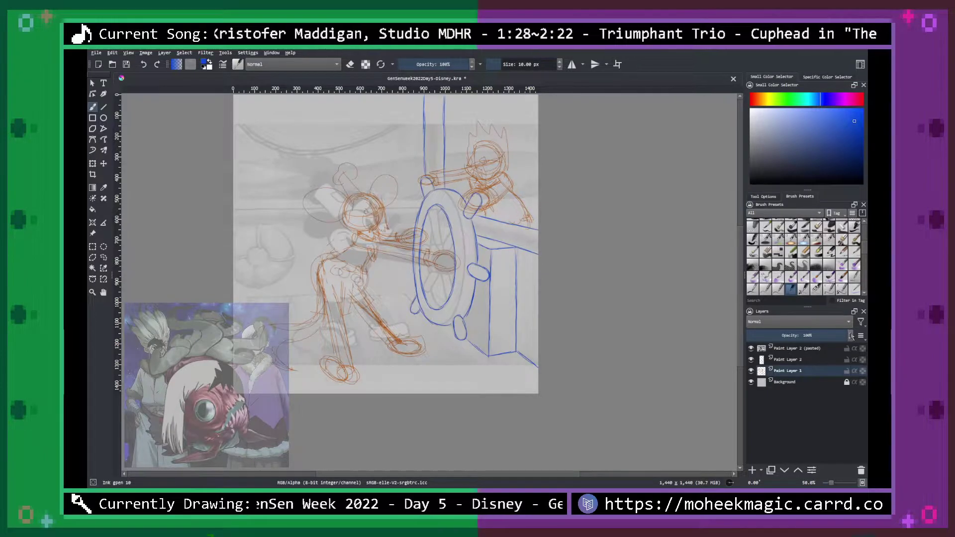
click(792, 335)
drag(777, 339, 797, 336)
click(801, 360)
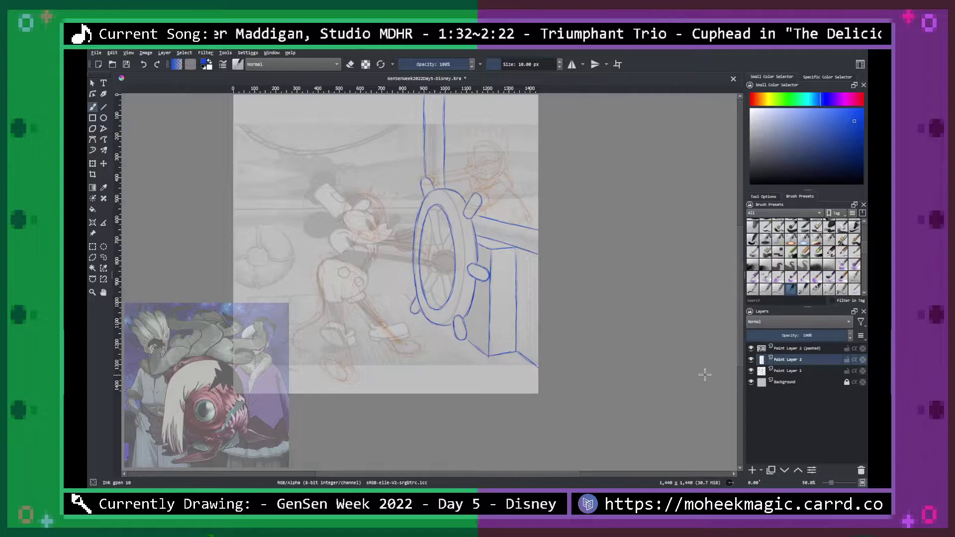
key(m)
Trace the front-face edge along the left side of the wheel's rim.
scroll(610, 348, up, 3)
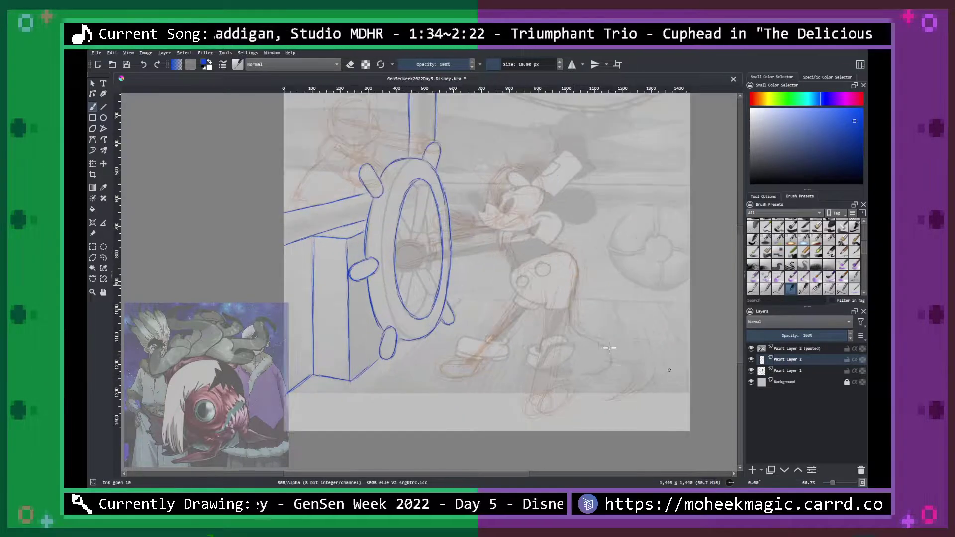
mouse_move(407, 400)
mouse_down()
mouse_move(379, 393)
mouse_move(400, 401)
mouse_move(354, 354)
mouse_move(364, 374)
mouse_move(339, 314)
mouse_move(350, 354)
mouse_move(330, 260)
mouse_move(329, 247)
mouse_move(340, 315)
mouse_move(330, 162)
mouse_up()
mouse_move(327, 217)
mouse_down()
mouse_move(390, 308)
mouse_move(329, 271)
mouse_up()
key(space)
mouse_move(298, 343)
mouse_down()
mouse_move(319, 244)
mouse_move(305, 287)
mouse_move(379, 168)
mouse_move(336, 203)
mouse_up()
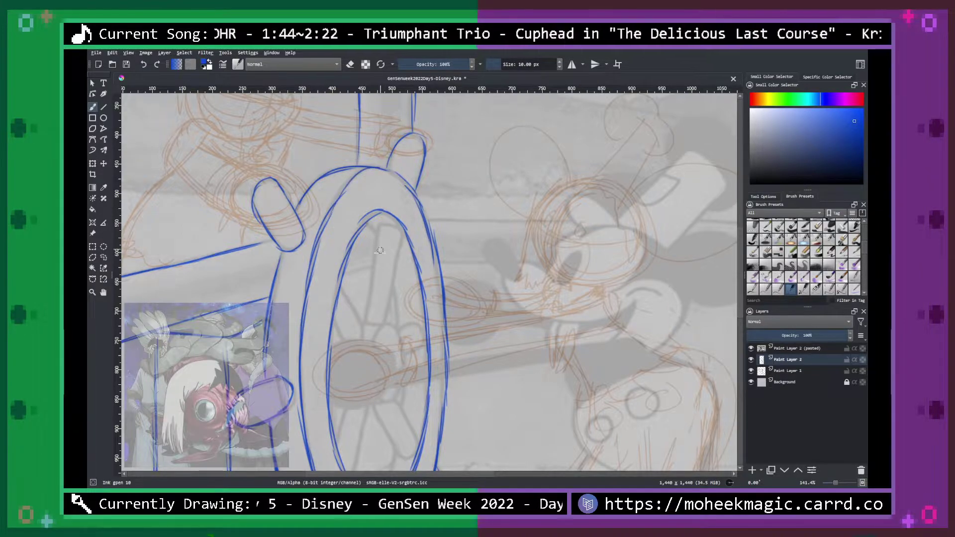
Trace the wheel's upper spokes, its lower-left spoke and the start of the small right spoke inside the rim.
mouse_move(377, 237)
mouse_down()
mouse_move(363, 323)
mouse_move(389, 298)
mouse_move(398, 263)
mouse_move(393, 225)
mouse_move(378, 240)
mouse_up()
mouse_move(394, 293)
mouse_down()
mouse_move(403, 327)
mouse_move(418, 324)
mouse_move(405, 356)
mouse_move(437, 222)
mouse_up()
drag(357, 288, 341, 366)
drag(331, 291, 322, 334)
drag(321, 205, 333, 224)
mouse_move(327, 170)
mouse_down()
mouse_move(352, 210)
mouse_move(334, 230)
mouse_up()
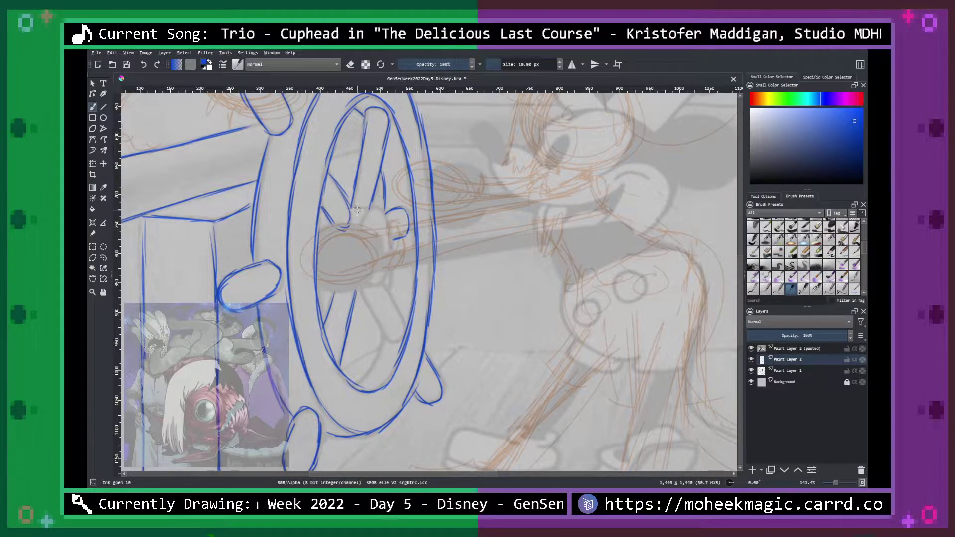
Trace the wheel's round central hub and the lower-right spoke extending from it.
mouse_move(388, 209)
mouse_down()
mouse_move(395, 253)
mouse_move(367, 288)
mouse_up()
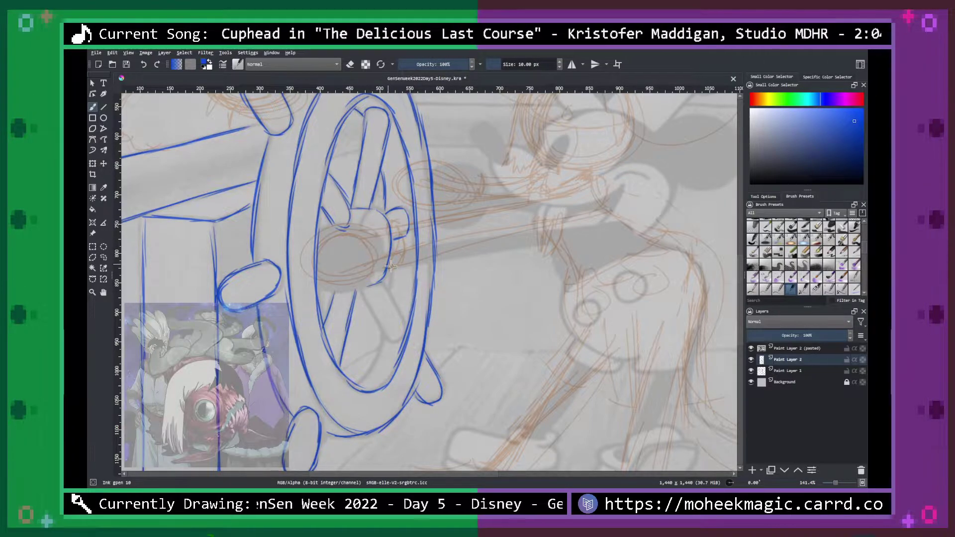
mouse_move(355, 293)
mouse_down()
mouse_move(343, 270)
mouse_move(334, 293)
mouse_up()
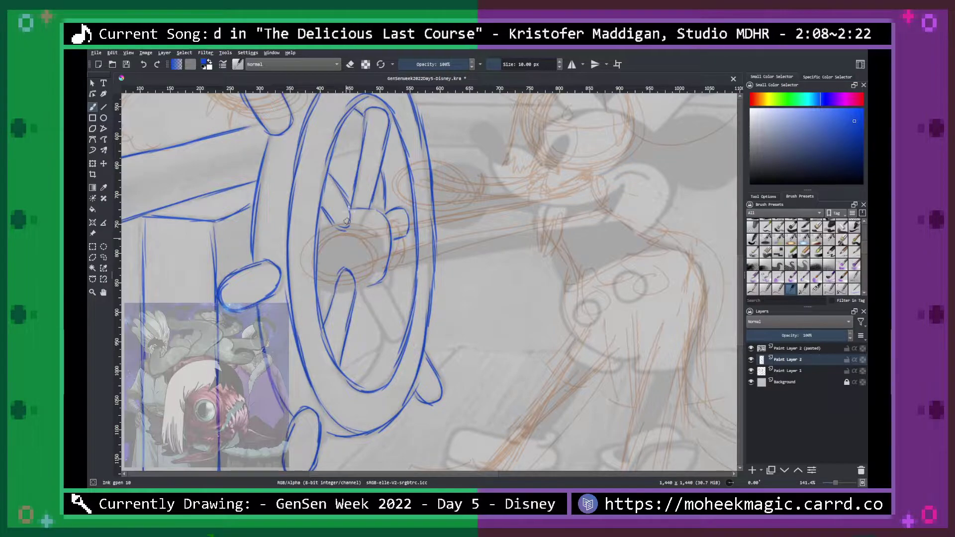
drag(337, 228, 341, 269)
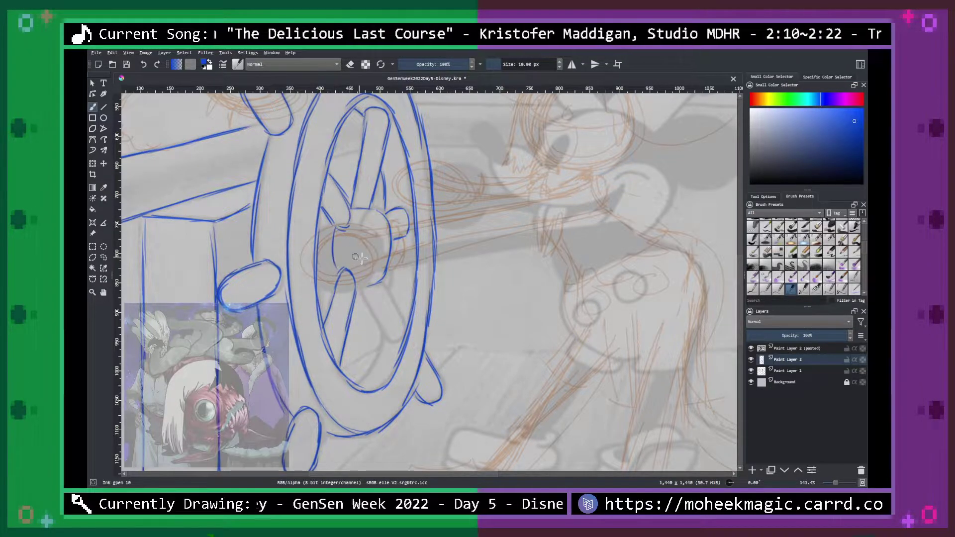
mouse_move(372, 213)
mouse_down()
mouse_move(362, 248)
mouse_move(390, 342)
mouse_move(407, 331)
mouse_move(382, 282)
mouse_up()
mouse_move(352, 383)
mouse_down()
mouse_move(376, 363)
mouse_move(382, 340)
mouse_up()
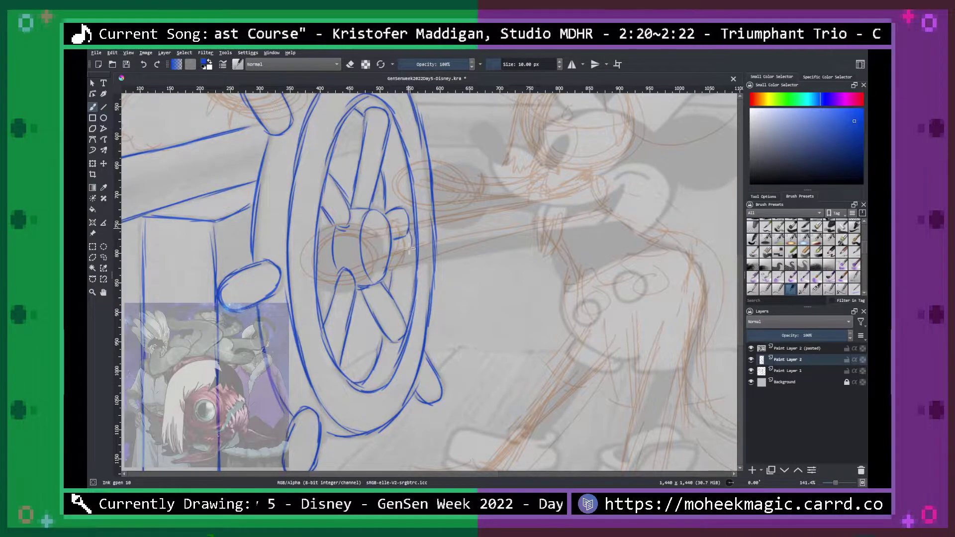
Add the short details right of the hub, clean up the line above them and draw the lower spoke's end.
drag(394, 259, 390, 289)
drag(390, 252, 405, 250)
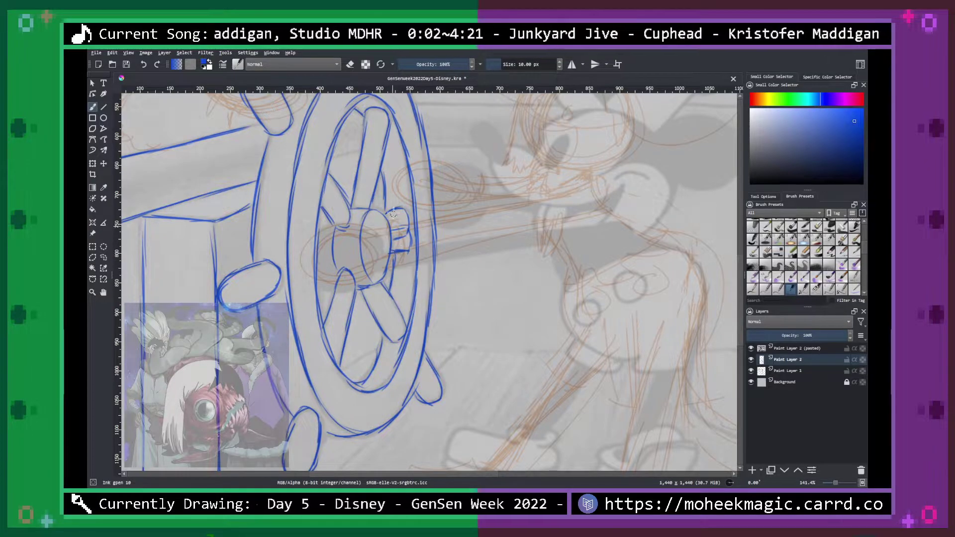
drag(384, 180, 390, 208)
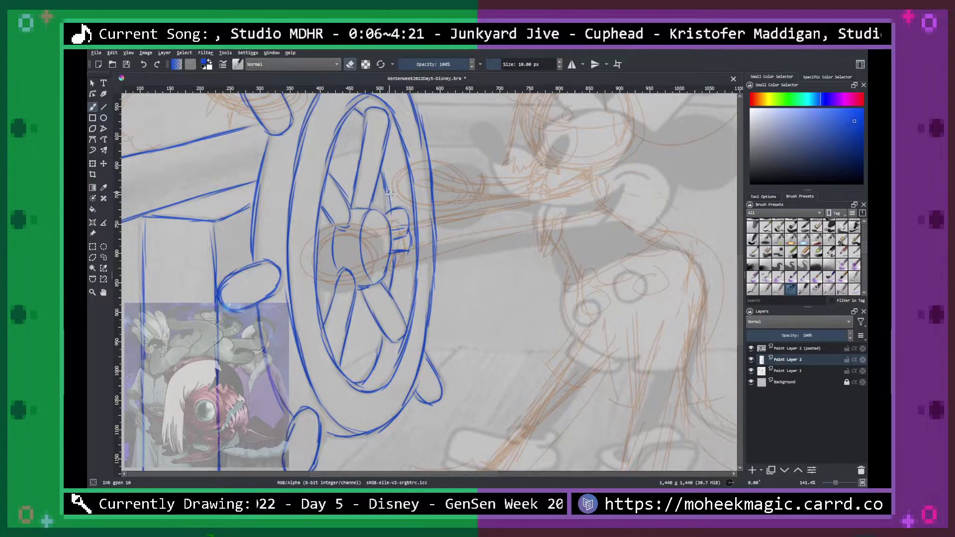
key(ctrl+minus)
key(ctrl+minus)
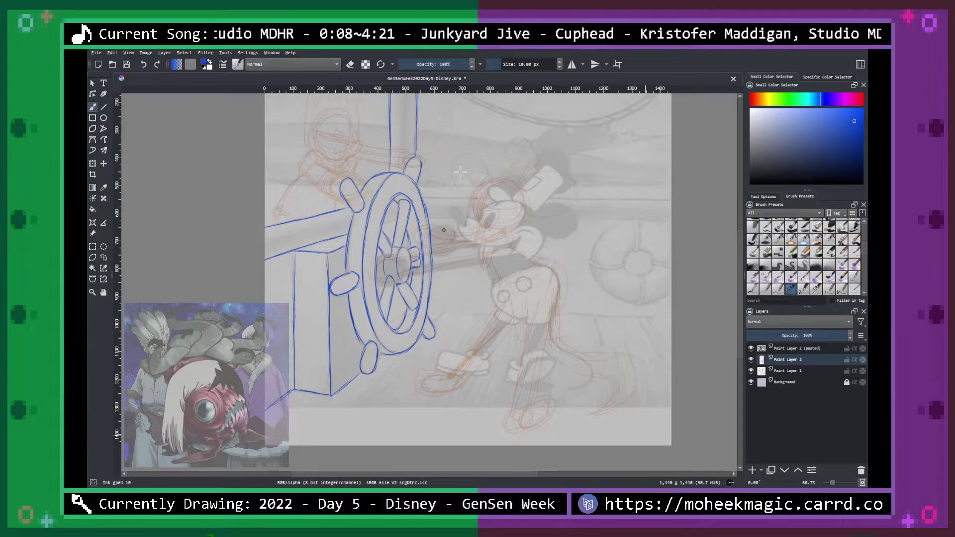
key(plus)
key(plus)
drag(342, 367, 368, 353)
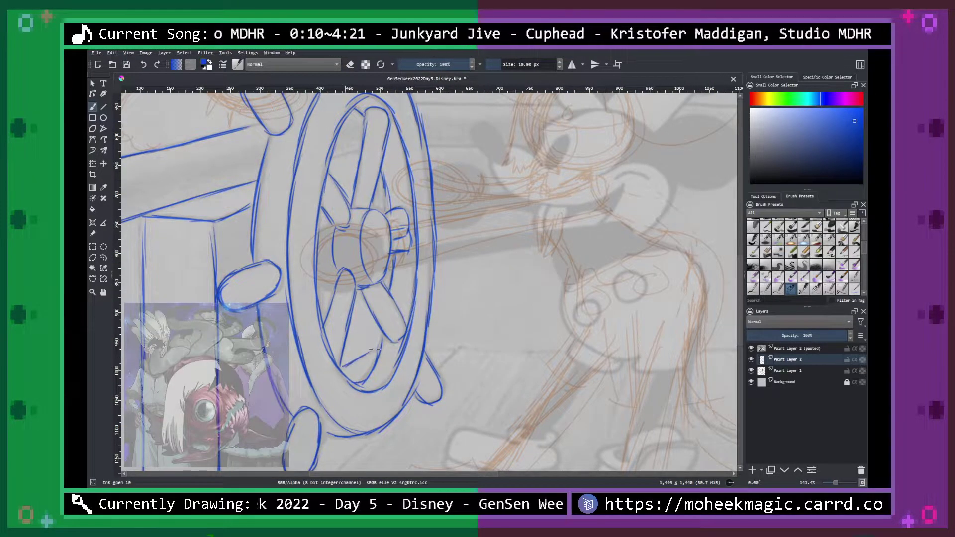
Draw the deck's horizontal floor line from the wheel to the canvas's right edge and save the drawing.
drag(556, 329, 469, 263)
drag(553, 276, 565, 247)
mouse_move(357, 258)
mouse_down()
mouse_move(686, 266)
mouse_move(473, 279)
mouse_move(562, 281)
mouse_up()
drag(498, 282, 642, 285)
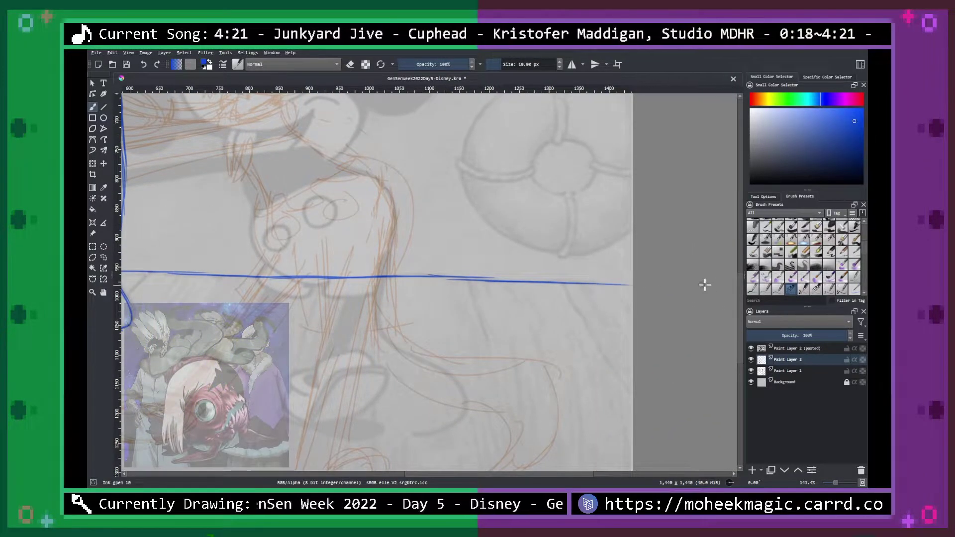
key(ctrl+minus)
key(ctrl+minus)
key(ctrl+minus)
key(ctrl+plus)
key(ctrl+plus)
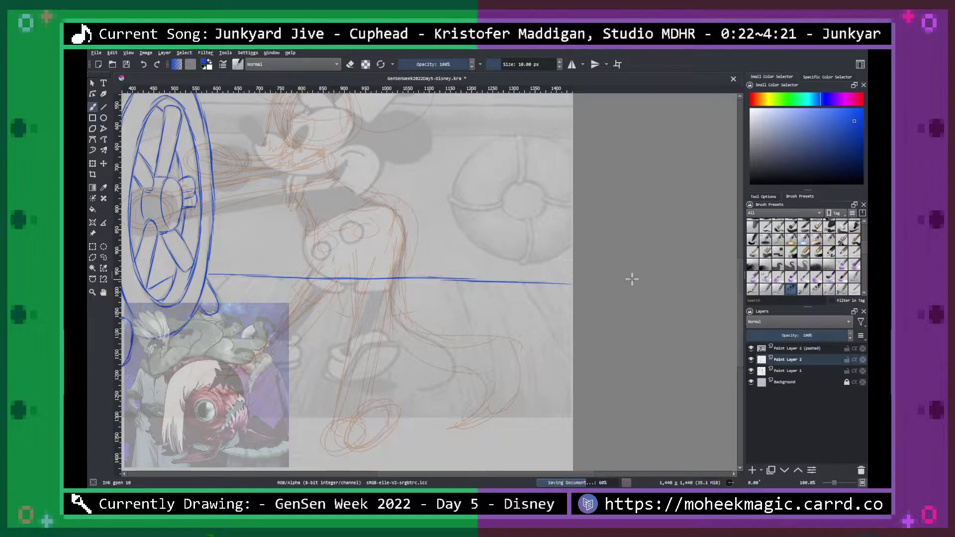
Trace the life preserver's outer circle with its upper and left rope bands in blue.
key(space)
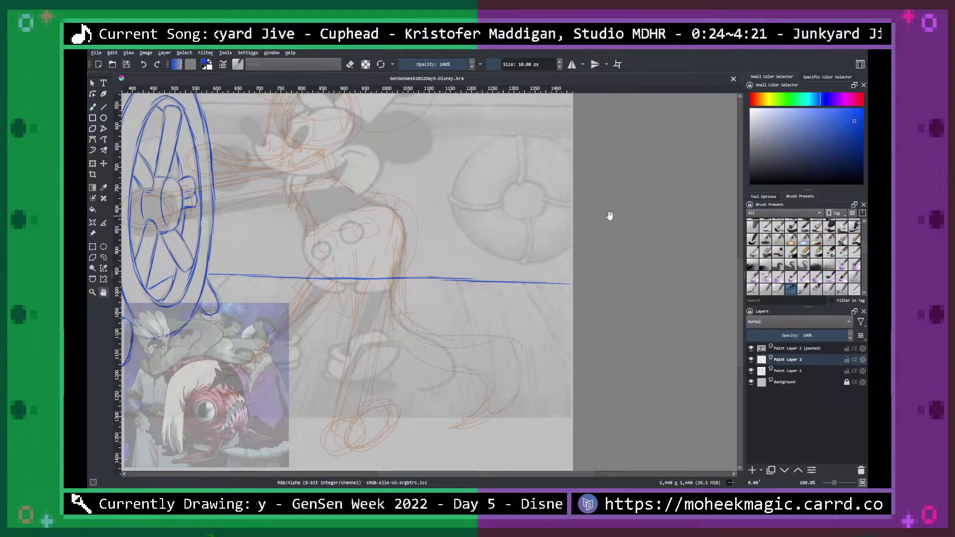
drag(610, 214, 565, 276)
key(ctrl+plus)
drag(586, 236, 559, 267)
mouse_move(455, 193)
mouse_down()
mouse_move(405, 214)
mouse_move(369, 279)
mouse_move(367, 311)
mouse_move(386, 342)
mouse_move(425, 364)
mouse_move(492, 372)
mouse_move(512, 367)
mouse_move(546, 229)
mouse_move(510, 197)
mouse_move(466, 194)
mouse_move(461, 255)
mouse_move(469, 196)
mouse_up()
mouse_move(419, 296)
mouse_down()
mouse_move(365, 288)
mouse_move(395, 303)
mouse_move(434, 302)
mouse_up()
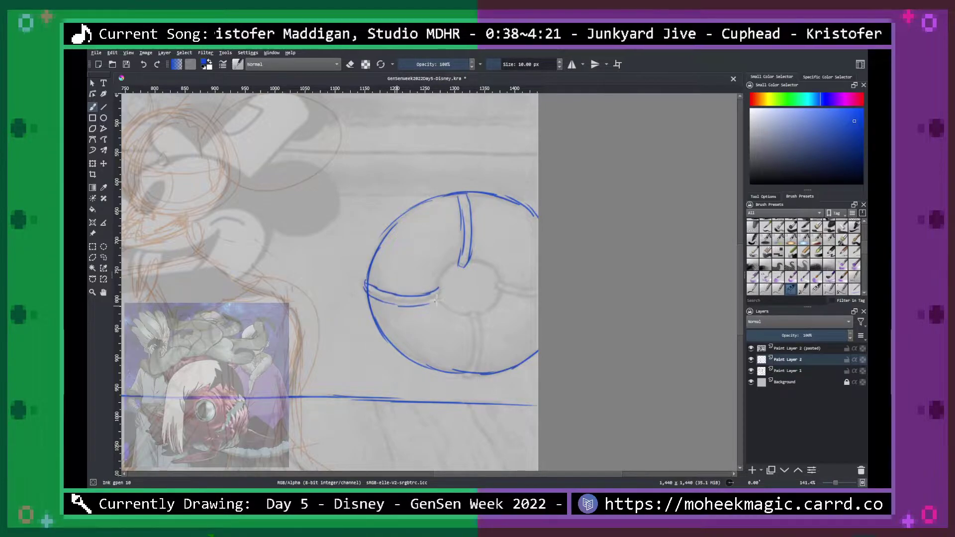
Trace the life preserver's inner ring and its lower and right bands, and erase stray marks at the left band.
mouse_move(454, 266)
mouse_down()
mouse_move(438, 289)
mouse_move(475, 323)
mouse_move(470, 376)
mouse_move(482, 309)
mouse_up()
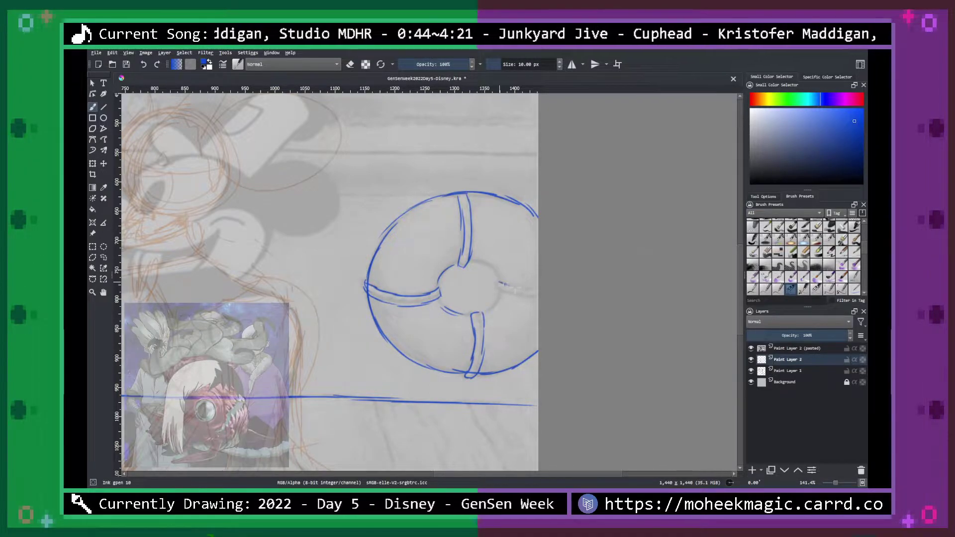
mouse_move(546, 300)
mouse_down()
mouse_move(499, 289)
mouse_move(481, 263)
mouse_up()
drag(499, 294, 481, 316)
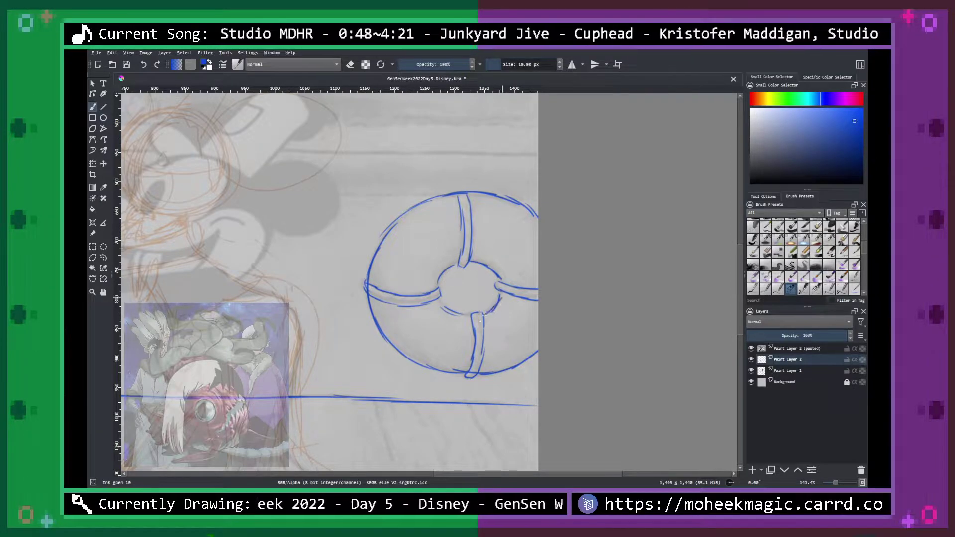
key(e)
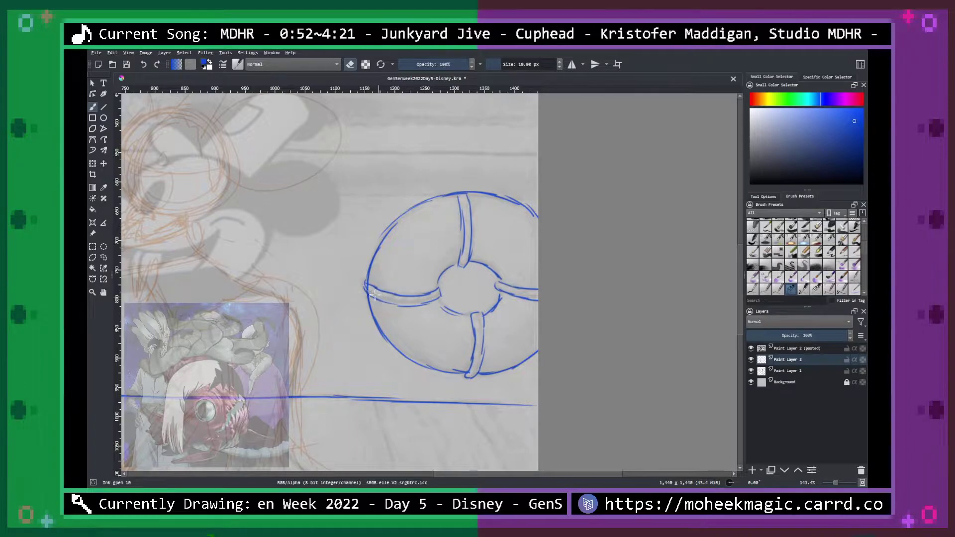
drag(374, 286, 369, 292)
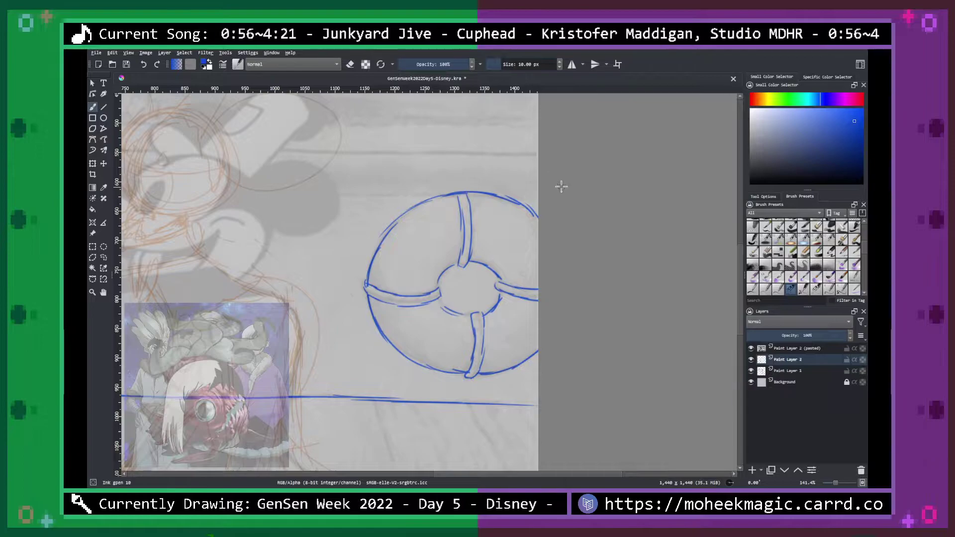
Trace the railing's lower line in blue from the life preserver back to the ship's wheel.
drag(426, 193, 331, 195)
key(space)
drag(360, 231, 519, 250)
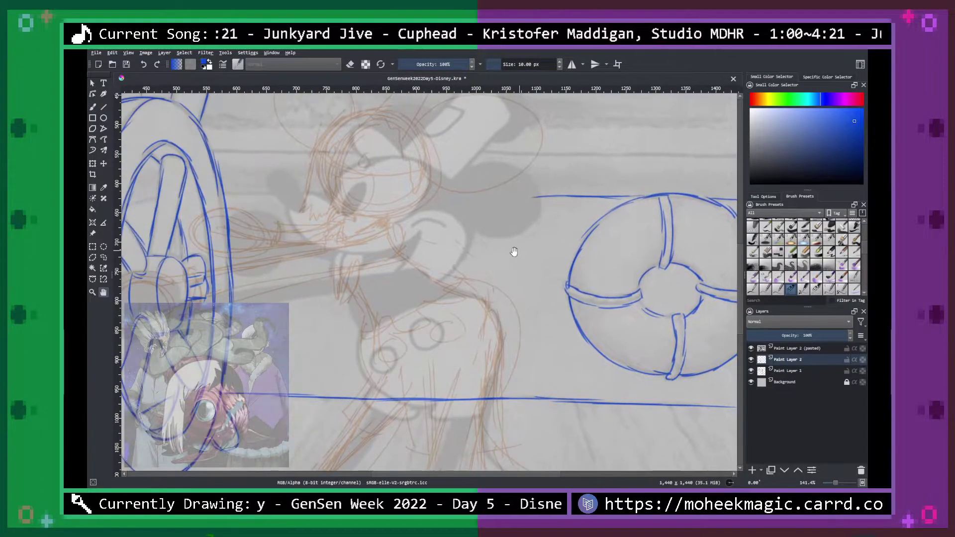
drag(224, 192, 574, 197)
key(space)
mouse_move(323, 291)
mouse_down()
mouse_move(398, 266)
mouse_move(558, 254)
mouse_up()
key(space)
Trace the railing's upper line in blue from the wheel to the canvas's right edge.
drag(240, 141, 269, 268)
key(space)
drag(473, 279, 326, 303)
mouse_move(281, 282)
mouse_down()
mouse_move(476, 282)
mouse_move(402, 291)
mouse_move(652, 283)
mouse_up()
key(space)
mouse_move(605, 304)
mouse_down()
mouse_move(332, 320)
mouse_move(427, 299)
mouse_up()
drag(345, 301, 546, 300)
key(space)
Draw the post's right edge and the hanging rope's lower curve from the top of the post to the canvas's right side.
drag(481, 267, 484, 447)
mouse_move(533, 233)
mouse_down()
mouse_move(483, 280)
mouse_move(423, 308)
mouse_move(298, 323)
mouse_up()
key(space)
drag(397, 278, 530, 270)
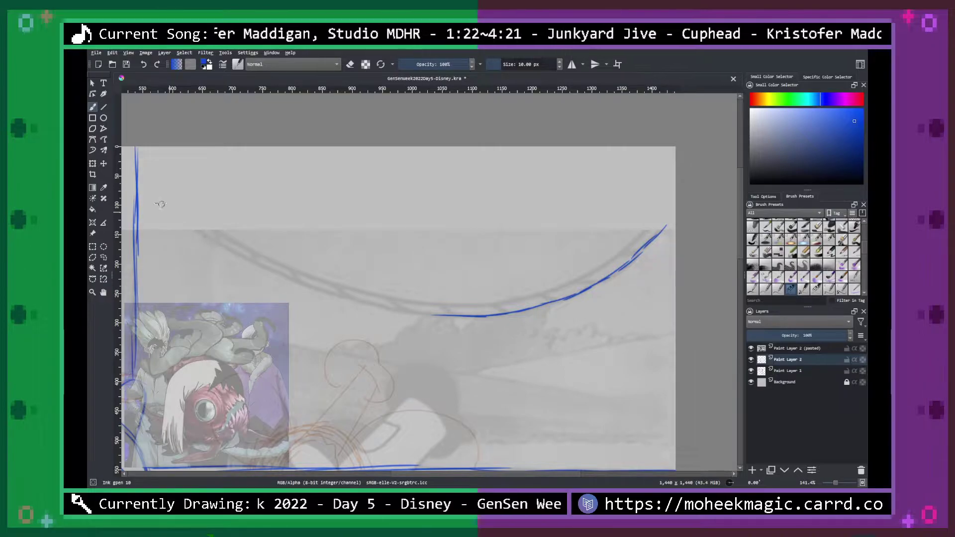
drag(172, 209, 199, 235)
mouse_move(137, 142)
mouse_down()
mouse_move(147, 168)
mouse_move(218, 248)
mouse_move(368, 305)
mouse_up()
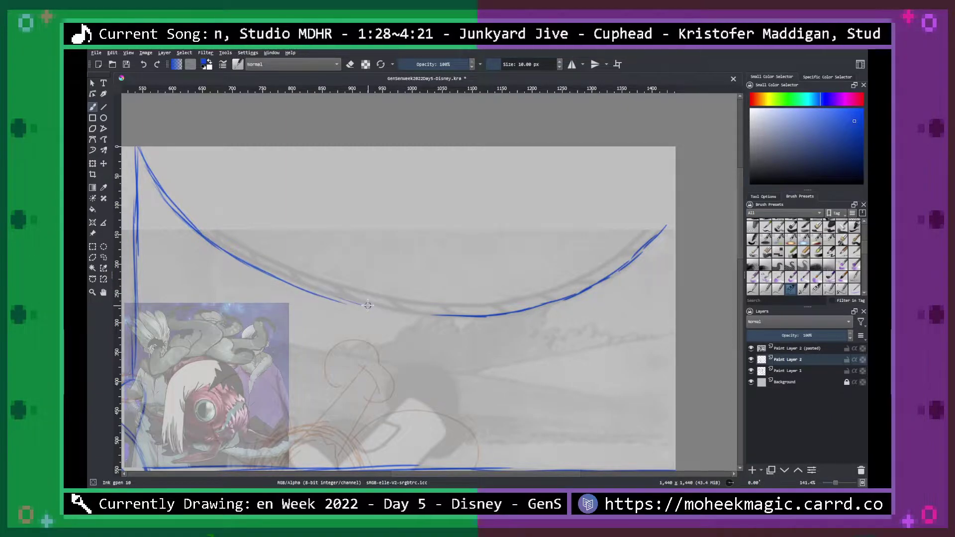
mouse_move(296, 287)
mouse_down()
mouse_move(407, 319)
mouse_move(347, 303)
mouse_move(483, 319)
mouse_move(460, 321)
mouse_move(472, 307)
mouse_move(443, 313)
mouse_move(534, 306)
mouse_up()
key(e)
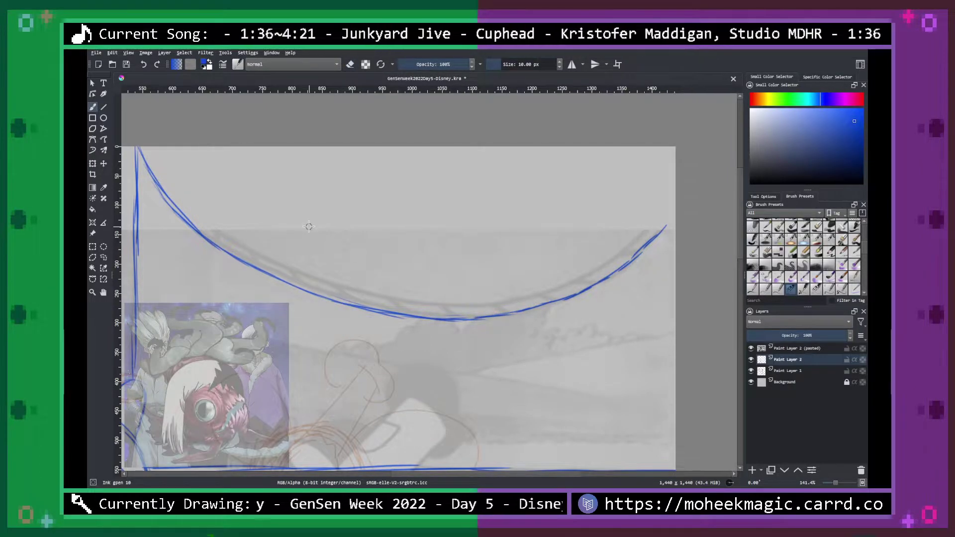
Draw the hanging rope's upper curve parallel to the lower one up to the canvas's right edge, and save the drawing.
drag(147, 152, 188, 198)
mouse_move(147, 147)
mouse_down()
mouse_move(201, 215)
mouse_move(178, 196)
mouse_move(244, 250)
mouse_up()
drag(179, 201, 285, 268)
drag(225, 235, 273, 260)
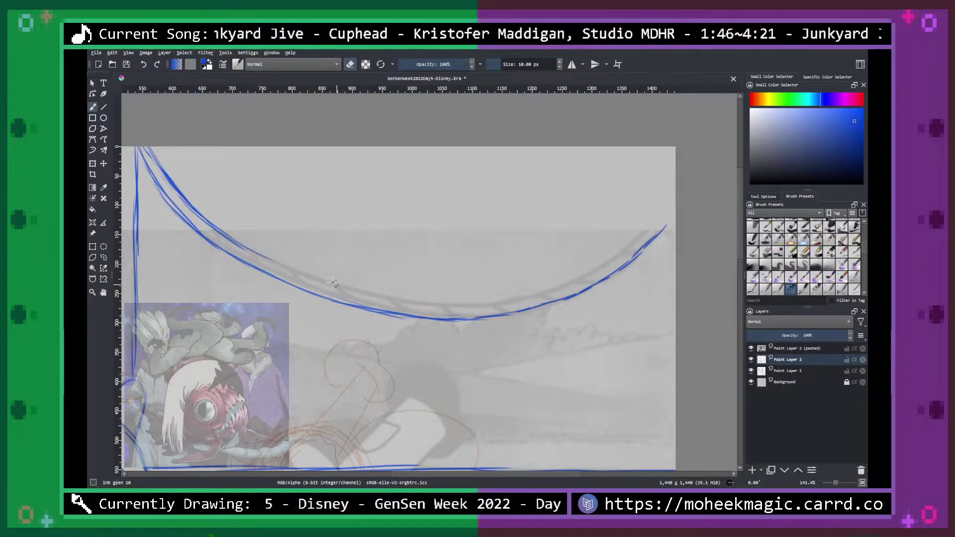
key(e)
drag(249, 249, 344, 285)
mouse_move(290, 269)
mouse_down()
mouse_move(385, 297)
mouse_move(361, 291)
mouse_move(468, 304)
mouse_move(430, 302)
mouse_move(535, 288)
mouse_move(482, 303)
mouse_move(567, 276)
mouse_move(535, 292)
mouse_move(622, 252)
mouse_move(676, 195)
mouse_up()
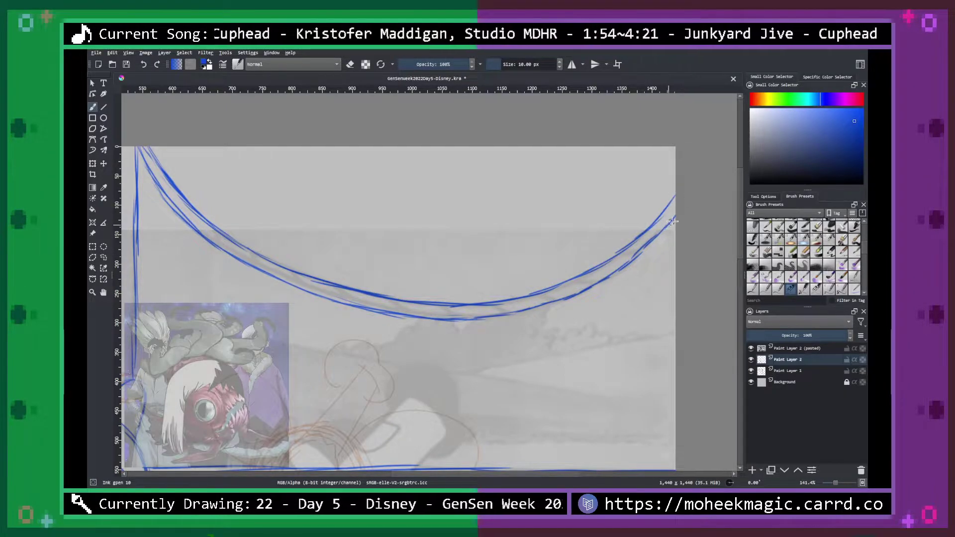
key(minus)
key(minus)
key(minus)
key(space)
drag(577, 343, 564, 252)
key(ctrl+s)
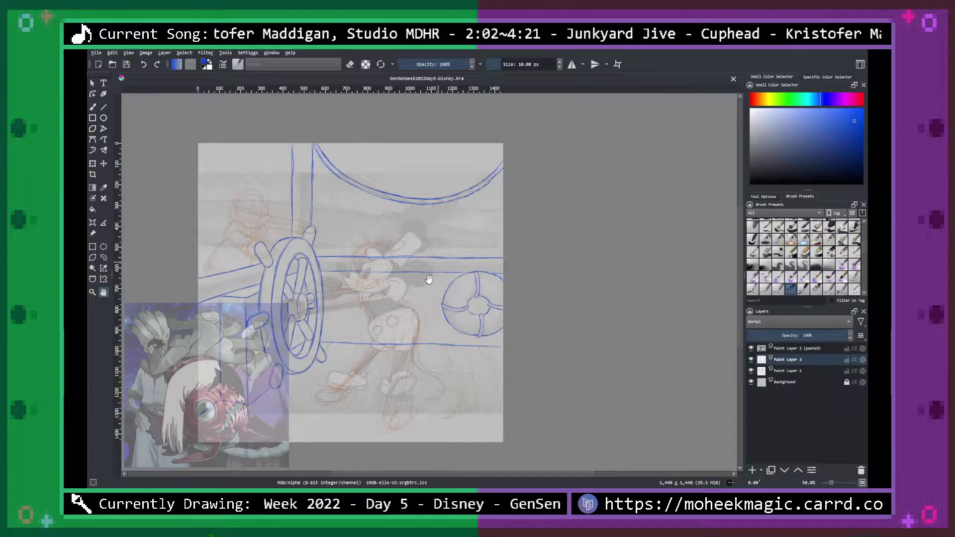
Switch to the Ink precision 03 brush at 3 px.
key(b)
right_click(431, 304)
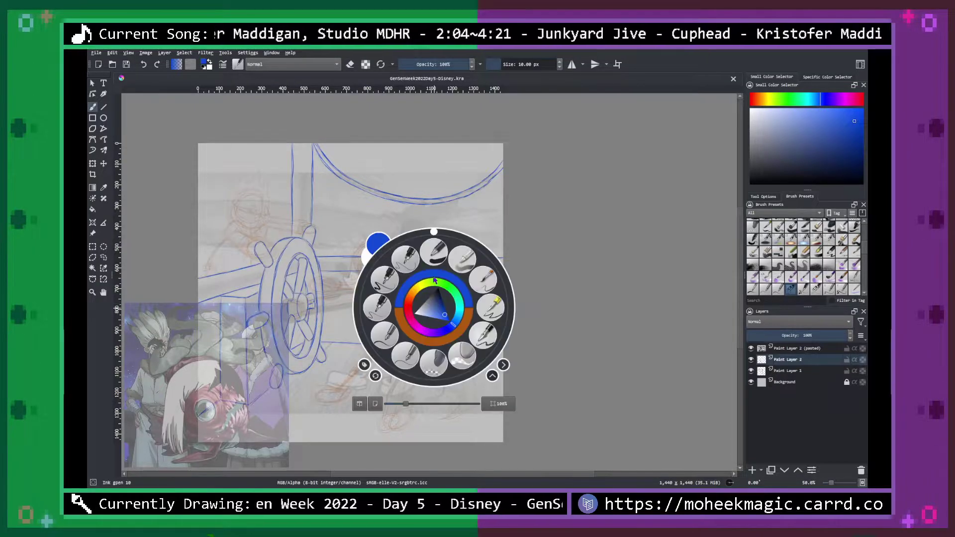
click(412, 254)
key(ctrl+plus)
key(ctrl+plus)
key(ctrl+plus)
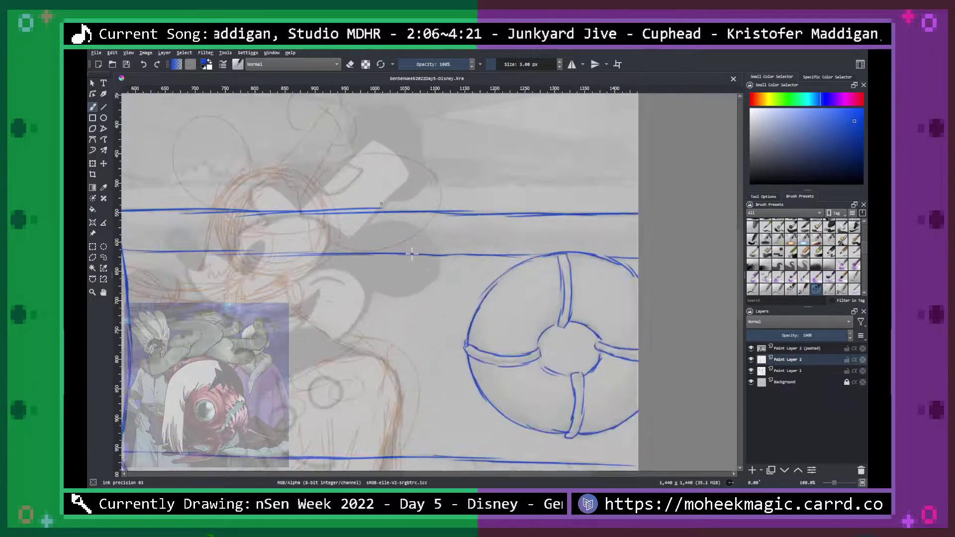
Draw the leftmost deck plank seam diagonally from the floor line beneath the wheel to the canvas's bottom edge.
key(h)
drag(464, 375, 636, 183)
drag(439, 329, 582, 209)
drag(448, 227, 540, 237)
key(b)
drag(557, 159, 535, 183)
drag(510, 213, 294, 433)
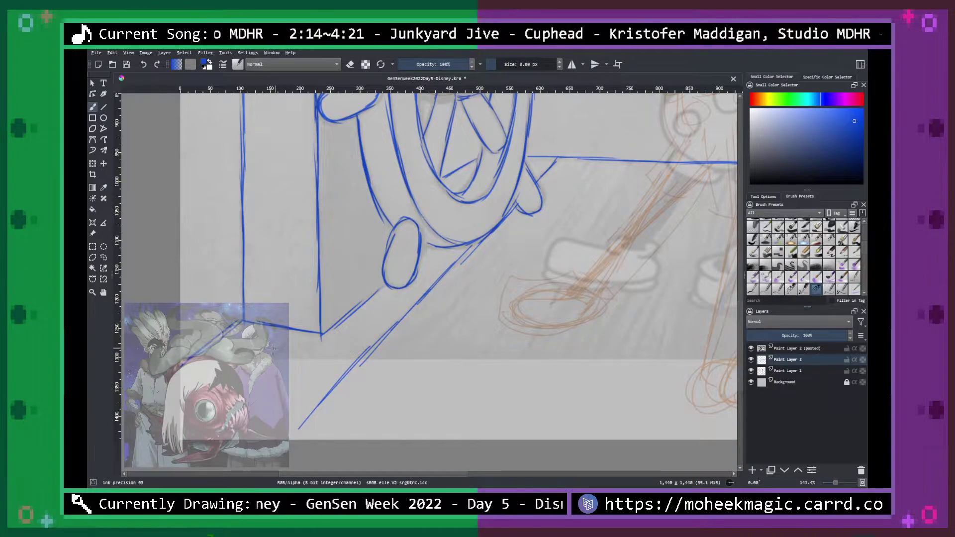
mouse_move(276, 350)
mouse_down()
mouse_move(243, 396)
mouse_move(193, 428)
mouse_up()
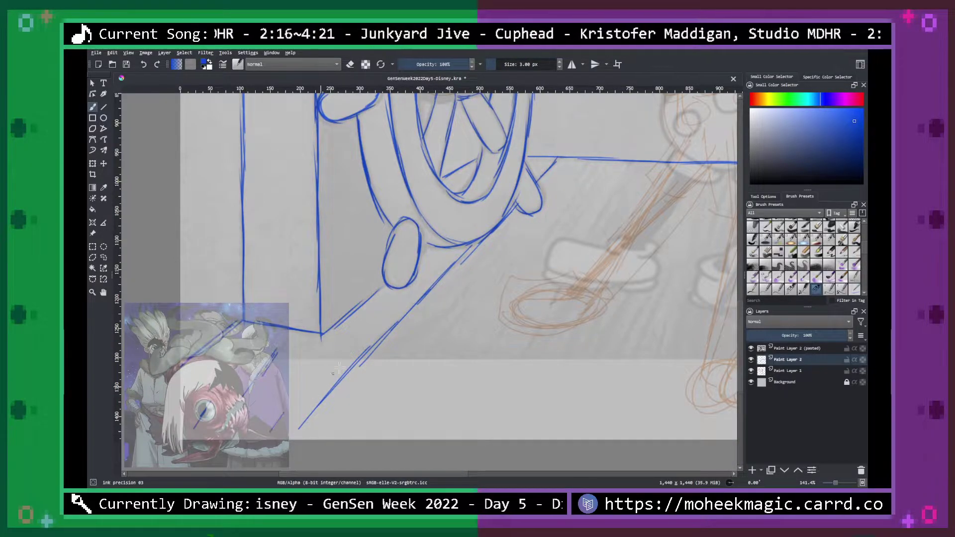
Add short diagonal wood-grain strokes to the deck boards around the character's front foot.
drag(579, 288, 399, 281)
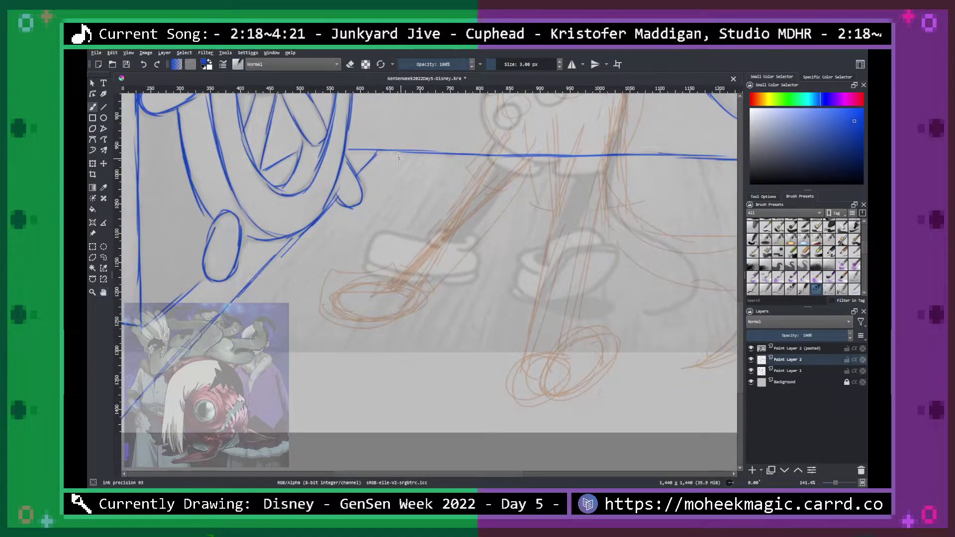
drag(417, 150, 362, 239)
drag(419, 164, 399, 215)
drag(445, 156, 409, 229)
drag(387, 274, 326, 368)
drag(353, 287, 292, 366)
drag(329, 253, 282, 310)
drag(287, 312, 226, 402)
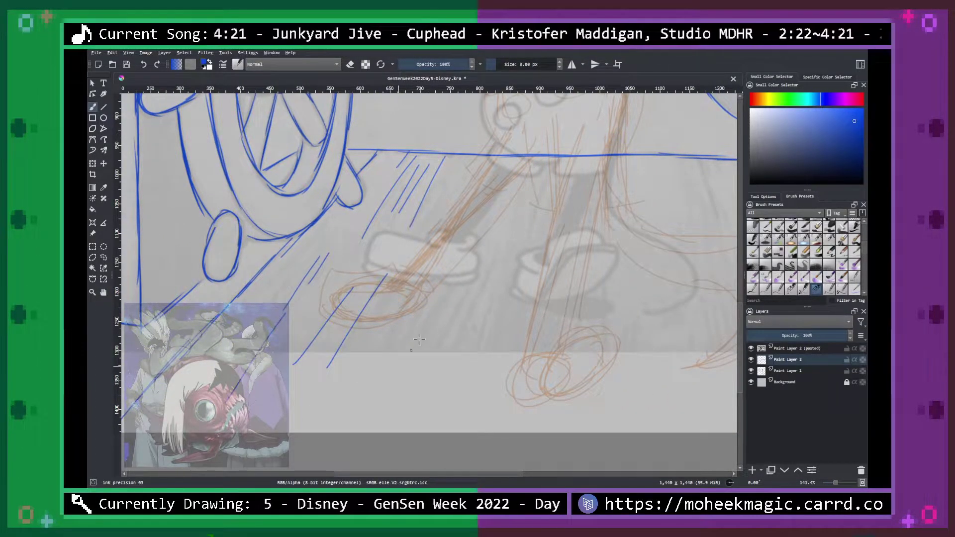
Draw the second plank seam through the front leg to the bottom edge and add grain strokes on the boards beside it.
mouse_move(502, 152)
mouse_down()
mouse_move(413, 344)
mouse_move(448, 280)
mouse_up()
drag(494, 182, 386, 396)
drag(426, 317, 372, 432)
drag(396, 381, 373, 433)
drag(477, 269, 449, 333)
drag(490, 266, 449, 359)
drag(490, 304, 468, 375)
drag(544, 176, 525, 235)
drag(527, 173, 508, 244)
Draw the near-vertical plank seam behind the character and the two slanted seams on the deck's right side.
drag(629, 305, 472, 273)
drag(454, 124, 447, 306)
drag(447, 244, 443, 396)
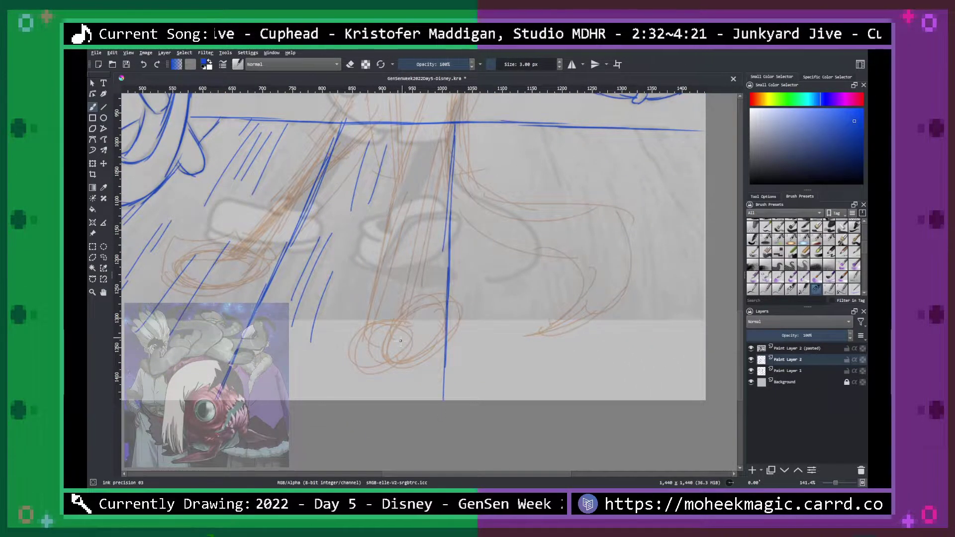
drag(530, 329, 351, 311)
key(b)
drag(375, 112, 460, 385)
mouse_move(471, 117)
mouse_down()
mouse_move(537, 231)
mouse_move(514, 163)
mouse_move(528, 169)
mouse_up()
Fill the boards on the deck's right side with short wood-grain strokes.
drag(522, 122, 537, 149)
drag(417, 123, 445, 195)
drag(417, 175, 449, 261)
drag(473, 201, 481, 271)
drag(469, 150, 484, 198)
drag(504, 232, 512, 280)
drag(496, 293, 502, 344)
drag(465, 312, 474, 363)
drag(372, 172, 378, 222)
drag(385, 257, 392, 308)
drag(396, 269, 401, 305)
drag(413, 301, 414, 336)
drag(378, 280, 382, 336)
drag(313, 284, 314, 354)
drag(322, 366, 326, 382)
drag(360, 338, 362, 357)
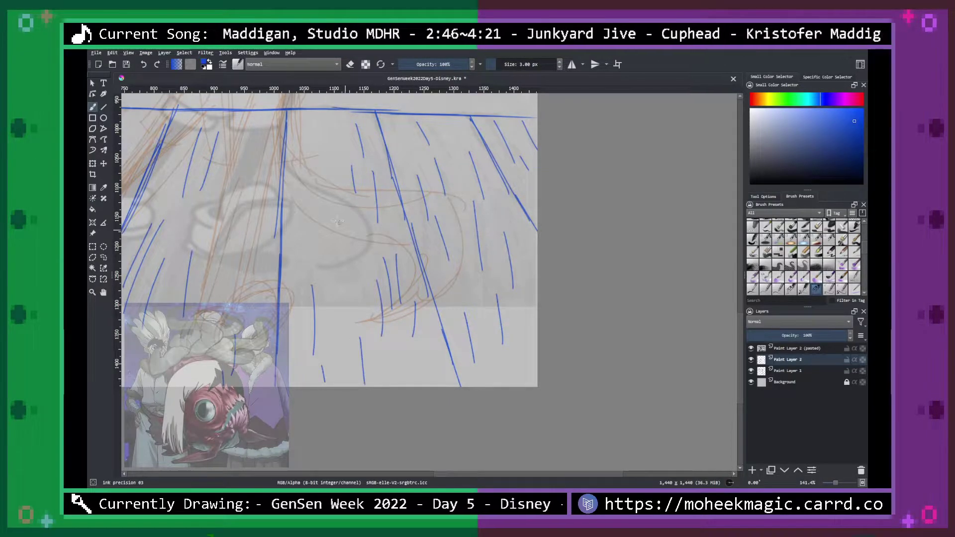
key(ctrl+plus)
key(ctrl+minus)
key(ctrl+minus)
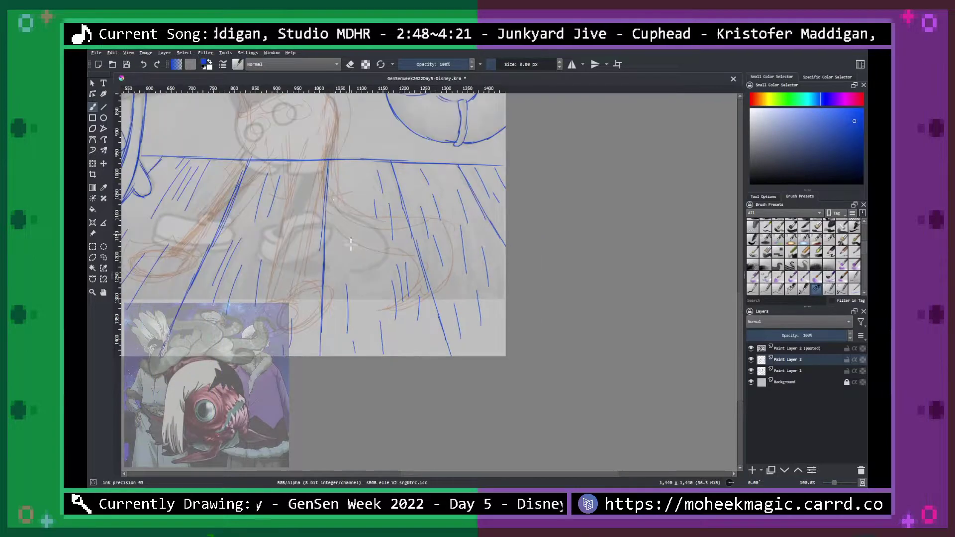
scroll(438, 290, down, 2)
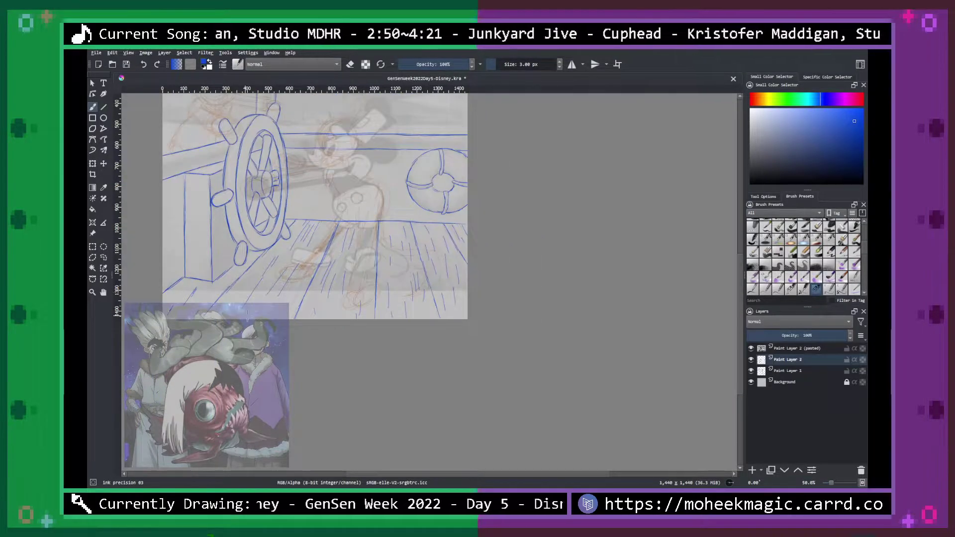
scroll(509, 247, down, 3)
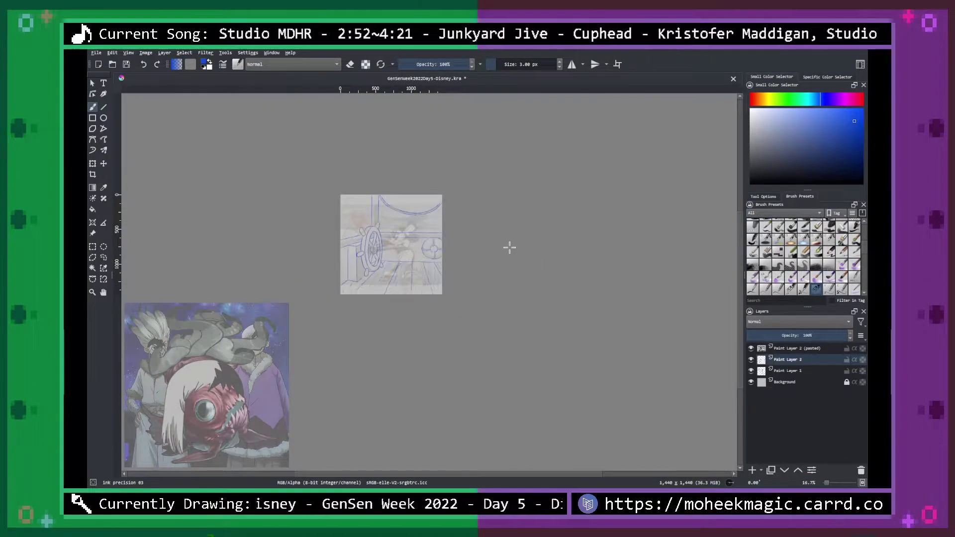
Draw the right hill's slope below the hanging rope and the jagged treetops above it.
scroll(509, 247, up, 3)
drag(445, 182, 475, 367)
key(ctrl+plus)
key(ctrl+plus)
key(ctrl+plus)
drag(564, 256, 519, 257)
key(b)
drag(368, 292, 541, 258)
mouse_move(492, 271)
mouse_down()
mouse_move(571, 252)
mouse_move(491, 244)
mouse_move(446, 262)
mouse_up()
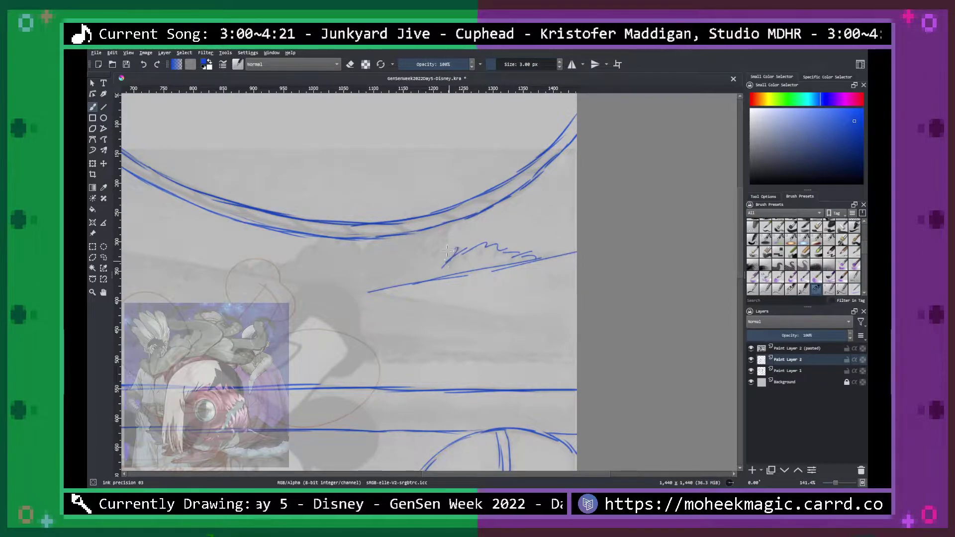
Trace the left treetops beneath the rope and the long hill line from the post to the canvas's right edge.
drag(321, 240, 252, 264)
key(space)
mouse_move(603, 327)
mouse_down()
mouse_move(710, 299)
mouse_move(615, 287)
mouse_up()
key(b)
drag(683, 314, 531, 277)
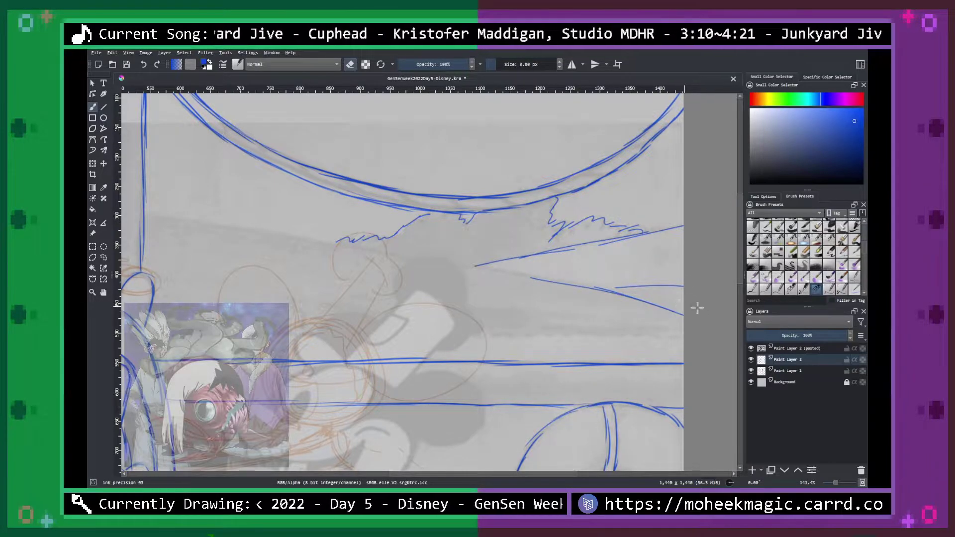
drag(550, 280, 164, 215)
mouse_move(281, 262)
mouse_down()
mouse_move(495, 283)
mouse_move(615, 257)
mouse_move(595, 239)
mouse_move(340, 238)
mouse_up()
Continue the hill line on the far side of the post and trace the shoreline with bushes right of the wheel.
key(b)
drag(597, 316, 469, 223)
drag(228, 264, 442, 277)
mouse_move(550, 298)
mouse_down()
mouse_move(238, 293)
mouse_move(276, 271)
mouse_move(343, 271)
mouse_up()
mouse_move(287, 262)
mouse_down()
mouse_move(326, 255)
mouse_move(413, 271)
mouse_move(508, 269)
mouse_up()
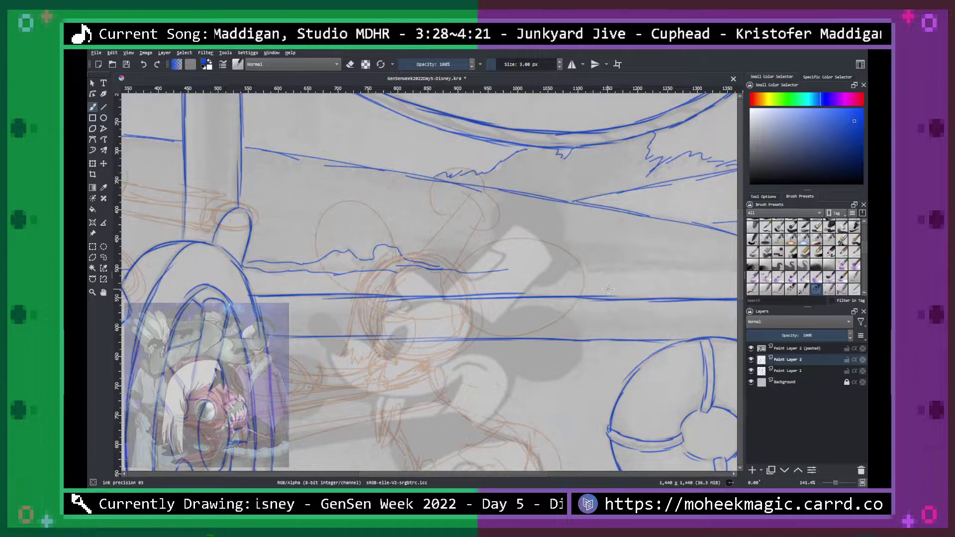
Extend the shoreline above the railing to the right edge, add a low mound over it and save the drawing.
drag(566, 297, 390, 305)
drag(284, 276, 334, 263)
drag(302, 275, 411, 252)
drag(431, 256, 517, 266)
drag(319, 281, 603, 282)
key(ctrl+minus)
key(ctrl+minus)
key(ctrl+minus)
key(ctrl+minus)
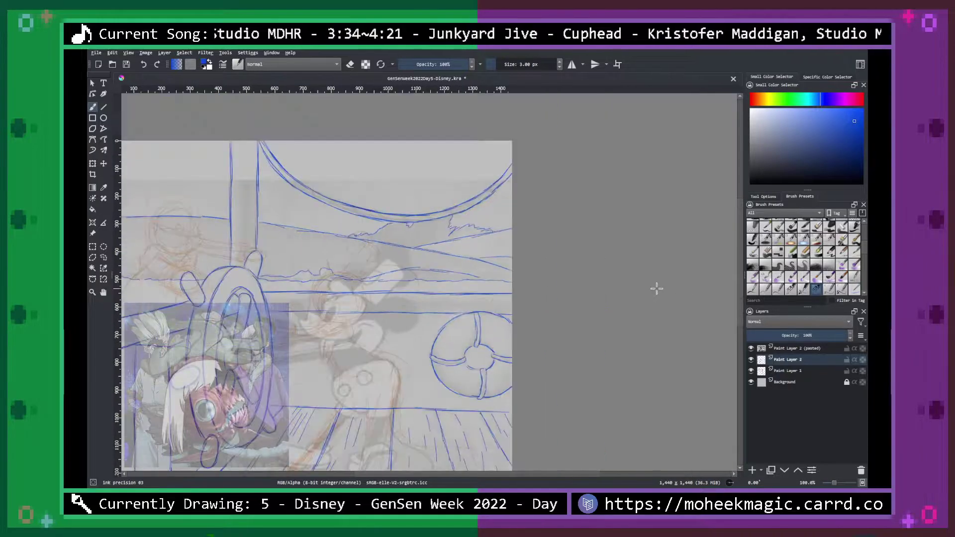
key(ctrl+plus)
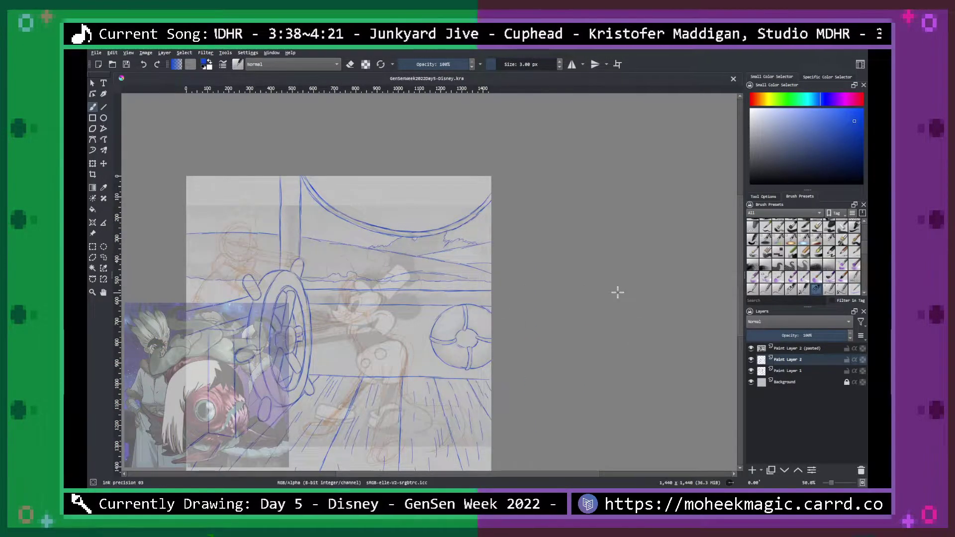
Outline the clouds along the canvas's top edge on both sides of the post and save the drawing.
drag(203, 176, 209, 192)
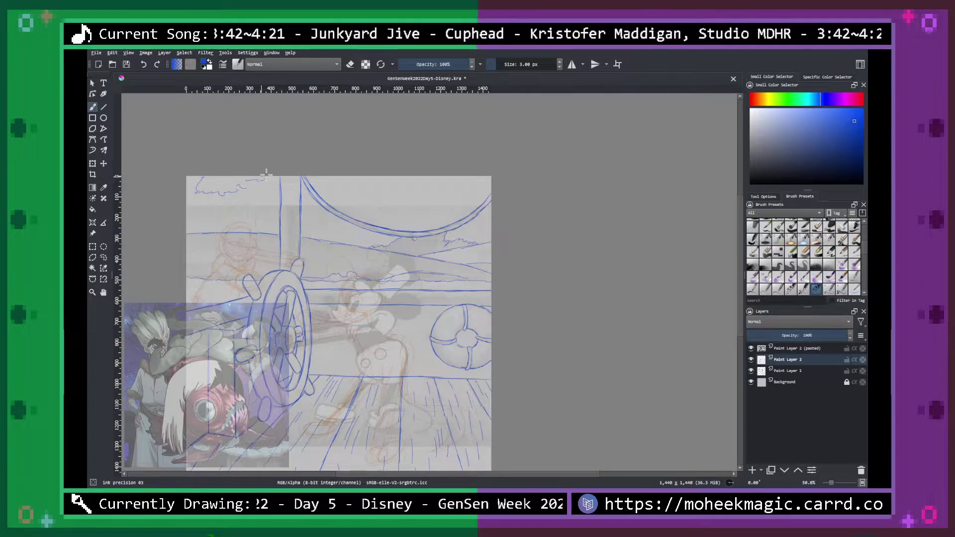
drag(367, 191, 393, 186)
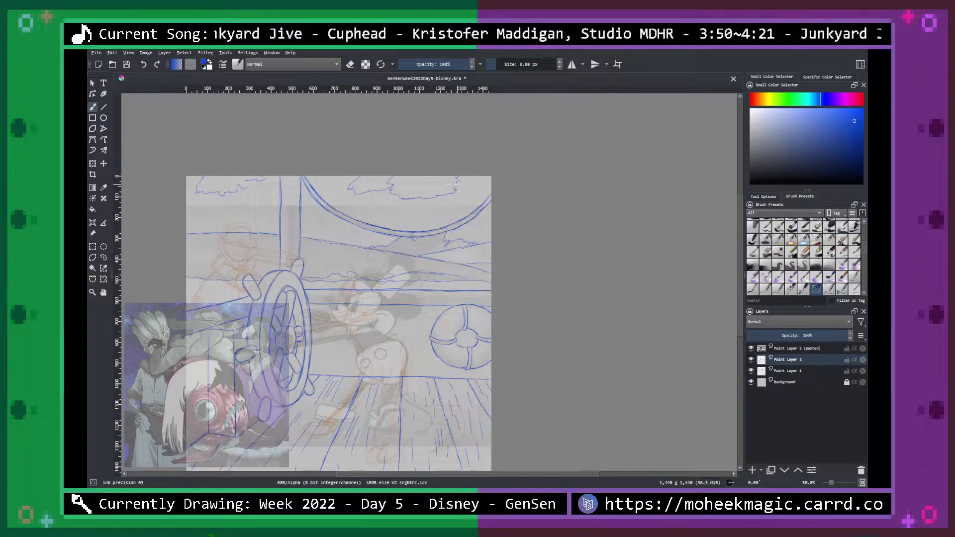
key(minus)
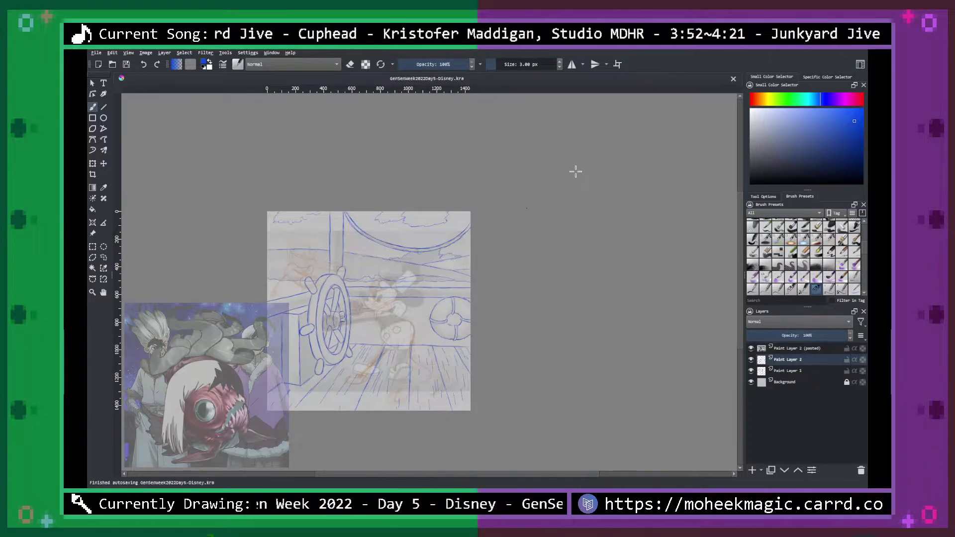
Hide the pasted reference layer, then select Paint Layer 1 and raise it to full opacity.
key(plus)
click(751, 349)
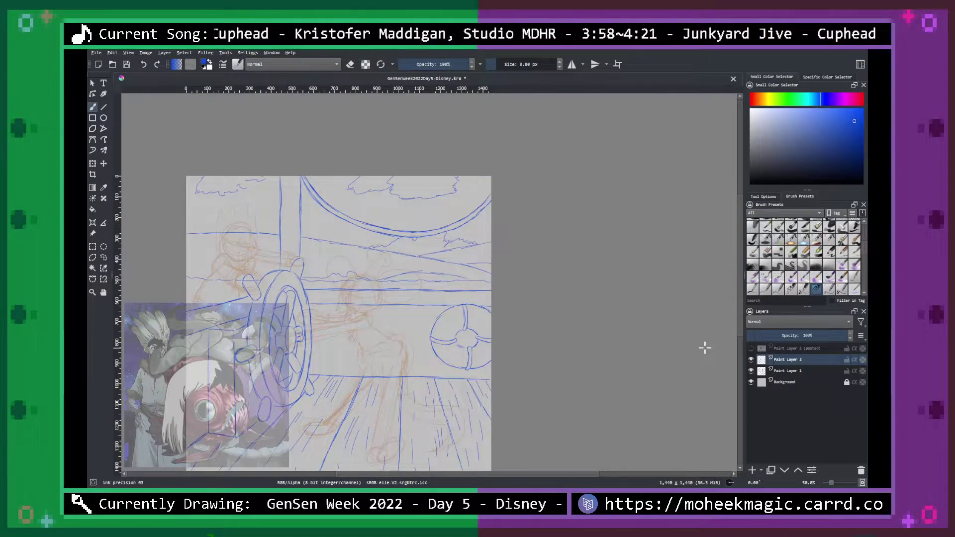
key(plus)
key(plus)
click(794, 370)
drag(818, 338, 861, 335)
key(plus)
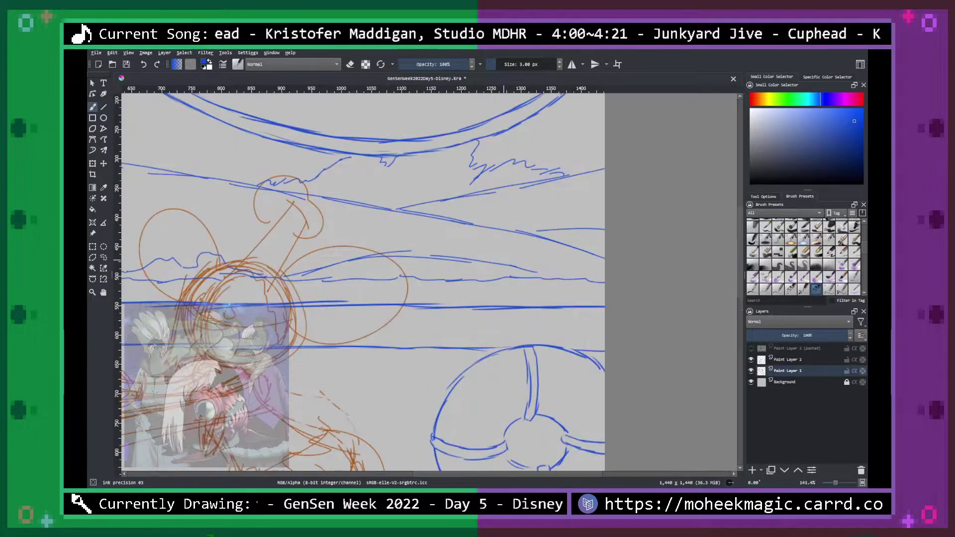
Examine the orange sketch lines around the round-eared character's head up close.
key(plus)
key(plus)
key(space)
drag(267, 291, 624, 206)
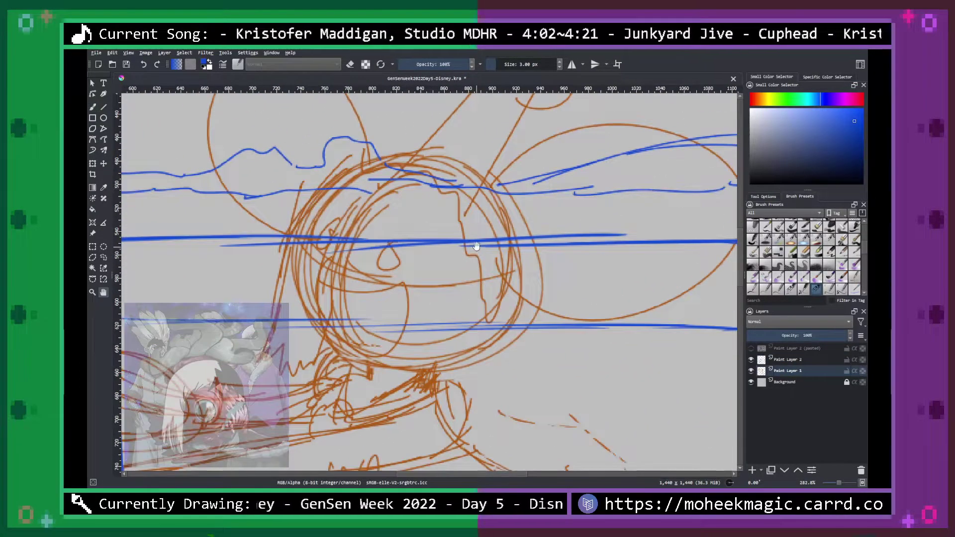
key(plus)
key(plus)
key(plus)
key(plus)
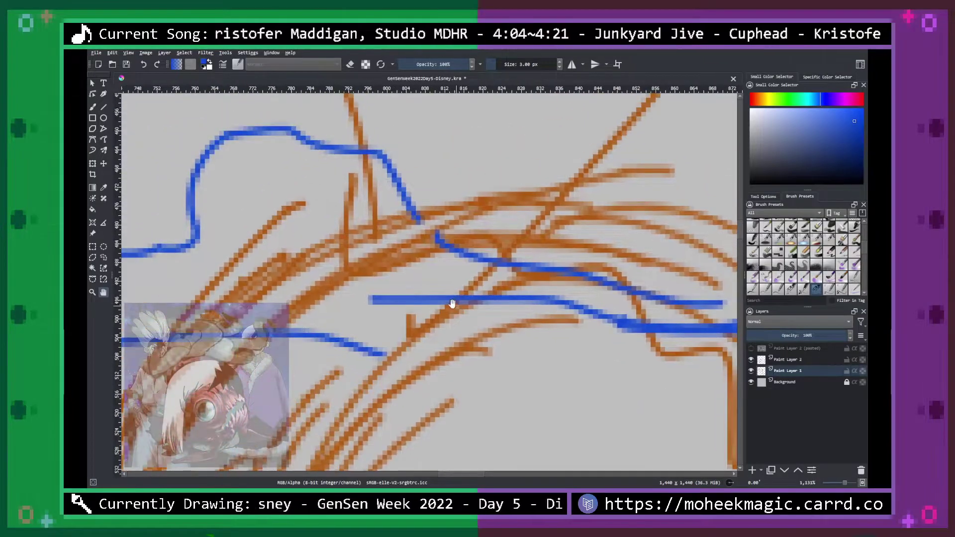
drag(428, 311, 586, 254)
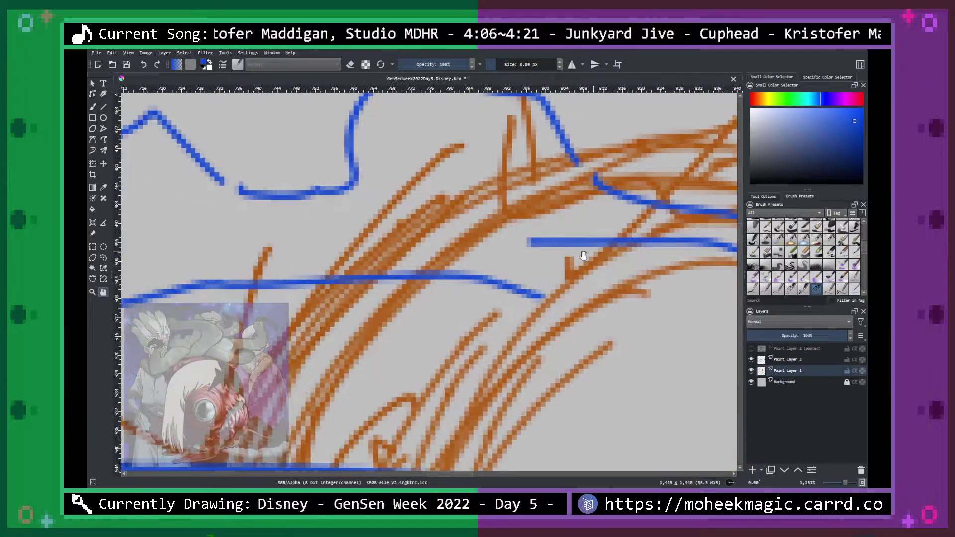
key(minus)
key(minus)
key(minus)
key(minus)
key(minus)
key(minus)
key(minus)
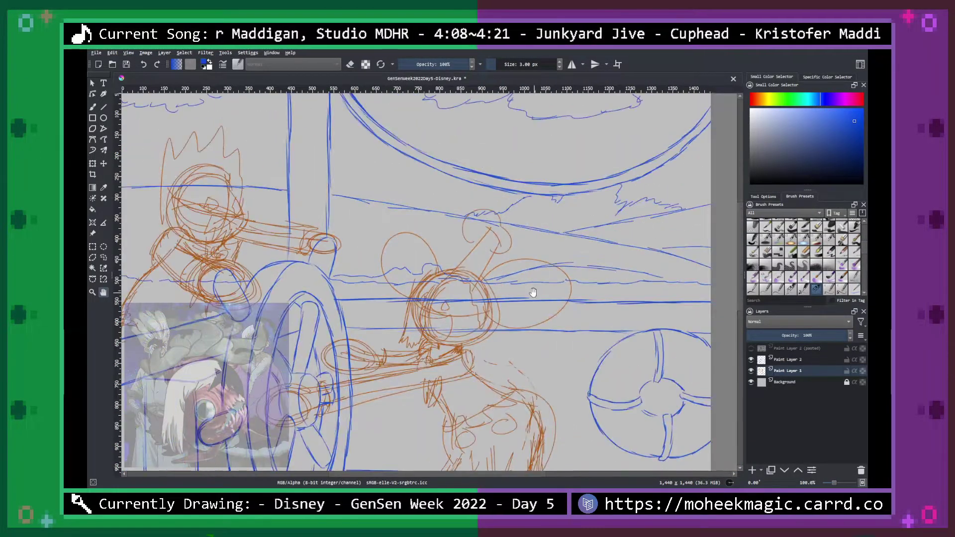
Sample the orange of the front leg's sketch lines as the foreground colour.
drag(512, 337, 513, 225)
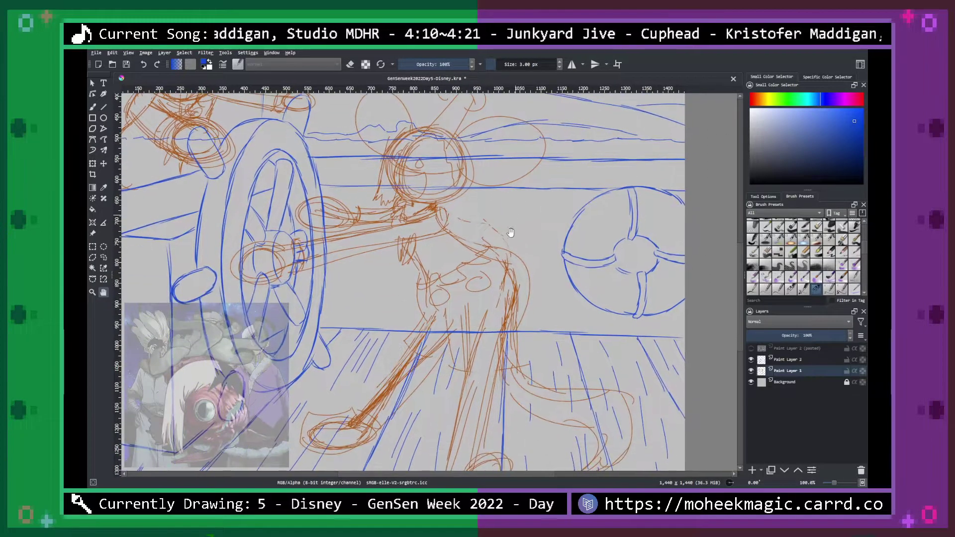
drag(426, 382, 456, 247)
scroll(456, 247, up, 7)
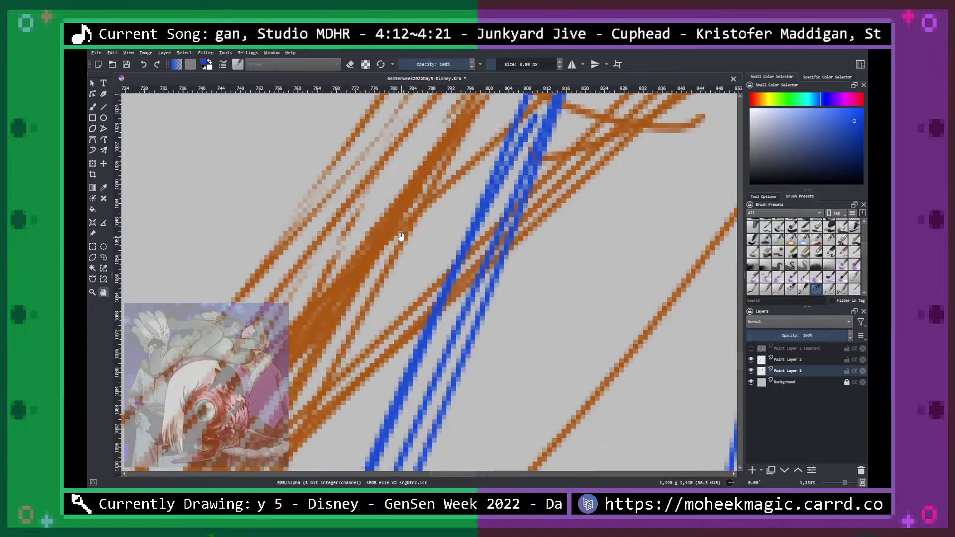
click(103, 187)
click(367, 270)
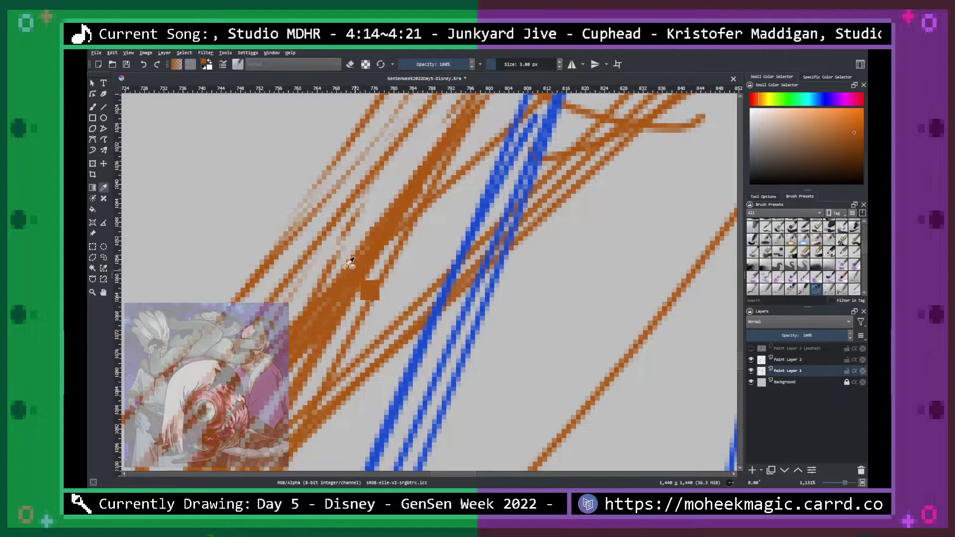
Select Paint Layer 2 and fade its blue background sketch to a low opacity.
key(minus)
key(minus)
key(minus)
key(minus)
key(minus)
key(minus)
key(minus)
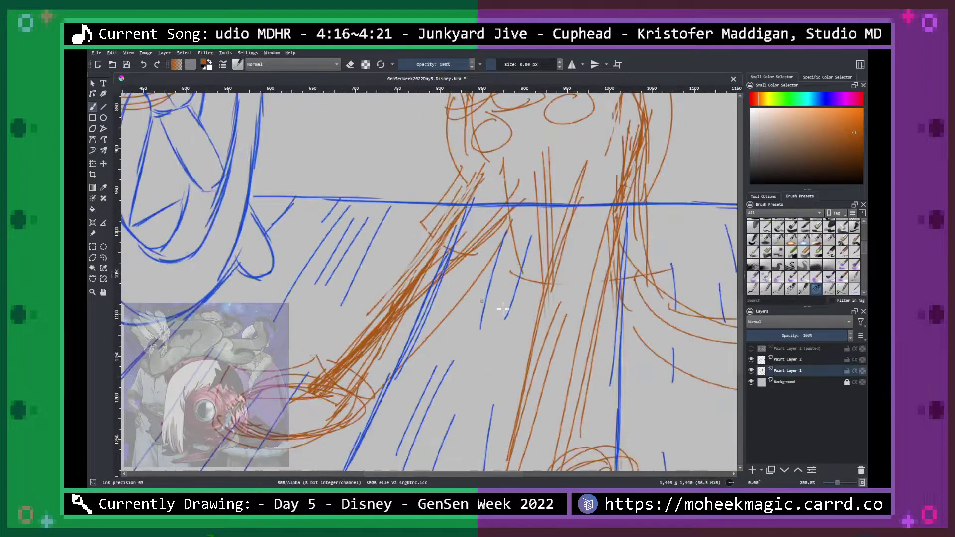
click(798, 361)
drag(791, 335, 767, 351)
key(minus)
key(minus)
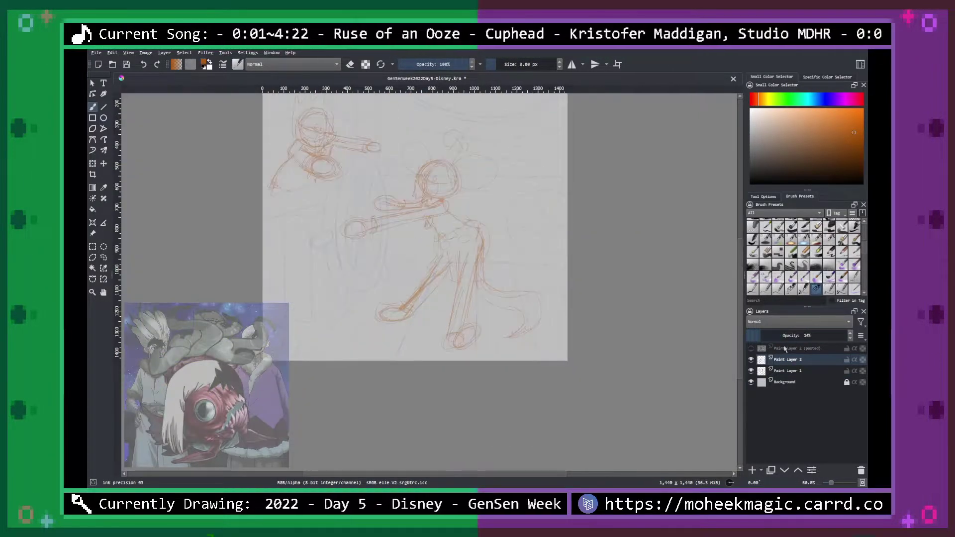
Add a new paint layer above Paint Layer 2 and lower Paint Layer 1's opacity to 32%.
click(792, 372)
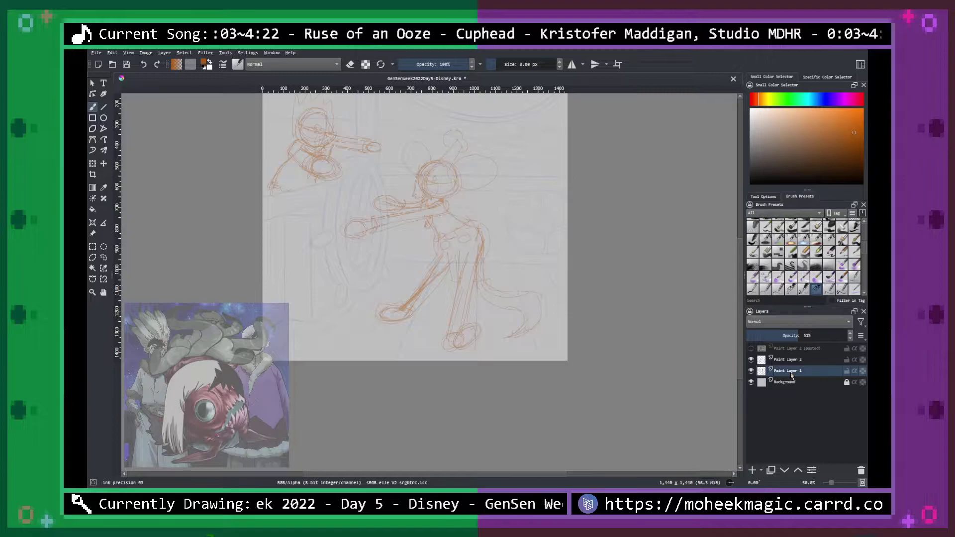
click(797, 362)
click(752, 469)
click(797, 382)
click(766, 336)
click(778, 335)
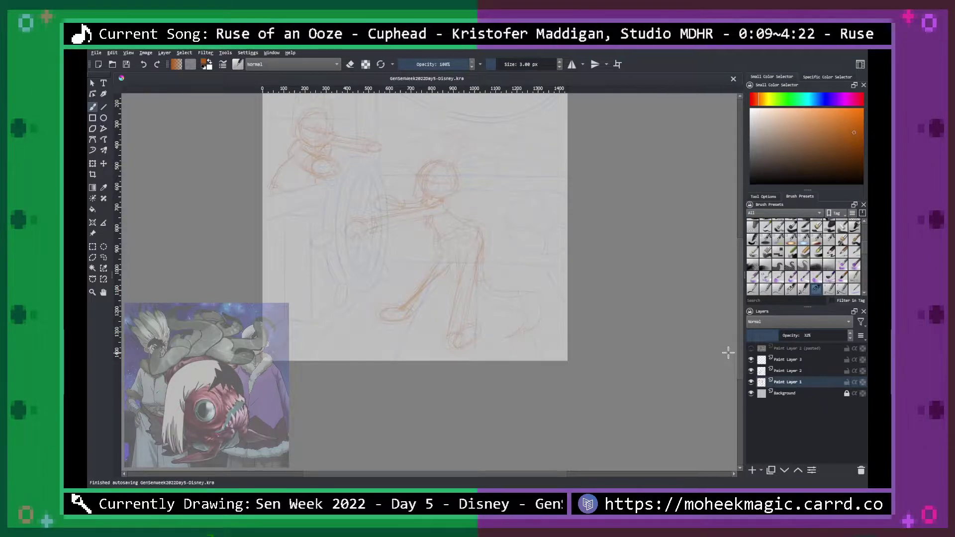
Shift the foreground colour to golden orange, save the drawing, and try a stroke on Paint Layer 3.
click(762, 99)
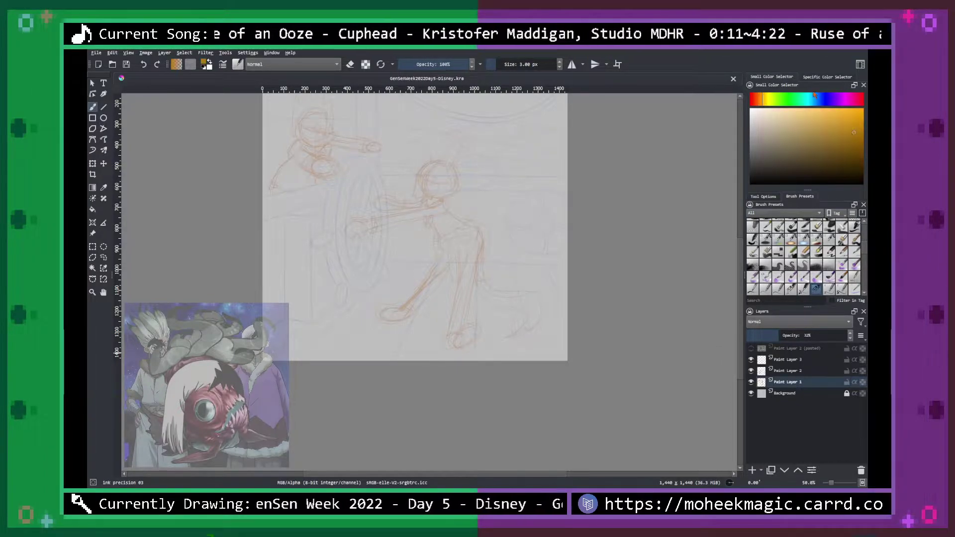
drag(438, 236, 490, 221)
key(ctrl+s)
click(795, 361)
drag(465, 278, 485, 200)
key(ctrl+z)
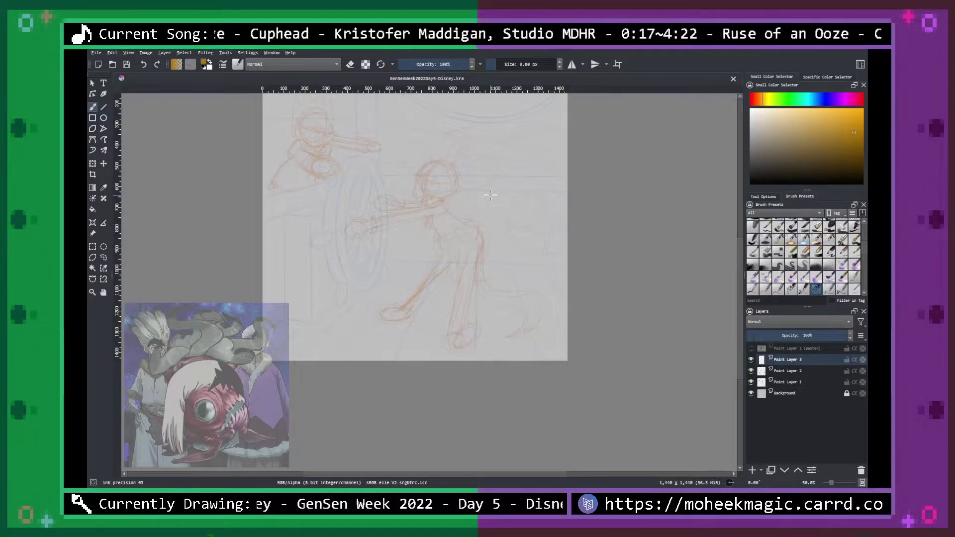
Recolour Paint Layer 1's orange sketch lines to red and reselect Paint Layer 3.
click(793, 382)
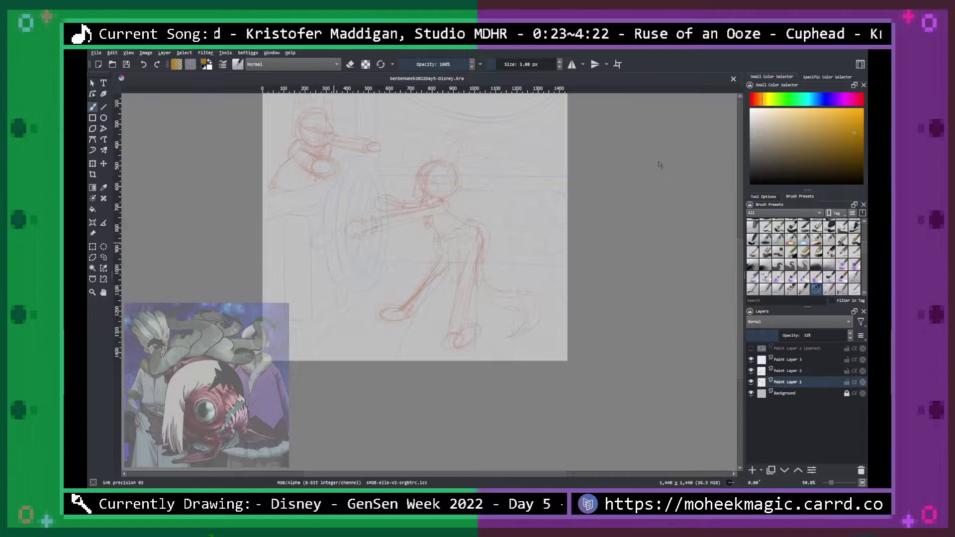
click(721, 309)
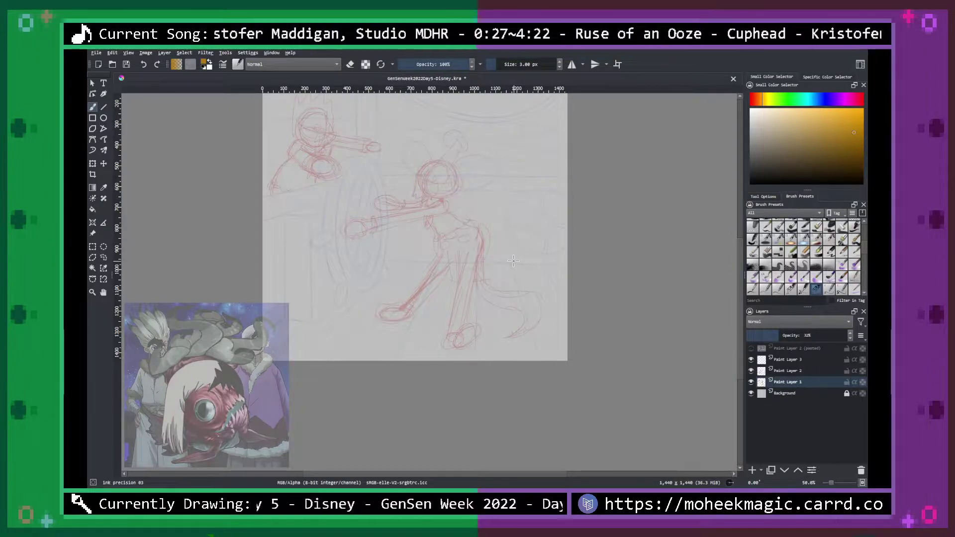
key(Page_Up)
key(Page_Up)
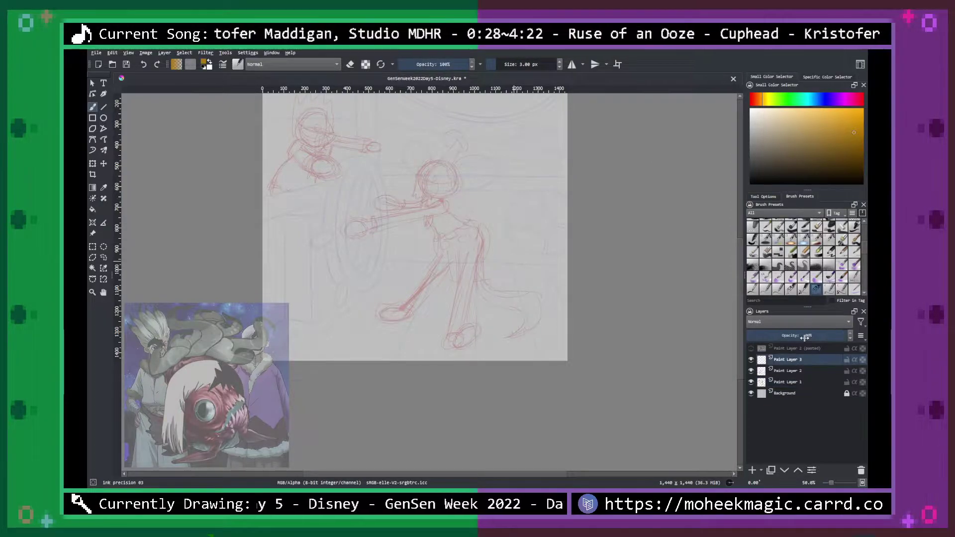
click(798, 383)
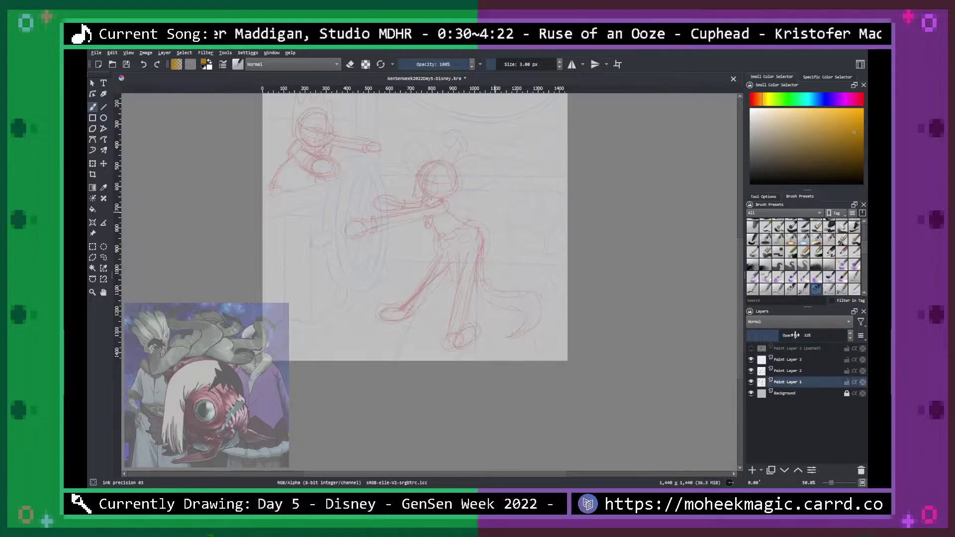
click(799, 361)
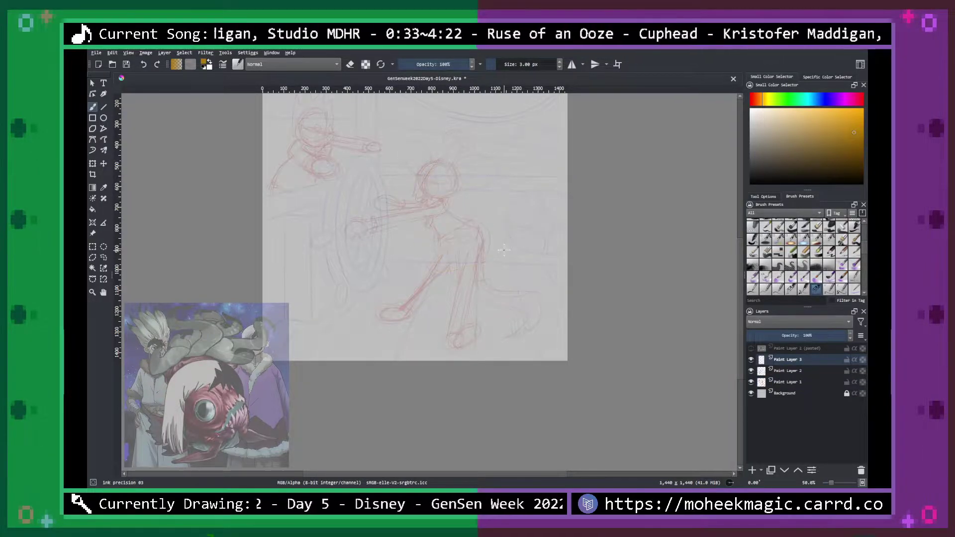
Try a long diagonal stroke across the front character's tail, undo it, and save the drawing.
key(1)
drag(590, 251, 564, 356)
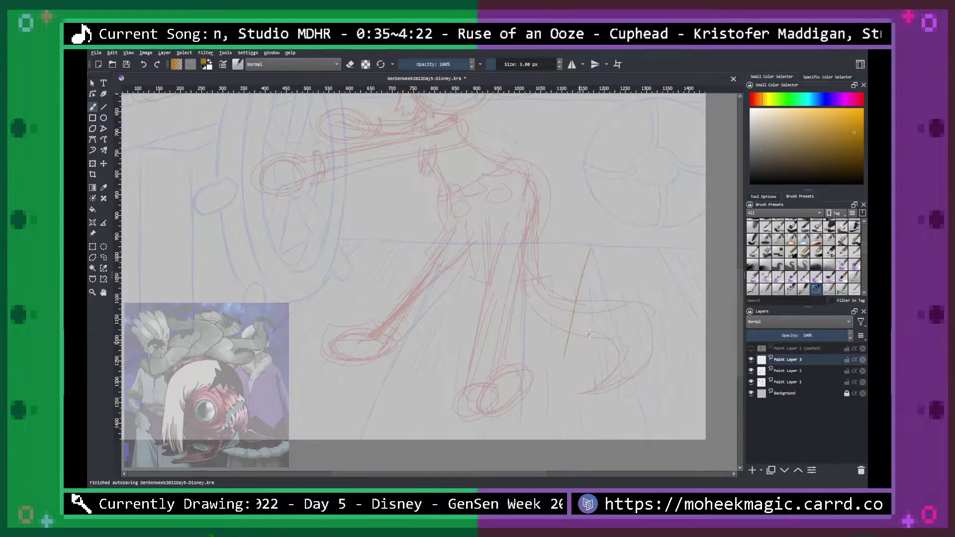
key(ctrl+z)
key(space)
drag(608, 251, 574, 377)
key(ctrl+s)
Trace the left side of the round-eared character's head in golden orange on Paint Layer 3.
drag(597, 284, 607, 301)
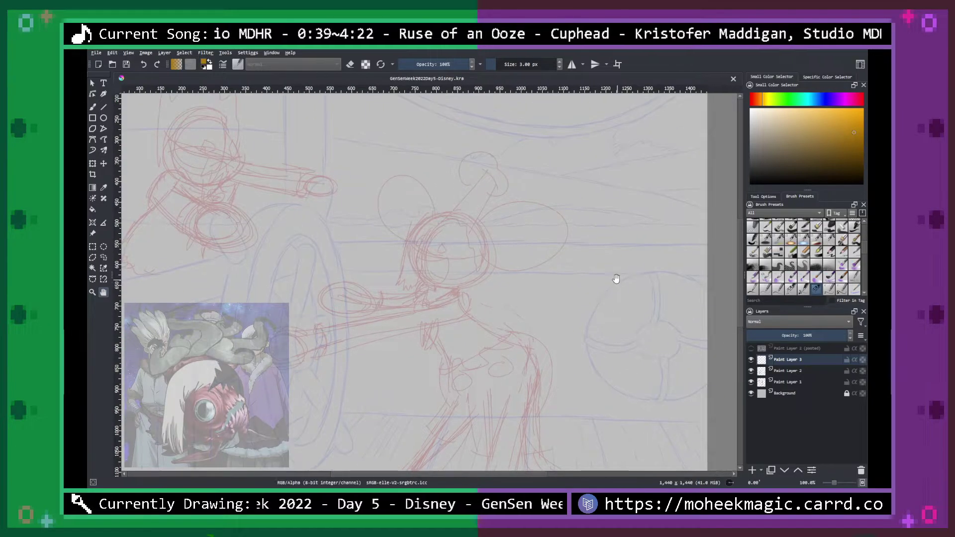
key(ctrl+plus)
drag(578, 251, 580, 305)
key(ctrl+plus)
key(b)
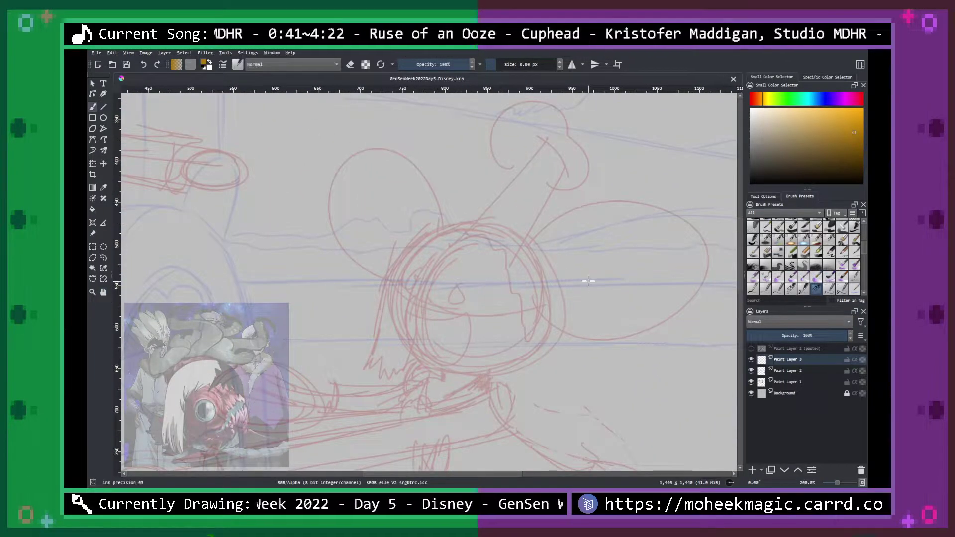
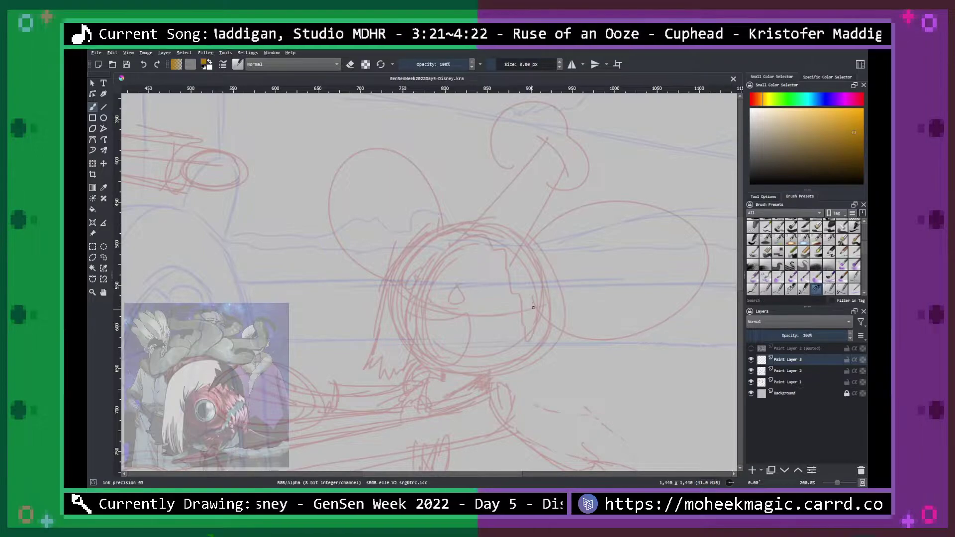
click(547, 284)
key(space)
mouse_move(549, 306)
mouse_down()
mouse_move(545, 243)
mouse_move(559, 287)
mouse_up()
key(ctrl+plus)
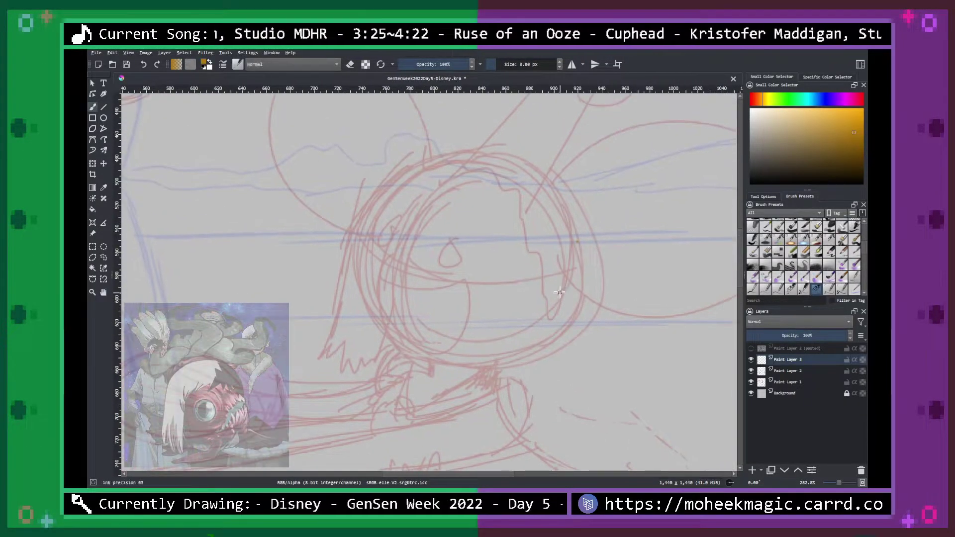
mouse_move(387, 190)
mouse_down()
mouse_move(405, 170)
mouse_move(382, 208)
mouse_up()
mouse_move(401, 175)
mouse_down()
mouse_move(363, 255)
mouse_move(363, 296)
mouse_move(391, 344)
mouse_up()
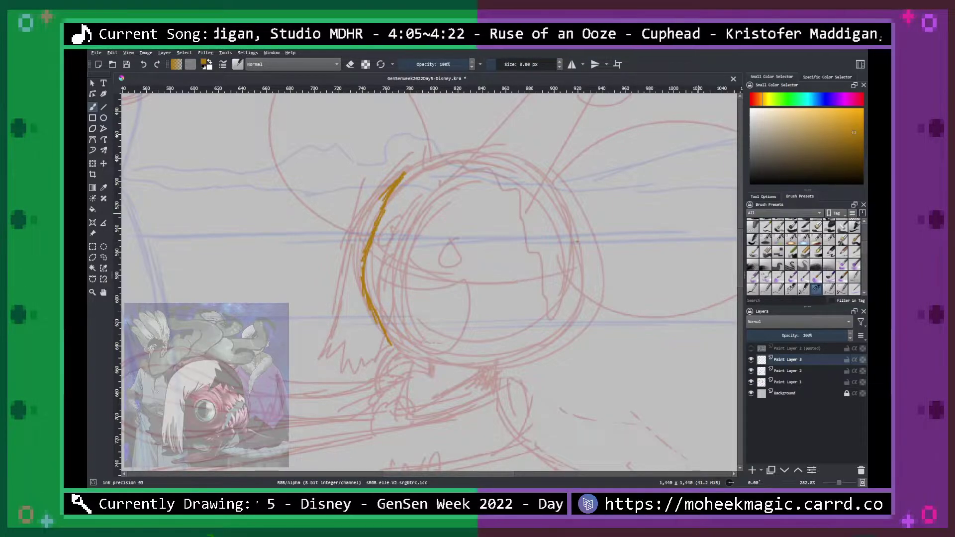
Draw the flat jaw line and lower right cheek lines, with short neck strokes beneath the chin.
mouse_move(391, 350)
mouse_down()
mouse_move(491, 355)
mouse_move(530, 301)
mouse_up()
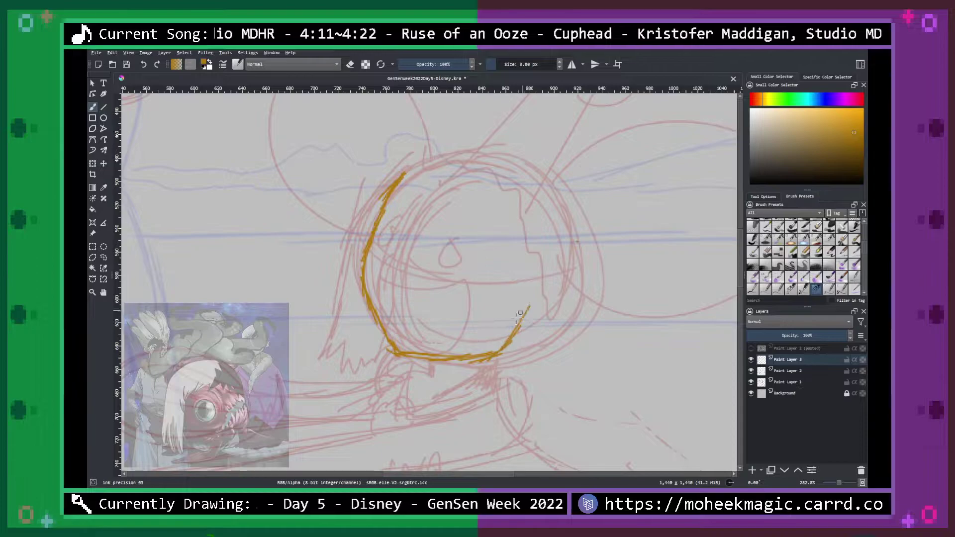
drag(488, 370, 572, 304)
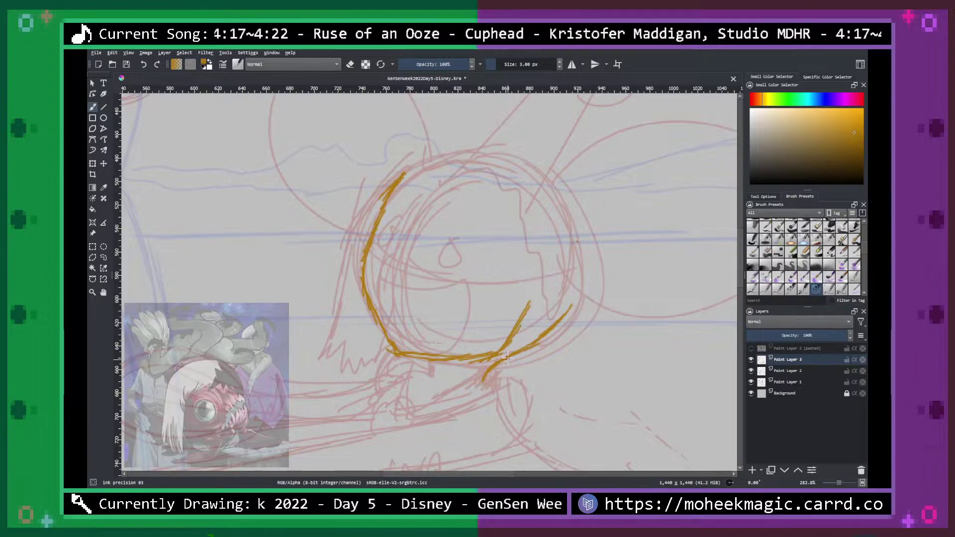
mouse_move(471, 389)
mouse_down()
mouse_move(501, 362)
mouse_move(482, 378)
mouse_up()
key(e)
mouse_move(426, 359)
mouse_down()
mouse_move(432, 377)
mouse_move(439, 359)
mouse_move(417, 372)
mouse_move(435, 369)
mouse_move(431, 378)
mouse_up()
key(e)
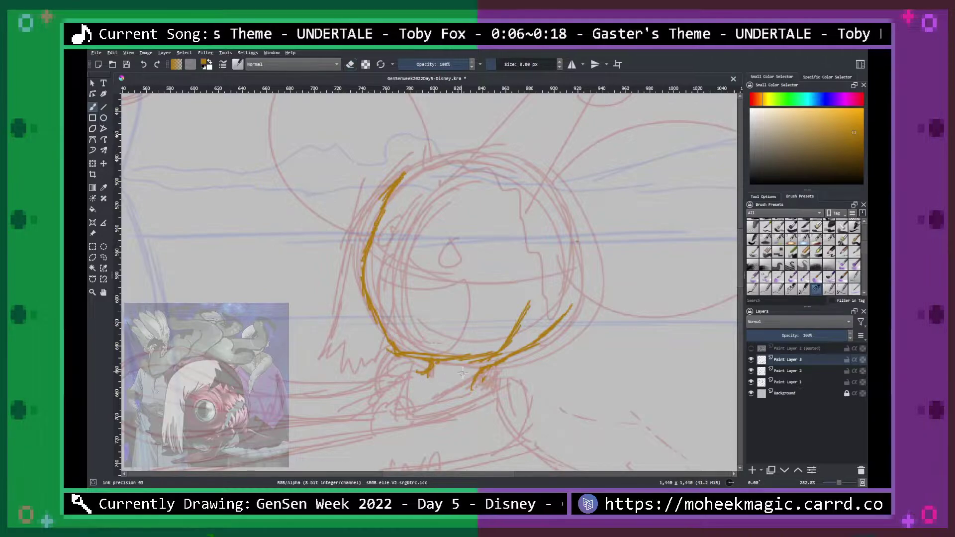
Extend the head outline from the left temple over the crown.
key(e)
key(minus)
key(minus)
key(minus)
key(minus)
scroll(428, 284, up, 5)
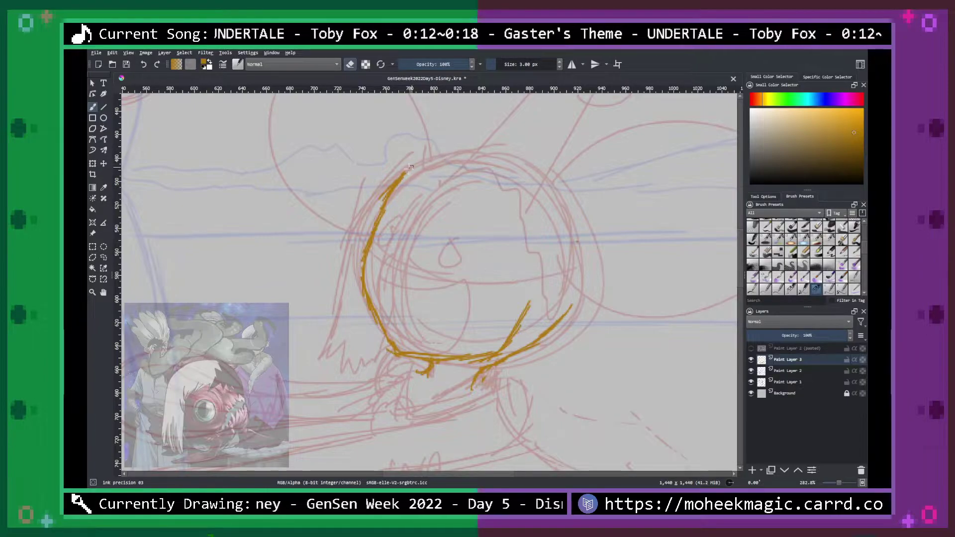
drag(392, 190, 511, 151)
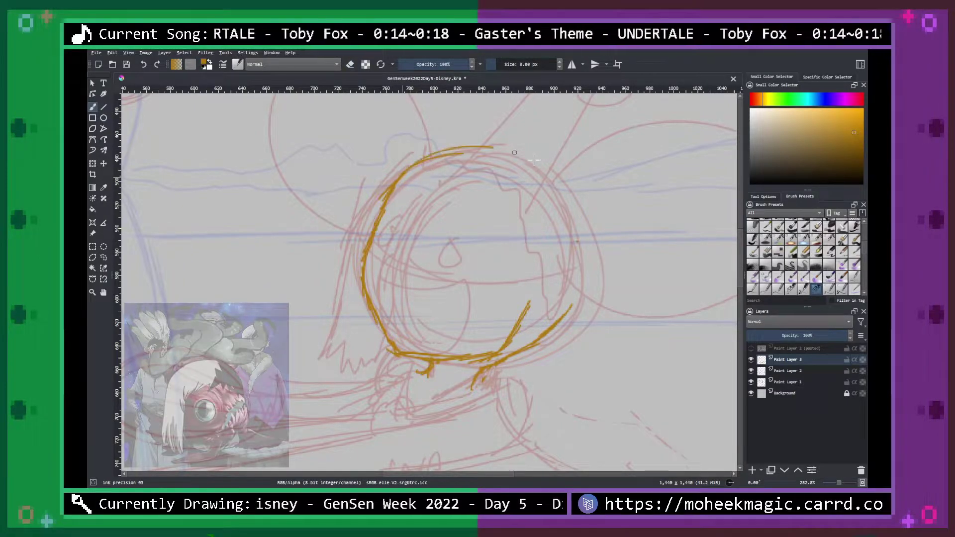
Erase the flat jaw line and redraw the left cheek as a rounder curve running down to the neck.
mouse_move(510, 338)
mouse_down()
mouse_move(477, 363)
mouse_move(443, 362)
mouse_move(496, 350)
mouse_up()
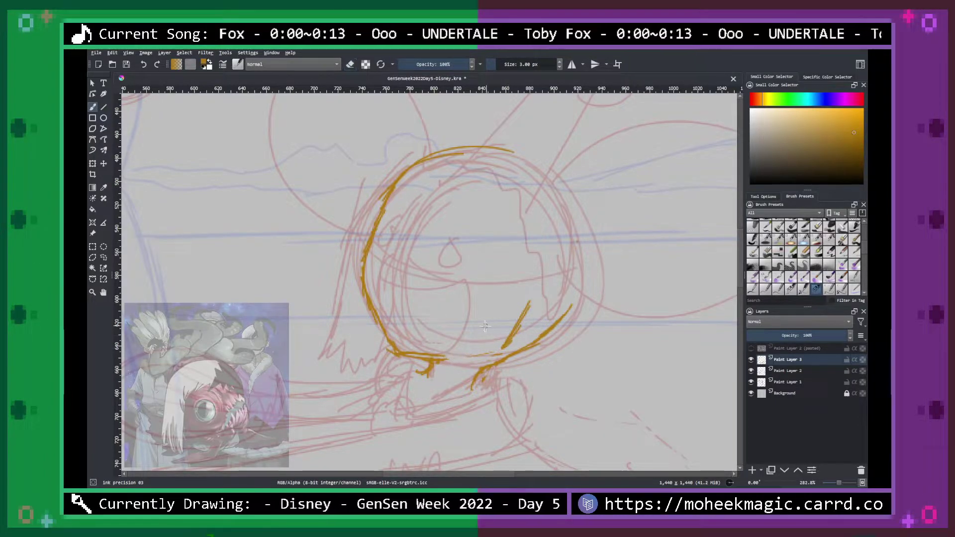
mouse_move(420, 357)
mouse_down()
mouse_move(501, 347)
mouse_move(533, 292)
mouse_move(521, 319)
mouse_move(481, 353)
mouse_move(533, 302)
mouse_up()
key(e)
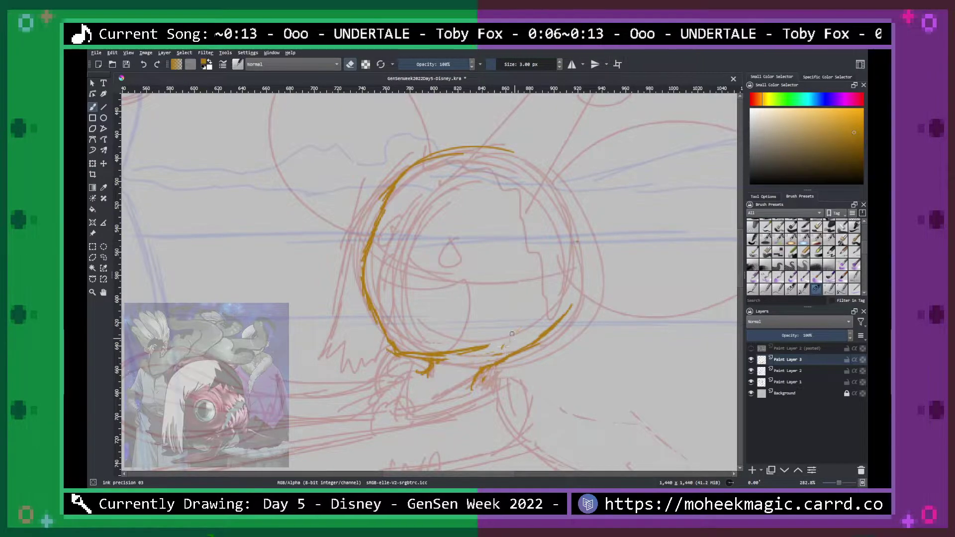
mouse_move(409, 370)
mouse_down()
mouse_move(482, 348)
mouse_move(434, 354)
mouse_move(378, 326)
mouse_move(399, 356)
mouse_move(385, 343)
mouse_move(421, 352)
mouse_move(422, 336)
mouse_move(415, 344)
mouse_move(440, 360)
mouse_move(382, 314)
mouse_move(368, 279)
mouse_move(378, 221)
mouse_move(374, 293)
mouse_move(375, 221)
mouse_move(406, 173)
mouse_up()
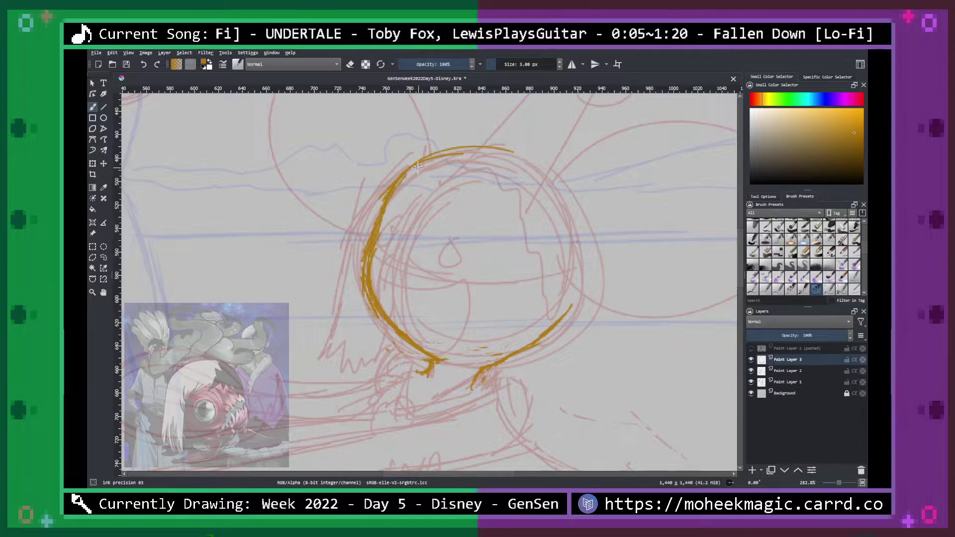
Clean up the left cheek's outer edge and draw a rounded chin line across to the right cheek.
key(e)
mouse_move(365, 270)
mouse_down()
mouse_move(371, 213)
mouse_move(365, 315)
mouse_move(381, 204)
mouse_move(373, 245)
mouse_up()
drag(385, 194, 357, 313)
drag(373, 258, 356, 304)
key(e)
mouse_move(374, 261)
mouse_down()
mouse_move(365, 309)
mouse_move(368, 240)
mouse_move(367, 275)
mouse_up()
key(e)
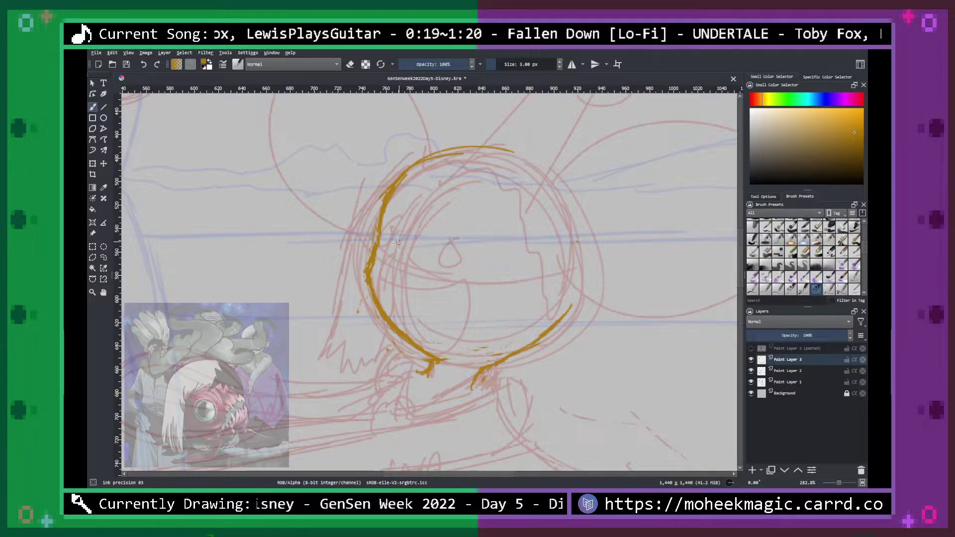
mouse_move(461, 354)
mouse_down()
mouse_move(527, 320)
mouse_move(543, 249)
mouse_move(532, 318)
mouse_move(547, 261)
mouse_move(540, 287)
mouse_move(539, 236)
mouse_move(538, 288)
mouse_move(507, 337)
mouse_move(530, 316)
mouse_up()
key(e)
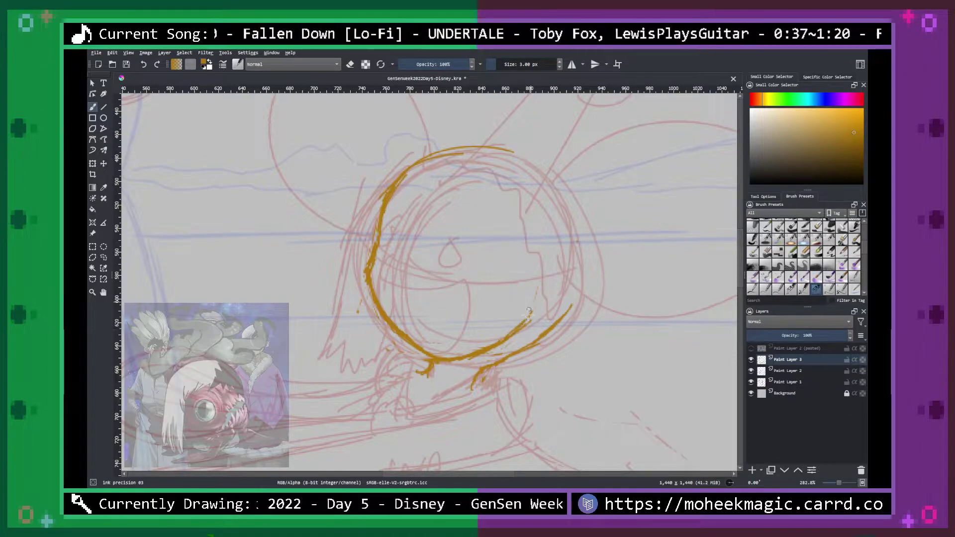
Continue the right cheek line upward beside the face and undo the small loop sketched at its upper end.
key(ctrl+minus)
key(ctrl+minus)
key(ctrl+minus)
key(ctrl+minus)
key(ctrl+plus)
key(ctrl+plus)
key(ctrl+plus)
key(ctrl+plus)
key(ctrl+plus)
key(ctrl+minus)
scroll(555, 273, down, 3)
scroll(554, 273, up, 2)
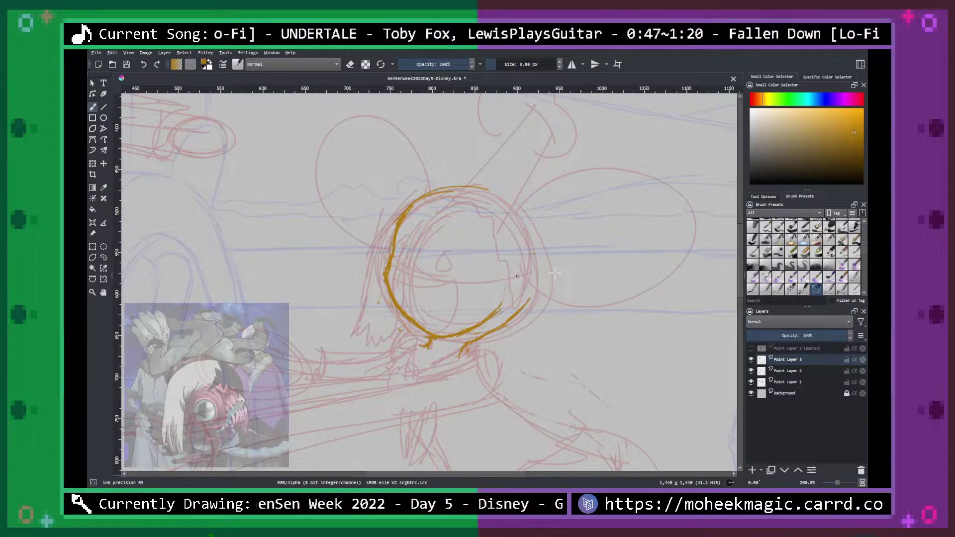
mouse_move(501, 304)
mouse_down()
mouse_move(501, 271)
mouse_move(503, 293)
mouse_move(514, 262)
mouse_move(499, 306)
mouse_up()
key(ctrl+z)
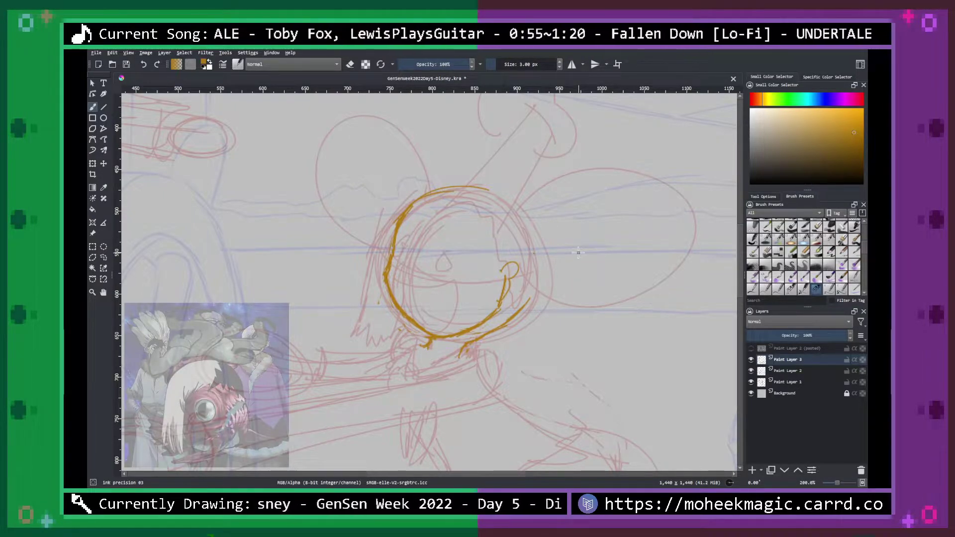
key(ctrl+z)
key(plus)
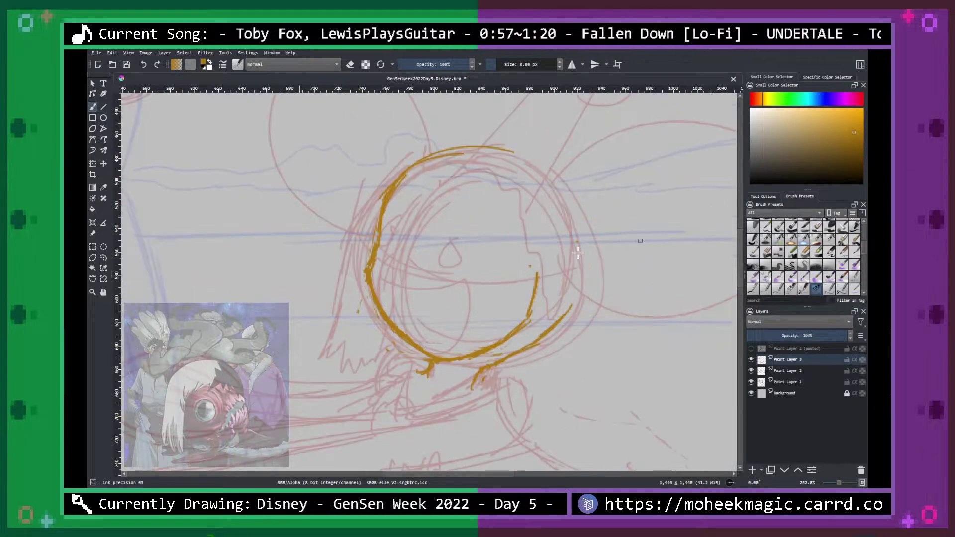
Erase most of the extra outer line running alongside the lower right jaw.
key(e)
drag(527, 348, 570, 309)
mouse_move(500, 362)
mouse_down()
mouse_move(540, 338)
mouse_move(540, 296)
mouse_up()
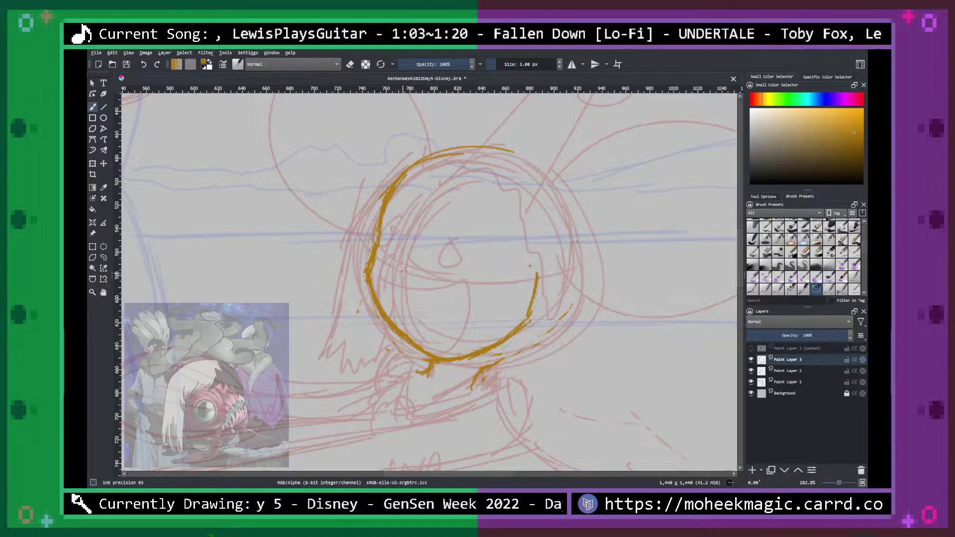
Draw a small hooked curve just inside the left edge of the face and join its top to the head outline.
drag(402, 253, 391, 287)
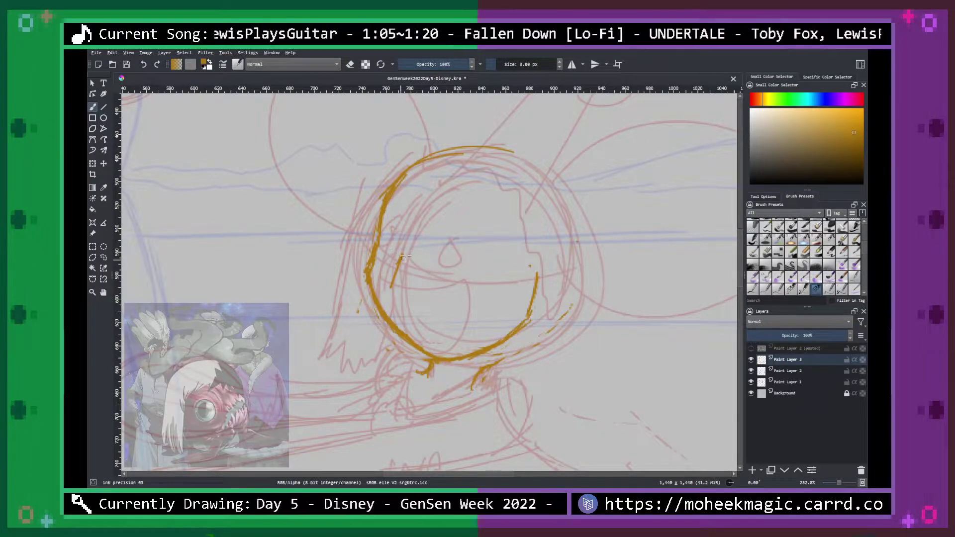
key(ctrl+z)
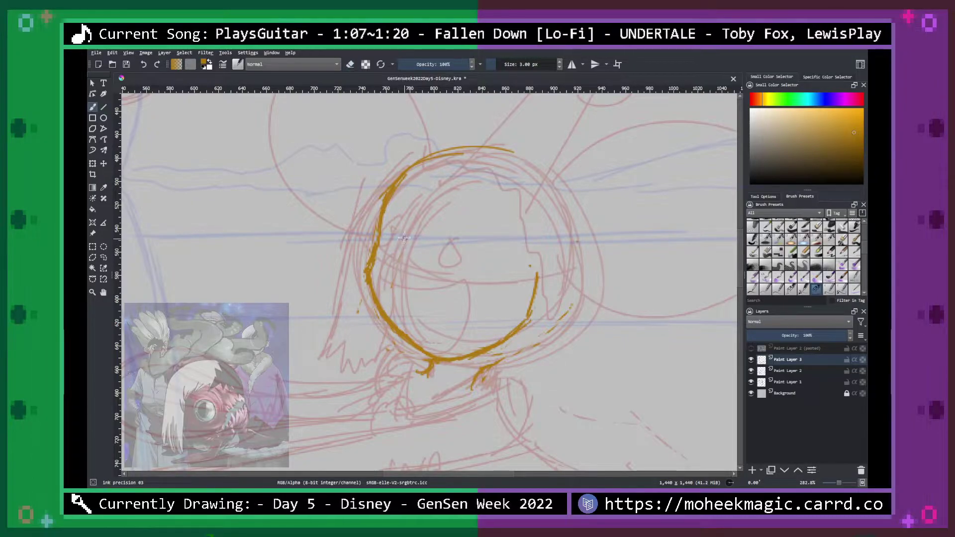
mouse_move(395, 234)
mouse_down()
mouse_move(395, 243)
mouse_move(381, 276)
mouse_move(402, 288)
mouse_up()
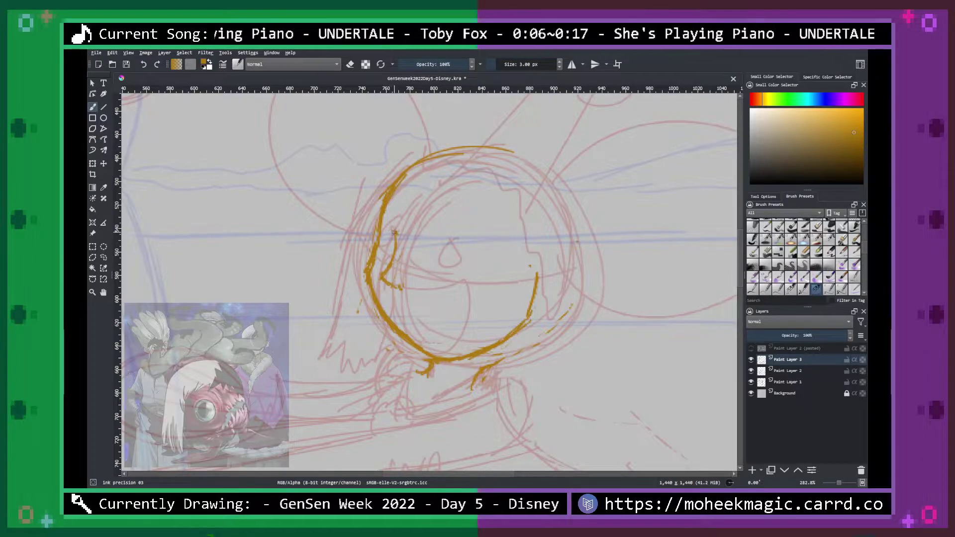
mouse_move(379, 226)
mouse_down()
mouse_move(392, 235)
mouse_move(379, 221)
mouse_up()
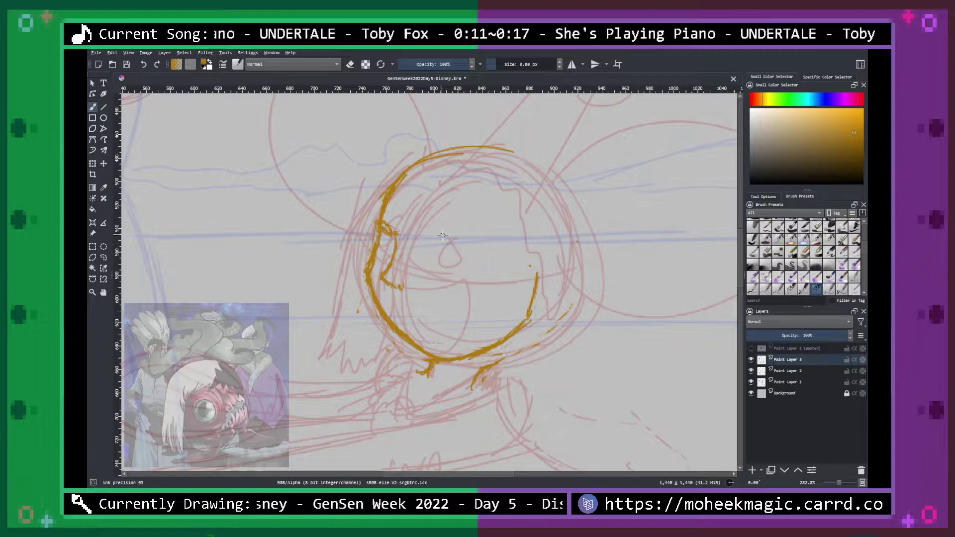
Draw a tapered eyebrow across the middle of the face and sketch the small far eye at the face's left edge.
mouse_move(438, 235)
mouse_down()
mouse_move(429, 243)
mouse_move(481, 238)
mouse_move(442, 232)
mouse_up()
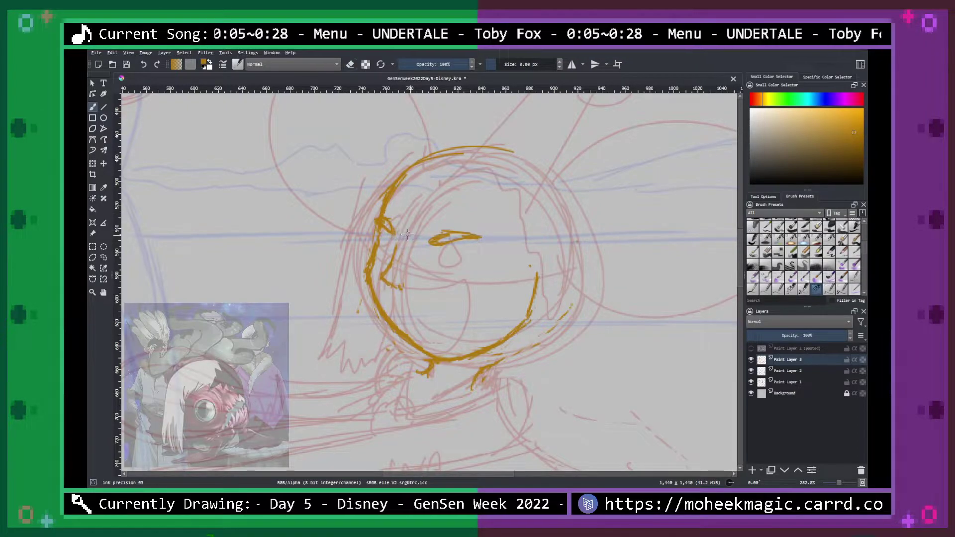
drag(397, 239, 395, 252)
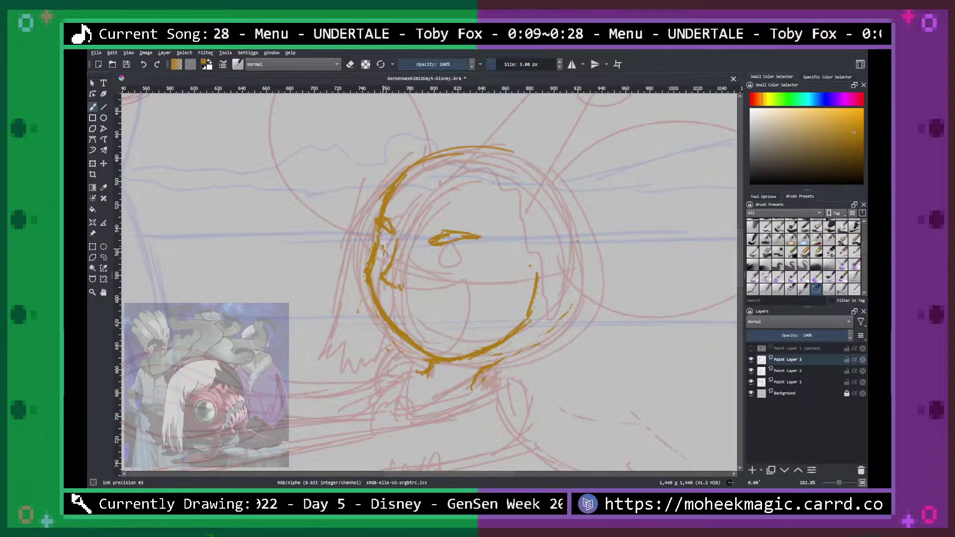
drag(372, 261, 385, 263)
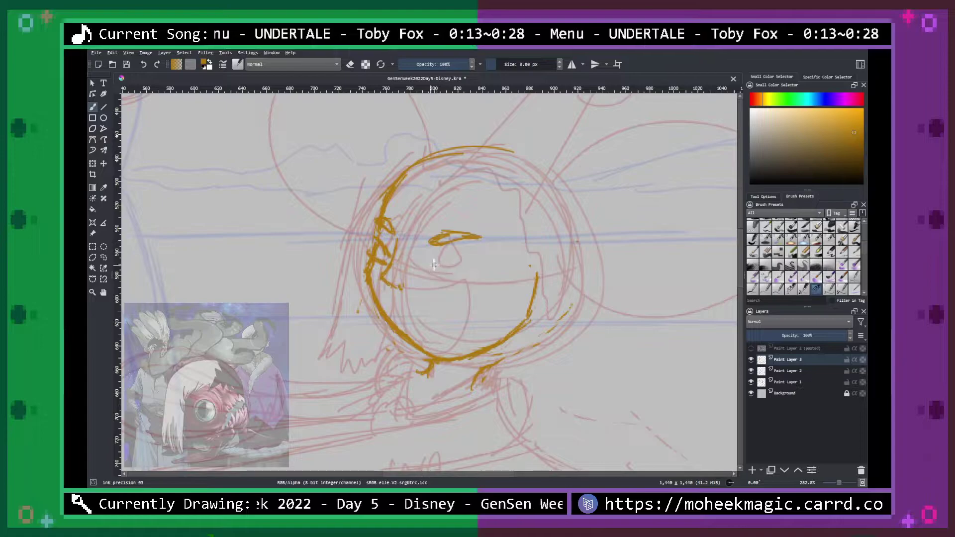
Sketch an almond-shaped near eye below the eyebrow with a round iris and an extra upper lid line.
mouse_move(443, 262)
mouse_down()
mouse_move(428, 269)
mouse_move(487, 266)
mouse_up()
mouse_move(426, 281)
mouse_down()
mouse_move(455, 284)
mouse_move(482, 270)
mouse_up()
mouse_move(418, 277)
mouse_down()
mouse_move(455, 267)
mouse_move(442, 281)
mouse_move(438, 266)
mouse_move(460, 269)
mouse_move(450, 287)
mouse_move(437, 274)
mouse_up()
key(ctrl+z)
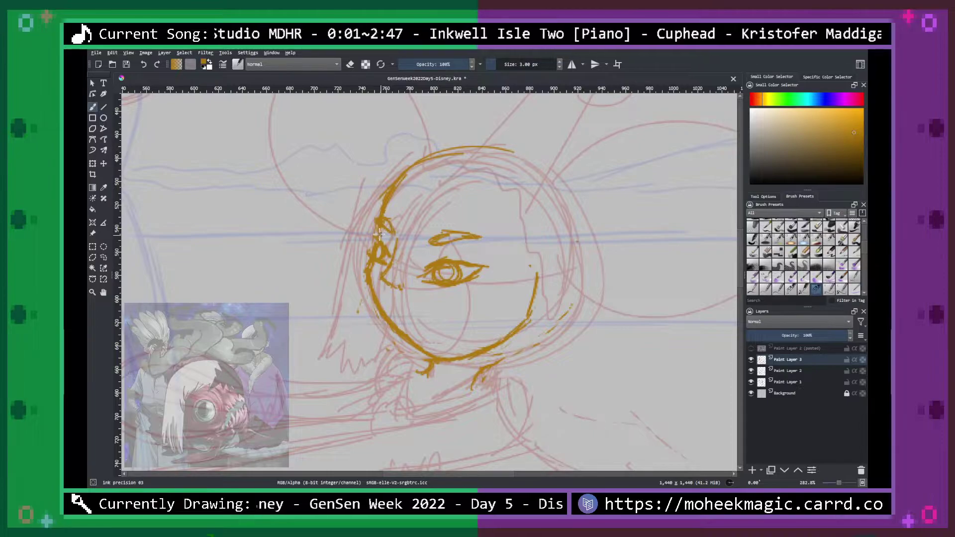
drag(429, 261, 468, 258)
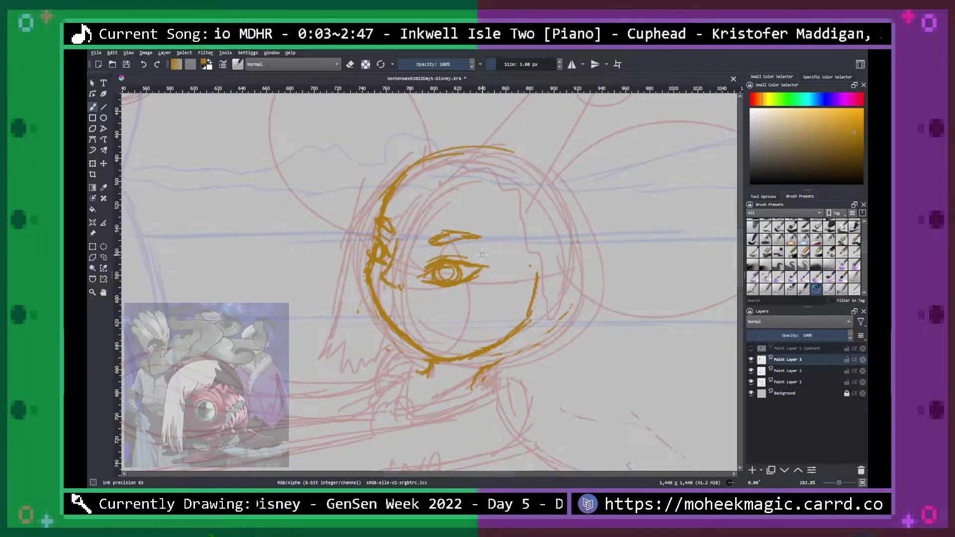
Erase the near eye's inner circles and redraw a larger round iris with a small pupil dot.
click(104, 292)
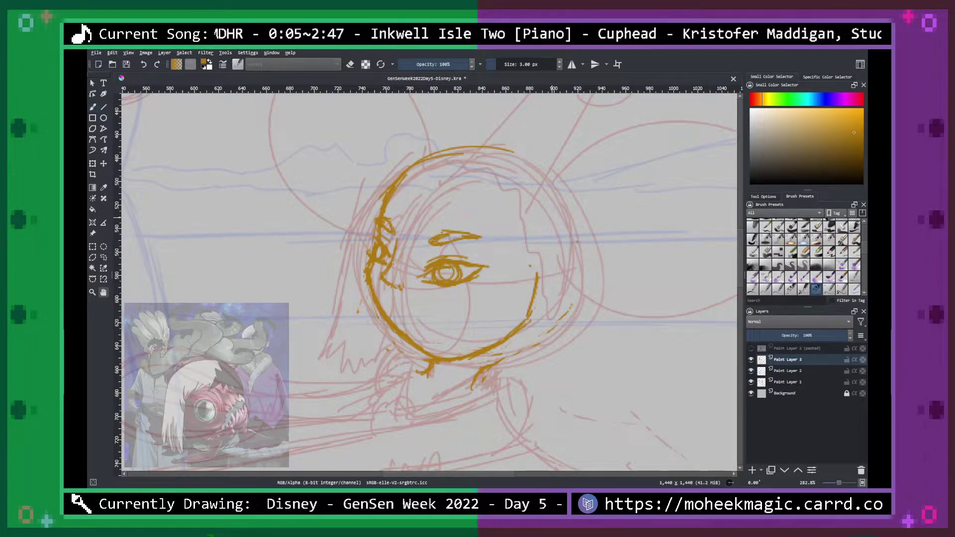
key(ctrl+minus)
key(ctrl+minus)
key(ctrl+minus)
scroll(435, 277, up, 4)
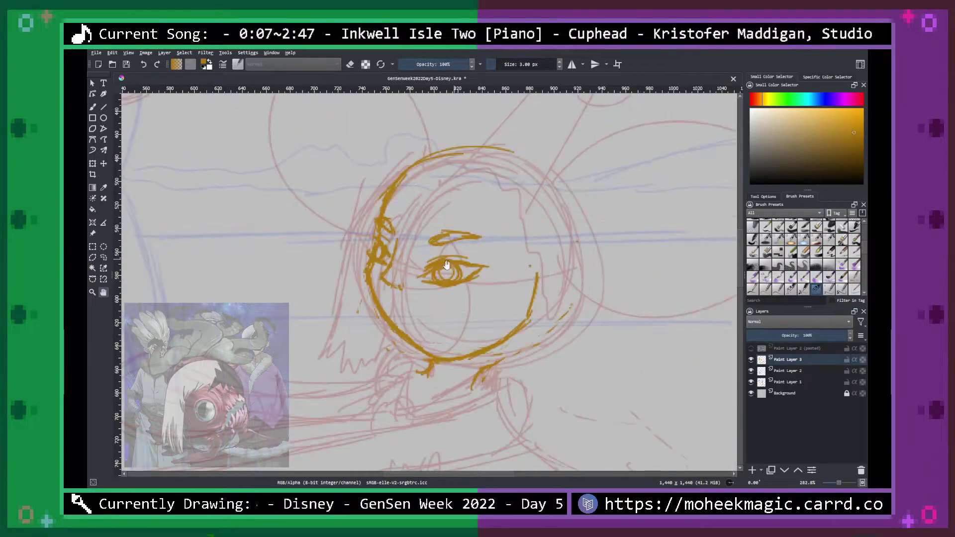
scroll(443, 264, up, 1)
scroll(443, 264, up, 1)
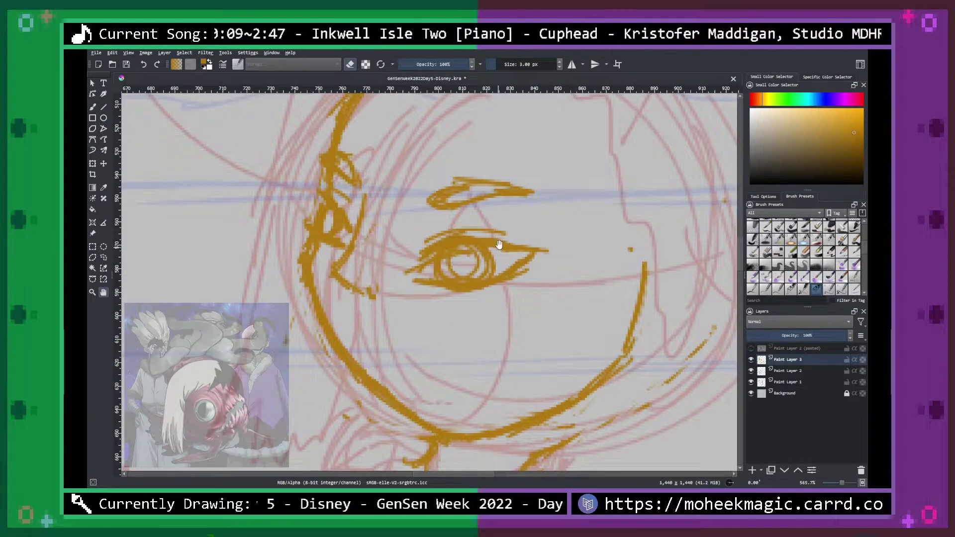
mouse_move(440, 253)
mouse_down()
mouse_move(422, 266)
mouse_move(500, 252)
mouse_move(465, 247)
mouse_move(497, 258)
mouse_move(438, 271)
mouse_move(492, 266)
mouse_move(455, 269)
mouse_move(440, 239)
mouse_move(407, 272)
mouse_up()
key(e)
mouse_move(455, 235)
mouse_down()
mouse_move(428, 247)
mouse_move(541, 249)
mouse_move(473, 238)
mouse_move(547, 241)
mouse_move(540, 251)
mouse_move(513, 250)
mouse_move(537, 261)
mouse_move(511, 269)
mouse_move(531, 248)
mouse_move(504, 266)
mouse_move(441, 255)
mouse_move(442, 247)
mouse_move(447, 275)
mouse_move(434, 261)
mouse_move(449, 250)
mouse_move(455, 279)
mouse_move(433, 270)
mouse_up()
key(e)
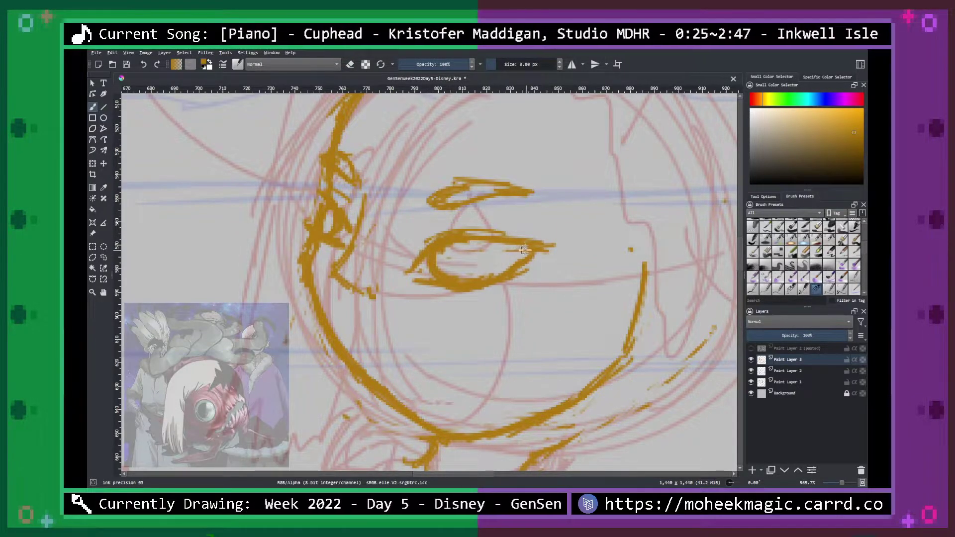
mouse_move(481, 236)
mouse_down()
mouse_move(465, 278)
mouse_move(492, 249)
mouse_move(481, 237)
mouse_up()
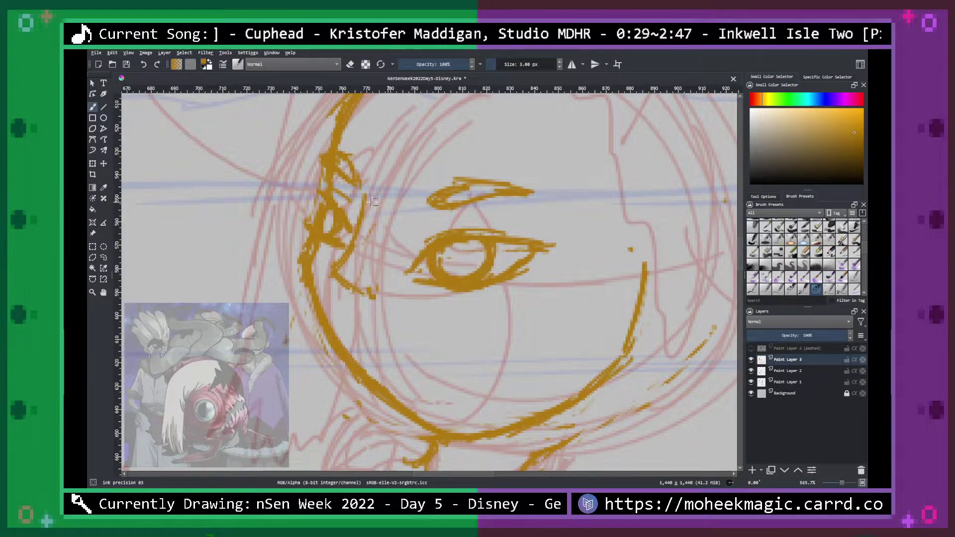
click(460, 257)
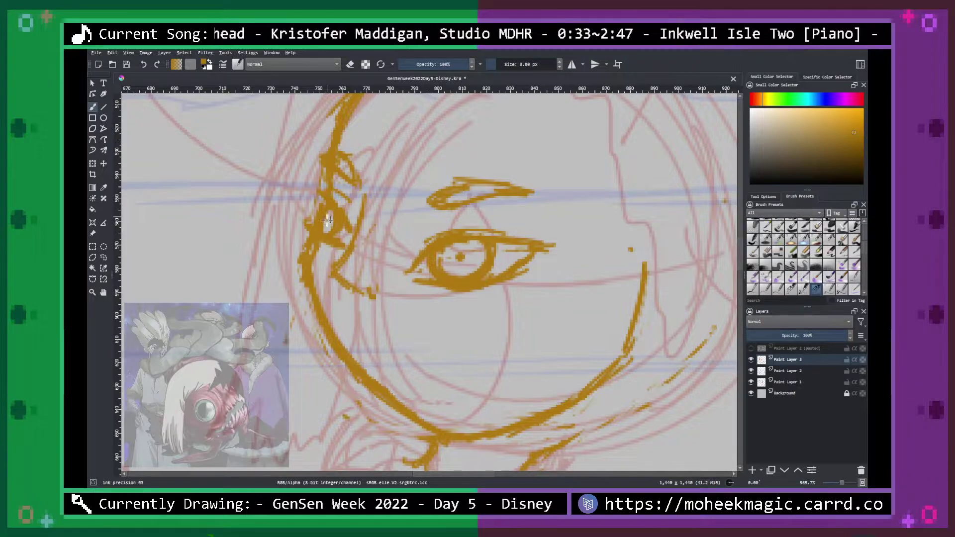
Raise the near eye's upper lid into a rounder arch and rework the iris outline inside it.
key(minus)
key(minus)
key(minus)
key(minus)
key(plus)
key(plus)
key(plus)
key(plus)
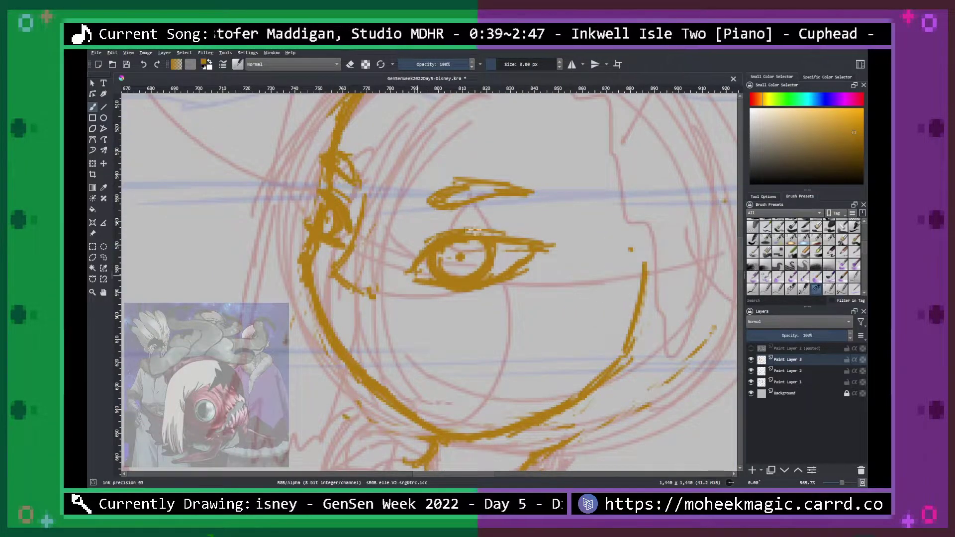
mouse_move(435, 246)
mouse_down()
mouse_move(510, 228)
mouse_move(471, 231)
mouse_move(535, 239)
mouse_move(489, 229)
mouse_move(426, 259)
mouse_move(524, 260)
mouse_move(434, 286)
mouse_move(471, 291)
mouse_up()
key(e)
mouse_move(423, 264)
mouse_down()
mouse_move(460, 236)
mouse_move(439, 247)
mouse_move(527, 247)
mouse_move(469, 208)
mouse_move(456, 211)
mouse_move(437, 243)
mouse_move(455, 273)
mouse_move(430, 267)
mouse_move(466, 232)
mouse_move(487, 233)
mouse_move(497, 194)
mouse_move(499, 254)
mouse_move(444, 284)
mouse_move(427, 270)
mouse_move(433, 262)
mouse_move(475, 281)
mouse_up()
key(e)
key(e)
drag(431, 260, 454, 282)
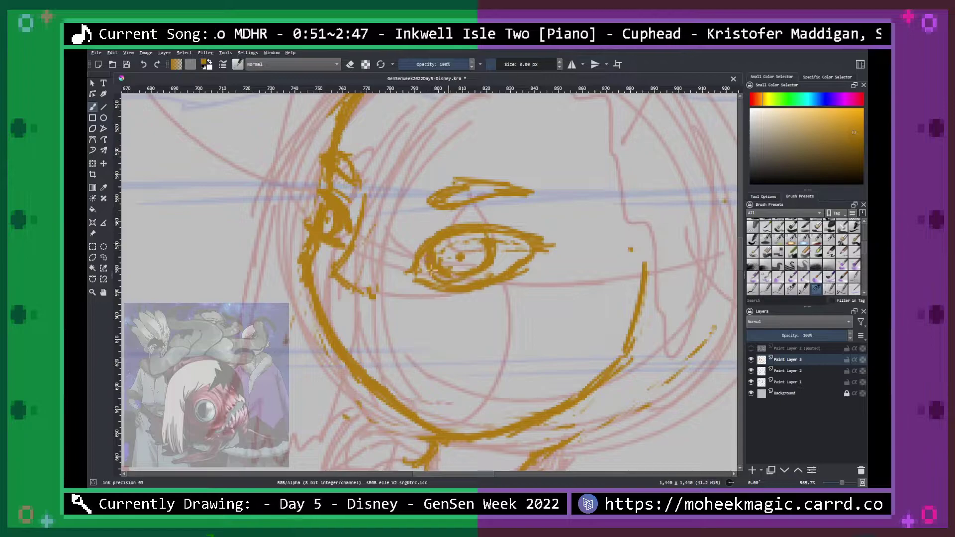
Erase the whole near eye with the soft eraser and return to the ink brush.
key(minus)
key(minus)
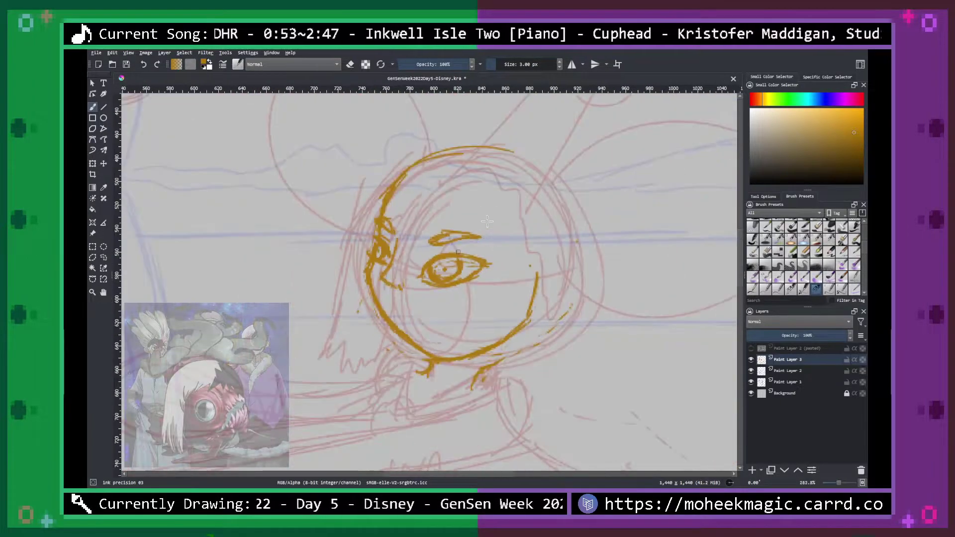
key(minus)
key(minus)
key(minus)
key(plus)
key(plus)
key(plus)
key(plus)
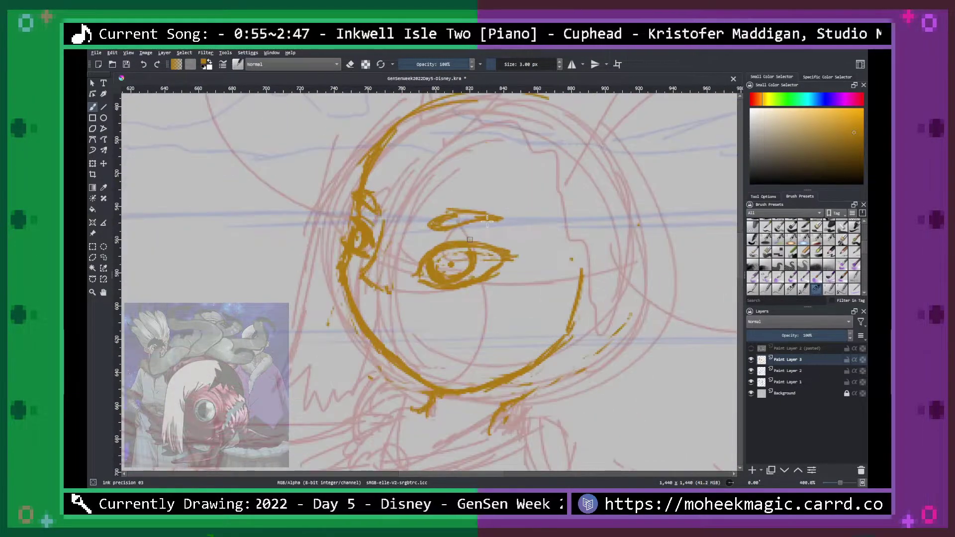
right_click(490, 285)
click(460, 334)
mouse_move(477, 273)
mouse_down()
mouse_move(447, 269)
mouse_move(477, 258)
mouse_move(463, 254)
mouse_up()
drag(524, 66, 507, 66)
right_click(503, 307)
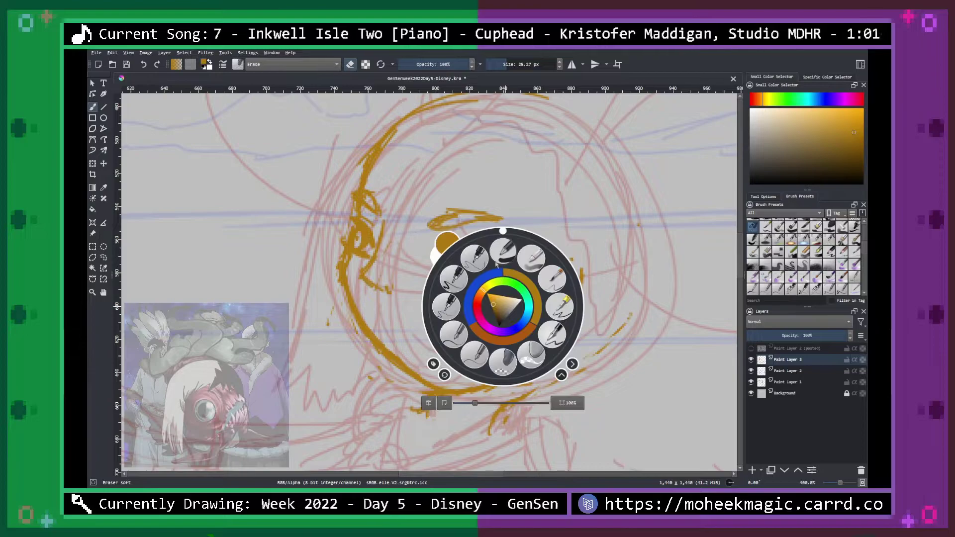
click(483, 257)
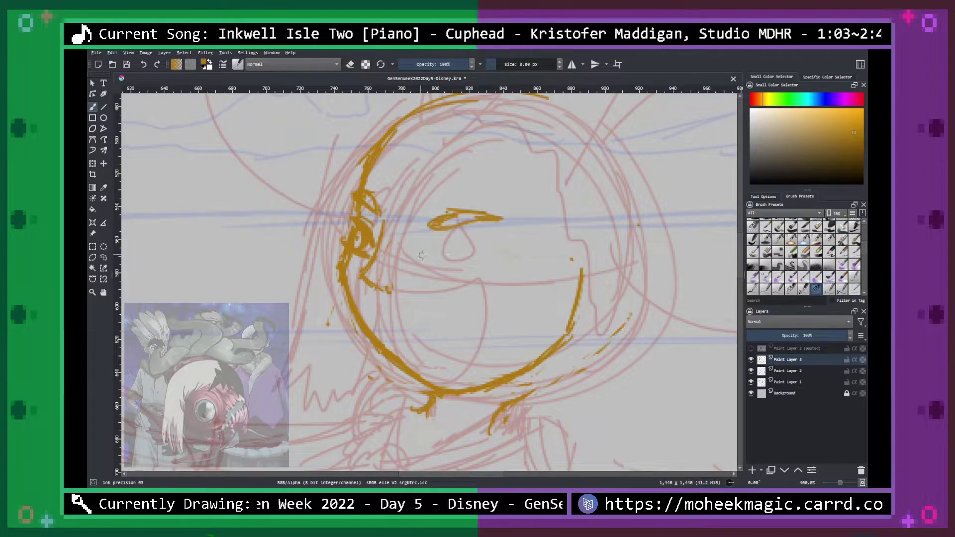
Draw the near eye below the eyebrow with arched upper and lower lids, a round iris and a small pupil mark.
mouse_move(415, 266)
mouse_down()
mouse_move(448, 249)
mouse_move(493, 255)
mouse_move(430, 257)
mouse_up()
mouse_move(503, 264)
mouse_down()
mouse_move(478, 288)
mouse_move(433, 286)
mouse_move(462, 287)
mouse_move(506, 259)
mouse_up()
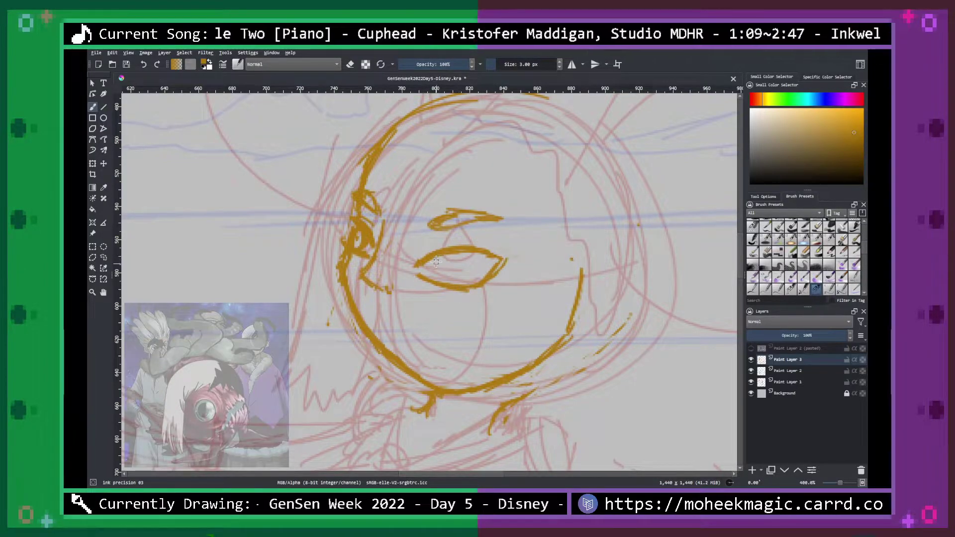
mouse_move(439, 253)
mouse_down()
mouse_move(432, 272)
mouse_move(468, 279)
mouse_move(431, 266)
mouse_move(458, 283)
mouse_move(466, 257)
mouse_move(449, 265)
mouse_move(437, 251)
mouse_move(514, 259)
mouse_up()
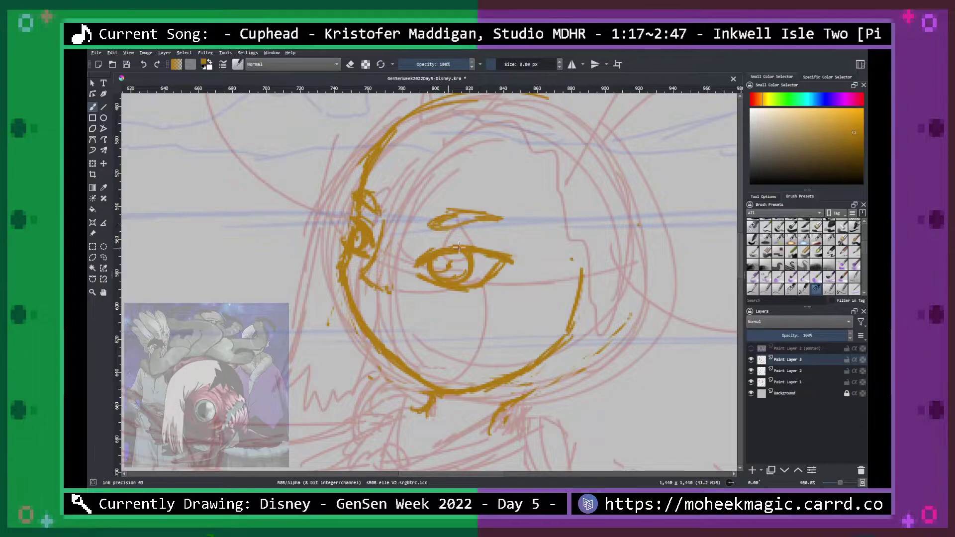
key(ctrl+minus)
key(ctrl+minus)
key(ctrl+minus)
key(ctrl+minus)
key(plus)
key(plus)
key(plus)
key(plus)
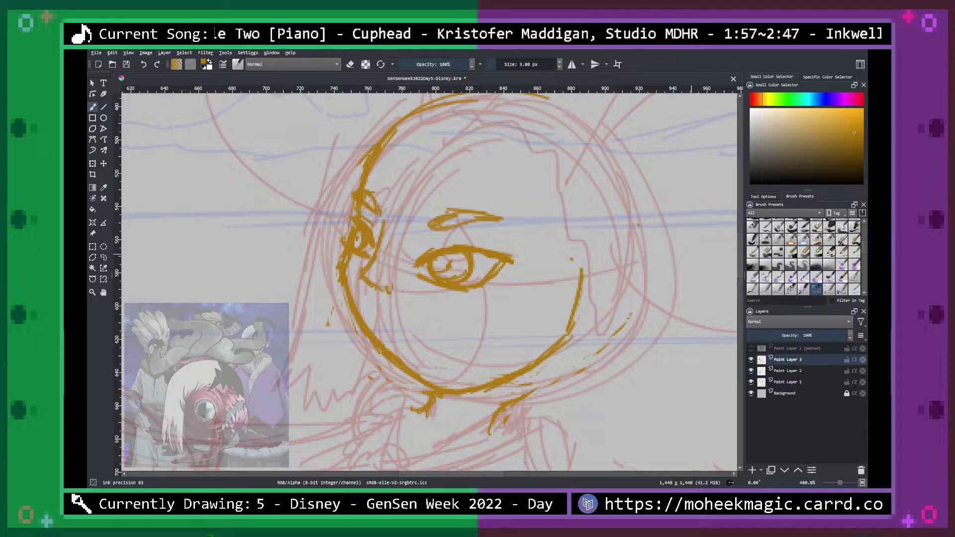
Draw a wide open grin below the eye and reshape its left end with a short inward-curving line.
mouse_move(378, 312)
mouse_down()
mouse_move(393, 345)
mouse_move(462, 350)
mouse_move(498, 324)
mouse_move(503, 288)
mouse_move(483, 306)
mouse_move(431, 314)
mouse_move(372, 306)
mouse_up()
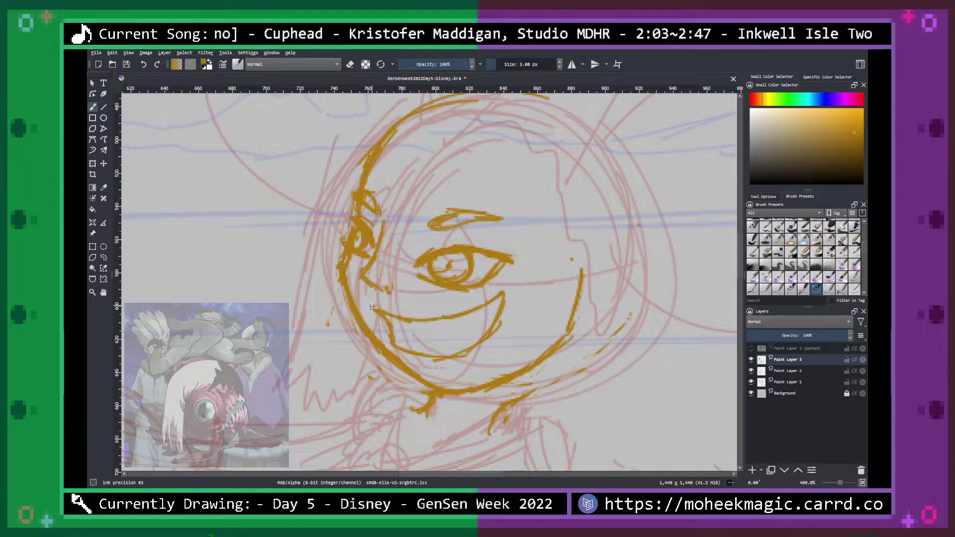
key(e)
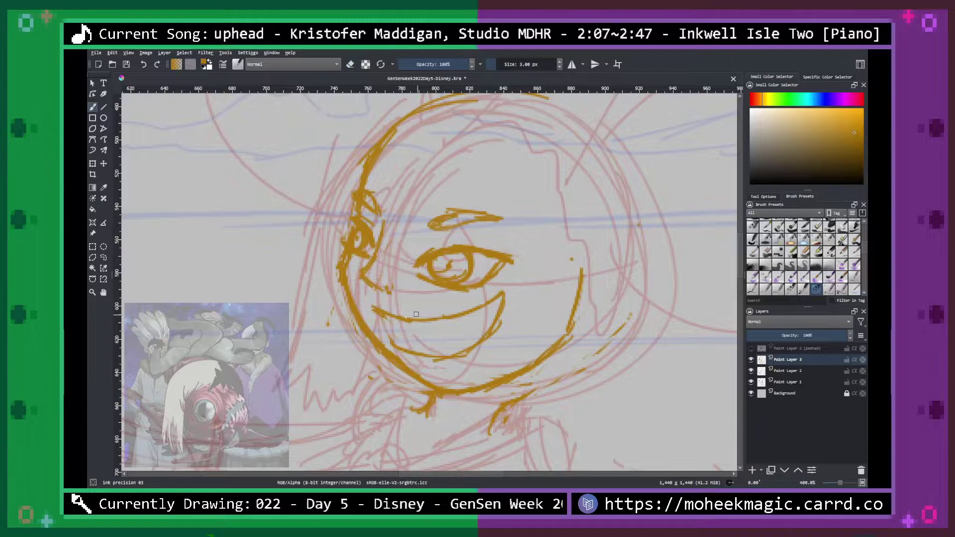
mouse_move(393, 318)
mouse_down()
mouse_move(395, 348)
mouse_move(402, 318)
mouse_move(403, 345)
mouse_up()
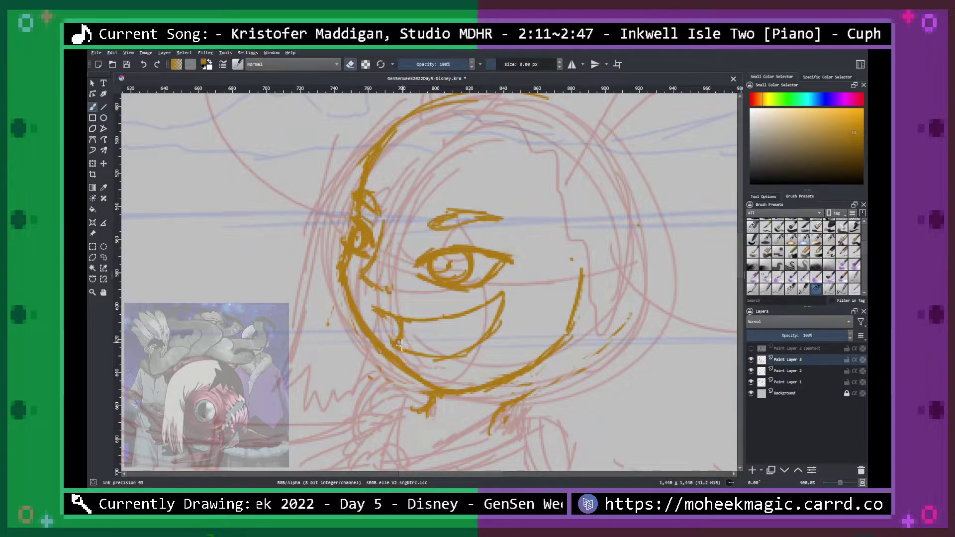
key(e)
mouse_move(384, 338)
mouse_down()
mouse_move(409, 348)
mouse_move(397, 343)
mouse_up()
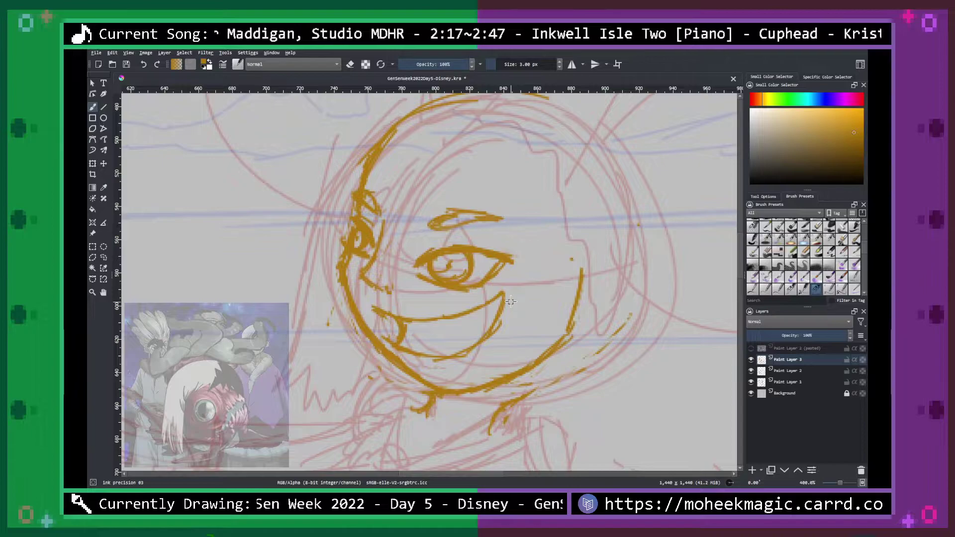
Erase the grin's lower and right edges with the soft eraser and return to the ink brush.
key(ctrl+minus)
key(ctrl+minus)
key(ctrl+minus)
key(ctrl+minus)
key(ctrl+minus)
key(ctrl+plus)
key(ctrl+plus)
key(ctrl+plus)
key(ctrl+plus)
key(ctrl+plus)
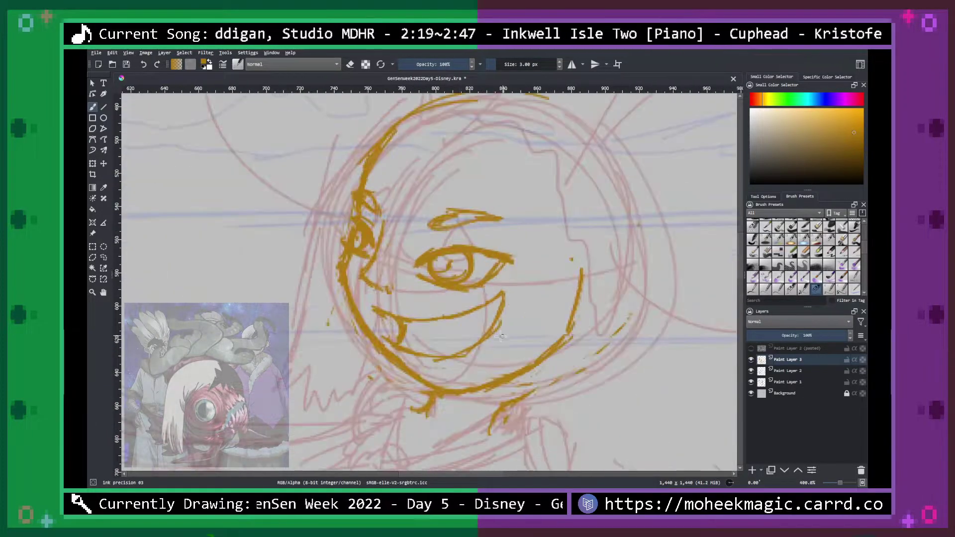
right_click(489, 353)
click(489, 409)
drag(475, 363, 438, 355)
drag(498, 340, 483, 345)
right_click(486, 341)
click(452, 315)
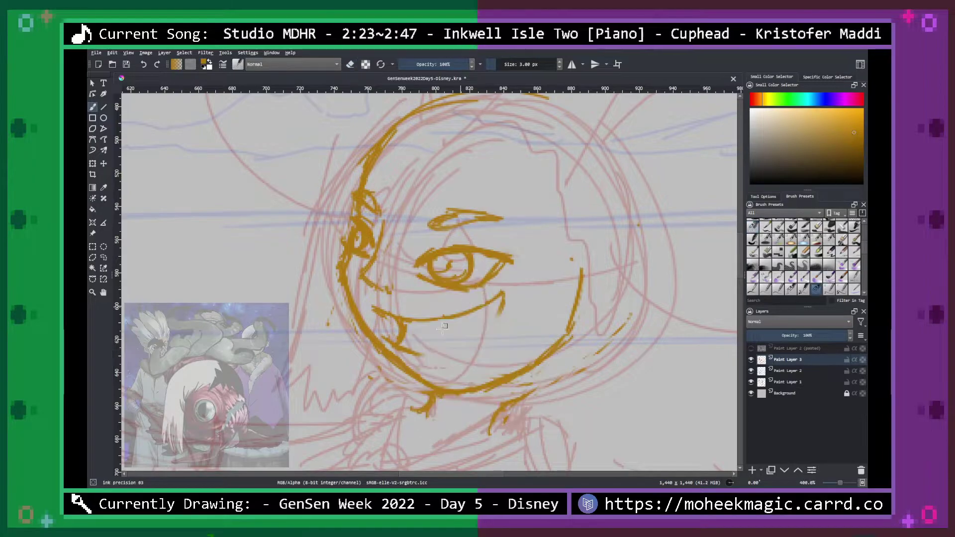
Redraw the mouth's lower edge as a deeper curve up to the right corner and add a rounded tongue inside.
mouse_move(413, 358)
mouse_down()
mouse_move(448, 371)
mouse_move(490, 348)
mouse_move(500, 301)
mouse_move(485, 345)
mouse_up()
drag(447, 391, 464, 375)
mouse_move(403, 350)
mouse_down()
mouse_move(448, 373)
mouse_move(487, 332)
mouse_up()
mouse_move(385, 314)
mouse_down()
mouse_move(455, 313)
mouse_move(485, 309)
mouse_up()
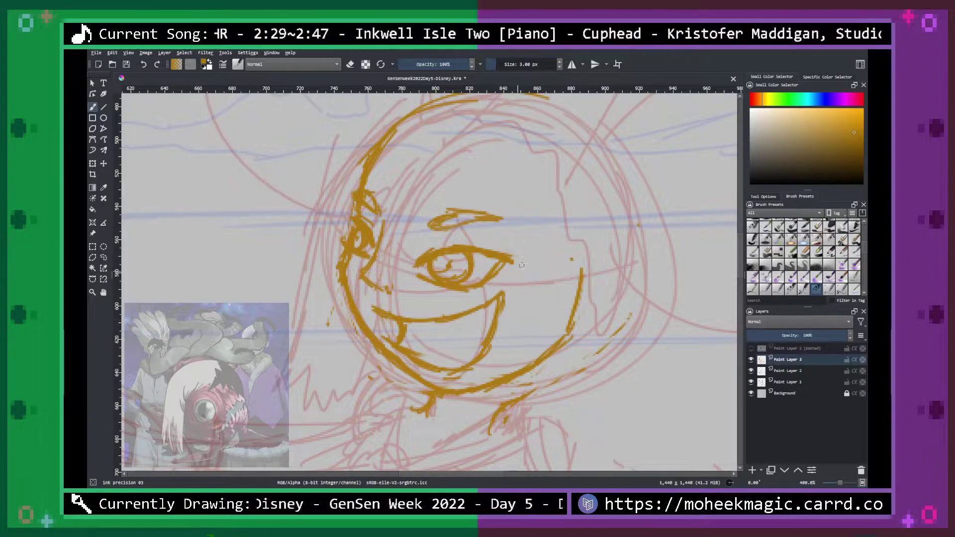
mouse_move(417, 357)
mouse_down()
mouse_move(453, 334)
mouse_move(428, 346)
mouse_move(492, 324)
mouse_up()
Draw the lower edge of the upper teeth across the mouth with a small fang near the right corner.
key(ctrl+minus)
key(ctrl+minus)
key(ctrl+minus)
key(ctrl+minus)
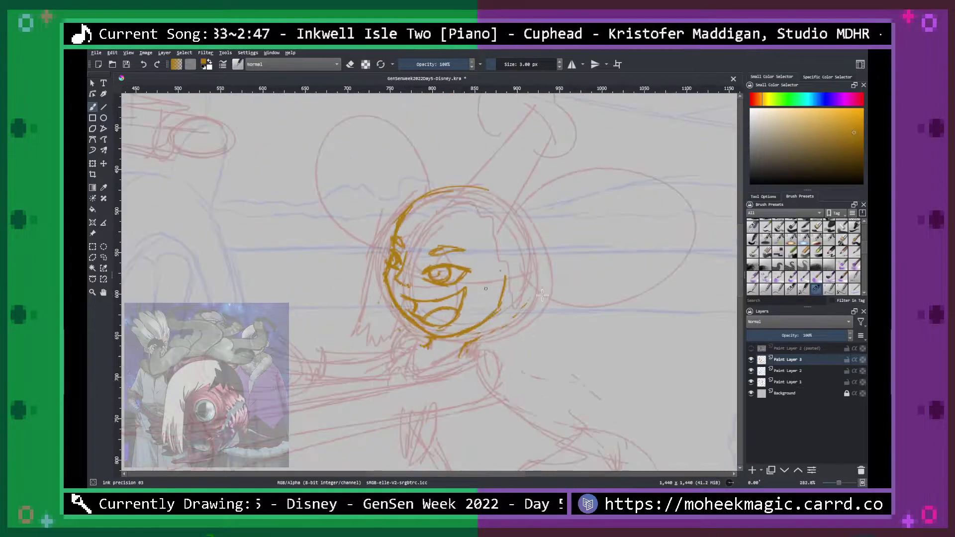
scroll(542, 295, up, 5)
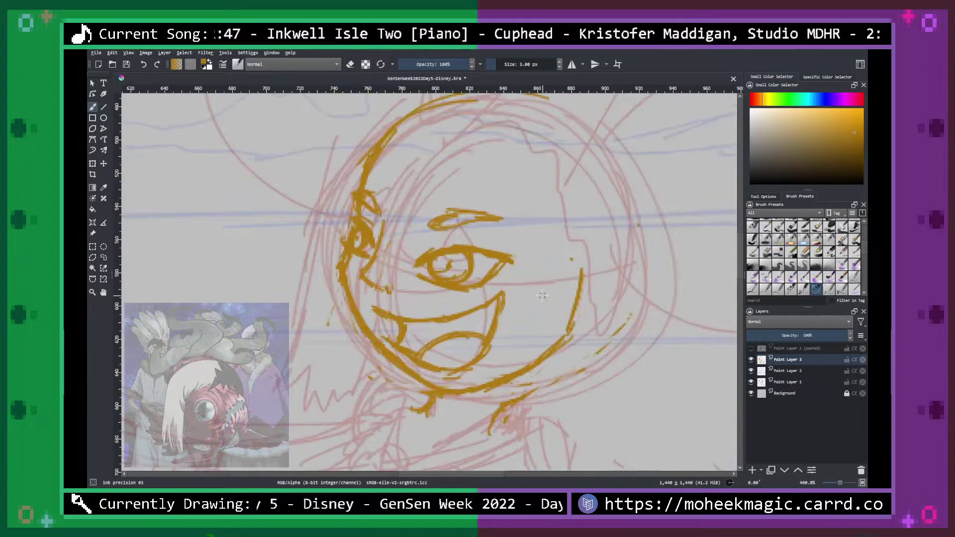
scroll(542, 296, up, 1)
mouse_move(394, 348)
mouse_down()
mouse_move(478, 345)
mouse_move(457, 345)
mouse_move(489, 336)
mouse_move(498, 345)
mouse_move(521, 330)
mouse_up()
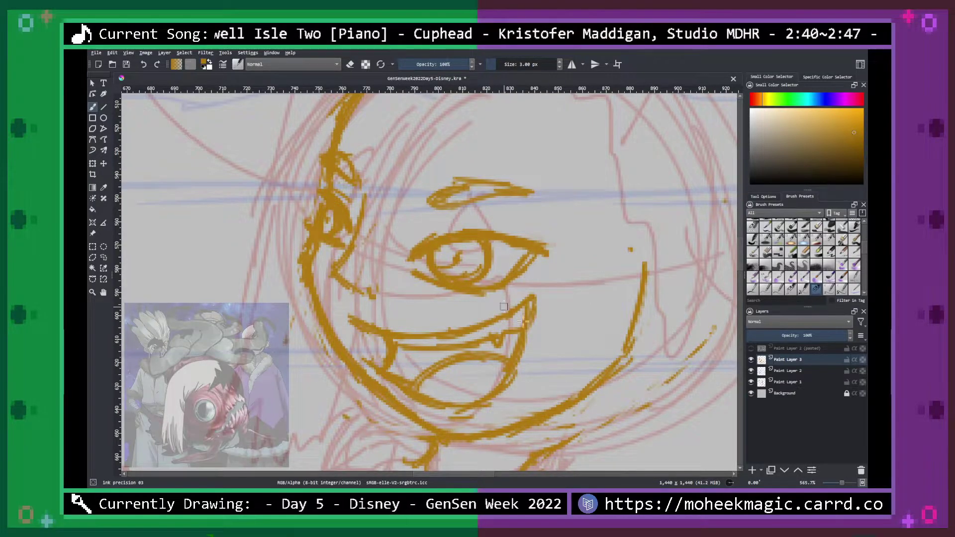
right_click(498, 348)
click(565, 269)
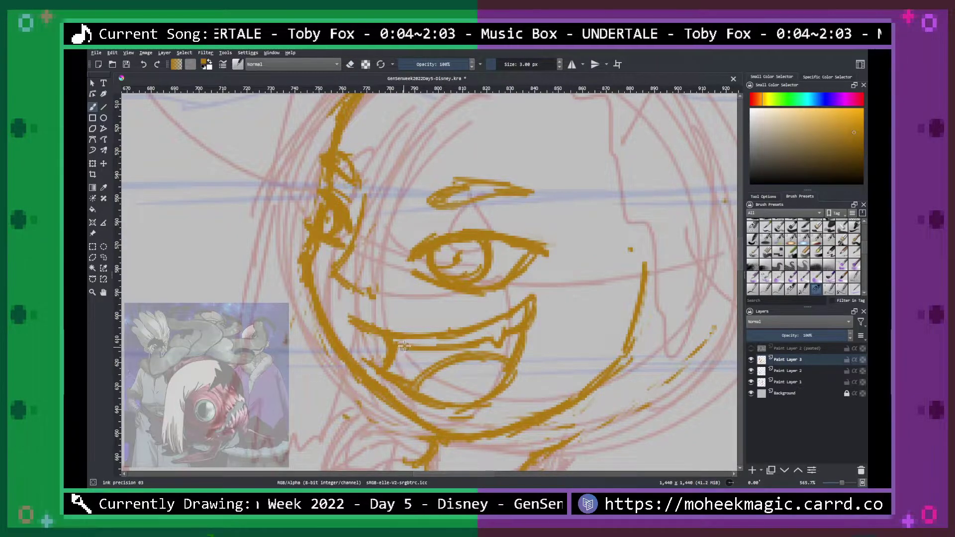
Refine the pointed tooth at the mouth's left end, then add a small lower tooth and a short tongue mark.
key(e)
drag(407, 349, 399, 342)
key(e)
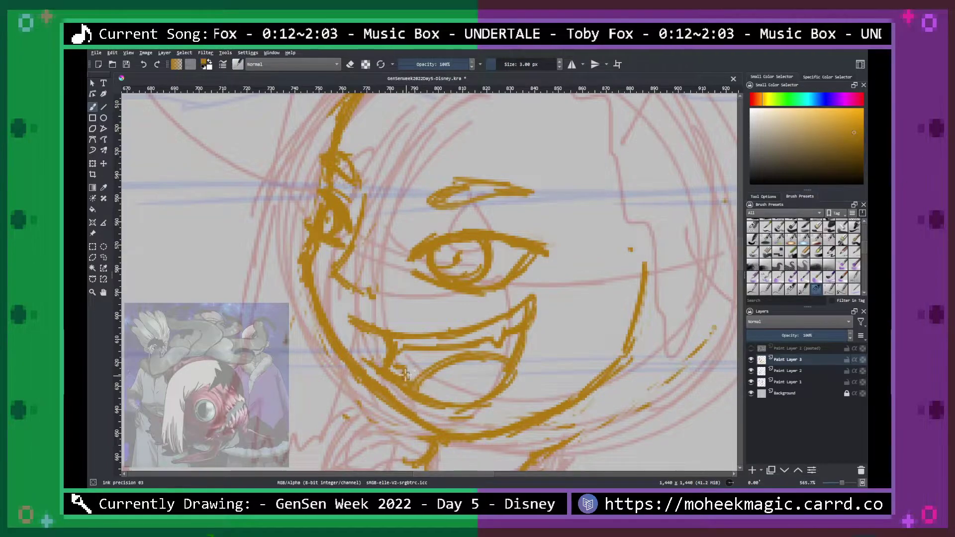
mouse_move(416, 365)
mouse_down()
mouse_move(454, 371)
mouse_move(409, 385)
mouse_move(475, 385)
mouse_up()
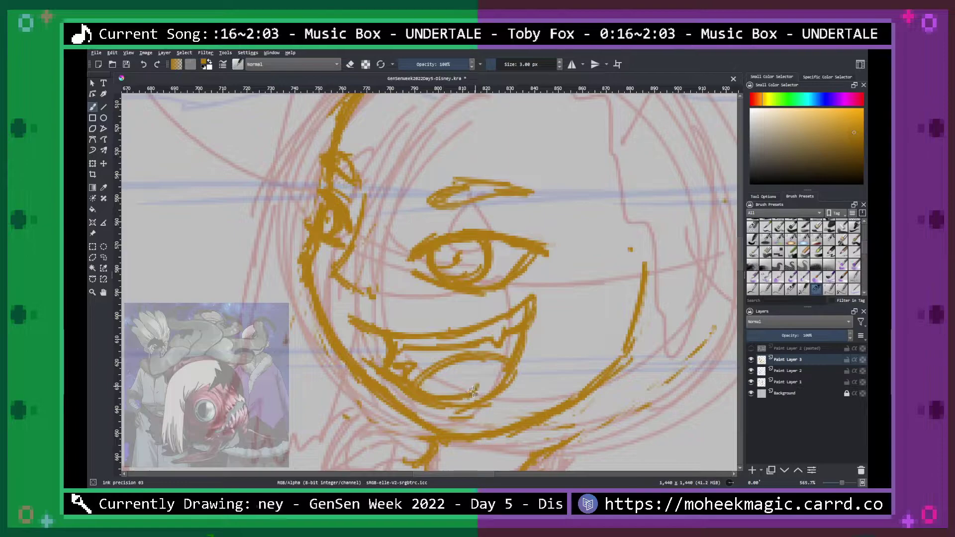
key(minus)
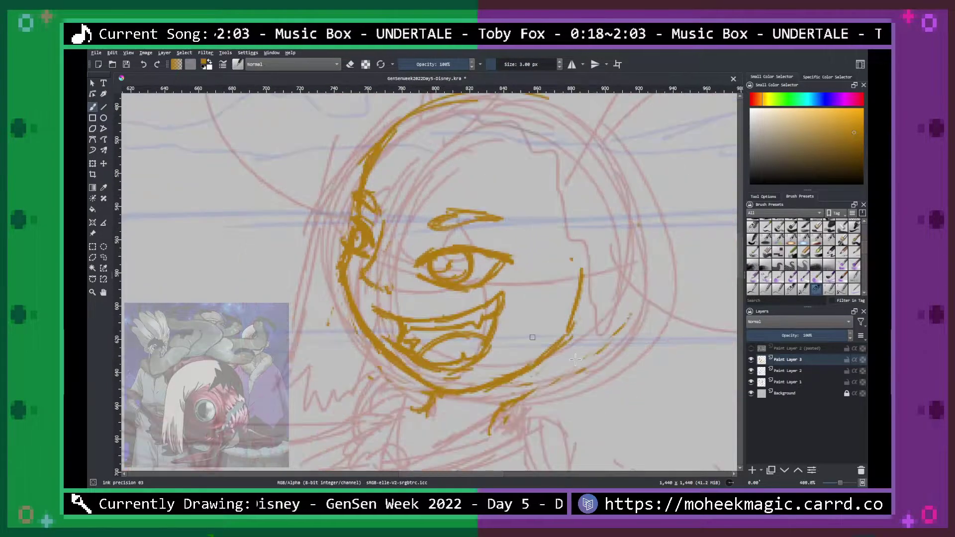
key(plus)
key(plus)
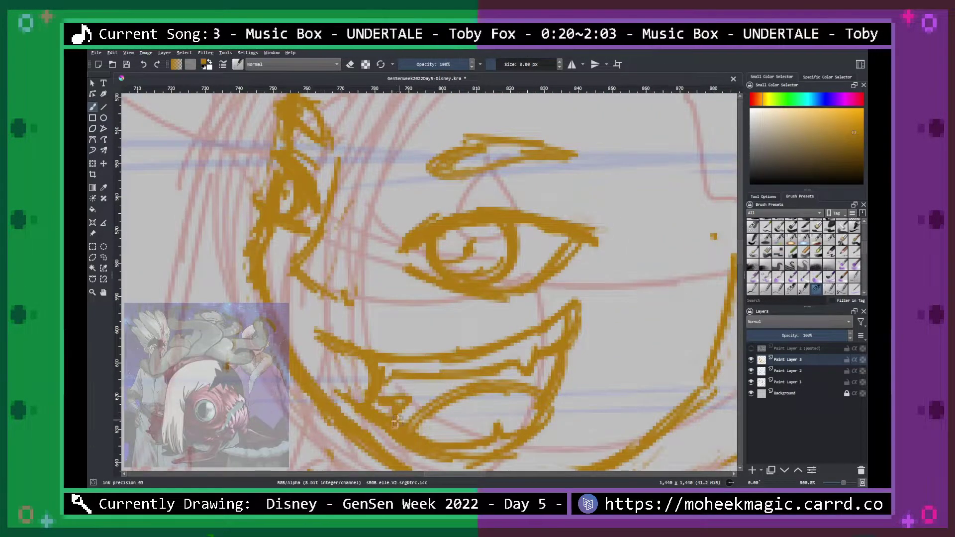
Hatch the dark interior of the open mouth between the upper teeth and the tongue out to the right corner.
mouse_move(460, 388)
mouse_down()
mouse_move(411, 420)
mouse_move(438, 403)
mouse_move(493, 394)
mouse_up()
key(e)
key(minus)
key(minus)
key(minus)
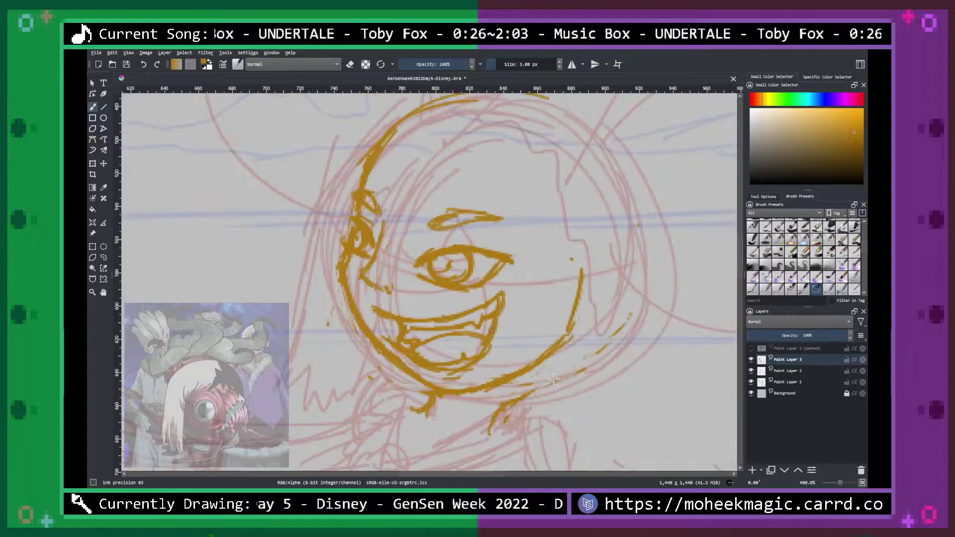
key(plus)
key(plus)
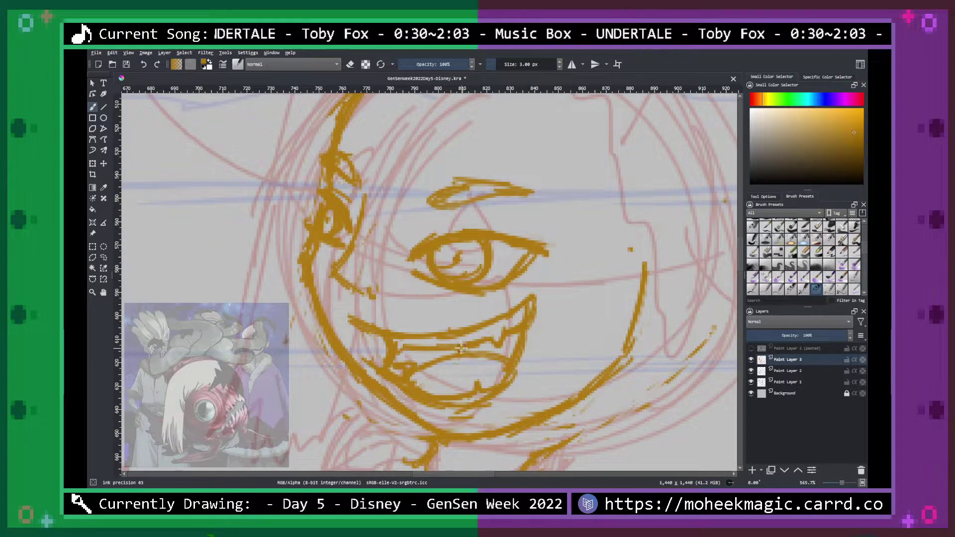
mouse_move(468, 353)
mouse_down()
mouse_move(512, 333)
mouse_move(508, 361)
mouse_move(517, 344)
mouse_up()
drag(397, 357, 477, 344)
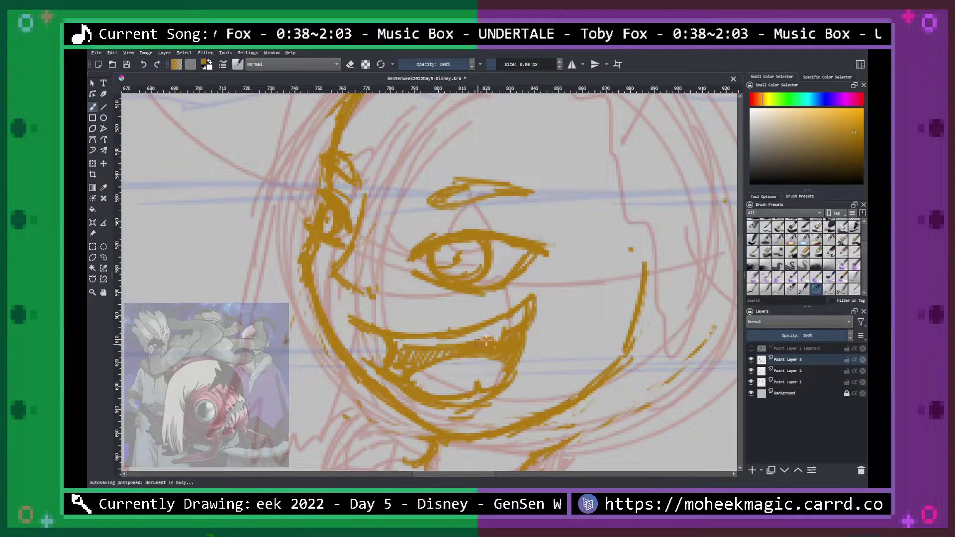
Try sketching the hair's outer contour from the crown down the left side of the head.
key(space)
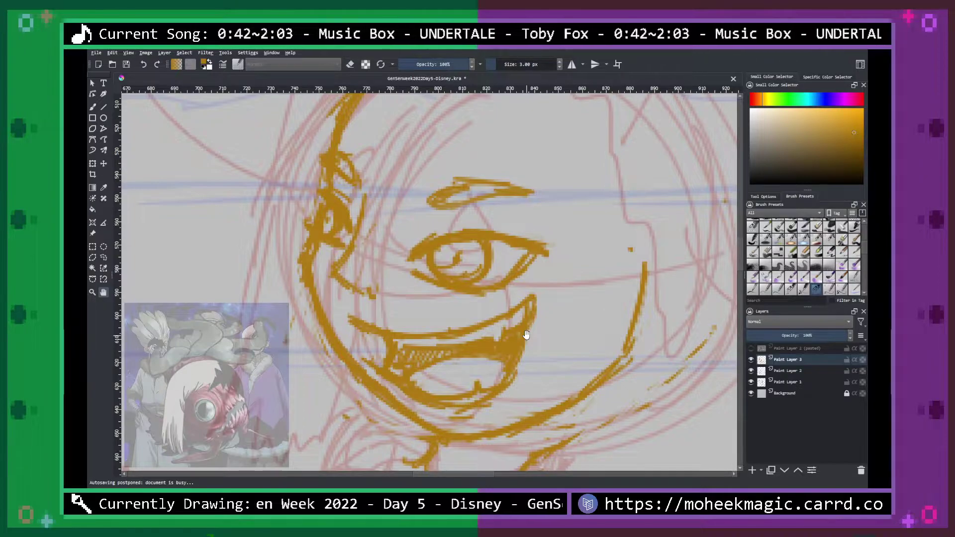
scroll(526, 335, down, 8)
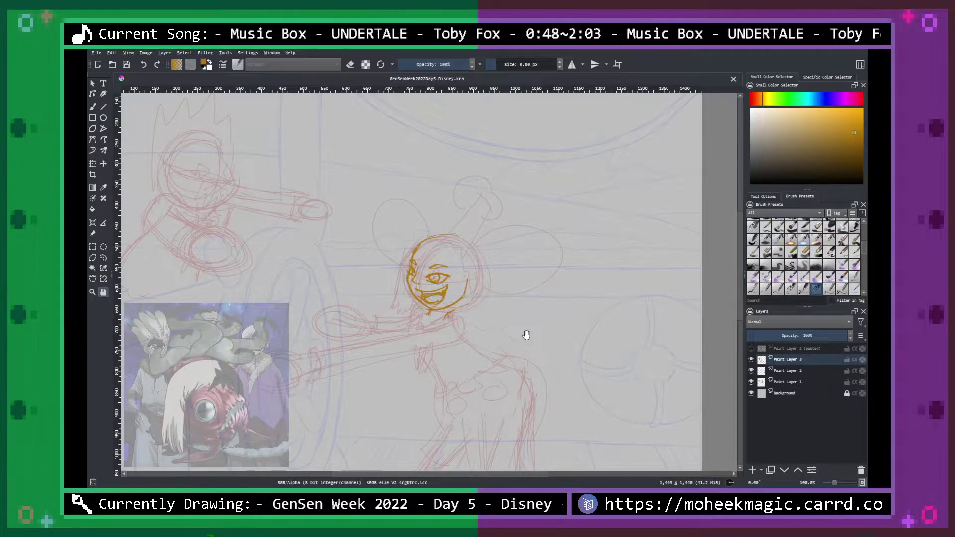
scroll(527, 334, down, 3)
scroll(526, 335, up, 6)
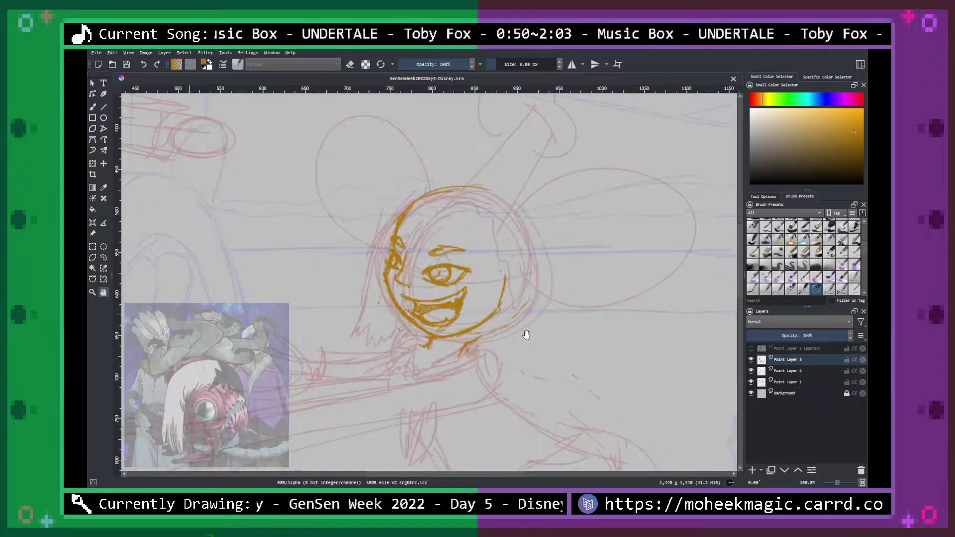
scroll(526, 334, up, 2)
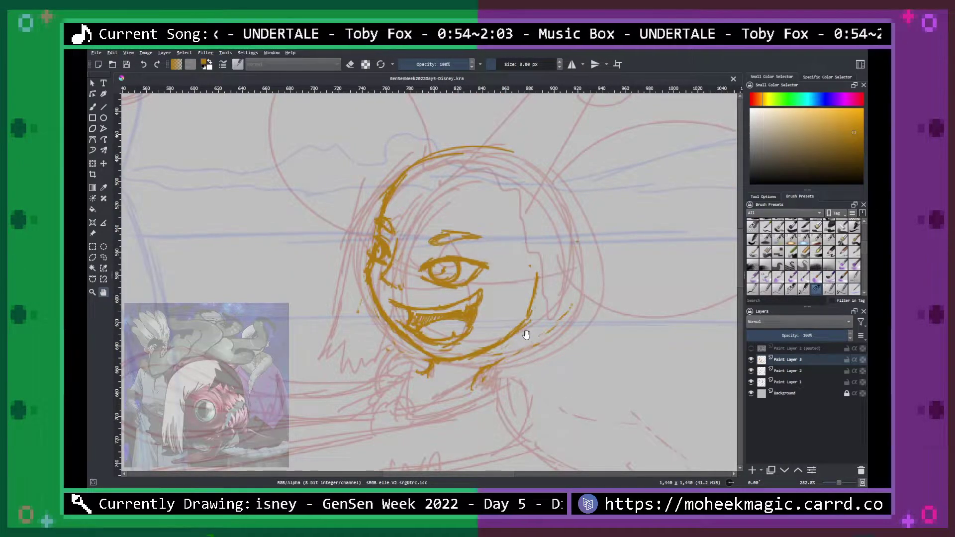
key(b)
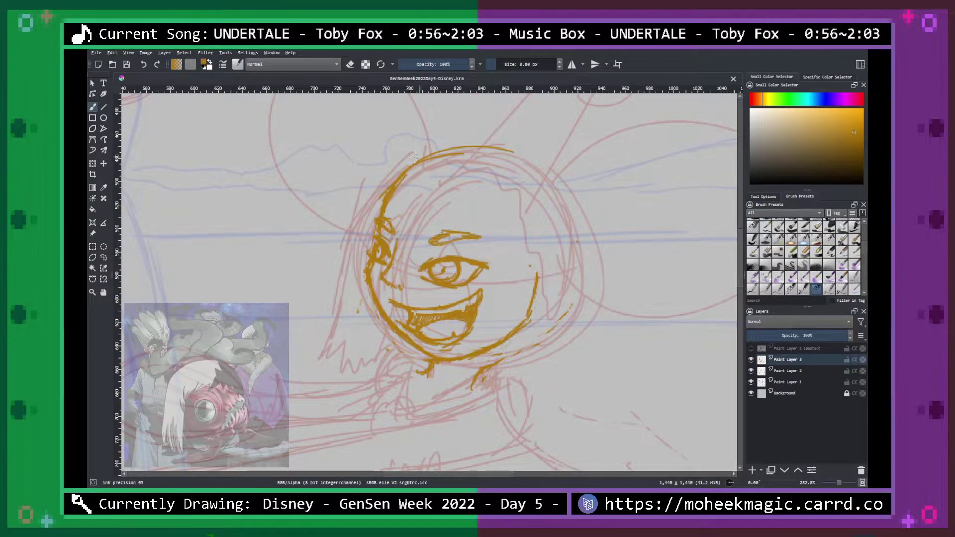
mouse_move(412, 161)
mouse_down()
mouse_move(438, 150)
mouse_move(398, 166)
mouse_move(419, 158)
mouse_move(351, 218)
mouse_up()
mouse_move(395, 180)
mouse_down()
mouse_move(355, 214)
mouse_move(371, 199)
mouse_move(340, 246)
mouse_up()
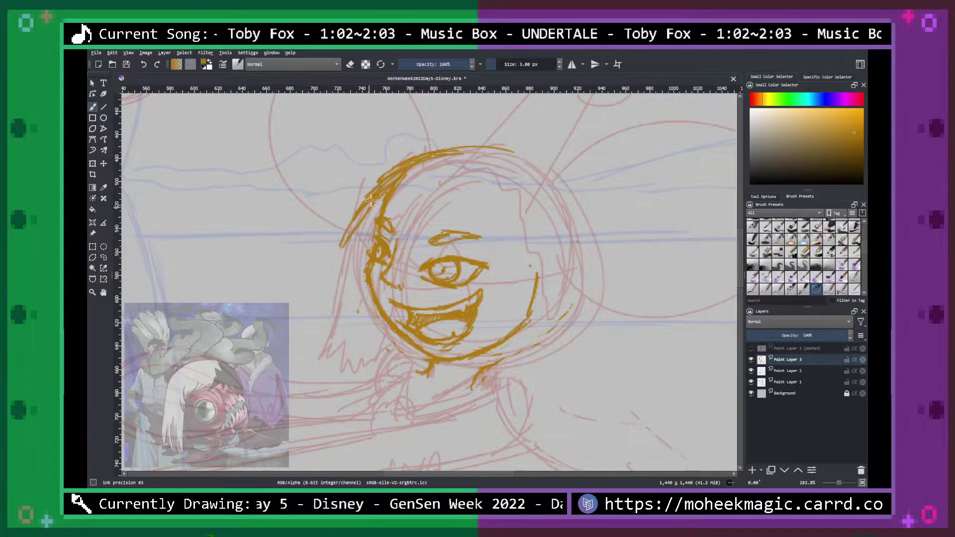
mouse_move(372, 201)
mouse_down()
mouse_move(407, 164)
mouse_move(372, 206)
mouse_move(373, 187)
mouse_move(339, 248)
mouse_move(400, 162)
mouse_move(340, 247)
mouse_move(364, 217)
mouse_up()
Erase the rough hair strokes beside the left side of the head and return to the ink brush.
key(e)
key(e)
mouse_move(428, 151)
mouse_down()
mouse_move(377, 173)
mouse_move(393, 175)
mouse_move(352, 200)
mouse_move(335, 225)
mouse_up()
drag(369, 198, 339, 231)
right_click(388, 201)
click(389, 256)
mouse_move(399, 180)
mouse_down()
mouse_move(348, 214)
mouse_move(378, 169)
mouse_move(415, 144)
mouse_up()
right_click(434, 184)
click(405, 133)
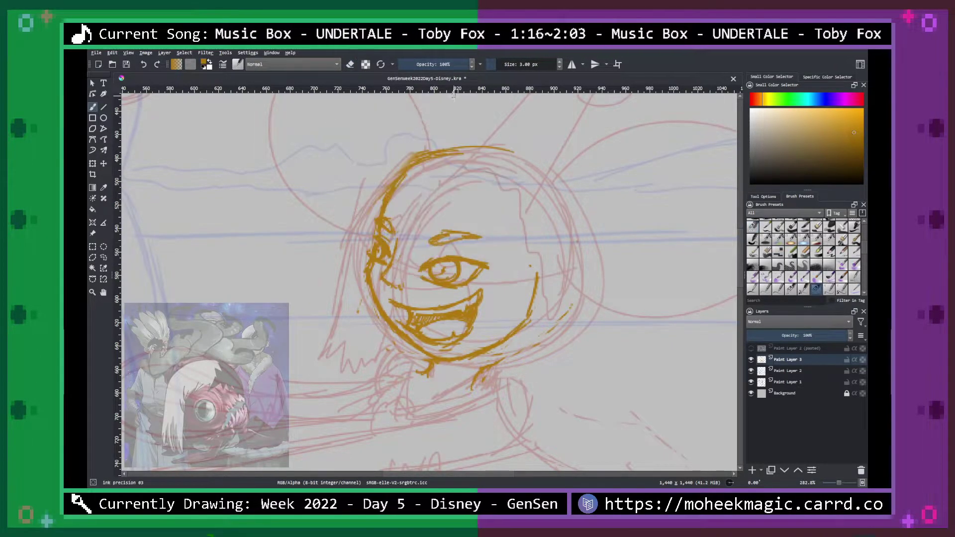
Draw the left side of the hair from the crown past the cheek, erasing its lower stretch and redrawing it with jagged ends below the chin.
mouse_move(427, 152)
mouse_down()
mouse_move(372, 174)
mouse_move(356, 195)
mouse_move(363, 185)
mouse_move(344, 221)
mouse_move(329, 324)
mouse_up()
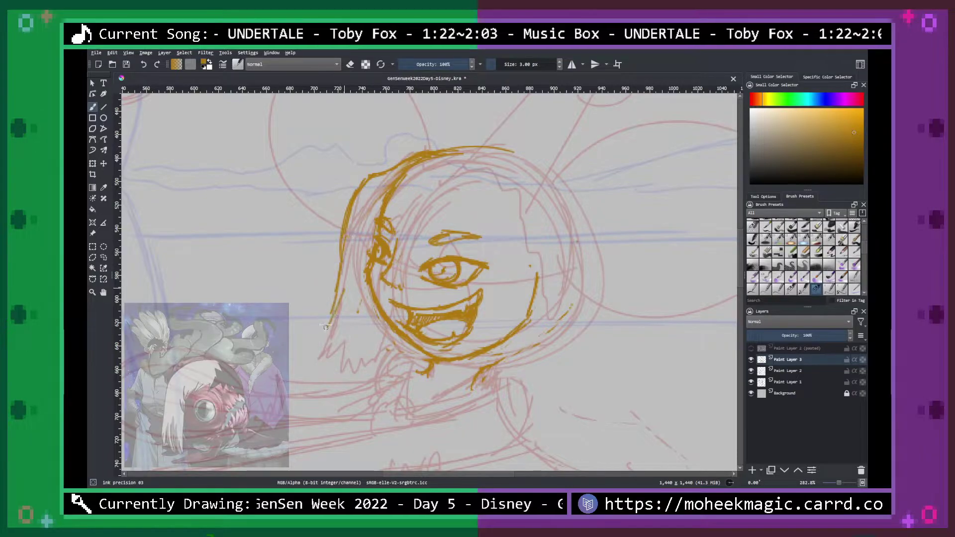
right_click(365, 278)
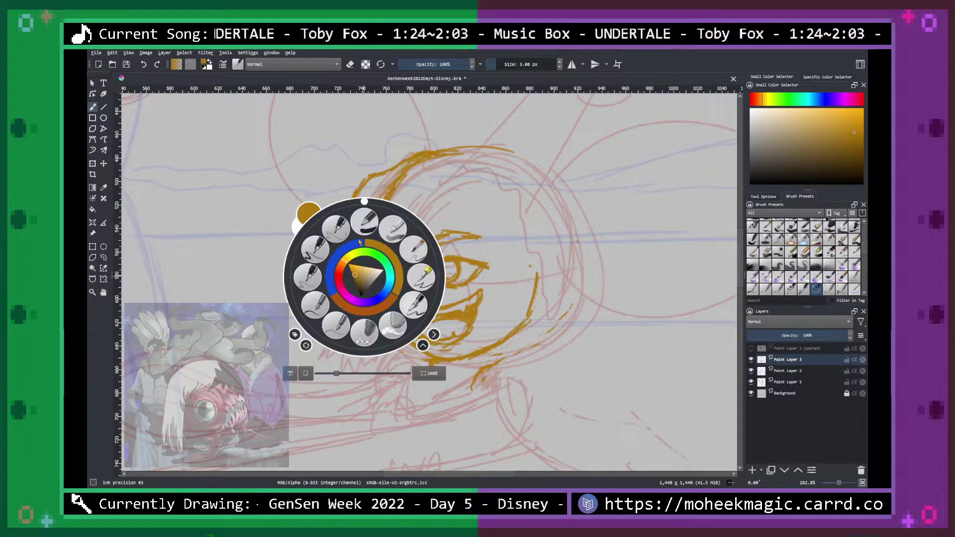
click(366, 331)
right_click(348, 300)
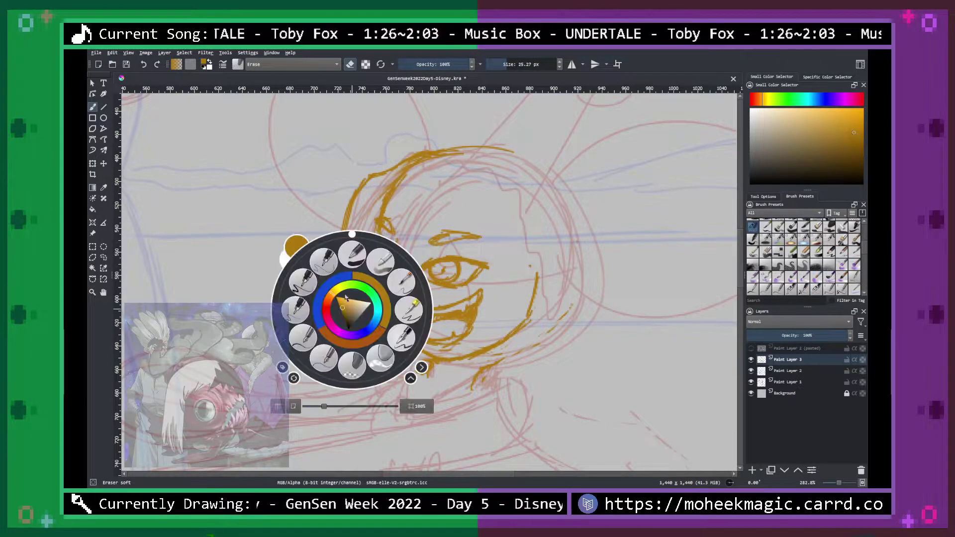
click(324, 260)
drag(354, 213, 313, 366)
mouse_move(320, 329)
mouse_down()
mouse_move(315, 349)
mouse_move(328, 366)
mouse_move(338, 343)
mouse_move(329, 396)
mouse_move(352, 353)
mouse_move(349, 398)
mouse_move(368, 355)
mouse_move(376, 380)
mouse_move(387, 351)
mouse_up()
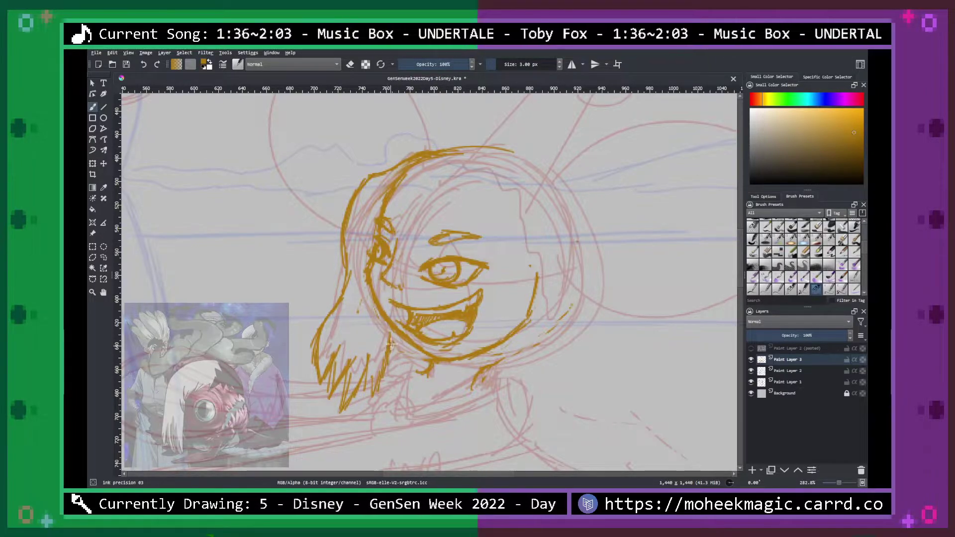
Redraw the hair's outer left contour as a thicker, smoother line from the temple to the jagged ends.
right_click(403, 356)
click(411, 269)
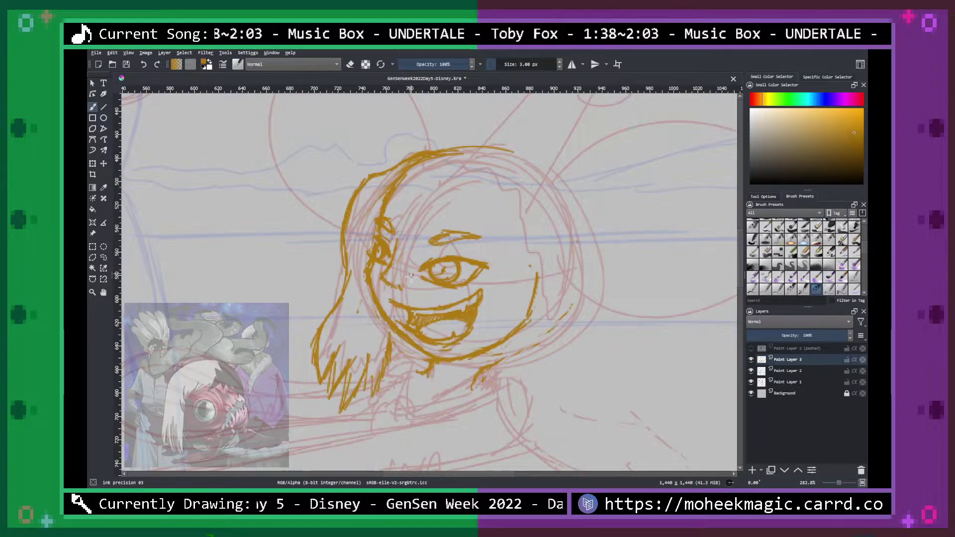
right_click(380, 202)
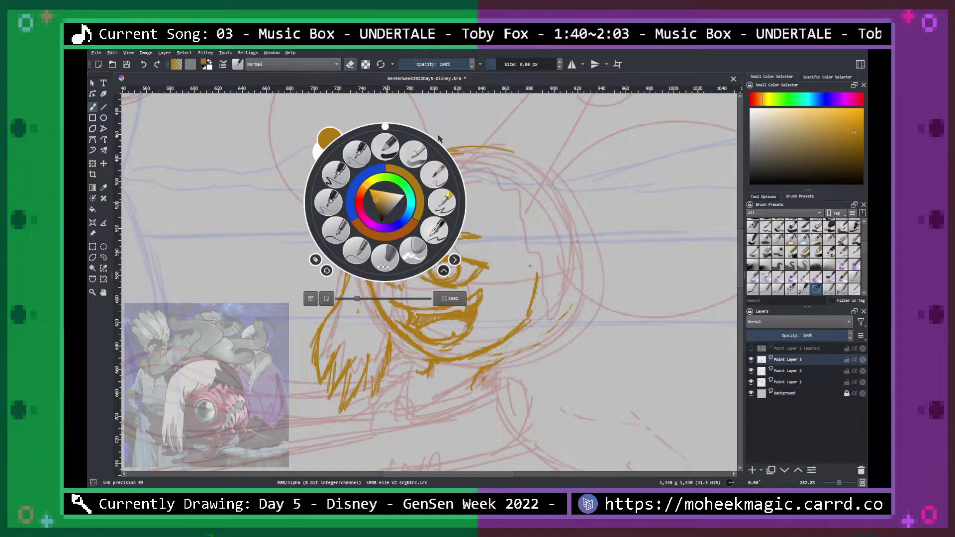
click(513, 121)
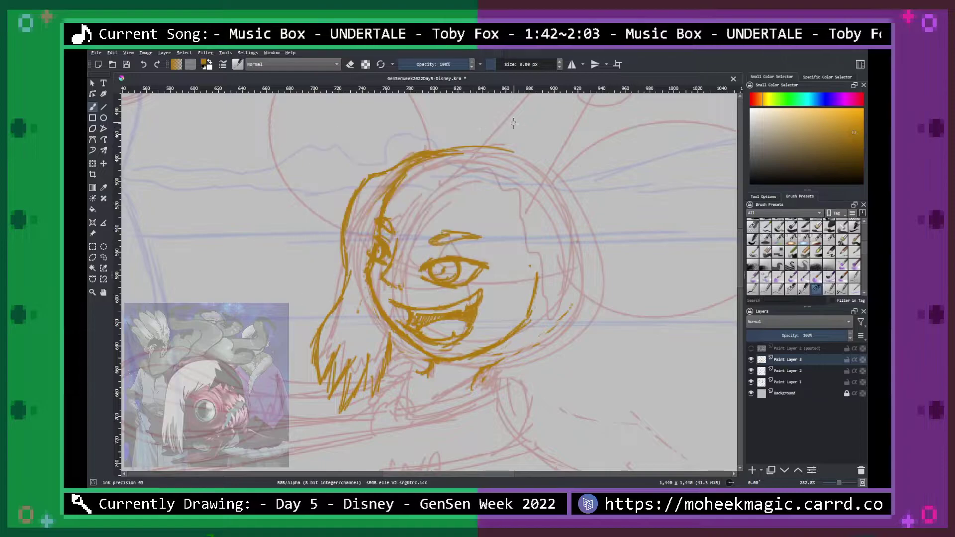
mouse_move(335, 221)
mouse_down()
mouse_move(386, 158)
mouse_move(370, 178)
mouse_move(403, 156)
mouse_move(357, 189)
mouse_move(349, 275)
mouse_move(322, 369)
mouse_up()
drag(344, 252, 337, 298)
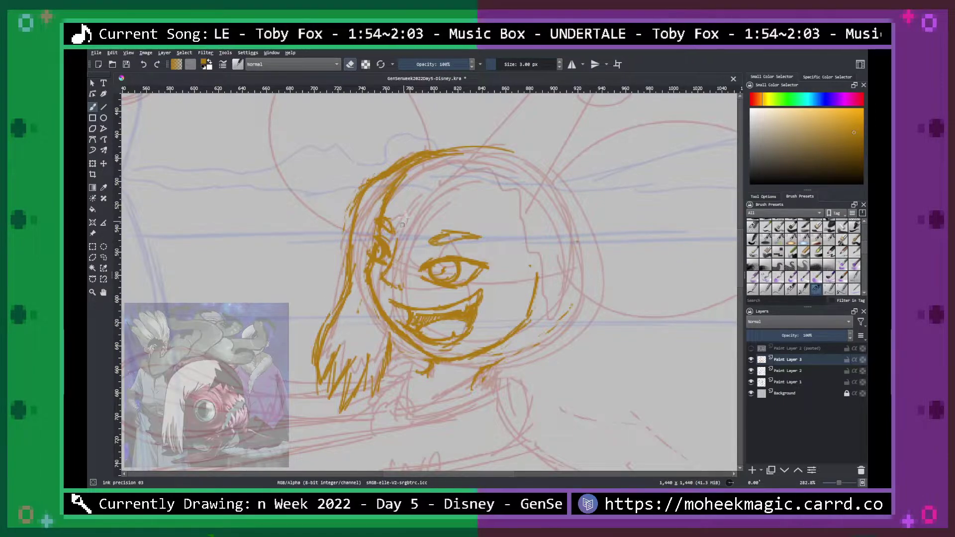
Break up the left hair contour and jagged ends into short dashes by erasing gaps along them.
mouse_move(427, 152)
mouse_down()
mouse_move(398, 186)
mouse_move(429, 155)
mouse_move(395, 166)
mouse_move(349, 204)
mouse_move(374, 176)
mouse_move(353, 228)
mouse_up()
mouse_move(332, 303)
mouse_down()
mouse_move(352, 289)
mouse_move(321, 383)
mouse_move(368, 333)
mouse_up()
drag(348, 405, 391, 339)
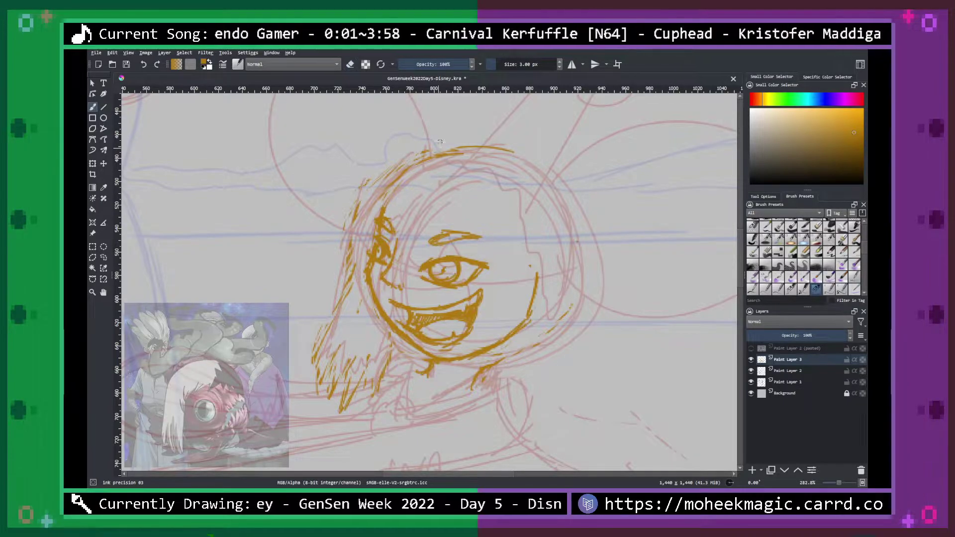
Build up the left side of the hair with dense short slanted strokes from the crown to the tips.
mouse_move(468, 145)
mouse_down()
mouse_move(419, 149)
mouse_move(445, 150)
mouse_move(357, 184)
mouse_move(372, 184)
mouse_move(358, 196)
mouse_move(335, 297)
mouse_move(351, 270)
mouse_move(349, 285)
mouse_move(311, 374)
mouse_move(336, 347)
mouse_move(323, 401)
mouse_move(344, 348)
mouse_move(338, 402)
mouse_move(353, 357)
mouse_move(361, 396)
mouse_move(392, 349)
mouse_up()
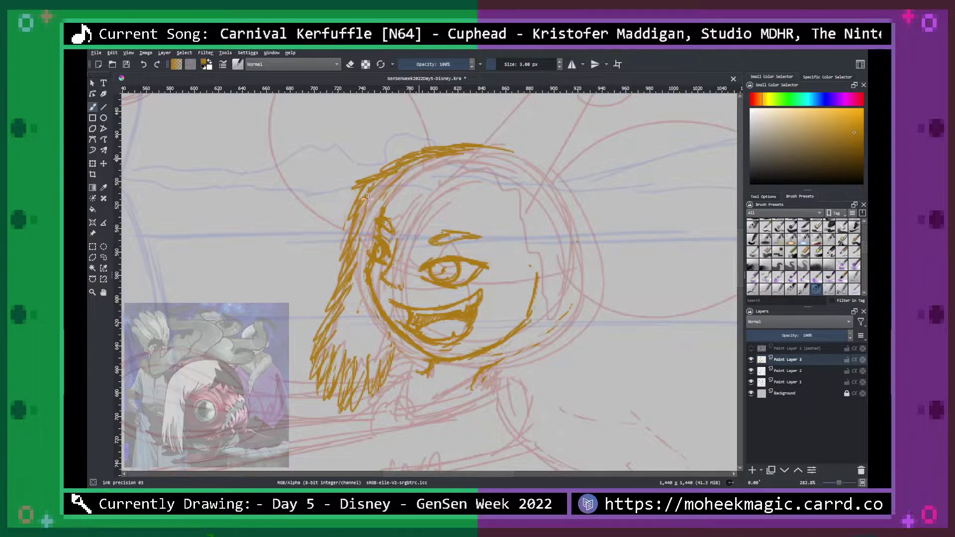
drag(368, 184, 373, 193)
drag(356, 251, 311, 344)
drag(440, 155, 377, 208)
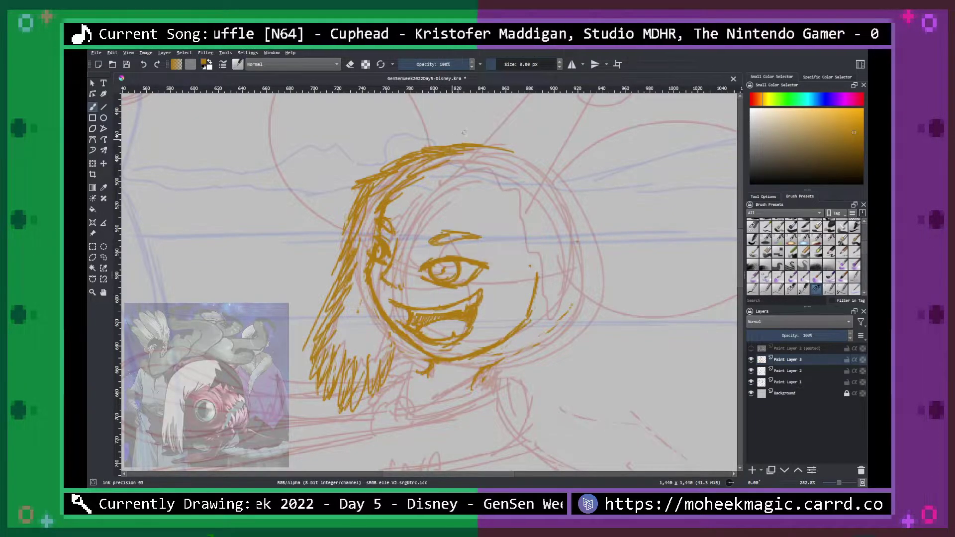
Draw the fringe in short strokes across the forehead, down the right side of the face and along the jaw.
mouse_move(430, 163)
mouse_down()
mouse_move(427, 169)
mouse_move(446, 163)
mouse_move(424, 187)
mouse_move(455, 171)
mouse_move(421, 176)
mouse_move(447, 171)
mouse_move(421, 215)
mouse_move(451, 173)
mouse_move(440, 203)
mouse_move(456, 168)
mouse_move(453, 186)
mouse_move(446, 170)
mouse_move(452, 183)
mouse_move(465, 180)
mouse_move(454, 189)
mouse_move(466, 168)
mouse_move(472, 192)
mouse_move(490, 177)
mouse_up()
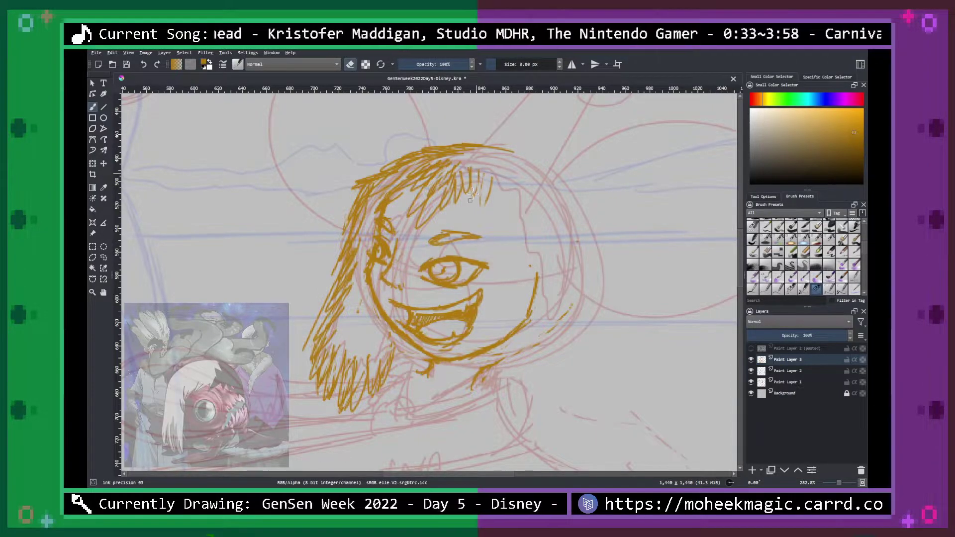
mouse_move(481, 178)
mouse_down()
mouse_move(509, 192)
mouse_move(505, 212)
mouse_move(521, 198)
mouse_move(513, 195)
mouse_move(531, 206)
mouse_move(530, 240)
mouse_move(556, 255)
mouse_up()
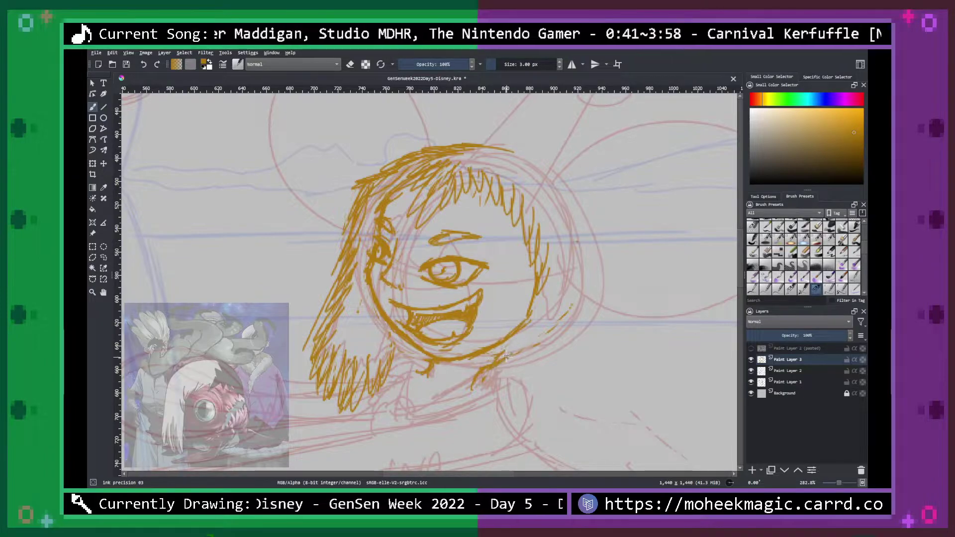
mouse_move(515, 352)
mouse_down()
mouse_move(535, 329)
mouse_move(476, 378)
mouse_move(544, 326)
mouse_move(548, 278)
mouse_move(533, 290)
mouse_move(526, 306)
mouse_move(548, 281)
mouse_move(516, 330)
mouse_move(531, 311)
mouse_move(542, 312)
mouse_move(530, 331)
mouse_move(557, 317)
mouse_move(501, 353)
mouse_move(558, 315)
mouse_move(543, 333)
mouse_move(577, 287)
mouse_up()
Try extending the hair's outer contour from the crown over the right side of the head, then undo it.
key(e)
key(e)
key(e)
key(e)
mouse_move(485, 147)
mouse_down()
mouse_move(518, 152)
mouse_move(559, 185)
mouse_move(553, 175)
mouse_up()
key(ctrl+z)
key(ctrl+z)
key(ctrl+z)
key(ctrl+z)
Mirror the canvas, complete the hair's outer contour with short strokes from crown to jaw, flip the view back and save the drawing.
key(m)
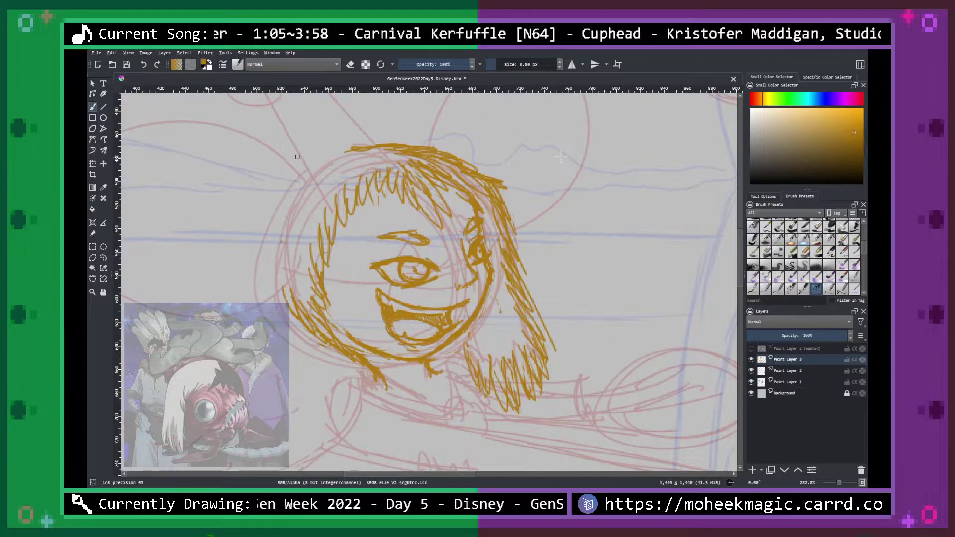
mouse_move(363, 145)
mouse_down()
mouse_move(329, 152)
mouse_move(299, 183)
mouse_move(273, 263)
mouse_move(285, 267)
mouse_up()
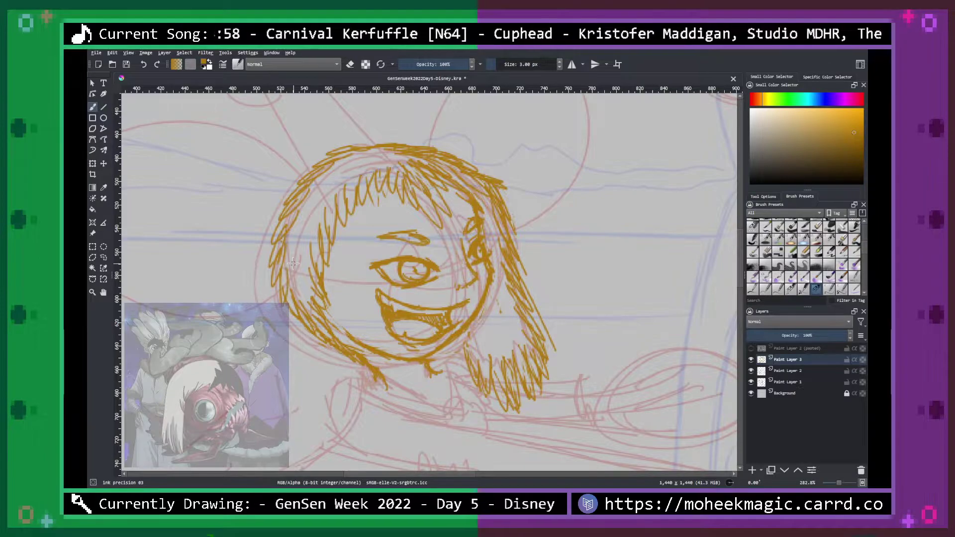
key(m)
key(m)
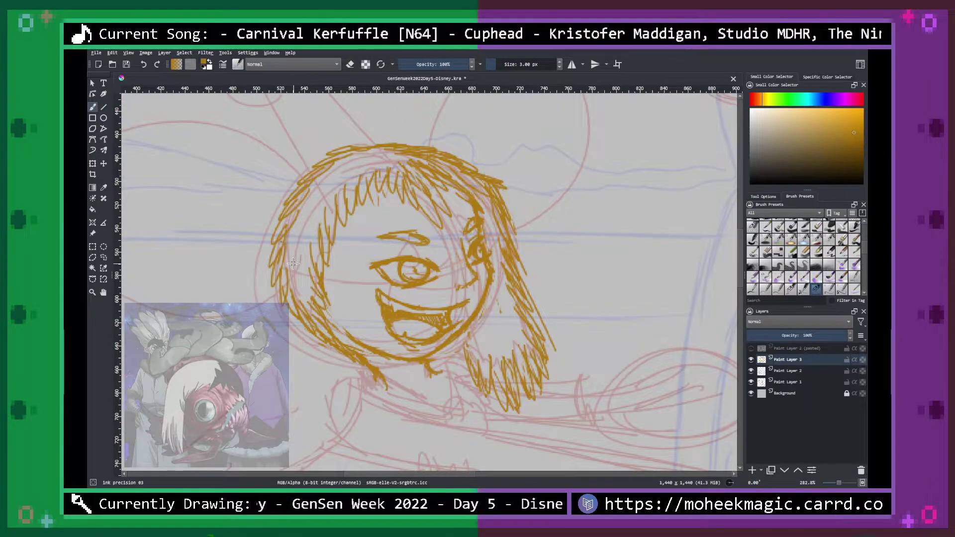
key(m)
key(ctrl+s)
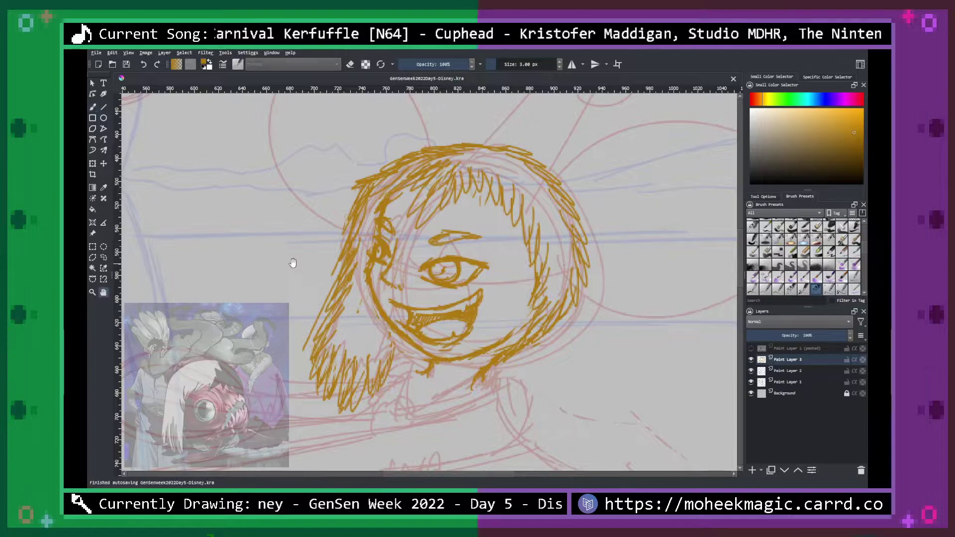
Examine the finished hair at several zoom levels against the rest of the composition.
key(space)
key(ctrl+minus)
key(ctrl+minus)
key(ctrl+minus)
key(ctrl+minus)
key(plus)
key(plus)
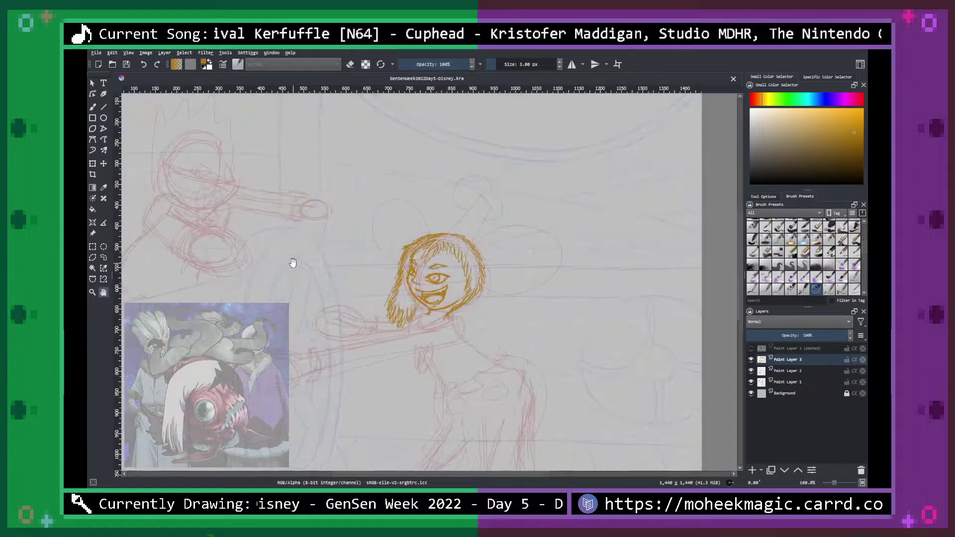
key(plus)
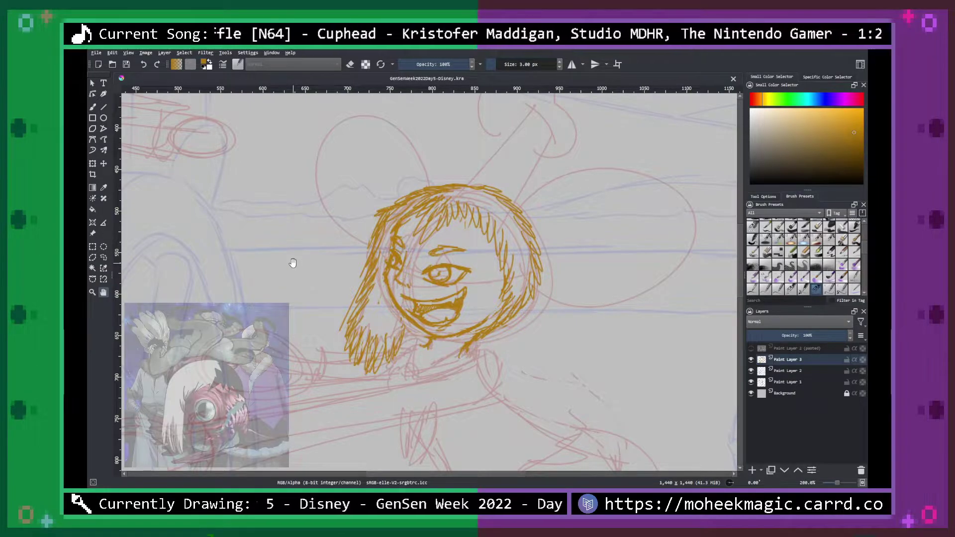
key(plus)
Draw a jagged-edged marking from under the eye out across the right cheek and down to the chin.
key(b)
drag(409, 267, 407, 279)
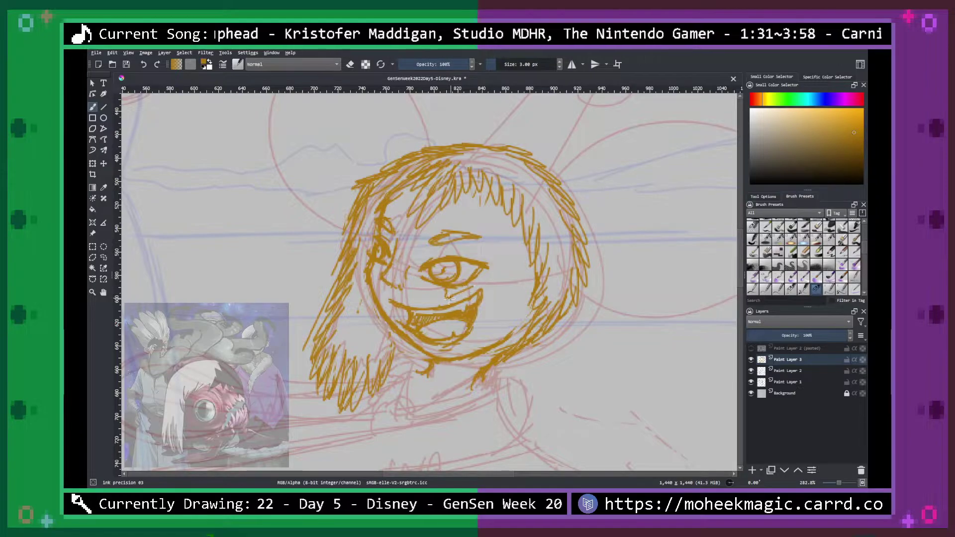
drag(476, 284, 507, 269)
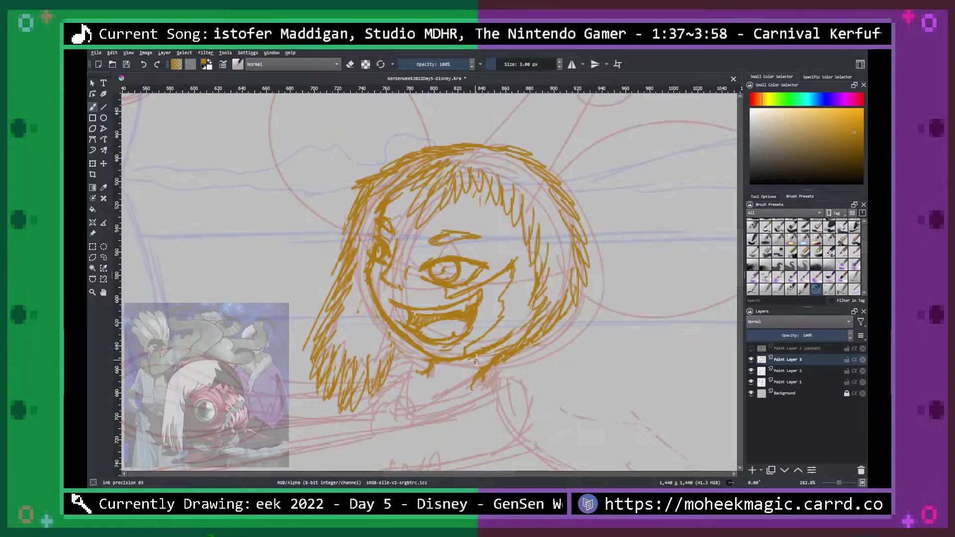
drag(500, 323, 510, 269)
Examine the face with its cheek marking close up and within the whole canvas.
key(space)
key(ctrl+minus)
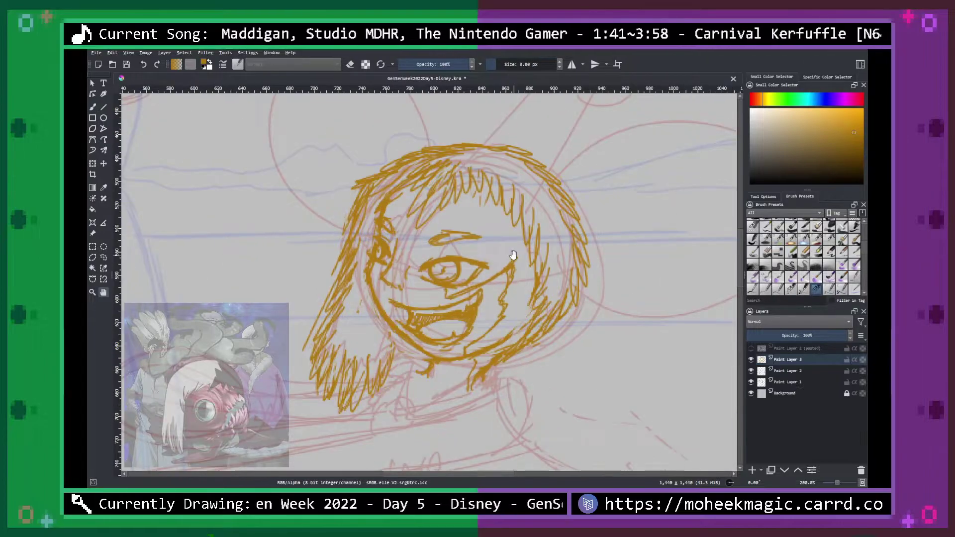
key(ctrl+plus)
key(ctrl+plus)
key(ctrl+plus)
key(ctrl+minus)
key(ctrl+minus)
key(ctrl+minus)
key(ctrl+minus)
scroll(513, 255, down, 2)
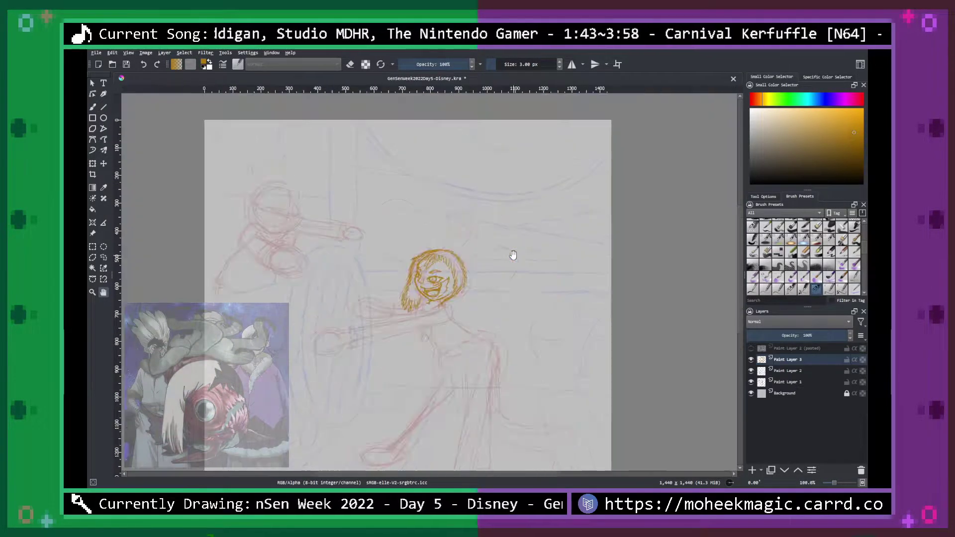
scroll(512, 256, up, 3)
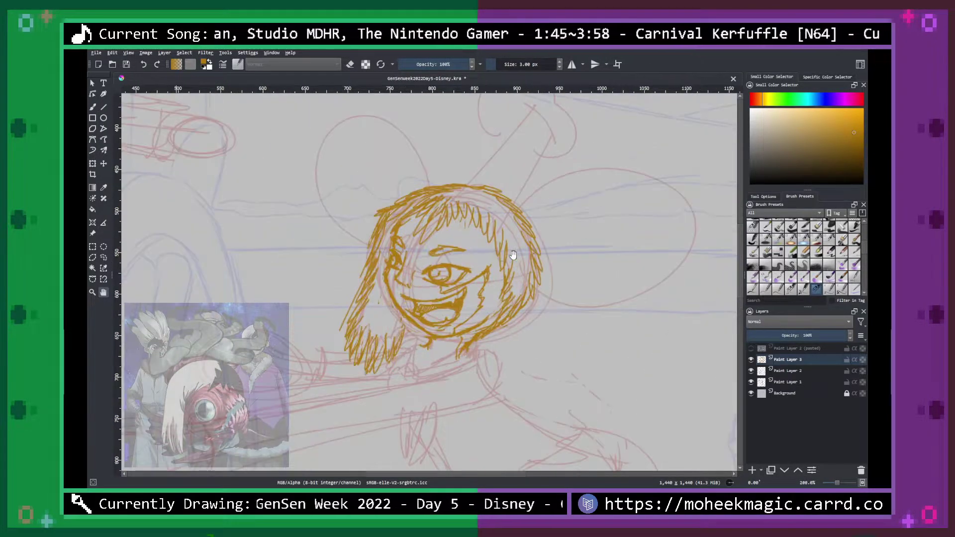
scroll(513, 255, down, 2)
scroll(513, 255, up, 2)
Compare the finished head with and without the red body sketch by hiding and reshowing Paint Layer 1, both zoomed out and close up.
click(787, 382)
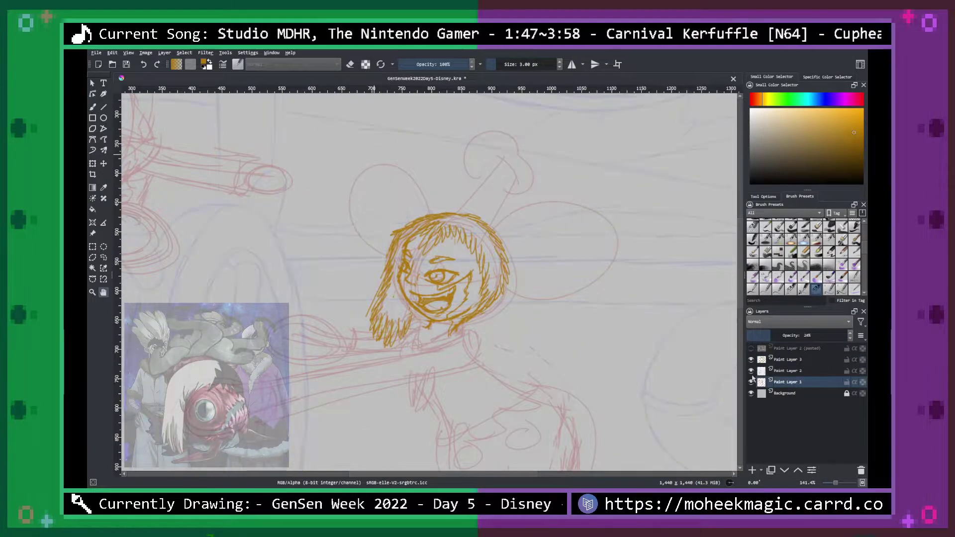
click(751, 382)
key(ctrl+minus)
key(ctrl+minus)
key(ctrl+minus)
key(ctrl+plus)
key(ctrl+plus)
key(ctrl+plus)
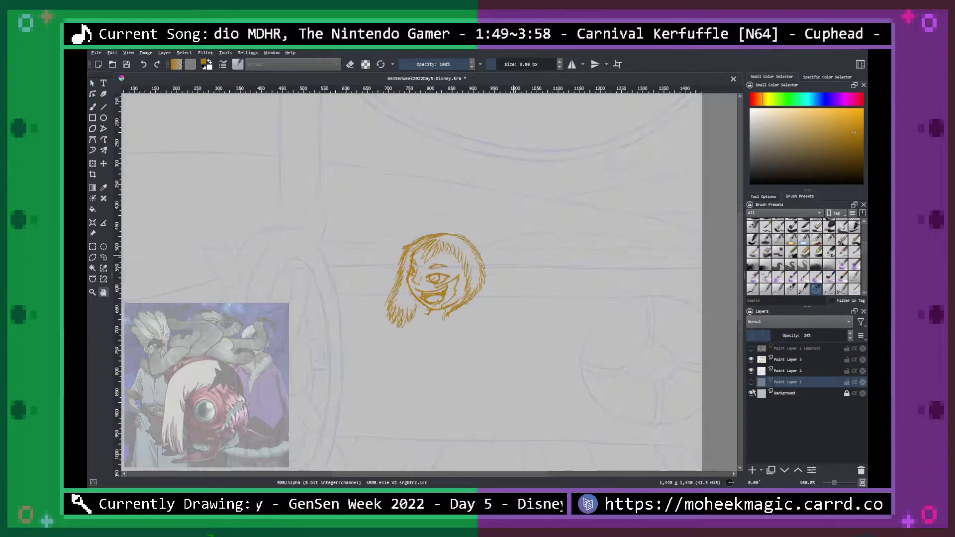
click(752, 393)
click(751, 393)
click(751, 382)
key(plus)
key(plus)
key(plus)
key(minus)
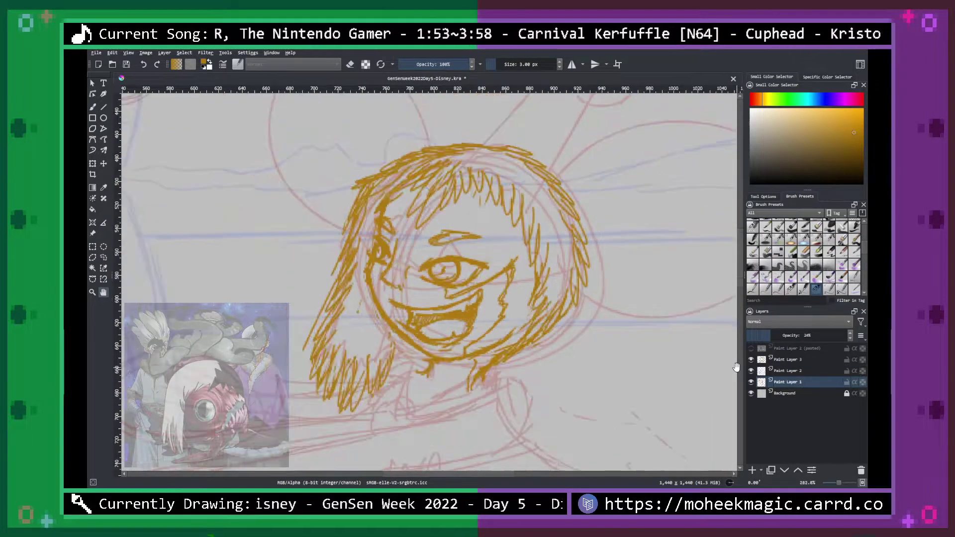
On Paint Layer 3, fill the hair beside the far side of the face with strands from the crown down the long lock.
key(b)
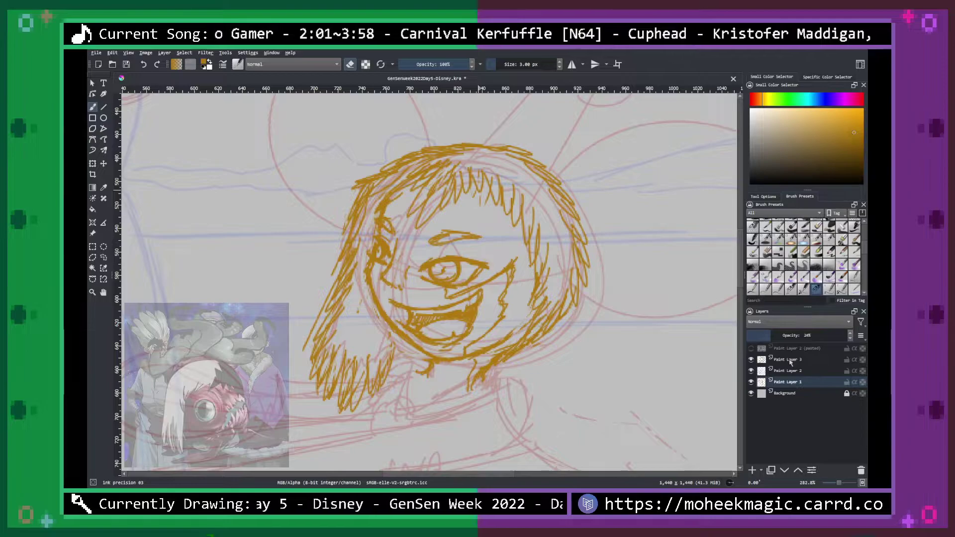
click(792, 361)
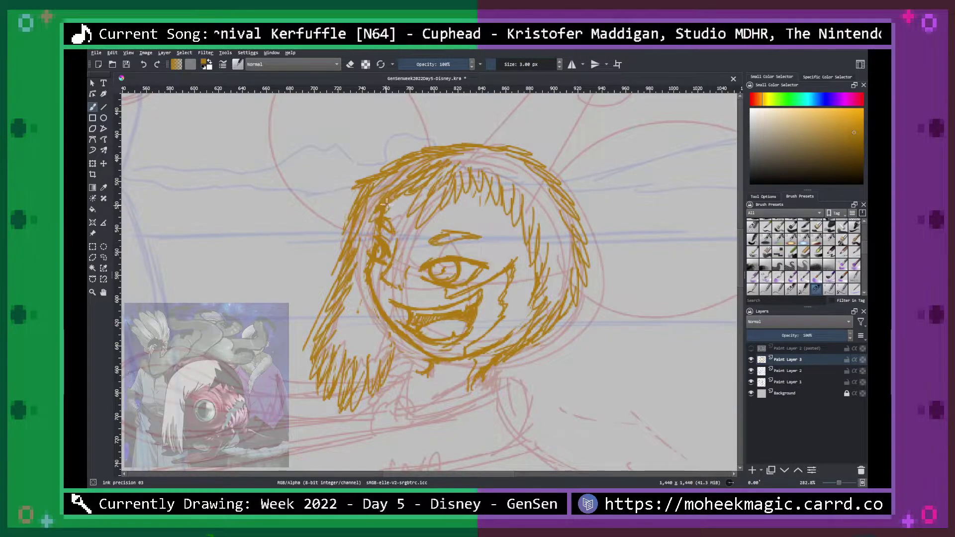
scroll(429, 193, down, 4)
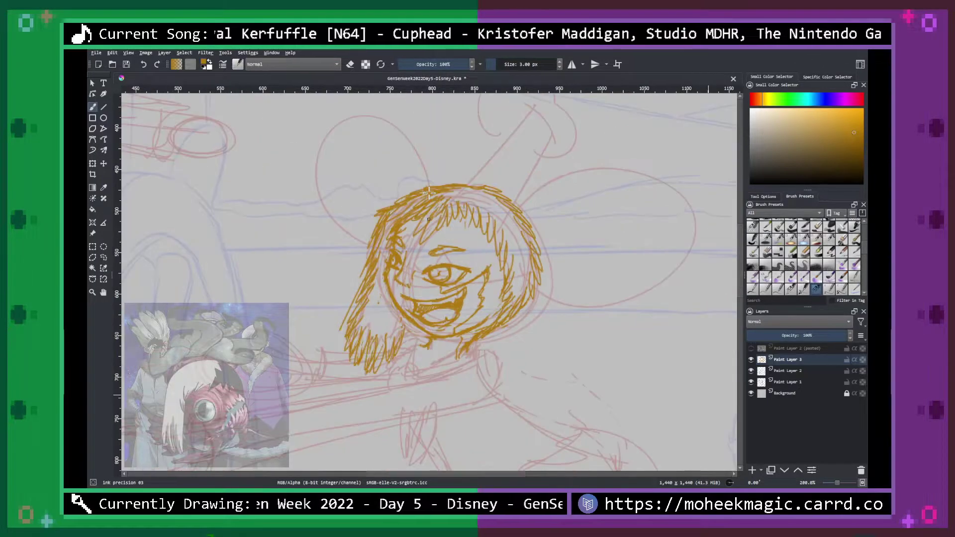
scroll(429, 193, up, 4)
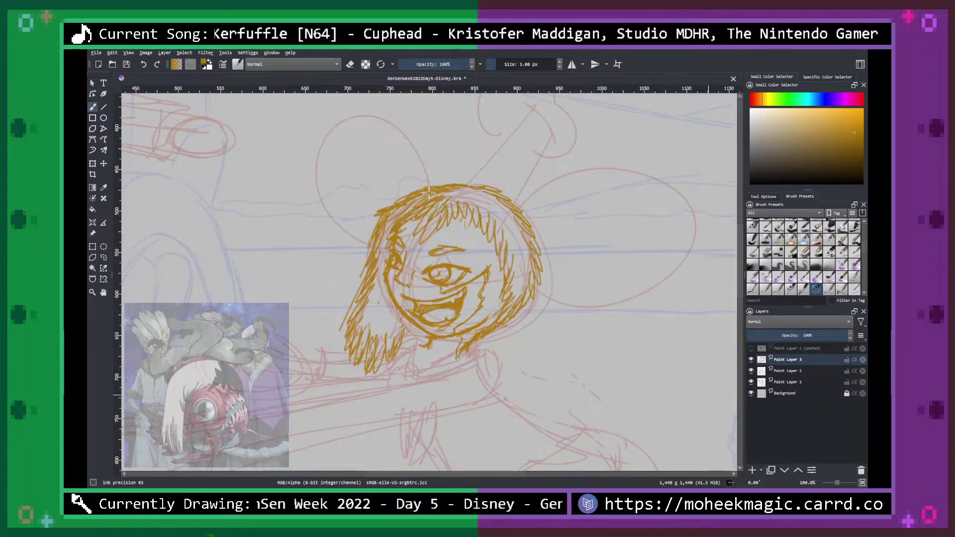
mouse_move(365, 186)
mouse_down()
mouse_move(388, 191)
mouse_move(405, 175)
mouse_move(373, 224)
mouse_move(383, 215)
mouse_up()
mouse_move(362, 253)
mouse_down()
mouse_move(350, 291)
mouse_move(368, 274)
mouse_move(350, 304)
mouse_up()
Check the head against the whole composition, toggling the visibility of Paint Layer 2 and Paint Layer 1 before returning to a close view.
key(h)
key(ctrl+minus)
key(ctrl+minus)
key(ctrl+minus)
key(ctrl+minus)
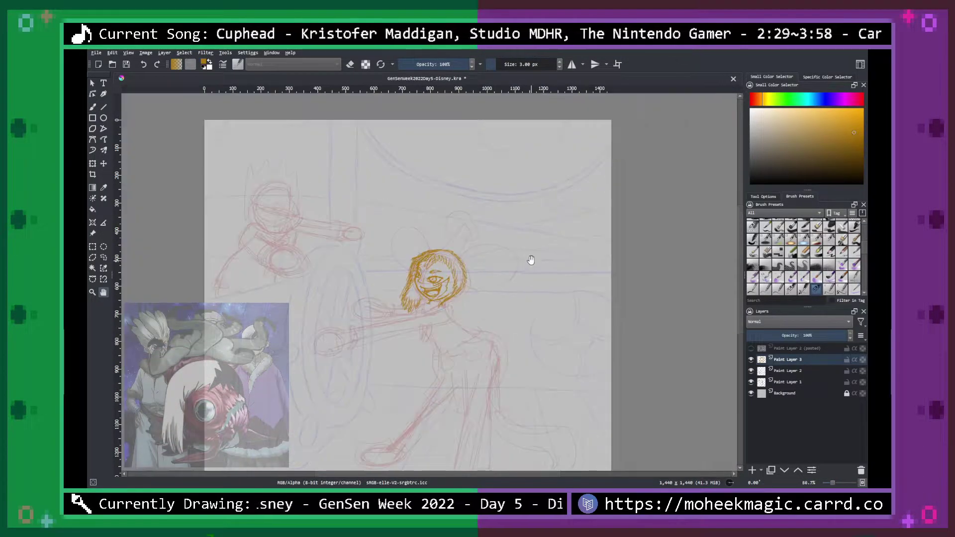
key(ctrl+plus)
key(ctrl+plus)
click(751, 370)
click(751, 371)
click(751, 381)
key(1)
key(minus)
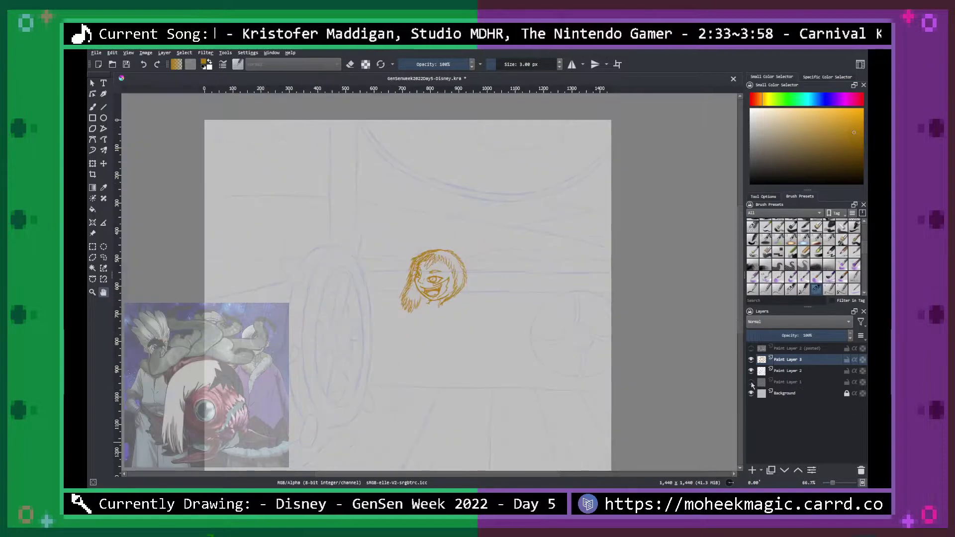
click(751, 382)
key(plus)
key(plus)
key(plus)
key(plus)
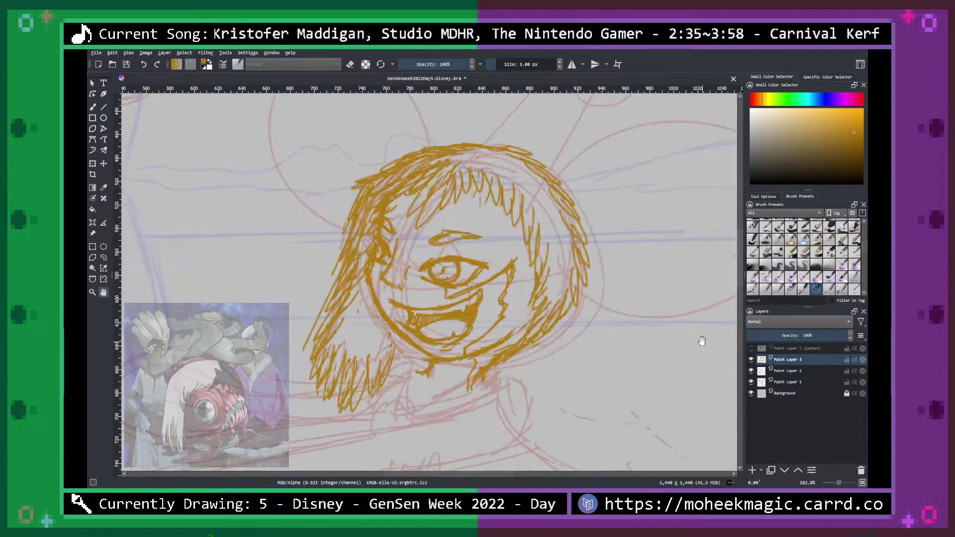
Fill the hair with dense strands from the fringe over the crown and down the near side to the jaw.
drag(546, 269, 434, 289)
key(b)
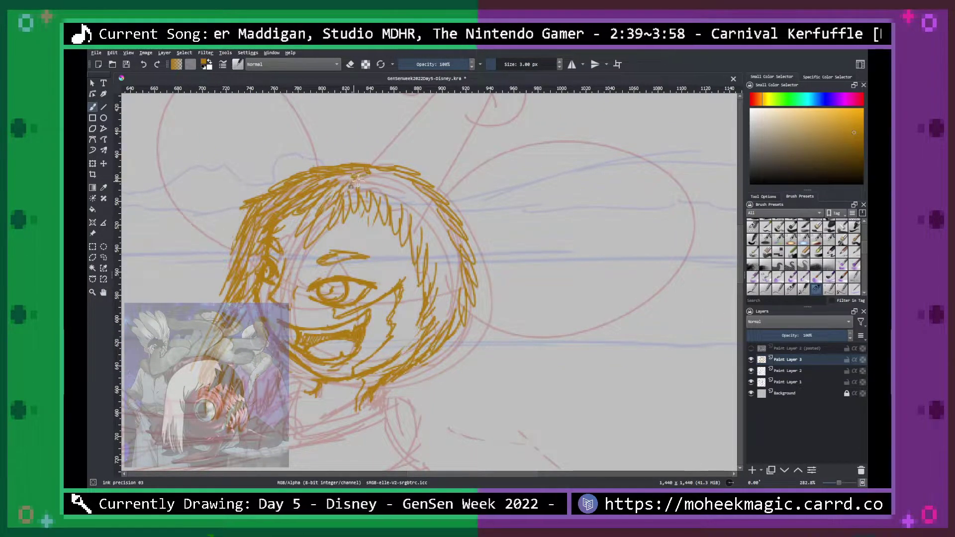
mouse_move(346, 201)
mouse_down()
mouse_move(360, 183)
mouse_move(367, 201)
mouse_move(370, 177)
mouse_move(383, 185)
mouse_move(375, 180)
mouse_move(381, 207)
mouse_move(390, 208)
mouse_move(382, 174)
mouse_move(399, 192)
mouse_move(388, 172)
mouse_move(421, 186)
mouse_move(393, 190)
mouse_move(397, 206)
mouse_move(410, 212)
mouse_move(411, 185)
mouse_move(422, 198)
mouse_move(412, 199)
mouse_move(429, 197)
mouse_move(423, 194)
mouse_move(442, 221)
mouse_move(417, 210)
mouse_move(418, 234)
mouse_move(422, 210)
mouse_move(441, 230)
mouse_move(433, 206)
mouse_move(451, 246)
mouse_move(461, 241)
mouse_move(429, 230)
mouse_move(431, 281)
mouse_move(443, 243)
mouse_move(455, 270)
mouse_move(453, 242)
mouse_move(463, 277)
mouse_move(460, 263)
mouse_move(457, 289)
mouse_move(451, 262)
mouse_move(438, 327)
mouse_move(462, 277)
mouse_up()
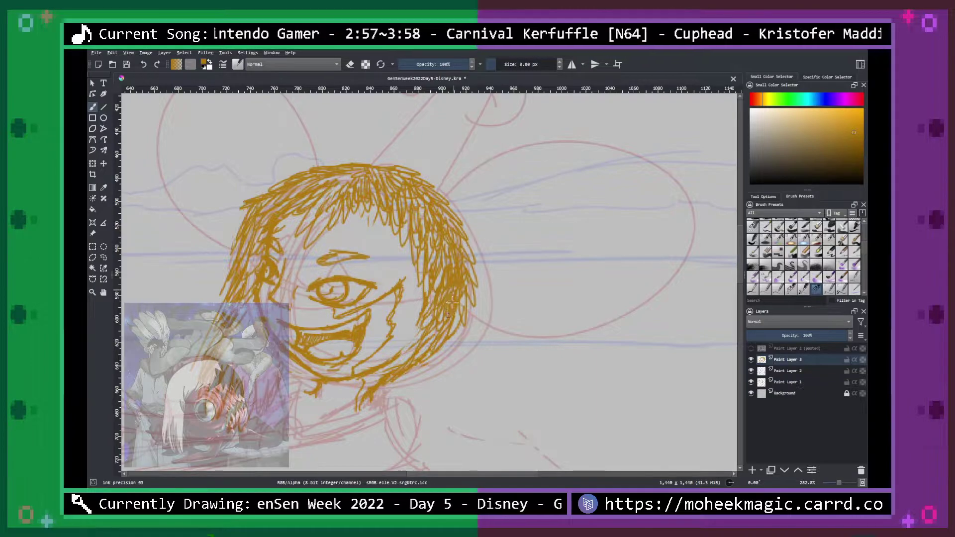
mouse_move(413, 348)
mouse_down()
mouse_move(427, 339)
mouse_move(408, 357)
mouse_move(430, 343)
mouse_up()
Thin out the strands on the far side of the hair with the eraser and check the head within the whole canvas.
key(e)
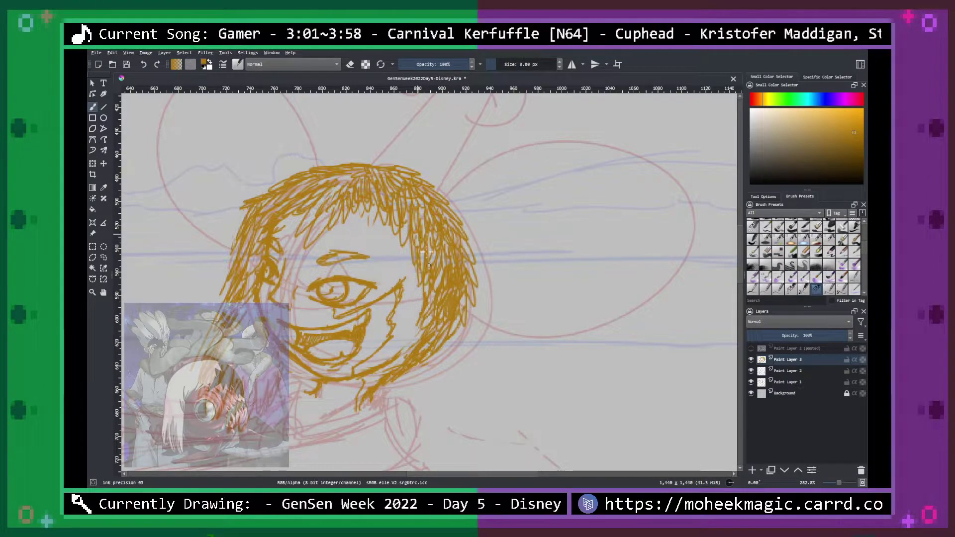
mouse_move(308, 181)
mouse_down()
mouse_move(339, 171)
mouse_move(310, 198)
mouse_move(325, 181)
mouse_move(290, 197)
mouse_move(305, 180)
mouse_move(321, 184)
mouse_move(348, 170)
mouse_move(271, 199)
mouse_move(242, 272)
mouse_move(262, 259)
mouse_move(259, 270)
mouse_move(240, 304)
mouse_move(249, 289)
mouse_move(239, 256)
mouse_move(247, 238)
mouse_move(277, 190)
mouse_move(283, 208)
mouse_move(301, 198)
mouse_move(269, 230)
mouse_up()
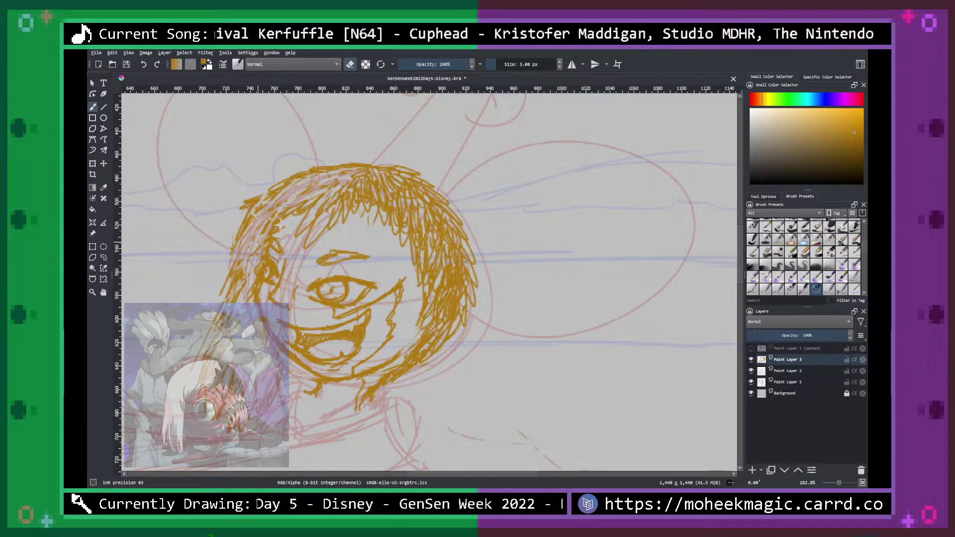
key(ctrl+minus)
key(ctrl+minus)
key(ctrl+minus)
key(ctrl+minus)
key(ctrl+minus)
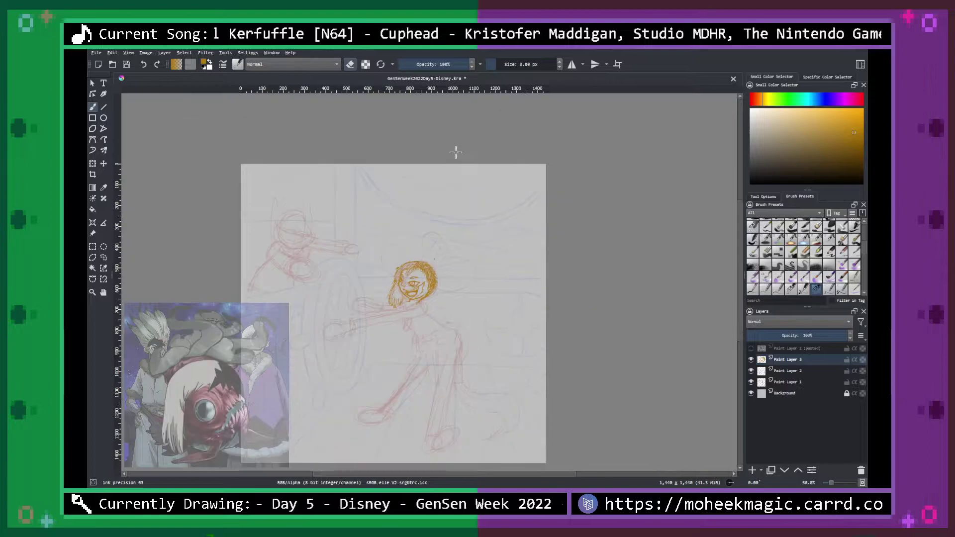
key(ctrl+plus)
key(ctrl+plus)
key(plus)
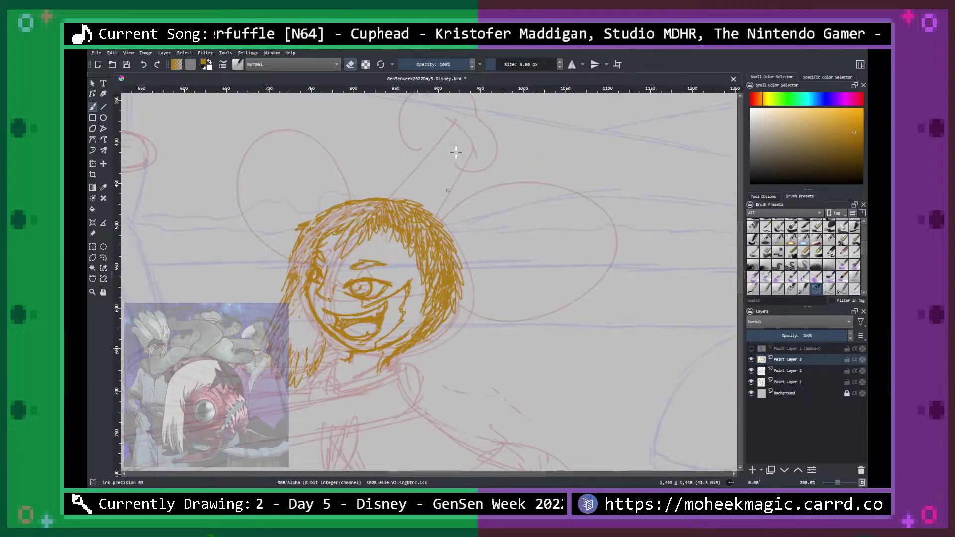
Select the whole head with an outline around it, narrow it slightly with the Transform tool and clear the selection.
click(103, 258)
mouse_move(300, 404)
mouse_down()
mouse_move(499, 271)
mouse_move(241, 303)
mouse_up()
click(93, 164)
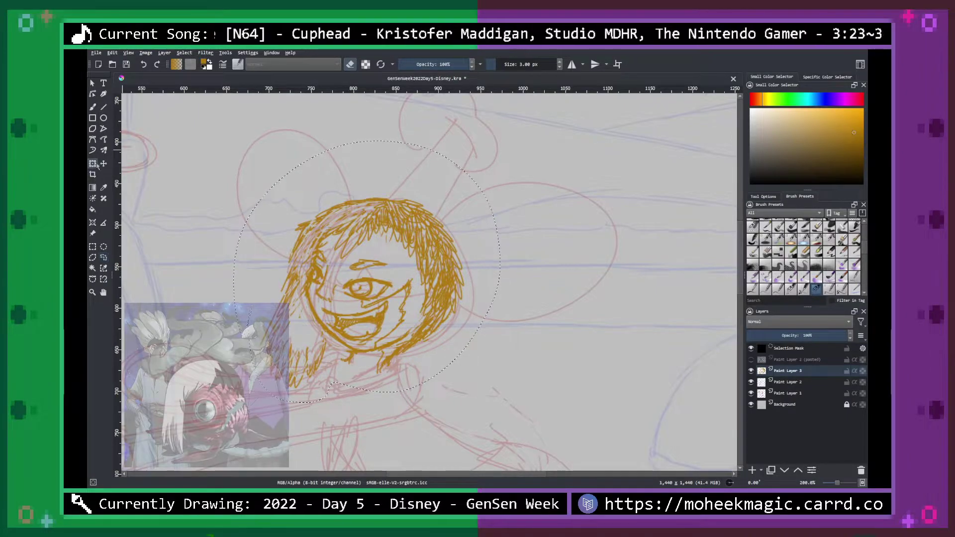
drag(499, 272, 468, 273)
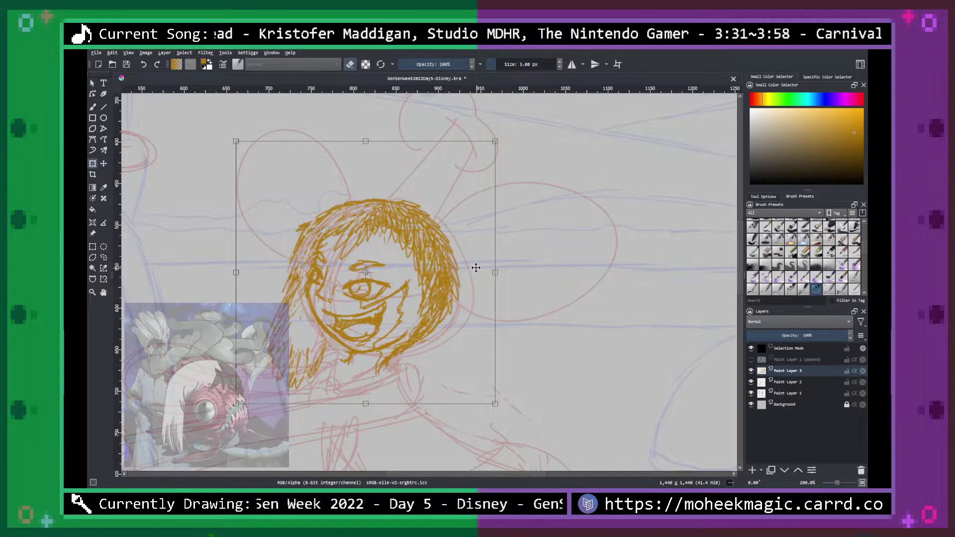
key(ctrl+shift+a)
key(b)
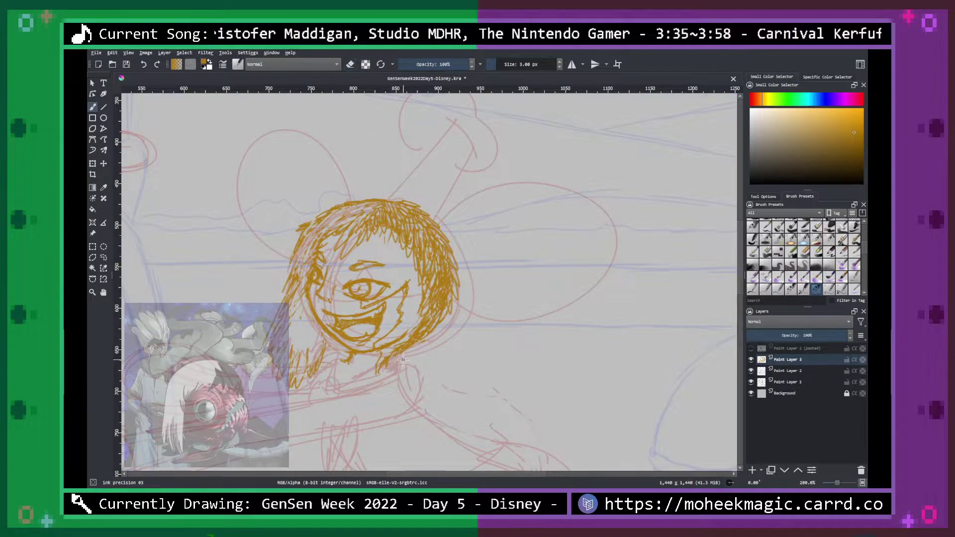
Examine the character's hands on the ship's wheel, briefly showing the pasted reference layer for comparison.
key(h)
mouse_move(458, 351)
mouse_down()
mouse_move(491, 284)
mouse_move(543, 273)
mouse_move(573, 287)
mouse_up()
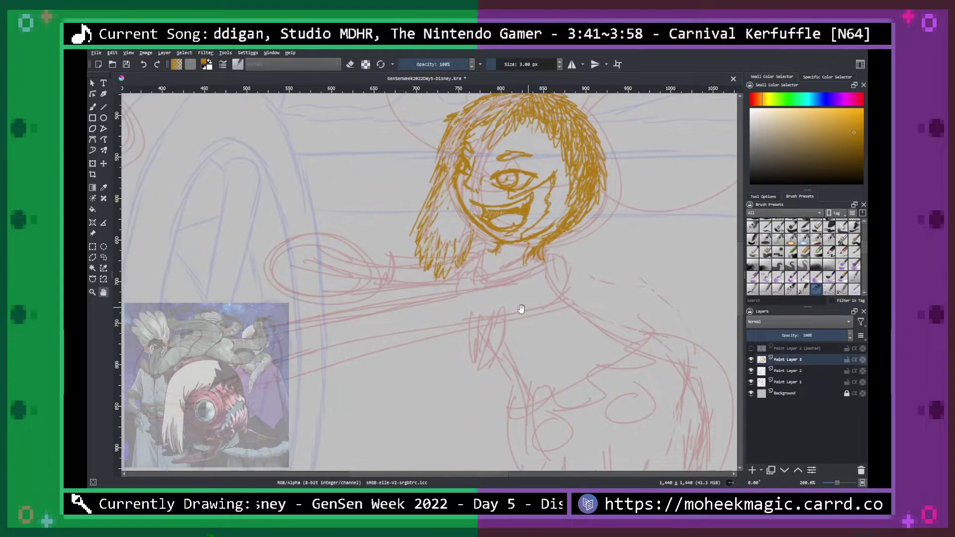
drag(509, 311, 550, 294)
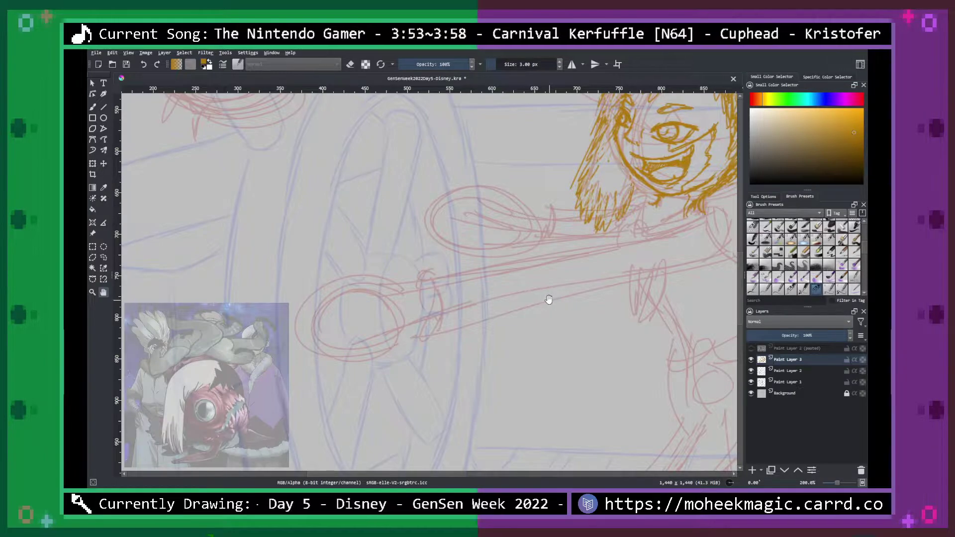
drag(516, 305, 538, 299)
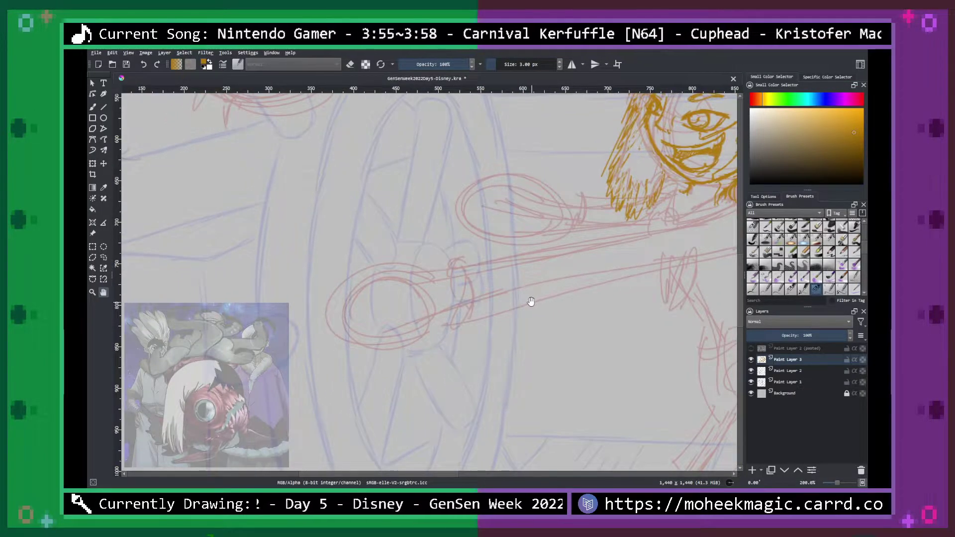
key(plus)
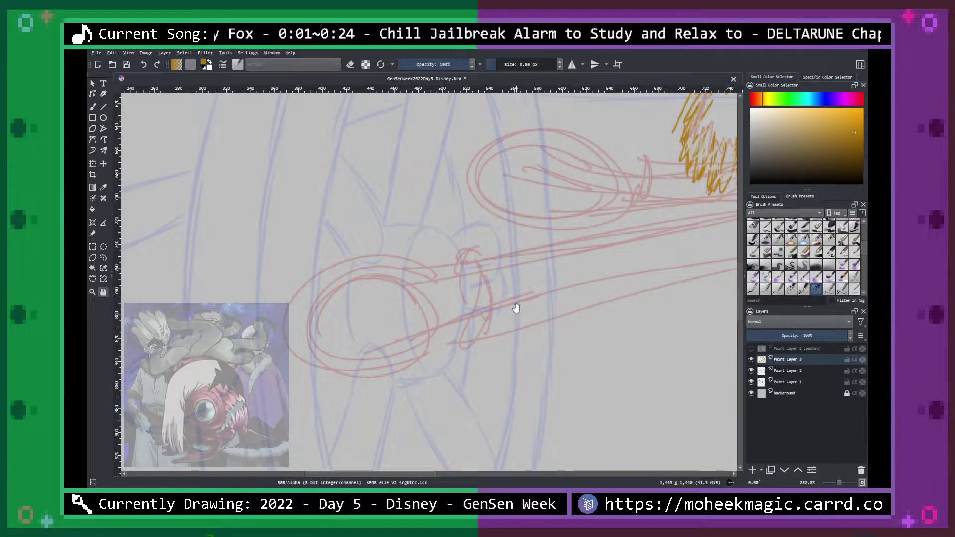
click(752, 348)
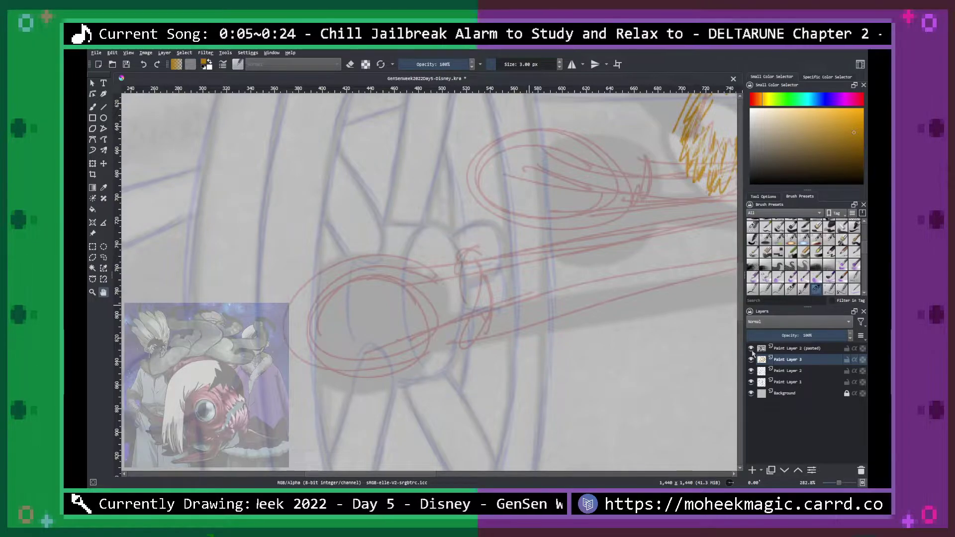
click(752, 349)
Raise Paint Layer 2's opacity to 100% and set the brush colour to the blue of its wheel lines.
click(783, 384)
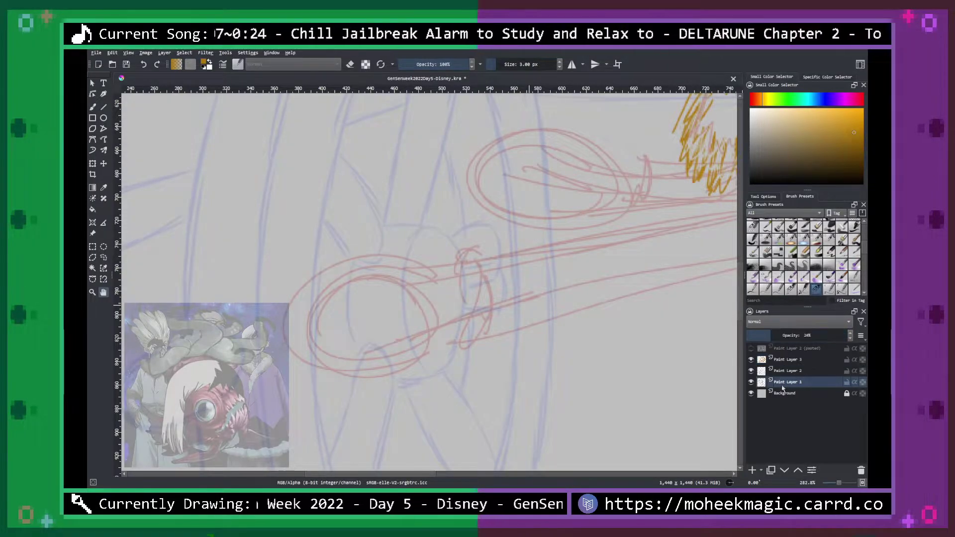
click(784, 372)
drag(776, 335, 863, 337)
click(103, 188)
key(b)
right_click(362, 244)
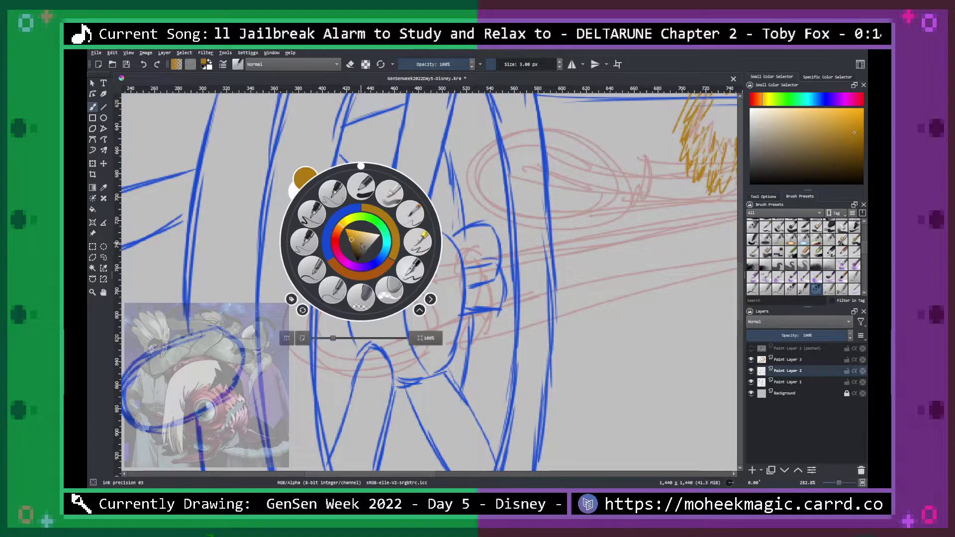
click(330, 239)
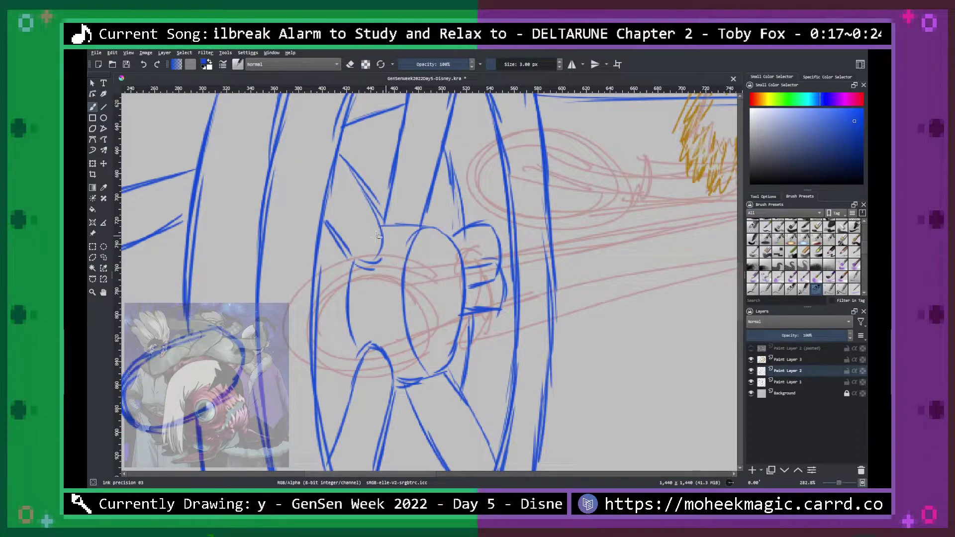
Choose the Ink gpen 10 brush at 10 px and draw a rounded stub across the wheel hub's far edge.
right_click(381, 236)
click(323, 226)
right_click(364, 254)
click(296, 238)
mouse_move(369, 295)
mouse_down()
mouse_move(361, 314)
mouse_move(368, 297)
mouse_move(314, 290)
mouse_up()
drag(304, 343, 359, 322)
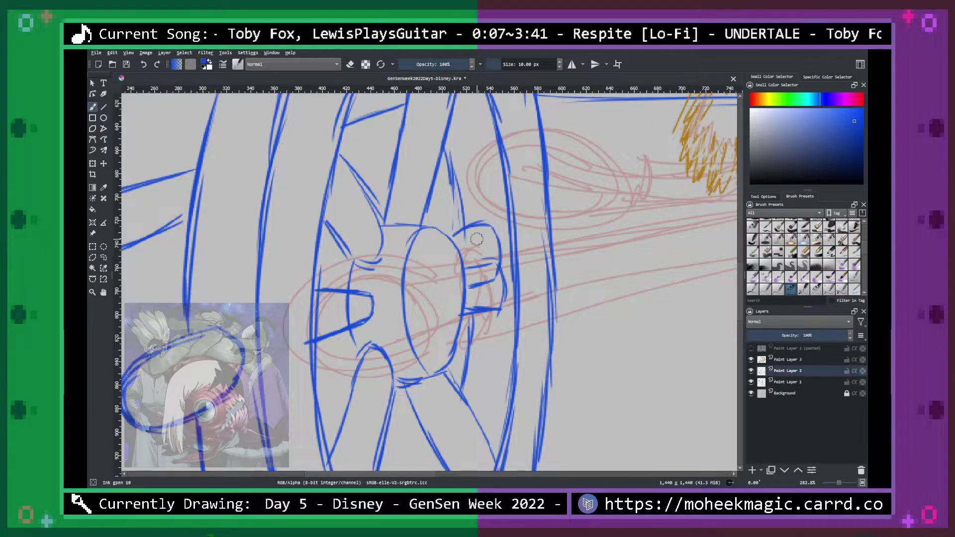
Erase the old knobbly outline protruding from the near side of the wheel's hub.
key(e)
mouse_move(472, 230)
mouse_down()
mouse_move(451, 232)
mouse_move(490, 229)
mouse_move(499, 299)
mouse_move(500, 254)
mouse_move(490, 322)
mouse_move(480, 268)
mouse_move(479, 310)
mouse_move(473, 315)
mouse_move(470, 273)
mouse_move(465, 315)
mouse_up()
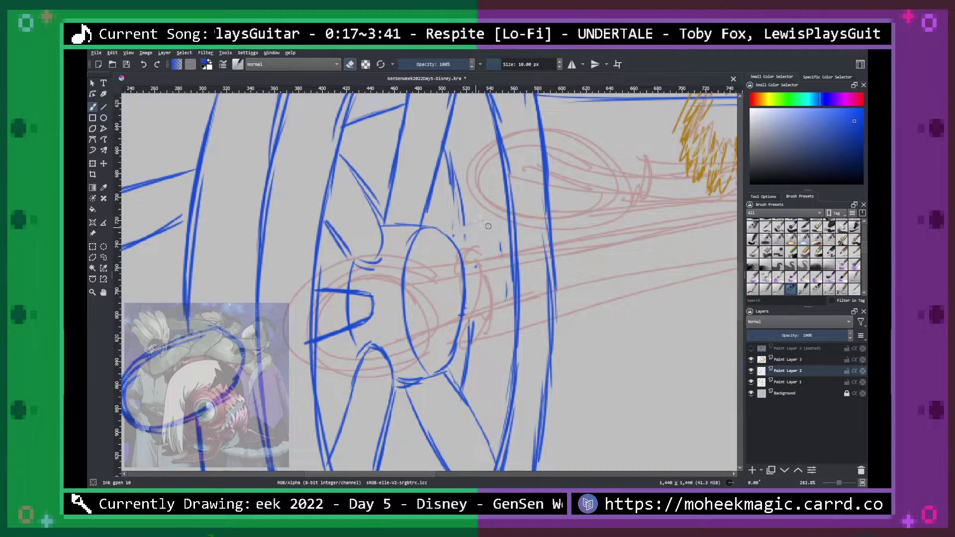
key(e)
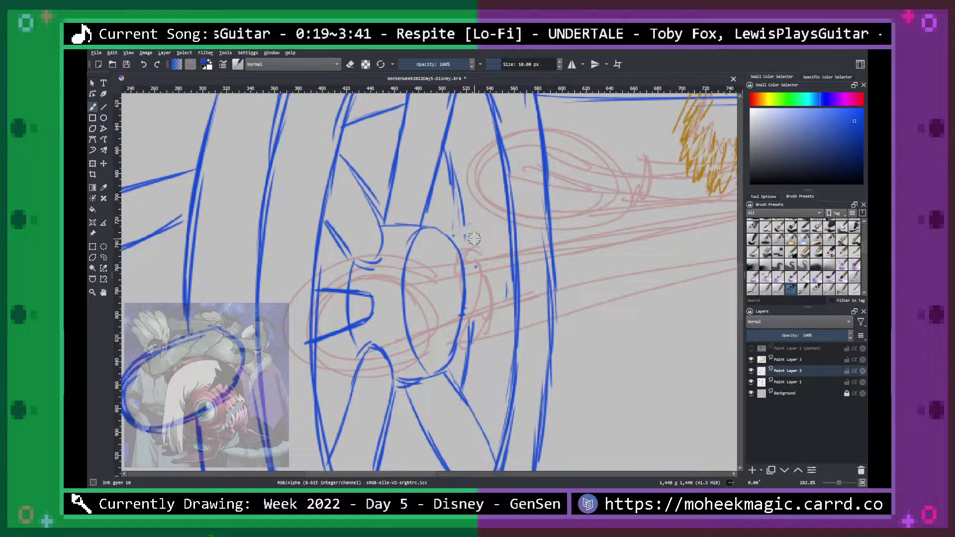
Draw a rounded stub above and a squared stub below on the hub's near side, with a short vertical line between them.
mouse_move(447, 240)
mouse_down()
mouse_move(471, 207)
mouse_move(487, 206)
mouse_move(494, 248)
mouse_move(466, 265)
mouse_up()
drag(500, 323, 479, 358)
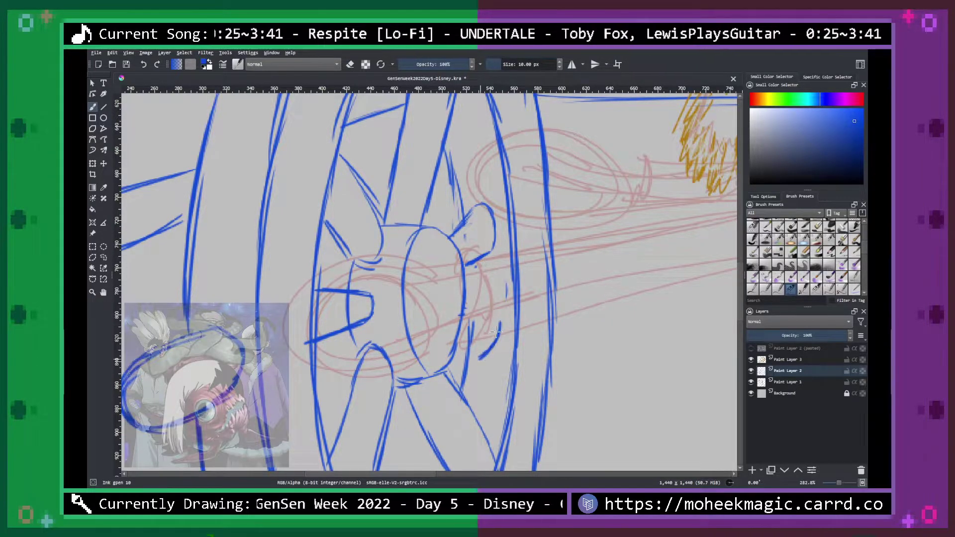
drag(498, 322, 467, 308)
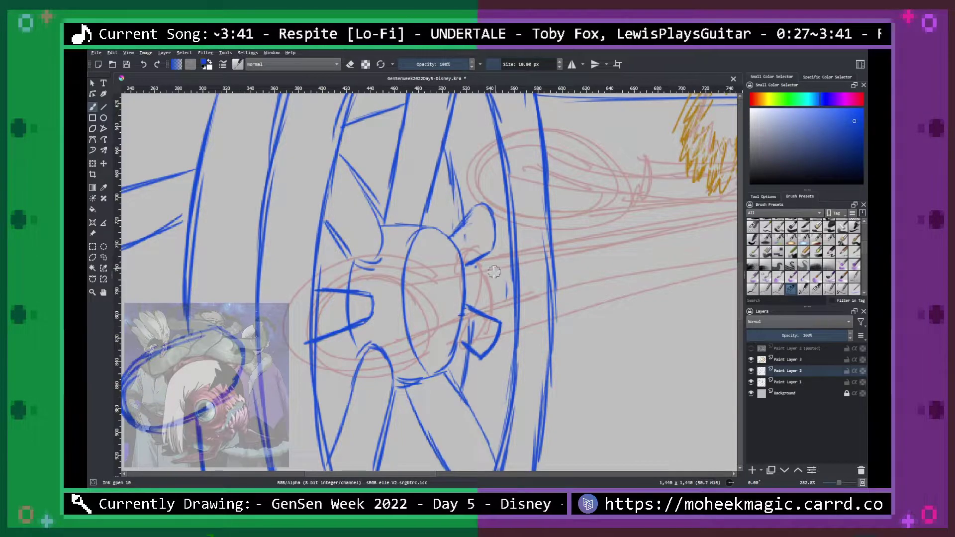
right_click(474, 321)
click(506, 214)
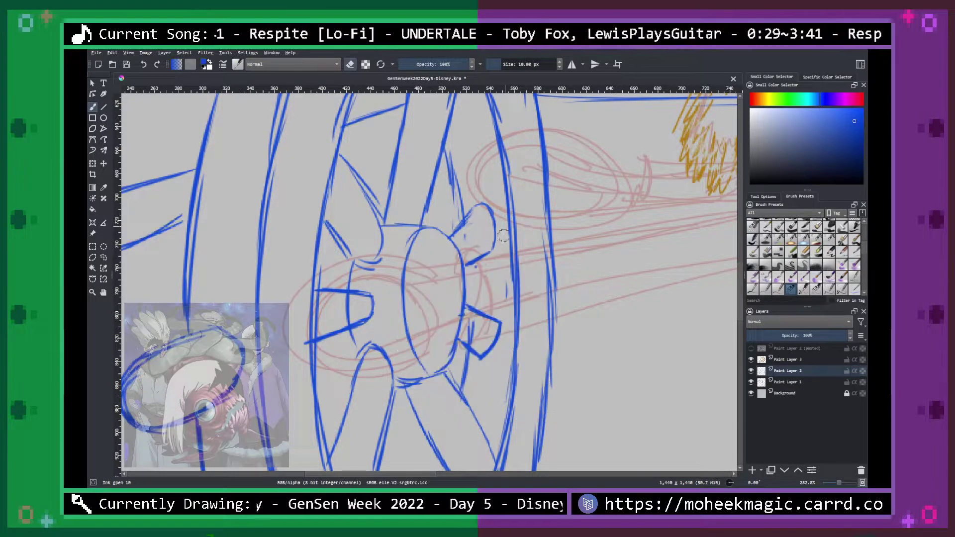
key(e)
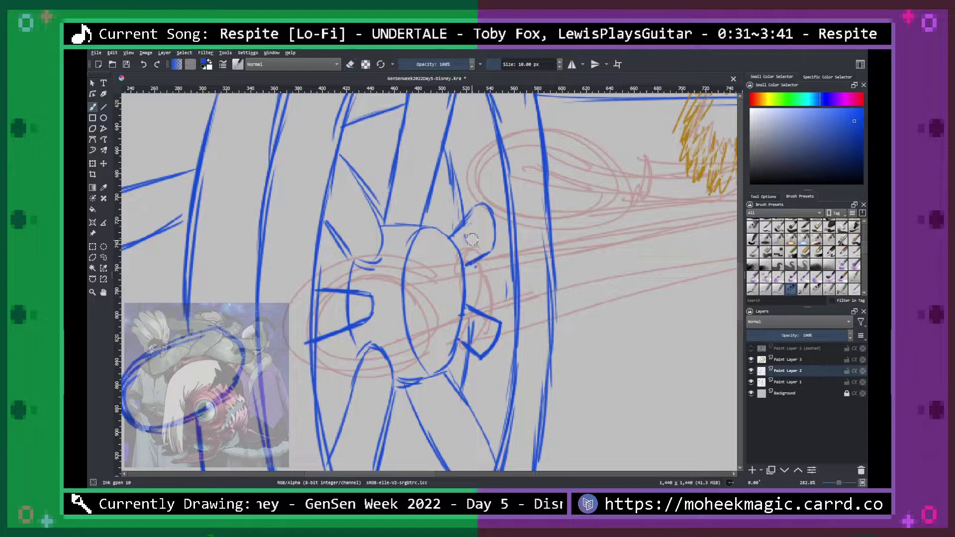
drag(476, 269, 474, 301)
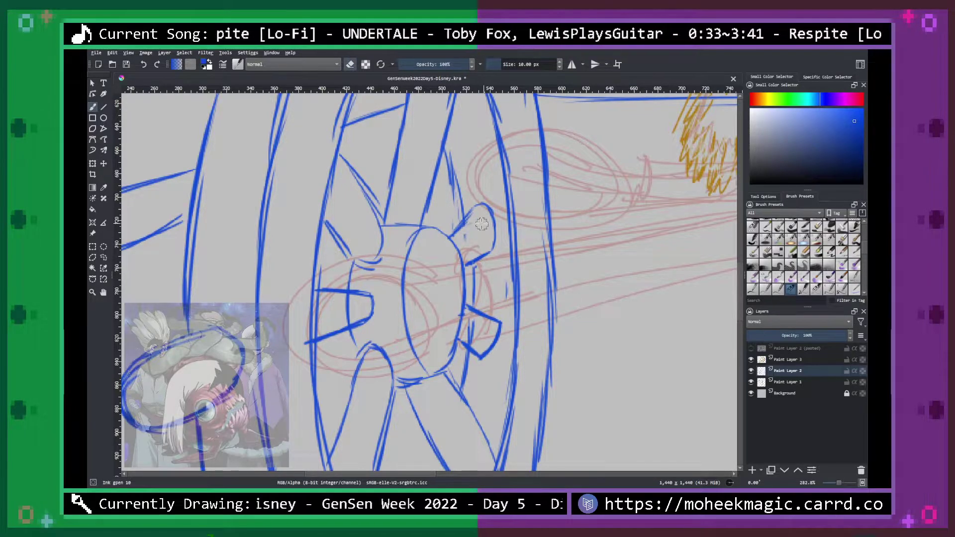
Switch the brush colour to the golden brown of the character's hair and choose the Ink precision 03 brush at 3 px.
right_click(477, 216)
click(509, 209)
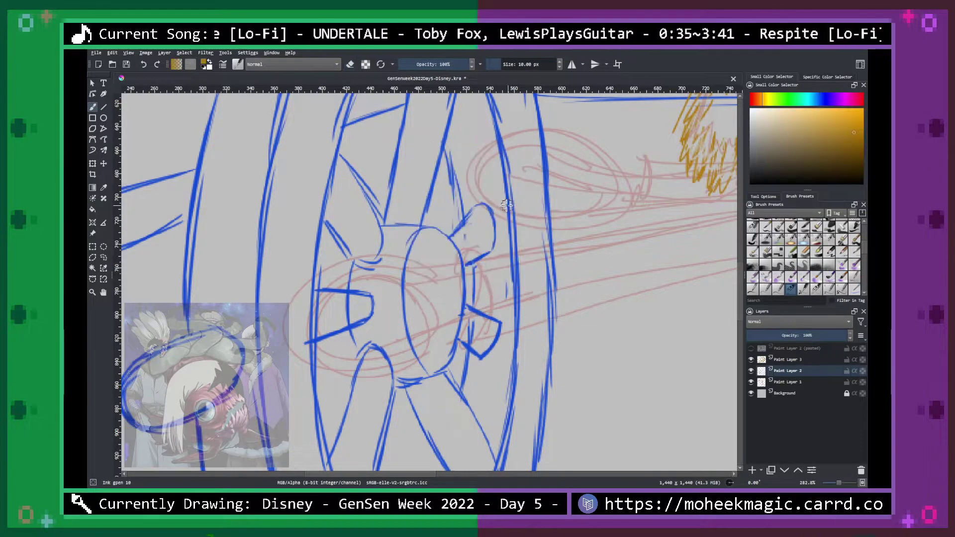
right_click(508, 218)
click(512, 170)
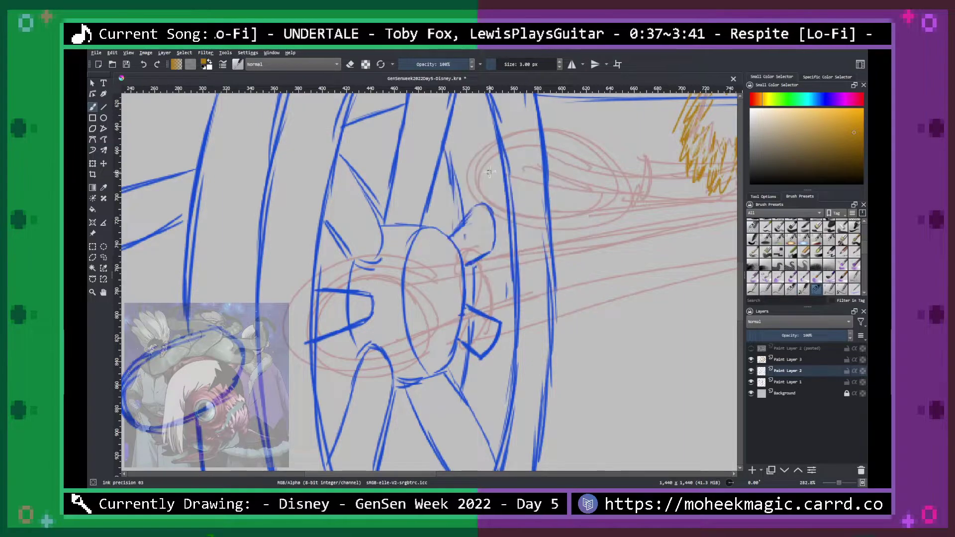
Lower Paint Layer 2's opacity to 16% and make Paint Layer 3 active, briefly checking the pasted reference layer.
drag(816, 335, 761, 331)
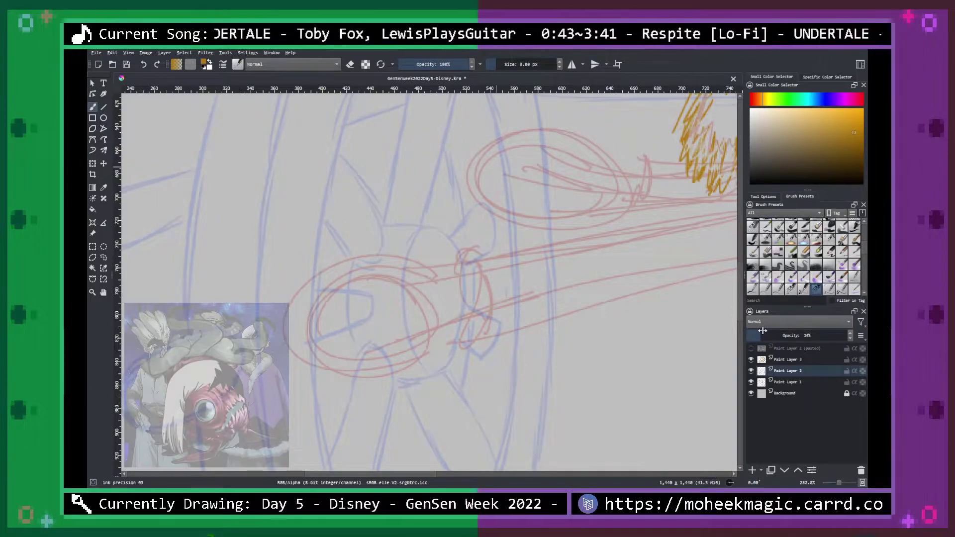
click(795, 362)
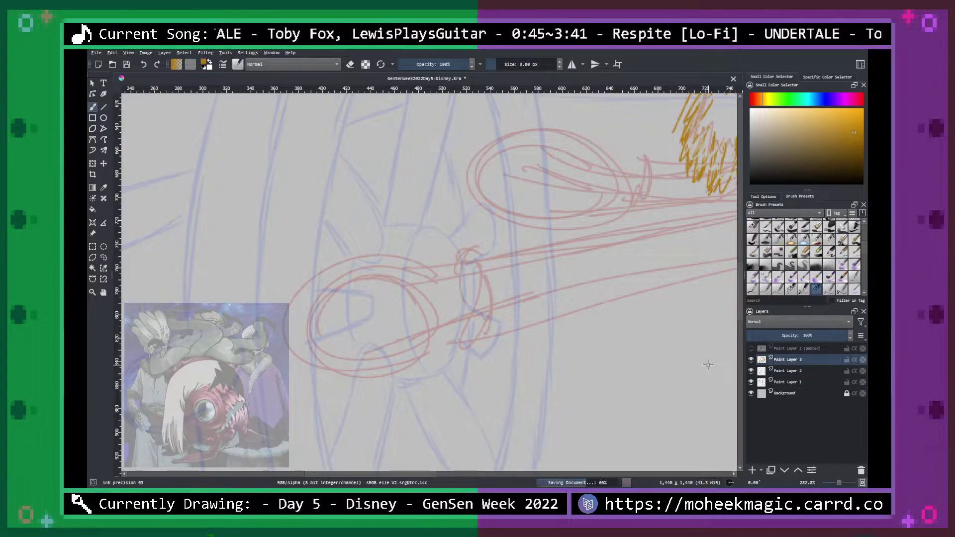
click(751, 348)
click(751, 348)
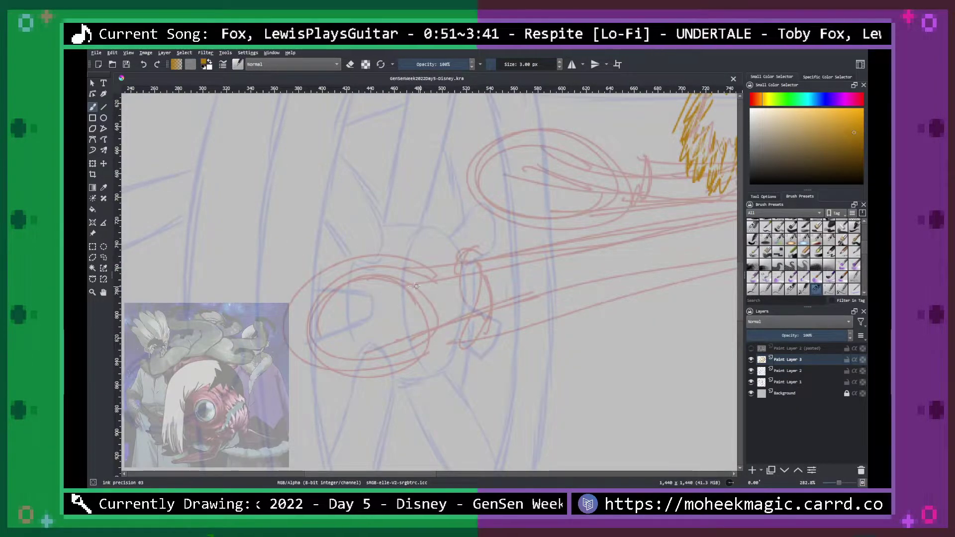
Draw the round-eared character's hand gripping the wheel near its hub, with two forearm lines extending towards the body.
click(401, 297)
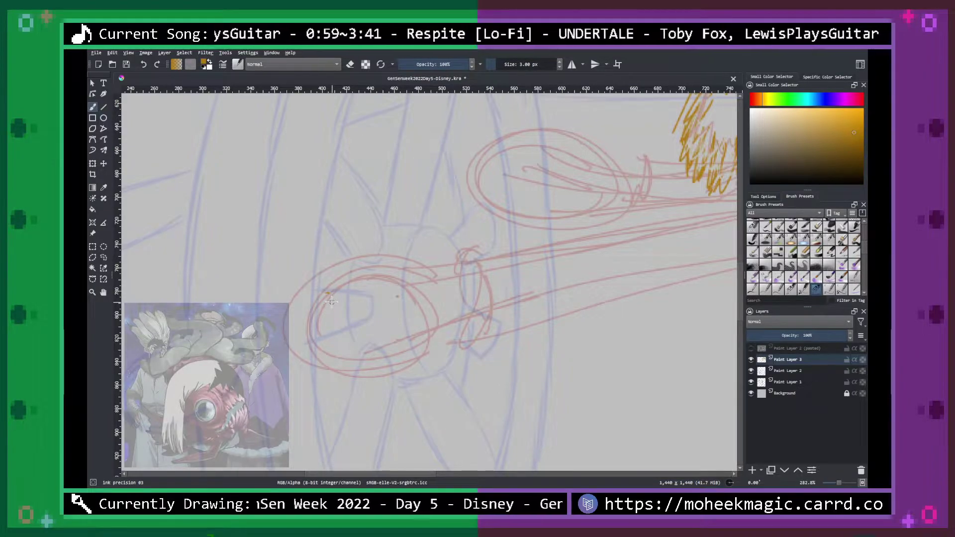
mouse_move(349, 326)
mouse_down()
mouse_move(333, 326)
mouse_move(359, 327)
mouse_move(318, 294)
mouse_move(327, 279)
mouse_move(337, 292)
mouse_move(365, 291)
mouse_up()
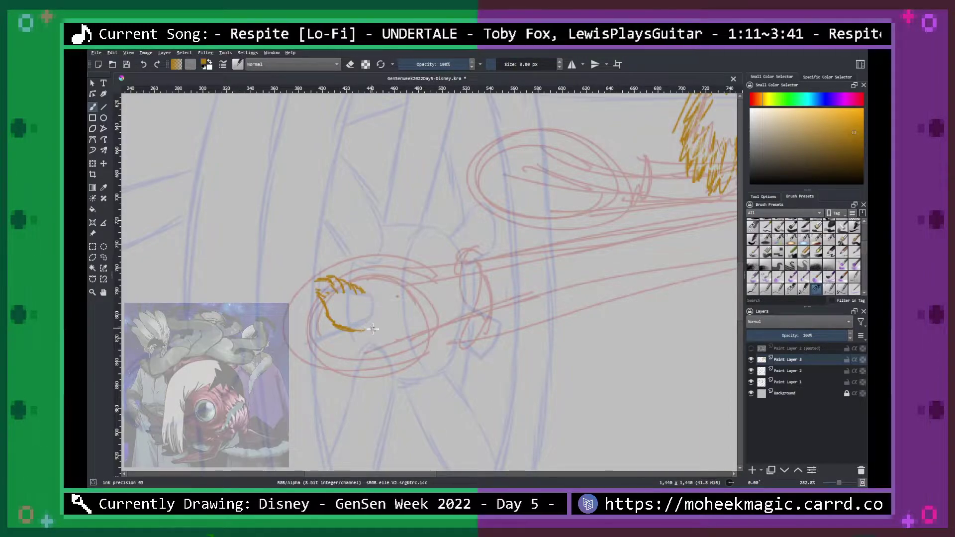
mouse_move(349, 336)
mouse_down()
mouse_move(367, 343)
mouse_move(338, 330)
mouse_move(373, 342)
mouse_move(406, 329)
mouse_up()
mouse_move(361, 289)
mouse_down()
mouse_move(368, 319)
mouse_move(460, 286)
mouse_up()
drag(372, 340, 498, 312)
Examine the new hand and forearm against the whole drawing and show the pasted reference layer for comparison.
key(1)
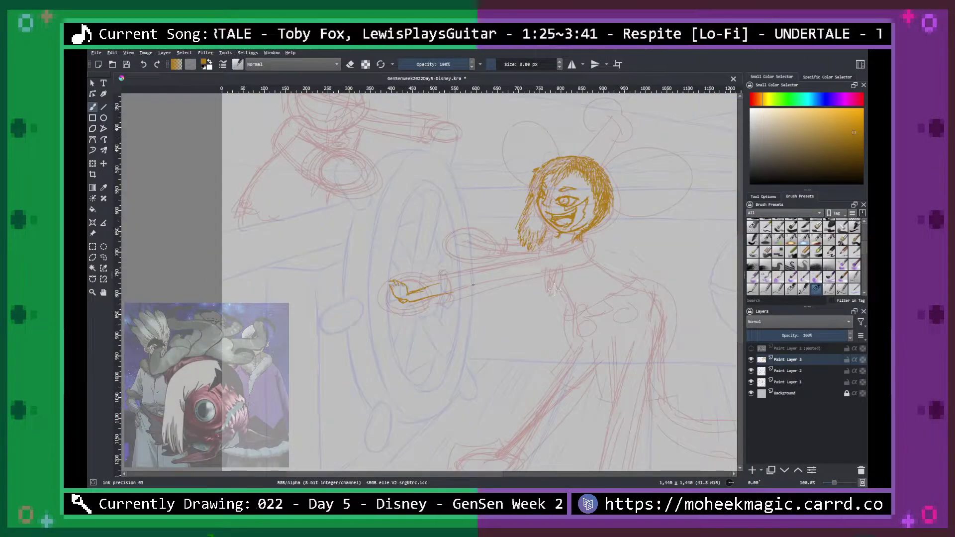
key(plus)
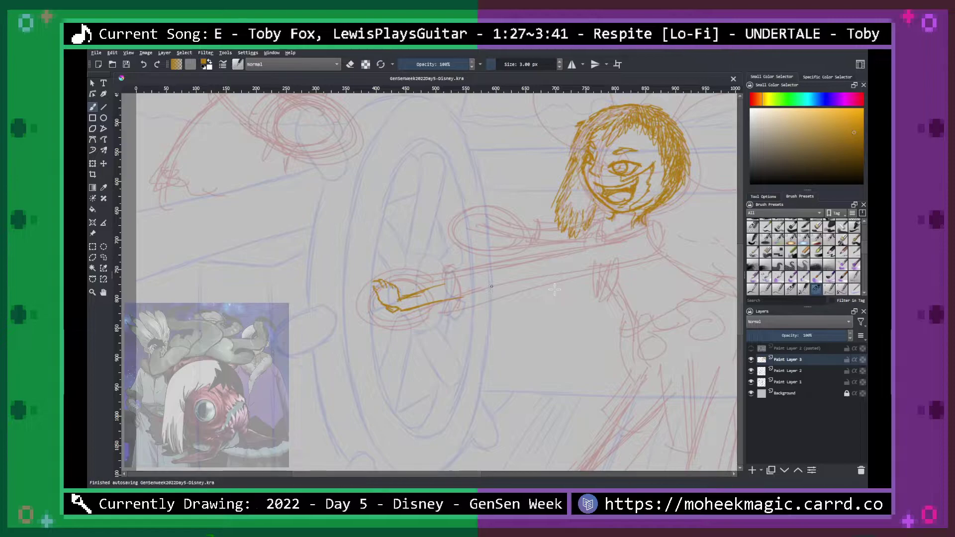
key(plus)
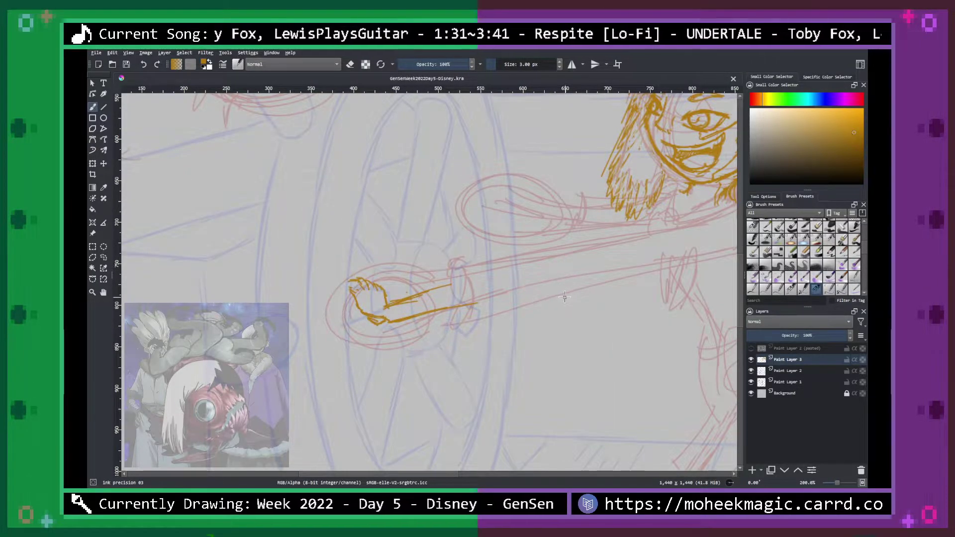
key(plus)
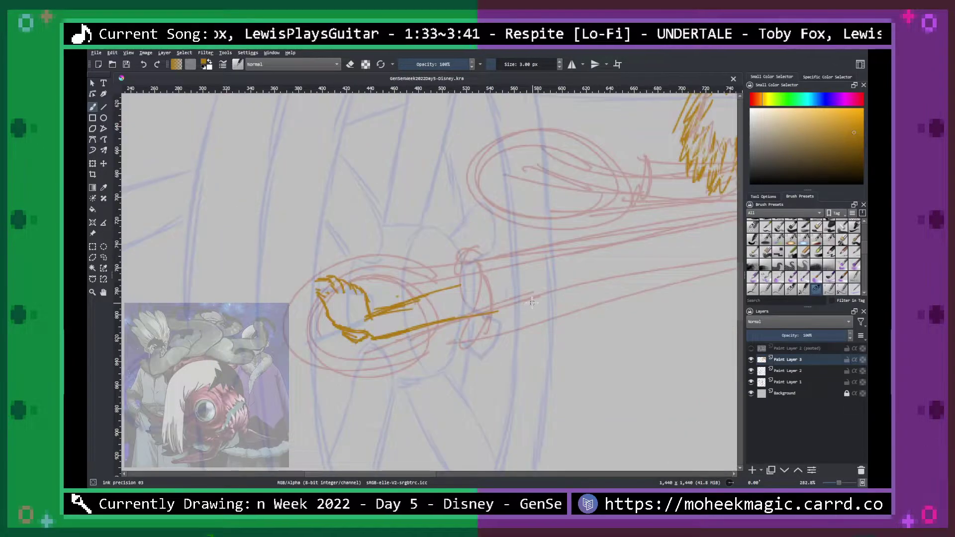
key(minus)
key(minus)
key(minus)
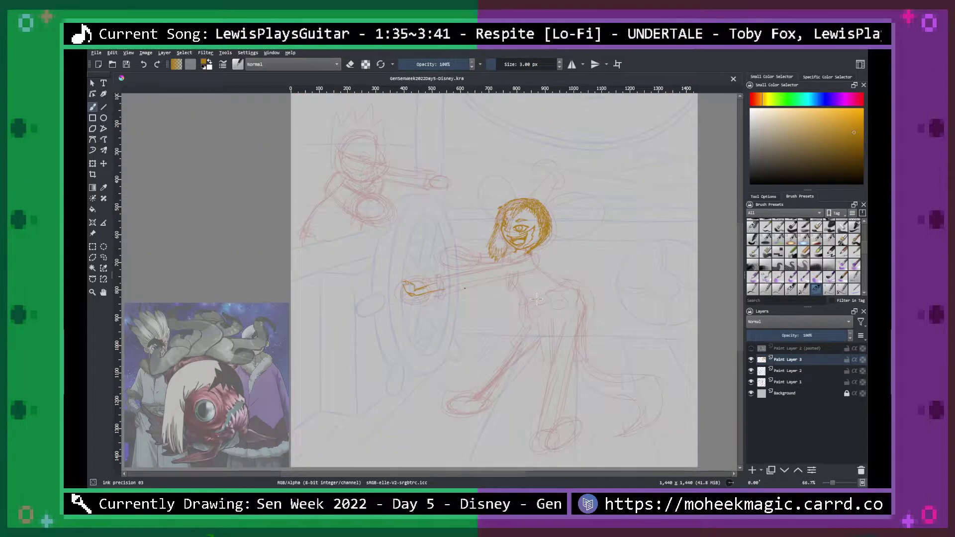
click(751, 349)
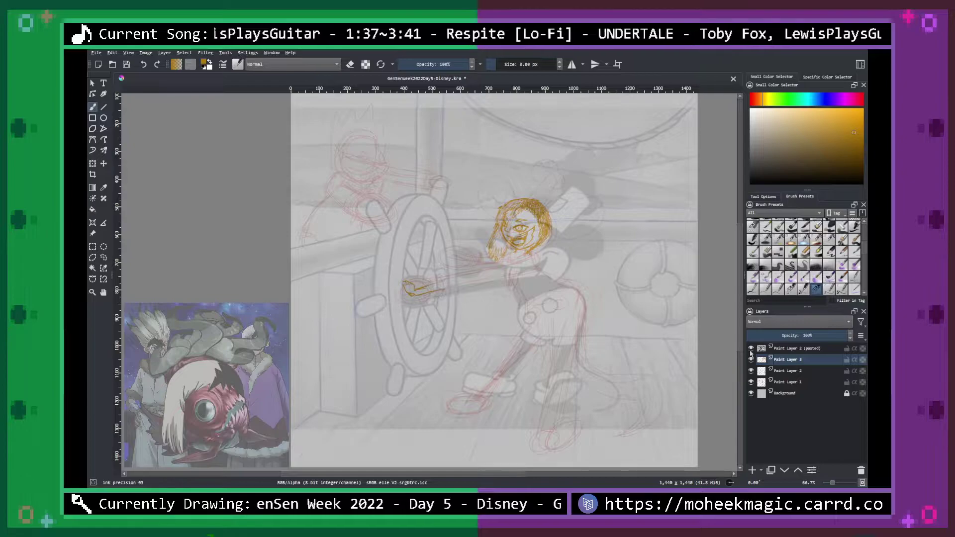
Hide the pasted reference layer and soften away the old ochre hand lines on the wheel with the soft eraser.
click(751, 349)
key(plus)
key(plus)
key(plus)
key(plus)
drag(475, 300, 511, 280)
right_click(450, 311)
click(456, 378)
mouse_move(371, 318)
mouse_down()
mouse_move(408, 235)
mouse_move(420, 332)
mouse_move(467, 293)
mouse_move(479, 300)
mouse_move(362, 276)
mouse_move(409, 262)
mouse_up()
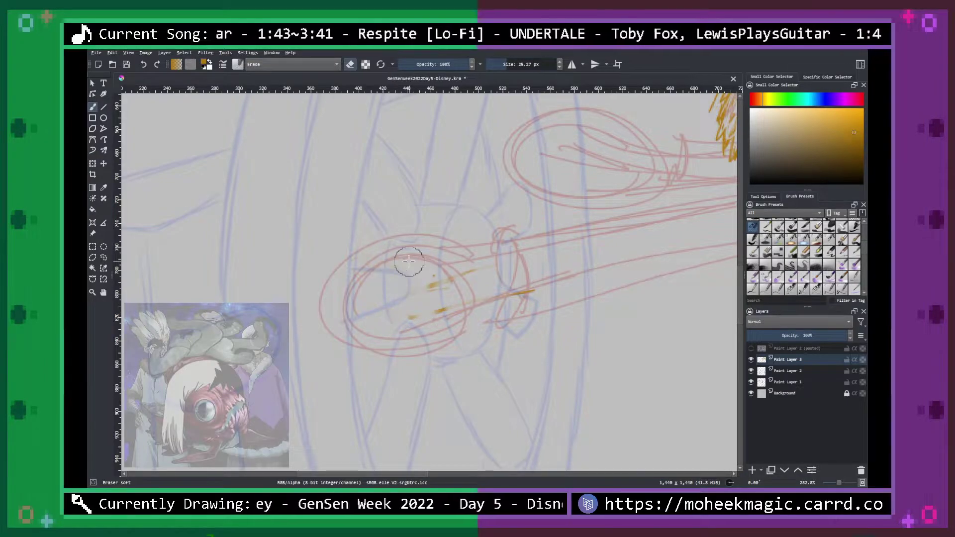
Redraw the fingers and palm edge of the hand on the wheel in ochre with the ink precision brush.
right_click(449, 285)
click(422, 231)
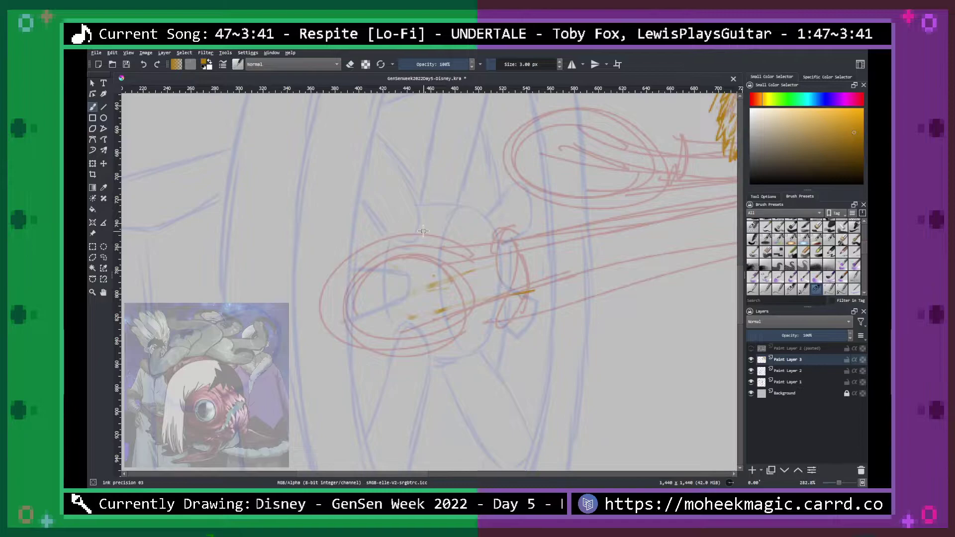
mouse_move(347, 254)
mouse_down()
mouse_move(363, 249)
mouse_move(379, 297)
mouse_up()
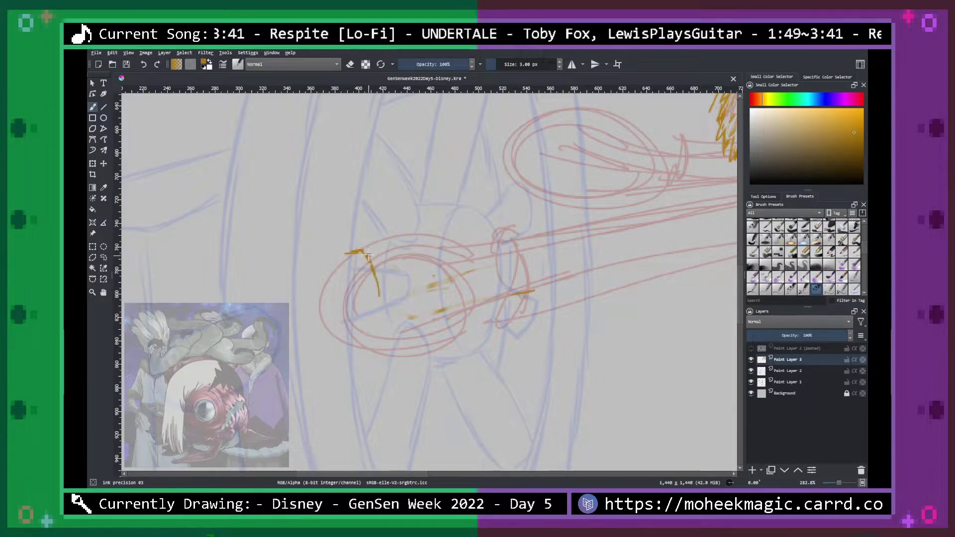
mouse_move(379, 255)
mouse_down()
mouse_move(405, 291)
mouse_move(349, 283)
mouse_move(352, 297)
mouse_move(372, 329)
mouse_move(429, 328)
mouse_up()
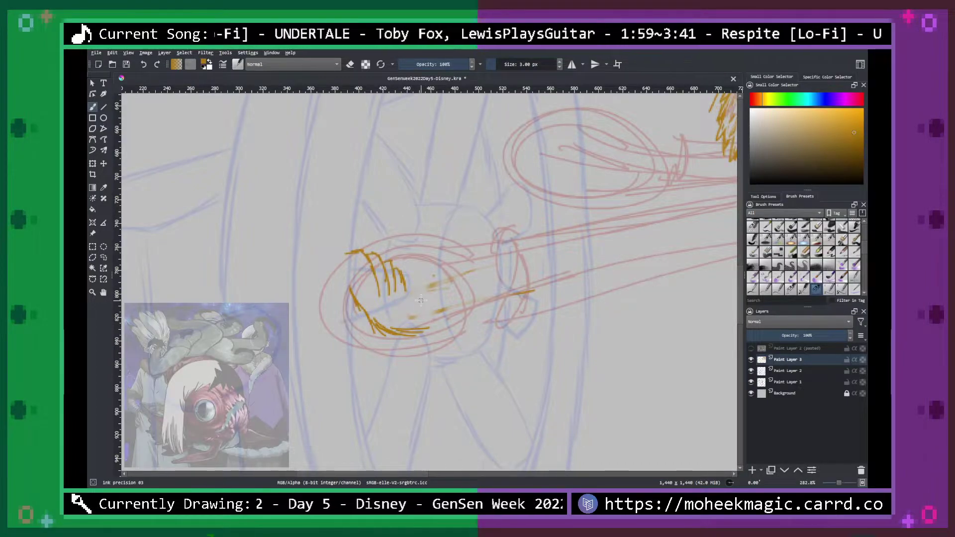
Draw the last finger and the upper and lower wrist lines of the hand on the wheel.
mouse_move(400, 282)
mouse_down()
mouse_move(408, 298)
mouse_move(418, 294)
mouse_up()
drag(401, 303, 472, 273)
drag(423, 329, 475, 308)
mouse_move(375, 325)
mouse_down()
mouse_move(352, 327)
mouse_move(372, 318)
mouse_up()
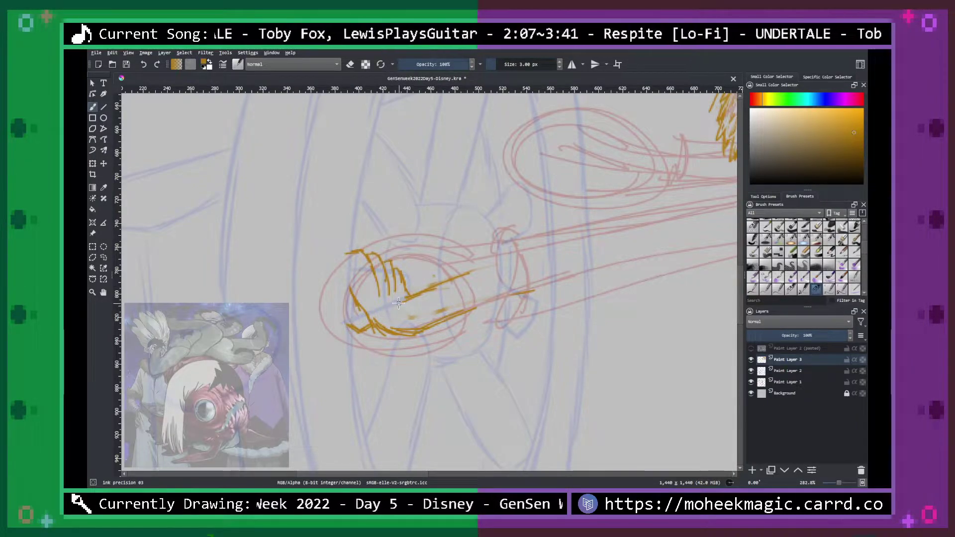
key(minus)
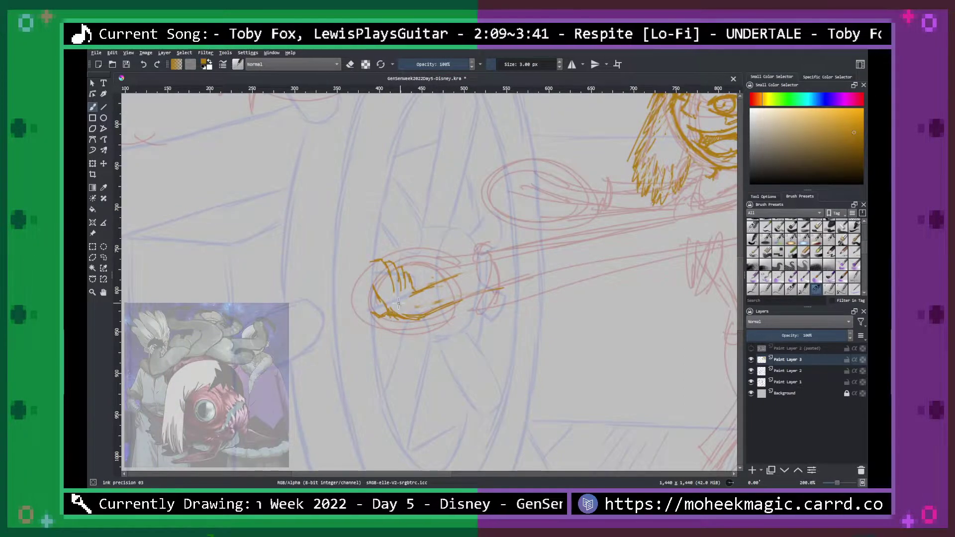
key(minus)
key(minus)
key(minus)
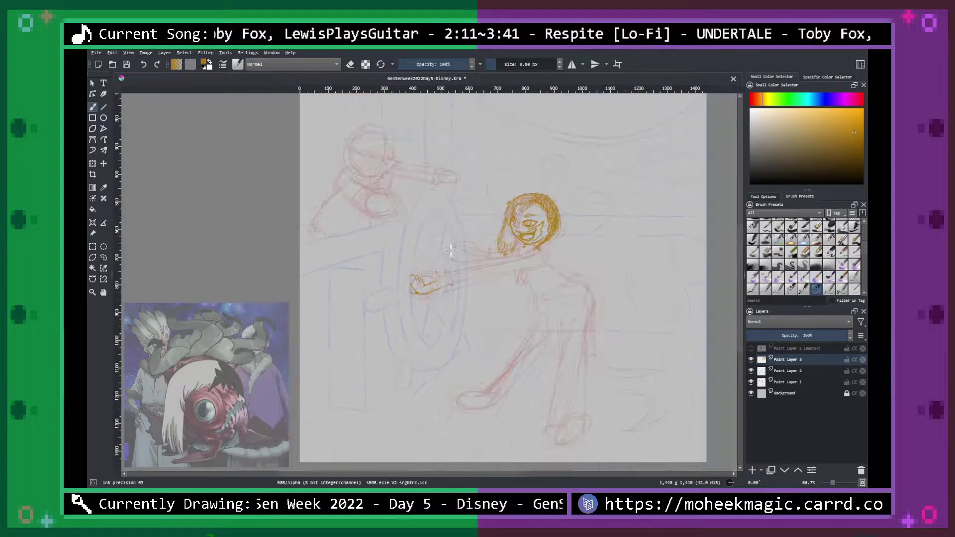
Sketch the curled front and lower edge of the upper hand over its red oval guide, cleaning up with eraser mode.
key(plus)
key(plus)
key(plus)
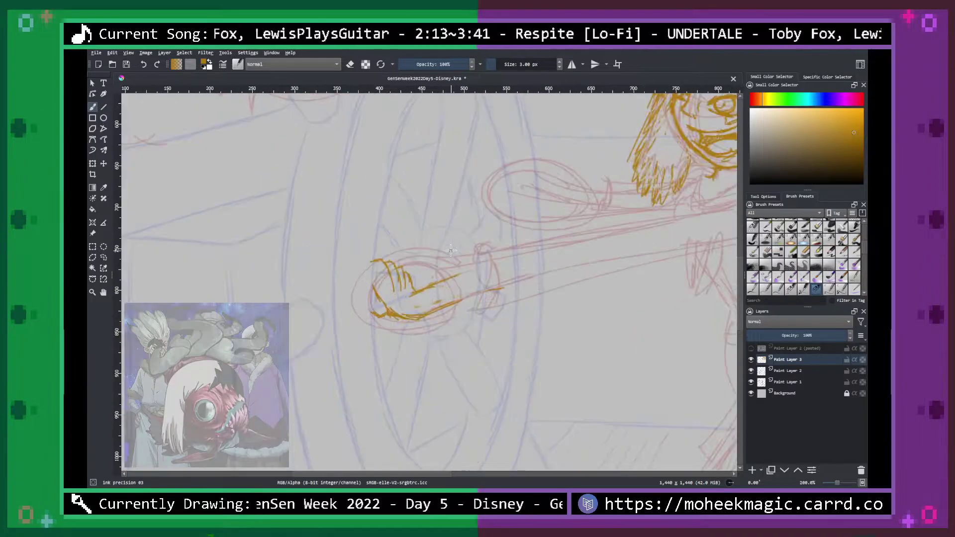
mouse_move(558, 260)
mouse_down()
mouse_move(496, 283)
mouse_move(500, 304)
mouse_up()
key(plus)
key(b)
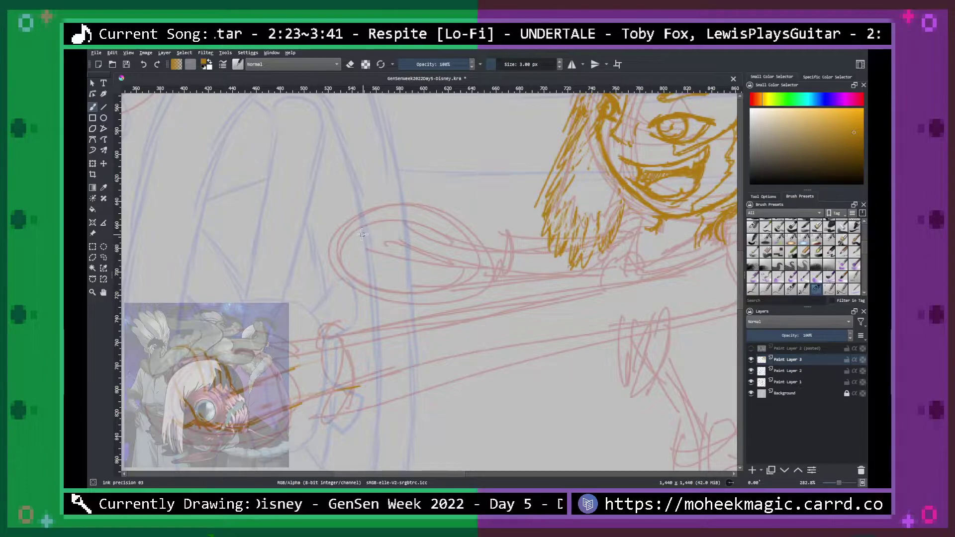
mouse_move(352, 233)
mouse_down()
mouse_move(338, 253)
mouse_move(354, 267)
mouse_move(393, 269)
mouse_move(385, 242)
mouse_move(397, 239)
mouse_move(410, 244)
mouse_move(398, 273)
mouse_move(437, 272)
mouse_up()
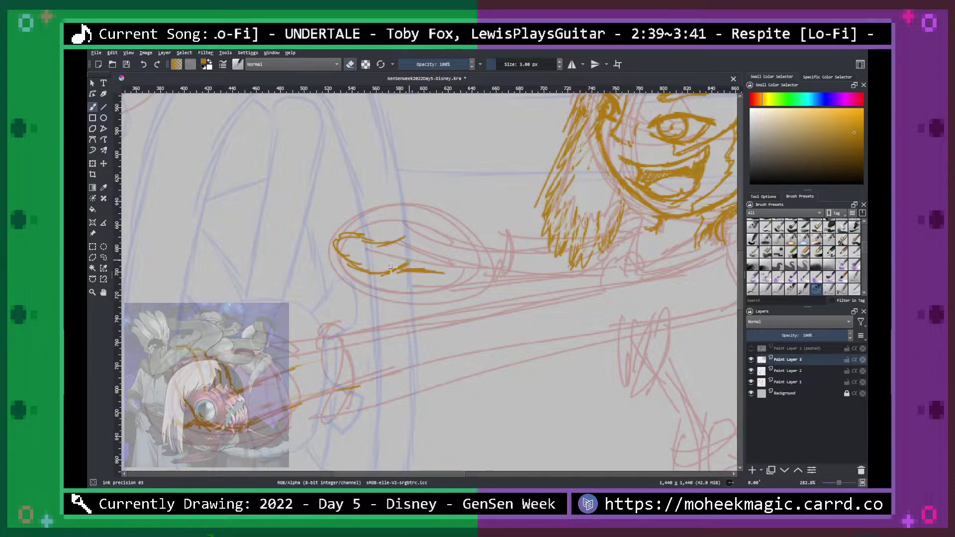
mouse_move(381, 267)
mouse_down()
mouse_move(442, 282)
mouse_move(467, 273)
mouse_move(433, 273)
mouse_up()
key(e)
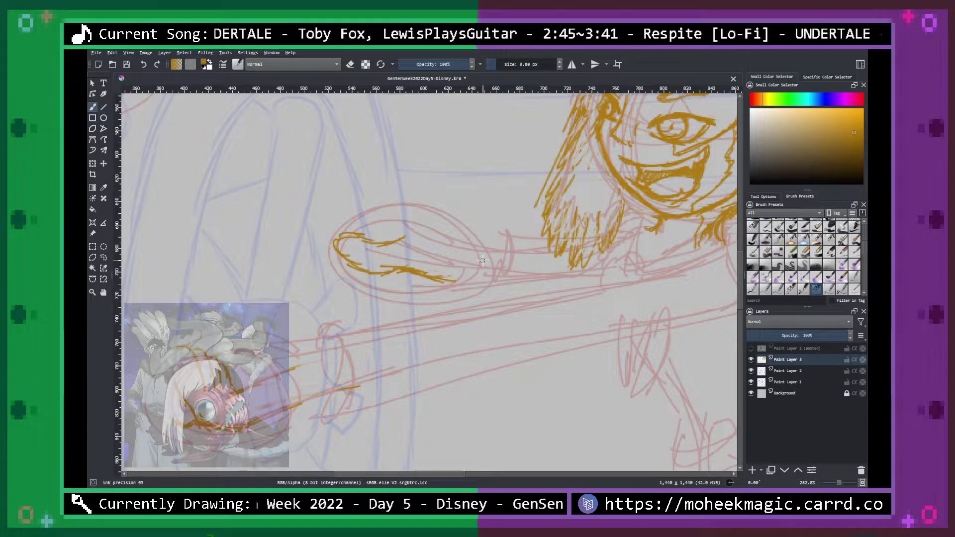
Draw the upper hand's palm and its two wrist lines, extending toward the hair.
mouse_move(410, 269)
mouse_down()
mouse_move(455, 264)
mouse_move(447, 273)
mouse_move(513, 280)
mouse_up()
drag(445, 281, 524, 278)
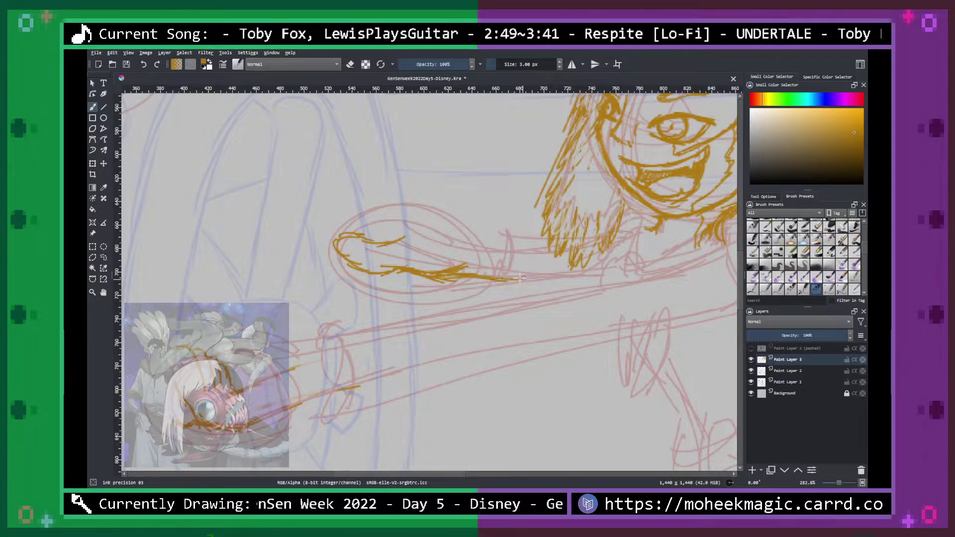
mouse_move(387, 243)
mouse_down()
mouse_move(409, 234)
mouse_move(417, 203)
mouse_move(449, 233)
mouse_move(518, 246)
mouse_up()
key(ctrl+minus)
key(ctrl+minus)
key(plus)
key(plus)
key(plus)
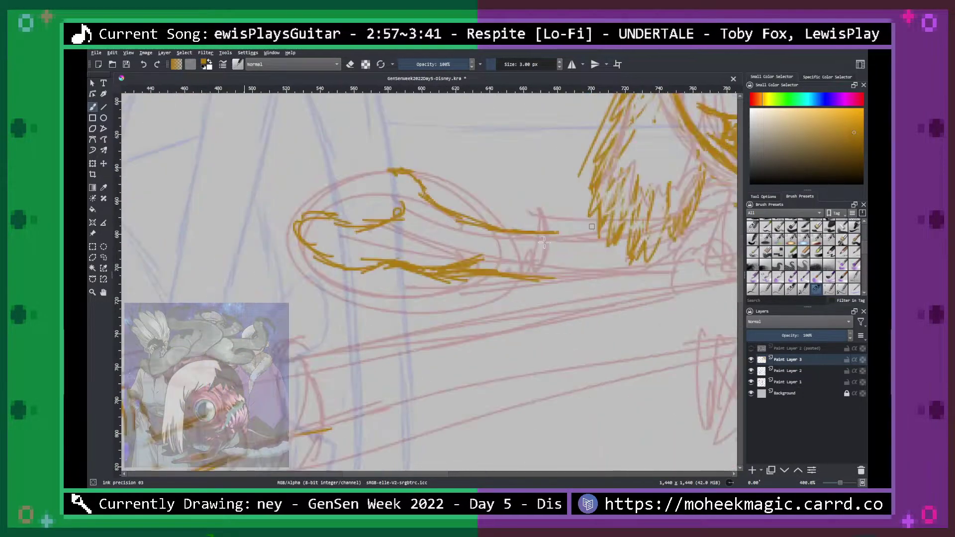
Refine the upper hand's inner lines and erase excess strokes around its fingertips and front edge.
mouse_move(322, 242)
mouse_down()
mouse_move(311, 222)
mouse_move(318, 240)
mouse_move(325, 217)
mouse_move(336, 216)
mouse_move(343, 266)
mouse_move(324, 265)
mouse_move(457, 269)
mouse_up()
key(ctrl+minus)
key(ctrl+minus)
key(ctrl+minus)
key(ctrl+plus)
key(ctrl+plus)
key(ctrl+plus)
key(e)
drag(365, 221, 383, 218)
mouse_move(324, 219)
mouse_down()
mouse_move(309, 241)
mouse_move(297, 216)
mouse_move(328, 208)
mouse_move(313, 208)
mouse_move(301, 240)
mouse_move(336, 267)
mouse_up()
mouse_move(332, 216)
mouse_down()
mouse_move(392, 206)
mouse_move(341, 224)
mouse_move(339, 211)
mouse_move(318, 241)
mouse_move(297, 231)
mouse_move(331, 271)
mouse_move(318, 222)
mouse_move(315, 262)
mouse_up()
key(e)
Redraw the upper hand's front and lower contours and add a short raised fingertip above the front edge.
mouse_move(322, 215)
mouse_down()
mouse_move(300, 227)
mouse_move(324, 255)
mouse_move(322, 245)
mouse_move(359, 264)
mouse_move(392, 257)
mouse_move(361, 255)
mouse_move(478, 258)
mouse_move(517, 269)
mouse_move(502, 273)
mouse_move(544, 274)
mouse_up()
drag(371, 227, 400, 199)
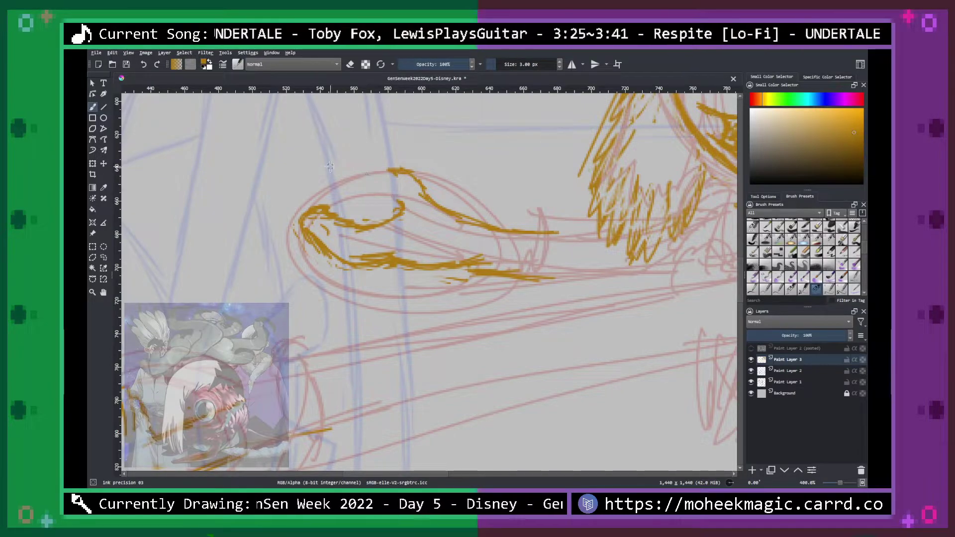
mouse_move(331, 191)
mouse_down()
mouse_move(323, 172)
mouse_move(313, 182)
mouse_move(309, 208)
mouse_move(335, 194)
mouse_move(339, 213)
mouse_up()
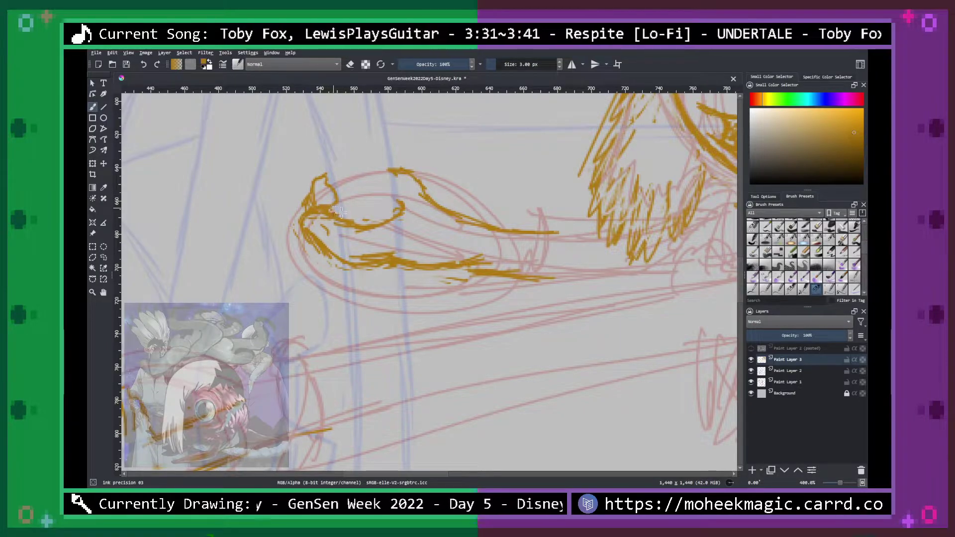
drag(316, 248, 341, 269)
key(ctrl+minus)
key(minus)
key(minus)
key(minus)
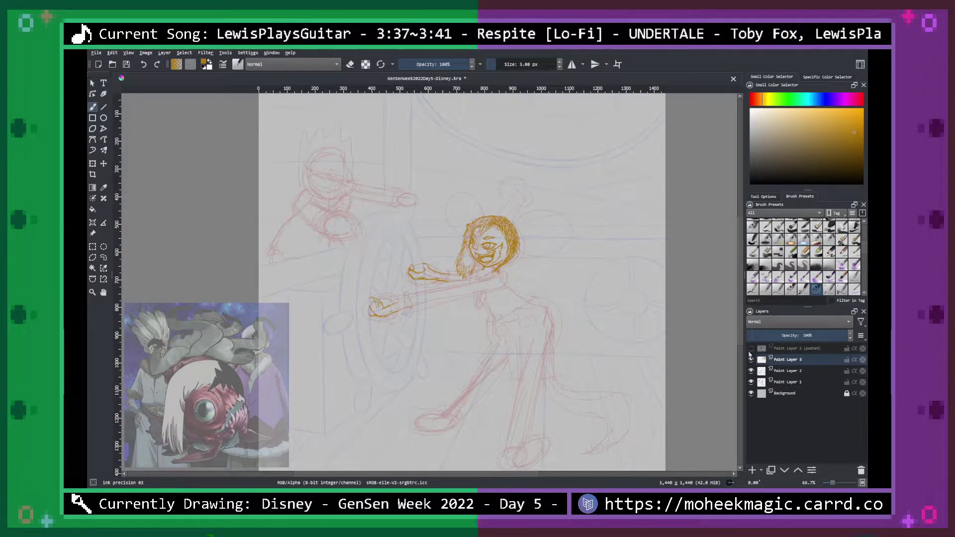
Check the ochre drawing against the rough sketches by briefly hiding Paint Layer 2 and Paint Layer 1 in turn.
click(752, 372)
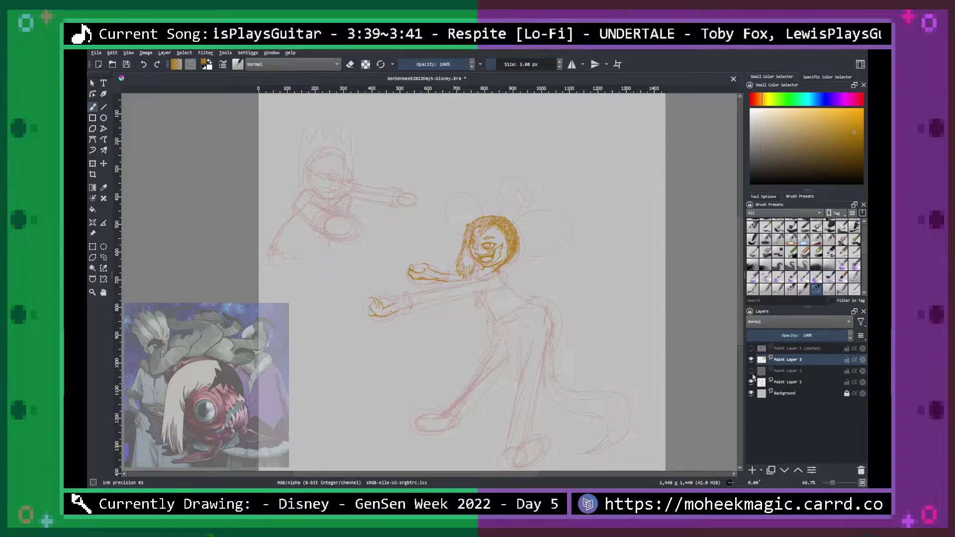
click(750, 371)
click(751, 382)
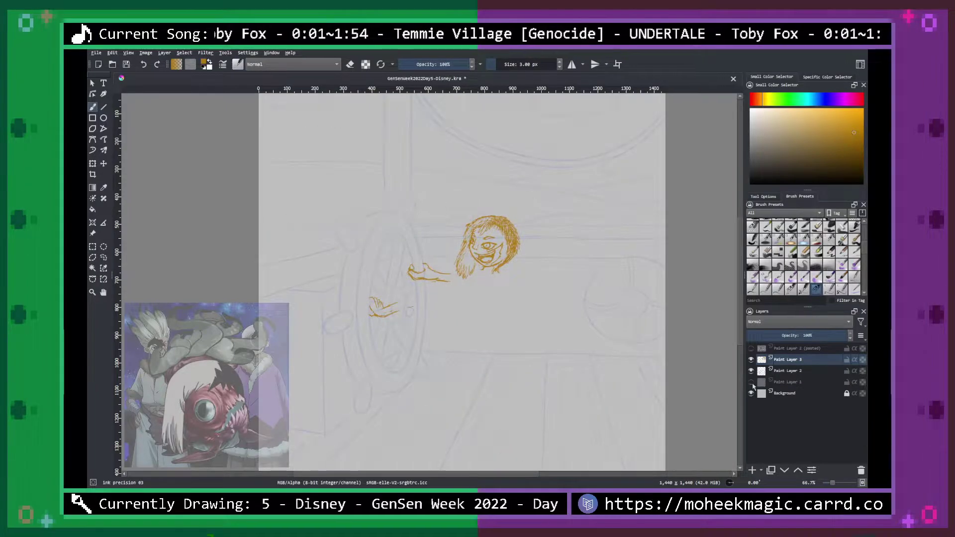
click(751, 382)
Draw both outlines of the forward leg in ochre from below the shorts down to the foot.
key(plus)
key(plus)
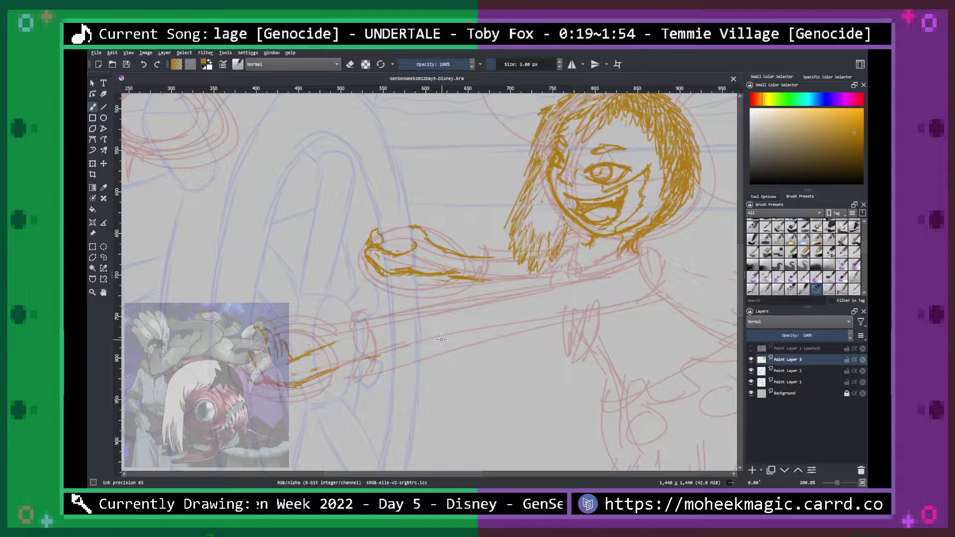
drag(612, 297, 573, 194)
drag(642, 254, 603, 283)
mouse_move(665, 346)
mouse_down()
mouse_move(616, 309)
mouse_move(583, 241)
mouse_up()
drag(608, 294, 579, 192)
mouse_move(577, 280)
mouse_down()
mouse_move(633, 240)
mouse_move(634, 267)
mouse_up()
key(b)
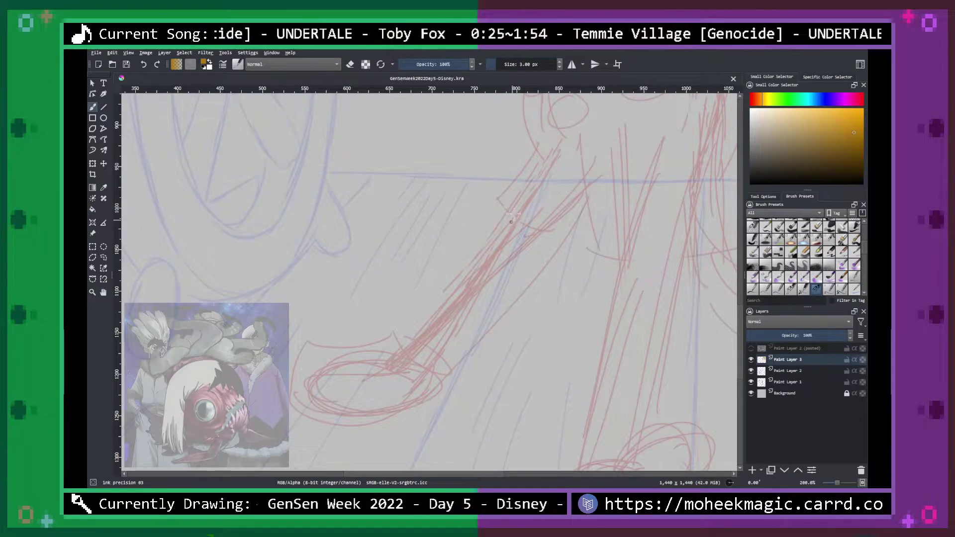
mouse_move(519, 199)
mouse_down()
mouse_move(472, 277)
mouse_move(501, 231)
mouse_move(394, 364)
mouse_up()
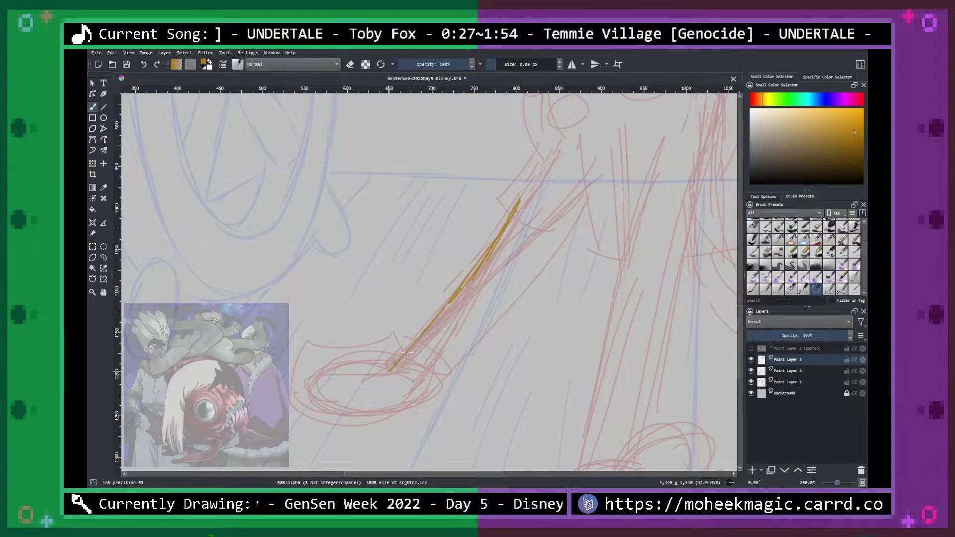
drag(453, 300, 463, 311)
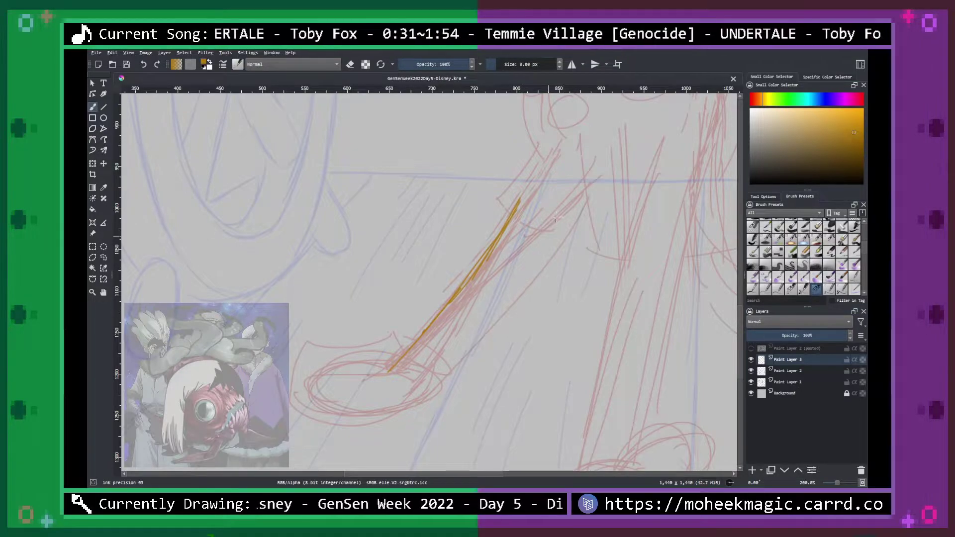
drag(576, 192, 480, 328)
drag(534, 256, 416, 385)
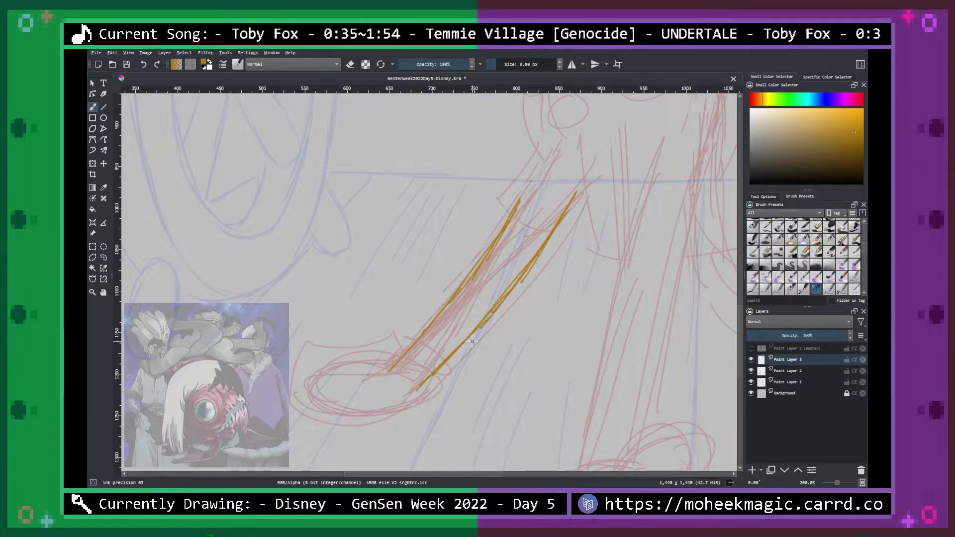
Show the pasted reference layer and draw the ankle cuff and shoe outline at the end of the forward leg.
click(751, 348)
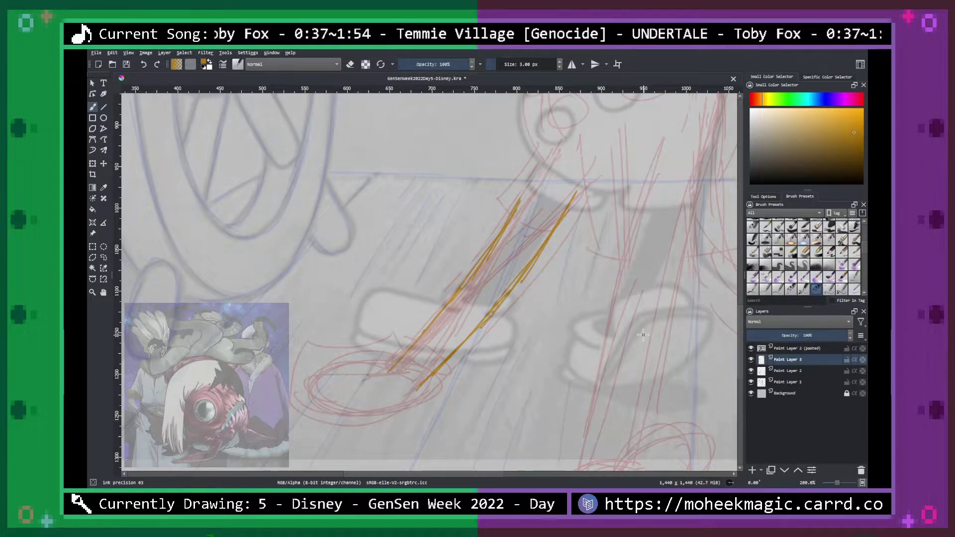
key(ctrl+plus)
drag(566, 342, 581, 285)
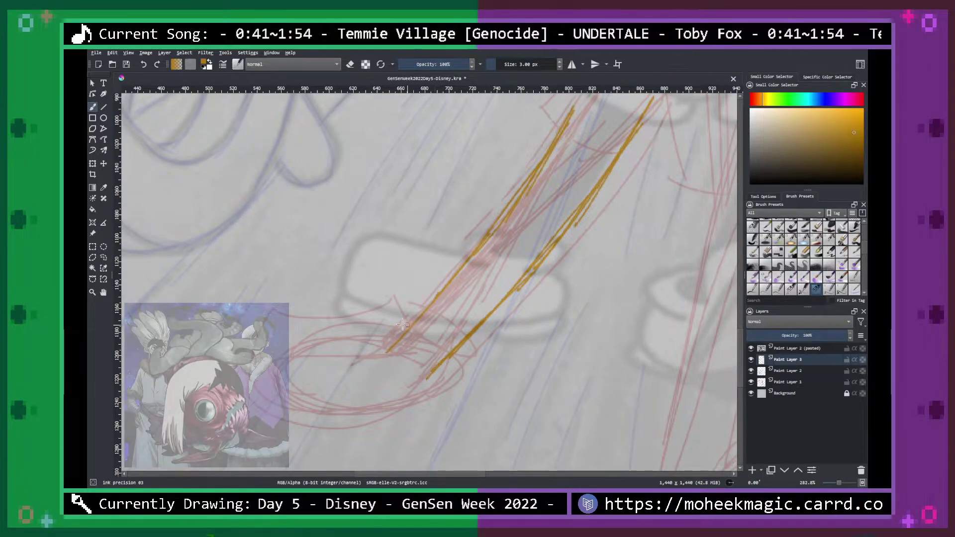
mouse_move(407, 323)
mouse_down()
mouse_move(435, 327)
mouse_move(439, 344)
mouse_move(406, 320)
mouse_move(451, 325)
mouse_move(479, 343)
mouse_up()
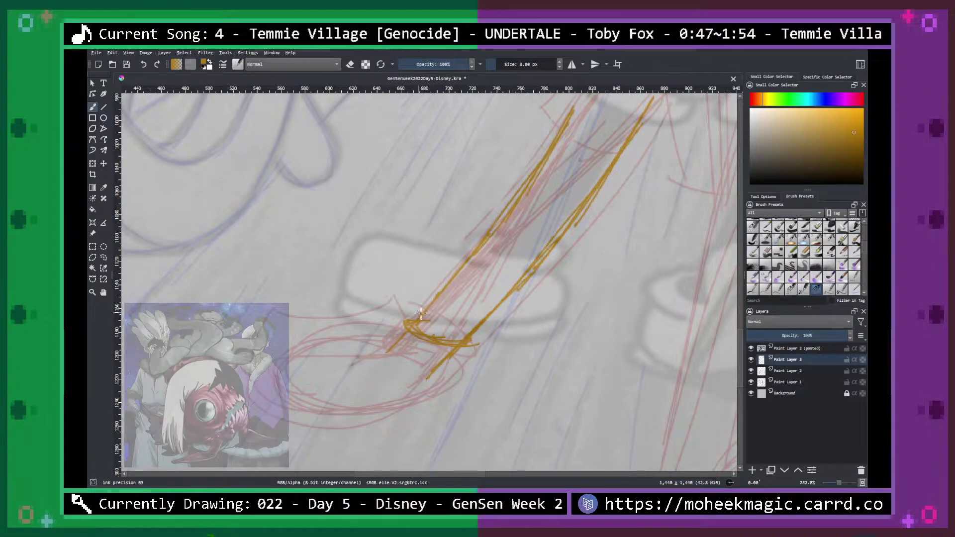
mouse_move(413, 317)
mouse_down()
mouse_move(394, 343)
mouse_move(458, 367)
mouse_move(479, 340)
mouse_move(461, 375)
mouse_move(459, 365)
mouse_move(459, 396)
mouse_move(441, 404)
mouse_move(462, 391)
mouse_move(448, 408)
mouse_move(299, 420)
mouse_move(299, 341)
mouse_move(316, 352)
mouse_move(346, 349)
mouse_move(311, 339)
mouse_move(382, 342)
mouse_move(333, 341)
mouse_move(356, 344)
mouse_up()
key(ctrl+z)
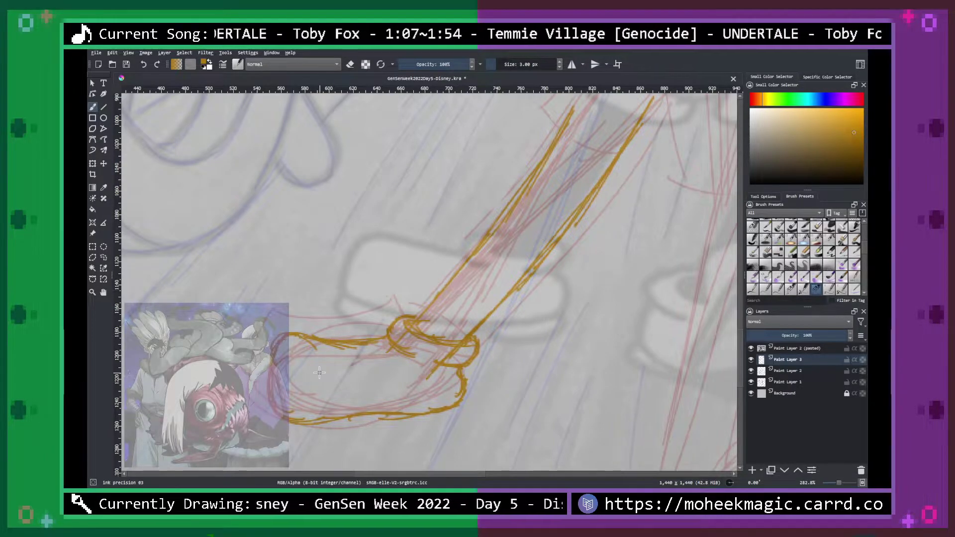
Add a sole line along the bottom of the forward shoe, tidying it with eraser mode and reinforcing the lower edge.
mouse_move(289, 409)
mouse_down()
mouse_move(323, 406)
mouse_move(352, 414)
mouse_move(298, 408)
mouse_move(341, 416)
mouse_up()
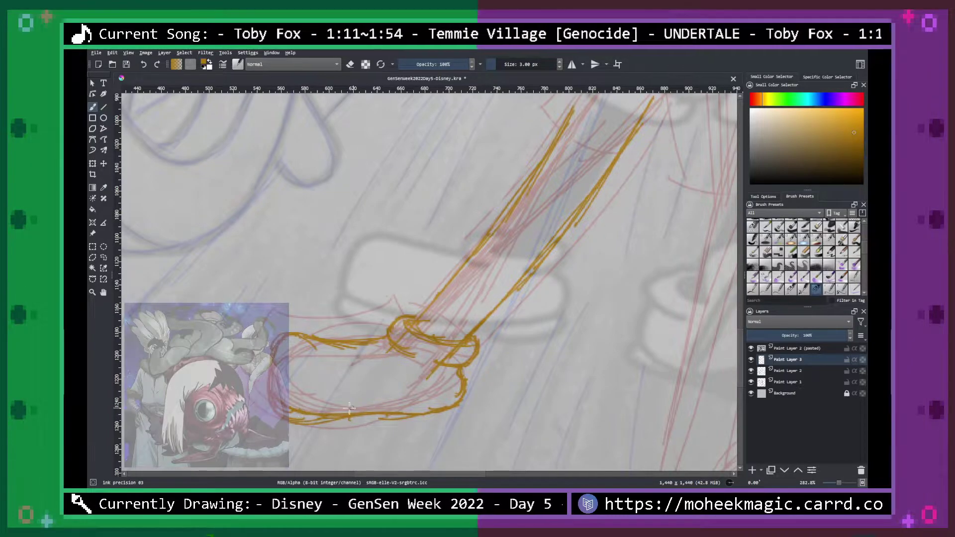
mouse_move(305, 408)
mouse_down()
mouse_move(422, 407)
mouse_move(455, 395)
mouse_move(462, 377)
mouse_move(457, 392)
mouse_up()
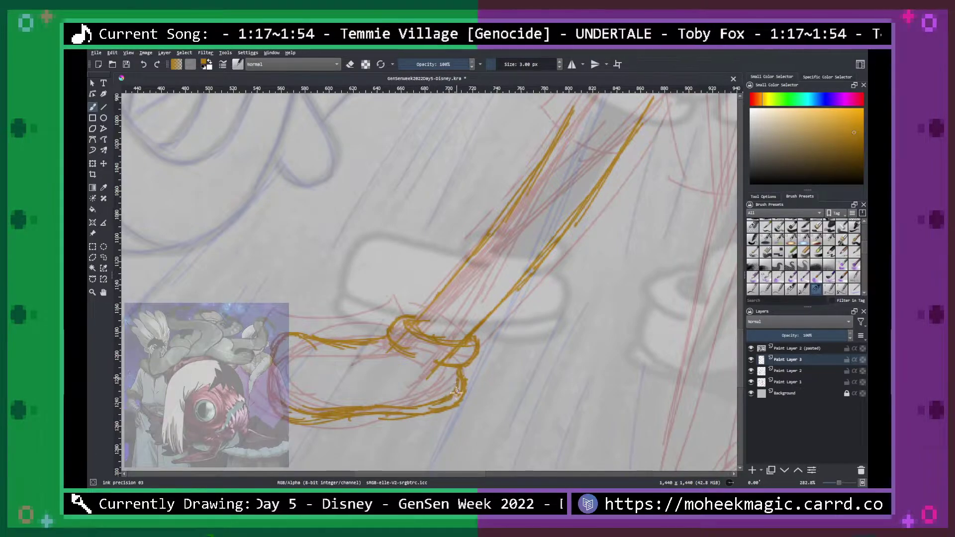
key(e)
mouse_move(396, 408)
mouse_down()
mouse_move(311, 419)
mouse_move(320, 419)
mouse_move(311, 418)
mouse_move(384, 413)
mouse_move(306, 412)
mouse_move(420, 408)
mouse_up()
key(e)
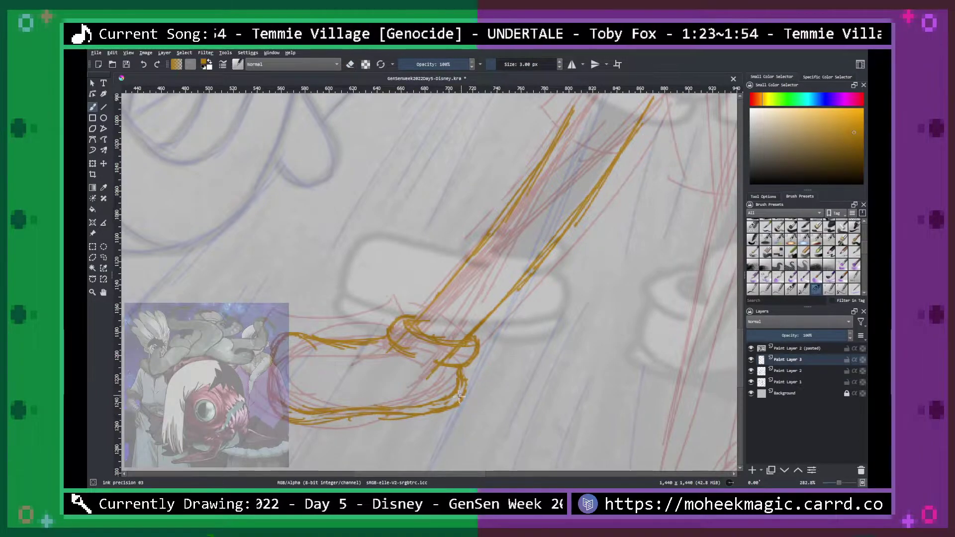
drag(300, 421, 454, 403)
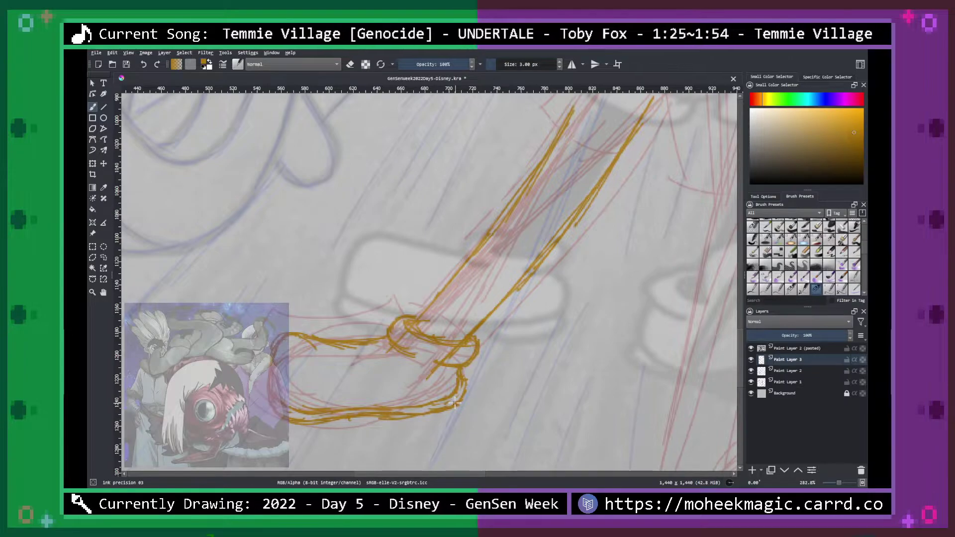
Rework the top edge of the forward shoe near the toe and erase the surplus strokes.
drag(341, 353, 288, 340)
key(e)
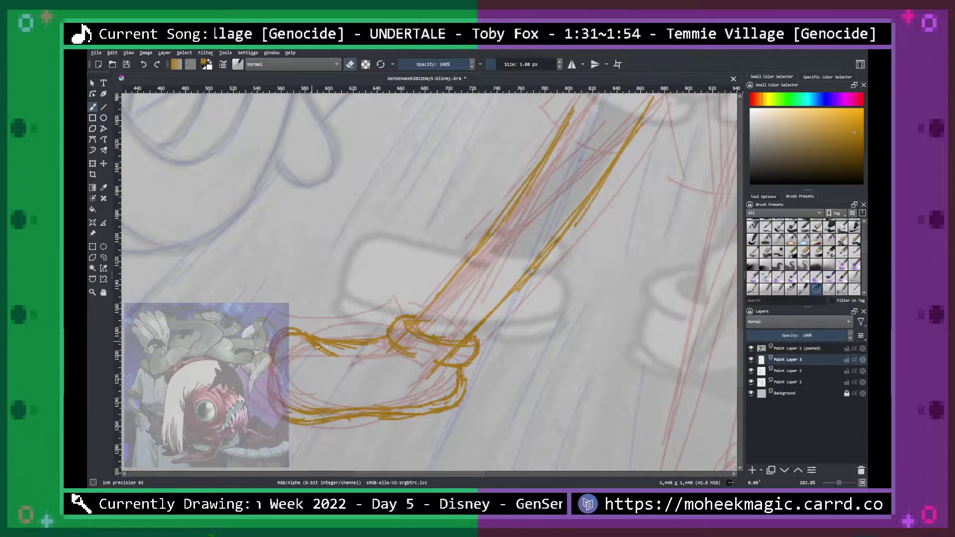
drag(357, 347, 331, 344)
key(ctrl+minus)
key(ctrl+minus)
key(ctrl+minus)
key(e)
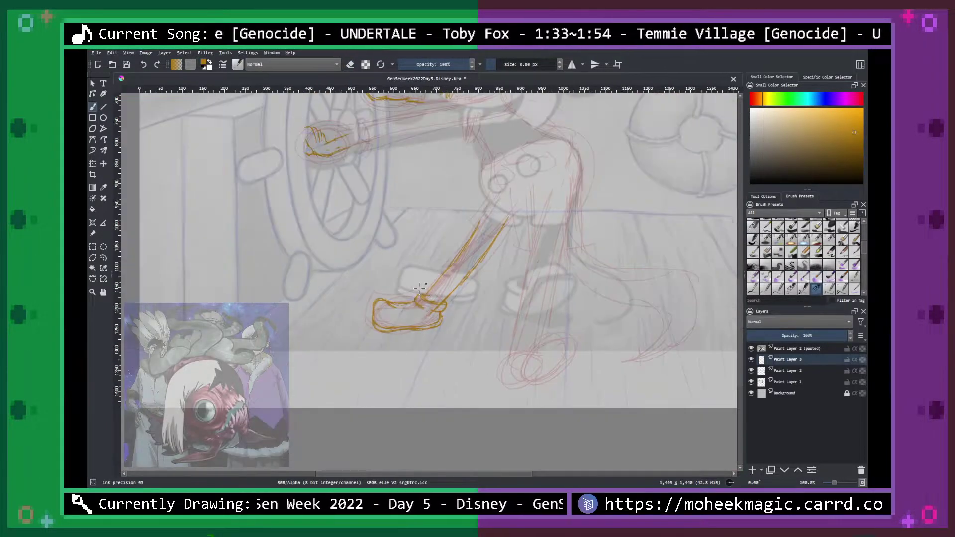
key(minus)
key(minus)
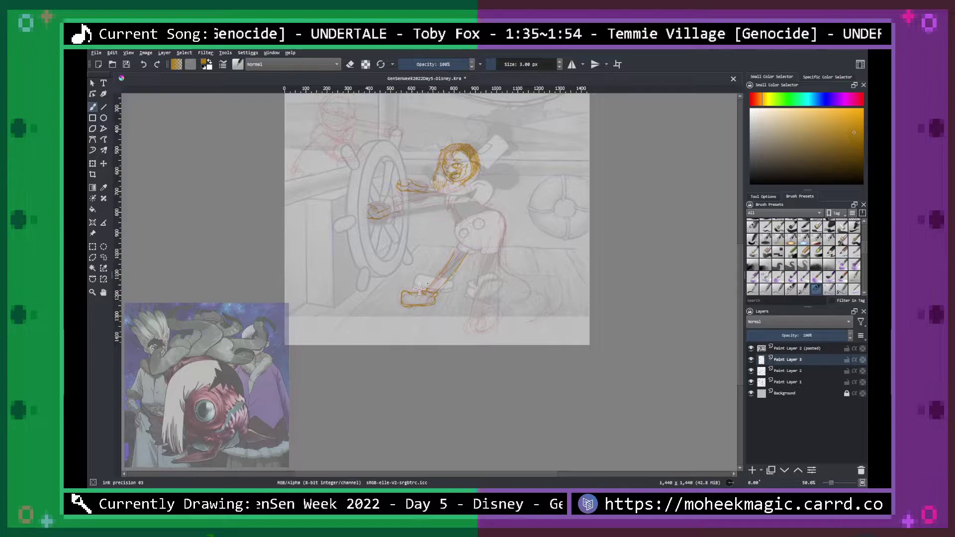
Draw the front outline of the rear leg in ochre, undoing the lower strokes and redrawing the line down to the foot.
key(plus)
key(plus)
key(plus)
drag(614, 335, 557, 306)
mouse_move(549, 269)
mouse_down()
mouse_move(488, 298)
mouse_move(464, 283)
mouse_up()
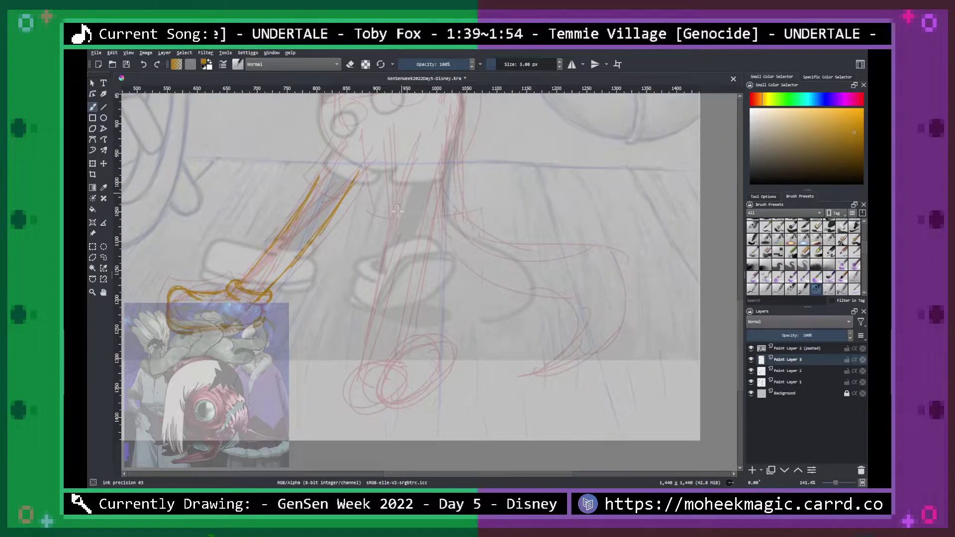
drag(407, 191, 370, 328)
drag(402, 209, 363, 375)
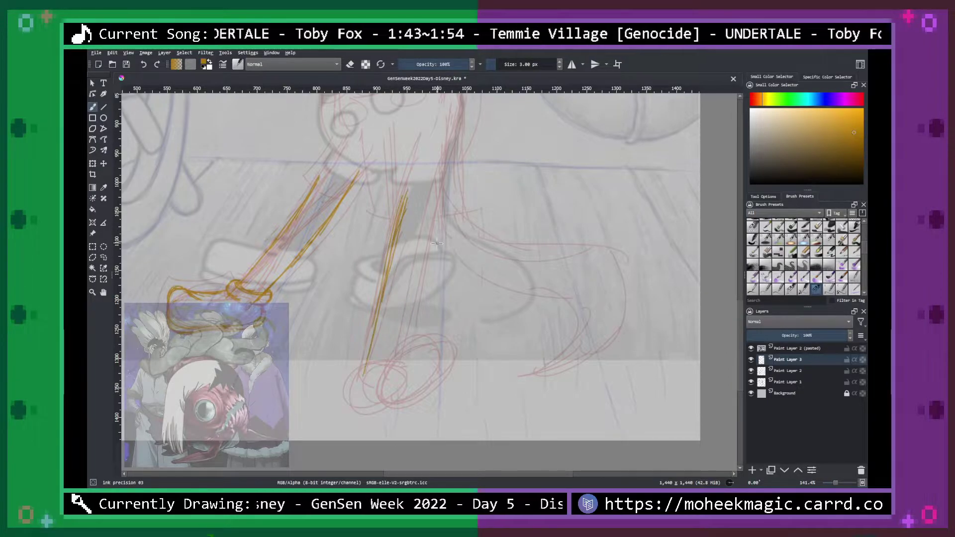
key(ctrl+z)
key(ctrl+z)
key(ctrl+z)
key(ctrl+z)
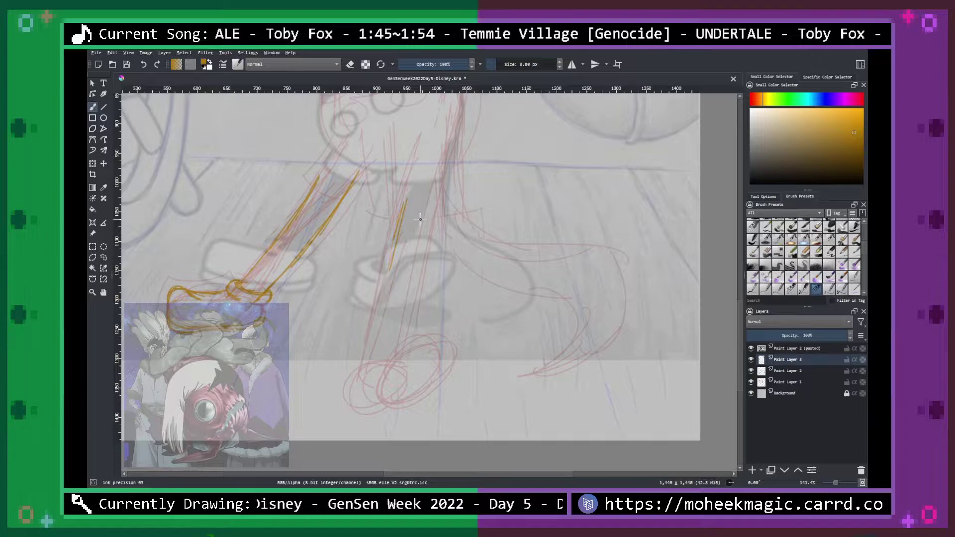
drag(405, 199, 359, 384)
Draw the back outline of the rear leg in ochre from below the shorts to just above the foot.
drag(443, 178, 420, 294)
mouse_move(437, 194)
mouse_down()
mouse_move(413, 331)
mouse_move(430, 233)
mouse_move(416, 300)
mouse_up()
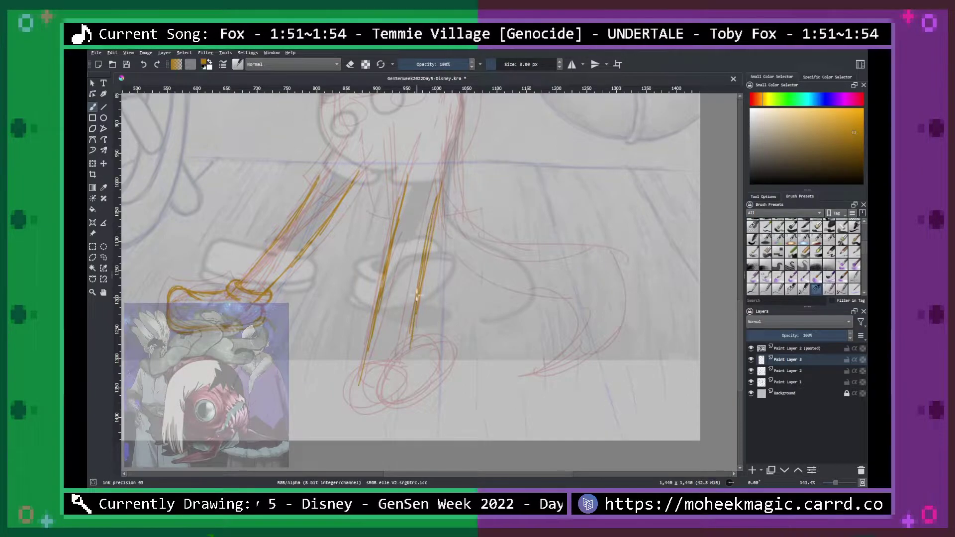
key(ctrl+minus)
key(ctrl+minus)
key(ctrl+minus)
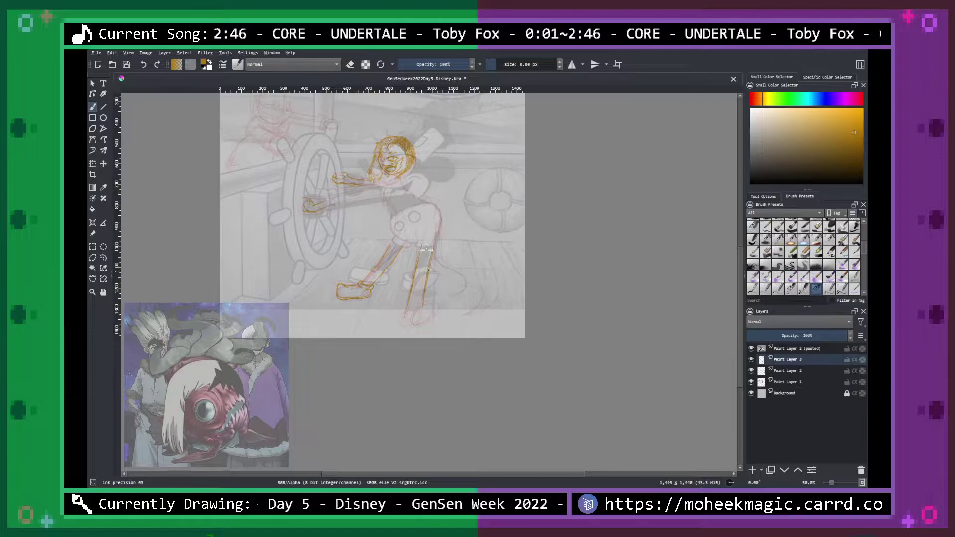
Draw the ankle cuff at the end of the rear leg and the side and lower edge of the shoe beneath it.
key(ctrl+plus)
key(ctrl+plus)
key(ctrl+plus)
key(ctrl+plus)
key(space)
drag(492, 326, 541, 247)
key(b)
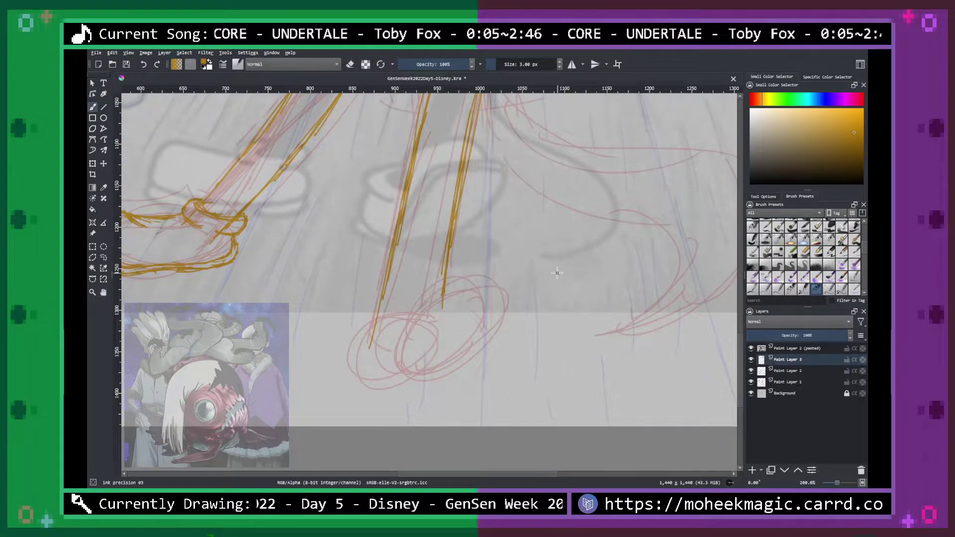
mouse_move(382, 298)
mouse_down()
mouse_move(374, 302)
mouse_move(384, 308)
mouse_move(413, 310)
mouse_move(364, 295)
mouse_move(393, 334)
mouse_up()
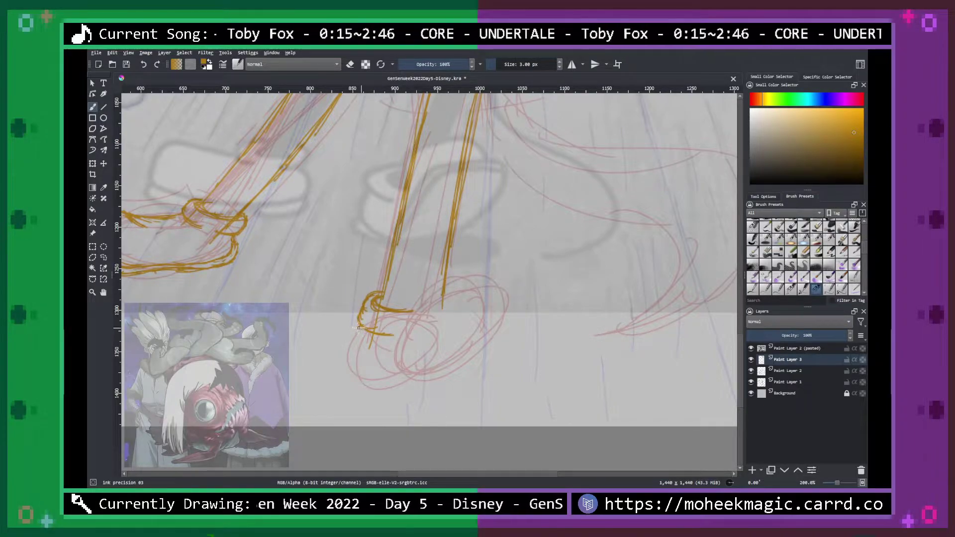
mouse_move(359, 333)
mouse_down()
mouse_move(353, 378)
mouse_move(376, 376)
mouse_move(348, 369)
mouse_move(387, 390)
mouse_up()
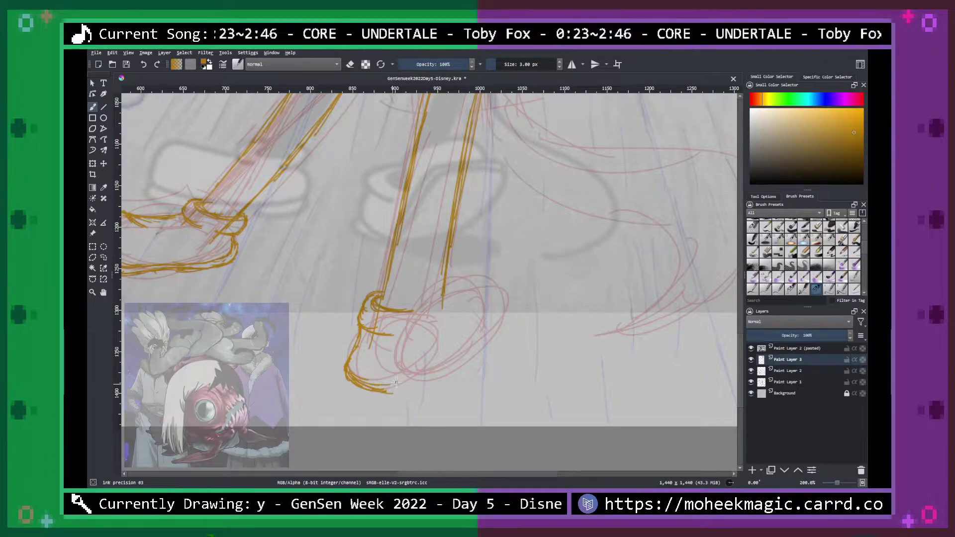
drag(371, 383, 392, 376)
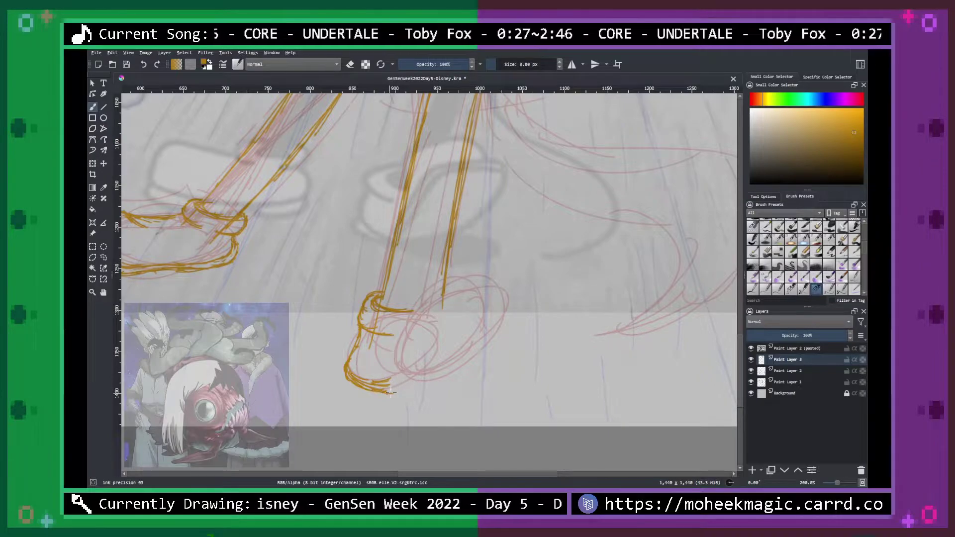
Draw the curved sole outline of the rear shoe up to its raised end beside the leg.
drag(398, 392, 481, 336)
mouse_move(428, 391)
mouse_down()
mouse_move(483, 335)
mouse_move(497, 301)
mouse_move(469, 291)
mouse_move(445, 299)
mouse_move(405, 341)
mouse_move(391, 379)
mouse_up()
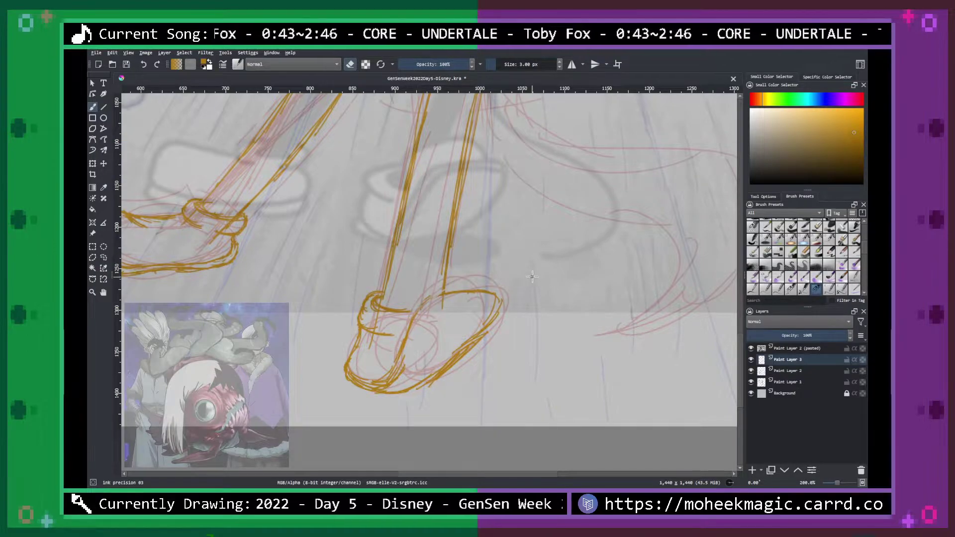
scroll(531, 276, down, 6)
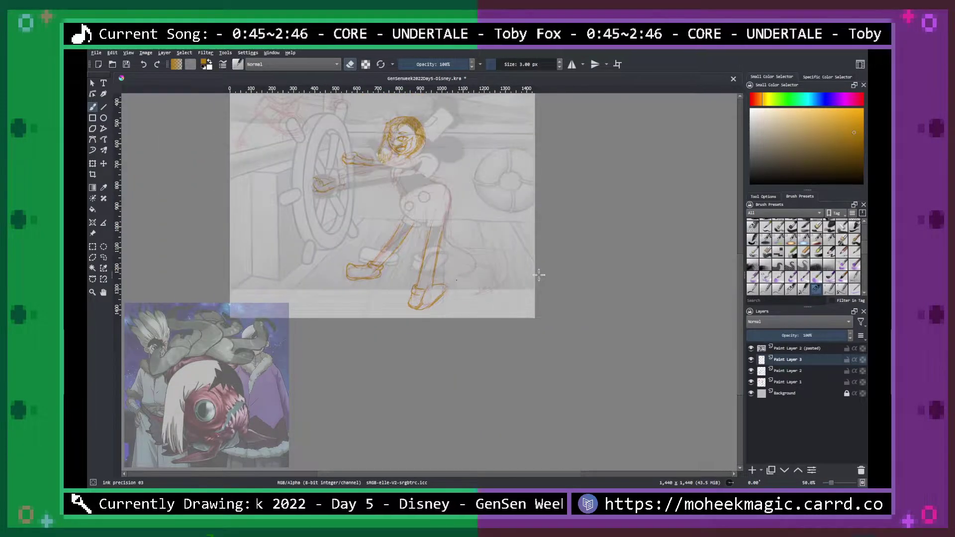
Fade the rear shoe's sole outline with the Eraser soft brush, and return to the 3 px ink brush.
scroll(539, 274, up, 6)
drag(545, 296, 547, 277)
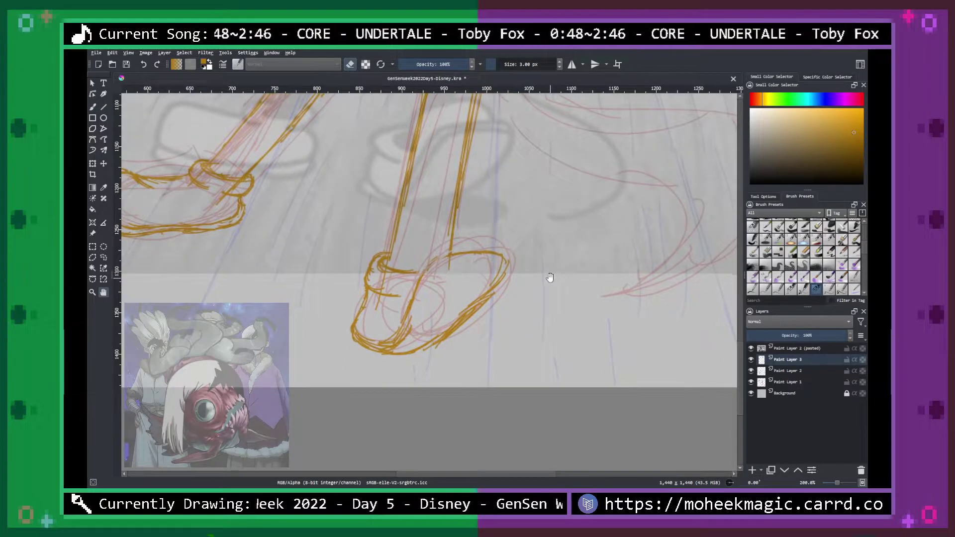
key(b)
right_click(455, 299)
click(455, 346)
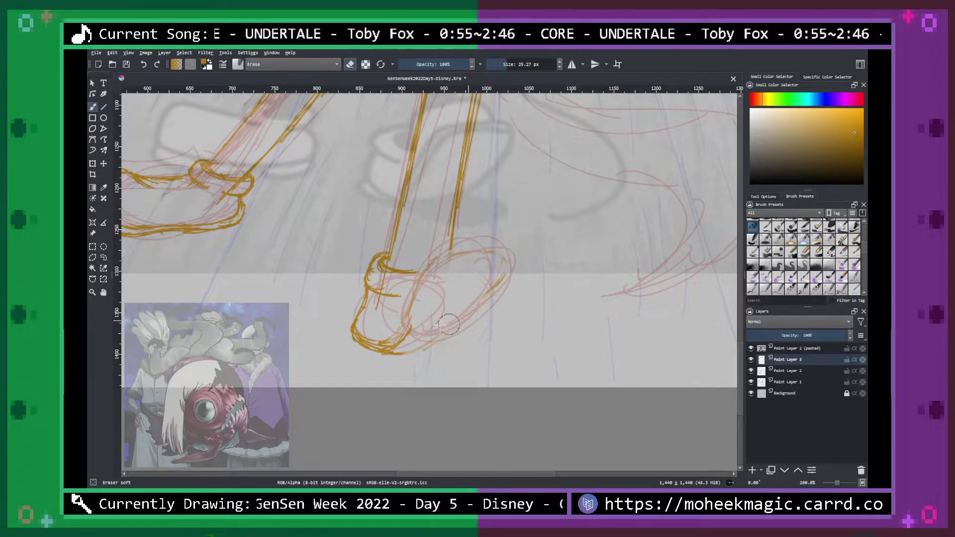
right_click(451, 343)
click(429, 299)
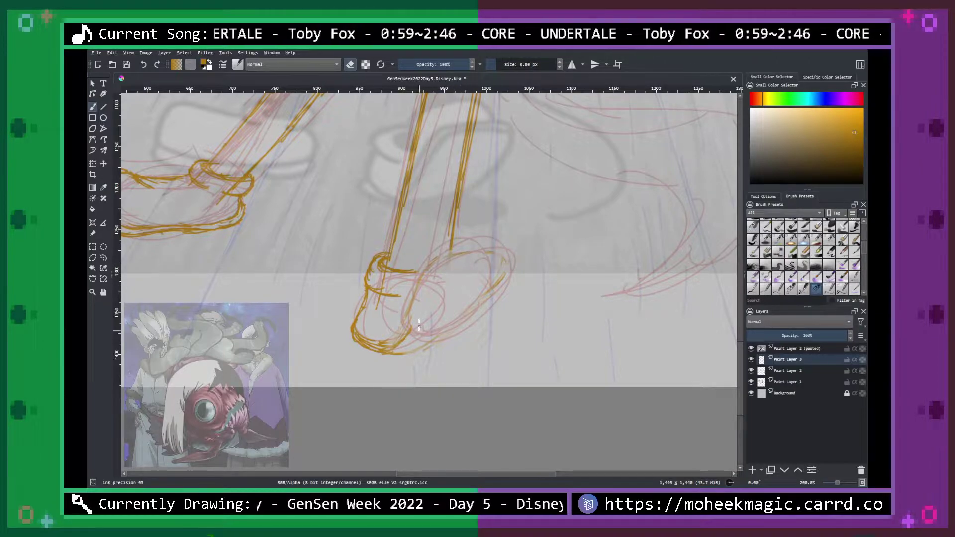
Redraw the rear shoe's sole outline smaller with a doubled edge, and add a rim above it across the base of the leg.
mouse_move(381, 343)
mouse_down()
mouse_move(406, 345)
mouse_move(378, 349)
mouse_move(431, 347)
mouse_move(489, 291)
mouse_move(456, 275)
mouse_move(424, 281)
mouse_move(396, 348)
mouse_move(434, 279)
mouse_move(458, 280)
mouse_move(441, 274)
mouse_move(423, 287)
mouse_move(428, 272)
mouse_move(439, 276)
mouse_move(411, 331)
mouse_up()
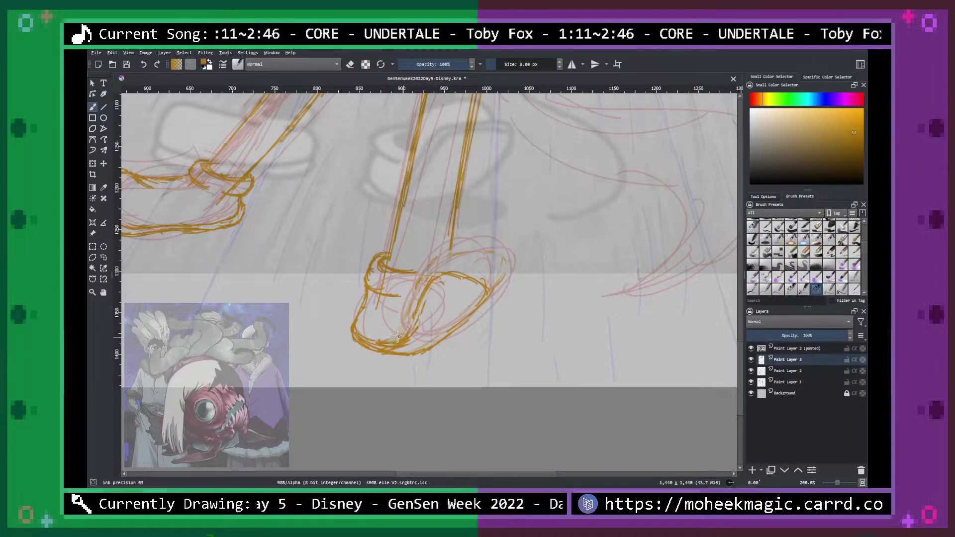
mouse_move(359, 333)
mouse_down()
mouse_move(397, 341)
mouse_move(404, 333)
mouse_move(381, 344)
mouse_move(427, 284)
mouse_up()
key(e)
mouse_move(413, 320)
mouse_down()
mouse_move(398, 339)
mouse_move(432, 293)
mouse_move(425, 277)
mouse_move(452, 262)
mouse_move(486, 276)
mouse_move(492, 299)
mouse_move(479, 316)
mouse_move(479, 295)
mouse_move(454, 267)
mouse_up()
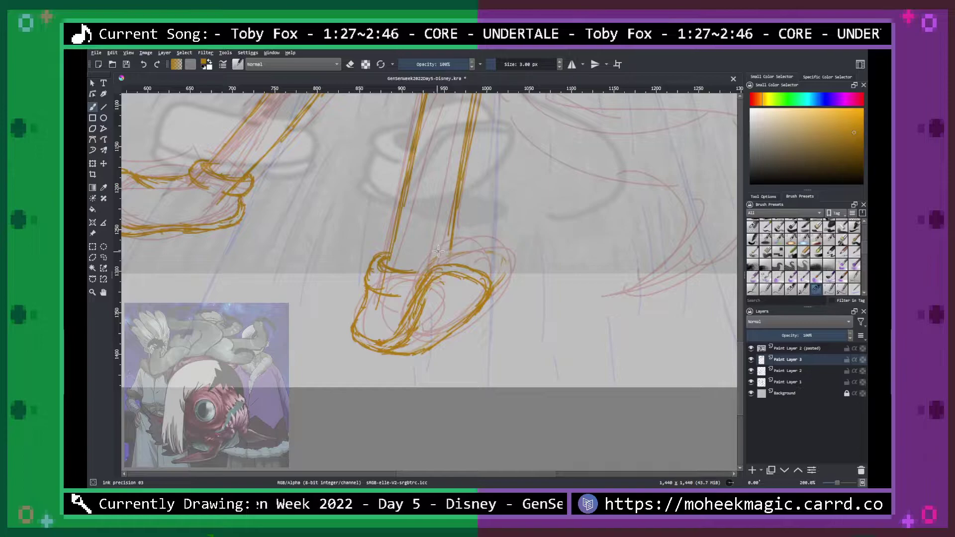
mouse_move(450, 248)
mouse_down()
mouse_move(490, 271)
mouse_move(494, 286)
mouse_move(493, 261)
mouse_move(447, 249)
mouse_up()
mouse_move(463, 240)
mouse_down()
mouse_move(423, 242)
mouse_move(416, 277)
mouse_move(393, 309)
mouse_up()
Hide the rough red pose layer, Paint Layer 1.
scroll(428, 247, down, 4)
key(ctrl+plus)
click(751, 381)
key(ctrl+minus)
key(ctrl+minus)
key(ctrl+plus)
key(ctrl+plus)
key(ctrl+plus)
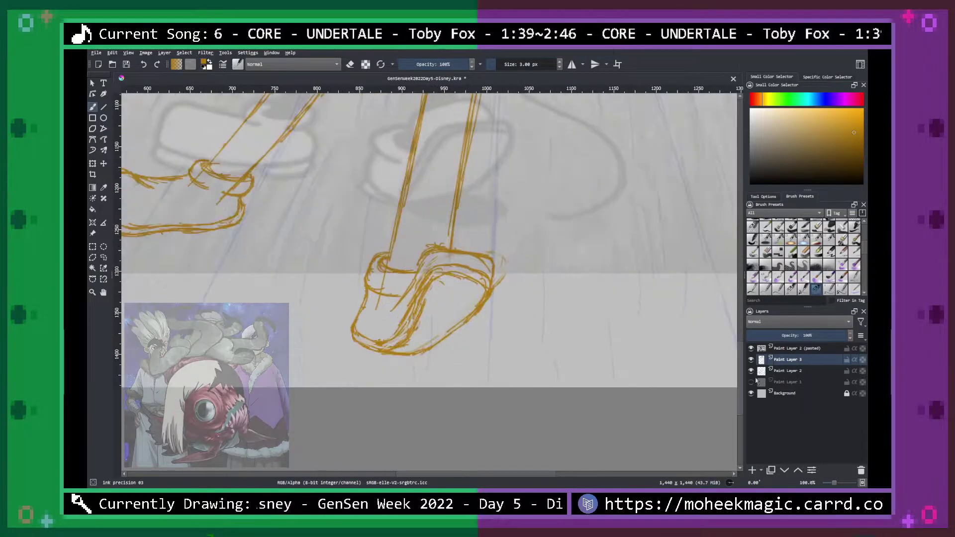
Erase the leg lines crossing the ankle cuffs of both shoes and touch up the cuff folds.
scroll(429, 279, up, 1)
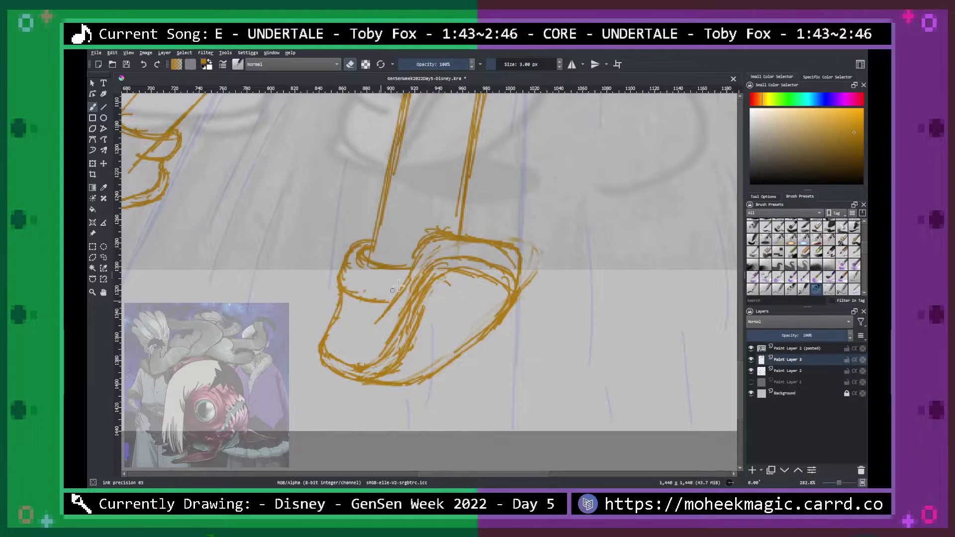
scroll(405, 281, down, 2)
scroll(366, 253, up, 2)
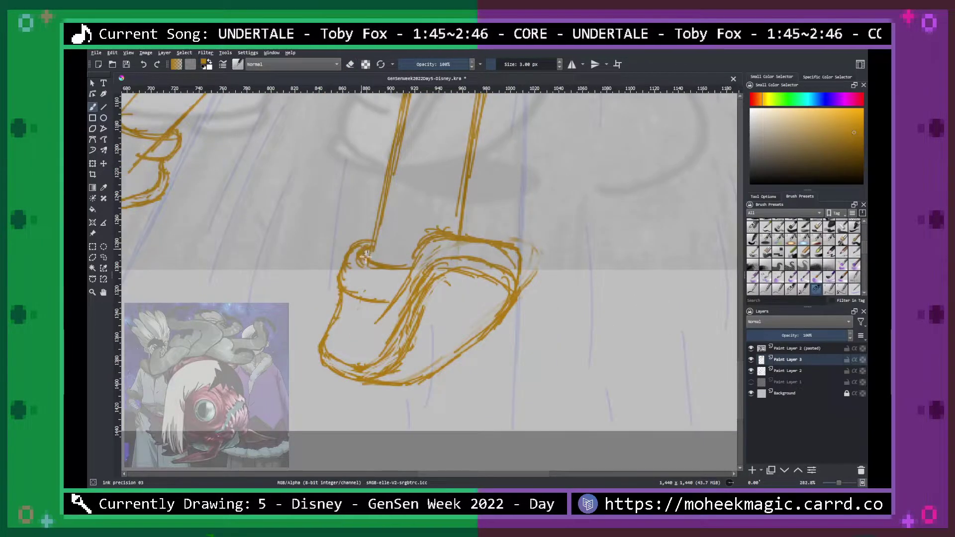
drag(380, 219, 507, 283)
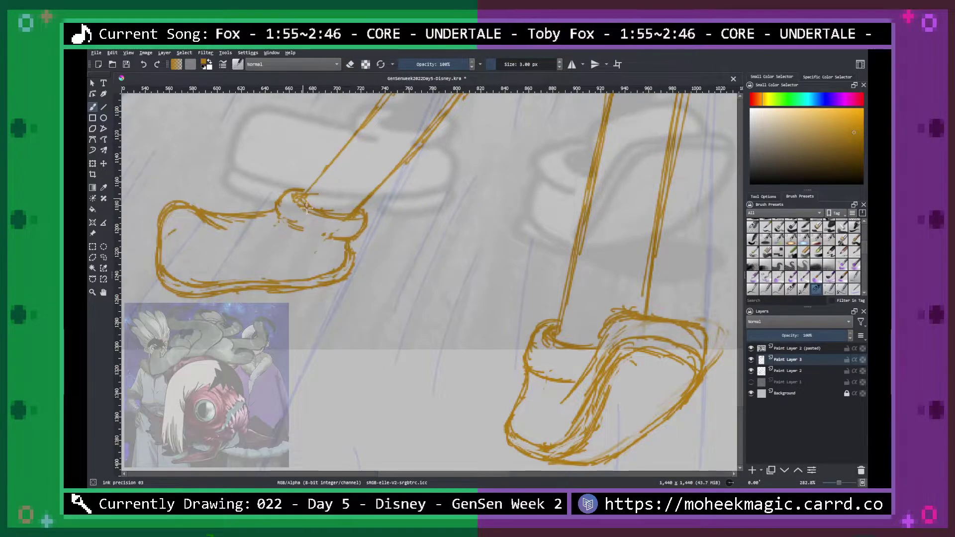
key(plus)
key(minus)
key(minus)
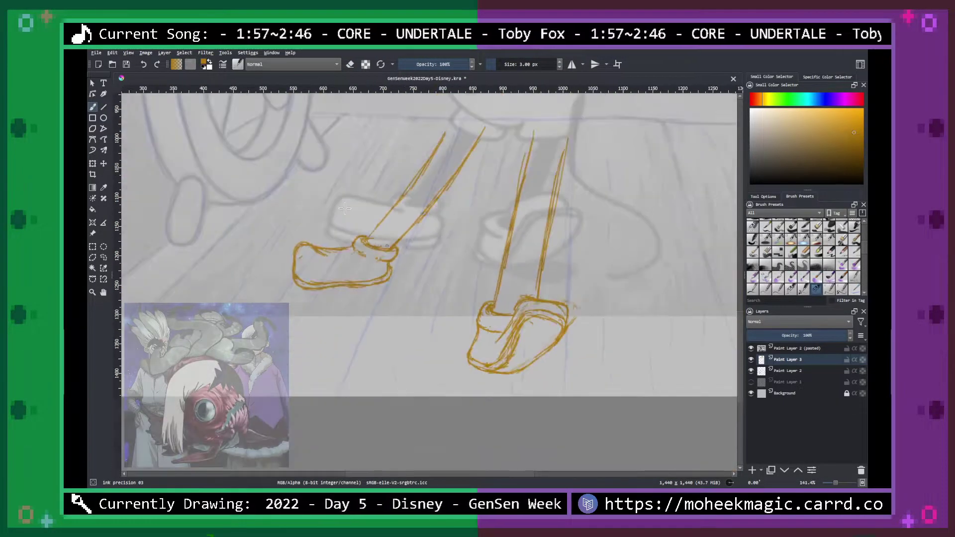
drag(584, 334, 504, 264)
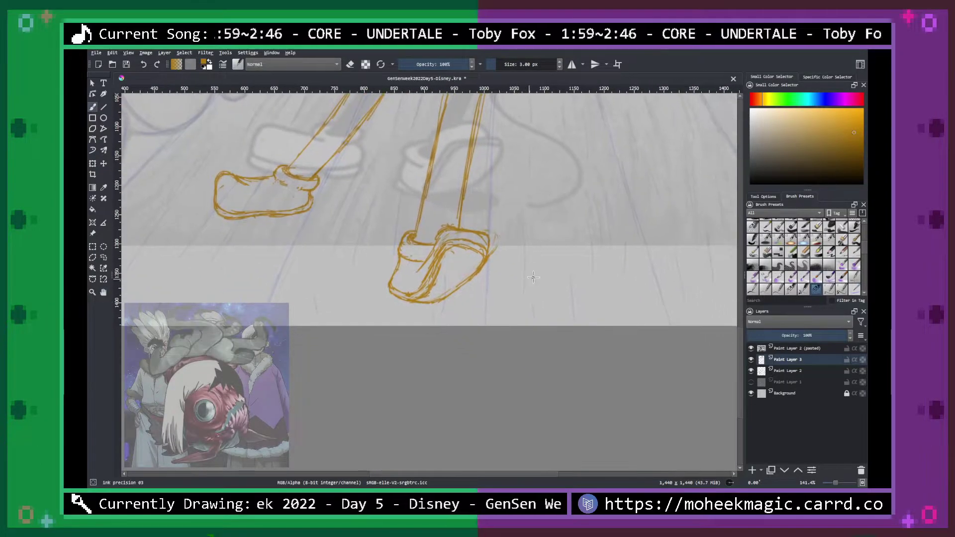
Add a paint layer above Paint Layer 3, lower Paint Layer 3's opacity to a faint guide, and make the new layer active.
key(plus)
key(plus)
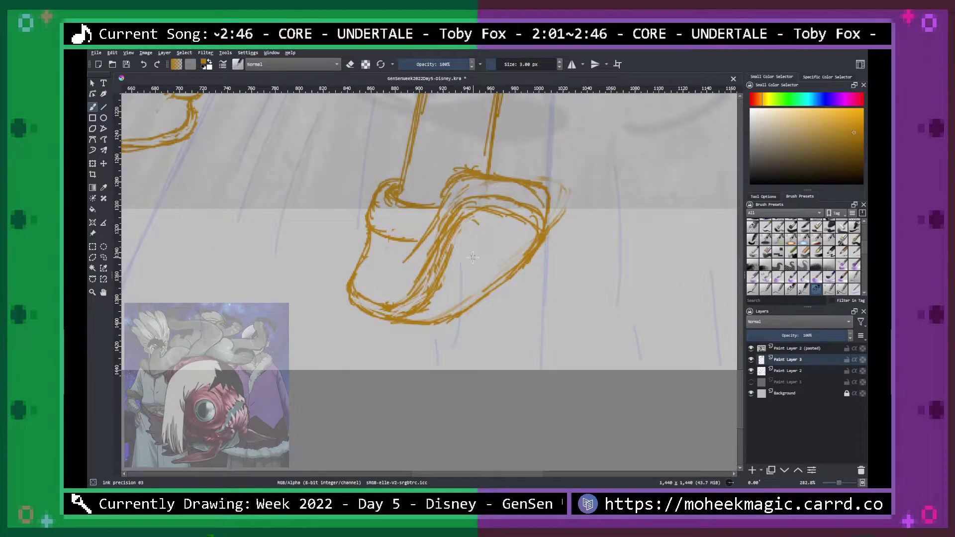
click(752, 470)
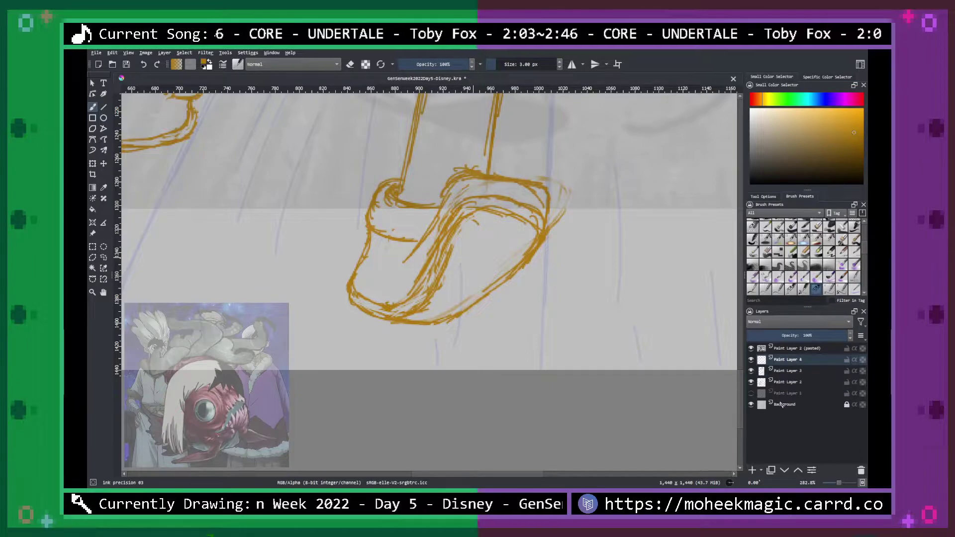
click(783, 370)
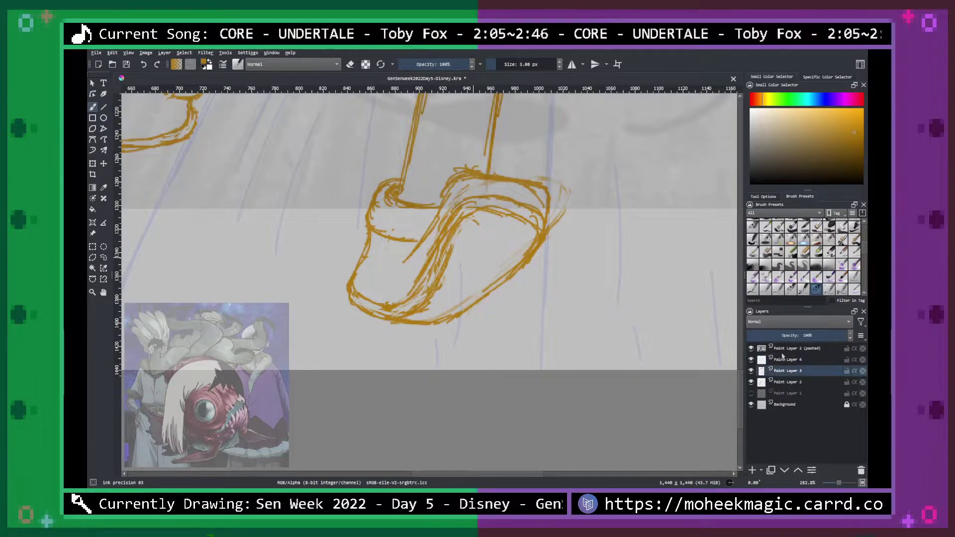
drag(778, 336, 768, 335)
click(785, 359)
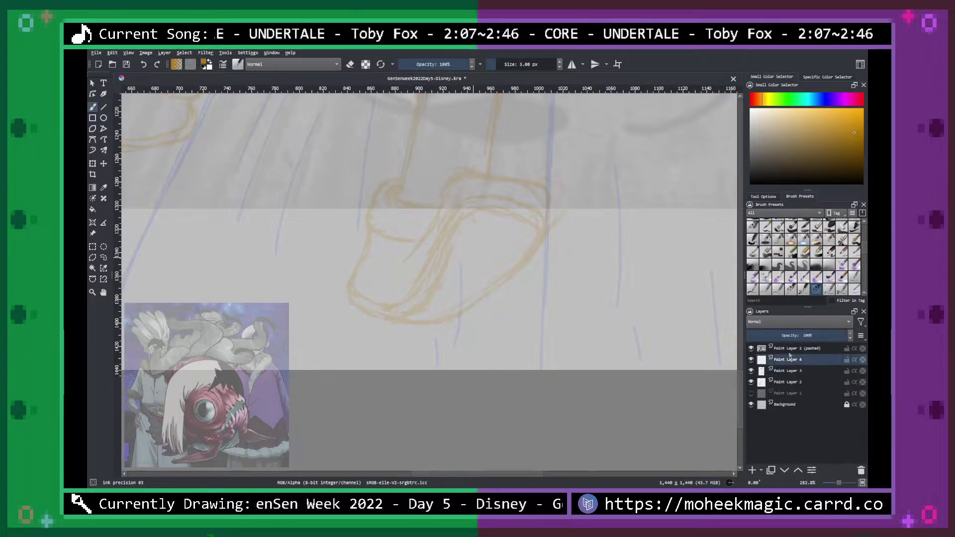
Redraw the rear shoe's sole flatter on the new layer, with a wavy upper edge, curved lower edge and inner contour lines.
mouse_move(398, 284)
mouse_down()
mouse_move(456, 242)
mouse_move(523, 249)
mouse_move(532, 262)
mouse_move(522, 253)
mouse_move(544, 256)
mouse_move(514, 295)
mouse_move(448, 322)
mouse_move(463, 323)
mouse_move(376, 317)
mouse_move(398, 319)
mouse_up()
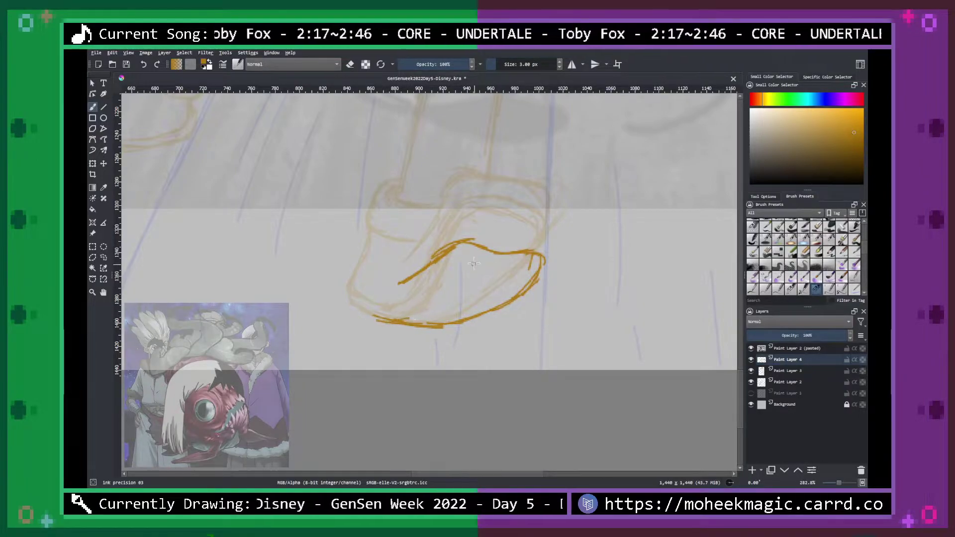
mouse_move(466, 268)
mouse_down()
mouse_move(512, 278)
mouse_move(521, 293)
mouse_move(529, 274)
mouse_move(455, 269)
mouse_move(398, 320)
mouse_move(442, 295)
mouse_move(427, 305)
mouse_move(450, 260)
mouse_move(414, 309)
mouse_move(393, 317)
mouse_move(395, 309)
mouse_move(430, 301)
mouse_move(417, 320)
mouse_move(390, 322)
mouse_move(420, 316)
mouse_move(463, 280)
mouse_move(516, 299)
mouse_up()
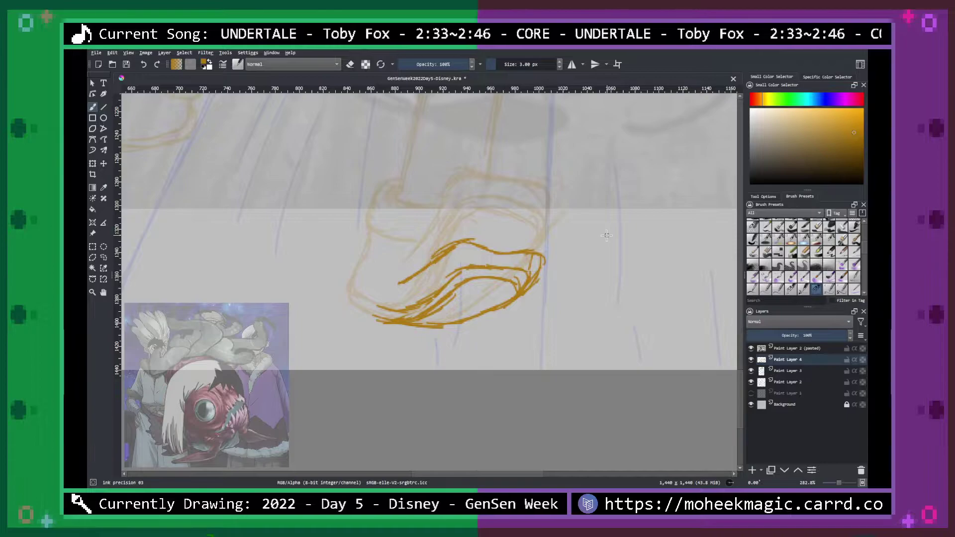
Select the redrawn sole with a freehand outline, shift it slightly toward the stern side, stretch it wider, and apply the transform.
click(104, 257)
drag(416, 251, 393, 259)
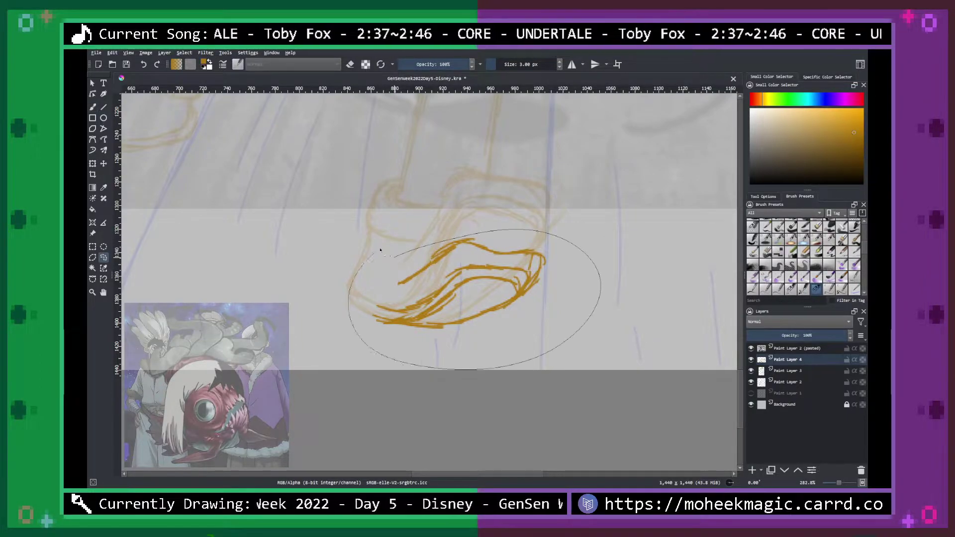
key(ctrl+t)
drag(516, 282, 524, 279)
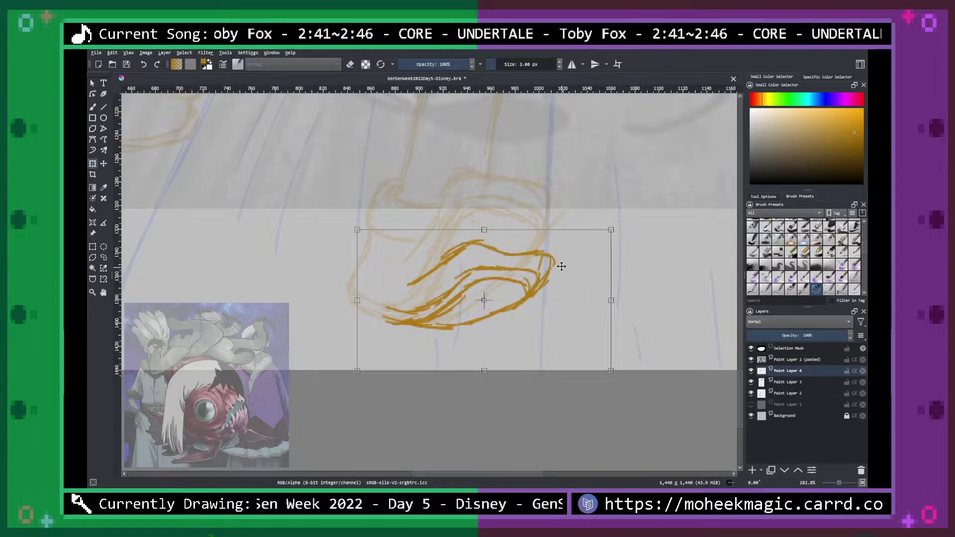
drag(611, 300, 634, 298)
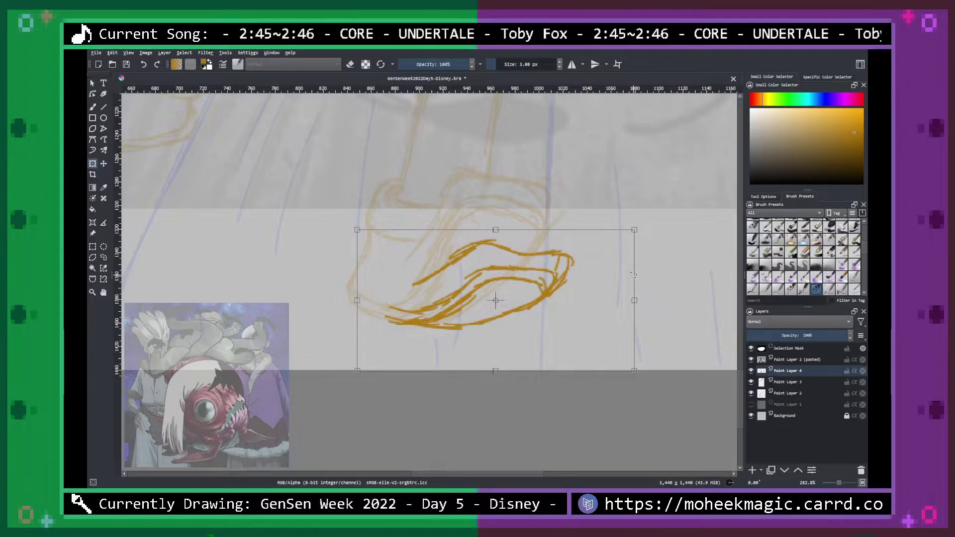
key(Return)
key(b)
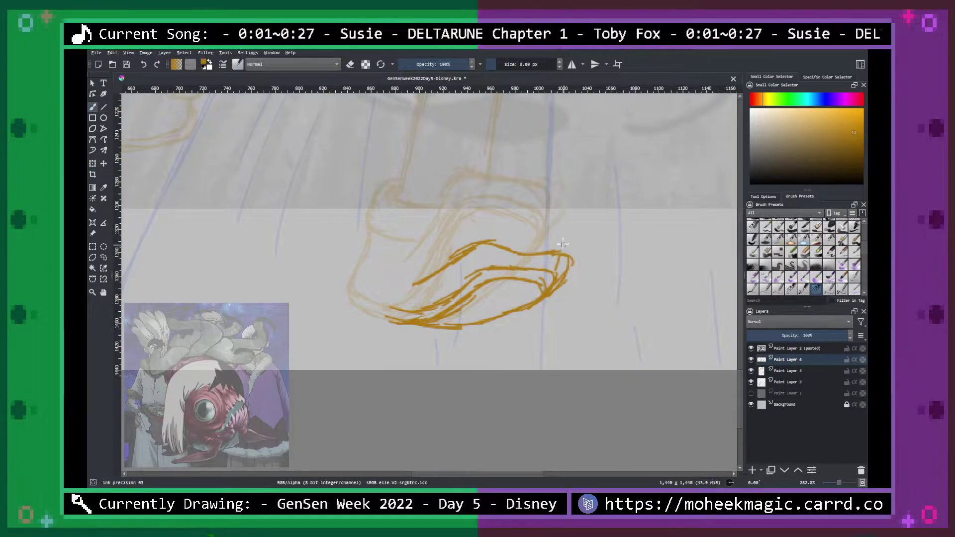
mouse_move(554, 241)
mouse_down()
mouse_move(558, 256)
mouse_move(512, 255)
mouse_up()
drag(435, 264, 435, 274)
drag(446, 257, 444, 265)
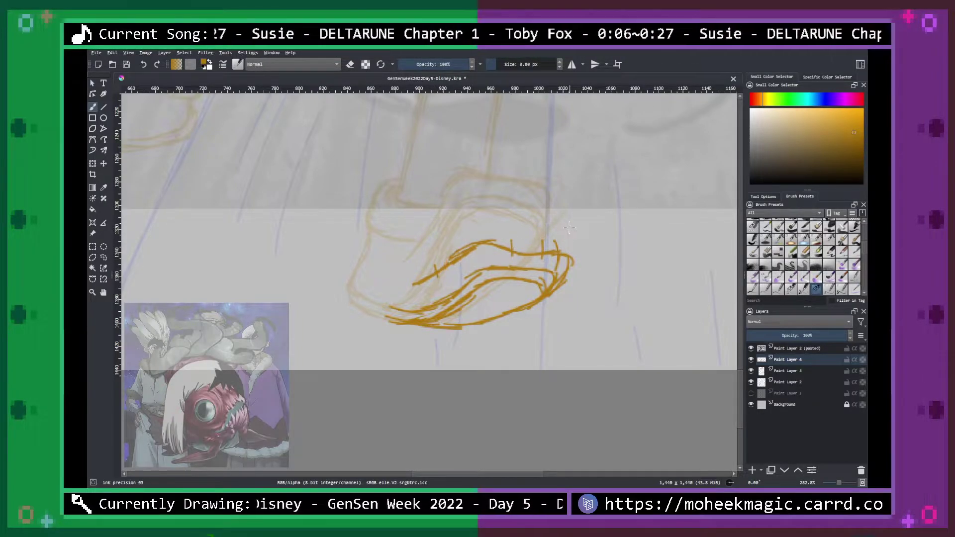
key(ctrl+z)
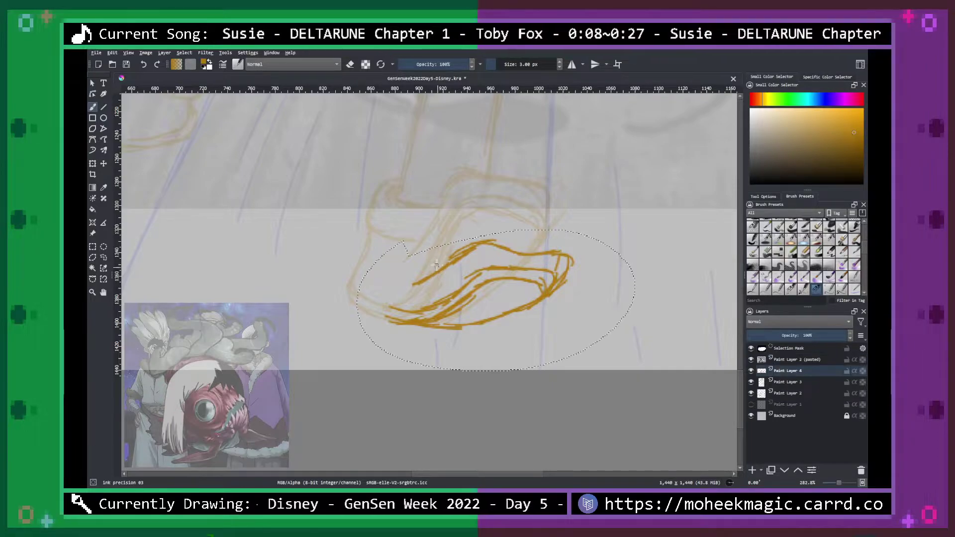
Clear the selection and draw short tick marks across both ends of the redrawn sole's upper edge.
key(ctrl+shift+a)
mouse_move(436, 258)
mouse_down()
mouse_move(430, 273)
mouse_move(449, 256)
mouse_up()
drag(541, 241, 540, 254)
drag(551, 240, 559, 262)
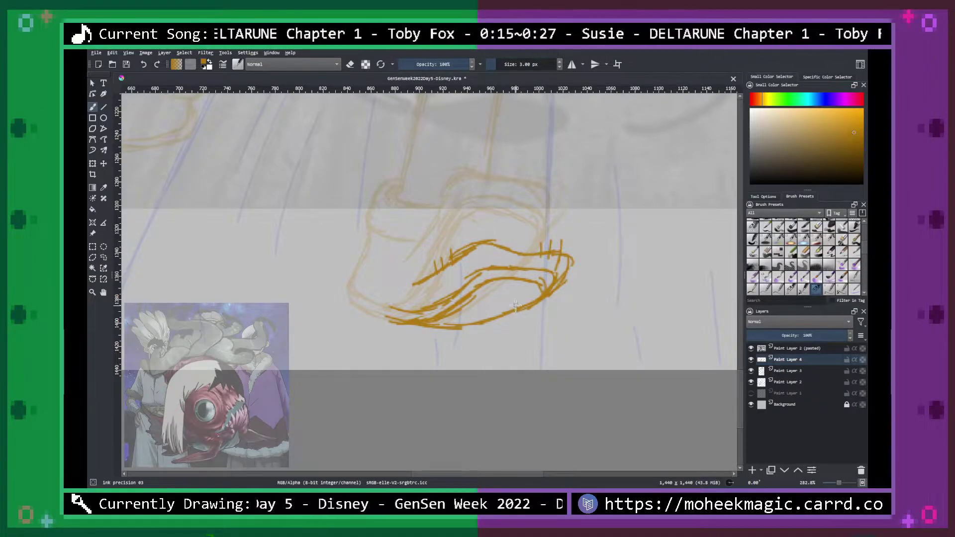
Draw short tick marks across the redrawn sole's lower edge near the toe end, matching the ticks on its upper edge.
key(ctrl+minus)
key(ctrl+minus)
key(ctrl+minus)
key(ctrl+plus)
key(ctrl+plus)
key(ctrl+plus)
key(ctrl+plus)
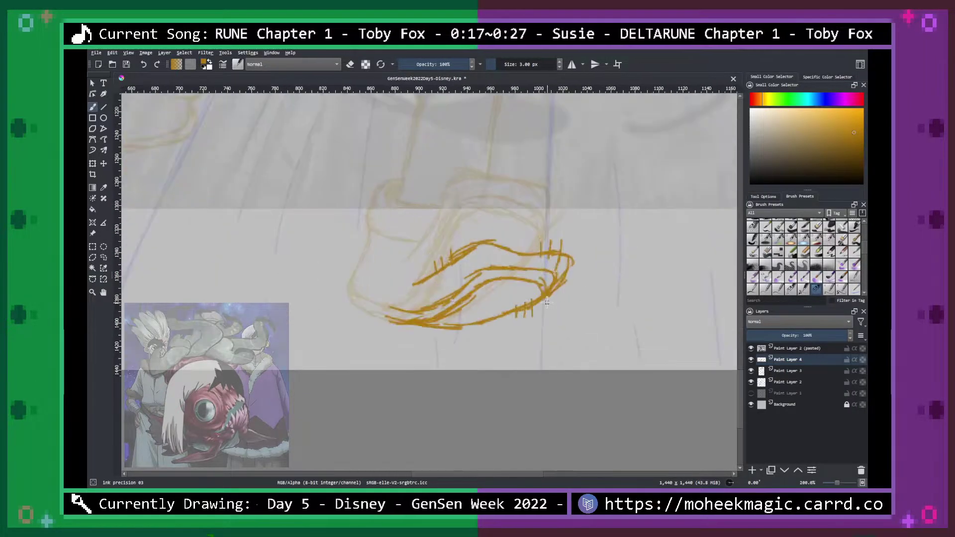
Try a blur filter on the redrawn sole on Paint Layer 4 and restore Paint Layer 3 to full opacity.
drag(253, 49, 252, 45)
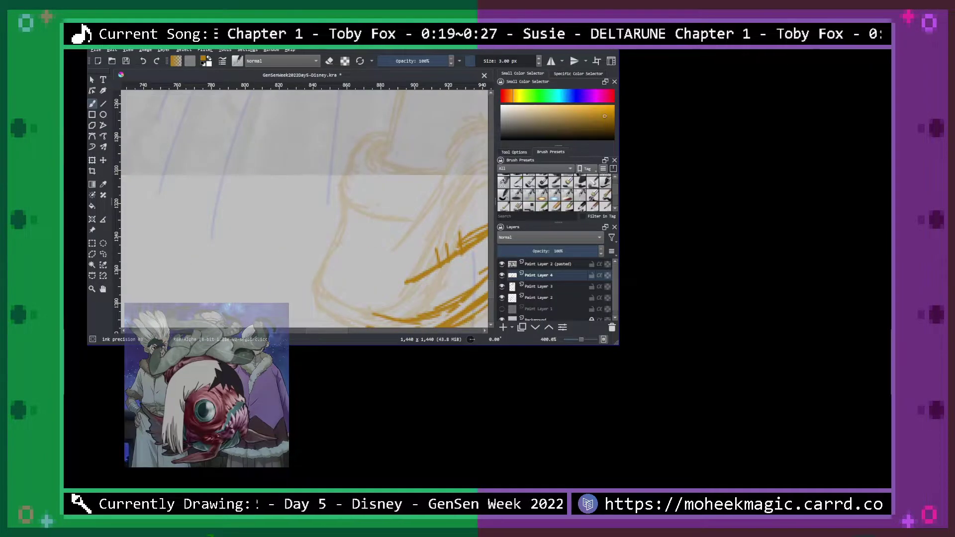
click(584, 49)
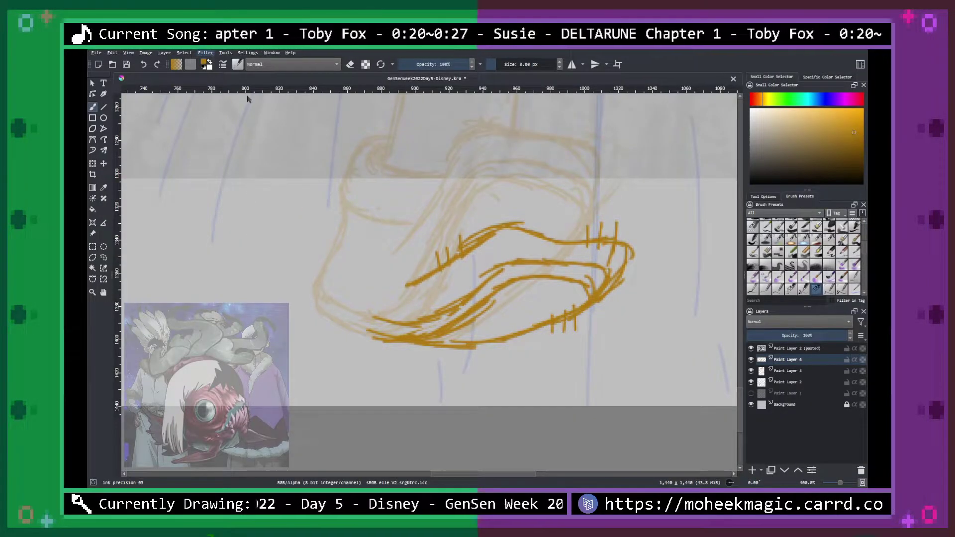
click(399, 122)
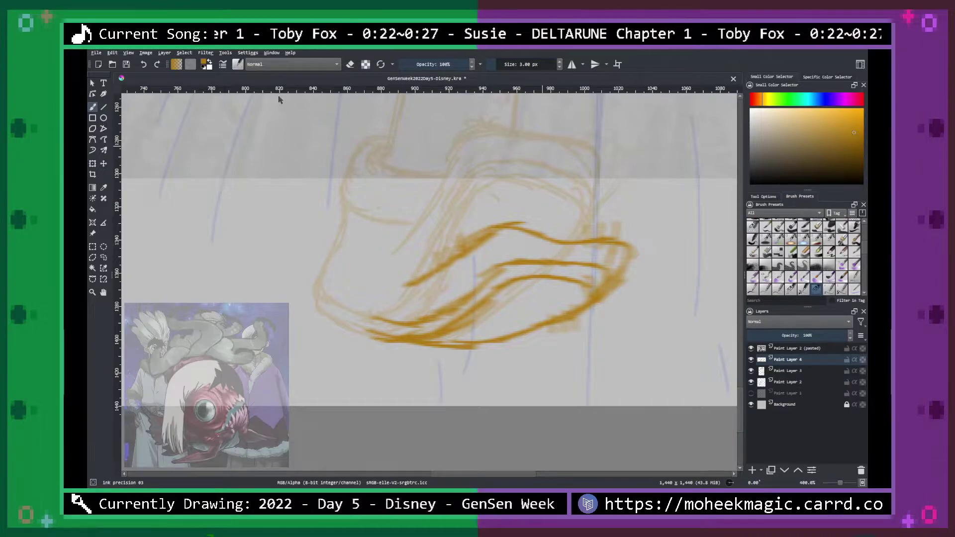
drag(160, 97, 167, 74)
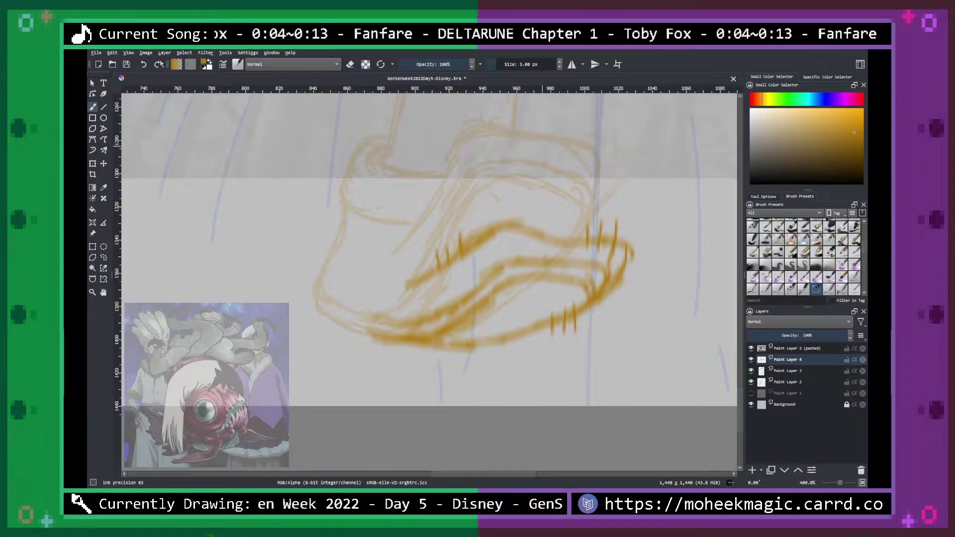
click(149, 121)
key(ctrl+z)
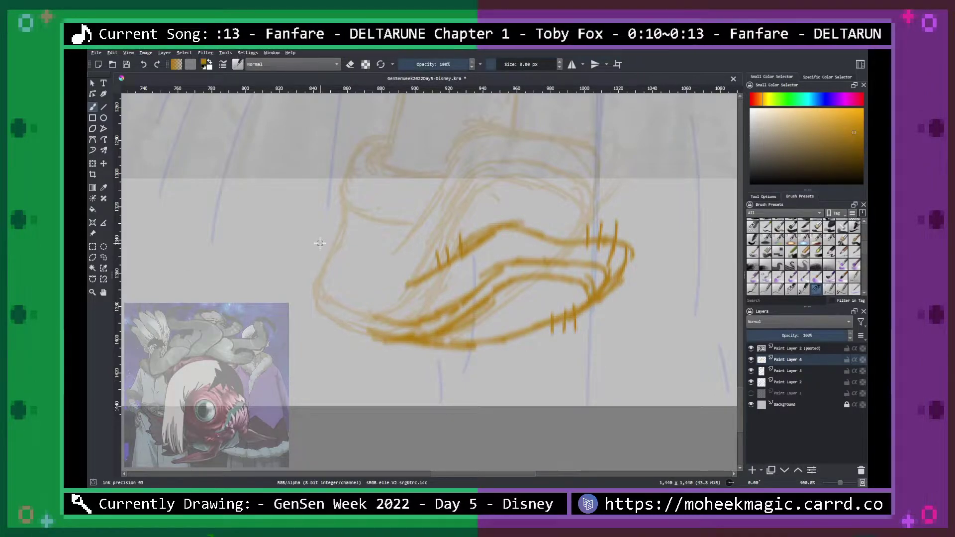
click(804, 373)
key(ctrl+shift+z)
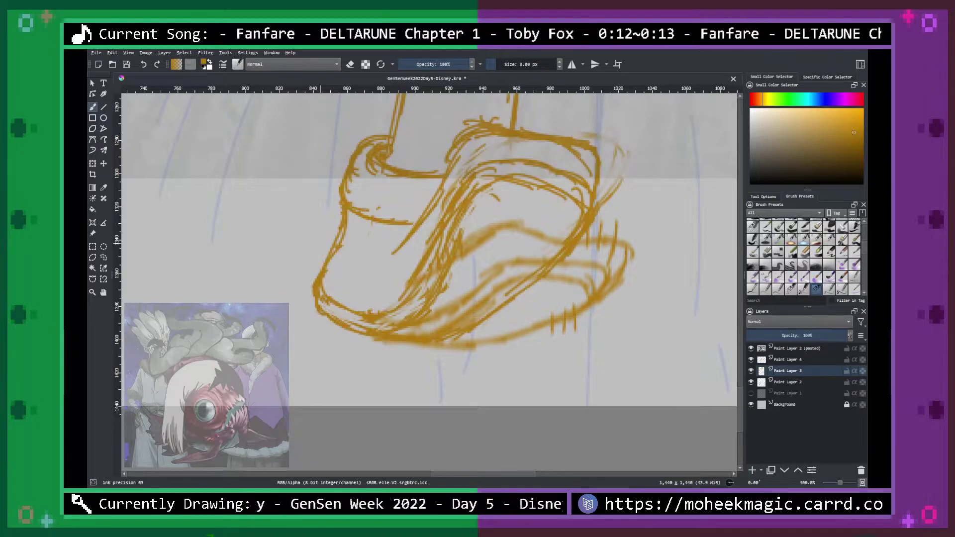
Check the blurred sole against the whole figure, undo the blur and the opacity change, and return to Paint Layer 4.
key(minus)
key(minus)
key(minus)
key(minus)
key(minus)
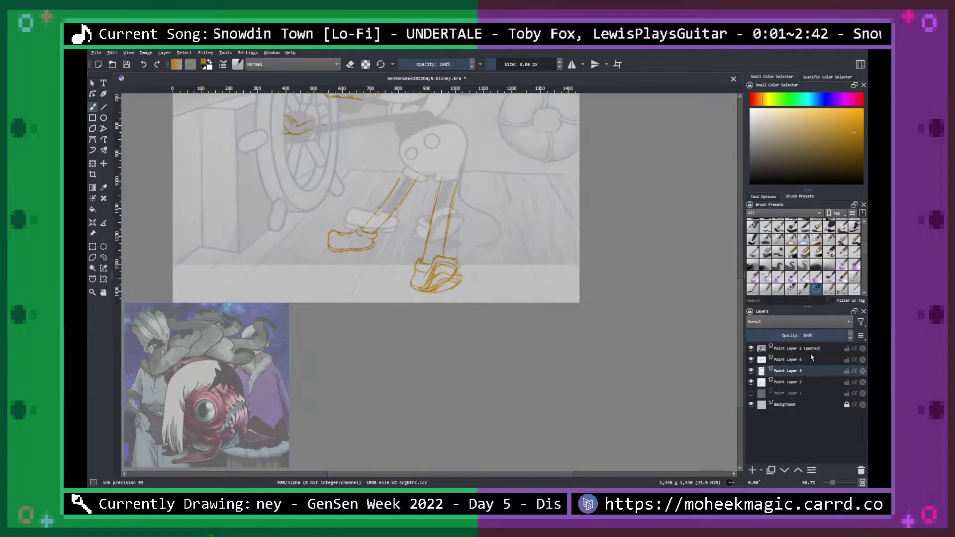
click(806, 359)
key(plus)
key(plus)
key(plus)
key(plus)
key(plus)
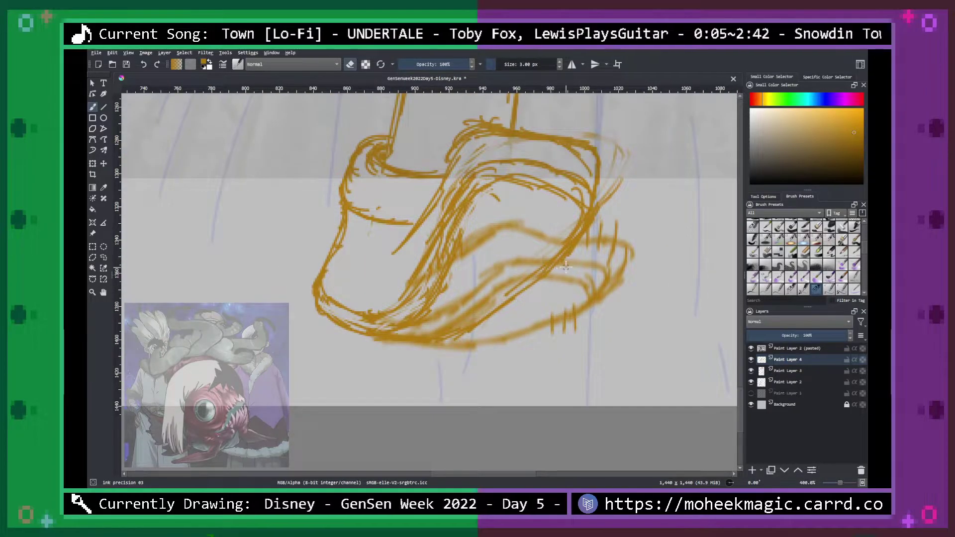
key(ctrl+z)
key(e)
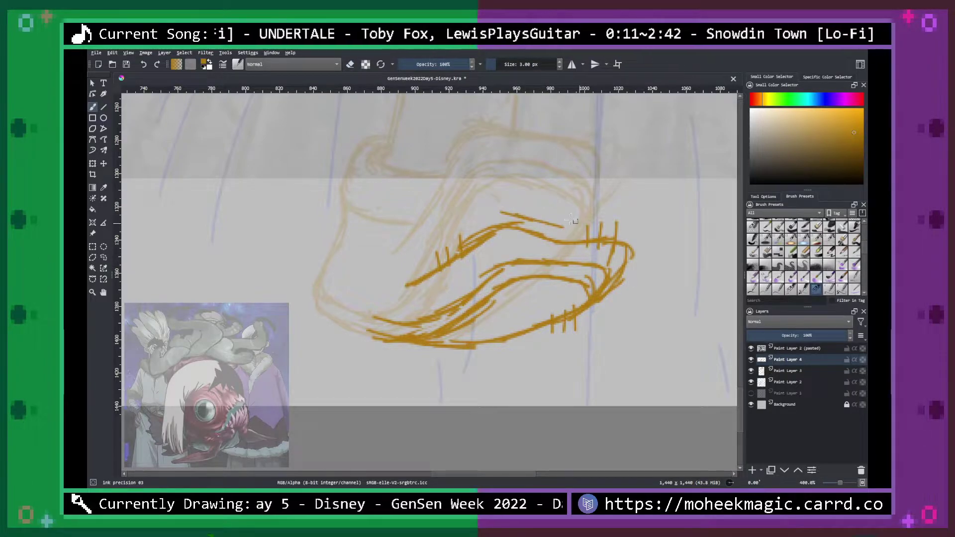
Redraw the sole's upper edge slightly higher out to the toe and erase the old edge line beneath it.
mouse_move(500, 211)
mouse_down()
mouse_move(629, 244)
mouse_move(619, 227)
mouse_move(480, 222)
mouse_move(435, 264)
mouse_move(390, 281)
mouse_move(413, 276)
mouse_move(404, 285)
mouse_move(447, 264)
mouse_move(494, 227)
mouse_move(465, 246)
mouse_move(619, 237)
mouse_move(610, 253)
mouse_move(579, 241)
mouse_move(608, 243)
mouse_up()
key(e)
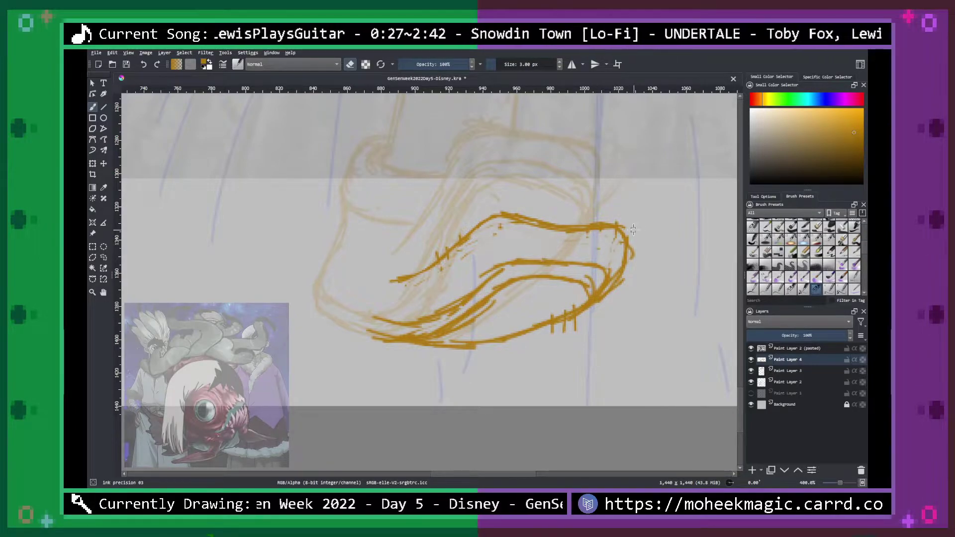
key(minus)
key(minus)
key(minus)
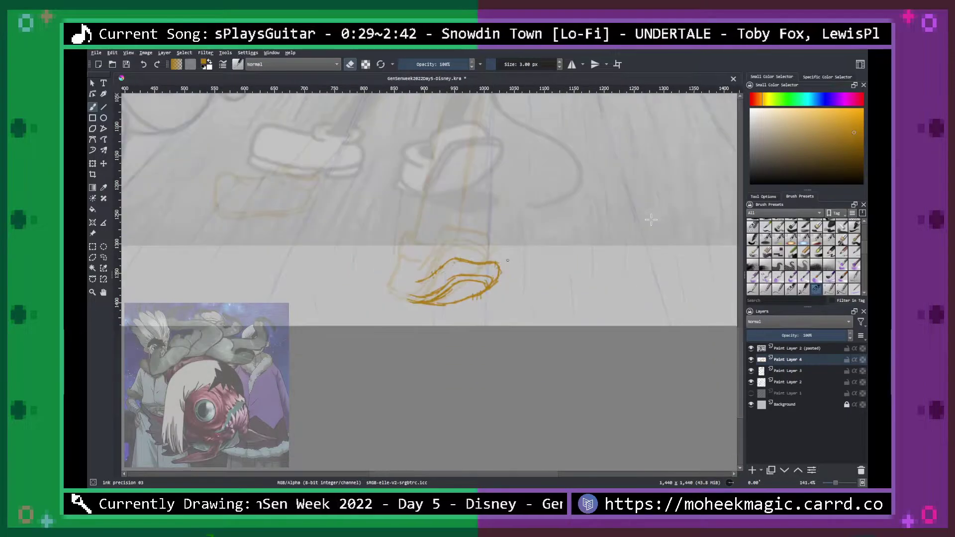
key(plus)
key(plus)
key(plus)
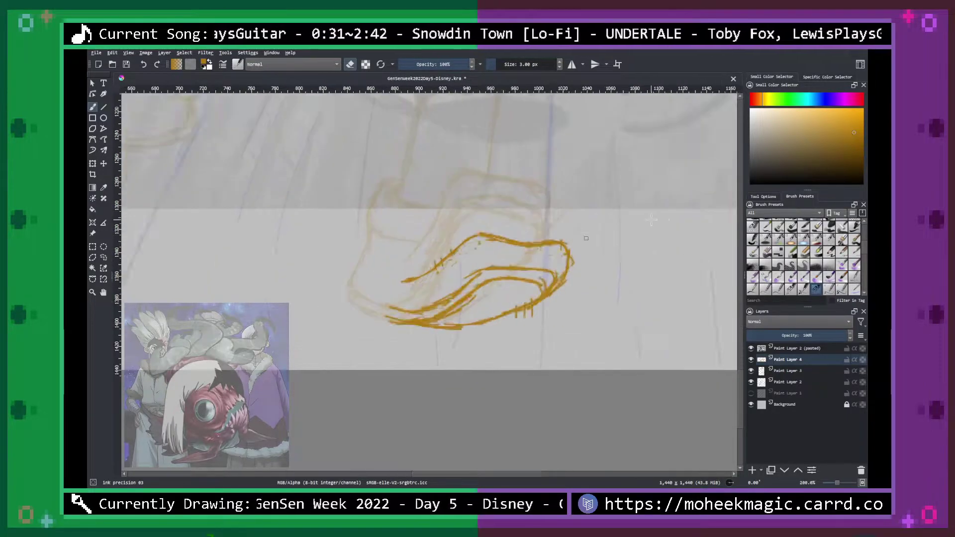
Erase the leftover strokes around the new upper edge and draw short tick marks across both of its ends.
mouse_move(481, 217)
mouse_down()
mouse_move(401, 277)
mouse_move(527, 216)
mouse_move(550, 223)
mouse_move(536, 214)
mouse_move(623, 223)
mouse_move(621, 266)
mouse_up()
key(e)
mouse_move(614, 230)
mouse_down()
mouse_move(480, 221)
mouse_move(444, 257)
mouse_move(475, 241)
mouse_move(468, 248)
mouse_move(471, 234)
mouse_move(405, 269)
mouse_move(450, 252)
mouse_move(428, 271)
mouse_move(430, 258)
mouse_move(457, 249)
mouse_move(601, 232)
mouse_up()
drag(615, 211, 609, 245)
key(minus)
key(minus)
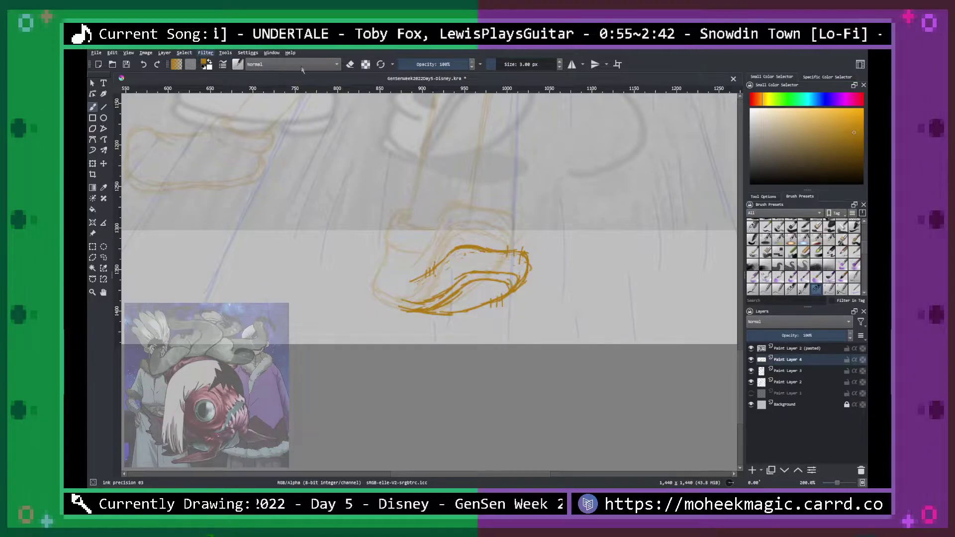
Blur and fade the redrawn sole on Paint Layer 4, restore Paint Layer 3 to full opacity, and make Paint Layer 3 active.
drag(454, 272, 509, 294)
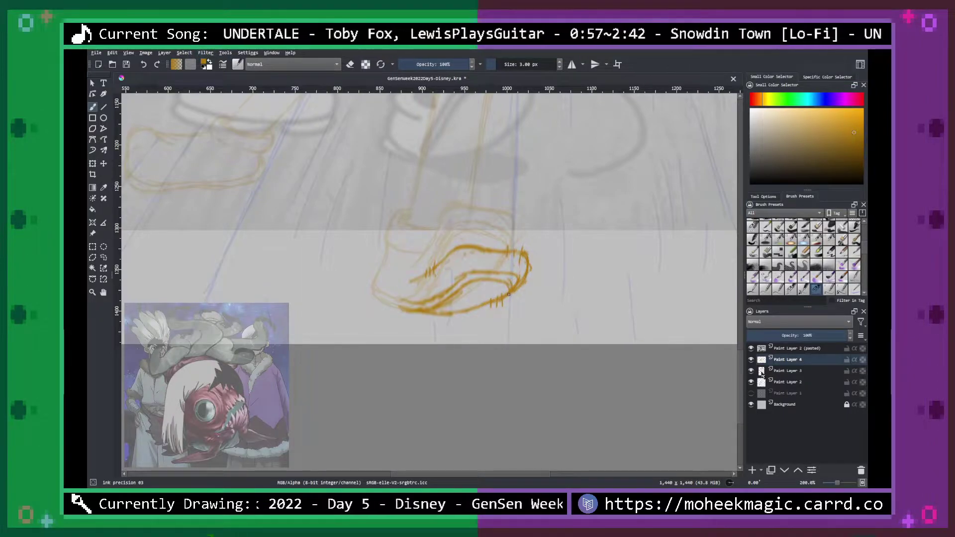
click(788, 371)
mouse_move(807, 338)
mouse_down()
mouse_move(819, 340)
mouse_move(802, 335)
mouse_up()
click(804, 361)
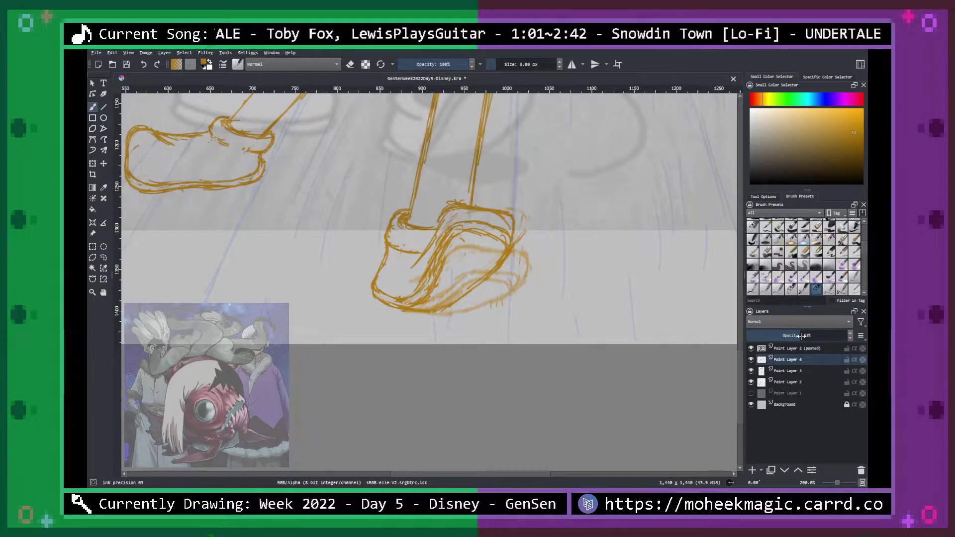
click(807, 372)
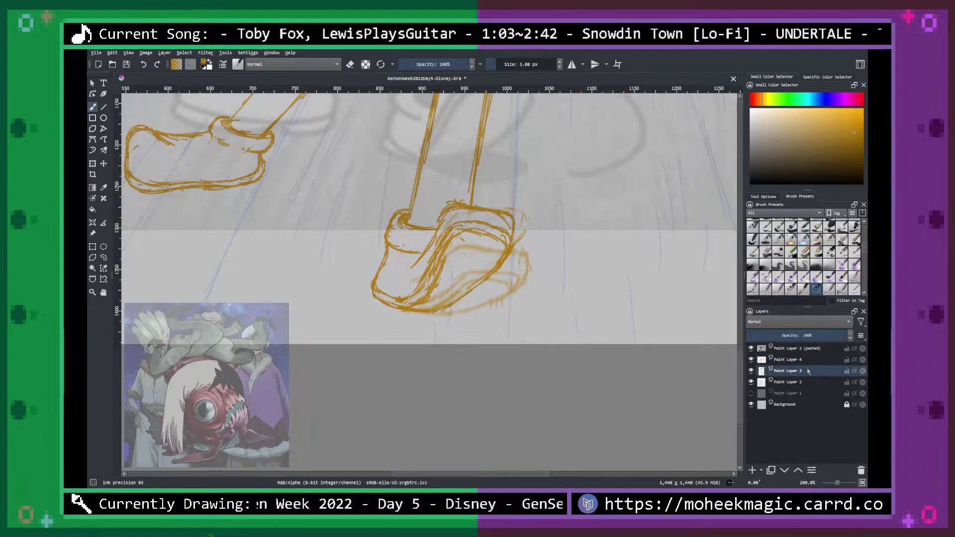
Hide the pasted cartoon reference and check the whole figure in a mirrored view before restoring the normal orientation.
key(minus)
click(751, 348)
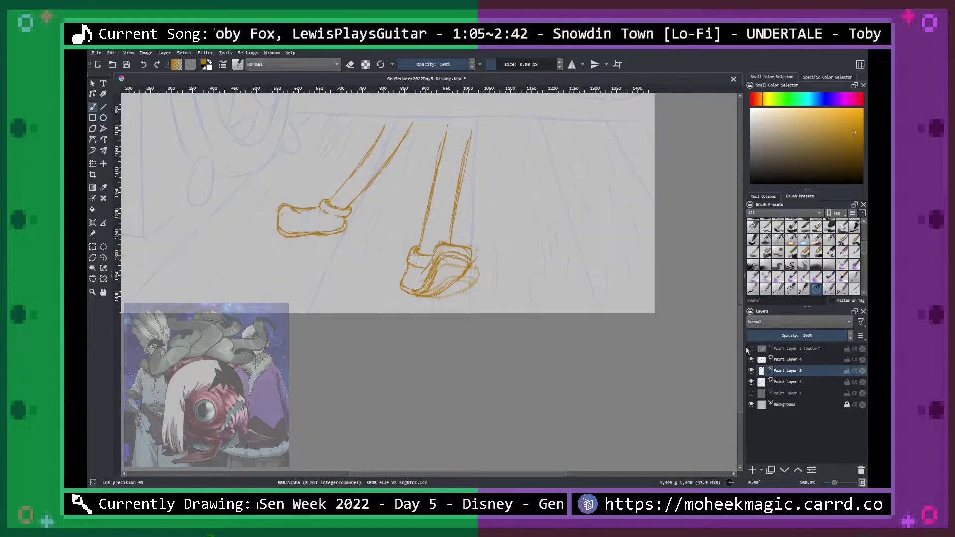
key(minus)
key(m)
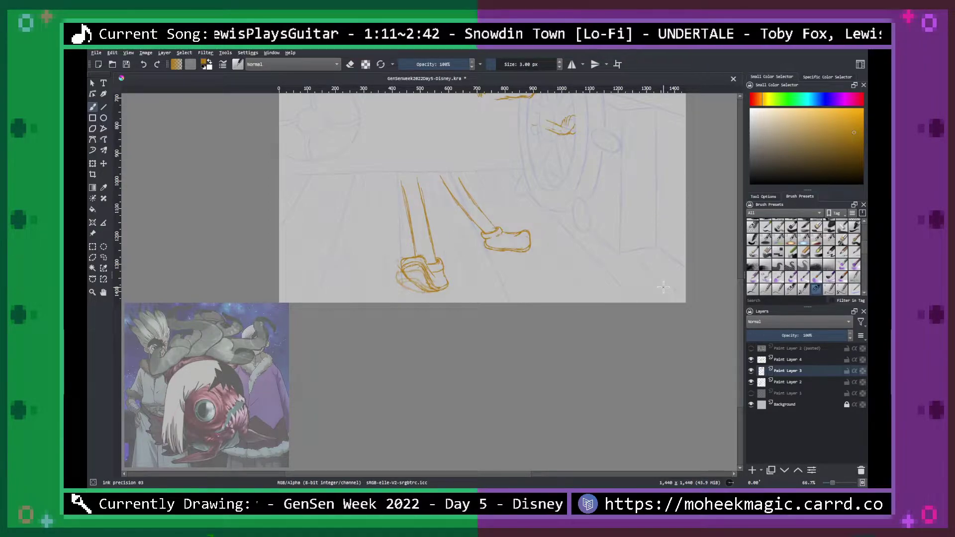
key(m)
drag(588, 269, 609, 368)
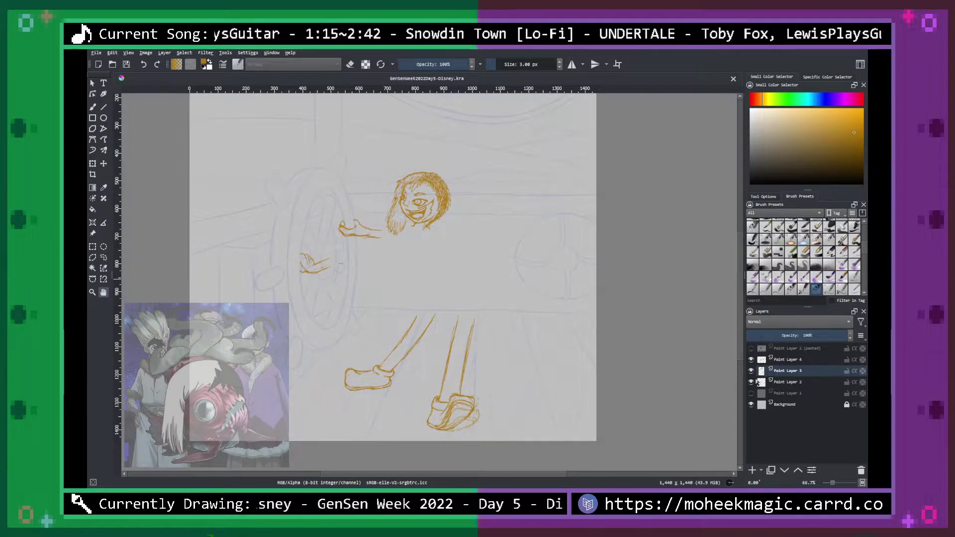
Show the rough sketch on Paint Layer 1 to compare the legs and shoes with it, and hide it again.
click(752, 394)
key(1)
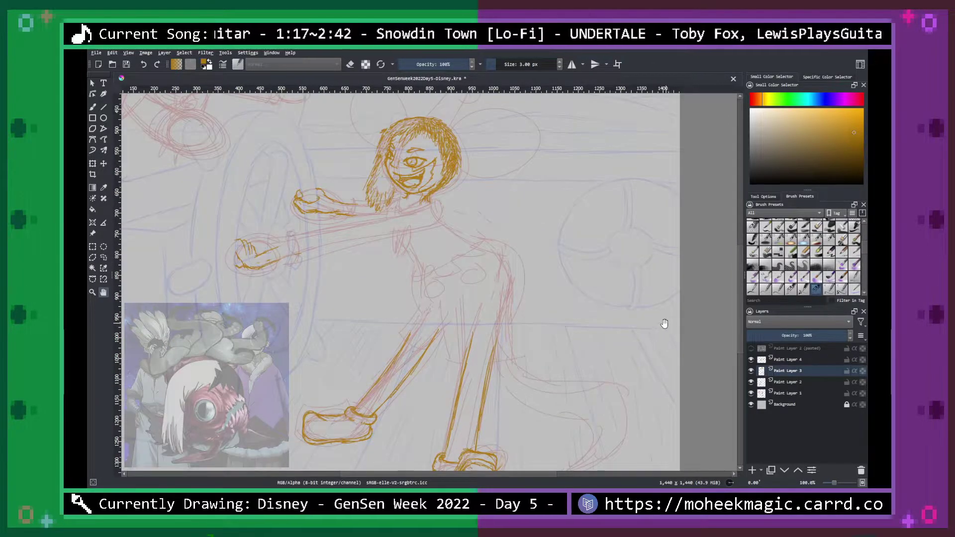
drag(665, 324, 625, 220)
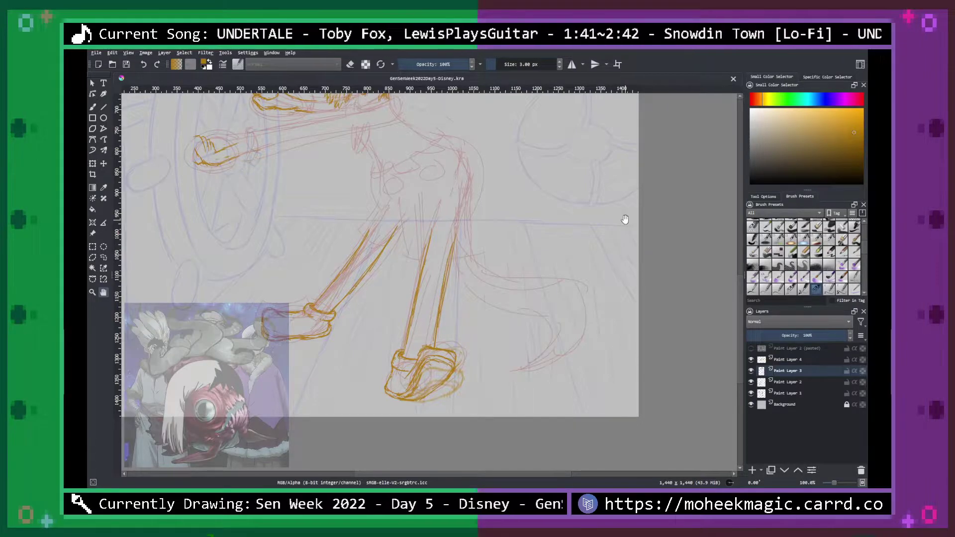
click(750, 392)
key(minus)
key(minus)
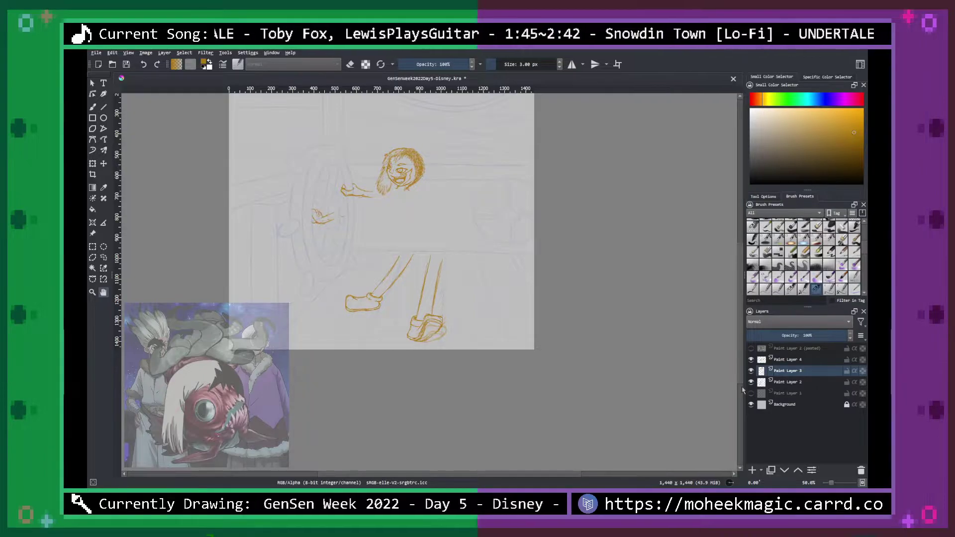
Add a paint layer above Paint Layer 4 for another version of the rear shoe and ready the brush.
key(plus)
key(plus)
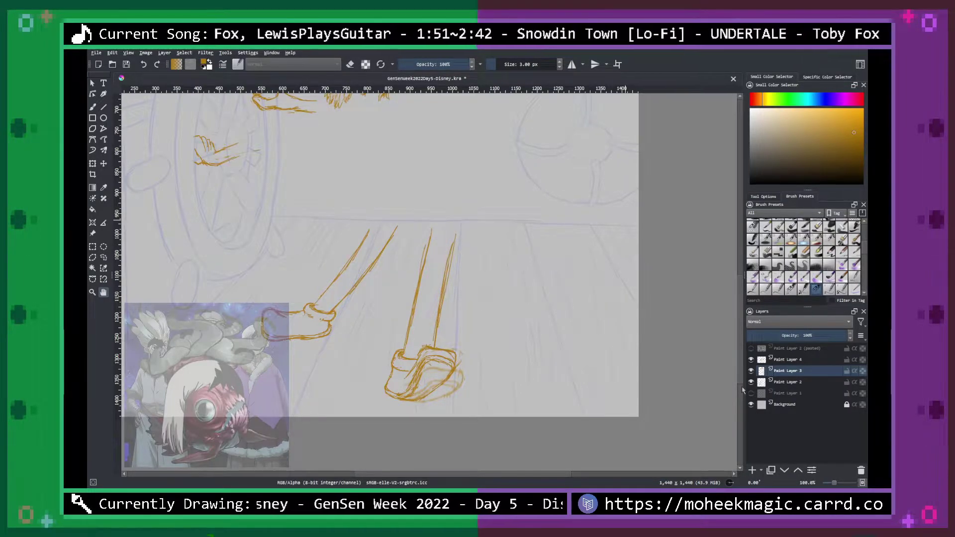
key(plus)
key(plus)
drag(596, 318, 610, 154)
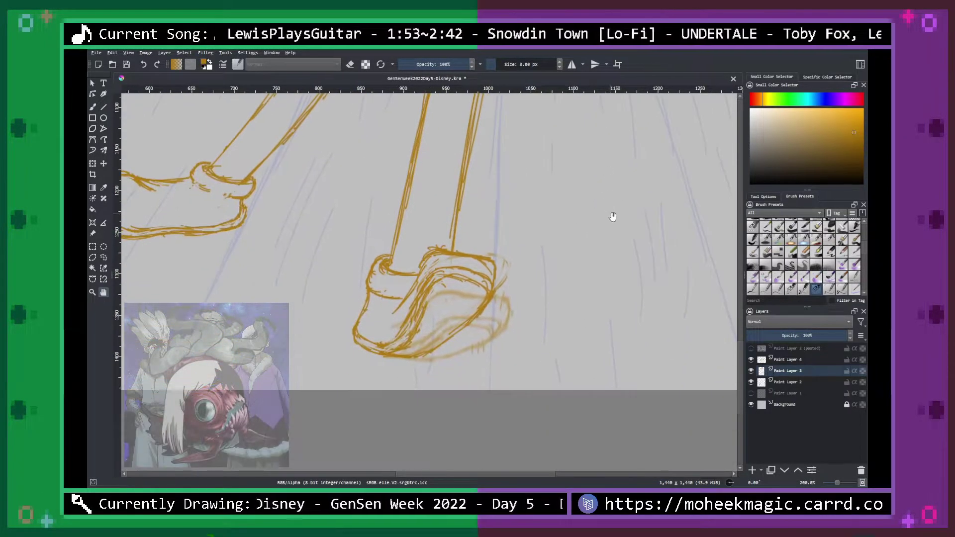
key(plus)
key(b)
key(Insert)
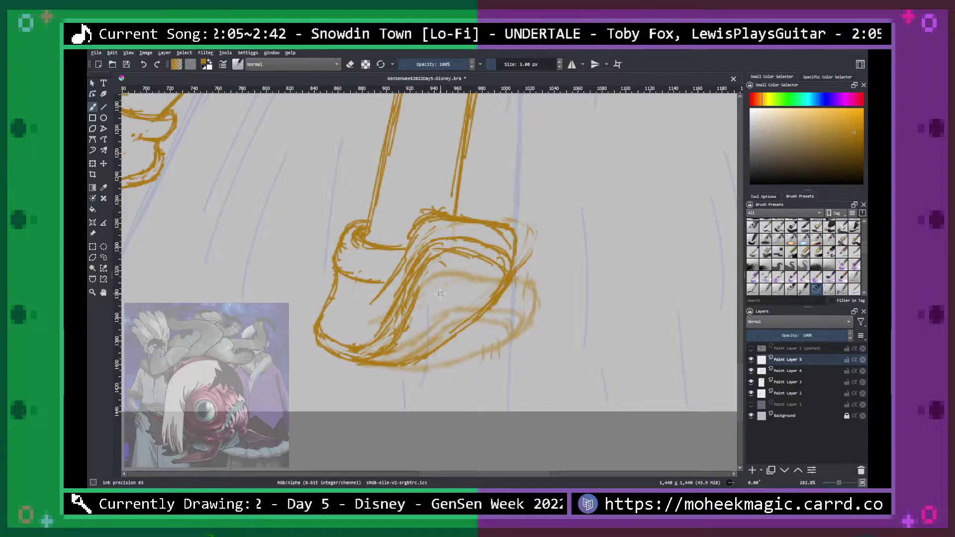
Sketch a lower sole contour for the rear shoe, sweeping down from under the heel and curving up around the toe.
drag(375, 363, 427, 367)
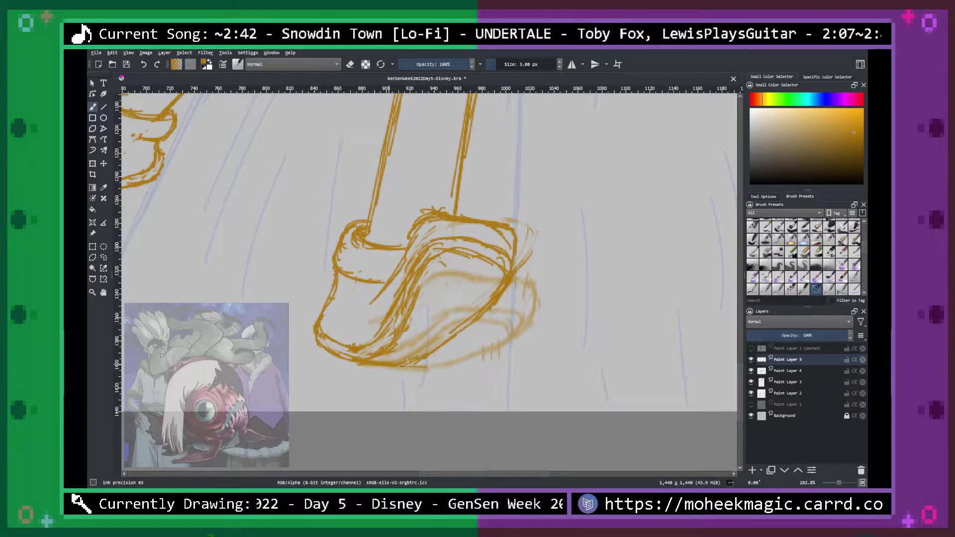
mouse_move(348, 357)
mouse_down()
mouse_move(435, 381)
mouse_move(428, 386)
mouse_move(438, 391)
mouse_move(461, 378)
mouse_move(430, 386)
mouse_move(487, 381)
mouse_move(509, 368)
mouse_move(514, 348)
mouse_up()
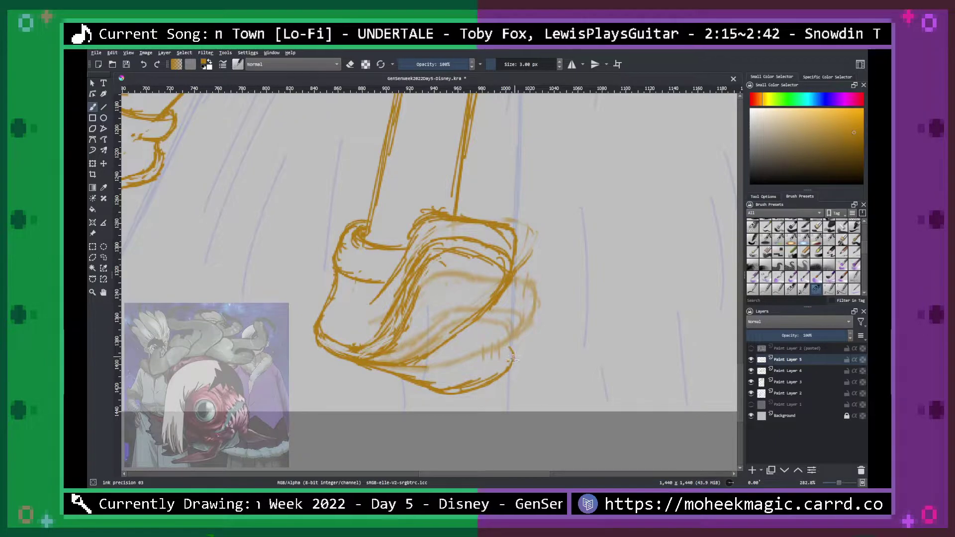
mouse_move(416, 378)
mouse_down()
mouse_move(466, 398)
mouse_move(512, 371)
mouse_move(519, 338)
mouse_move(516, 347)
mouse_move(504, 338)
mouse_move(517, 344)
mouse_move(516, 371)
mouse_up()
mouse_move(387, 367)
mouse_down()
mouse_move(470, 391)
mouse_move(490, 386)
mouse_move(522, 343)
mouse_up()
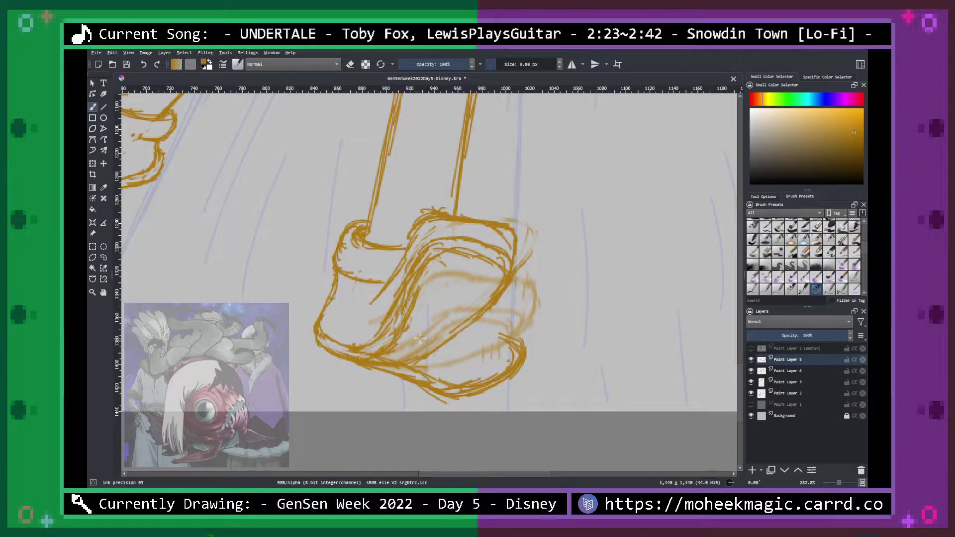
Draw the toe's outer side and rounded tip, plus the upper contour lines running back toward the middle of the shoe.
mouse_move(520, 348)
mouse_down()
mouse_move(508, 306)
mouse_move(425, 334)
mouse_up()
drag(505, 307, 441, 301)
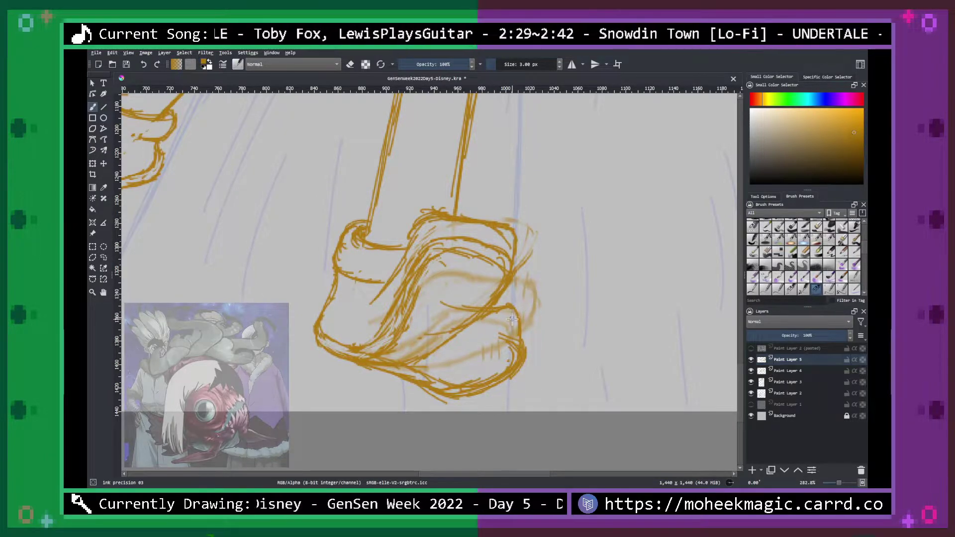
drag(503, 308, 470, 328)
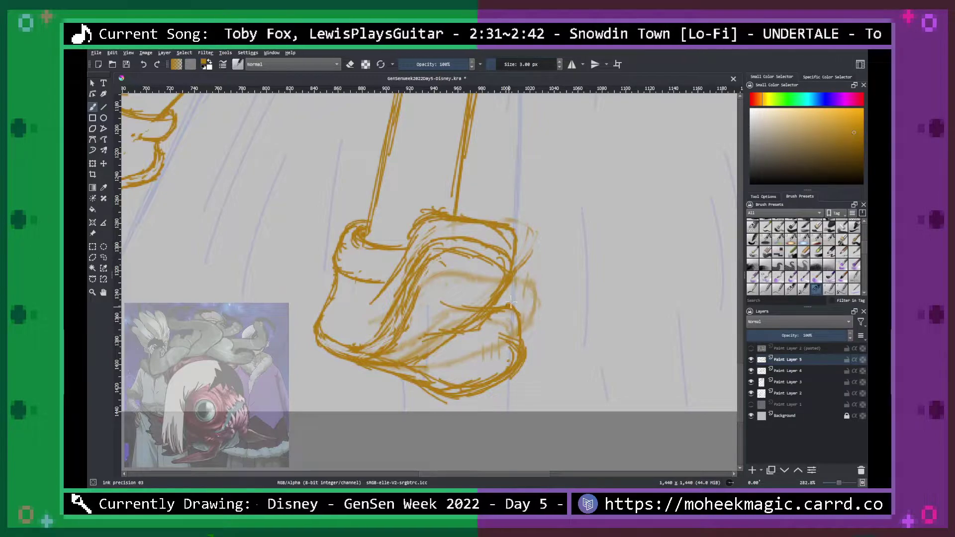
Erase the excess strokes along the new toe's upper contour and hide Paint Layer 4.
key(minus)
key(minus)
key(plus)
key(plus)
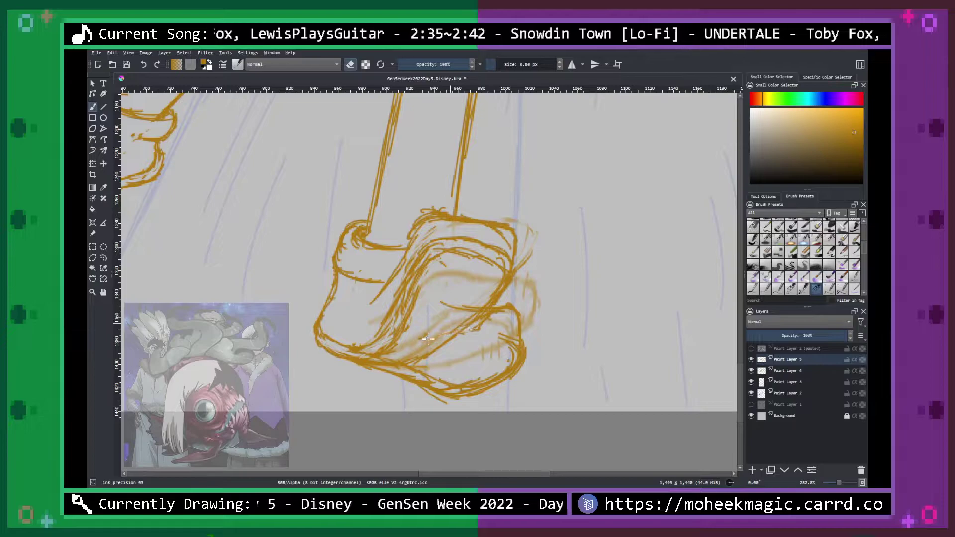
key(minus)
key(minus)
key(plus)
key(plus)
key(e)
click(751, 371)
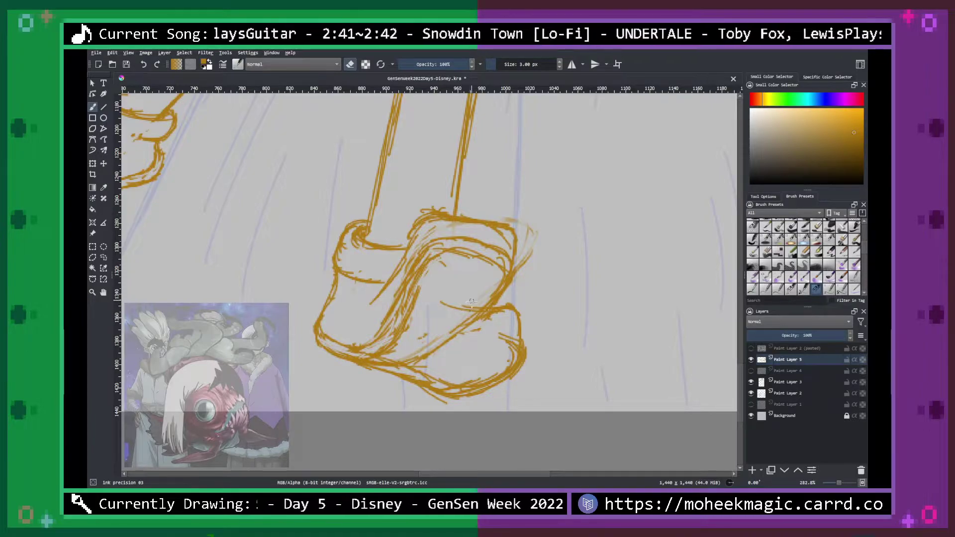
Add short tick marks crossing the upper and lower contours of the rear shoe's alternate toe on Paint Layer 5.
key(e)
mouse_move(477, 294)
mouse_down()
mouse_move(478, 315)
mouse_move(495, 320)
mouse_up()
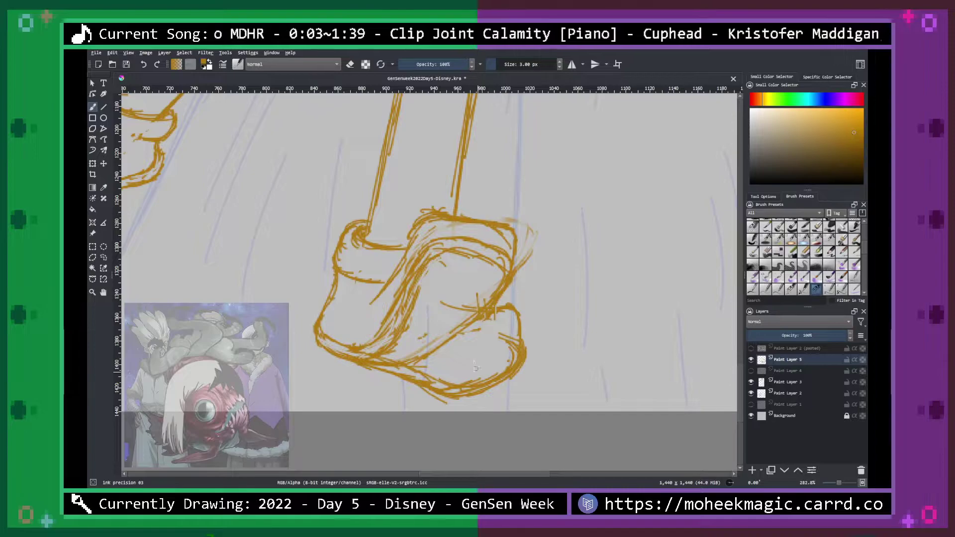
mouse_move(441, 370)
mouse_down()
mouse_move(439, 394)
mouse_move(452, 394)
mouse_up()
drag(462, 368, 462, 410)
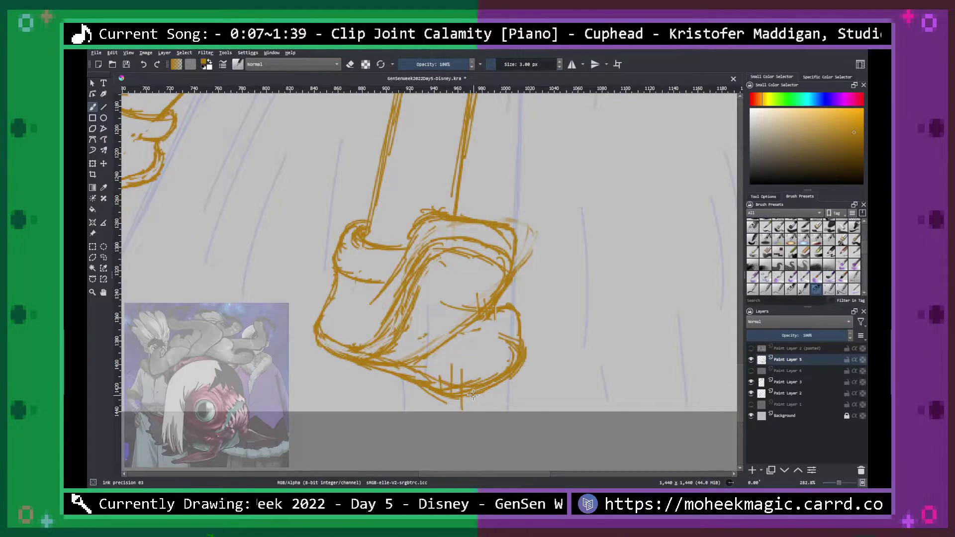
scroll(473, 394, down, 2)
scroll(473, 394, up, 2)
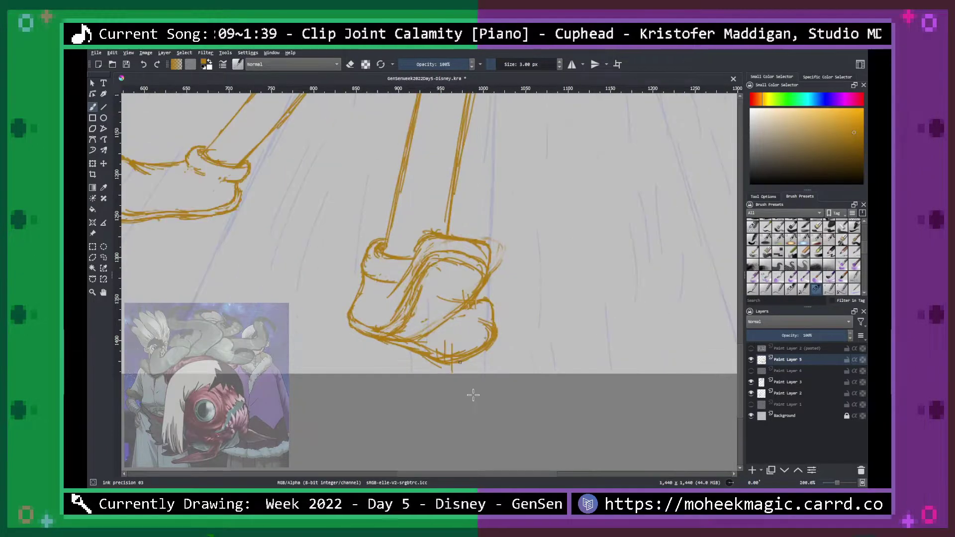
Sketch a guide curve across the middle of the rear shoe and short tick marks at the inner end of the toe's upper line.
mouse_move(386, 284)
mouse_down()
mouse_move(460, 265)
mouse_move(448, 247)
mouse_move(430, 252)
mouse_move(454, 232)
mouse_move(449, 244)
mouse_move(458, 234)
mouse_move(461, 269)
mouse_move(438, 300)
mouse_move(462, 307)
mouse_up()
key(ctrl+plus)
key(ctrl+plus)
scroll(464, 298, down, 4)
scroll(464, 298, up, 2)
scroll(464, 299, up, 1)
drag(441, 300, 450, 304)
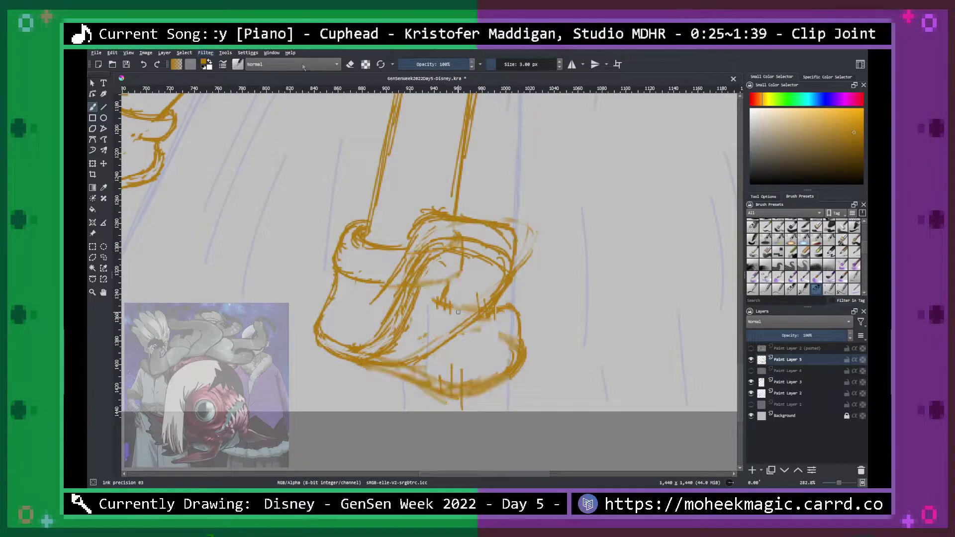
Lower the opacity of Paint Layer 5 to 32%.
key(1)
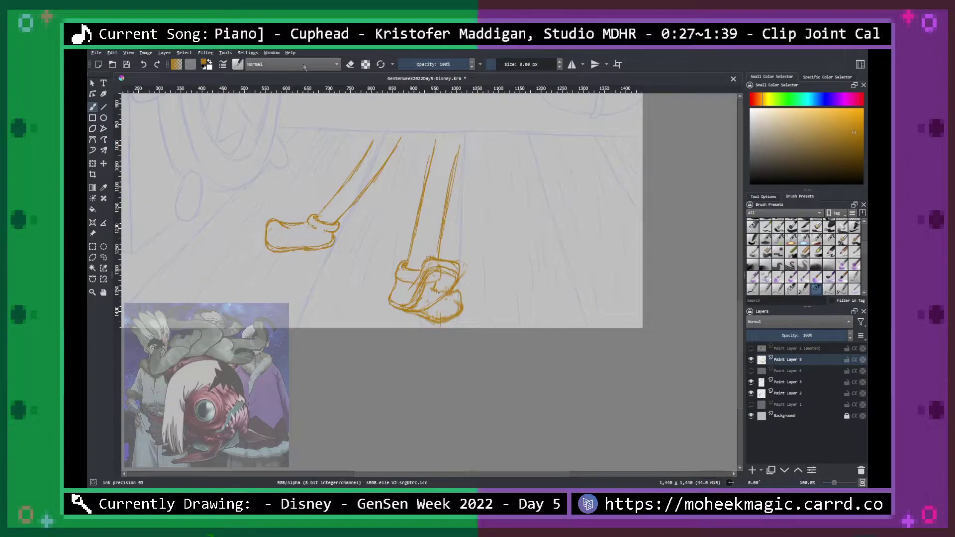
key(space)
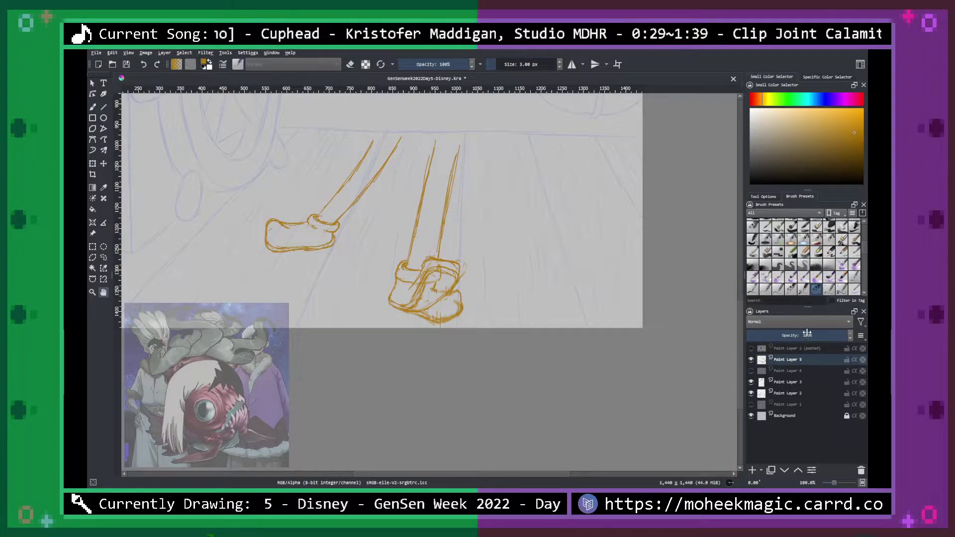
click(800, 337)
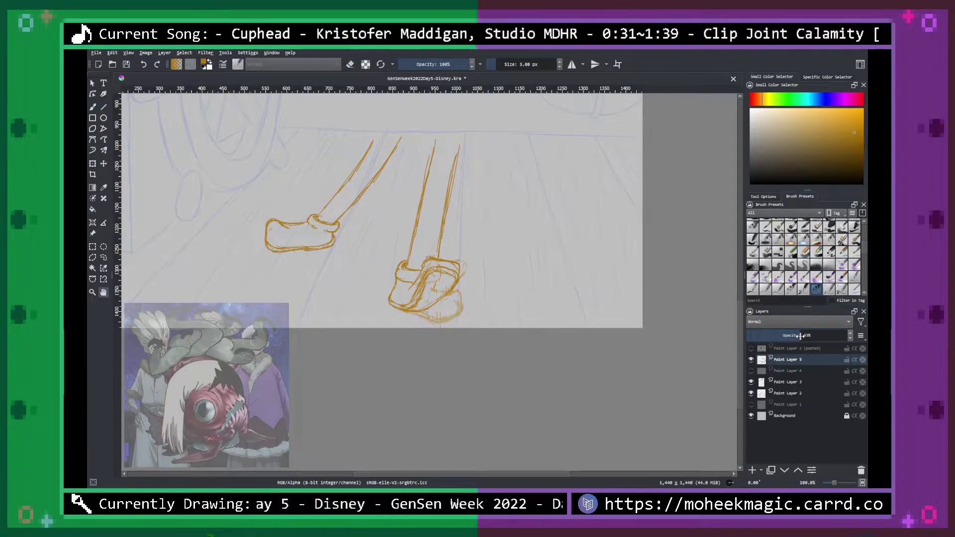
click(788, 337)
click(779, 336)
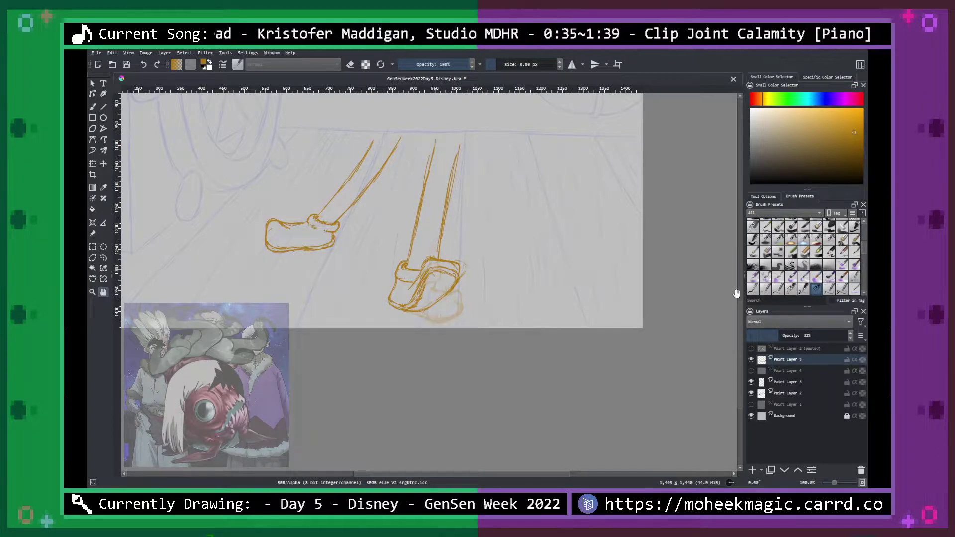
Compare the whole figure with Paint Layer 1 and Paint Layer 4 temporarily shown, checking the pose and rear shoe placement.
click(751, 404)
click(751, 405)
click(751, 370)
click(751, 371)
scroll(562, 285, down, 3)
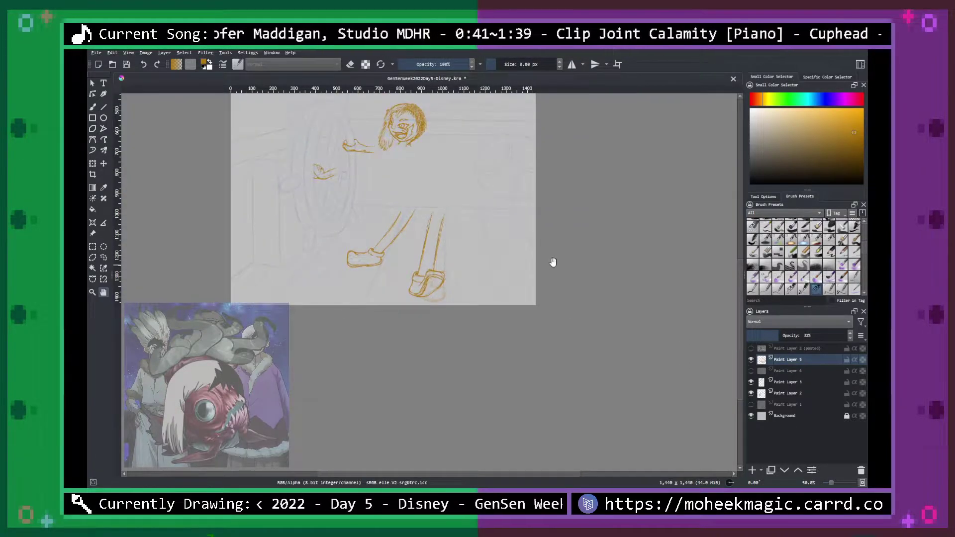
scroll(559, 298, up, 3)
scroll(559, 294, down, 2)
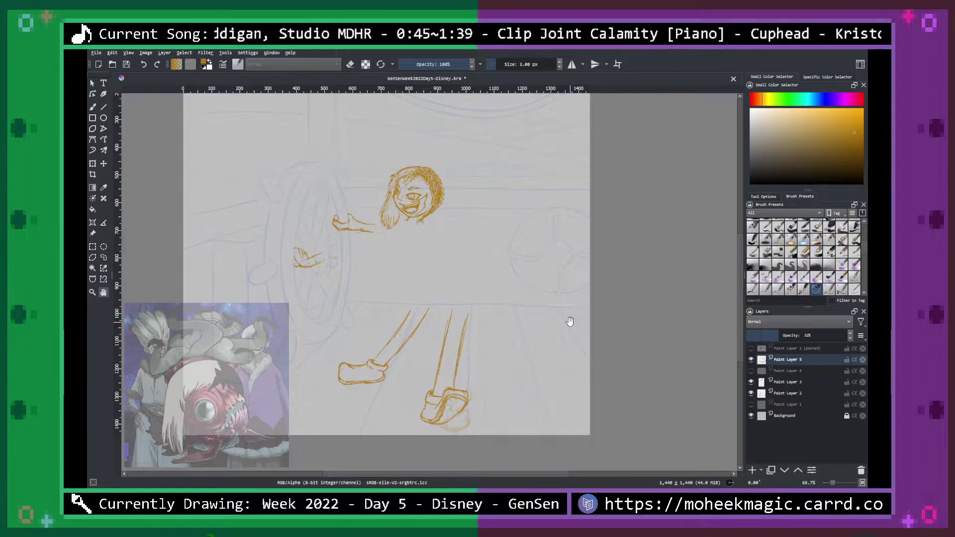
click(751, 404)
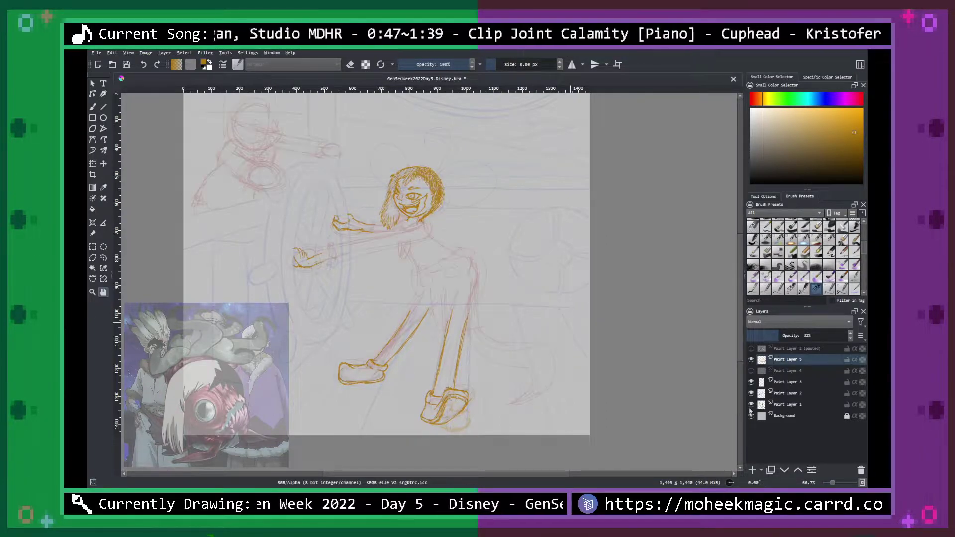
click(751, 405)
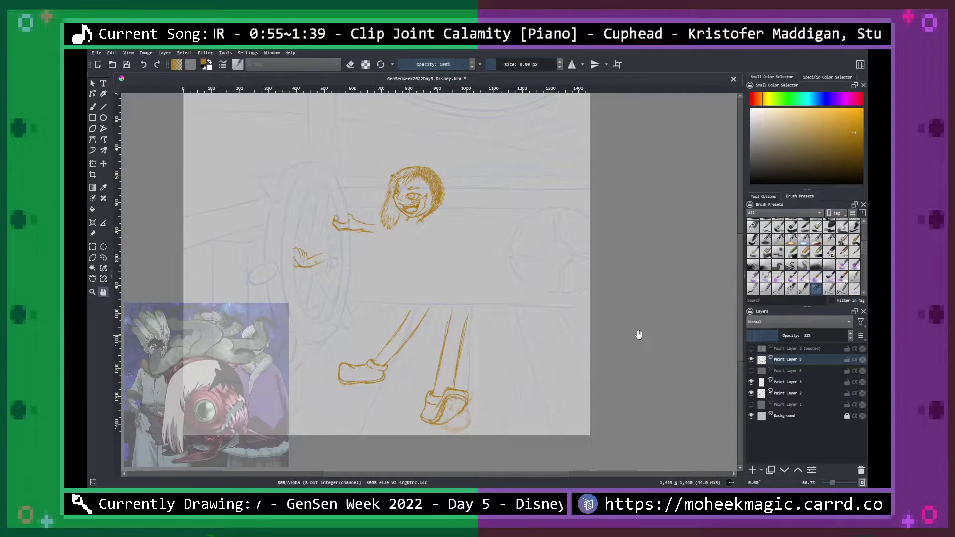
Erase the tick marks and extra inner strokes of the faint alternate toe on Paint Layer 5 with the Eraser soft brush.
drag(635, 337, 668, 275)
scroll(619, 308, up, 3)
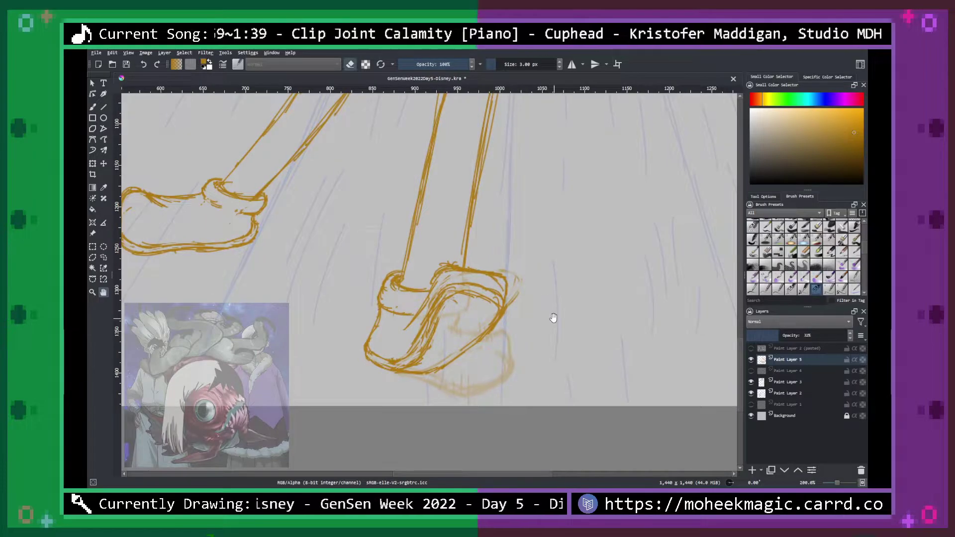
key(b)
right_click(556, 313)
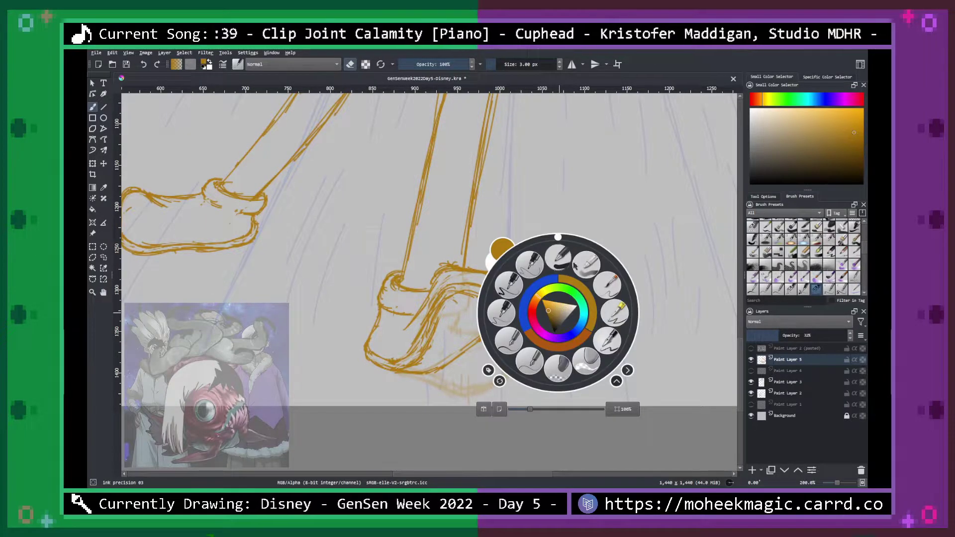
click(562, 368)
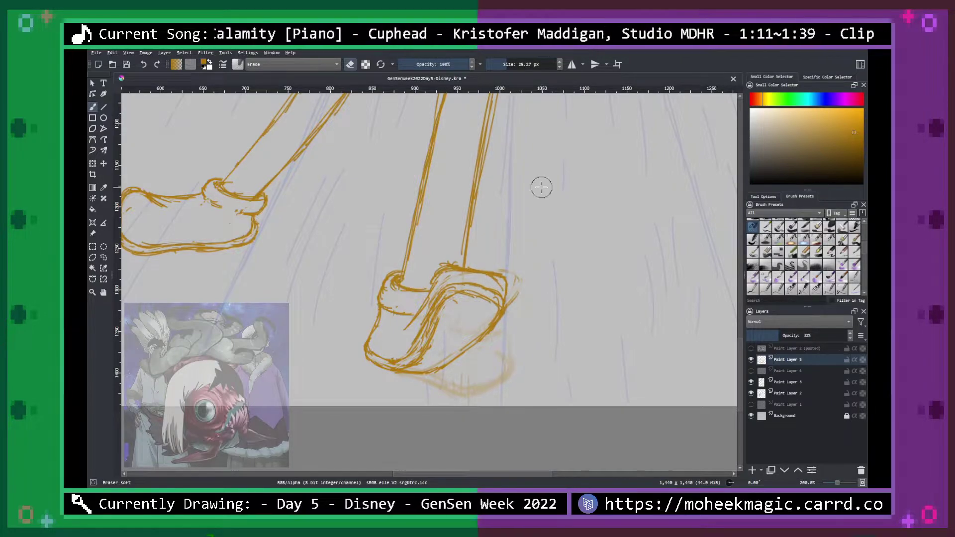
Check the cleaned rear shoe against the full figure and delete Paint Layer 4.
key(plus)
key(minus)
key(minus)
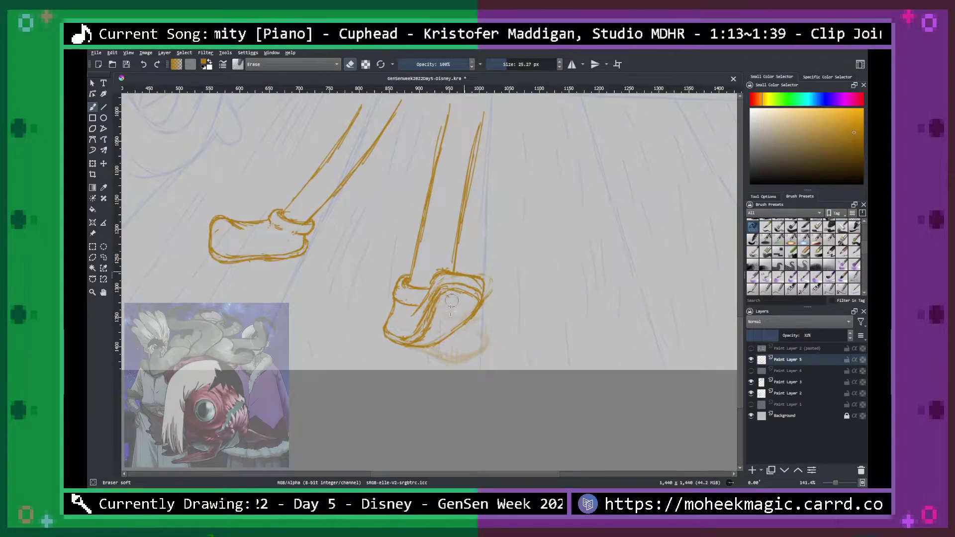
key(minus)
key(minus)
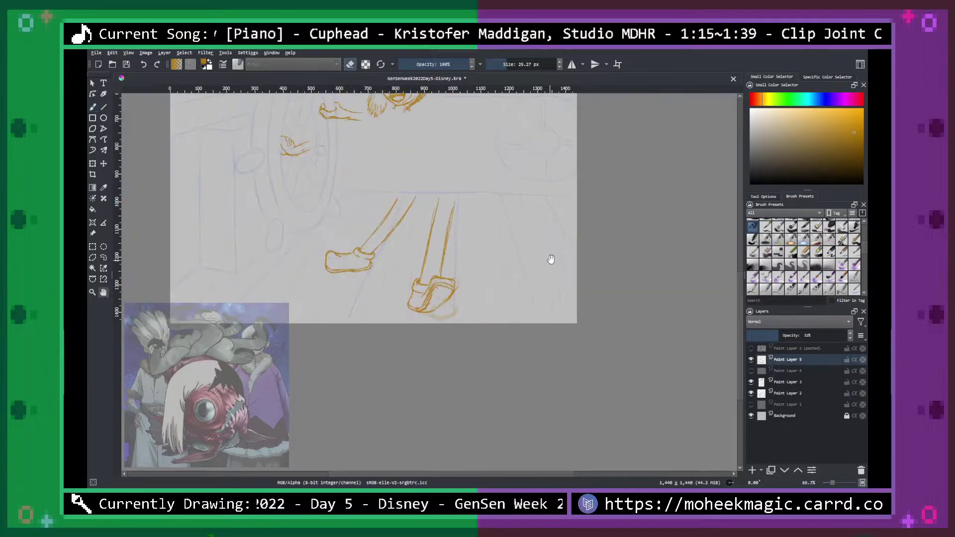
drag(548, 260, 576, 336)
key(b)
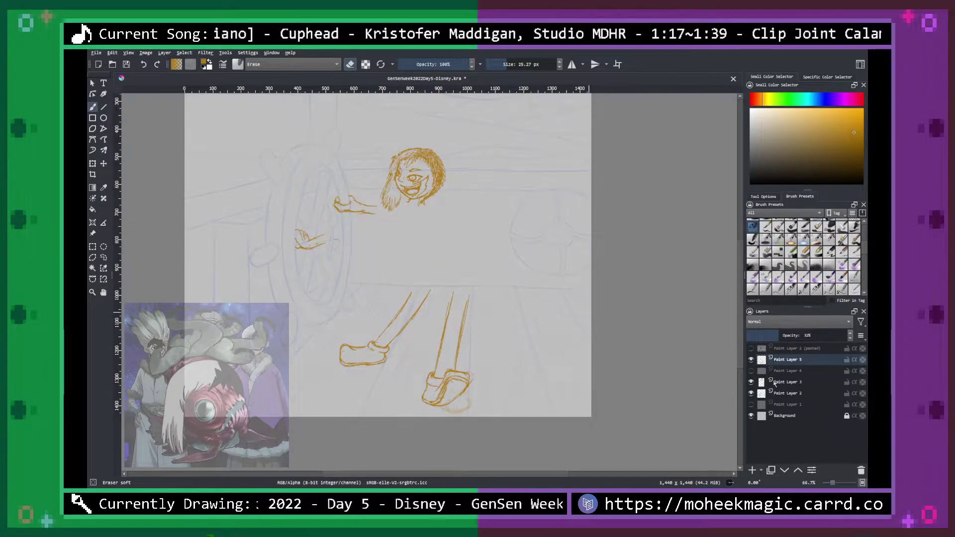
click(790, 371)
click(861, 470)
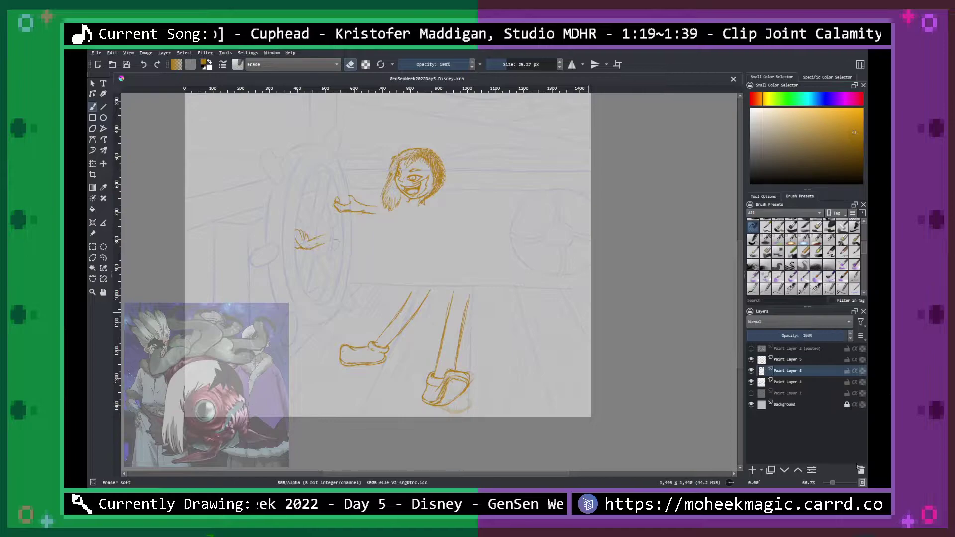
Show the red rough sketch on Paint Layer 1 and choose the ink precision 03 brush for drawing on Paint Layer 3.
click(751, 393)
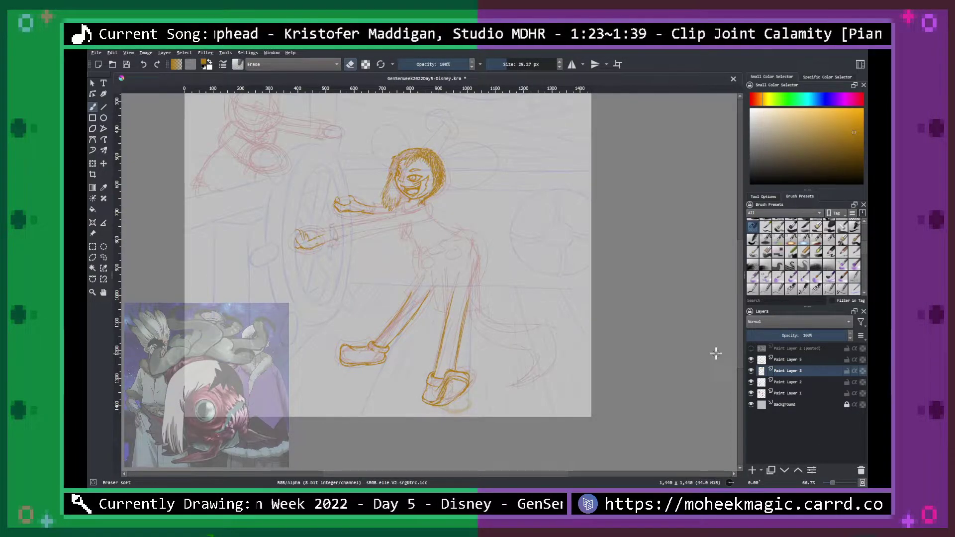
scroll(569, 283, up, 5)
right_click(506, 284)
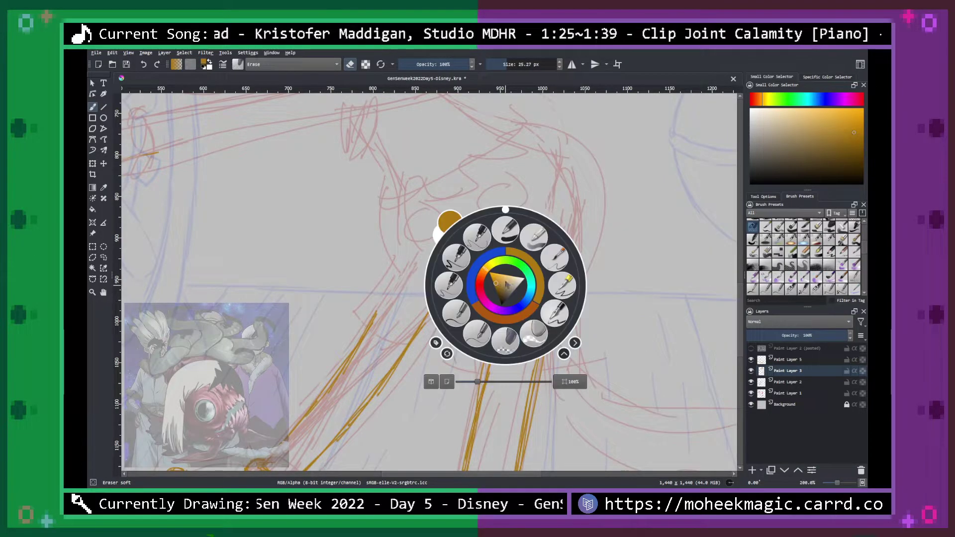
click(477, 234)
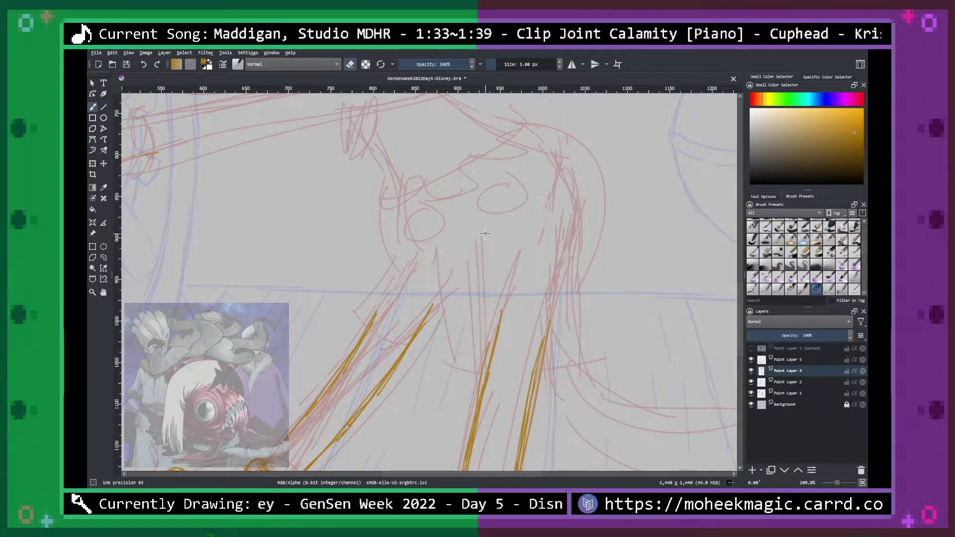
Draw the front line of the neck on Paint Layer 3, slanting from under the chin down toward the rough collar.
mouse_move(485, 233)
mouse_down()
mouse_move(539, 315)
mouse_move(584, 294)
mouse_move(613, 307)
mouse_move(516, 272)
mouse_up()
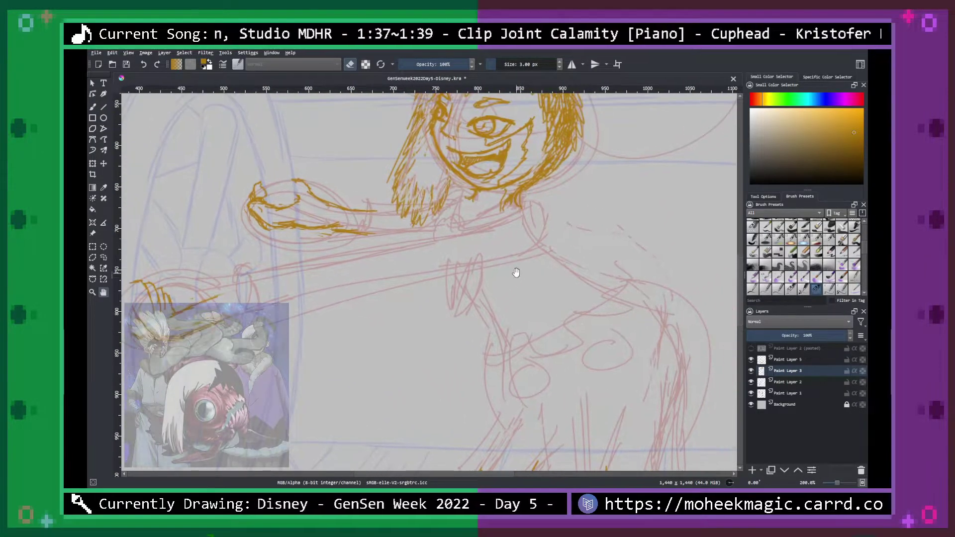
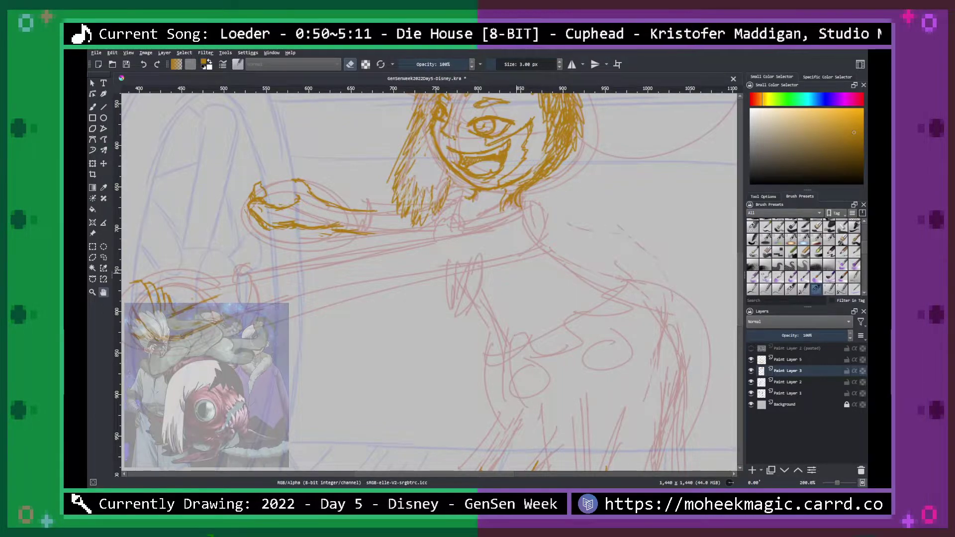
key(ctrl+minus)
key(ctrl+minus)
key(ctrl+minus)
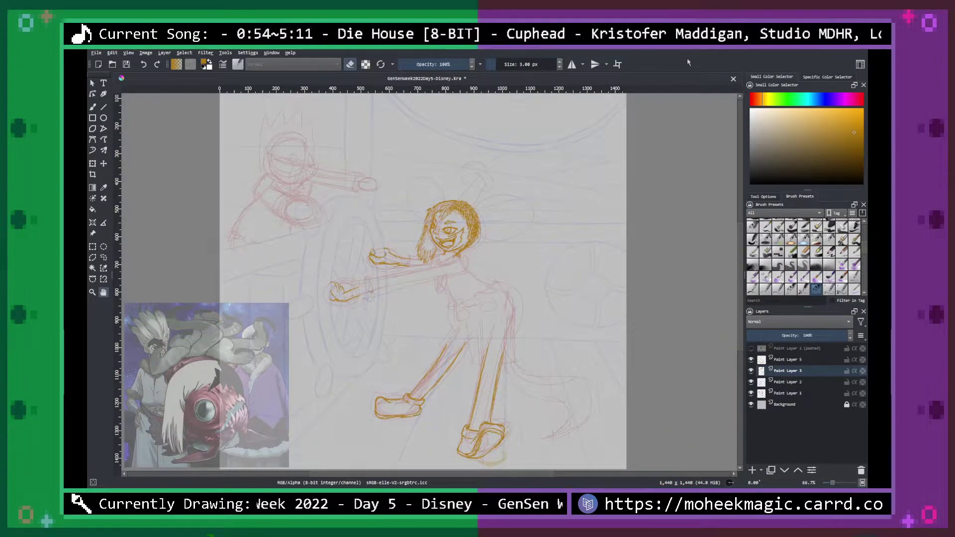
key(plus)
key(plus)
key(plus)
key(plus)
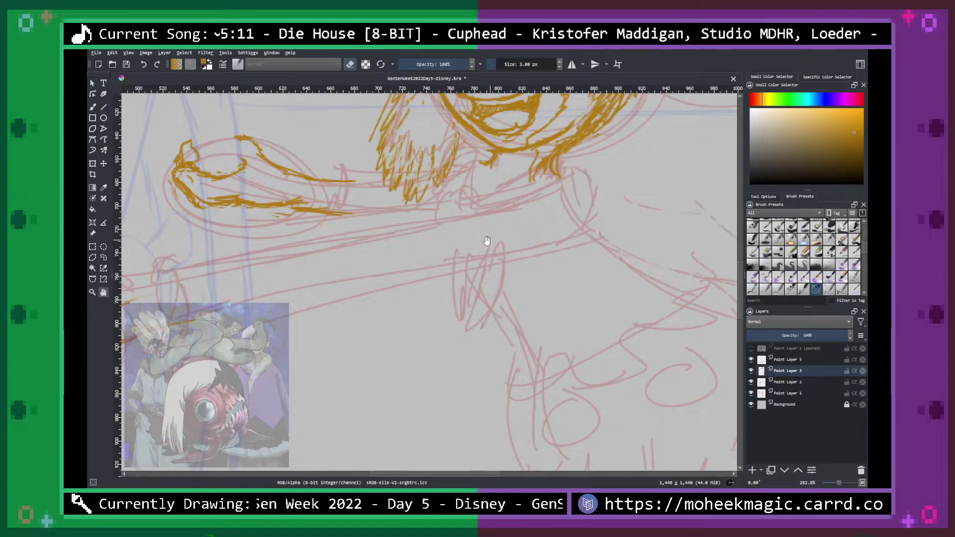
drag(492, 238, 572, 264)
mouse_move(490, 286)
mouse_down()
mouse_move(552, 273)
mouse_move(424, 348)
mouse_up()
drag(532, 306, 448, 324)
key(b)
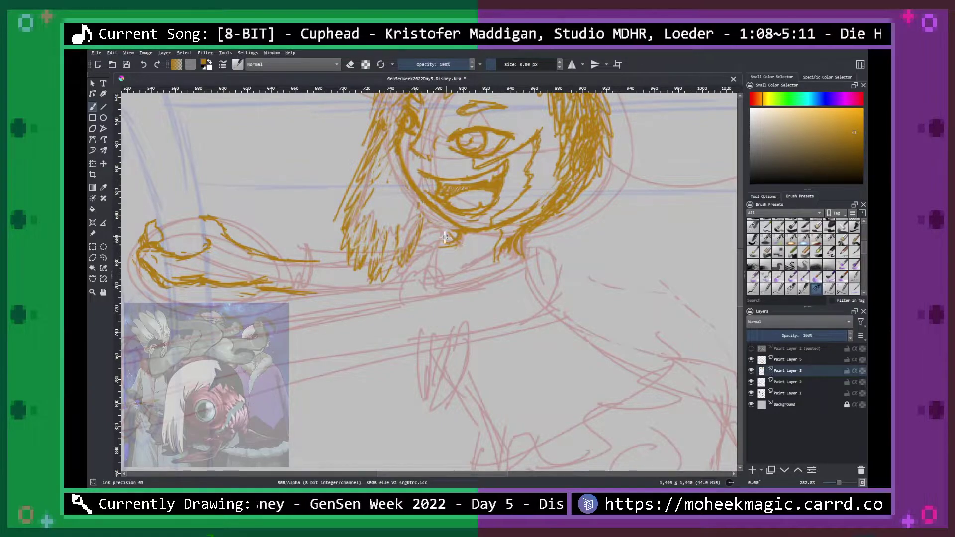
drag(449, 231, 432, 278)
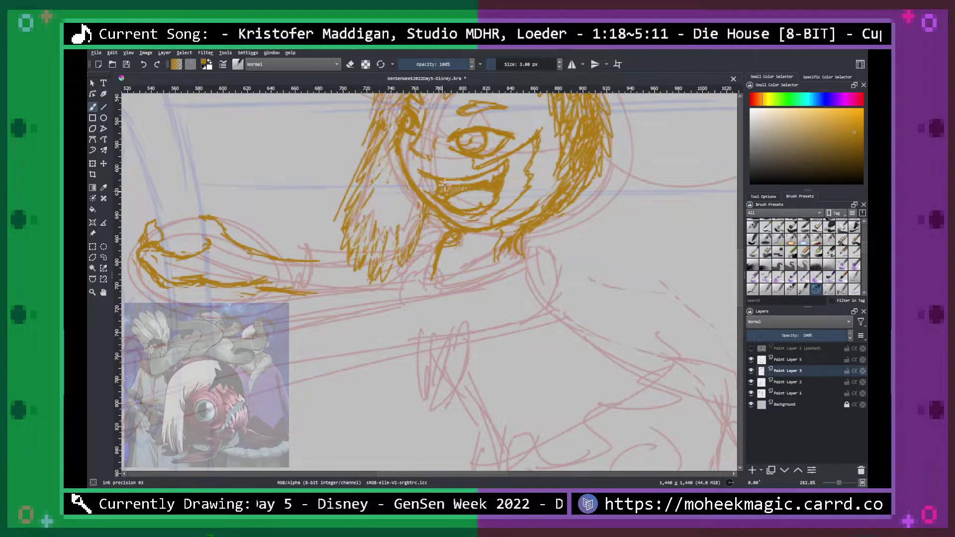
Erase the lower ends of the long front hair strands where they overlap the neck and the extended arm.
key(e)
mouse_move(427, 215)
mouse_down()
mouse_move(403, 261)
mouse_move(411, 238)
mouse_up()
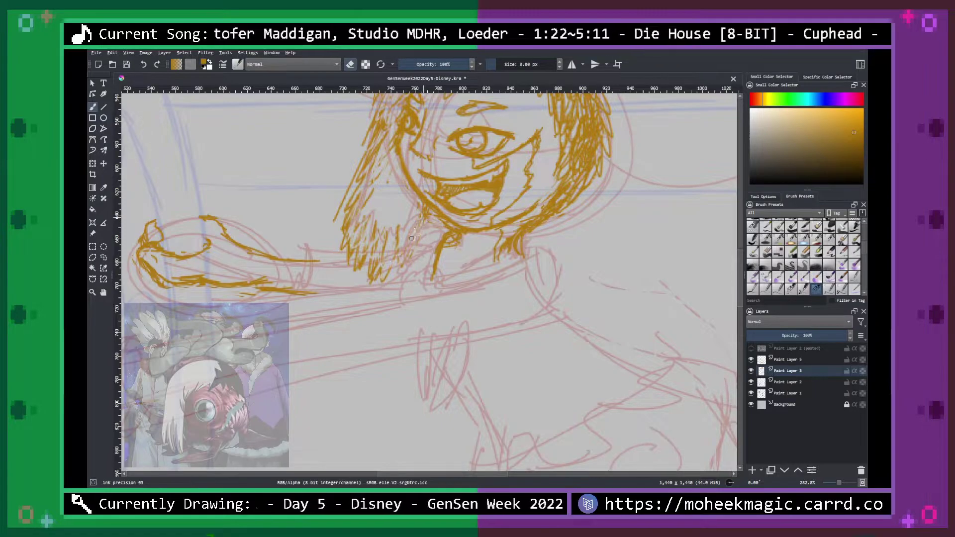
mouse_move(379, 286)
mouse_down()
mouse_move(390, 252)
mouse_move(367, 280)
mouse_move(376, 244)
mouse_move(355, 264)
mouse_move(373, 236)
mouse_move(337, 265)
mouse_up()
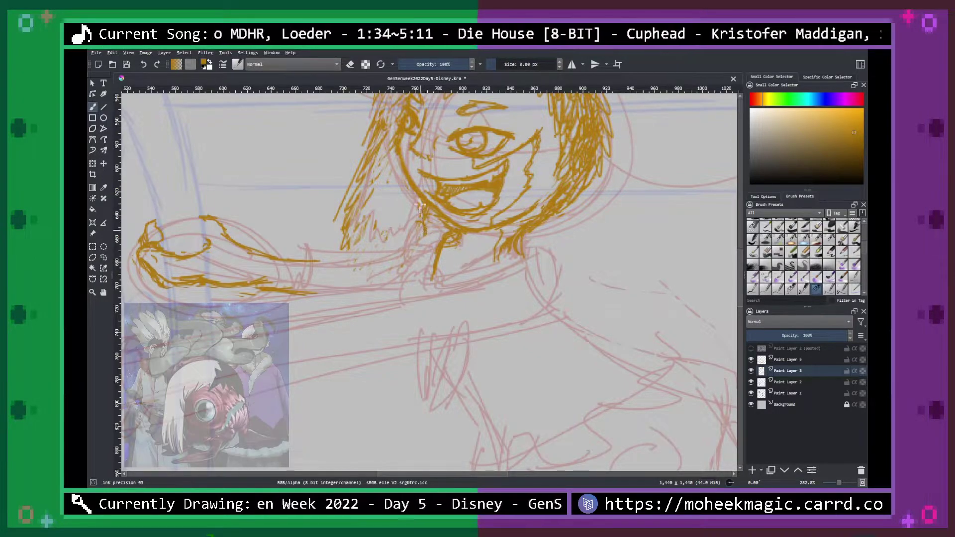
Draw the collar's front edge from the jaw down to a point and its neckline rising back toward the nape.
drag(422, 217, 430, 284)
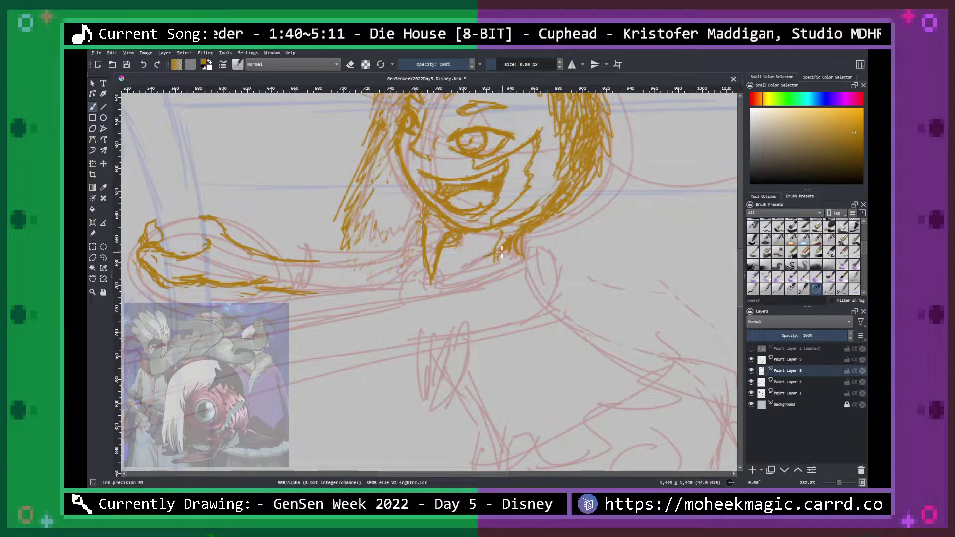
drag(482, 260, 453, 271)
mouse_move(518, 252)
mouse_down()
mouse_move(433, 280)
mouse_move(475, 283)
mouse_up()
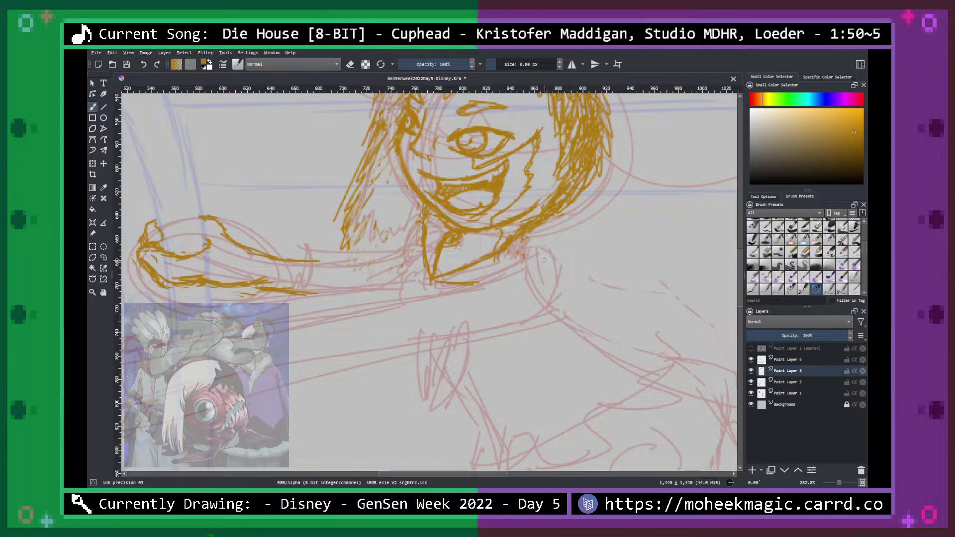
Draw a small rounded curve at the near shoulder and a slanting line from the back of the neck toward the upper chest.
drag(541, 249, 527, 258)
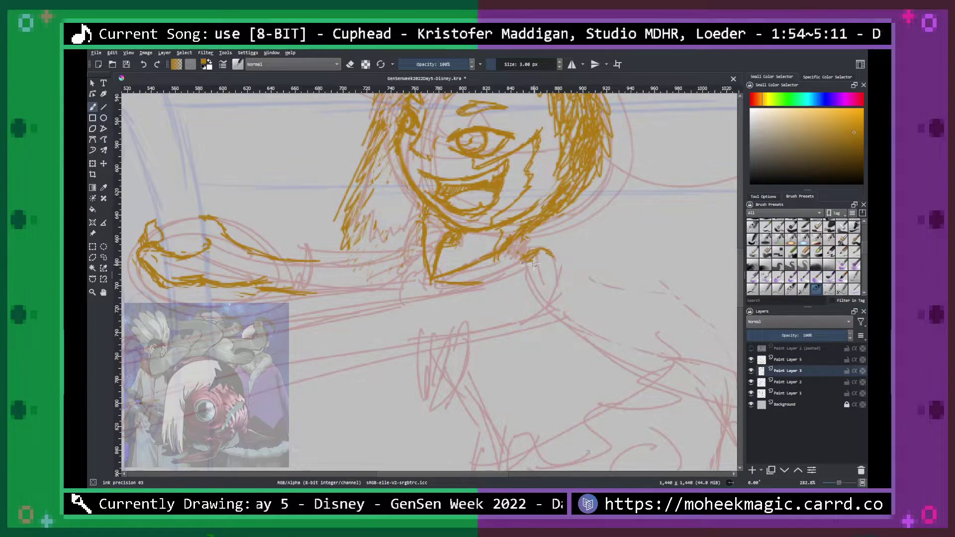
drag(513, 259, 452, 303)
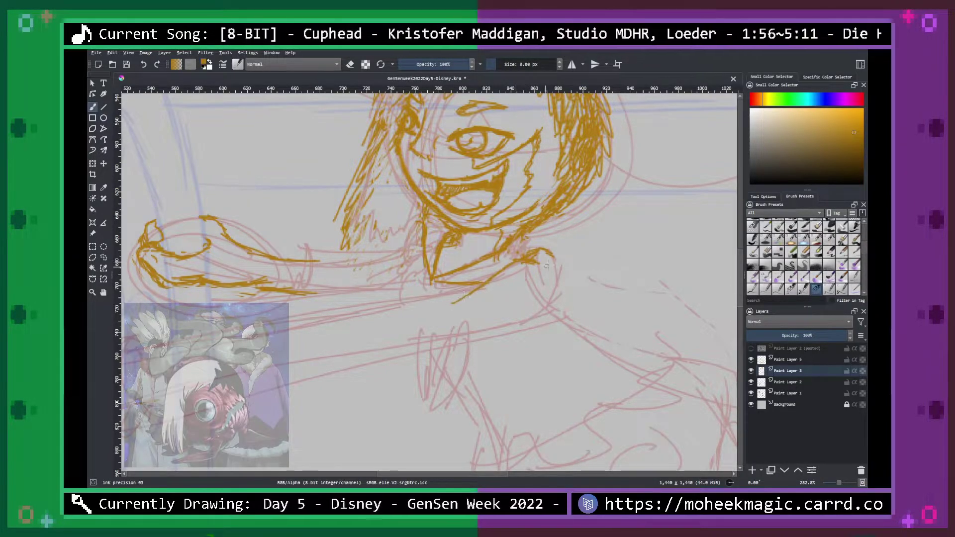
key(e)
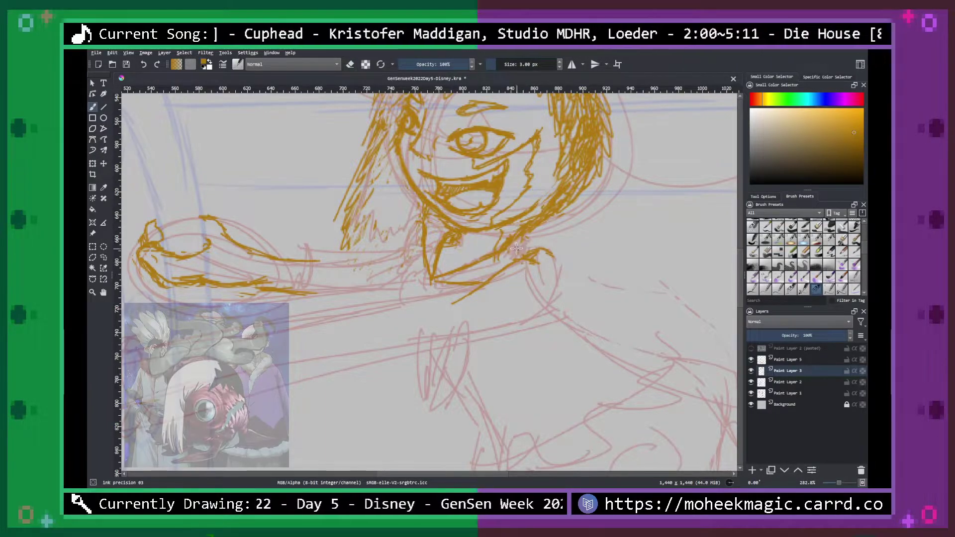
Undo the latest hatching strokes along the collar's front edge and lower border.
key(e)
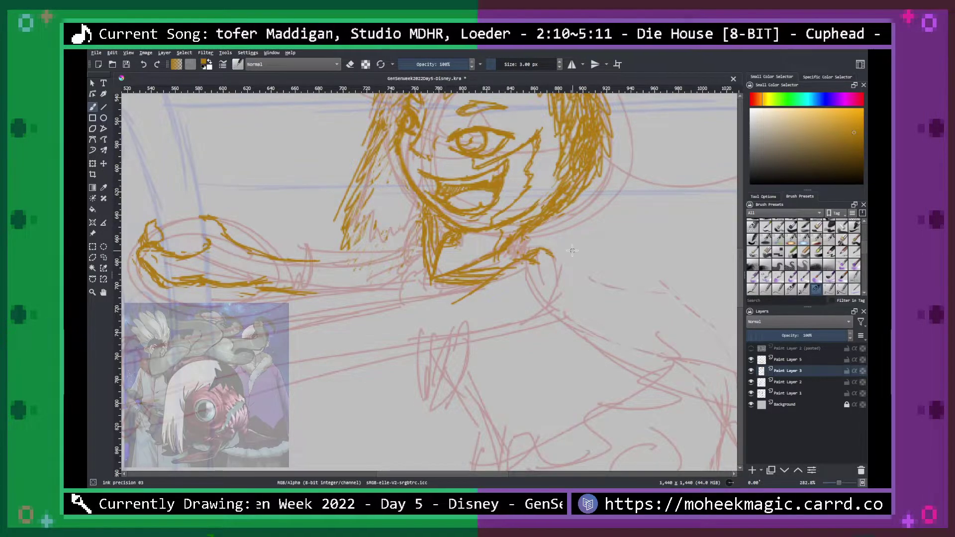
key(ctrl+minus)
key(ctrl+minus)
key(ctrl+minus)
key(ctrl+plus)
key(ctrl+plus)
key(ctrl+plus)
key(ctrl+plus)
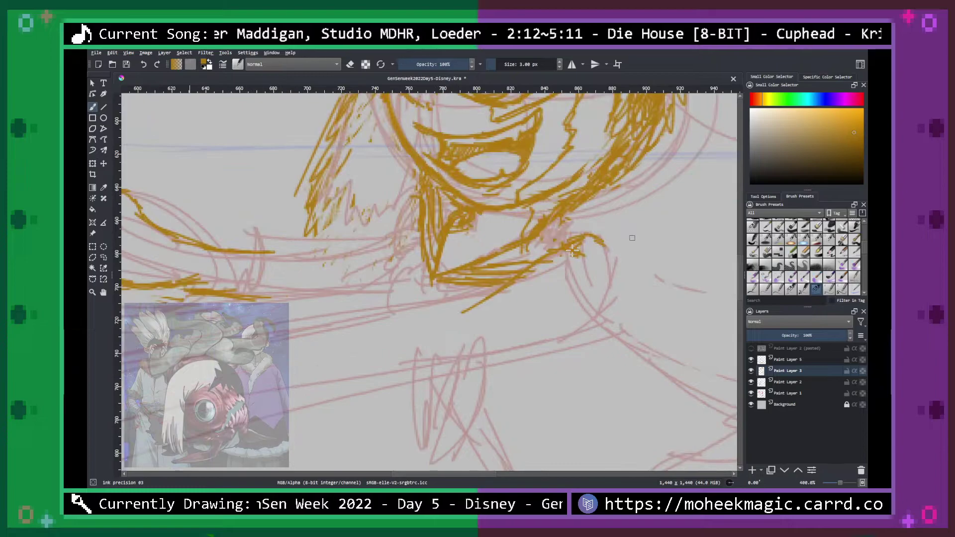
key(ctrl+z)
key(ctrl+z)
key(ctrl+z)
key(ctrl+z)
key(ctrl+z)
key(ctrl+z)
key(ctrl+z)
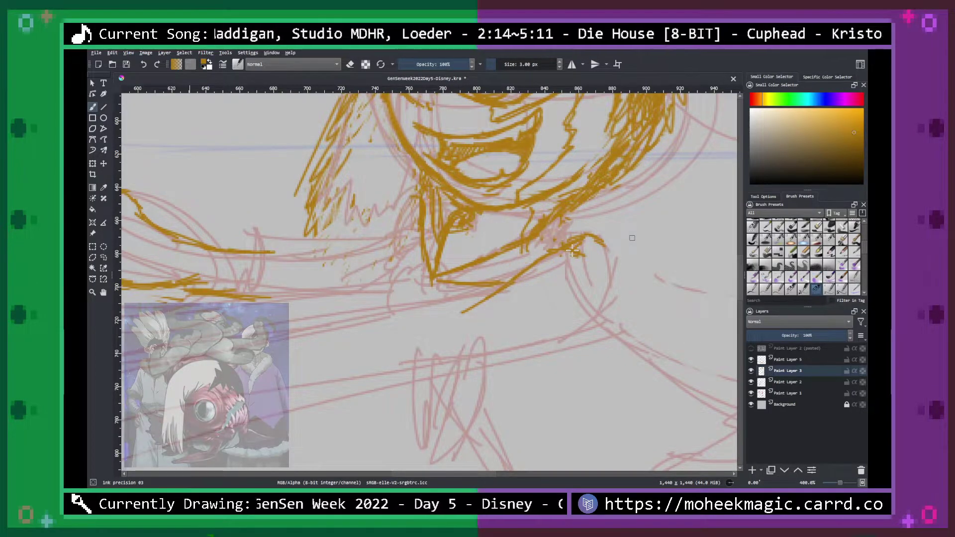
key(ctrl+z)
key(ctrl+z)
key(ctrl+z)
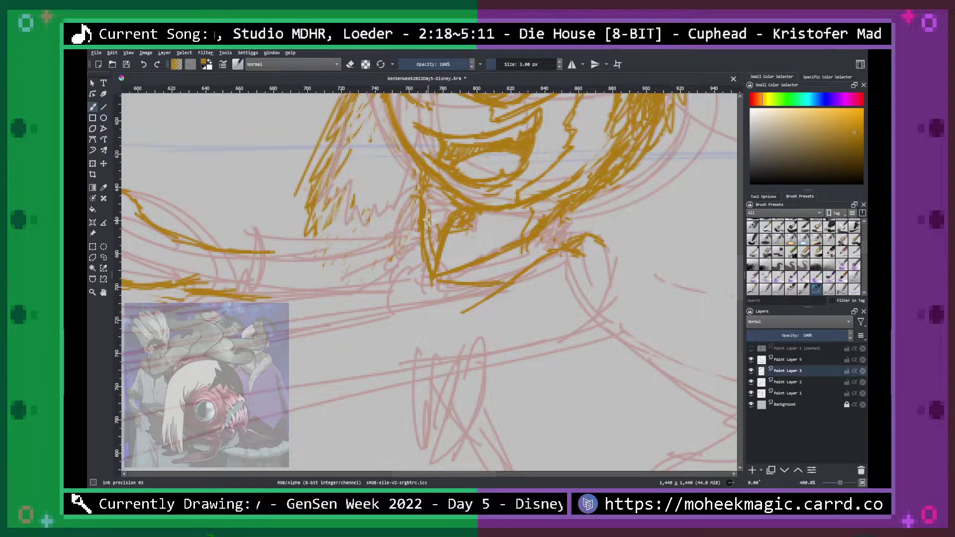
Hatch the collar's front flap and lower band, and draw a short slanting line from the nape to the near shoulder.
mouse_move(440, 247)
mouse_down()
mouse_move(428, 203)
mouse_move(445, 230)
mouse_move(427, 187)
mouse_up()
mouse_move(440, 276)
mouse_down()
mouse_move(504, 275)
mouse_move(514, 269)
mouse_move(466, 267)
mouse_move(538, 259)
mouse_up()
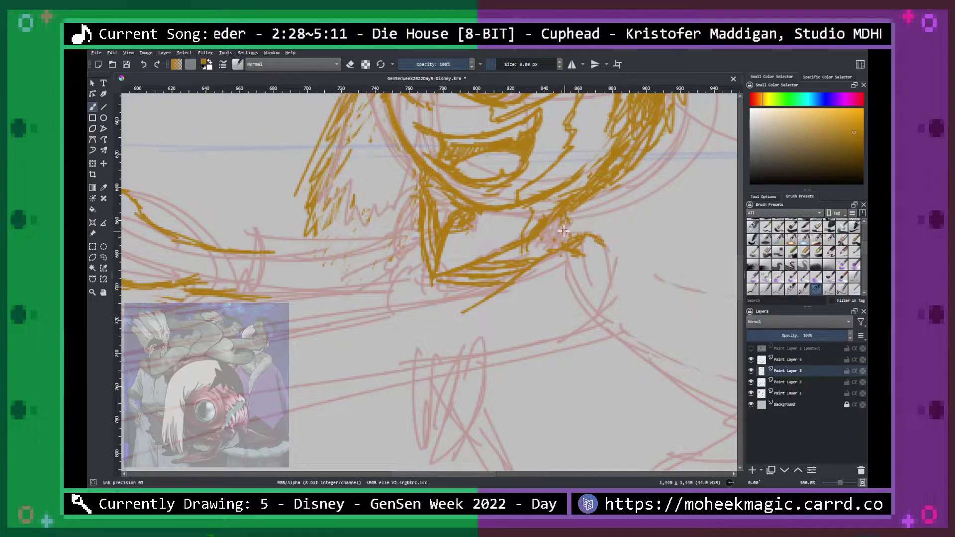
drag(561, 221, 602, 242)
key(ctrl+minus)
key(ctrl+minus)
key(ctrl+minus)
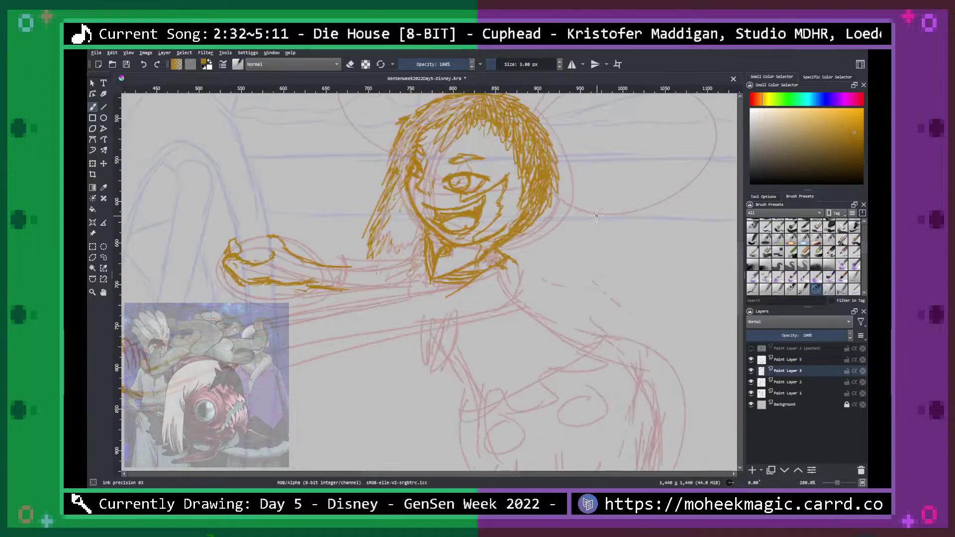
Draw a small rounded fold with a curved outer line beside the collar's front point, and short ticks beneath the collar's lower edge.
key(ctrl+plus)
key(ctrl+plus)
key(ctrl+minus)
key(ctrl+minus)
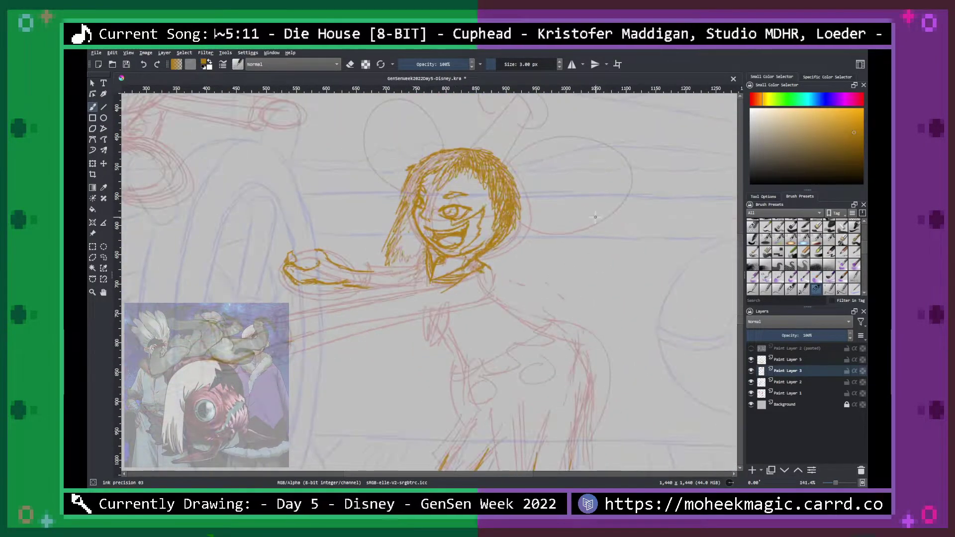
key(ctrl+plus)
key(ctrl+plus)
key(ctrl+plus)
key(plus)
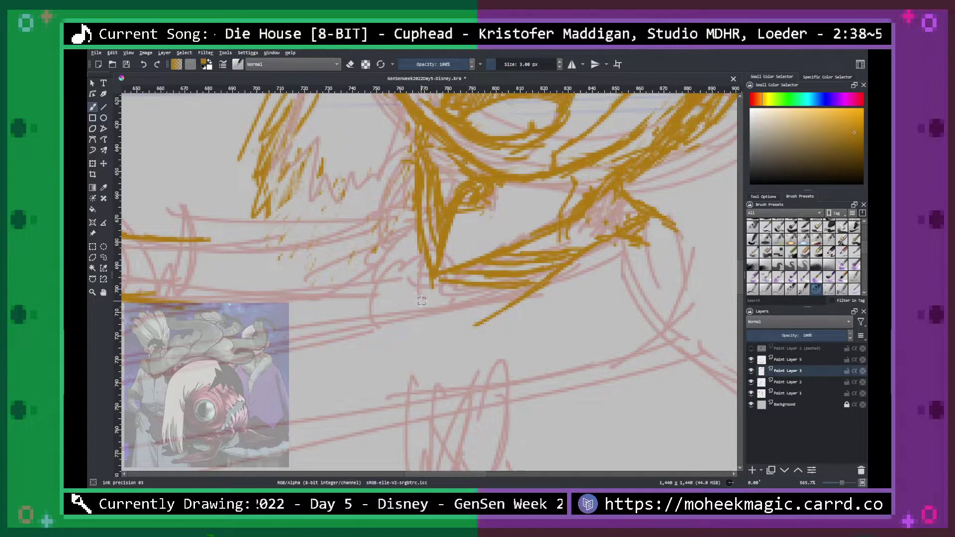
mouse_move(418, 298)
mouse_down()
mouse_move(400, 300)
mouse_move(401, 312)
mouse_move(423, 305)
mouse_move(427, 258)
mouse_up()
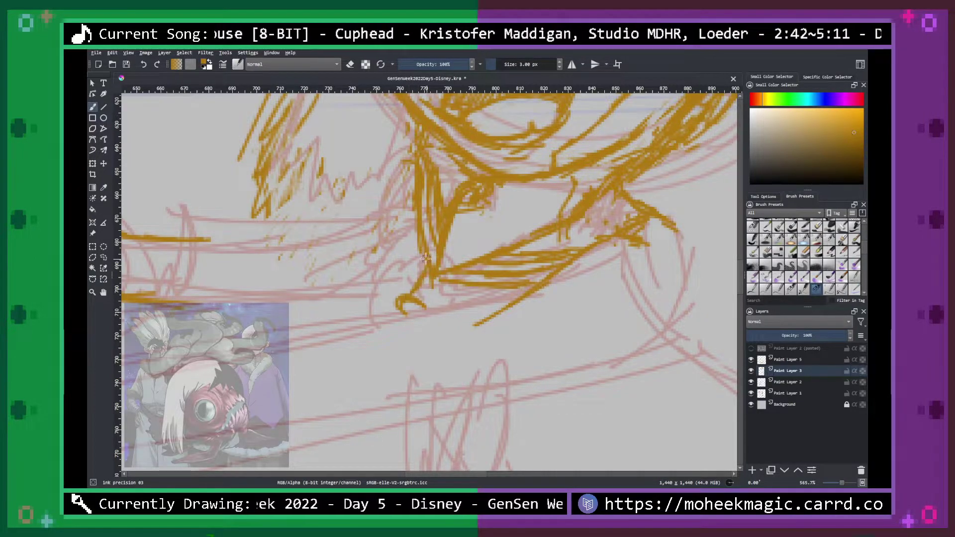
mouse_move(393, 301)
mouse_down()
mouse_move(408, 250)
mouse_move(421, 253)
mouse_move(405, 278)
mouse_up()
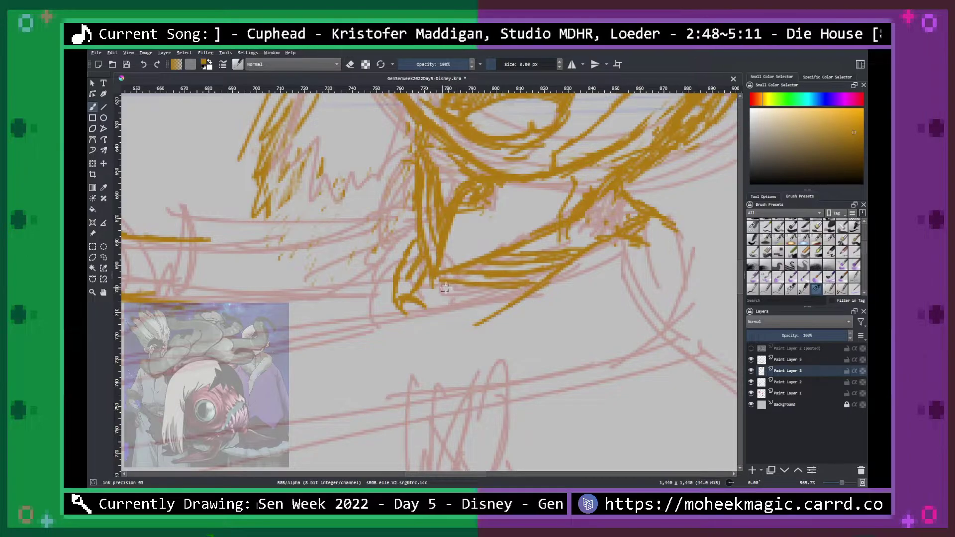
drag(451, 284, 440, 306)
drag(496, 286, 490, 298)
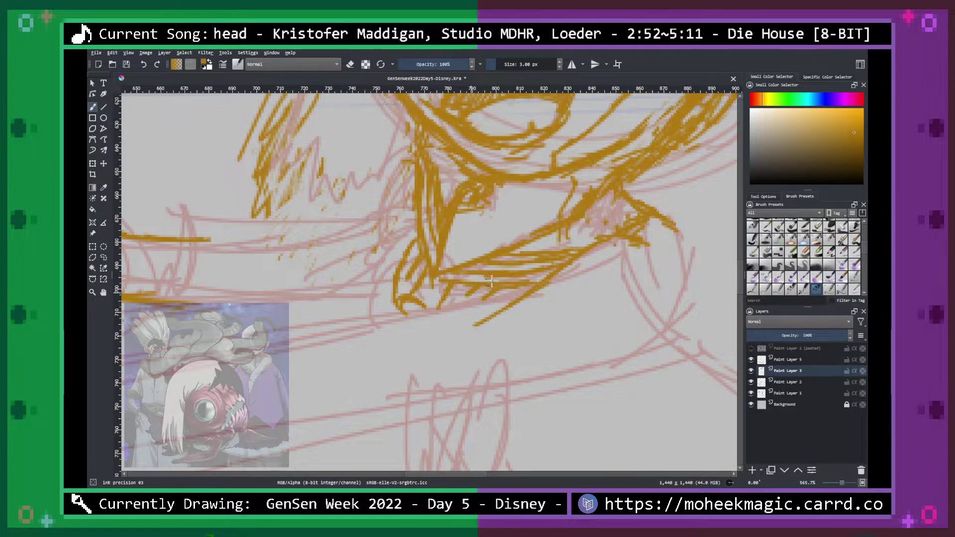
Extend the fold at the collar's point slightly outward and draw a pointed tie end with vertical hatching below the lower arm.
key(minus)
key(minus)
key(plus)
key(plus)
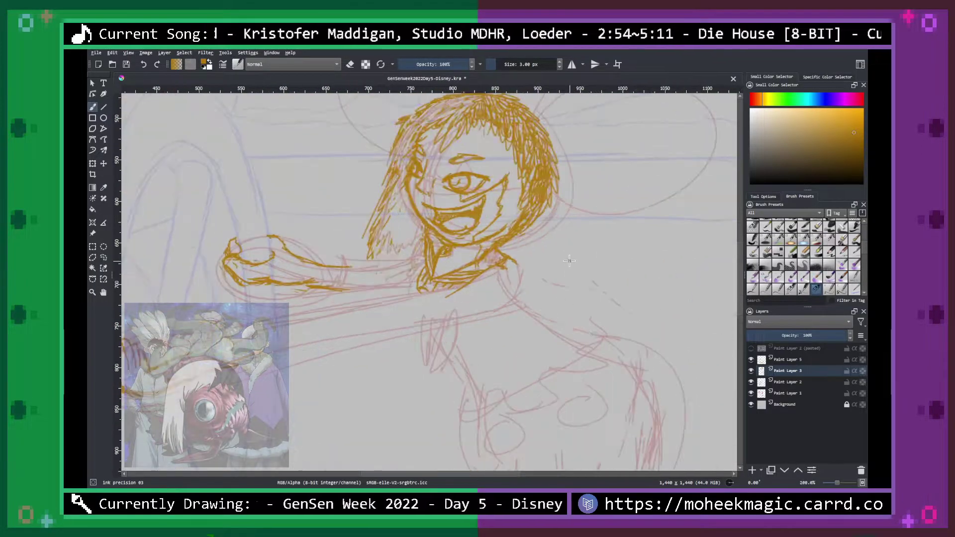
key(space)
drag(525, 305, 551, 228)
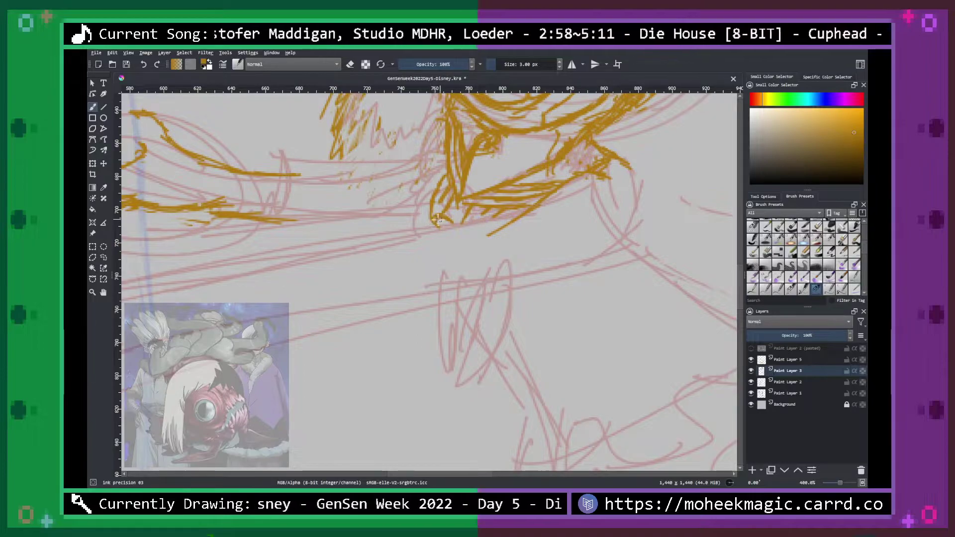
drag(426, 224, 418, 231)
mouse_move(419, 311)
mouse_down()
mouse_move(426, 349)
mouse_move(419, 315)
mouse_move(435, 376)
mouse_move(426, 316)
mouse_up()
drag(515, 325, 484, 290)
mouse_move(447, 252)
mouse_down()
mouse_move(438, 310)
mouse_move(414, 352)
mouse_move(411, 265)
mouse_up()
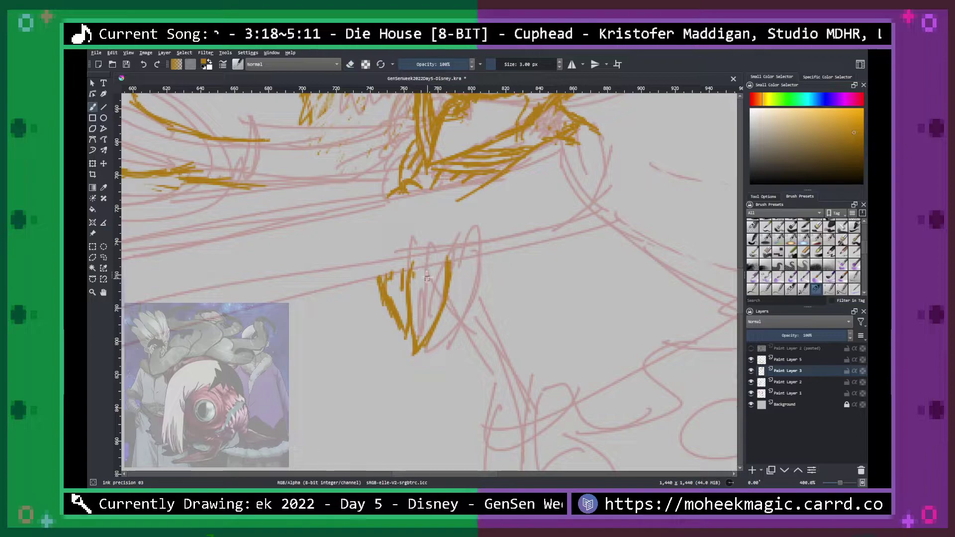
mouse_move(417, 265)
mouse_down()
mouse_move(430, 301)
mouse_move(436, 261)
mouse_move(422, 287)
mouse_up()
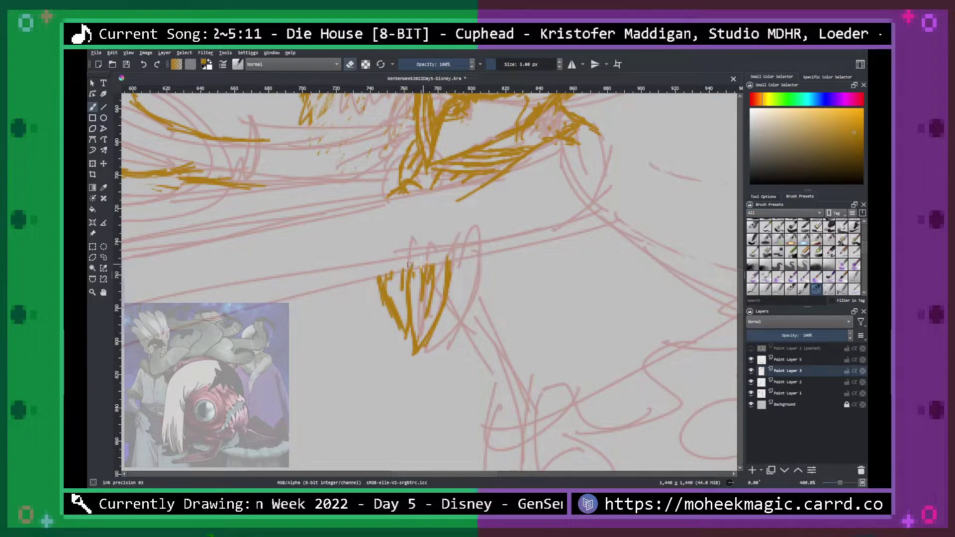
Draw the upper edge of the far outstretched arm from beside the collar toward the forearm.
scroll(475, 224, down, 6)
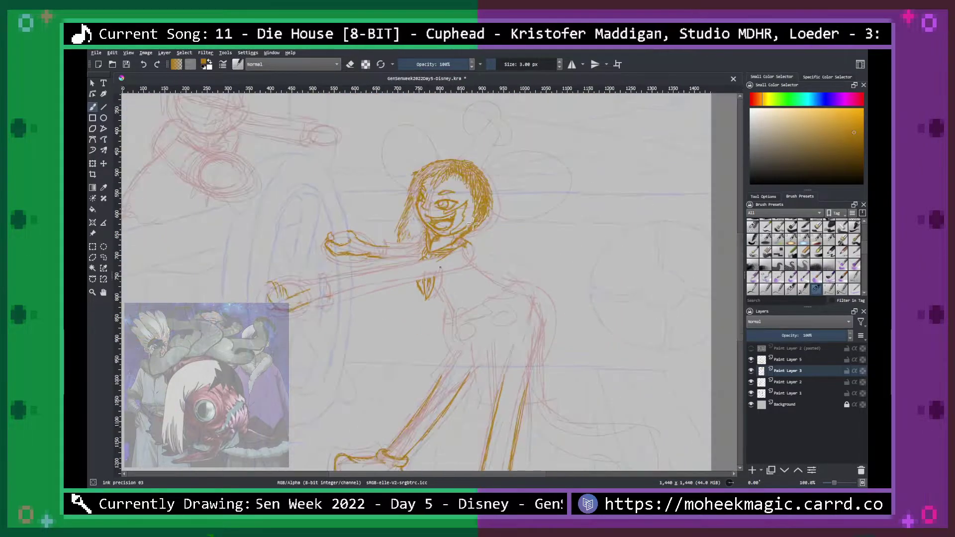
scroll(472, 223, up, 3)
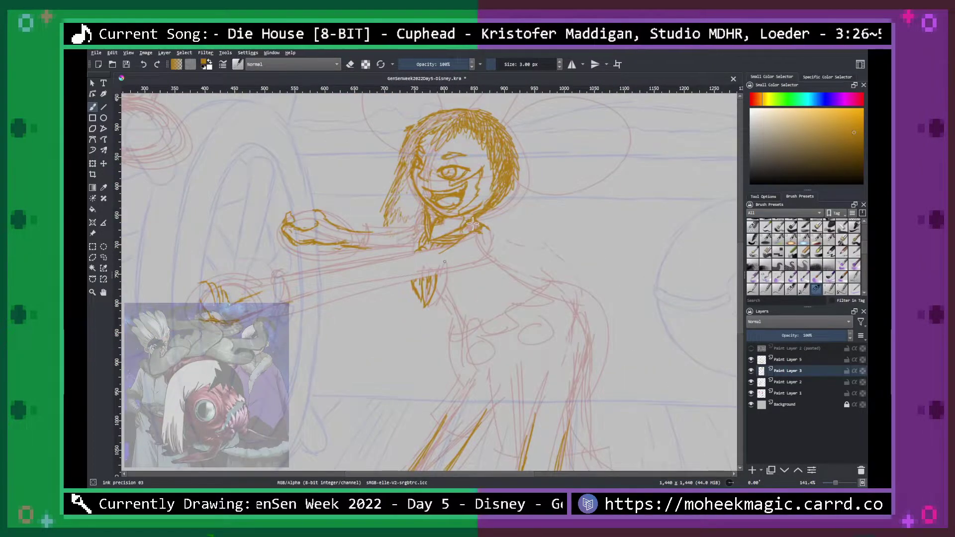
scroll(472, 222, up, 2)
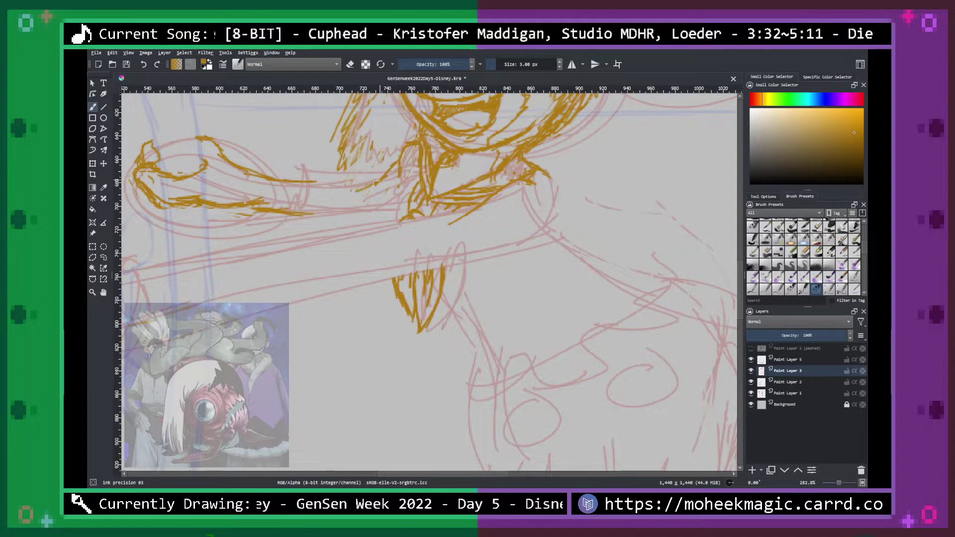
drag(378, 184, 314, 188)
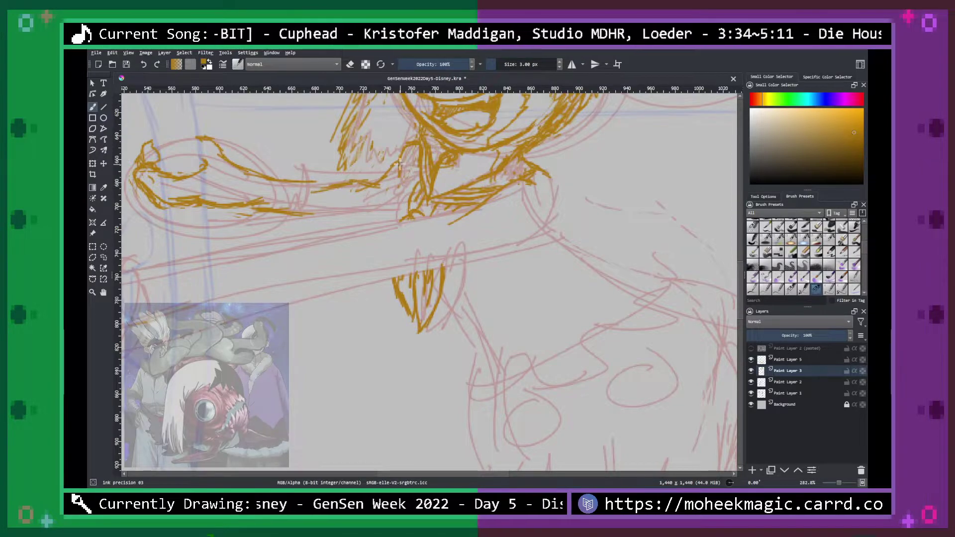
key(ctrl+minus)
key(ctrl+minus)
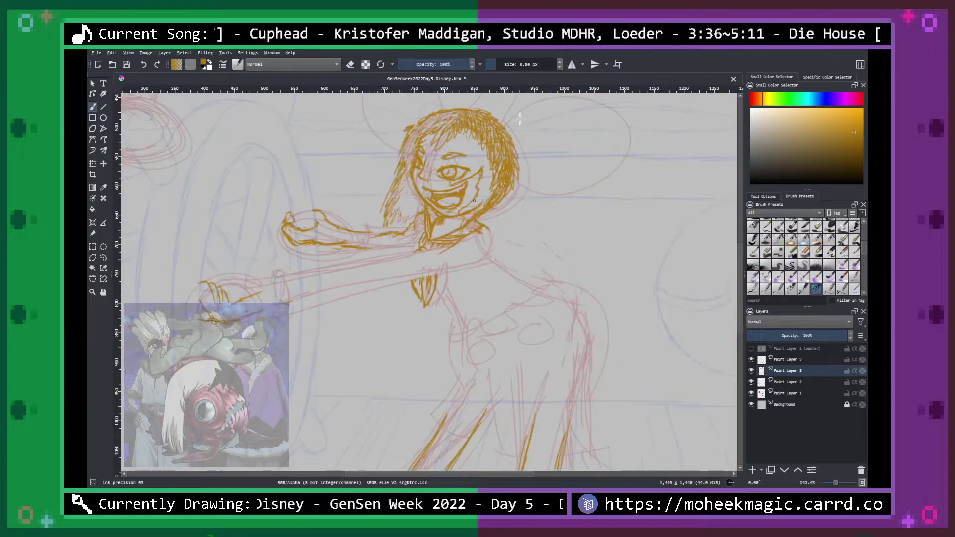
Erase the rough middle of the far arm's upper edge, redraw it toward the hand, and add a wrist line.
key(plus)
key(plus)
key(space)
drag(474, 237, 588, 286)
key(plus)
key(plus)
key(b)
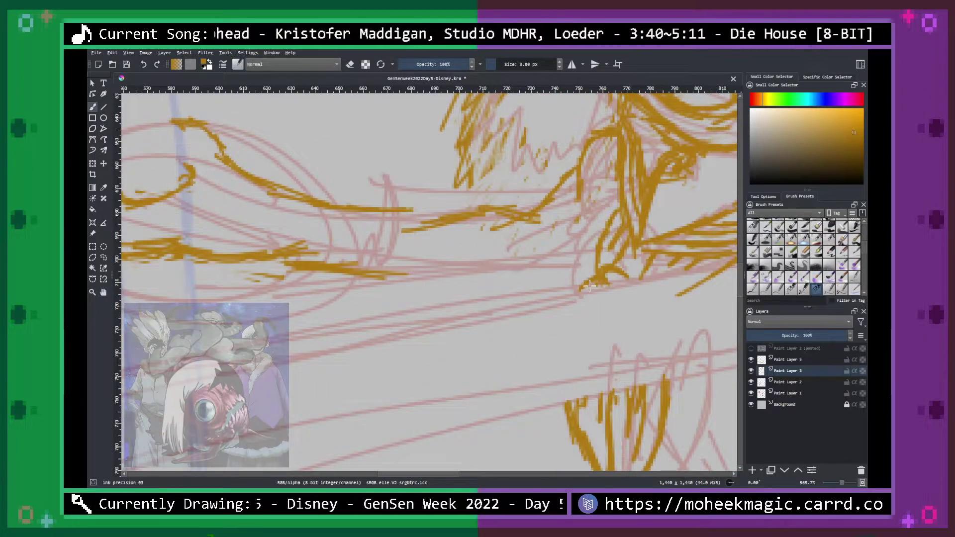
key(minus)
key(minus)
key(minus)
key(minus)
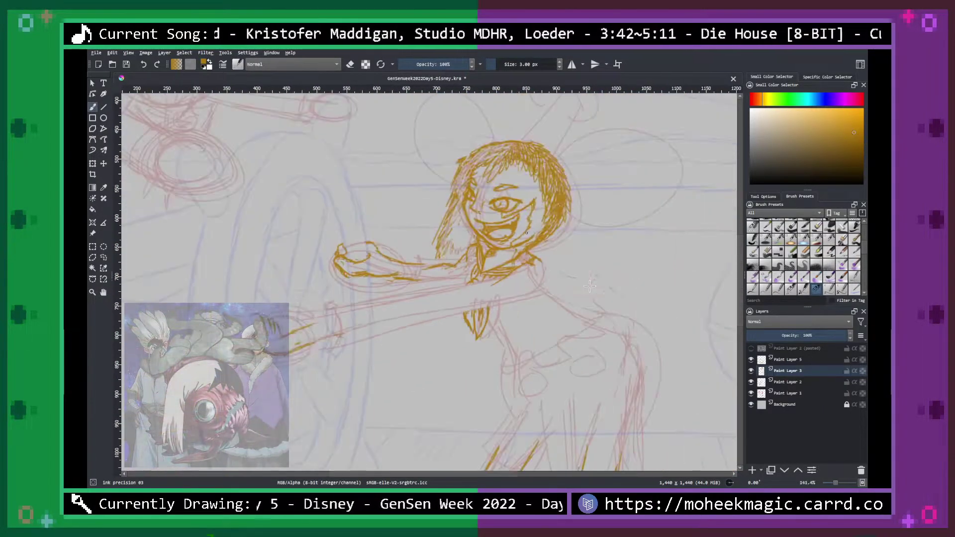
key(plus)
key(plus)
mouse_move(481, 255)
mouse_down()
mouse_move(448, 251)
mouse_move(480, 250)
mouse_up()
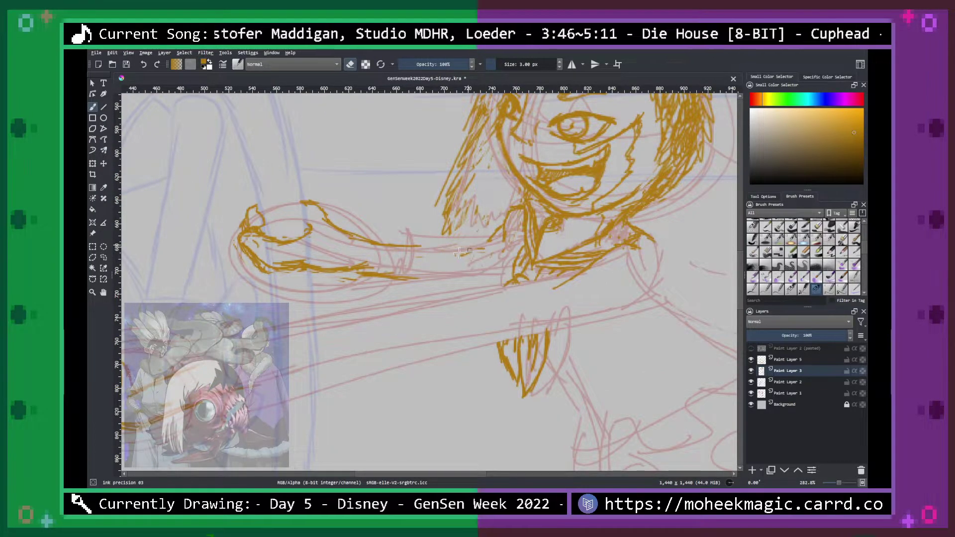
mouse_move(495, 234)
mouse_down()
mouse_move(453, 232)
mouse_move(427, 243)
mouse_move(433, 246)
mouse_move(369, 240)
mouse_move(377, 255)
mouse_move(361, 276)
mouse_move(373, 239)
mouse_move(362, 238)
mouse_move(376, 237)
mouse_move(367, 236)
mouse_move(390, 235)
mouse_move(365, 275)
mouse_up()
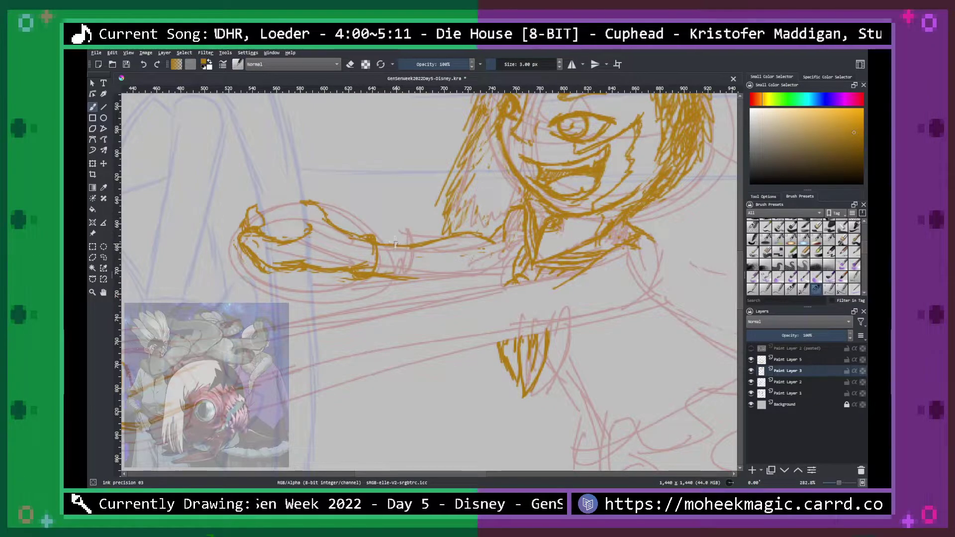
Draw a banded cuff around the far arm's wrist and refine the sleeve's upper edge with small fabric folds.
drag(394, 268, 395, 277)
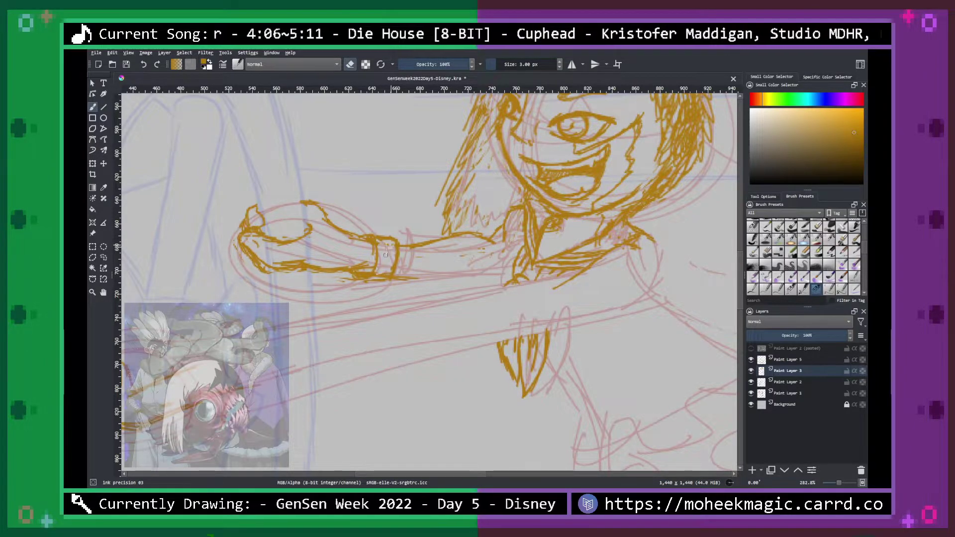
mouse_move(382, 241)
mouse_down()
mouse_move(370, 277)
mouse_move(373, 235)
mouse_move(365, 274)
mouse_move(381, 235)
mouse_move(379, 278)
mouse_move(385, 242)
mouse_move(387, 274)
mouse_up()
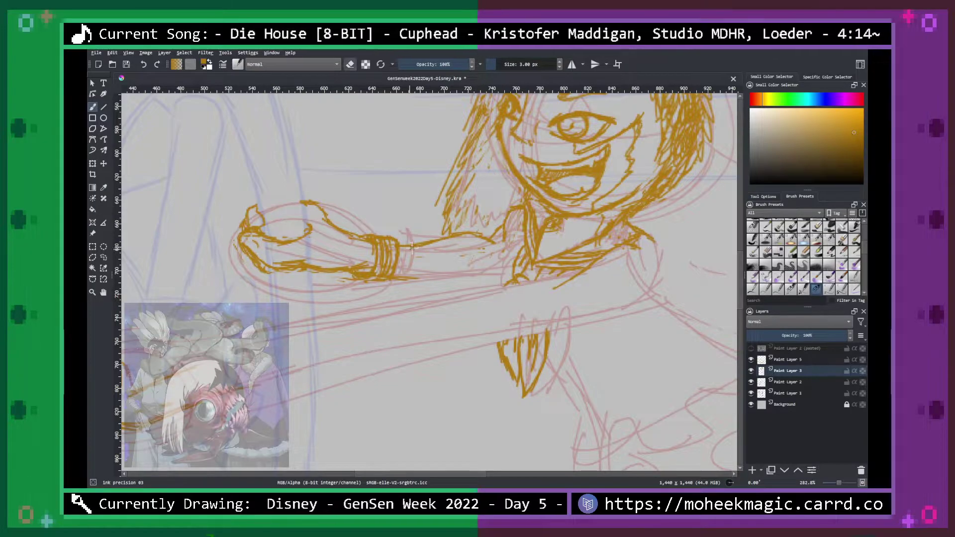
mouse_move(396, 237)
mouse_down()
mouse_move(466, 243)
mouse_move(411, 252)
mouse_move(461, 235)
mouse_up()
key(e)
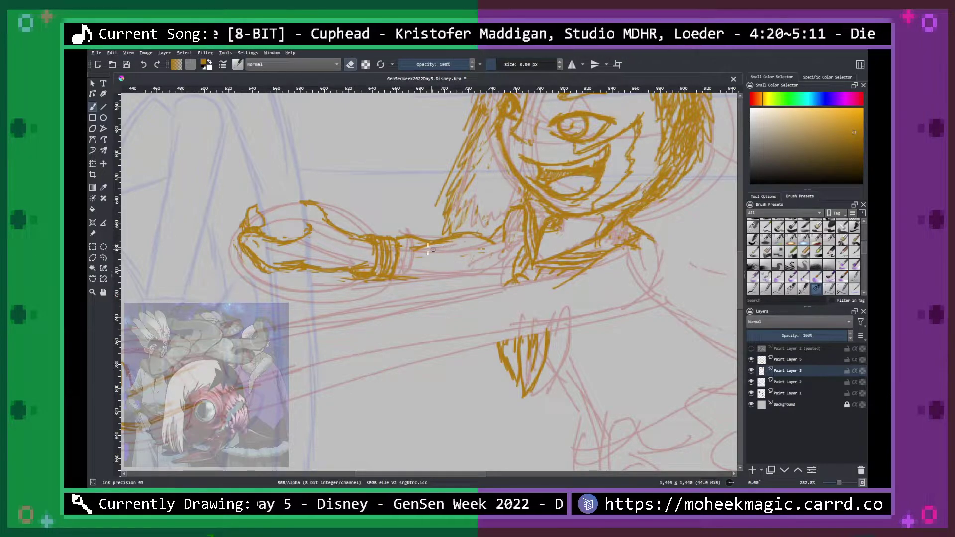
key(e)
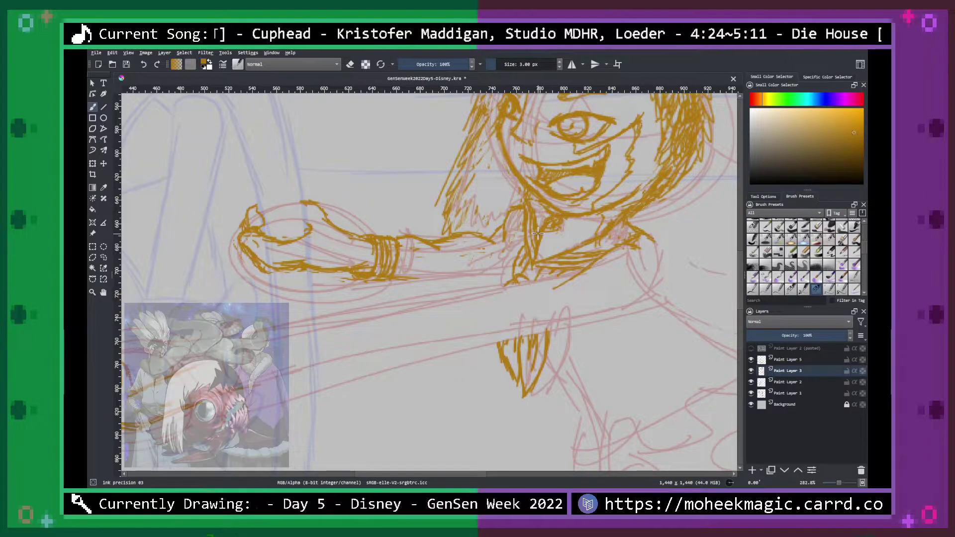
Draw the far arm's lower edge from the cuff to the collar with a crease near the shoulder, and clean up stray marks.
mouse_move(415, 279)
mouse_down()
mouse_move(441, 267)
mouse_move(424, 277)
mouse_move(474, 281)
mouse_move(487, 271)
mouse_move(466, 271)
mouse_move(495, 268)
mouse_move(467, 269)
mouse_move(479, 277)
mouse_move(482, 257)
mouse_move(460, 279)
mouse_move(501, 258)
mouse_move(471, 277)
mouse_move(486, 260)
mouse_move(458, 277)
mouse_move(482, 267)
mouse_move(466, 277)
mouse_move(446, 274)
mouse_move(473, 270)
mouse_up()
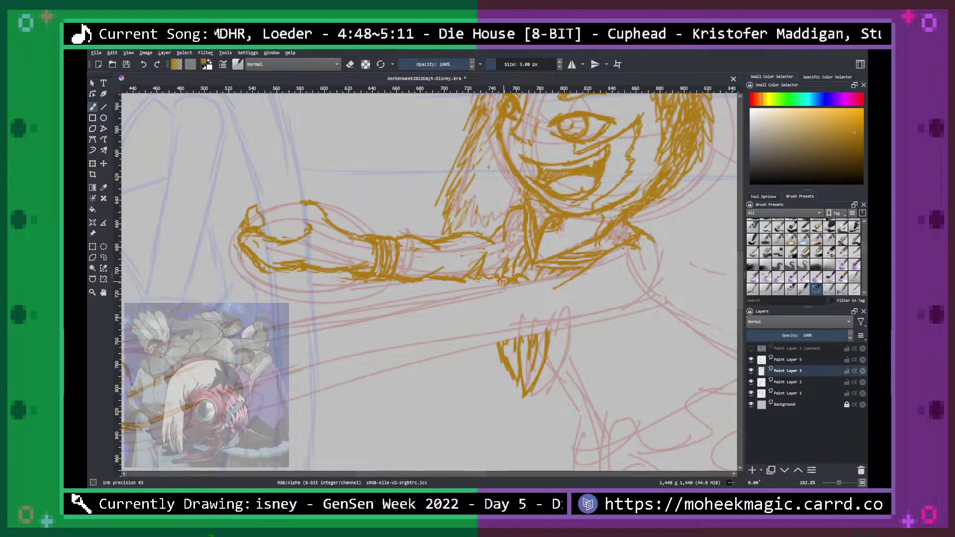
key(e)
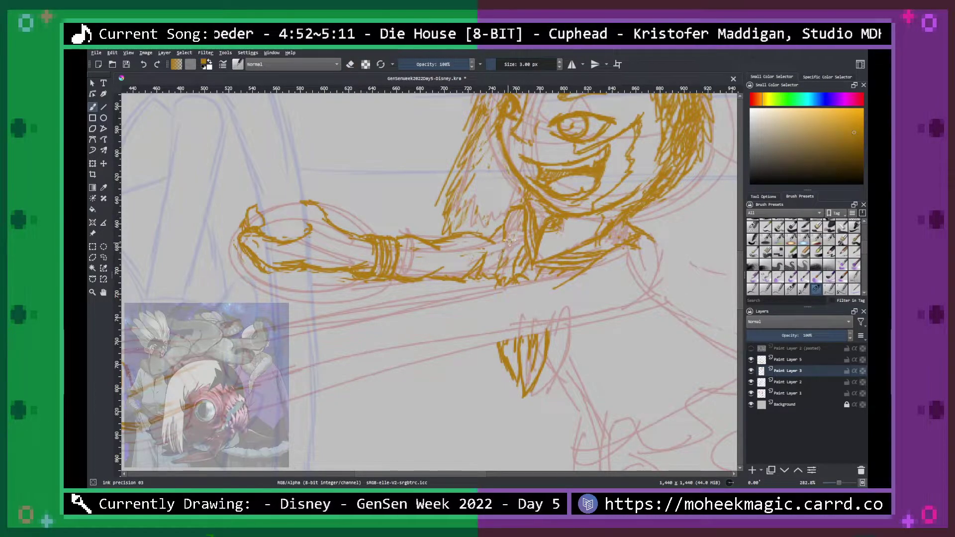
key(e)
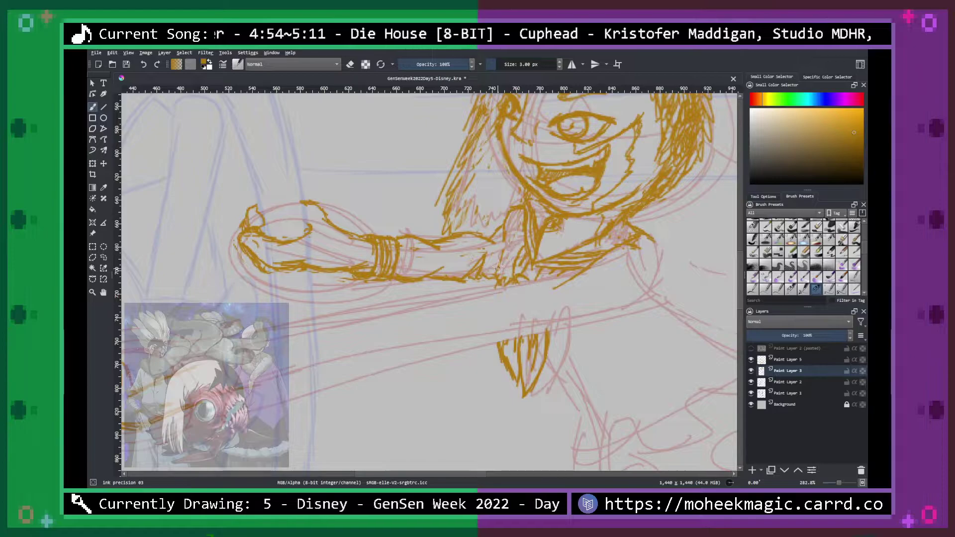
Toggle the visibility of Paint Layer 1 to check the ochre drawing without the red rough sketch, leaving the layer shown.
key(minus)
key(minus)
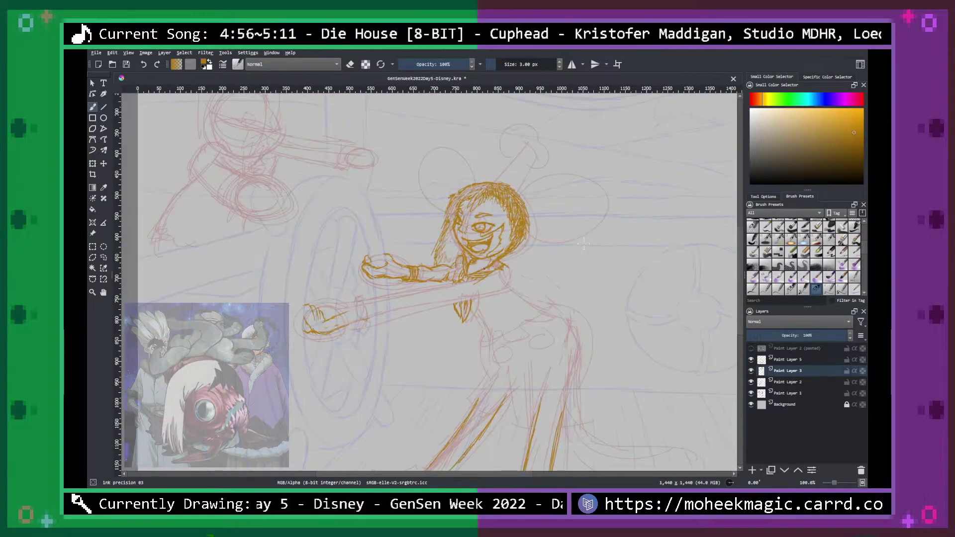
click(751, 393)
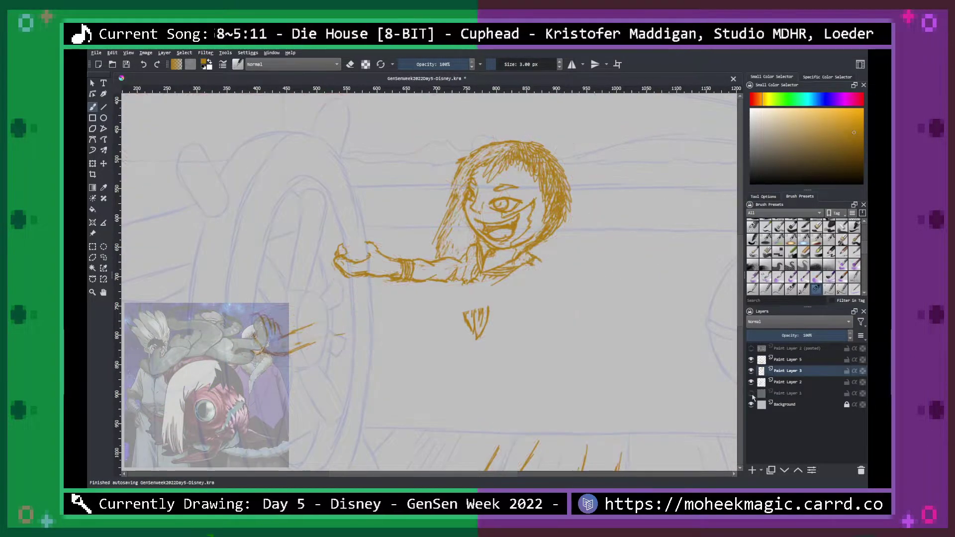
click(751, 394)
click(752, 394)
click(750, 393)
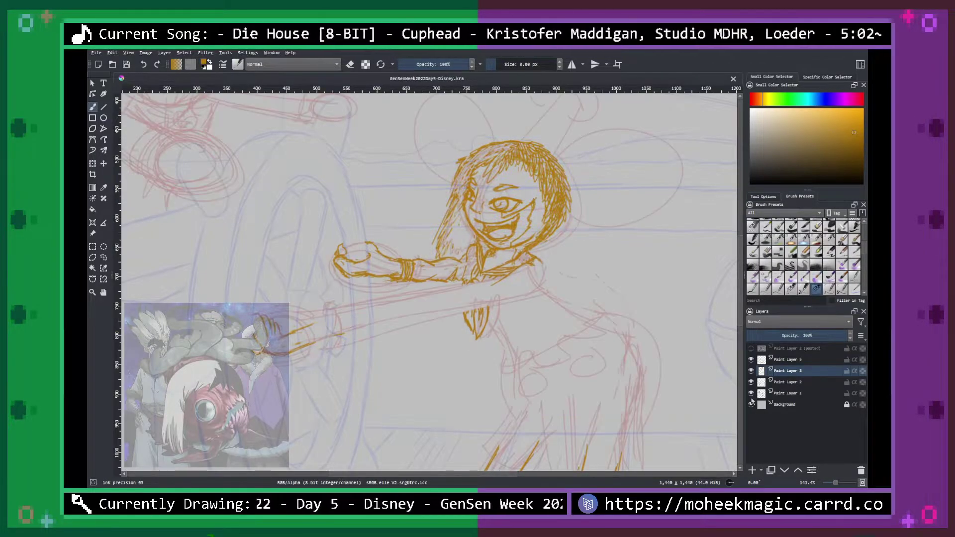
Draw a banded cuff around the lower arm's wrist next to the hand and erase the rough lines crossing it.
key(ctrl+plus)
key(ctrl+plus)
drag(411, 357, 595, 281)
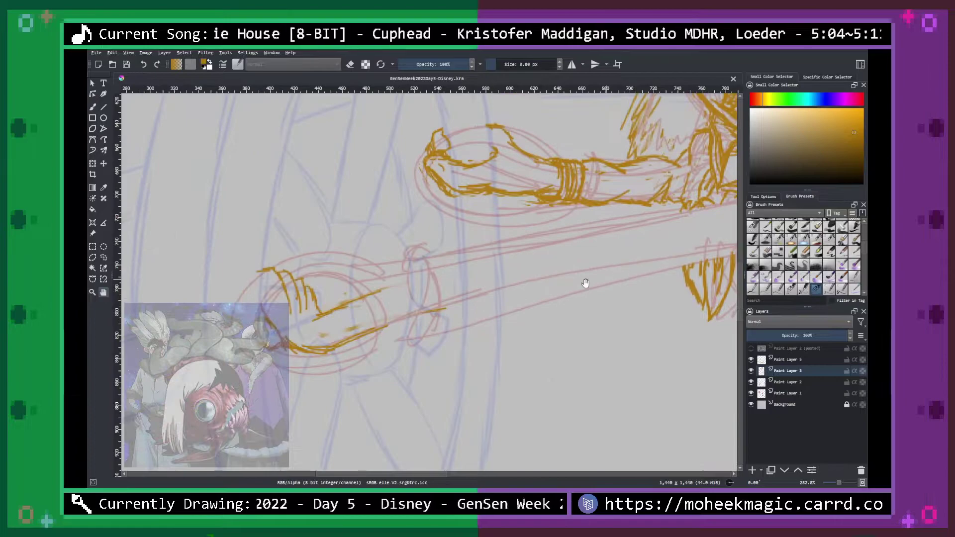
mouse_move(354, 299)
mouse_down()
mouse_move(355, 329)
mouse_move(378, 339)
mouse_move(368, 301)
mouse_move(378, 288)
mouse_move(401, 310)
mouse_move(393, 323)
mouse_up()
mouse_move(392, 288)
mouse_down()
mouse_move(387, 323)
mouse_move(370, 288)
mouse_move(363, 293)
mouse_up()
drag(376, 337, 396, 324)
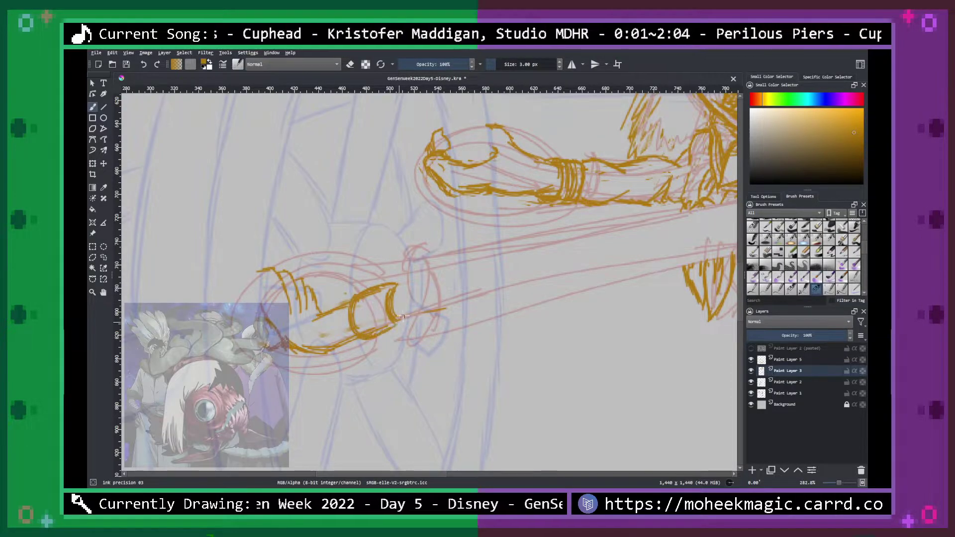
key(e)
drag(357, 298, 377, 292)
mouse_move(362, 330)
mouse_down()
mouse_move(385, 326)
mouse_move(382, 318)
mouse_up()
key(e)
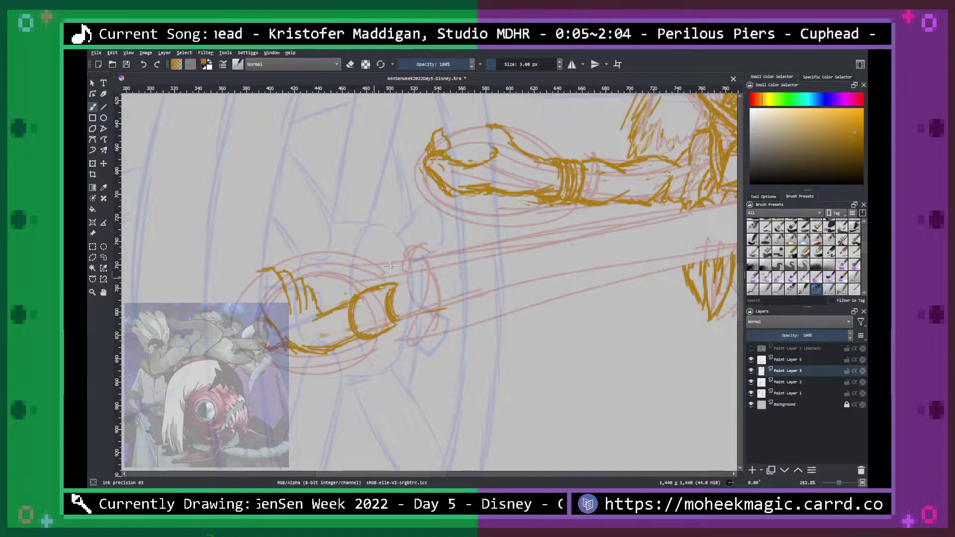
mouse_move(366, 294)
mouse_down()
mouse_move(363, 324)
mouse_move(364, 297)
mouse_move(381, 337)
mouse_move(374, 295)
mouse_move(384, 336)
mouse_move(377, 292)
mouse_move(400, 318)
mouse_up()
Start the lower arm's sleeve with upper and lower edges flaring out from the cuff, and clean up the overlap.
key(e)
mouse_move(406, 282)
mouse_down()
mouse_move(394, 303)
mouse_move(409, 273)
mouse_move(425, 269)
mouse_up()
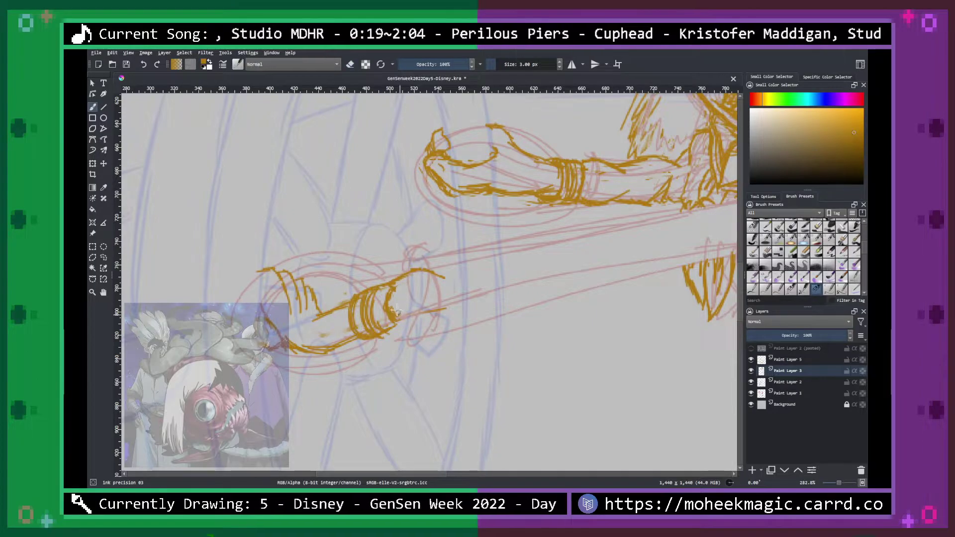
mouse_move(391, 331)
mouse_down()
mouse_move(439, 276)
mouse_move(436, 299)
mouse_move(417, 312)
mouse_move(427, 317)
mouse_move(495, 280)
mouse_up()
key(space)
drag(539, 309, 431, 328)
drag(301, 325, 318, 334)
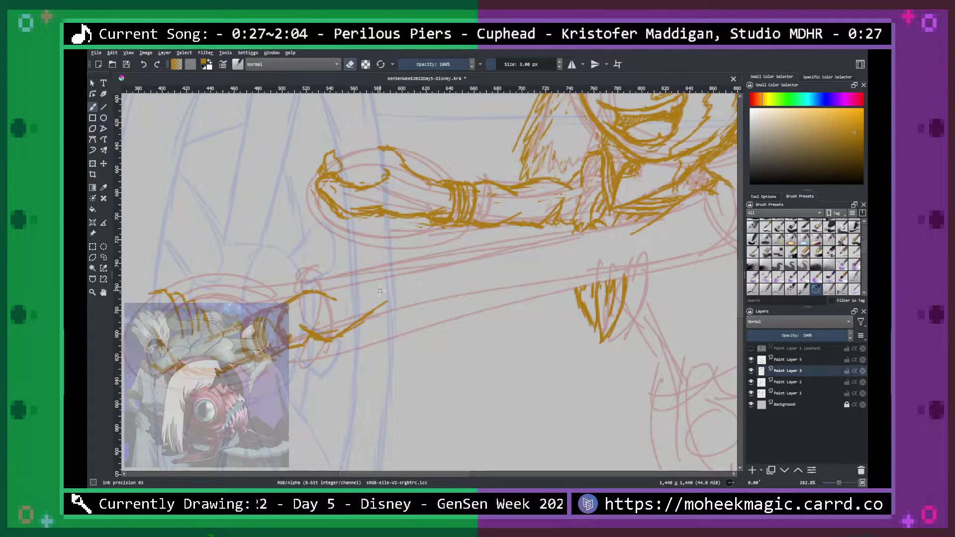
mouse_move(315, 325)
mouse_down()
mouse_move(305, 338)
mouse_move(323, 340)
mouse_up()
Draw the near shoulder and the upper arm's outline, carrying the underside past the tie to a pointed elbow fold.
key(h)
key(ctrl+minus)
key(ctrl+minus)
key(ctrl+minus)
key(ctrl+minus)
key(ctrl+plus)
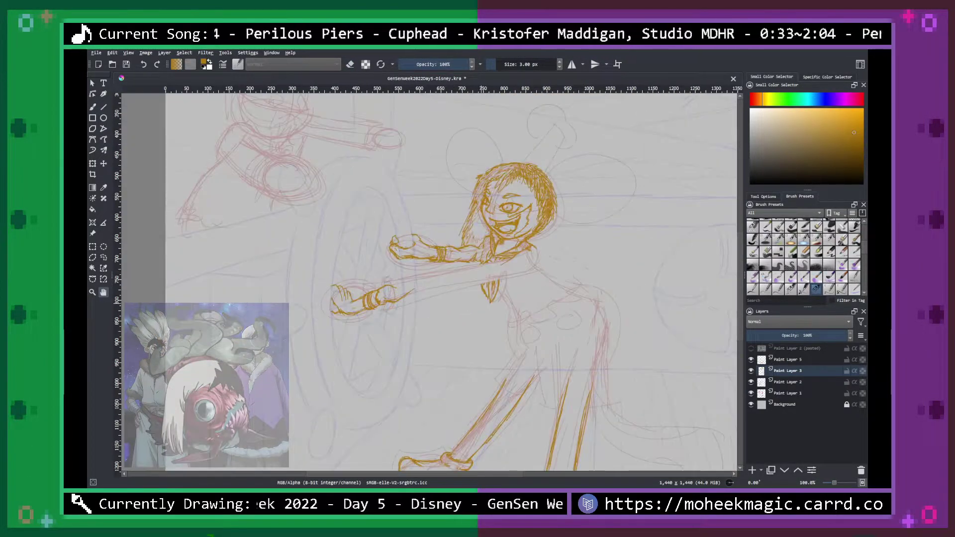
key(ctrl+plus)
key(ctrl+plus)
drag(575, 288, 411, 322)
key(b)
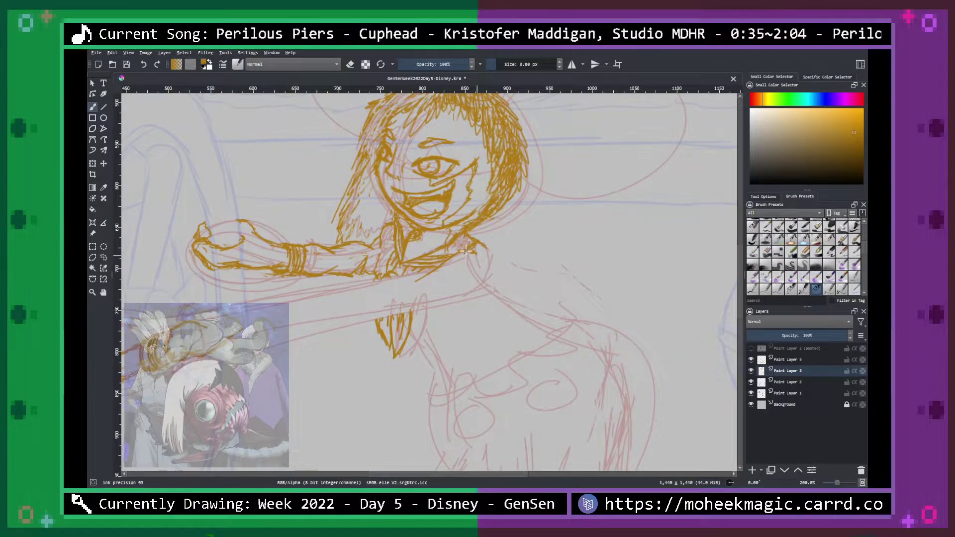
drag(417, 271, 362, 290)
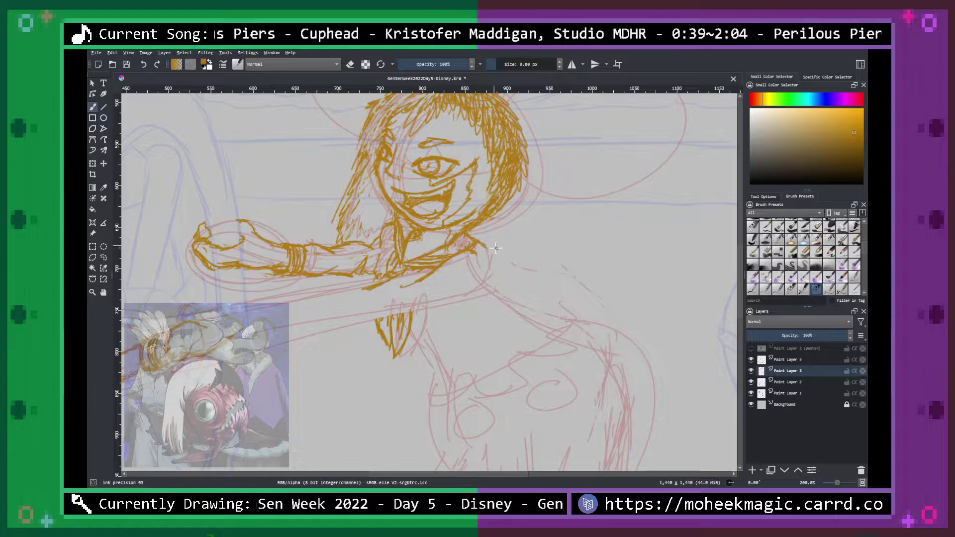
mouse_move(498, 273)
mouse_down()
mouse_move(468, 300)
mouse_move(416, 297)
mouse_move(474, 301)
mouse_move(369, 326)
mouse_move(353, 319)
mouse_move(375, 312)
mouse_move(340, 319)
mouse_up()
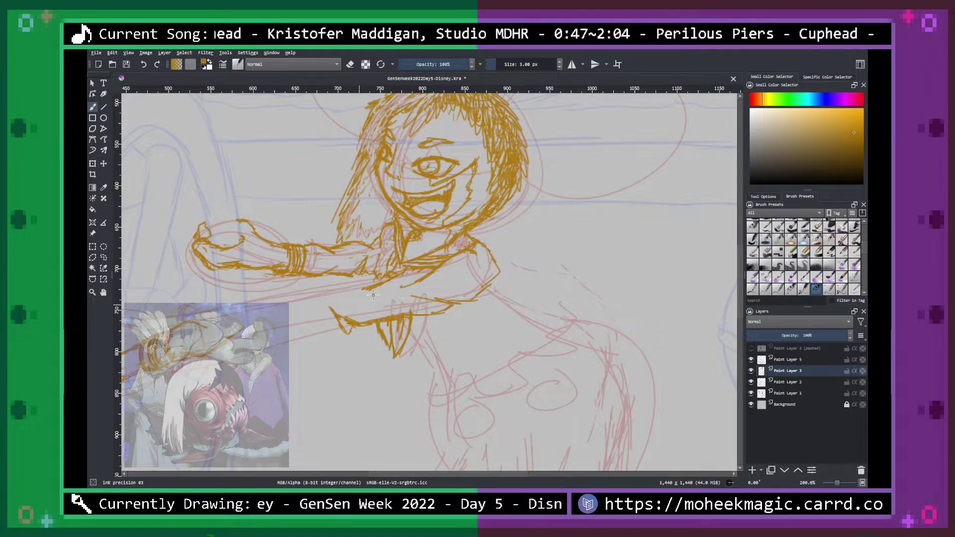
Draw the near forearm's lower edge with small fabric folds from the elbow to the cuff.
scroll(454, 312, down, 1)
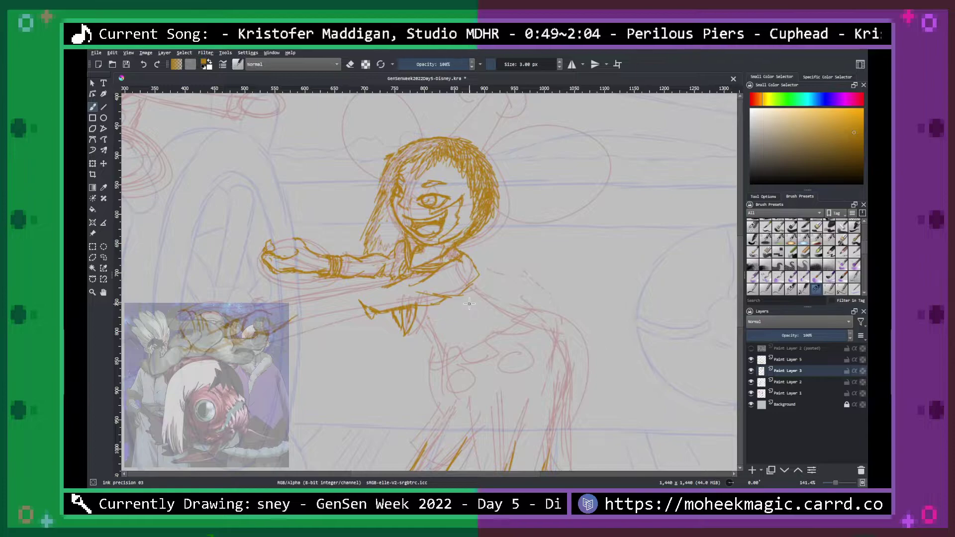
scroll(469, 304, up, 4)
mouse_move(482, 329)
mouse_down()
mouse_move(393, 351)
mouse_move(358, 334)
mouse_move(376, 348)
mouse_move(441, 327)
mouse_move(356, 354)
mouse_move(468, 328)
mouse_move(438, 342)
mouse_move(466, 334)
mouse_move(347, 343)
mouse_up()
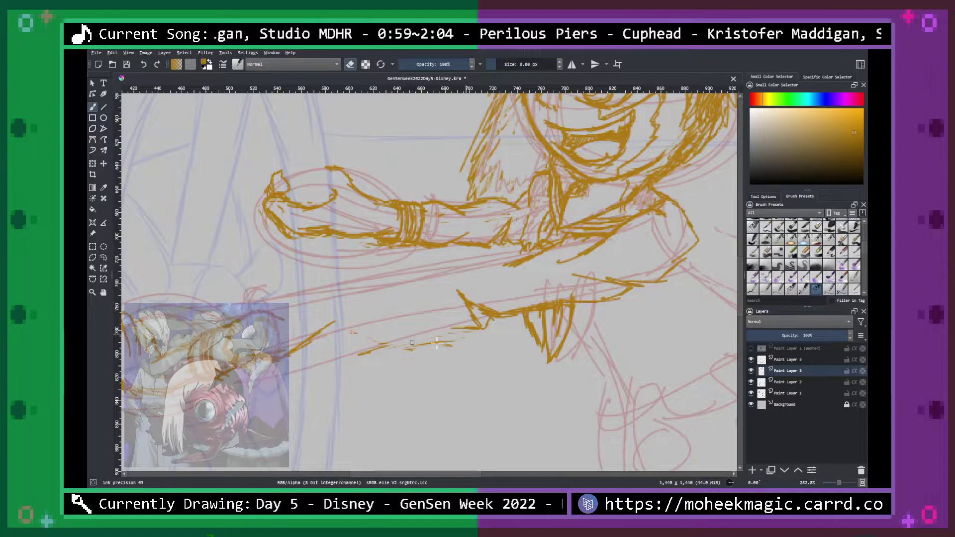
mouse_move(461, 330)
mouse_down()
mouse_move(364, 328)
mouse_move(372, 333)
mouse_move(335, 343)
mouse_move(307, 330)
mouse_move(352, 315)
mouse_move(318, 331)
mouse_move(355, 324)
mouse_up()
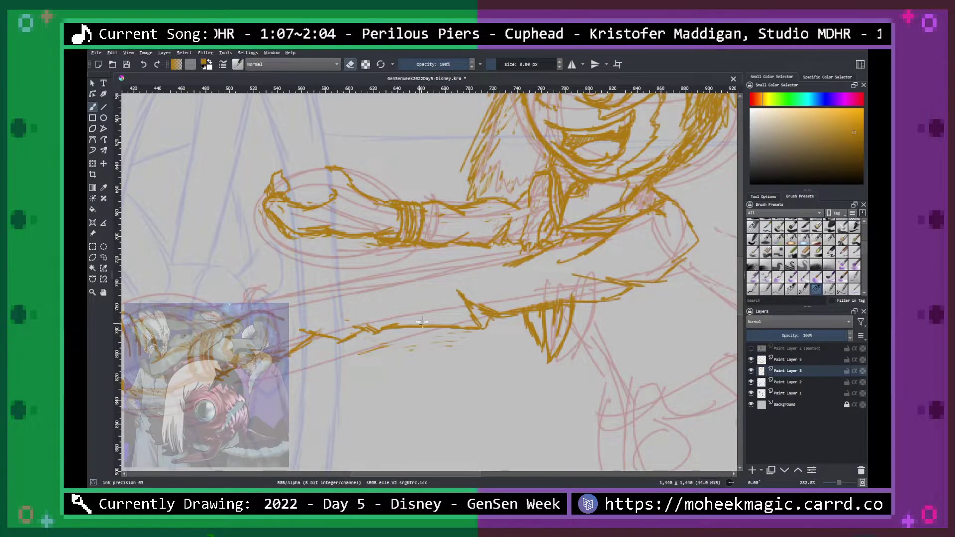
Draw the near sleeve's upper edge from the cuff to the shoulder, with crossing creases above the elbow.
key(ctrl+minus)
key(ctrl+minus)
key(ctrl+minus)
key(ctrl+plus)
key(ctrl+plus)
key(ctrl+plus)
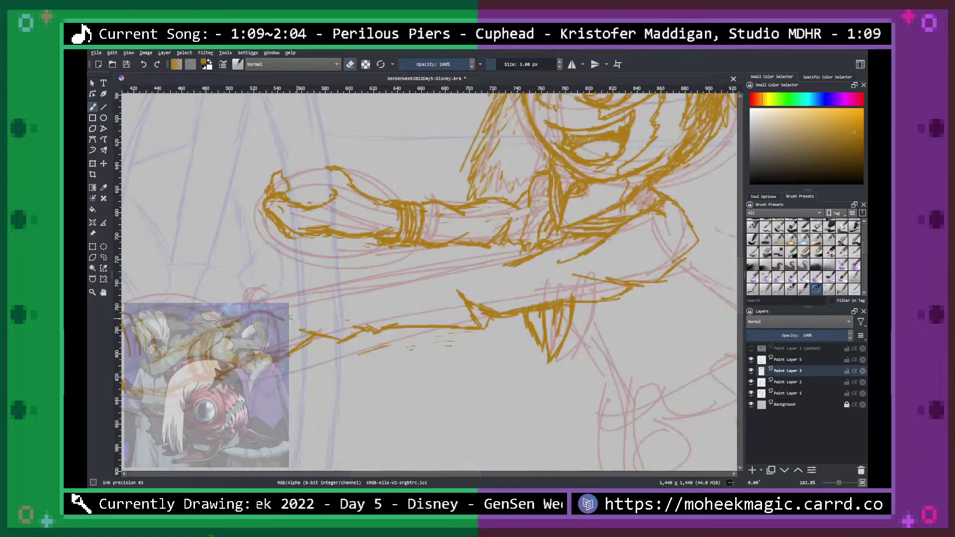
mouse_move(273, 317)
mouse_down()
mouse_move(319, 296)
mouse_move(409, 284)
mouse_up()
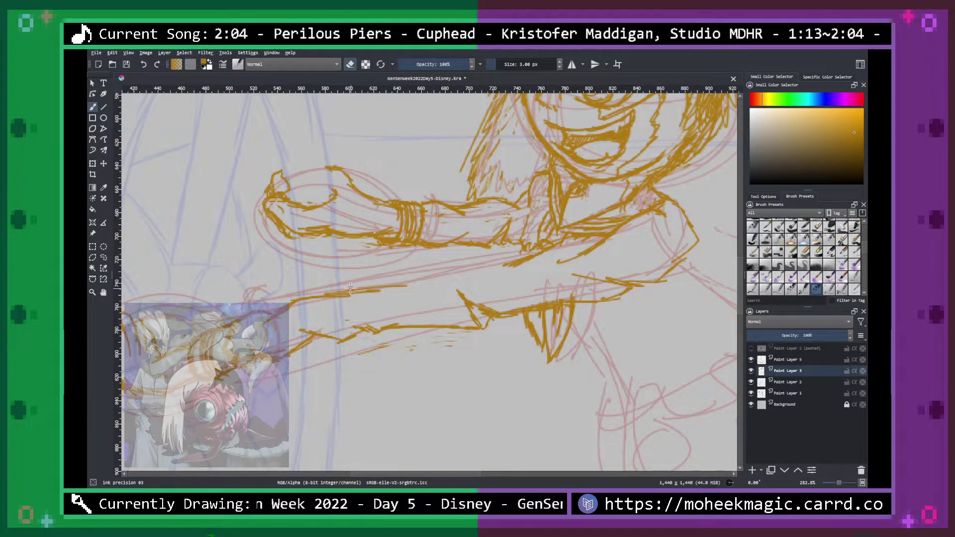
mouse_move(401, 279)
mouse_down()
mouse_move(448, 274)
mouse_move(441, 268)
mouse_move(455, 288)
mouse_move(460, 267)
mouse_move(482, 269)
mouse_up()
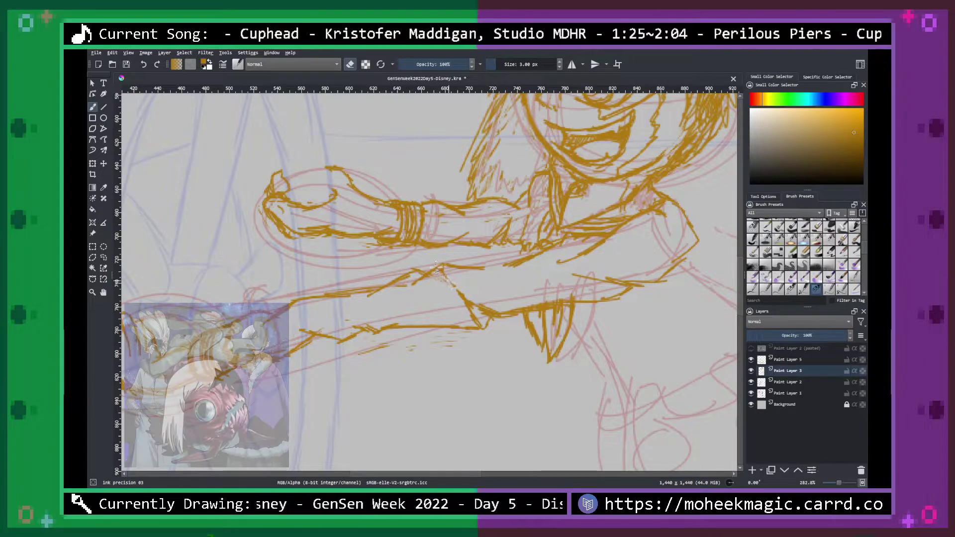
drag(444, 269, 411, 299)
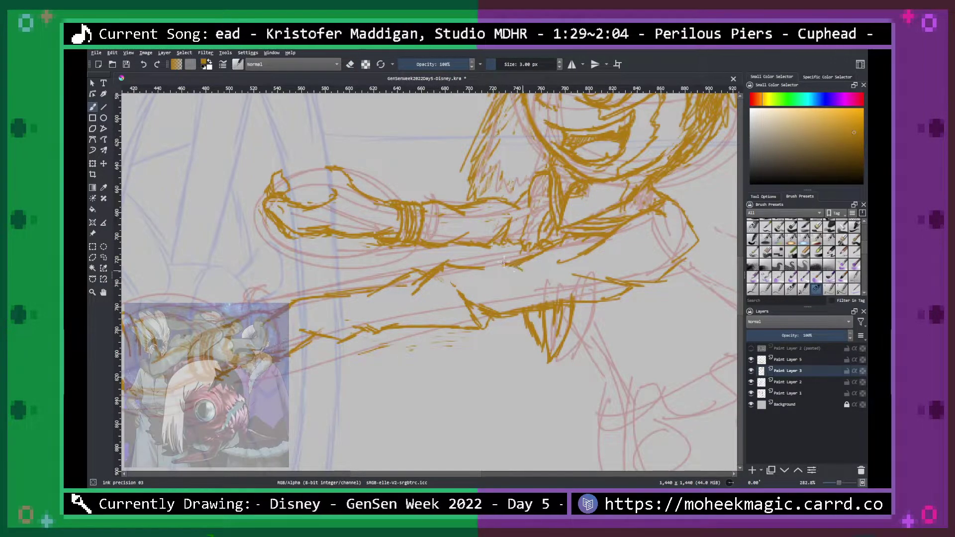
key(e)
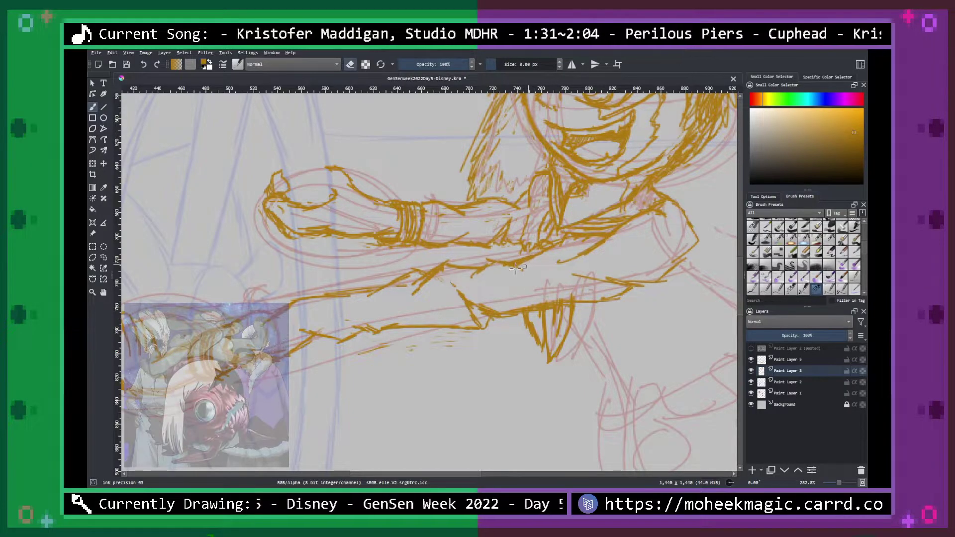
Erase the stray fold line on the near forearm and rework the sleeve's upper and lower edges beside the cuff.
key(ctrl+minus)
key(ctrl+minus)
key(ctrl+minus)
key(ctrl+minus)
key(ctrl+minus)
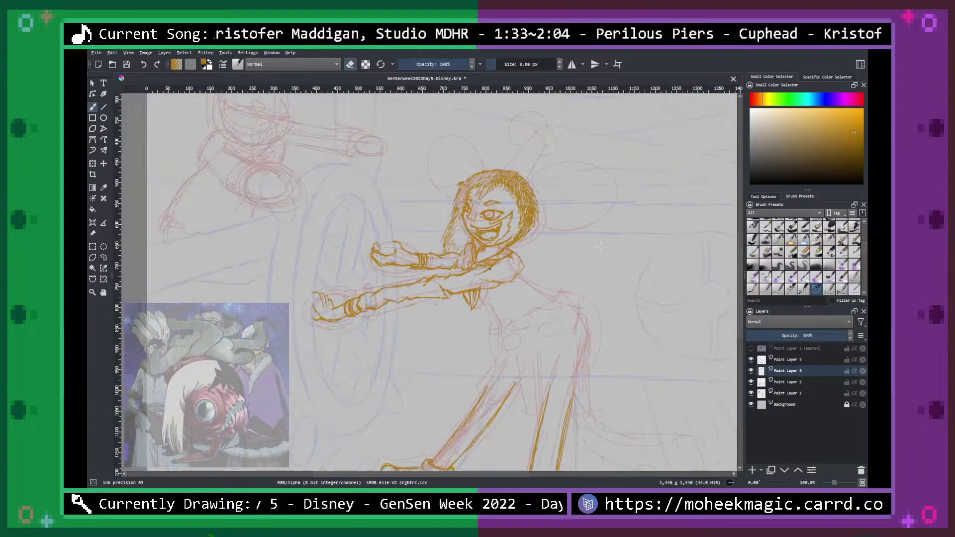
scroll(418, 298, up, 6)
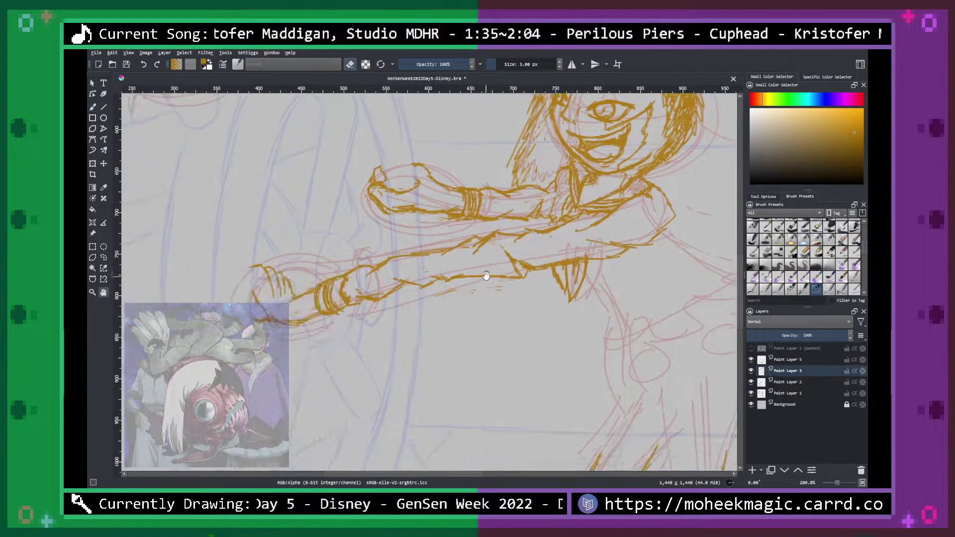
key(b)
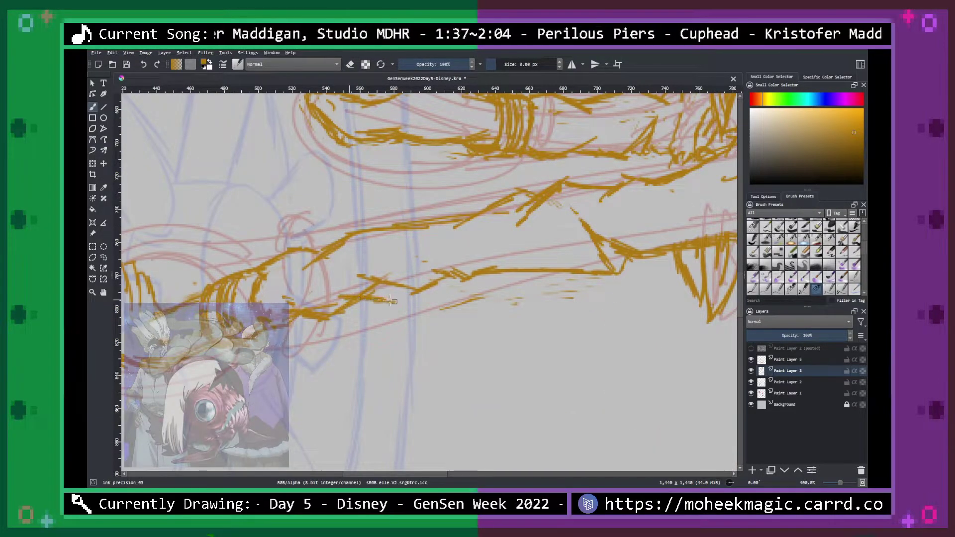
key(e)
mouse_move(392, 273)
mouse_down()
mouse_move(397, 284)
mouse_move(365, 277)
mouse_move(380, 278)
mouse_up()
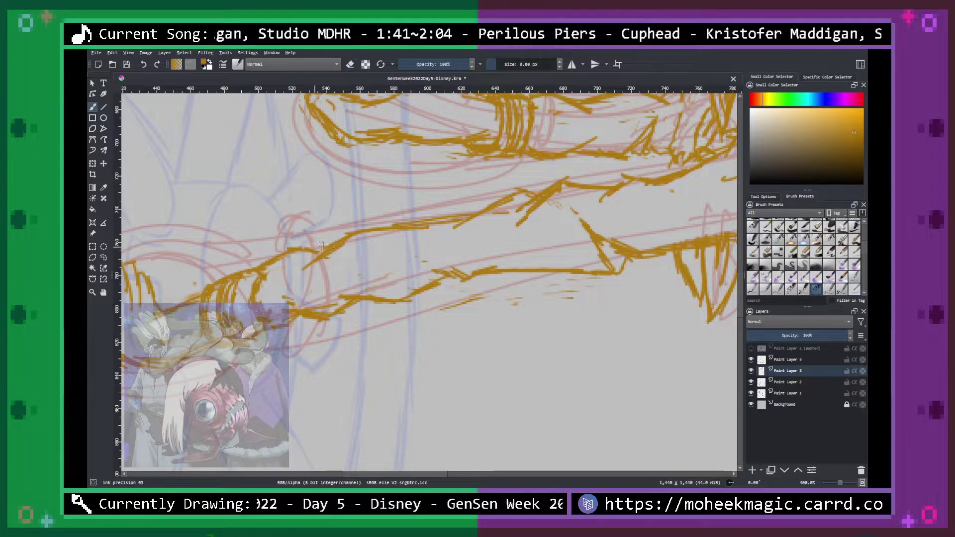
mouse_move(333, 243)
mouse_down()
mouse_move(279, 257)
mouse_move(329, 247)
mouse_up()
key(e)
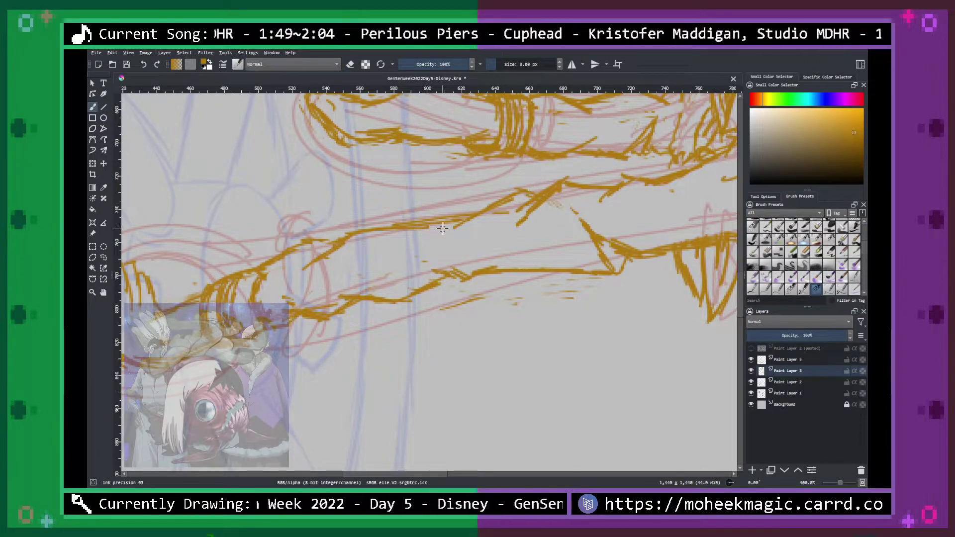
Hide Paint Layer 1 and check the finished arms in ochre without the red rough sketch.
key(minus)
key(minus)
key(minus)
key(minus)
key(minus)
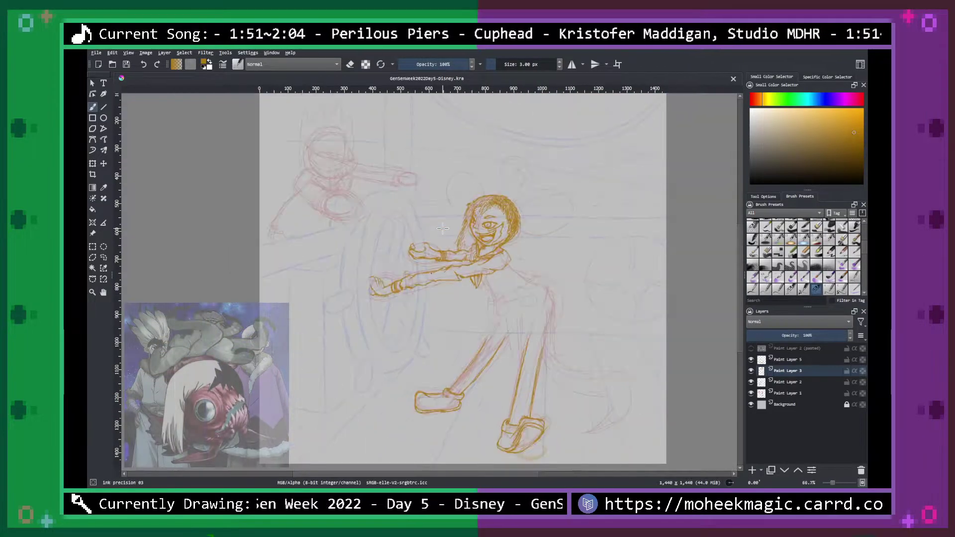
scroll(442, 228, up, 1)
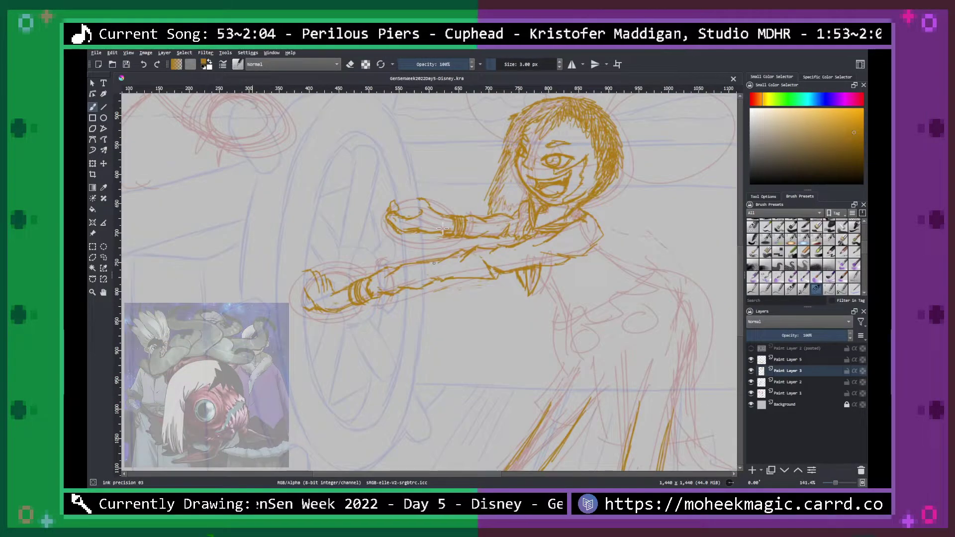
click(751, 392)
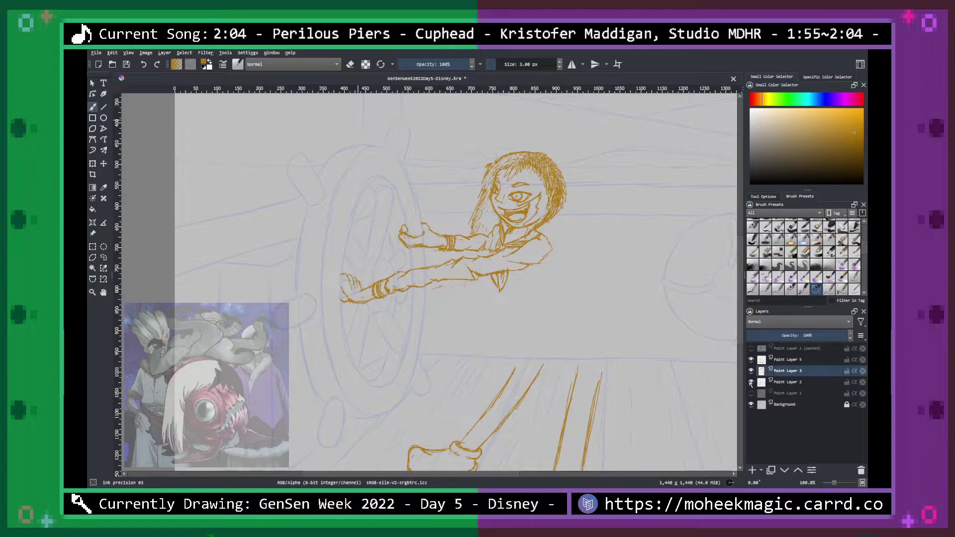
key(ctrl+minus)
key(ctrl+minus)
key(ctrl+minus)
Shade the small creases at the near sleeve's elbow fold and along its upper edge.
key(plus)
key(plus)
key(plus)
key(plus)
key(plus)
key(plus)
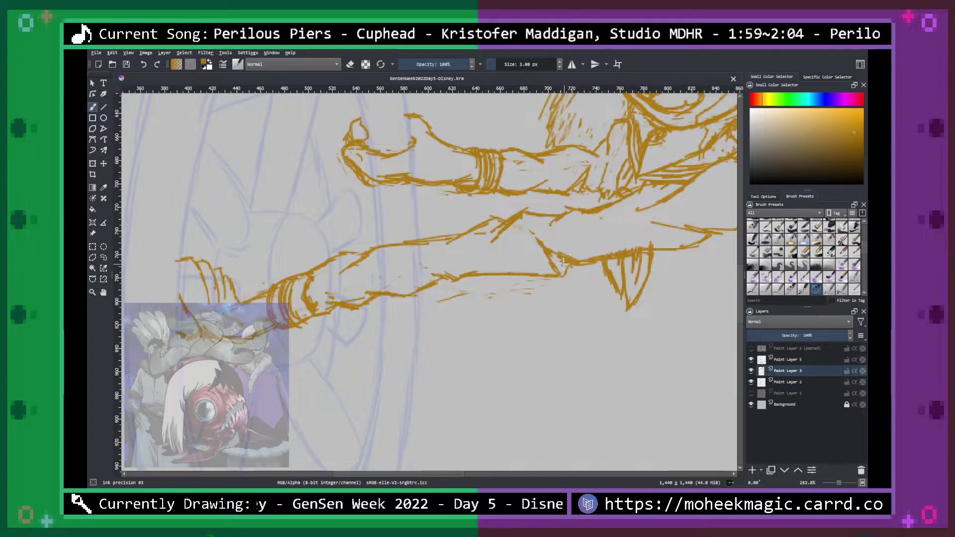
drag(557, 255, 563, 273)
drag(496, 218, 499, 230)
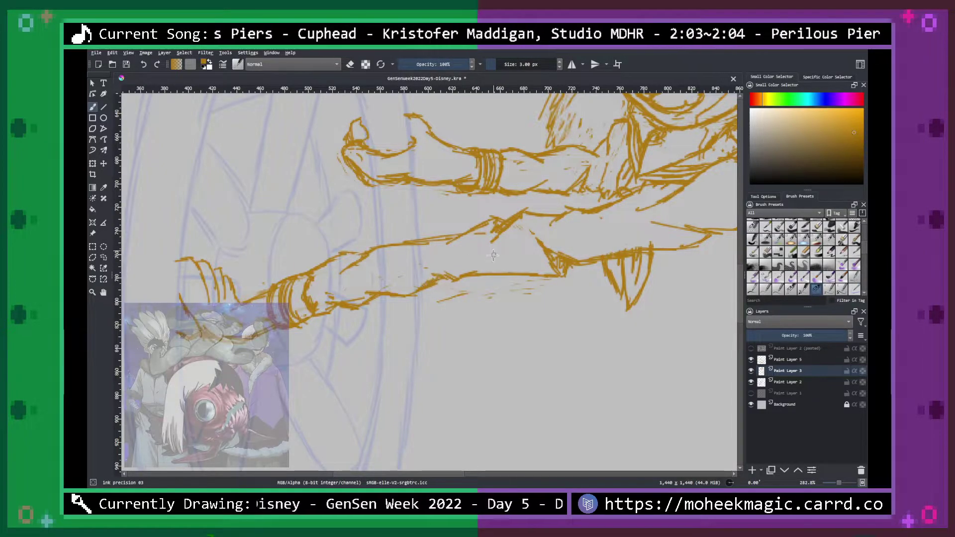
drag(374, 291, 355, 307)
drag(352, 251, 350, 266)
key(h)
key(ctrl+z)
key(ctrl+z)
key(ctrl+z)
key(ctrl+z)
key(ctrl+z)
key(ctrl+shift+z)
drag(616, 305, 488, 377)
drag(580, 330, 533, 345)
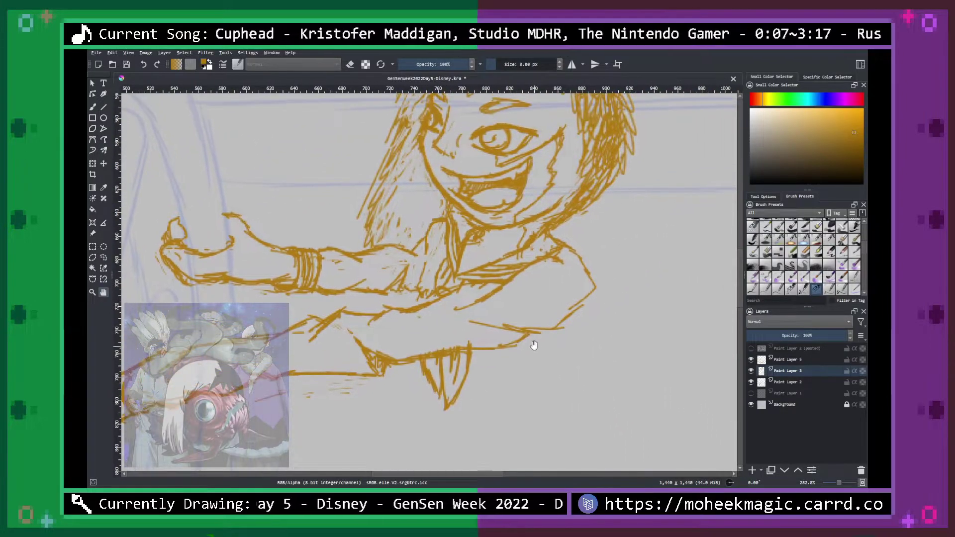
key(b)
mouse_move(302, 253)
mouse_down()
mouse_move(297, 274)
mouse_move(320, 283)
mouse_up()
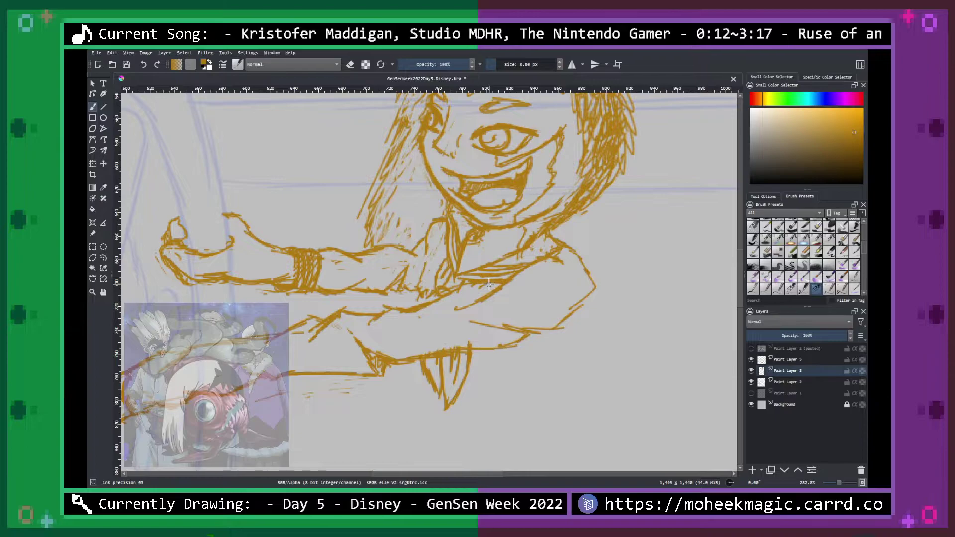
key(ctrl+z)
key(ctrl+z)
key(ctrl+z)
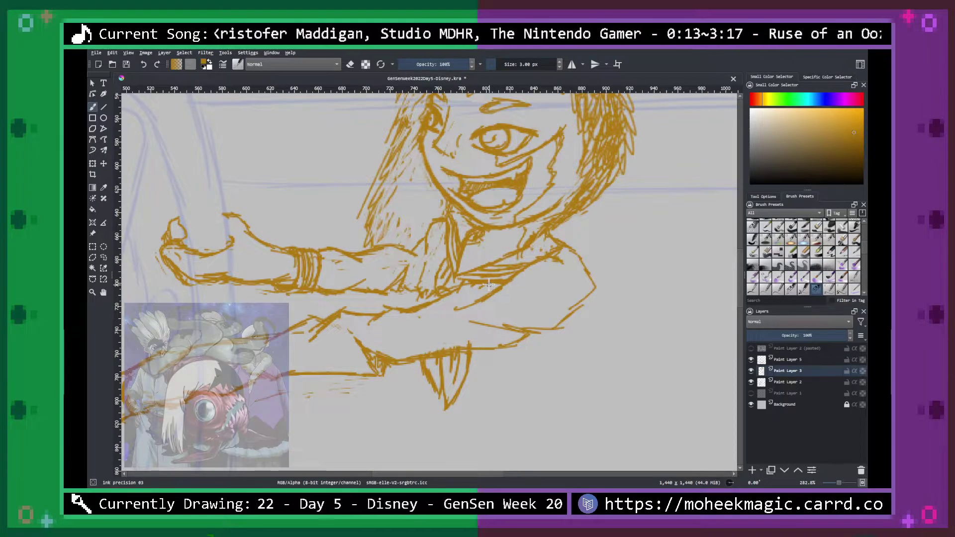
Add a small shading mark where the two sleeves meet below the collar, and show Paint Layer 1 again.
drag(423, 295, 423, 302)
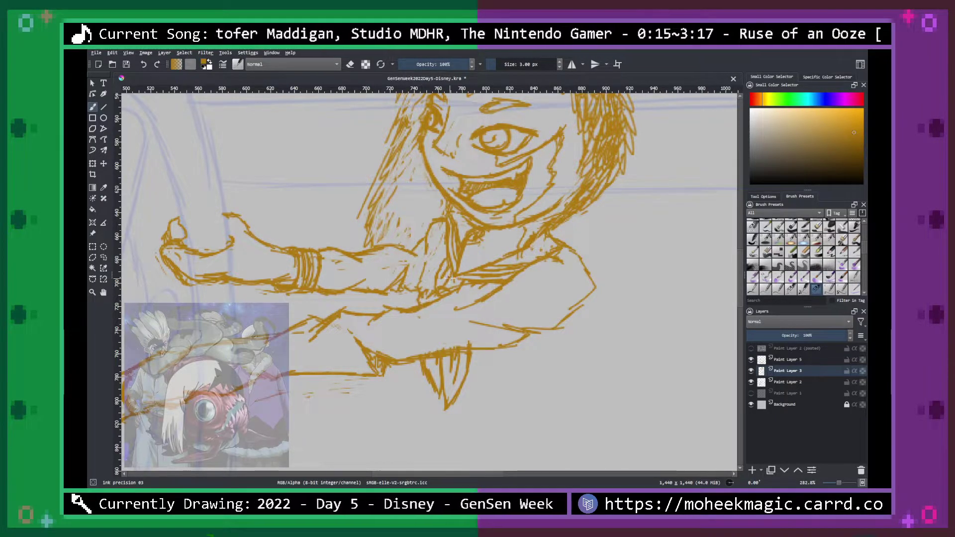
key(minus)
key(minus)
click(751, 393)
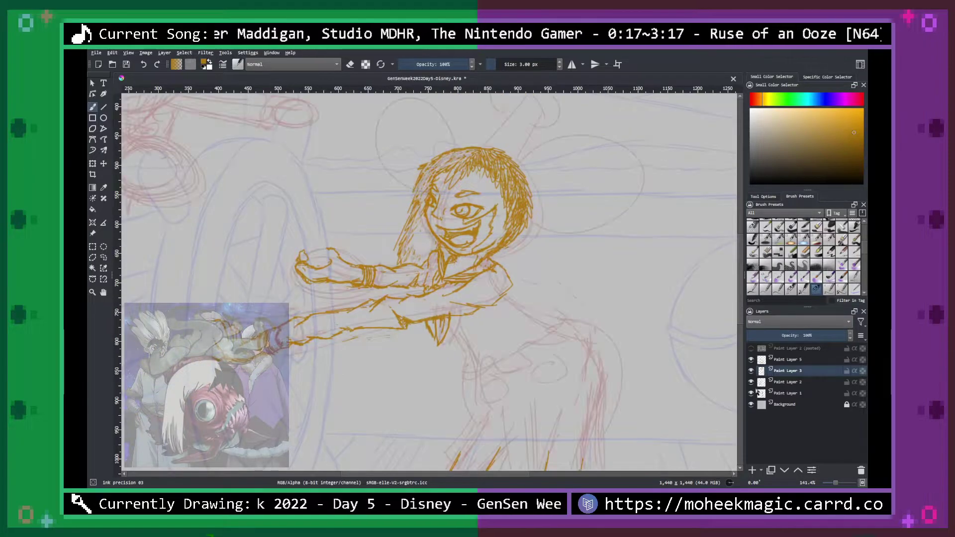
Draw the back's outline from the near shoulder to a rounded shirt fold at the waist, erasing the overlapping lines.
scroll(607, 334, up, 2)
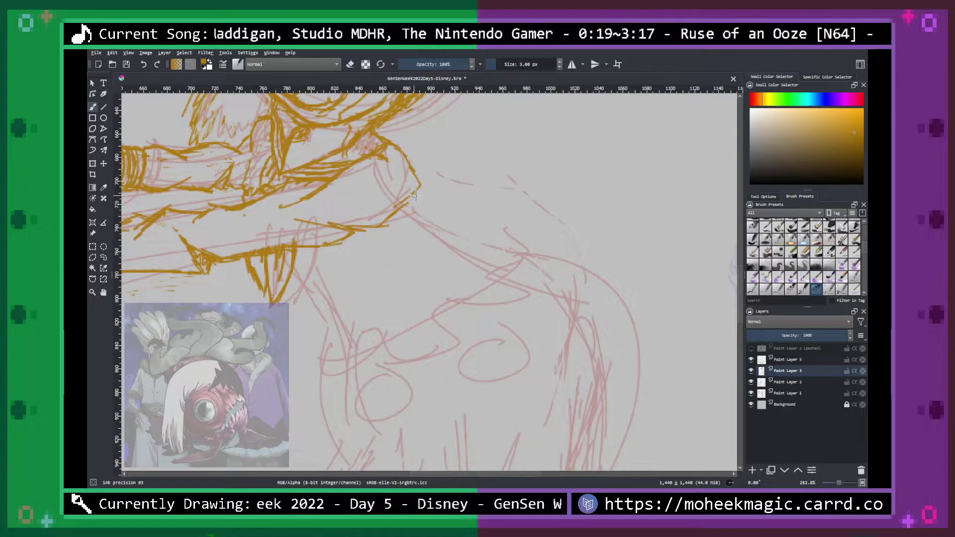
mouse_move(523, 269)
mouse_down()
mouse_move(508, 271)
mouse_move(528, 263)
mouse_move(526, 239)
mouse_move(498, 232)
mouse_move(460, 242)
mouse_move(490, 226)
mouse_move(409, 198)
mouse_move(419, 213)
mouse_move(498, 227)
mouse_move(483, 246)
mouse_move(470, 220)
mouse_move(441, 205)
mouse_up()
key(e)
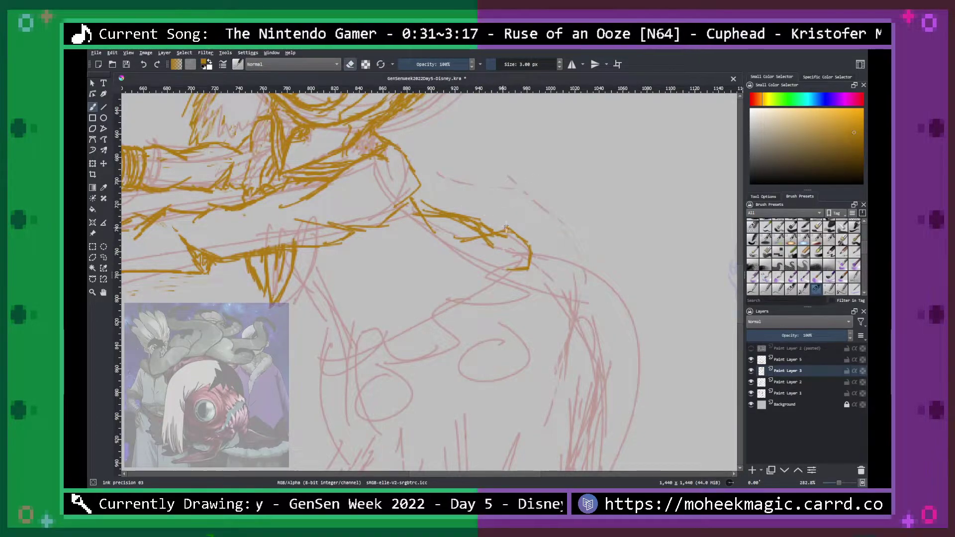
mouse_move(507, 232)
mouse_down()
mouse_move(474, 247)
mouse_move(477, 236)
mouse_move(450, 237)
mouse_up()
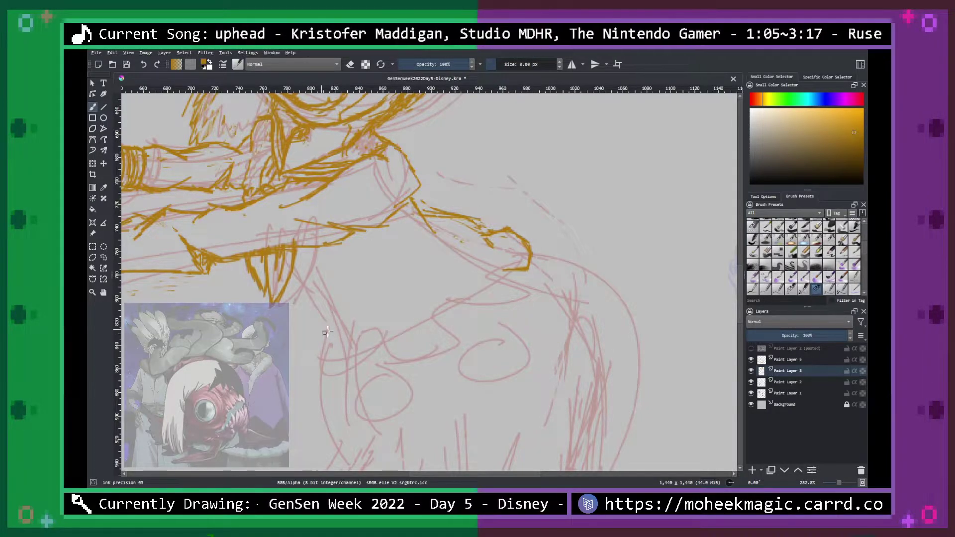
Draw the shirt's lower hem from the belly to the waist fold, and outline its front edge with a crease below the sleeve.
mouse_move(327, 351)
mouse_down()
mouse_move(330, 374)
mouse_move(378, 344)
mouse_move(375, 353)
mouse_move(425, 332)
mouse_move(437, 312)
mouse_move(478, 302)
mouse_move(510, 266)
mouse_up()
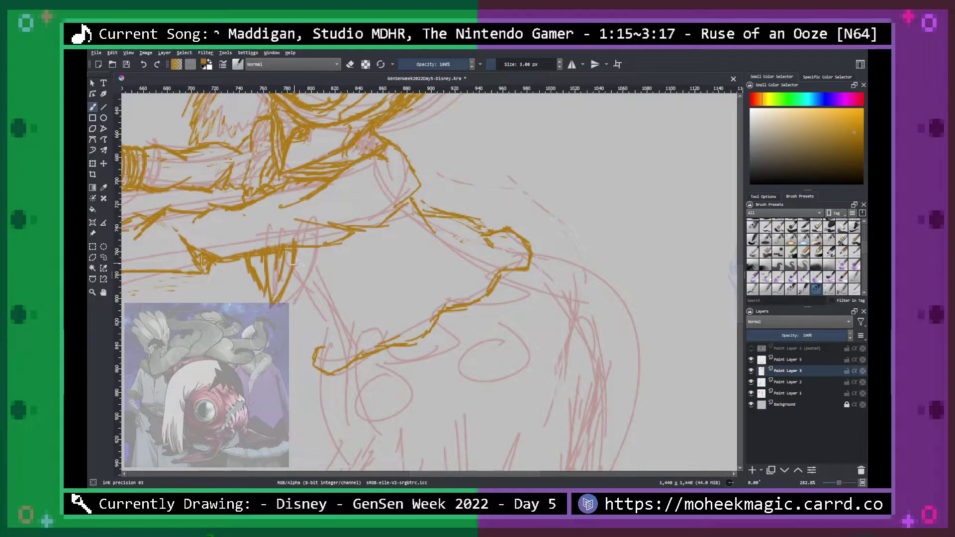
drag(294, 262, 329, 321)
mouse_move(317, 273)
mouse_down()
mouse_move(362, 305)
mouse_move(326, 331)
mouse_move(326, 356)
mouse_up()
key(e)
key(e)
key(ctrl+minus)
key(ctrl+minus)
key(ctrl+minus)
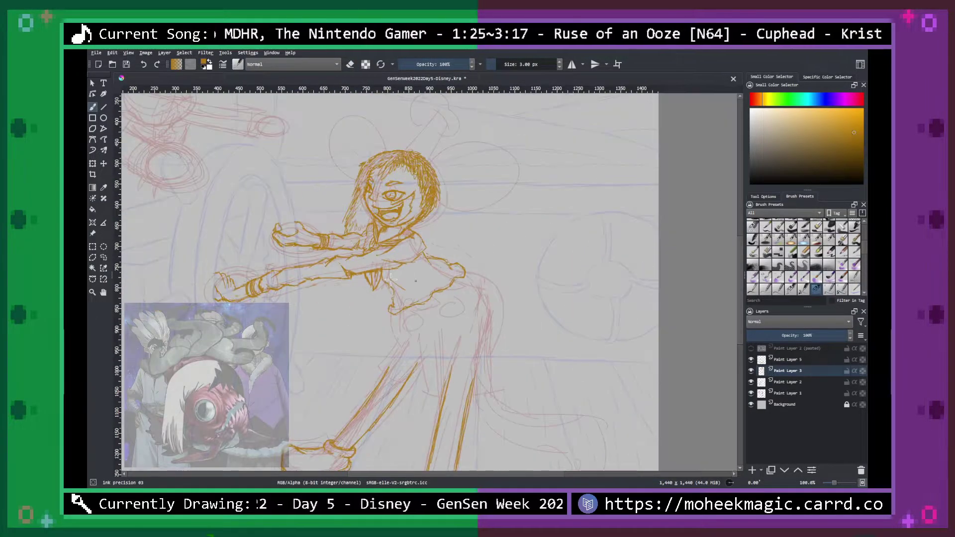
Clean up the shirt's front edge around the crease below the sleeve, erasing the stray line work.
scroll(392, 278, up, 6)
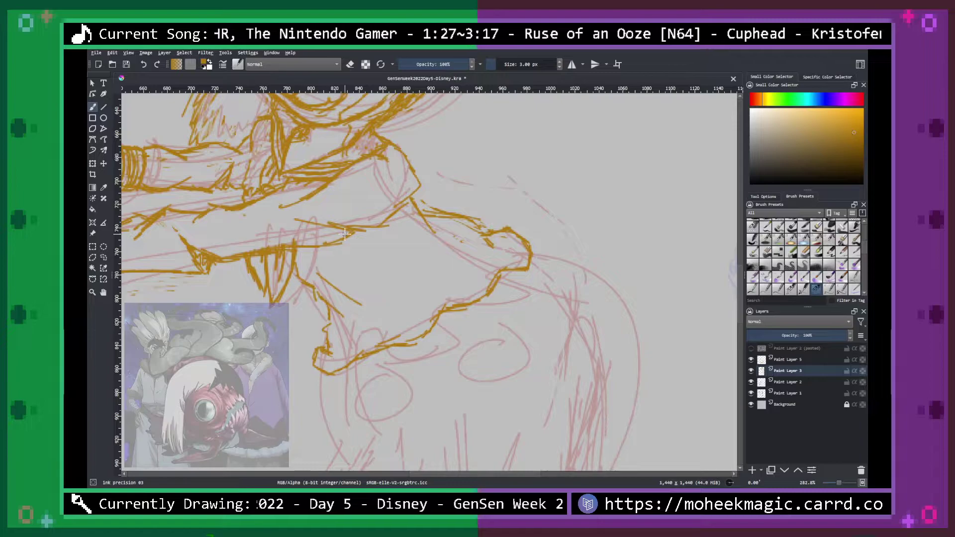
drag(320, 300, 337, 315)
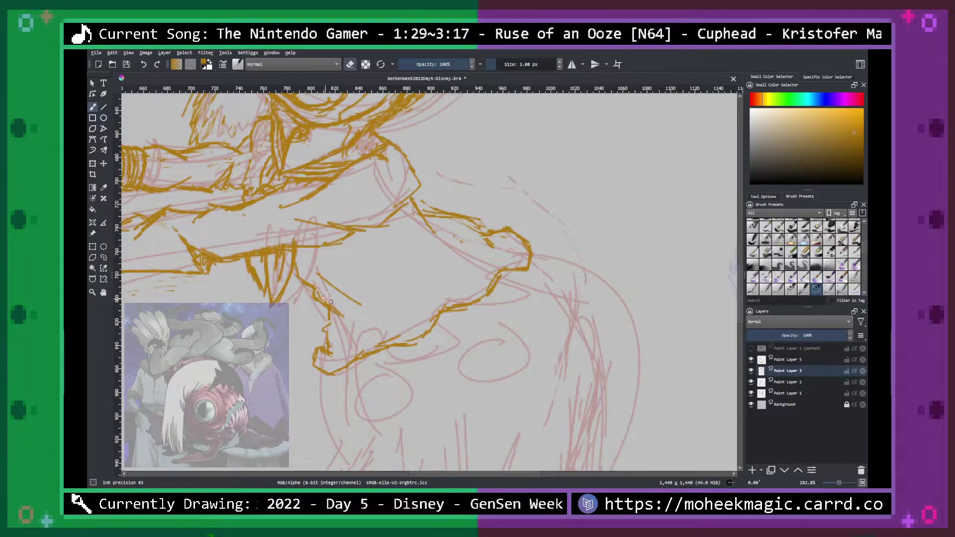
drag(314, 284, 347, 299)
key(h)
key(1)
scroll(407, 282, up, 3)
key(b)
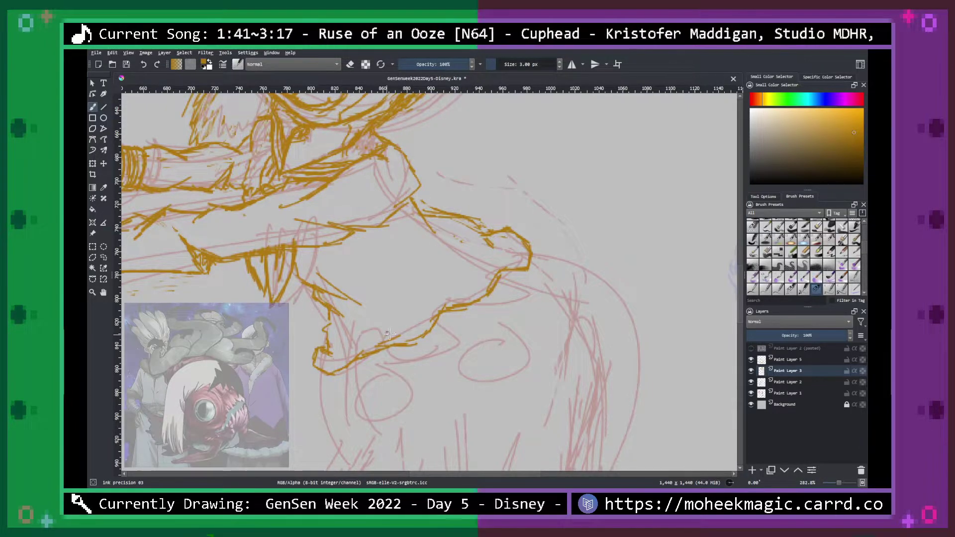
Add short fold marks along the shirt's hem and reinforce the line up to its rear corner.
drag(366, 339, 415, 345)
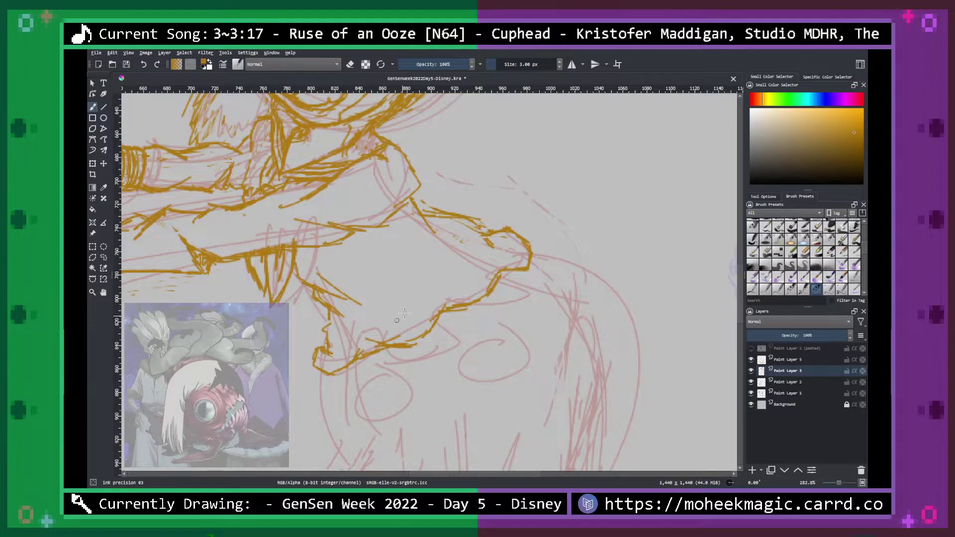
drag(449, 293, 435, 322)
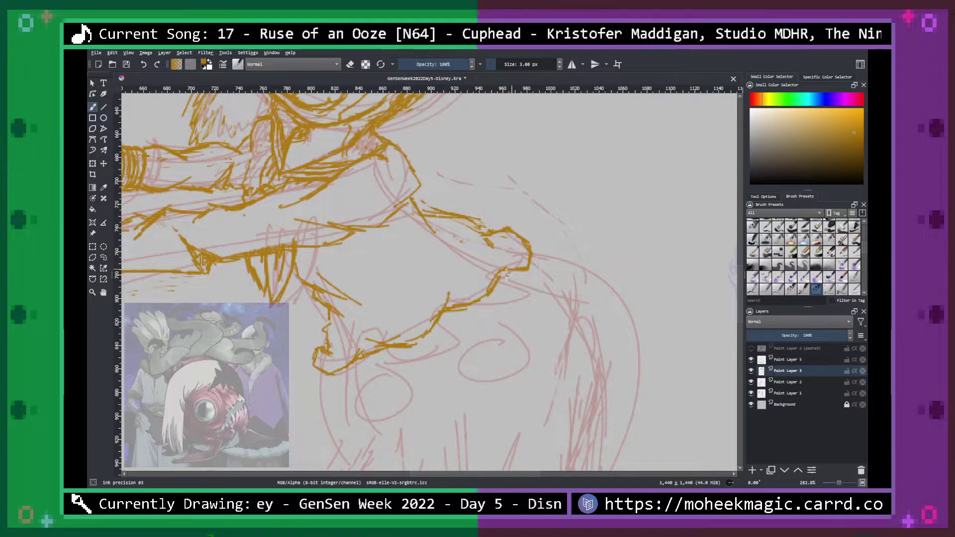
mouse_move(508, 271)
mouse_down()
mouse_move(482, 272)
mouse_move(531, 253)
mouse_up()
mouse_move(440, 308)
mouse_down()
mouse_move(485, 297)
mouse_move(493, 285)
mouse_up()
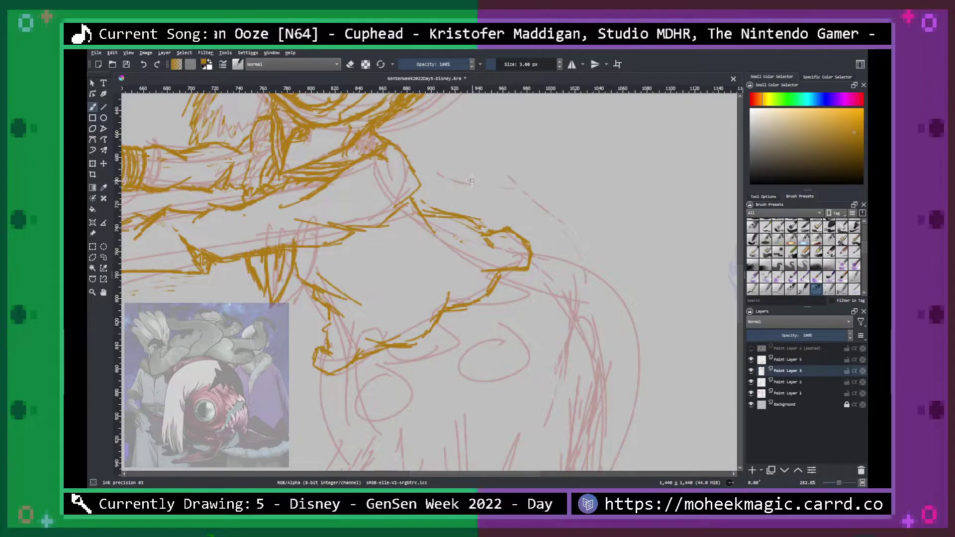
Examine the shirt's silhouette and the rounded waist fold against the whole figure and in close-up.
key(1)
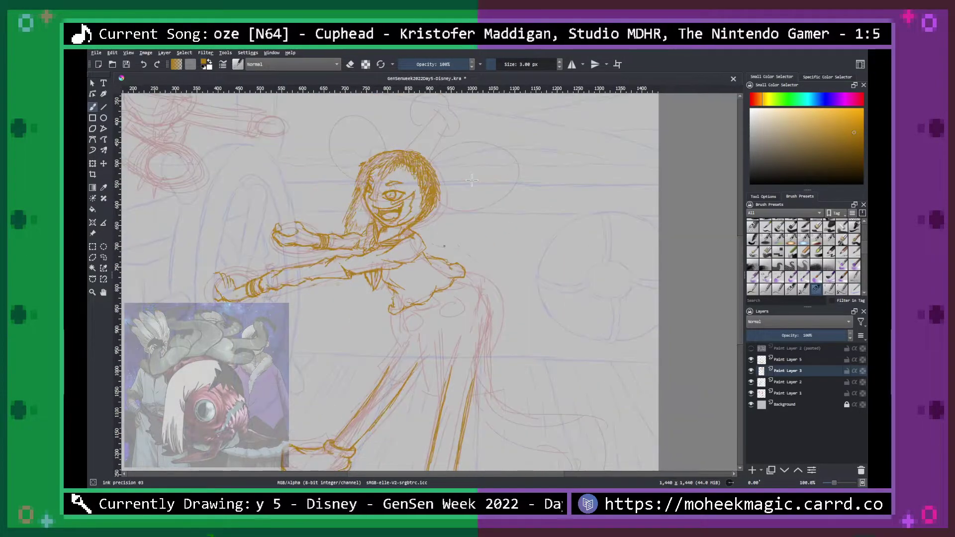
key(plus)
key(plus)
key(plus)
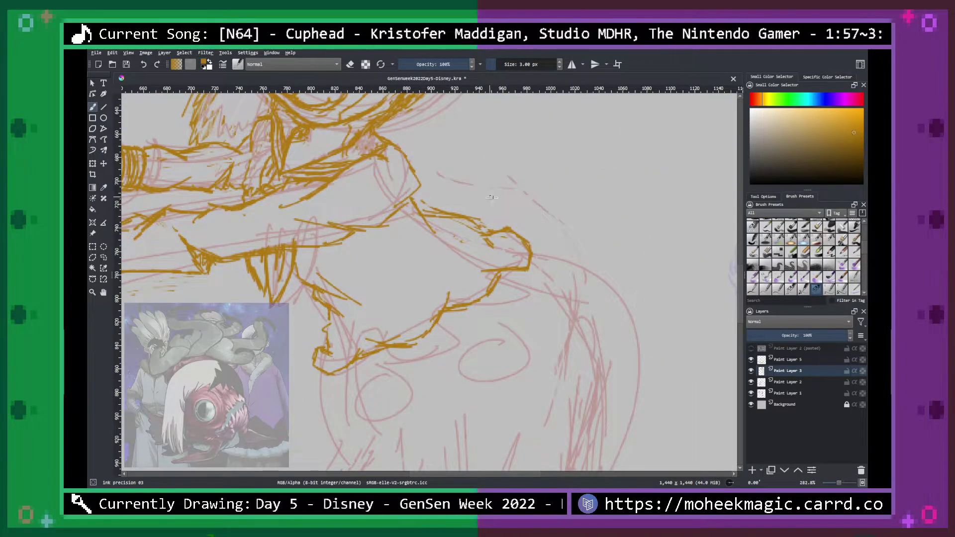
key(minus)
key(minus)
key(minus)
key(minus)
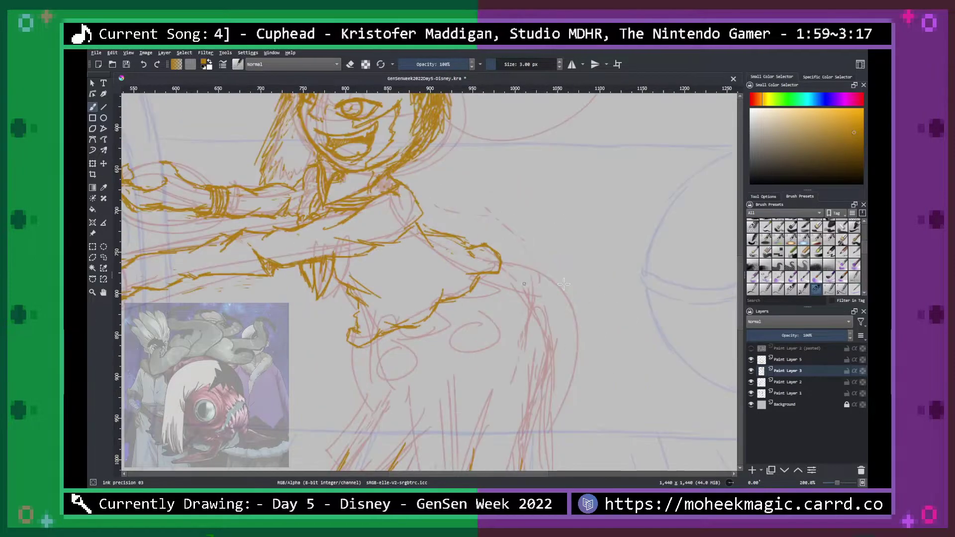
key(plus)
key(plus)
key(plus)
key(plus)
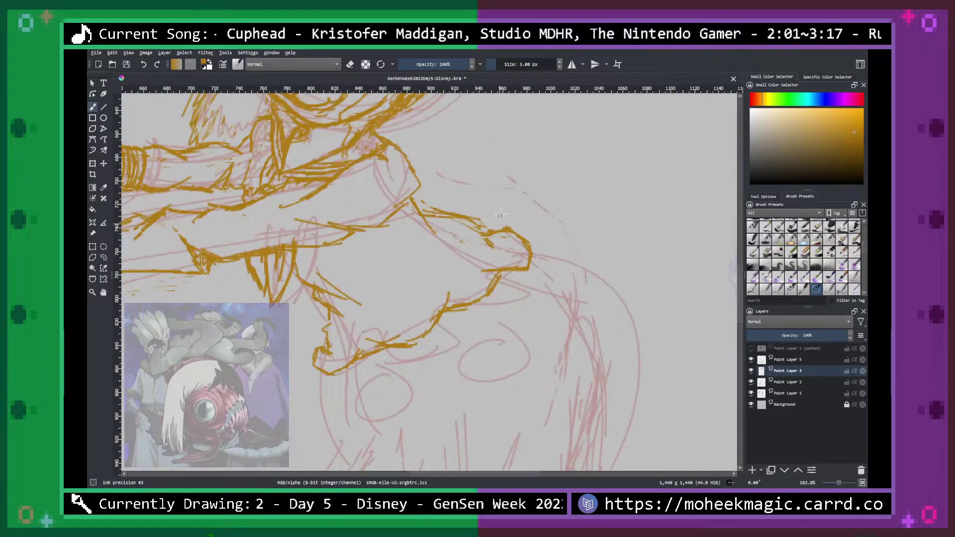
Erase the back's outline and the rounded shirt fold at the waist, using the soft eraser for the remaining lines.
mouse_move(472, 222)
mouse_down()
mouse_move(445, 215)
mouse_move(490, 230)
mouse_move(529, 269)
mouse_up()
key(ctrl+z)
key(ctrl+z)
key(ctrl+z)
key(ctrl+z)
key(ctrl+z)
key(ctrl+z)
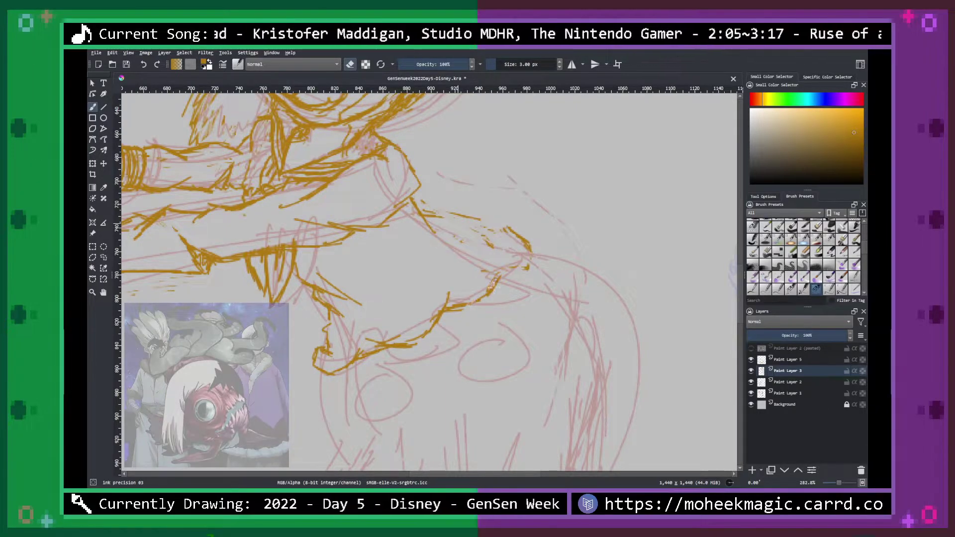
right_click(519, 252)
click(449, 212)
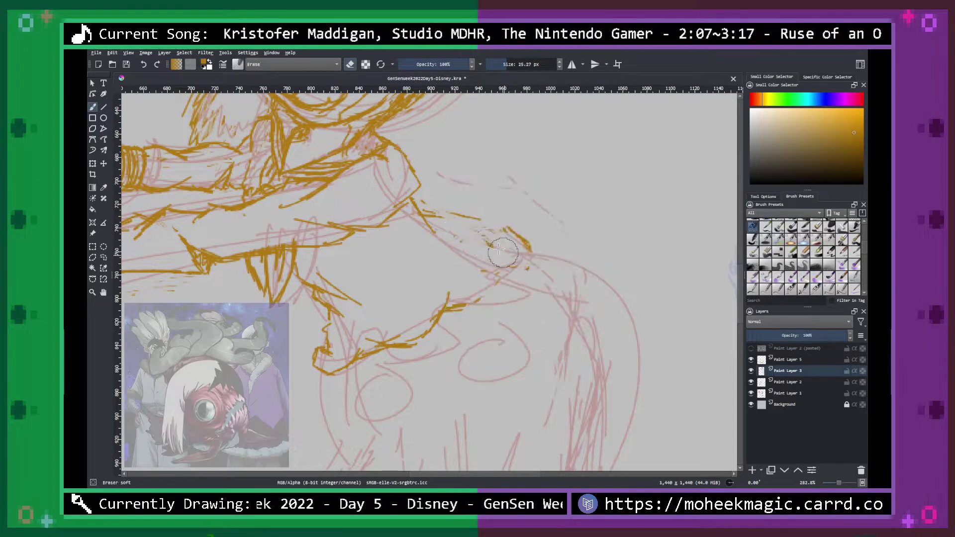
mouse_move(449, 212)
mouse_down()
mouse_move(496, 259)
mouse_move(502, 231)
mouse_move(521, 234)
mouse_move(454, 232)
mouse_up()
right_click(494, 232)
click(466, 183)
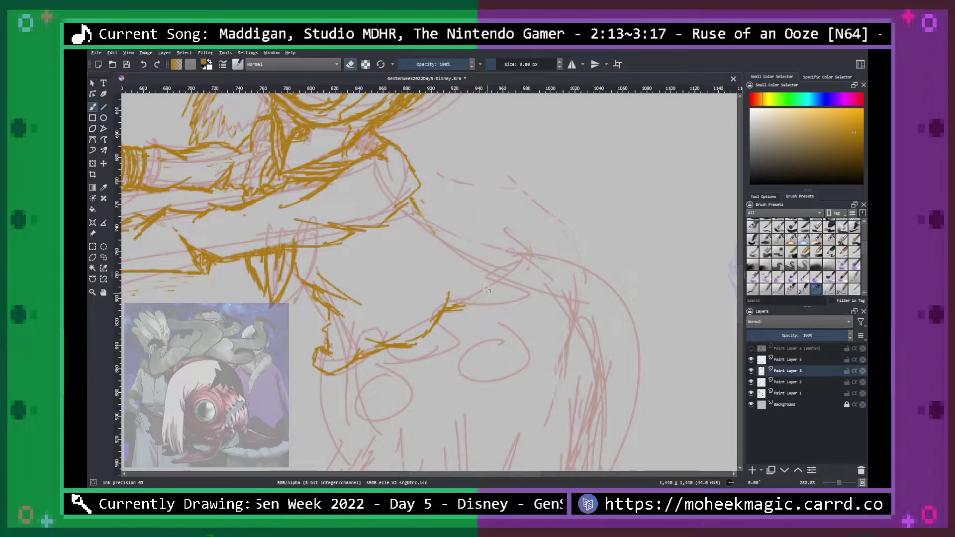
Redraw the rear hem and the back's outline so they meet in a smaller, pointed shirt corner at the waist.
mouse_move(482, 262)
mouse_down()
mouse_move(512, 258)
mouse_move(526, 271)
mouse_move(485, 274)
mouse_move(503, 281)
mouse_move(460, 307)
mouse_up()
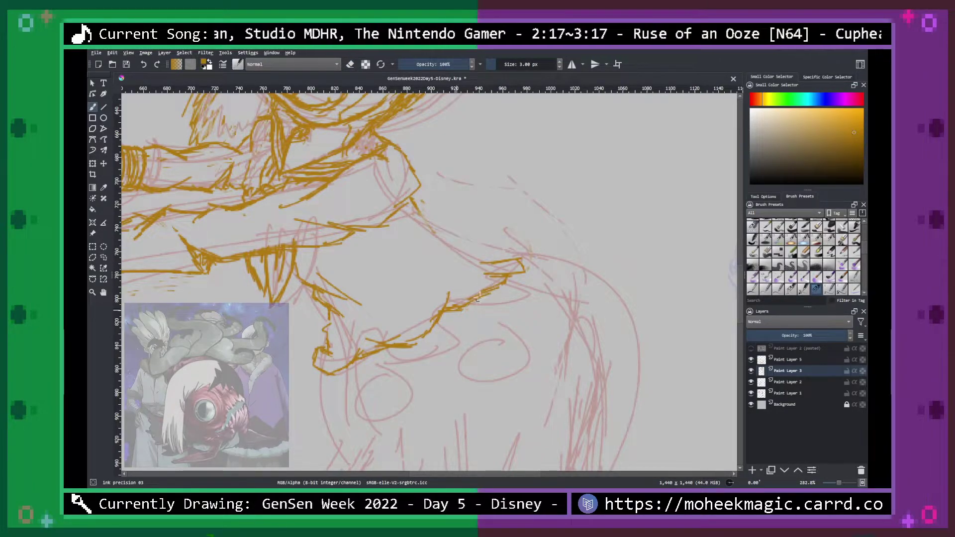
key(e)
mouse_move(500, 270)
mouse_down()
mouse_move(519, 247)
mouse_move(509, 260)
mouse_move(526, 240)
mouse_move(505, 253)
mouse_move(521, 274)
mouse_move(505, 256)
mouse_move(508, 264)
mouse_move(508, 250)
mouse_move(492, 258)
mouse_move(462, 251)
mouse_move(450, 229)
mouse_move(405, 203)
mouse_move(461, 239)
mouse_move(453, 256)
mouse_move(429, 253)
mouse_move(417, 238)
mouse_move(464, 255)
mouse_up()
key(ctrl+minus)
key(ctrl+minus)
key(ctrl+minus)
key(ctrl+minus)
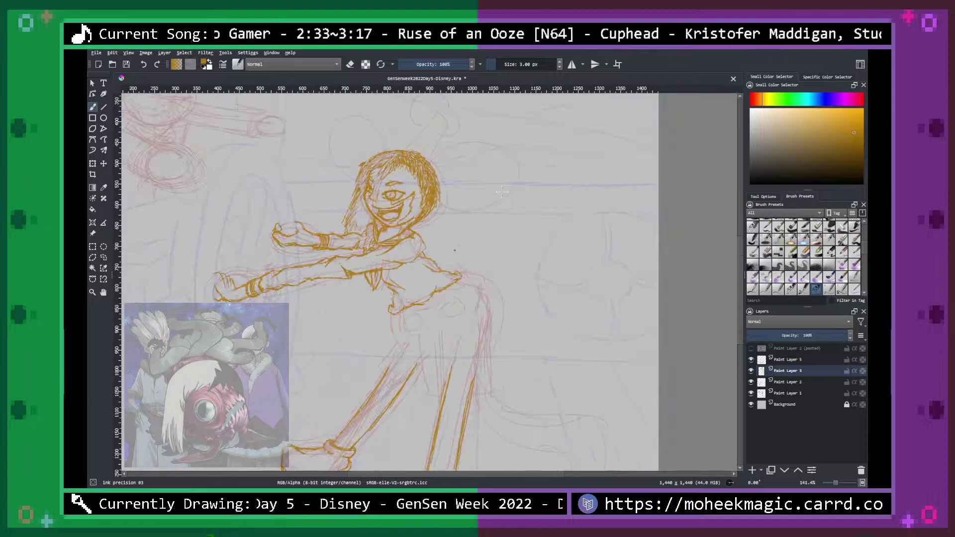
Compare the redrawn back and pointed shirt corner with the rest of the figure at several magnifications.
key(ctrl+plus)
key(ctrl+plus)
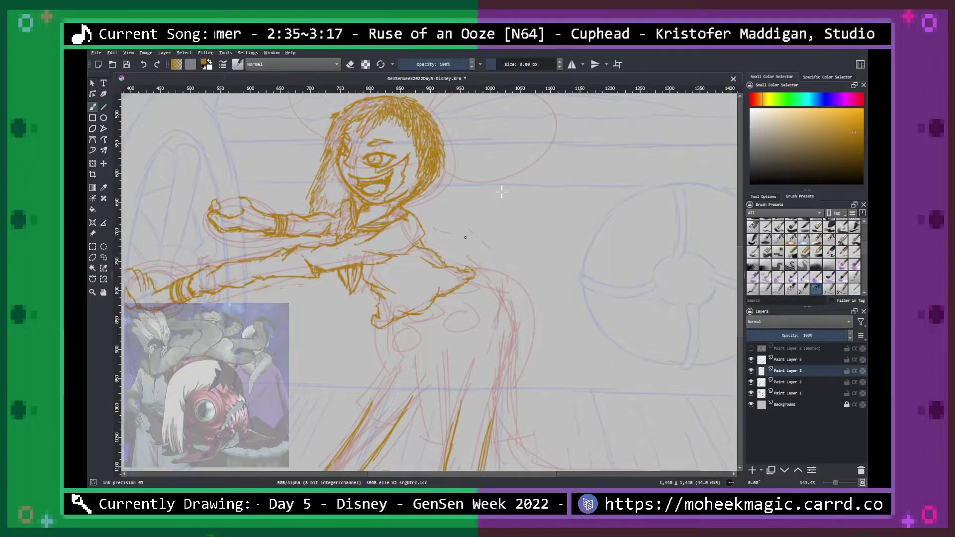
scroll(501, 192, up, 1)
scroll(501, 192, up, 1)
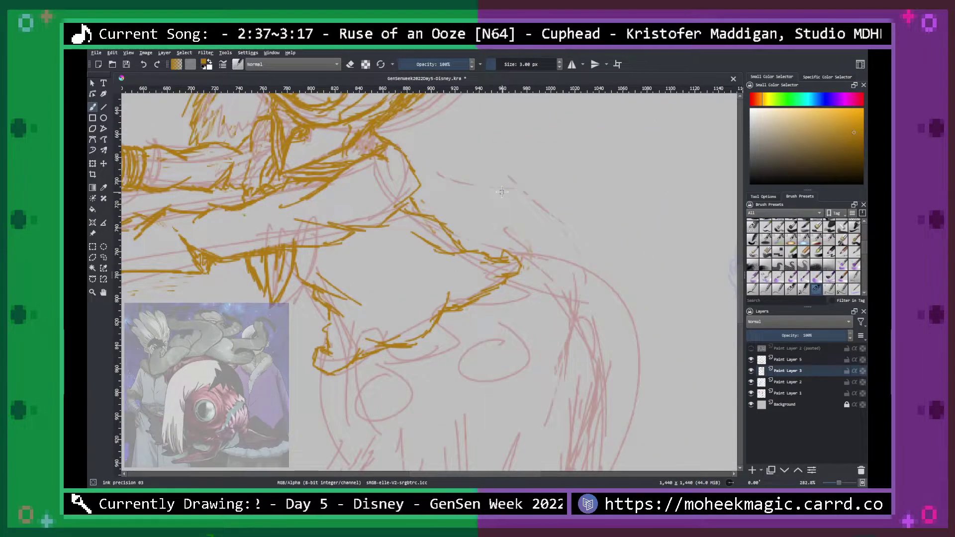
scroll(461, 281, down, 5)
scroll(461, 281, up, 2)
scroll(461, 281, up, 3)
scroll(415, 264, down, 1)
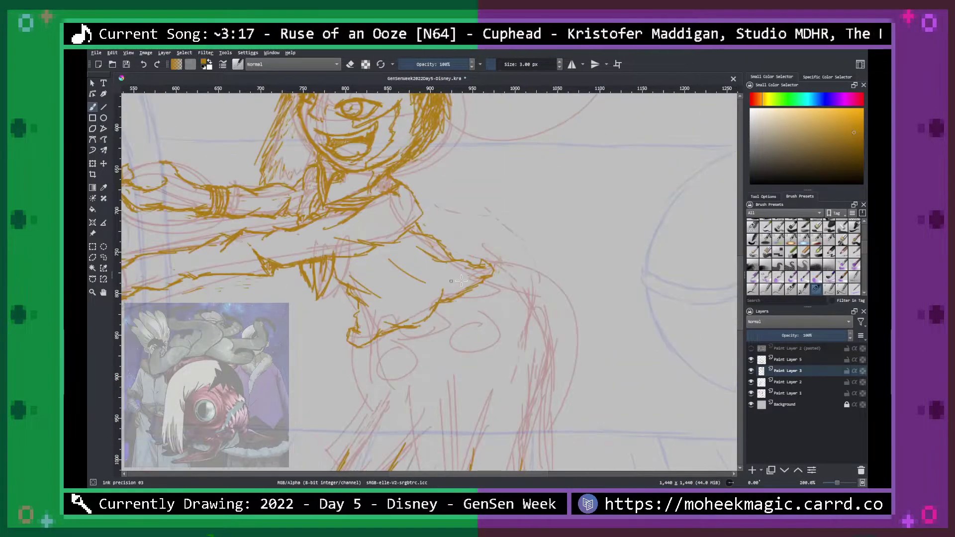
Try a diagonal crease in the middle of the shirt, and replace it with one closer to the back.
drag(381, 266, 408, 301)
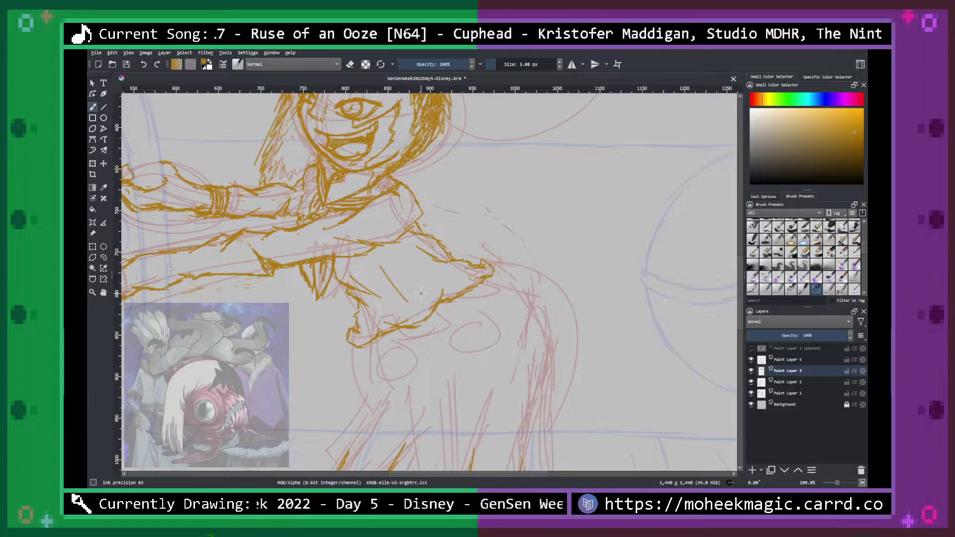
key(ctrl+z)
drag(405, 251, 433, 279)
key(ctrl+z)
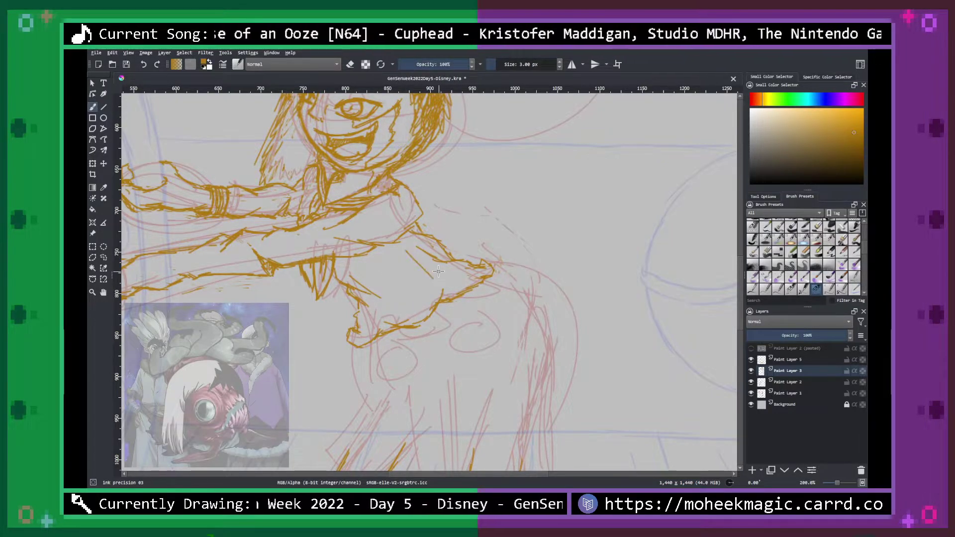
Toggle Paint Layer 1 off and on to check the ochre upper body without the red rough sketch.
click(751, 393)
key(minus)
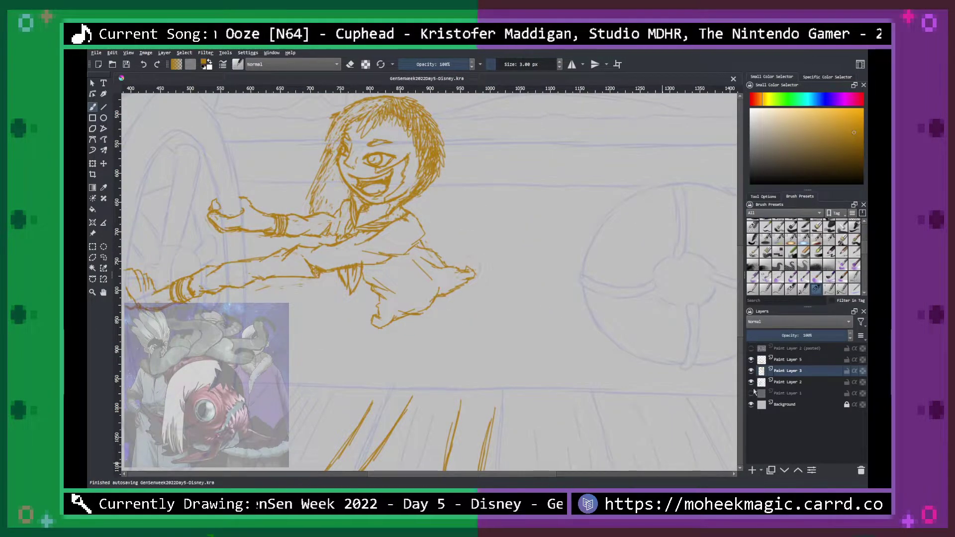
click(752, 393)
key(plus)
drag(454, 224, 598, 320)
key(plus)
key(b)
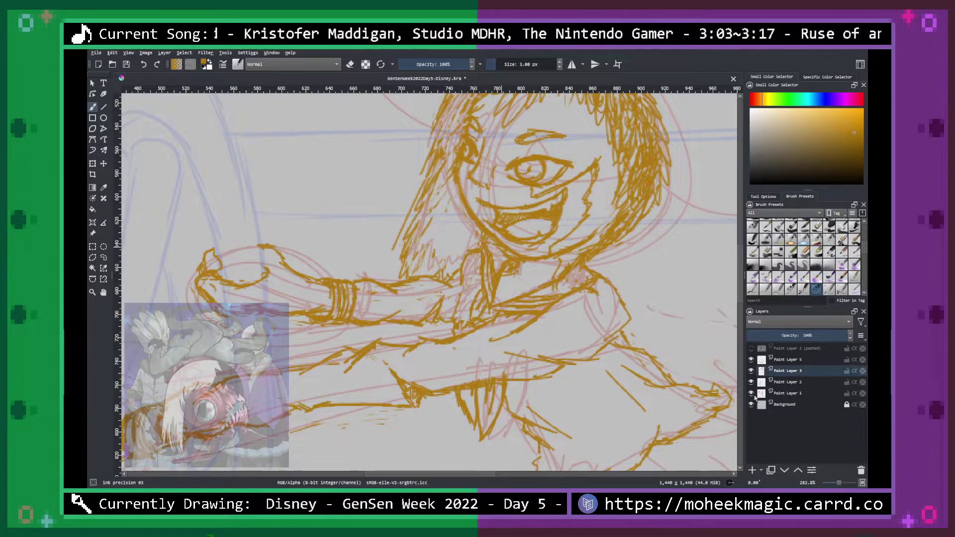
click(751, 393)
click(751, 393)
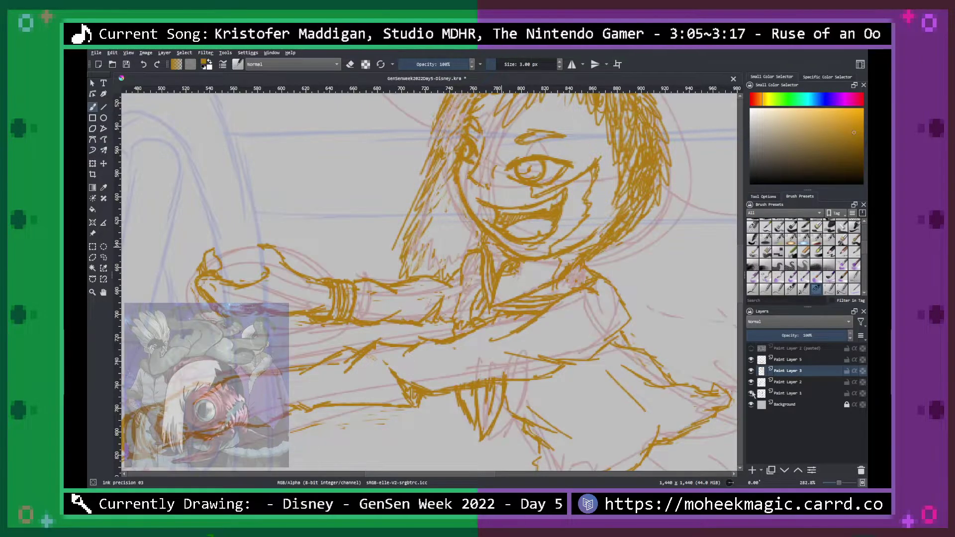
Draw the front outline from the shirt down over the hip, and outline the sides of the near leg's wide shorts opening.
drag(655, 311, 547, 279)
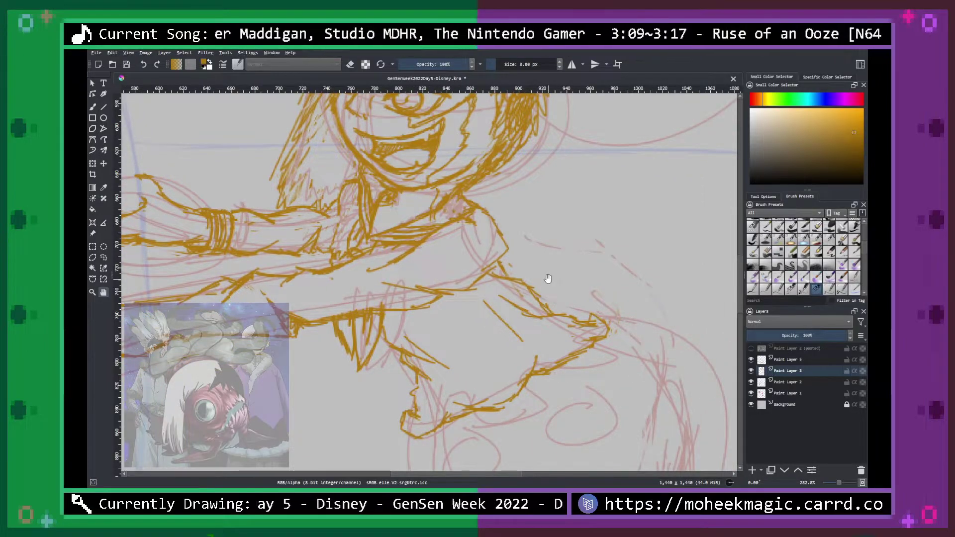
key(minus)
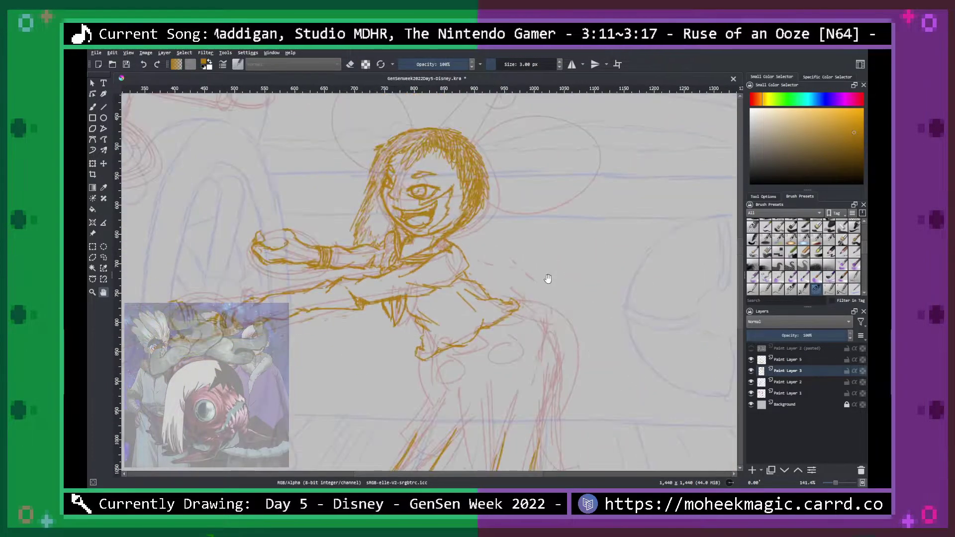
key(plus)
key(plus)
drag(582, 427, 526, 197)
key(b)
mouse_move(363, 202)
mouse_down()
mouse_move(365, 221)
mouse_move(371, 202)
mouse_move(357, 240)
mouse_move(360, 279)
mouse_move(329, 365)
mouse_move(372, 377)
mouse_move(401, 419)
mouse_up()
drag(397, 400, 392, 453)
drag(452, 382, 468, 252)
mouse_move(392, 248)
mouse_down()
mouse_move(414, 286)
mouse_move(411, 269)
mouse_move(413, 299)
mouse_move(393, 348)
mouse_move(366, 342)
mouse_up()
Draw a rounded edge across the top of the near leg's shorts opening, and erase its overlapping lines.
mouse_move(318, 240)
mouse_down()
mouse_move(346, 269)
mouse_move(365, 347)
mouse_move(392, 349)
mouse_move(405, 254)
mouse_up()
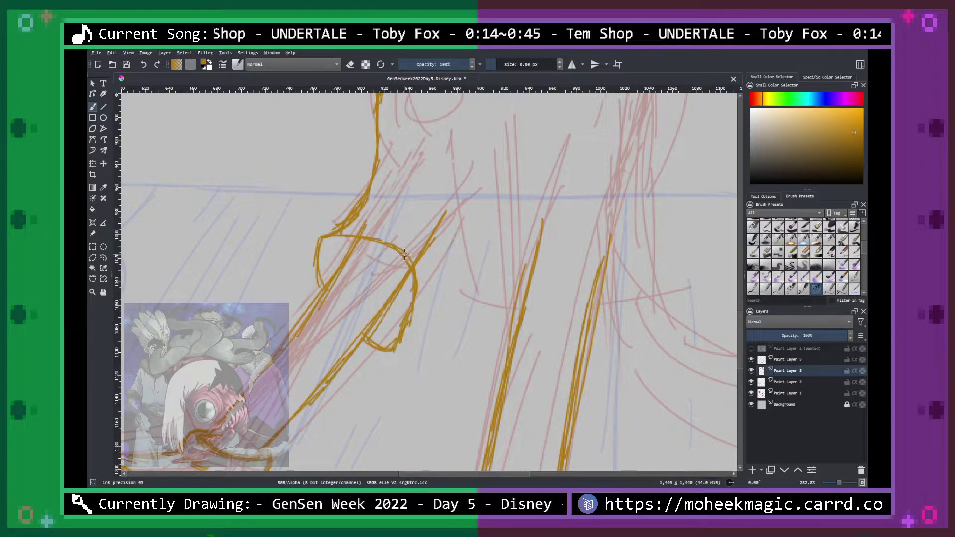
mouse_move(352, 239)
mouse_down()
mouse_move(326, 238)
mouse_move(406, 244)
mouse_up()
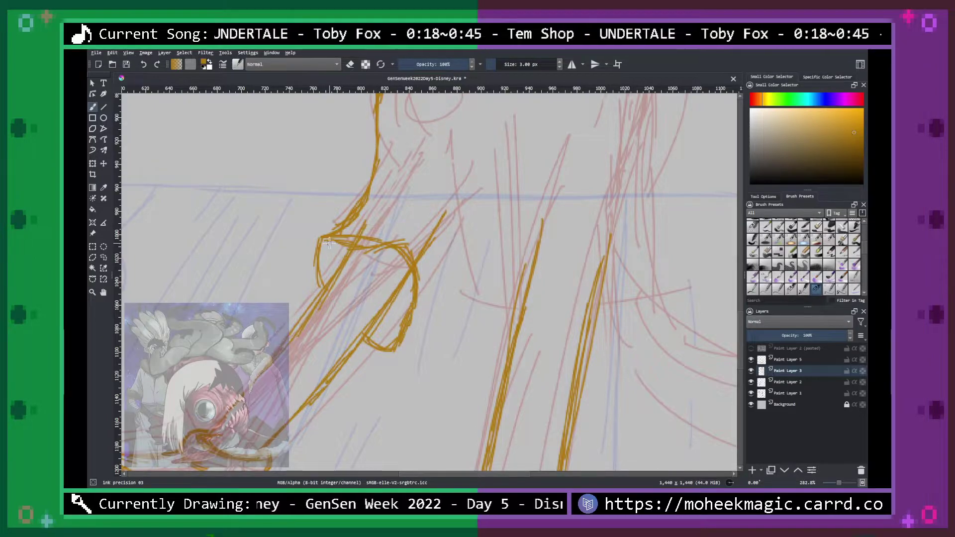
key(e)
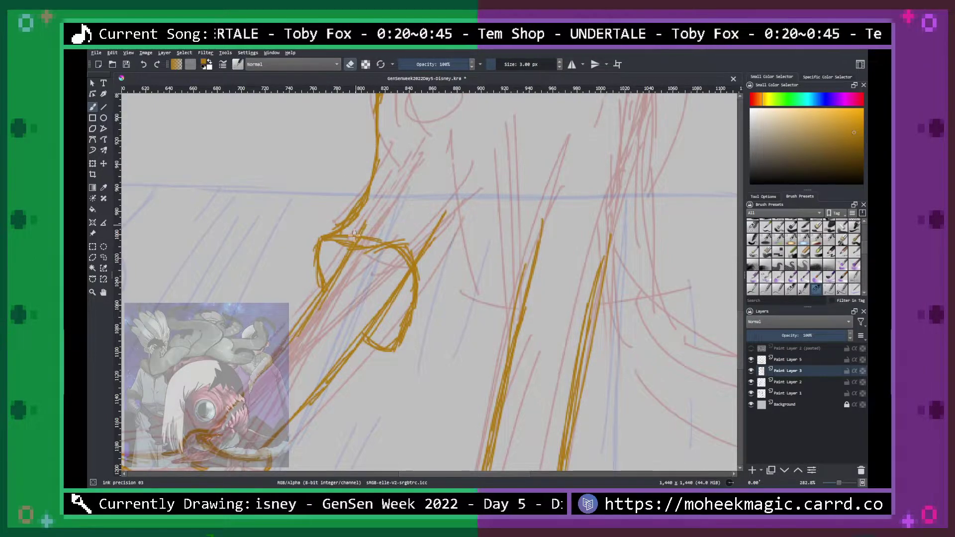
drag(343, 245, 400, 247)
key(e)
Soft-erase the rounded top edge of the near leg's shorts opening, redraw it as a wavy ink line, and thin the opening's rear edge.
right_click(433, 243)
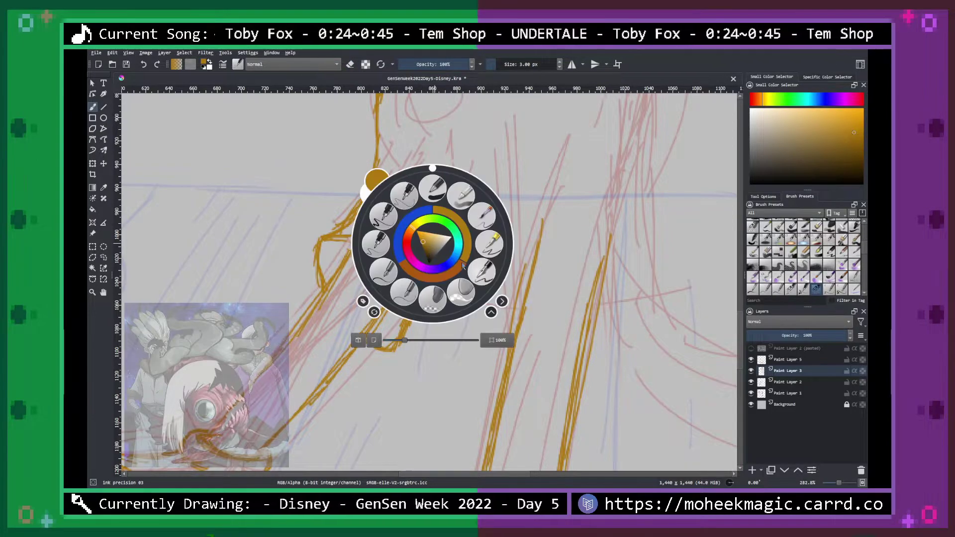
click(433, 187)
mouse_move(398, 246)
mouse_down()
mouse_move(325, 241)
mouse_move(379, 216)
mouse_move(416, 270)
mouse_move(381, 263)
mouse_up()
right_click(426, 229)
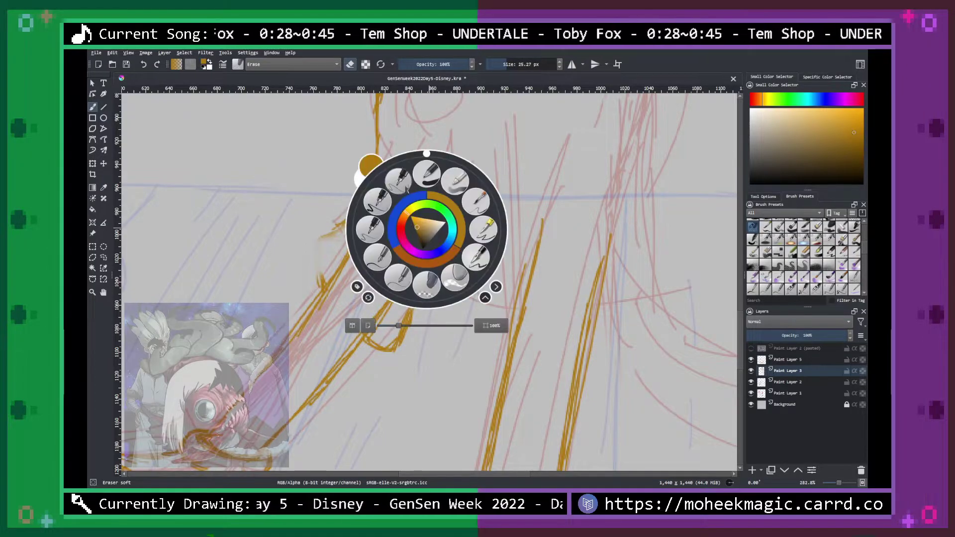
click(409, 181)
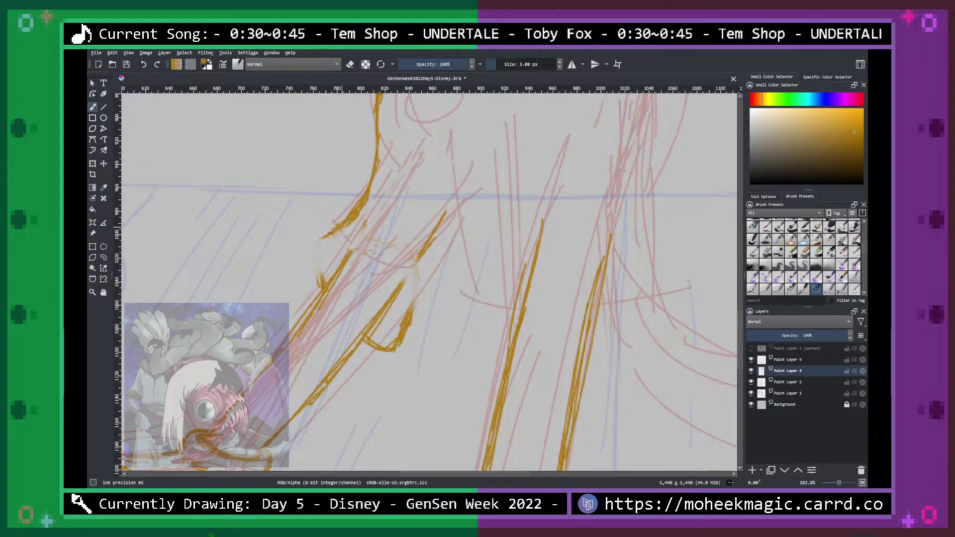
mouse_move(321, 240)
mouse_down()
mouse_move(393, 260)
mouse_move(409, 272)
mouse_move(407, 301)
mouse_up()
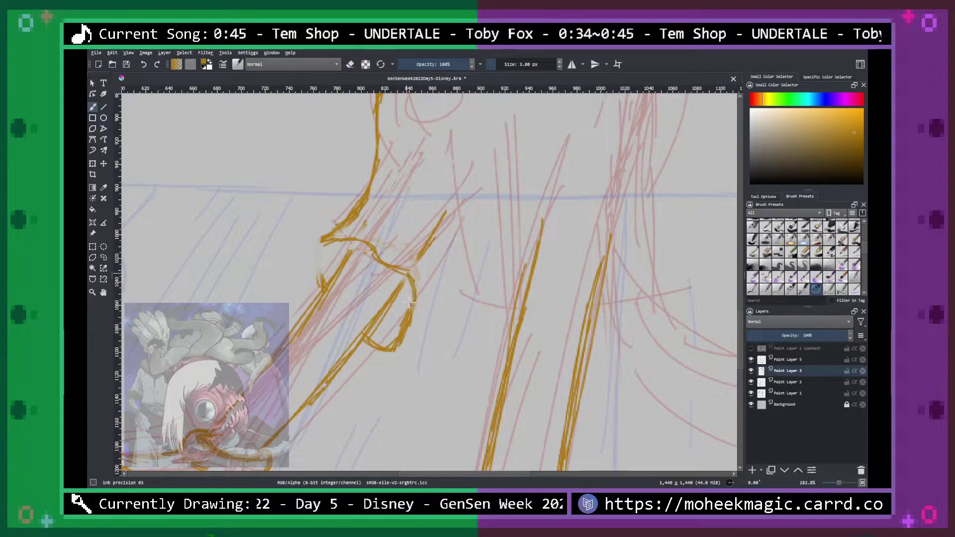
key(e)
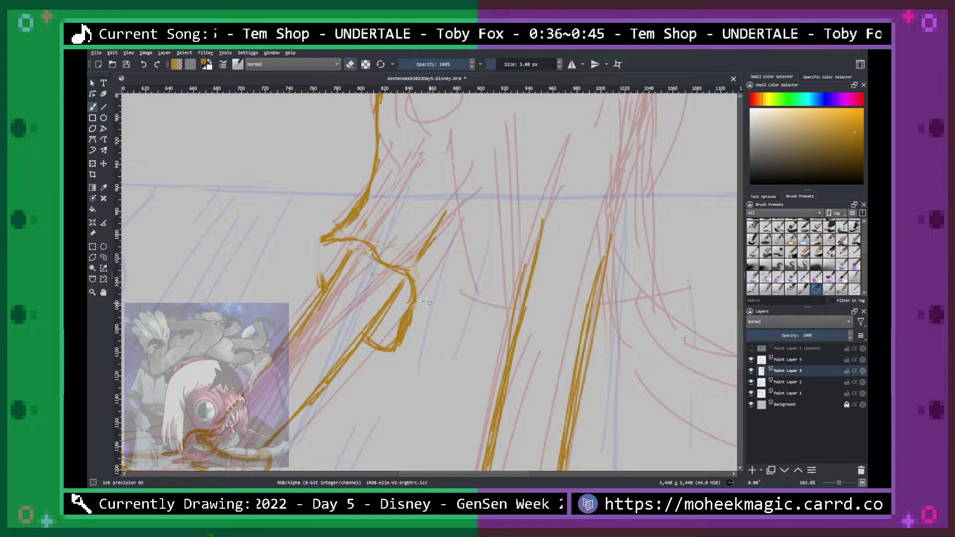
drag(410, 323, 400, 342)
key(e)
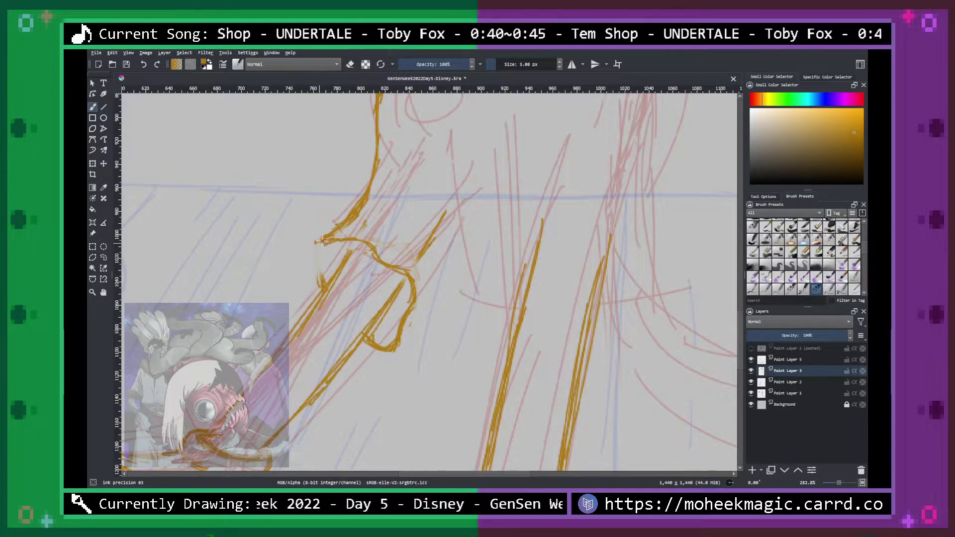
Fill both sides inside the near leg's shorts opening with ochre, and extend the shorts' rear edge upward from it.
drag(313, 250, 323, 287)
mouse_move(353, 243)
mouse_down()
mouse_move(324, 286)
mouse_move(347, 242)
mouse_move(324, 276)
mouse_move(336, 241)
mouse_move(314, 272)
mouse_move(326, 246)
mouse_up()
mouse_move(403, 291)
mouse_down()
mouse_move(386, 315)
mouse_move(407, 285)
mouse_move(376, 331)
mouse_move(378, 342)
mouse_move(410, 297)
mouse_move(380, 349)
mouse_move(368, 340)
mouse_move(411, 273)
mouse_move(402, 286)
mouse_move(406, 276)
mouse_move(421, 297)
mouse_up()
drag(352, 243, 355, 246)
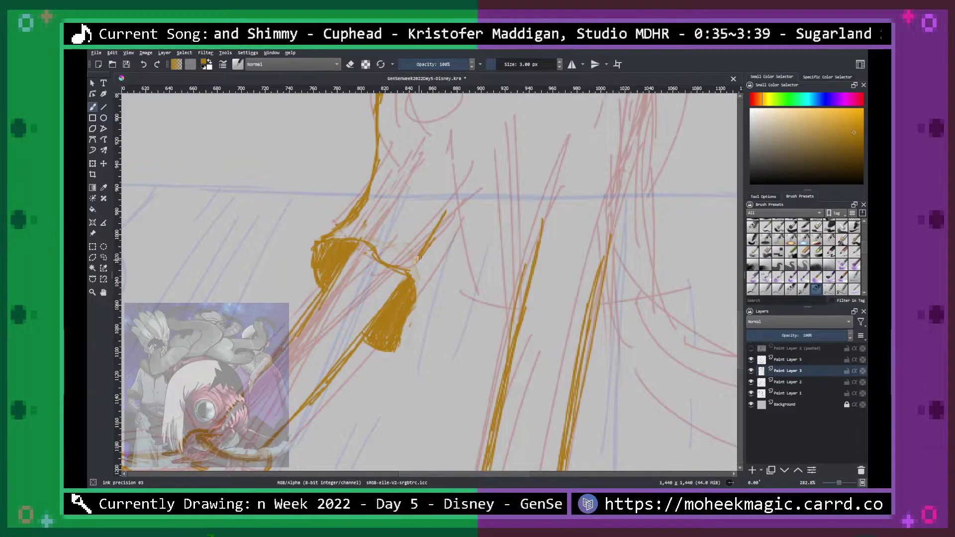
mouse_move(416, 298)
mouse_down()
mouse_move(405, 333)
mouse_move(453, 249)
mouse_up()
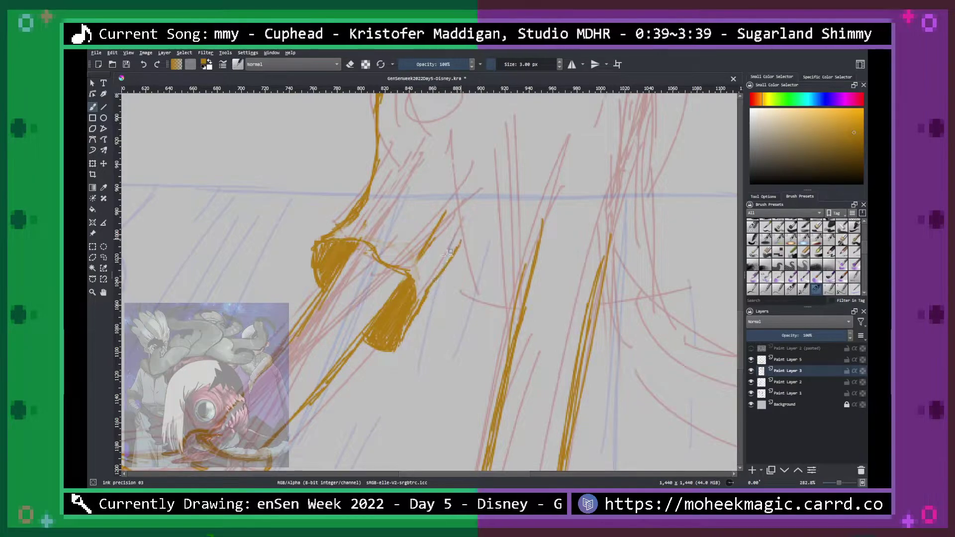
Draw the short beginning of the shorts' back outline, running from the shirt's rear corner towards the hip.
key(minus)
key(minus)
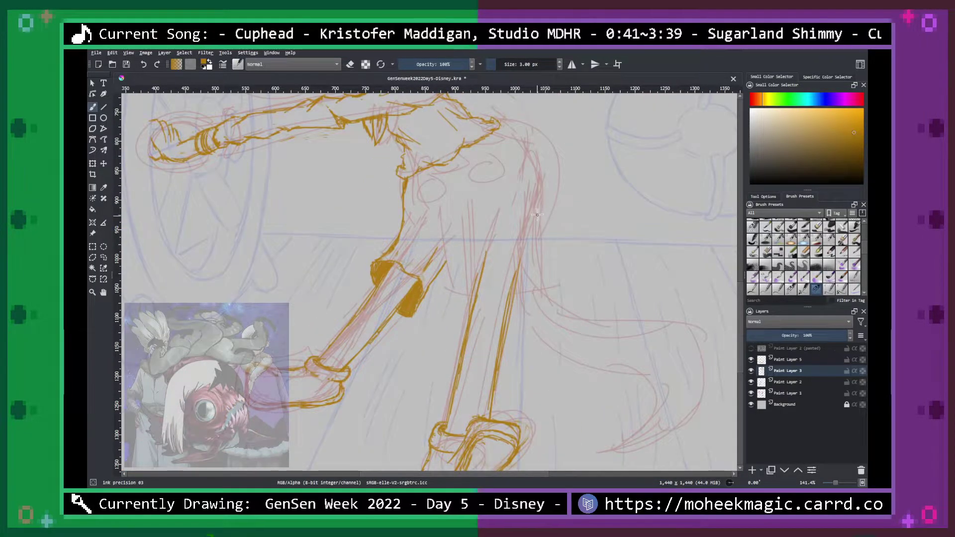
key(plus)
key(space)
key(minus)
key(minus)
key(minus)
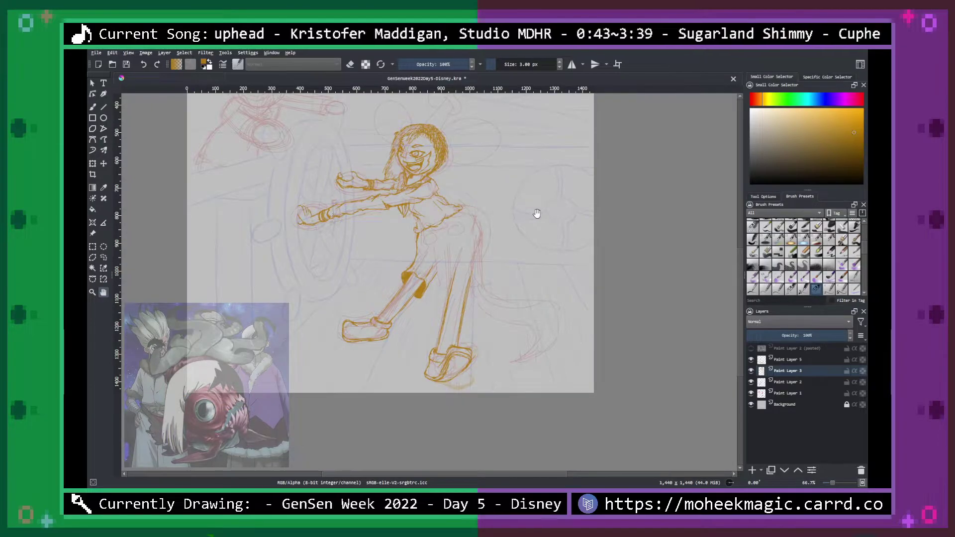
key(plus)
key(plus)
key(plus)
drag(586, 198, 525, 297)
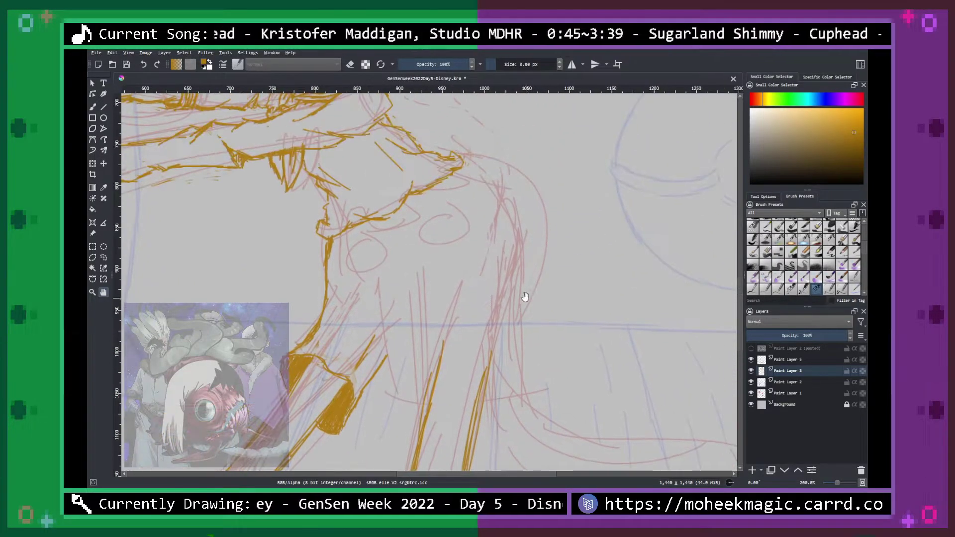
key(b)
drag(461, 164, 483, 174)
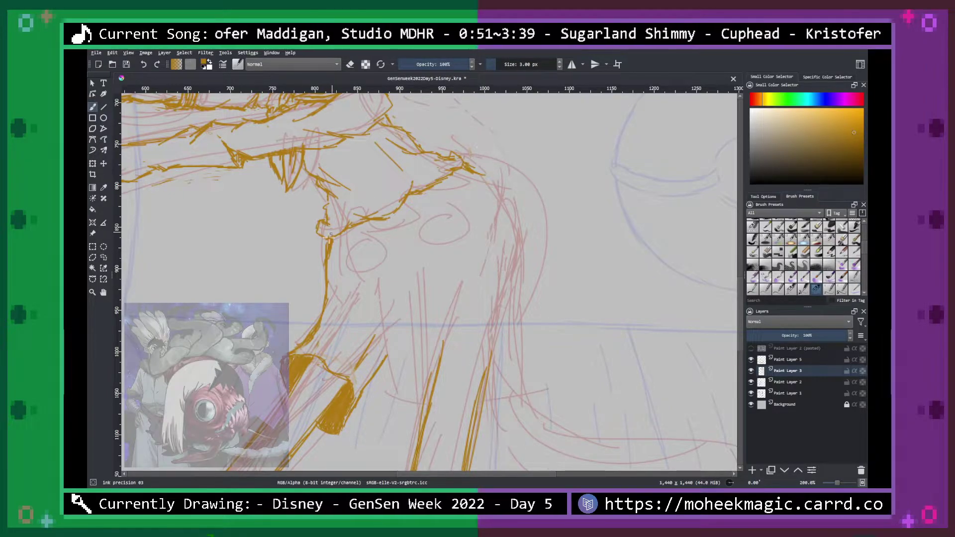
key(e)
key(e)
drag(485, 169, 495, 171)
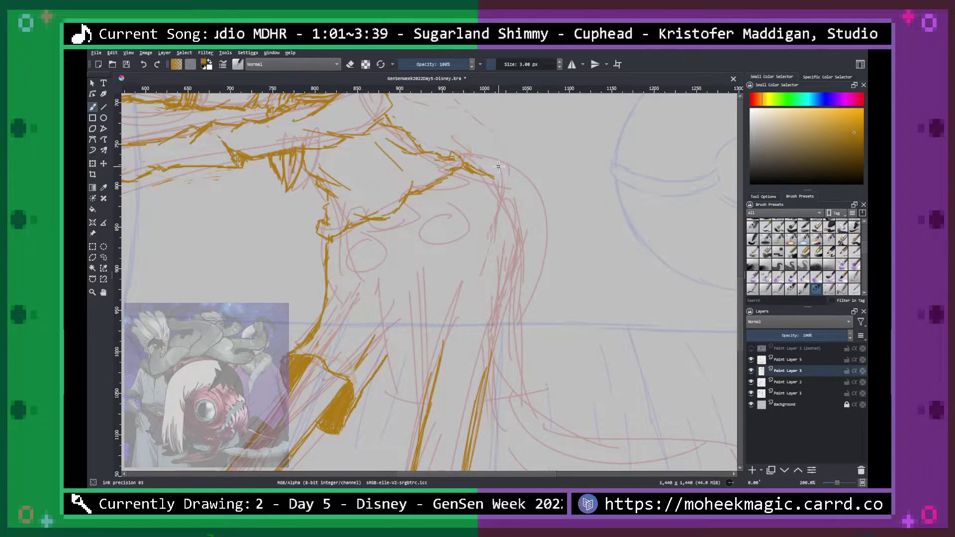
Redraw the shorts' front outline slightly further in below the shirt, and erase the old outer line.
key(1)
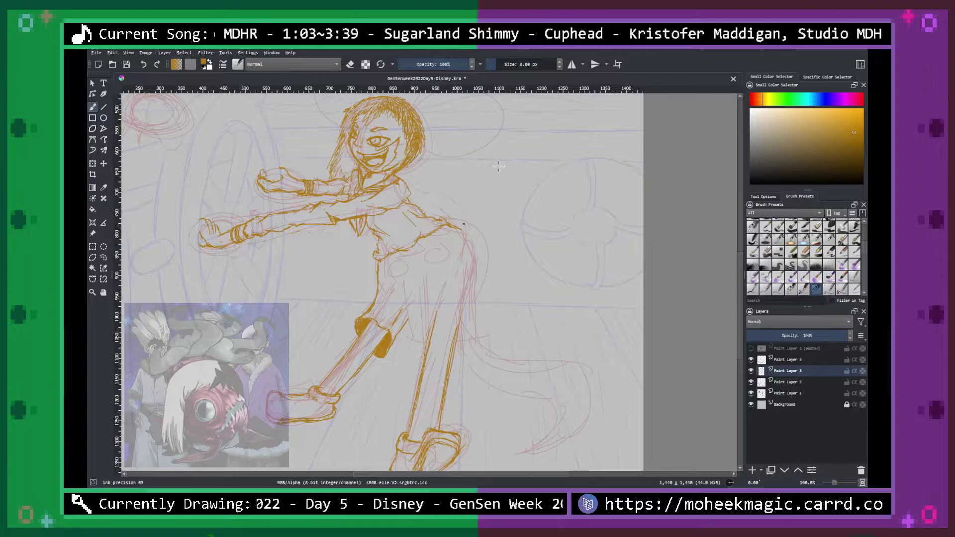
key(ctrl+plus)
key(ctrl+plus)
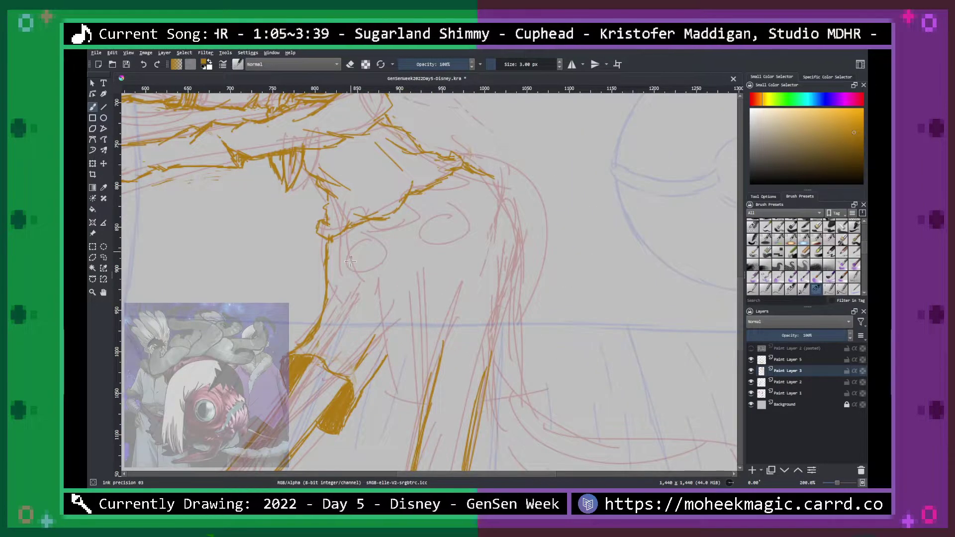
mouse_move(341, 241)
mouse_down()
mouse_move(347, 305)
mouse_move(333, 325)
mouse_move(332, 304)
mouse_move(324, 319)
mouse_up()
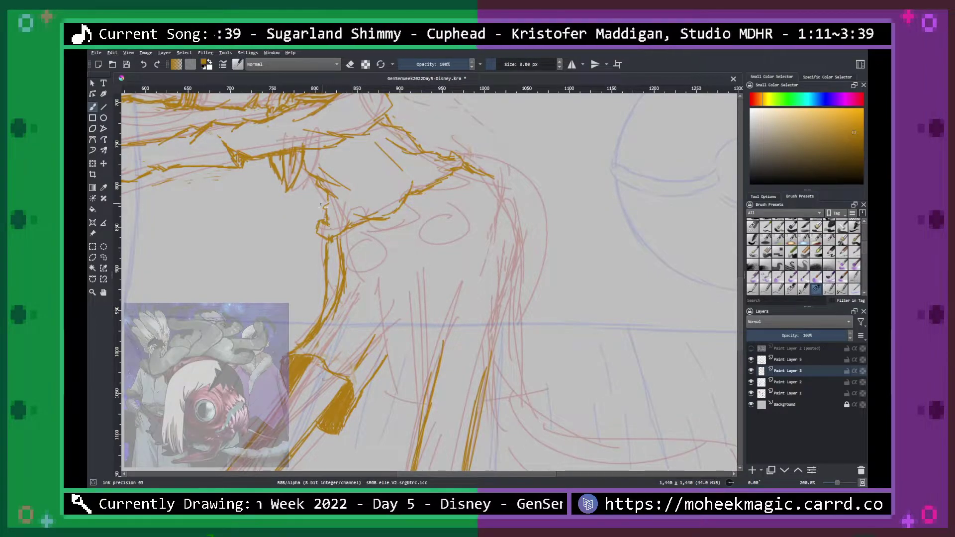
mouse_move(329, 247)
mouse_down()
mouse_move(319, 312)
mouse_move(326, 284)
mouse_up()
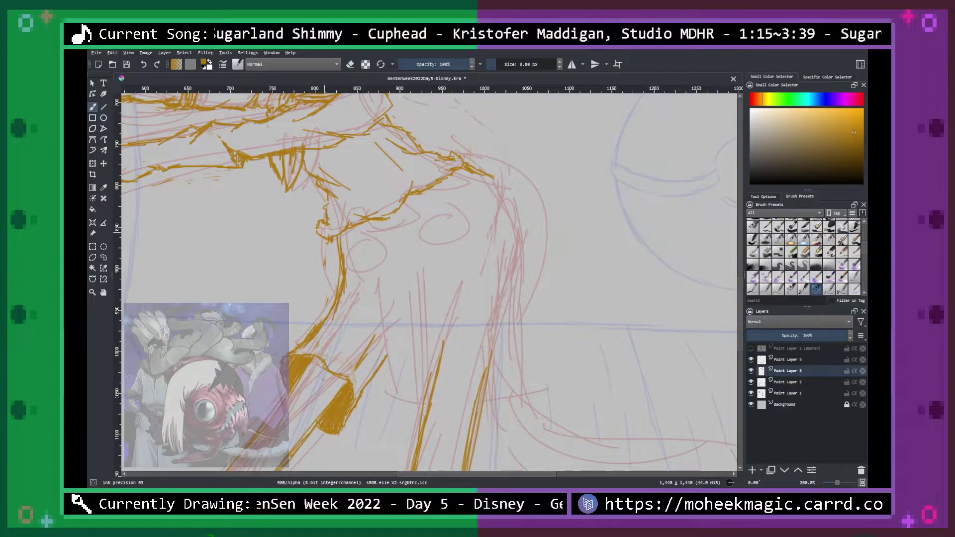
Join the shirt's front corner to the shorts, and rework the front part of the shirt hem with a lower, fuller curve.
drag(331, 243, 350, 228)
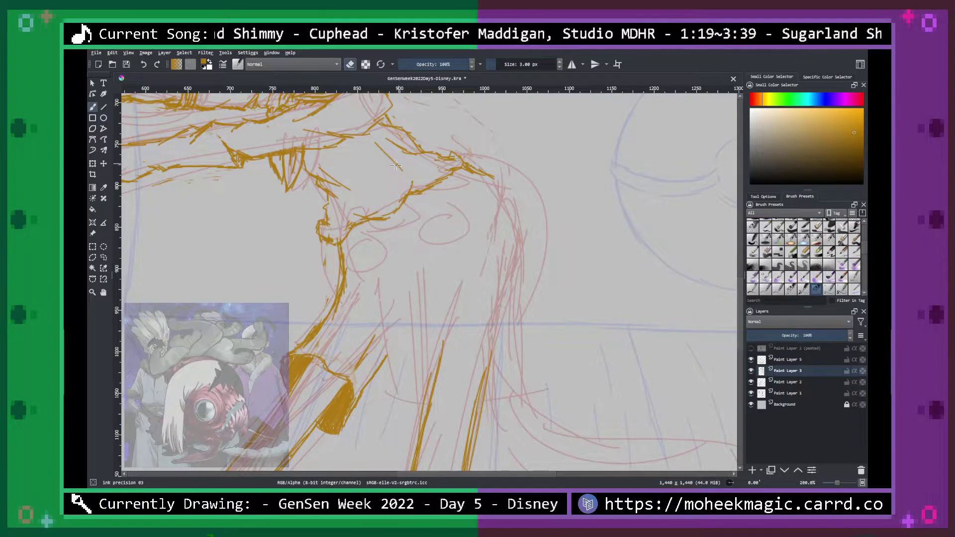
mouse_move(351, 225)
mouse_down()
mouse_move(378, 233)
mouse_move(364, 228)
mouse_move(398, 208)
mouse_move(405, 171)
mouse_move(391, 205)
mouse_move(352, 215)
mouse_move(388, 214)
mouse_move(376, 221)
mouse_move(424, 185)
mouse_move(408, 199)
mouse_move(426, 196)
mouse_move(450, 168)
mouse_move(411, 198)
mouse_move(436, 183)
mouse_up()
key(e)
key(e)
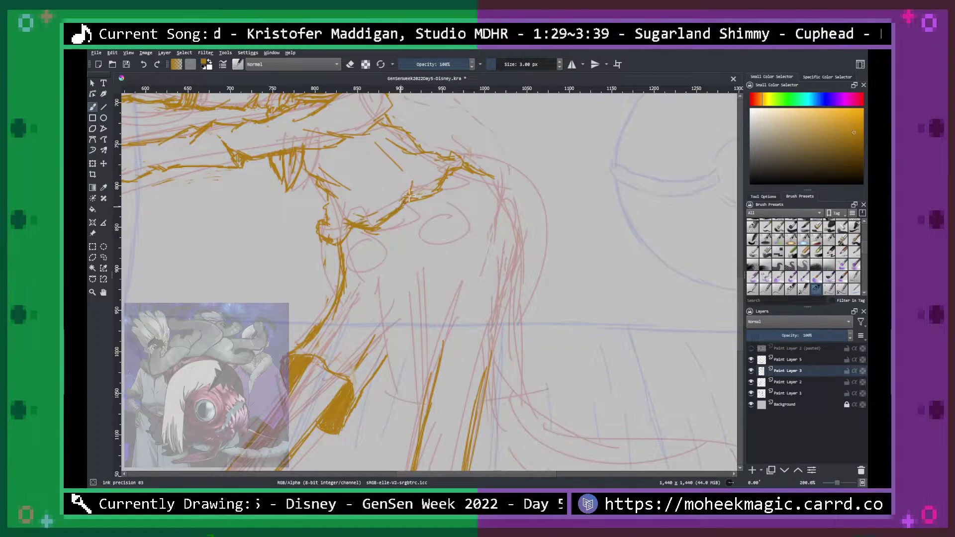
Draw the shorts' back outline from the shirt's rear corner over the hip and down behind the straight leg.
key(1)
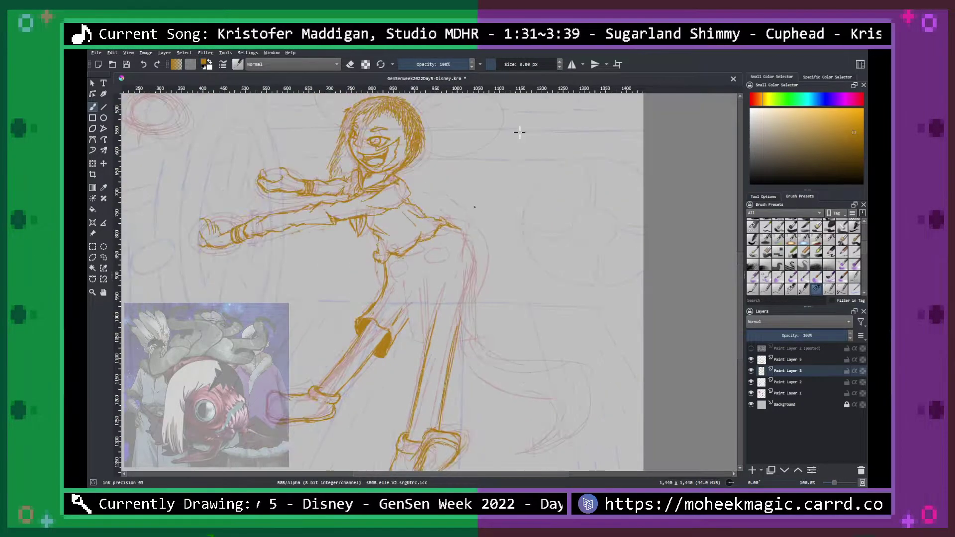
key(minus)
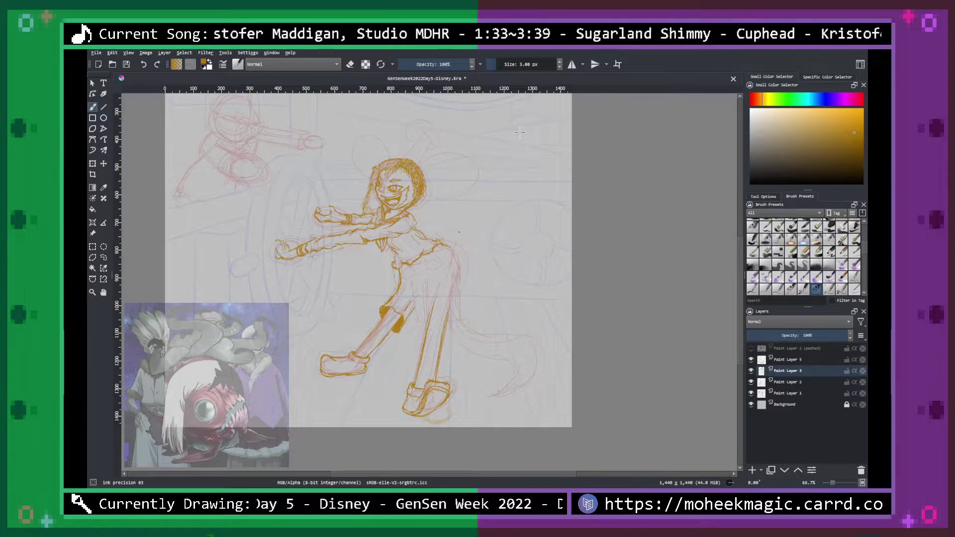
key(plus)
key(plus)
mouse_move(465, 171)
mouse_down()
mouse_move(512, 204)
mouse_move(521, 249)
mouse_up()
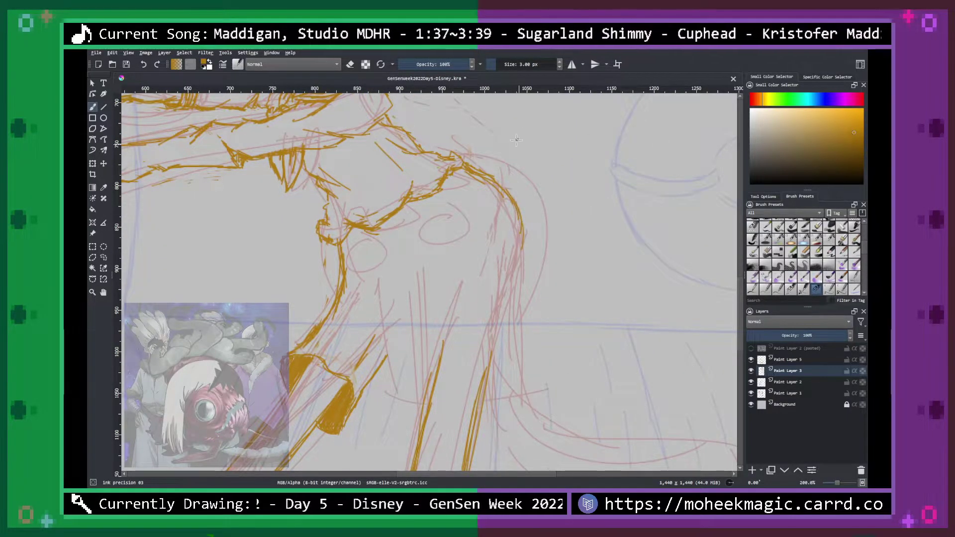
mouse_move(504, 192)
mouse_down()
mouse_move(519, 211)
mouse_move(529, 392)
mouse_move(546, 223)
mouse_up()
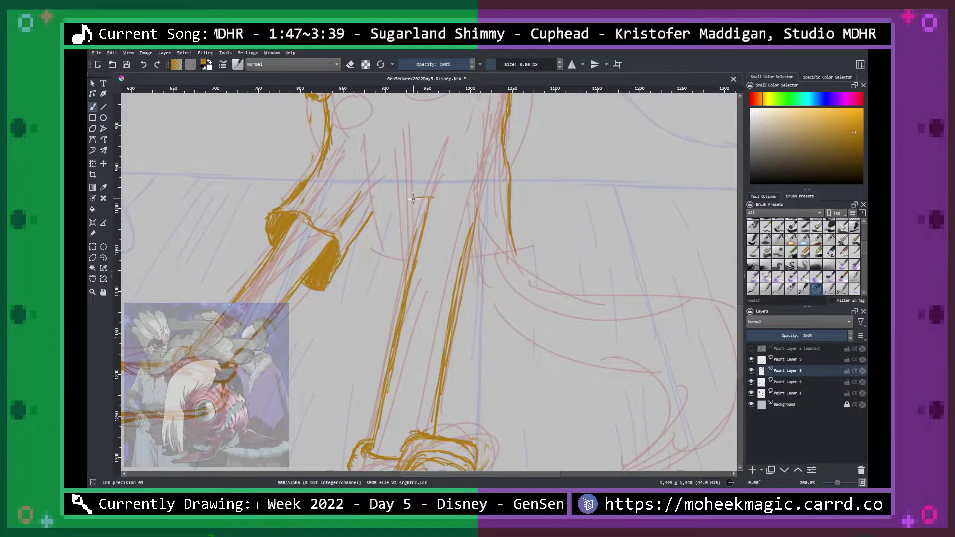
Outline the straight leg's slanted shorts opening with rounded sides, and draw the inner leg line from it up towards the crotch.
mouse_move(418, 194)
mouse_down()
mouse_move(438, 202)
mouse_move(481, 259)
mouse_move(473, 334)
mouse_up()
mouse_move(407, 199)
mouse_down()
mouse_move(388, 246)
mouse_move(393, 291)
mouse_move(403, 293)
mouse_up()
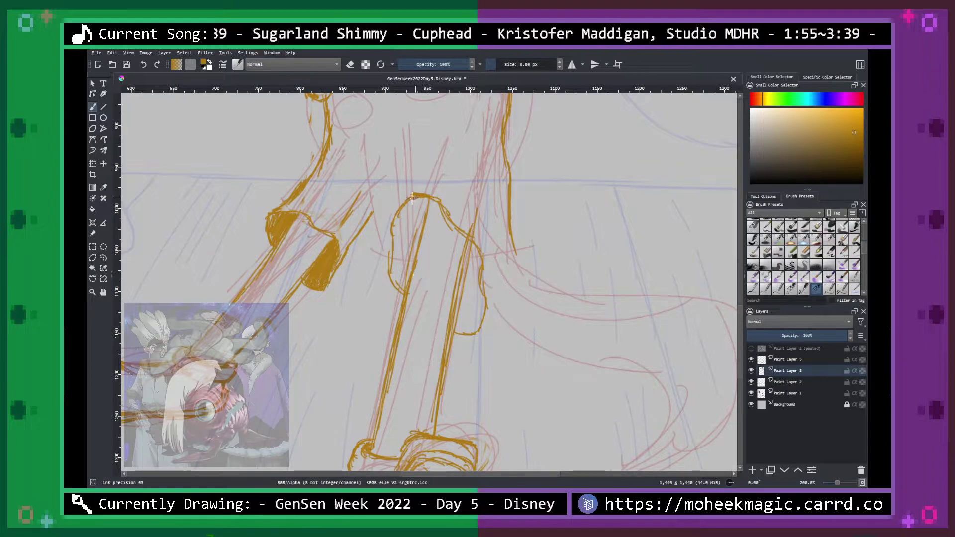
drag(392, 217, 423, 146)
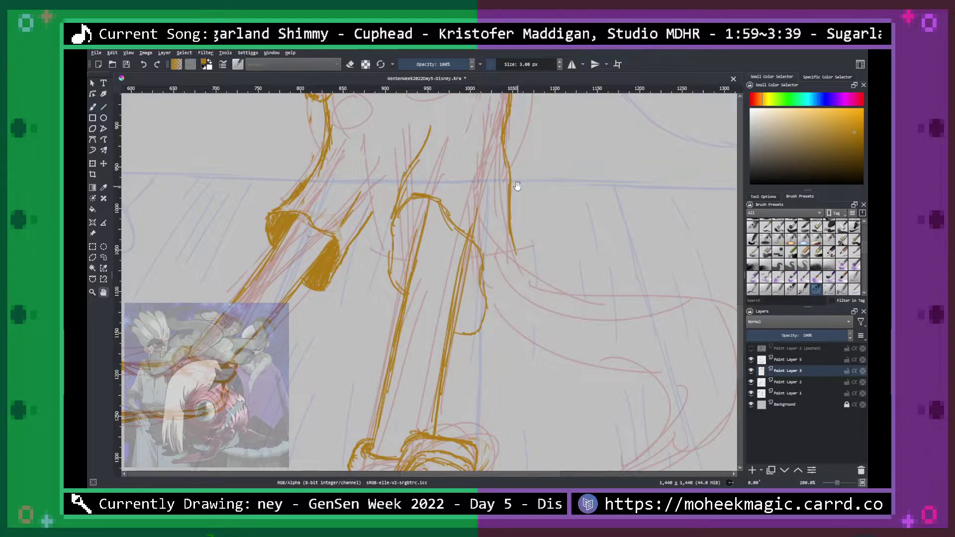
Rework the inner leg line below the crotch, and add two fabric creases branching upward from it.
drag(516, 186, 522, 298)
key(b)
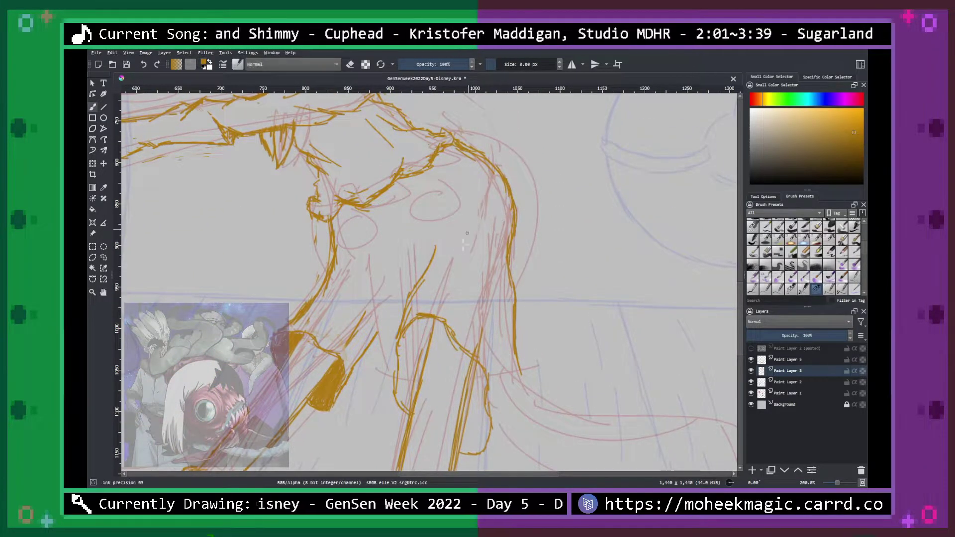
drag(415, 221, 407, 311)
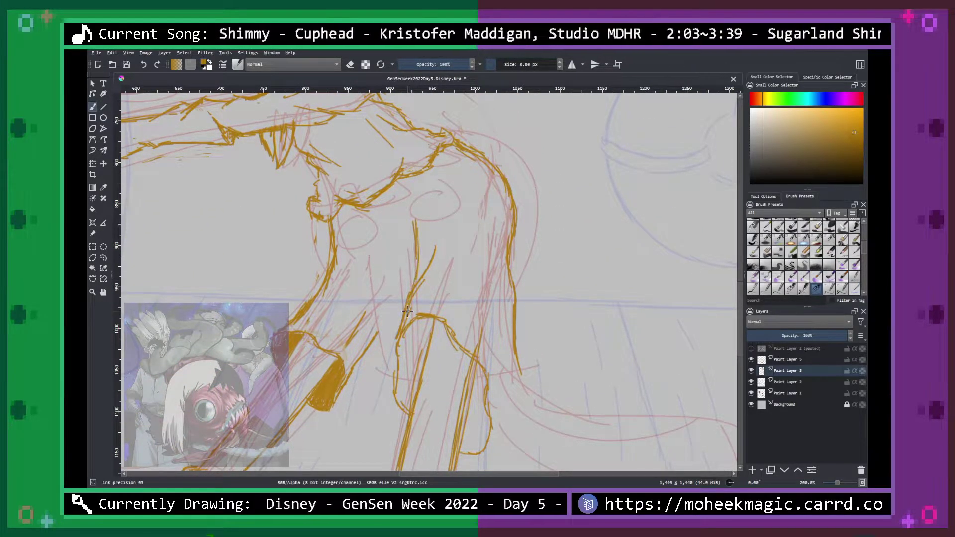
key(ctrl+z)
mouse_move(428, 264)
mouse_down()
mouse_move(396, 297)
mouse_move(398, 338)
mouse_up()
key(e)
mouse_move(413, 290)
mouse_down()
mouse_move(400, 314)
mouse_move(477, 230)
mouse_move(396, 306)
mouse_move(409, 273)
mouse_move(403, 316)
mouse_move(409, 282)
mouse_move(434, 250)
mouse_move(415, 254)
mouse_move(415, 273)
mouse_move(416, 236)
mouse_move(412, 276)
mouse_up()
key(e)
drag(417, 238, 412, 269)
drag(446, 225, 429, 260)
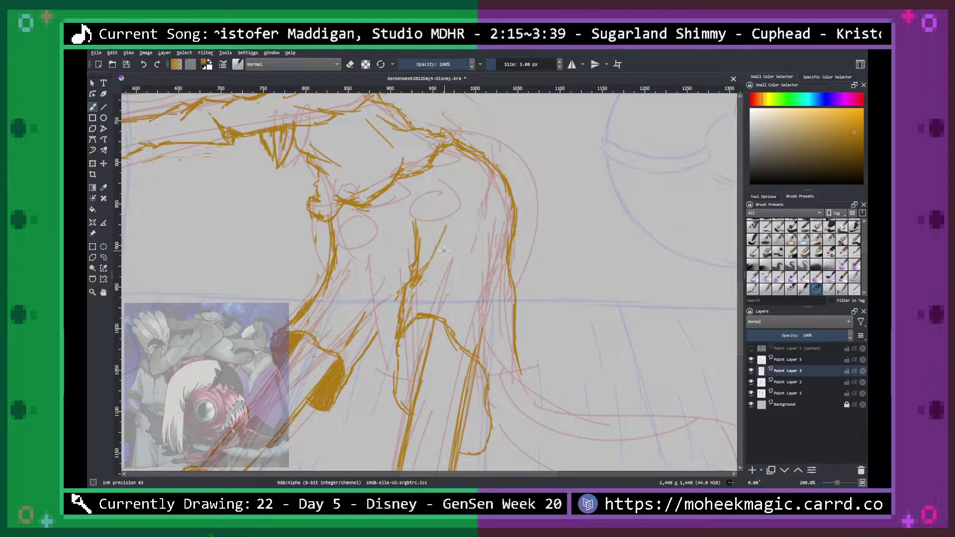
Add a long vertical crease near the back of the straight leg's shorts and a shorter one on the near leg's shorts.
drag(497, 263, 491, 345)
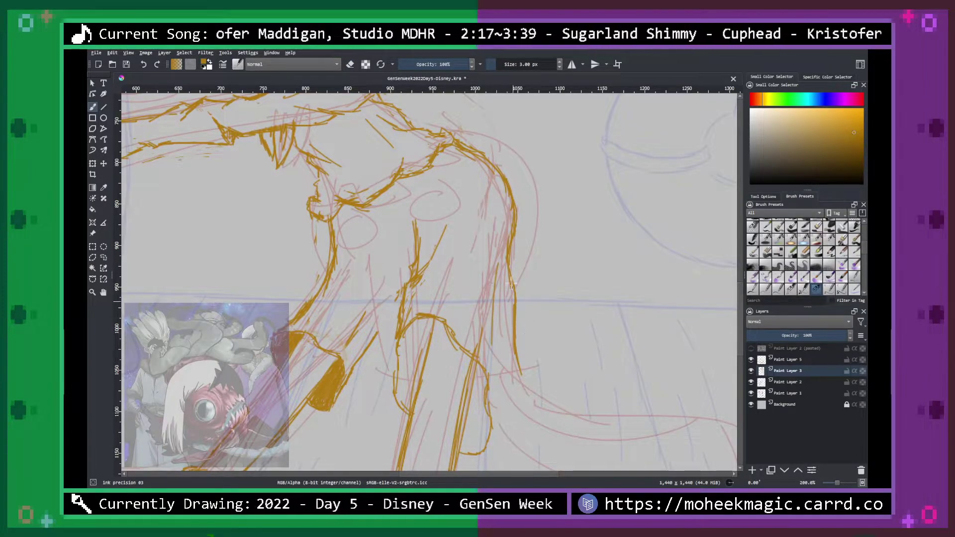
drag(373, 280, 362, 326)
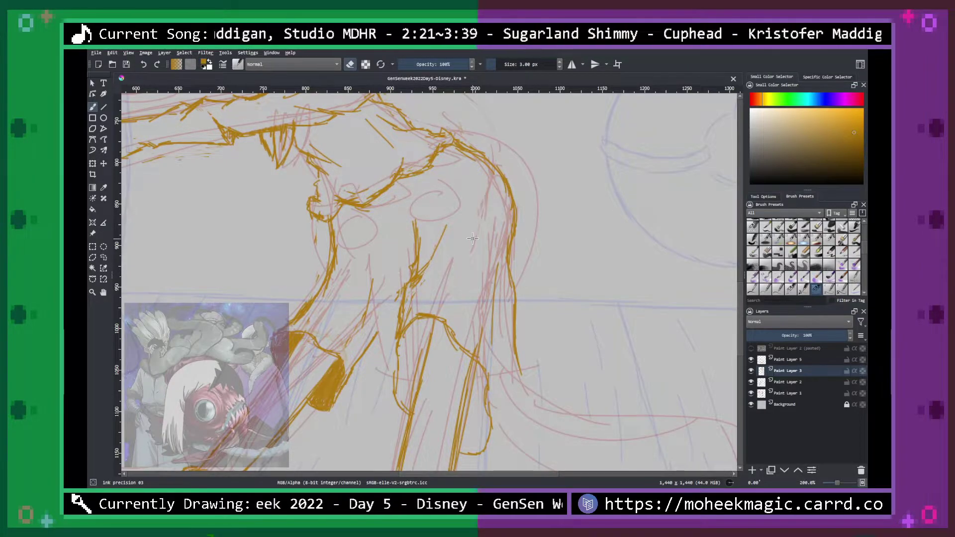
key(e)
Connect the straight leg's shorts opening to the back outline, and erase the old outline's tail and the excess line thickness.
mouse_move(487, 448)
mouse_down()
mouse_move(511, 363)
mouse_move(512, 306)
mouse_move(514, 348)
mouse_up()
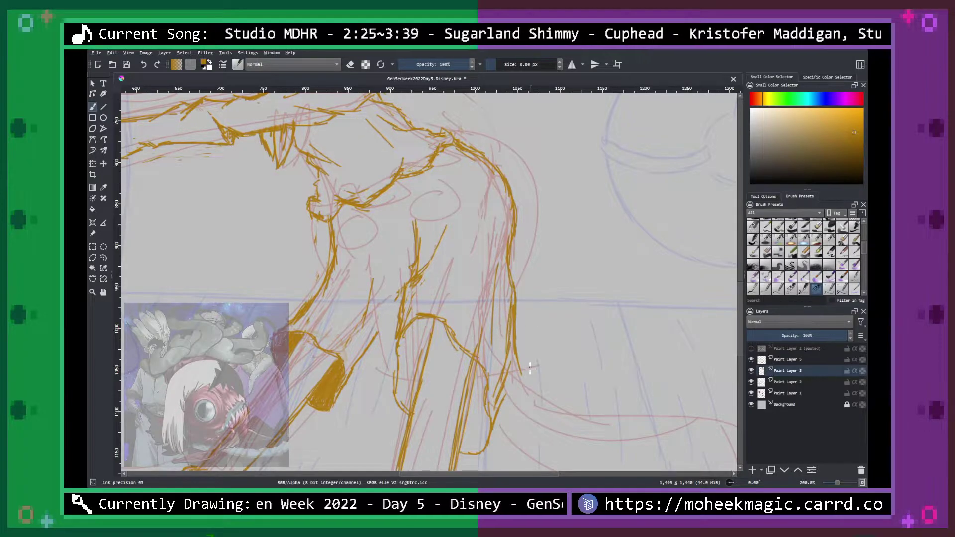
key(ctrl+z)
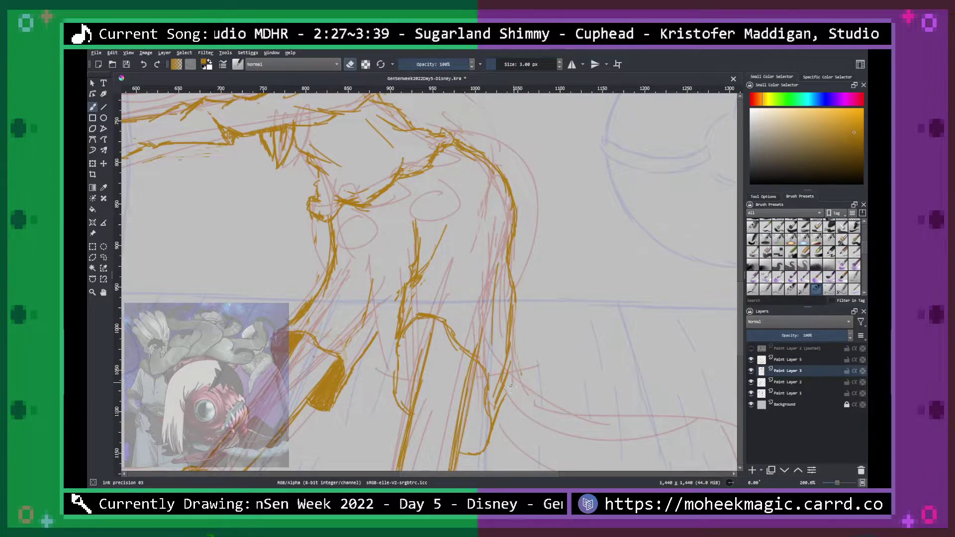
drag(493, 412, 512, 246)
key(e)
drag(512, 334, 512, 303)
drag(505, 351, 500, 414)
drag(511, 320, 506, 379)
key(e)
Fill the front side inside the straight leg's shorts opening with solid ochre strokes.
mouse_move(402, 372)
mouse_down()
mouse_move(407, 326)
mouse_move(398, 395)
mouse_move(416, 329)
mouse_move(405, 403)
mouse_up()
mouse_move(428, 332)
mouse_down()
mouse_move(408, 403)
mouse_move(416, 381)
mouse_up()
mouse_move(437, 311)
mouse_down()
mouse_move(417, 346)
mouse_move(420, 319)
mouse_move(406, 345)
mouse_move(424, 321)
mouse_move(406, 350)
mouse_move(405, 418)
mouse_up()
drag(420, 362, 405, 417)
mouse_move(424, 335)
mouse_down()
mouse_move(402, 405)
mouse_move(397, 375)
mouse_up()
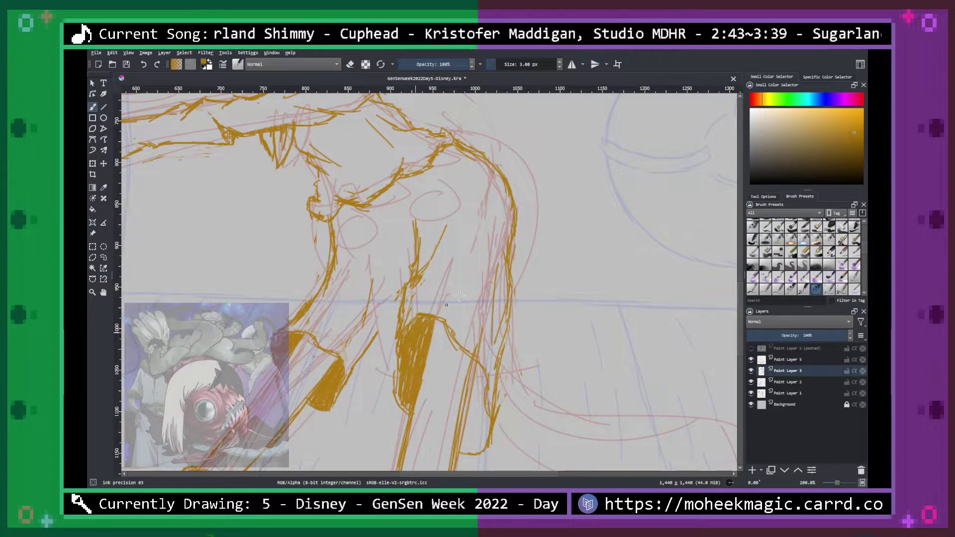
Fill the rear side inside the straight leg's shorts opening with solid ochre strokes, up to the leg line.
scroll(517, 337, down, 3)
drag(480, 238, 466, 322)
mouse_move(486, 263)
mouse_down()
mouse_move(478, 321)
mouse_move(489, 280)
mouse_move(484, 318)
mouse_up()
drag(497, 286, 484, 318)
drag(493, 258, 477, 321)
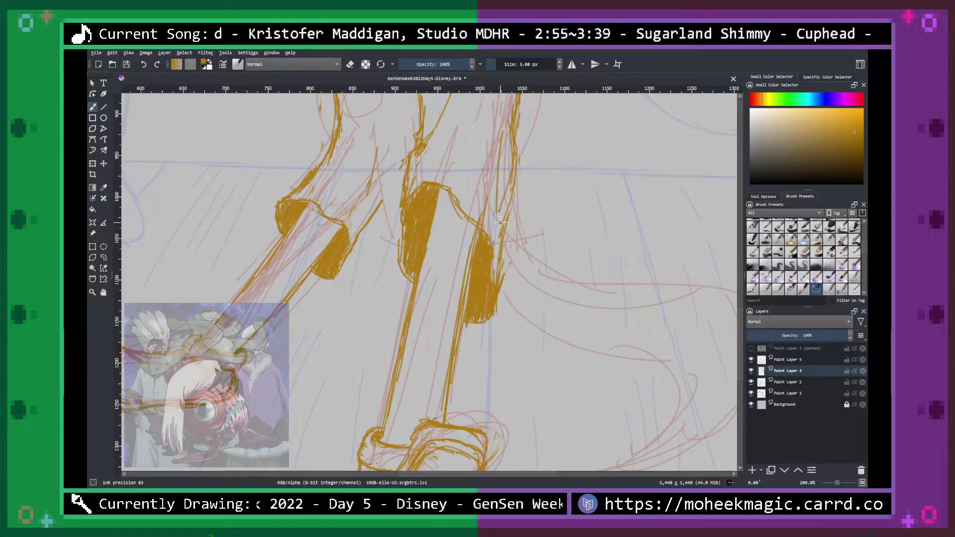
key(space)
drag(567, 245, 536, 247)
key(ctrl+minus)
key(b)
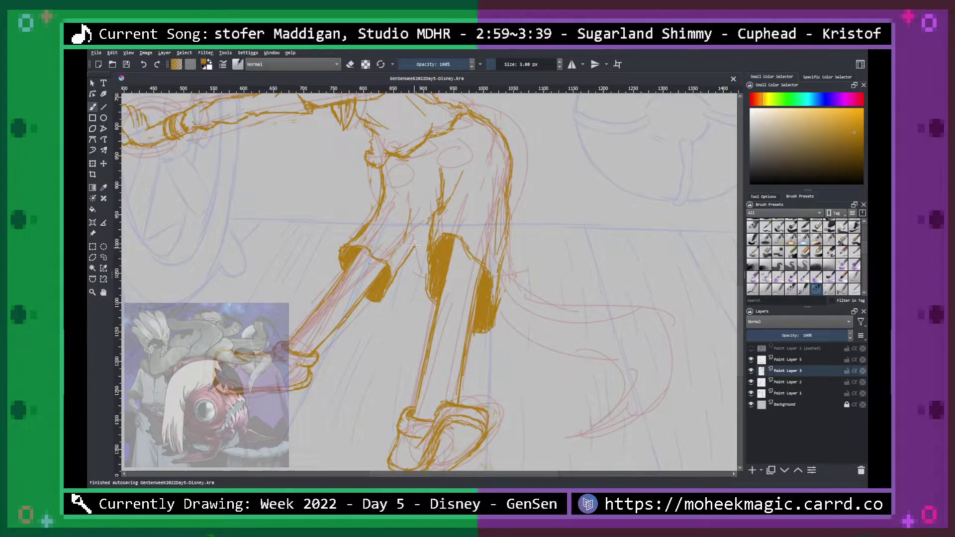
Sketch the inner outline and converging crease lines at the crotch between the two legs of the shorts.
drag(413, 249, 432, 217)
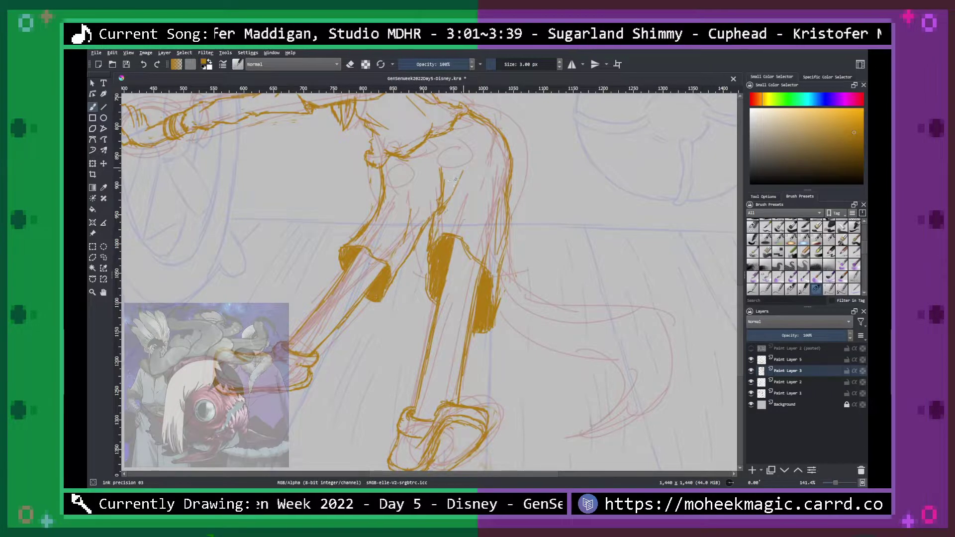
key(ctrl+z)
key(ctrl+z)
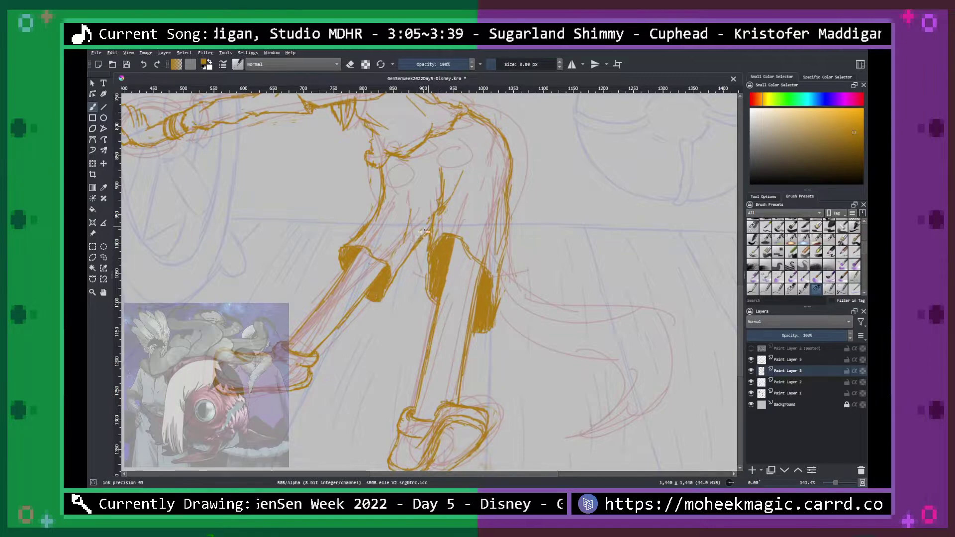
drag(431, 190, 414, 232)
drag(434, 176, 437, 199)
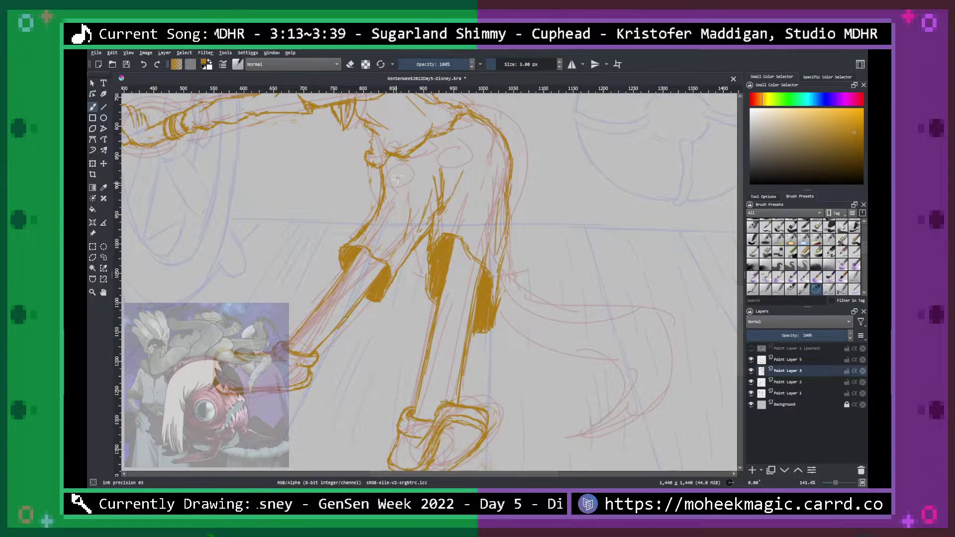
Draw a round double-lined button on each side of the shorts' front, and erase the near leg's button with the soft eraser.
mouse_move(398, 185)
mouse_down()
mouse_move(401, 174)
mouse_move(404, 197)
mouse_move(413, 175)
mouse_move(407, 188)
mouse_up()
mouse_move(467, 142)
mouse_down()
mouse_move(485, 166)
mouse_move(463, 164)
mouse_move(485, 149)
mouse_move(488, 131)
mouse_up()
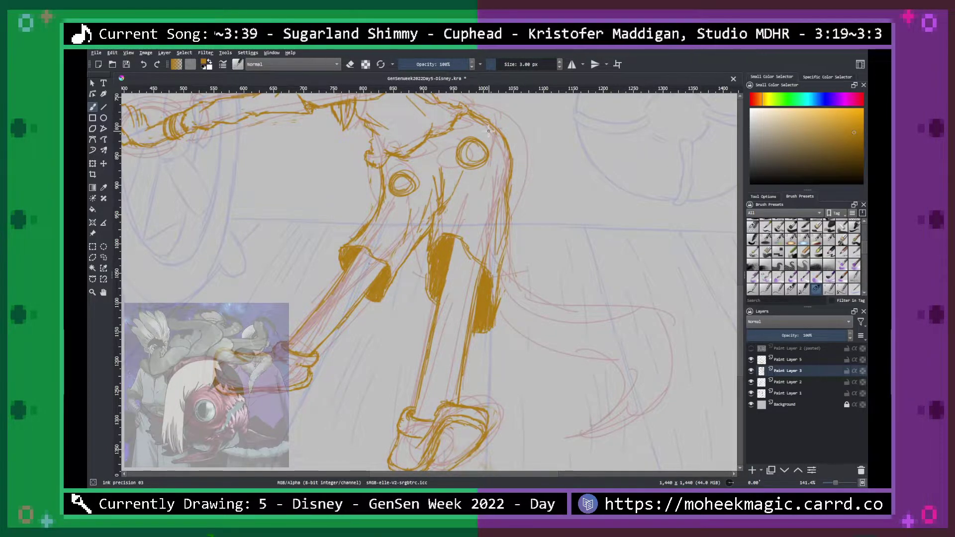
right_click(418, 182)
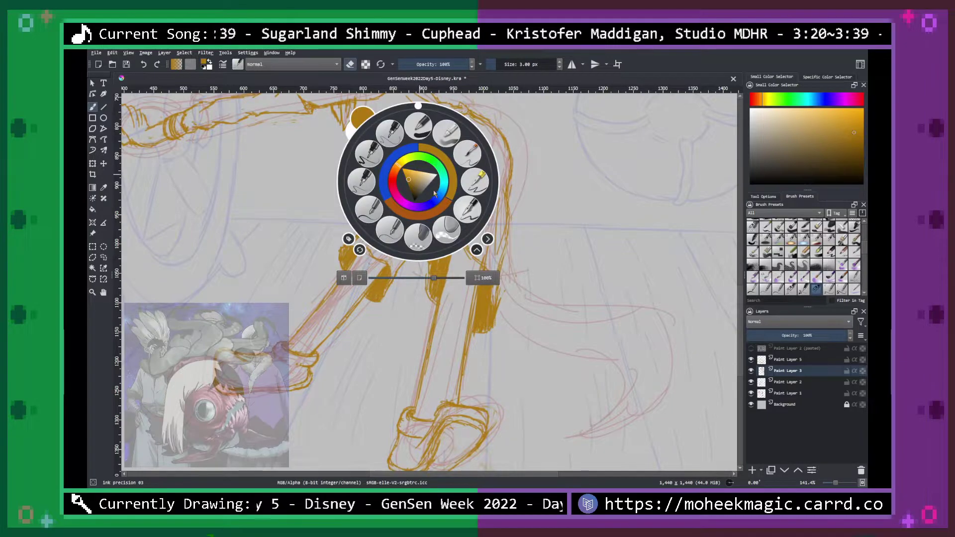
click(424, 236)
mouse_move(417, 187)
mouse_down()
mouse_move(400, 182)
mouse_move(403, 189)
mouse_up()
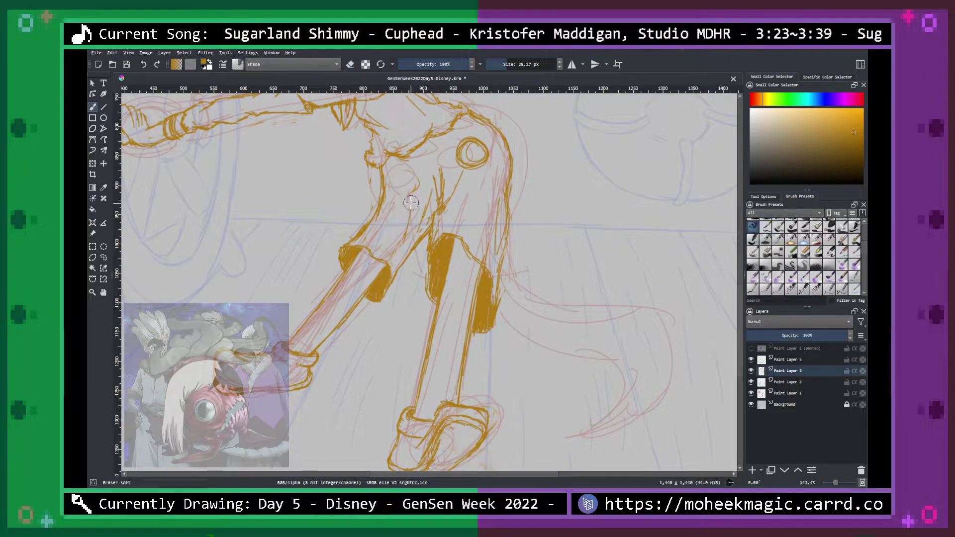
Redraw the near leg's button as a narrow oval overlapping the front outline of the shorts, using the 3 px ink brush.
right_click(410, 203)
click(370, 150)
key(e)
drag(381, 199, 392, 201)
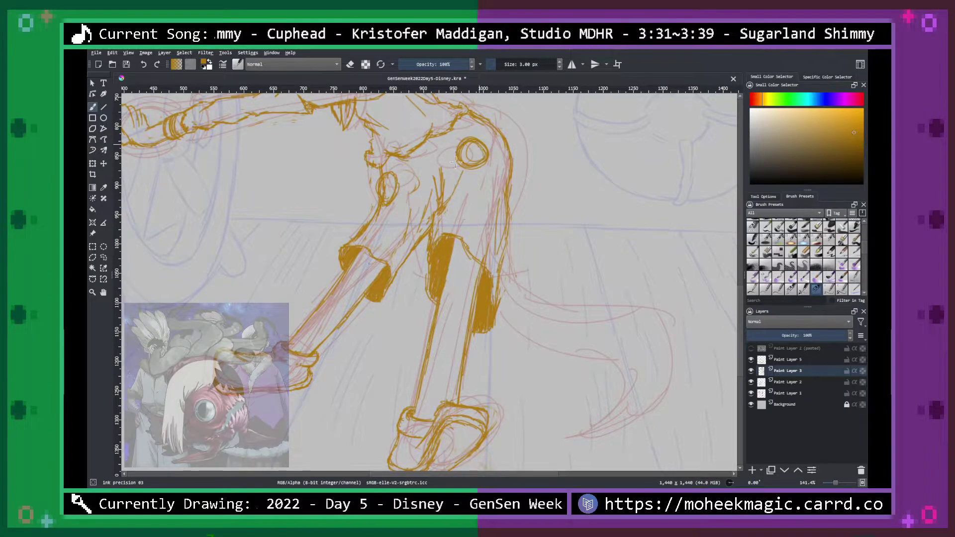
Erase the inner lines of both shorts buttons with the soft eraser, and restate the oval button's outline in ink.
right_click(486, 160)
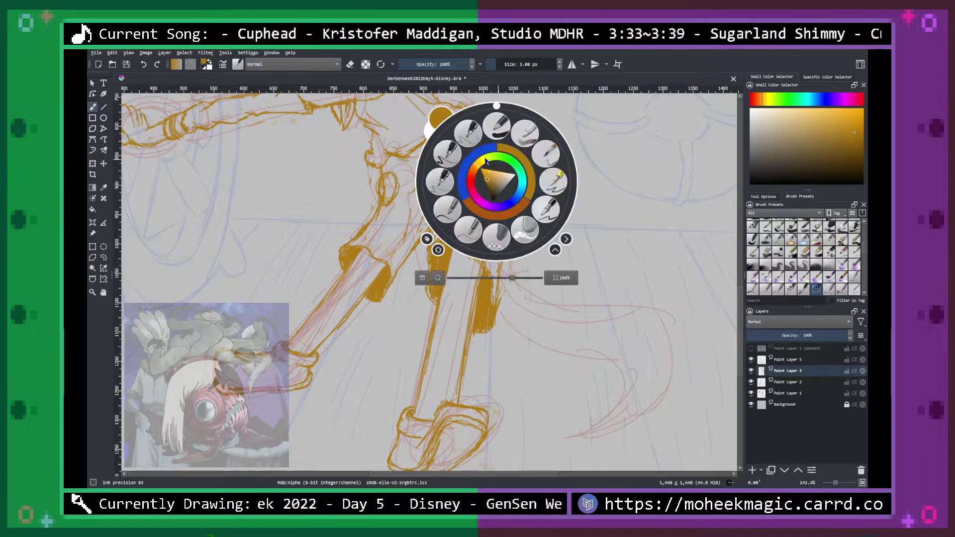
click(496, 236)
drag(482, 142, 479, 152)
mouse_move(397, 185)
mouse_down()
mouse_move(385, 184)
mouse_move(383, 198)
mouse_up()
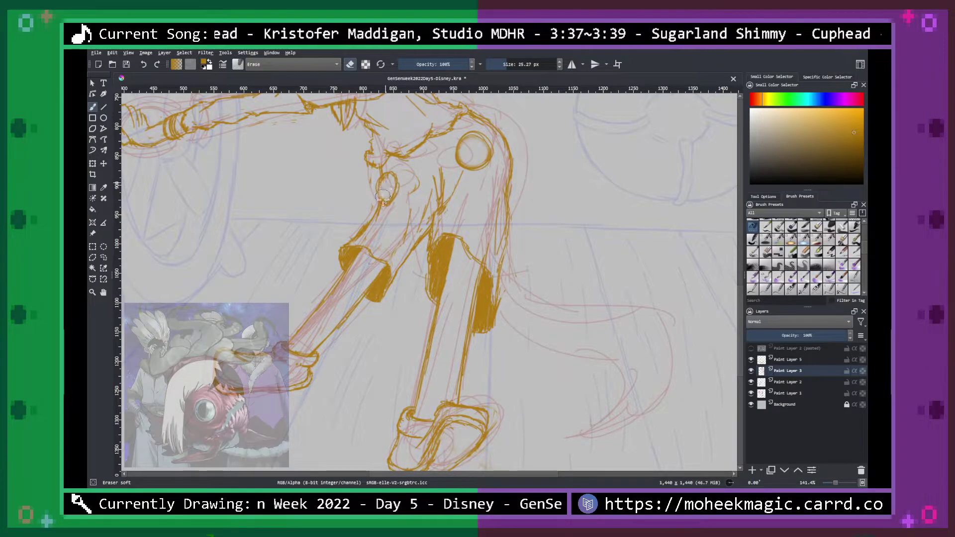
right_click(415, 180)
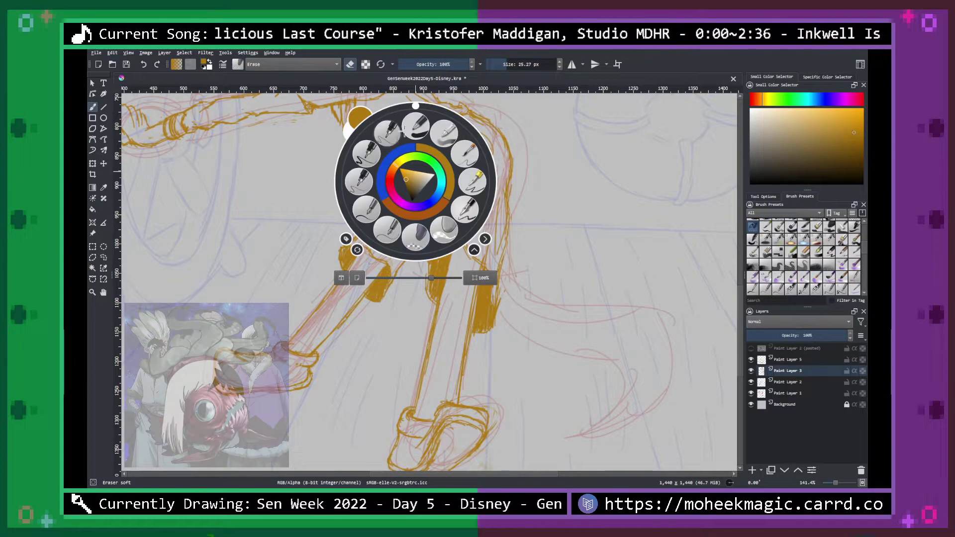
click(400, 132)
drag(384, 177, 381, 201)
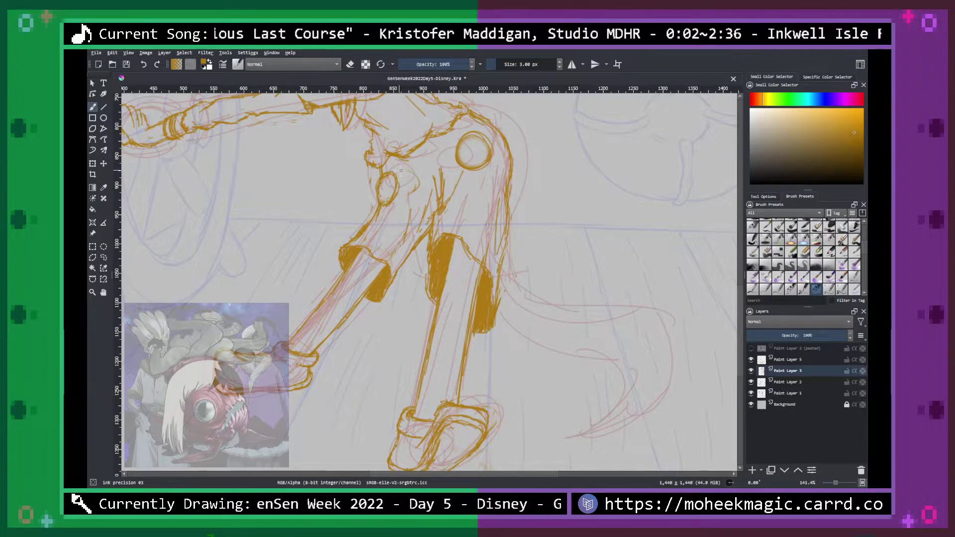
Hide the red rough sketch on Paint Layer 1 and check the ochre figure on its own.
key(ctrl+minus)
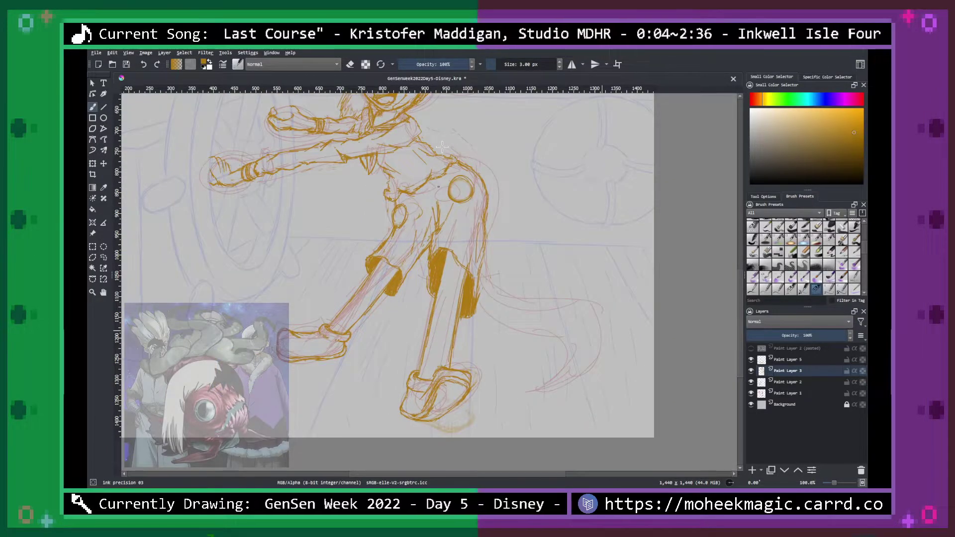
click(751, 393)
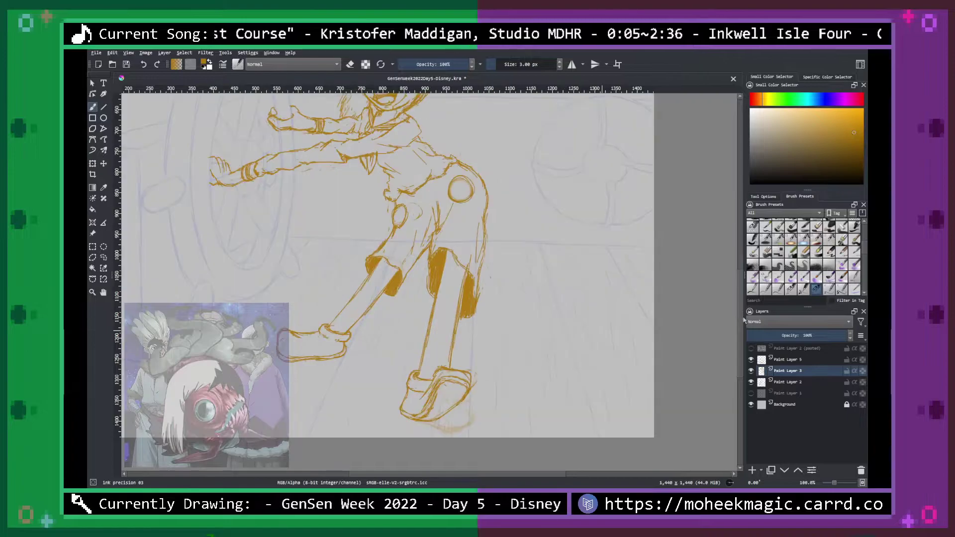
key(plus)
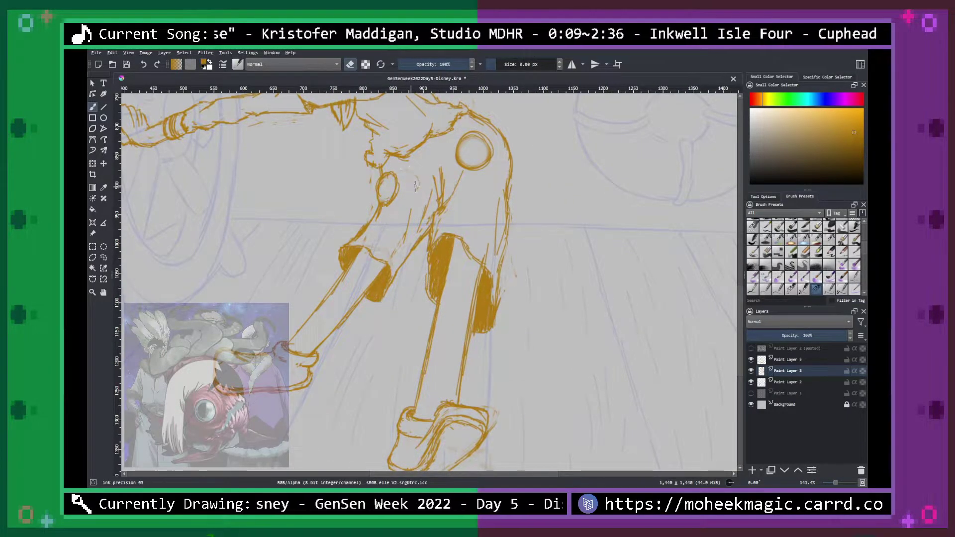
key(minus)
key(minus)
key(minus)
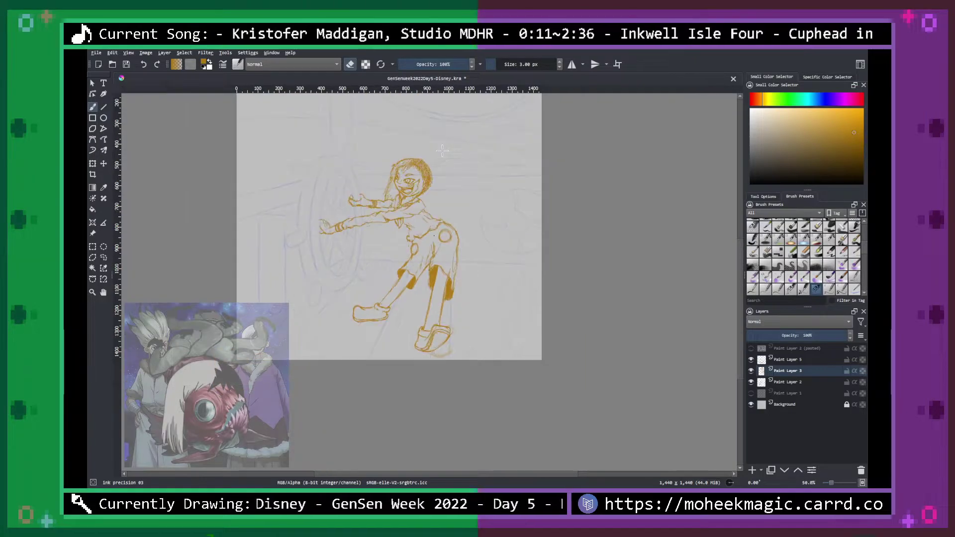
key(plus)
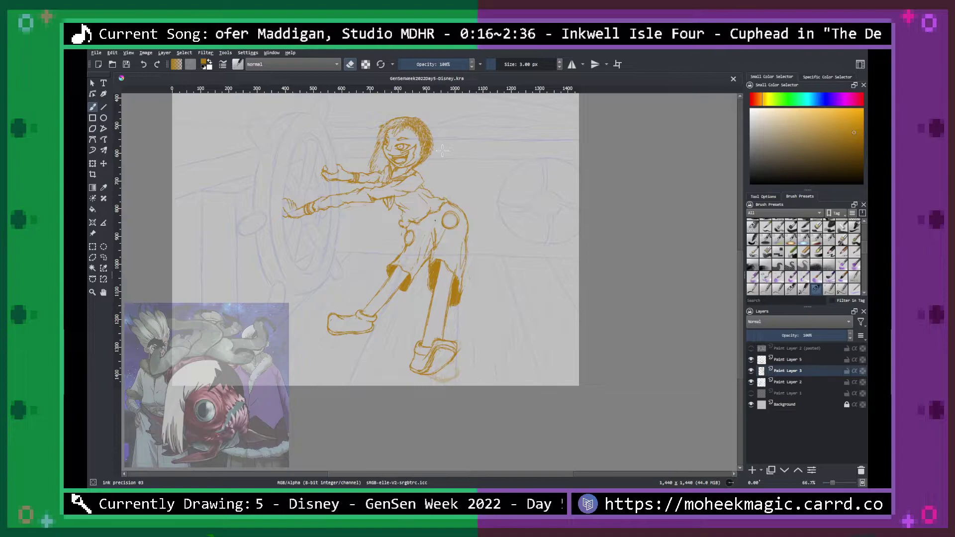
key(plus)
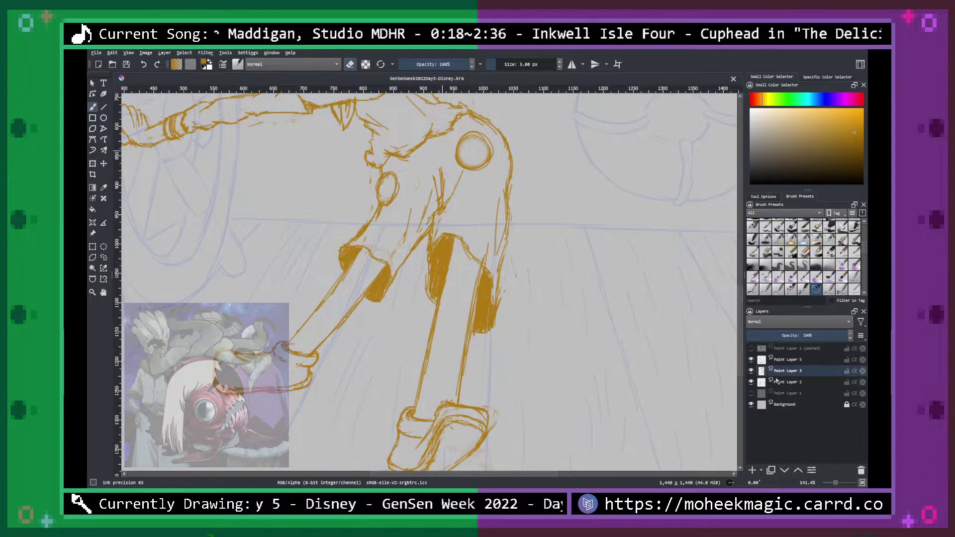
Clean up the bent leg's front line below the shorts opening, and add a short knee mark there.
drag(345, 270, 343, 274)
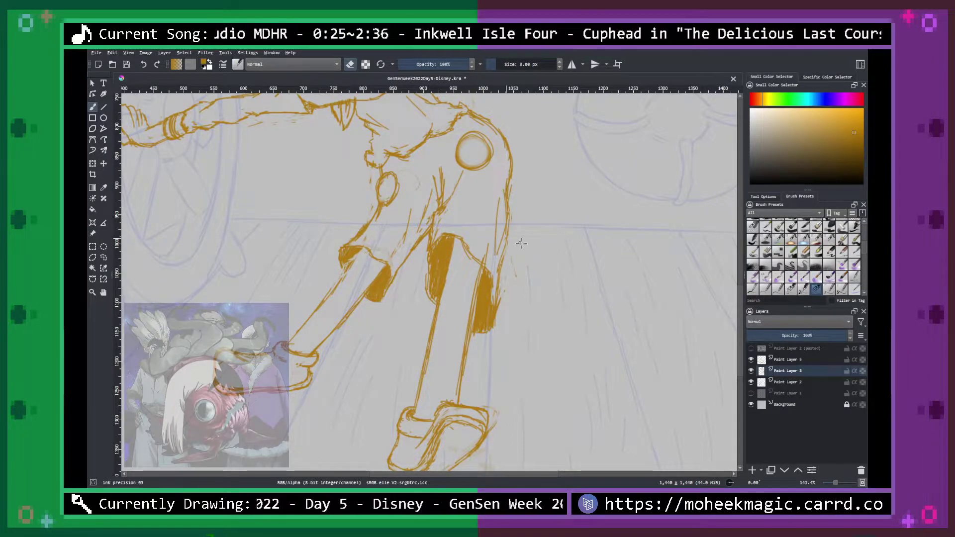
key(e)
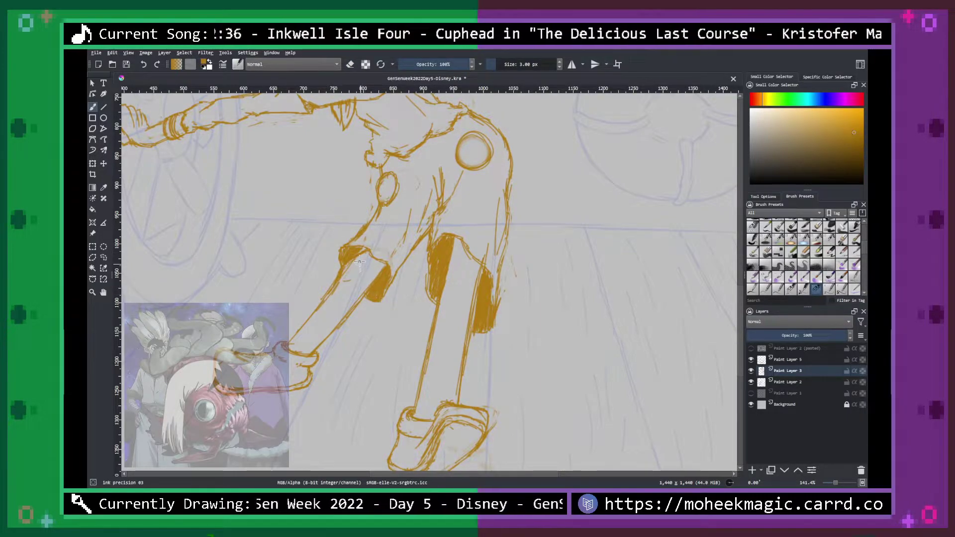
key(minus)
key(minus)
key(minus)
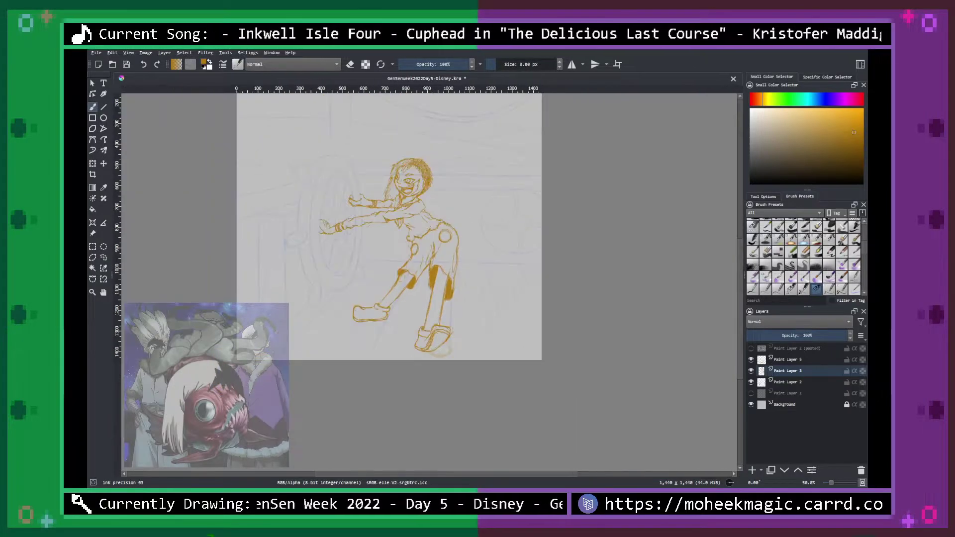
key(plus)
key(plus)
key(plus)
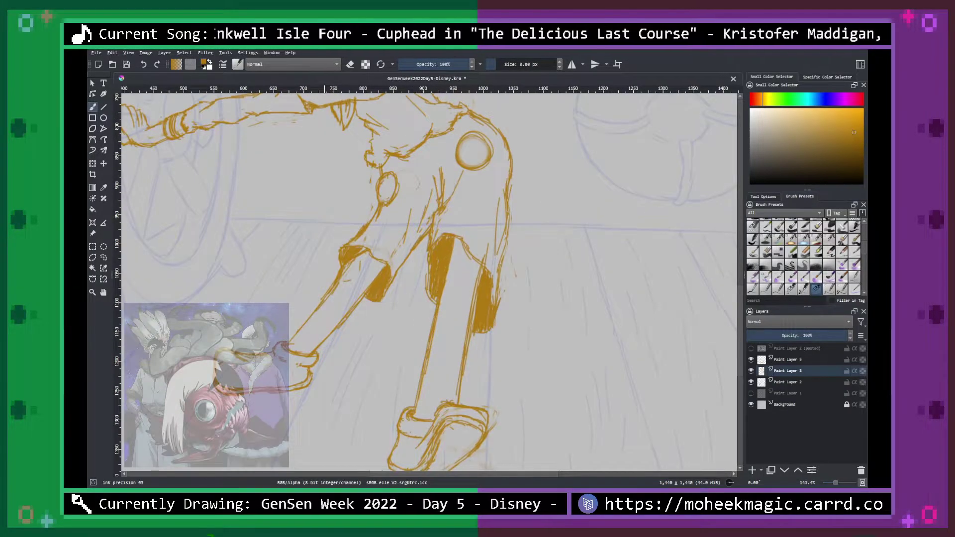
key(plus)
key(e)
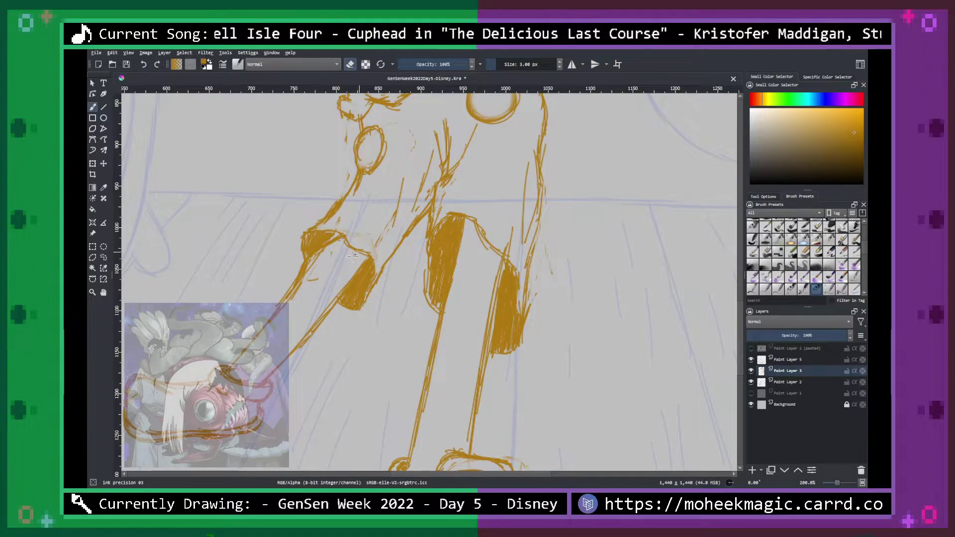
key(minus)
key(minus)
key(minus)
key(plus)
key(plus)
key(space)
drag(537, 305, 472, 253)
key(plus)
key(b)
drag(371, 269, 379, 273)
key(m)
key(m)
key(ctrl+z)
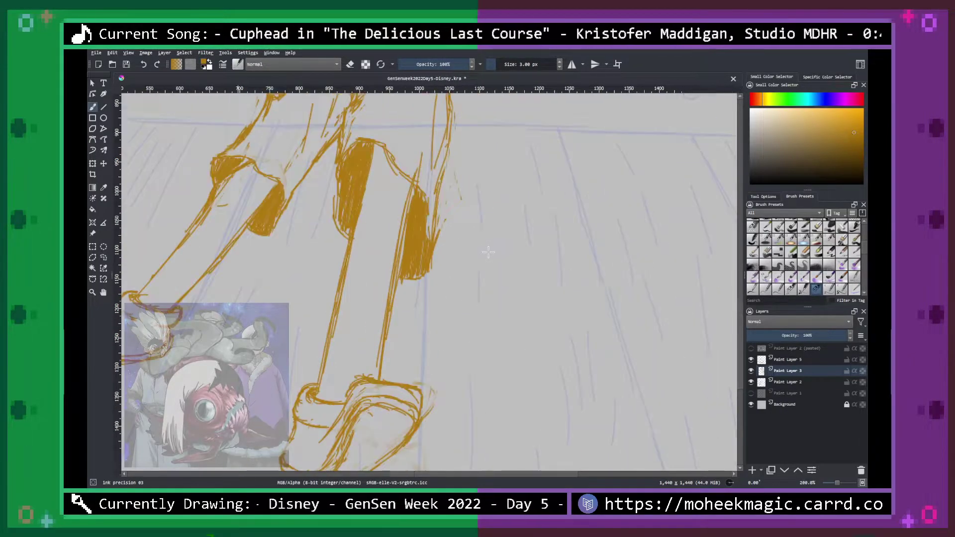
Add a short thin crease above the straight leg's shorts opening and a small knee mark on that leg.
key(minus)
key(minus)
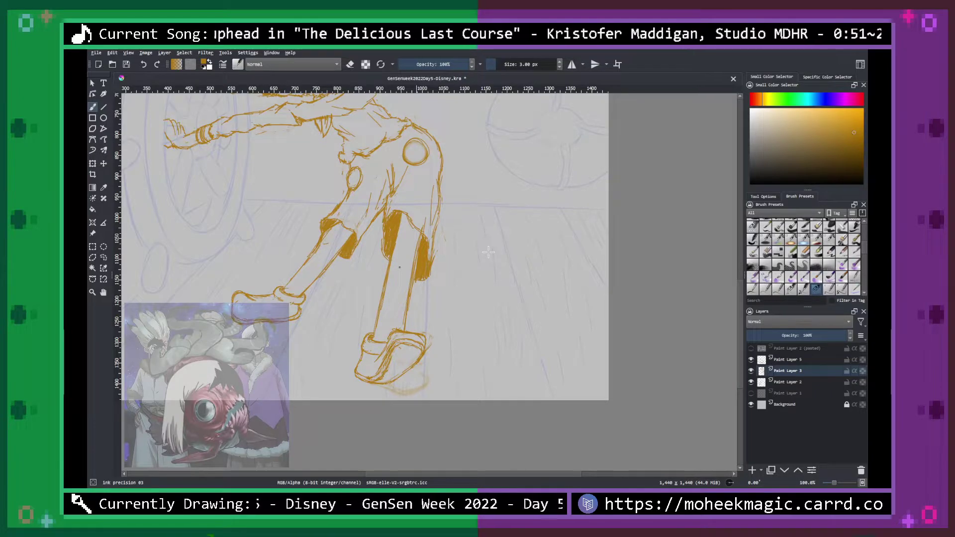
drag(389, 167, 393, 188)
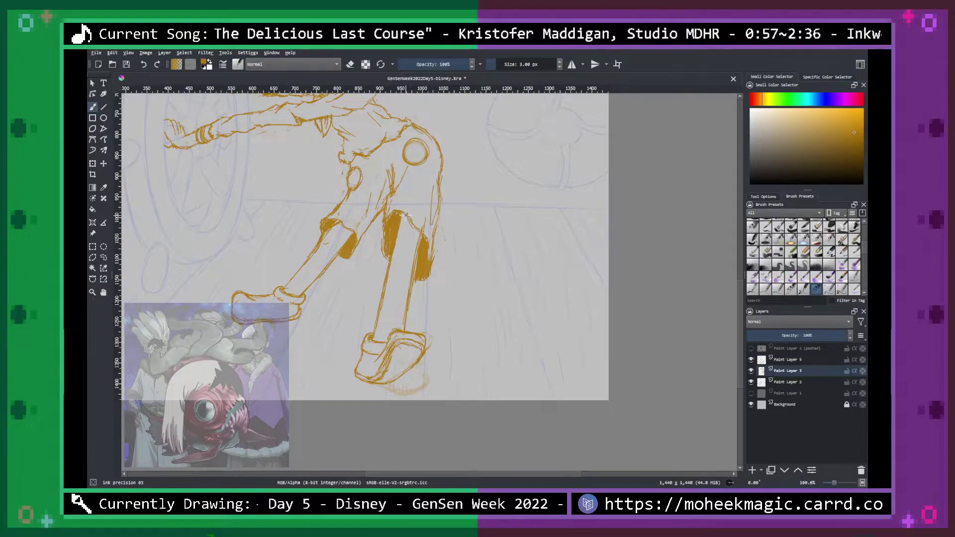
drag(412, 218, 492, 172)
key(ctrl+z)
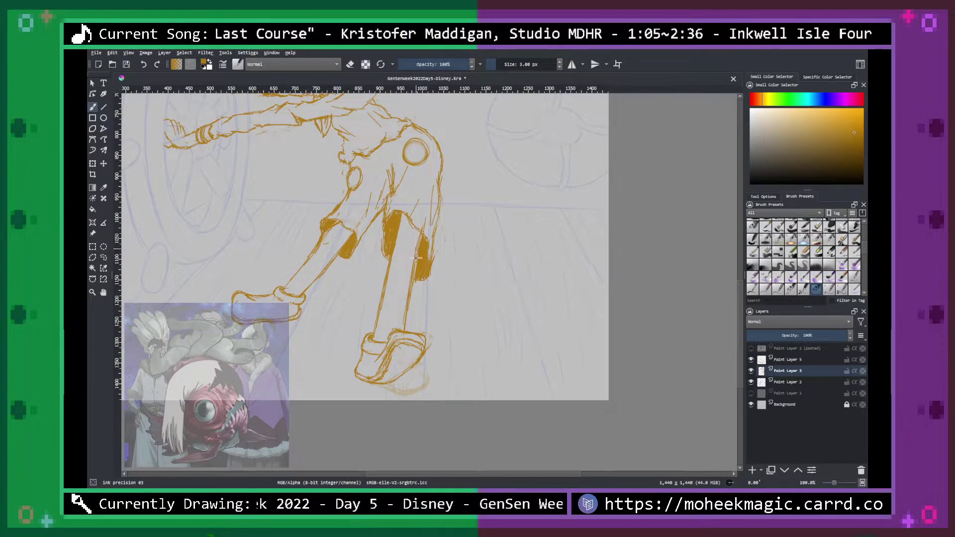
key(e)
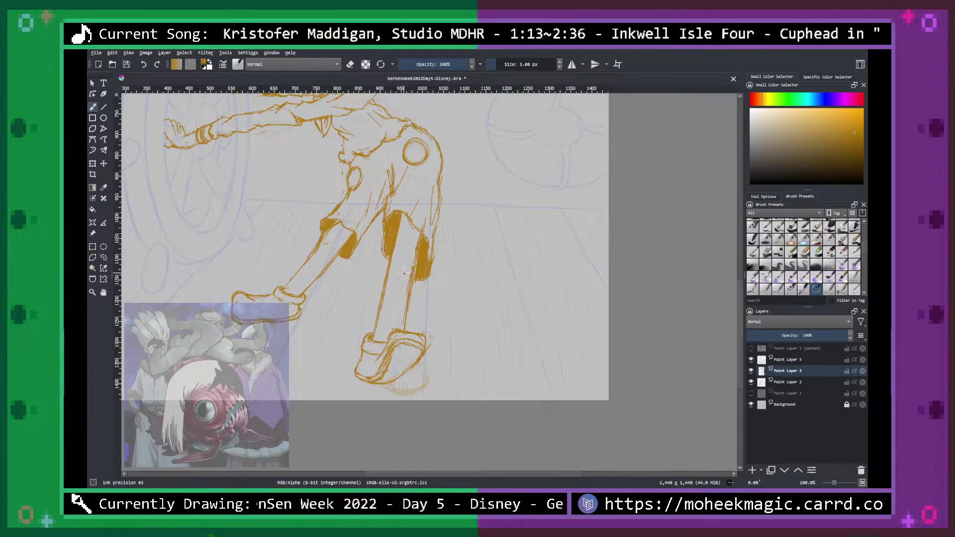
Review the figure from head to shoes and save the drawing.
key(space)
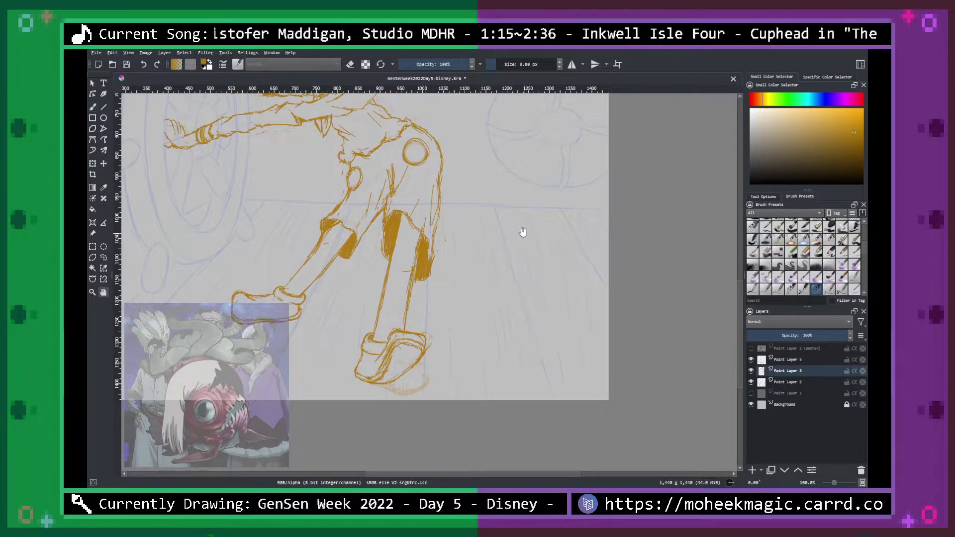
drag(515, 210, 577, 282)
key(ctrl+minus)
key(ctrl+minus)
key(ctrl+plus)
key(ctrl+plus)
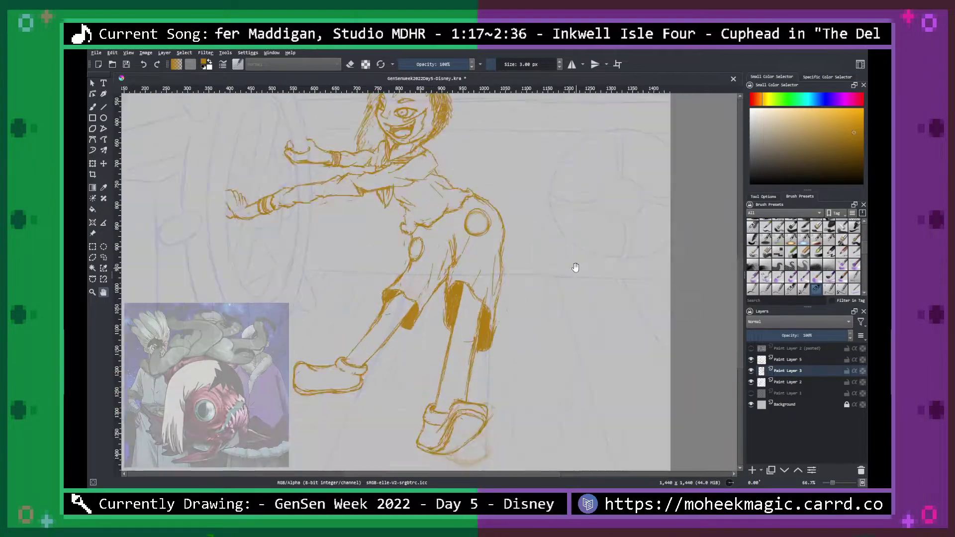
key(ctrl+s)
Add a short fold line to the upper edge of the near arm's sleeve at the elbow.
mouse_move(513, 222)
mouse_down()
mouse_move(572, 266)
mouse_move(568, 310)
mouse_up()
key(ctrl+plus)
key(b)
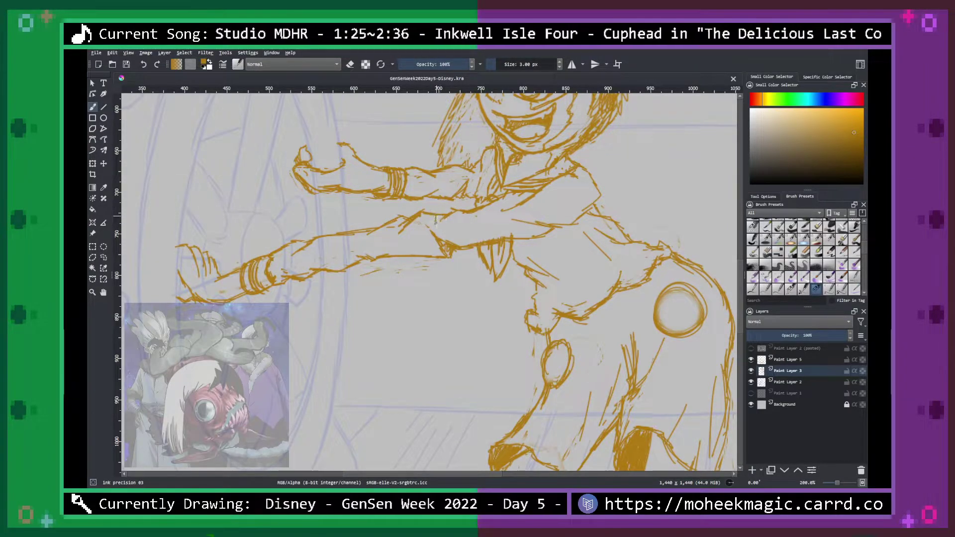
drag(435, 221, 447, 216)
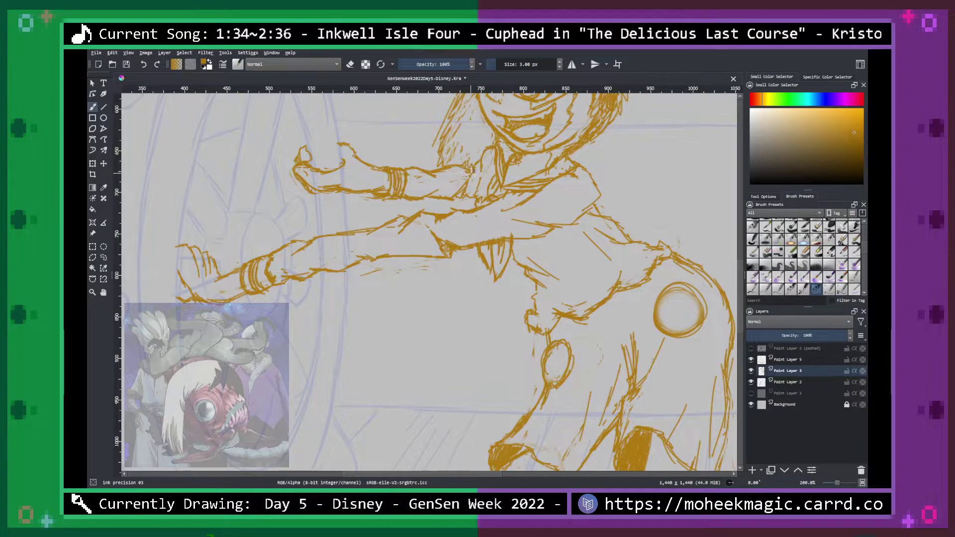
Erase the excess crease lines at the crotch of the shorts, thinning them where the two legs meet.
key(1)
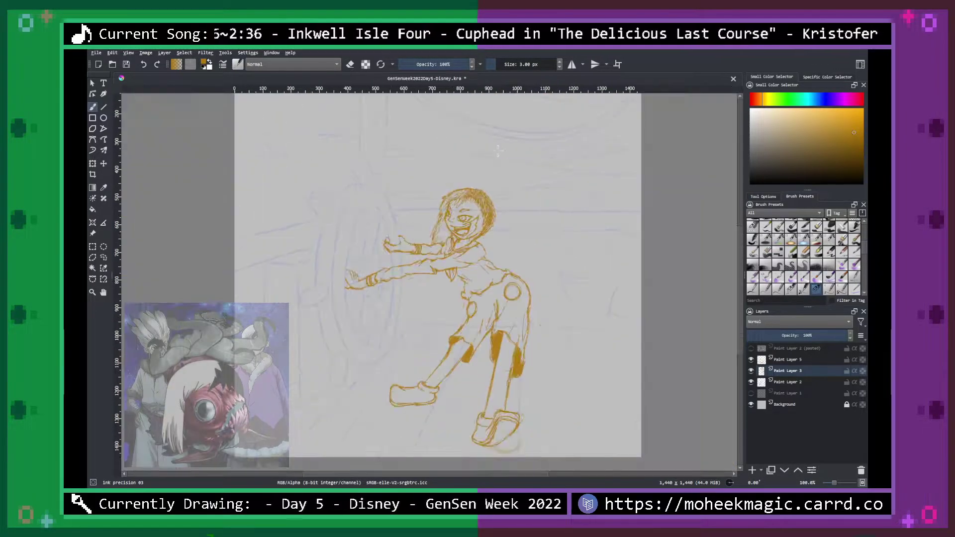
key(space)
drag(581, 285, 551, 237)
key(ctrl+plus)
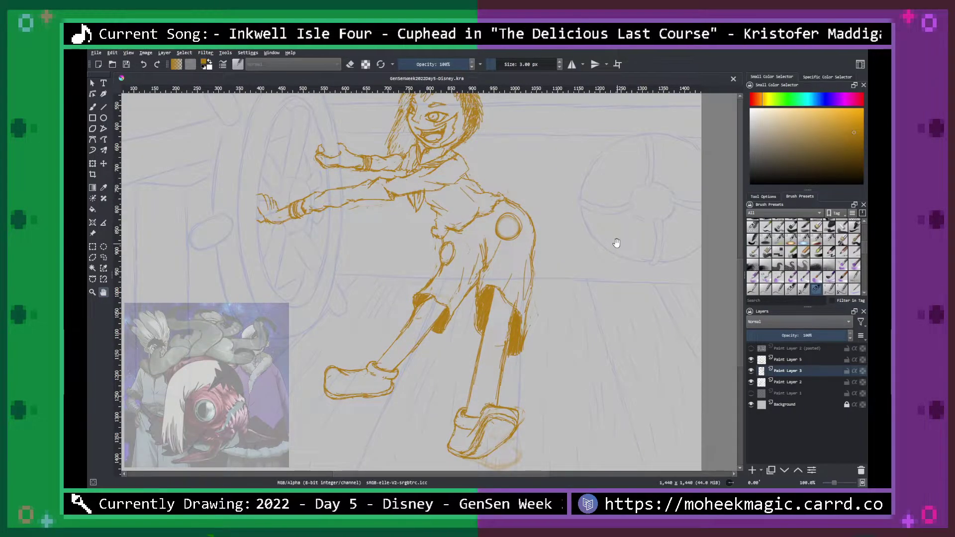
drag(551, 272, 521, 256)
key(ctrl+plus)
key(ctrl+plus)
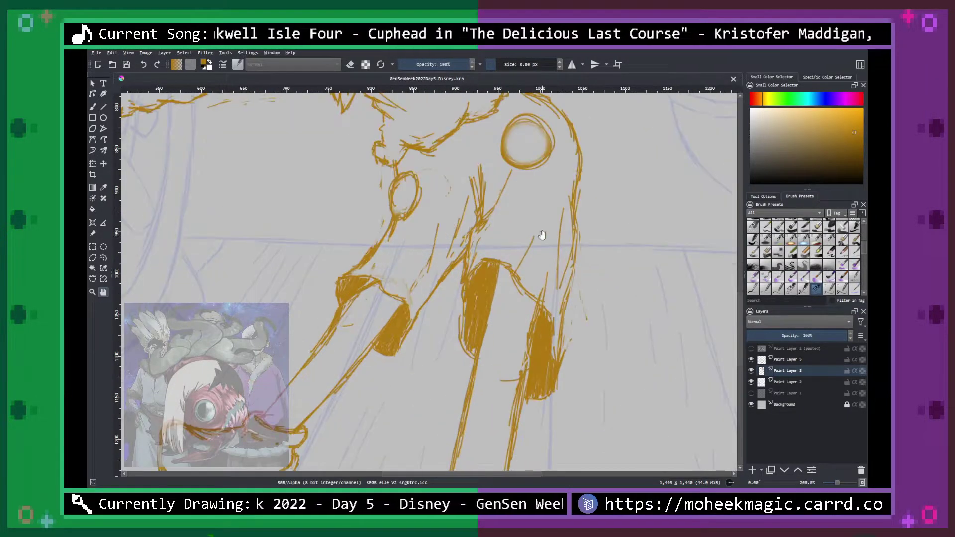
key(b)
key(e)
mouse_move(483, 218)
mouse_down()
mouse_move(481, 176)
mouse_move(480, 200)
mouse_up()
drag(479, 166, 480, 225)
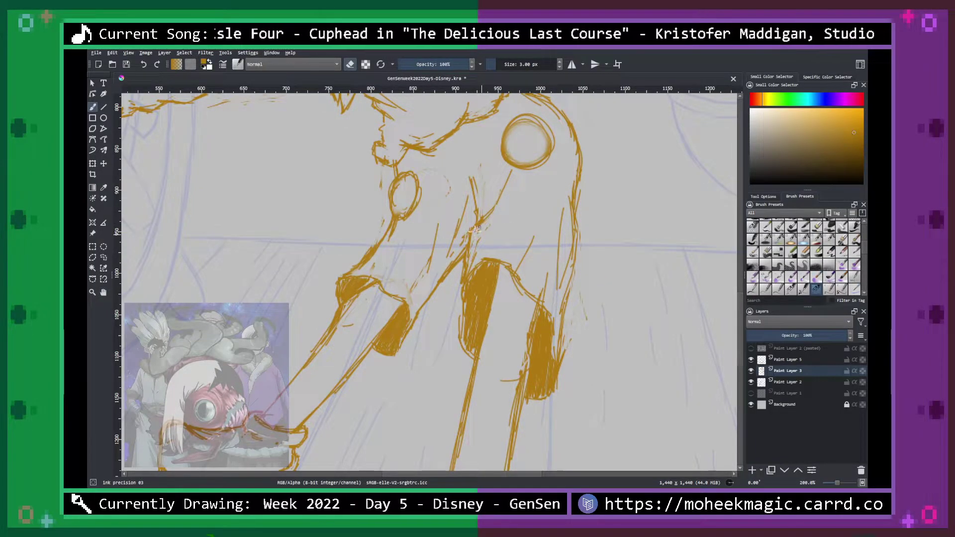
Draw short crease lines fanning upward from the crotch of the shorts between the two buttons.
mouse_move(481, 191)
mouse_down()
mouse_move(465, 174)
mouse_move(477, 204)
mouse_move(450, 179)
mouse_move(466, 187)
mouse_move(460, 175)
mouse_move(481, 224)
mouse_move(472, 203)
mouse_up()
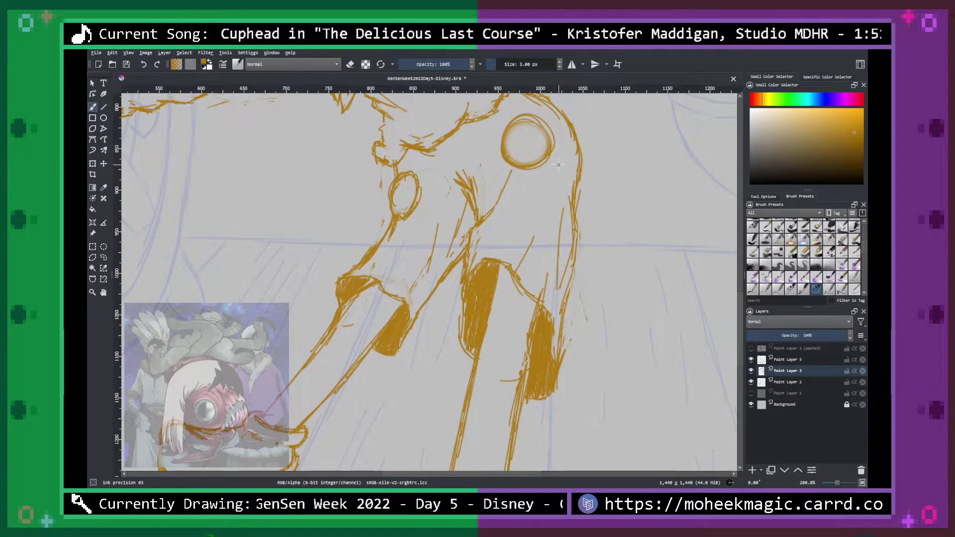
key(ctrl+minus)
key(ctrl+minus)
scroll(497, 203, up, 2)
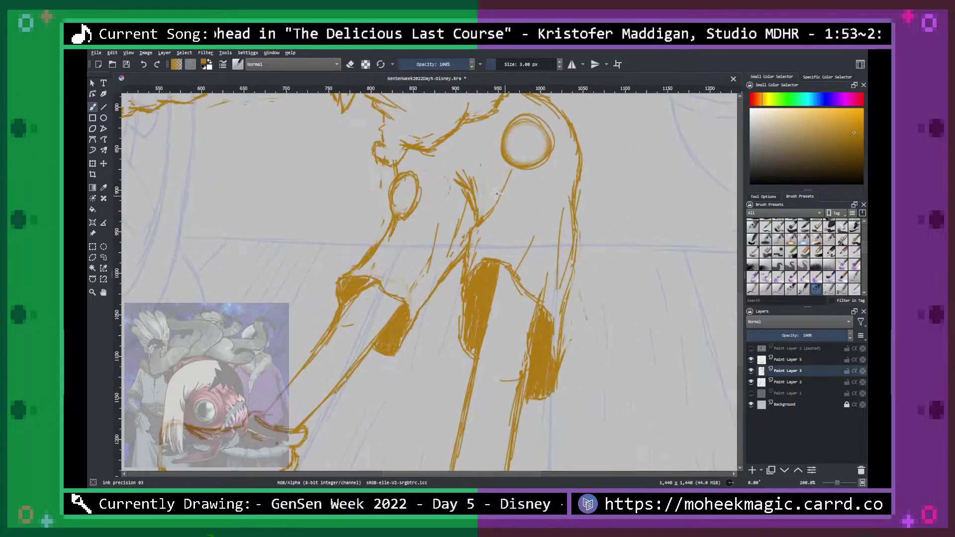
mouse_move(444, 174)
mouse_down()
mouse_move(472, 203)
mouse_move(469, 175)
mouse_move(470, 204)
mouse_move(459, 196)
mouse_move(475, 214)
mouse_move(469, 195)
mouse_move(475, 213)
mouse_up()
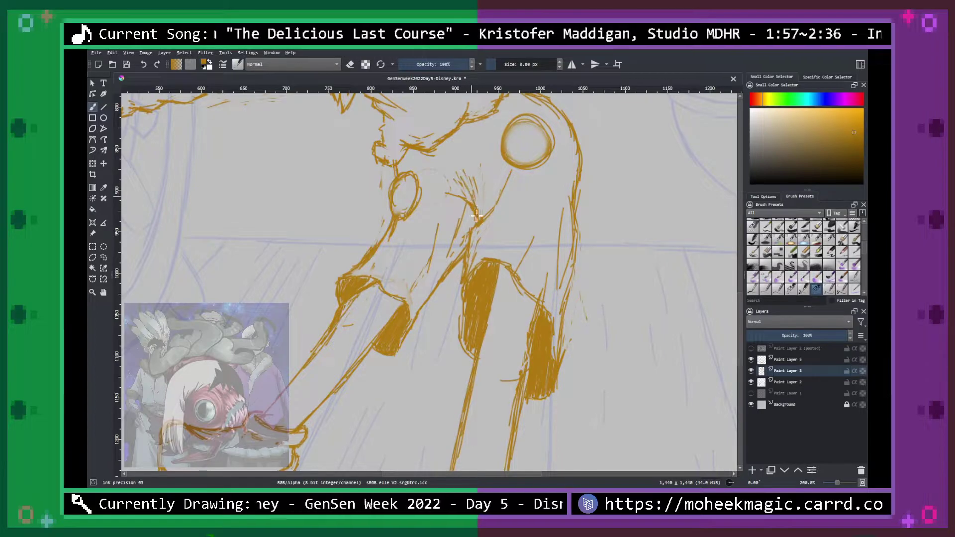
drag(478, 169, 478, 214)
drag(479, 160, 478, 213)
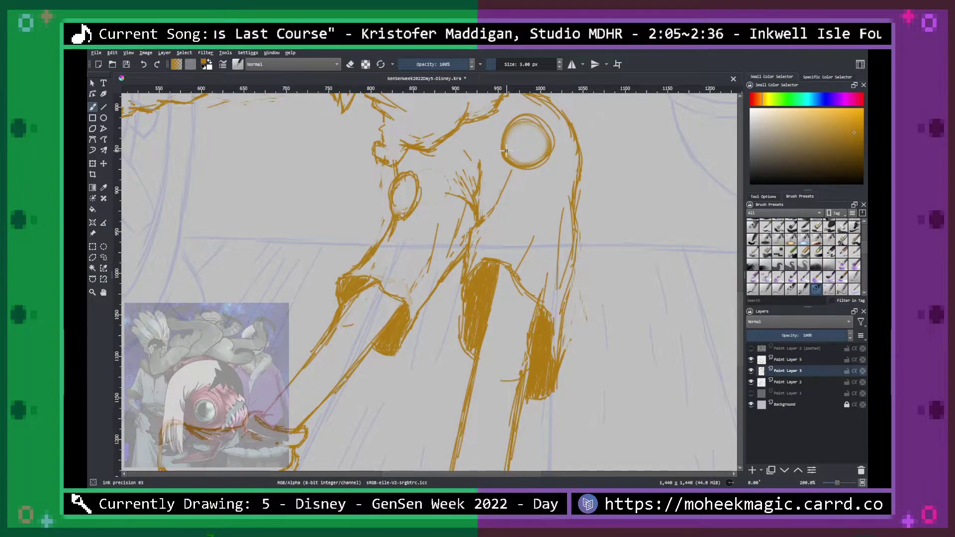
drag(472, 145, 468, 165)
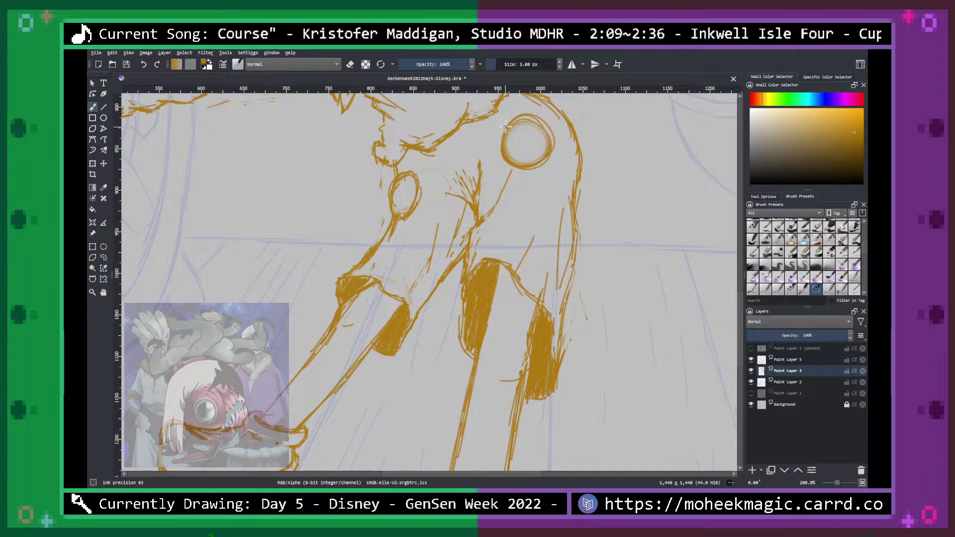
Erase most of the long curved crease running from the large button down to the crotch of the shorts.
key(1)
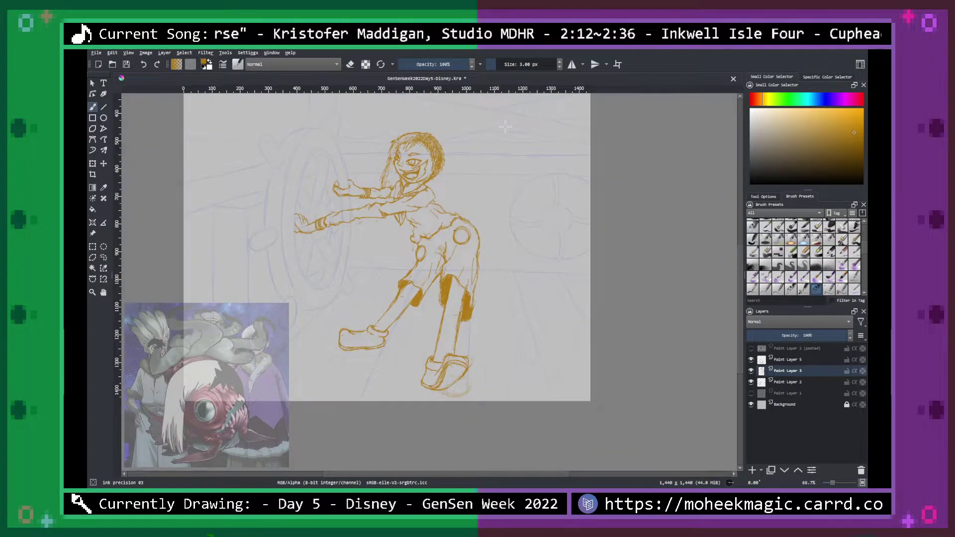
key(plus)
key(plus)
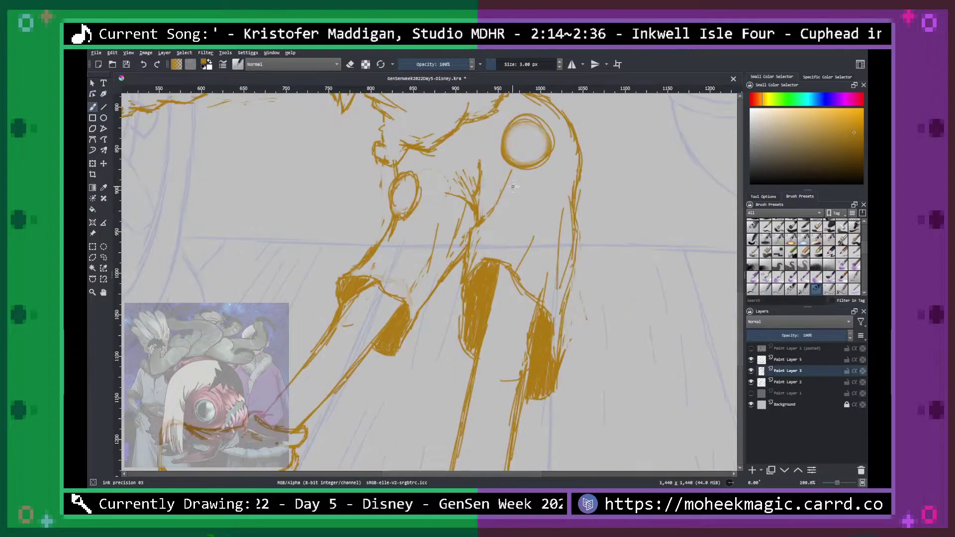
key(e)
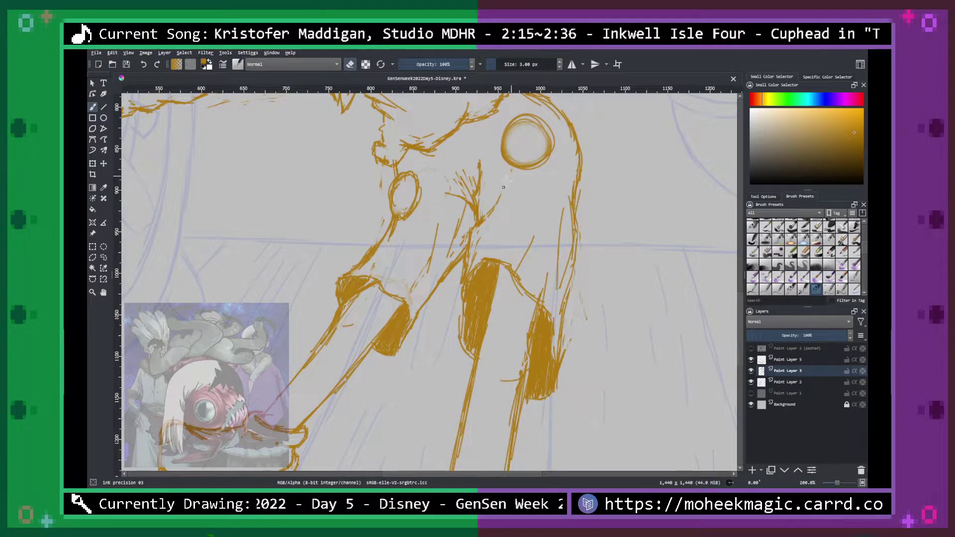
key(minus)
key(plus)
key(e)
key(e)
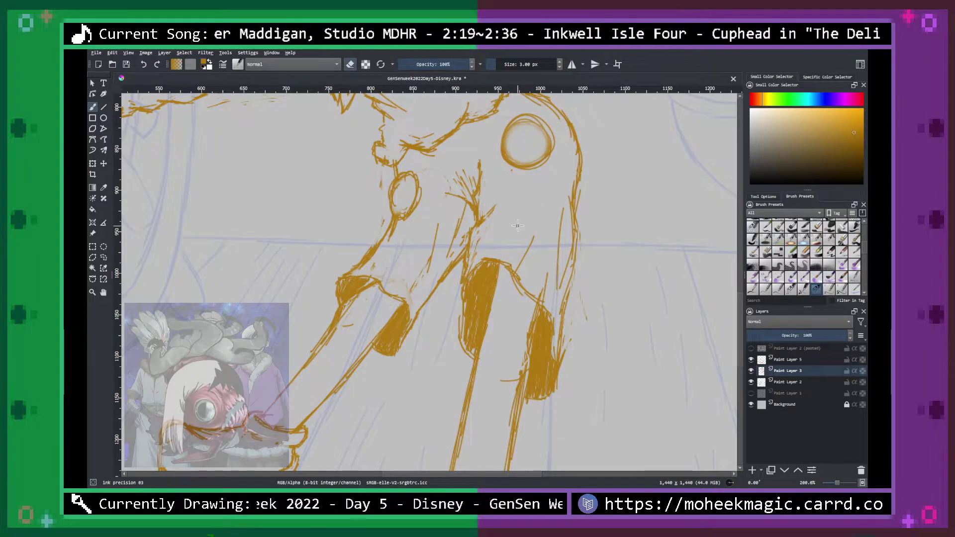
Reinforce the back outline of the shorts beside and below the large button with a thin brush stroke.
key(e)
drag(565, 166, 578, 246)
key(ctrl+minus)
key(ctrl+minus)
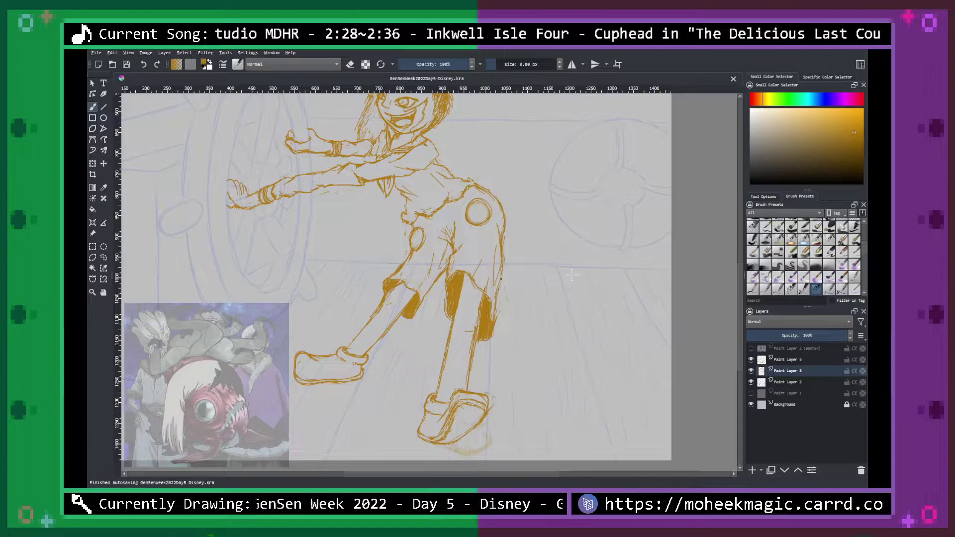
Examine the whole figure's proportions from head to shoes.
key(minus)
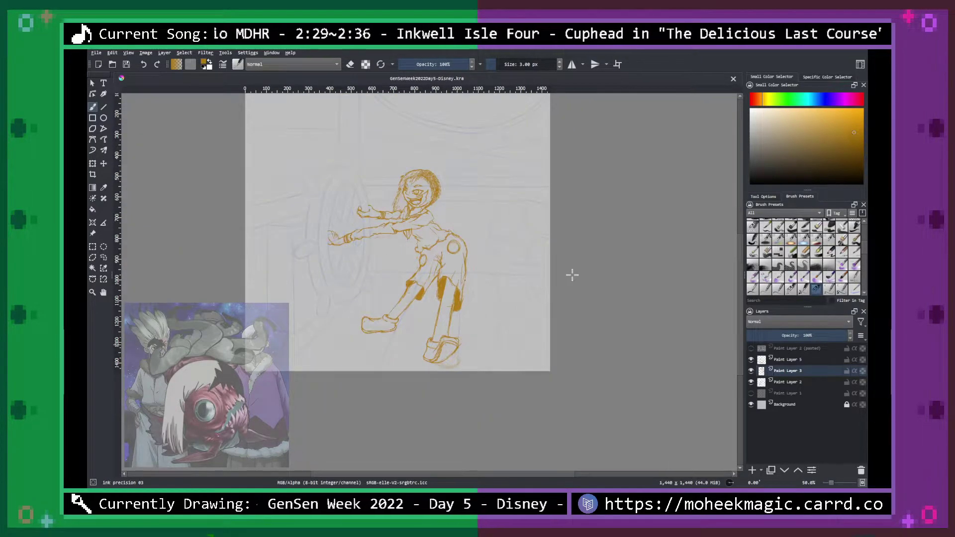
key(plus)
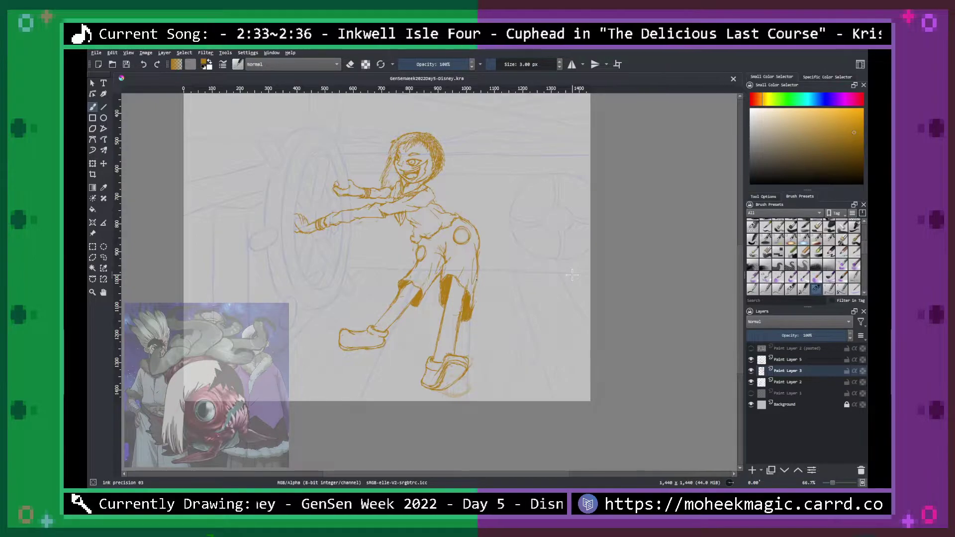
key(plus)
key(minus)
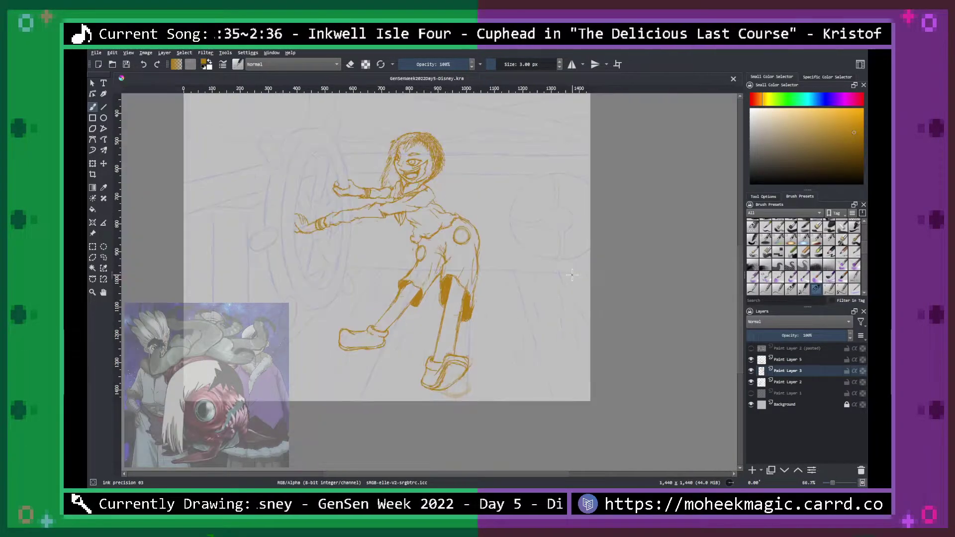
key(plus)
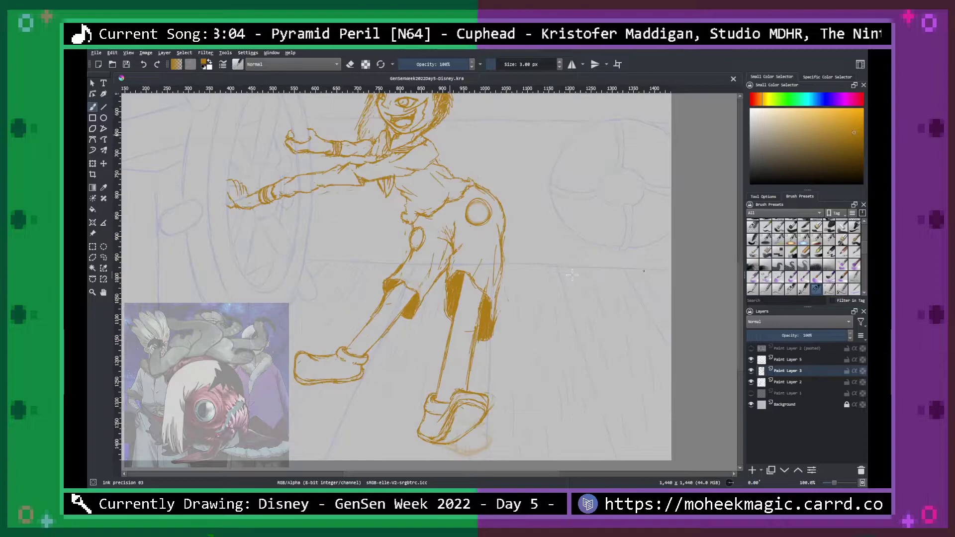
Select the back half of the character's head with a freehand outline and transform it to be slightly narrower.
key(space)
drag(525, 198, 549, 316)
key(plus)
drag(537, 262, 541, 313)
click(104, 257)
mouse_move(447, 302)
mouse_down()
mouse_move(509, 239)
mouse_move(488, 197)
mouse_move(473, 196)
mouse_move(442, 201)
mouse_move(440, 239)
mouse_up()
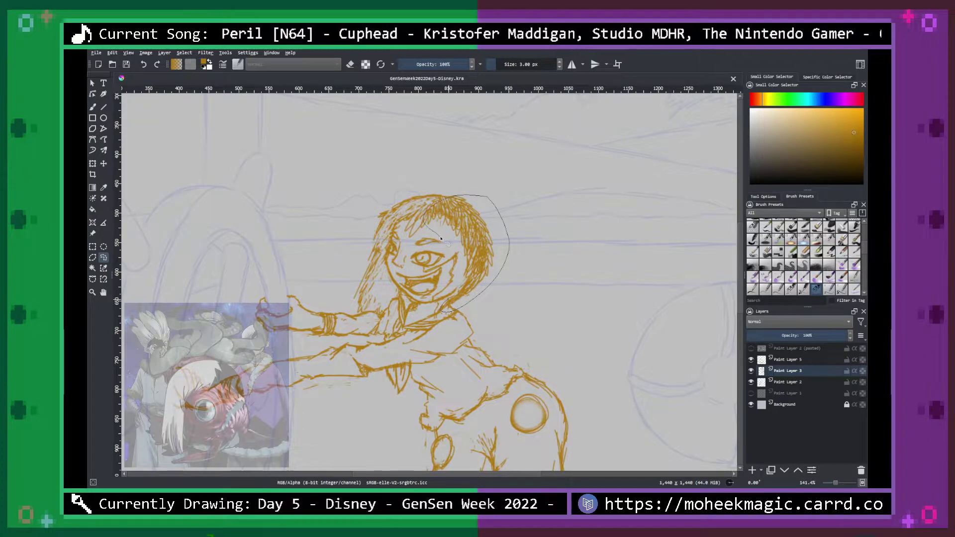
drag(456, 282, 446, 304)
click(93, 163)
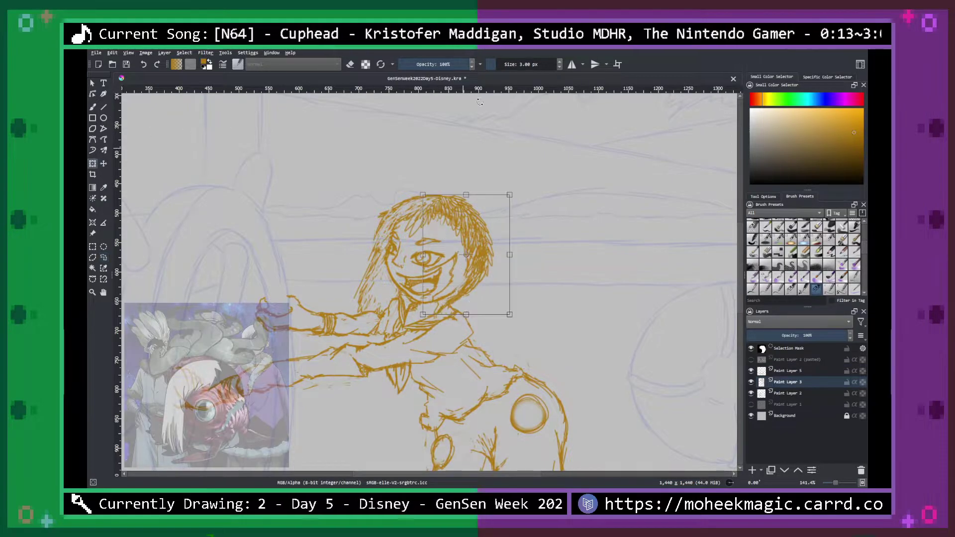
drag(510, 253, 500, 253)
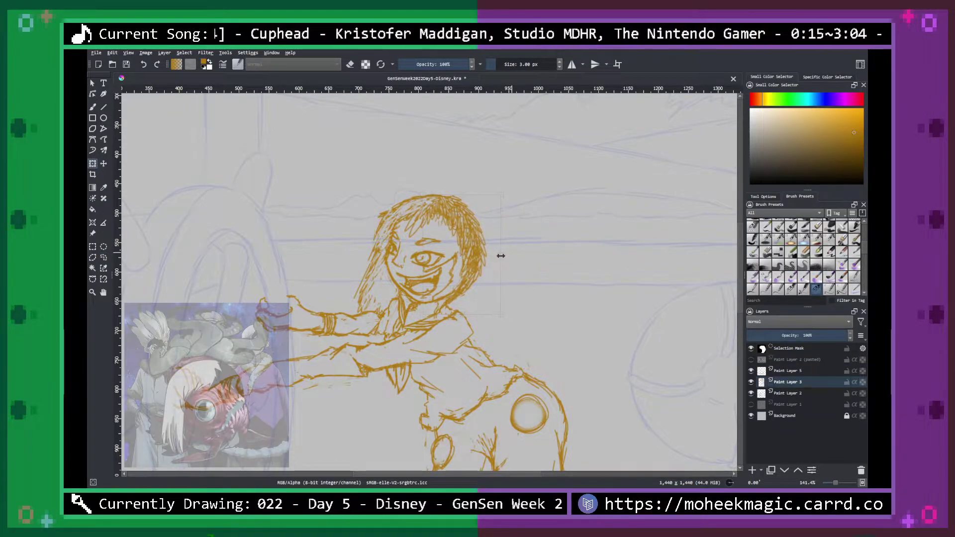
drag(501, 256, 504, 255)
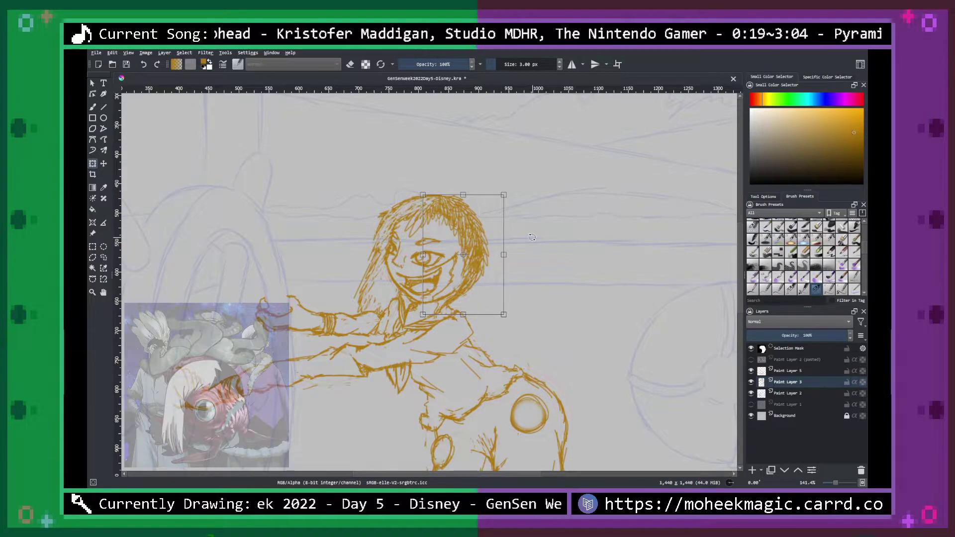
Remove the active selection around the character's head and bring the whole canvas into view.
key(ctrl+shift+a)
key(ctrl+minus)
key(ctrl+minus)
key(ctrl+minus)
key(space)
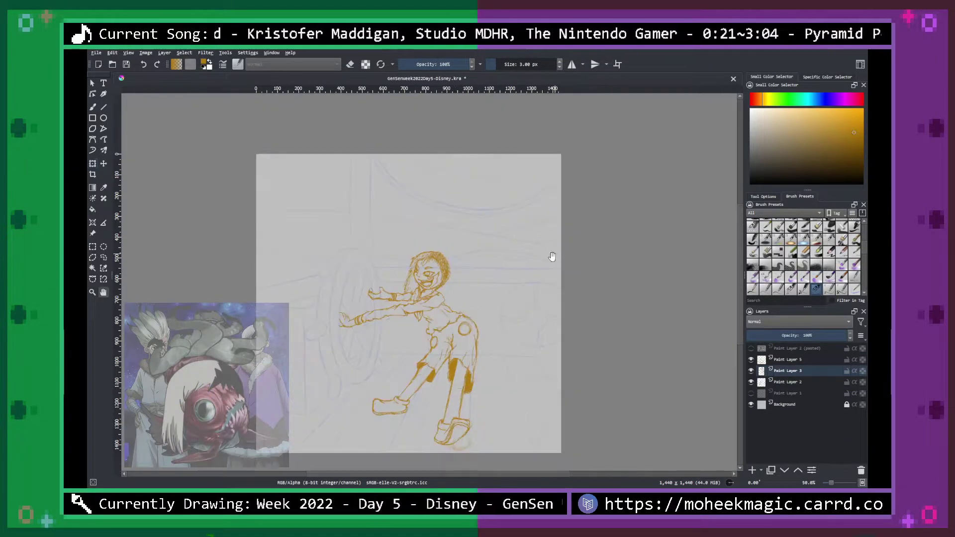
scroll(545, 230, up, 1)
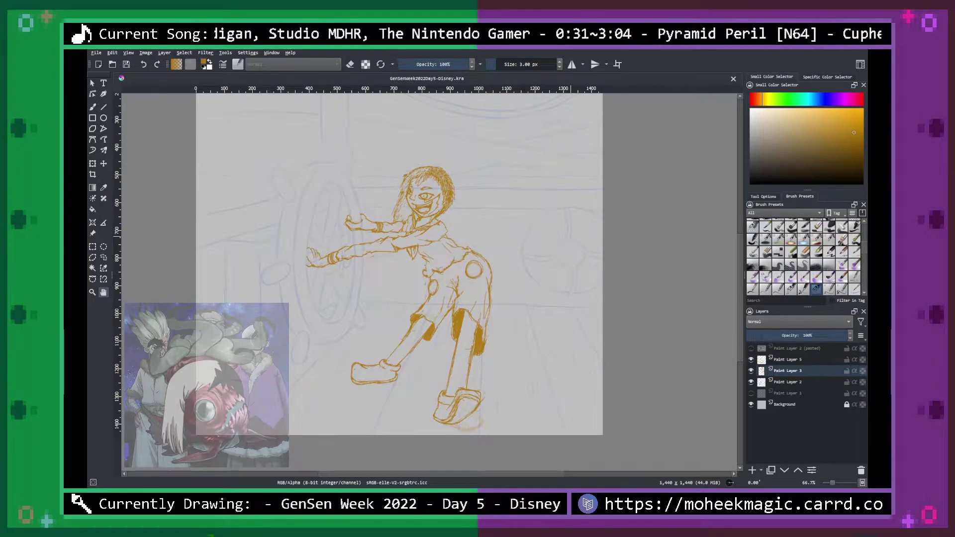
Show Paint Layer 1 and draw the tail's outer contour on Paint Layer 3, looping from the lower back past the legs to a curled tip.
key(ctrl+minus)
scroll(572, 292, up, 3)
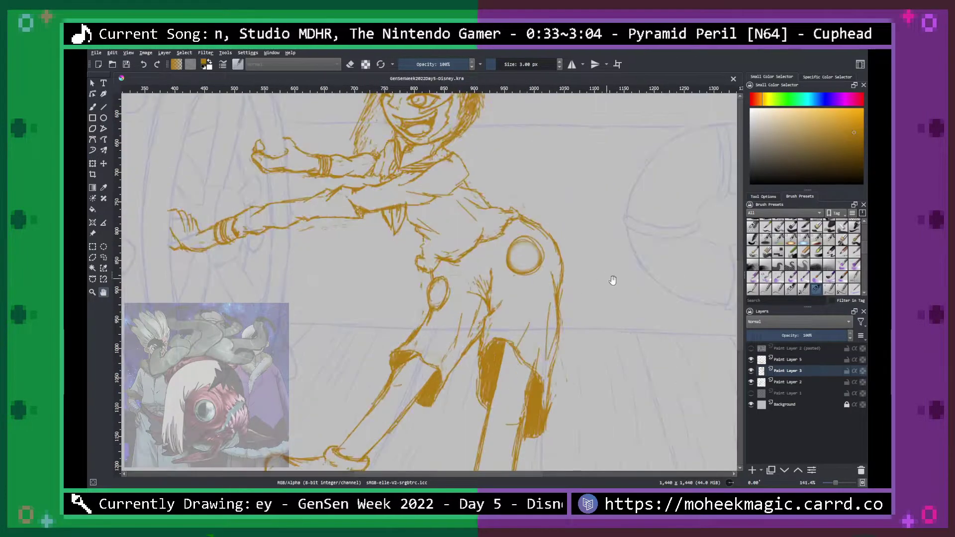
drag(616, 299, 602, 326)
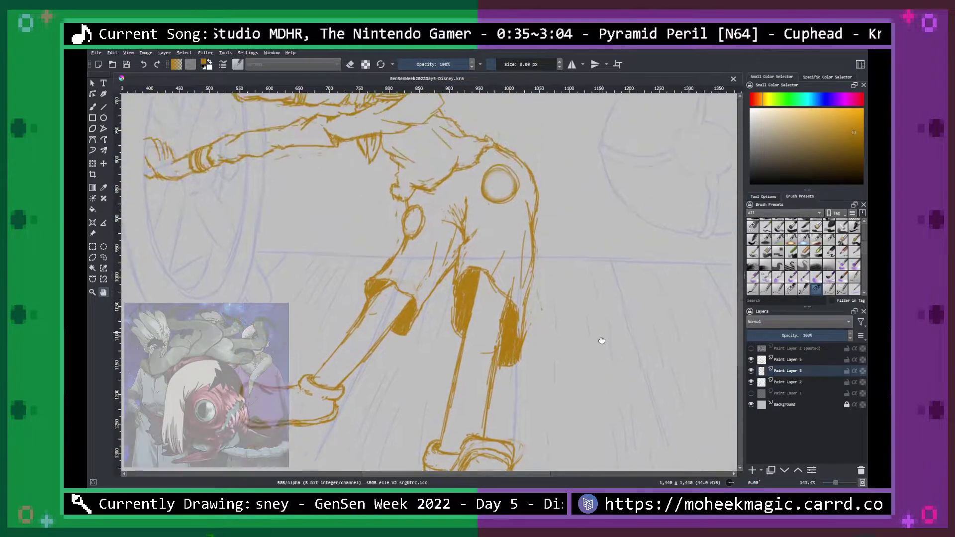
drag(595, 268, 528, 225)
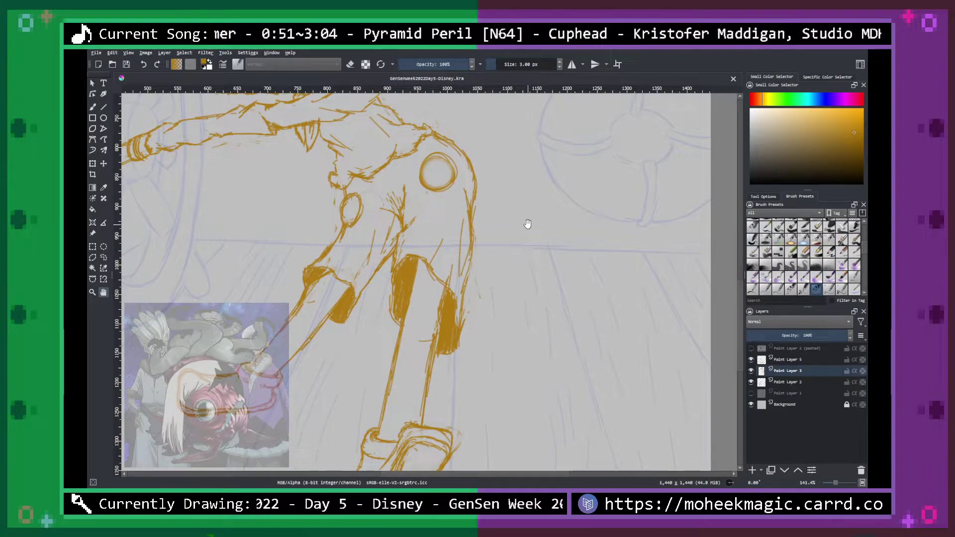
key(b)
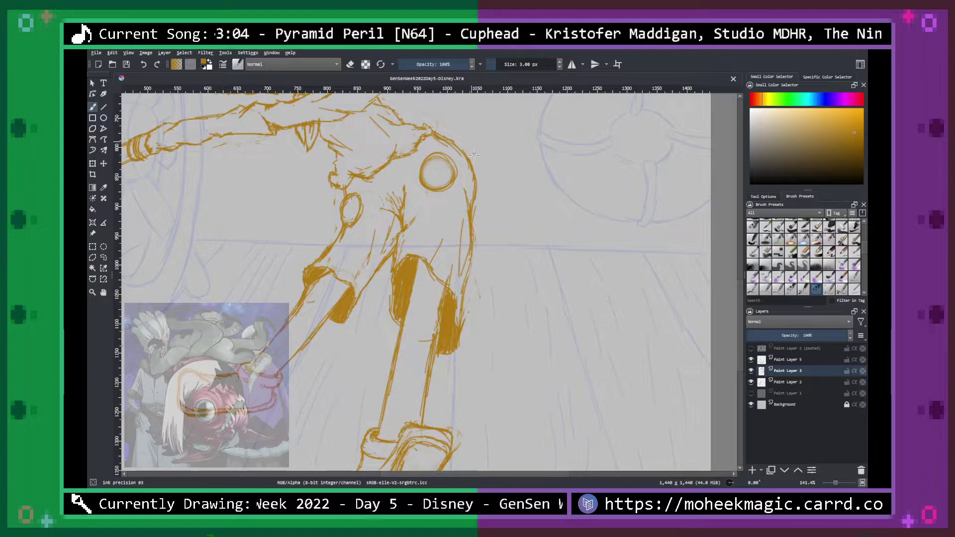
click(751, 392)
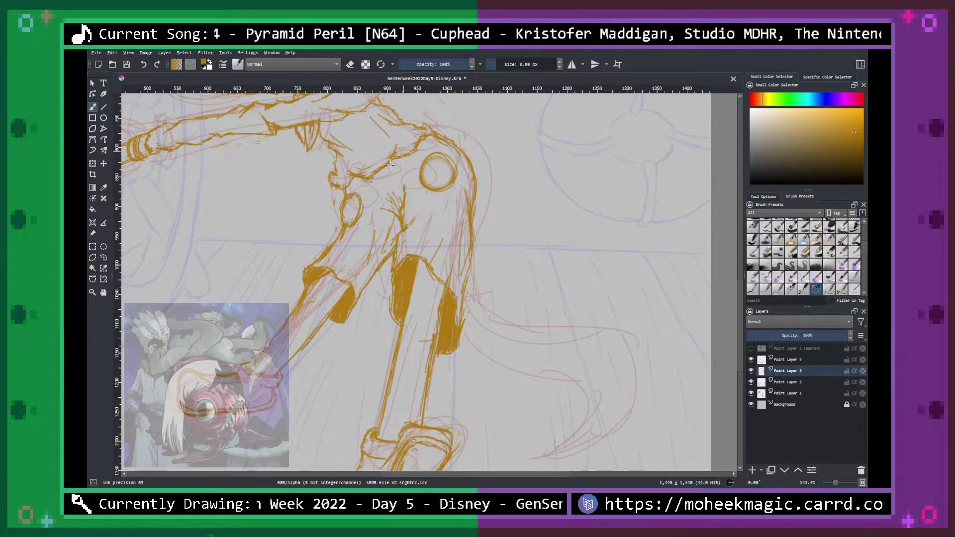
mouse_move(416, 124)
mouse_down()
mouse_move(461, 116)
mouse_move(452, 117)
mouse_move(453, 153)
mouse_move(459, 119)
mouse_move(495, 150)
mouse_move(499, 141)
mouse_move(507, 169)
mouse_up()
mouse_move(505, 164)
mouse_down()
mouse_move(502, 202)
mouse_move(477, 261)
mouse_up()
mouse_move(493, 219)
mouse_down()
mouse_move(469, 264)
mouse_move(448, 259)
mouse_move(486, 208)
mouse_move(448, 275)
mouse_move(456, 281)
mouse_move(535, 306)
mouse_move(507, 314)
mouse_move(489, 294)
mouse_move(594, 295)
mouse_up()
drag(522, 319, 614, 298)
mouse_move(553, 312)
mouse_down()
mouse_move(646, 328)
mouse_move(653, 375)
mouse_move(599, 413)
mouse_move(555, 424)
mouse_up()
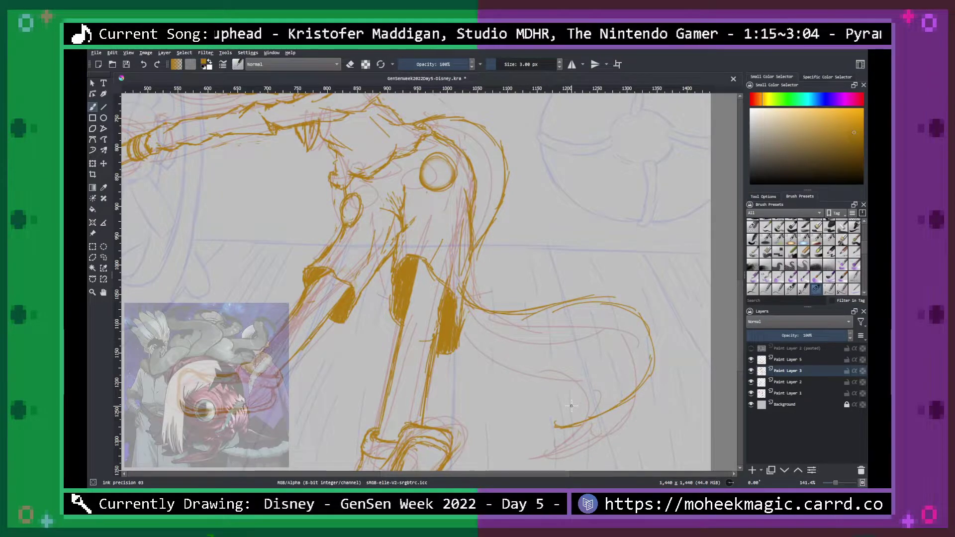
Check the pasted reference layer, draw the tail's inner contour, and start the segment lines near its tip.
click(751, 348)
click(751, 348)
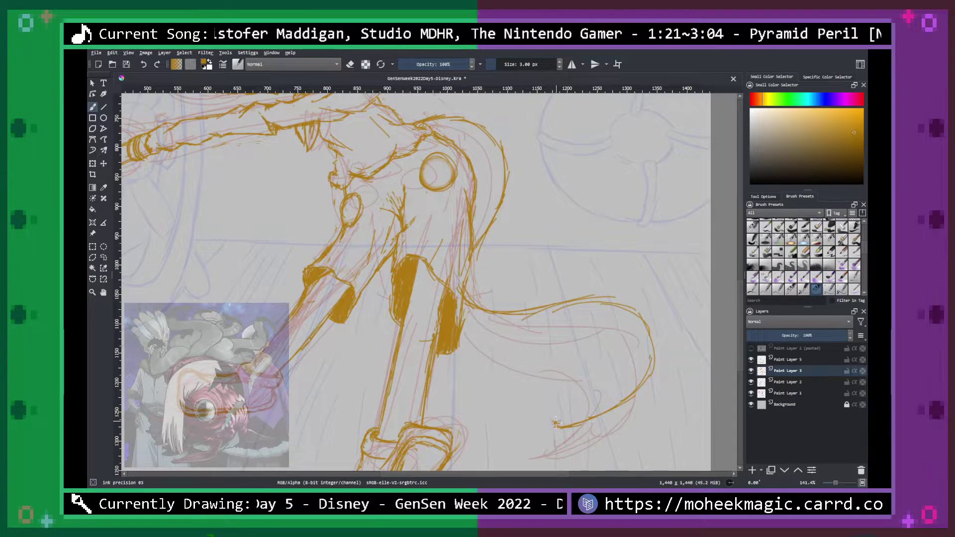
mouse_move(551, 423)
mouse_down()
mouse_move(597, 401)
mouse_move(577, 411)
mouse_move(603, 393)
mouse_move(557, 424)
mouse_move(616, 378)
mouse_move(630, 343)
mouse_move(605, 323)
mouse_move(577, 319)
mouse_move(472, 339)
mouse_move(490, 342)
mouse_up()
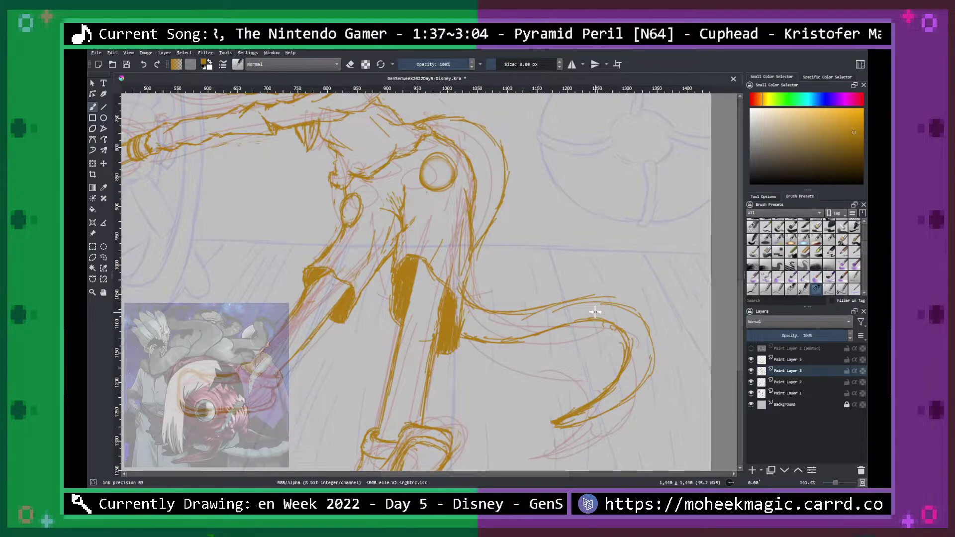
mouse_move(649, 335)
mouse_down()
mouse_move(643, 383)
mouse_move(568, 426)
mouse_move(640, 380)
mouse_move(650, 333)
mouse_up()
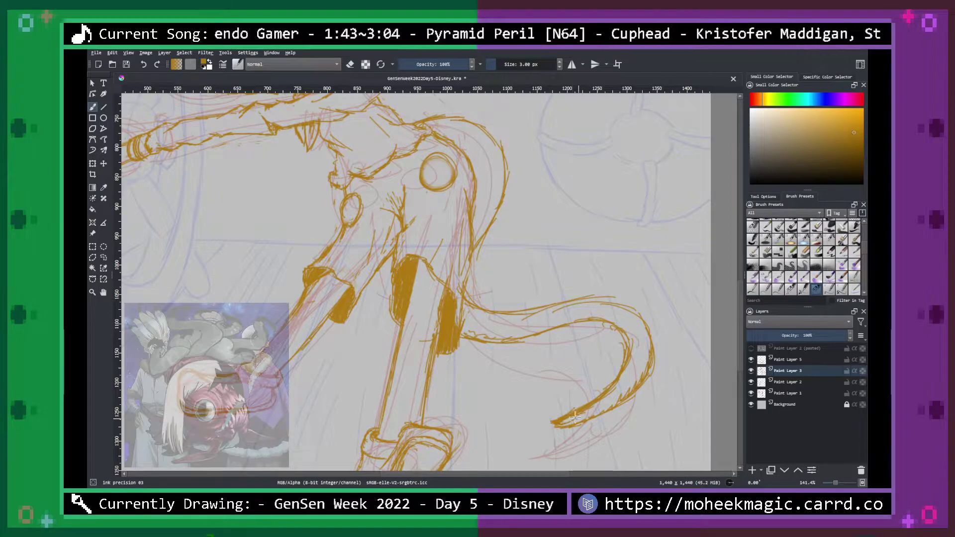
mouse_move(604, 401)
mouse_down()
mouse_move(647, 376)
mouse_move(622, 365)
mouse_move(642, 368)
mouse_move(627, 357)
mouse_move(648, 354)
mouse_up()
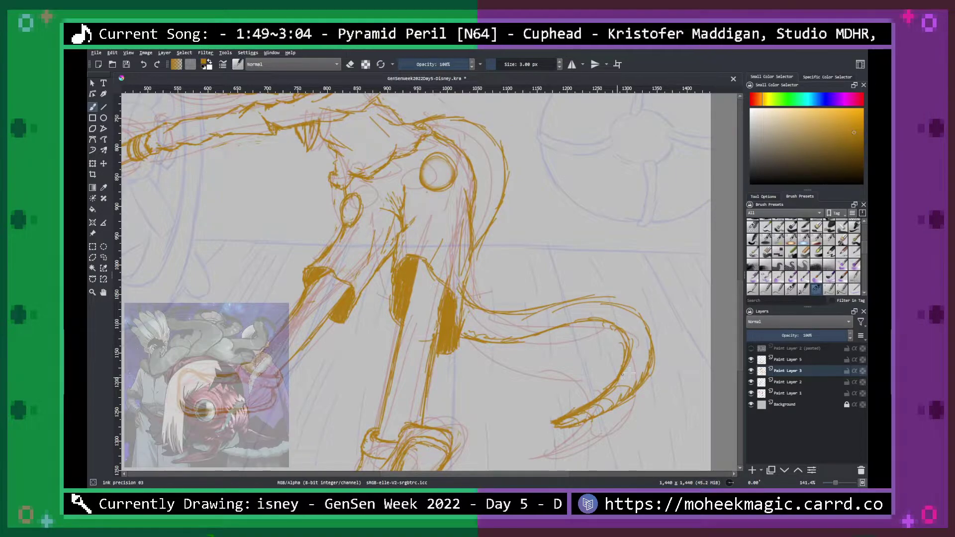
Hide Paint Layer 1 and draw curved segment lines across the lower tail up to the legs.
click(751, 393)
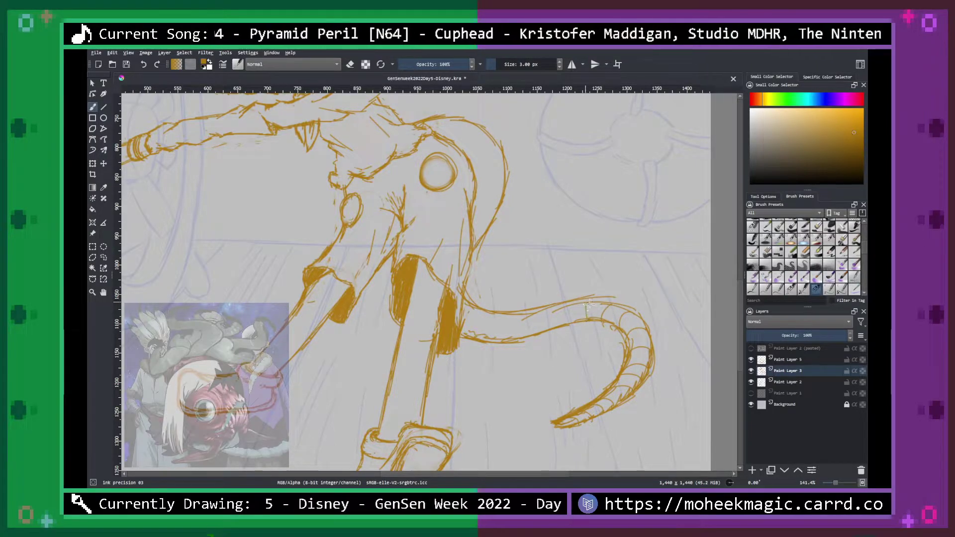
drag(566, 326, 560, 305)
drag(544, 336, 546, 310)
mouse_move(516, 340)
mouse_down()
mouse_move(524, 318)
mouse_move(487, 341)
mouse_move(480, 311)
mouse_up()
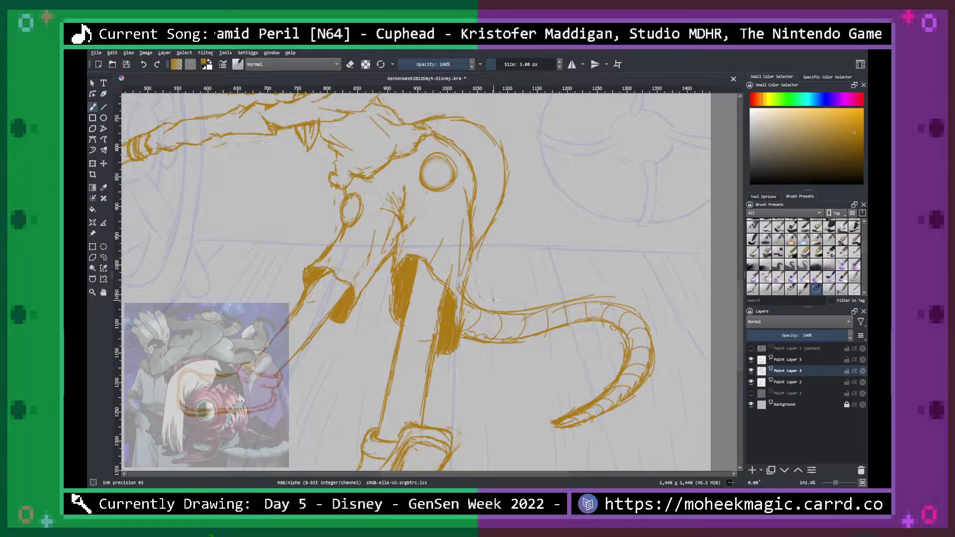
Draw segment lines across the tail's upper loop behind the hips, undoing and redrawing the topmost ones.
drag(471, 233, 494, 227)
drag(473, 189, 501, 176)
mouse_move(433, 120)
mouse_down()
mouse_move(468, 124)
mouse_move(469, 154)
mouse_move(505, 150)
mouse_move(498, 143)
mouse_move(476, 173)
mouse_up()
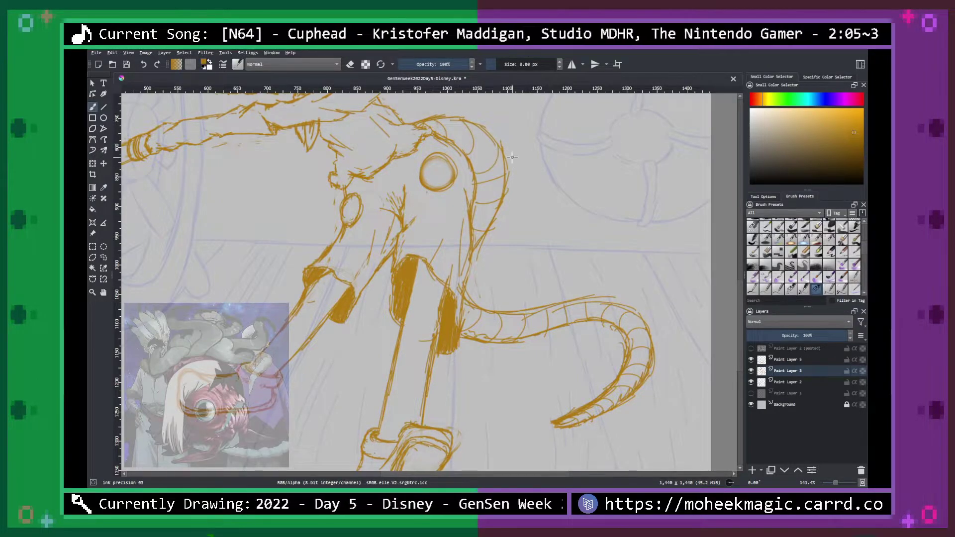
key(ctrl+z)
key(ctrl+z)
key(ctrl+z)
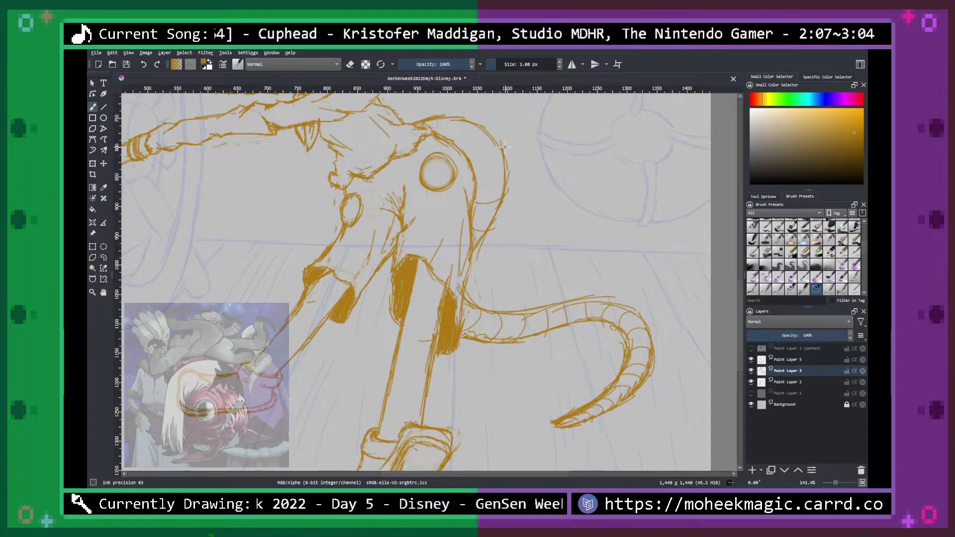
mouse_move(462, 119)
mouse_down()
mouse_move(466, 150)
mouse_move(501, 140)
mouse_move(492, 167)
mouse_up()
Examine the whole character to judge how the segmented tail fits the pose.
key(space)
key(ctrl+minus)
key(ctrl+minus)
key(ctrl+minus)
key(ctrl+plus)
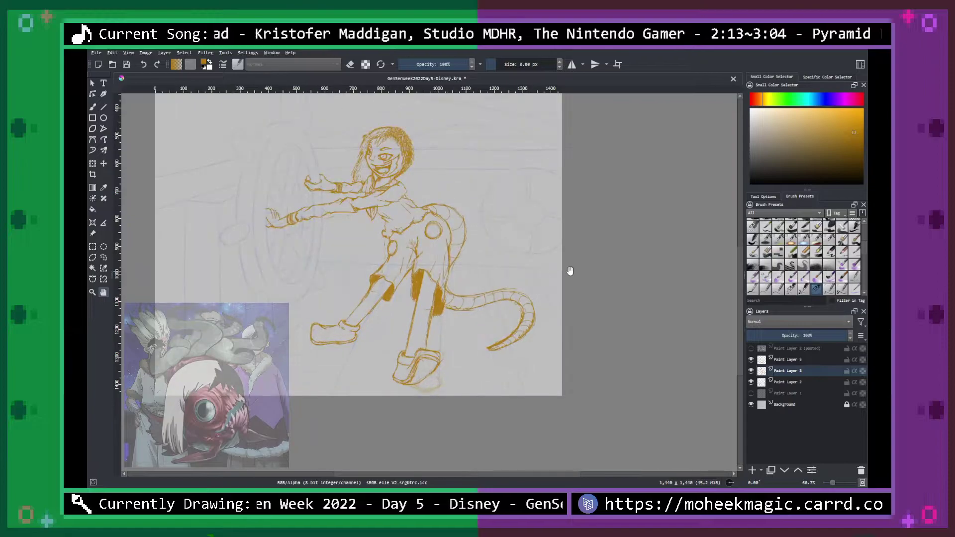
drag(568, 270, 576, 277)
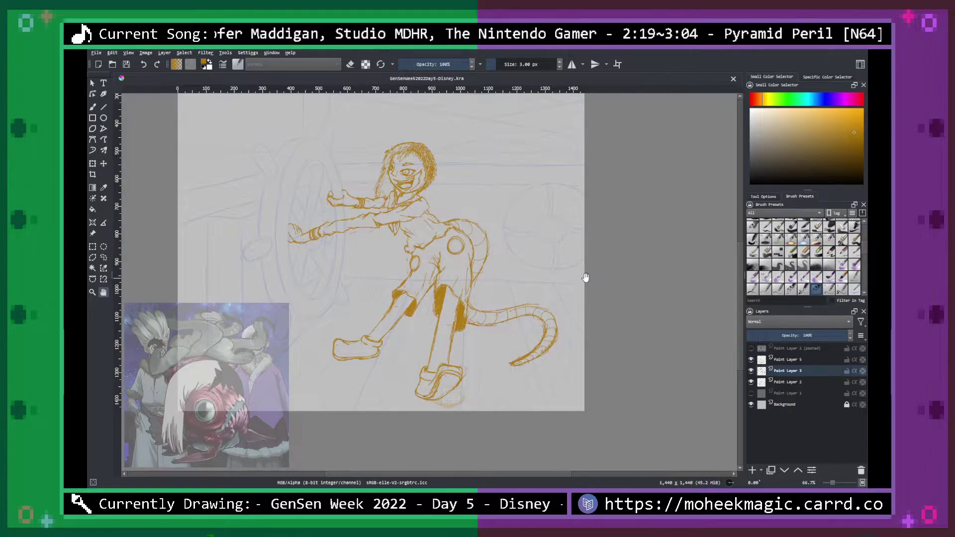
key(1)
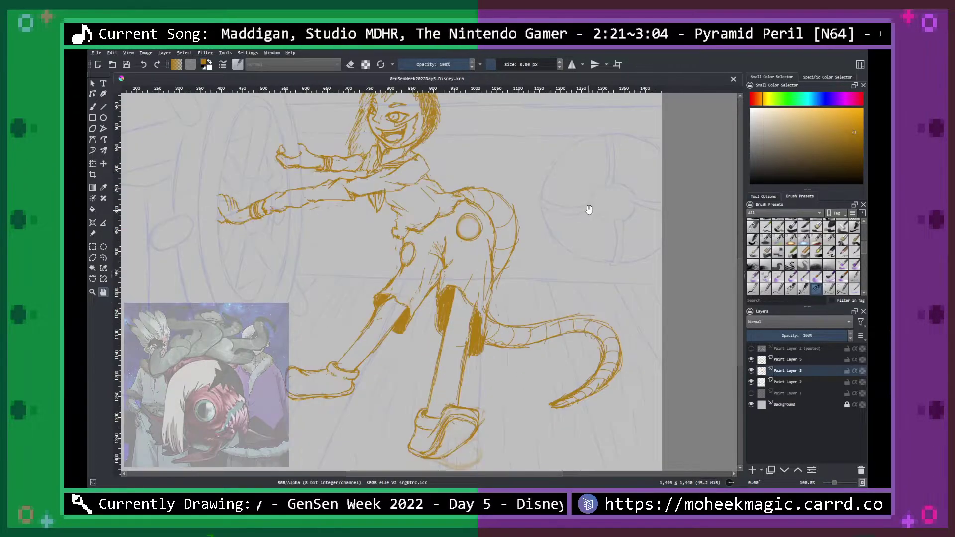
Show Paint Layer 1 as a guide around the head and lower Paint Layer 3's opacity to 37%.
drag(561, 144, 593, 316)
key(ctrl+plus)
click(752, 382)
click(751, 382)
click(750, 392)
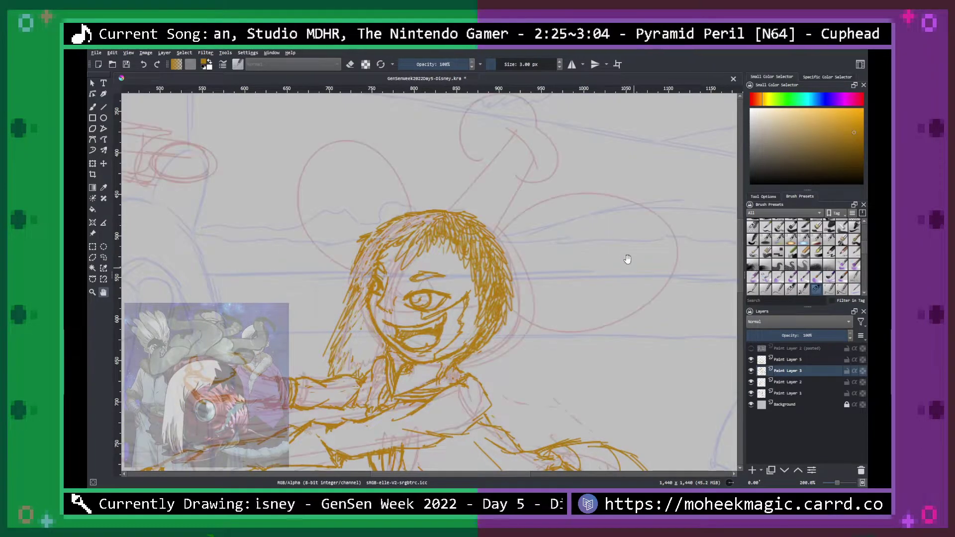
drag(629, 256, 617, 317)
click(804, 338)
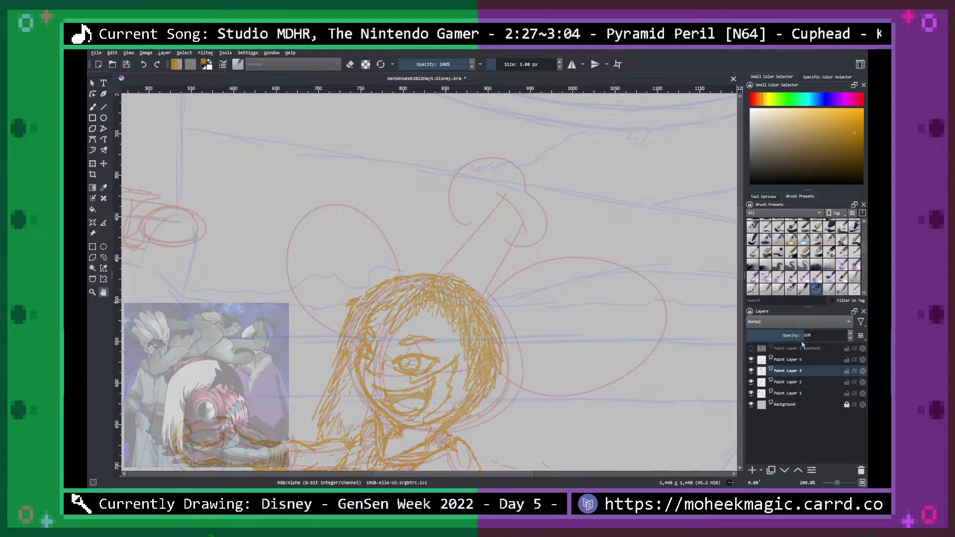
click(801, 339)
drag(804, 336, 785, 335)
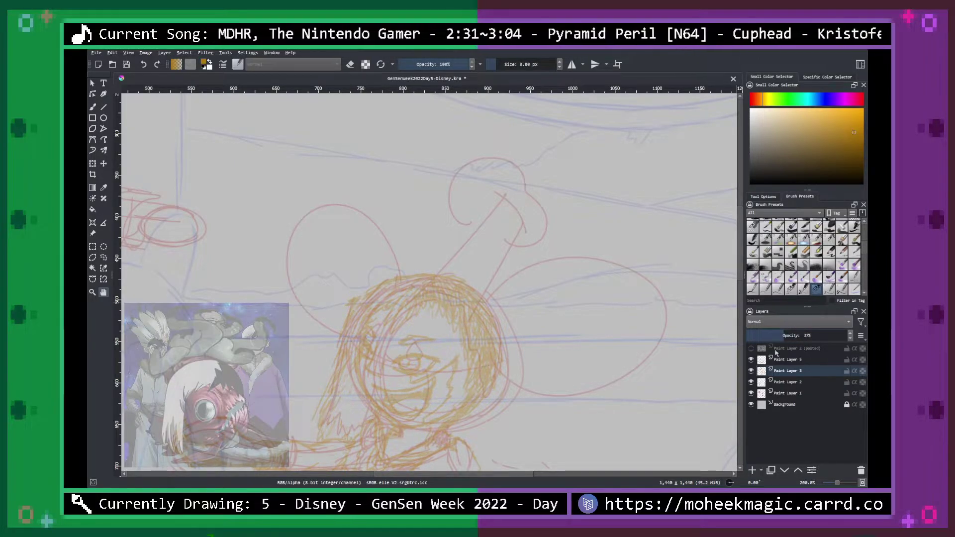
Check the pasted reference layer and draw the two slanted shaft lines of the bone shape rising from the head.
click(751, 350)
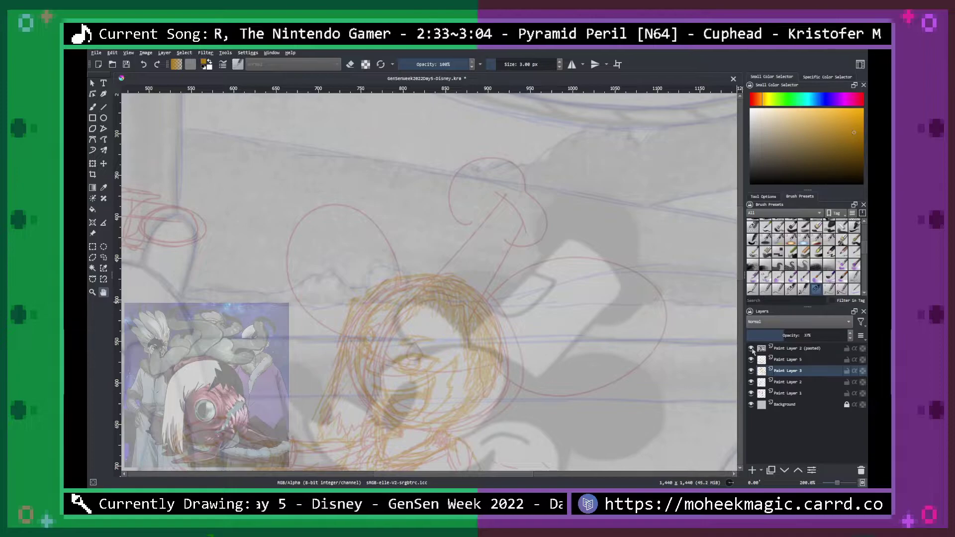
click(752, 350)
key(b)
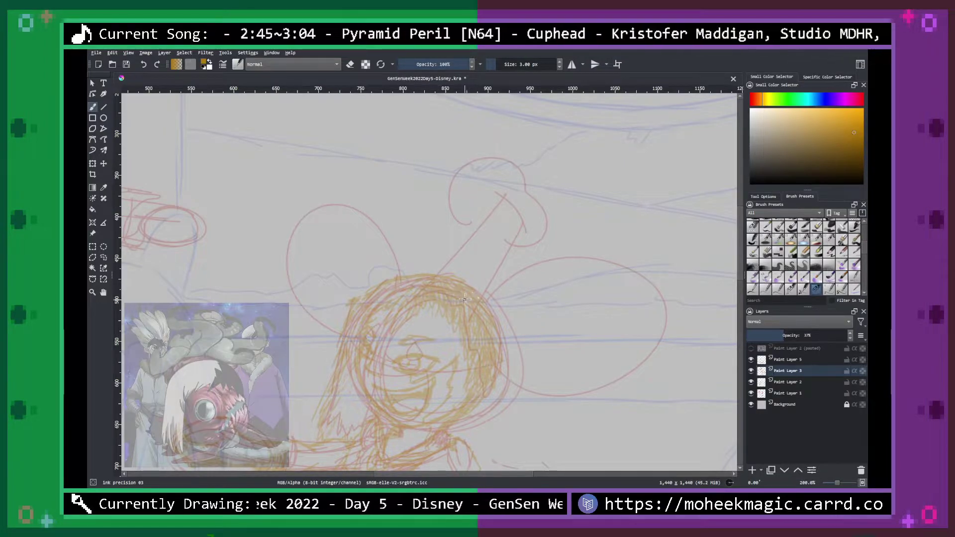
drag(472, 278, 513, 233)
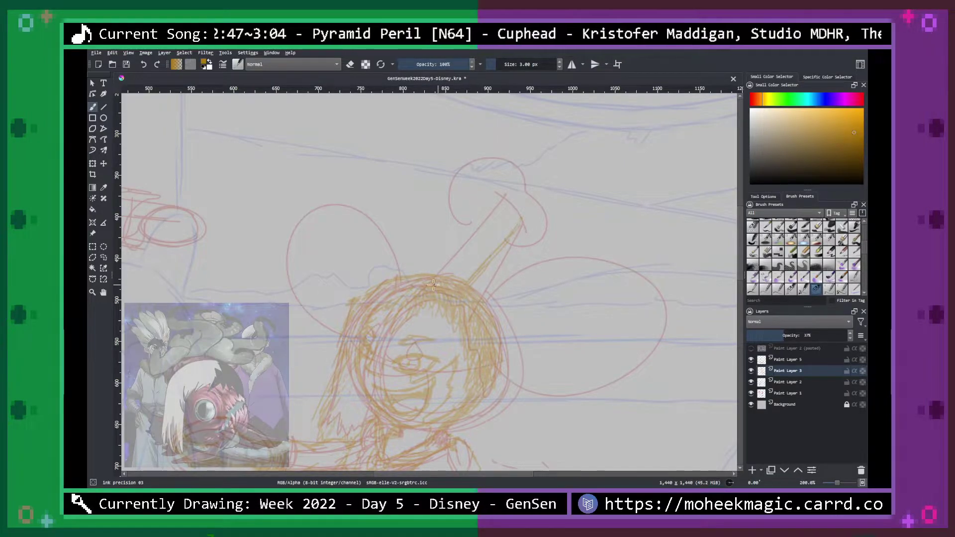
drag(430, 271, 467, 232)
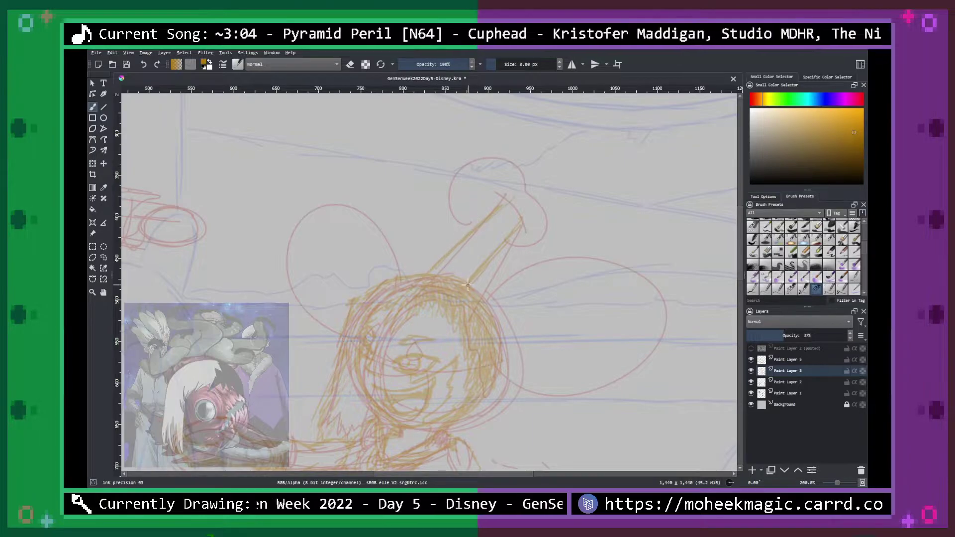
Restore Paint Layer 3's opacity to 100% and clean up the hair lines where the bone shaft meets the head.
drag(796, 335, 864, 334)
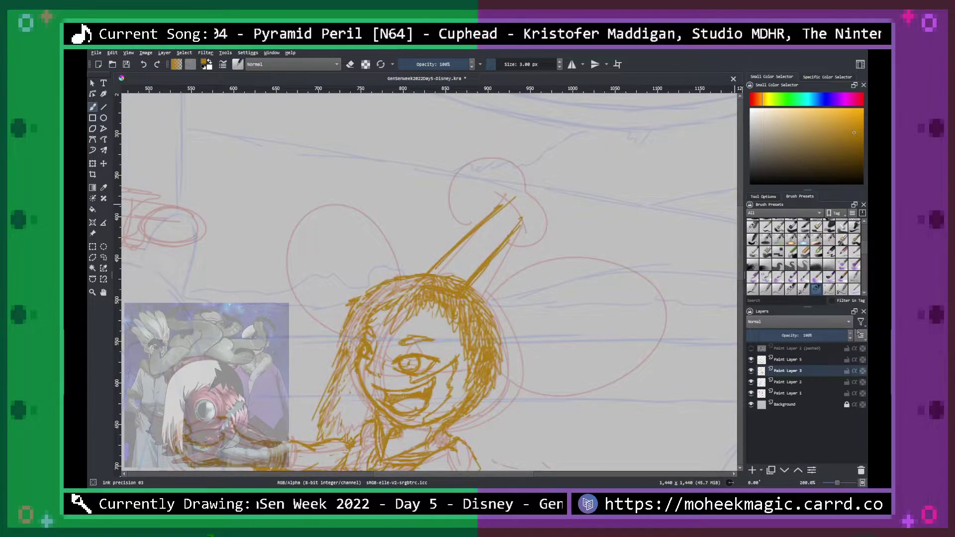
key(e)
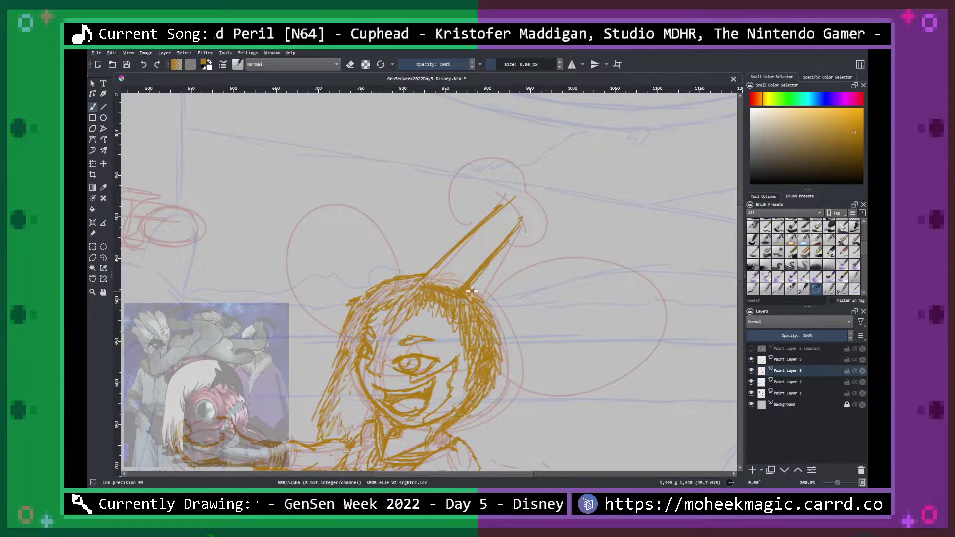
drag(471, 283, 507, 239)
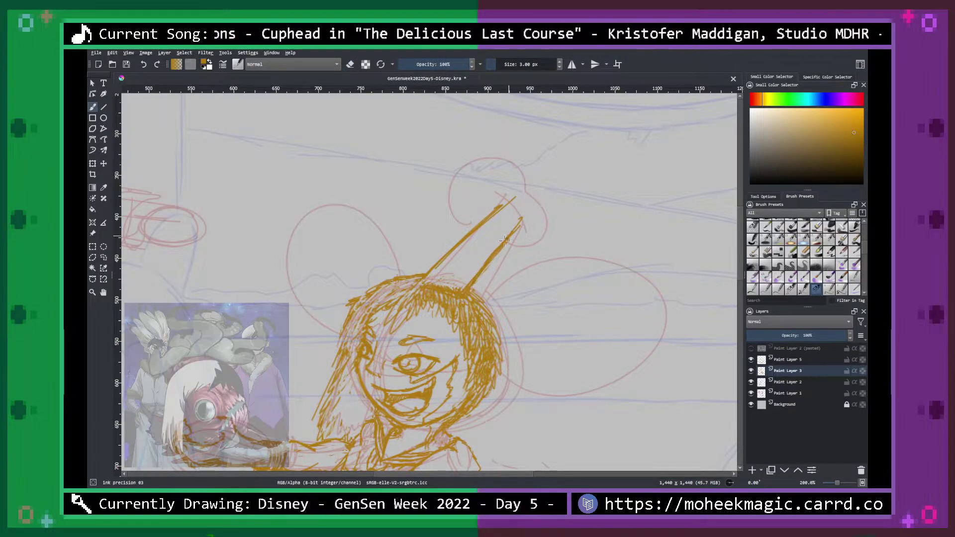
Draw the rounded two-lobed end of the bone shape and compare it with the pasted reference layer.
mouse_move(501, 203)
mouse_down()
mouse_move(518, 224)
mouse_move(518, 209)
mouse_move(504, 203)
mouse_move(519, 225)
mouse_move(510, 216)
mouse_move(472, 226)
mouse_move(440, 201)
mouse_move(450, 218)
mouse_move(487, 151)
mouse_move(458, 178)
mouse_move(518, 187)
mouse_up()
mouse_move(512, 247)
mouse_down()
mouse_move(527, 249)
mouse_move(550, 230)
mouse_move(548, 209)
mouse_move(545, 237)
mouse_move(502, 247)
mouse_up()
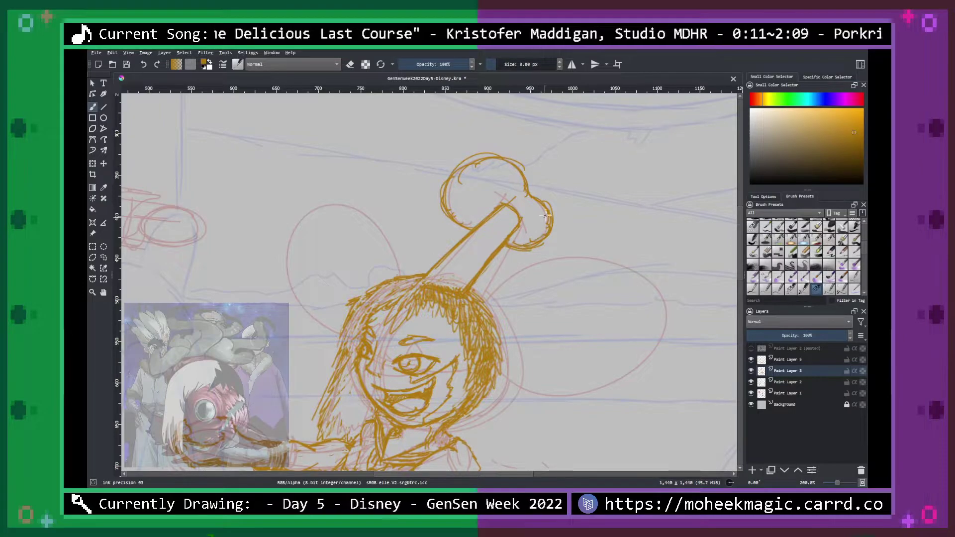
click(751, 349)
click(751, 348)
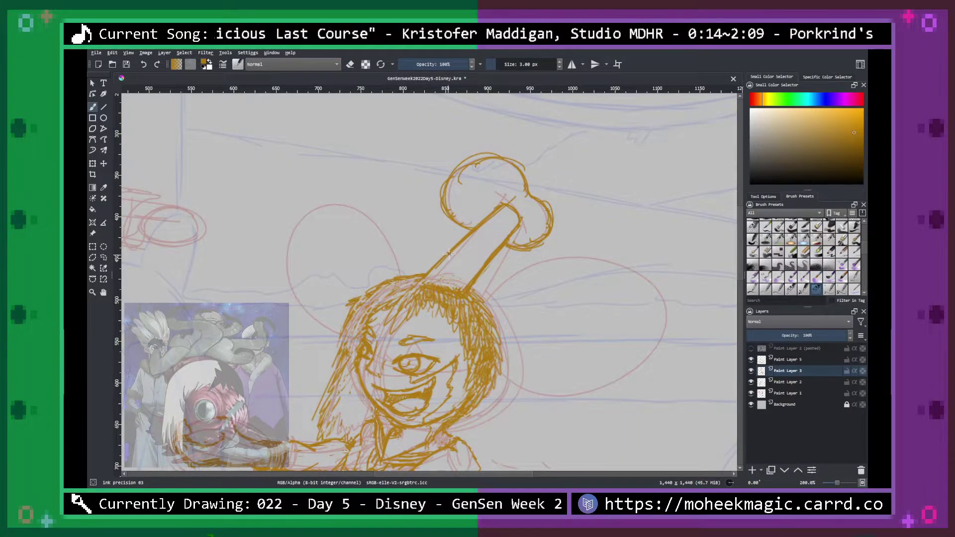
Draw a narrow highlight shape along the bone's shaft and compare it with the pasted reference layer.
mouse_move(455, 262)
mouse_down()
mouse_move(490, 232)
mouse_move(474, 232)
mouse_move(479, 244)
mouse_up()
click(751, 349)
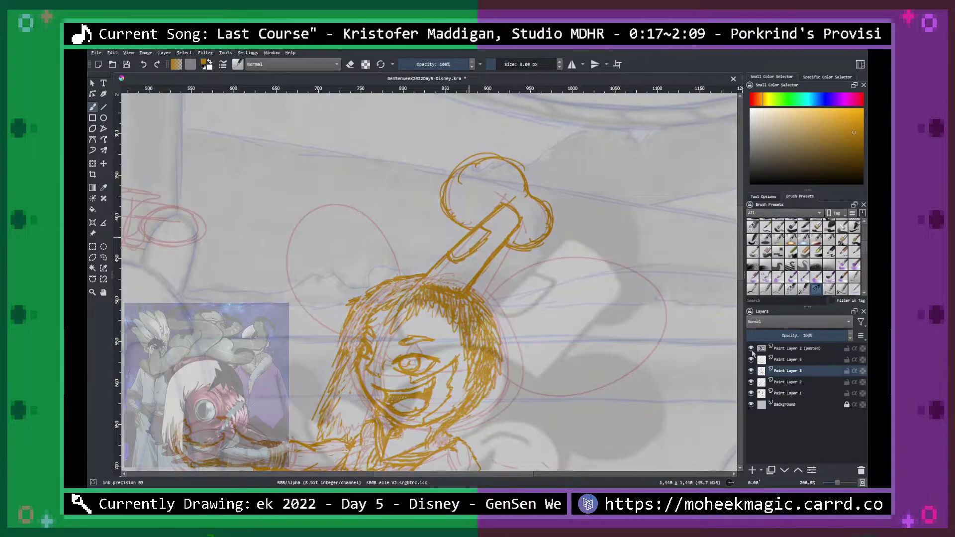
click(751, 349)
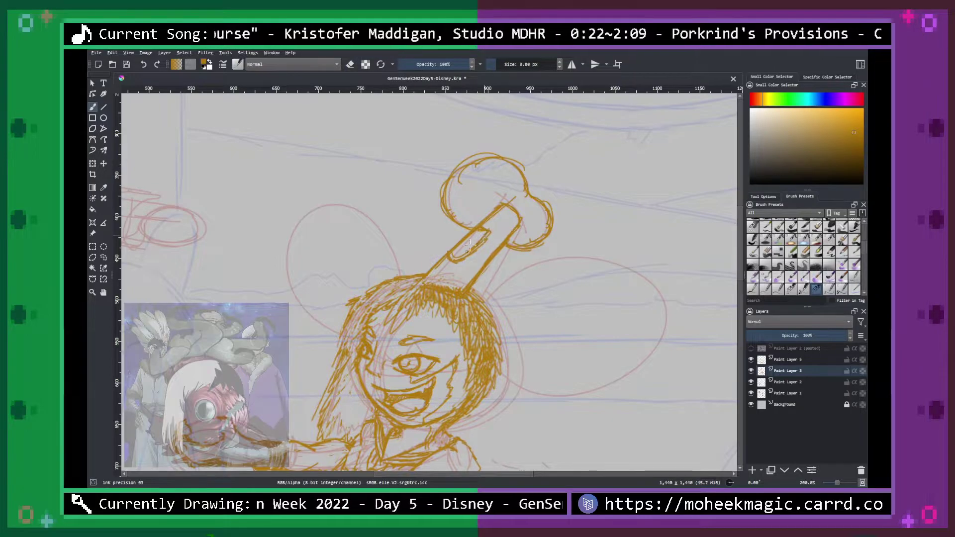
Erase the excess lines around the shaft's highlight shape and hide Paint Layer 1.
drag(449, 253, 455, 260)
key(e)
mouse_move(493, 236)
mouse_down()
mouse_move(447, 263)
mouse_move(481, 234)
mouse_up()
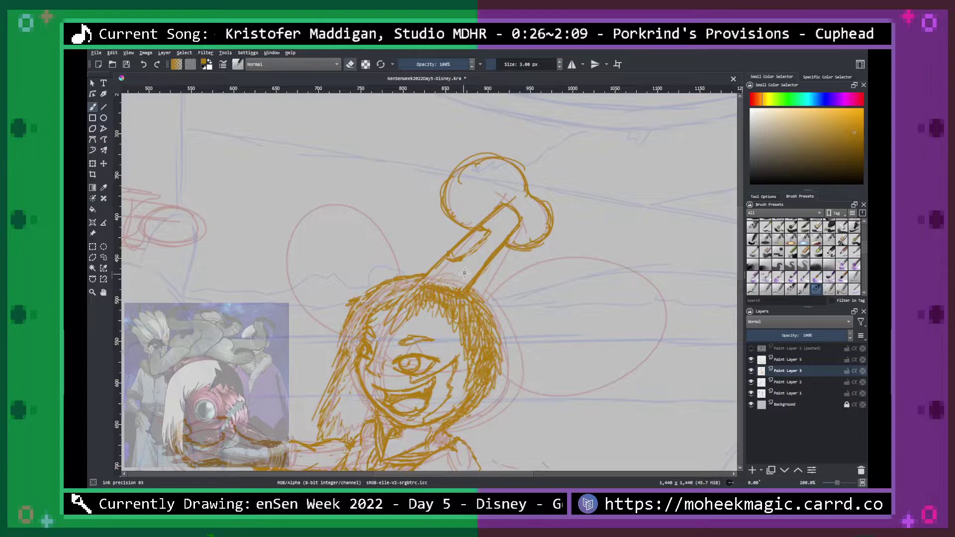
click(751, 393)
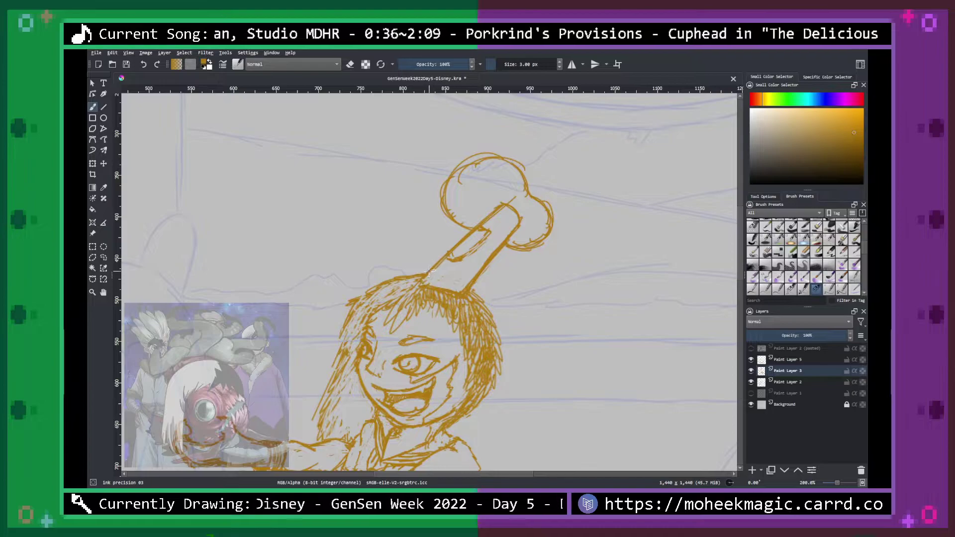
Compare the whole figure and its bone ornament with the pasted reference layer, leaving that layer hidden again.
key(minus)
key(minus)
key(minus)
key(minus)
key(plus)
key(plus)
click(751, 348)
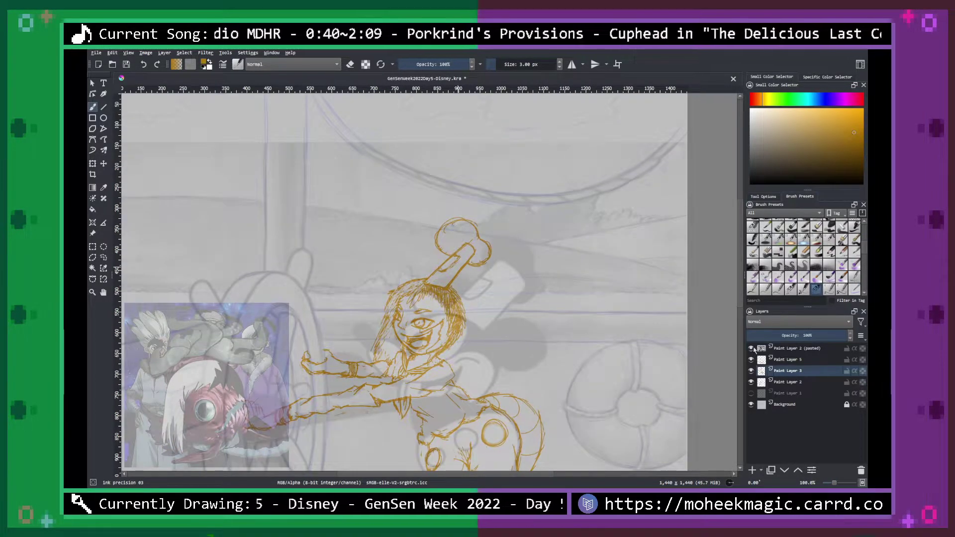
click(751, 349)
Show Paint Layer 1 and draw the outline of the large ear behind the head, loosely following its guide ellipse.
click(751, 393)
key(plus)
key(plus)
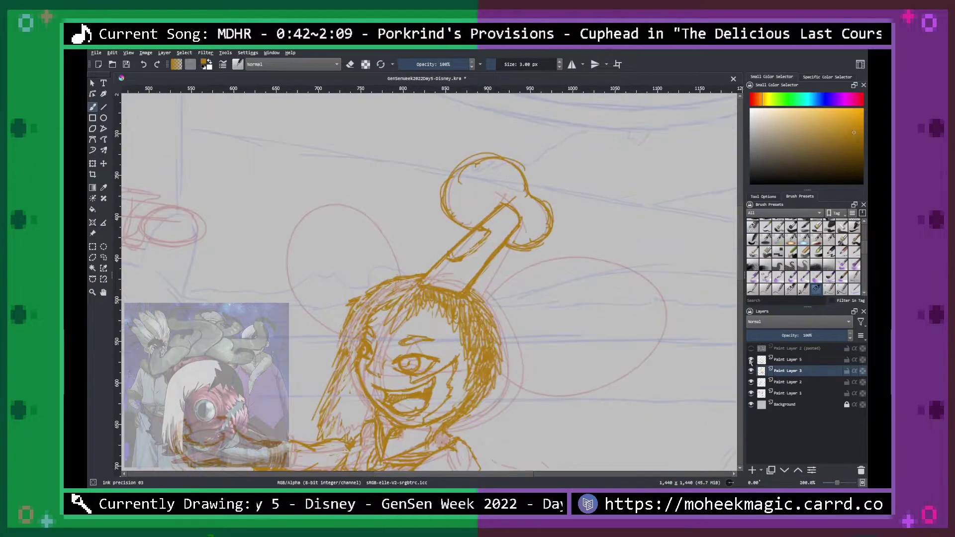
mouse_move(597, 245)
mouse_down()
mouse_move(514, 273)
mouse_move(591, 245)
mouse_up()
mouse_move(532, 273)
mouse_down()
mouse_move(564, 249)
mouse_move(649, 269)
mouse_up()
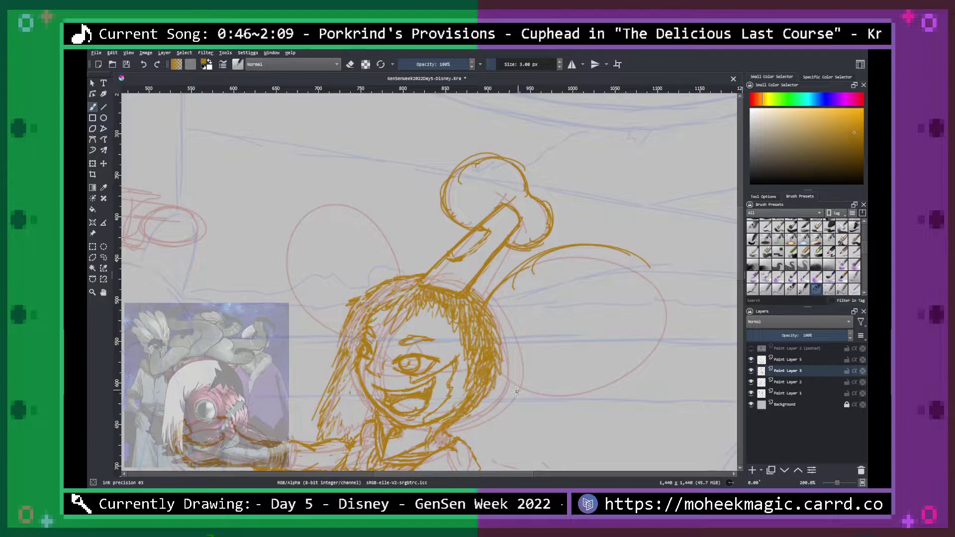
mouse_move(480, 403)
mouse_down()
mouse_move(504, 384)
mouse_move(604, 380)
mouse_up()
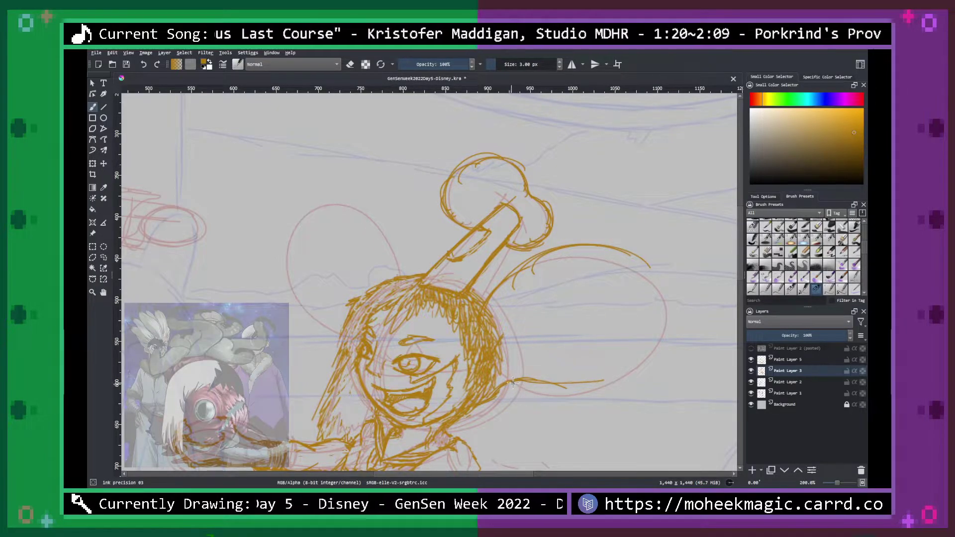
mouse_move(522, 381)
mouse_down()
mouse_move(606, 372)
mouse_move(654, 342)
mouse_move(641, 341)
mouse_move(677, 299)
mouse_move(674, 281)
mouse_move(649, 260)
mouse_up()
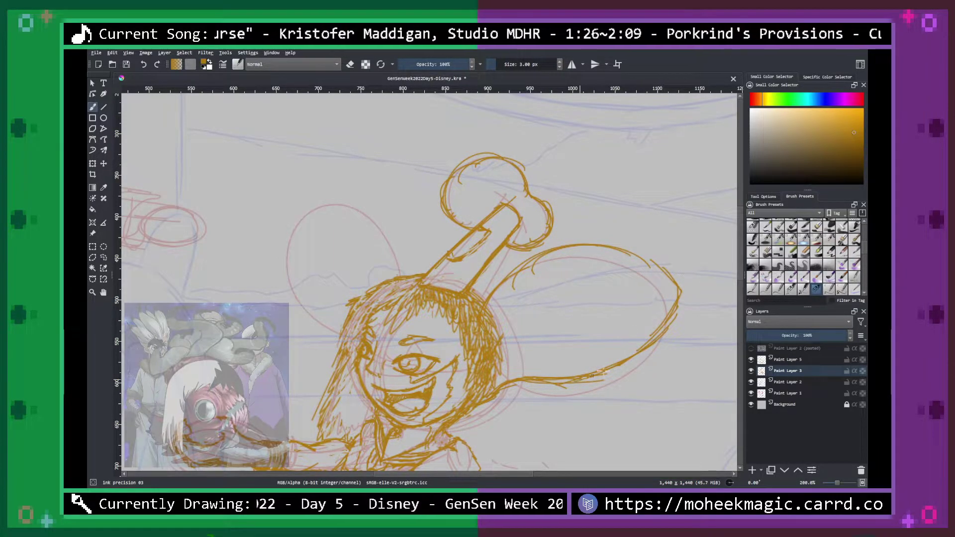
mouse_move(661, 327)
mouse_down()
mouse_move(677, 266)
mouse_move(691, 298)
mouse_move(680, 269)
mouse_move(609, 241)
mouse_move(553, 250)
mouse_move(495, 289)
mouse_up()
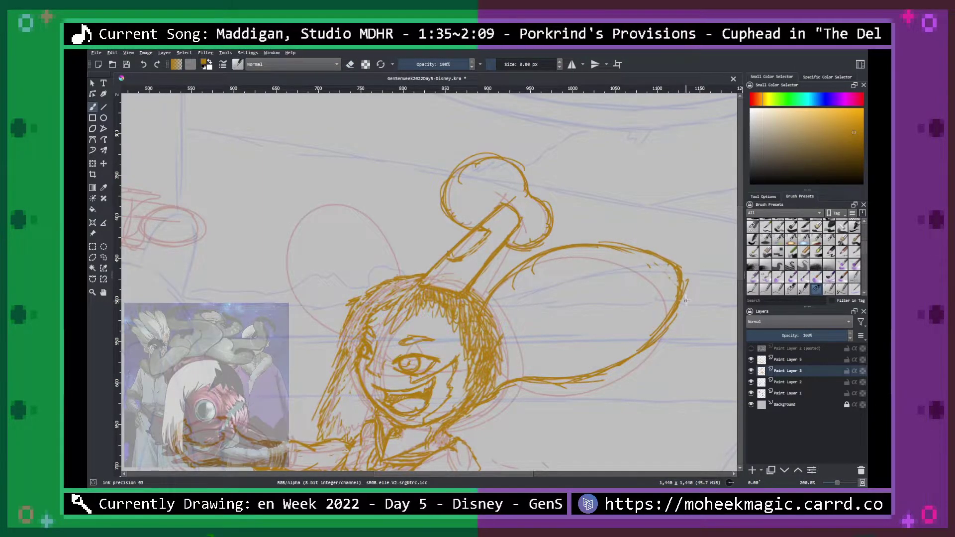
Draw the large ear's inner rim from its tip down to the hair and erase the stray lines along it.
mouse_move(666, 266)
mouse_down()
mouse_move(599, 259)
mouse_move(559, 275)
mouse_move(499, 347)
mouse_up()
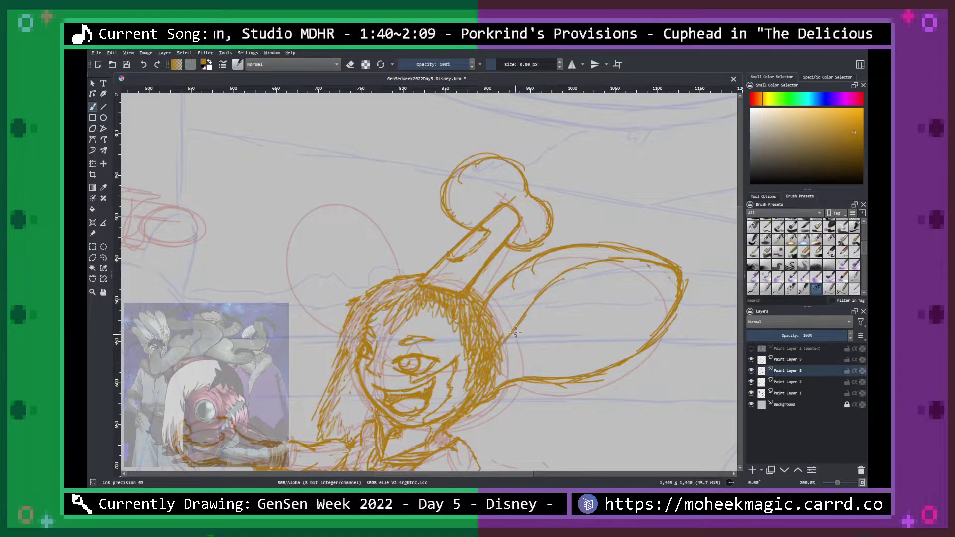
drag(540, 297, 511, 335)
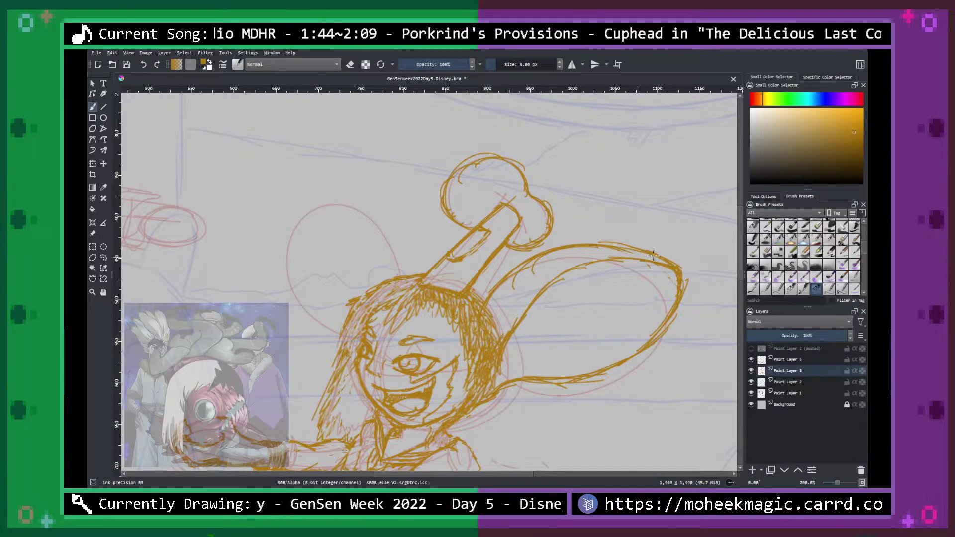
mouse_move(641, 259)
mouse_down()
mouse_move(566, 270)
mouse_move(515, 337)
mouse_up()
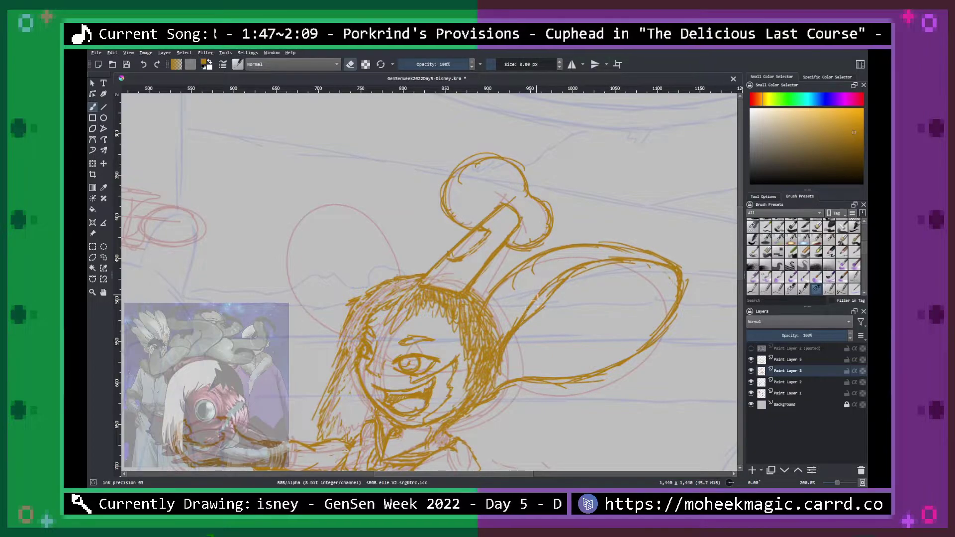
mouse_move(557, 277)
mouse_down()
mouse_move(529, 307)
mouse_move(550, 285)
mouse_up()
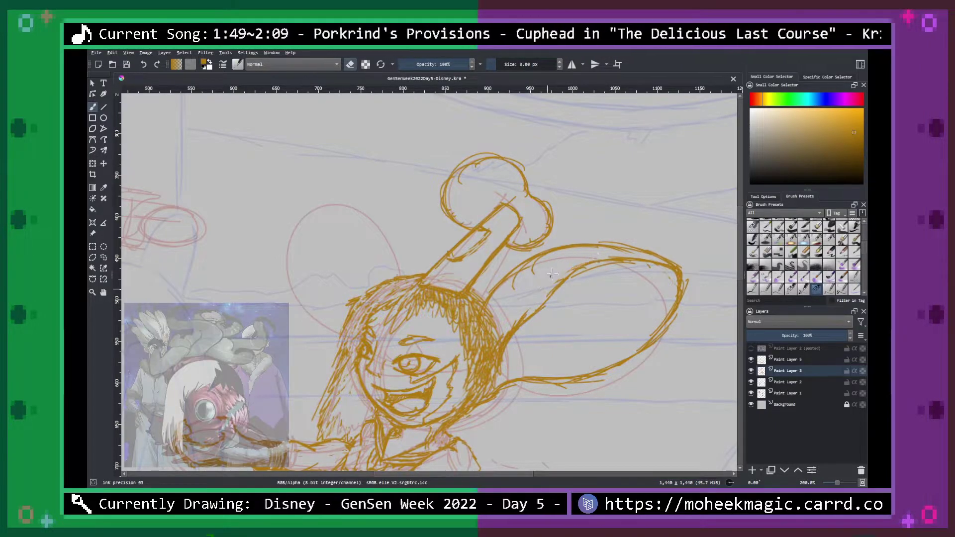
key(e)
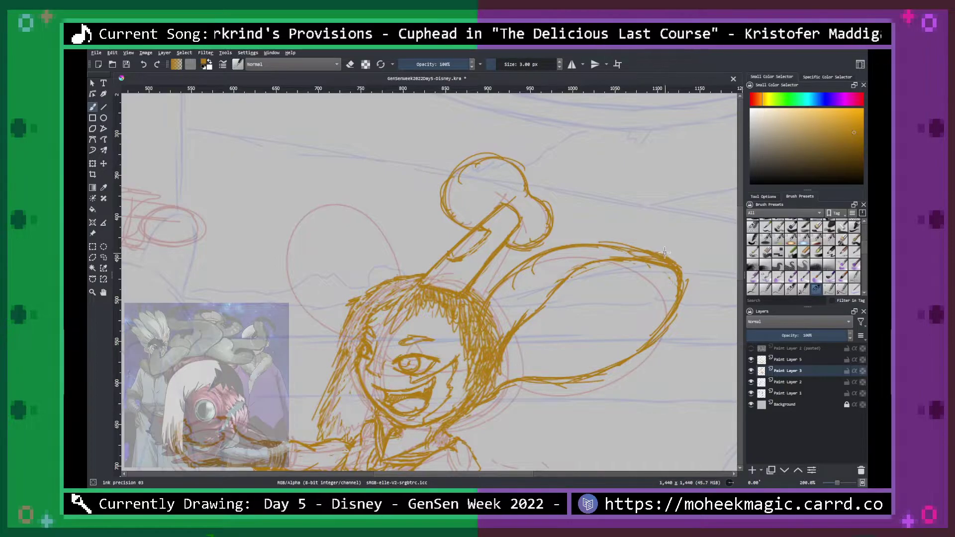
key(e)
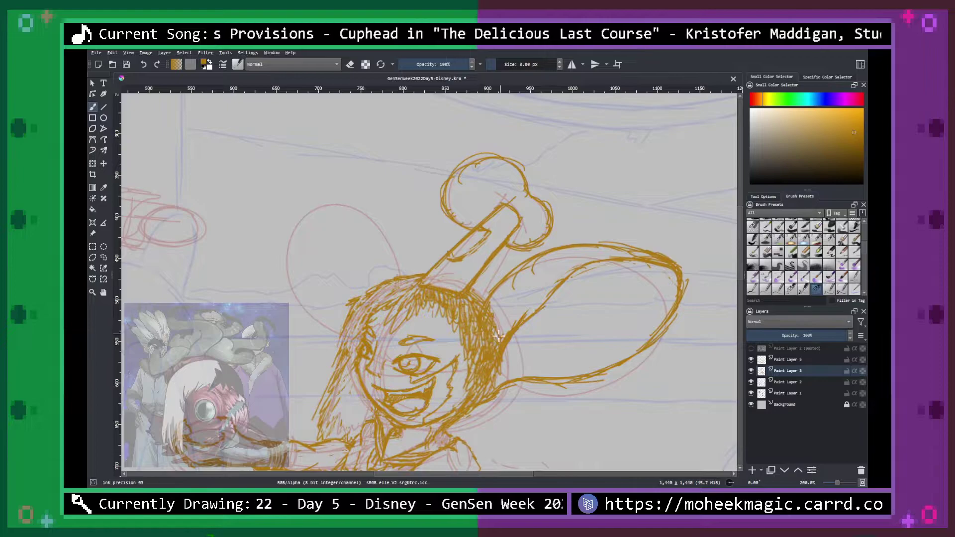
Rework the large ear's outline and inner rim with short, rough fur strokes.
mouse_move(496, 287)
mouse_down()
mouse_move(544, 252)
mouse_move(589, 245)
mouse_move(662, 258)
mouse_move(641, 251)
mouse_move(673, 270)
mouse_move(633, 256)
mouse_move(590, 262)
mouse_move(508, 337)
mouse_move(522, 320)
mouse_move(525, 379)
mouse_move(567, 375)
mouse_move(639, 353)
mouse_move(669, 315)
mouse_move(648, 342)
mouse_move(578, 372)
mouse_up()
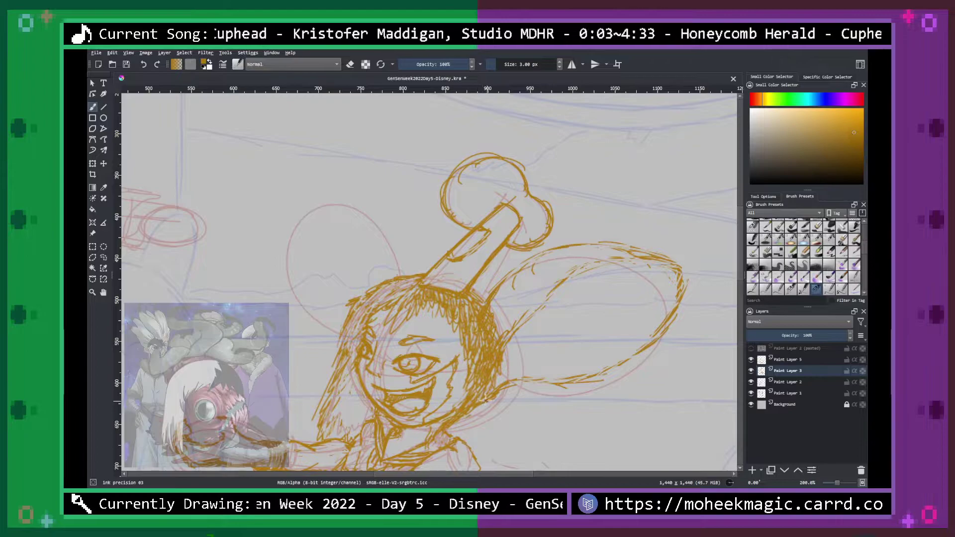
mouse_move(501, 380)
mouse_down()
mouse_move(604, 375)
mouse_move(594, 375)
mouse_move(654, 342)
mouse_move(686, 304)
mouse_move(673, 304)
mouse_move(682, 271)
mouse_up()
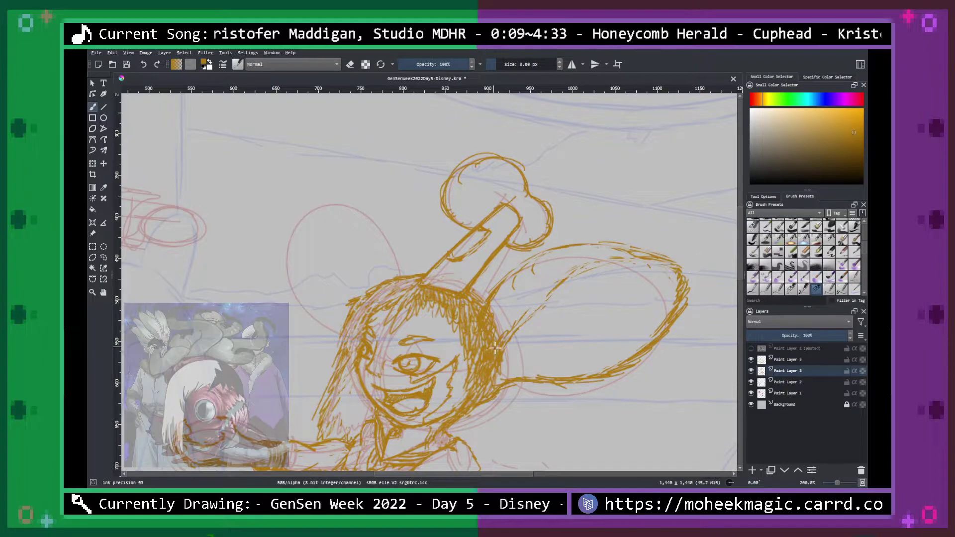
mouse_move(506, 341)
mouse_down()
mouse_move(518, 322)
mouse_move(594, 261)
mouse_move(681, 265)
mouse_up()
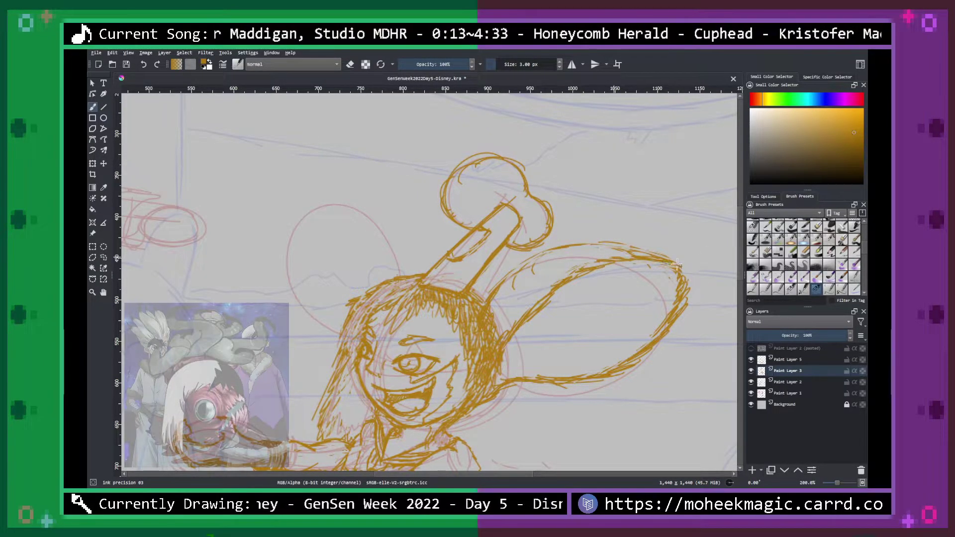
Fill the band between the large ear's upper edge and inner rim with dense fur hatching.
mouse_move(505, 282)
mouse_down()
mouse_move(543, 254)
mouse_move(614, 242)
mouse_move(688, 271)
mouse_up()
mouse_move(495, 293)
mouse_down()
mouse_move(495, 324)
mouse_move(510, 312)
mouse_move(511, 327)
mouse_move(500, 319)
mouse_move(510, 298)
mouse_move(503, 284)
mouse_move(532, 270)
mouse_move(518, 296)
mouse_move(541, 286)
mouse_move(541, 269)
mouse_move(529, 279)
mouse_move(558, 277)
mouse_move(535, 304)
mouse_move(551, 272)
mouse_move(537, 265)
mouse_move(580, 245)
mouse_move(586, 255)
mouse_move(643, 255)
mouse_move(611, 245)
mouse_move(629, 259)
mouse_move(560, 265)
mouse_move(544, 279)
mouse_move(572, 270)
mouse_move(557, 283)
mouse_move(562, 269)
mouse_move(614, 254)
mouse_move(489, 315)
mouse_move(518, 311)
mouse_up()
key(ctrl+minus)
key(ctrl+minus)
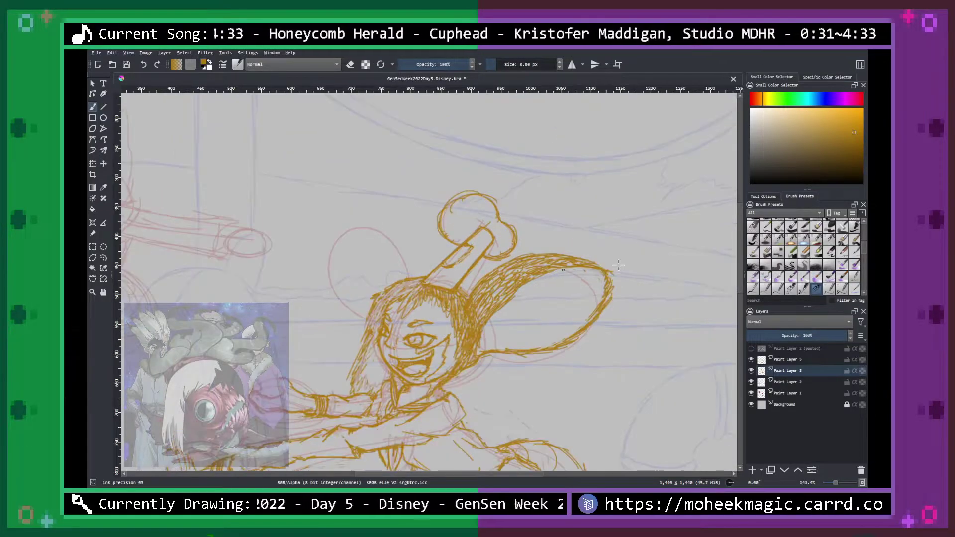
key(ctrl+plus)
key(ctrl+plus)
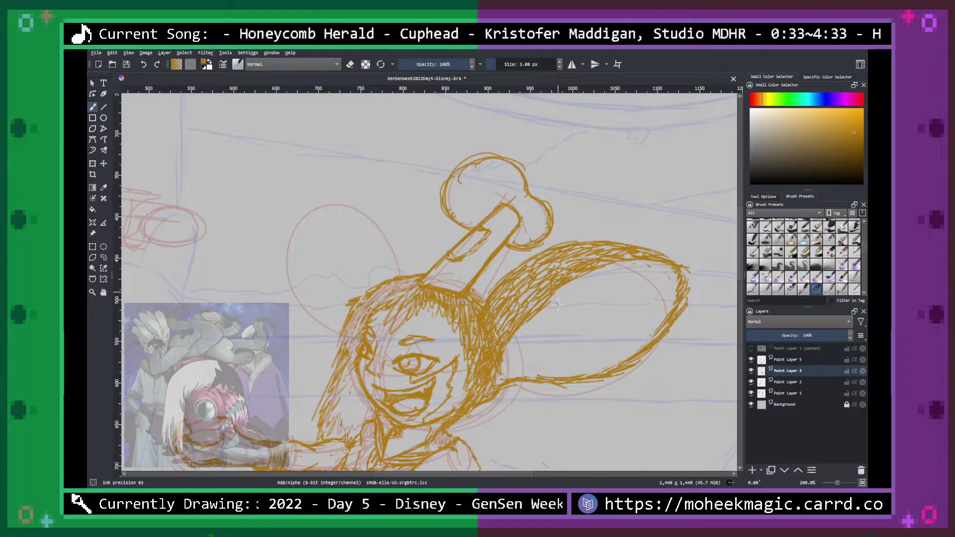
Hide Paint Layer 1 and draw long curved hair strokes fanning from the base of the large ear across its inside.
click(751, 393)
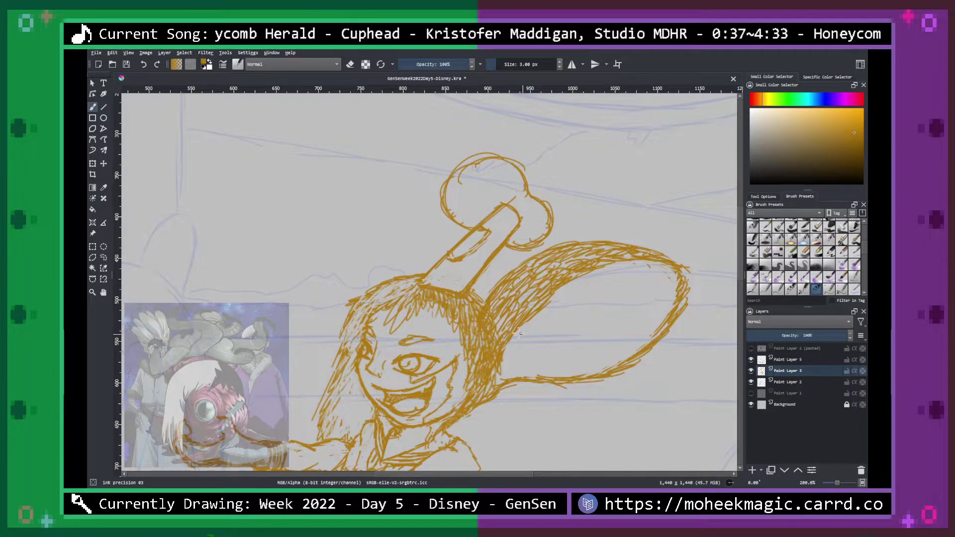
mouse_move(502, 349)
mouse_down()
mouse_move(546, 314)
mouse_move(534, 332)
mouse_up()
mouse_move(501, 366)
mouse_down()
mouse_move(556, 342)
mouse_move(573, 371)
mouse_up()
drag(503, 383, 567, 386)
mouse_move(500, 374)
mouse_down()
mouse_move(541, 404)
mouse_move(541, 369)
mouse_move(598, 352)
mouse_up()
drag(515, 343, 612, 323)
drag(567, 285, 631, 283)
mouse_move(544, 308)
mouse_down()
mouse_move(639, 301)
mouse_move(545, 332)
mouse_move(614, 297)
mouse_up()
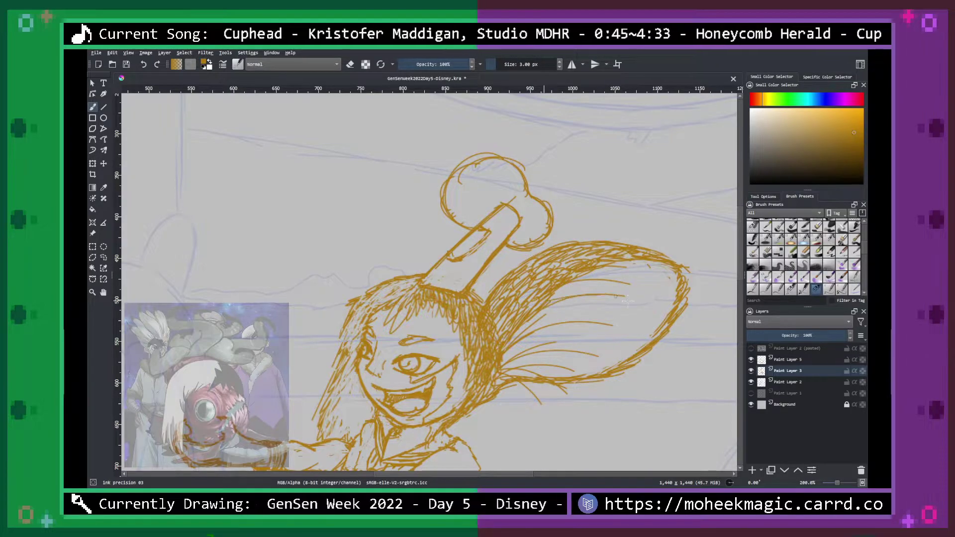
drag(551, 299, 600, 289)
drag(524, 321, 610, 304)
mouse_move(528, 336)
mouse_down()
mouse_move(571, 344)
mouse_move(606, 330)
mouse_up()
drag(511, 356, 630, 376)
drag(533, 326, 642, 348)
mouse_move(564, 294)
mouse_down()
mouse_move(640, 304)
mouse_move(666, 320)
mouse_up()
drag(540, 329, 620, 315)
drag(511, 341, 542, 326)
drag(524, 329, 568, 317)
drag(511, 348, 559, 331)
mouse_move(503, 357)
mouse_down()
mouse_move(567, 341)
mouse_move(563, 355)
mouse_up()
mouse_move(512, 376)
mouse_down()
mouse_move(568, 364)
mouse_move(562, 400)
mouse_move(572, 376)
mouse_up()
mouse_move(540, 351)
mouse_down()
mouse_move(605, 364)
mouse_move(629, 347)
mouse_up()
drag(535, 323, 643, 321)
drag(522, 363, 592, 374)
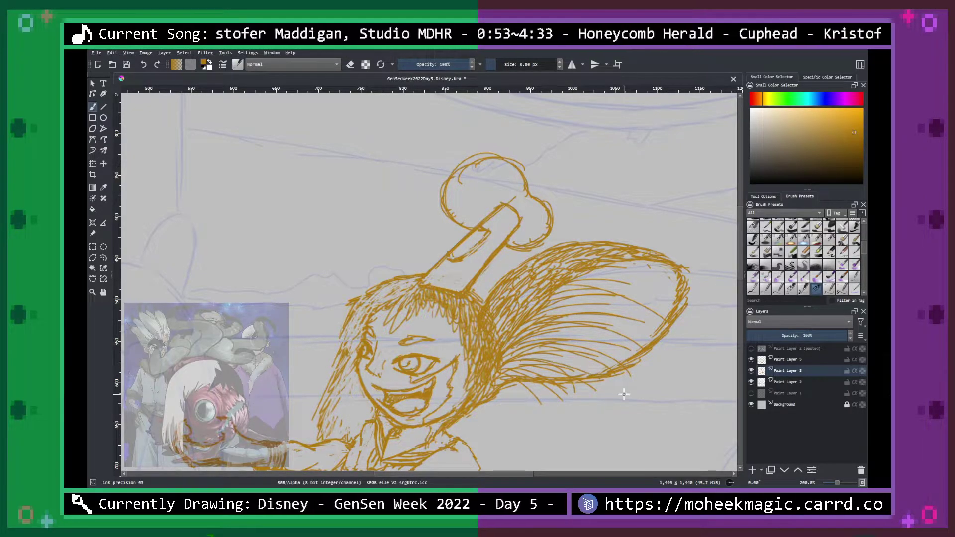
Check how the large ear and its inner hairs read against the full figure.
key(ctrl+minus)
key(space)
key(minus)
key(minus)
key(minus)
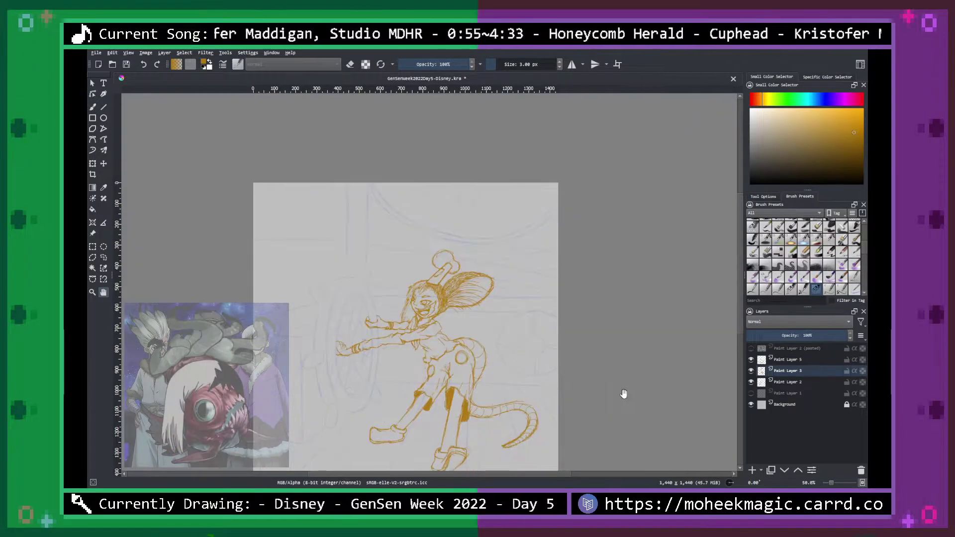
key(plus)
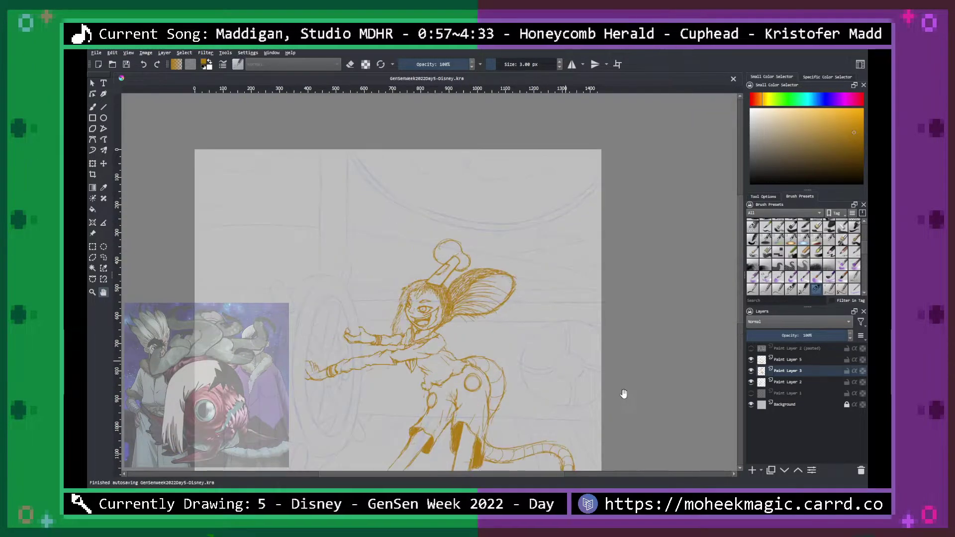
key(plus)
key(plus)
key(plus)
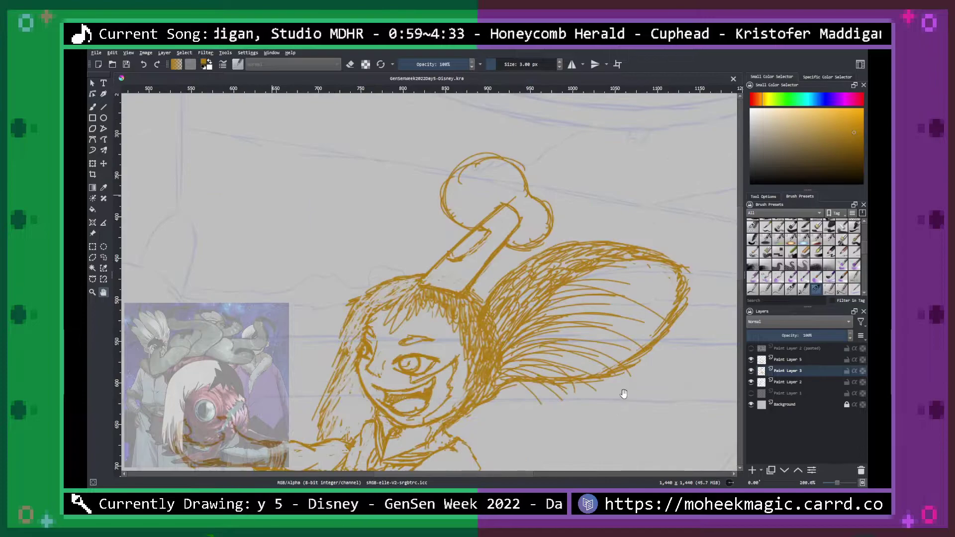
Show Paint Layer 1 and draw the outline of the second, narrower ear above the face along its guide ellipse.
click(751, 393)
mouse_move(406, 277)
mouse_down()
mouse_move(376, 227)
mouse_move(322, 205)
mouse_move(303, 210)
mouse_move(298, 223)
mouse_move(301, 262)
mouse_up()
mouse_move(293, 219)
mouse_down()
mouse_move(310, 303)
mouse_move(339, 353)
mouse_up()
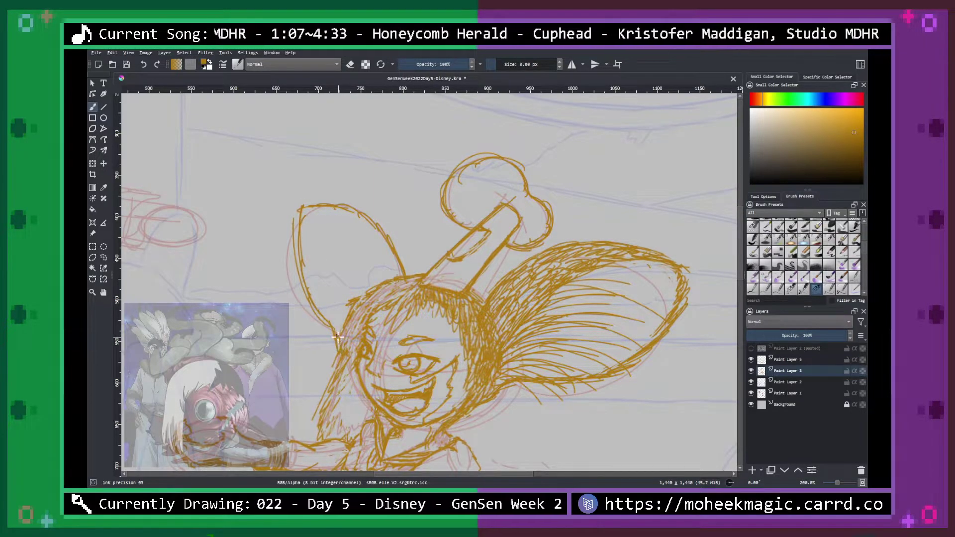
Draw the narrower ear's inner rim curving from its tip down to the hair.
key(minus)
key(plus)
key(plus)
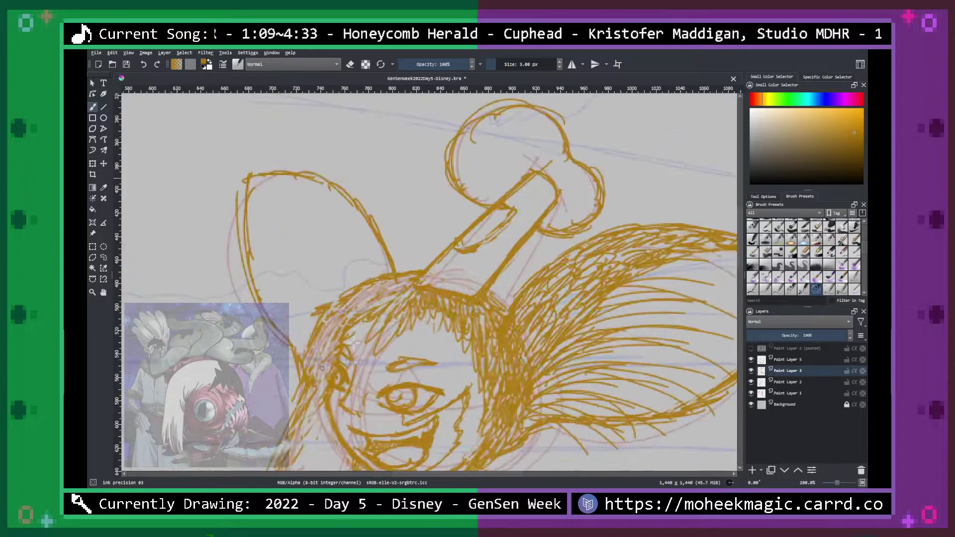
mouse_move(255, 173)
mouse_down()
mouse_move(306, 233)
mouse_move(306, 271)
mouse_up()
mouse_move(278, 191)
mouse_down()
mouse_move(296, 227)
mouse_move(308, 223)
mouse_move(321, 326)
mouse_up()
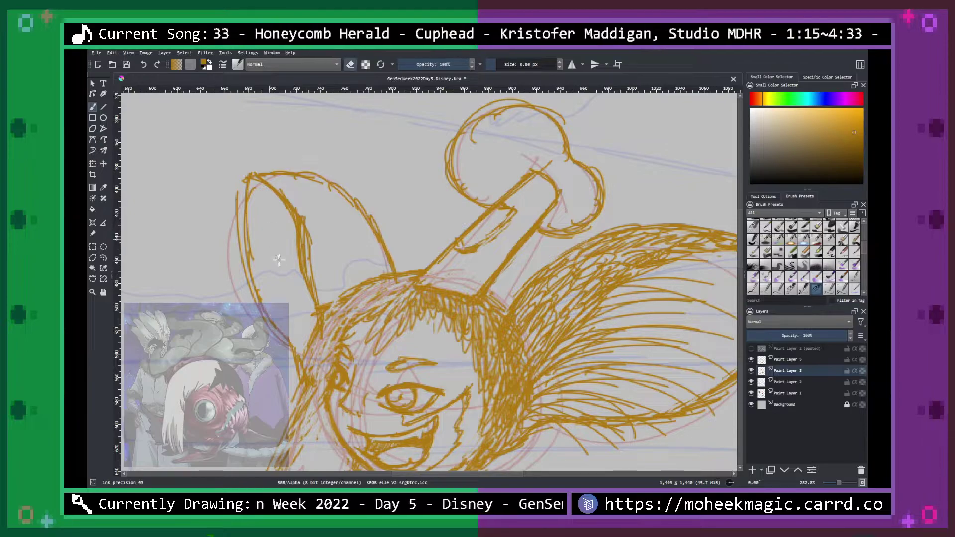
Rework the narrower ear's outer outline and inner rim with short, rough fur strokes.
mouse_move(233, 222)
mouse_down()
mouse_move(259, 312)
mouse_move(296, 363)
mouse_up()
mouse_move(249, 173)
mouse_down()
mouse_move(315, 200)
mouse_move(318, 169)
mouse_move(307, 186)
mouse_move(344, 198)
mouse_move(330, 185)
mouse_move(351, 202)
mouse_move(389, 265)
mouse_move(354, 200)
mouse_move(293, 168)
mouse_move(247, 170)
mouse_move(300, 224)
mouse_move(311, 267)
mouse_move(279, 191)
mouse_move(242, 172)
mouse_move(310, 222)
mouse_move(319, 275)
mouse_up()
mouse_move(299, 369)
mouse_down()
mouse_move(261, 322)
mouse_move(243, 272)
mouse_move(240, 185)
mouse_move(260, 170)
mouse_up()
mouse_move(322, 321)
mouse_down()
mouse_move(302, 242)
mouse_move(283, 201)
mouse_move(252, 174)
mouse_up()
right_click(285, 197)
click(375, 274)
mouse_move(393, 251)
mouse_down()
mouse_move(393, 269)
mouse_move(368, 205)
mouse_move(303, 165)
mouse_move(245, 173)
mouse_up()
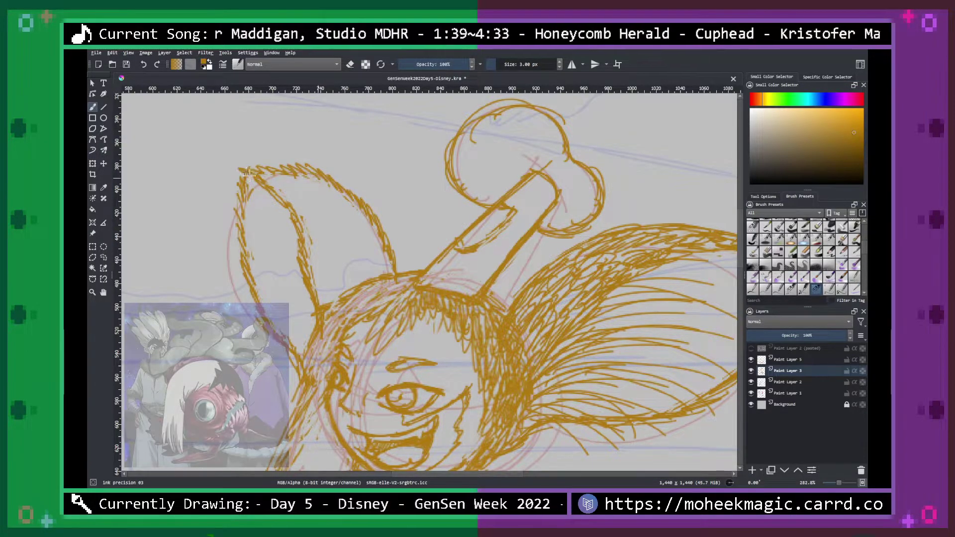
Hide Paint Layer 1 and clean up the hair lines where the narrower ear joins the head.
key(e)
mouse_move(364, 284)
mouse_down()
mouse_move(345, 293)
mouse_move(388, 270)
mouse_move(321, 309)
mouse_up()
drag(398, 275, 390, 277)
click(751, 393)
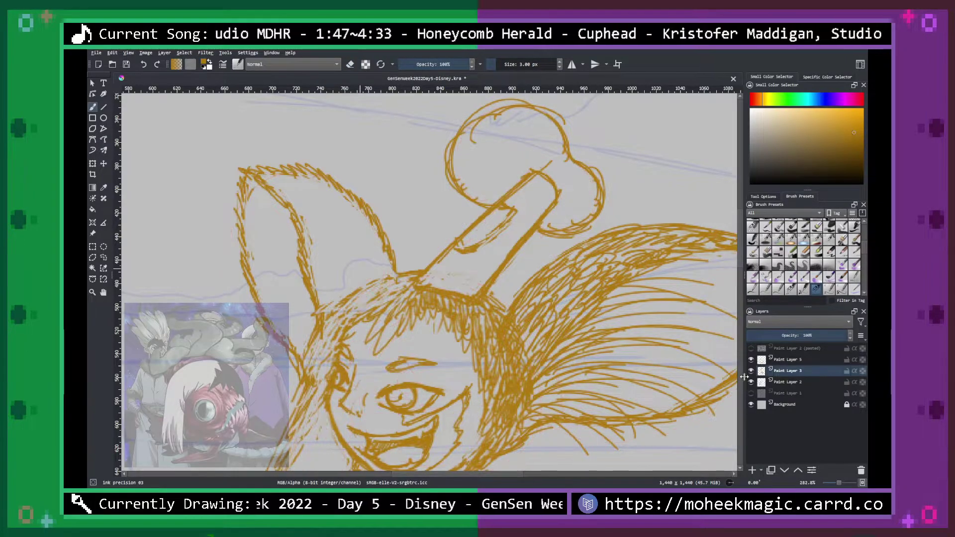
key(e)
mouse_move(367, 286)
mouse_down()
mouse_move(328, 316)
mouse_move(348, 293)
mouse_move(326, 313)
mouse_move(315, 304)
mouse_up()
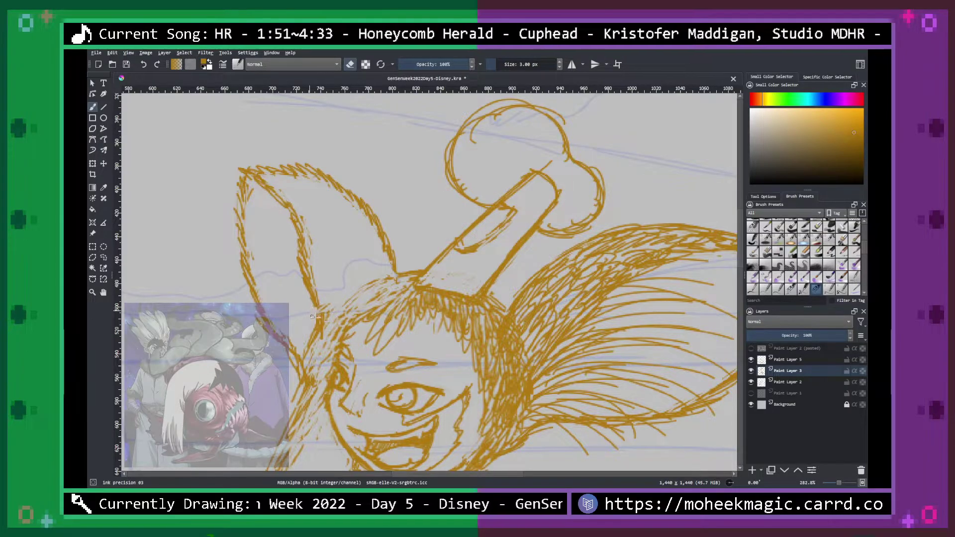
mouse_move(321, 368)
mouse_down()
mouse_move(310, 381)
mouse_move(304, 372)
mouse_move(293, 408)
mouse_up()
key(e)
drag(304, 392, 294, 413)
Add short, scattered fur strokes between the narrower ear's inner rim and outer edge.
mouse_move(403, 272)
mouse_down()
mouse_move(395, 261)
mouse_move(376, 284)
mouse_move(343, 270)
mouse_move(339, 302)
mouse_move(322, 291)
mouse_move(337, 248)
mouse_move(349, 254)
mouse_move(302, 193)
mouse_move(342, 208)
mouse_move(379, 243)
mouse_up()
key(e)
key(e)
mouse_move(316, 219)
mouse_down()
mouse_move(361, 257)
mouse_move(348, 212)
mouse_move(347, 244)
mouse_move(319, 252)
mouse_up()
mouse_move(338, 293)
mouse_down()
mouse_move(358, 294)
mouse_move(349, 265)
mouse_move(373, 265)
mouse_up()
mouse_move(351, 295)
mouse_down()
mouse_move(330, 277)
mouse_move(362, 264)
mouse_up()
Touch up the line at the base of the narrower ear where it meets the hair.
key(ctrl+minus)
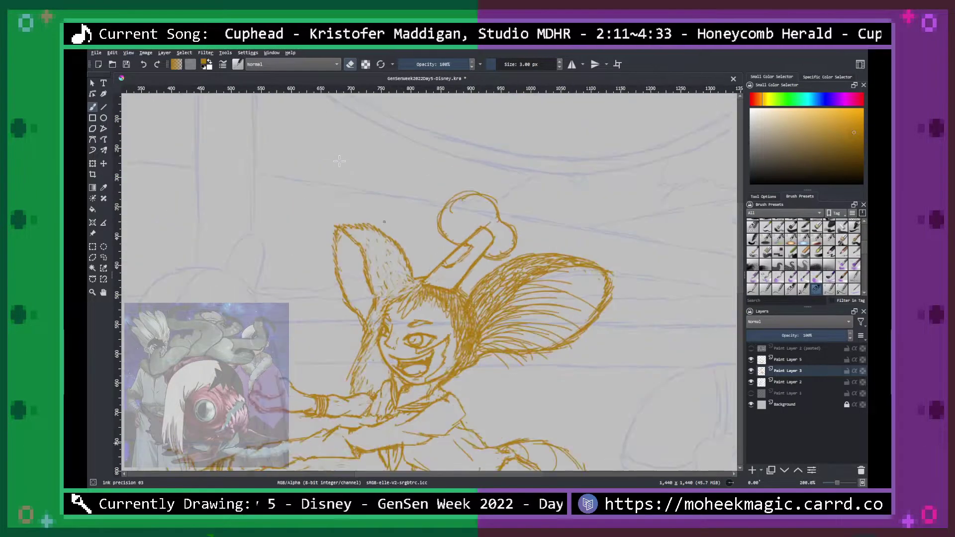
key(ctrl+minus)
key(ctrl+minus)
key(space)
drag(564, 325, 575, 266)
key(ctrl+plus)
key(b)
drag(397, 198, 411, 190)
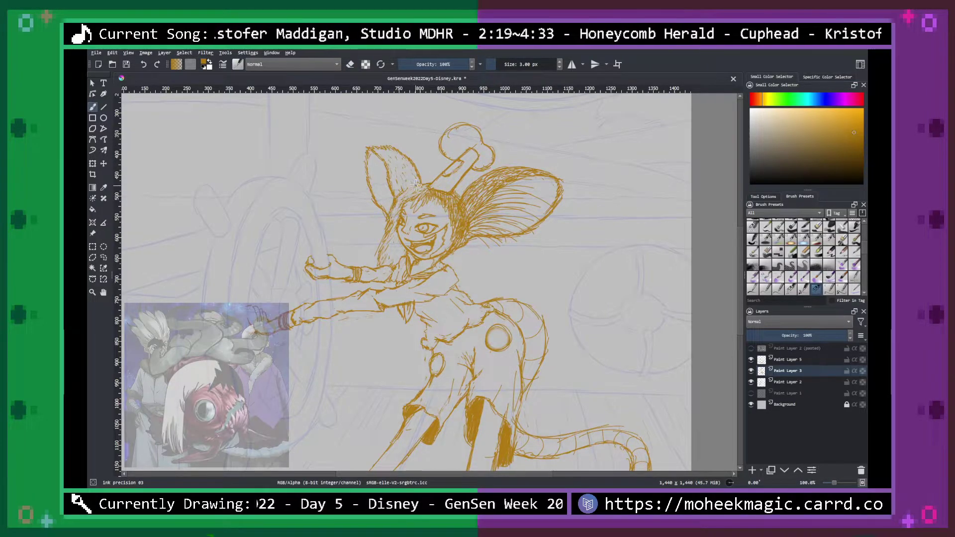
Draw long hair strokes fanning outward from the inside of the narrower ear past its outer edge.
key(ctrl+plus)
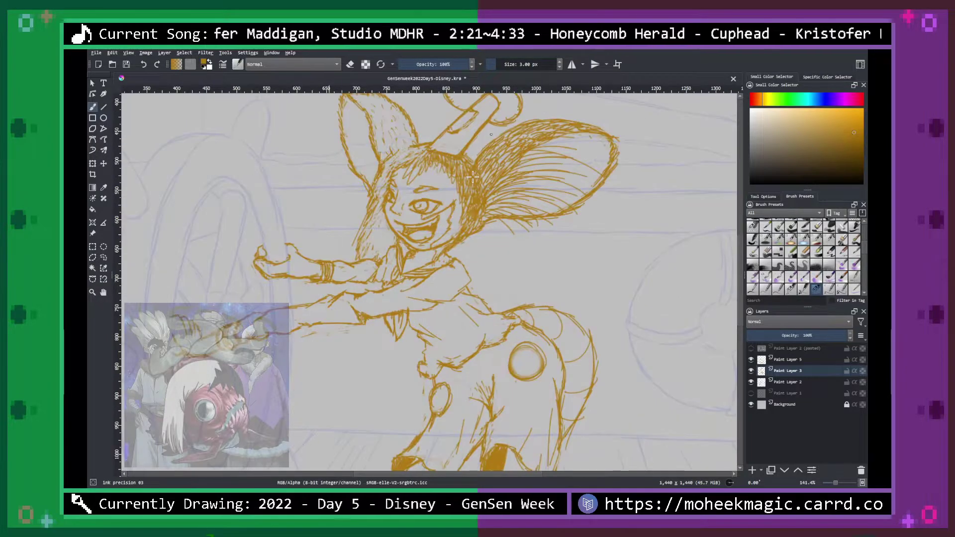
drag(472, 196, 535, 337)
mouse_move(443, 307)
mouse_down()
mouse_move(431, 329)
mouse_move(416, 331)
mouse_move(421, 307)
mouse_move(400, 276)
mouse_move(407, 254)
mouse_move(402, 313)
mouse_move(420, 328)
mouse_up()
mouse_move(440, 291)
mouse_down()
mouse_move(414, 294)
mouse_move(412, 273)
mouse_move(402, 313)
mouse_move(421, 318)
mouse_move(398, 301)
mouse_up()
key(ctrl+plus)
key(ctrl+plus)
mouse_move(431, 299)
mouse_down()
mouse_move(376, 287)
mouse_move(395, 268)
mouse_up()
drag(442, 277, 380, 258)
mouse_move(432, 292)
mouse_down()
mouse_move(368, 277)
mouse_move(362, 333)
mouse_up()
drag(437, 319, 385, 366)
drag(456, 337, 415, 388)
drag(460, 321, 373, 395)
drag(432, 261, 351, 239)
Save the drawing with both ears in place.
key(ctrl+minus)
key(ctrl+minus)
key(ctrl+minus)
key(ctrl+s)
key(minus)
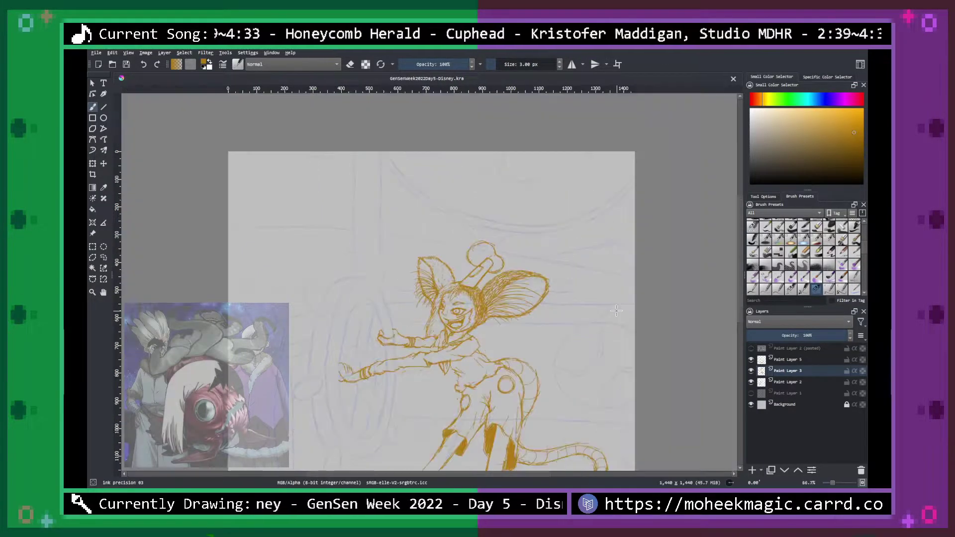
key(ctrl+plus)
key(space)
drag(618, 314, 577, 220)
key(ctrl+minus)
key(ctrl+minus)
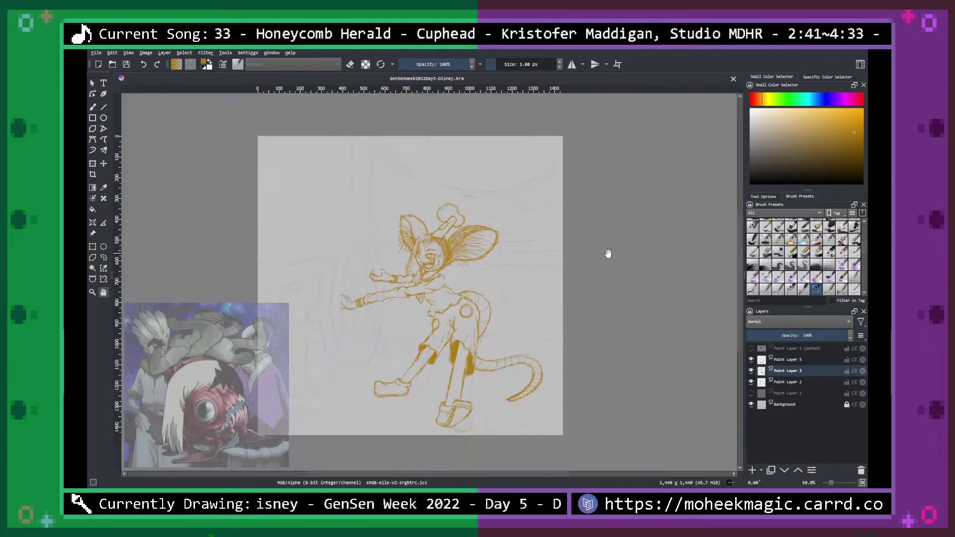
key(plus)
key(plus)
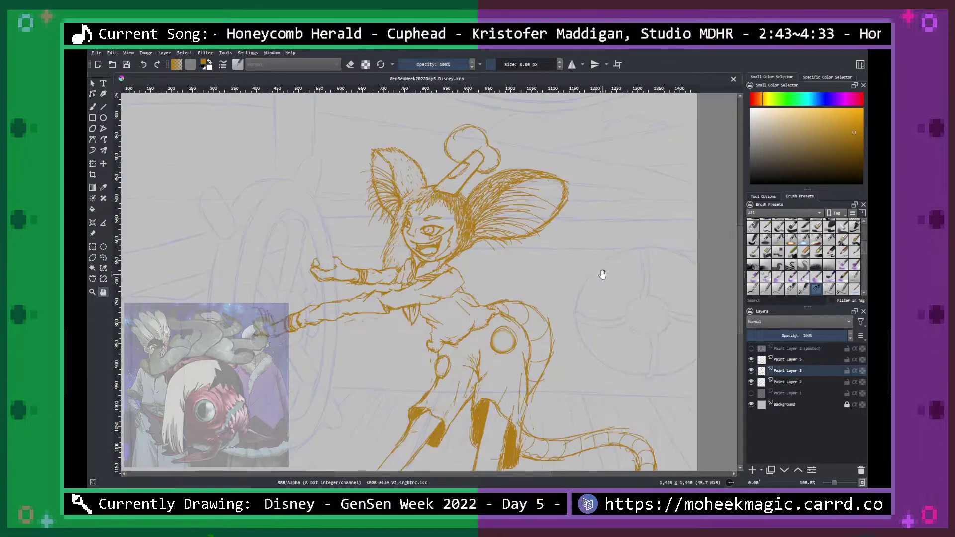
Add a new paint layer above Paint Layer 3 and show the rough red sketch on Paint Layer 1.
drag(603, 275, 622, 221)
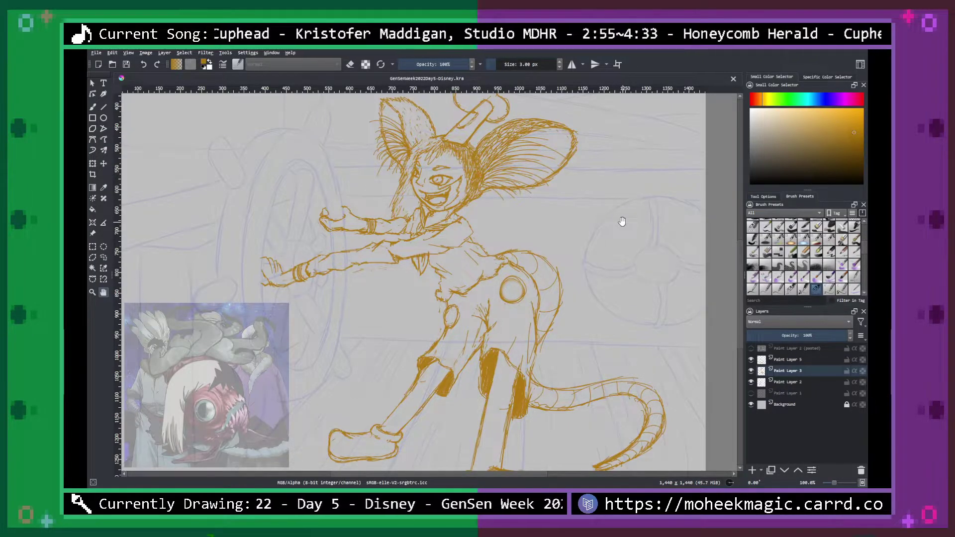
click(753, 470)
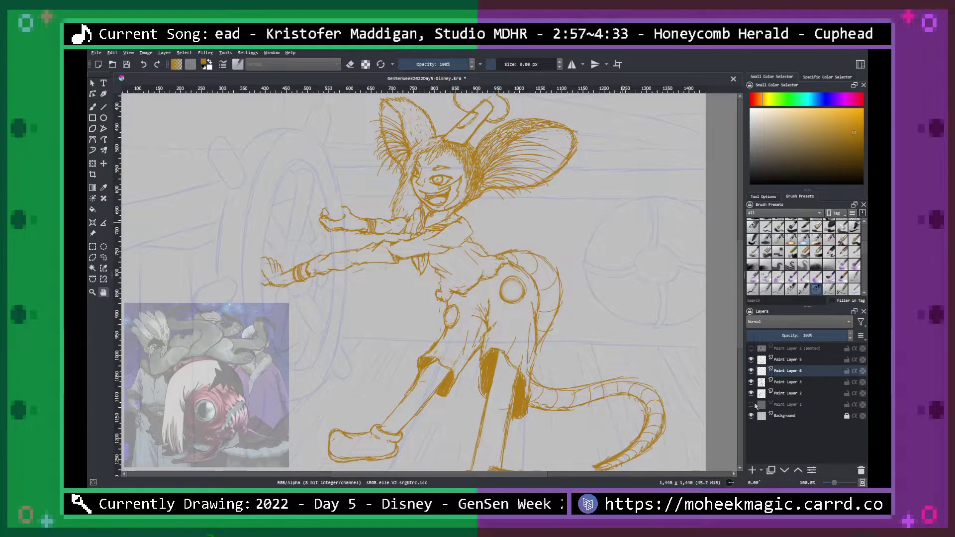
click(752, 405)
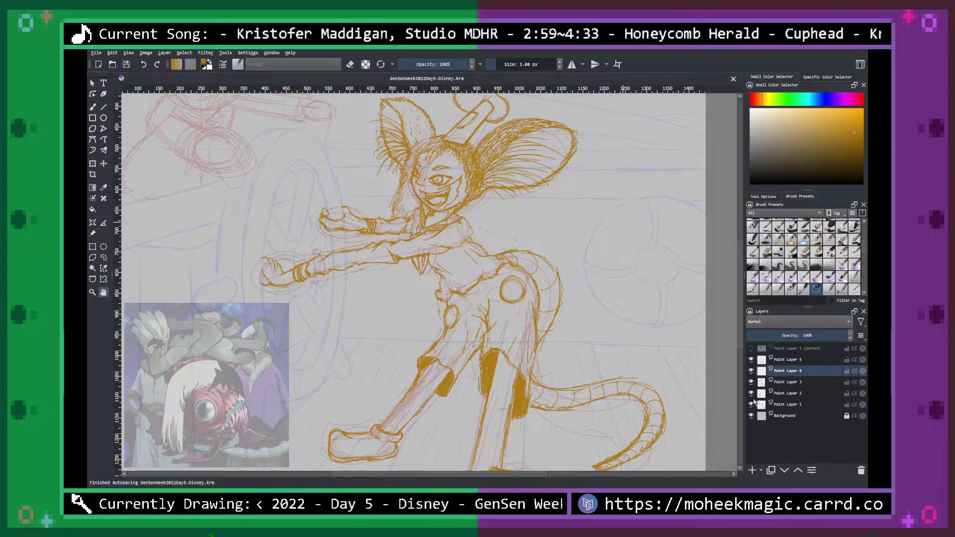
drag(526, 271, 628, 366)
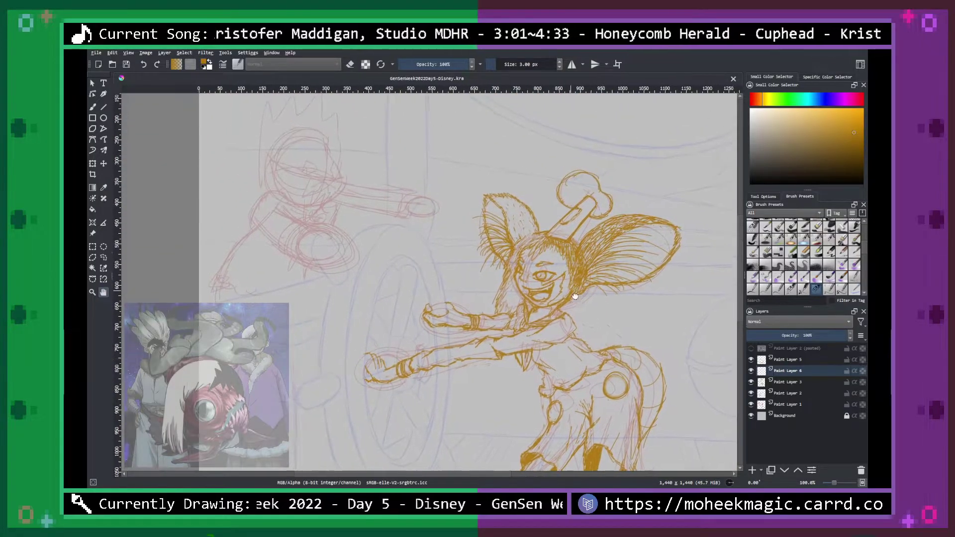
Draw the pointed jaw and both sides of the face in orange over the red sketch of the crowned figure.
drag(572, 292, 613, 336)
key(ctrl+plus)
drag(522, 283, 578, 317)
key(ctrl+plus)
key(b)
mouse_move(420, 210)
mouse_down()
mouse_move(411, 248)
mouse_move(418, 216)
mouse_move(427, 220)
mouse_move(399, 280)
mouse_up()
key(ctrl+z)
key(ctrl+z)
key(ctrl+z)
mouse_move(414, 244)
mouse_down()
mouse_move(404, 276)
mouse_move(359, 301)
mouse_move(313, 270)
mouse_move(313, 217)
mouse_up()
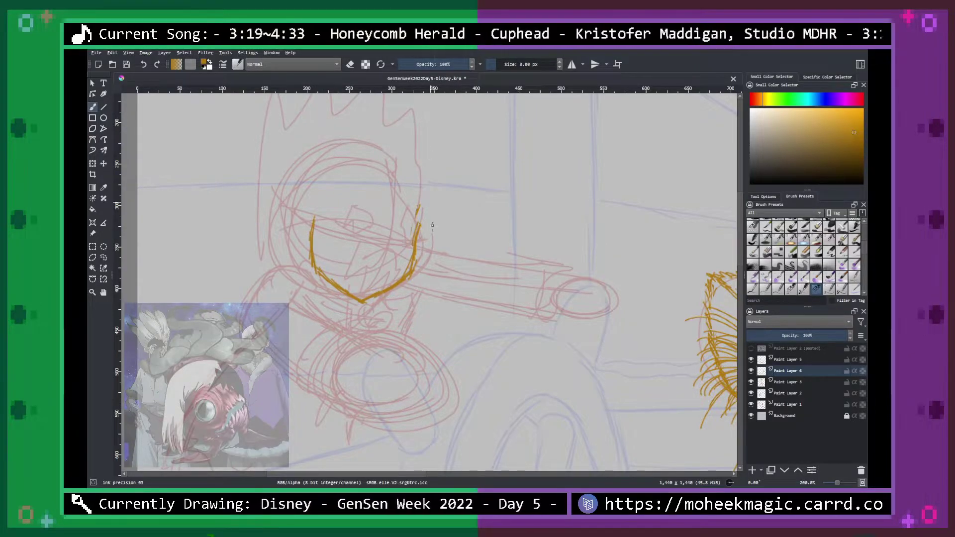
Draw the nose as an angled line inside the crowned figure's face, near its far side.
mouse_move(415, 240)
mouse_down()
mouse_move(425, 223)
mouse_move(391, 242)
mouse_move(391, 265)
mouse_move(377, 261)
mouse_up()
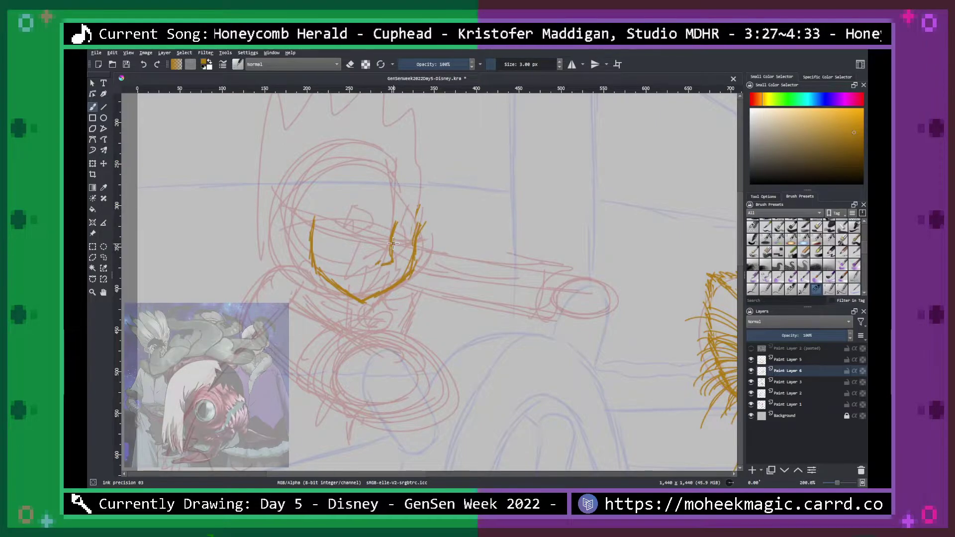
key(space)
key(ctrl+minus)
key(ctrl+minus)
key(ctrl+minus)
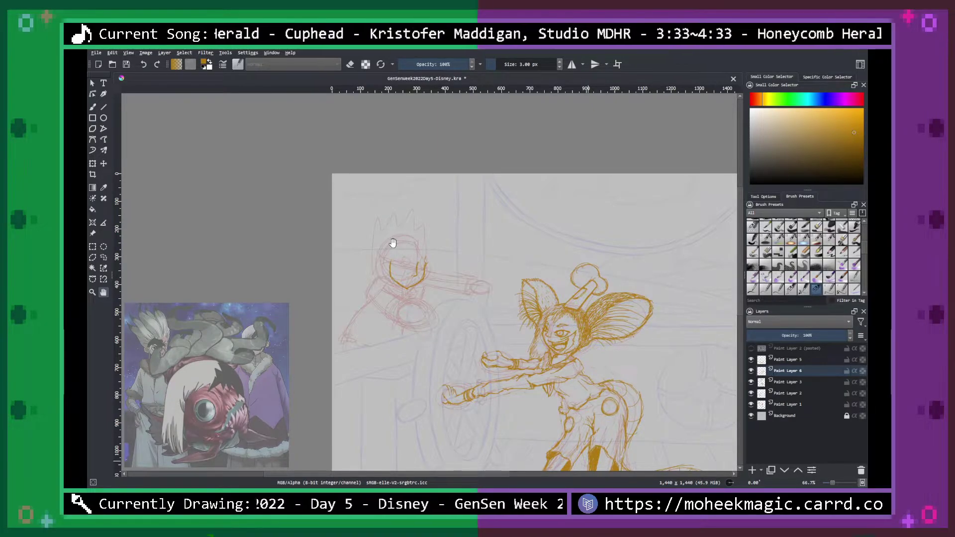
scroll(393, 242, up, 3)
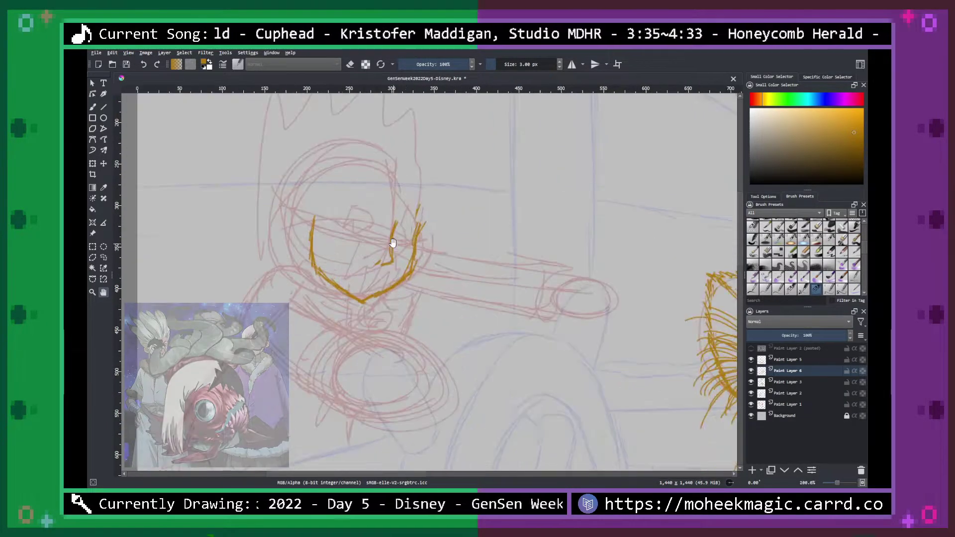
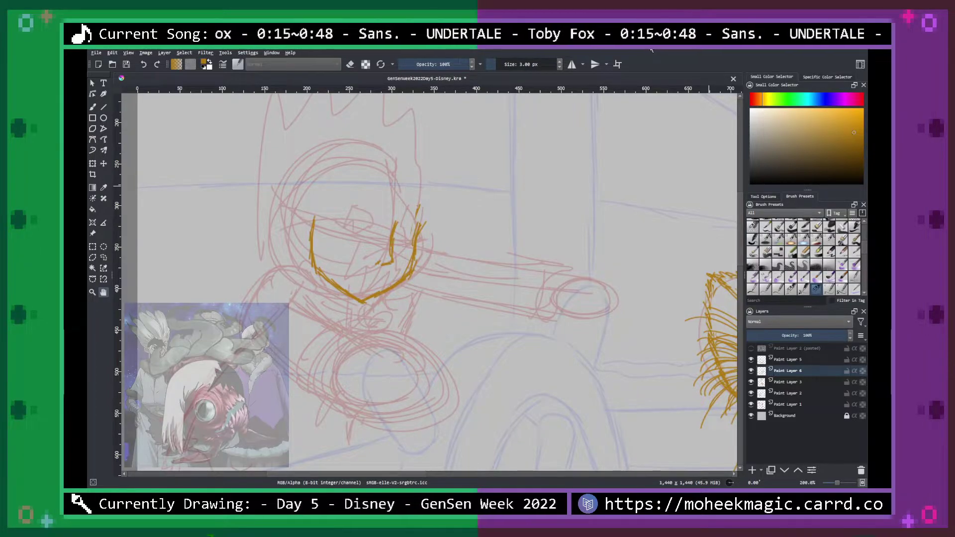
Try a smooth, curved open mouth below the nose, then erase it.
key(b)
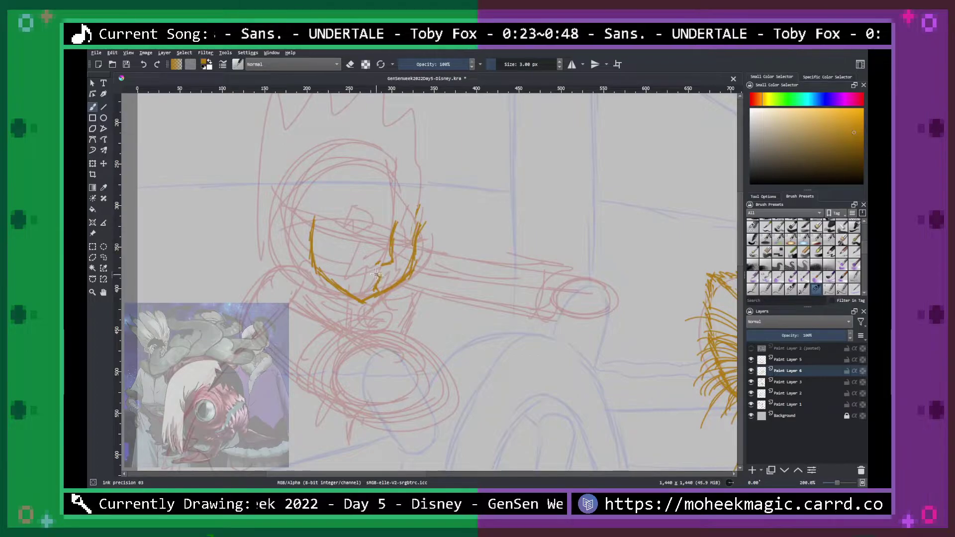
mouse_move(357, 264)
mouse_down()
mouse_move(342, 268)
mouse_move(348, 283)
mouse_move(376, 273)
mouse_move(350, 252)
mouse_move(342, 266)
mouse_move(357, 282)
mouse_move(342, 266)
mouse_move(346, 278)
mouse_move(342, 268)
mouse_move(361, 285)
mouse_move(354, 259)
mouse_move(363, 263)
mouse_move(348, 260)
mouse_up()
key(e)
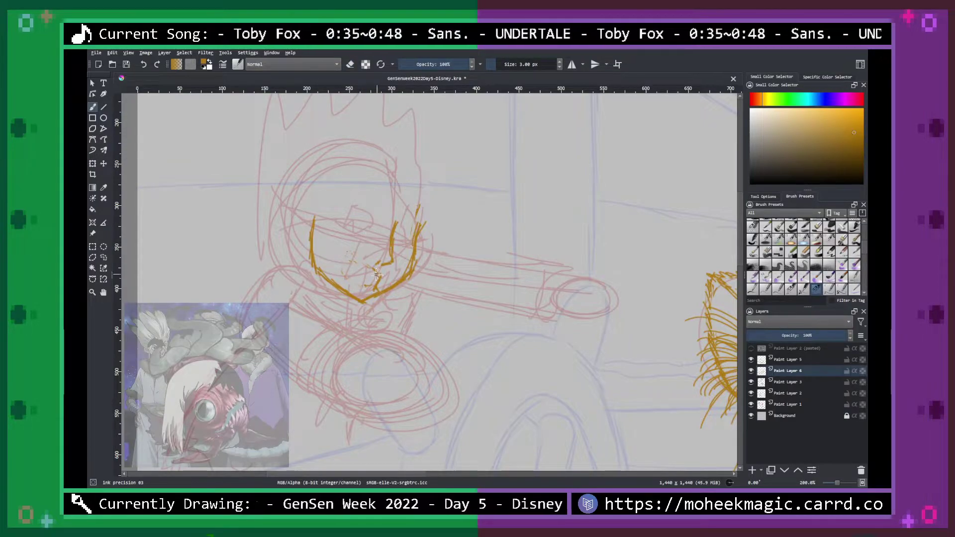
mouse_move(357, 260)
mouse_down()
mouse_move(352, 266)
mouse_move(345, 253)
mouse_move(361, 282)
mouse_up()
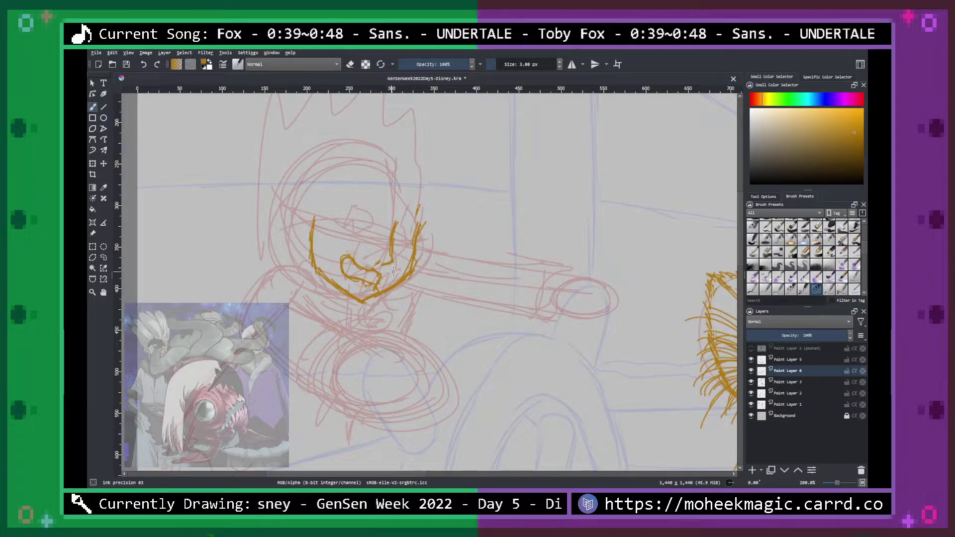
drag(376, 270, 392, 280)
key(e)
mouse_move(366, 282)
mouse_down()
mouse_move(350, 259)
mouse_move(347, 274)
mouse_move(345, 259)
mouse_move(351, 272)
mouse_move(382, 280)
mouse_move(369, 288)
mouse_move(373, 269)
mouse_move(388, 272)
mouse_move(355, 266)
mouse_up()
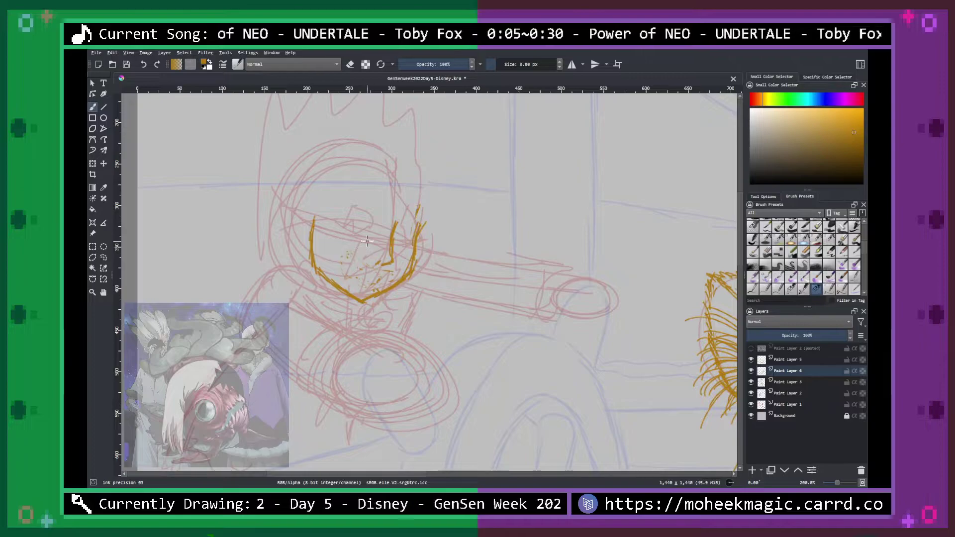
Draw a slanted open mouth between nose and chin, edged with jagged zigzag strokes.
drag(338, 265, 360, 266)
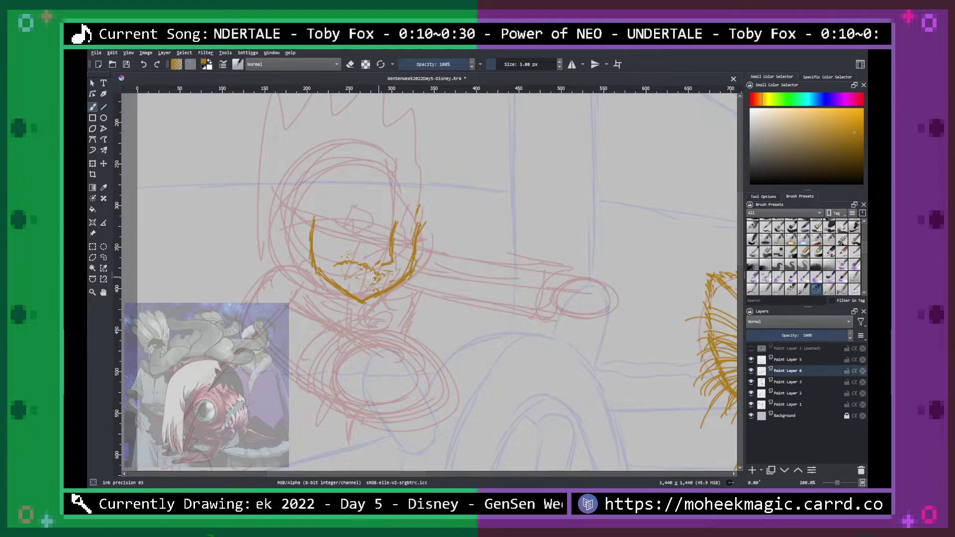
mouse_move(371, 284)
mouse_down()
mouse_move(337, 263)
mouse_move(357, 281)
mouse_move(389, 259)
mouse_move(361, 283)
mouse_move(384, 282)
mouse_move(360, 290)
mouse_move(318, 245)
mouse_move(308, 256)
mouse_move(303, 231)
mouse_move(280, 218)
mouse_move(244, 244)
mouse_move(257, 240)
mouse_move(256, 255)
mouse_move(270, 237)
mouse_move(265, 263)
mouse_move(285, 238)
mouse_move(280, 270)
mouse_move(301, 252)
mouse_move(293, 284)
mouse_move(312, 256)
mouse_move(313, 283)
mouse_move(319, 276)
mouse_move(328, 291)
mouse_move(339, 263)
mouse_move(329, 270)
mouse_move(343, 278)
mouse_move(315, 288)
mouse_up()
key(ctrl+minus)
key(ctrl+plus)
key(ctrl+plus)
key(ctrl+plus)
key(e)
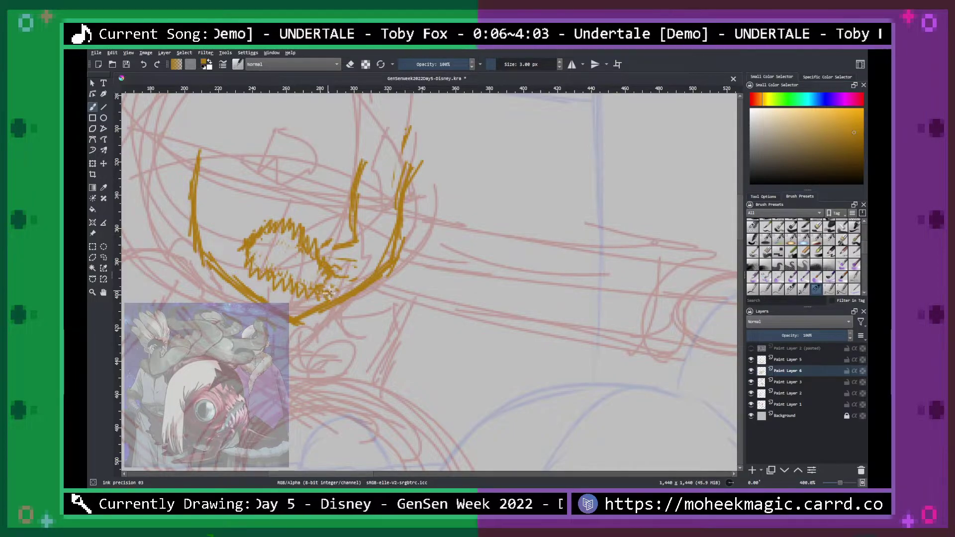
Add curved inner contour lines along the upper and lower parts of the jagged mouth.
mouse_move(248, 253)
mouse_down()
mouse_move(292, 264)
mouse_move(273, 254)
mouse_move(299, 273)
mouse_move(299, 264)
mouse_up()
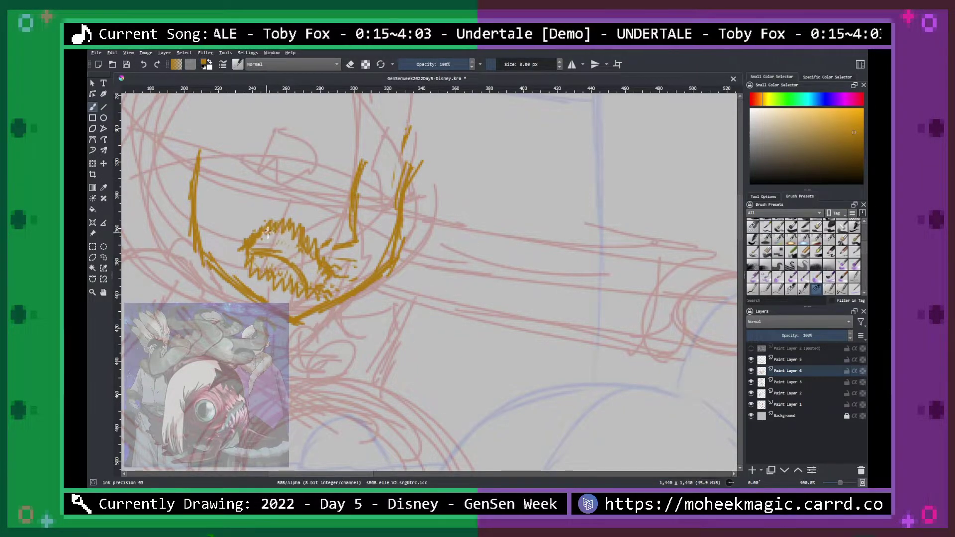
mouse_move(277, 244)
mouse_down()
mouse_move(325, 276)
mouse_move(323, 263)
mouse_move(305, 273)
mouse_move(315, 287)
mouse_up()
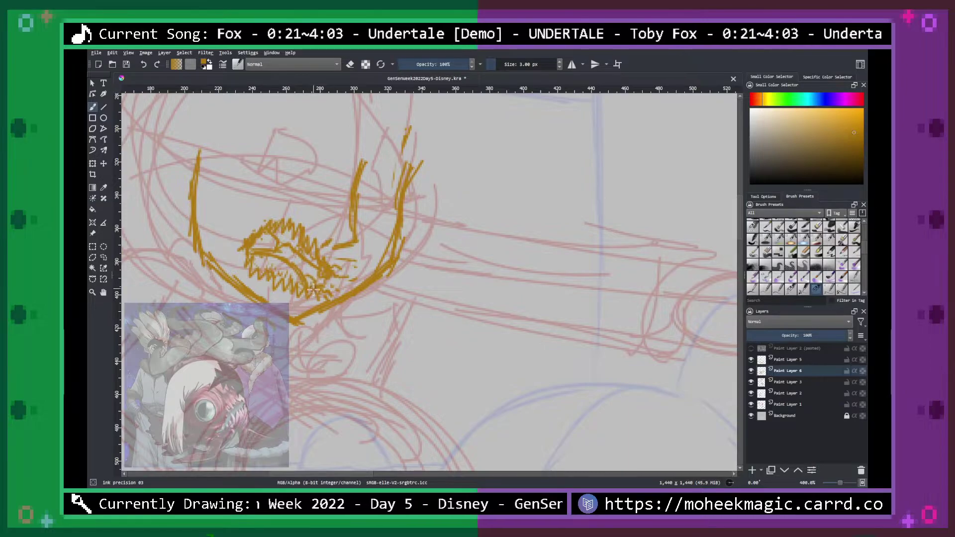
drag(251, 251, 267, 261)
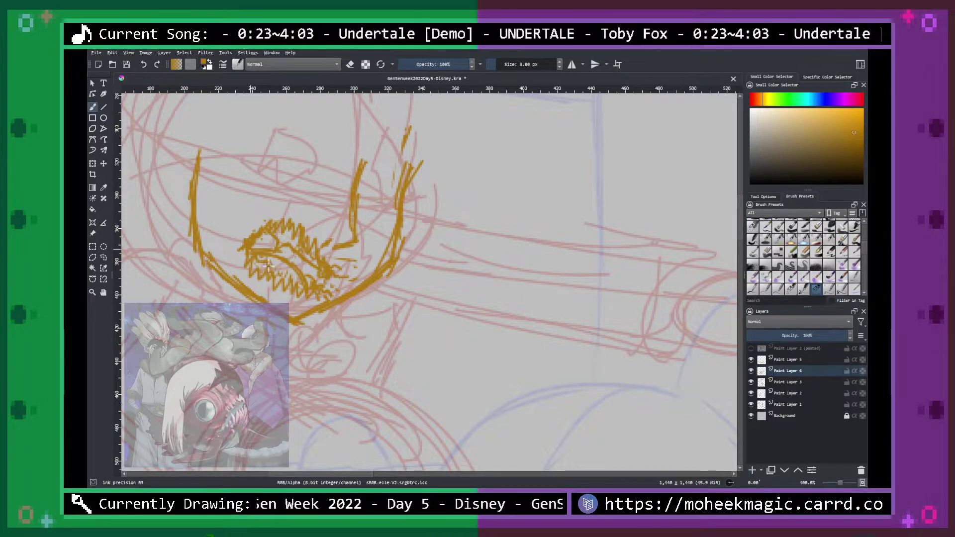
key(ctrl+minus)
key(minus)
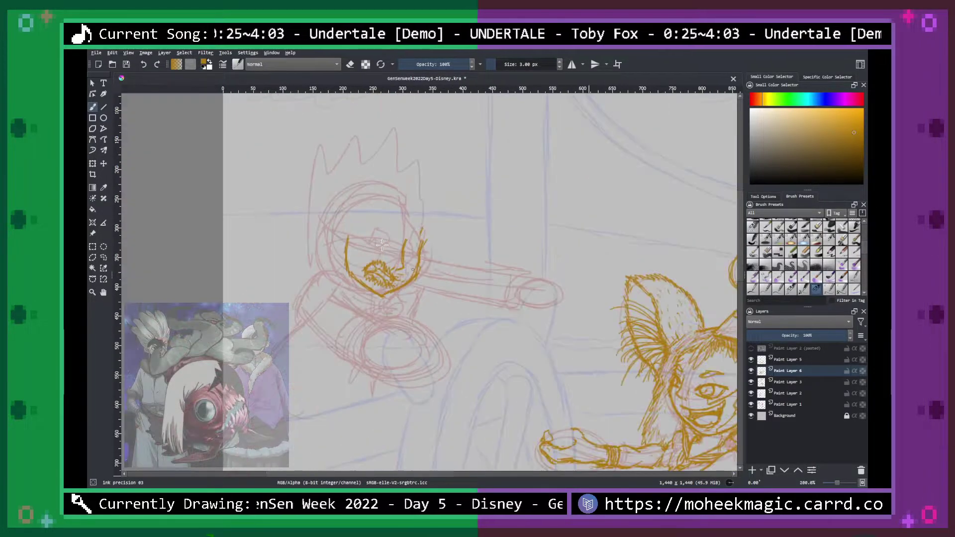
Hide the rough sketch on Paint Layer 1 and shade the inside of the mouth with dense orange strokes.
click(752, 405)
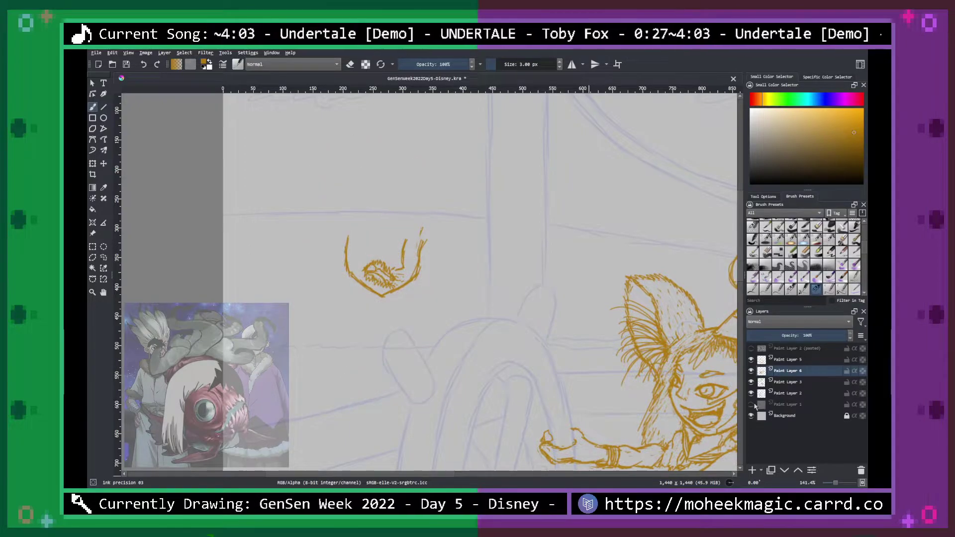
key(plus)
key(plus)
key(plus)
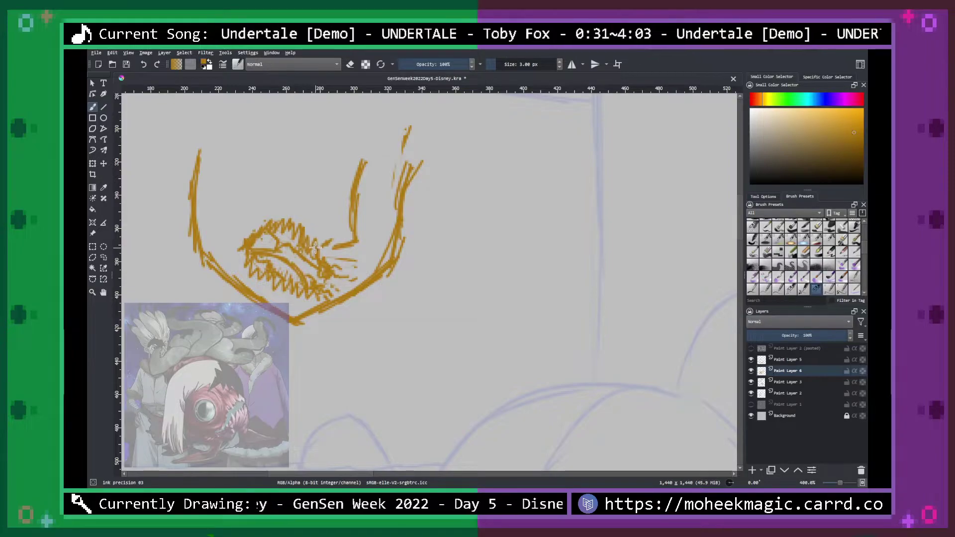
mouse_move(268, 237)
mouse_down()
mouse_move(253, 247)
mouse_move(262, 234)
mouse_move(260, 248)
mouse_move(274, 238)
mouse_move(271, 250)
mouse_move(294, 251)
mouse_move(294, 264)
mouse_move(300, 259)
mouse_move(277, 254)
mouse_move(301, 229)
mouse_move(295, 221)
mouse_move(278, 246)
mouse_move(298, 241)
mouse_move(276, 250)
mouse_move(299, 240)
mouse_move(311, 250)
mouse_move(304, 271)
mouse_move(324, 286)
mouse_up()
key(e)
key(e)
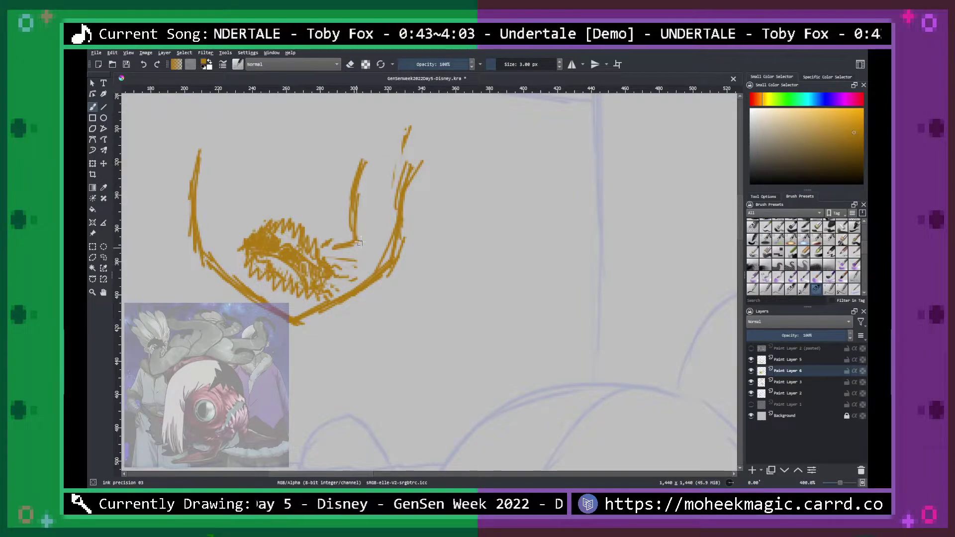
key(ctrl+z)
key(ctrl+z)
key(ctrl+z)
key(ctrl+z)
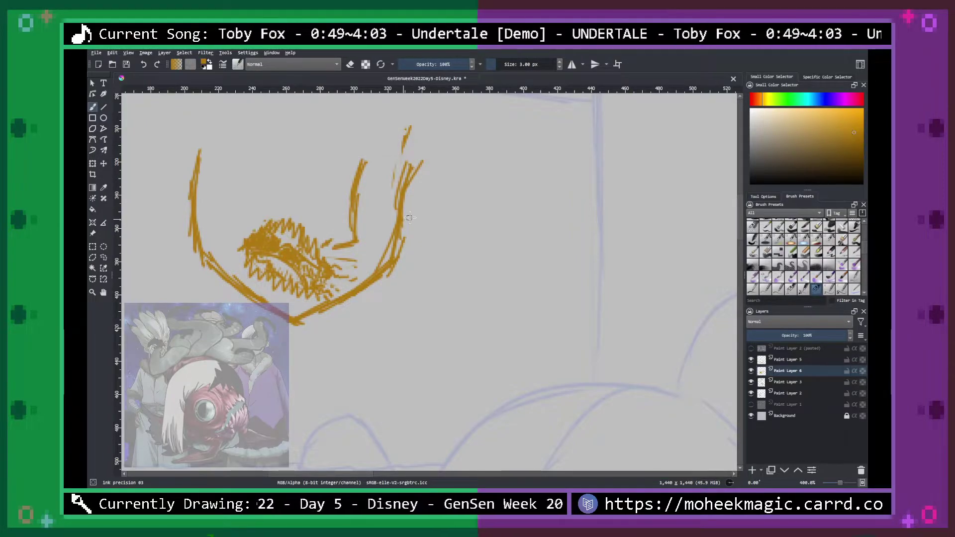
Show the rough sketch on Paint Layer 1 again and save the drawing.
key(ctrl+minus)
key(ctrl+minus)
key(ctrl+minus)
key(ctrl+plus)
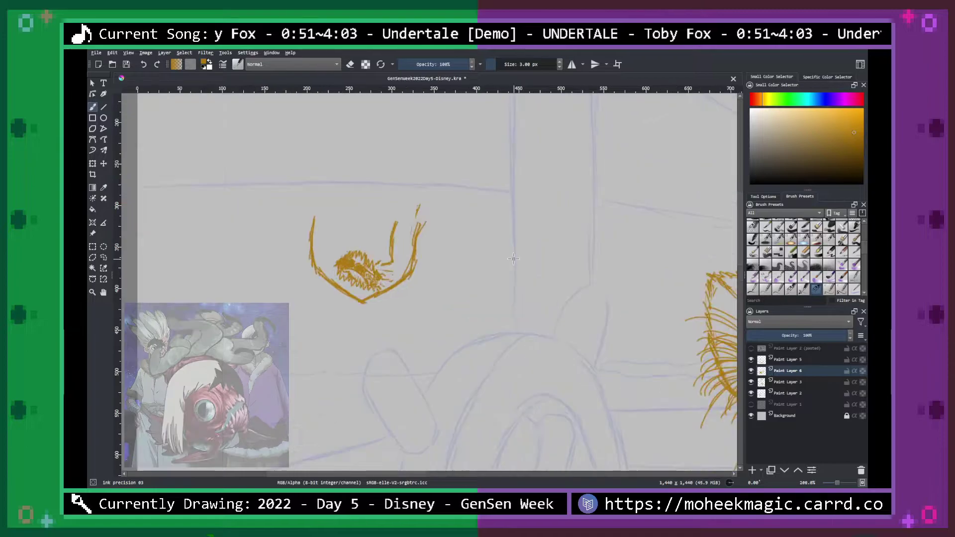
click(751, 394)
click(751, 393)
click(751, 393)
click(751, 393)
click(751, 404)
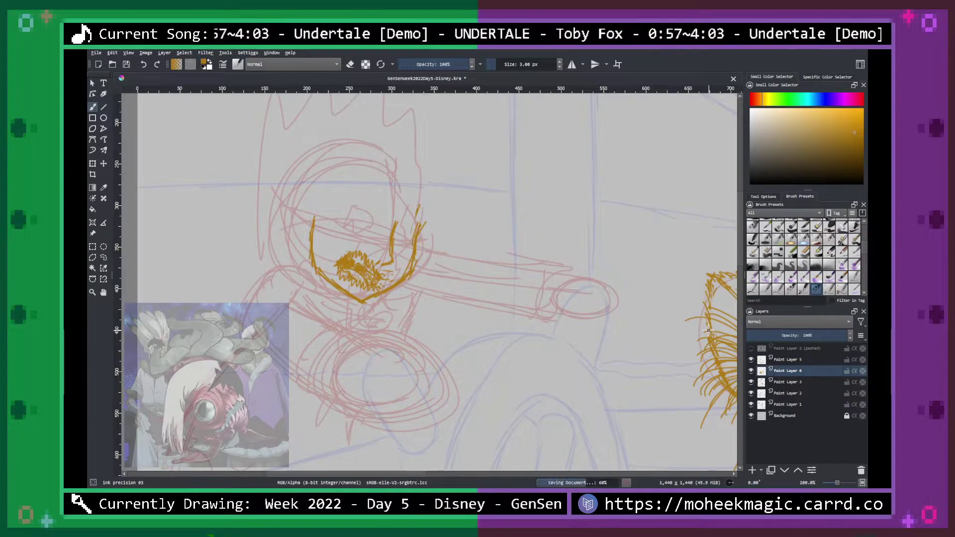
Draw a thick, angled eyebrow sloping down toward the nose above the near eye.
drag(426, 222, 448, 269)
scroll(448, 269, up, 2)
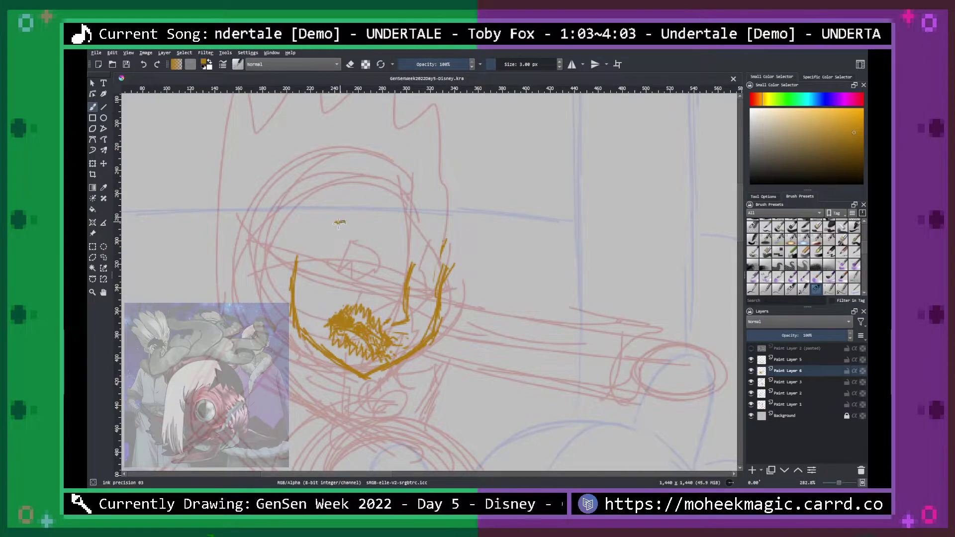
drag(360, 231, 386, 259)
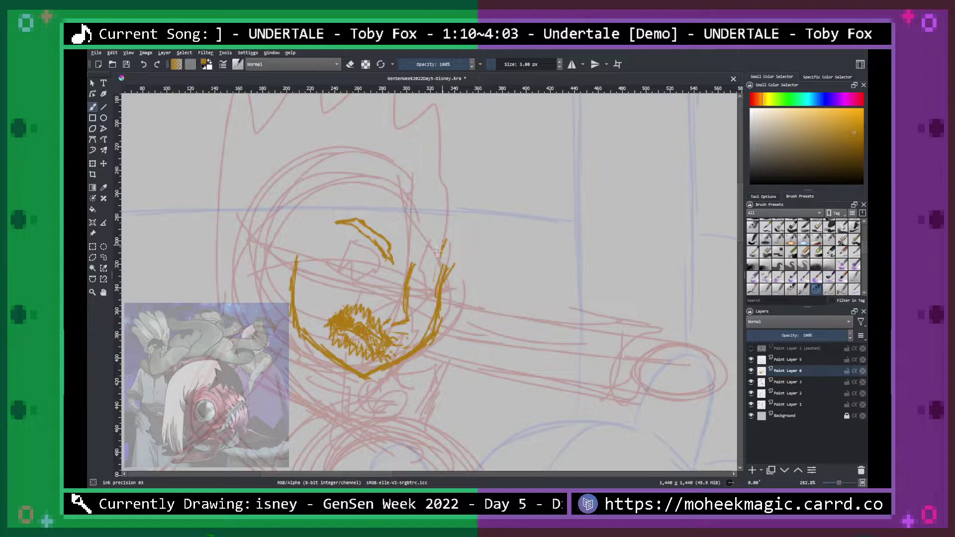
Draw the far eyebrow at the edge of the face, erase its overlapping lines and extend the face edge upward.
mouse_move(421, 270)
mouse_down()
mouse_move(421, 258)
mouse_move(445, 250)
mouse_up()
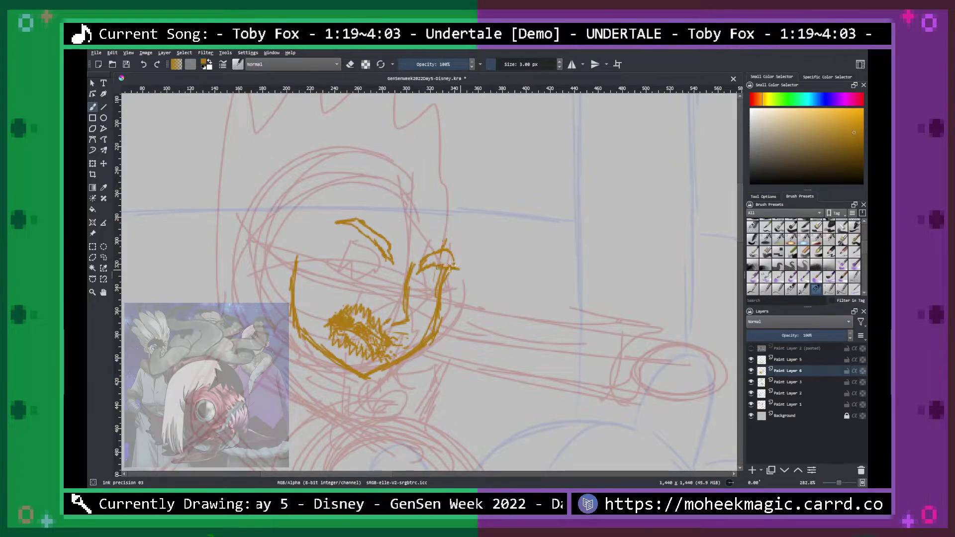
key(e)
drag(453, 267, 442, 267)
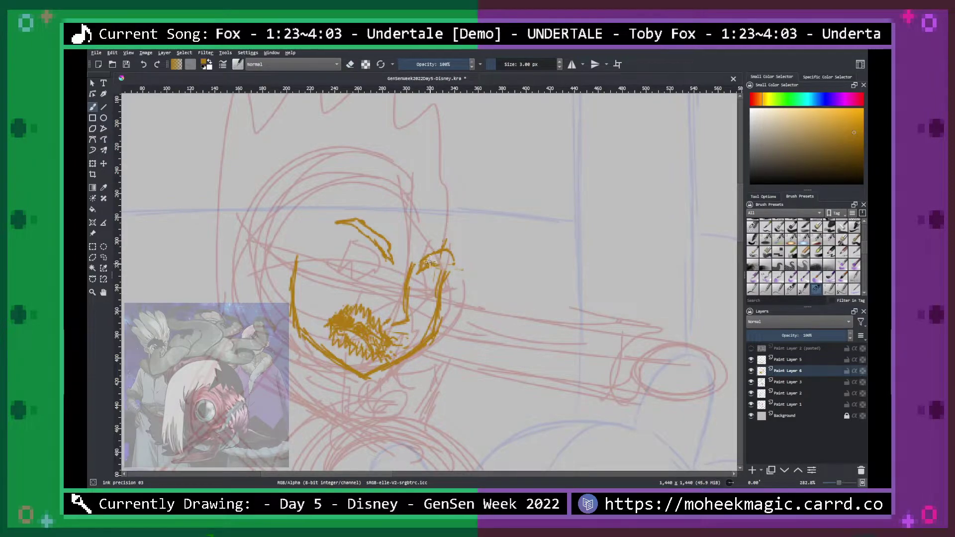
mouse_move(443, 257)
mouse_down()
mouse_move(443, 271)
mouse_move(446, 232)
mouse_up()
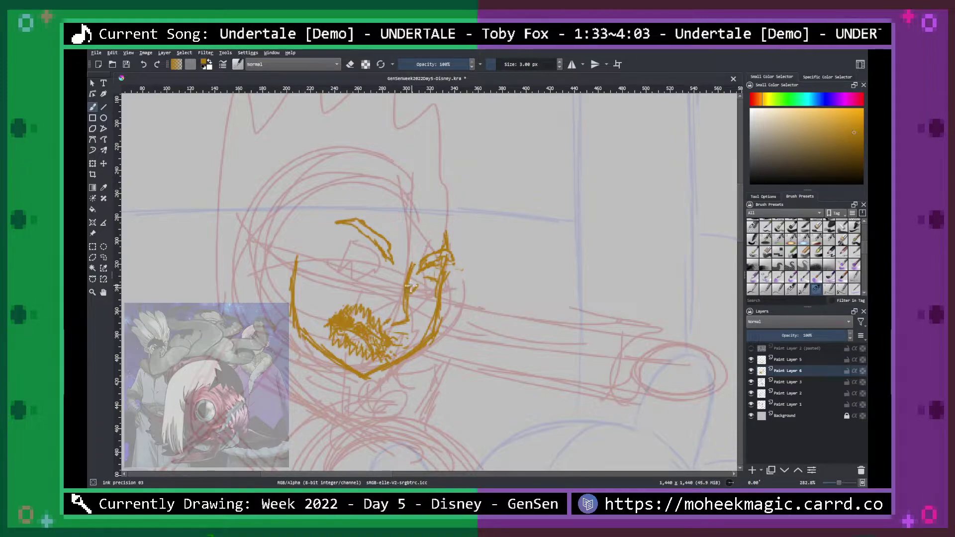
Outline the two narrowed, slanted eyes on either side of the nose beneath the eyebrows.
drag(410, 290, 435, 294)
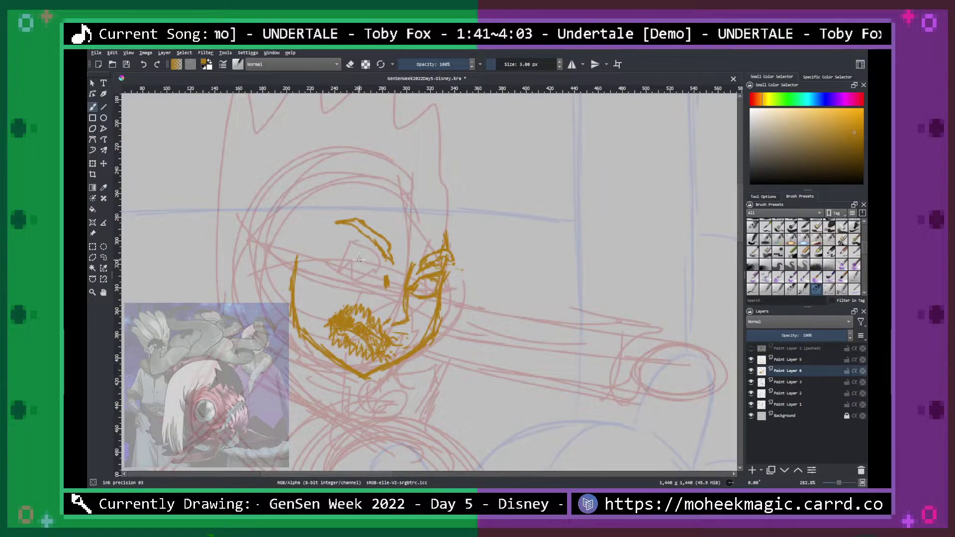
mouse_move(388, 282)
mouse_down()
mouse_move(354, 261)
mouse_move(374, 271)
mouse_move(345, 290)
mouse_move(434, 276)
mouse_move(437, 294)
mouse_up()
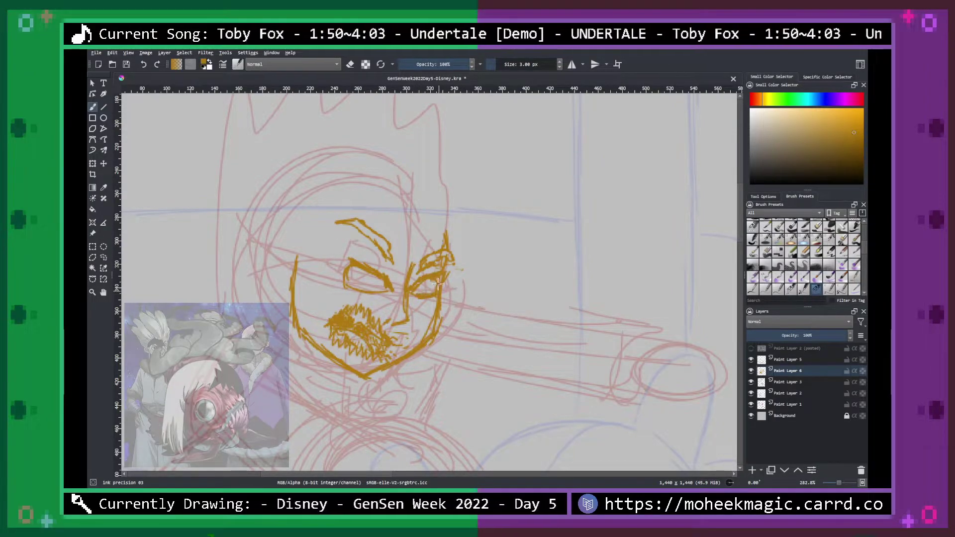
key(ctrl+minus)
key(ctrl+minus)
key(ctrl+minus)
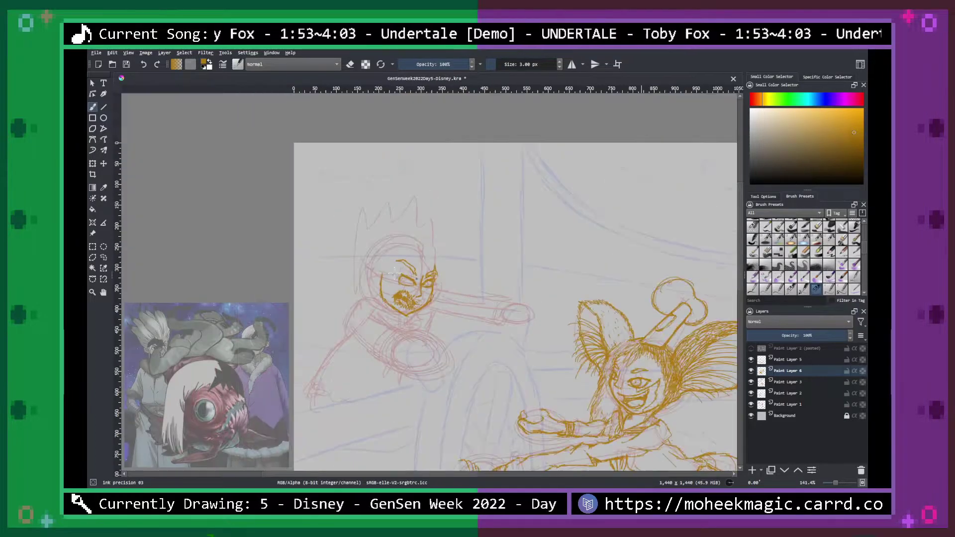
Add a round iris and a heavier upper lid to the near eye, and shade the far eye.
key(ctrl+plus)
key(ctrl+plus)
key(ctrl+plus)
key(ctrl+plus)
mouse_move(352, 273)
mouse_down()
mouse_move(334, 283)
mouse_move(337, 294)
mouse_move(356, 294)
mouse_up()
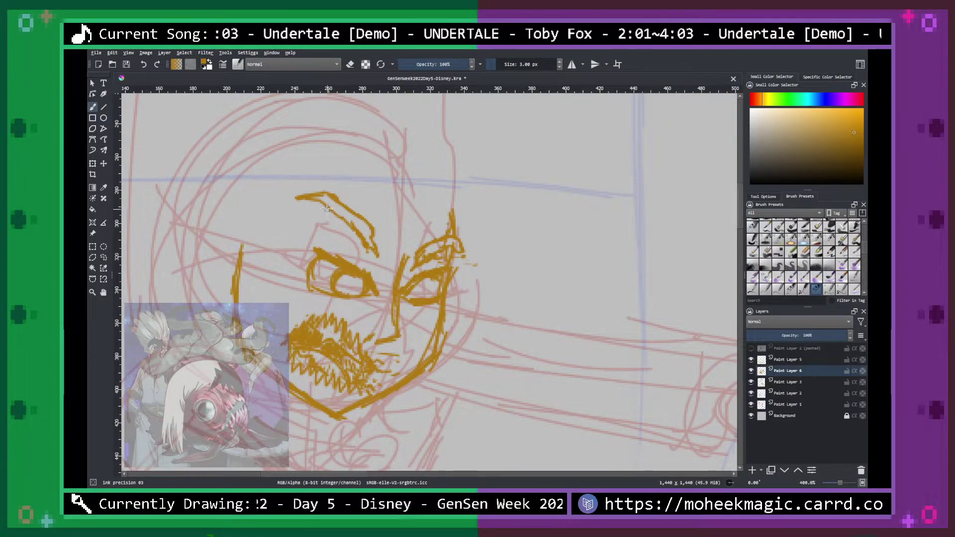
mouse_move(308, 238)
mouse_down()
mouse_move(320, 253)
mouse_move(307, 281)
mouse_up()
mouse_move(443, 271)
mouse_down()
mouse_move(415, 283)
mouse_move(428, 282)
mouse_move(428, 293)
mouse_move(422, 280)
mouse_move(432, 282)
mouse_move(435, 299)
mouse_move(446, 281)
mouse_up()
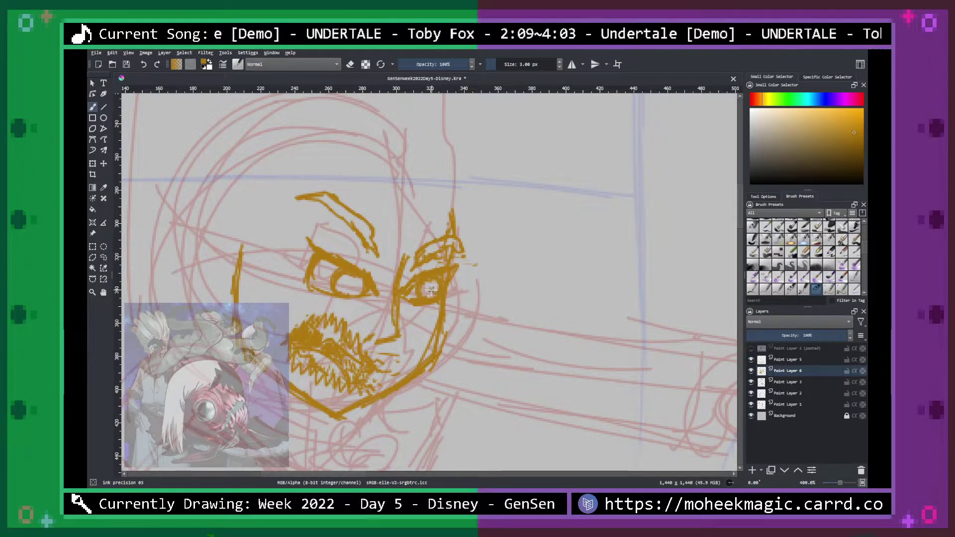
Dot a pupil into each eye of the crowned figure and hide the red rough sketch layer.
click(430, 291)
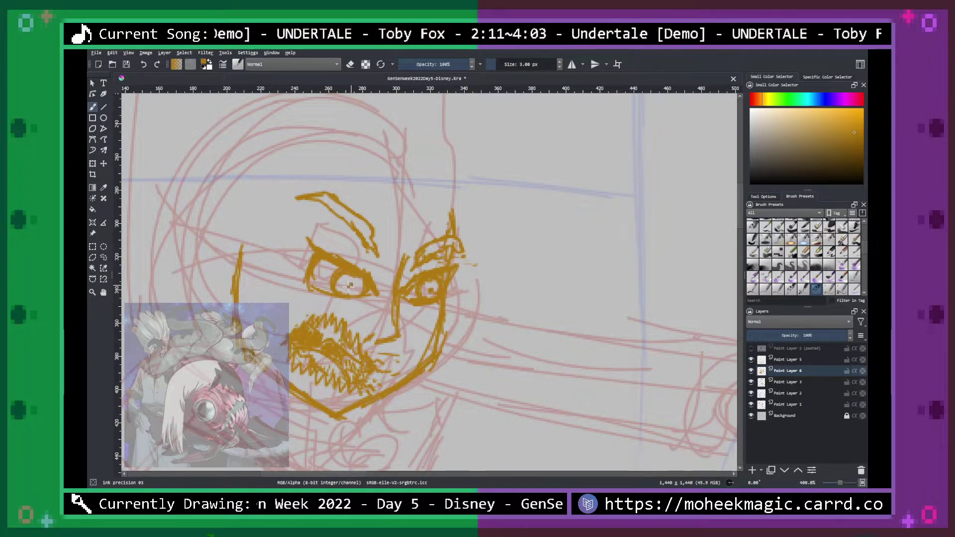
scroll(354, 281, down, 1)
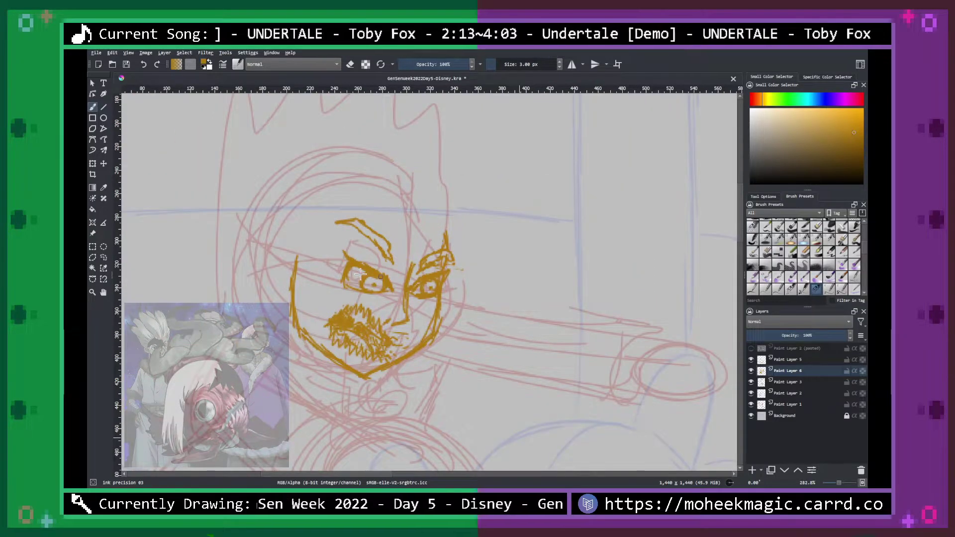
scroll(360, 273, up, 1)
click(751, 404)
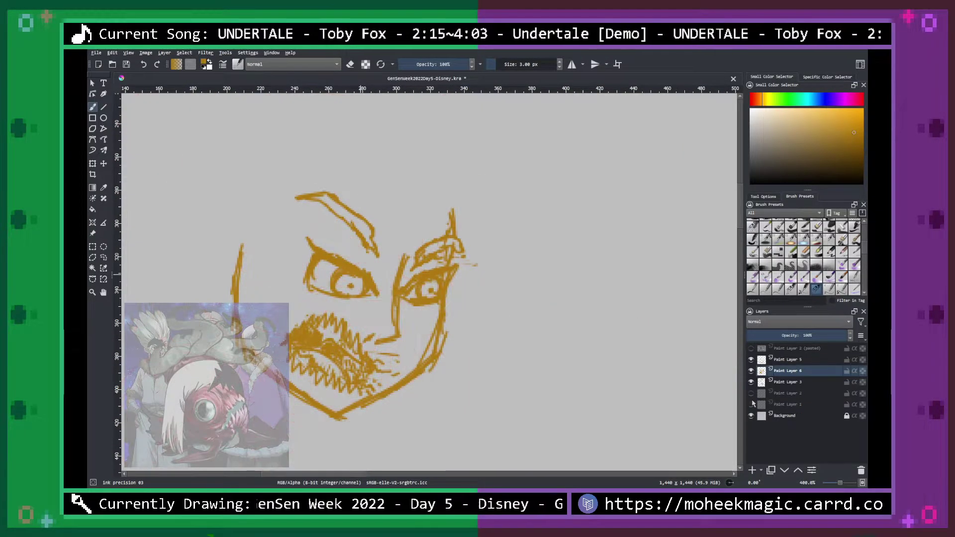
Erase the stray marks between the corner of the mouth and the jaw line below the nose.
key(e)
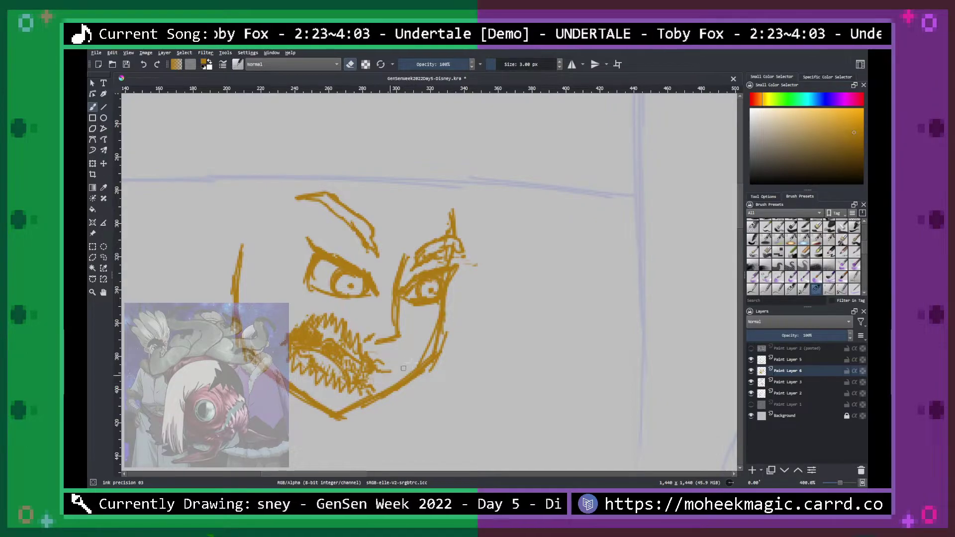
mouse_move(370, 362)
mouse_down()
mouse_move(404, 367)
mouse_move(378, 367)
mouse_move(442, 315)
mouse_move(387, 391)
mouse_move(367, 387)
mouse_move(390, 369)
mouse_up()
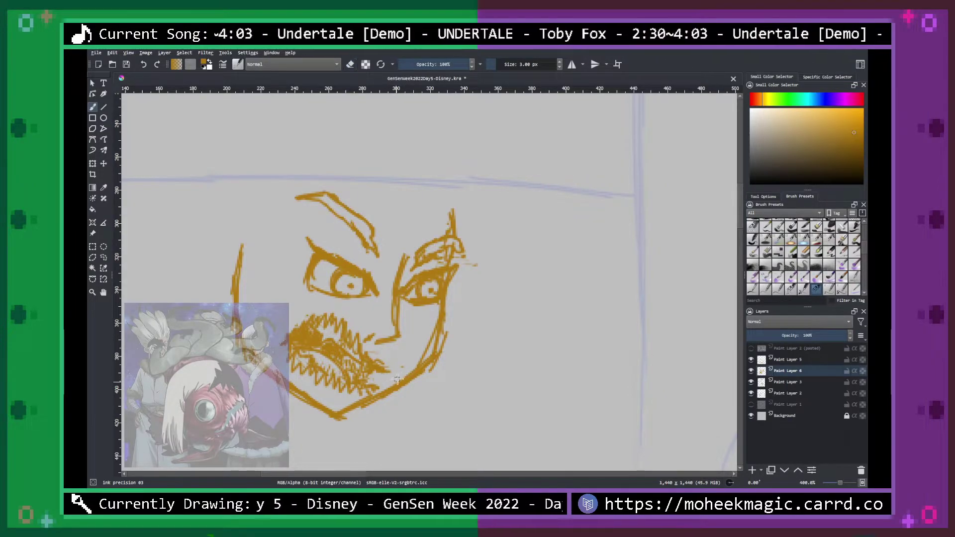
key(ctrl+minus)
key(ctrl+minus)
key(ctrl+minus)
key(ctrl+minus)
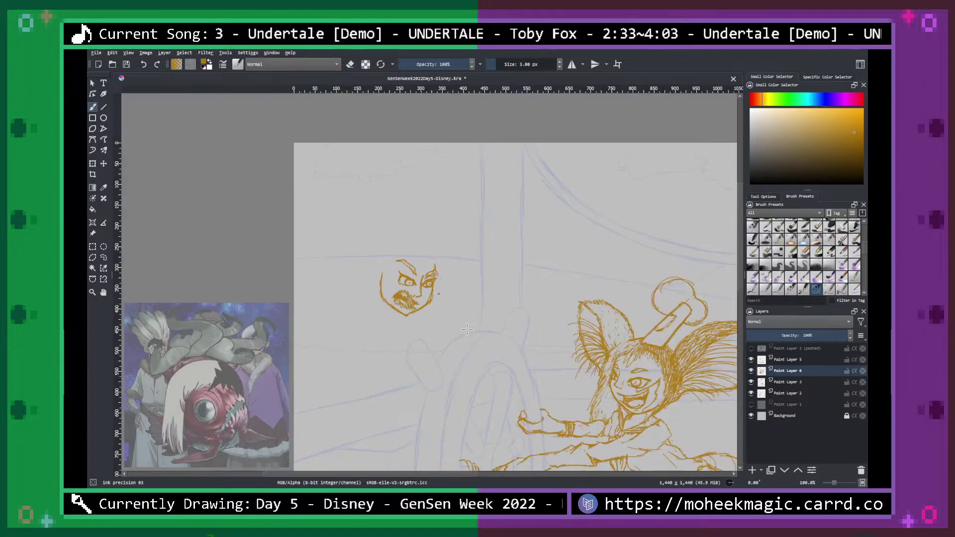
Compare the crowned figure's face with the finished eared character, both up close and from further out.
key(ctrl+plus)
key(ctrl+plus)
key(ctrl+plus)
key(ctrl+minus)
key(ctrl+minus)
key(ctrl+minus)
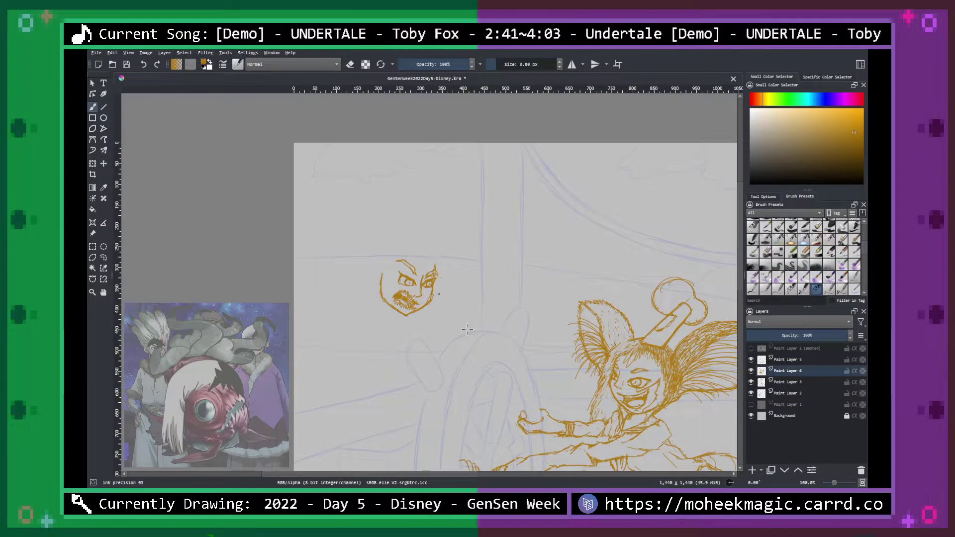
key(plus)
key(plus)
key(plus)
key(plus)
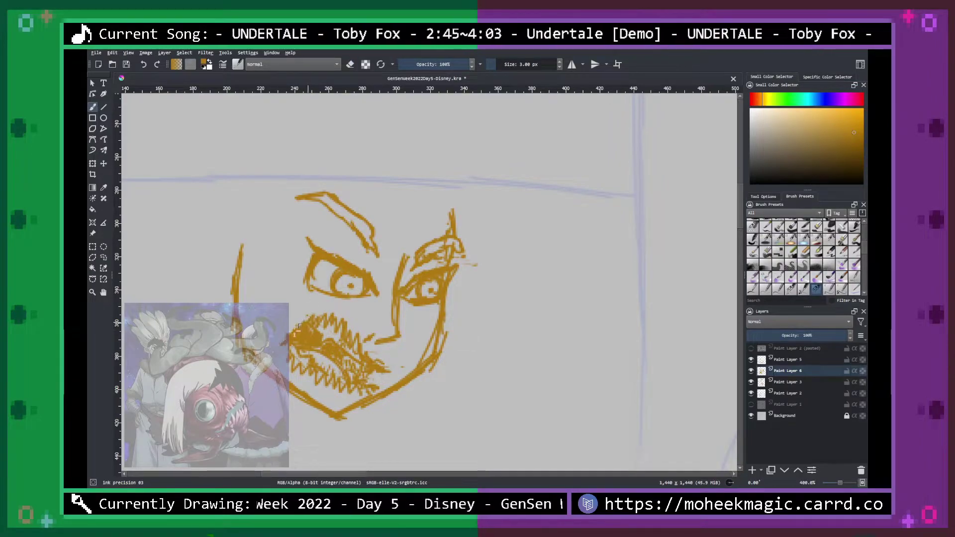
Trim the zigzag marks at the upper outer corner of the mouth and save the drawing.
key(e)
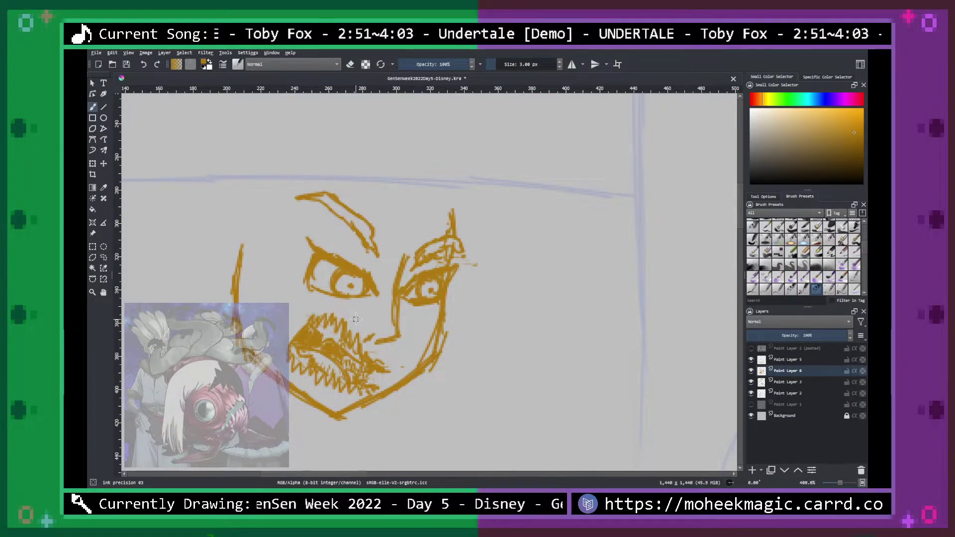
scroll(443, 304, down, 3)
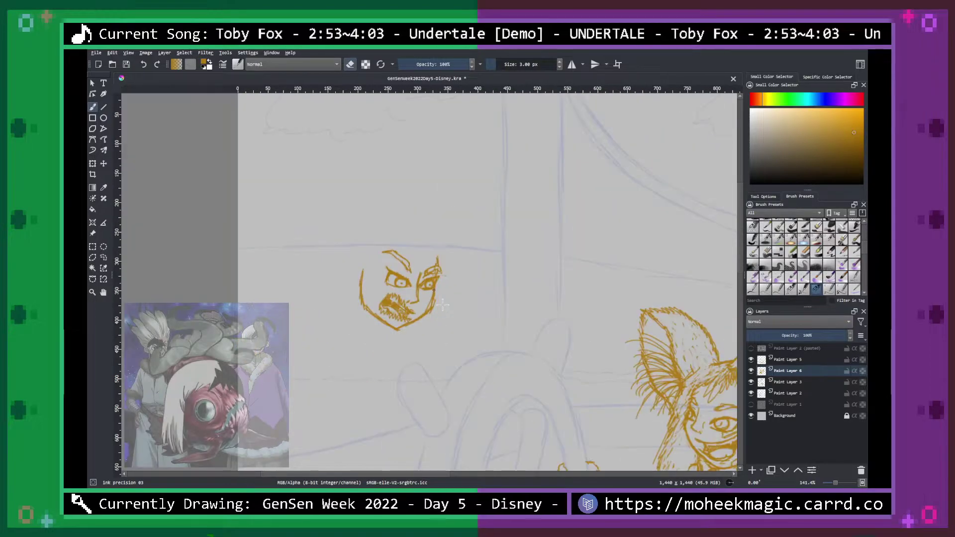
key(ctrl+s)
scroll(443, 305, up, 4)
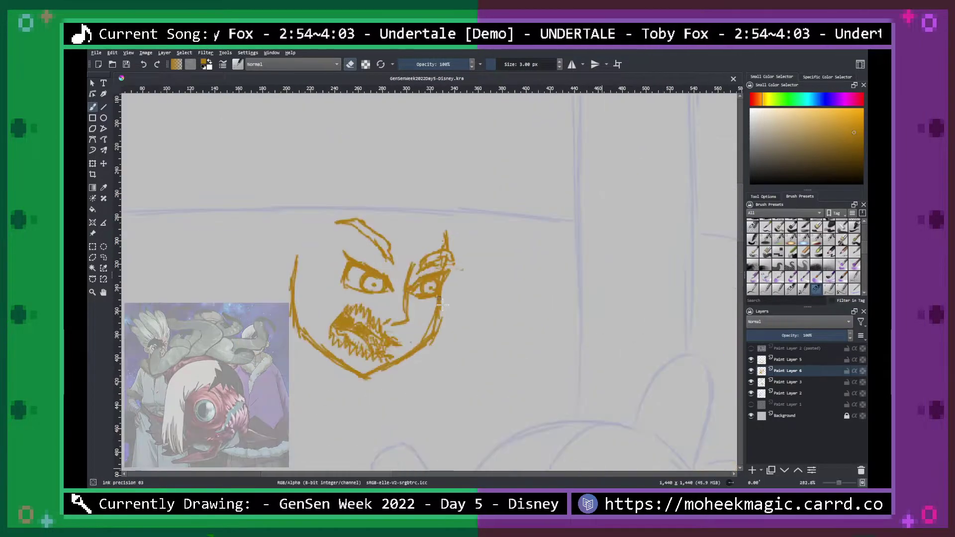
Erase the remaining spikes along the upper edge of the mouth to leave a smooth lip line.
key(e)
drag(282, 342, 273, 337)
key(e)
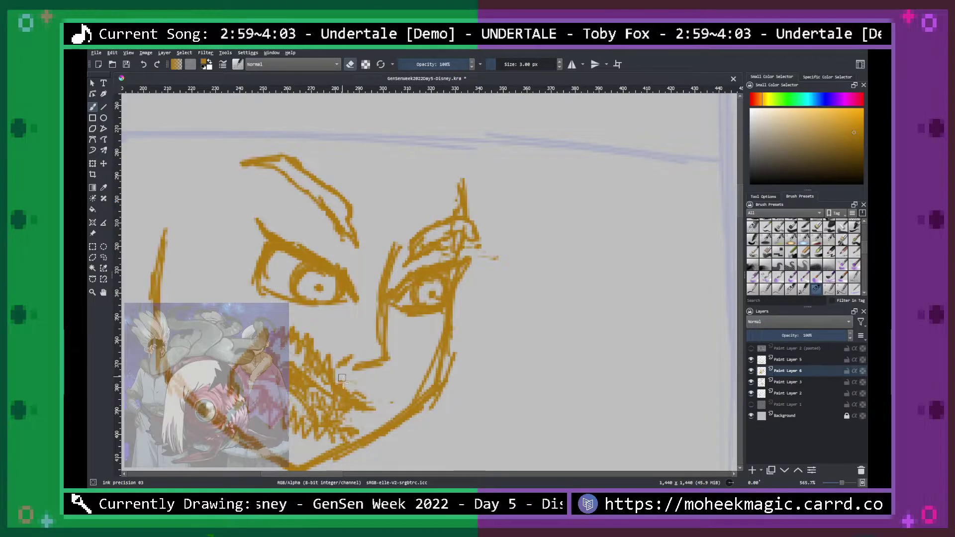
mouse_move(327, 354)
mouse_down()
mouse_move(265, 323)
mouse_move(275, 347)
mouse_move(272, 339)
mouse_move(295, 346)
mouse_move(307, 369)
mouse_move(315, 360)
mouse_move(333, 368)
mouse_up()
key(e)
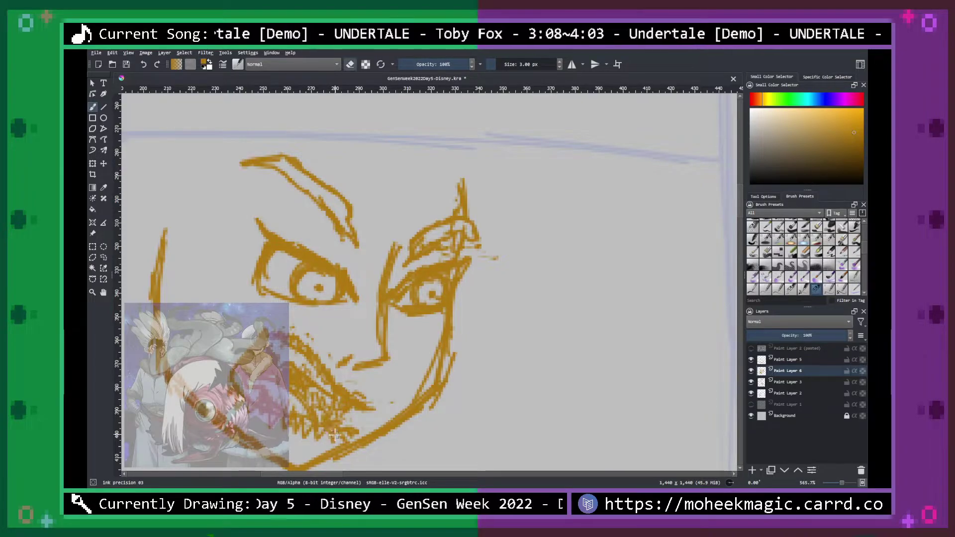
Erase the spikes below the mouth and clear the scribbles inside it to shape the teeth and lower lip.
key(e)
drag(318, 430, 304, 431)
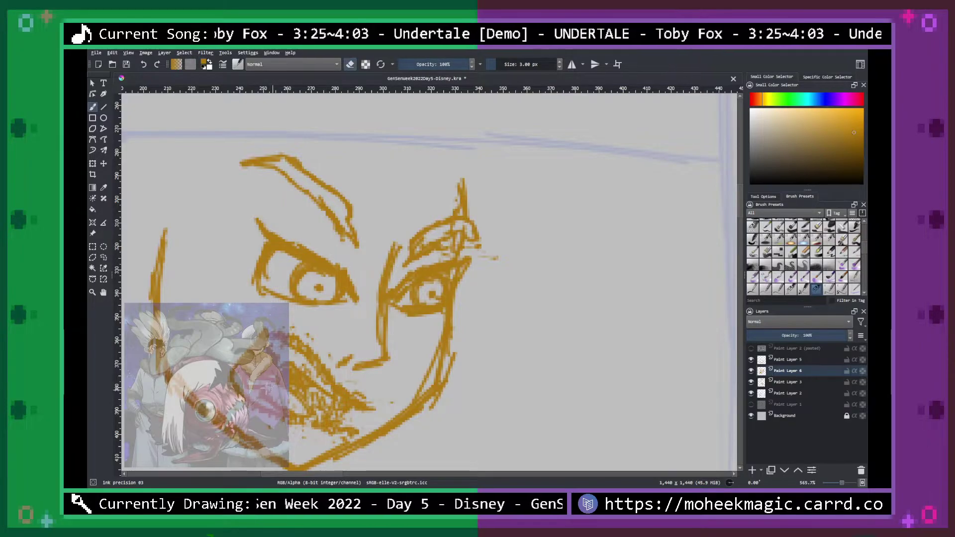
key(e)
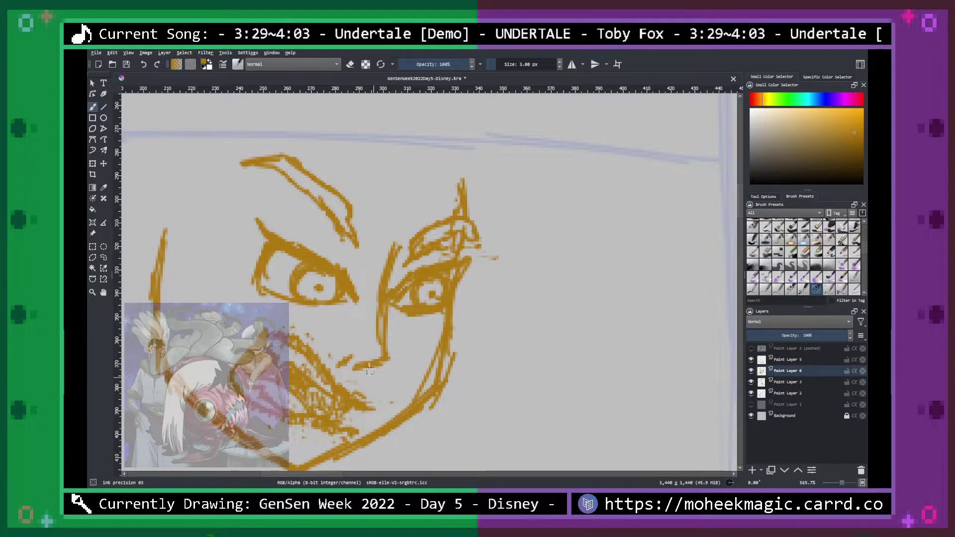
key(e)
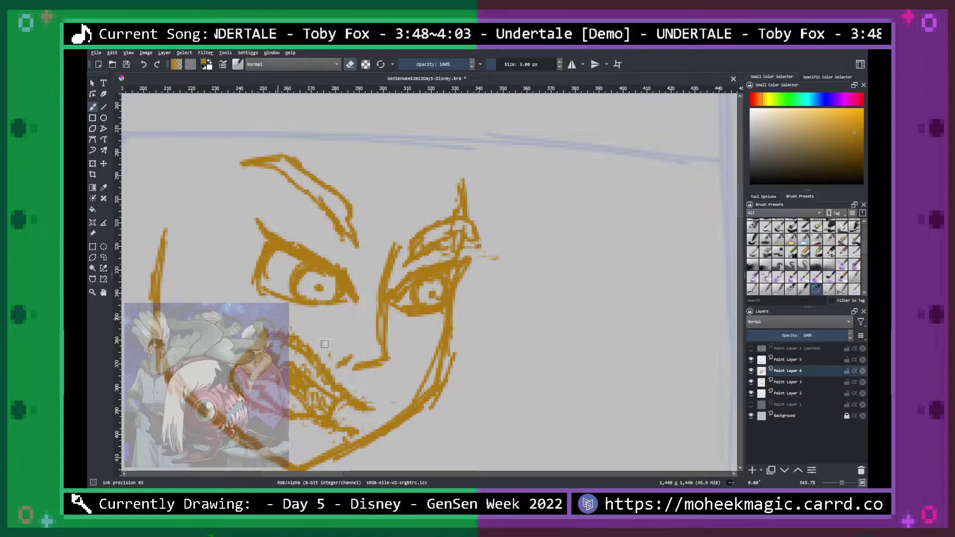
key(ctrl+plus)
key(ctrl+plus)
key(ctrl+minus)
key(ctrl+minus)
key(ctrl+minus)
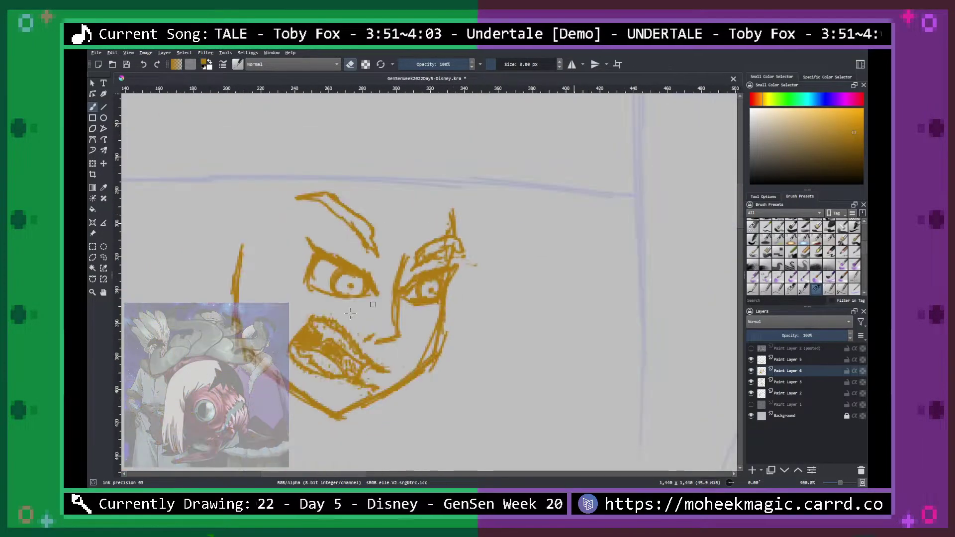
scroll(350, 313, up, 1)
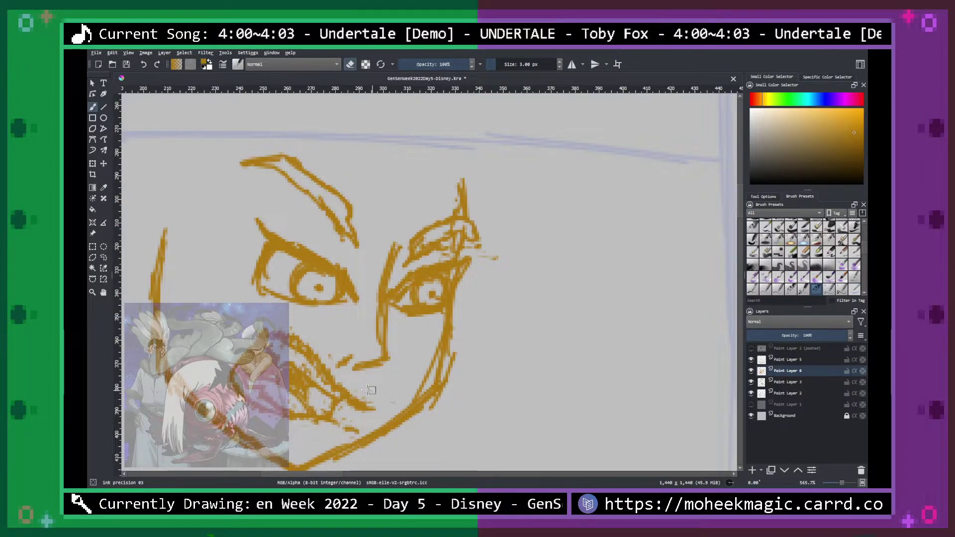
right_click(312, 409)
click(425, 350)
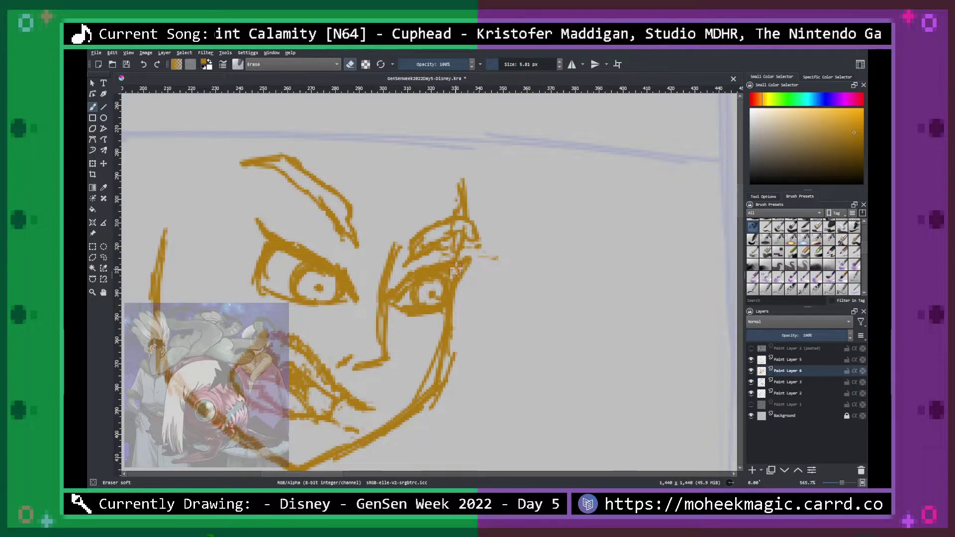
right_click(411, 330)
click(393, 285)
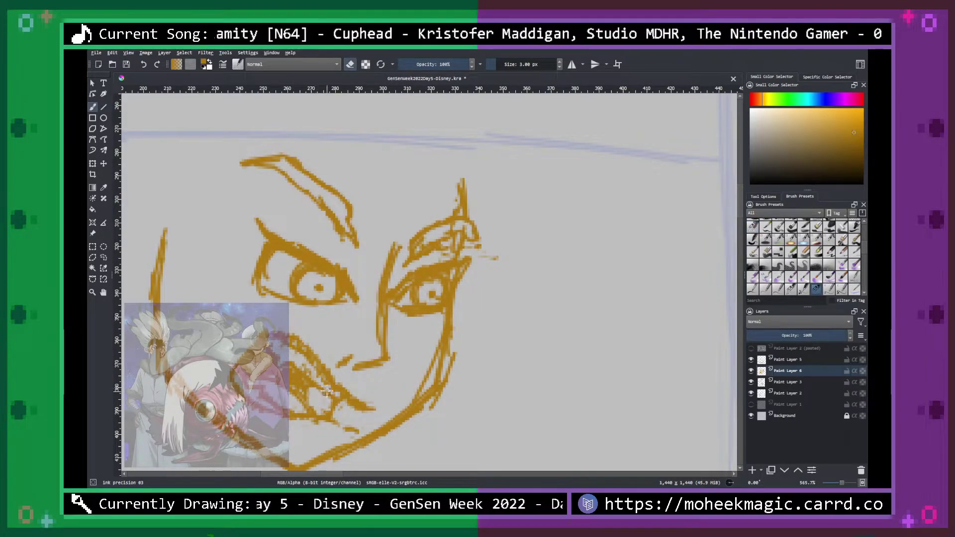
Draw short tooth lines across the cleared opening inside the mouth with the ink brush.
mouse_move(319, 404)
mouse_down()
mouse_move(313, 386)
mouse_move(336, 400)
mouse_up()
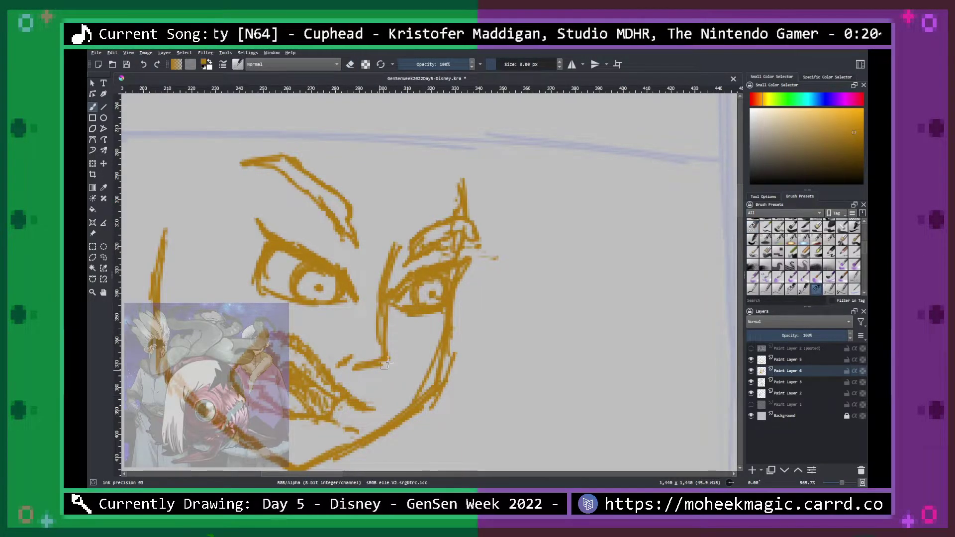
key(minus)
key(minus)
key(minus)
key(minus)
key(minus)
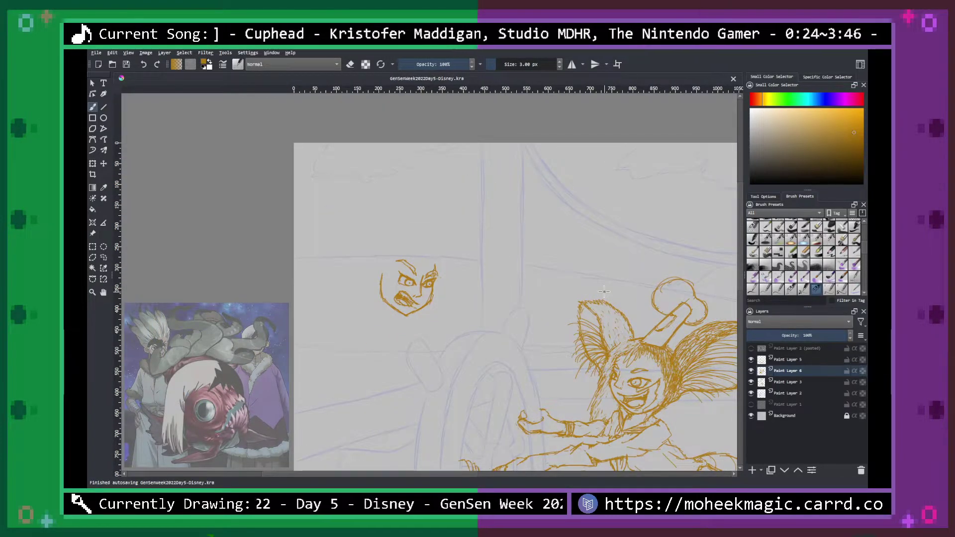
Draw slanted eyelid crease lines between each eye and its brow.
key(plus)
key(plus)
key(plus)
key(plus)
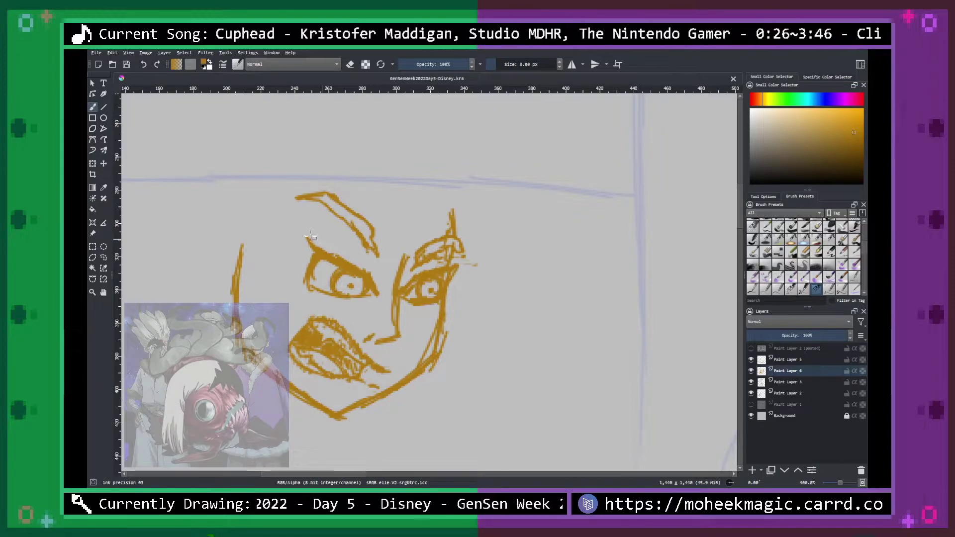
mouse_move(314, 232)
mouse_down()
mouse_move(374, 260)
mouse_move(439, 262)
mouse_up()
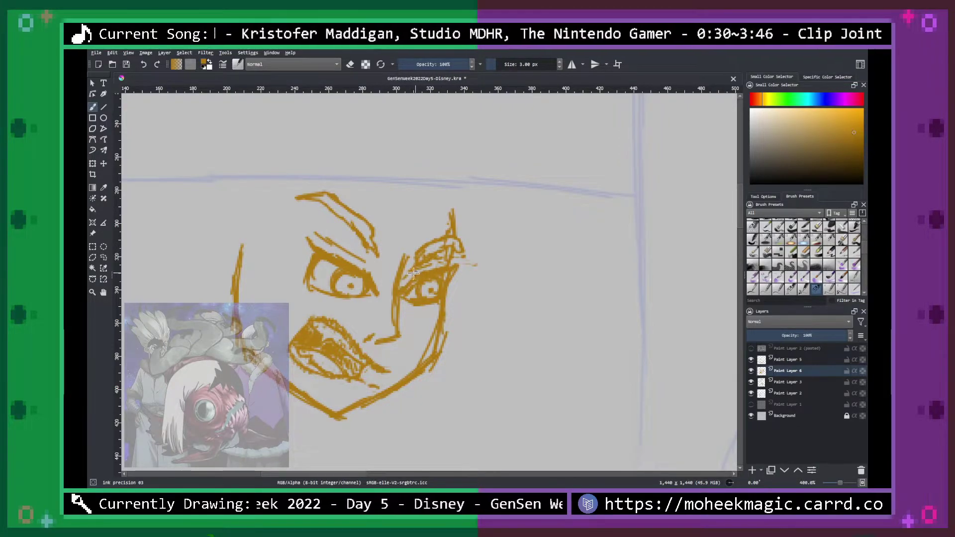
drag(368, 268, 378, 285)
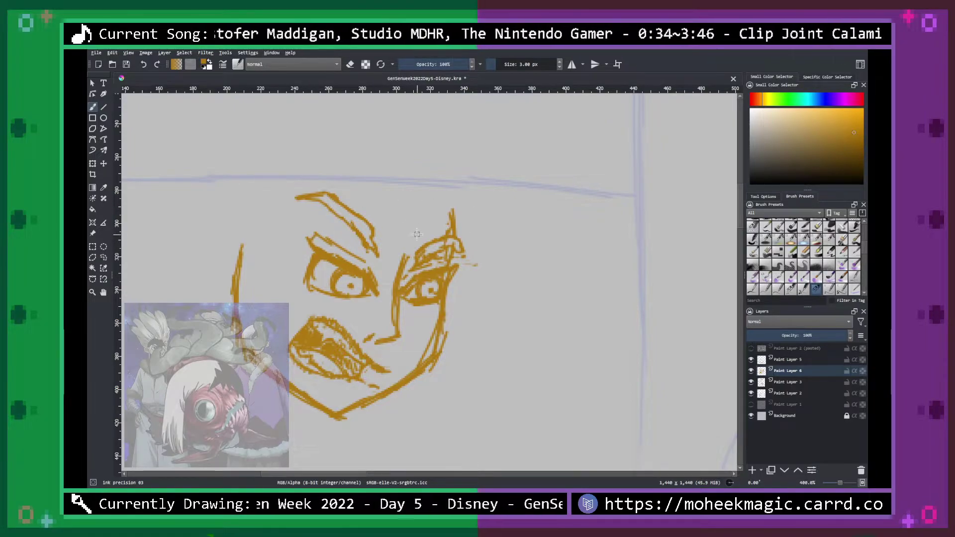
drag(313, 236, 373, 247)
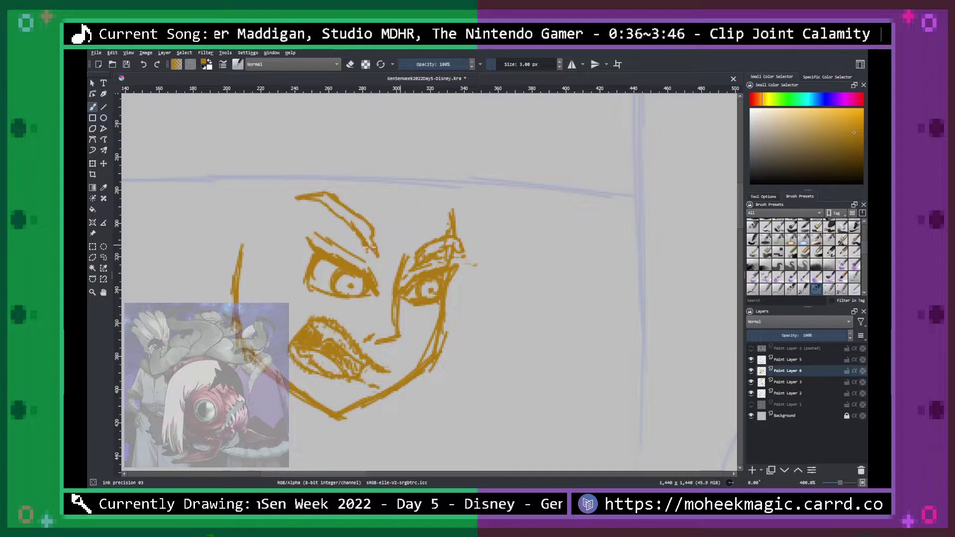
drag(313, 235, 334, 227)
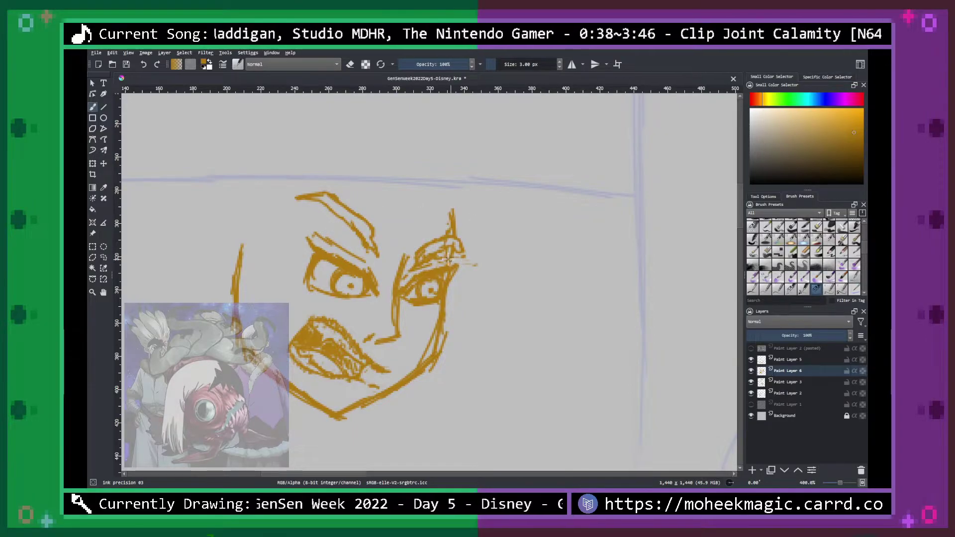
Erase the overlapping lines where the far eye meets the edge of the face.
key(e)
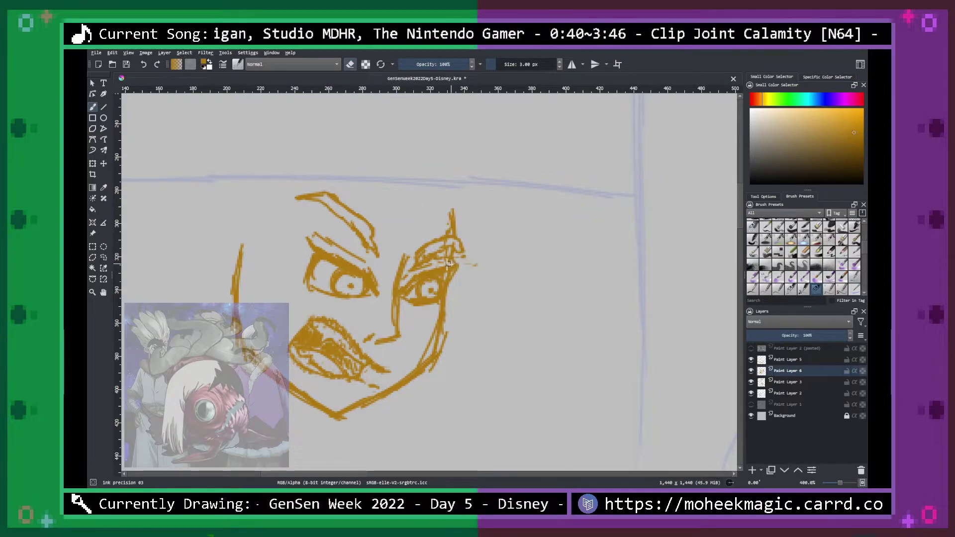
click(474, 264)
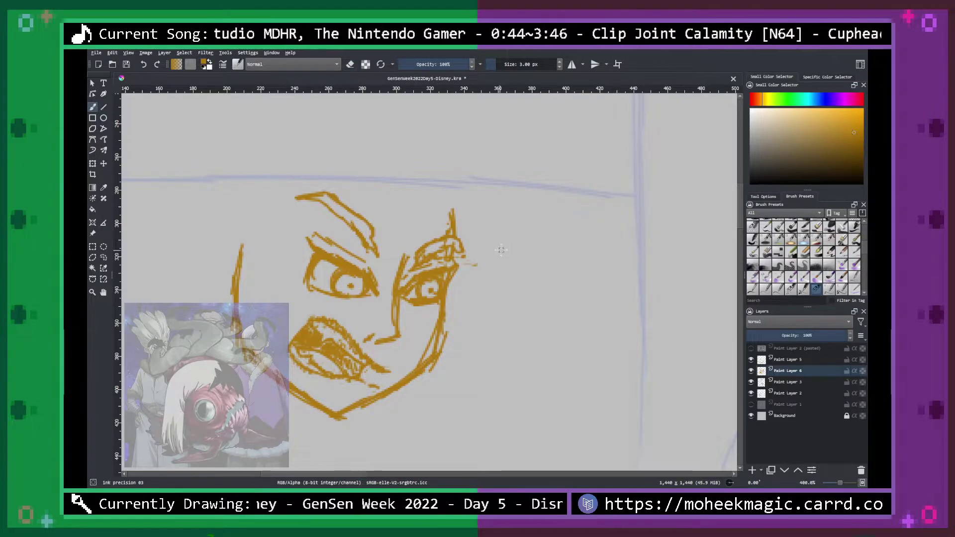
scroll(501, 249, down, 5)
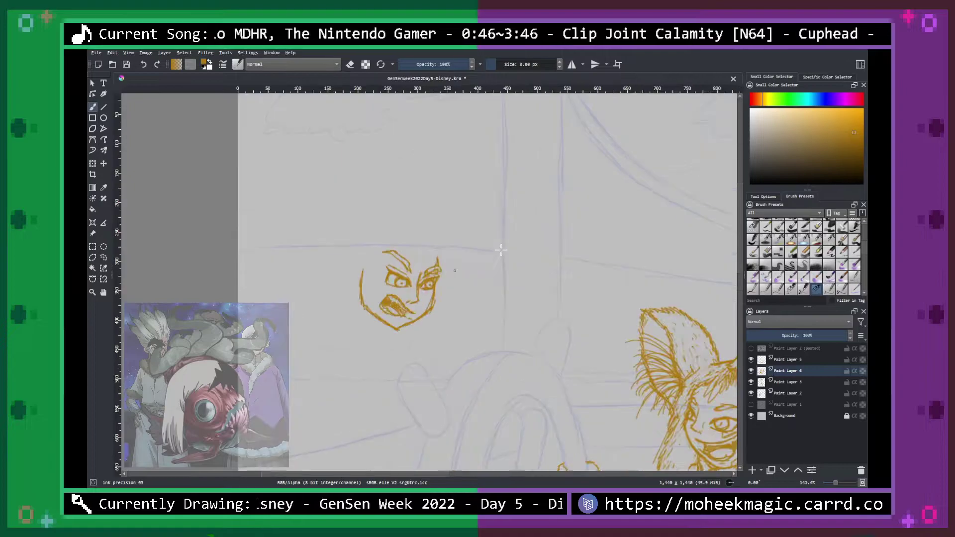
Show the red rough sketch layer again beneath the face, keeping the blue background sketch visible.
scroll(501, 249, up, 2)
click(751, 393)
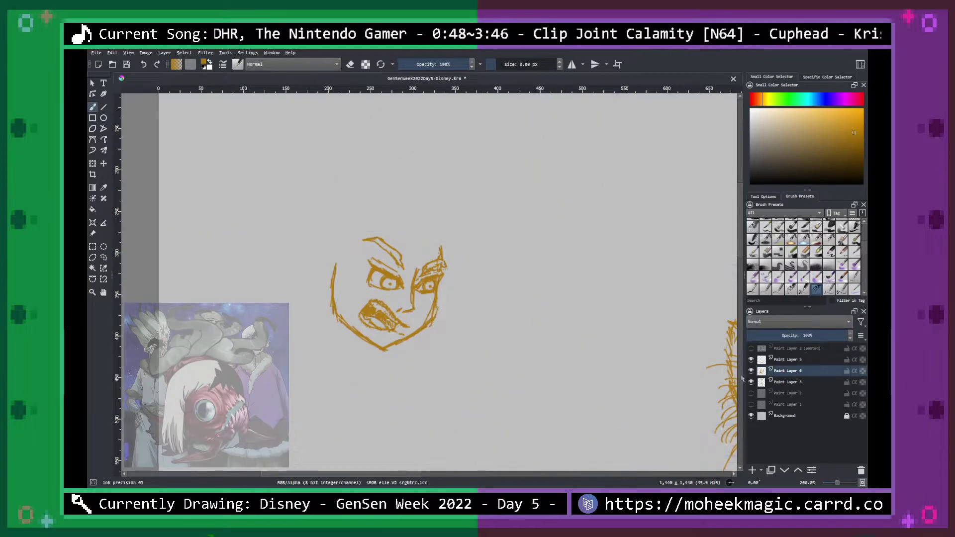
click(751, 405)
click(751, 393)
scroll(426, 280, up, 1)
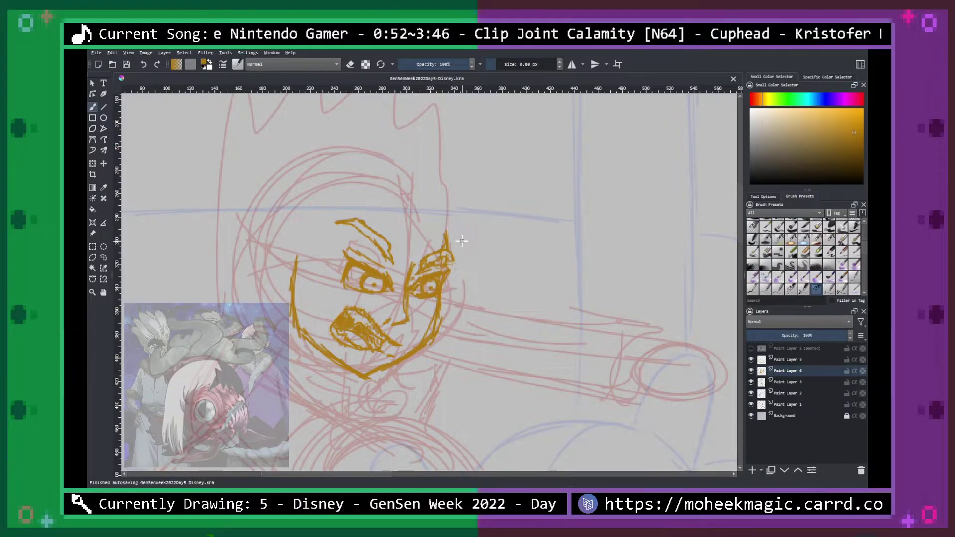
Reshape the outer end of the far eyebrow into a pointed tip at the face edge.
key(e)
drag(452, 237, 450, 250)
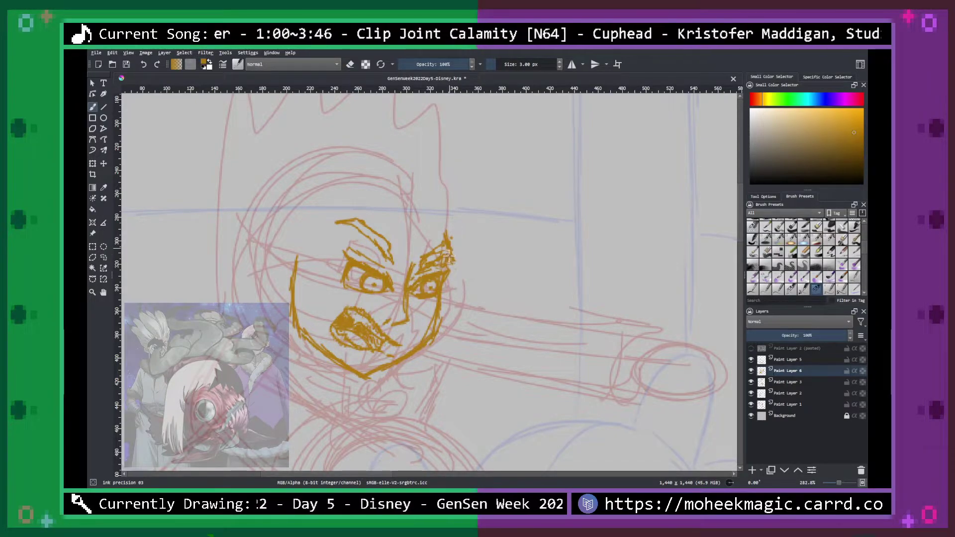
key(ctrl+minus)
key(ctrl+minus)
key(ctrl+plus)
key(ctrl+plus)
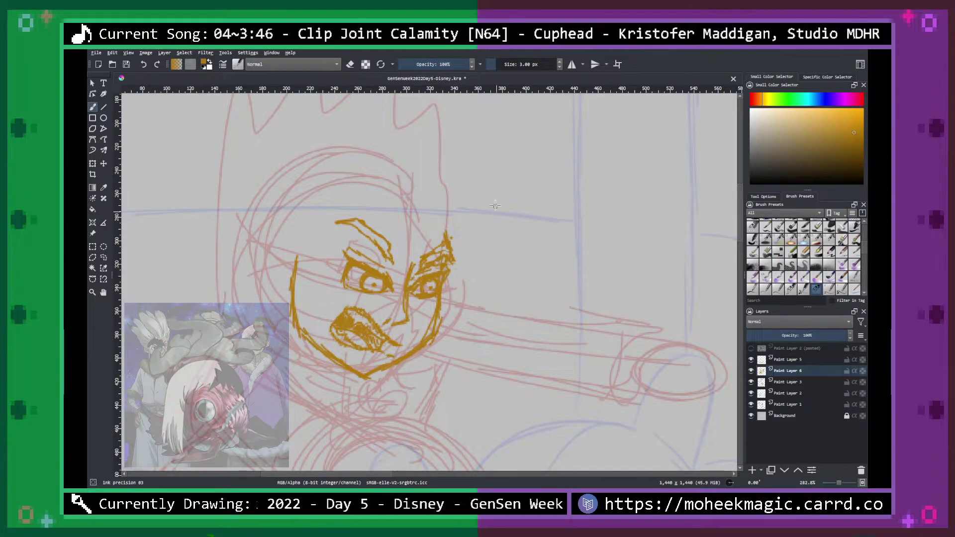
Sketch the far temple line, the curve of the back of the head and short neck strokes below the jaw.
drag(447, 236, 445, 217)
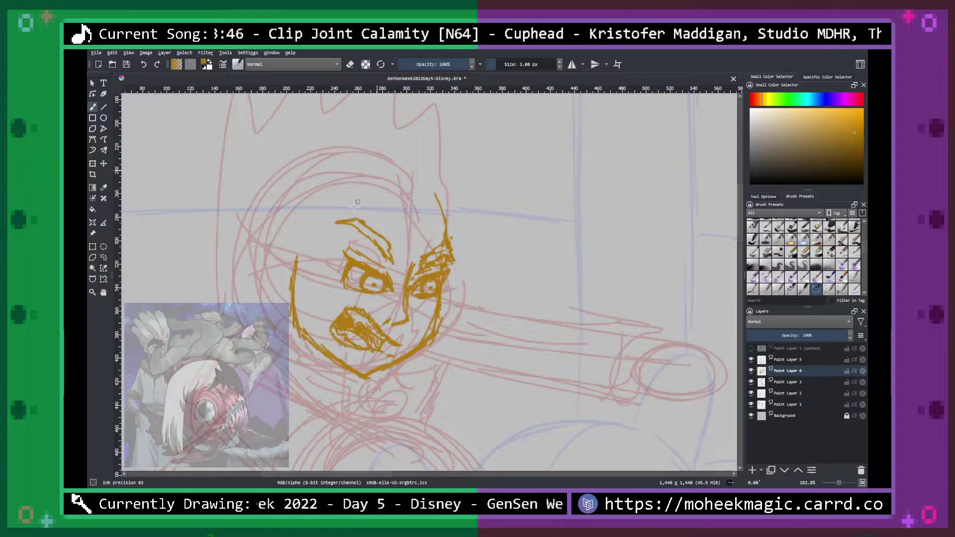
mouse_move(278, 190)
mouse_down()
mouse_move(276, 242)
mouse_move(268, 189)
mouse_move(260, 300)
mouse_move(303, 361)
mouse_move(326, 369)
mouse_up()
drag(397, 374, 409, 393)
mouse_move(323, 396)
mouse_down()
mouse_move(329, 376)
mouse_move(305, 351)
mouse_move(320, 357)
mouse_move(263, 293)
mouse_up()
mouse_move(254, 251)
mouse_down()
mouse_move(271, 316)
mouse_move(253, 270)
mouse_up()
drag(253, 258, 251, 228)
drag(269, 206, 294, 182)
drag(259, 223, 254, 209)
drag(271, 197, 319, 168)
mouse_move(264, 202)
mouse_down()
mouse_move(257, 263)
mouse_move(250, 248)
mouse_move(280, 313)
mouse_up()
drag(316, 351, 319, 363)
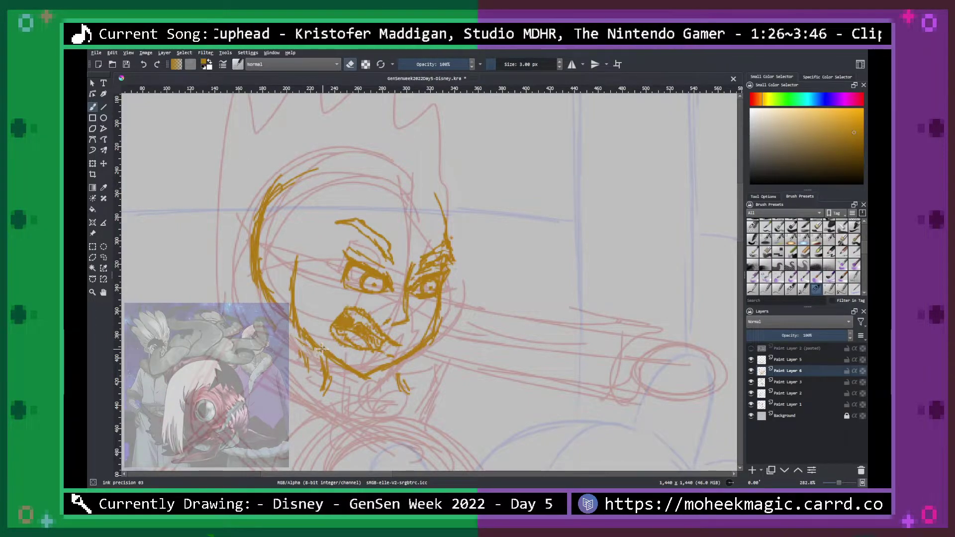
Erase the back-of-head curve with the Eraser soft brush enlarged to 33.82 px.
key(minus)
key(minus)
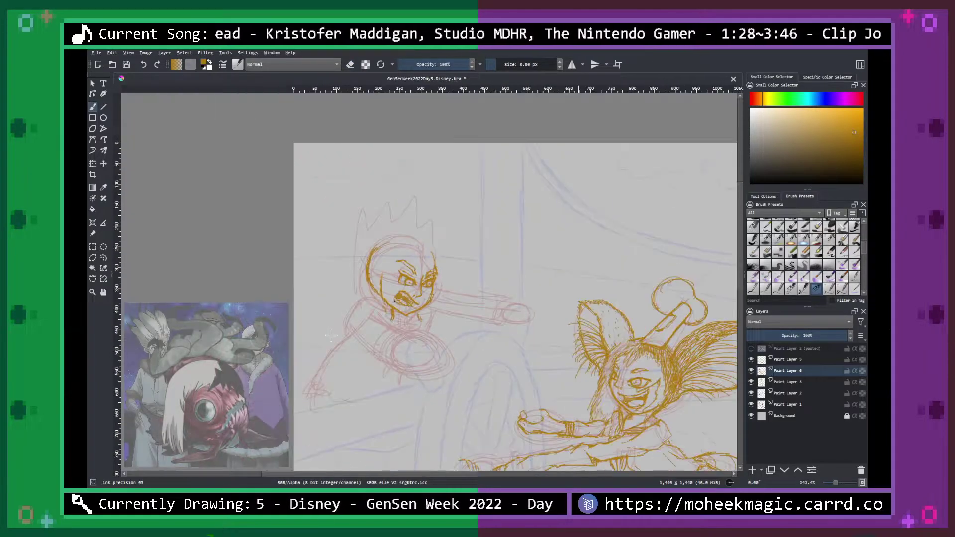
key(plus)
key(plus)
key(plus)
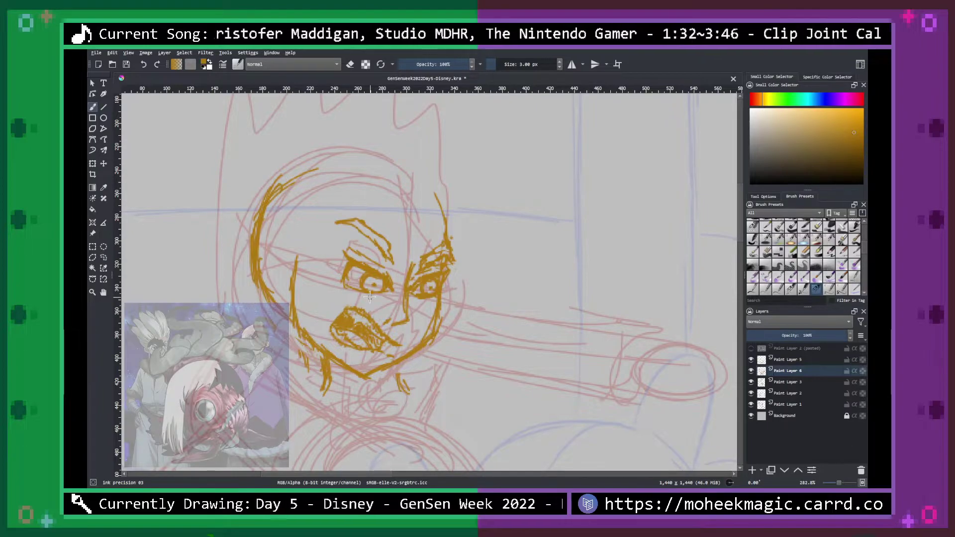
right_click(388, 257)
click(391, 312)
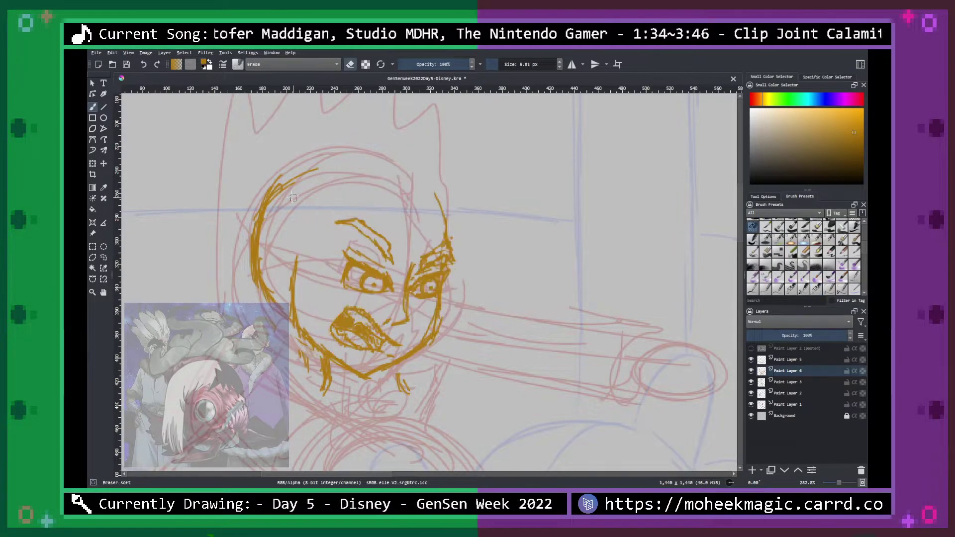
mouse_move(278, 185)
mouse_down()
mouse_move(255, 269)
mouse_move(253, 229)
mouse_up()
click(508, 64)
mouse_move(279, 191)
mouse_down()
mouse_move(256, 274)
mouse_move(251, 263)
mouse_move(266, 313)
mouse_up()
drag(265, 273, 264, 302)
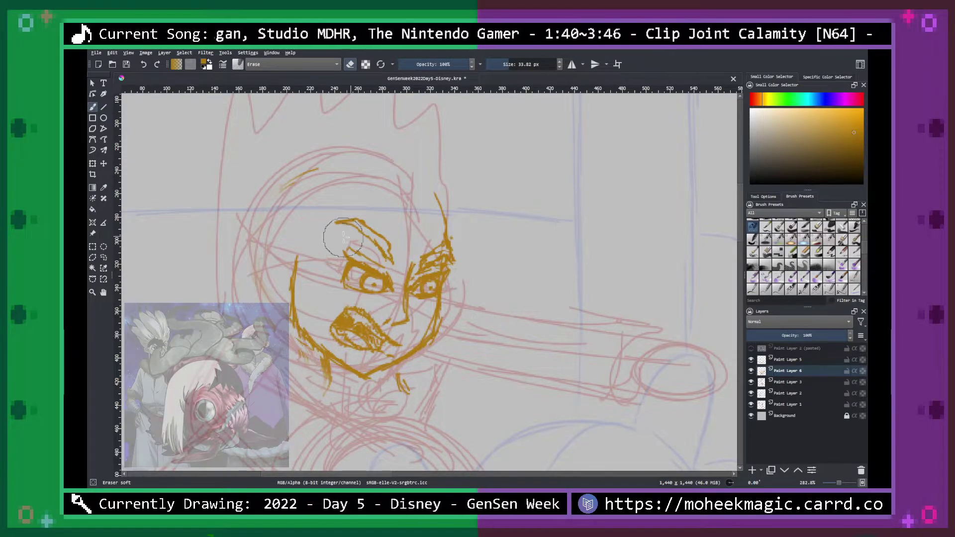
Ink the near side of the face and a jagged hairline across the forehead to the far brow, removing the last stray stroke.
right_click(356, 222)
click(352, 161)
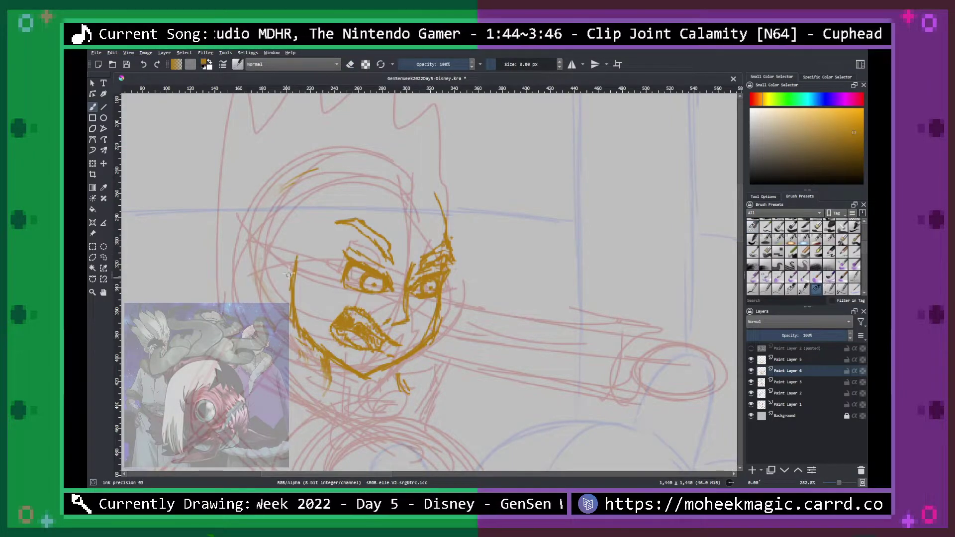
mouse_move(288, 281)
mouse_down()
mouse_move(295, 300)
mouse_move(311, 229)
mouse_move(328, 221)
mouse_move(320, 207)
mouse_move(329, 203)
mouse_move(322, 208)
mouse_move(314, 195)
mouse_move(332, 181)
mouse_move(362, 170)
mouse_move(389, 183)
mouse_move(411, 180)
mouse_move(447, 232)
mouse_up()
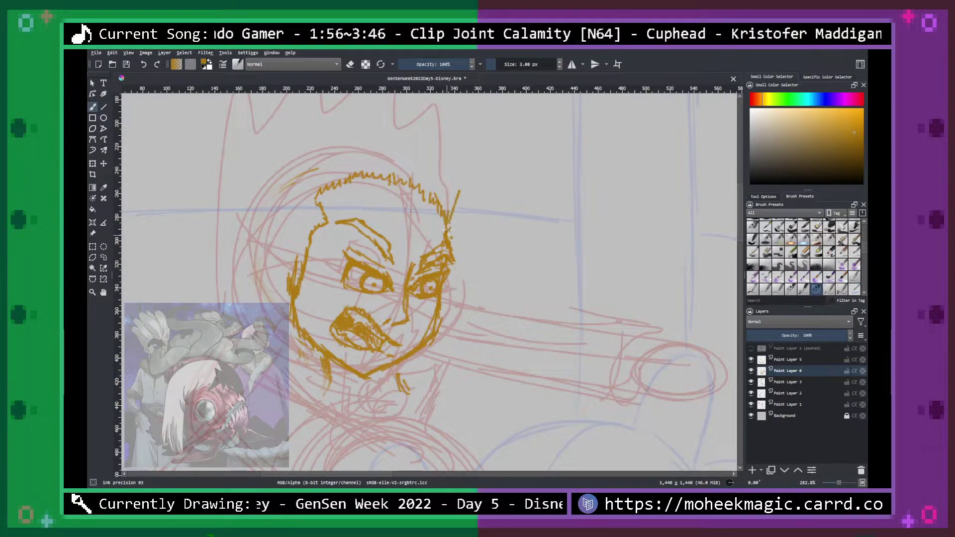
key(ctrl+z)
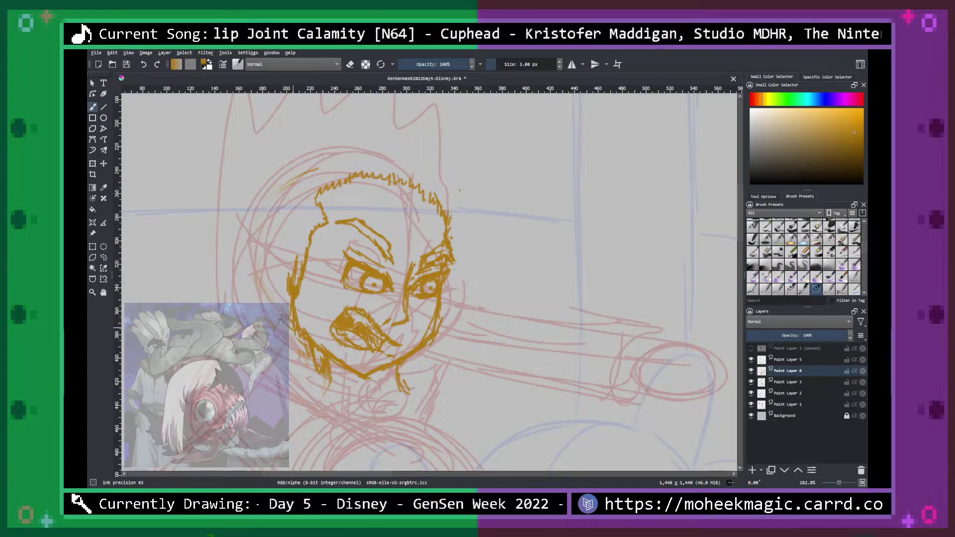
Draw the hair's near-side contour curving up behind the face from the jaw and rising high above the head.
mouse_move(260, 294)
mouse_down()
mouse_move(241, 255)
mouse_move(242, 204)
mouse_up()
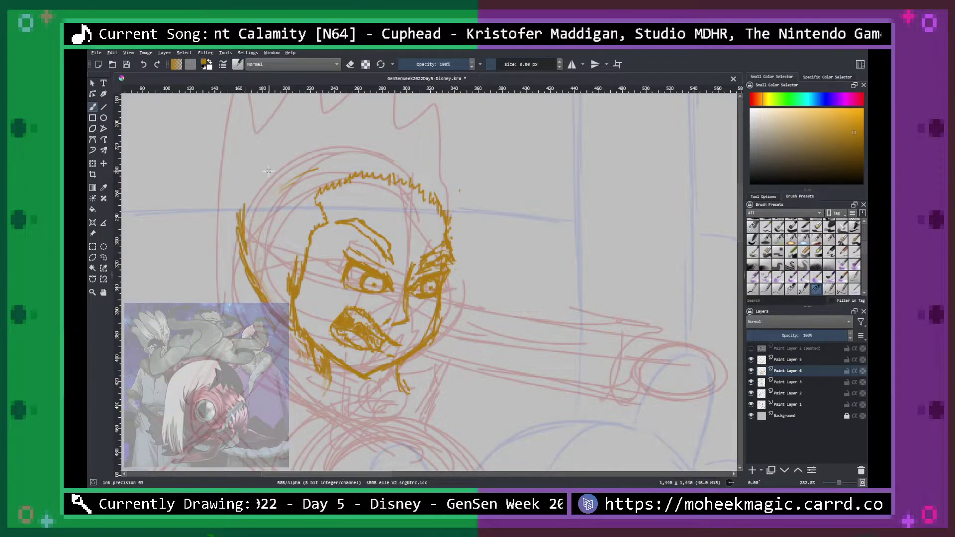
drag(421, 191, 439, 272)
key(ctrl+plus)
key(ctrl+plus)
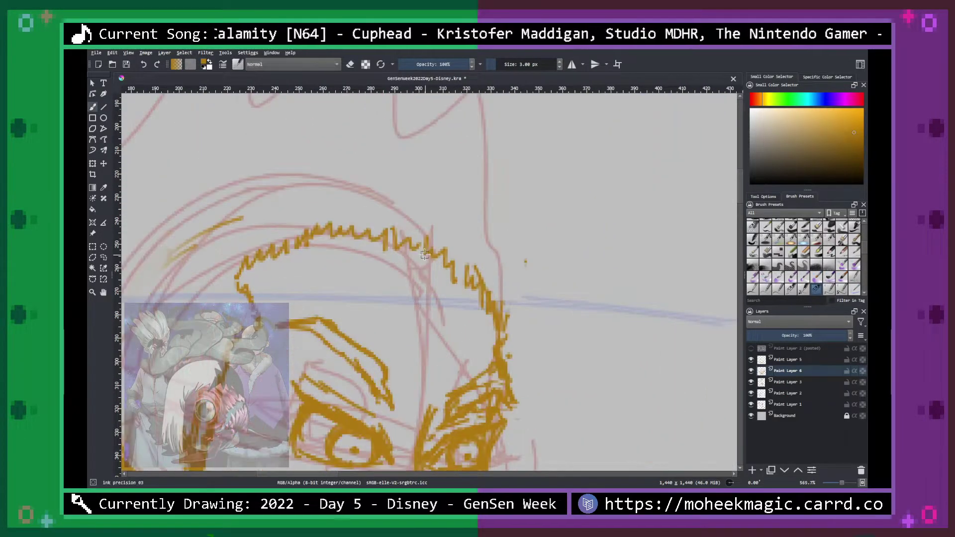
scroll(413, 271, down, 2)
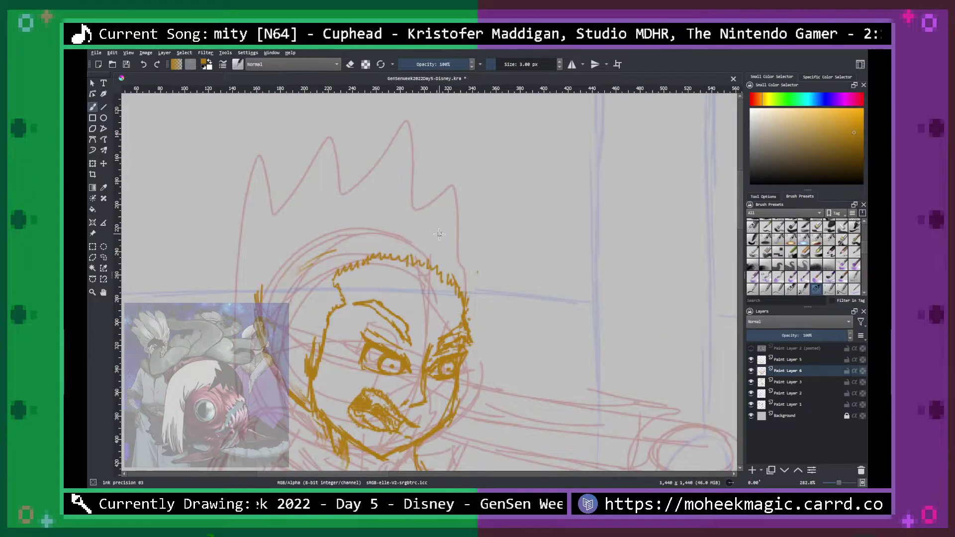
mouse_move(255, 297)
mouse_down()
mouse_move(275, 217)
mouse_move(266, 123)
mouse_up()
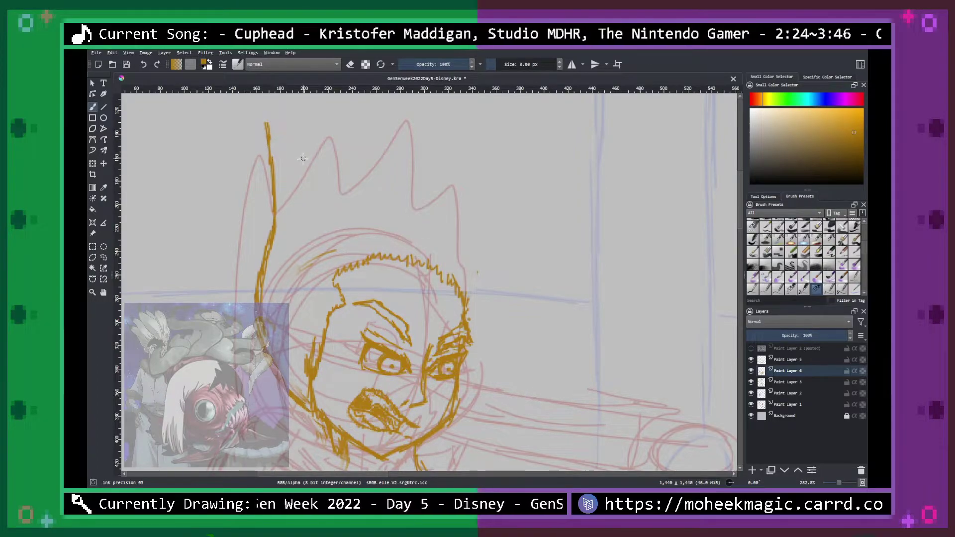
drag(264, 124, 268, 141)
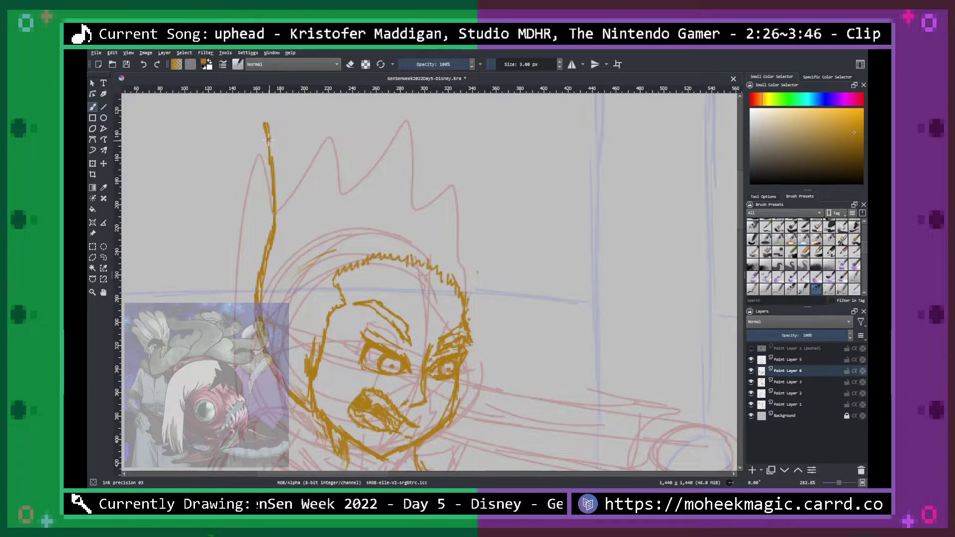
Sketch a pair of pointed hair spikes from the upper end of the near-side hair contour.
drag(272, 219, 265, 184)
mouse_move(260, 183)
mouse_down()
mouse_move(247, 120)
mouse_move(276, 162)
mouse_move(263, 130)
mouse_move(272, 217)
mouse_move(258, 148)
mouse_move(265, 130)
mouse_move(273, 185)
mouse_move(270, 161)
mouse_move(266, 275)
mouse_move(256, 144)
mouse_move(260, 263)
mouse_move(265, 216)
mouse_move(269, 229)
mouse_move(235, 99)
mouse_move(279, 161)
mouse_move(290, 161)
mouse_move(307, 190)
mouse_up()
drag(280, 151, 280, 92)
Fade out the pointed spike tips with the Eraser soft brush at 33.82 px.
key(minus)
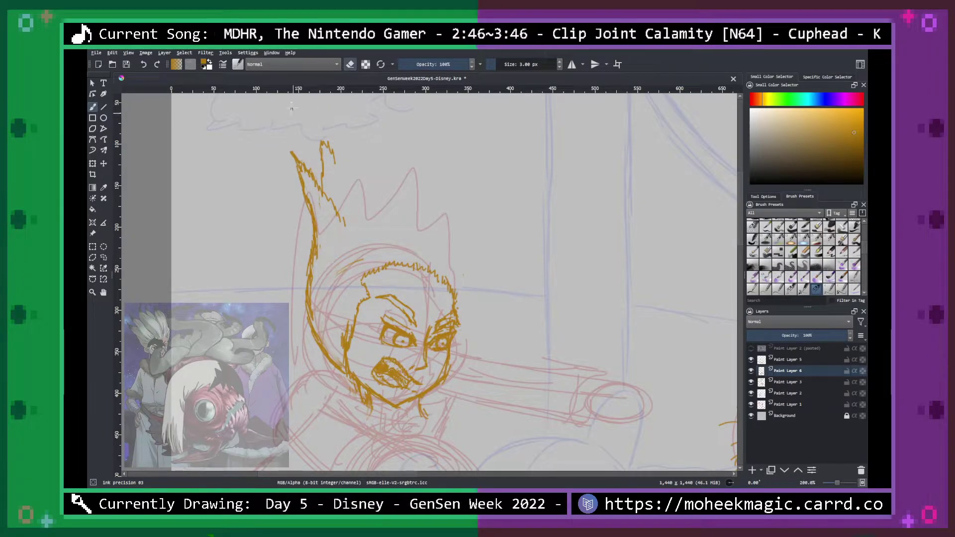
right_click(346, 183)
click(375, 234)
right_click(362, 181)
click(361, 238)
mouse_move(297, 153)
mouse_down()
mouse_move(307, 196)
mouse_move(321, 134)
mouse_move(298, 156)
mouse_up()
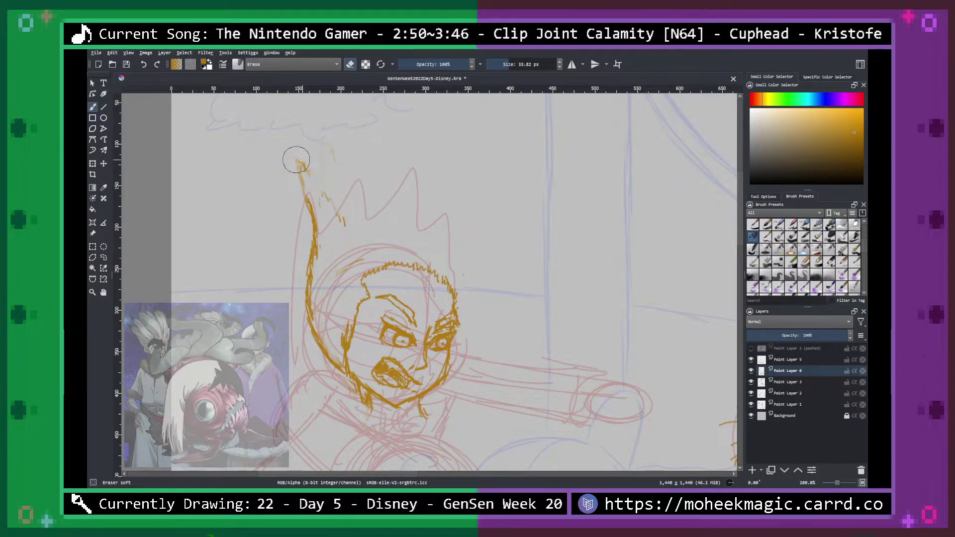
Redraw the first hair tuft with a rounded, curled tip in the ink brush and outline two more tall tufts beside it.
right_click(348, 180)
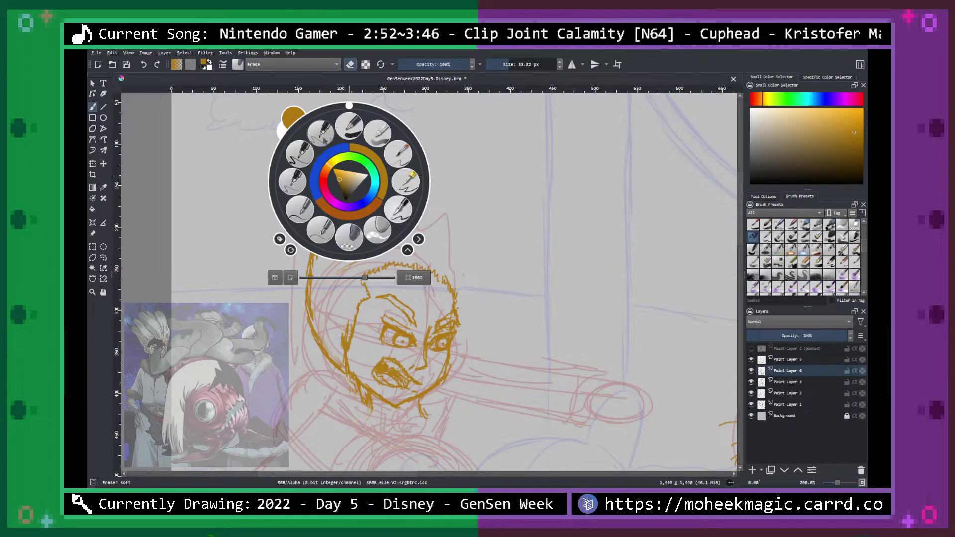
click(321, 133)
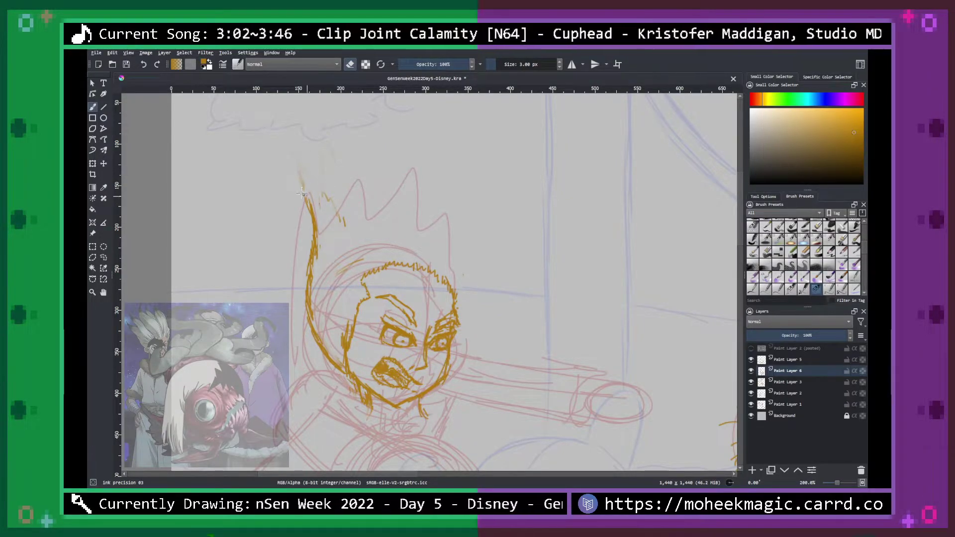
drag(309, 204, 298, 158)
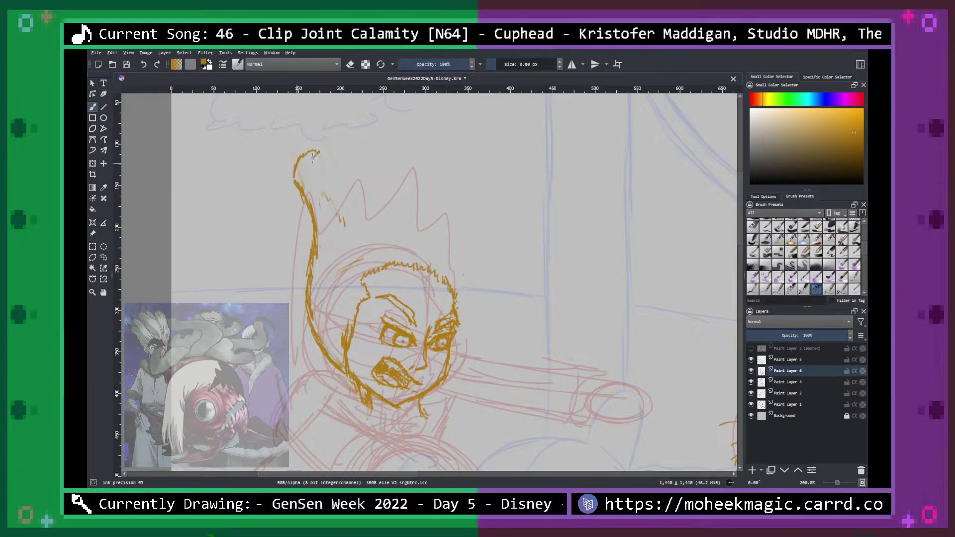
mouse_move(312, 153)
mouse_down()
mouse_move(311, 180)
mouse_move(332, 192)
mouse_move(333, 160)
mouse_up()
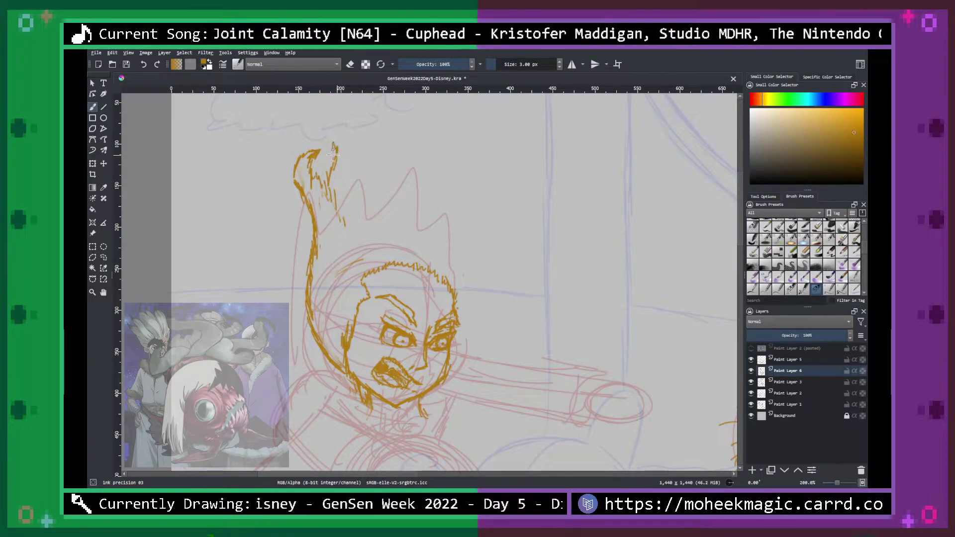
mouse_move(327, 137)
mouse_down()
mouse_move(316, 140)
mouse_move(337, 128)
mouse_move(369, 180)
mouse_up()
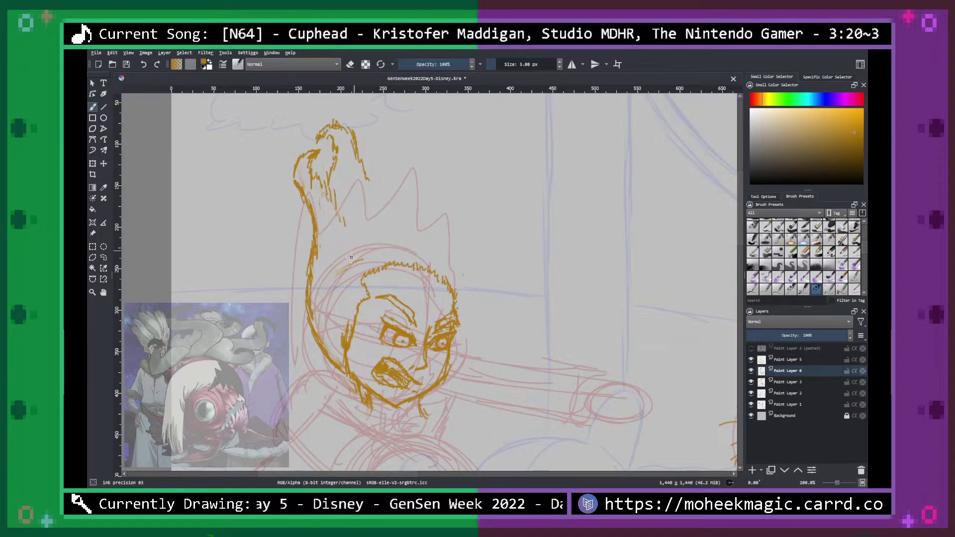
mouse_move(350, 247)
mouse_down()
mouse_move(341, 214)
mouse_move(372, 232)
mouse_move(368, 180)
mouse_up()
mouse_move(395, 119)
mouse_down()
mouse_move(414, 109)
mouse_move(419, 117)
mouse_move(410, 138)
mouse_move(423, 213)
mouse_up()
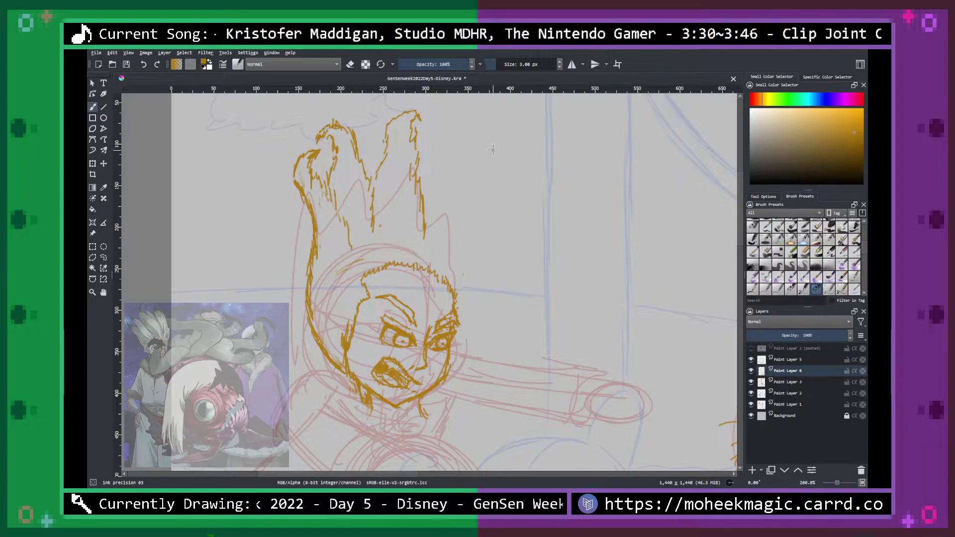
Draw the hair's far-side contour rising from the far brow and erase its upper end with the soft eraser.
mouse_move(458, 312)
mouse_down()
mouse_move(474, 255)
mouse_move(475, 161)
mouse_up()
drag(481, 128, 475, 119)
right_click(483, 202)
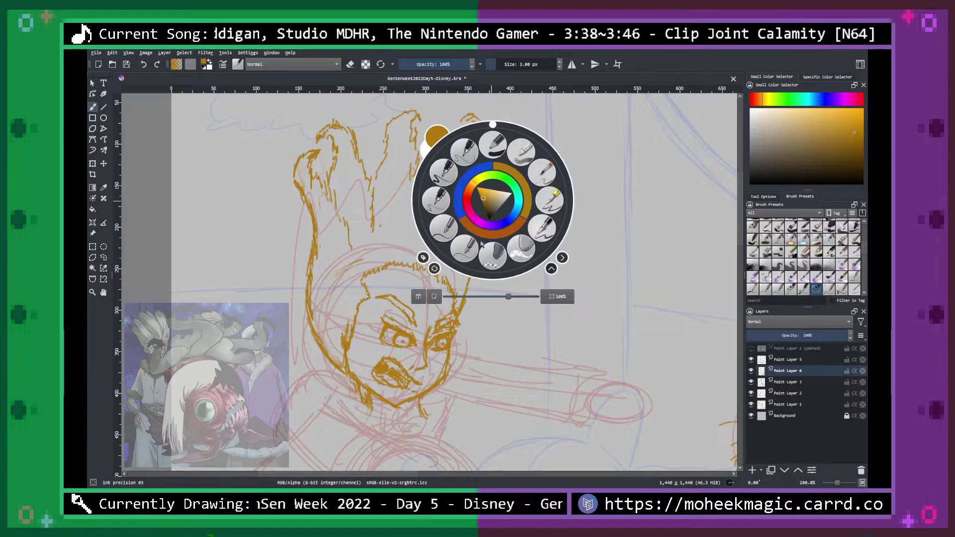
click(493, 257)
mouse_move(471, 167)
mouse_down()
mouse_move(476, 122)
mouse_move(468, 199)
mouse_move(479, 146)
mouse_move(468, 133)
mouse_move(448, 151)
mouse_move(456, 146)
mouse_move(459, 165)
mouse_move(436, 237)
mouse_up()
Ink a rounded tuft at the top of the far-side contour and a taller tuft behind it.
right_click(472, 182)
click(443, 134)
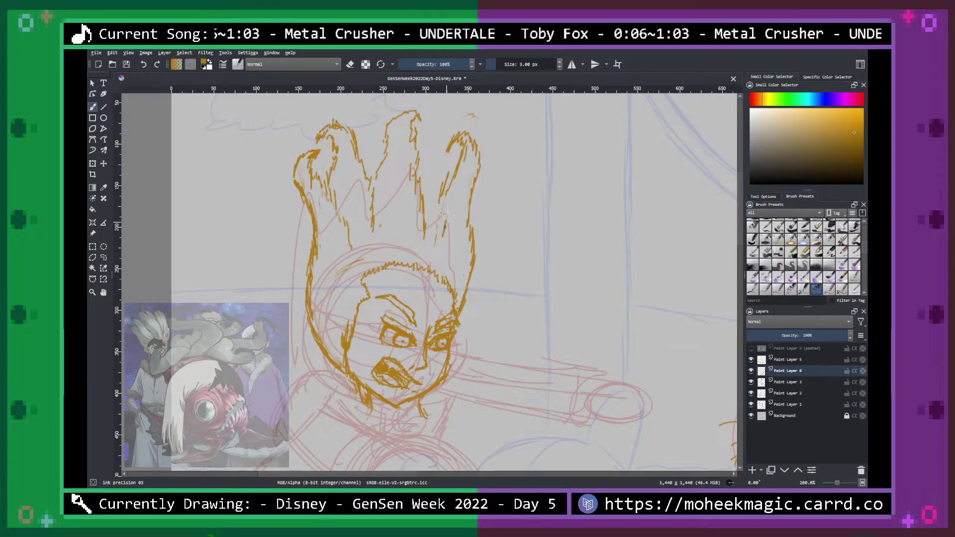
mouse_move(441, 162)
mouse_down()
mouse_move(441, 121)
mouse_move(452, 102)
mouse_move(457, 118)
mouse_move(456, 107)
mouse_move(434, 109)
mouse_move(415, 158)
mouse_up()
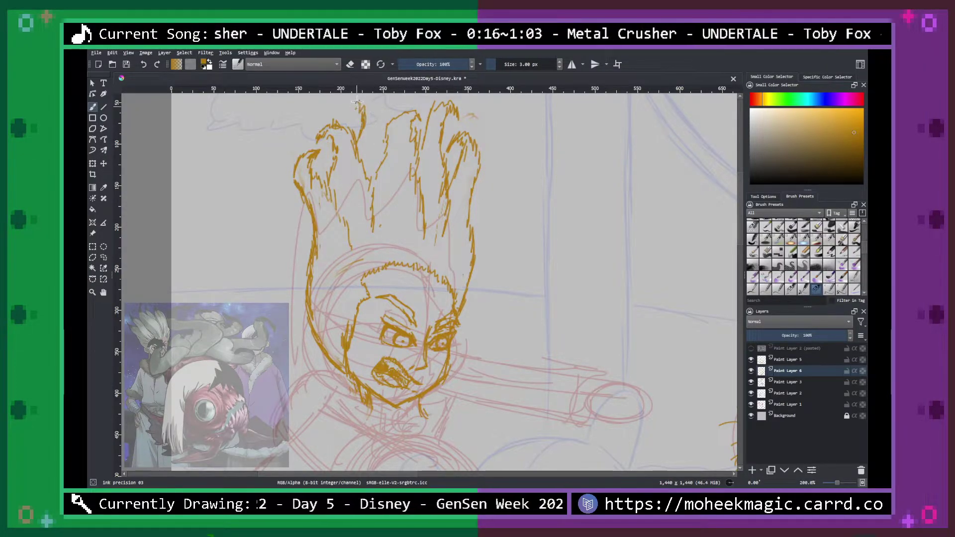
Add two curled tufts behind the near-side tufts to fill out the top of the tall hair.
drag(487, 152, 507, 223)
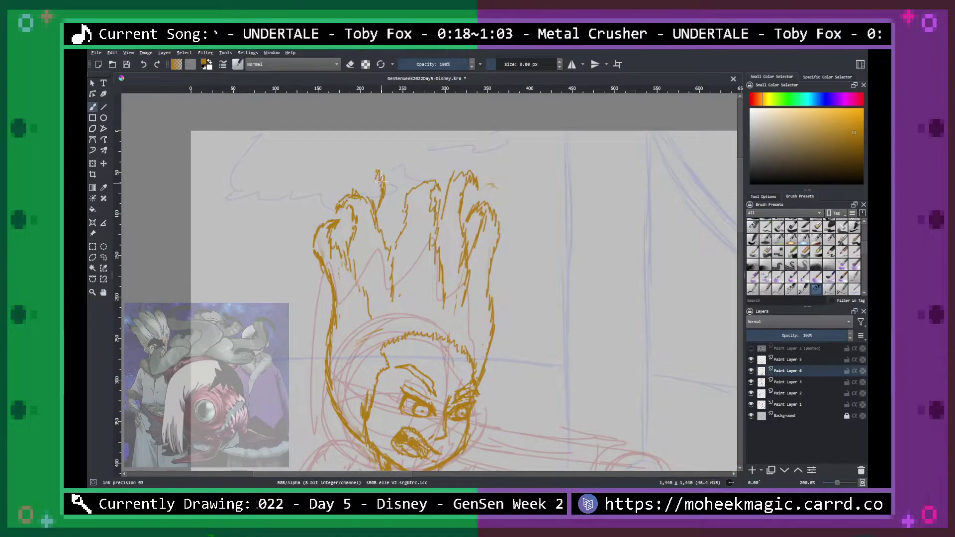
mouse_move(372, 175)
mouse_down()
mouse_move(389, 164)
mouse_move(406, 209)
mouse_up()
key(ctrl+minus)
key(ctrl+minus)
key(ctrl+plus)
key(ctrl+plus)
key(ctrl+plus)
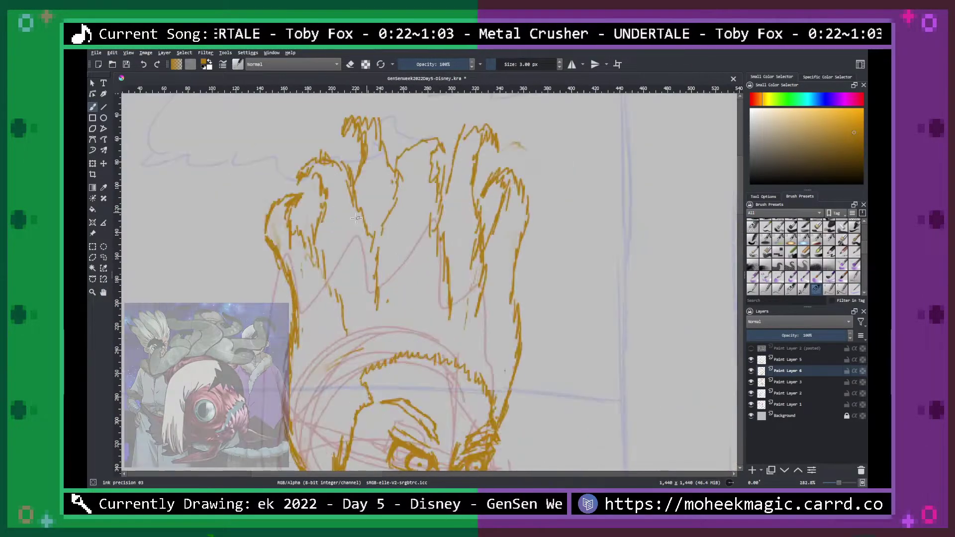
mouse_move(285, 196)
mouse_down()
mouse_move(302, 117)
mouse_move(311, 114)
mouse_move(308, 142)
mouse_move(321, 160)
mouse_up()
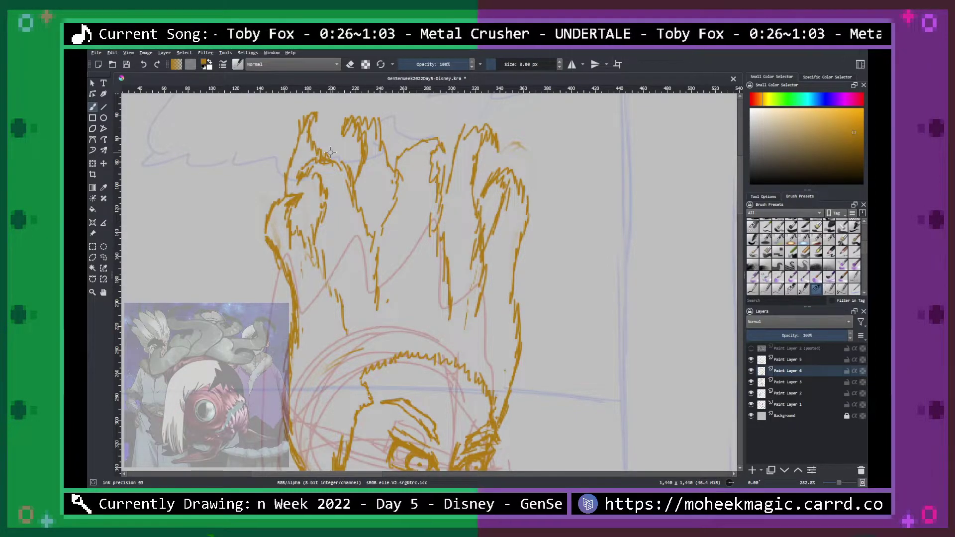
key(minus)
key(plus)
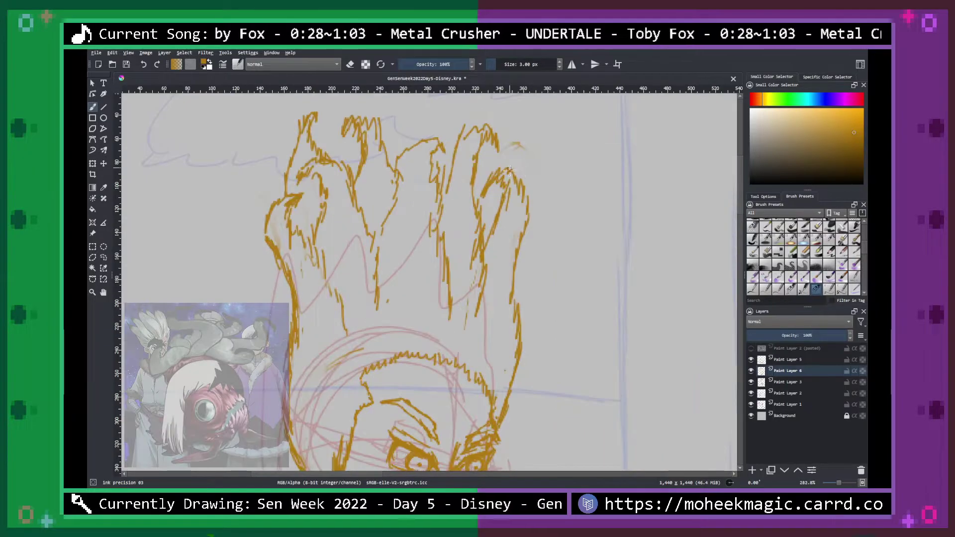
Start hatching the hair tufts, check the canvas mirrored, and undo the last few hatching strokes.
mouse_move(496, 175)
mouse_down()
mouse_move(492, 151)
mouse_move(468, 136)
mouse_move(444, 162)
mouse_move(463, 145)
mouse_move(479, 172)
mouse_move(461, 141)
mouse_up()
mouse_move(309, 126)
mouse_down()
mouse_move(300, 149)
mouse_move(312, 119)
mouse_up()
mouse_move(293, 164)
mouse_down()
mouse_move(306, 135)
mouse_move(288, 189)
mouse_move(319, 150)
mouse_up()
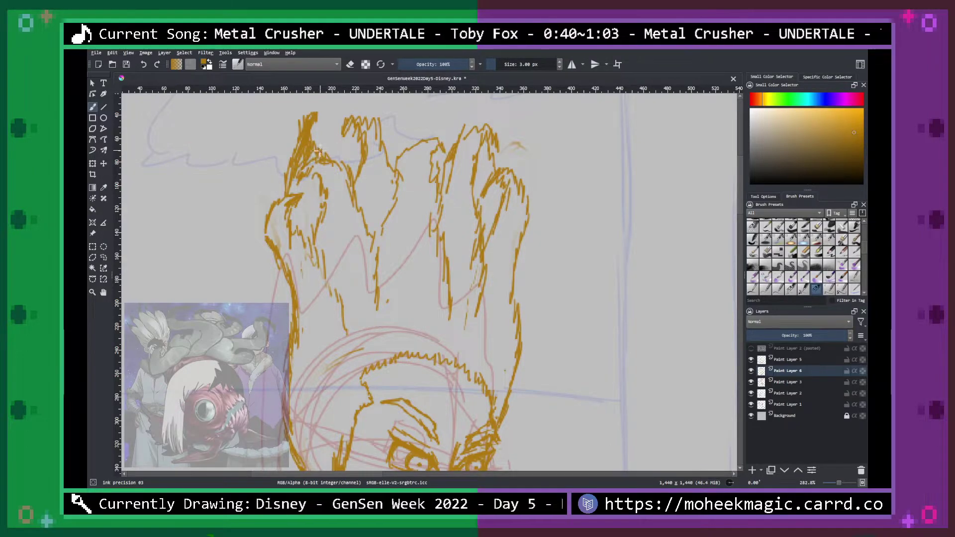
key(m)
key(m)
key(ctrl+z)
key(ctrl+z)
key(ctrl+z)
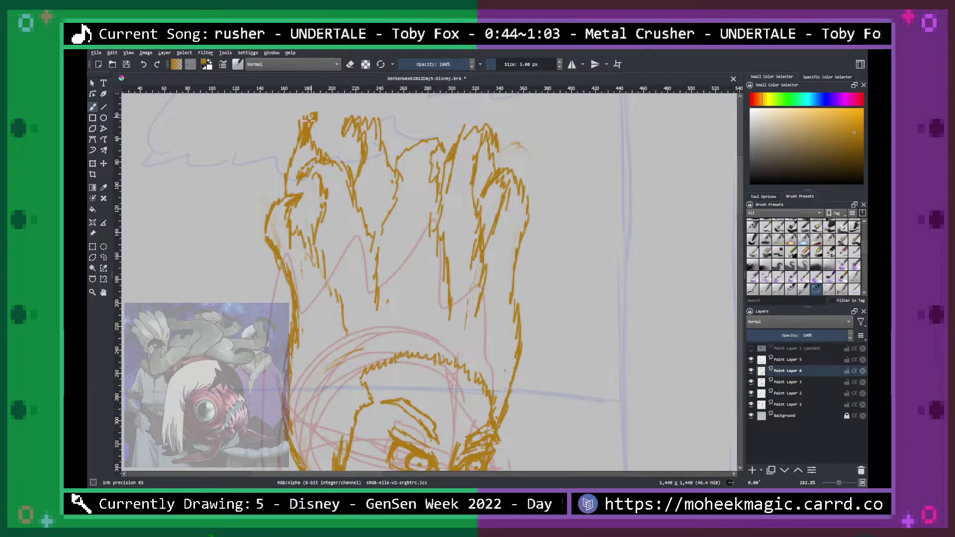
Hatch dark shading into the tips of all the hair tufts with short downward strokes.
mouse_move(283, 206)
mouse_down()
mouse_move(270, 239)
mouse_move(280, 218)
mouse_move(283, 257)
mouse_move(297, 236)
mouse_move(302, 263)
mouse_up()
mouse_move(303, 146)
mouse_down()
mouse_move(298, 165)
mouse_move(312, 150)
mouse_move(310, 163)
mouse_move(291, 169)
mouse_move(324, 164)
mouse_move(321, 178)
mouse_move(331, 162)
mouse_move(329, 179)
mouse_move(341, 166)
mouse_move(328, 189)
mouse_move(345, 165)
mouse_move(344, 184)
mouse_move(331, 176)
mouse_move(329, 199)
mouse_move(346, 173)
mouse_move(340, 225)
mouse_move(329, 215)
mouse_move(364, 150)
mouse_move(345, 125)
mouse_move(367, 118)
mouse_move(371, 144)
mouse_move(380, 122)
mouse_move(365, 163)
mouse_move(382, 144)
mouse_move(372, 185)
mouse_move(363, 177)
mouse_move(386, 164)
mouse_up()
mouse_move(435, 147)
mouse_down()
mouse_move(399, 157)
mouse_move(428, 144)
mouse_move(420, 163)
mouse_move(440, 146)
mouse_move(429, 143)
mouse_move(403, 161)
mouse_move(411, 190)
mouse_move(428, 157)
mouse_move(425, 175)
mouse_move(404, 161)
mouse_move(443, 159)
mouse_up()
mouse_move(484, 132)
mouse_down()
mouse_move(451, 157)
mouse_move(490, 142)
mouse_move(476, 158)
mouse_move(484, 143)
mouse_move(477, 183)
mouse_move(493, 166)
mouse_move(501, 188)
mouse_move(489, 184)
mouse_move(503, 137)
mouse_move(497, 161)
mouse_move(490, 127)
mouse_move(465, 139)
mouse_move(468, 129)
mouse_move(455, 159)
mouse_move(472, 138)
mouse_move(465, 165)
mouse_move(480, 136)
mouse_move(455, 167)
mouse_move(450, 210)
mouse_move(472, 172)
mouse_move(467, 204)
mouse_move(449, 188)
mouse_move(461, 153)
mouse_move(467, 180)
mouse_move(514, 144)
mouse_move(506, 179)
mouse_move(491, 182)
mouse_move(514, 174)
mouse_move(510, 205)
mouse_move(518, 196)
mouse_move(510, 195)
mouse_move(513, 210)
mouse_move(518, 221)
mouse_move(523, 214)
mouse_move(498, 202)
mouse_up()
key(e)
key(e)
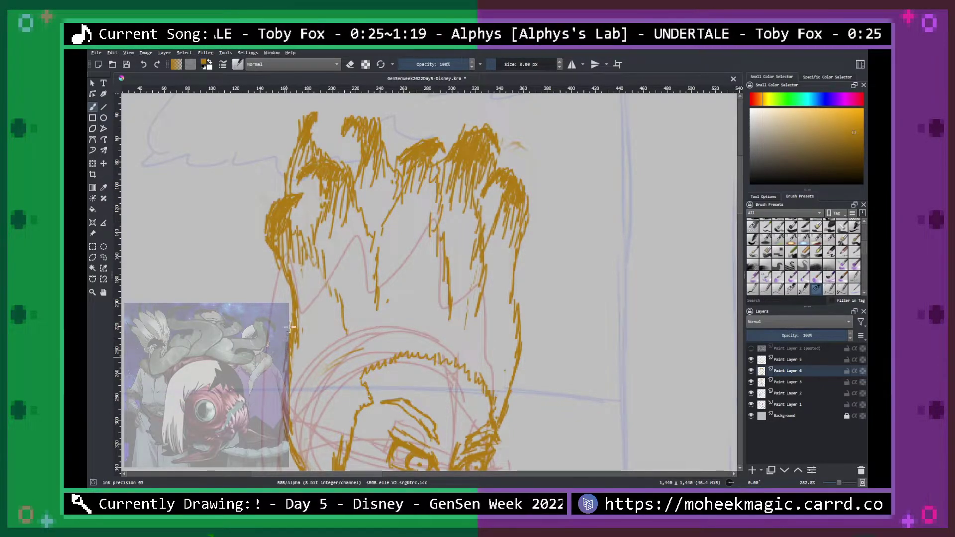
Draw loose vertical strand lines down the inside of the tall hair, along its near side and above the hairline.
mouse_move(291, 334)
mouse_down()
mouse_move(289, 279)
mouse_move(269, 245)
mouse_up()
drag(317, 277, 319, 316)
drag(314, 338, 318, 364)
drag(308, 404, 319, 438)
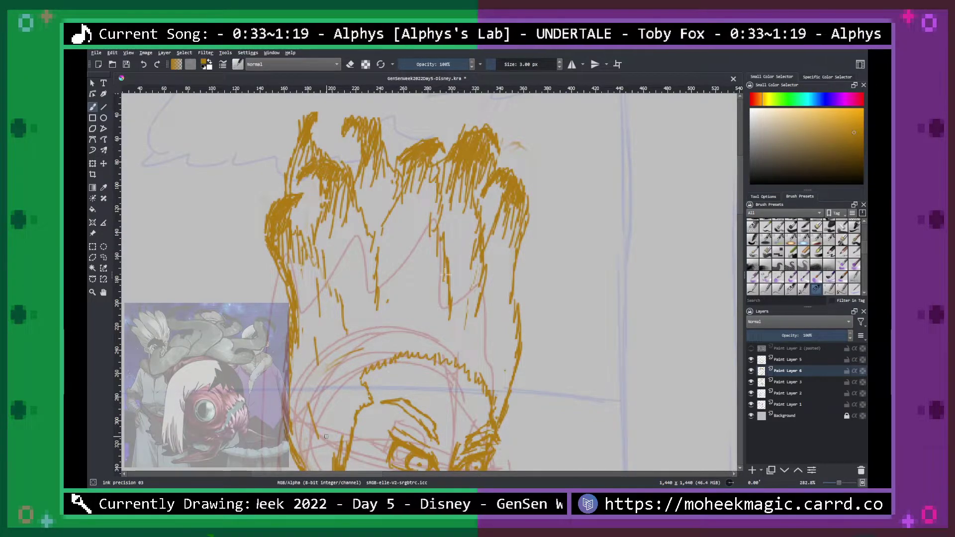
scroll(411, 355, down, 3)
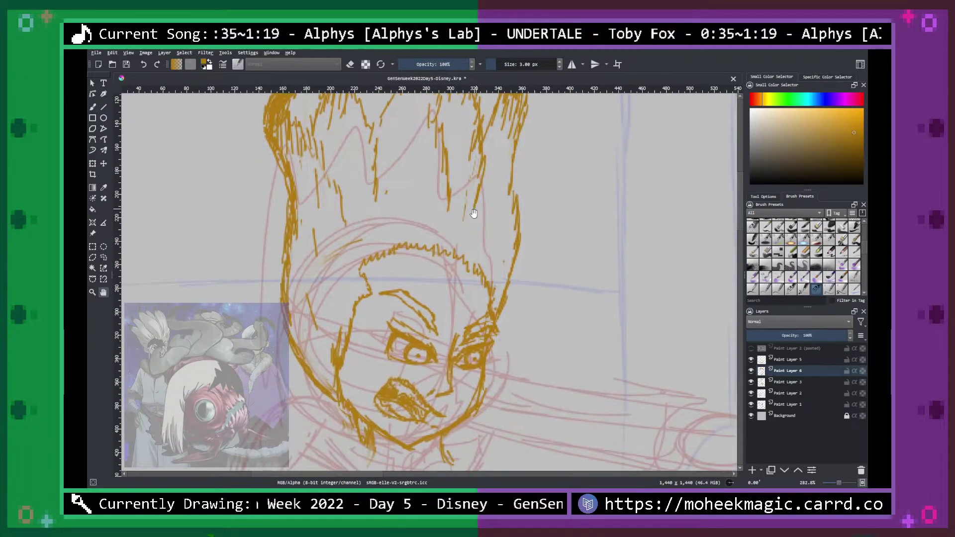
drag(442, 238, 453, 188)
key(e)
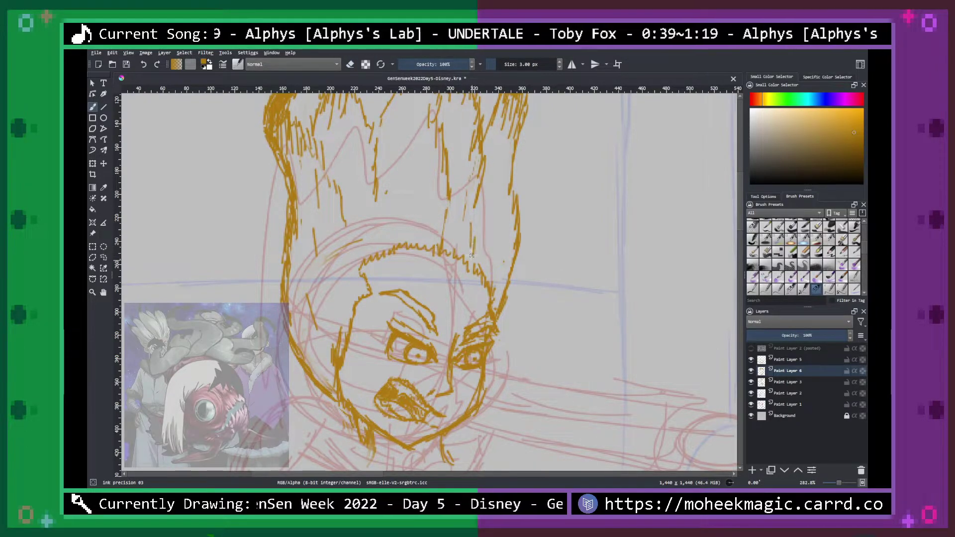
Add scattered vertical strand lines through the centre and far side of the tall hair, down to the hairline.
mouse_move(374, 222)
mouse_down()
mouse_move(377, 255)
mouse_move(407, 200)
mouse_up()
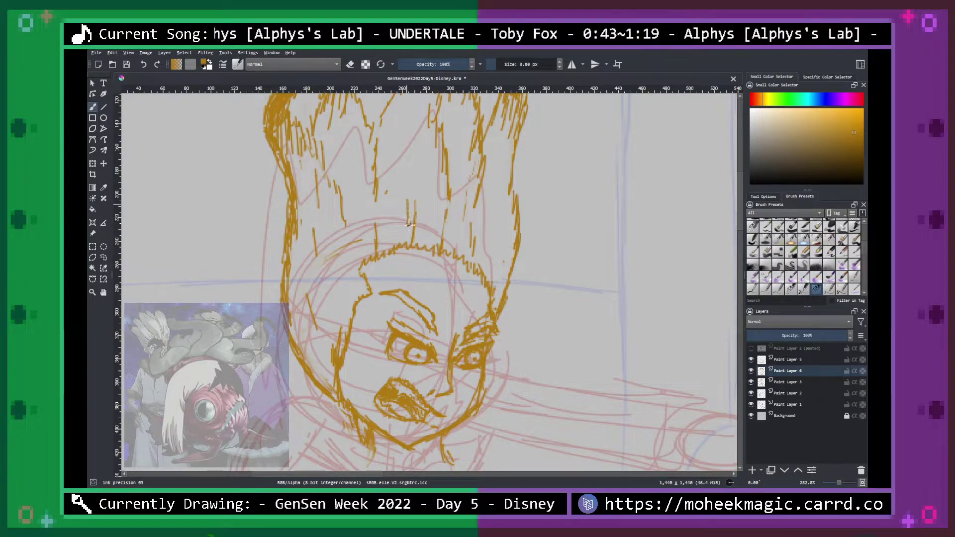
drag(458, 255, 465, 223)
drag(460, 167, 460, 192)
drag(457, 239, 452, 252)
mouse_move(489, 289)
mouse_down()
mouse_move(503, 207)
mouse_move(496, 271)
mouse_up()
drag(490, 281, 493, 191)
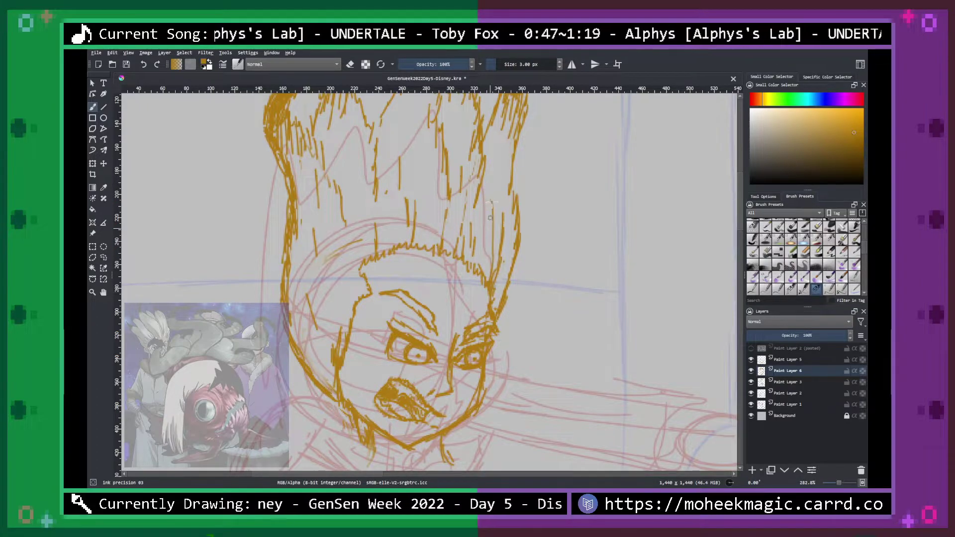
drag(500, 152, 503, 141)
drag(484, 241, 484, 262)
drag(413, 114, 419, 148)
drag(427, 156, 430, 187)
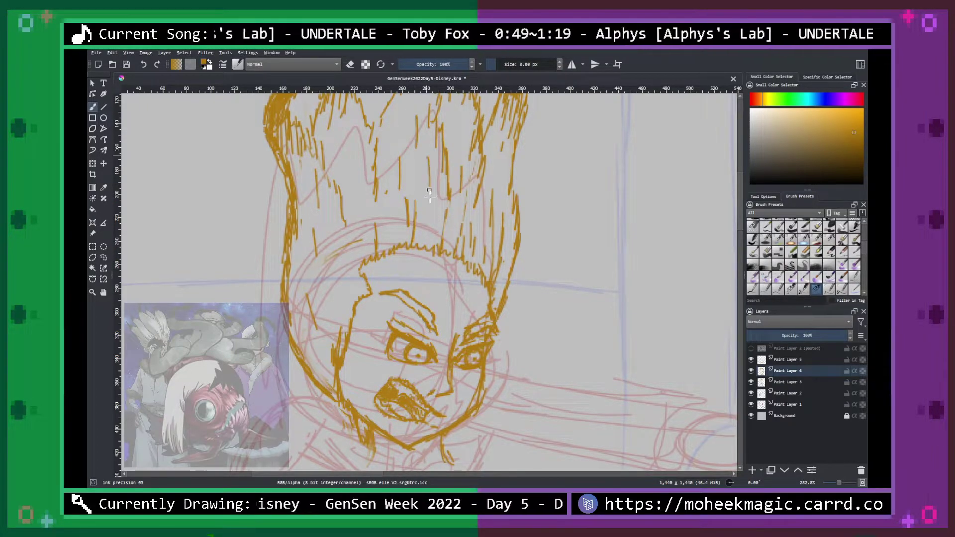
Hatch more strand lines down the near side of the hair, around the temple and above the near half of the hairline.
drag(349, 136, 354, 174)
drag(350, 324, 335, 283)
drag(327, 247, 319, 220)
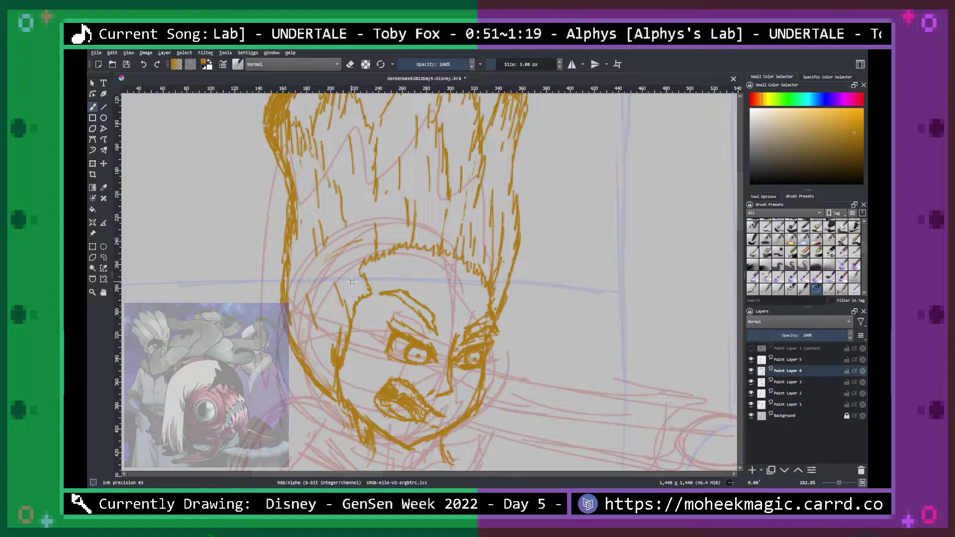
mouse_move(342, 341)
mouse_down()
mouse_move(332, 352)
mouse_move(337, 387)
mouse_move(307, 349)
mouse_up()
drag(334, 386, 311, 347)
mouse_move(305, 326)
mouse_down()
mouse_move(298, 296)
mouse_move(330, 332)
mouse_up()
drag(326, 293, 317, 314)
mouse_move(345, 247)
mouse_down()
mouse_move(337, 291)
mouse_move(354, 309)
mouse_up()
drag(368, 229, 360, 263)
drag(392, 209, 381, 228)
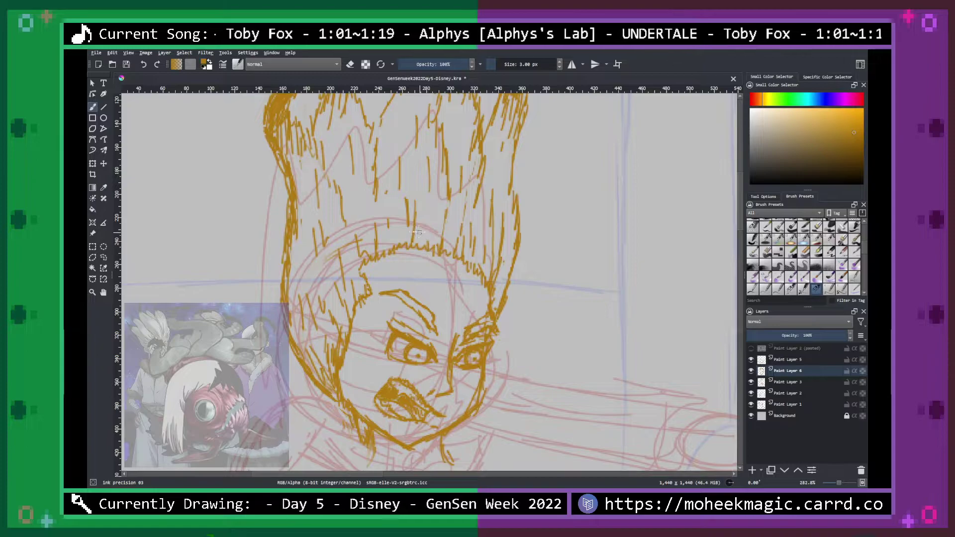
Draw a long hair lock falling from the hairline over the near side of the face, darken it, and erase the hairline beneath it.
mouse_move(411, 224)
mouse_down()
mouse_move(433, 228)
mouse_move(438, 255)
mouse_move(408, 221)
mouse_move(401, 250)
mouse_move(380, 275)
mouse_move(356, 378)
mouse_move(369, 410)
mouse_move(401, 280)
mouse_up()
mouse_move(407, 272)
mouse_down()
mouse_move(425, 243)
mouse_move(429, 249)
mouse_up()
key(e)
drag(379, 290, 394, 291)
mouse_move(410, 254)
mouse_down()
mouse_move(409, 241)
mouse_move(414, 253)
mouse_move(420, 239)
mouse_up()
key(e)
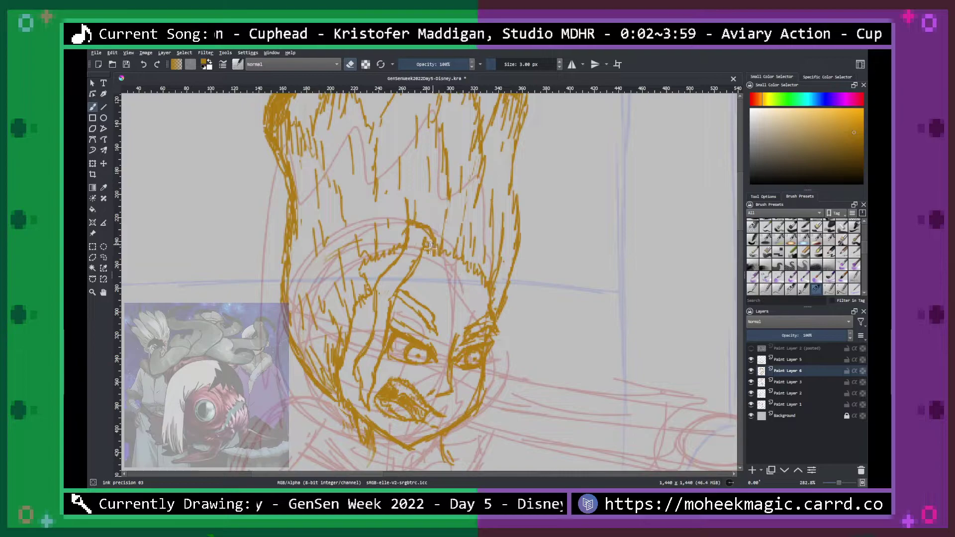
mouse_move(407, 224)
mouse_down()
mouse_move(400, 263)
mouse_move(377, 282)
mouse_move(357, 378)
mouse_move(365, 403)
mouse_move(359, 358)
mouse_move(365, 382)
mouse_move(377, 334)
mouse_move(375, 385)
mouse_move(390, 291)
mouse_move(432, 246)
mouse_up()
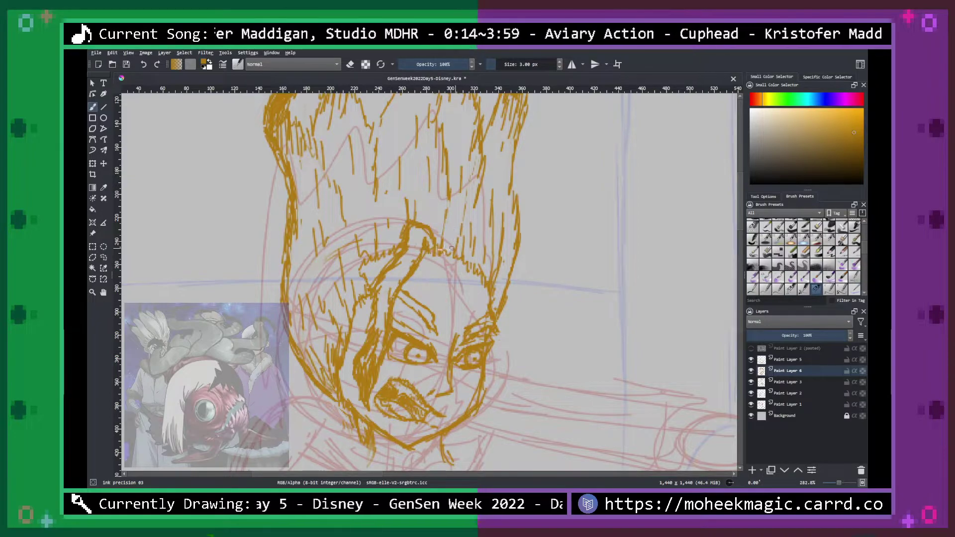
Check the head and its new face lock against the whole composition at smaller scales.
key(minus)
key(minus)
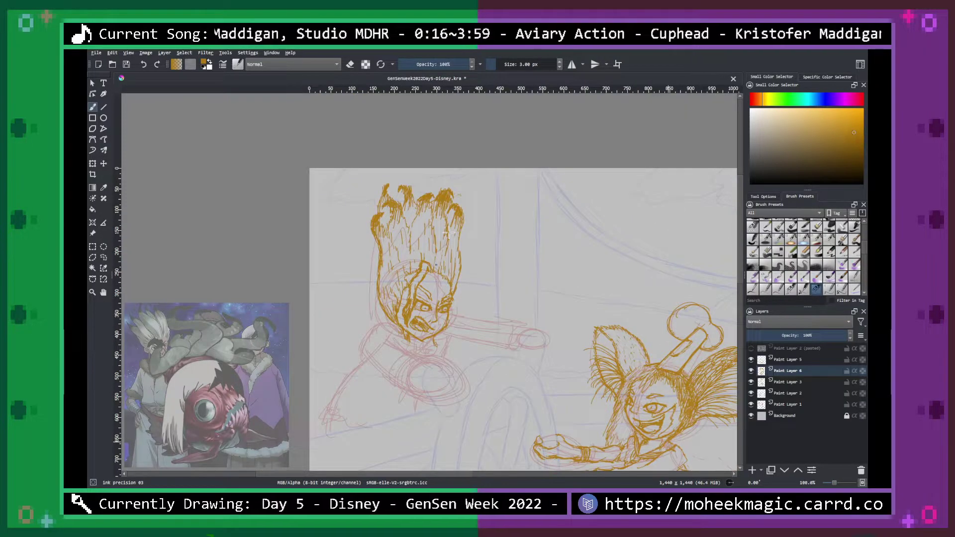
key(minus)
key(minus)
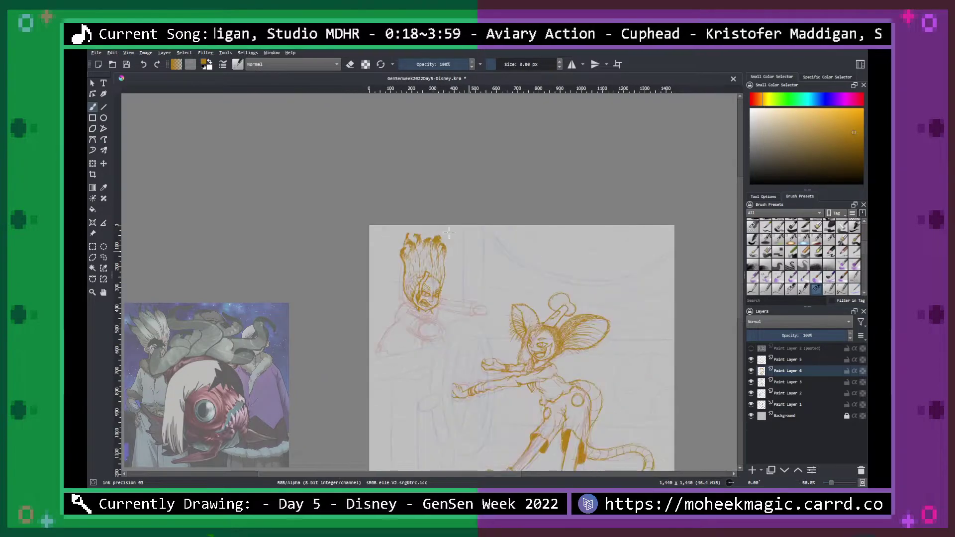
key(minus)
key(plus)
key(plus)
key(plus)
key(plus)
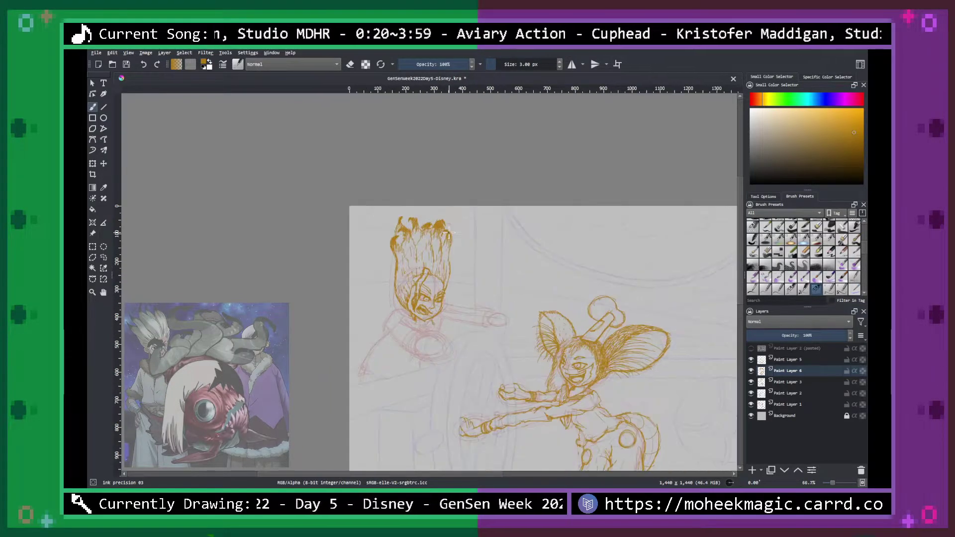
key(plus)
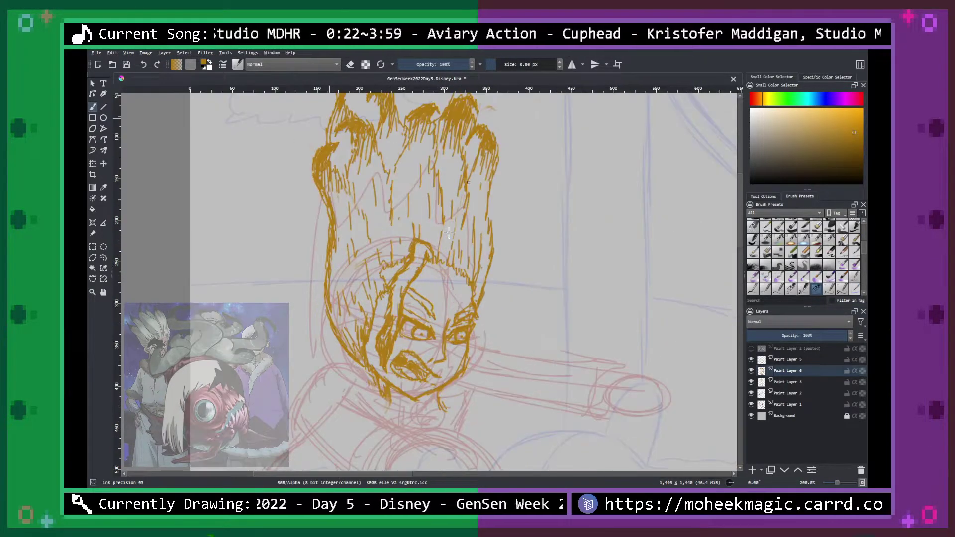
key(plus)
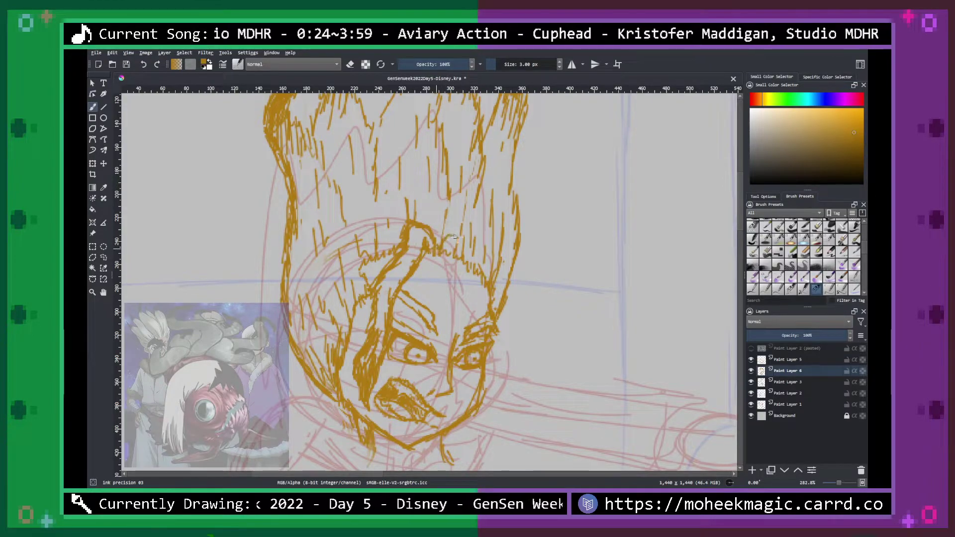
Draw a second long lock falling over the far side of the face and erase the lines between the two locks.
mouse_move(447, 237)
mouse_down()
mouse_move(474, 239)
mouse_move(458, 270)
mouse_move(465, 260)
mouse_move(455, 411)
mouse_move(451, 388)
mouse_move(456, 407)
mouse_move(462, 387)
mouse_move(455, 408)
mouse_move(453, 362)
mouse_up()
key(e)
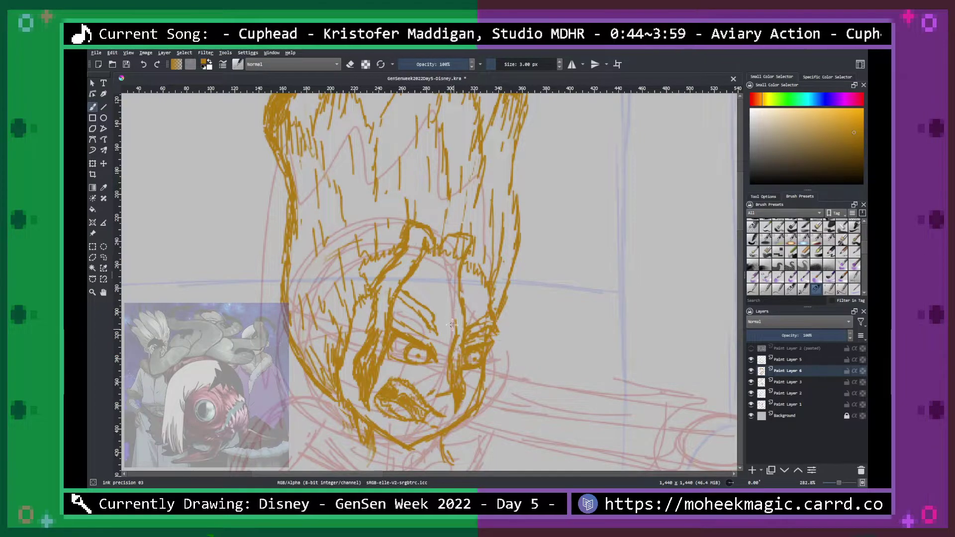
drag(443, 260, 454, 326)
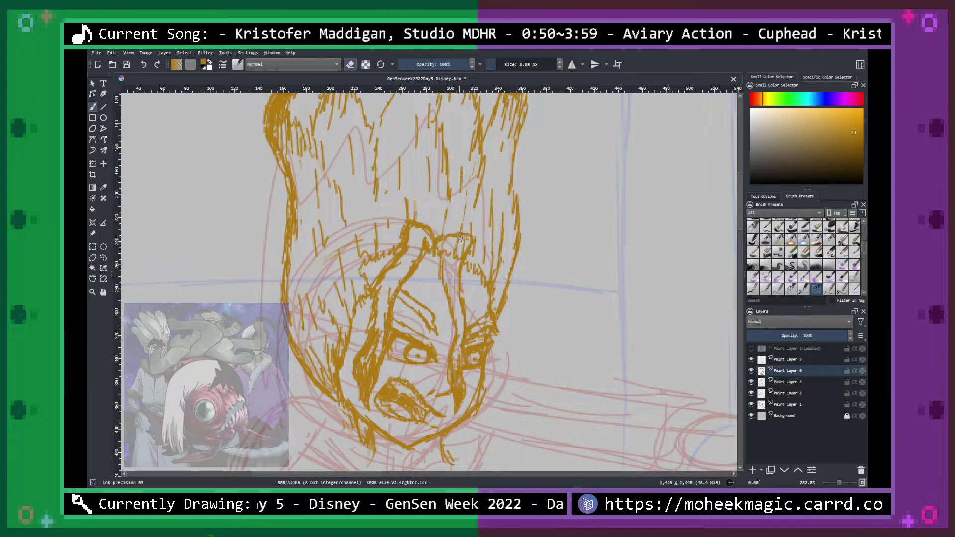
drag(438, 242, 470, 233)
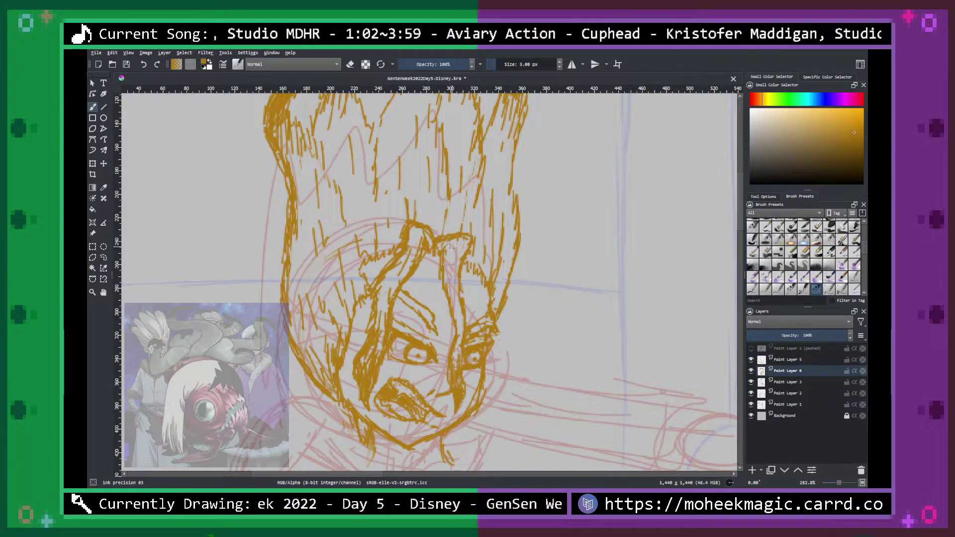
Hide the red rough on Paint Layer 1 to judge the orange sketch alone, and save the drawing.
click(751, 405)
key(minus)
key(minus)
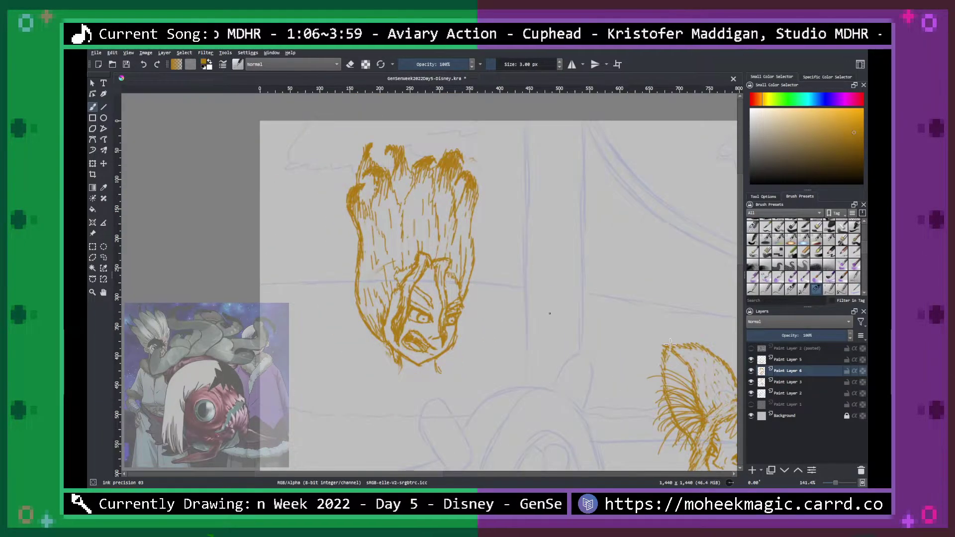
key(plus)
key(plus)
key(ctrl+s)
Extend strand lines downward from the partings between the hair tufts.
drag(528, 253, 550, 361)
mouse_move(398, 316)
mouse_down()
mouse_move(391, 257)
mouse_move(422, 184)
mouse_up()
drag(469, 308, 455, 199)
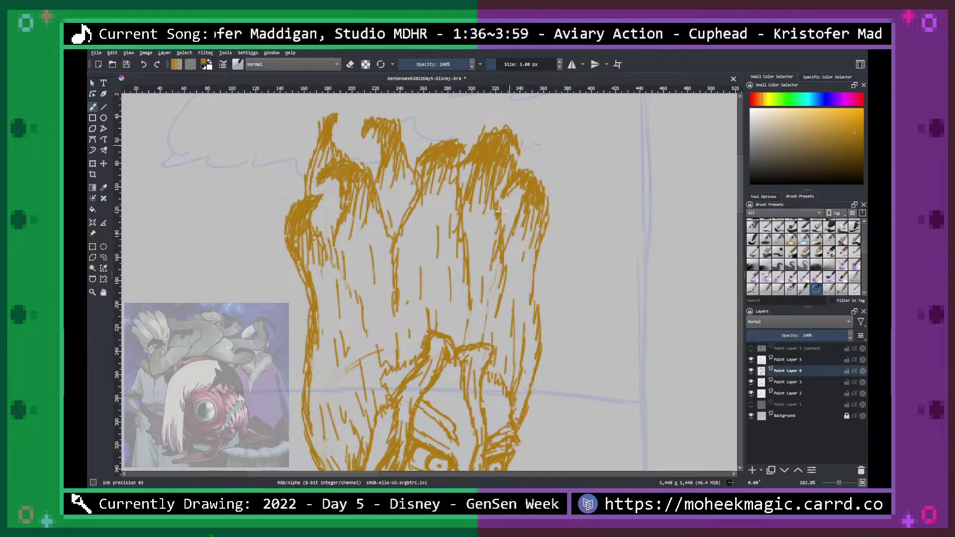
key(minus)
key(plus)
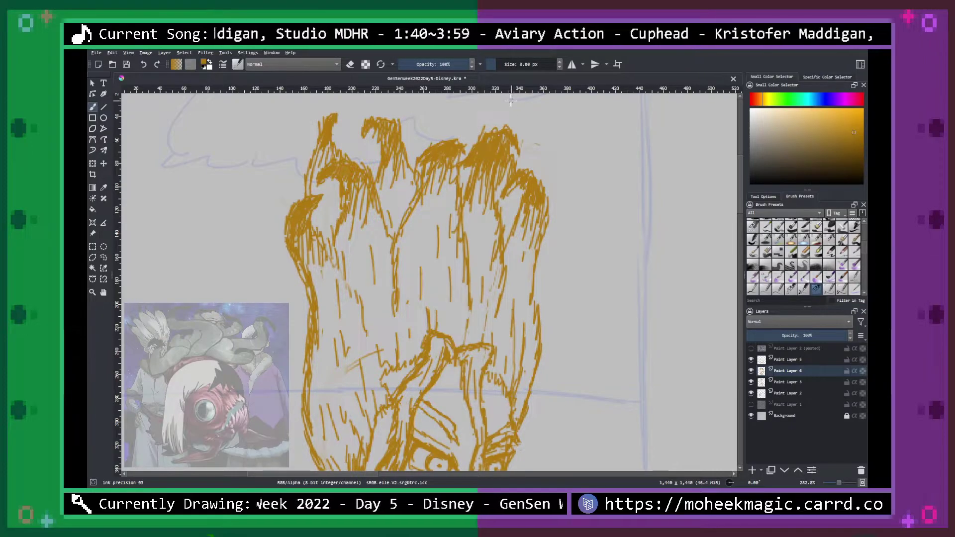
Add spiky strokes above the near-side hairline and longer strands down the near side of the hair, cleaning up with the eraser.
key(1)
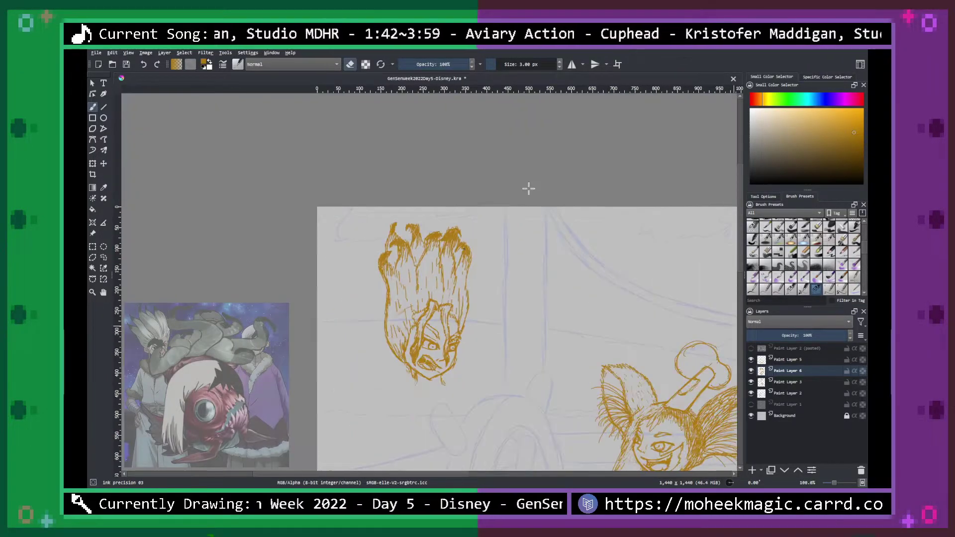
key(minus)
key(plus)
key(plus)
key(plus)
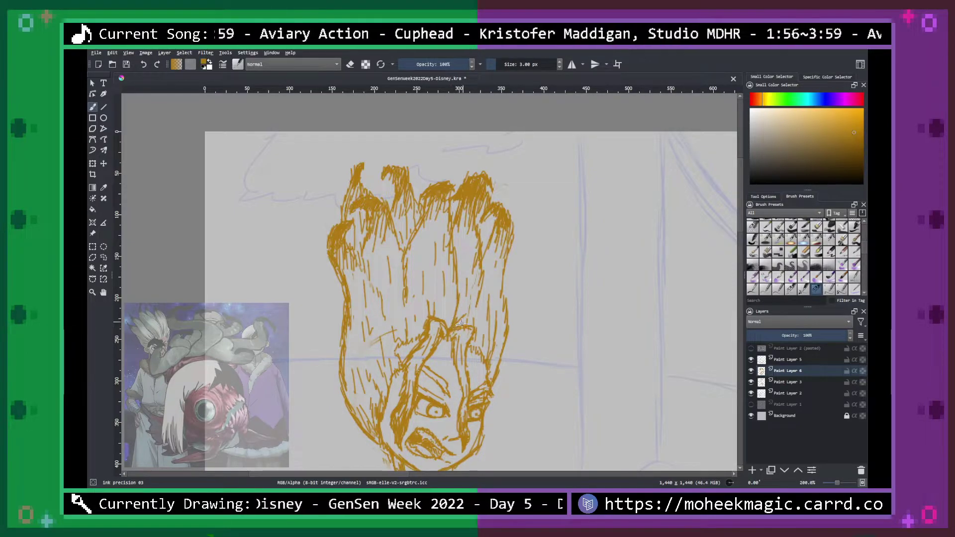
mouse_move(409, 319)
mouse_down()
mouse_move(412, 337)
mouse_move(401, 344)
mouse_up()
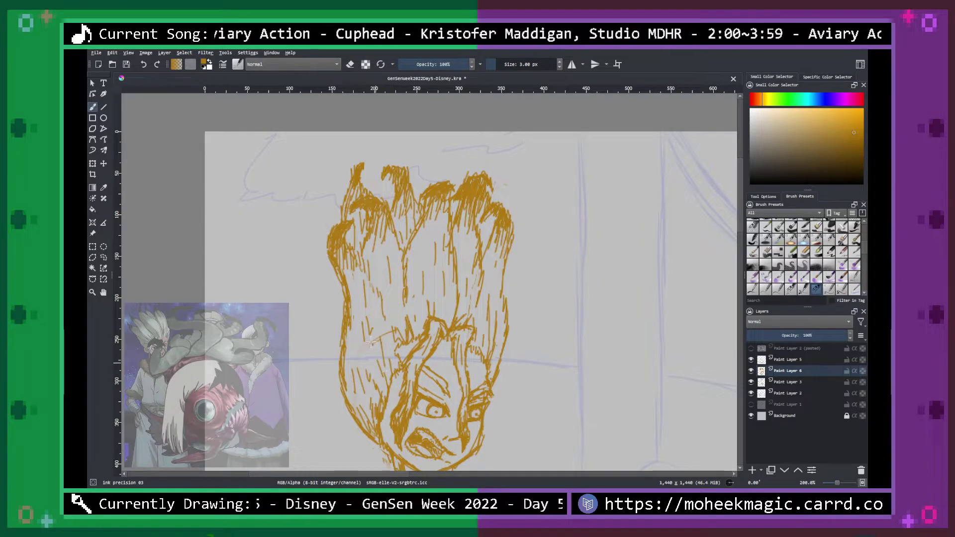
drag(362, 254, 363, 326)
key(e)
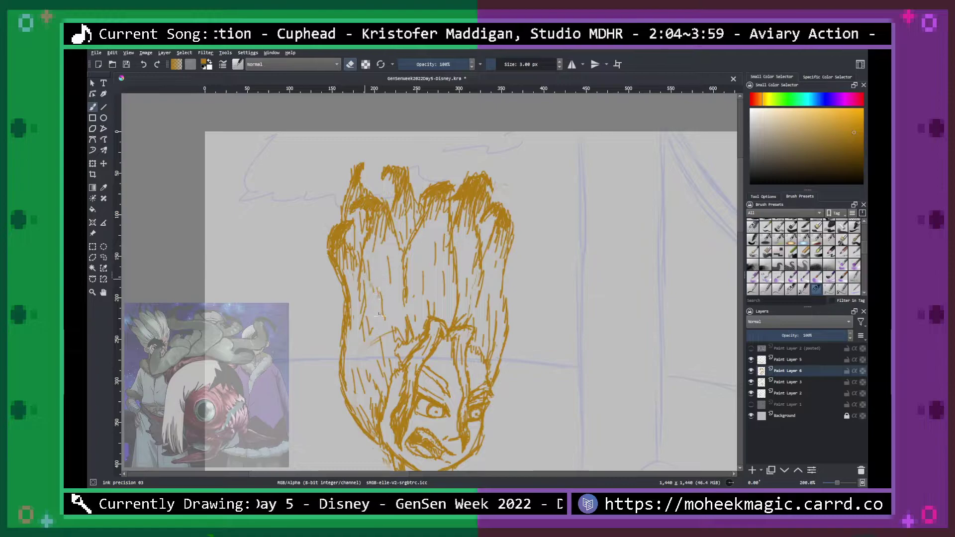
key(e)
mouse_move(380, 298)
mouse_down()
mouse_move(392, 320)
mouse_move(364, 362)
mouse_move(358, 327)
mouse_move(360, 356)
mouse_up()
drag(357, 321, 368, 373)
mouse_move(357, 338)
mouse_down()
mouse_move(350, 319)
mouse_move(356, 307)
mouse_move(364, 386)
mouse_up()
Review the finished hair, show the red rough on Paint Layer 1 again, and save the drawing.
key(ctrl+minus)
scroll(427, 329, down, 1)
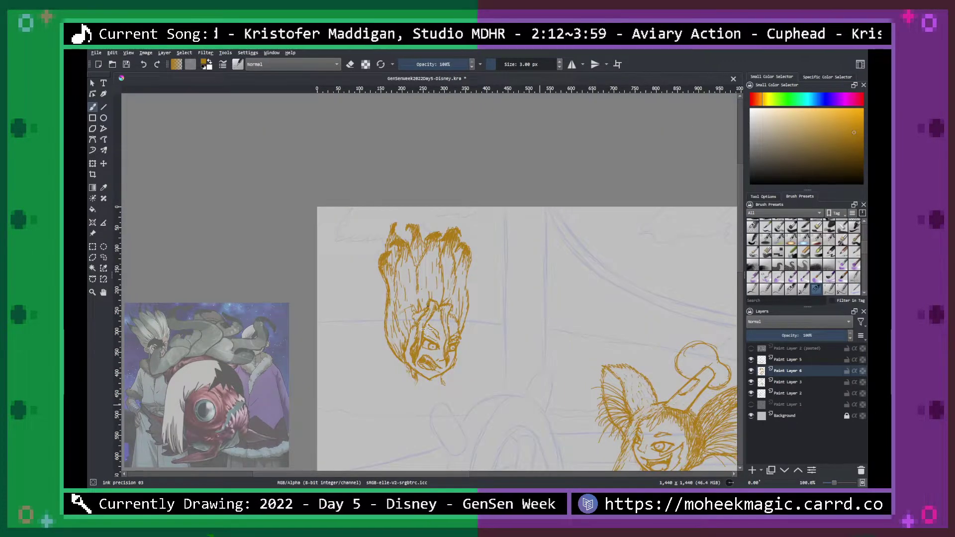
scroll(427, 329, up, 1)
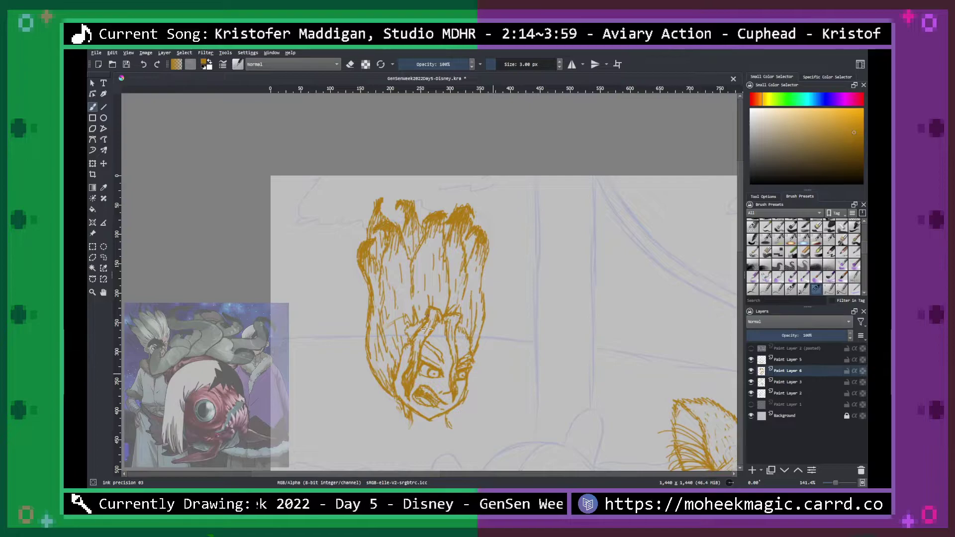
scroll(427, 329, up, 1)
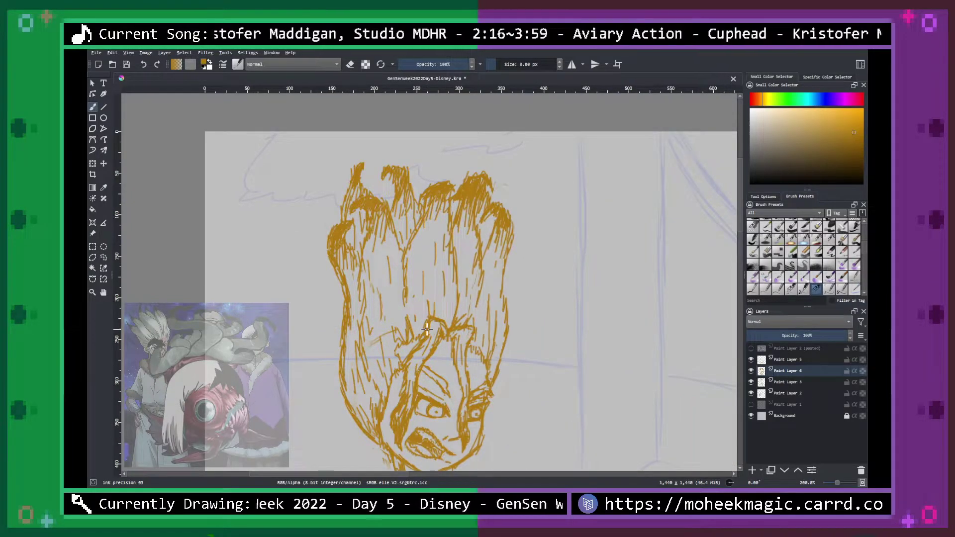
scroll(544, 309, down, 3)
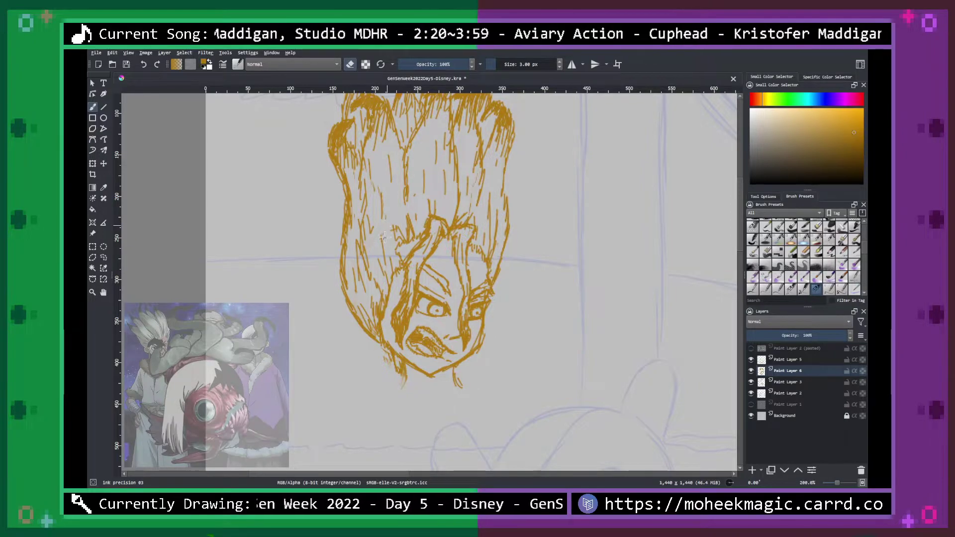
click(751, 405)
drag(618, 334, 633, 222)
key(ctrl+s)
Draw the inner curl and the layered lower edge of the rounded near hand below the head, following the red rough.
drag(645, 284, 612, 261)
drag(548, 276, 571, 281)
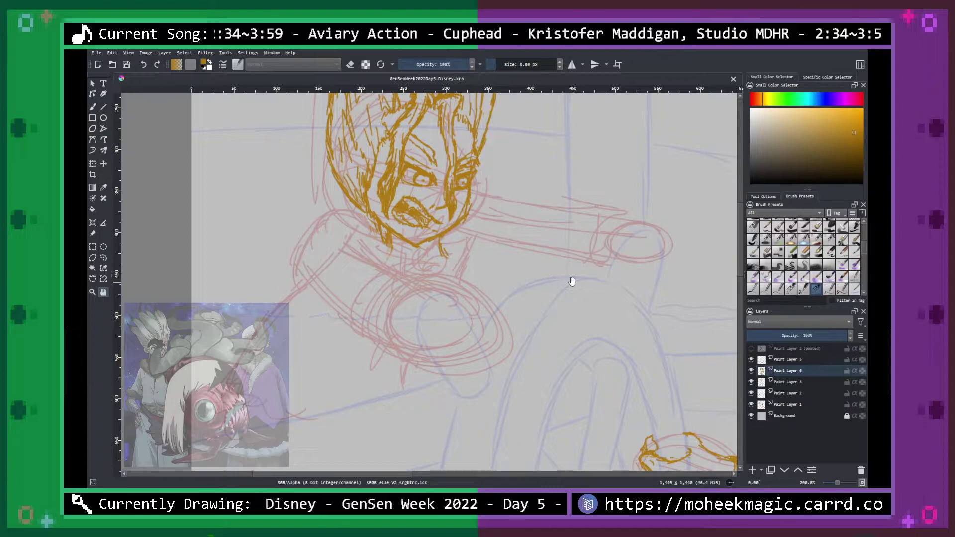
key(b)
mouse_move(446, 296)
mouse_down()
mouse_move(460, 300)
mouse_move(455, 312)
mouse_move(431, 326)
mouse_move(410, 323)
mouse_move(460, 289)
mouse_move(487, 303)
mouse_move(450, 348)
mouse_move(430, 355)
mouse_move(397, 347)
mouse_move(445, 369)
mouse_move(478, 360)
mouse_move(489, 314)
mouse_move(499, 338)
mouse_move(459, 372)
mouse_move(442, 373)
mouse_up()
drag(498, 340, 498, 348)
mouse_move(442, 379)
mouse_down()
mouse_move(450, 373)
mouse_move(431, 371)
mouse_up()
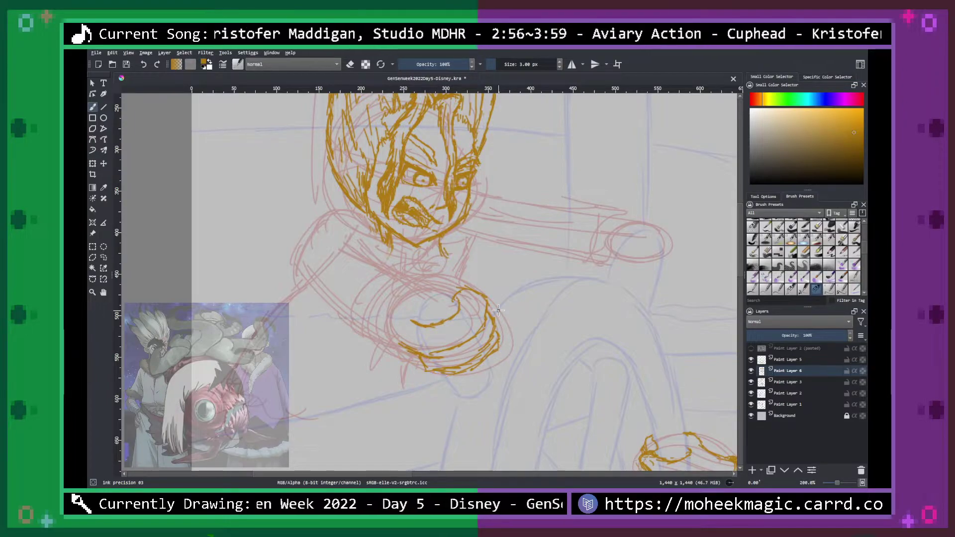
drag(461, 370, 500, 348)
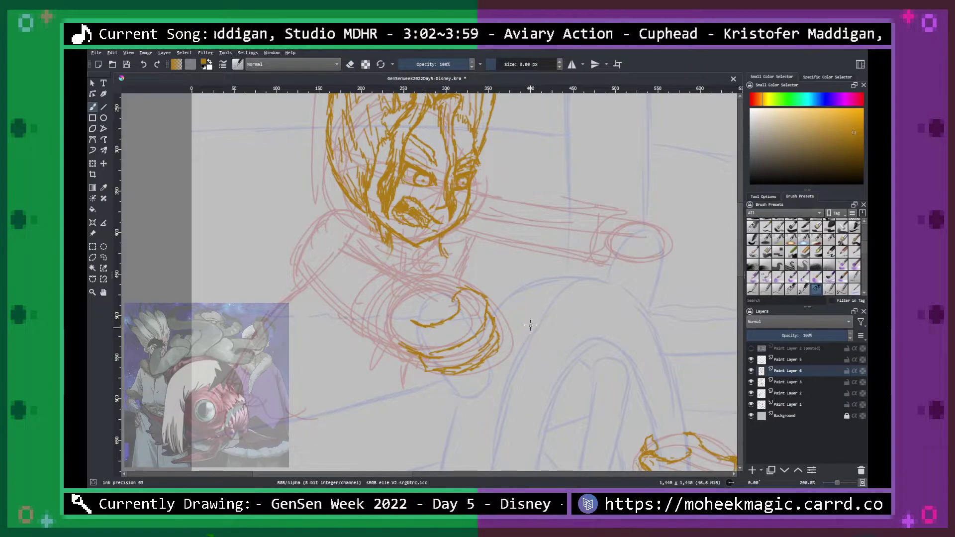
Continue the near hand's outline with its near edge, the small corner on the far side, and the top edge.
scroll(518, 300, down, 6)
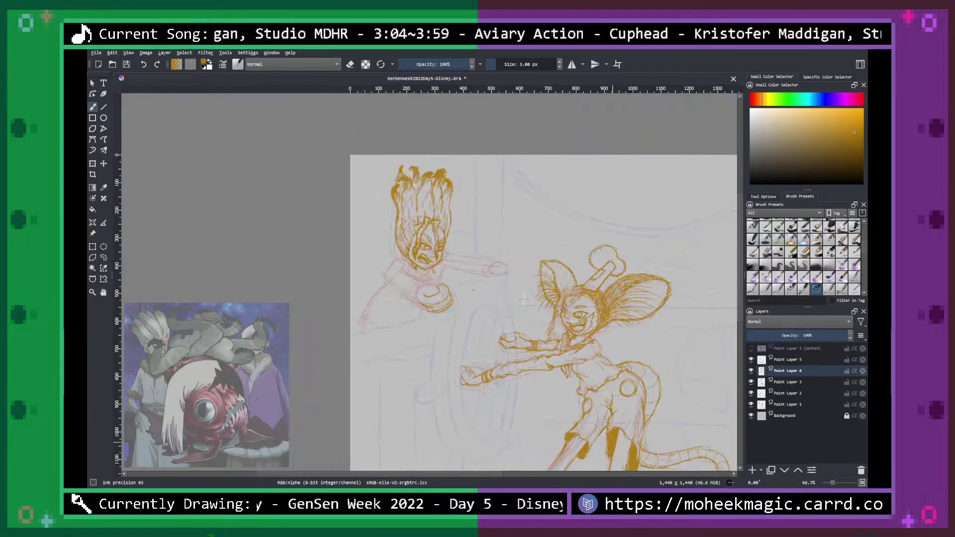
key(ctrl+plus)
key(ctrl+plus)
key(ctrl+plus)
key(ctrl+plus)
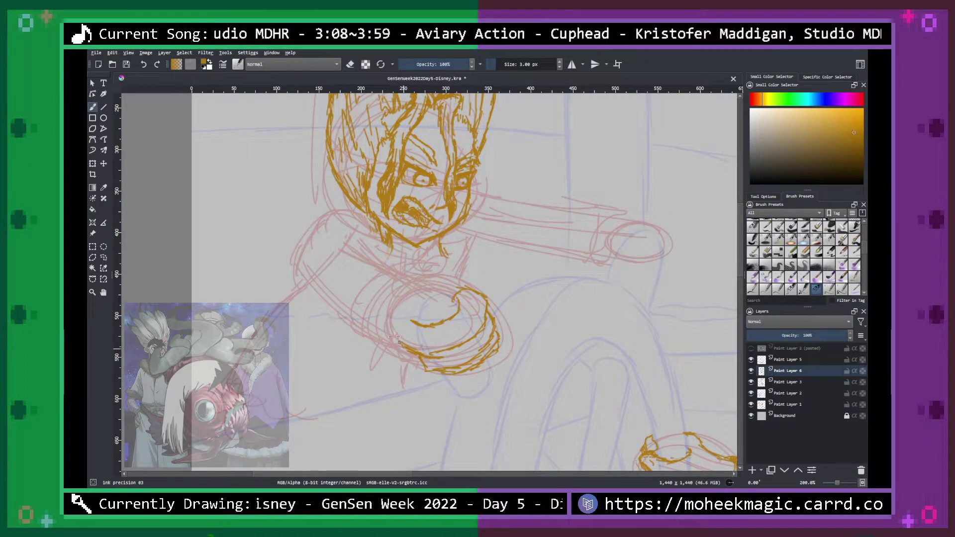
mouse_move(397, 336)
mouse_down()
mouse_move(386, 305)
mouse_move(400, 347)
mouse_move(435, 374)
mouse_up()
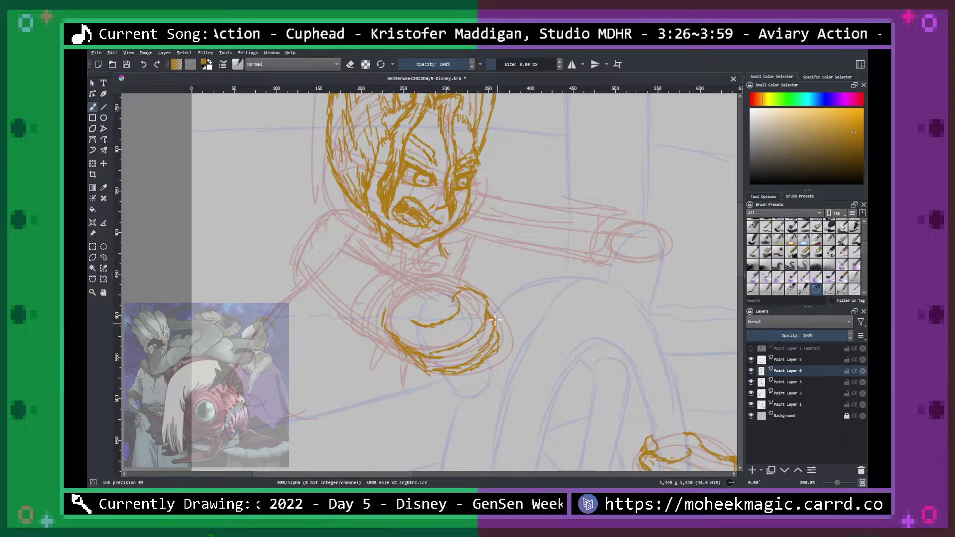
mouse_move(494, 324)
mouse_down()
mouse_move(504, 318)
mouse_move(501, 294)
mouse_move(478, 284)
mouse_move(420, 304)
mouse_move(408, 327)
mouse_up()
drag(469, 287, 409, 289)
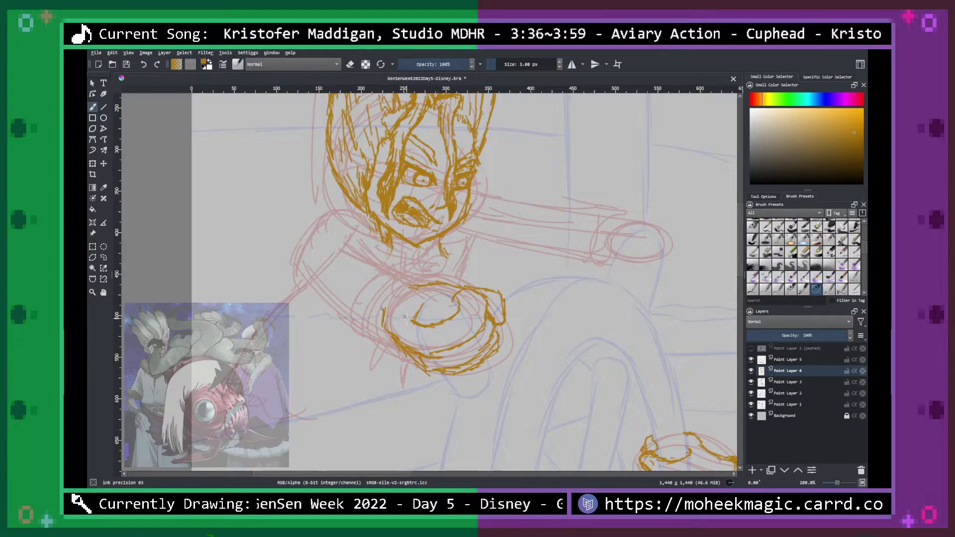
Wrap two outer curved contours around the near side of the hand, from its top edge down to the lower rim.
mouse_move(401, 284)
mouse_down()
mouse_move(380, 301)
mouse_move(377, 335)
mouse_move(380, 321)
mouse_up()
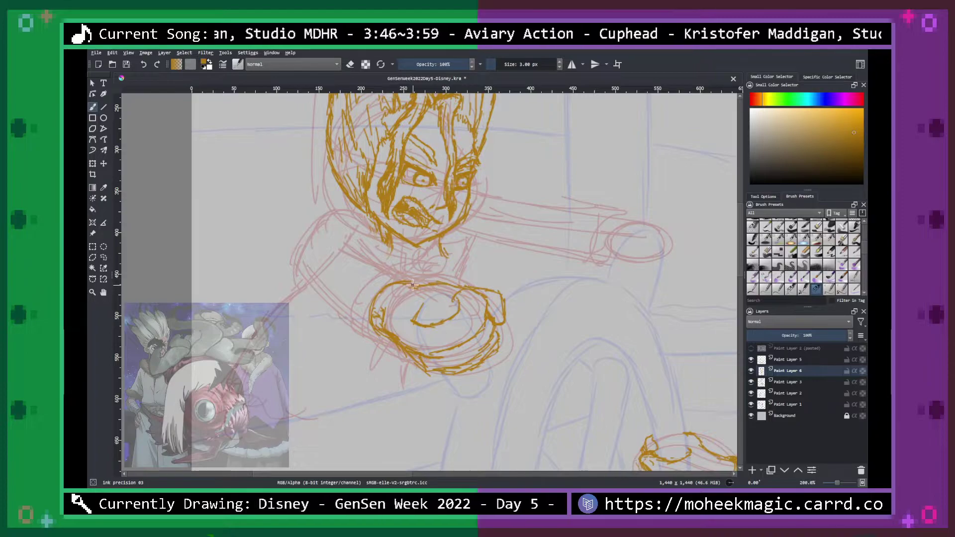
mouse_move(403, 276)
mouse_down()
mouse_move(364, 289)
mouse_move(357, 313)
mouse_move(367, 335)
mouse_move(384, 330)
mouse_move(372, 321)
mouse_move(380, 341)
mouse_move(360, 300)
mouse_move(401, 317)
mouse_move(390, 316)
mouse_move(390, 334)
mouse_move(362, 327)
mouse_up()
key(e)
key(e)
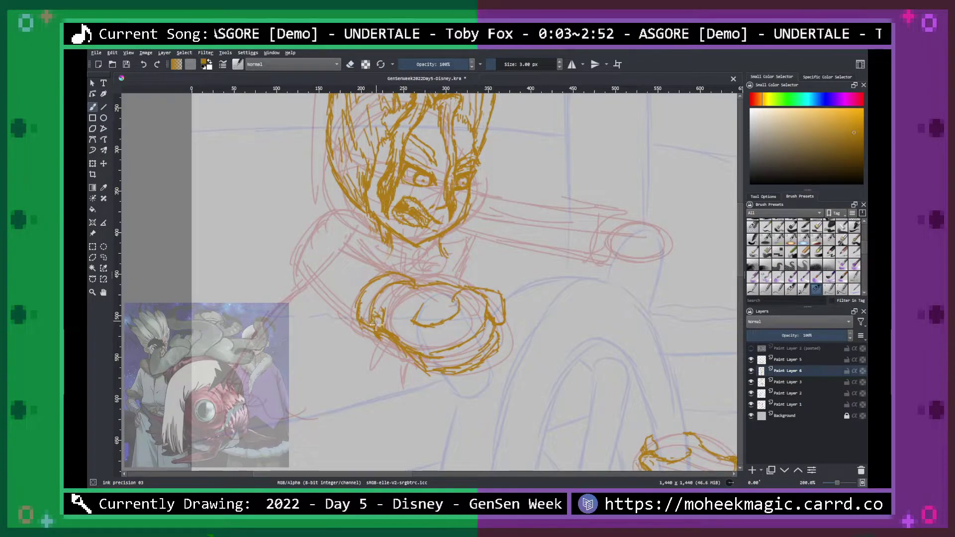
Hide the red rough on Paint Layer 1, erase the stray marks along the near hand's outer edge, and show the rough again.
click(752, 405)
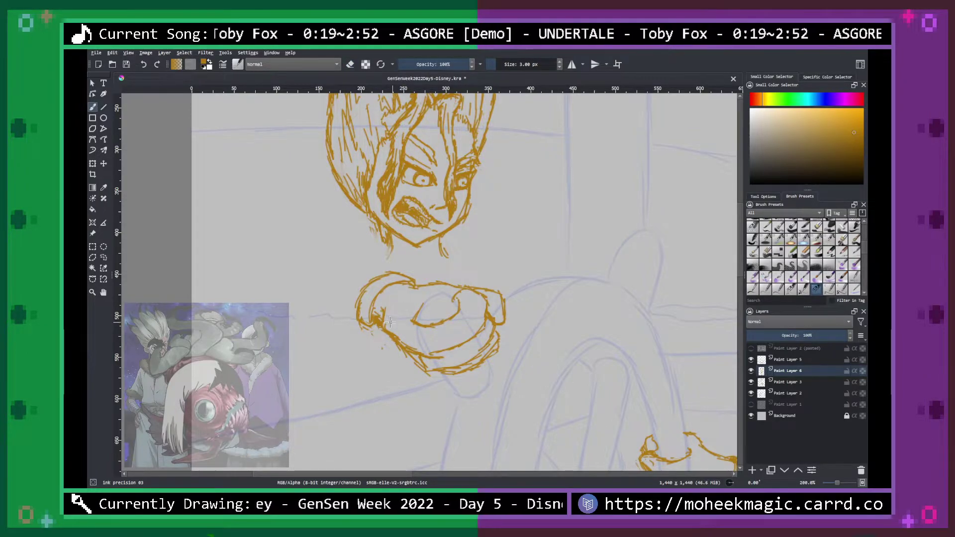
key(e)
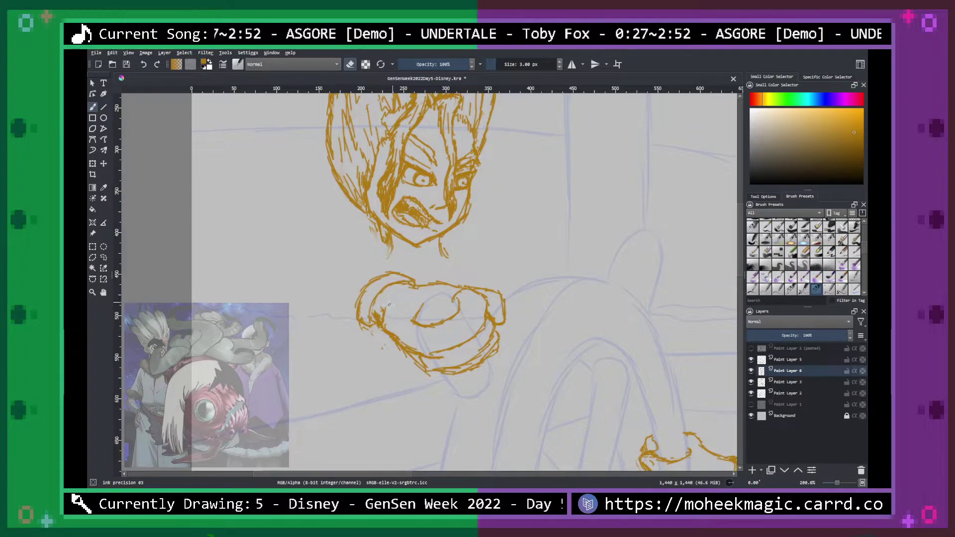
key(e)
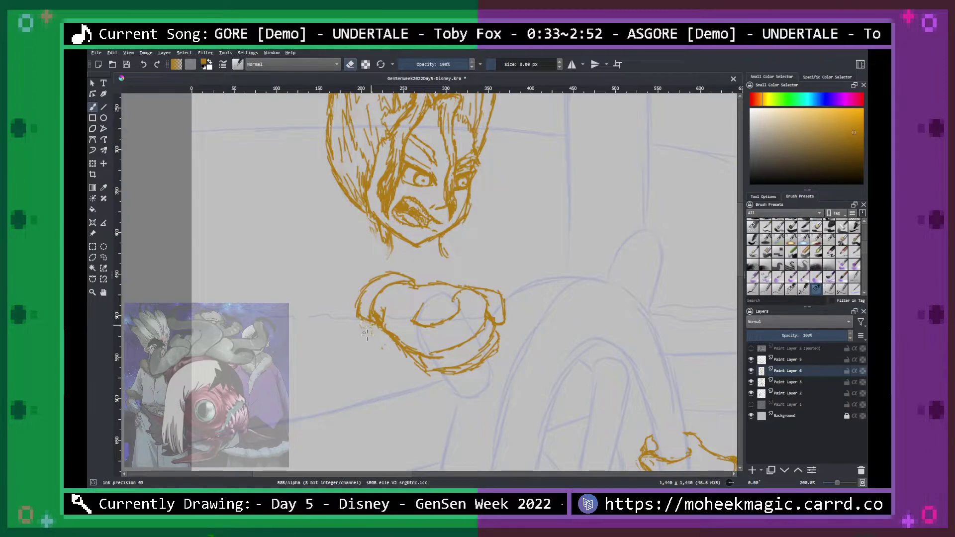
drag(348, 308, 359, 317)
click(751, 404)
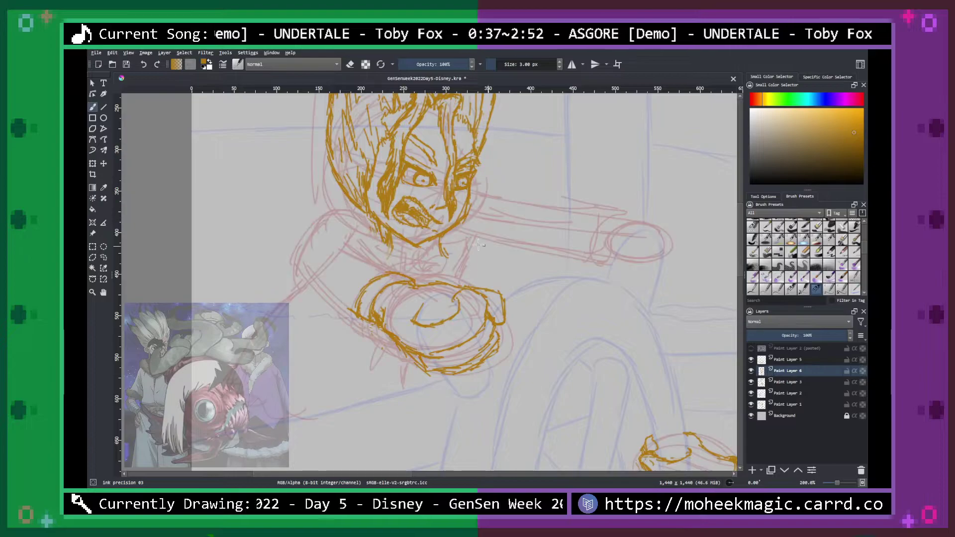
Extend the near side of the rounded hand with a wider outer cuff contour, and check it against the whole drawing.
mouse_move(348, 309)
mouse_down()
mouse_move(352, 291)
mouse_move(394, 268)
mouse_move(355, 304)
mouse_move(386, 273)
mouse_move(368, 284)
mouse_up()
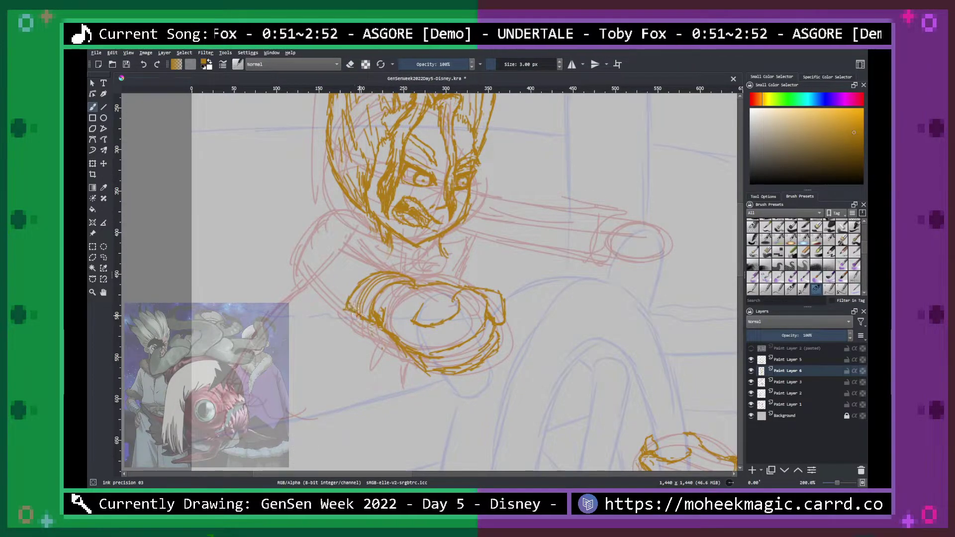
key(e)
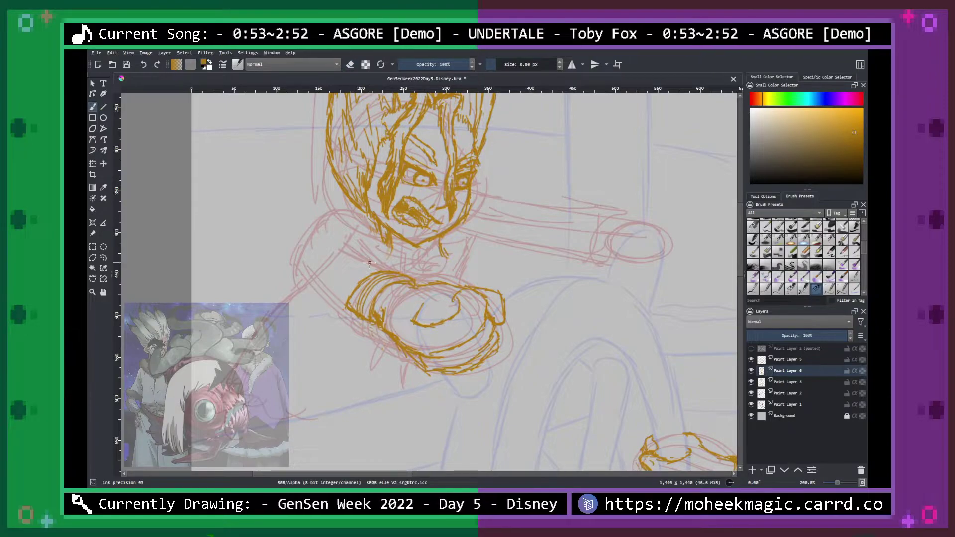
key(minus)
key(minus)
key(minus)
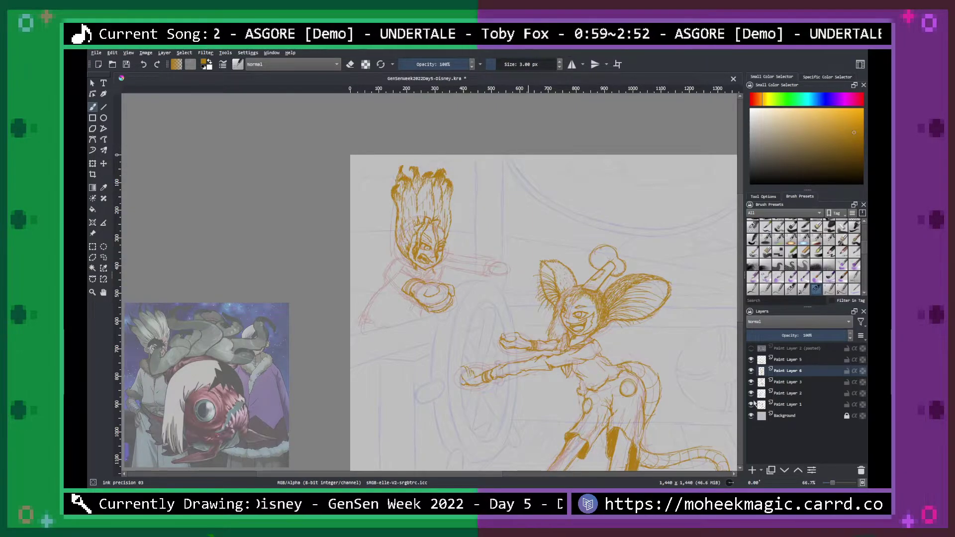
key(plus)
key(plus)
key(plus)
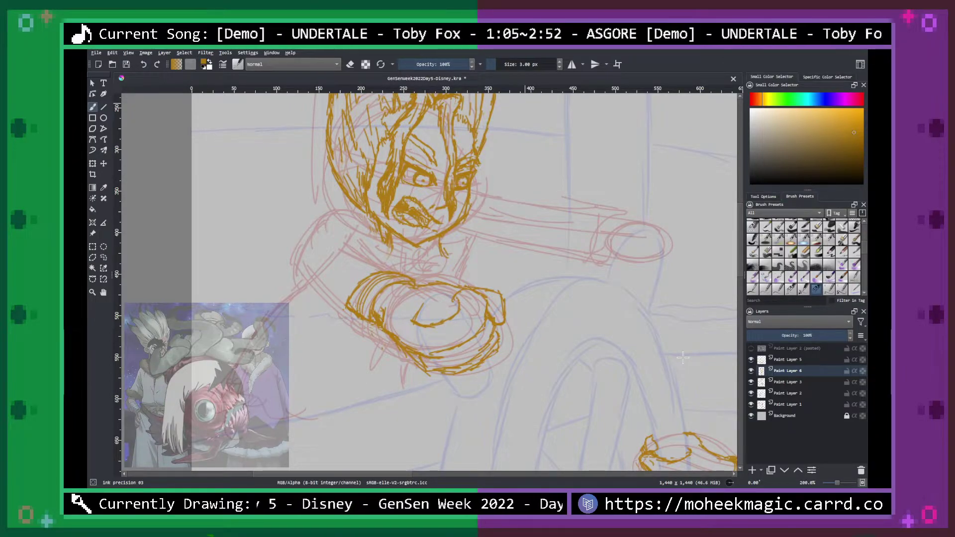
Add frown lines between the tall-haired figure's brows and small curved marks on the far side of the forehead.
drag(522, 198, 523, 299)
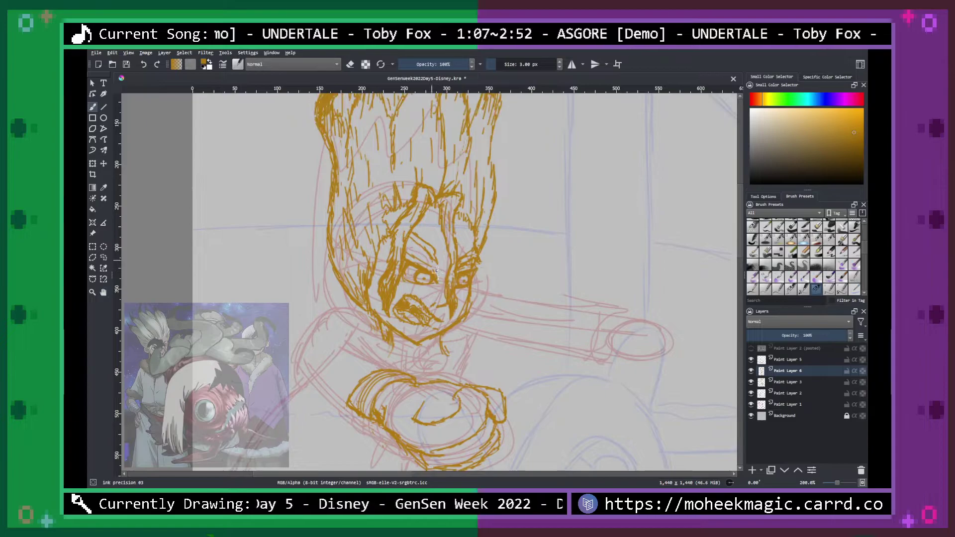
mouse_move(436, 257)
mouse_down()
mouse_move(469, 245)
mouse_move(456, 280)
mouse_move(437, 260)
mouse_move(438, 240)
mouse_move(435, 283)
mouse_up()
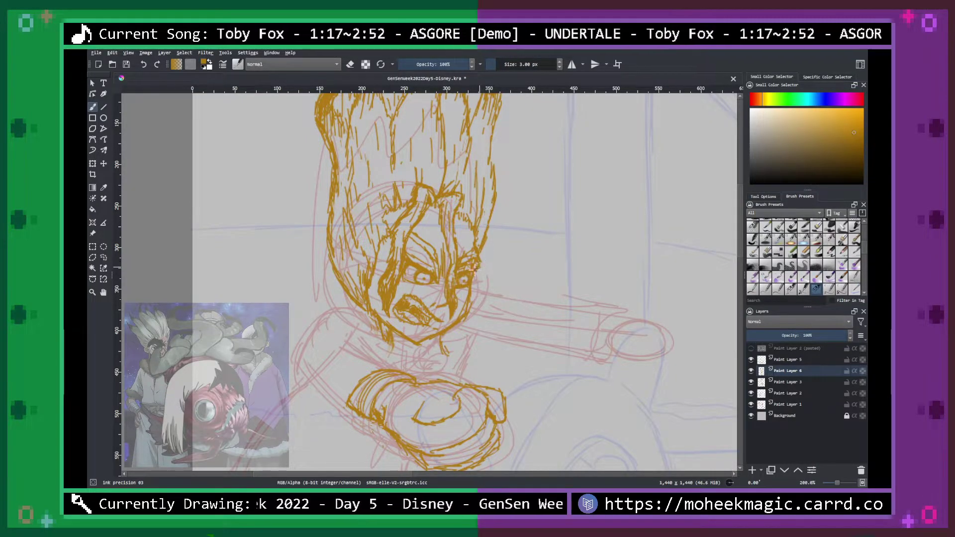
key(minus)
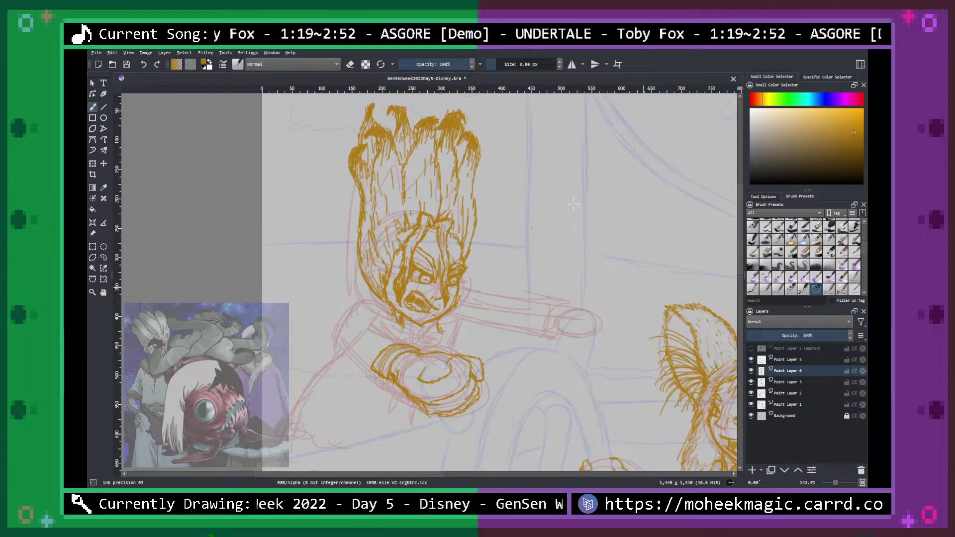
key(plus)
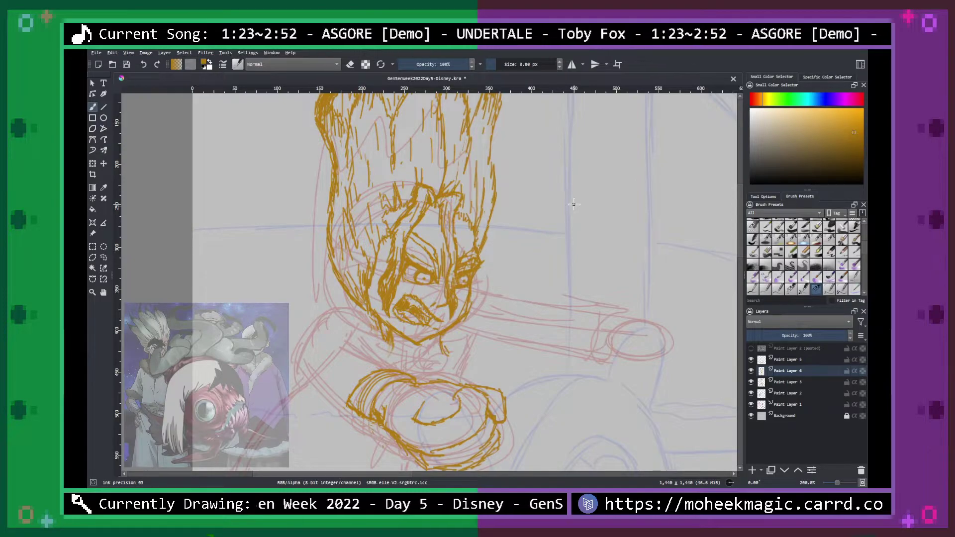
key(plus)
mouse_move(483, 213)
mouse_down()
mouse_move(489, 219)
mouse_move(472, 228)
mouse_move(489, 221)
mouse_up()
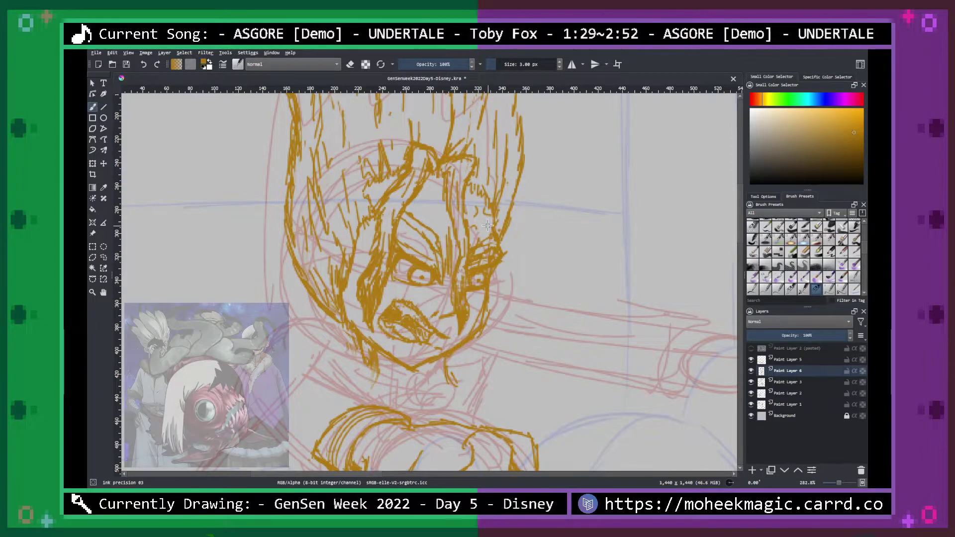
mouse_move(487, 225)
mouse_down()
mouse_move(475, 229)
mouse_move(500, 226)
mouse_up()
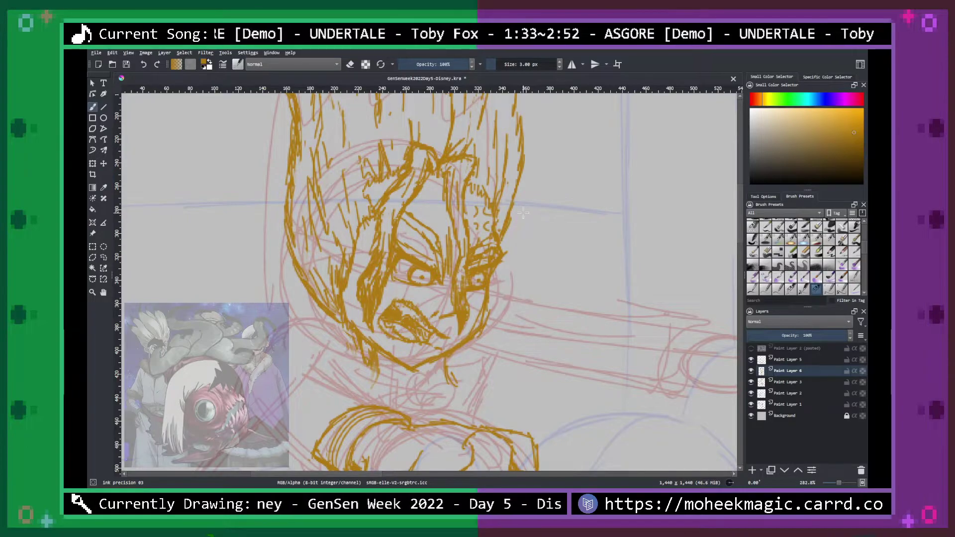
Hide the red rough on Paint Layer 1 and add strokes to the neck and long hair lock beside the large-eared figure's chin.
key(minus)
key(minus)
key(minus)
click(752, 404)
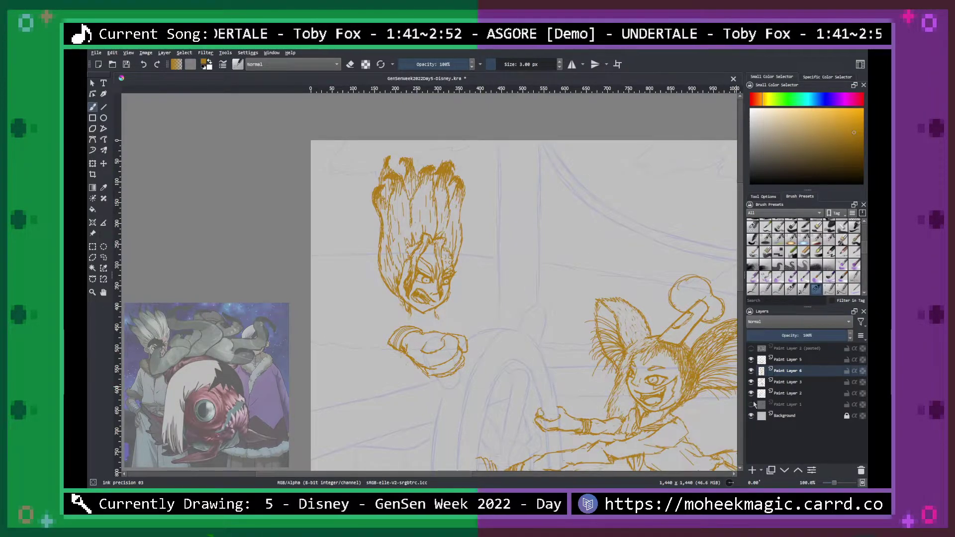
key(space)
drag(667, 349, 543, 221)
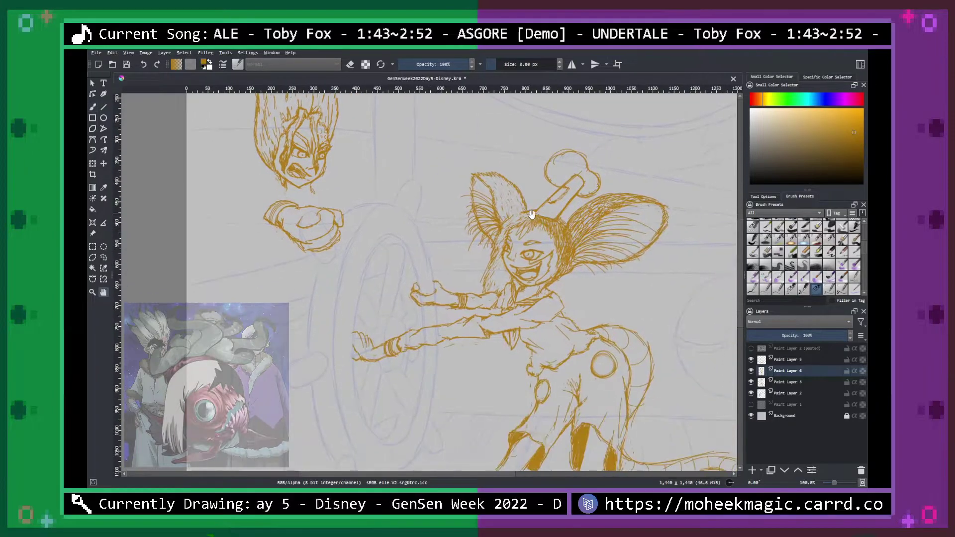
key(ctrl+plus)
scroll(597, 269, up, 2)
key(b)
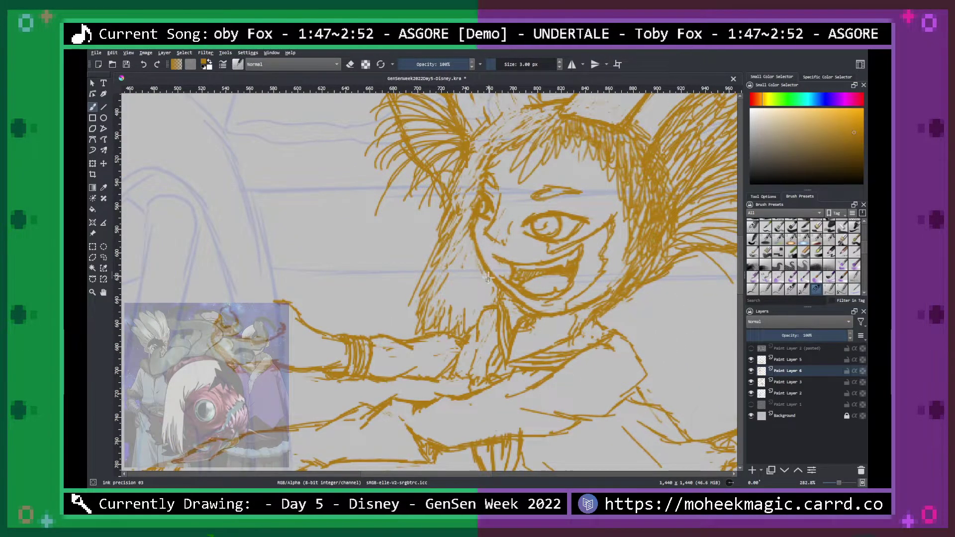
drag(496, 279, 478, 321)
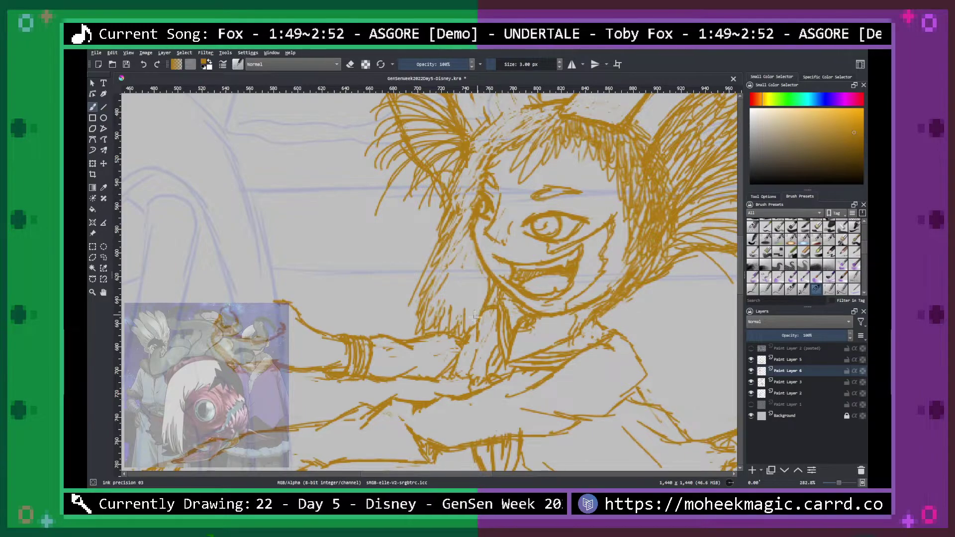
key(minus)
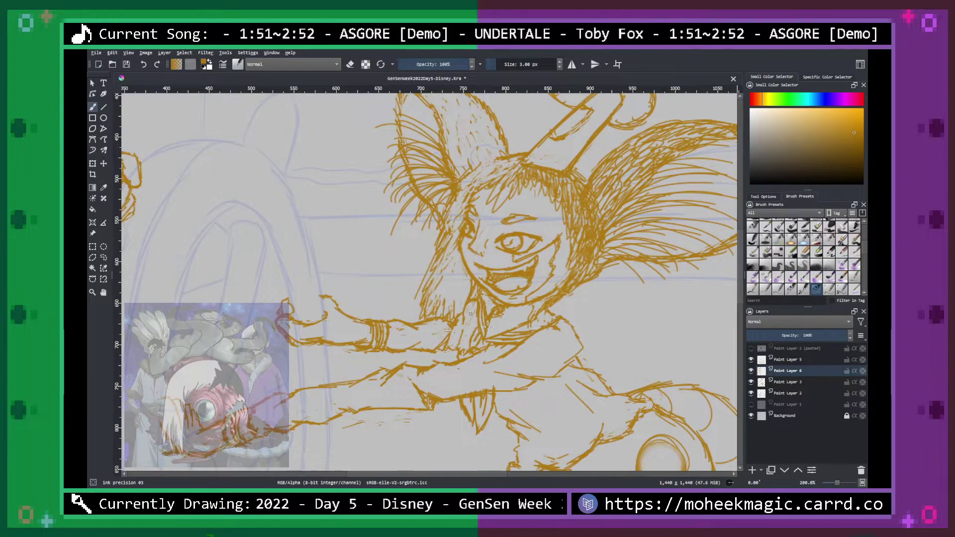
mouse_move(450, 278)
mouse_down()
mouse_move(441, 301)
mouse_move(449, 291)
mouse_move(456, 312)
mouse_up()
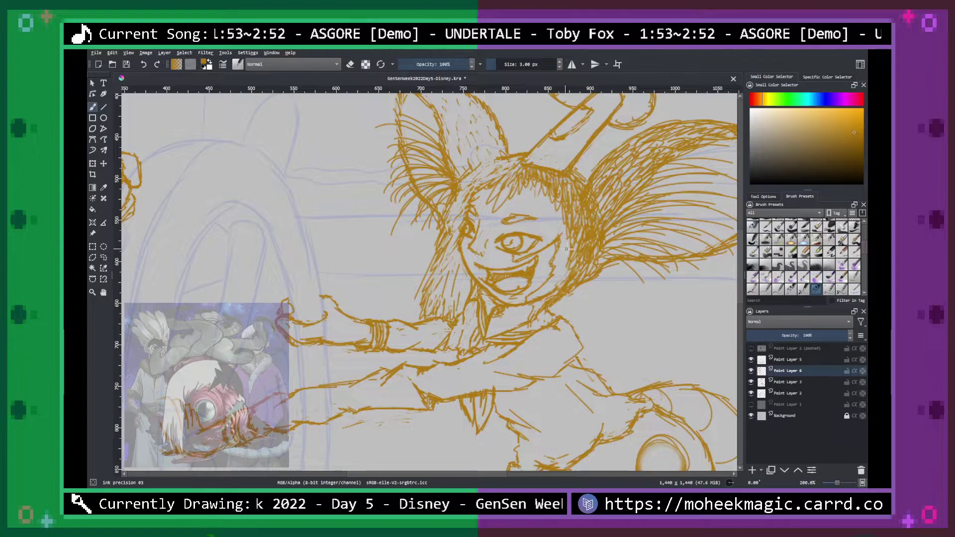
key(minus)
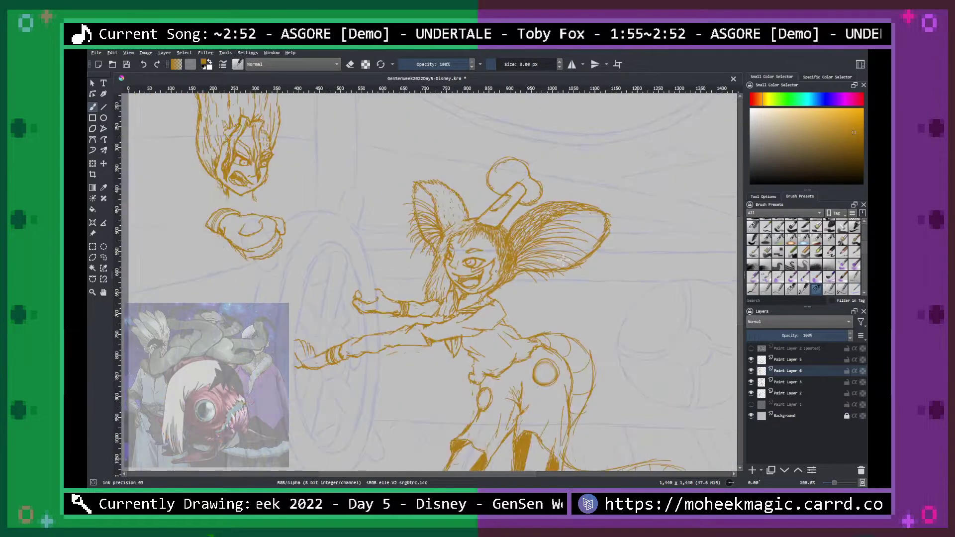
Show the red rough again and draw the far fist's top outline and curled fingers at the end of the tall-haired figure's outstretched arm.
drag(566, 275, 654, 284)
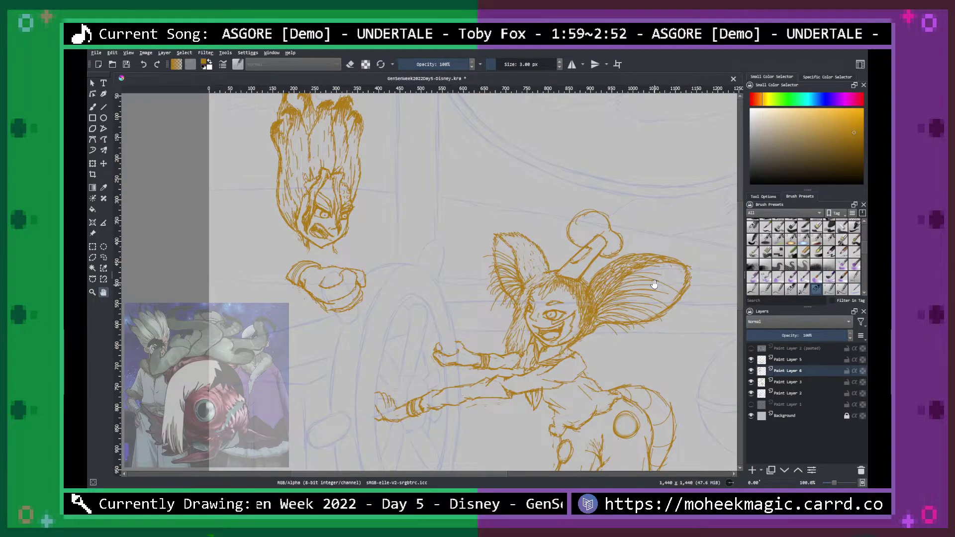
mouse_move(464, 270)
mouse_down()
mouse_move(566, 296)
mouse_move(584, 313)
mouse_move(574, 326)
mouse_up()
click(750, 404)
key(b)
key(ctrl+plus)
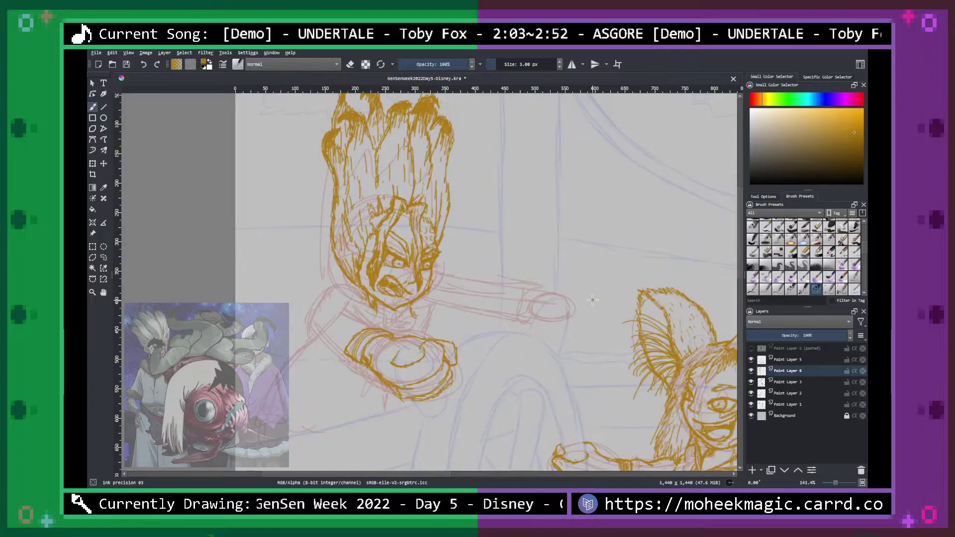
key(ctrl+plus)
key(ctrl+plus)
key(h)
drag(630, 299, 481, 220)
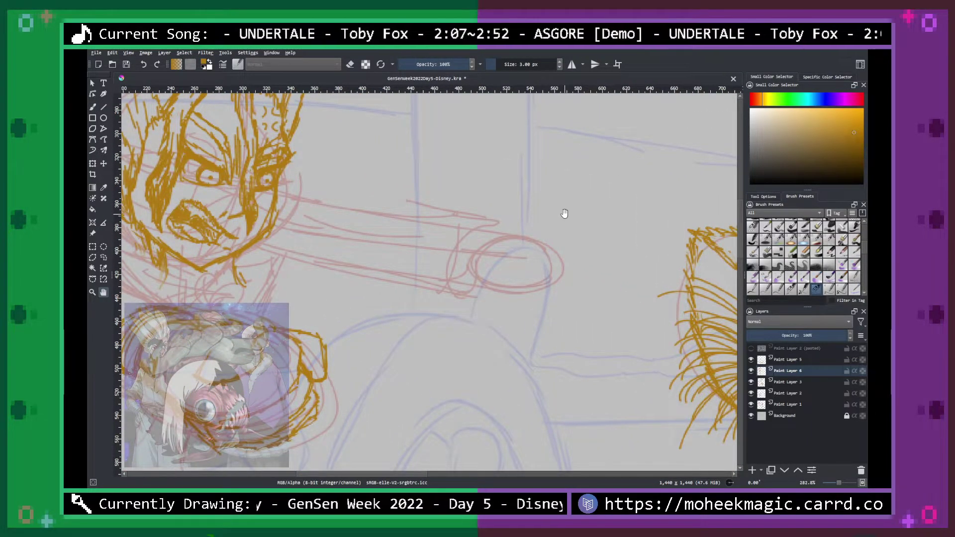
key(b)
mouse_move(487, 240)
mouse_down()
mouse_move(538, 233)
mouse_move(556, 251)
mouse_move(550, 246)
mouse_move(560, 258)
mouse_move(553, 271)
mouse_move(520, 263)
mouse_move(550, 252)
mouse_move(521, 271)
mouse_move(540, 283)
mouse_move(563, 266)
mouse_move(550, 291)
mouse_move(520, 289)
mouse_move(523, 281)
mouse_move(543, 289)
mouse_move(532, 297)
mouse_move(560, 287)
mouse_up()
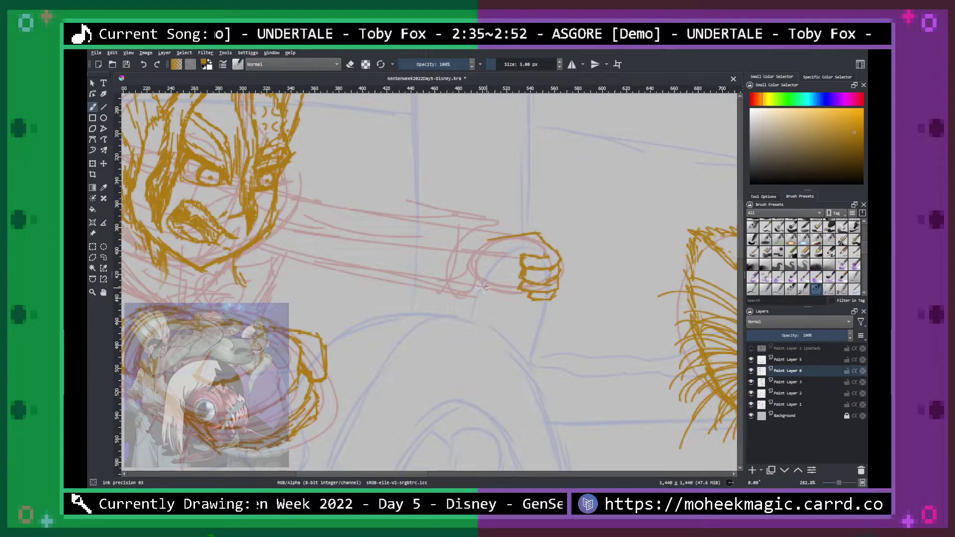
Draw the far fist's lower wrist line and rework its inner lines into a thumb folded across the fingers.
mouse_move(462, 281)
mouse_down()
mouse_move(450, 282)
mouse_move(519, 271)
mouse_up()
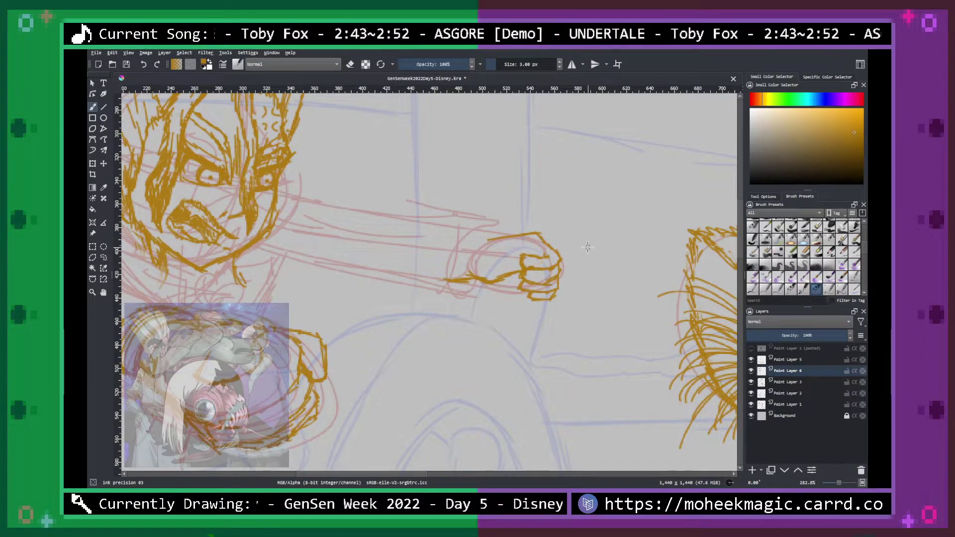
key(ctrl+z)
key(ctrl+z)
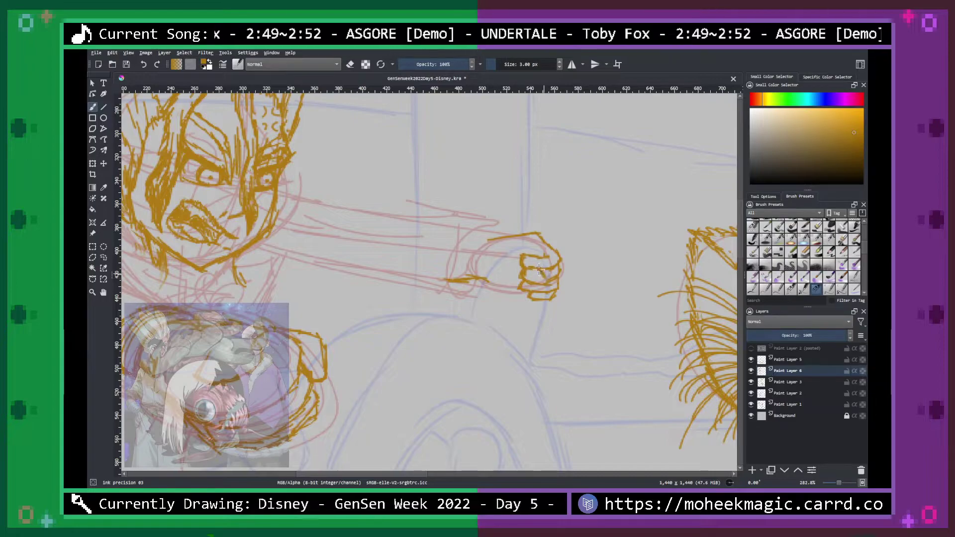
mouse_move(547, 235)
mouse_down()
mouse_move(520, 259)
mouse_move(510, 249)
mouse_move(538, 239)
mouse_move(526, 259)
mouse_move(547, 280)
mouse_move(543, 291)
mouse_move(501, 278)
mouse_move(476, 284)
mouse_move(511, 277)
mouse_up()
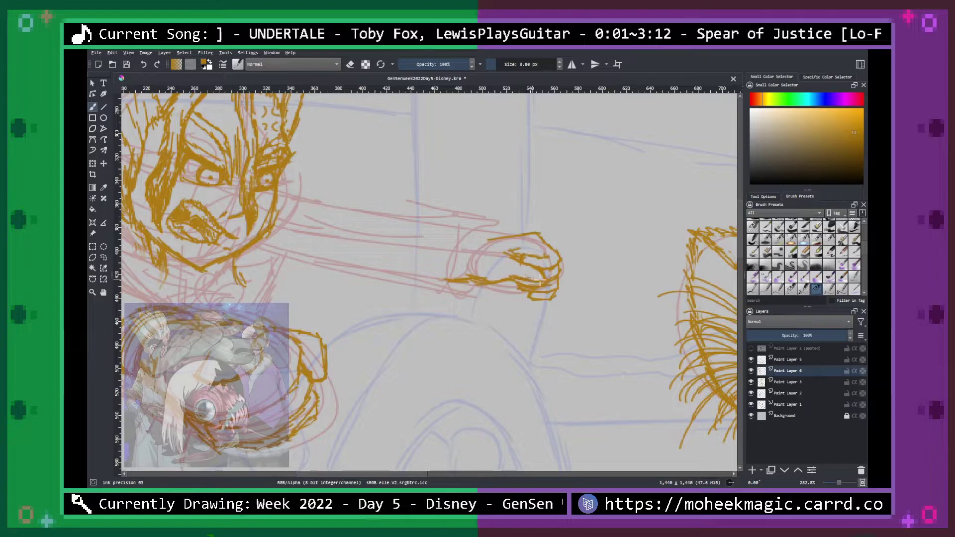
key(m)
key(m)
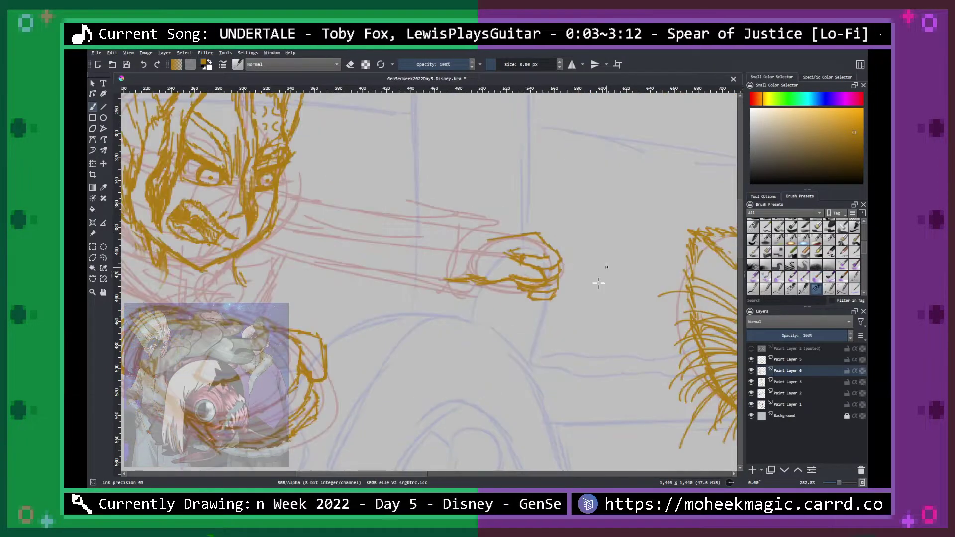
Clean up the far fist by erasing leftover finger lines inside the thumb and thinning the overlapping wrist line.
key(plus)
key(plus)
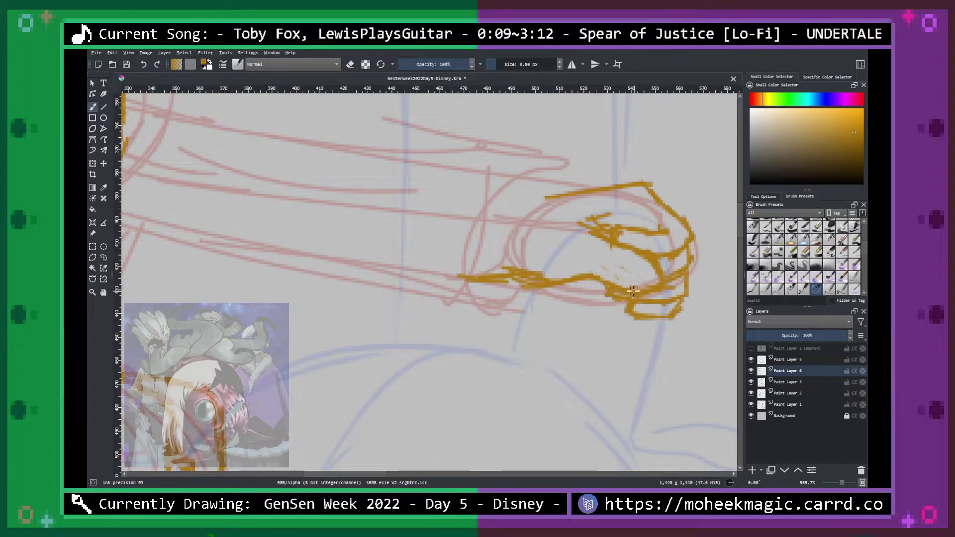
mouse_move(628, 276)
mouse_down()
mouse_move(536, 266)
mouse_move(528, 276)
mouse_move(562, 286)
mouse_move(559, 259)
mouse_move(567, 284)
mouse_up()
key(e)
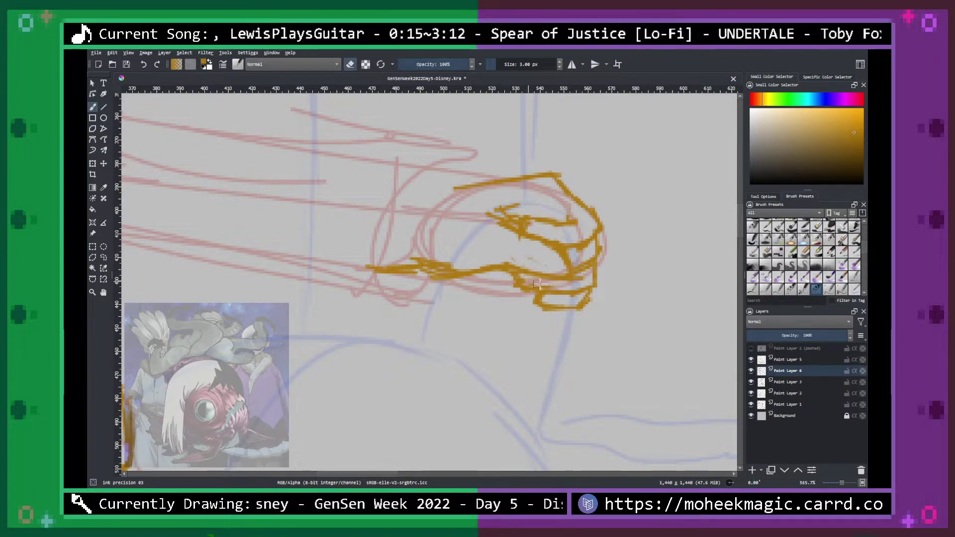
key(e)
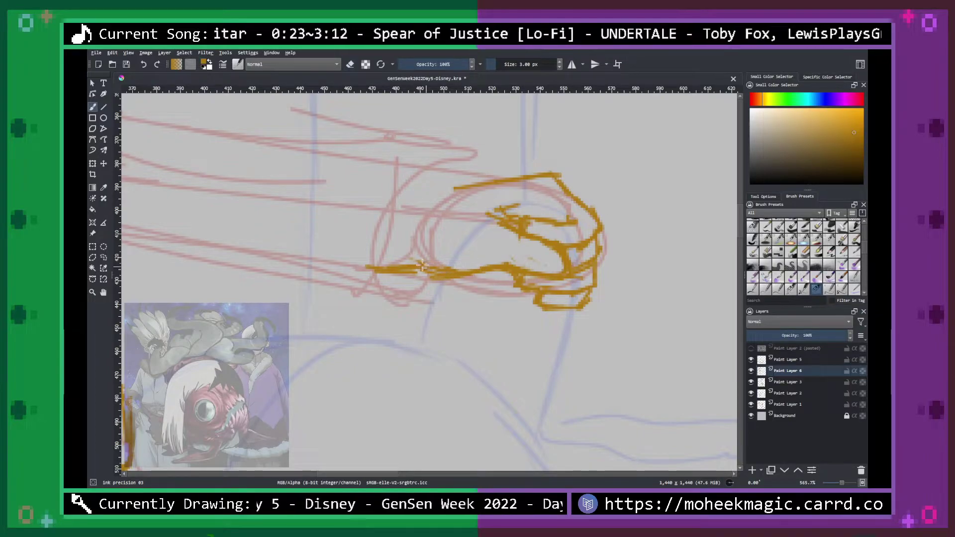
key(e)
mouse_move(445, 263)
mouse_down()
mouse_move(498, 264)
mouse_move(424, 271)
mouse_move(490, 272)
mouse_up()
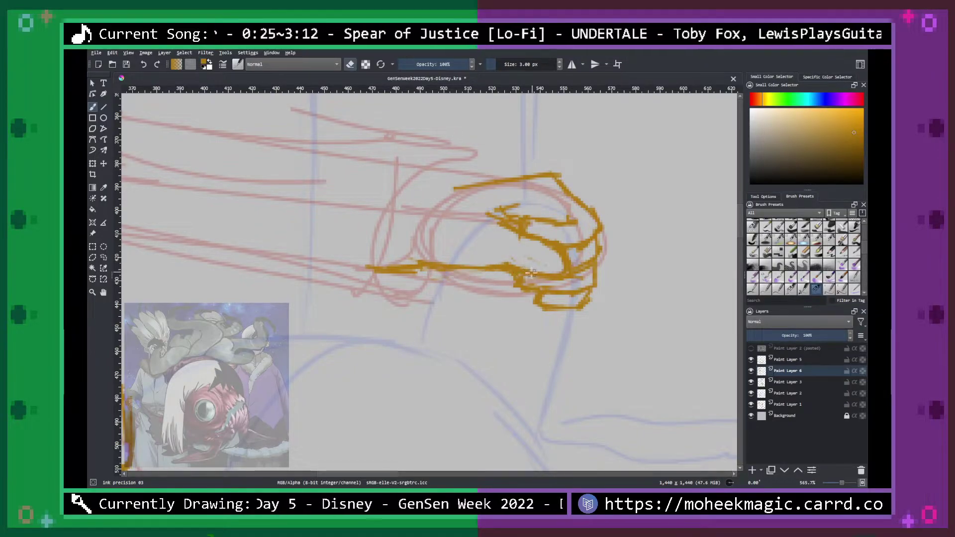
key(minus)
key(minus)
key(minus)
key(minus)
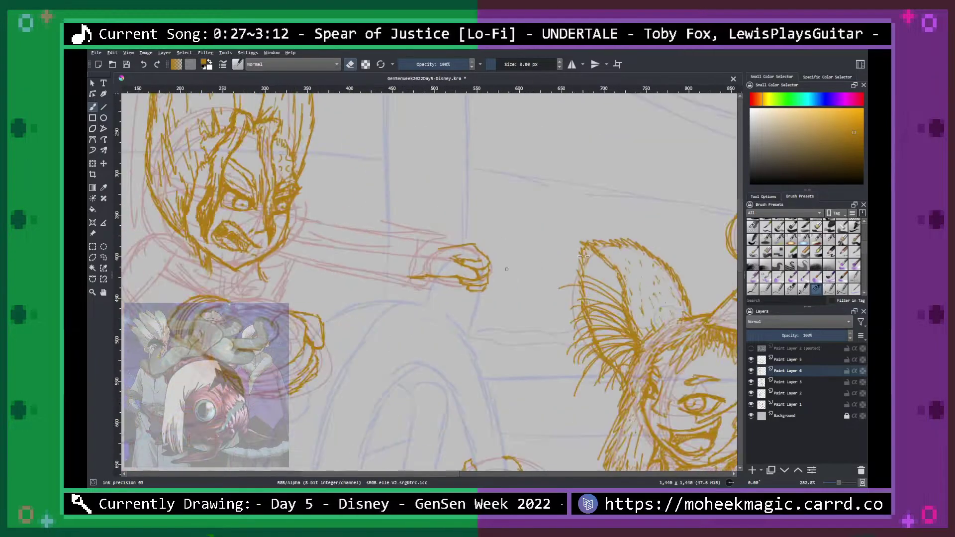
key(plus)
key(plus)
key(plus)
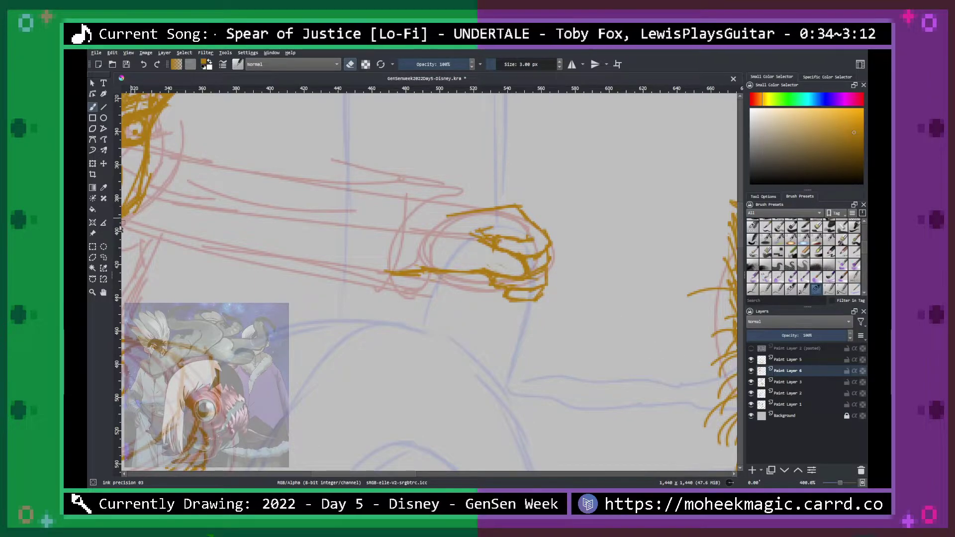
Select the far fist freehand, rotate it slightly clockwise so it tilts downward, apply the transform and clear the selection.
click(104, 257)
mouse_move(460, 190)
mouse_down()
mouse_move(428, 190)
mouse_move(450, 188)
mouse_up()
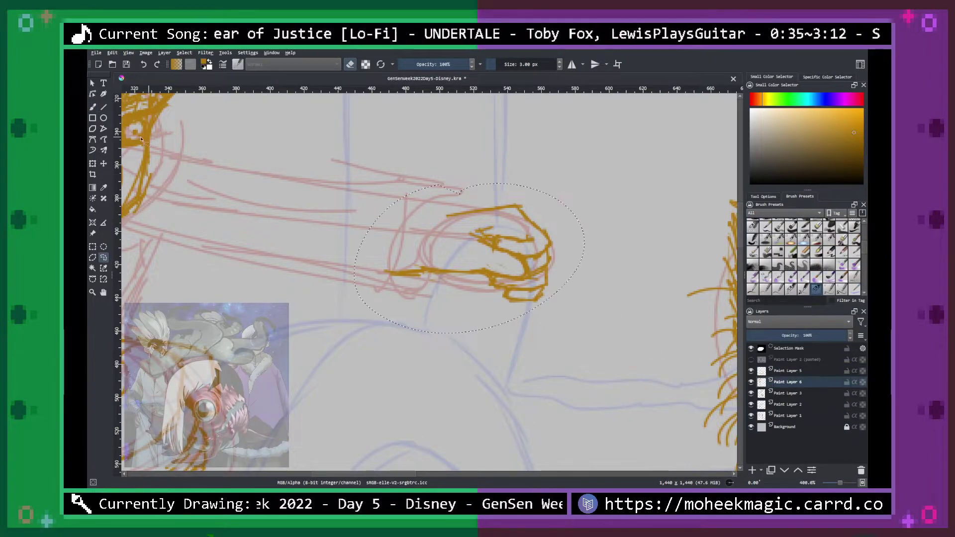
key(ctrl+t)
drag(639, 172, 640, 193)
drag(557, 219, 561, 230)
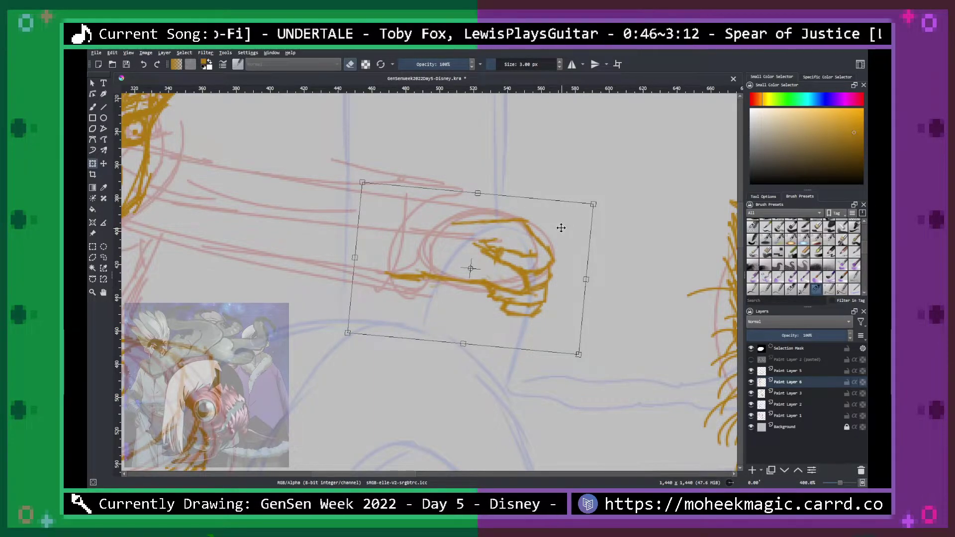
drag(565, 223, 567, 227)
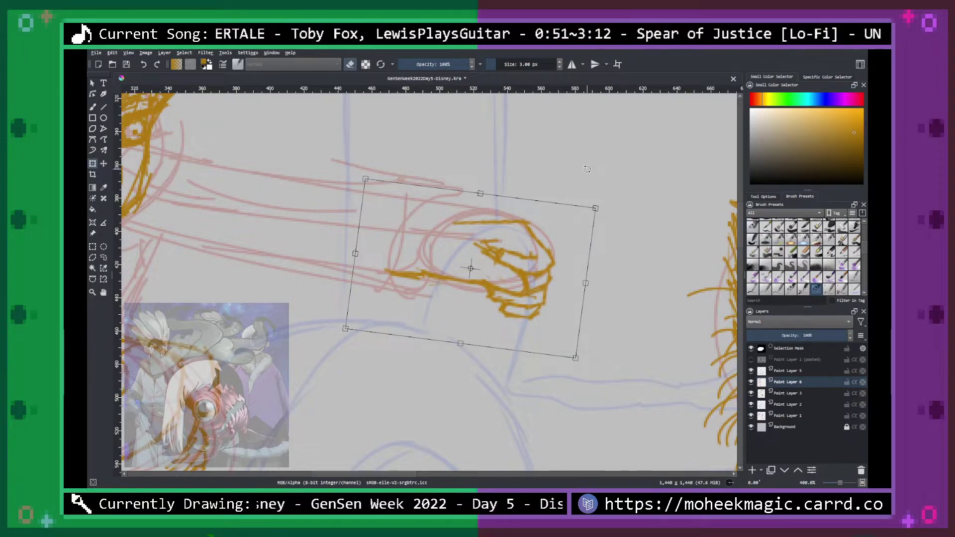
key(Return)
key(ctrl+shift+a)
key(minus)
key(minus)
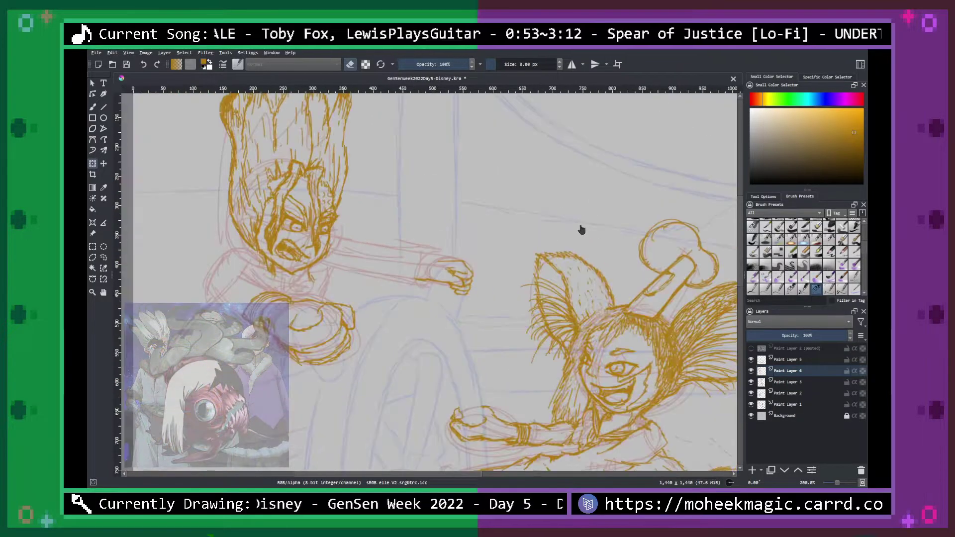
key(minus)
key(b)
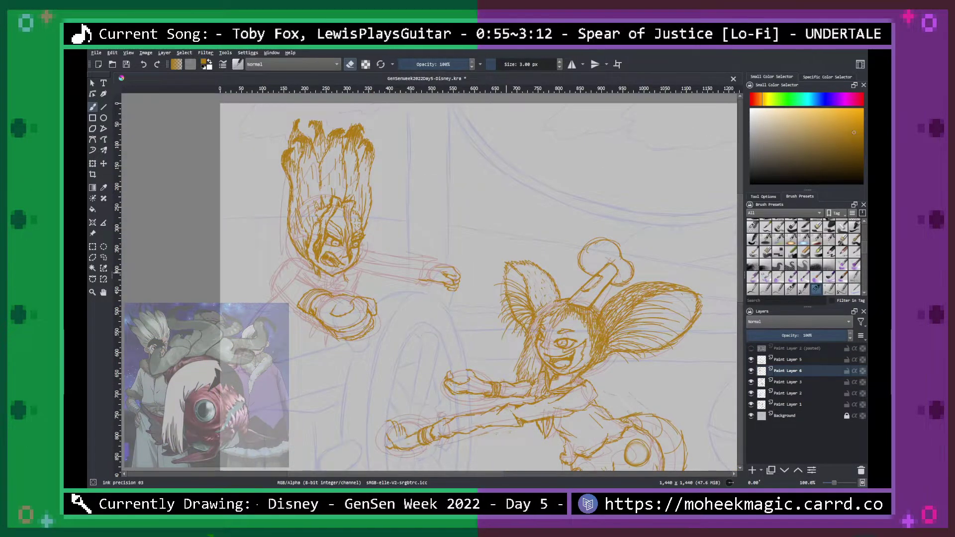
Extend the far fist's upper wrist line and draw a rounded cuff outline around the wrist.
key(plus)
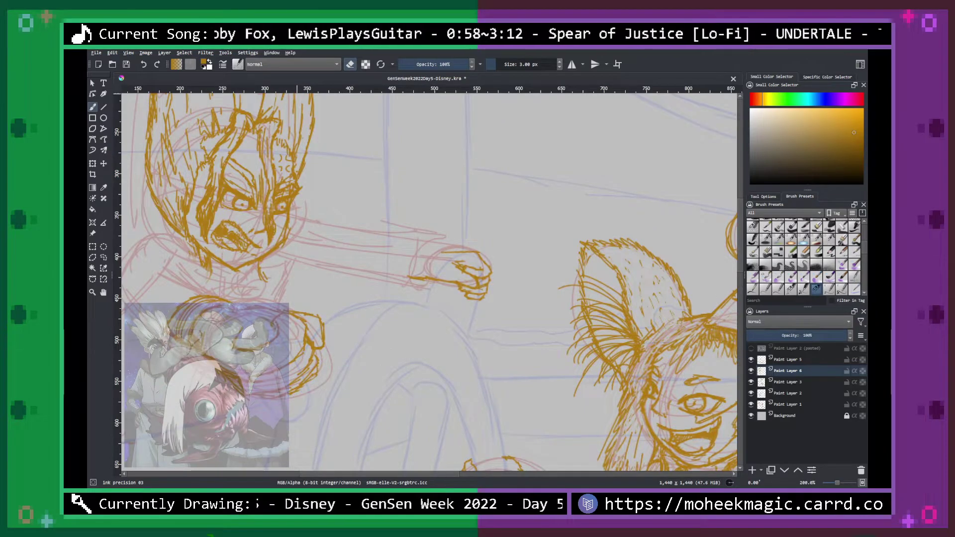
key(plus)
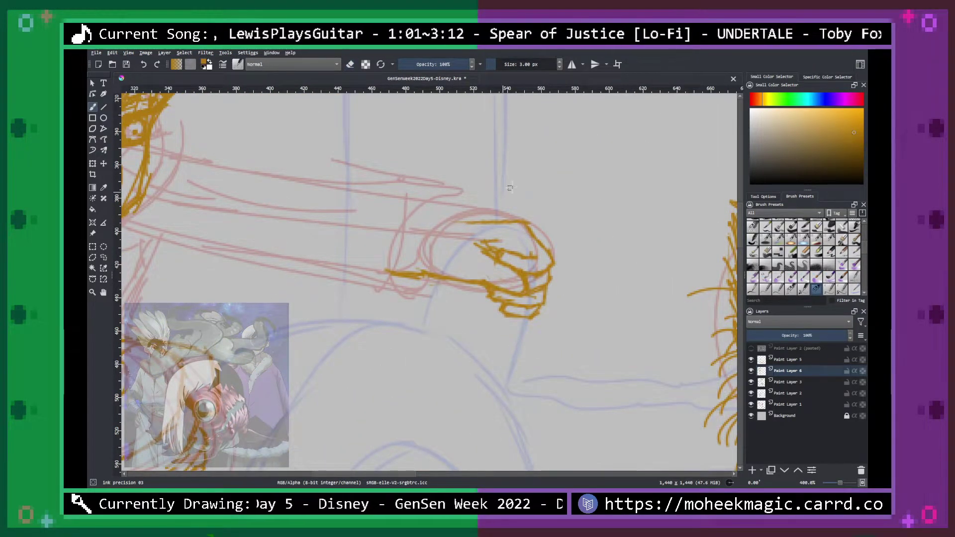
drag(473, 222, 403, 217)
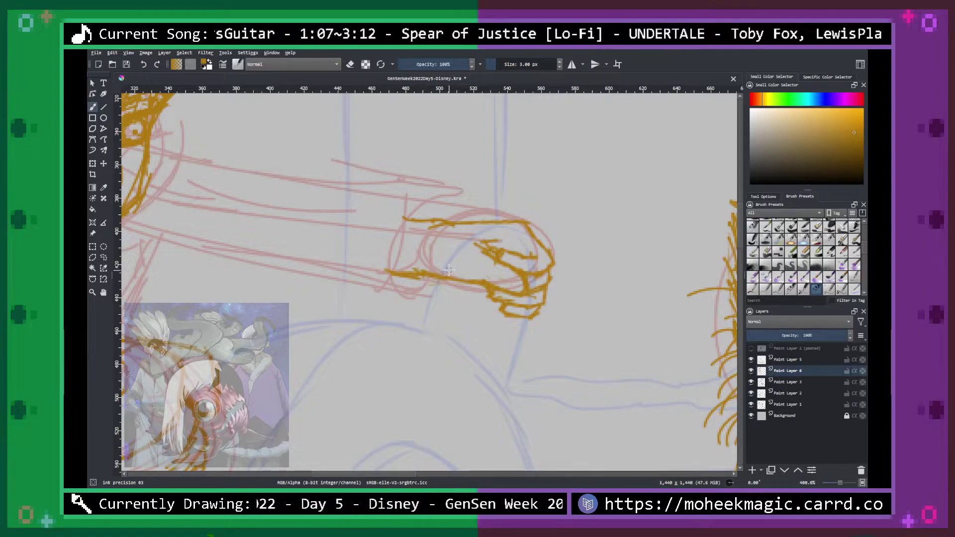
mouse_move(428, 212)
mouse_down()
mouse_move(400, 222)
mouse_move(393, 243)
mouse_move(392, 273)
mouse_move(417, 280)
mouse_up()
mouse_move(430, 216)
mouse_down()
mouse_move(376, 208)
mouse_move(357, 226)
mouse_move(354, 249)
mouse_move(377, 277)
mouse_move(402, 283)
mouse_move(405, 206)
mouse_move(385, 271)
mouse_up()
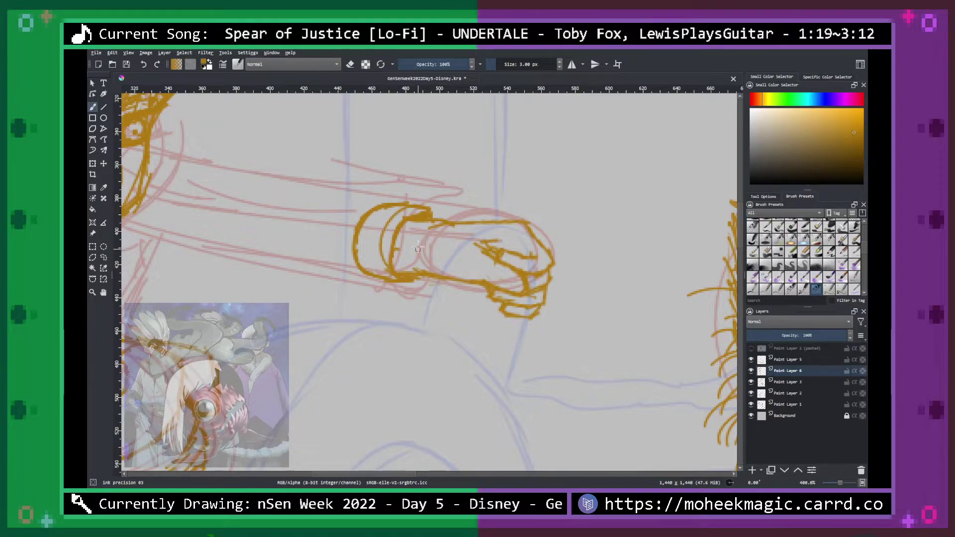
Replace the cuff's inner stroke with several curved band lines running around the far wrist.
key(ctrl+z)
drag(418, 209, 393, 273)
drag(396, 208, 383, 273)
key(ctrl+z)
drag(398, 208, 376, 273)
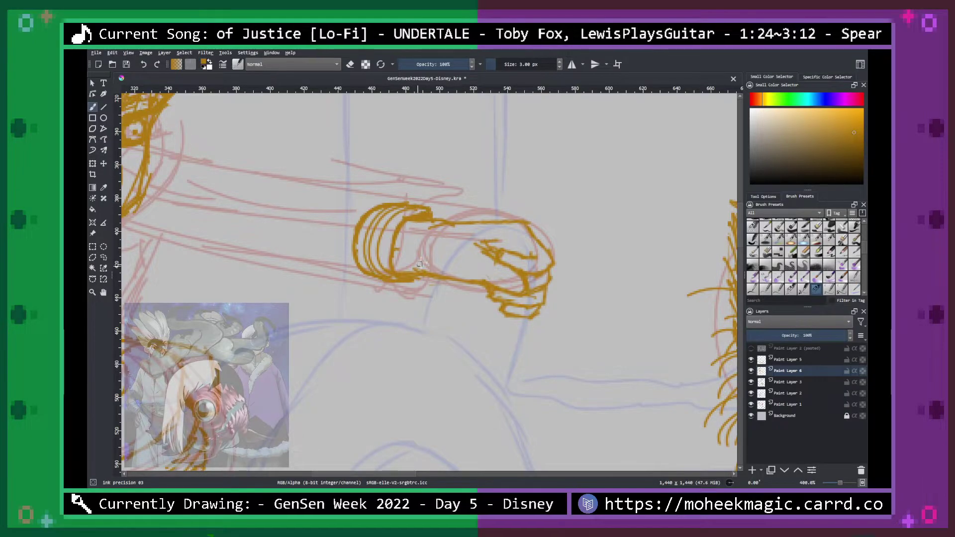
Rework the upper corner of the near fist's cuff and hide the red rough on Paint Layer 1.
scroll(477, 239, down, 2)
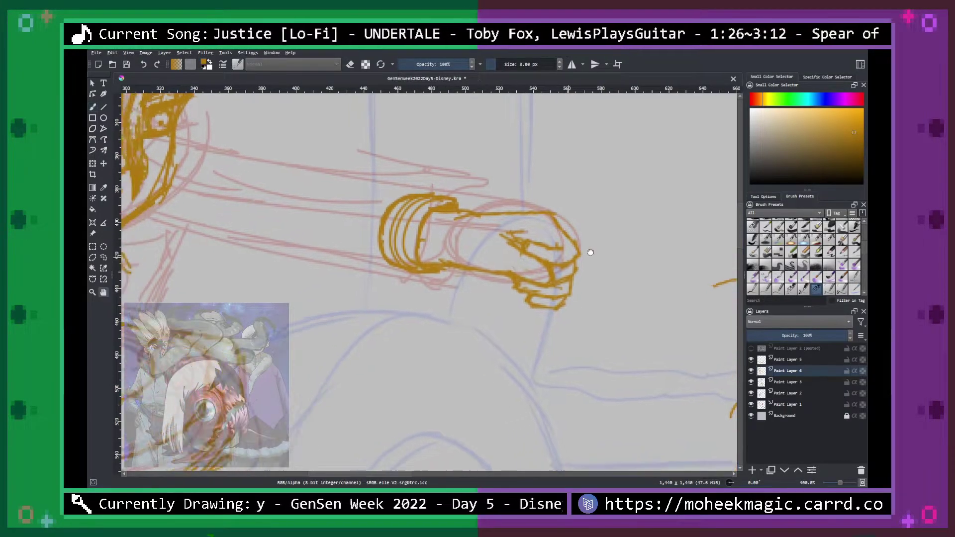
scroll(494, 305, down, 3)
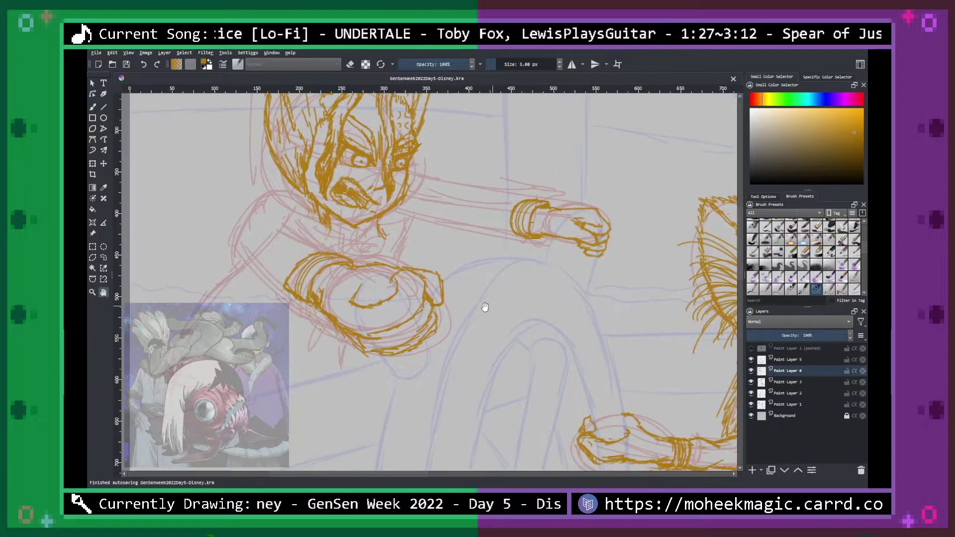
scroll(512, 257, up, 6)
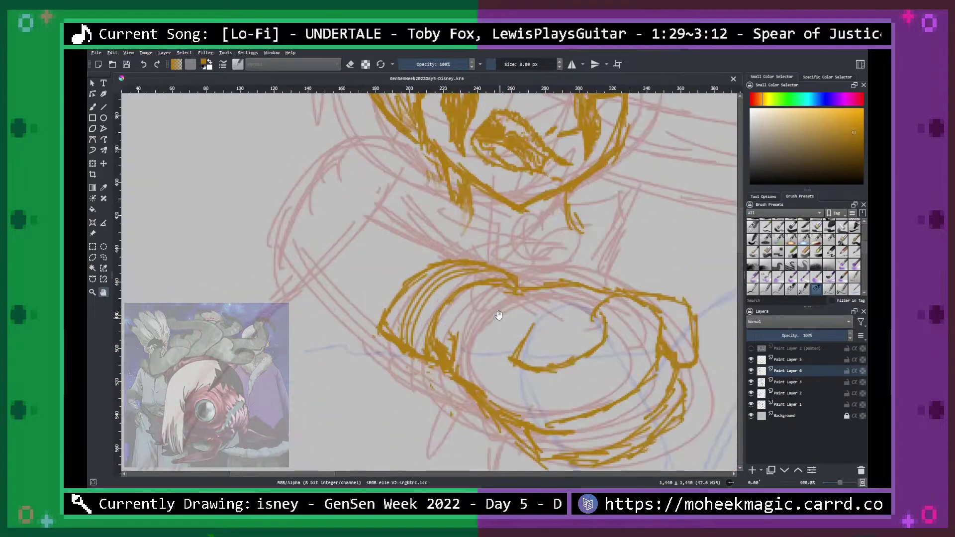
key(b)
mouse_move(551, 279)
mouse_down()
mouse_move(544, 289)
mouse_move(524, 265)
mouse_up()
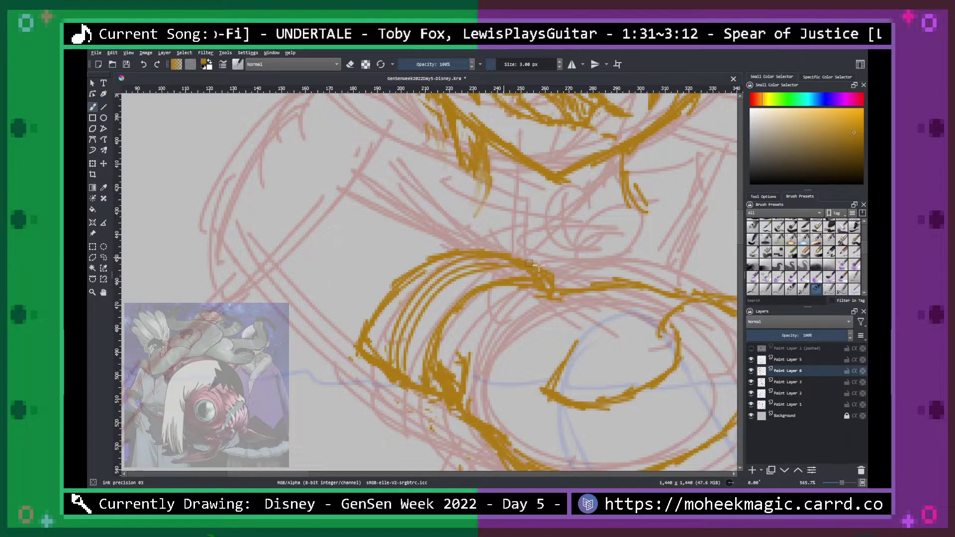
key(e)
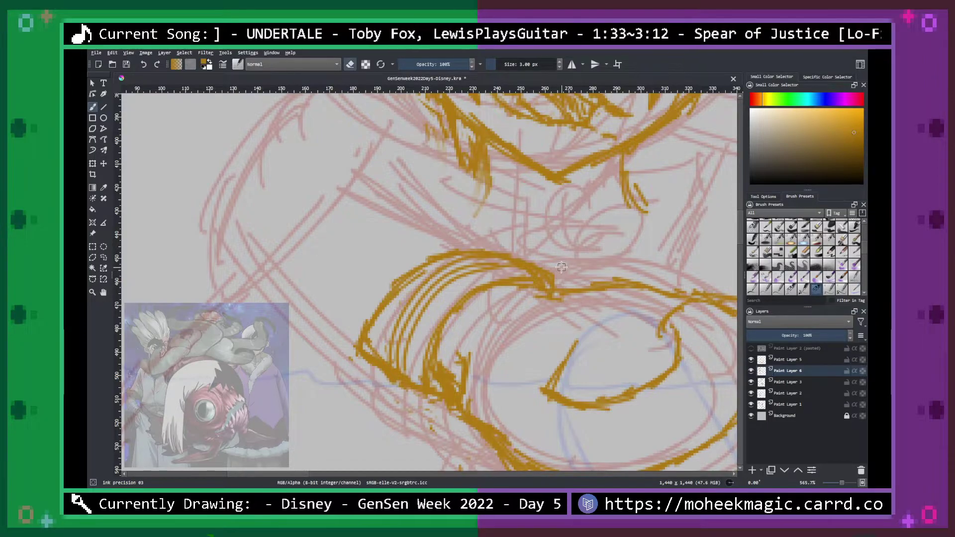
click(751, 404)
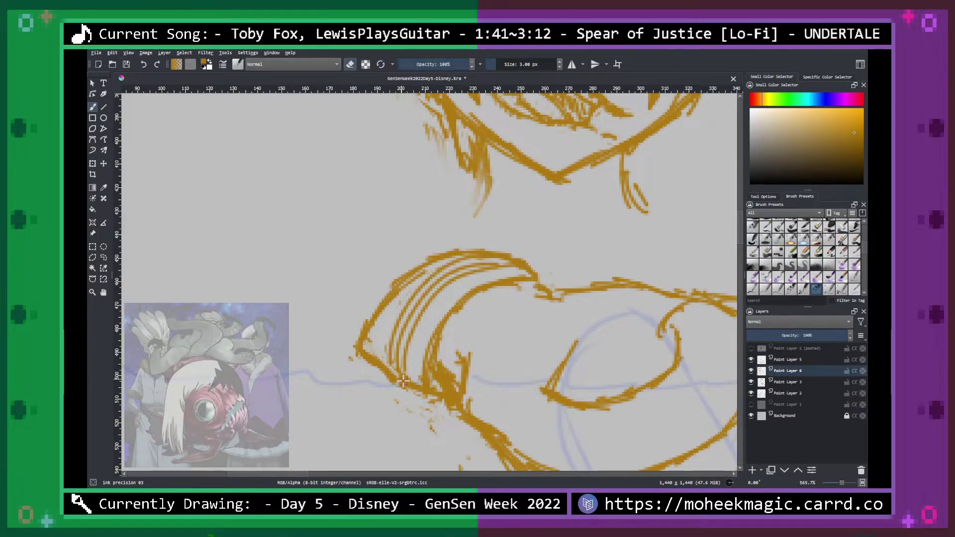
Erase the near cuff's pointed outer corner, redraw it as a rounded edge and strengthen the cuff's lower inner line.
mouse_move(383, 356)
mouse_down()
mouse_move(361, 334)
mouse_move(381, 366)
mouse_move(356, 354)
mouse_up()
key(e)
mouse_move(376, 317)
mouse_down()
mouse_move(374, 346)
mouse_move(387, 361)
mouse_move(377, 347)
mouse_move(418, 386)
mouse_up()
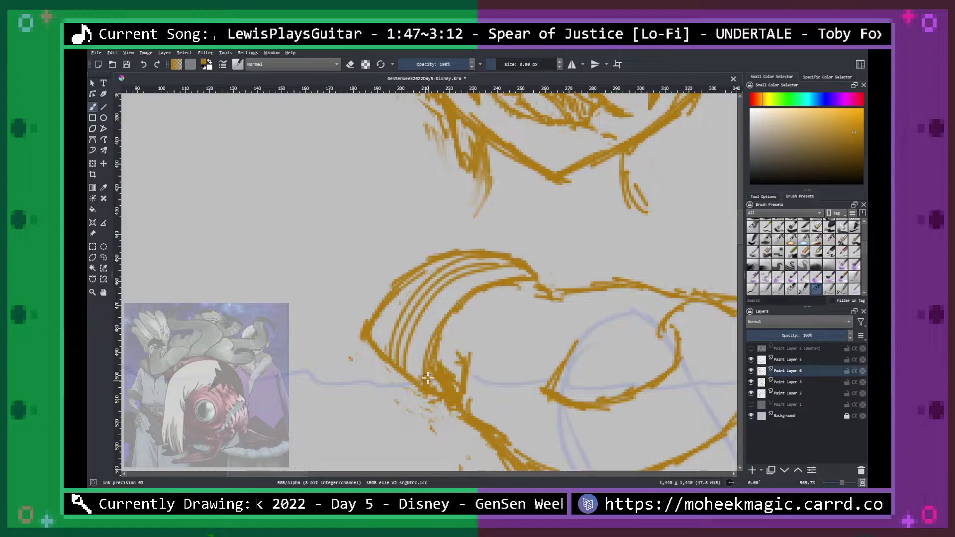
mouse_move(389, 303)
mouse_down()
mouse_move(371, 342)
mouse_move(378, 348)
mouse_move(364, 339)
mouse_move(383, 298)
mouse_up()
key(e)
mouse_move(369, 348)
mouse_down()
mouse_move(379, 365)
mouse_move(430, 367)
mouse_move(438, 381)
mouse_move(421, 386)
mouse_move(447, 392)
mouse_up()
key(e)
drag(431, 354, 441, 388)
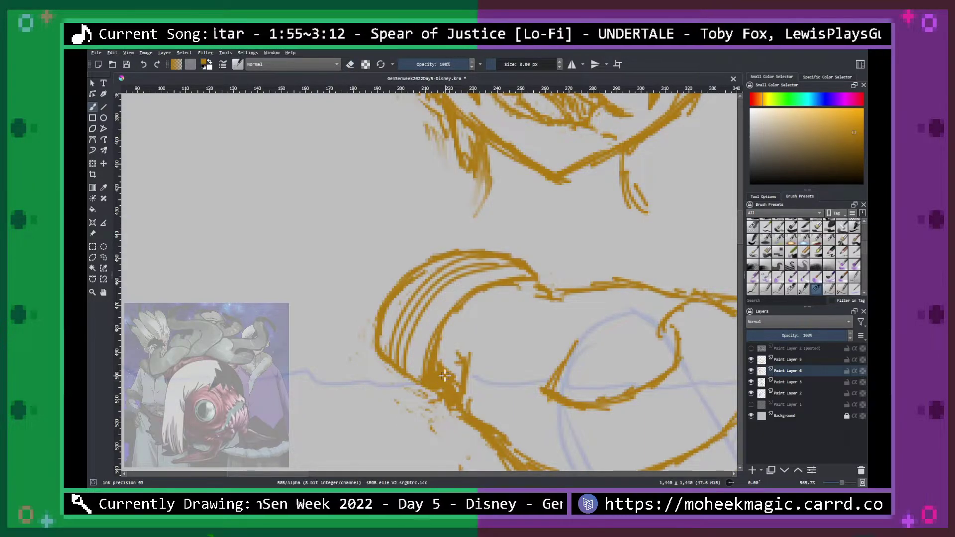
key(ctrl+plus)
key(ctrl+minus)
key(ctrl+minus)
key(ctrl+minus)
key(ctrl+minus)
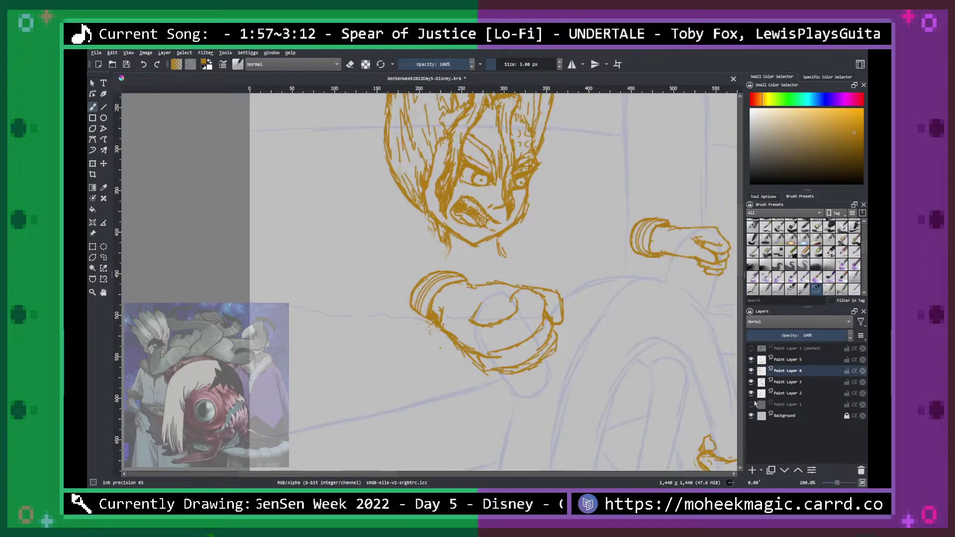
Show the red rough again and outline the near sleeve from the cuff's lower folds around the elbow to the shoulder.
click(751, 404)
key(minus)
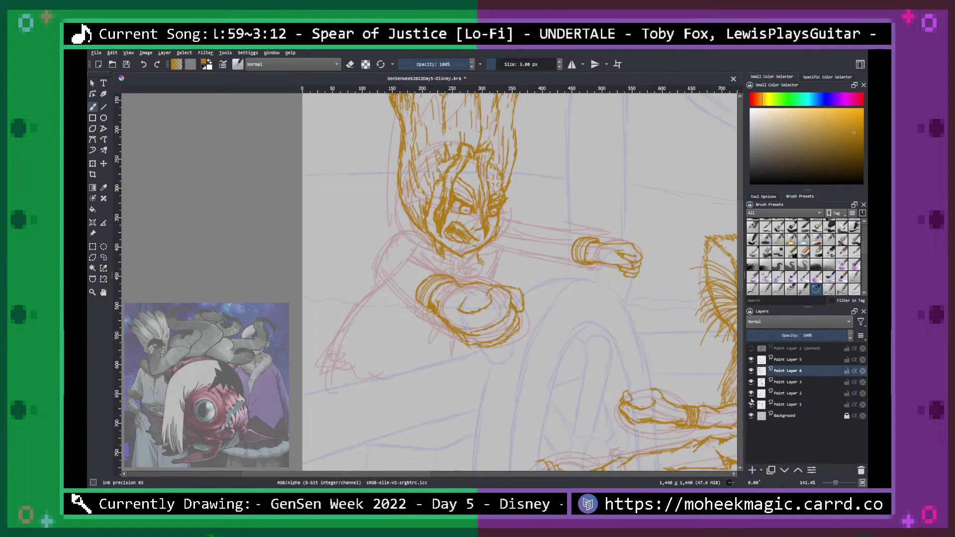
key(plus)
key(plus)
key(plus)
mouse_move(387, 333)
mouse_down()
mouse_move(365, 331)
mouse_move(358, 301)
mouse_move(360, 314)
mouse_move(327, 300)
mouse_move(320, 271)
mouse_up()
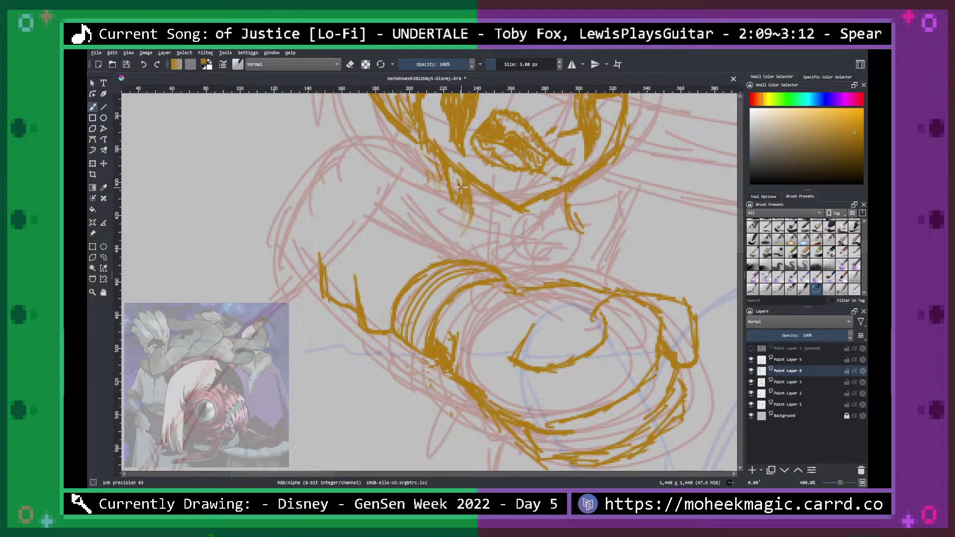
mouse_move(406, 156)
mouse_down()
mouse_move(389, 135)
mouse_move(320, 151)
mouse_move(311, 217)
mouse_move(306, 187)
mouse_move(266, 234)
mouse_move(277, 274)
mouse_move(289, 278)
mouse_move(306, 257)
mouse_move(321, 278)
mouse_up()
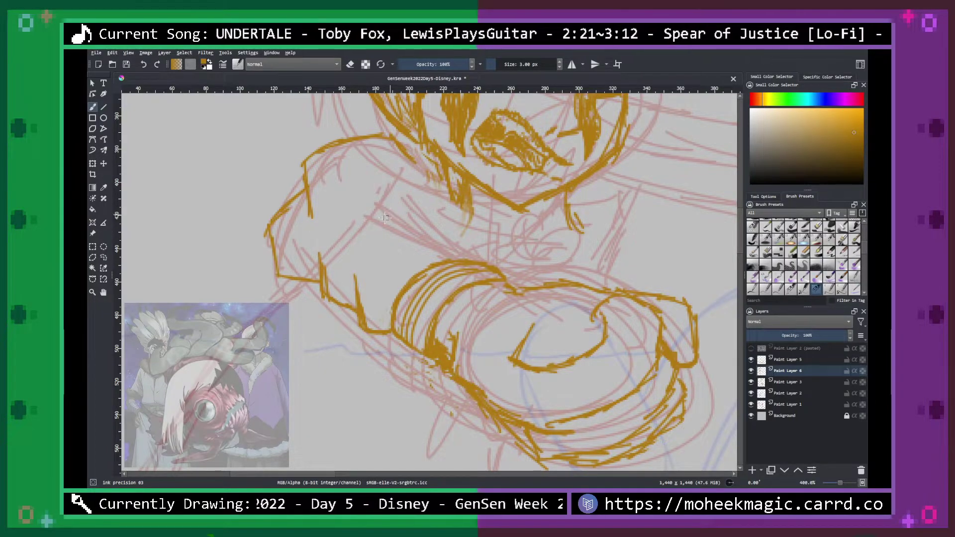
Draw the fold lines inside the near elbow and the sleeve's upper edge down to the cuff.
mouse_move(370, 216)
mouse_down()
mouse_move(346, 211)
mouse_move(325, 226)
mouse_move(367, 213)
mouse_up()
mouse_move(394, 176)
mouse_down()
mouse_move(392, 198)
mouse_move(370, 215)
mouse_move(391, 242)
mouse_up()
mouse_move(483, 263)
mouse_down()
mouse_move(470, 248)
mouse_move(410, 251)
mouse_move(388, 226)
mouse_move(413, 225)
mouse_up()
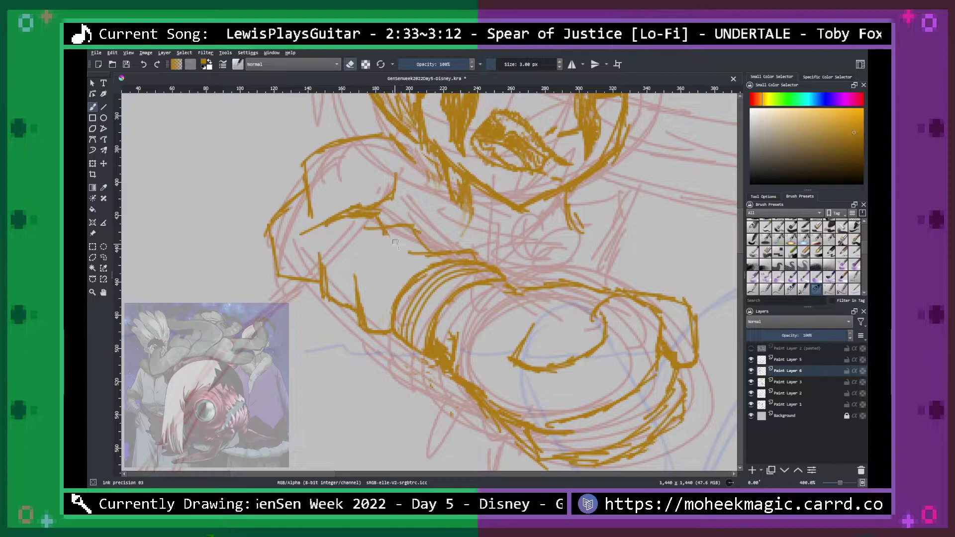
scroll(389, 224, down, 2)
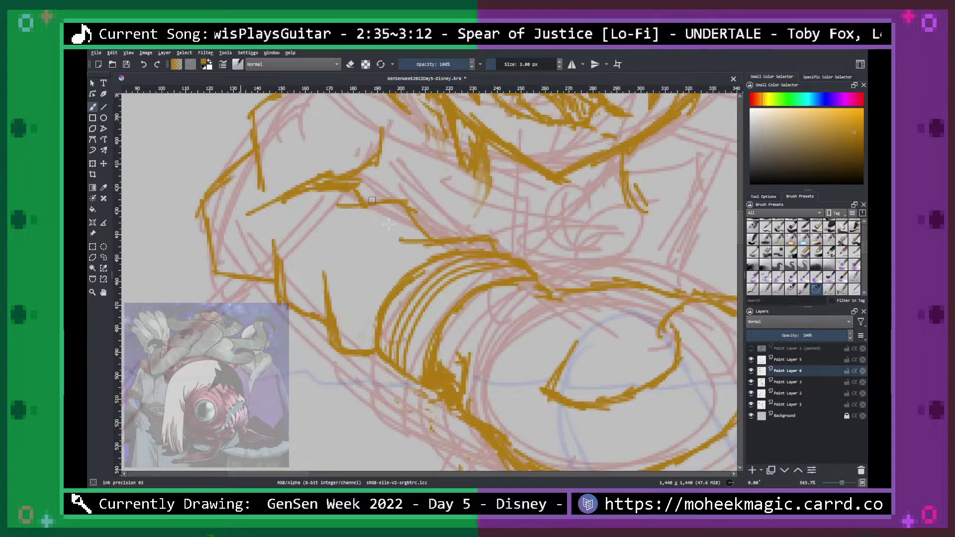
key(minus)
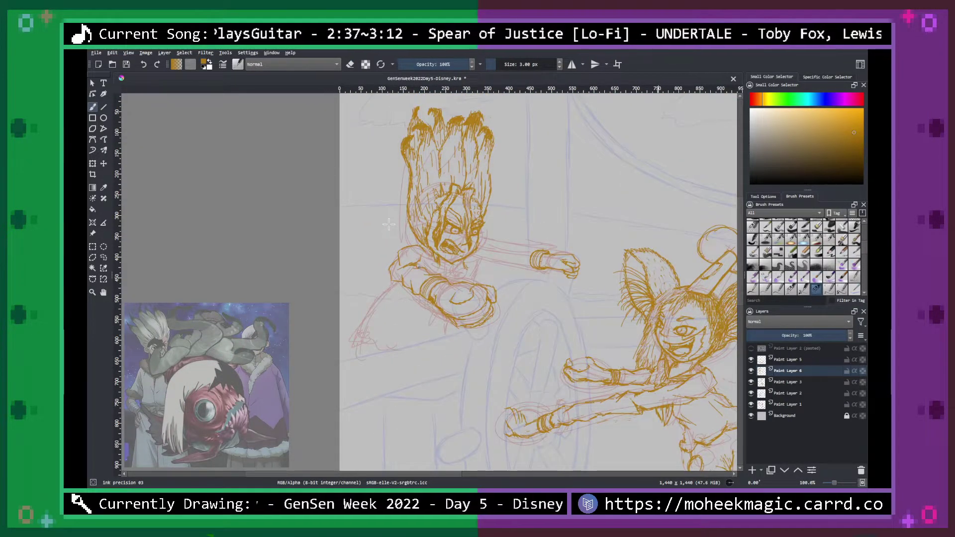
key(plus)
key(plus)
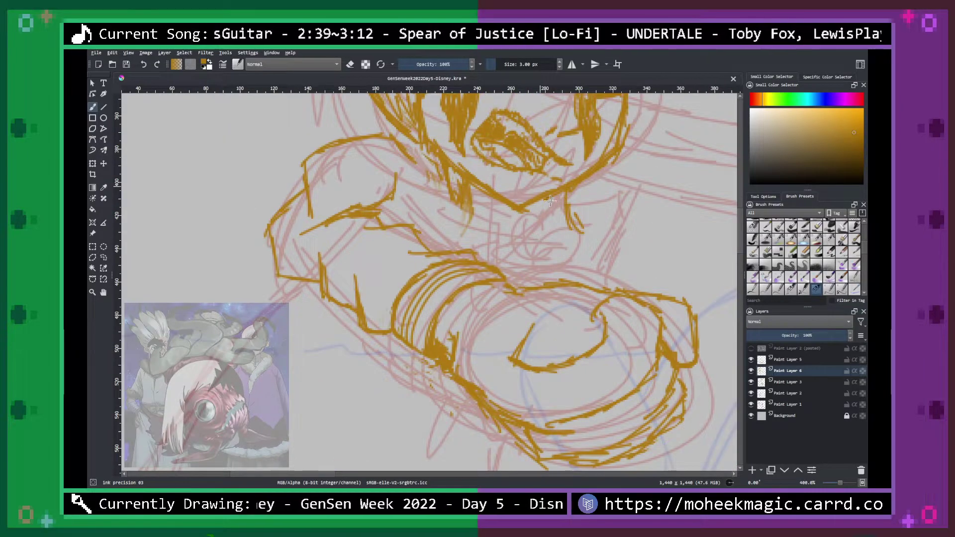
Touch up the outer edge of the near sleeve between the shoulder and the elbow.
drag(587, 239, 507, 278)
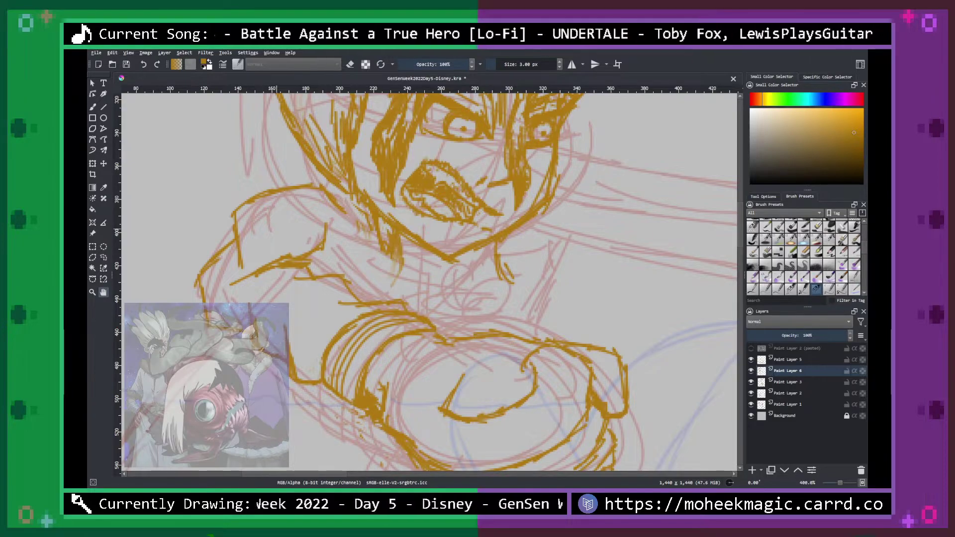
key(b)
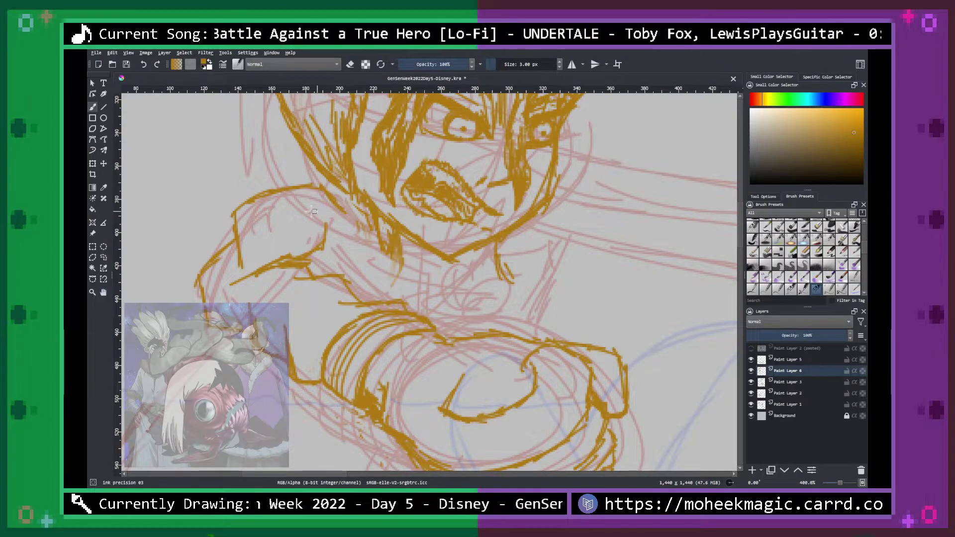
drag(232, 230, 196, 276)
key(e)
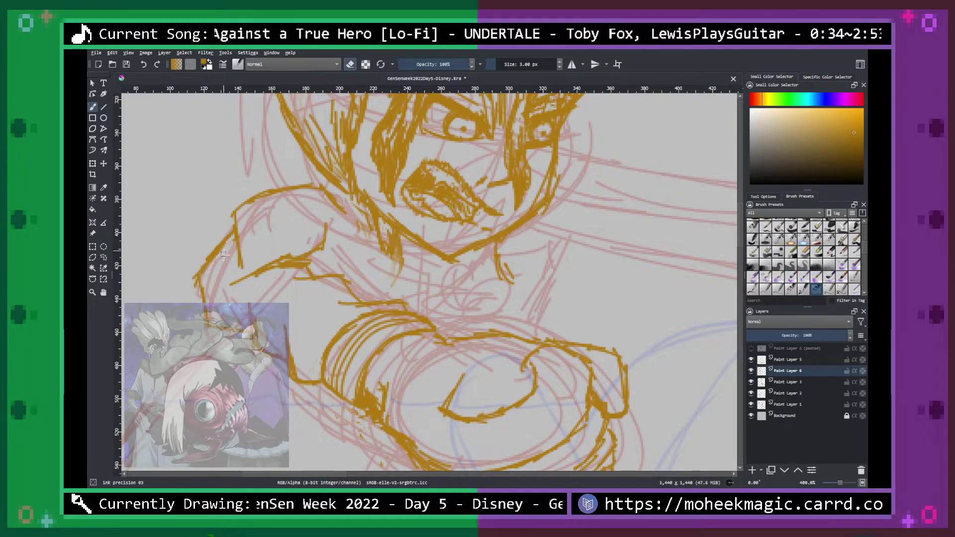
key(e)
key(minus)
key(minus)
key(minus)
key(minus)
key(minus)
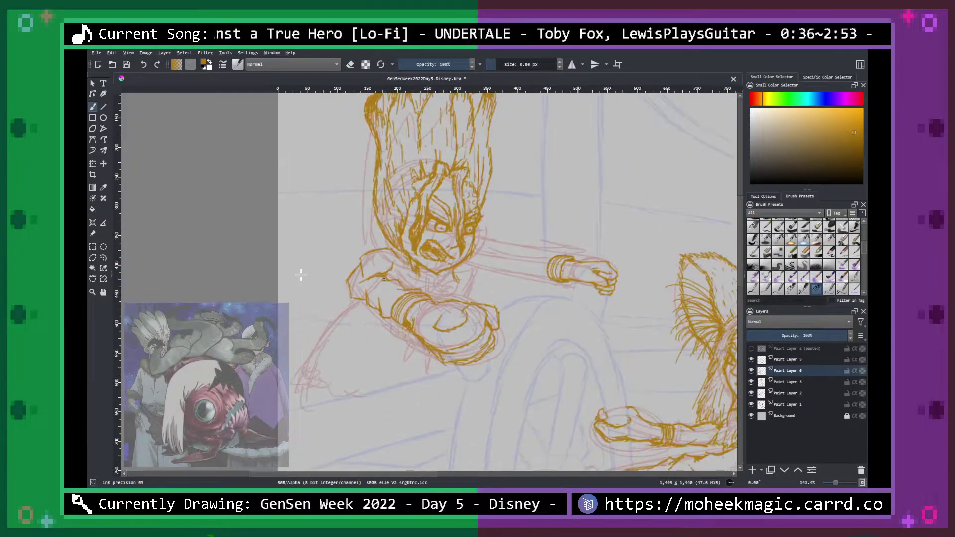
key(plus)
key(plus)
key(plus)
key(plus)
key(plus)
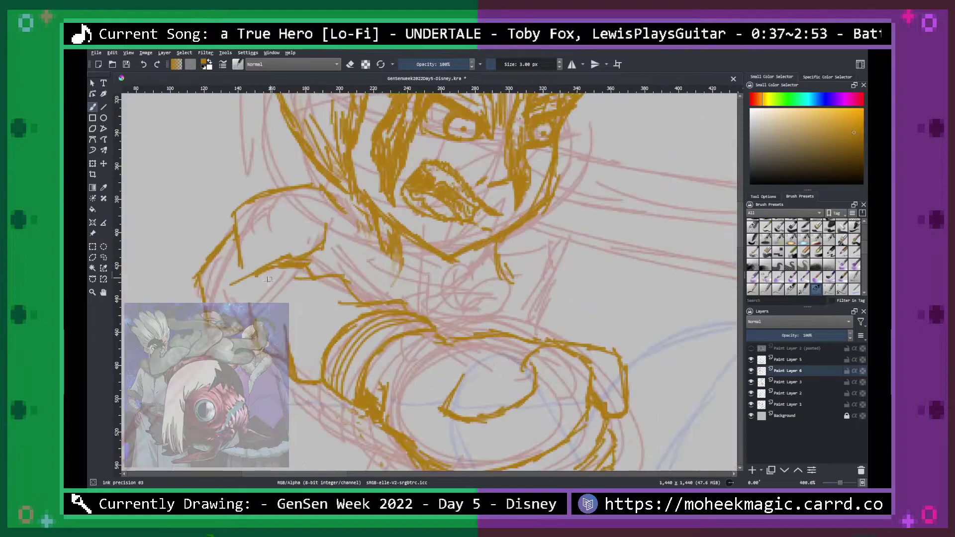
mouse_move(202, 288)
mouse_down()
mouse_move(198, 313)
mouse_move(208, 319)
mouse_up()
key(e)
key(minus)
key(minus)
key(minus)
key(minus)
key(minus)
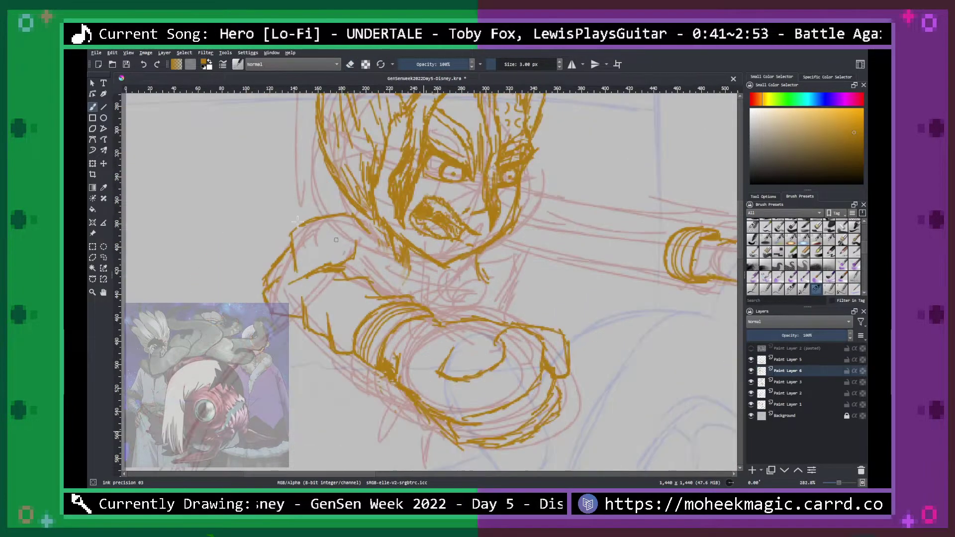
Draw the robe's collar as parallel diagonal lines from the near shoulder across the chest to the near fist.
key(plus)
key(plus)
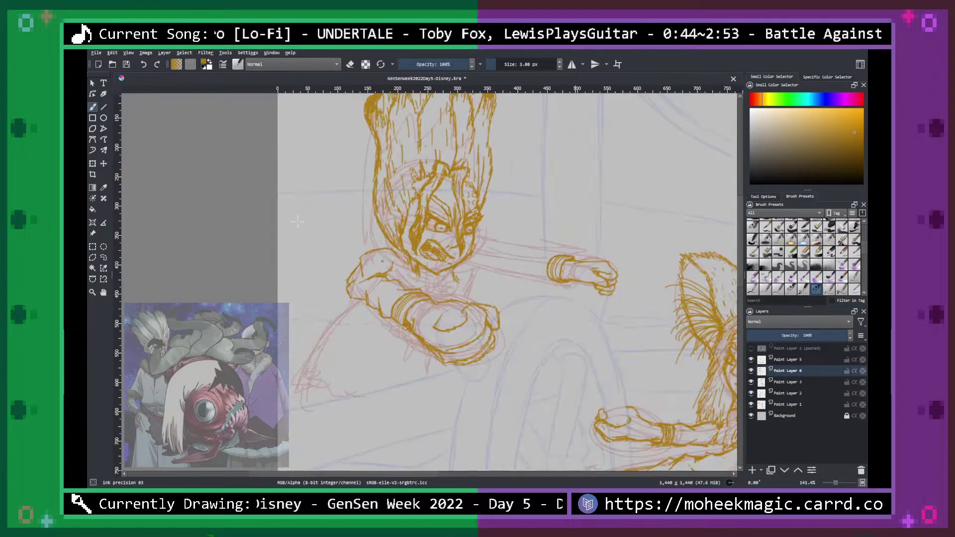
key(plus)
key(plus)
key(h)
drag(593, 291, 512, 281)
key(b)
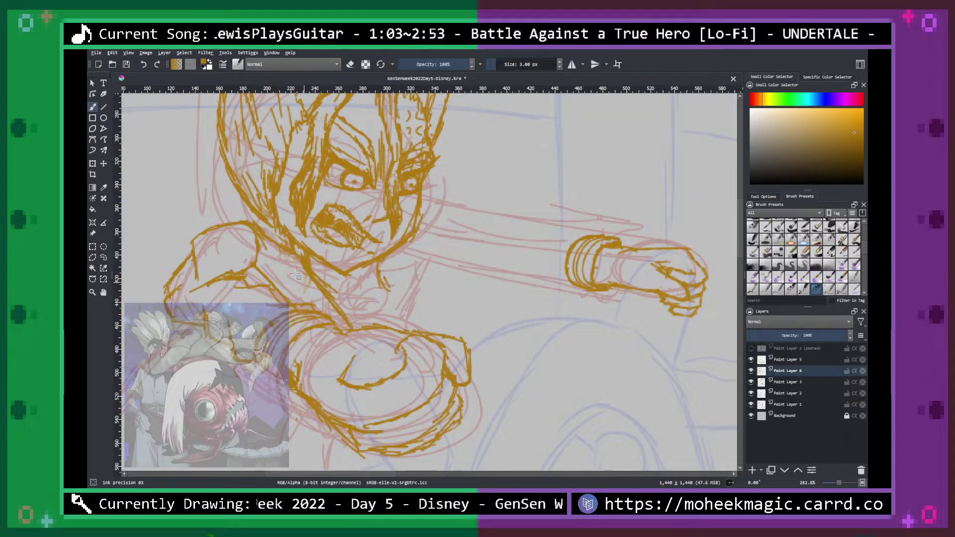
mouse_move(264, 240)
mouse_down()
mouse_move(293, 282)
mouse_move(346, 321)
mouse_move(265, 247)
mouse_move(304, 298)
mouse_move(333, 320)
mouse_move(260, 246)
mouse_move(279, 277)
mouse_move(338, 324)
mouse_up()
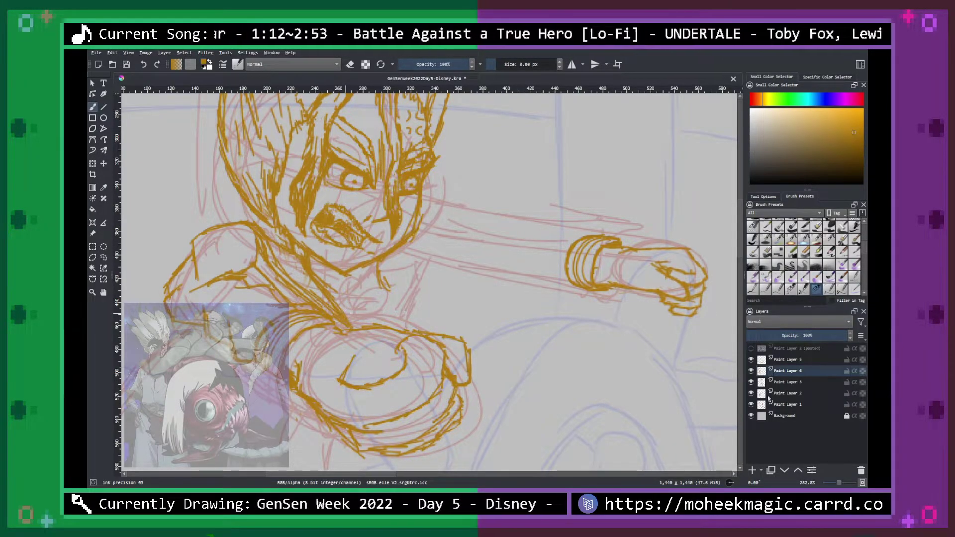
Draw the collar's far side under the jaw, with parallel diagonal lines running down to the near fist.
click(751, 404)
click(751, 404)
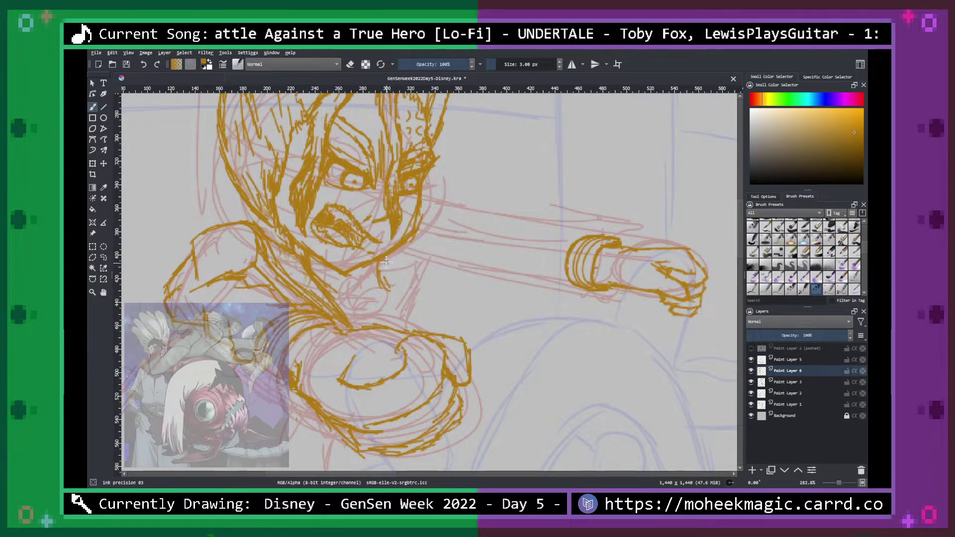
mouse_move(380, 266)
mouse_down()
mouse_move(364, 322)
mouse_move(373, 298)
mouse_move(383, 314)
mouse_move(416, 244)
mouse_up()
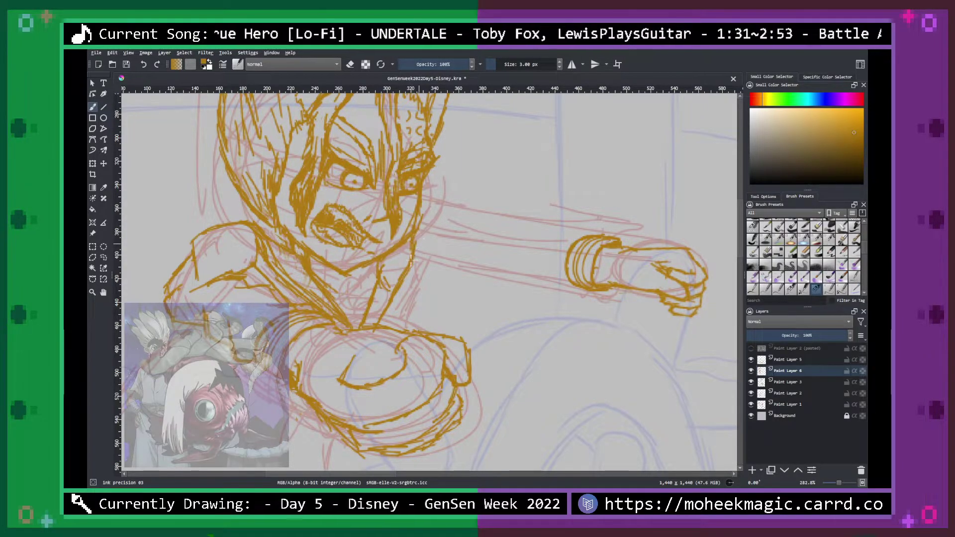
mouse_move(401, 248)
mouse_down()
mouse_move(395, 268)
mouse_move(399, 241)
mouse_move(367, 332)
mouse_up()
drag(398, 245, 373, 332)
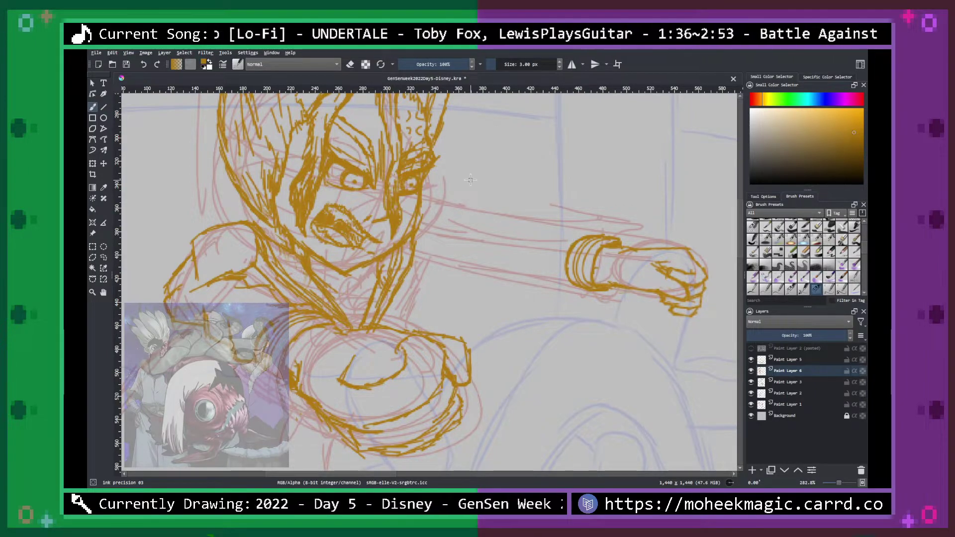
Outline the outstretched arm's sleeve, drawing its upper and lower edges with folds from the cuff back to the shoulder.
mouse_move(573, 227)
mouse_down()
mouse_move(514, 236)
mouse_move(532, 212)
mouse_move(477, 220)
mouse_up()
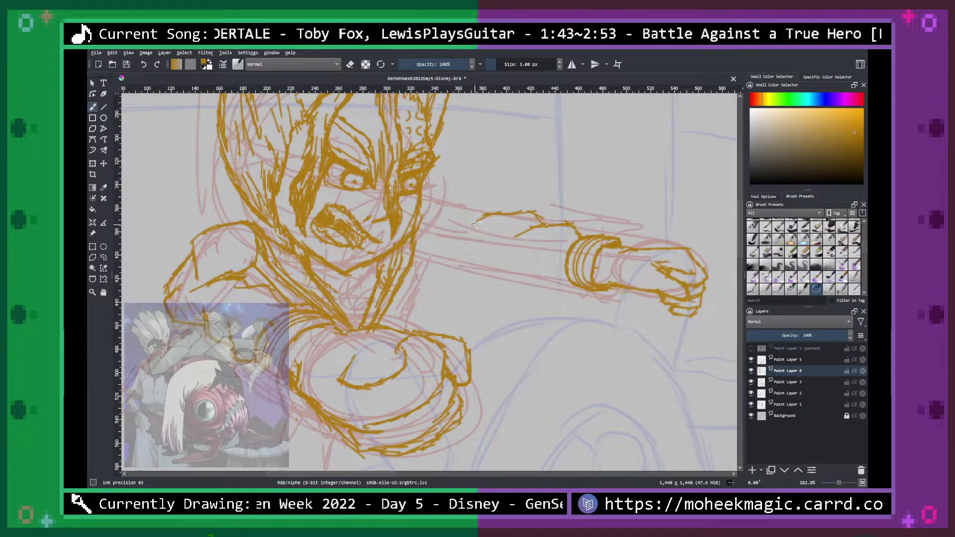
mouse_move(481, 213)
mouse_down()
mouse_move(469, 230)
mouse_move(479, 205)
mouse_move(467, 232)
mouse_move(471, 204)
mouse_move(468, 227)
mouse_move(464, 203)
mouse_move(421, 203)
mouse_up()
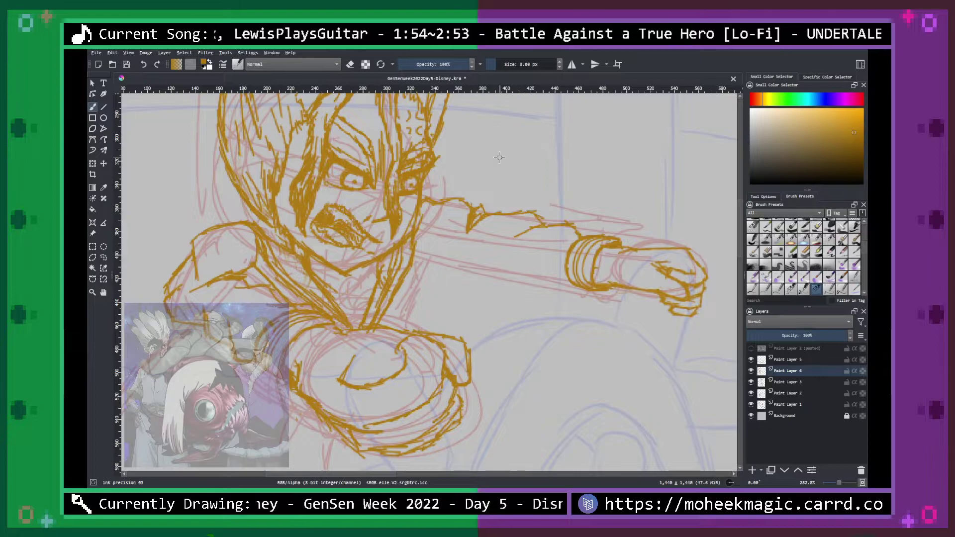
key(ctrl+minus)
key(ctrl+minus)
key(ctrl+minus)
key(ctrl+plus)
key(ctrl+plus)
key(ctrl+plus)
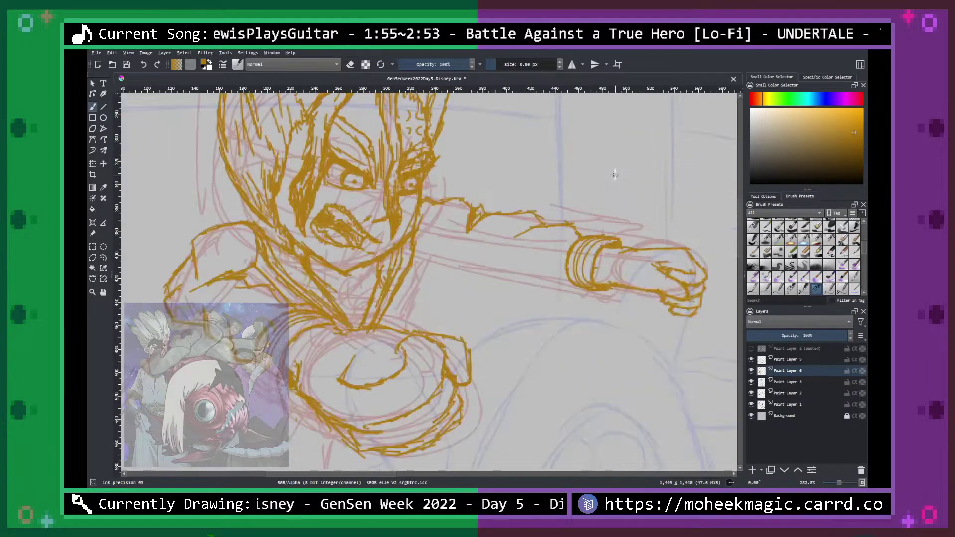
mouse_move(577, 285)
mouse_down()
mouse_move(550, 294)
mouse_move(537, 284)
mouse_move(504, 287)
mouse_move(480, 257)
mouse_move(487, 276)
mouse_move(467, 277)
mouse_move(465, 242)
mouse_move(458, 268)
mouse_move(473, 246)
mouse_up()
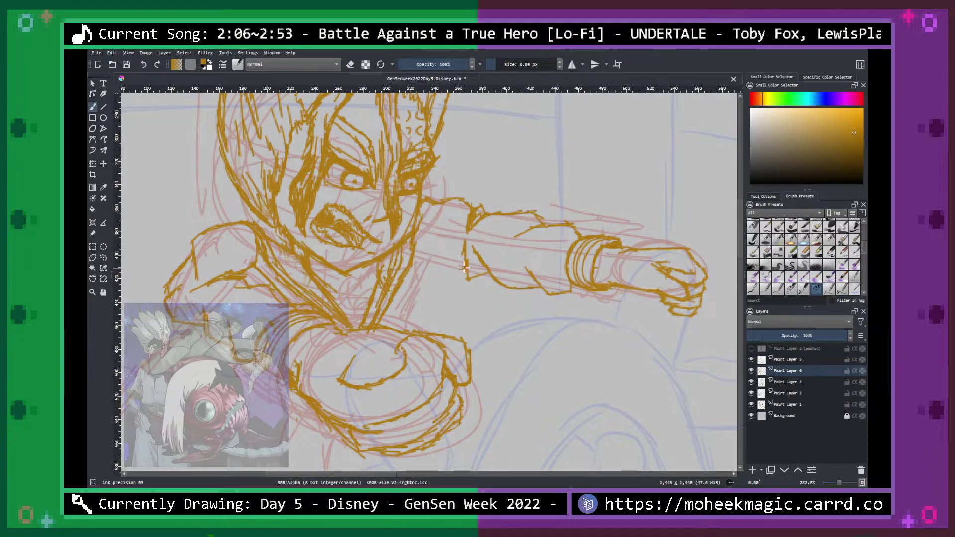
drag(467, 273, 419, 258)
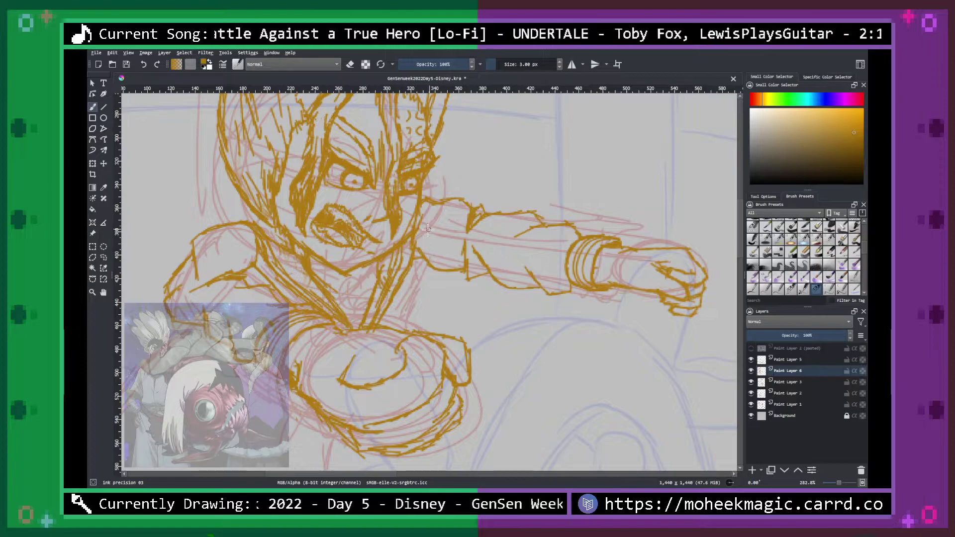
Draw the robe's side edge from the outstretched arm's armpit down to the near fist, erasing and redrawing the strokes at the armpit.
mouse_move(423, 242)
mouse_down()
mouse_move(426, 251)
mouse_move(424, 239)
mouse_move(427, 266)
mouse_move(443, 256)
mouse_move(426, 262)
mouse_move(408, 297)
mouse_move(425, 293)
mouse_move(428, 269)
mouse_move(430, 284)
mouse_move(410, 298)
mouse_move(440, 270)
mouse_move(423, 269)
mouse_move(416, 290)
mouse_move(426, 283)
mouse_move(407, 299)
mouse_up()
key(e)
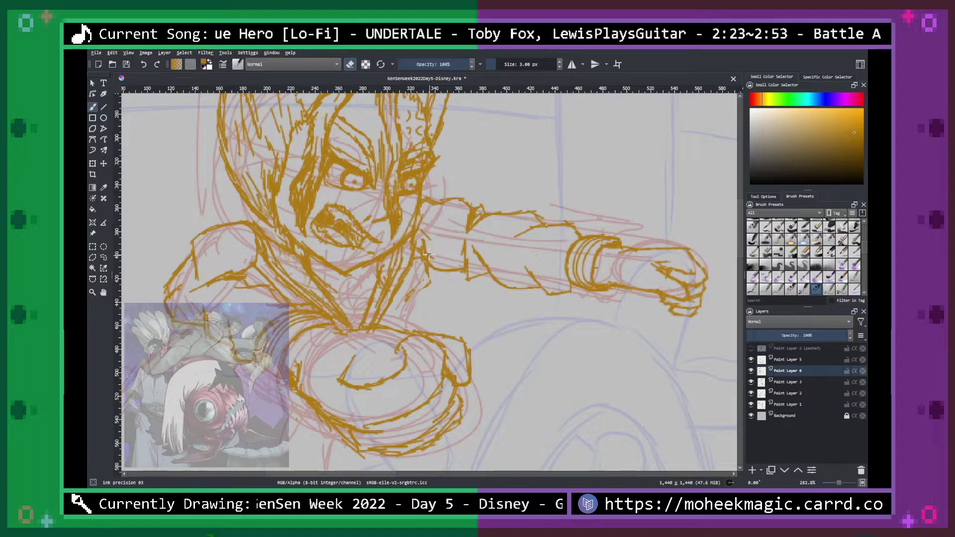
key(e)
drag(429, 267, 417, 302)
key(e)
mouse_move(422, 253)
mouse_down()
mouse_move(425, 278)
mouse_move(431, 256)
mouse_move(417, 248)
mouse_move(429, 257)
mouse_up()
key(e)
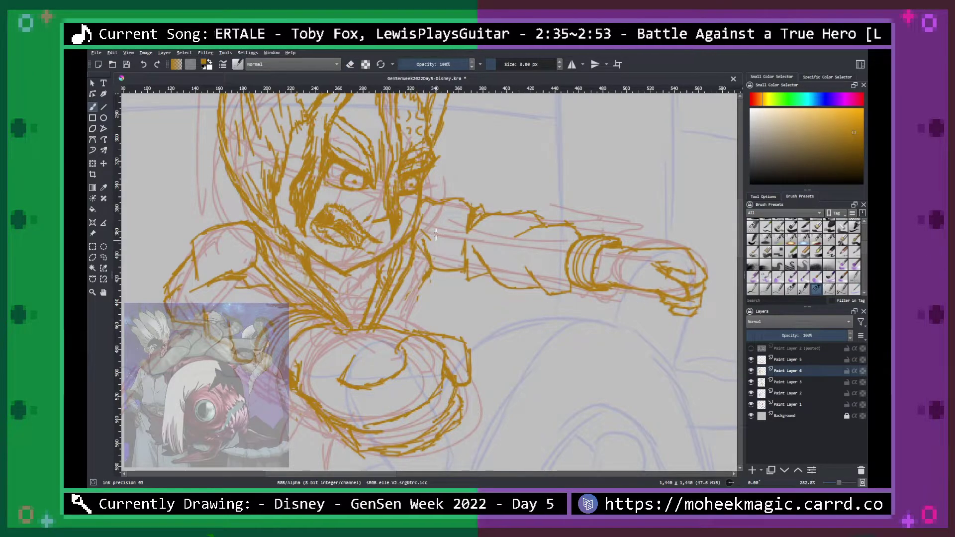
mouse_move(429, 272)
mouse_down()
mouse_move(409, 294)
mouse_move(400, 337)
mouse_up()
key(ctrl+minus)
key(ctrl+minus)
key(ctrl+minus)
key(ctrl+plus)
key(ctrl+plus)
key(ctrl+plus)
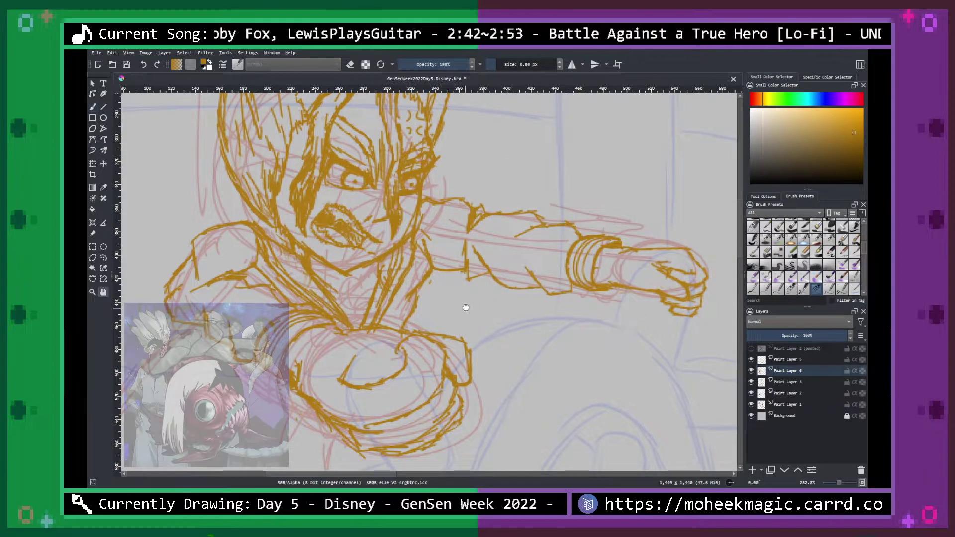
Hide the red rough, erase stray marks beside the near collar and add short lines inside the neckline.
drag(462, 305, 498, 271)
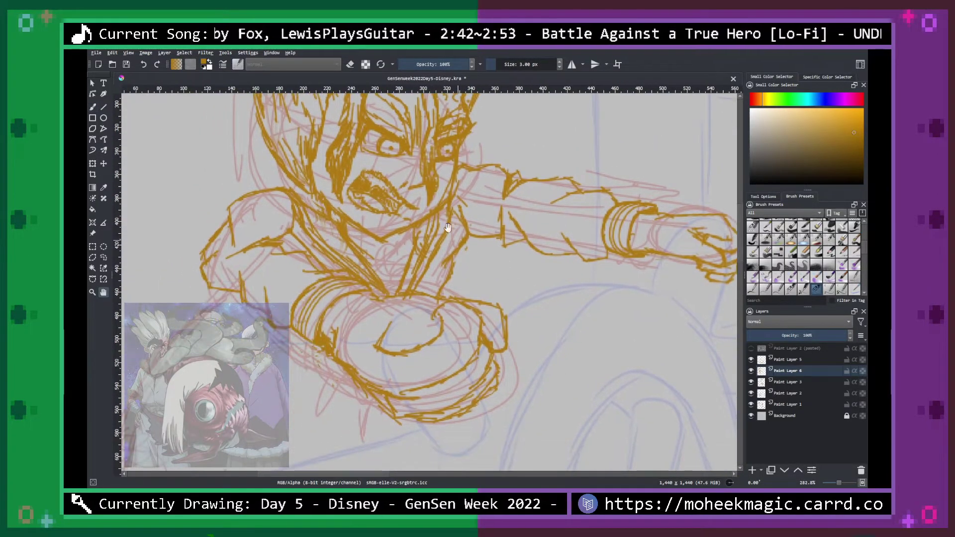
click(751, 404)
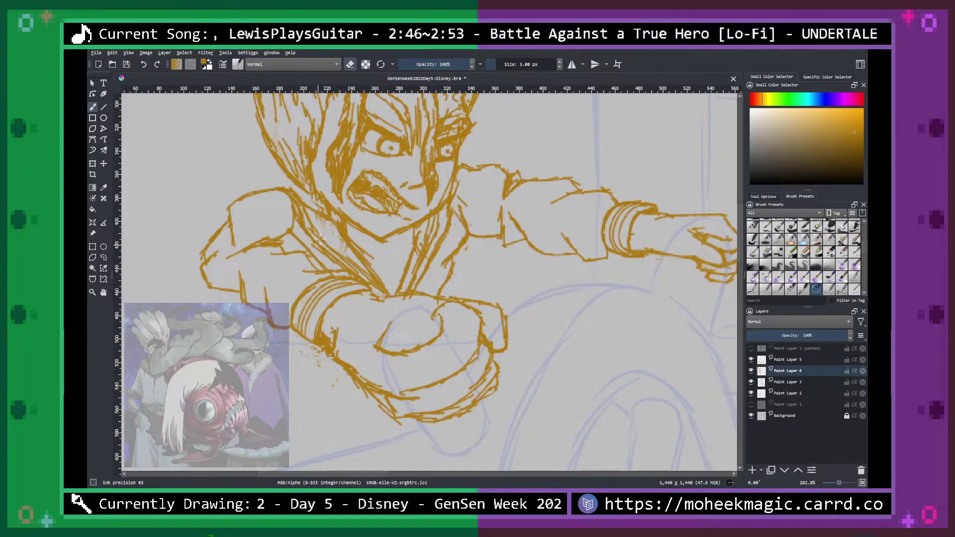
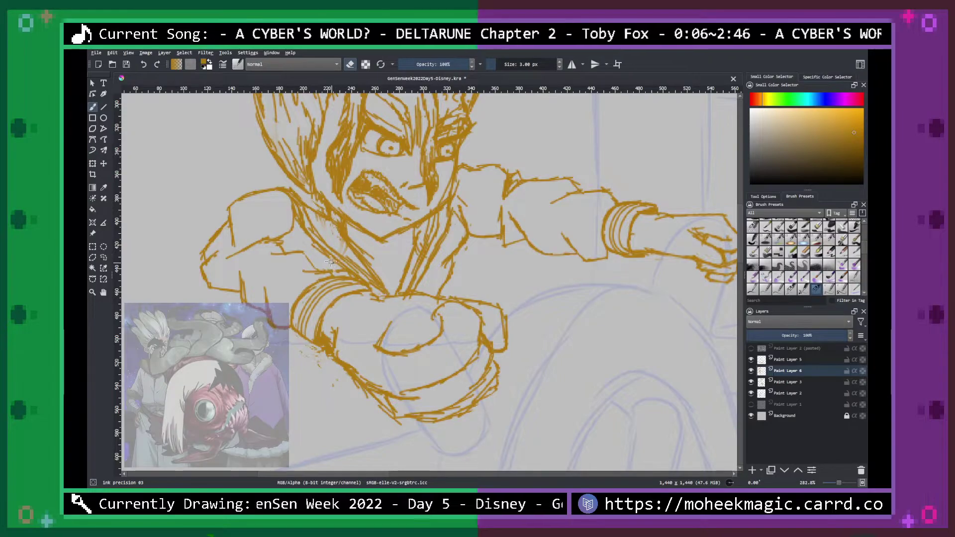
key(e)
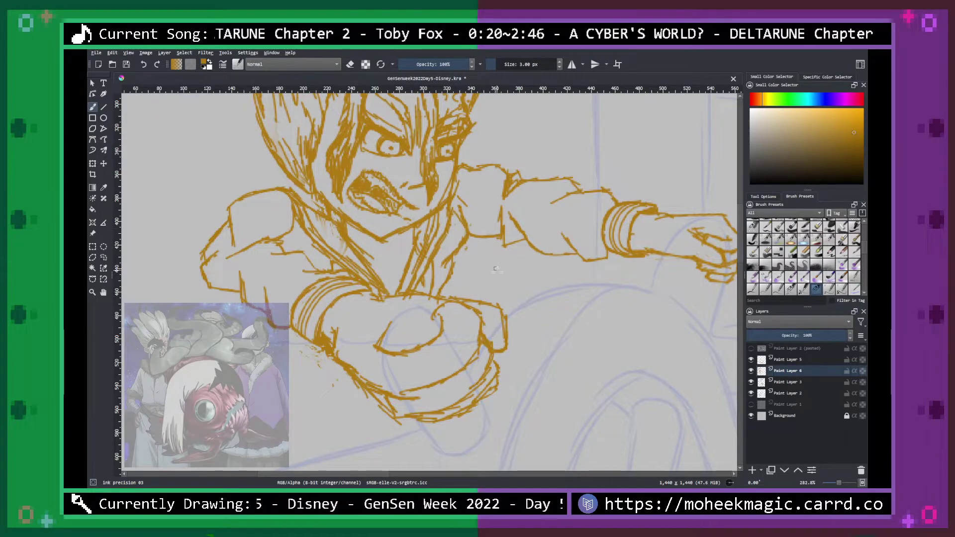
Examine the tall-haired figure and the large-eared figure, both close up and within the whole composition.
key(space)
drag(552, 289, 551, 279)
scroll(557, 271, down, 5)
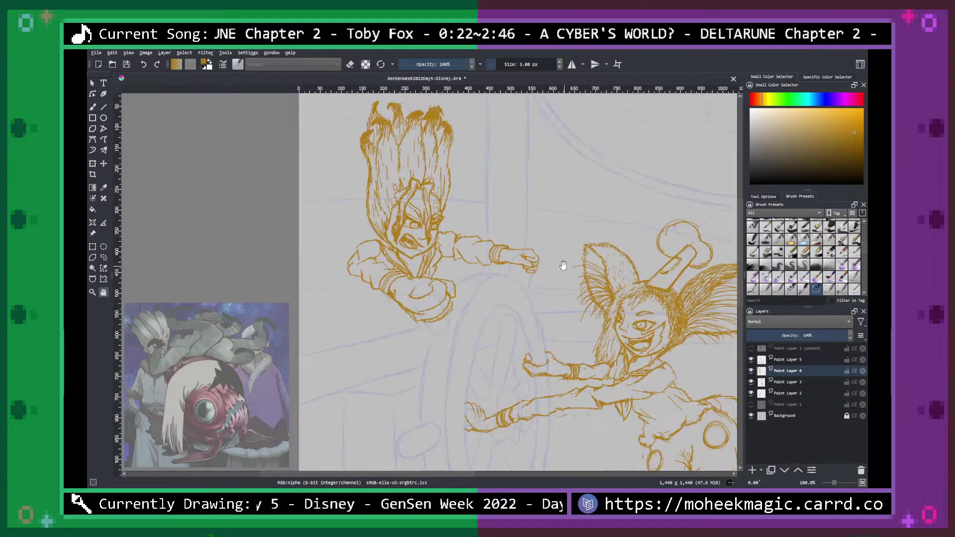
scroll(561, 266, up, 2)
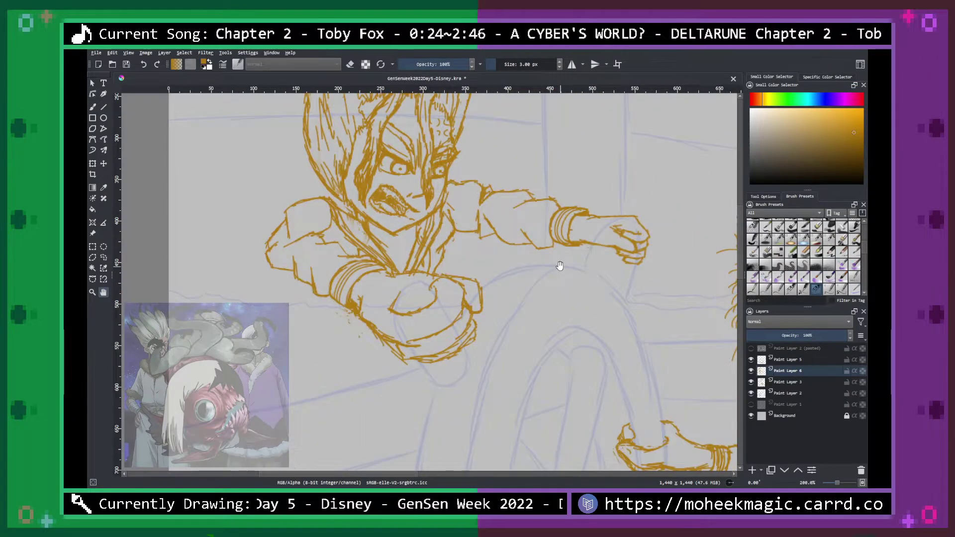
drag(571, 270, 567, 305)
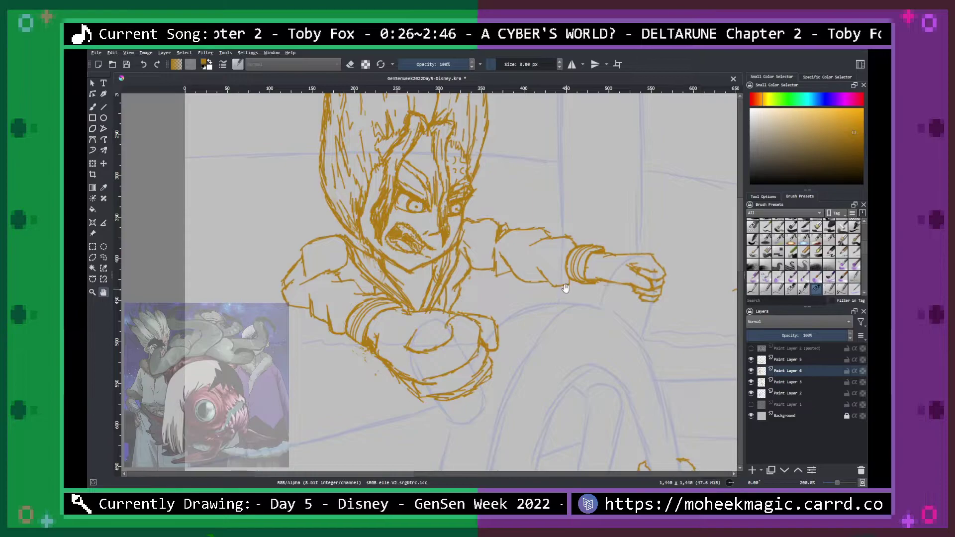
key(b)
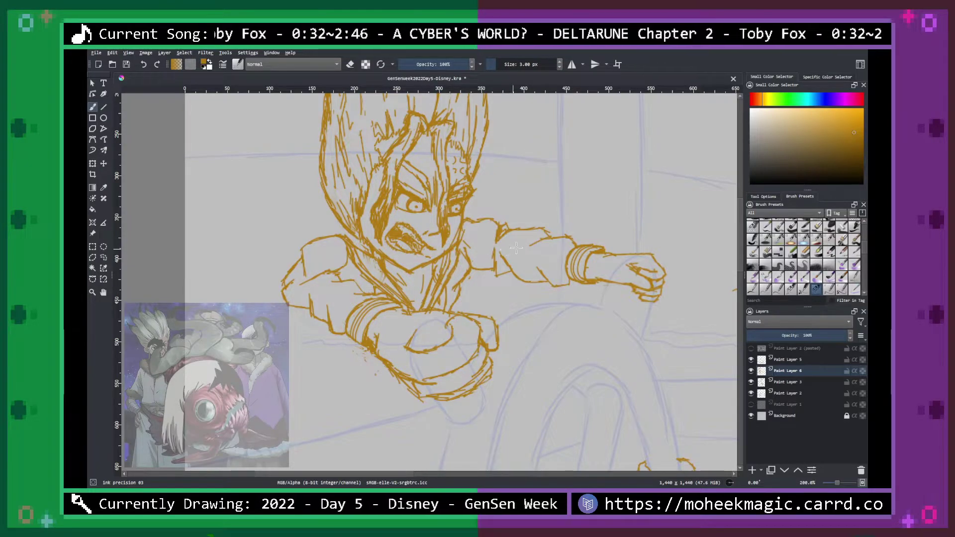
key(minus)
key(minus)
key(minus)
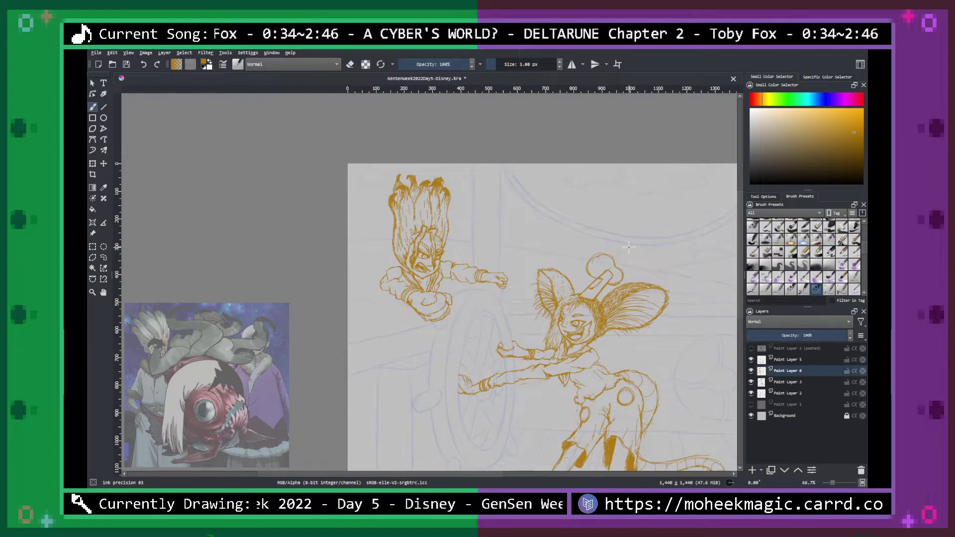
key(space)
mouse_move(612, 330)
mouse_down()
mouse_move(499, 241)
mouse_move(499, 291)
mouse_move(487, 315)
mouse_up()
key(plus)
key(plus)
key(plus)
key(plus)
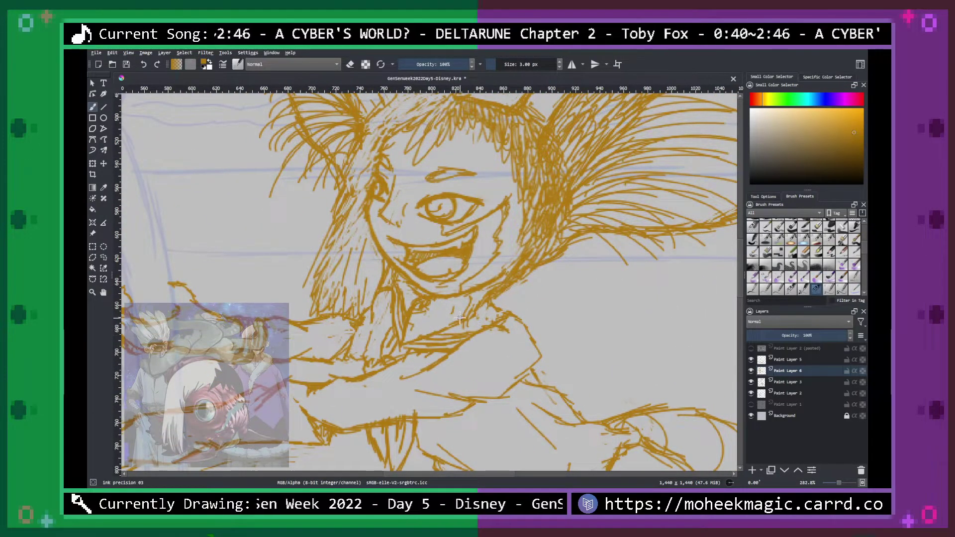
key(minus)
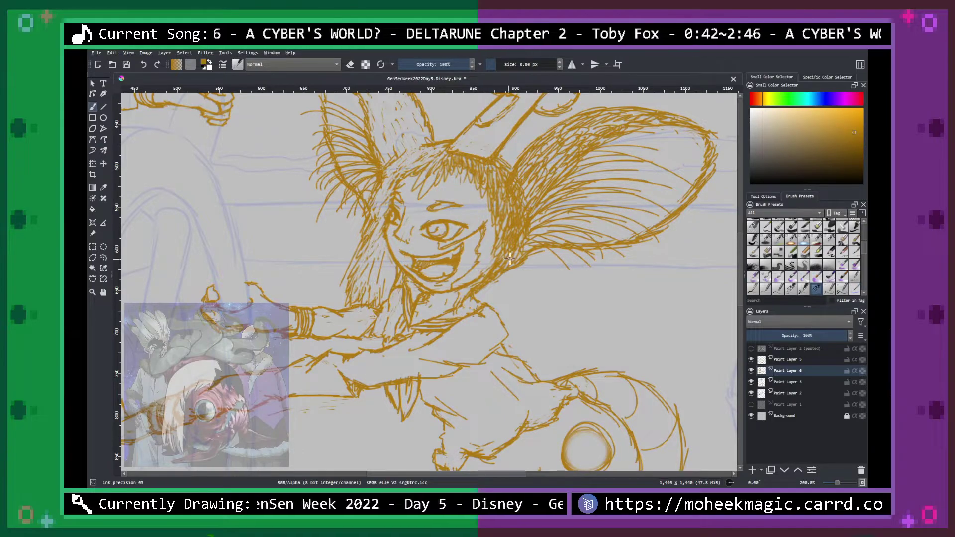
key(minus)
key(minus)
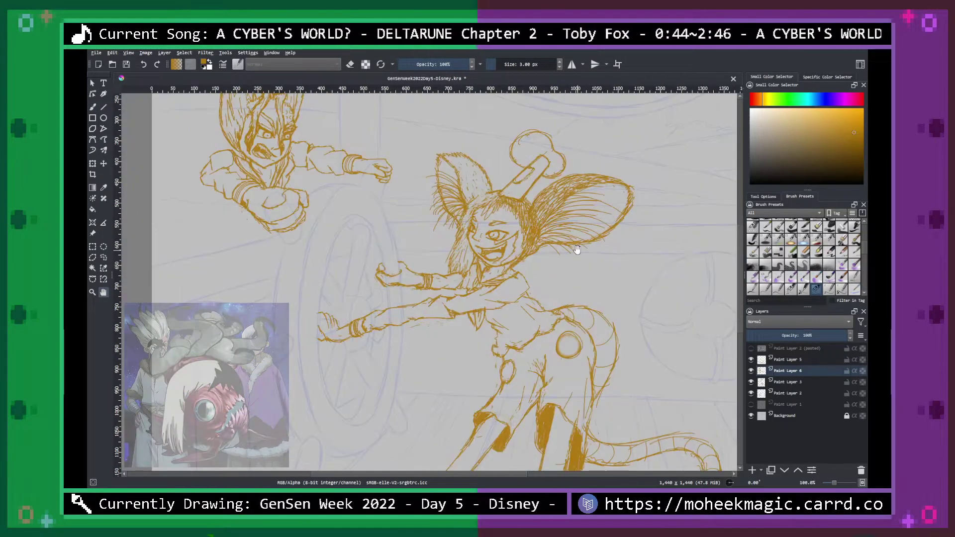
drag(574, 249, 622, 256)
Show the red rough again and draw the robe's outer edge behind the near sleeve, with fold lines and a short edge below the fist.
click(751, 405)
drag(540, 272, 612, 270)
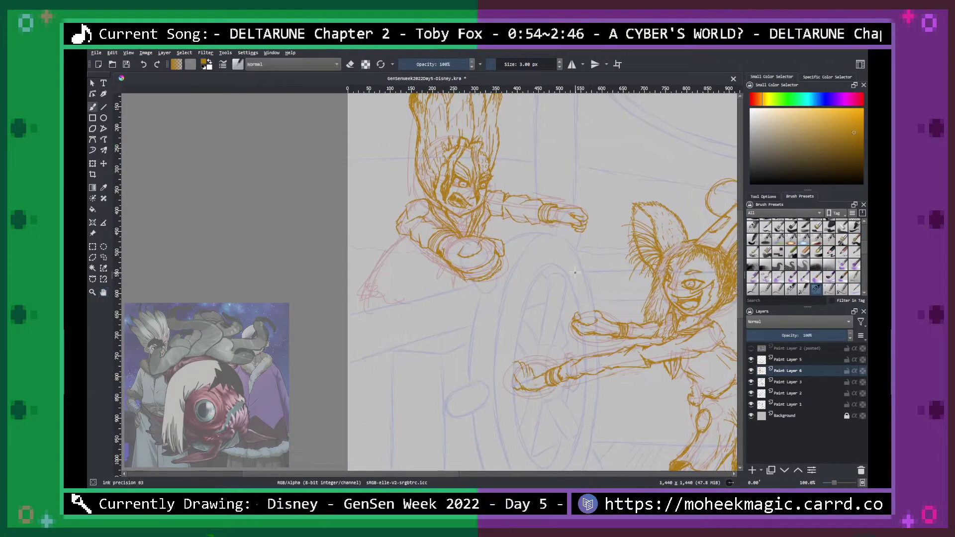
key(ctrl+plus)
drag(541, 259, 549, 309)
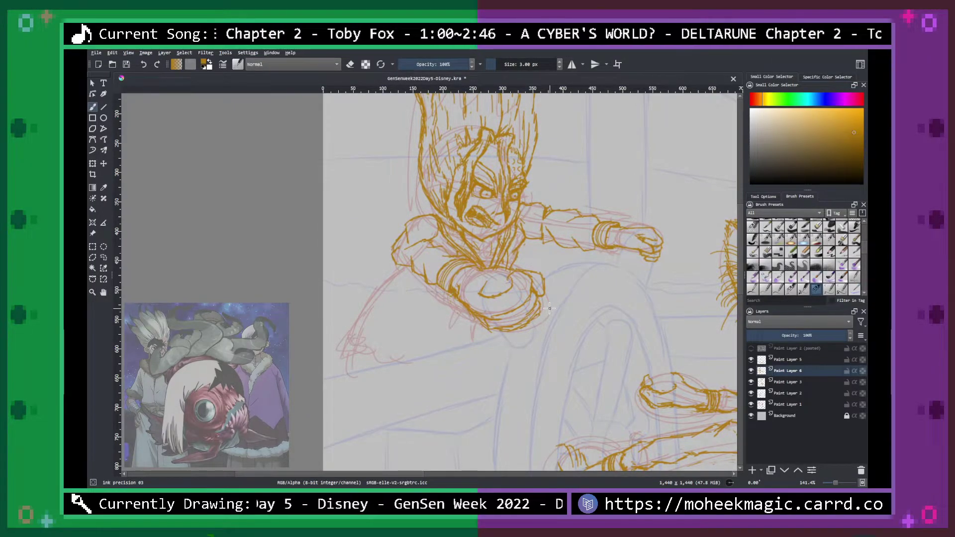
mouse_move(413, 270)
mouse_down()
mouse_move(393, 280)
mouse_move(391, 310)
mouse_move(382, 314)
mouse_move(393, 297)
mouse_move(359, 323)
mouse_move(362, 361)
mouse_up()
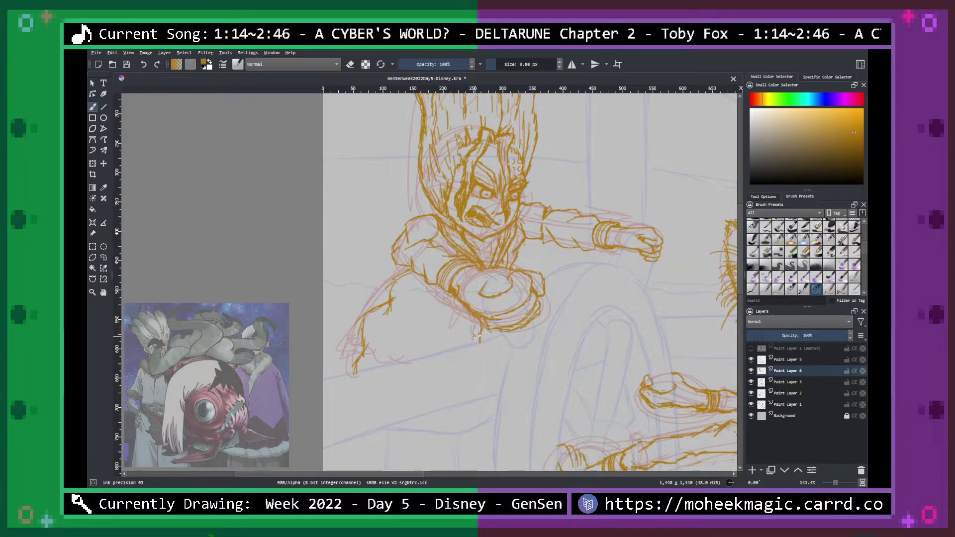
drag(390, 323, 391, 350)
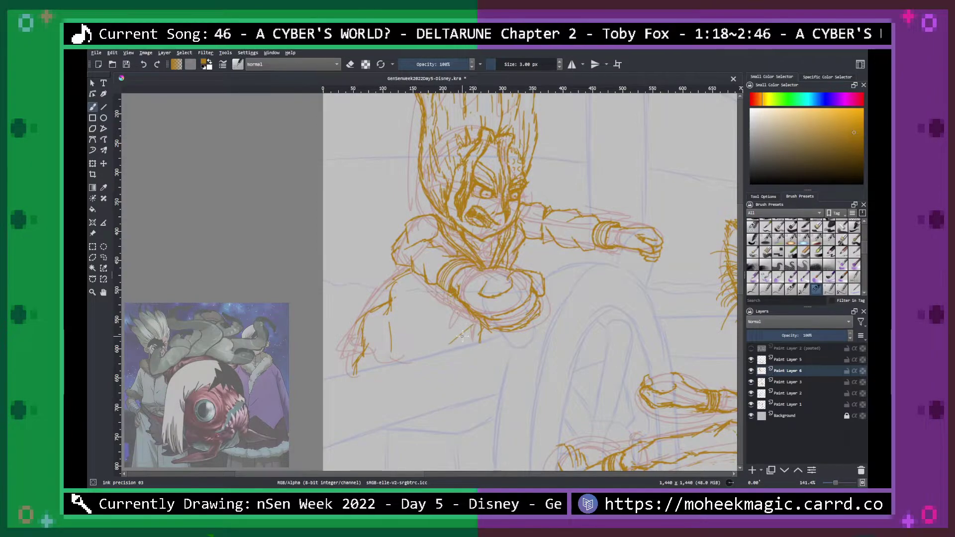
Hide the red rough and redraw the near sleeve's outer edge farther out at the elbow, replacing the old outline.
key(minus)
key(minus)
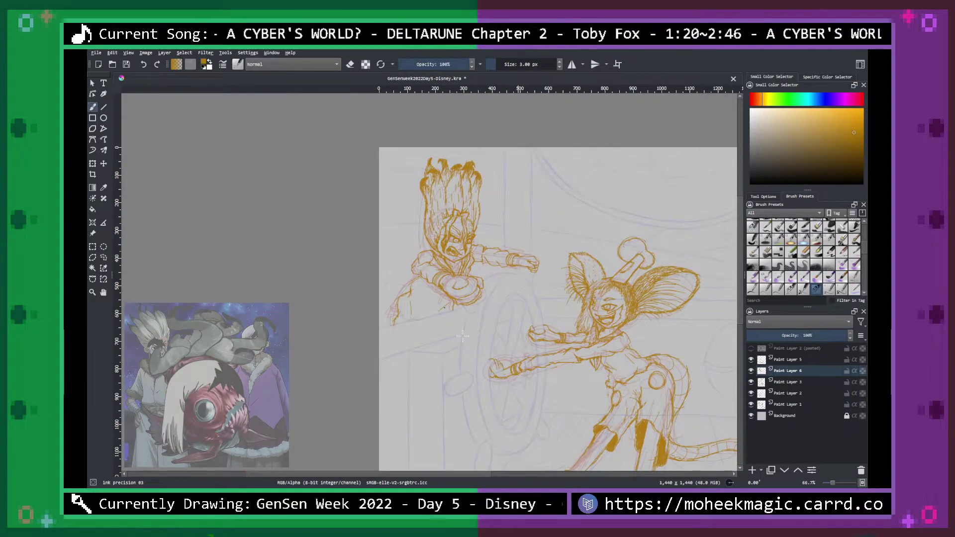
click(751, 393)
click(751, 392)
click(751, 405)
key(plus)
key(plus)
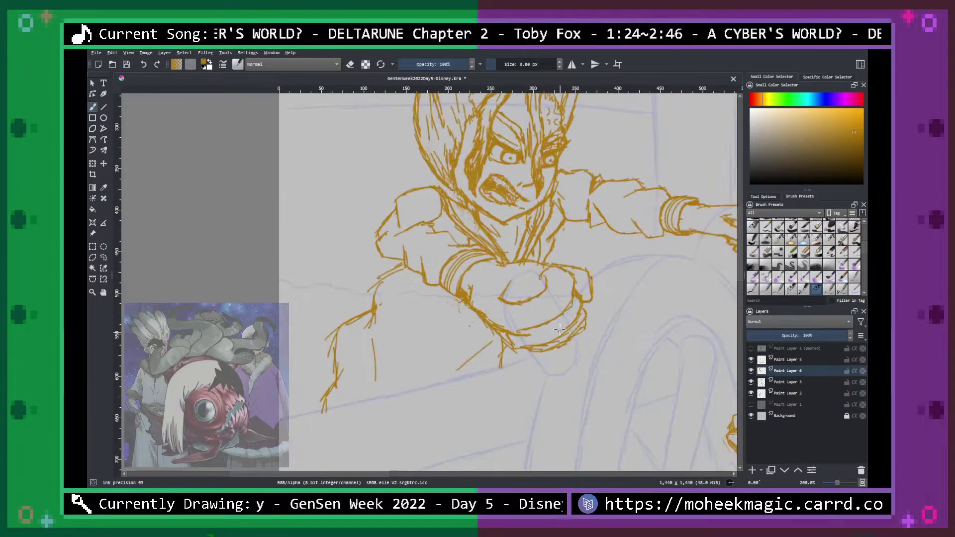
mouse_move(392, 210)
mouse_down()
mouse_move(360, 247)
mouse_move(367, 259)
mouse_move(388, 252)
mouse_move(381, 222)
mouse_move(373, 240)
mouse_move(379, 219)
mouse_move(375, 236)
mouse_move(390, 220)
mouse_move(356, 246)
mouse_move(397, 208)
mouse_move(382, 210)
mouse_move(380, 232)
mouse_move(359, 257)
mouse_up()
key(e)
key(e)
drag(380, 226, 378, 226)
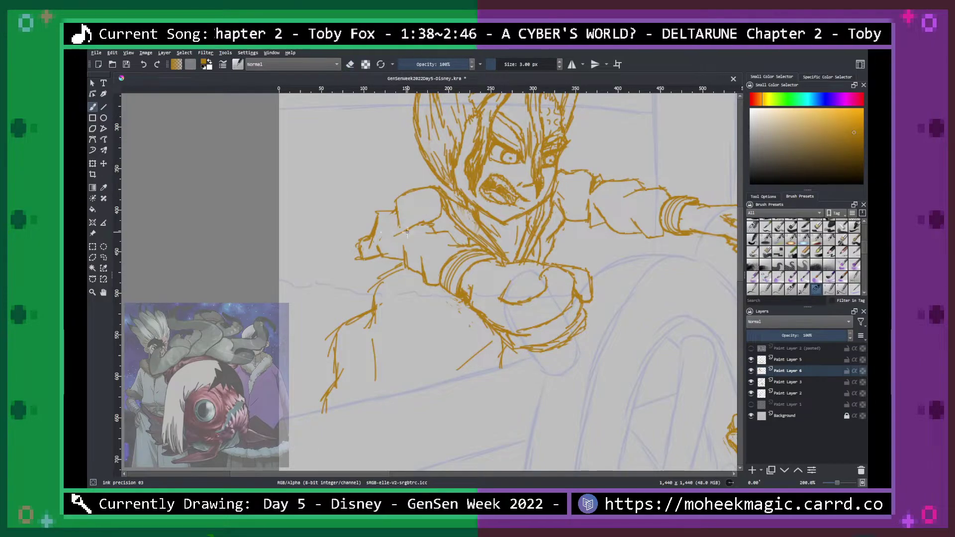
mouse_move(404, 228)
mouse_down()
mouse_move(388, 236)
mouse_move(447, 220)
mouse_up()
scroll(447, 219, down, 1)
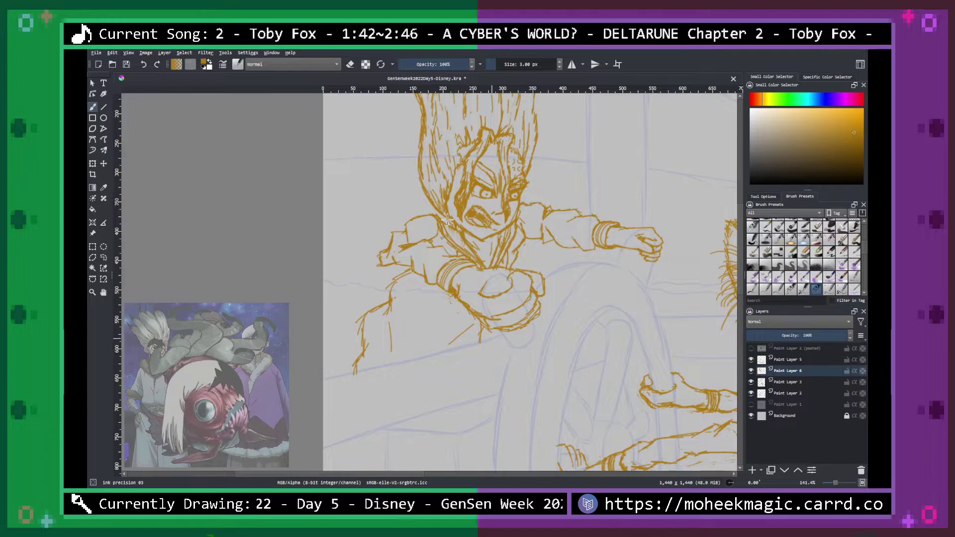
Connect the extended elbow's lower edge to the sleeve's underside and erase the leftover lines inside it.
key(ctrl+plus)
key(ctrl+plus)
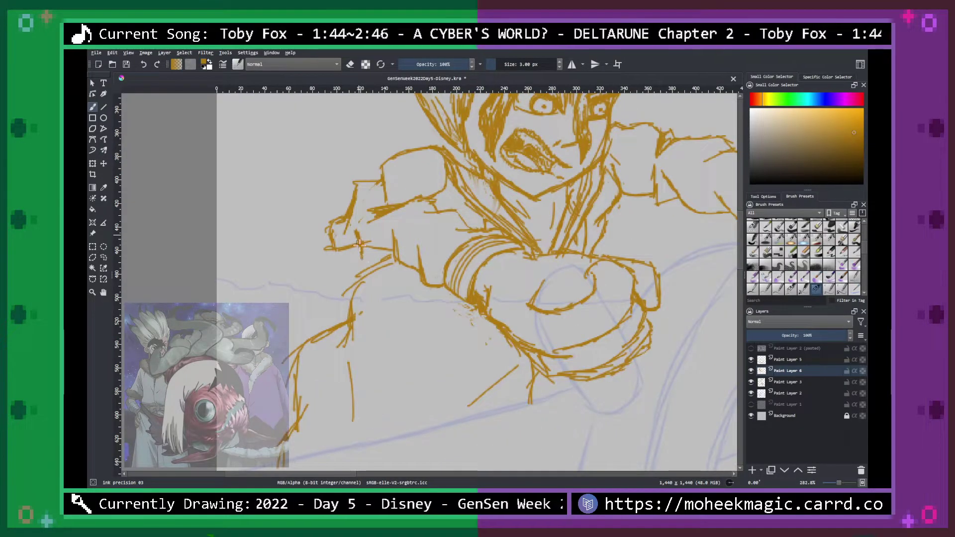
mouse_move(348, 241)
mouse_down()
mouse_move(402, 256)
mouse_move(382, 266)
mouse_move(399, 271)
mouse_move(423, 261)
mouse_move(425, 228)
mouse_move(406, 246)
mouse_move(393, 235)
mouse_move(395, 263)
mouse_move(393, 236)
mouse_move(406, 261)
mouse_up()
key(e)
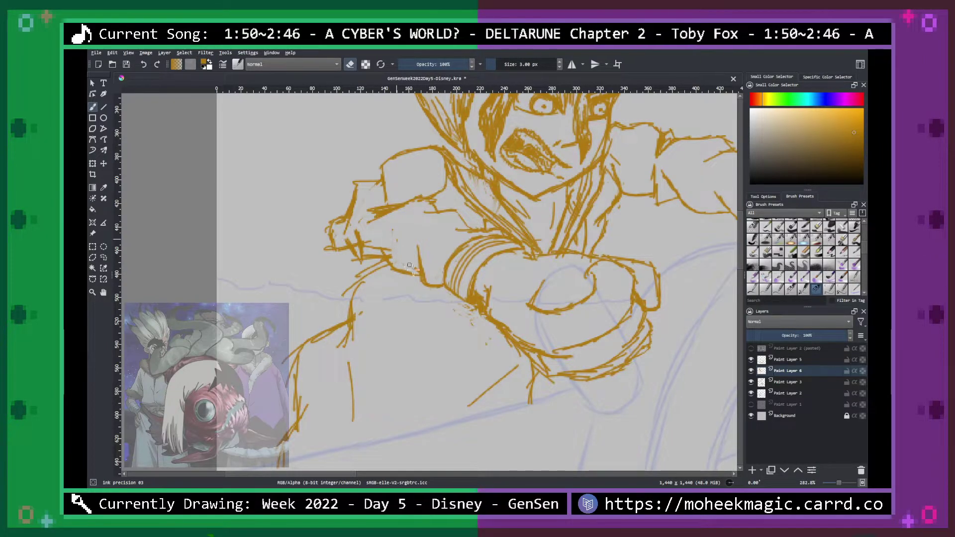
mouse_move(373, 250)
mouse_down()
mouse_move(355, 228)
mouse_move(357, 251)
mouse_move(363, 241)
mouse_move(390, 249)
mouse_up()
key(e)
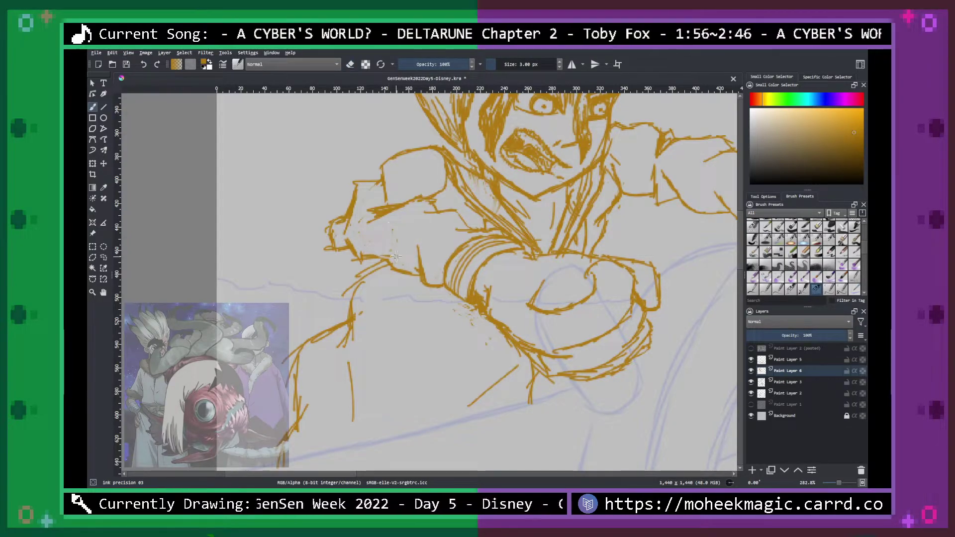
key(e)
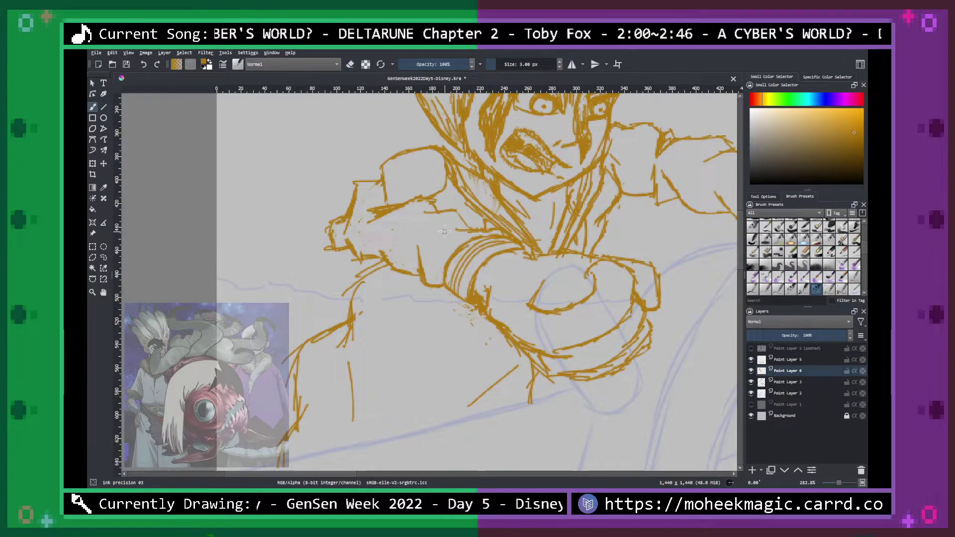
Examine the tall-haired figure's near arm and robe close up and against the whole composition.
scroll(444, 230, down, 7)
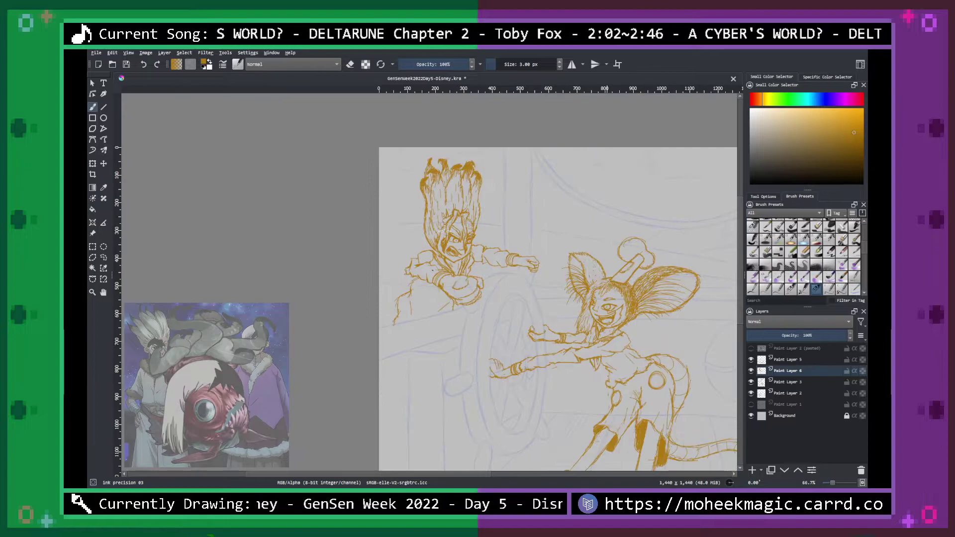
scroll(445, 230, up, 4)
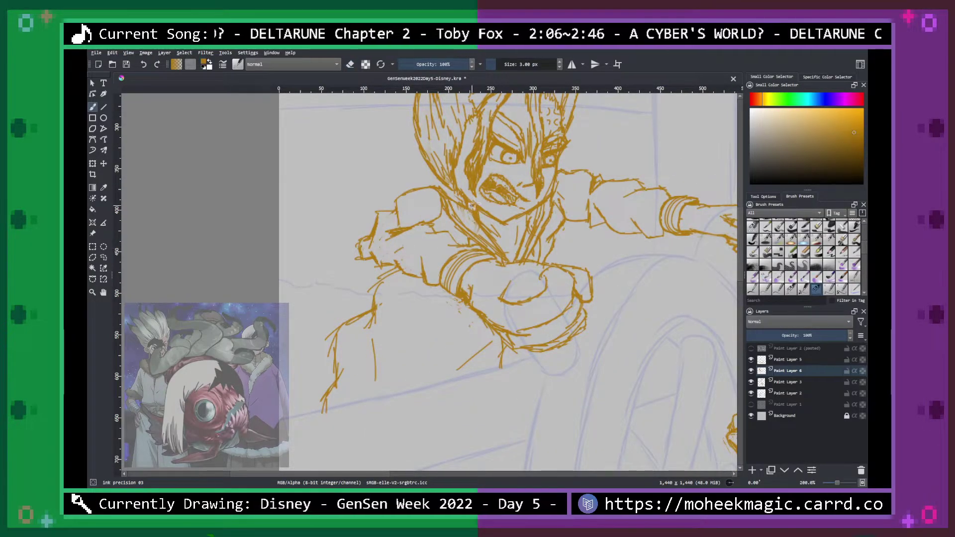
scroll(473, 205, down, 3)
scroll(492, 197, down, 1)
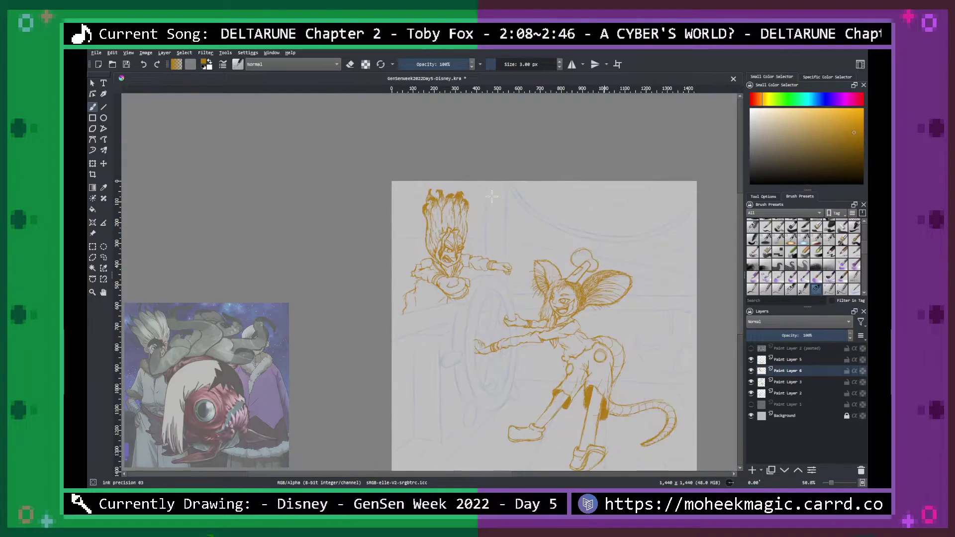
scroll(492, 196, up, 1)
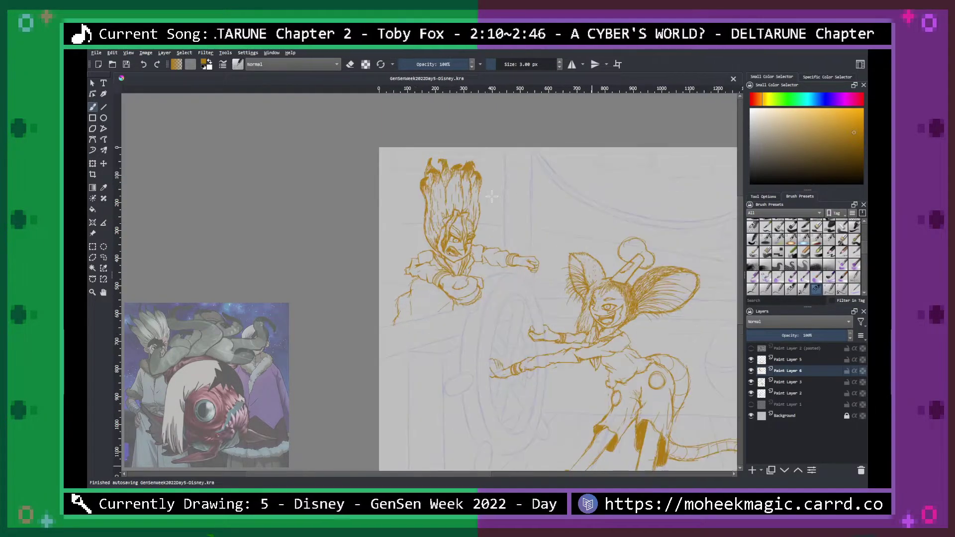
scroll(491, 197, up, 3)
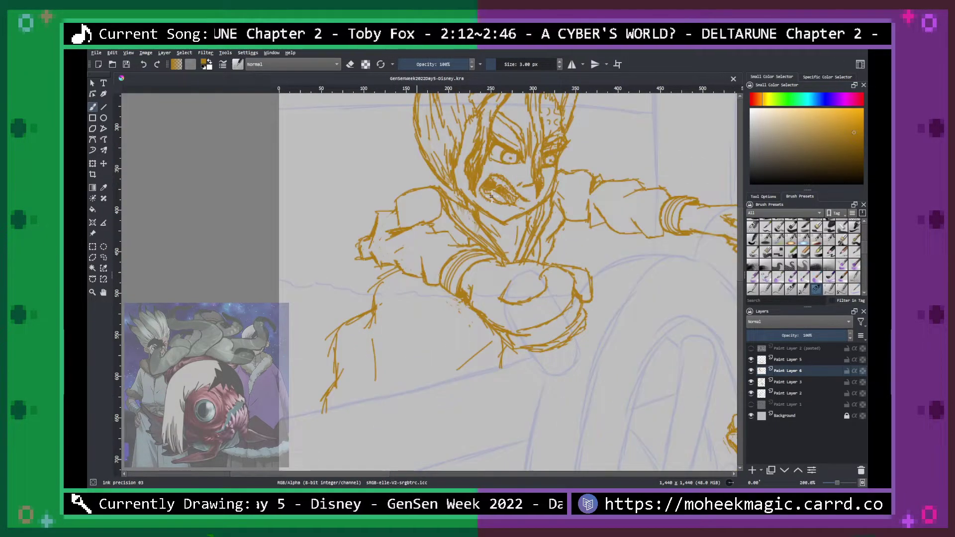
scroll(491, 196, down, 3)
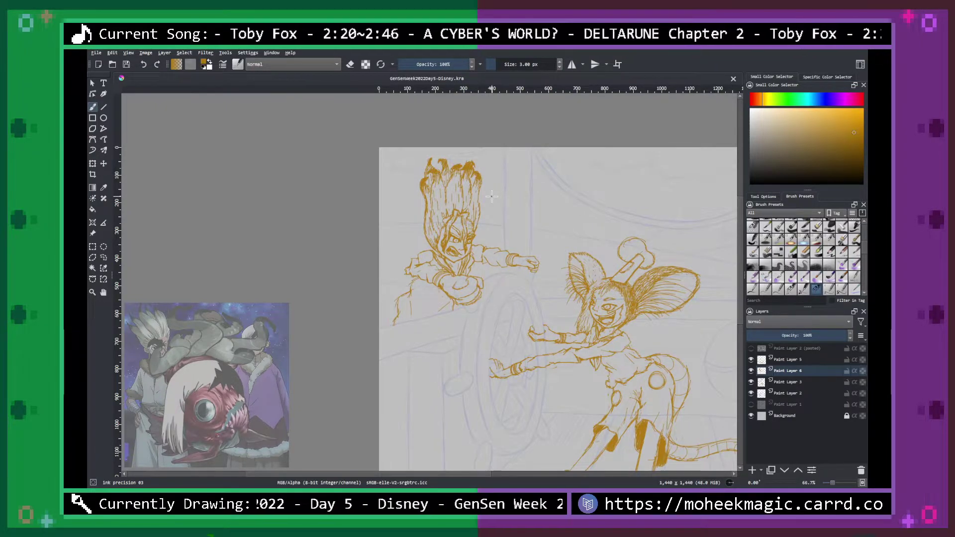
key(ctrl+minus)
key(ctrl+minus)
Redraw the lower end of the tall-haired figure's robe edge so it juts outward into a pointed fold, erasing the old line.
key(ctrl+plus)
key(ctrl+plus)
key(ctrl+plus)
key(ctrl+plus)
key(ctrl+plus)
key(ctrl+plus)
drag(412, 371, 495, 246)
mouse_move(378, 297)
mouse_down()
mouse_move(349, 317)
mouse_move(358, 337)
mouse_move(357, 320)
mouse_move(374, 306)
mouse_move(370, 336)
mouse_up()
key(e)
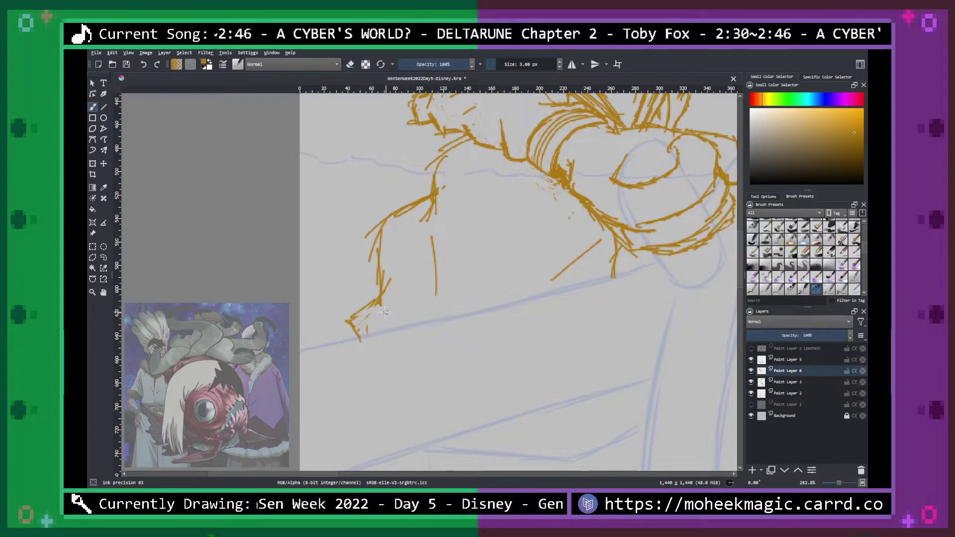
Add a short downward stroke at the outer tip of the robe's pointed fold.
key(ctrl+minus)
key(ctrl+minus)
key(ctrl+plus)
key(ctrl+plus)
drag(356, 327, 346, 342)
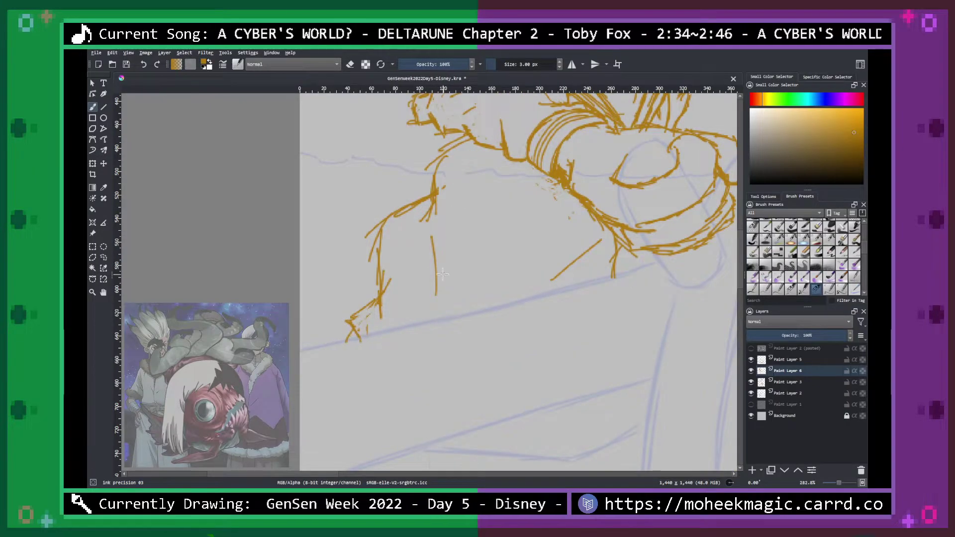
Outline the tall-haired figure's near fist with a freehand selection that follows the wrist and the underside of the hand.
key(ctrl+minus)
key(ctrl+minus)
key(ctrl+minus)
key(ctrl+minus)
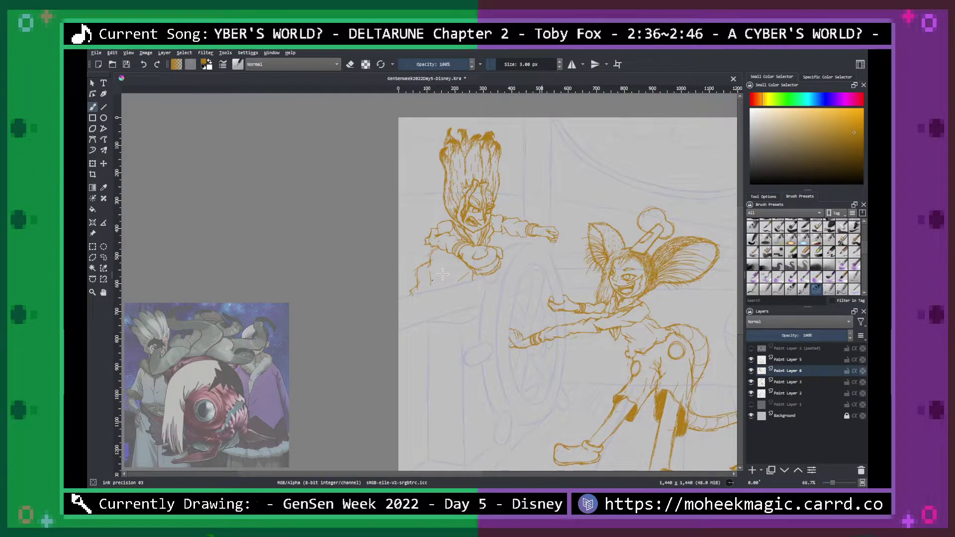
key(ctrl+plus)
key(ctrl+plus)
key(space)
mouse_move(616, 218)
mouse_down()
mouse_move(535, 304)
mouse_move(477, 281)
mouse_up()
click(104, 258)
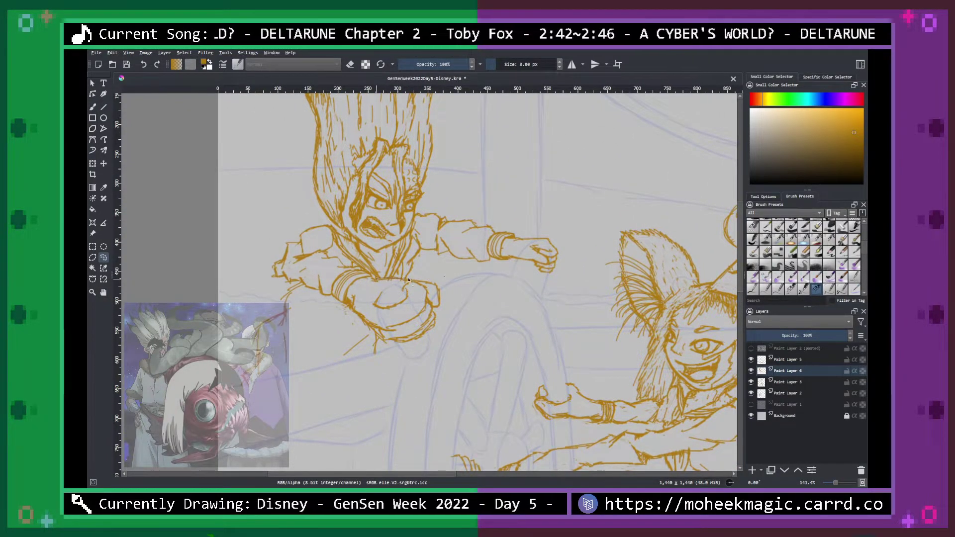
mouse_move(450, 291)
mouse_down()
mouse_move(430, 350)
mouse_move(352, 338)
mouse_up()
drag(347, 300, 350, 293)
Transform the selected fist, scaling it down slightly and repositioning it against the sleeve cuff.
key(ctrl+t)
drag(459, 277, 436, 297)
drag(418, 337, 428, 321)
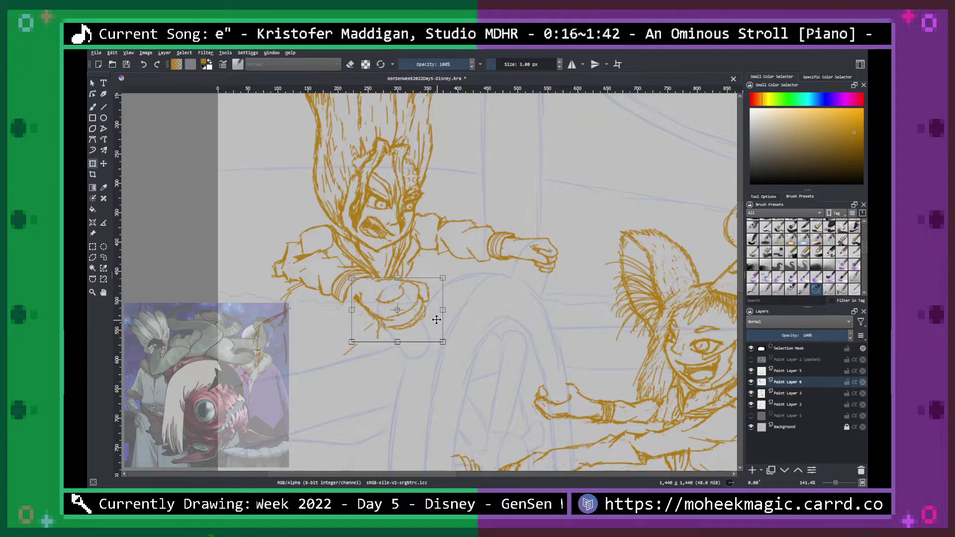
Apply the transform to the character's front fist and clear the selection.
key(Return)
key(ctrl+shift+a)
key(b)
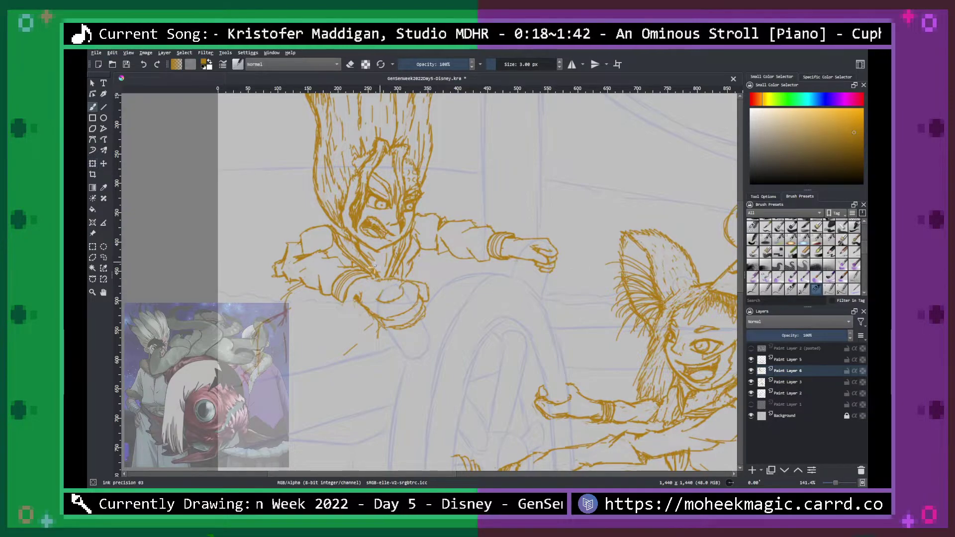
key(ctrl+minus)
key(ctrl+minus)
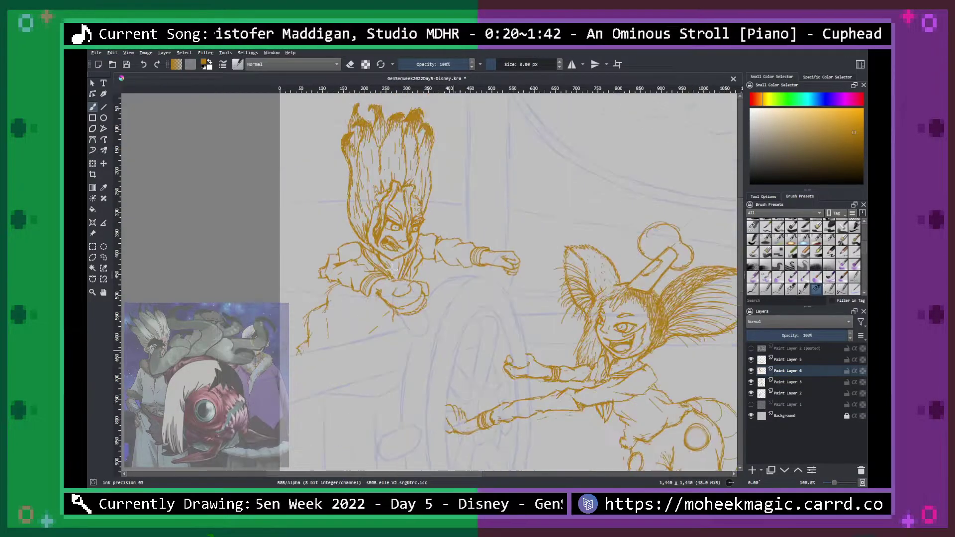
Lasso the cuff and sleeve end behind the front fist, then shift and tilt them closer to the hand.
key(ctrl+plus)
key(ctrl+plus)
key(ctrl+plus)
key(ctrl+plus)
key(ctrl+plus)
drag(411, 273, 574, 251)
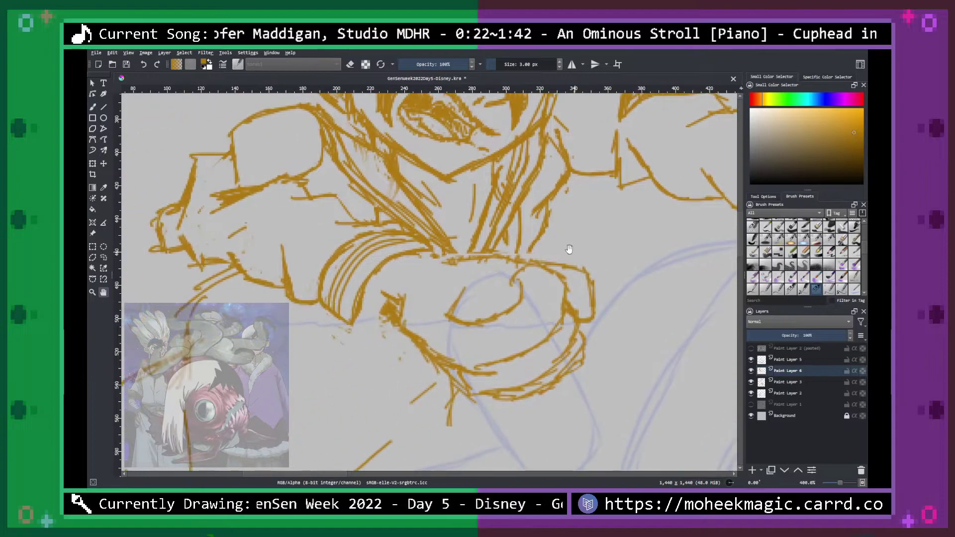
click(103, 258)
mouse_move(360, 324)
mouse_down()
mouse_move(399, 273)
mouse_move(434, 253)
mouse_move(425, 243)
mouse_move(394, 222)
mouse_move(329, 222)
mouse_move(278, 248)
mouse_move(280, 307)
mouse_move(356, 329)
mouse_up()
key(ctrl+t)
drag(402, 307, 424, 309)
drag(457, 224, 454, 226)
drag(446, 272, 444, 279)
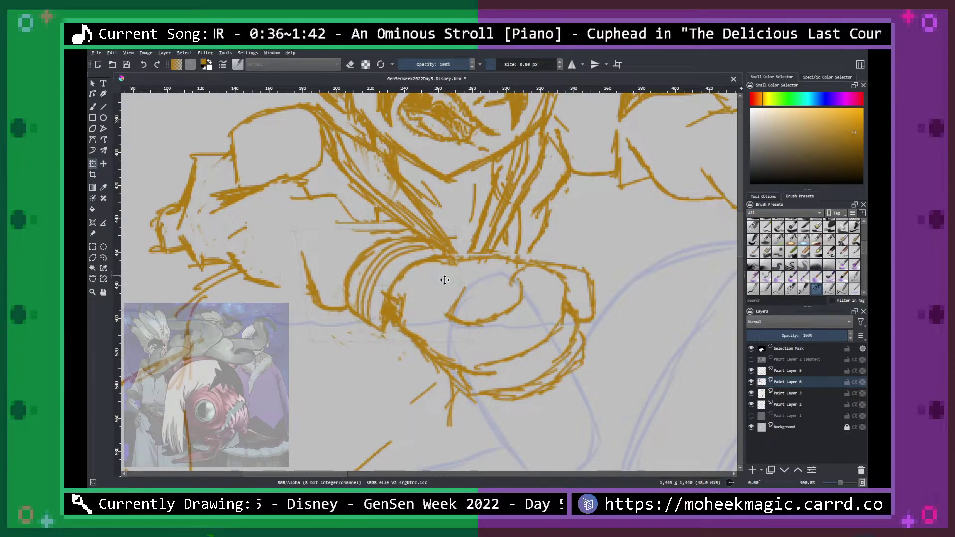
Shrink the slanted cuff slightly to fit the wrist, apply the transform and clear the selection.
drag(450, 228, 453, 229)
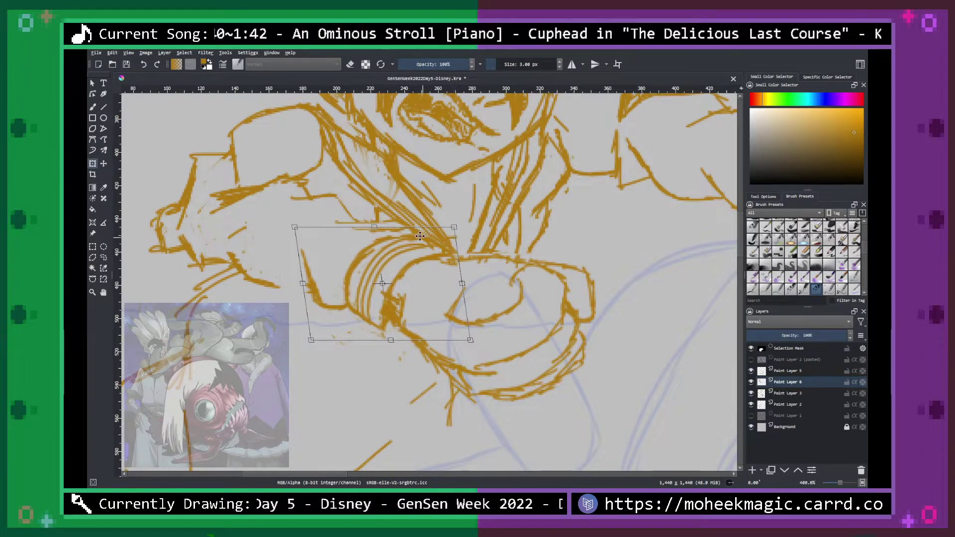
drag(374, 227, 375, 232)
drag(463, 286, 433, 306)
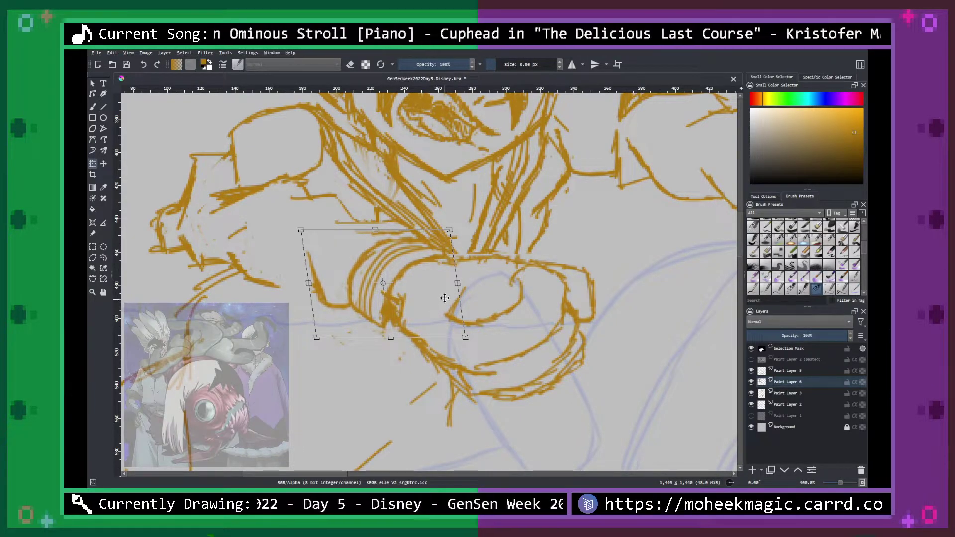
key(Return)
key(ctrl+shift+a)
key(b)
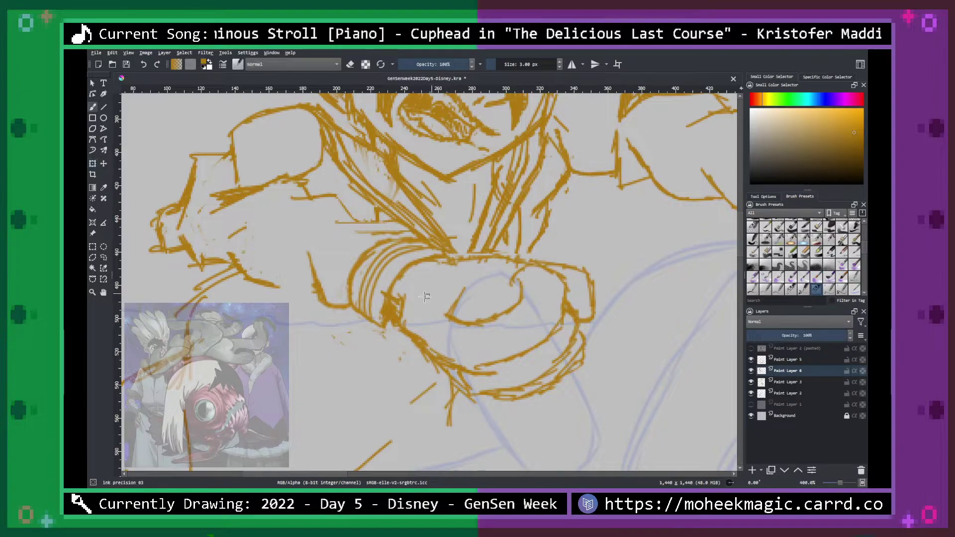
Draw the missing lower sleeve edge up to the moved cuff and add a short fold line inside the sleeve.
mouse_move(308, 256)
mouse_down()
mouse_move(318, 279)
mouse_move(331, 265)
mouse_move(321, 291)
mouse_up()
key(e)
mouse_move(305, 260)
mouse_down()
mouse_move(317, 290)
mouse_move(260, 282)
mouse_up()
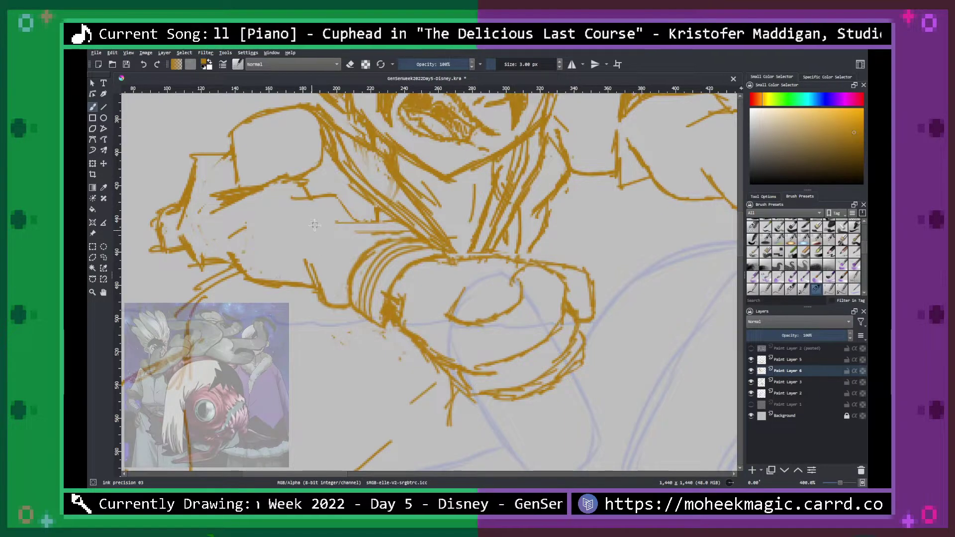
drag(273, 258, 300, 267)
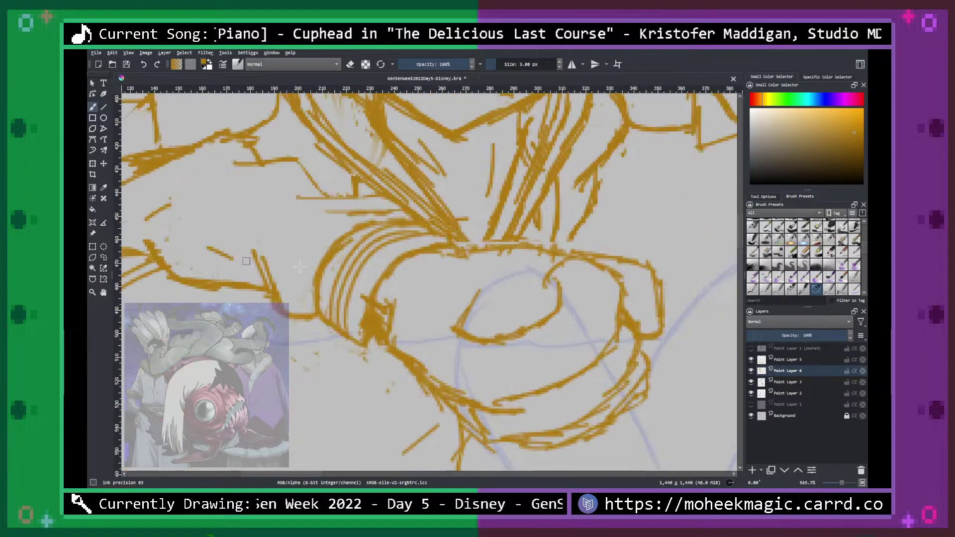
Examine the reworked arm and fist up close and against the whole composition.
key(1)
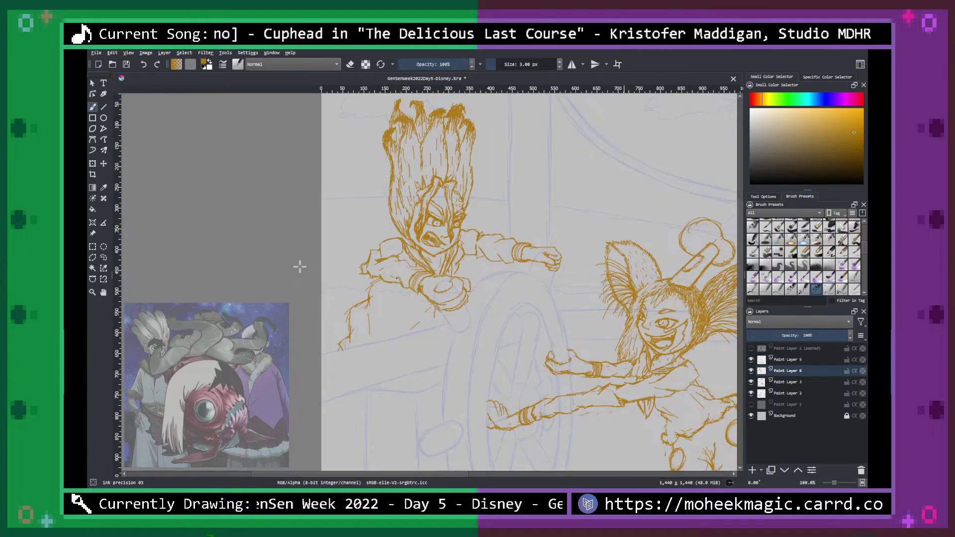
key(minus)
key(1)
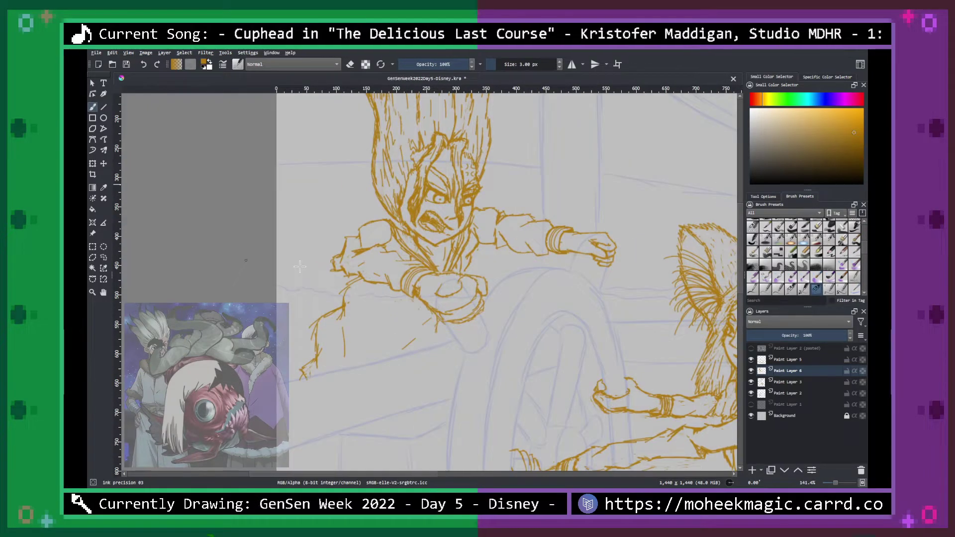
key(plus)
key(plus)
key(space)
drag(442, 258, 551, 308)
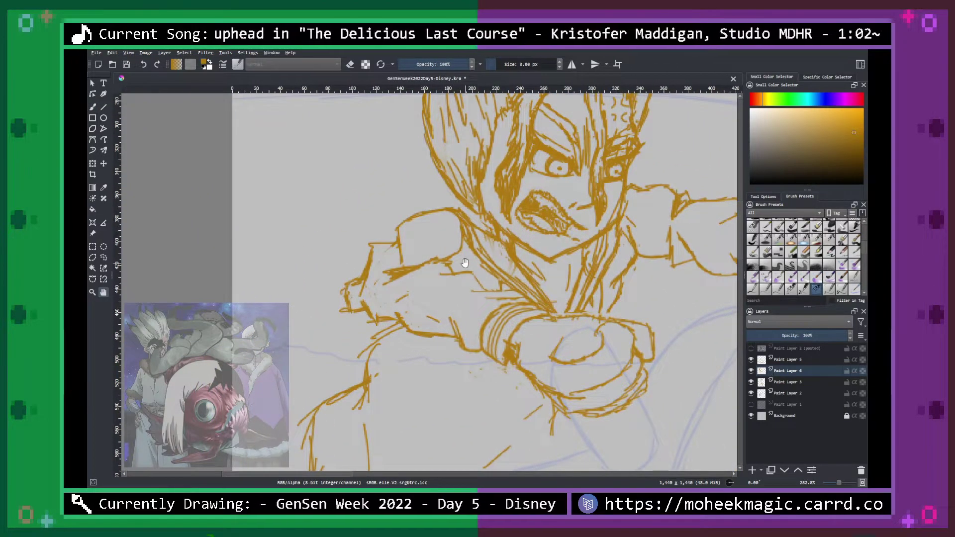
key(b)
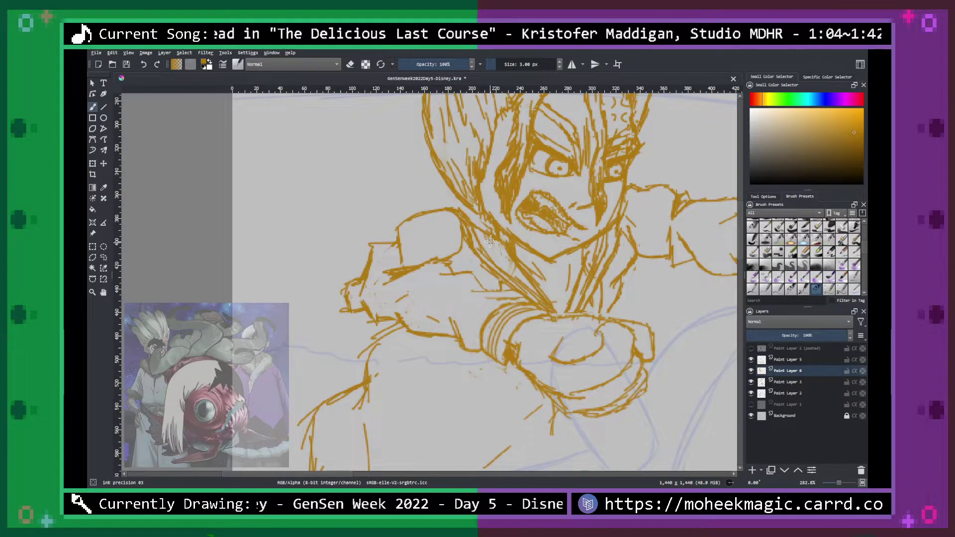
key(minus)
key(minus)
key(minus)
key(plus)
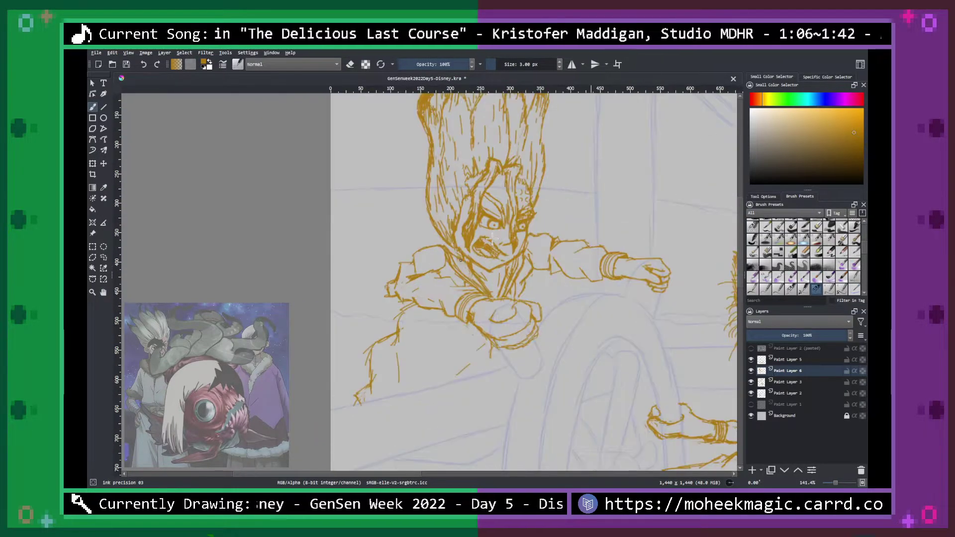
key(space)
key(plus)
key(plus)
key(minus)
key(minus)
key(minus)
key(minus)
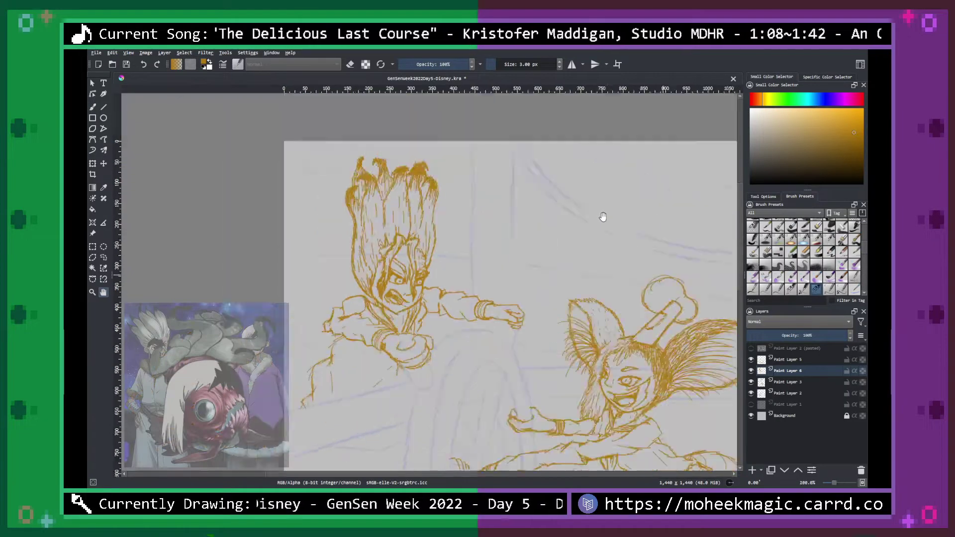
Lasso the tall-haired character's head and hair, scale them down slightly, reposition them on the neck, and clear the selection.
key(plus)
key(plus)
click(103, 258)
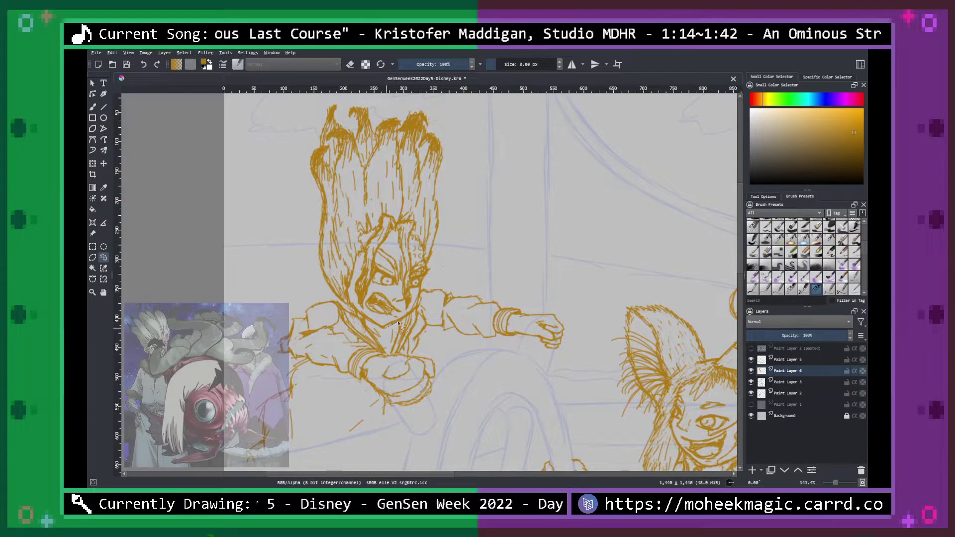
mouse_move(425, 295)
mouse_down()
mouse_move(449, 132)
mouse_move(389, 106)
mouse_move(318, 103)
mouse_move(312, 262)
mouse_up()
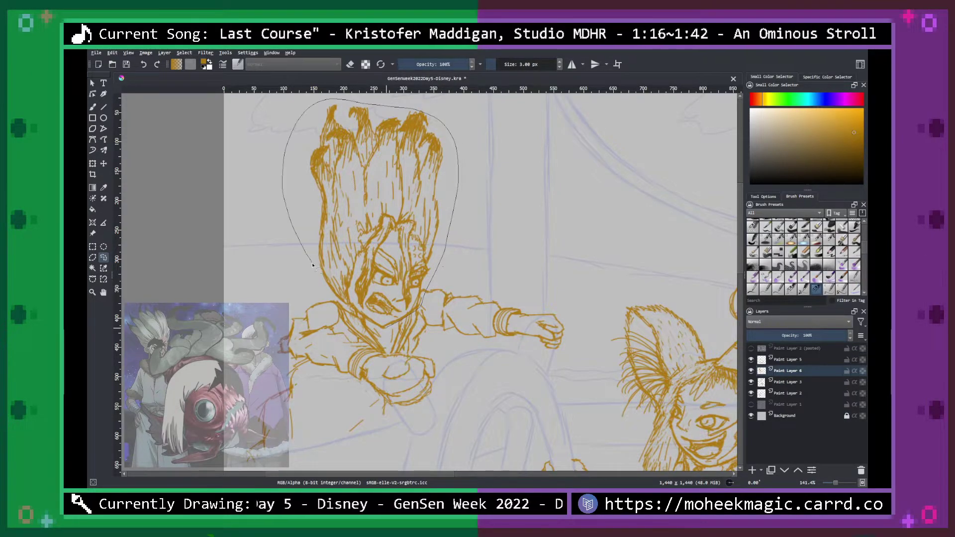
drag(372, 325, 393, 320)
click(93, 163)
drag(459, 100, 447, 114)
drag(417, 211, 442, 219)
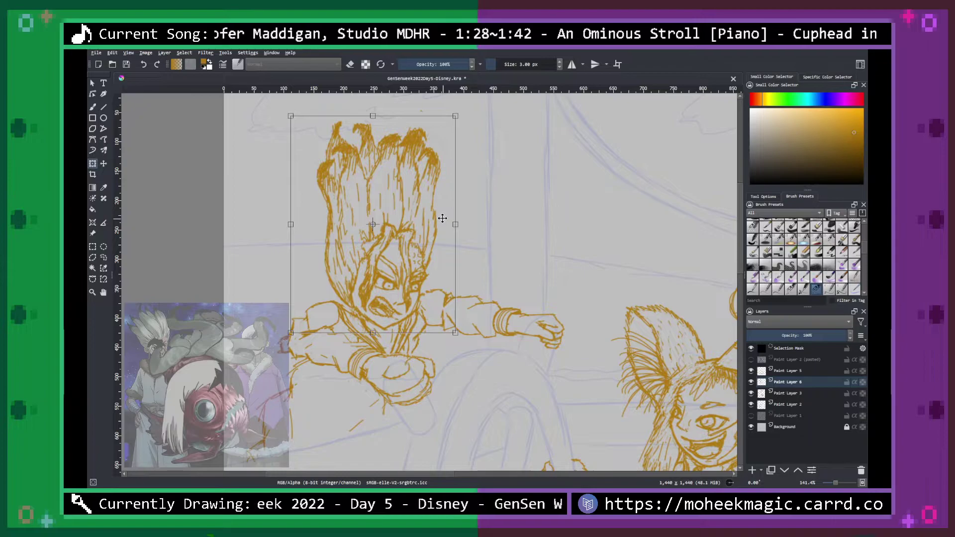
key(Return)
key(ctrl+shift+a)
key(b)
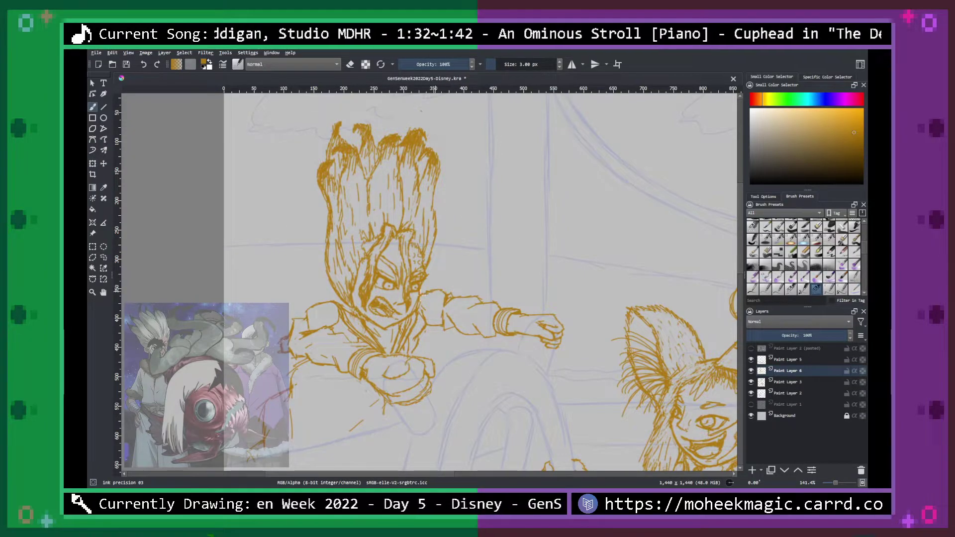
Check the resized head's proportions against both figures in the full sketch.
key(ctrl+plus)
key(ctrl+minus)
key(ctrl+minus)
key(ctrl+minus)
key(ctrl+minus)
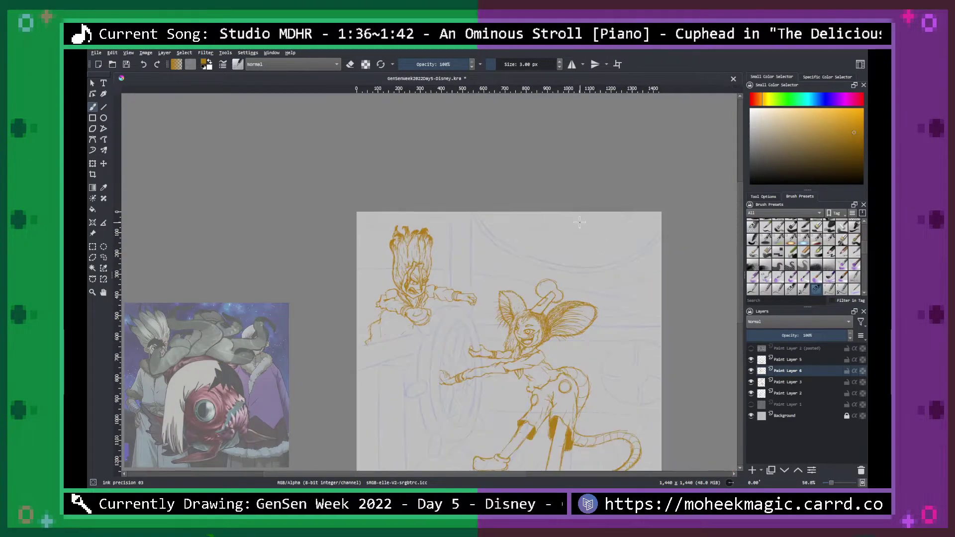
scroll(580, 223, up, 2)
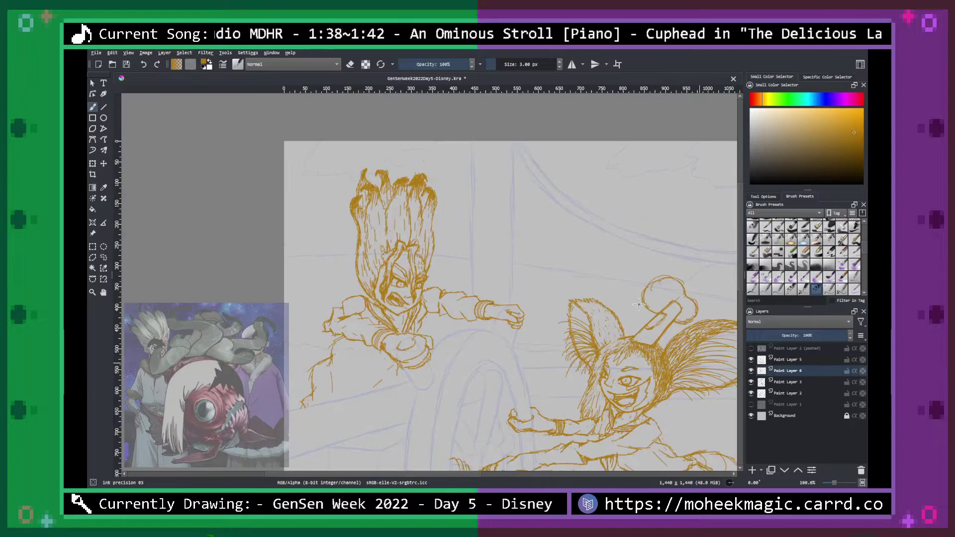
scroll(639, 304, down, 1)
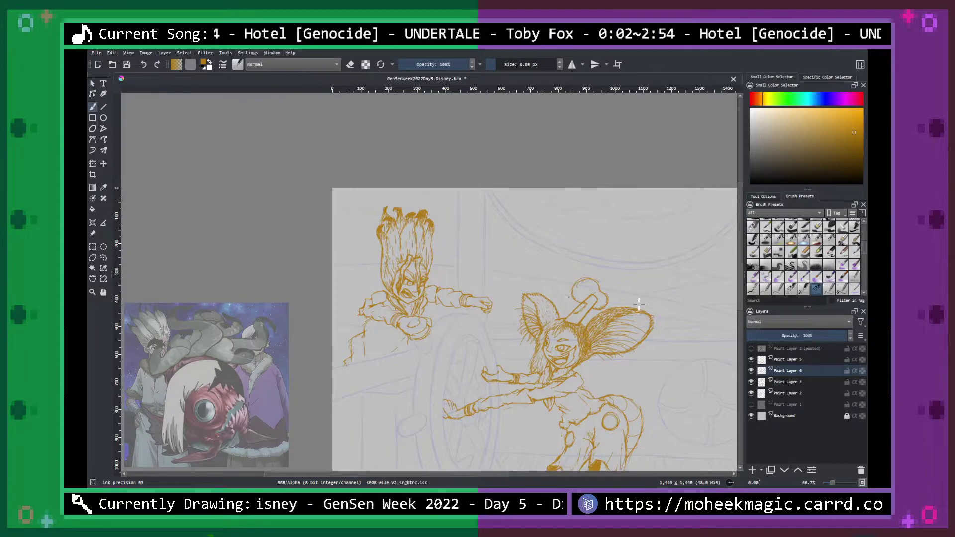
Lasso the jagged body outline below the tall-haired character's bent arm.
key(ctrl+plus)
key(ctrl+plus)
key(space)
drag(389, 336, 475, 245)
key(ctrl+plus)
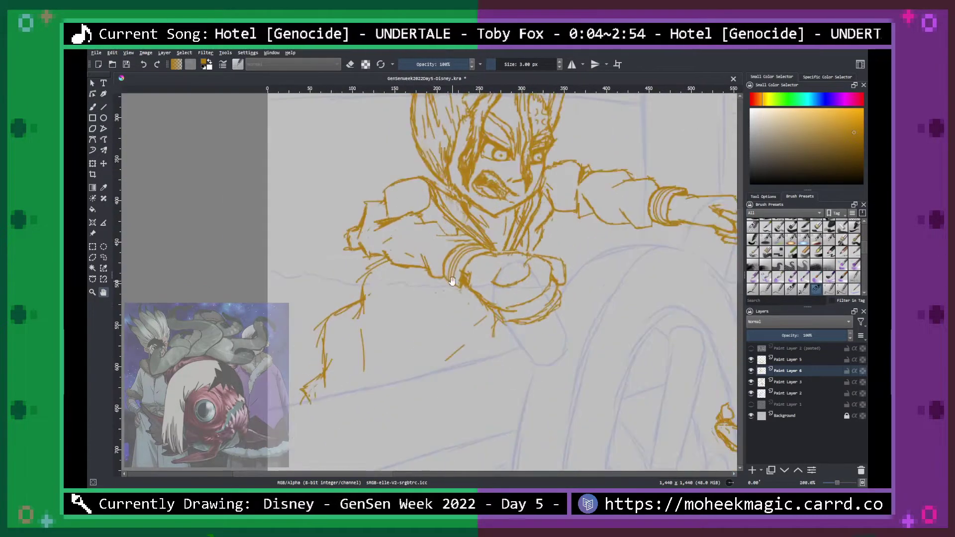
drag(452, 280, 473, 261)
click(104, 257)
mouse_move(404, 247)
mouse_down()
mouse_move(394, 292)
mouse_move(365, 310)
mouse_move(365, 359)
mouse_move(297, 383)
mouse_move(369, 249)
mouse_move(400, 240)
mouse_up()
Try to rotate and reposition the selected body outline below the bent arm.
key(ctrl+t)
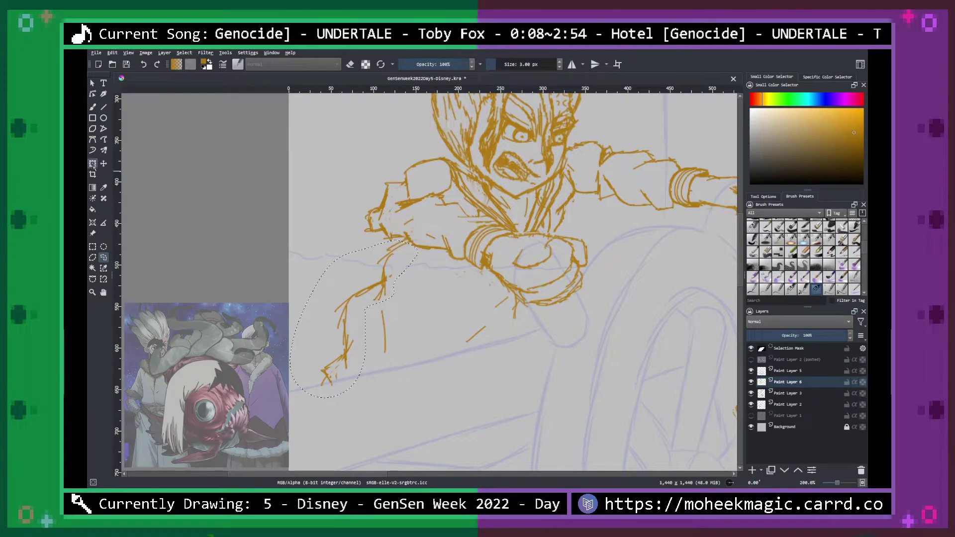
drag(356, 390, 356, 375)
drag(442, 321, 443, 309)
drag(402, 339, 411, 336)
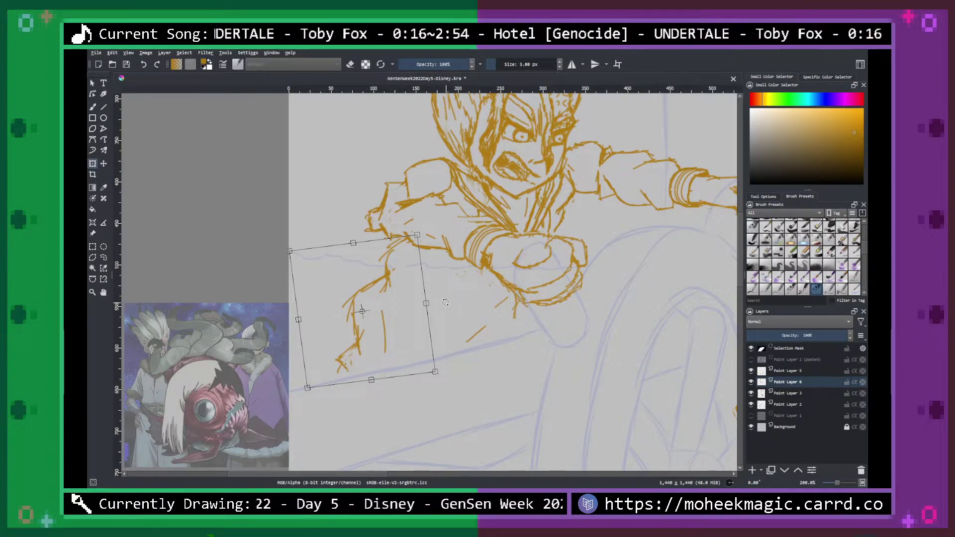
Delete the selected body outline, clear the selection, and erase the stray vertical and diagonal lines beneath the arm.
key(Delete)
key(ctrl+shift+a)
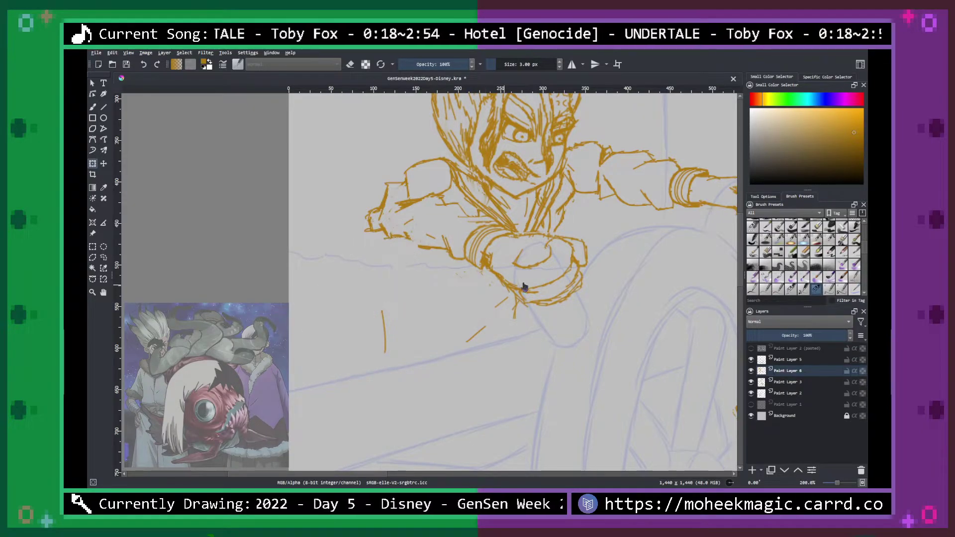
key(b)
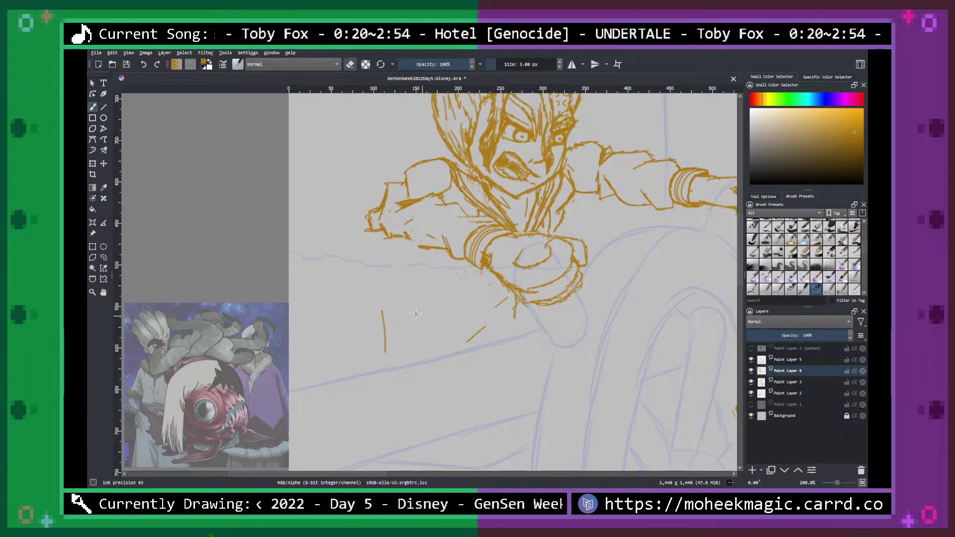
drag(382, 310, 385, 352)
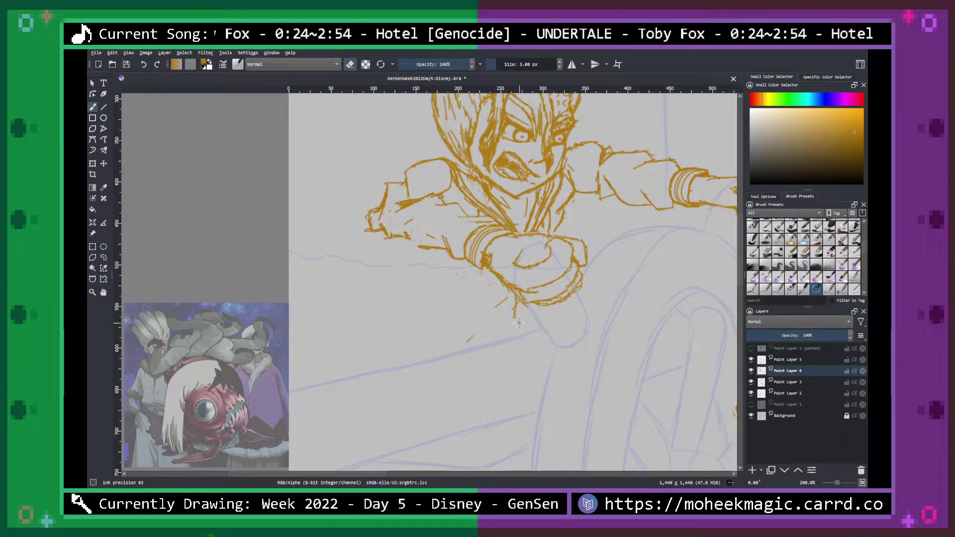
key(ctrl+minus)
key(ctrl+plus)
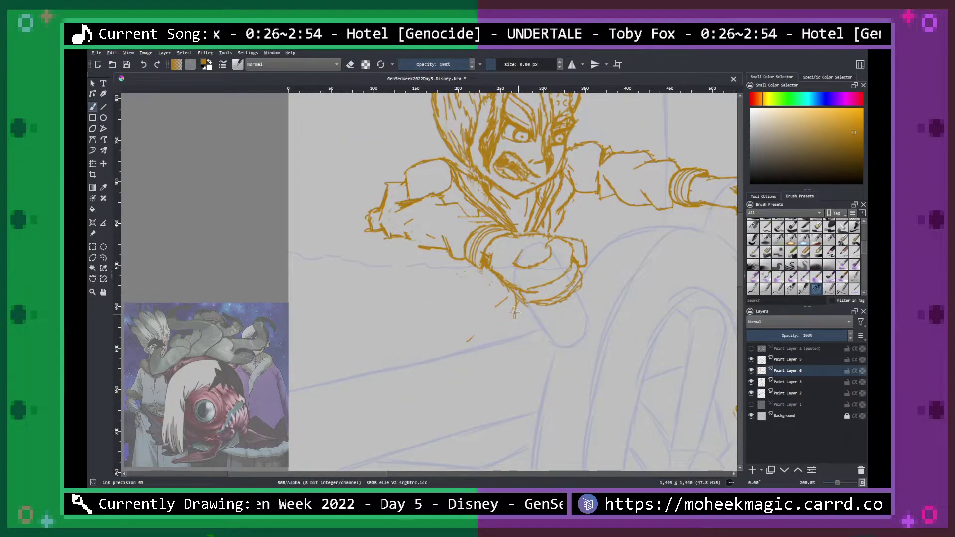
Sketch a new body outline from the sleeve and fist downward, with a pointed hem and a curved line below it.
drag(514, 323, 502, 342)
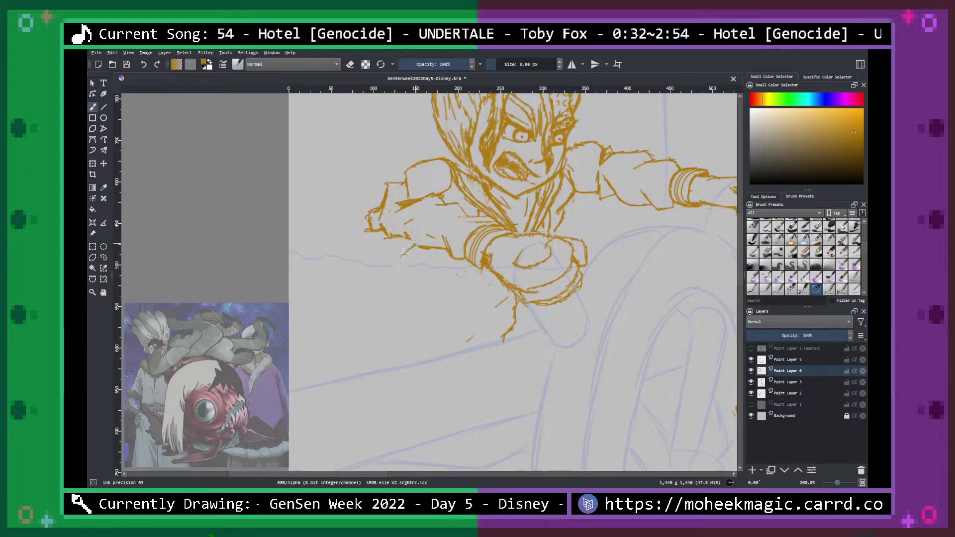
mouse_move(414, 244)
mouse_down()
mouse_move(391, 287)
mouse_move(370, 290)
mouse_move(360, 323)
mouse_move(326, 342)
mouse_move(329, 352)
mouse_move(357, 359)
mouse_move(382, 353)
mouse_up()
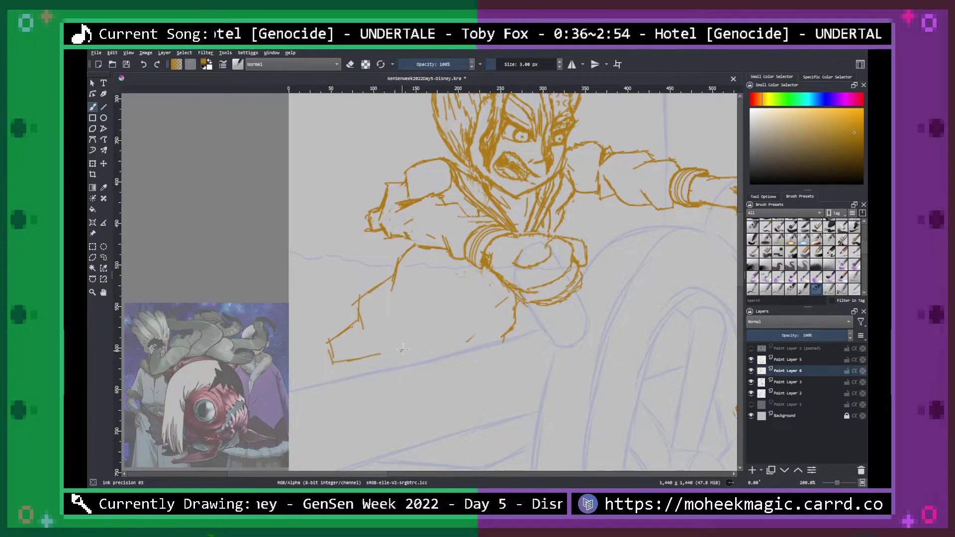
mouse_move(366, 300)
mouse_down()
mouse_move(334, 335)
mouse_move(340, 345)
mouse_move(409, 345)
mouse_up()
mouse_move(376, 345)
mouse_down()
mouse_move(398, 362)
mouse_move(435, 367)
mouse_up()
drag(389, 347, 418, 360)
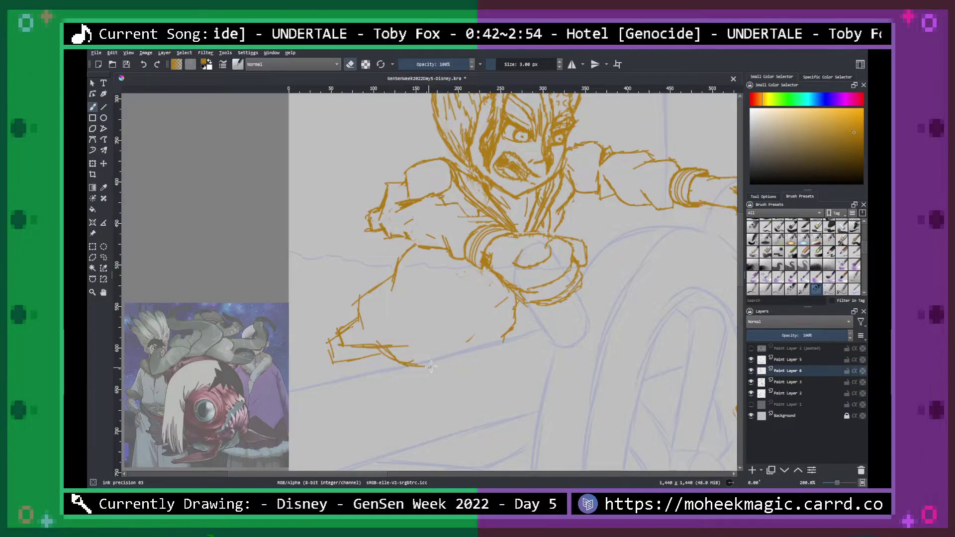
Erase the outermost hem line and draw a curved double stroke running down and outward from the hem's pointed corner.
mouse_move(359, 358)
mouse_down()
mouse_move(339, 362)
mouse_move(367, 358)
mouse_move(329, 351)
mouse_up()
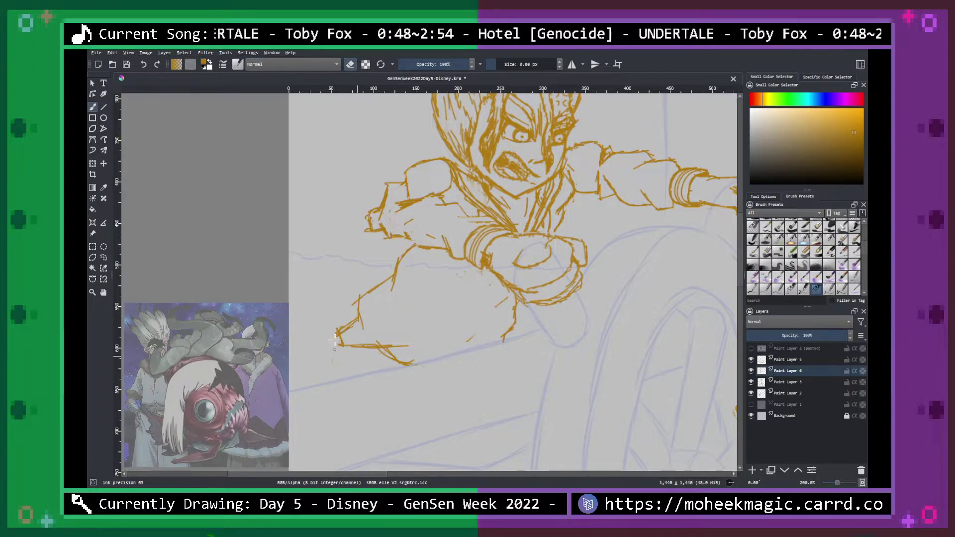
key(e)
drag(342, 343, 320, 383)
drag(334, 343, 306, 388)
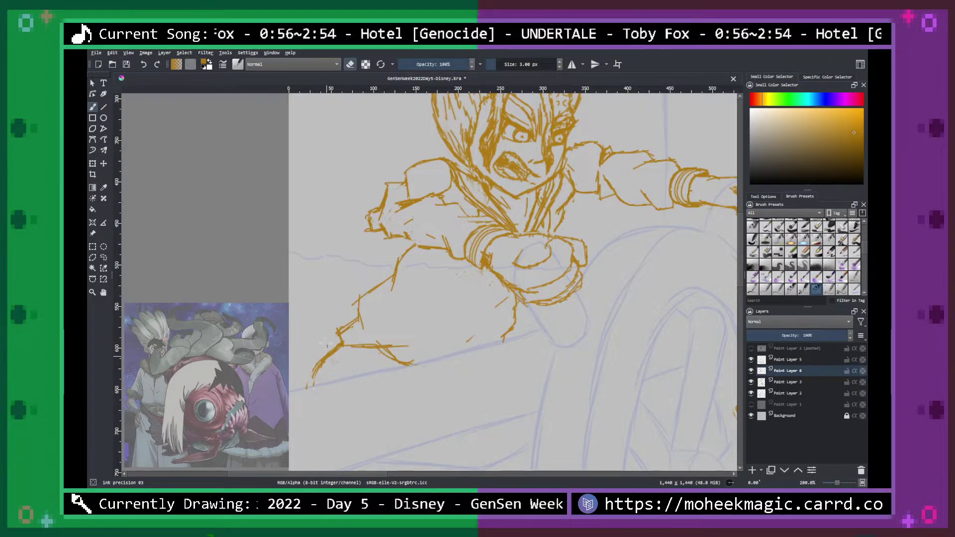
Clean up and redraw the short curved line descending from the inner end of the hem.
key(minus)
key(minus)
key(plus)
key(plus)
key(plus)
mouse_move(355, 368)
mouse_down()
mouse_move(377, 402)
mouse_move(352, 357)
mouse_move(362, 372)
mouse_move(395, 370)
mouse_move(373, 365)
mouse_move(380, 394)
mouse_move(396, 398)
mouse_move(359, 377)
mouse_move(416, 379)
mouse_up()
key(e)
key(e)
key(e)
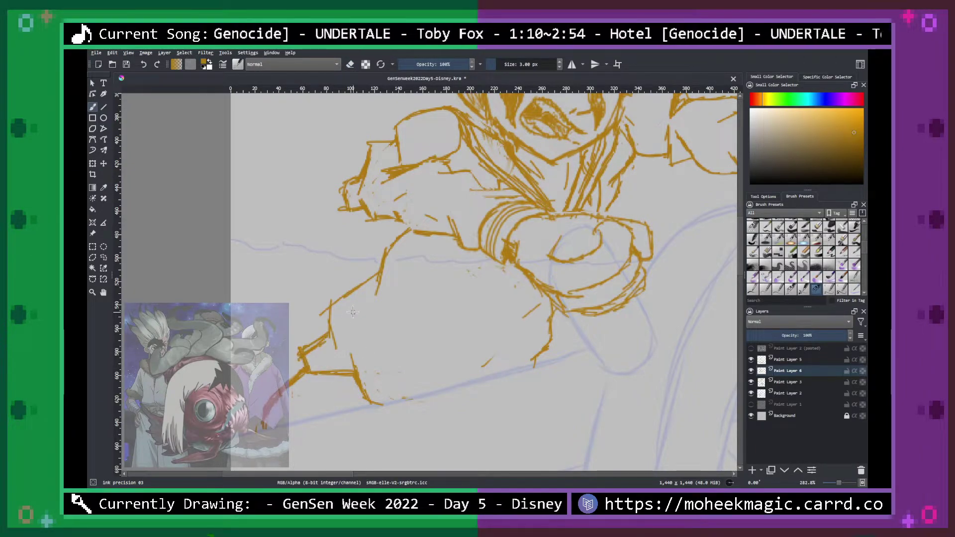
Sketch a vertical fold line and a slanted fold line inside the tall-haired character's lower-body outline.
drag(376, 309, 384, 360)
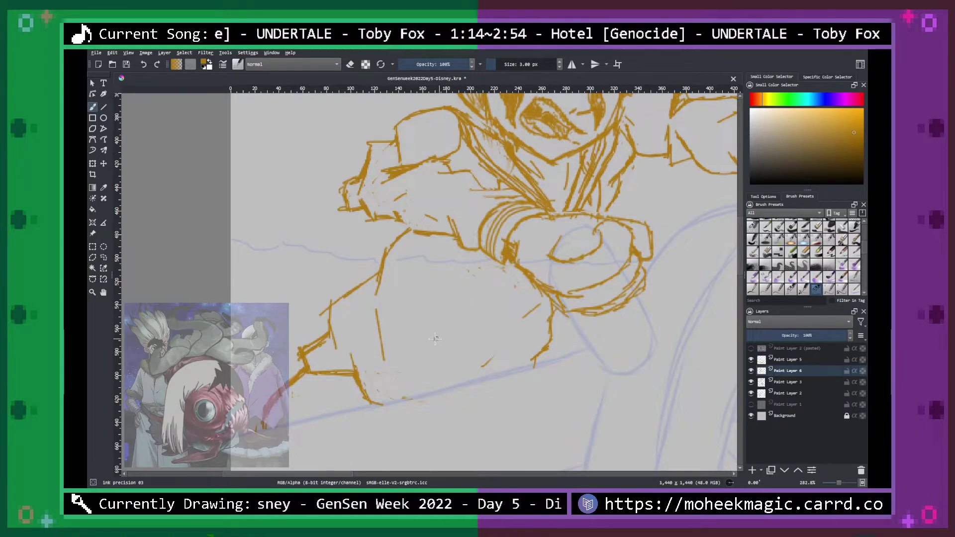
key(minus)
key(minus)
key(minus)
key(plus)
key(plus)
key(plus)
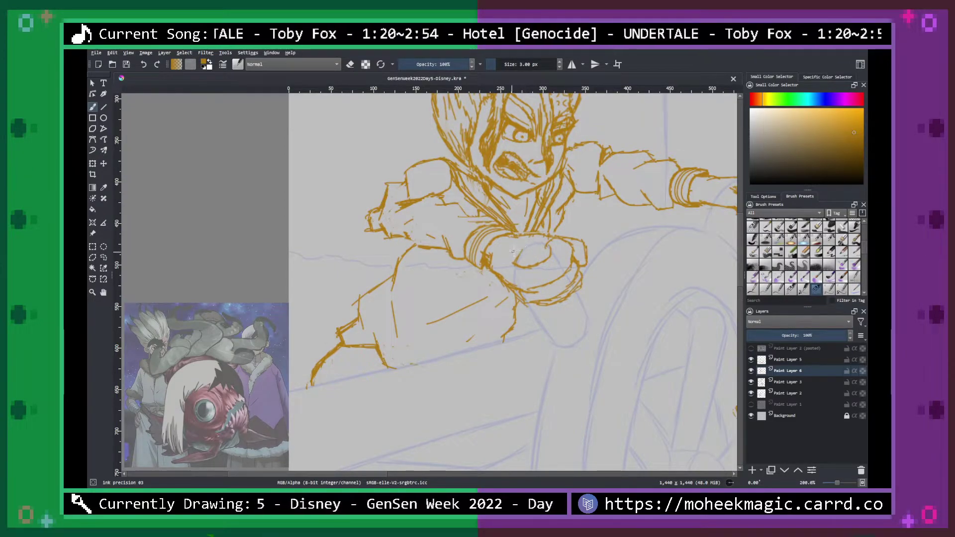
Sketch two pointed cloth tails hanging beneath the fist and erase the overlapping stray lines around them.
mouse_move(484, 275)
mouse_down()
mouse_move(485, 323)
mouse_move(480, 315)
mouse_move(502, 335)
mouse_move(510, 295)
mouse_move(491, 277)
mouse_move(496, 298)
mouse_move(502, 279)
mouse_move(499, 301)
mouse_up()
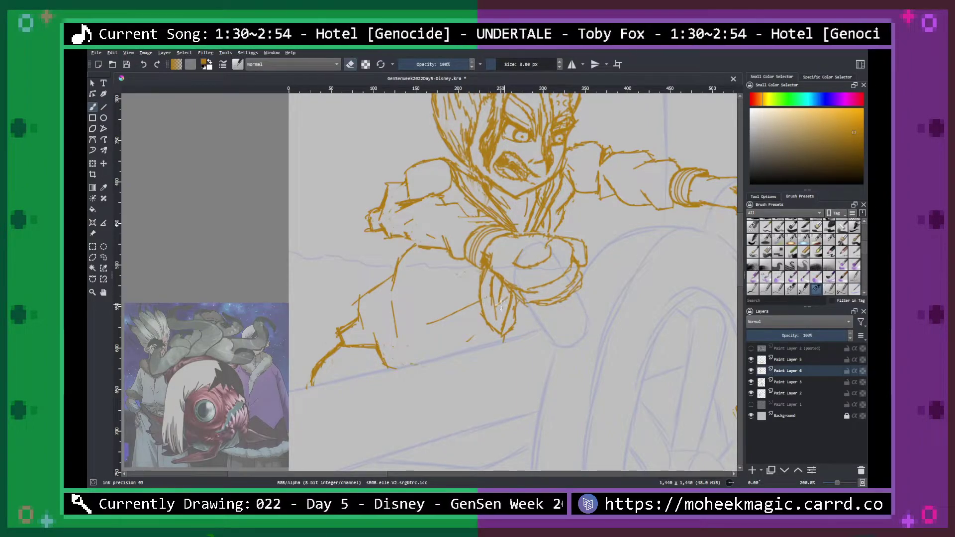
key(e)
drag(486, 259, 496, 302)
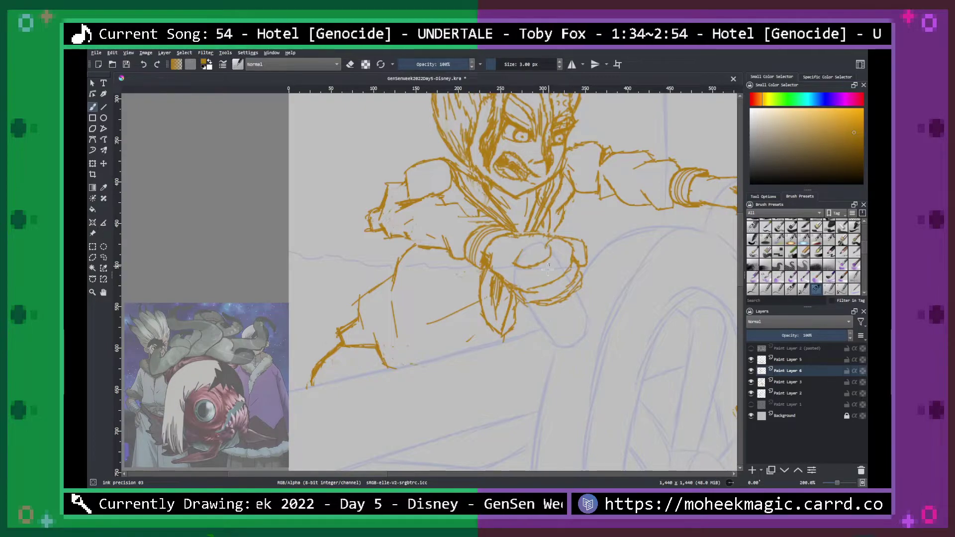
mouse_move(533, 307)
mouse_down()
mouse_move(534, 305)
mouse_move(523, 333)
mouse_move(516, 303)
mouse_up()
key(e)
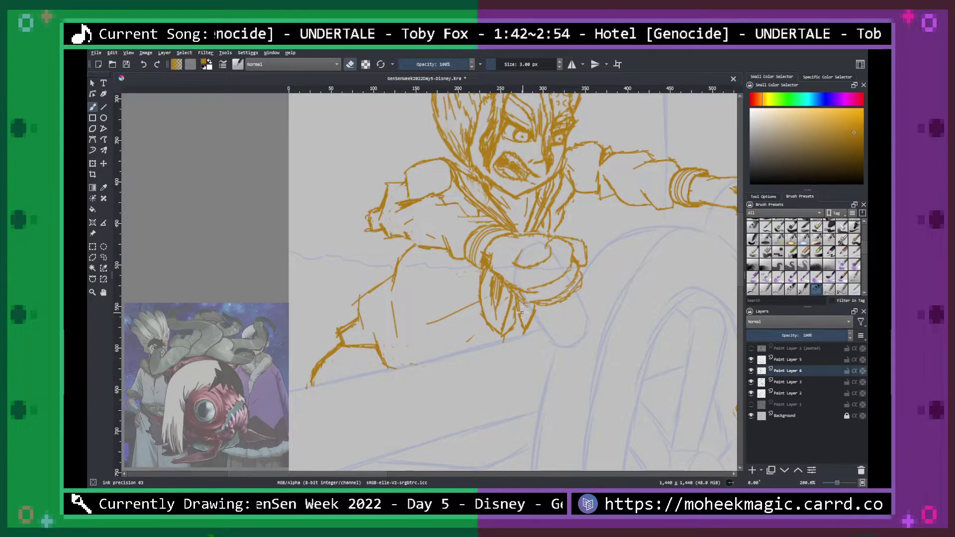
drag(523, 307, 526, 314)
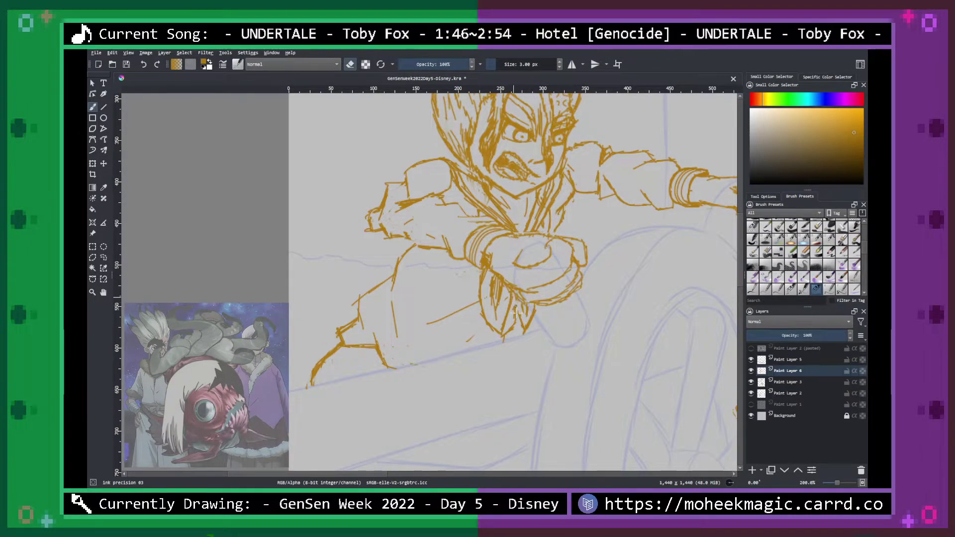
Compare the whole composition with Paint Layer 2 and Paint Layer 1 toggled on and off.
key(ctrl+plus)
key(ctrl+plus)
key(ctrl+minus)
key(ctrl+minus)
key(ctrl+minus)
key(minus)
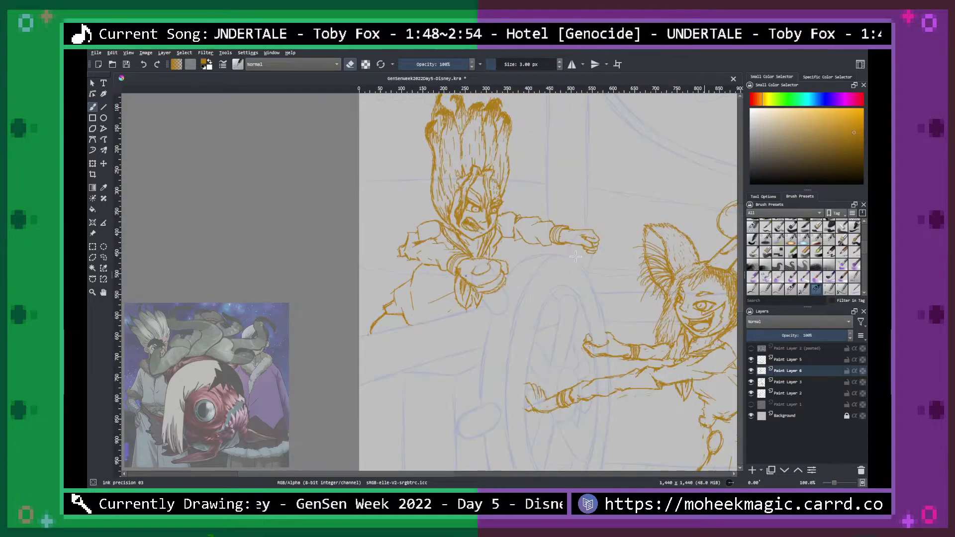
click(750, 394)
click(750, 394)
click(750, 404)
click(751, 404)
key(ctrl+minus)
key(ctrl+minus)
key(ctrl+plus)
key(ctrl+plus)
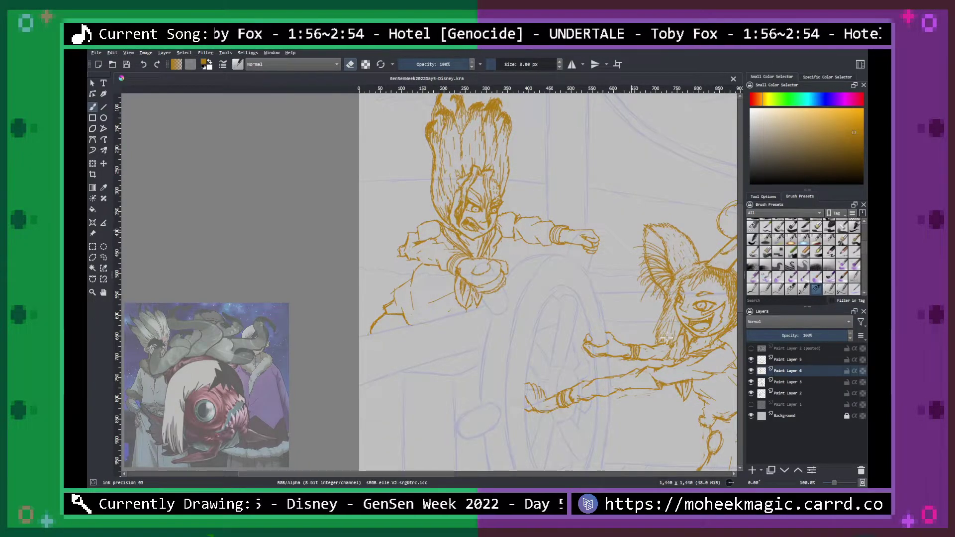
key(ctrl+minus)
key(ctrl+plus)
key(ctrl+plus)
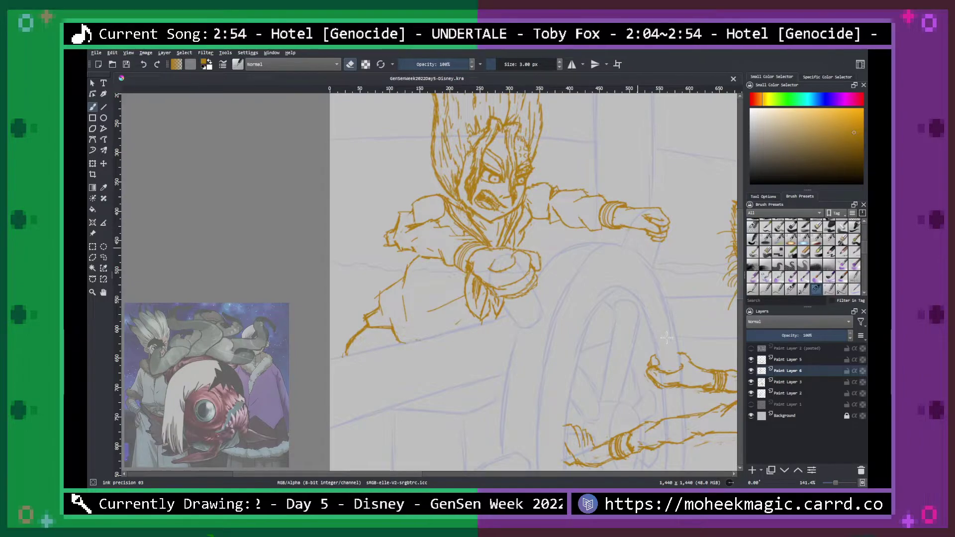
key(minus)
key(minus)
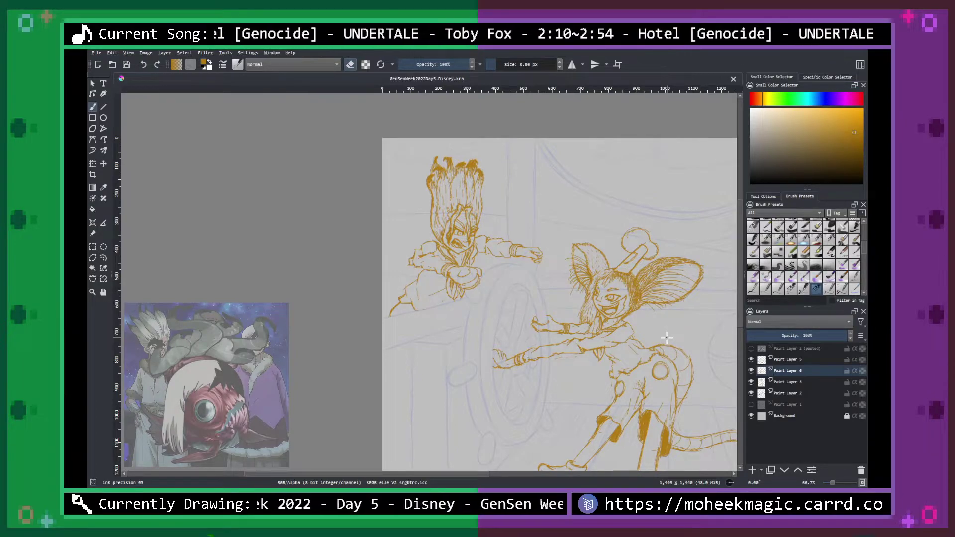
key(1)
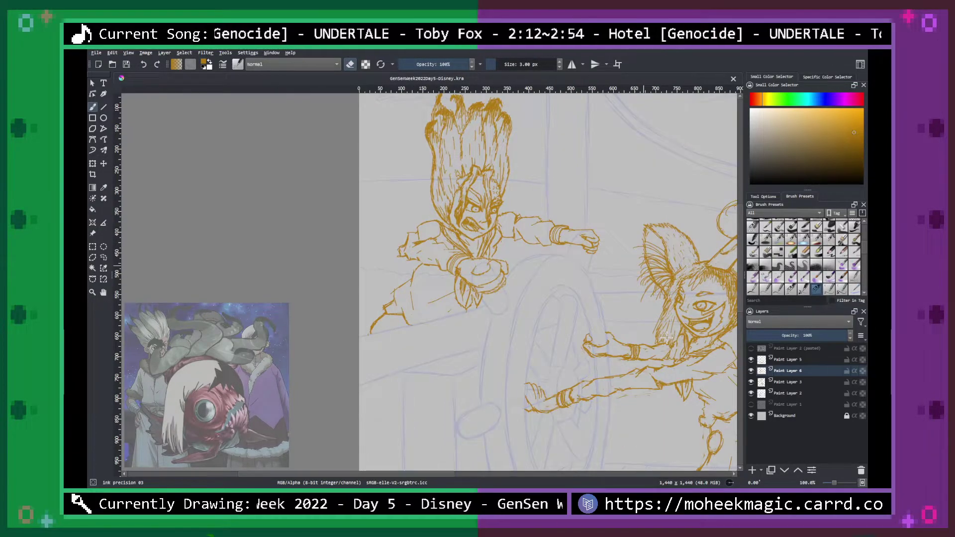
Clean up the hair tips and sketch a rounded ornament with an upright tab on top of the hair.
key(plus)
key(plus)
key(space)
drag(598, 204, 528, 386)
drag(545, 288, 535, 364)
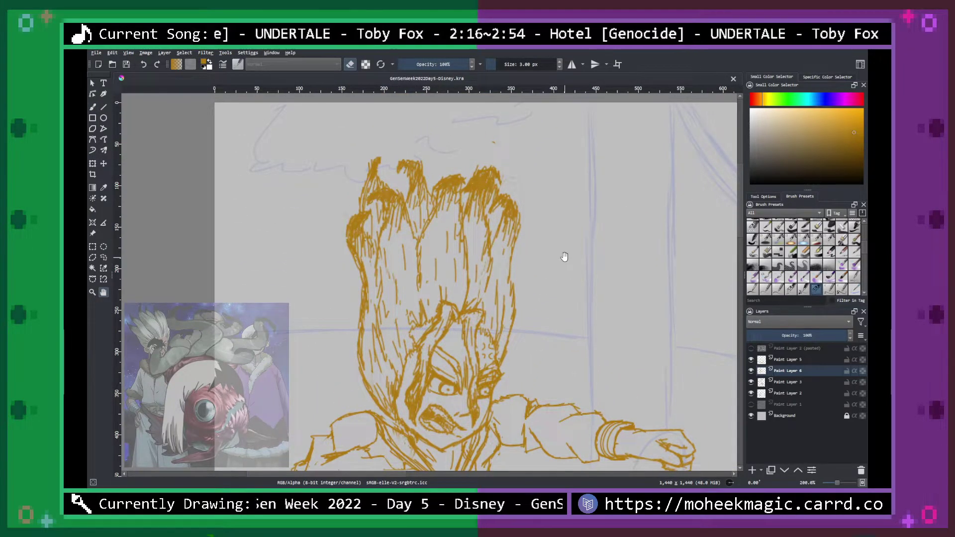
key(b)
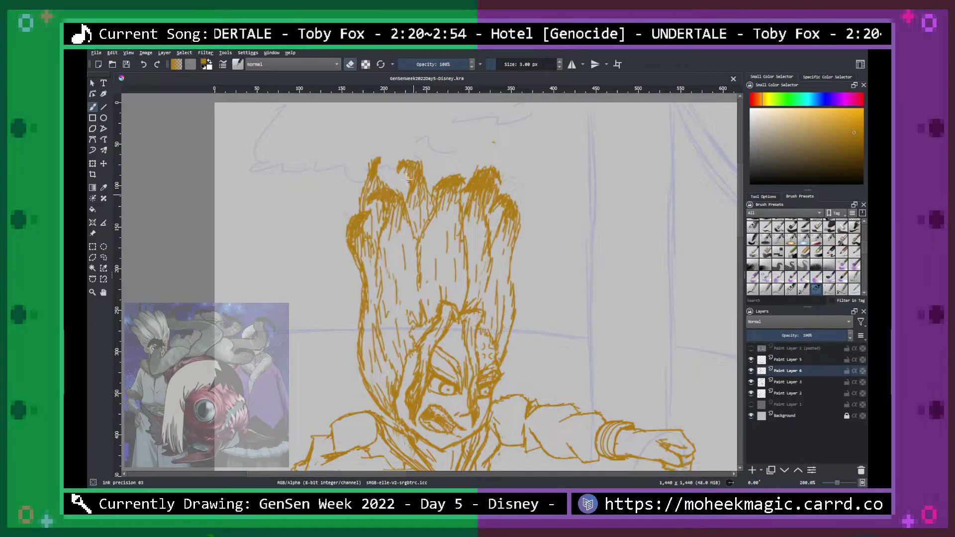
mouse_move(401, 166)
mouse_down()
mouse_move(435, 143)
mouse_move(432, 186)
mouse_move(432, 144)
mouse_up()
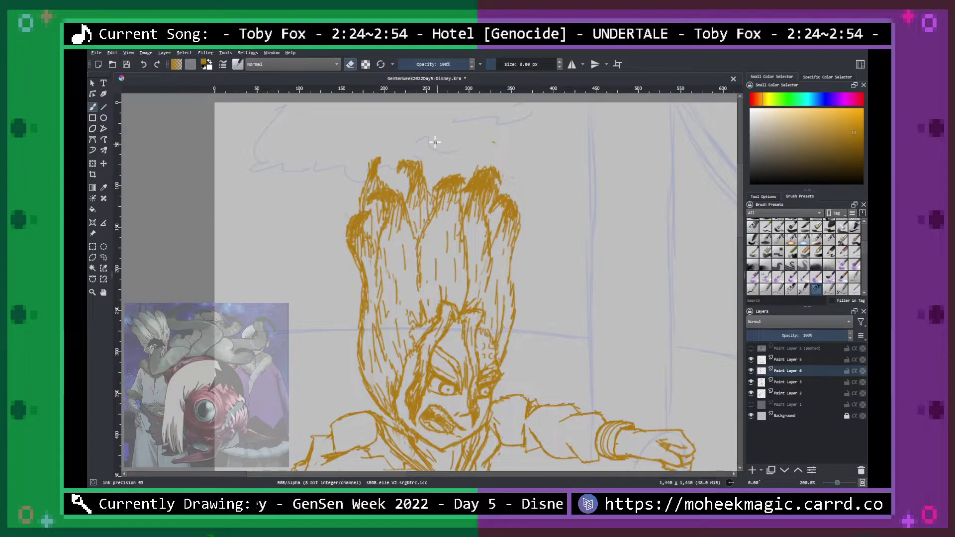
mouse_move(431, 191)
mouse_down()
mouse_move(431, 144)
mouse_move(462, 177)
mouse_move(427, 139)
mouse_move(444, 114)
mouse_move(465, 118)
mouse_move(456, 147)
mouse_move(431, 119)
mouse_move(419, 130)
mouse_move(409, 152)
mouse_move(422, 154)
mouse_move(427, 127)
mouse_move(468, 135)
mouse_up()
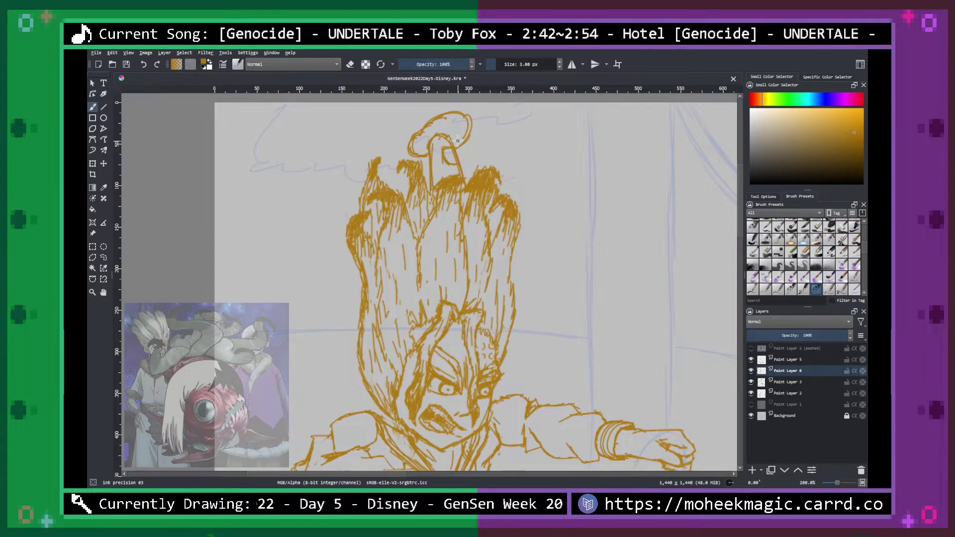
Examine the new head ornament's size and placement close up and against the whole composition.
key(ctrl+minus)
key(ctrl+minus)
key(ctrl+minus)
key(plus)
key(plus)
key(plus)
key(plus)
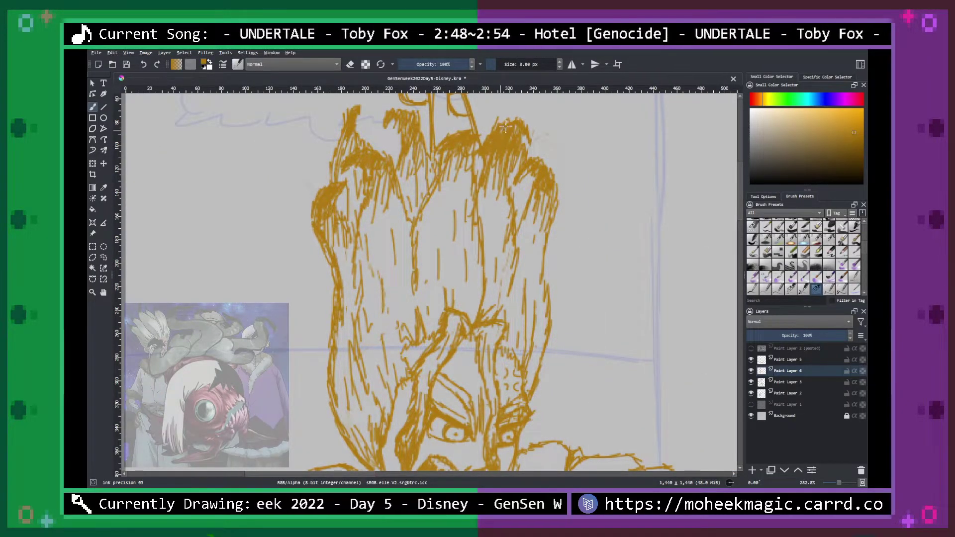
key(minus)
key(minus)
key(minus)
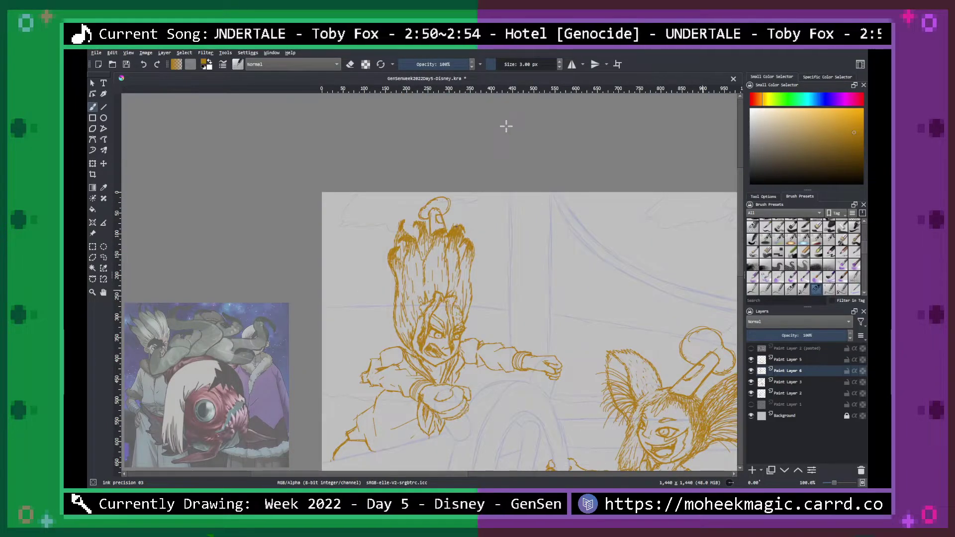
key(plus)
key(plus)
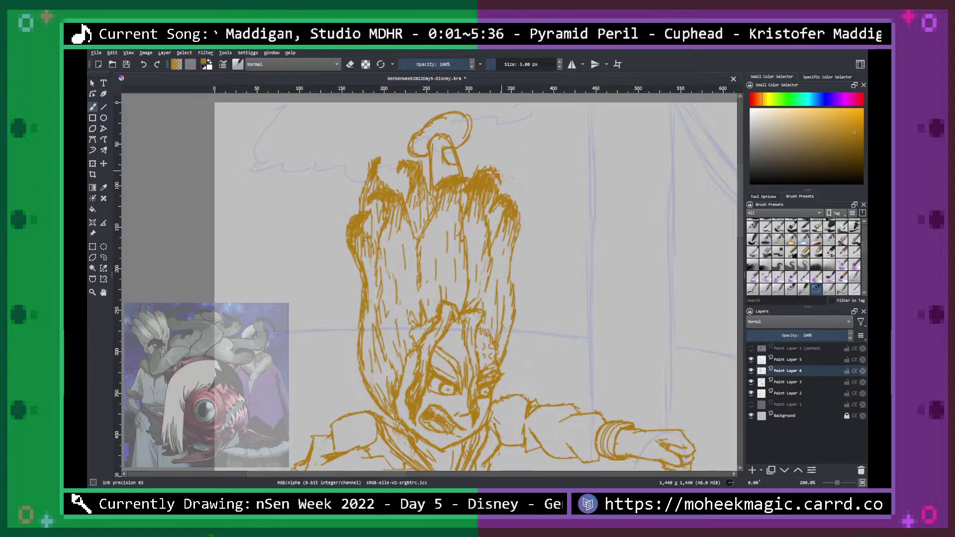
key(minus)
key(minus)
key(minus)
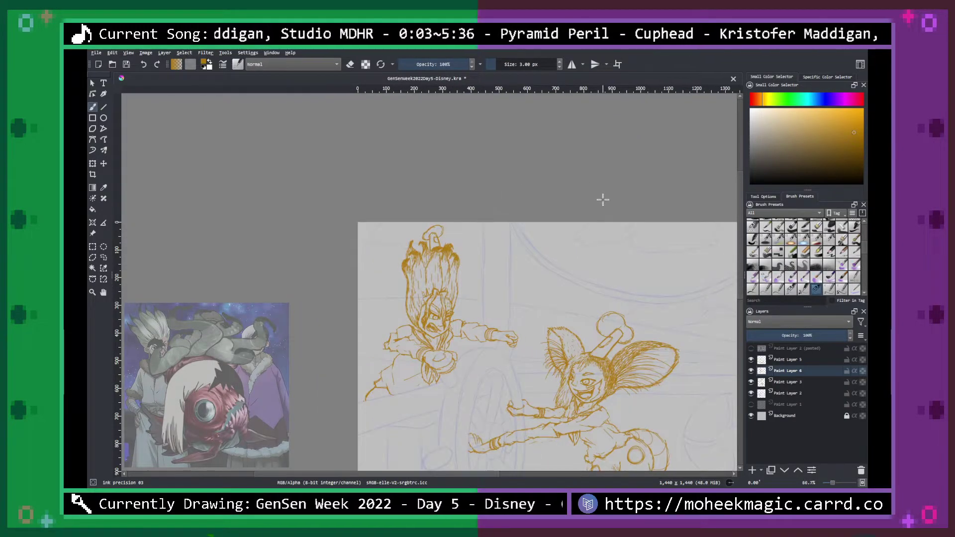
Clean up and rework the strands of the central hair tuft just below the ornament's base.
key(plus)
key(plus)
key(plus)
key(plus)
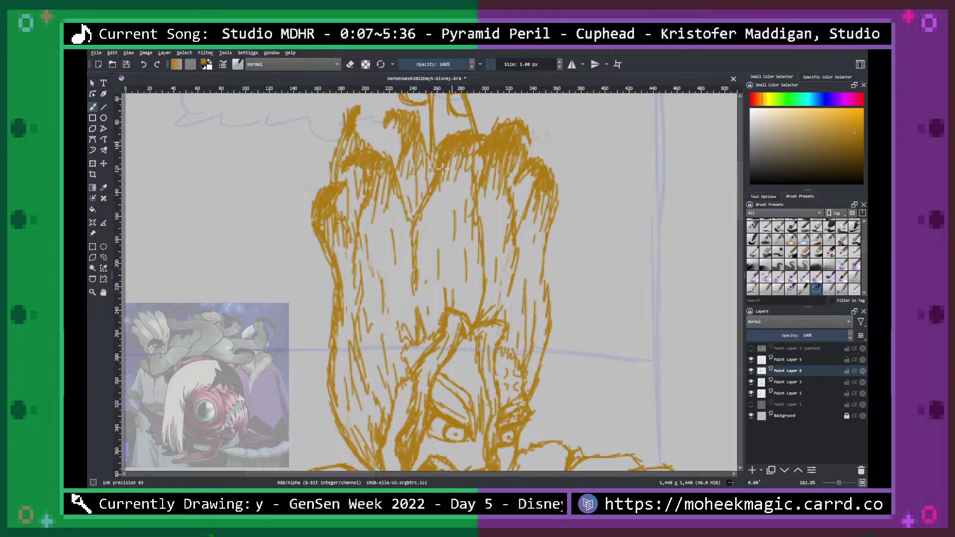
mouse_move(439, 153)
mouse_down()
mouse_move(427, 219)
mouse_move(458, 145)
mouse_move(440, 206)
mouse_up()
key(e)
mouse_move(450, 173)
mouse_down()
mouse_move(436, 191)
mouse_move(437, 167)
mouse_move(433, 178)
mouse_move(453, 142)
mouse_move(447, 184)
mouse_move(473, 125)
mouse_move(476, 137)
mouse_move(454, 140)
mouse_move(441, 163)
mouse_move(445, 170)
mouse_move(458, 147)
mouse_move(445, 176)
mouse_move(462, 148)
mouse_move(461, 191)
mouse_up()
drag(468, 167, 475, 194)
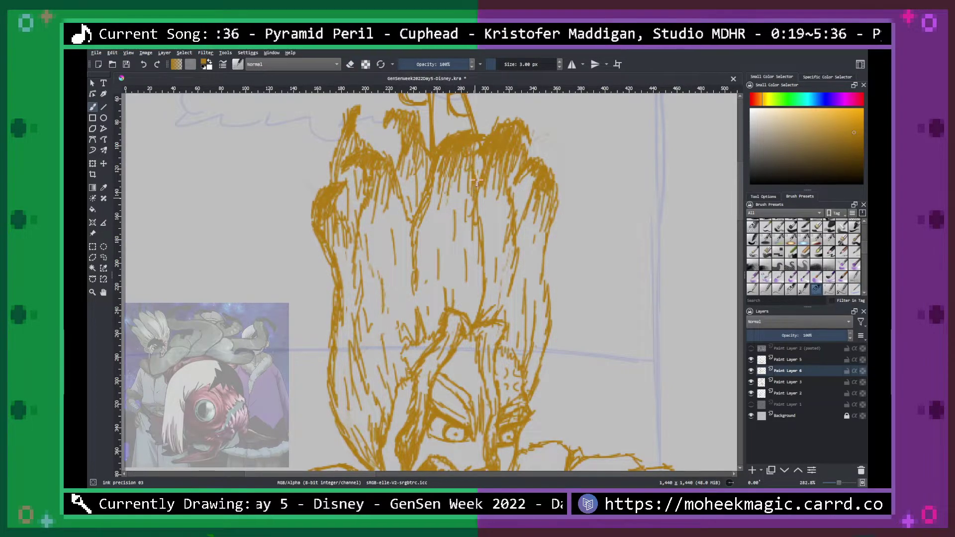
Sketch a large rounded ear outline beside the hair and erase the hair contour where the ear joins the head.
key(ctrl+minus)
key(ctrl+minus)
key(ctrl+minus)
key(ctrl+minus)
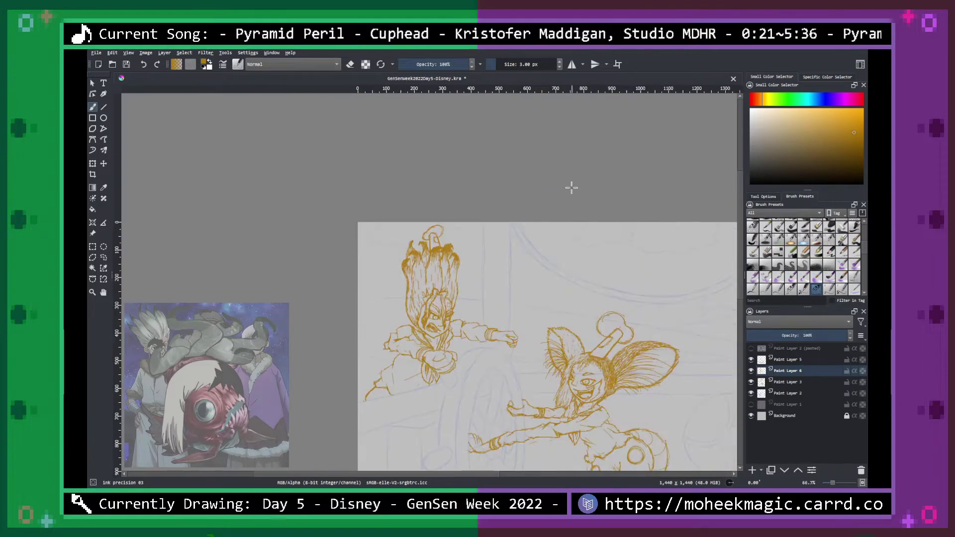
scroll(572, 188, down, 1)
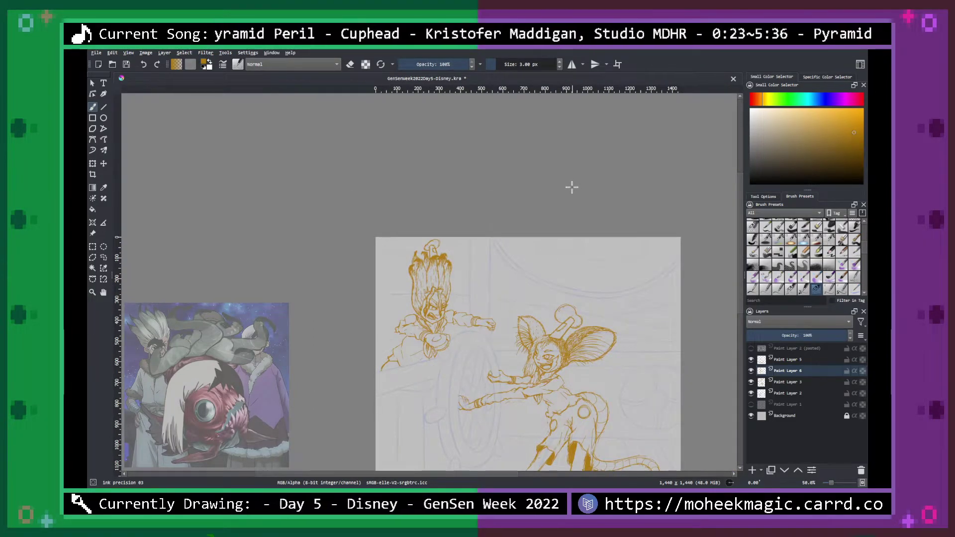
scroll(572, 187, up, 1)
scroll(572, 188, up, 3)
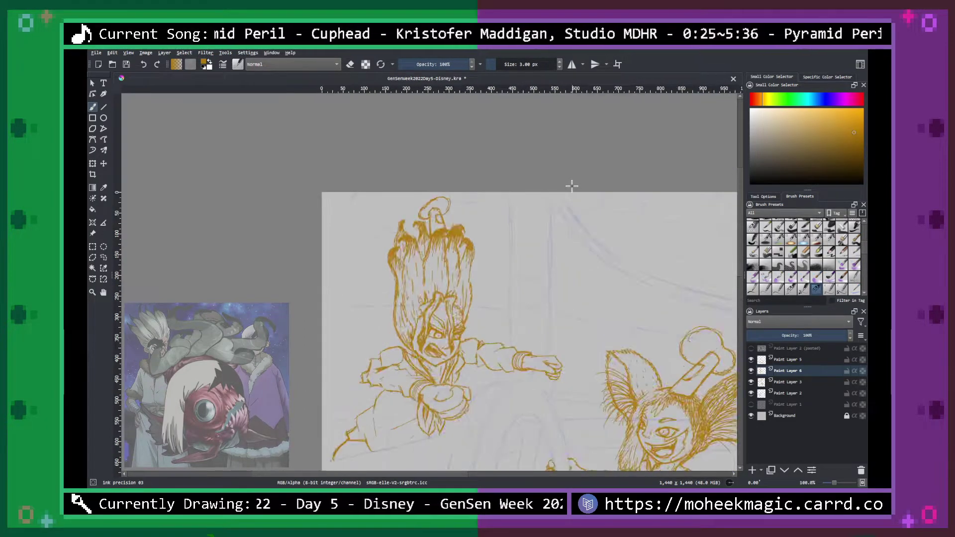
key(space)
mouse_move(503, 275)
mouse_down()
mouse_move(533, 219)
mouse_move(356, 126)
mouse_up()
drag(631, 233, 433, 139)
mouse_move(366, 186)
mouse_down()
mouse_move(628, 264)
mouse_move(488, 304)
mouse_move(485, 322)
mouse_up()
key(b)
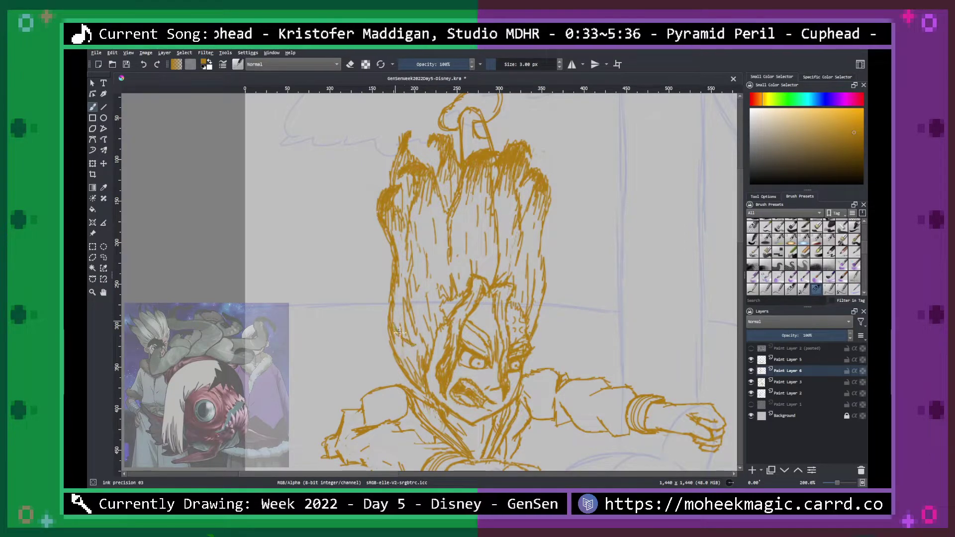
drag(378, 302, 389, 315)
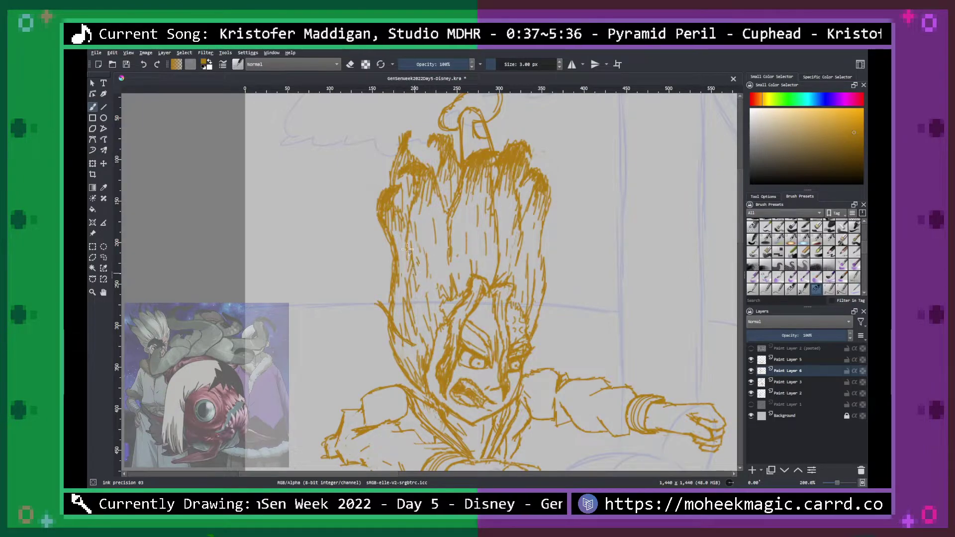
mouse_move(376, 205)
mouse_down()
mouse_move(327, 201)
mouse_move(276, 209)
mouse_move(285, 204)
mouse_move(273, 215)
mouse_move(307, 272)
mouse_move(302, 299)
mouse_move(285, 260)
mouse_move(276, 264)
mouse_move(285, 282)
mouse_move(383, 317)
mouse_move(409, 347)
mouse_move(401, 308)
mouse_move(404, 349)
mouse_move(373, 302)
mouse_move(395, 330)
mouse_move(343, 321)
mouse_move(301, 281)
mouse_move(274, 232)
mouse_up()
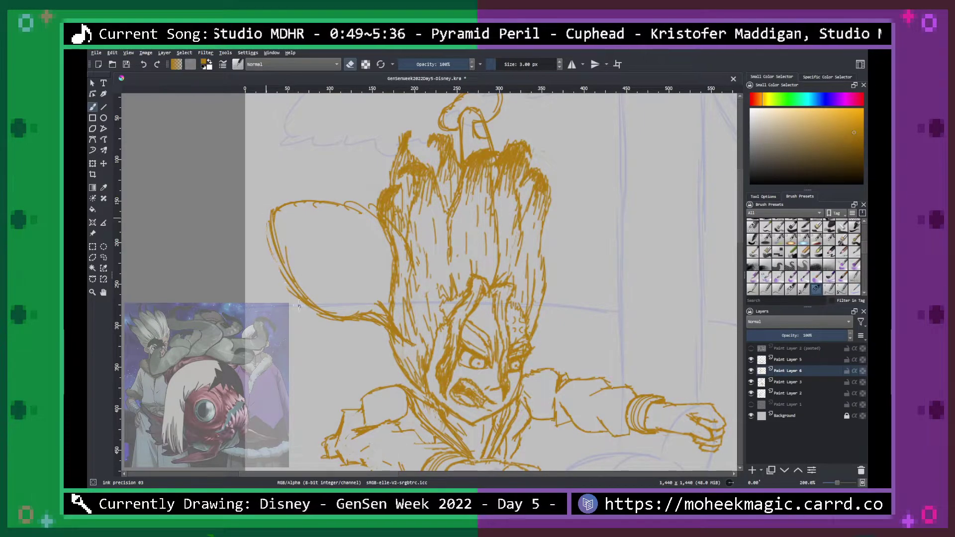
mouse_move(380, 316)
mouse_down()
mouse_move(360, 315)
mouse_move(393, 324)
mouse_up()
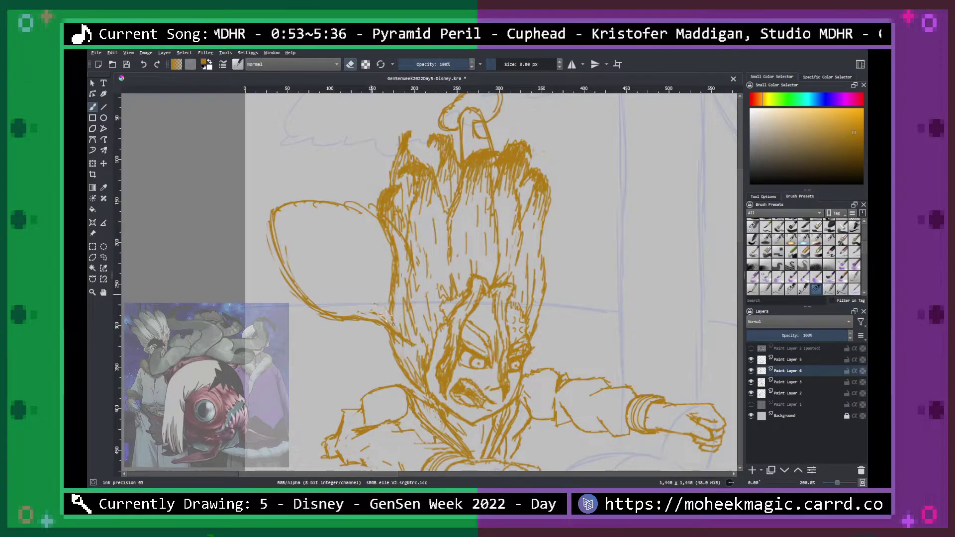
mouse_move(394, 260)
mouse_down()
mouse_move(390, 312)
mouse_move(385, 227)
mouse_move(395, 238)
mouse_up()
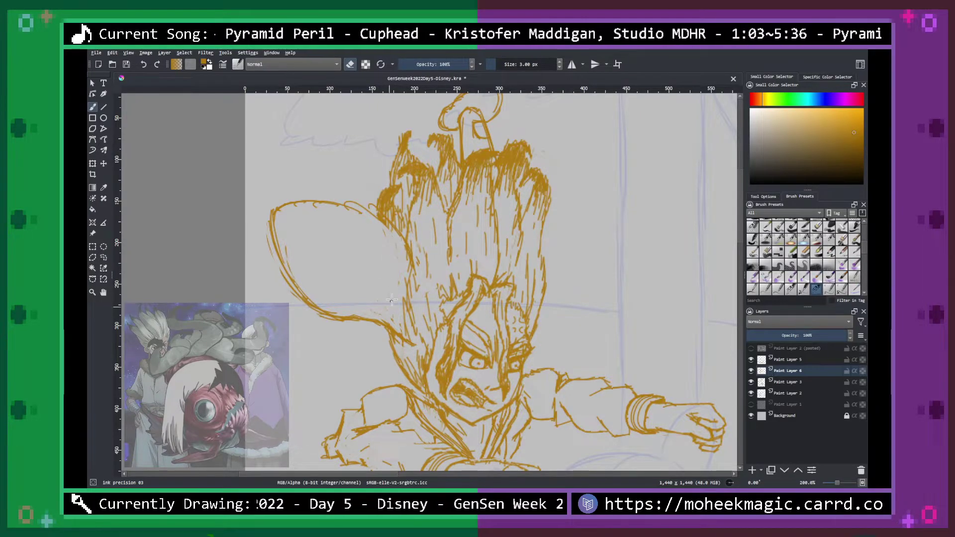
Check the new ear against the full composition, toggling Paint Layer 1's visibility for comparison.
key(ctrl+plus)
key(ctrl+plus)
key(ctrl+plus)
key(ctrl+minus)
key(ctrl+minus)
key(ctrl+minus)
key(ctrl+minus)
key(ctrl+minus)
key(ctrl+minus)
key(ctrl+minus)
click(750, 404)
click(751, 404)
click(752, 404)
click(751, 404)
key(minus)
key(minus)
key(plus)
key(plus)
key(plus)
key(plus)
key(plus)
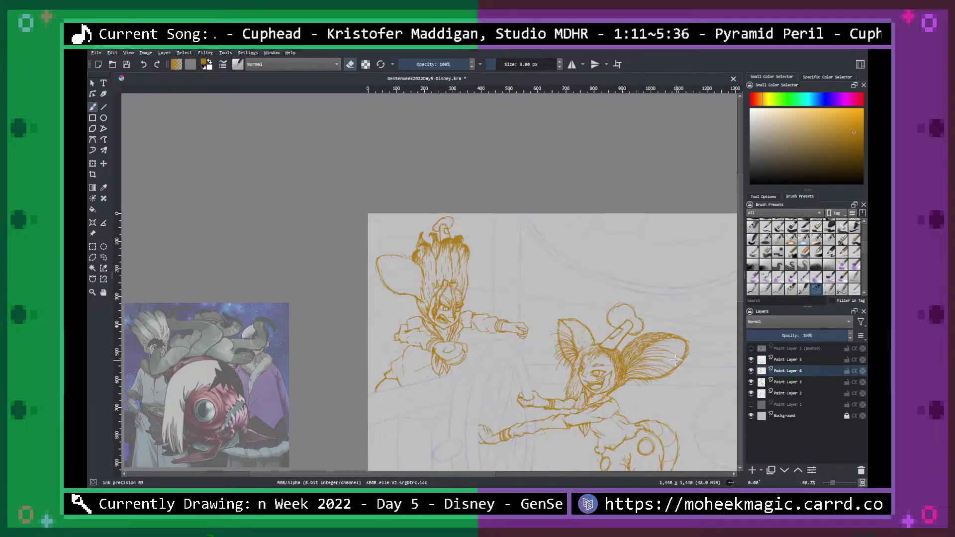
Draw the ear's inner rim line from tip to base, reshaping it into a wider fold along the upper edge.
key(plus)
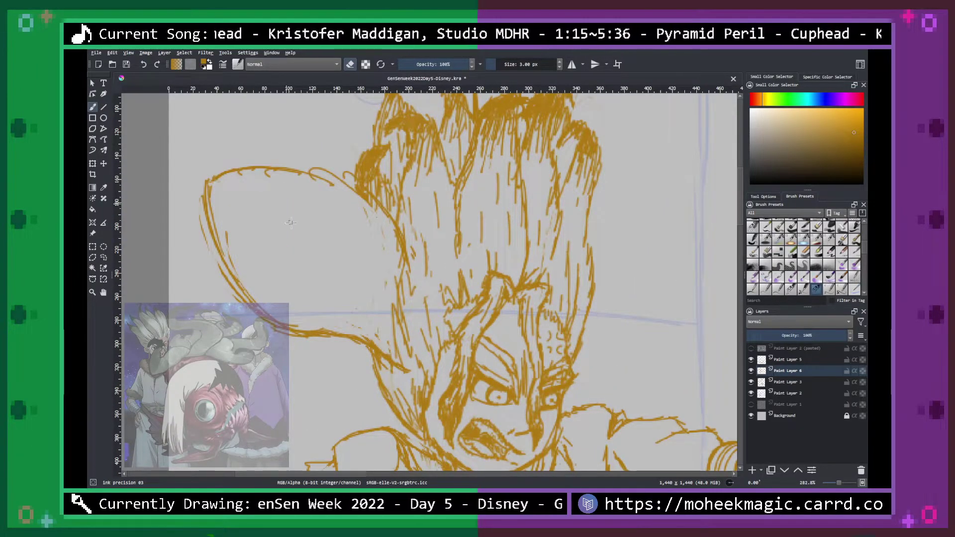
mouse_move(205, 185)
mouse_down()
mouse_move(263, 181)
mouse_move(326, 203)
mouse_move(395, 301)
mouse_up()
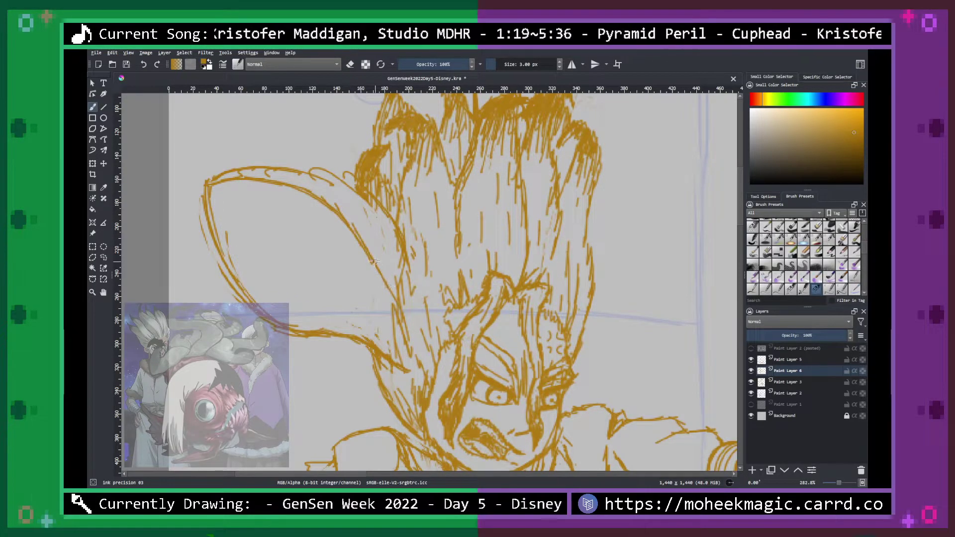
mouse_move(380, 269)
mouse_down()
mouse_move(405, 311)
mouse_move(411, 349)
mouse_up()
mouse_move(214, 181)
mouse_down()
mouse_move(286, 190)
mouse_move(299, 211)
mouse_move(287, 191)
mouse_move(391, 300)
mouse_up()
mouse_move(287, 183)
mouse_down()
mouse_move(331, 203)
mouse_move(392, 287)
mouse_move(382, 264)
mouse_up()
drag(263, 175, 239, 180)
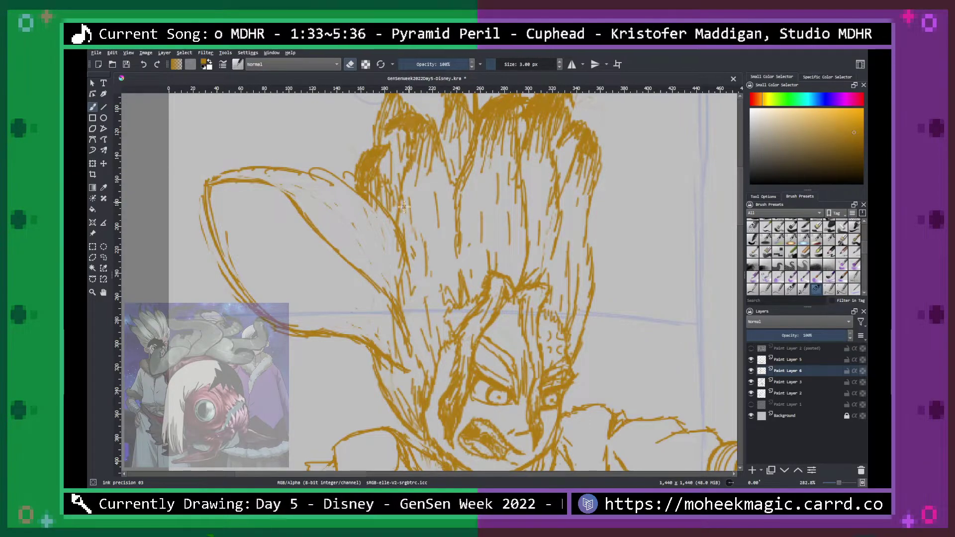
Thicken the ear's outline and hatch fur strokes along the fold between its upper edge and inner rim.
mouse_move(414, 256)
mouse_down()
mouse_move(401, 218)
mouse_move(348, 176)
mouse_move(298, 165)
mouse_move(219, 172)
mouse_up()
mouse_move(354, 342)
mouse_down()
mouse_move(250, 321)
mouse_move(201, 246)
mouse_move(205, 198)
mouse_up()
mouse_move(392, 302)
mouse_down()
mouse_move(281, 196)
mouse_move(229, 176)
mouse_move(269, 167)
mouse_move(215, 182)
mouse_move(291, 167)
mouse_move(310, 188)
mouse_move(291, 199)
mouse_move(339, 240)
mouse_up()
drag(308, 201, 340, 226)
mouse_move(314, 195)
mouse_down()
mouse_move(341, 212)
mouse_move(341, 199)
mouse_up()
drag(332, 186, 358, 192)
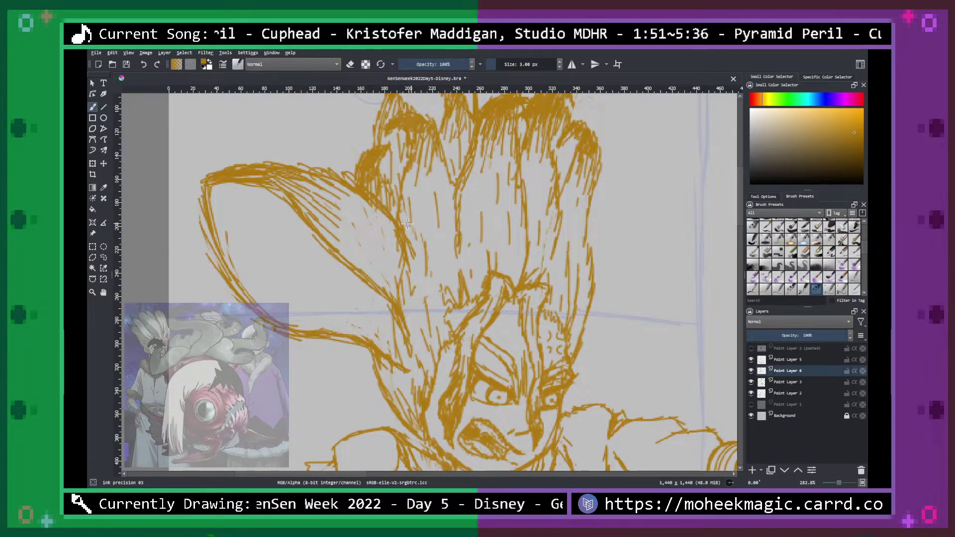
Add fur strokes at the ear's base and erase the hair contour there to blend the ear into the hair.
mouse_move(396, 242)
mouse_down()
mouse_move(405, 232)
mouse_move(408, 271)
mouse_move(371, 264)
mouse_move(384, 261)
mouse_up()
key(e)
drag(412, 277, 398, 236)
key(e)
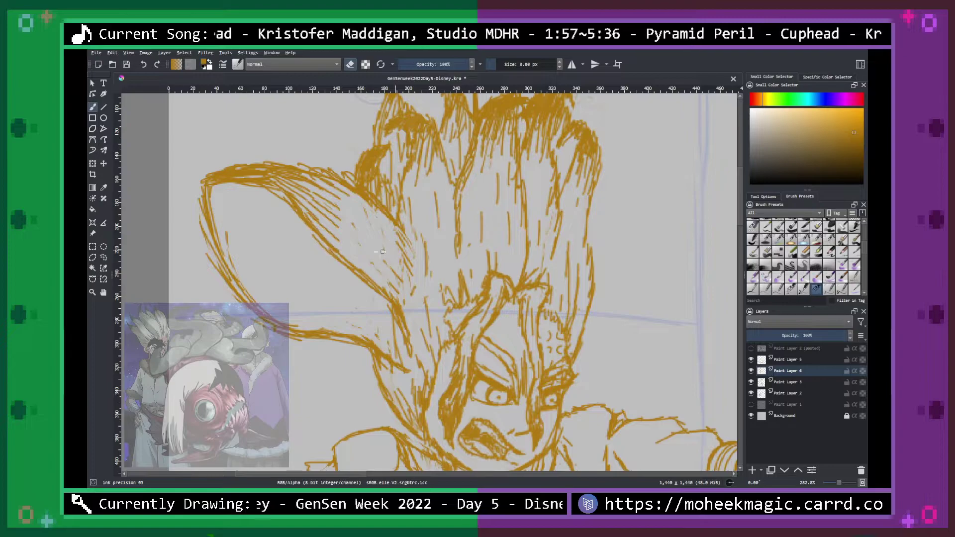
Clean up the lines where the ear's upper edge meets the hair and add short fur strokes to blend them.
drag(412, 272, 402, 255)
key(e)
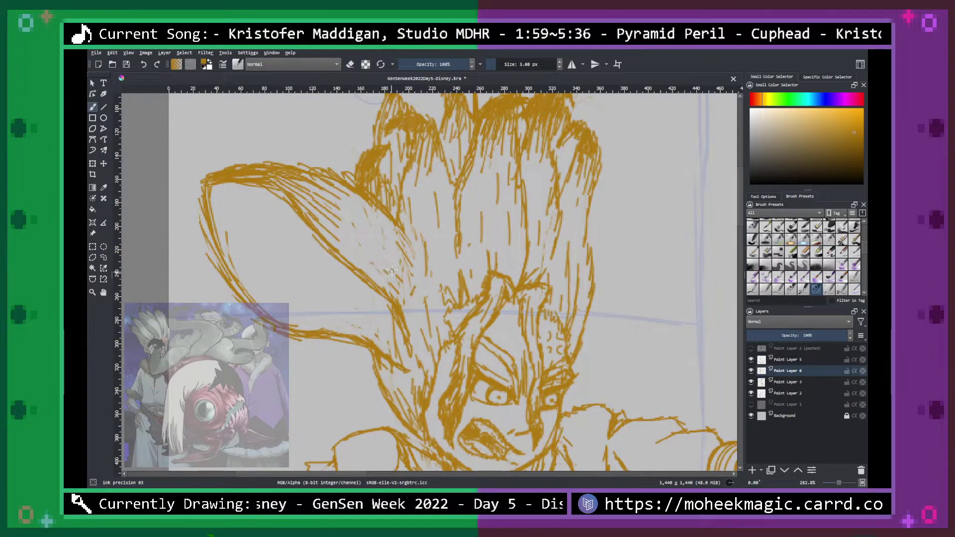
mouse_move(361, 208)
mouse_down()
mouse_move(419, 256)
mouse_move(373, 230)
mouse_move(412, 269)
mouse_up()
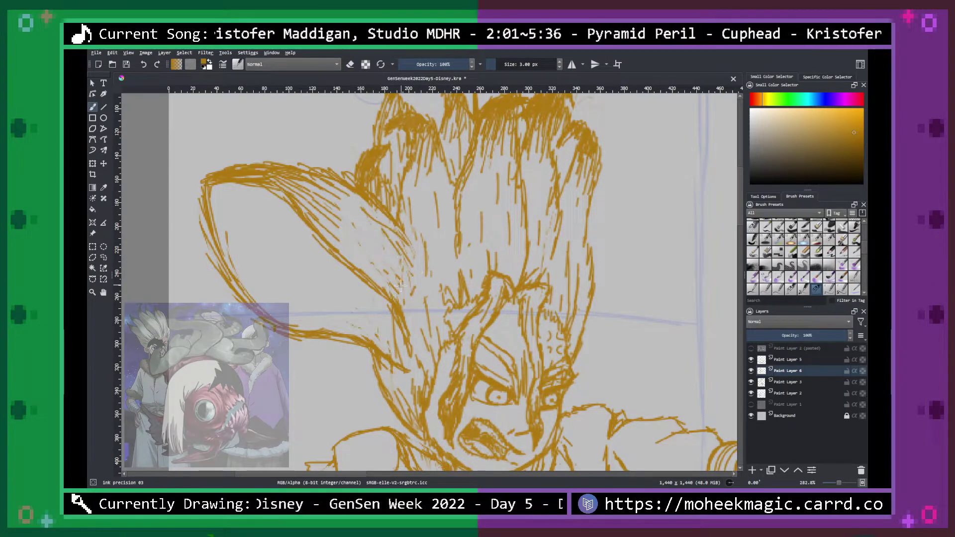
scroll(426, 285, up, 1)
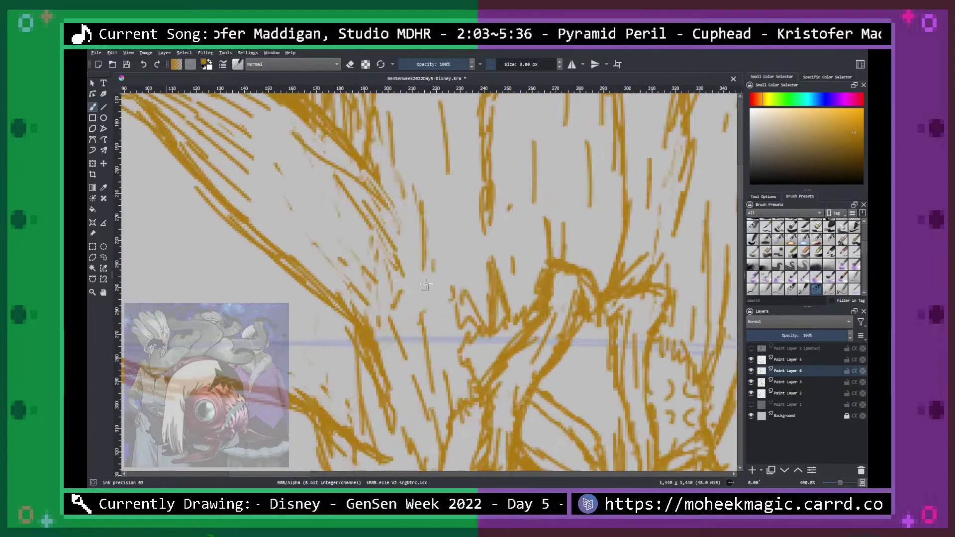
scroll(426, 284, down, 3)
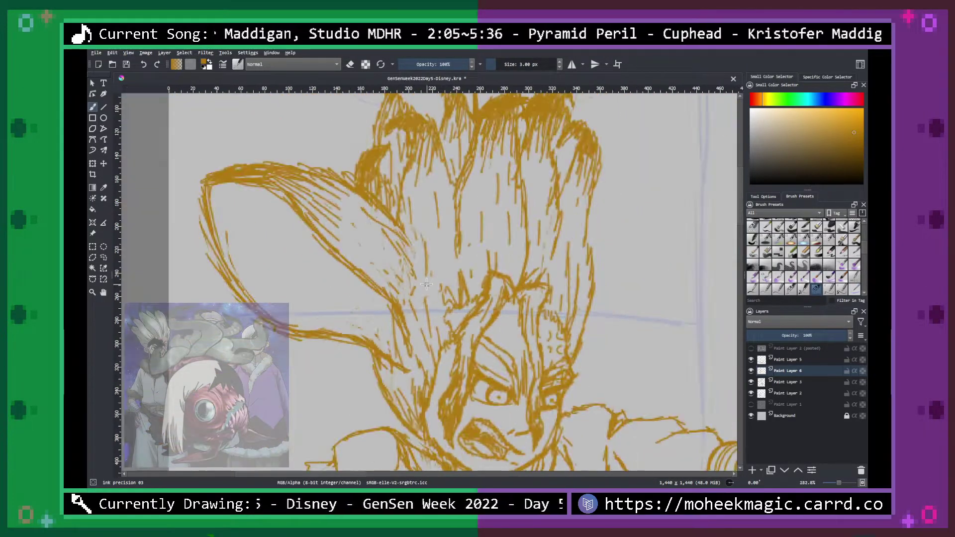
scroll(426, 284, down, 1)
scroll(426, 284, up, 2)
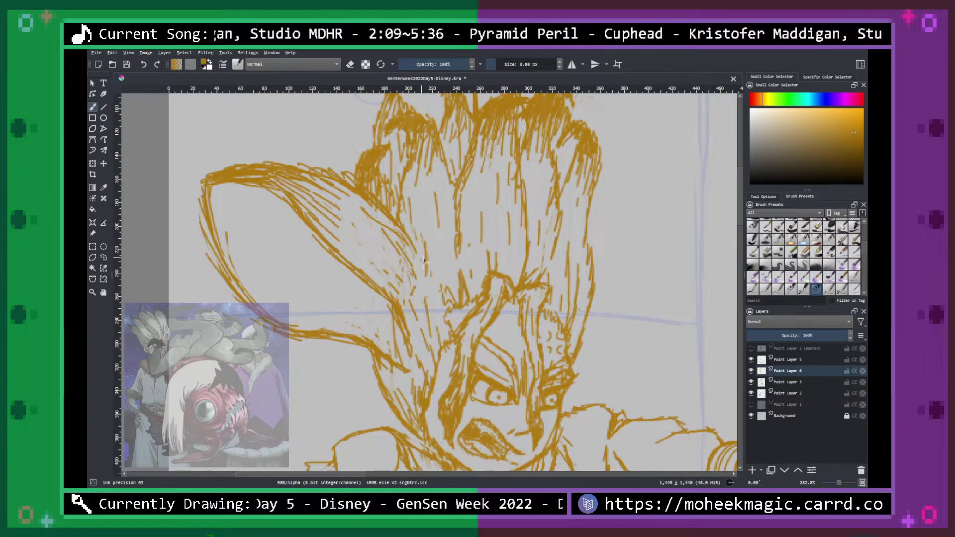
scroll(418, 256, down, 2)
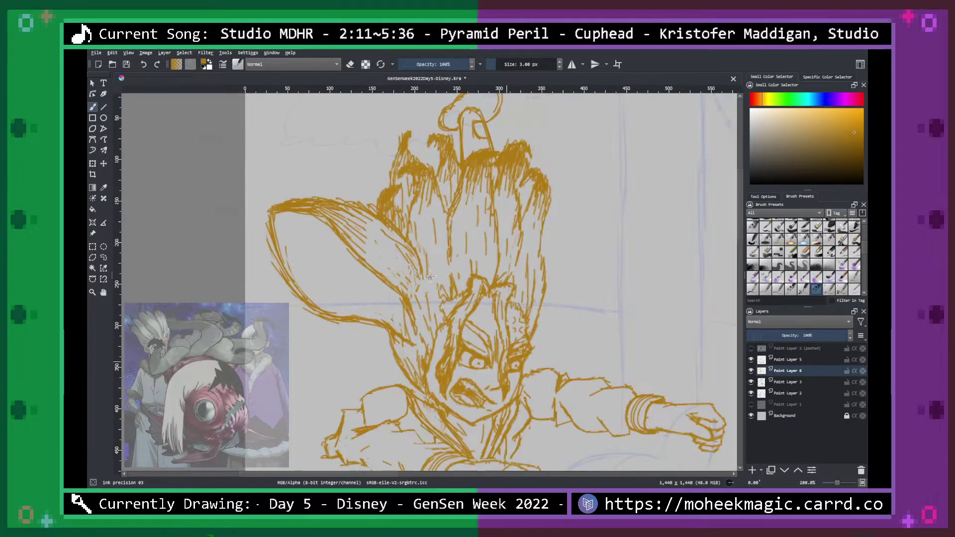
scroll(428, 271, up, 2)
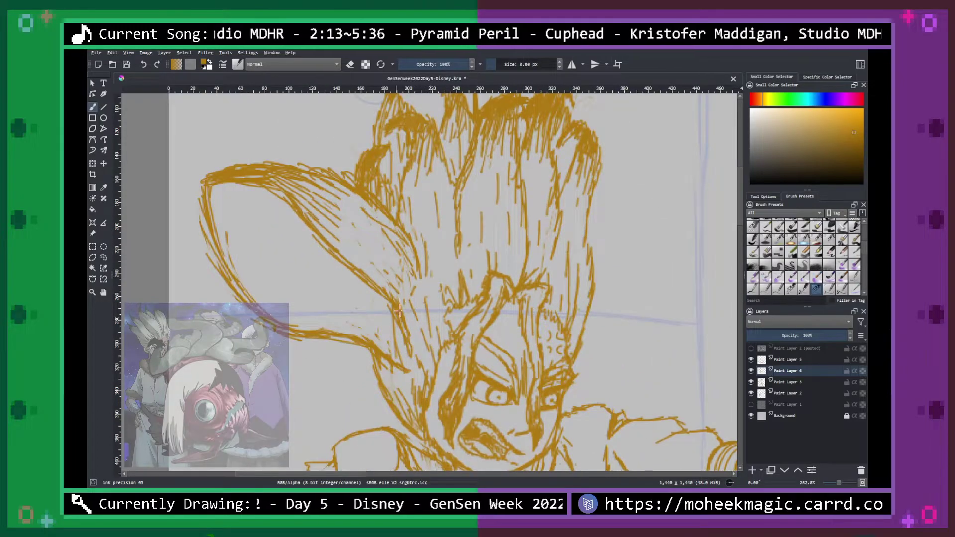
Draw short strokes at the lower end of the ear's inner rim and erase the stray lines at its base.
mouse_move(350, 297)
mouse_down()
mouse_move(398, 314)
mouse_move(397, 362)
mouse_up()
mouse_move(373, 303)
mouse_down()
mouse_move(411, 336)
mouse_move(376, 350)
mouse_move(381, 333)
mouse_up()
key(e)
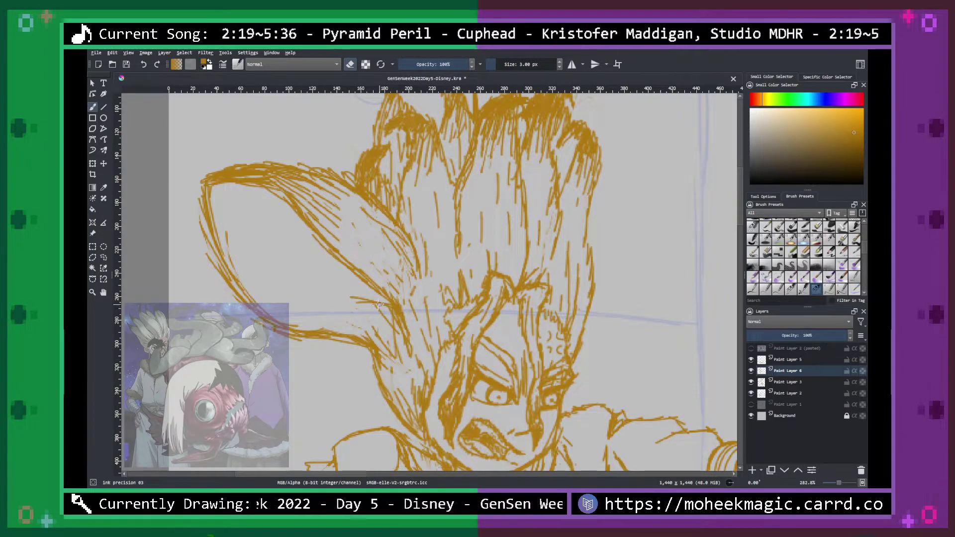
Fill the ear opening with long curved hairs sweeping outward from the inner rim, some past the lower outline, undoing stray strokes.
mouse_move(385, 295)
mouse_down()
mouse_move(305, 327)
mouse_move(304, 368)
mouse_move(339, 371)
mouse_up()
drag(397, 311, 357, 373)
mouse_move(370, 294)
mouse_down()
mouse_move(304, 334)
mouse_move(291, 281)
mouse_up()
drag(358, 264, 229, 246)
mouse_move(298, 216)
mouse_down()
mouse_move(214, 237)
mouse_move(180, 282)
mouse_up()
drag(314, 230, 193, 305)
drag(322, 250, 228, 358)
key(ctrl+z)
key(ctrl+z)
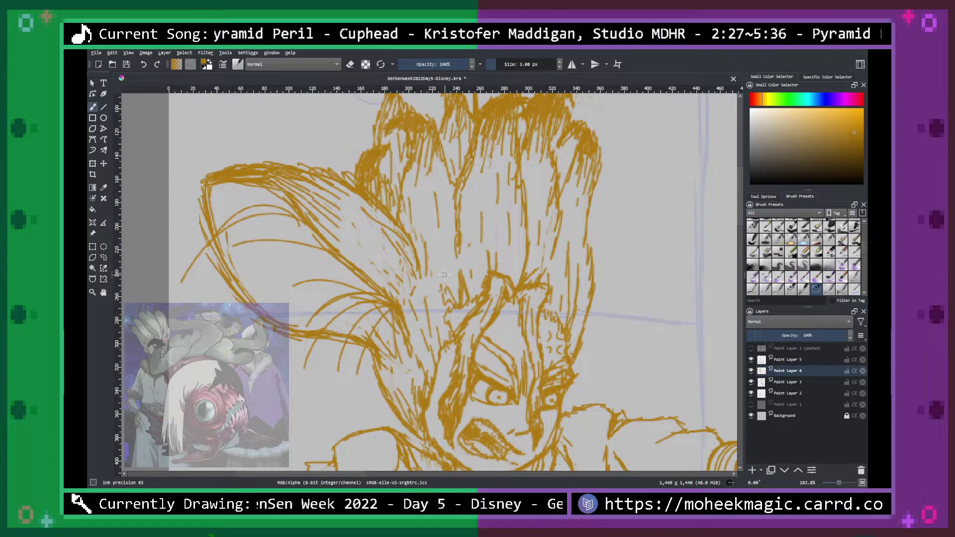
drag(324, 232, 203, 269)
drag(331, 251, 215, 323)
drag(366, 272, 252, 361)
drag(337, 260, 287, 324)
mouse_move(354, 278)
mouse_down()
mouse_move(305, 330)
mouse_move(284, 281)
mouse_up()
drag(341, 262, 244, 282)
drag(326, 251, 235, 271)
drag(300, 231, 256, 244)
drag(320, 243, 256, 243)
mouse_move(353, 272)
mouse_down()
mouse_move(269, 280)
mouse_move(291, 309)
mouse_up()
mouse_move(367, 289)
mouse_down()
mouse_move(284, 362)
mouse_move(299, 360)
mouse_up()
drag(374, 306, 313, 362)
drag(392, 323, 329, 349)
drag(385, 305, 291, 321)
drag(374, 320, 314, 363)
drag(319, 281, 260, 308)
drag(366, 286, 252, 298)
drag(340, 254, 258, 303)
Review the furry ear against the full composition and return to the empty side of the character's hair.
key(ctrl+minus)
key(ctrl+minus)
key(ctrl+minus)
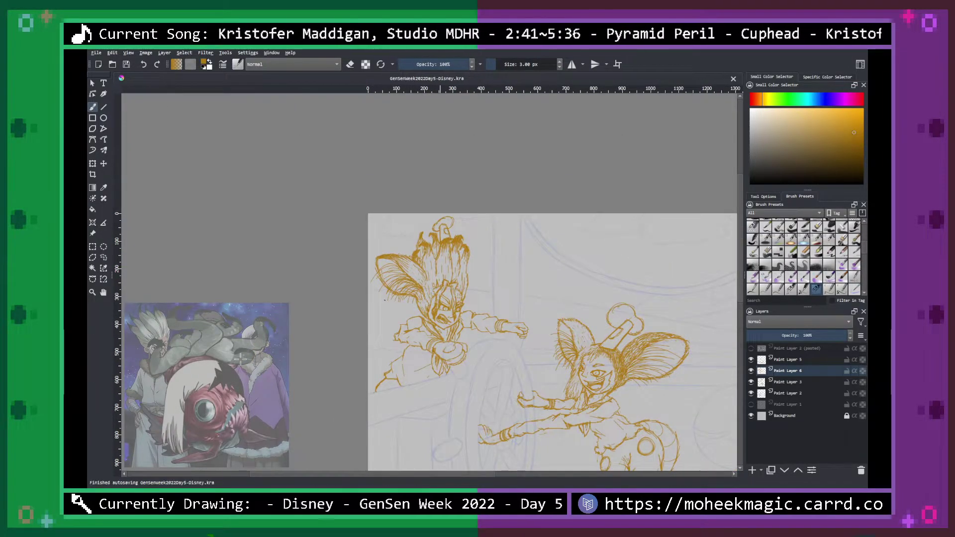
key(plus)
key(plus)
key(minus)
key(minus)
key(minus)
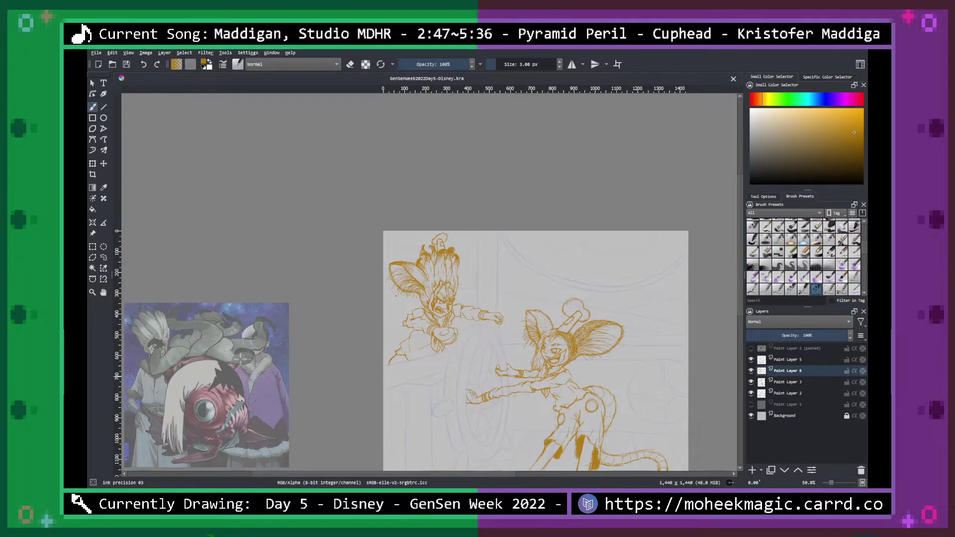
key(plus)
key(plus)
key(plus)
key(plus)
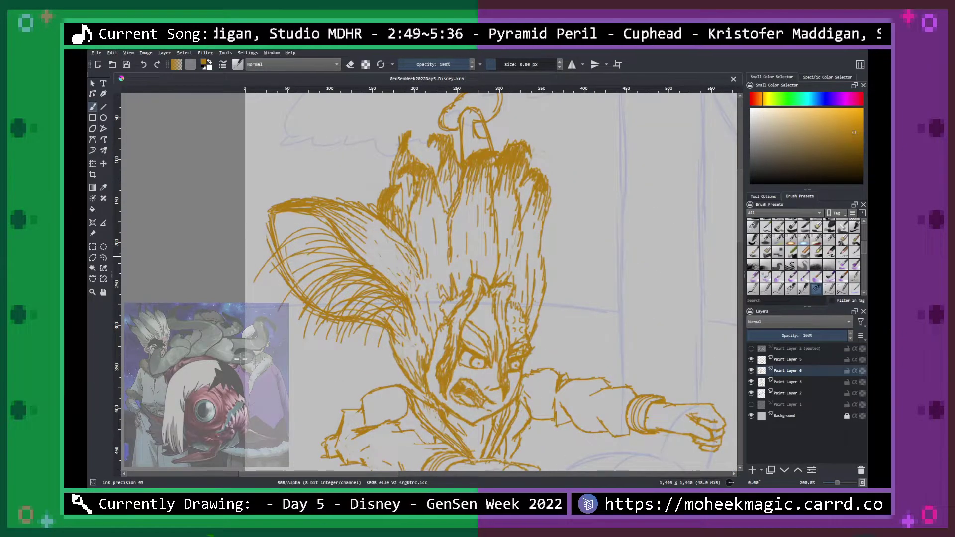
drag(638, 267, 546, 264)
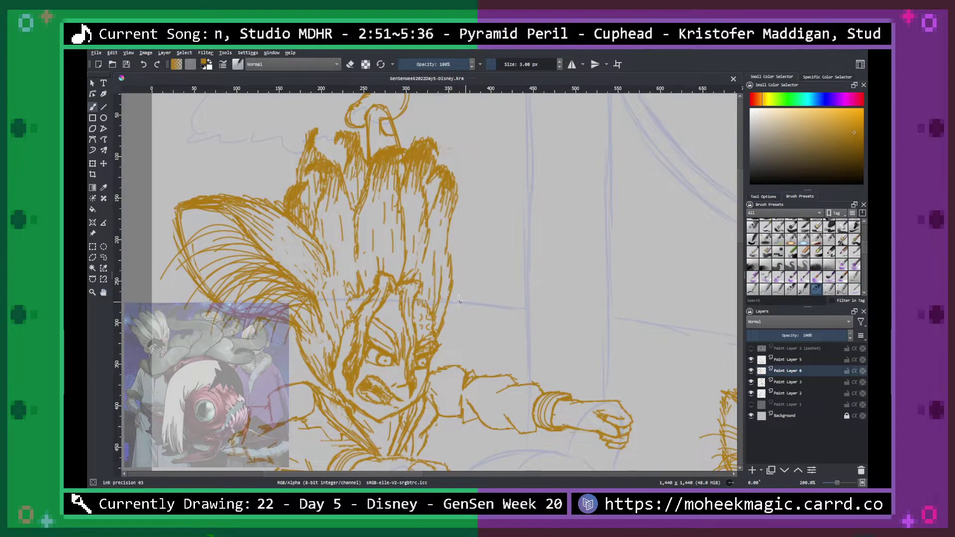
drag(448, 231, 523, 206)
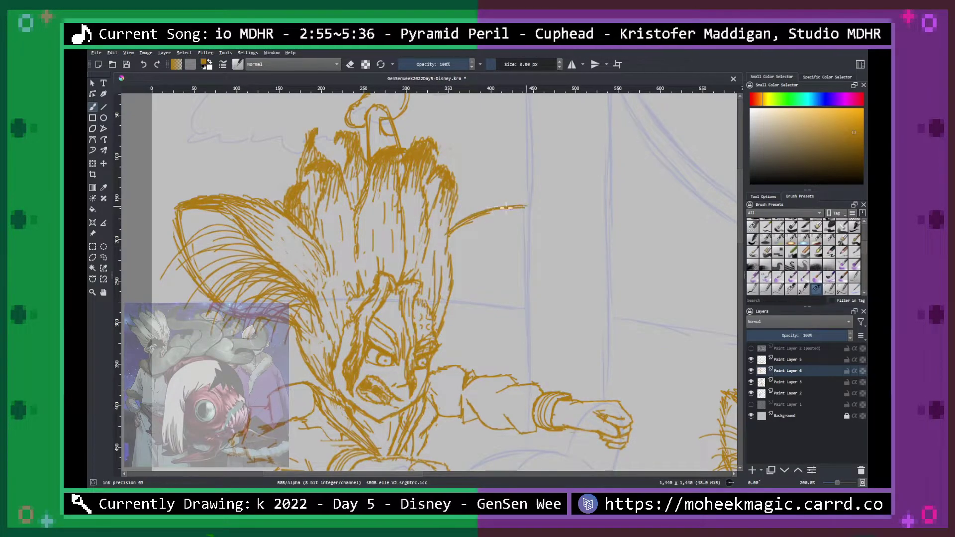
key(m)
key(m)
key(ctrl+z)
key(ctrl+z)
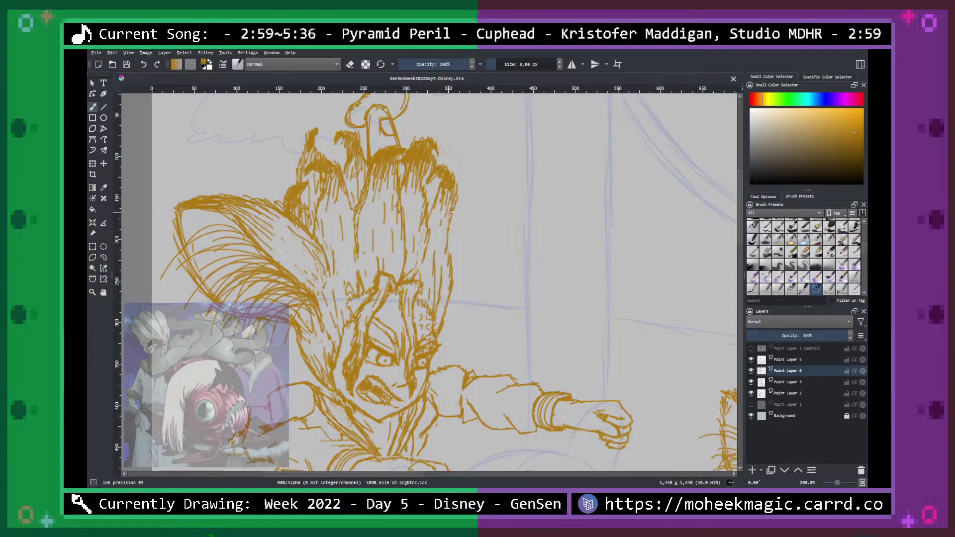
Draw a second pointed ear on the other side of the hair, with a thickened outline and inner rim from tip to base.
mouse_move(458, 204)
mouse_down()
mouse_move(522, 180)
mouse_move(555, 187)
mouse_move(531, 256)
mouse_move(456, 300)
mouse_move(439, 325)
mouse_up()
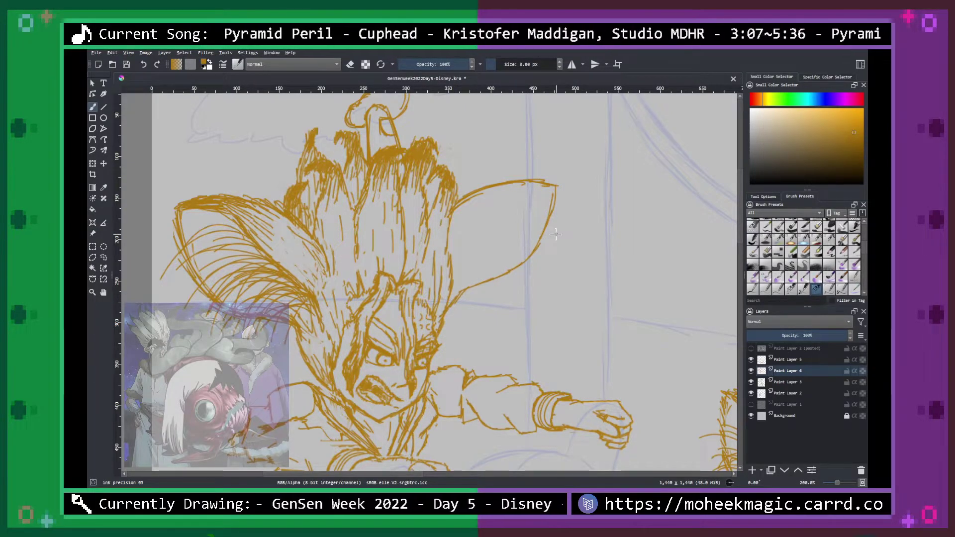
mouse_move(552, 186)
mouse_down()
mouse_move(499, 218)
mouse_move(450, 274)
mouse_up()
drag(494, 223, 552, 187)
mouse_move(440, 317)
mouse_down()
mouse_move(463, 293)
mouse_move(536, 251)
mouse_move(554, 190)
mouse_up()
mouse_move(457, 202)
mouse_down()
mouse_move(505, 181)
mouse_move(561, 181)
mouse_move(556, 194)
mouse_up()
drag(450, 279, 518, 198)
Clean up the hair contour inside the second ear's base and hatch fur strokes along its upper fold.
key(e)
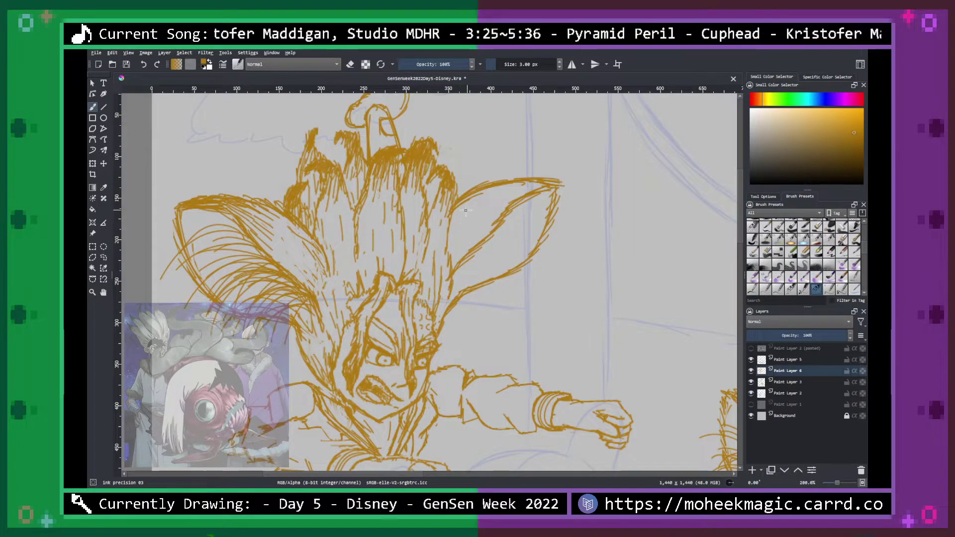
key(e)
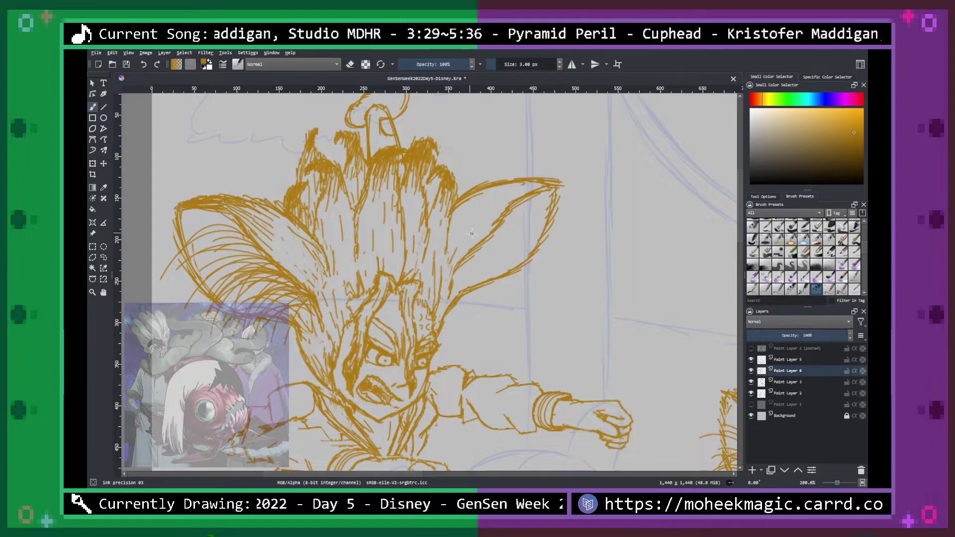
key(m)
key(m)
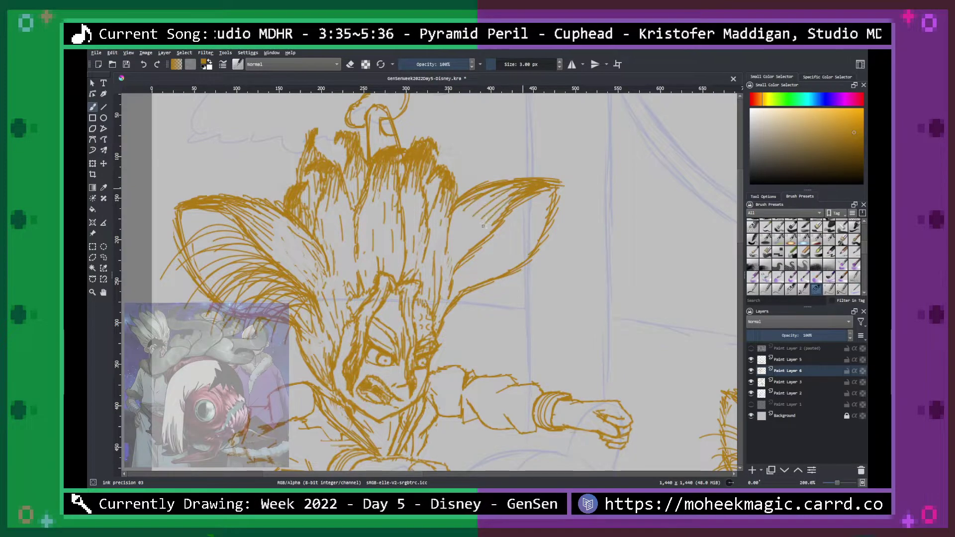
Fill the second ear with long curved hairs fanning from its inner rim and base past the outer edge.
mouse_move(455, 273)
mouse_down()
mouse_move(473, 260)
mouse_move(500, 263)
mouse_up()
mouse_move(452, 273)
mouse_down()
mouse_move(502, 265)
mouse_move(499, 298)
mouse_up()
mouse_move(455, 277)
mouse_down()
mouse_move(481, 315)
mouse_move(468, 328)
mouse_move(456, 317)
mouse_up()
mouse_move(455, 273)
mouse_down()
mouse_move(515, 296)
mouse_move(540, 276)
mouse_up()
mouse_move(461, 265)
mouse_down()
mouse_move(553, 261)
mouse_move(562, 246)
mouse_up()
drag(502, 221, 581, 214)
mouse_move(492, 254)
mouse_down()
mouse_move(555, 239)
mouse_move(540, 278)
mouse_up()
drag(462, 271, 492, 318)
drag(462, 274, 529, 255)
drag(467, 260, 564, 237)
drag(486, 241, 576, 229)
drag(502, 232, 547, 223)
drag(467, 266, 524, 260)
drag(465, 288, 475, 323)
mouse_move(460, 286)
mouse_down()
mouse_move(478, 270)
mouse_move(490, 311)
mouse_up()
mouse_move(479, 276)
mouse_down()
mouse_move(510, 327)
mouse_move(564, 309)
mouse_up()
drag(493, 248, 612, 251)
drag(505, 219, 599, 203)
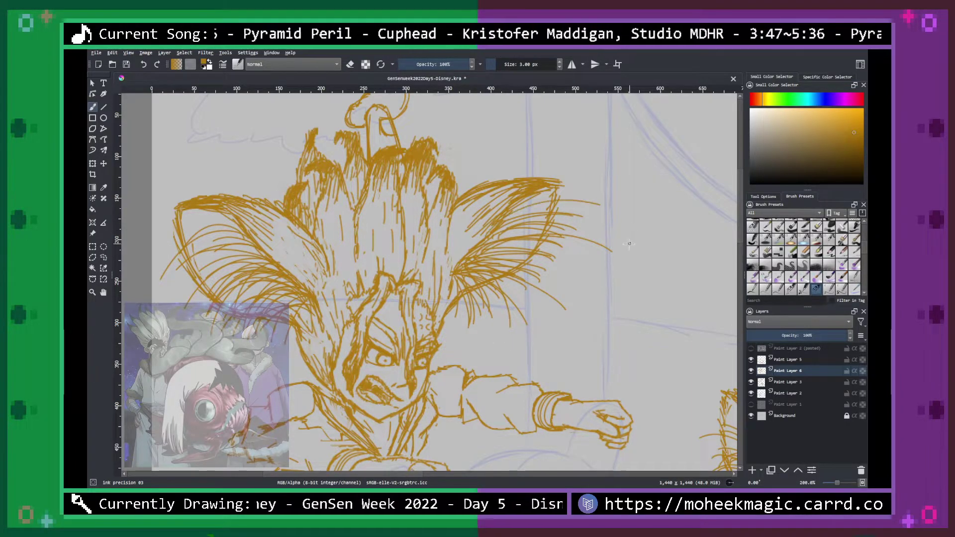
Compare both furry ears with the other character's ears at several zoom levels.
key(minus)
key(minus)
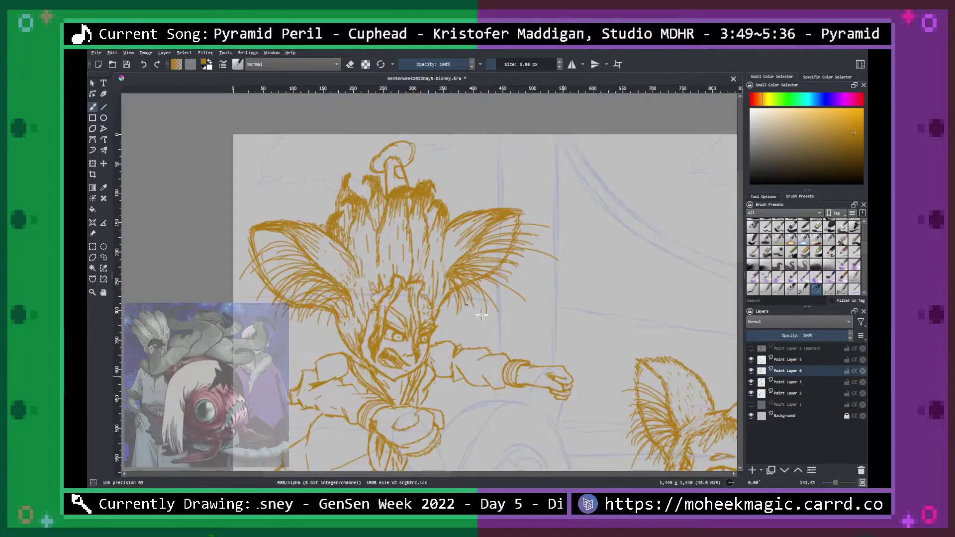
key(minus)
key(plus)
key(plus)
key(minus)
key(plus)
key(plus)
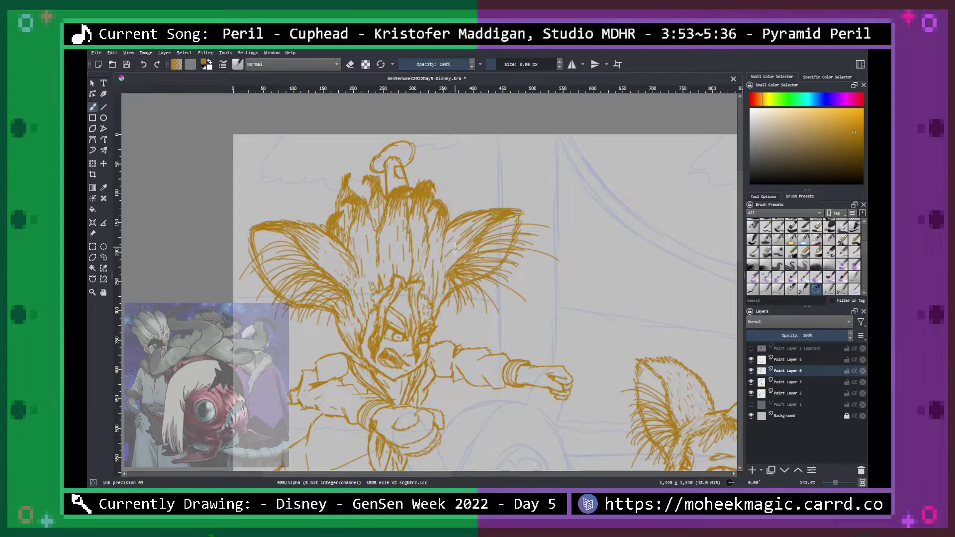
key(minus)
key(minus)
key(plus)
key(plus)
key(plus)
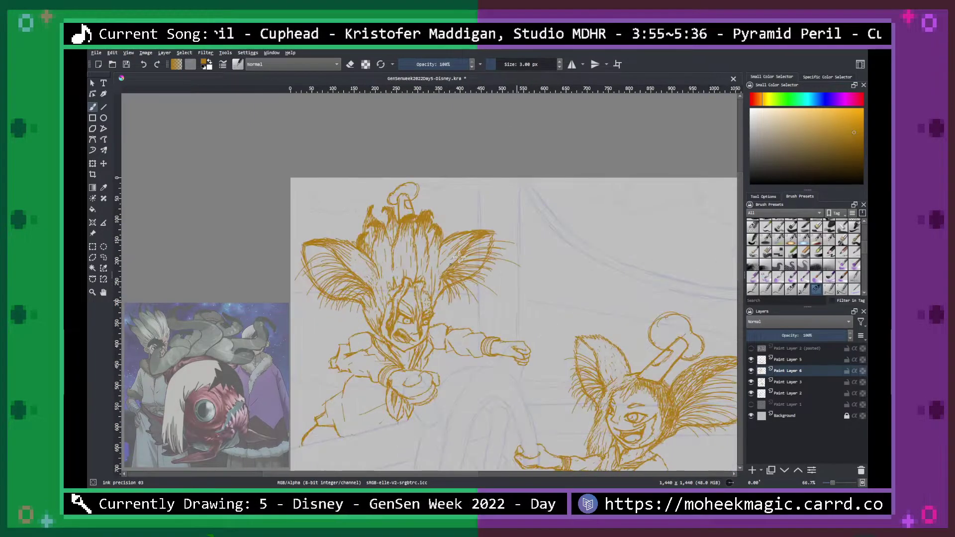
key(minus)
key(minus)
key(minus)
key(minus)
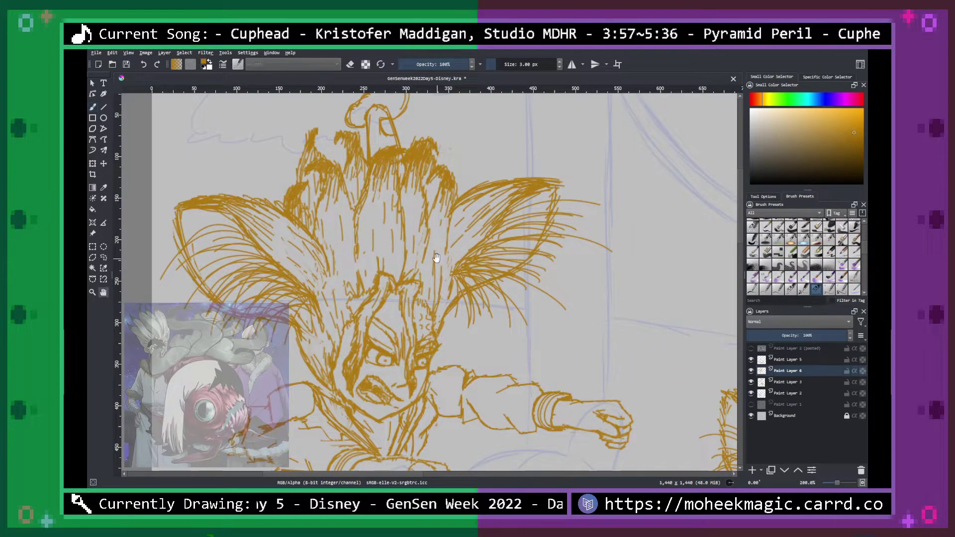
key(plus)
key(plus)
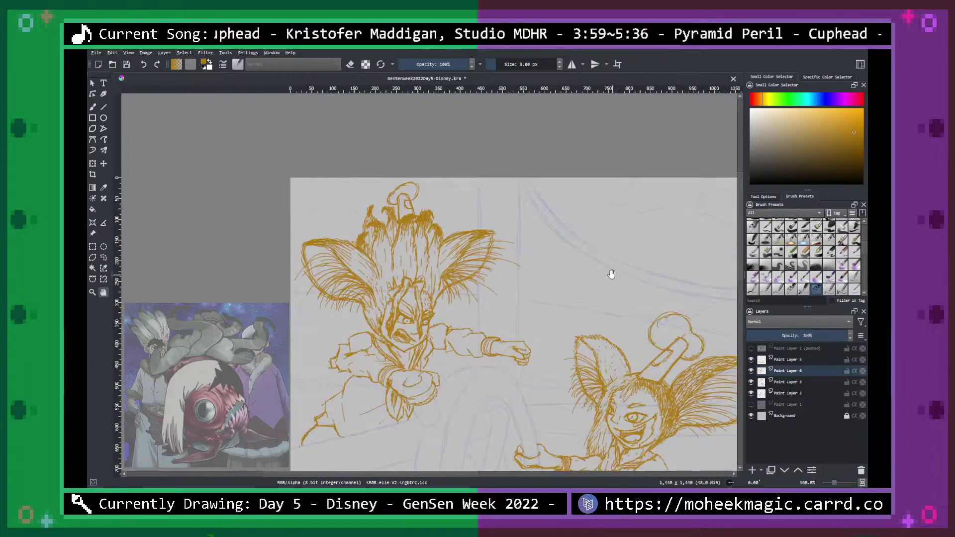
Redraw the bent arm's elbow as a larger, boxier sleeve shape and erase the old lines inside it.
drag(604, 279, 650, 211)
key(plus)
key(plus)
key(plus)
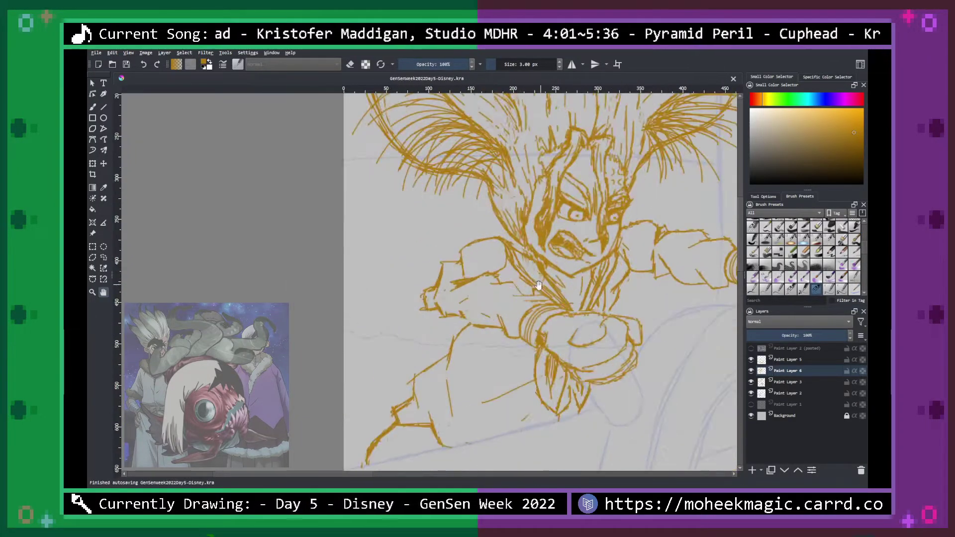
key(b)
drag(448, 259, 434, 285)
mouse_move(437, 283)
mouse_down()
mouse_move(403, 285)
mouse_move(404, 339)
mouse_move(450, 329)
mouse_move(418, 346)
mouse_move(450, 326)
mouse_move(422, 322)
mouse_move(426, 297)
mouse_move(429, 322)
mouse_move(449, 306)
mouse_move(451, 340)
mouse_move(463, 331)
mouse_move(482, 345)
mouse_up()
key(e)
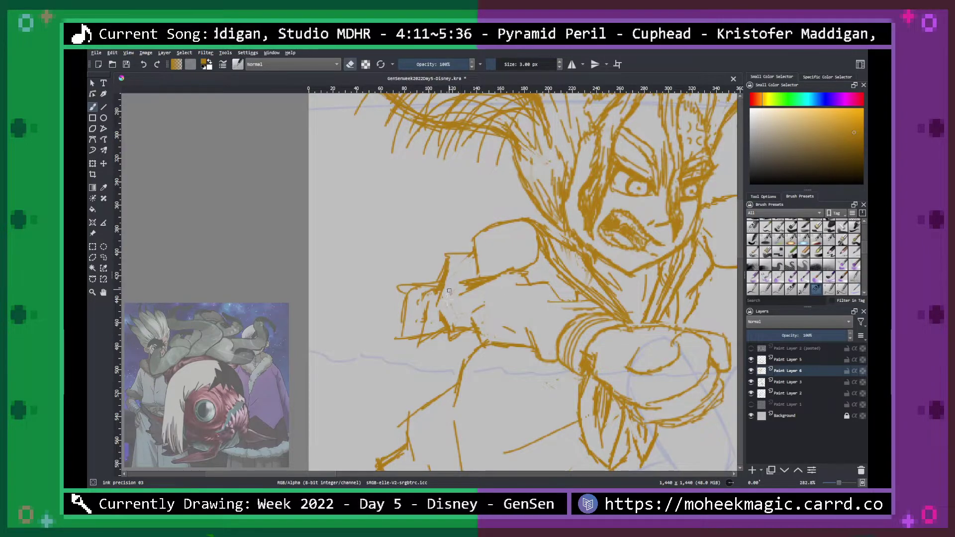
key(e)
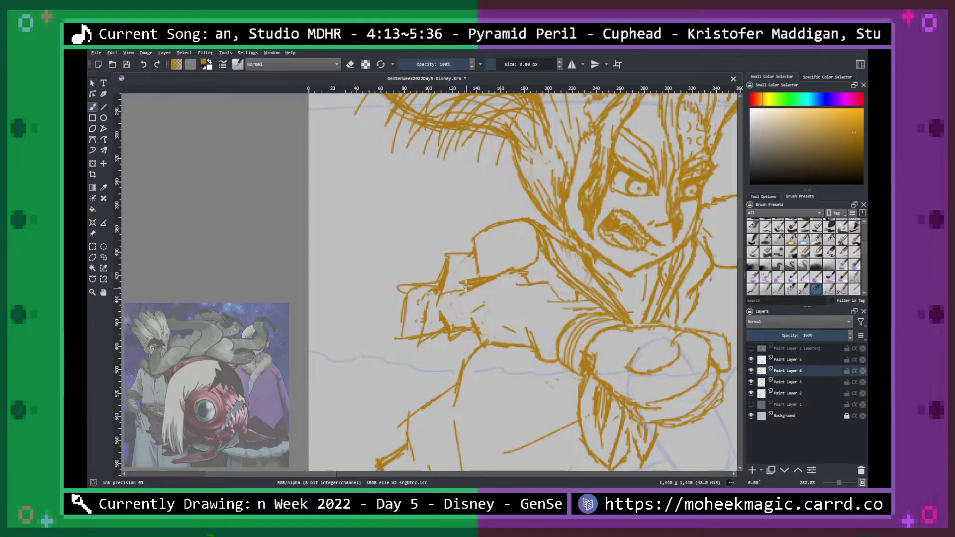
Check the reworked elbow against the whole drawing and save the file.
key(minus)
key(minus)
key(minus)
key(minus)
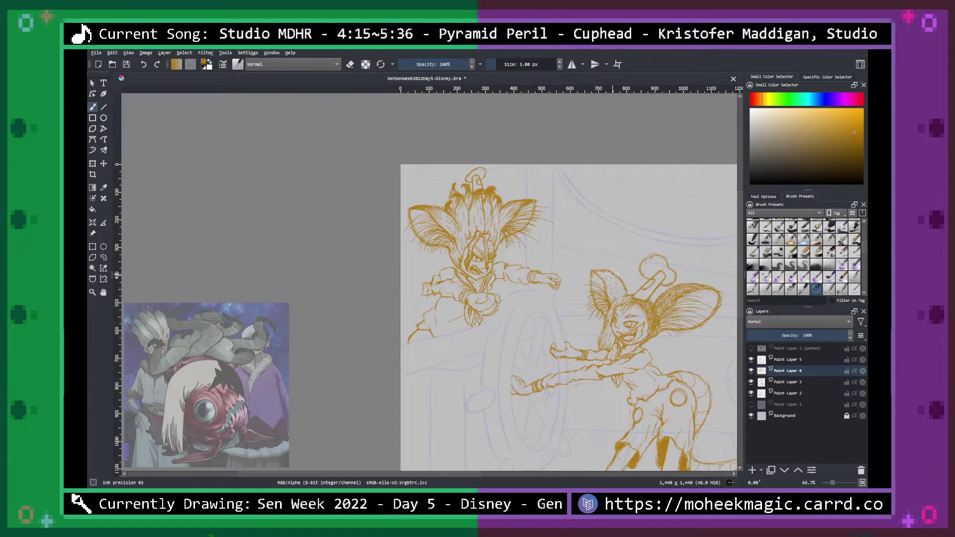
key(ctrl+s)
Adjust the opacity of Paint Layer 2 with the blue background sketch and reselect the tall-haired character's sketch layer.
key(h)
drag(647, 266, 552, 228)
drag(658, 308, 661, 257)
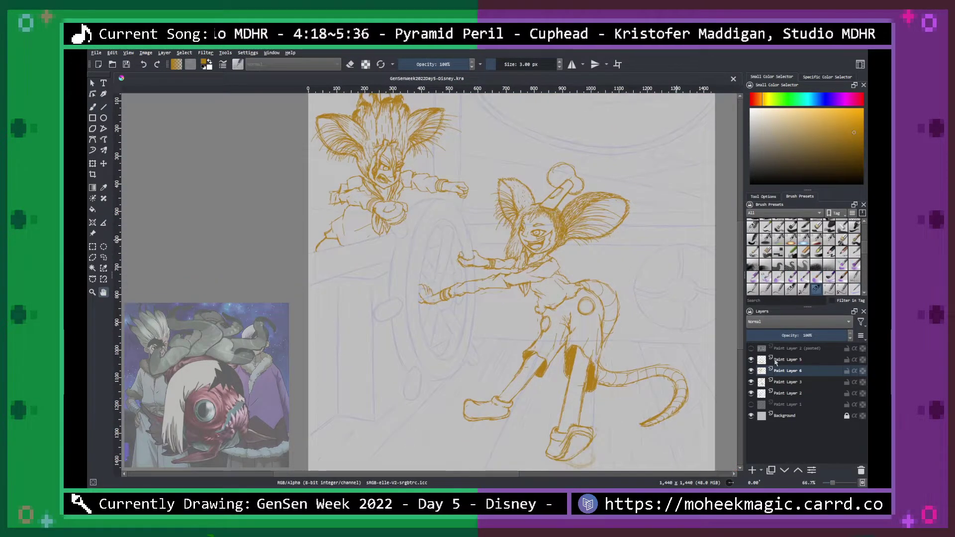
click(779, 394)
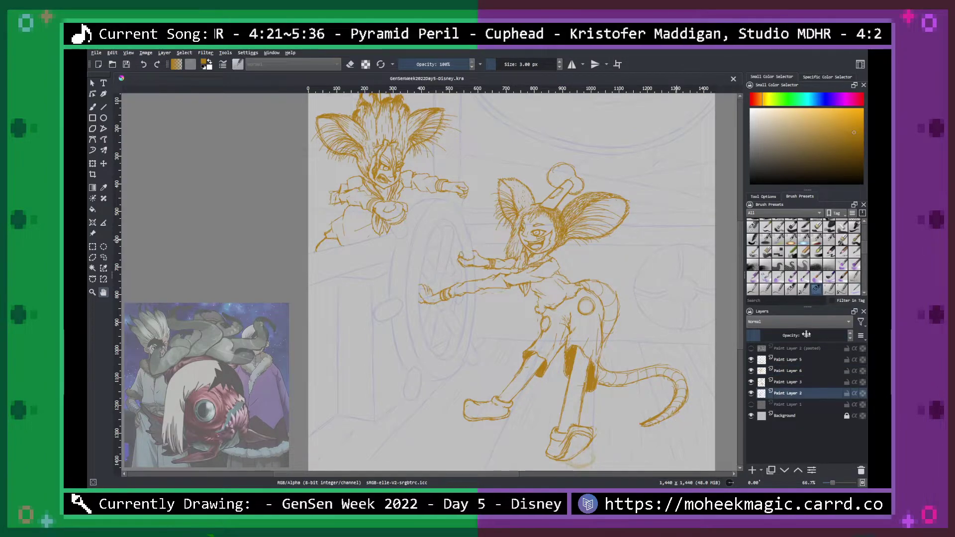
click(793, 371)
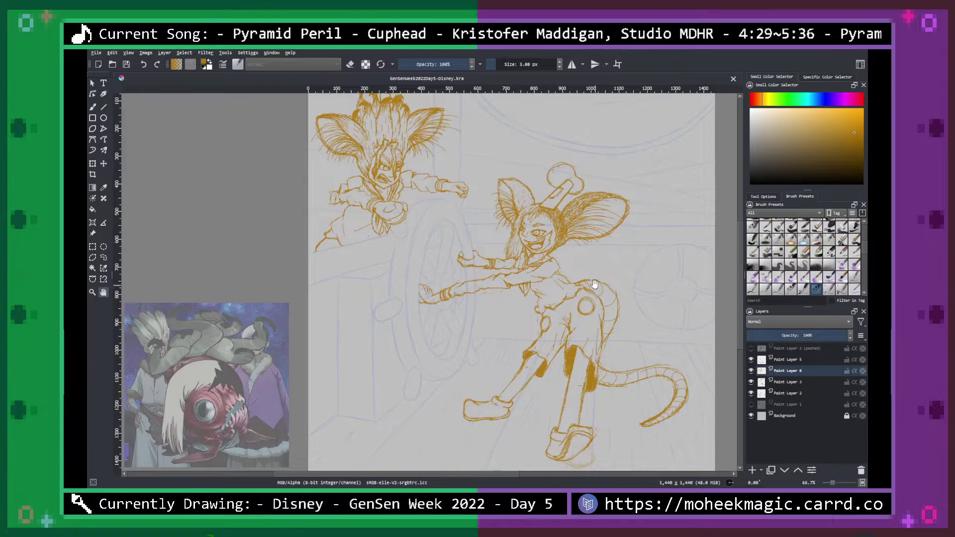
Reshape the bent arm's elbow with a rounder, ruffled upper contour and erase the overlapping sleeve lines.
scroll(595, 284, down, 3)
scroll(586, 279, up, 8)
drag(550, 300, 676, 435)
drag(537, 289, 604, 339)
key(b)
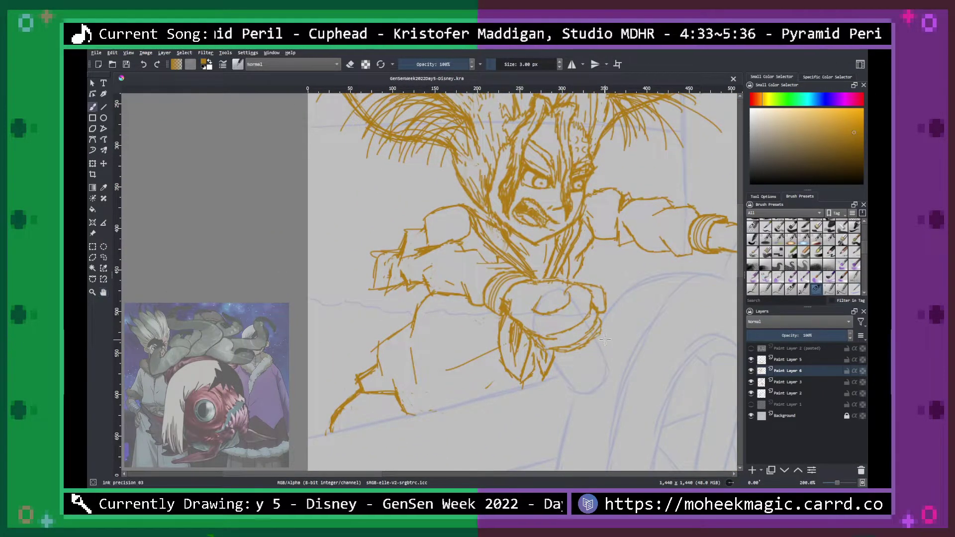
mouse_move(421, 239)
mouse_down()
mouse_move(385, 239)
mouse_move(368, 269)
mouse_move(377, 276)
mouse_move(409, 252)
mouse_up()
key(e)
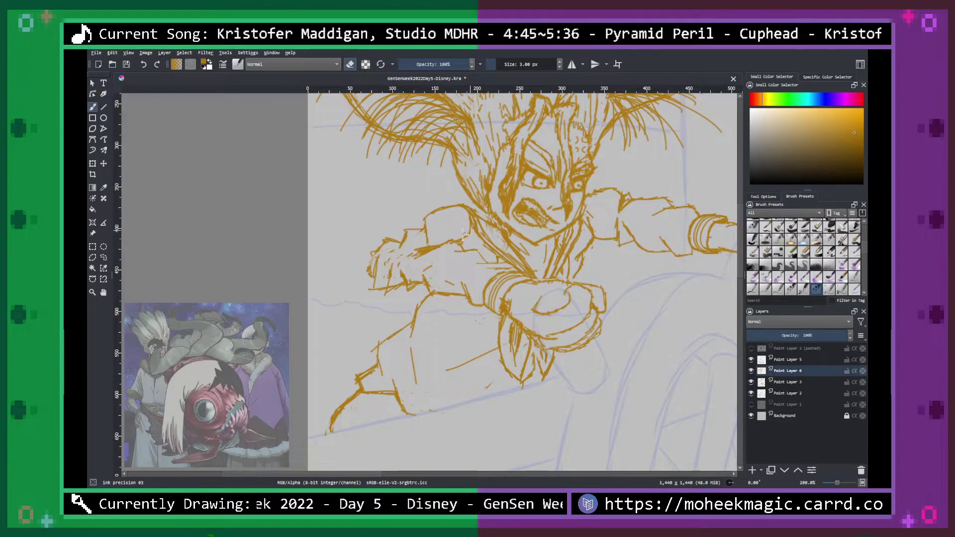
key(e)
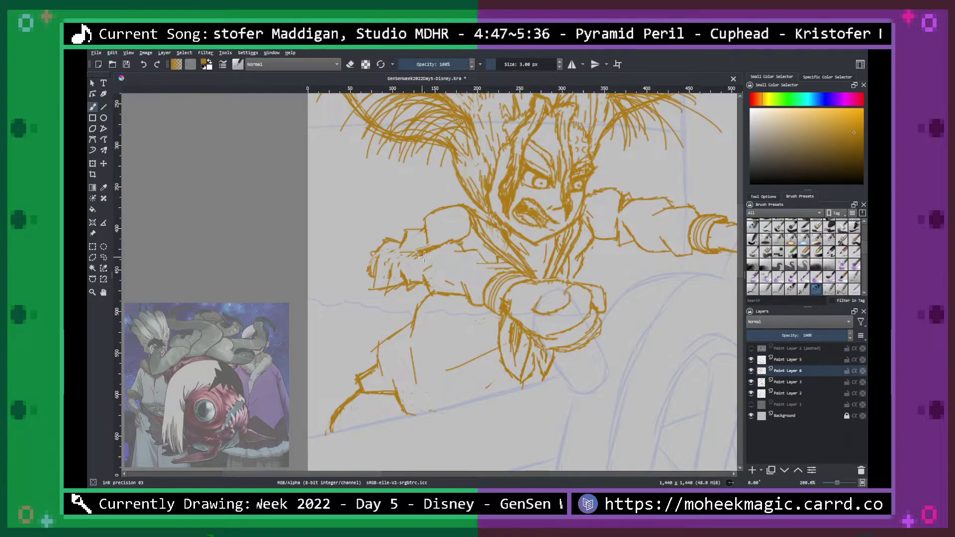
Erase the leftover sketch strokes inside the ruffled elbow of the tall-haired character's bent arm.
key(ctrl+minus)
key(ctrl+minus)
key(ctrl+minus)
key(ctrl+minus)
key(ctrl+plus)
key(ctrl+plus)
key(ctrl+plus)
key(ctrl+plus)
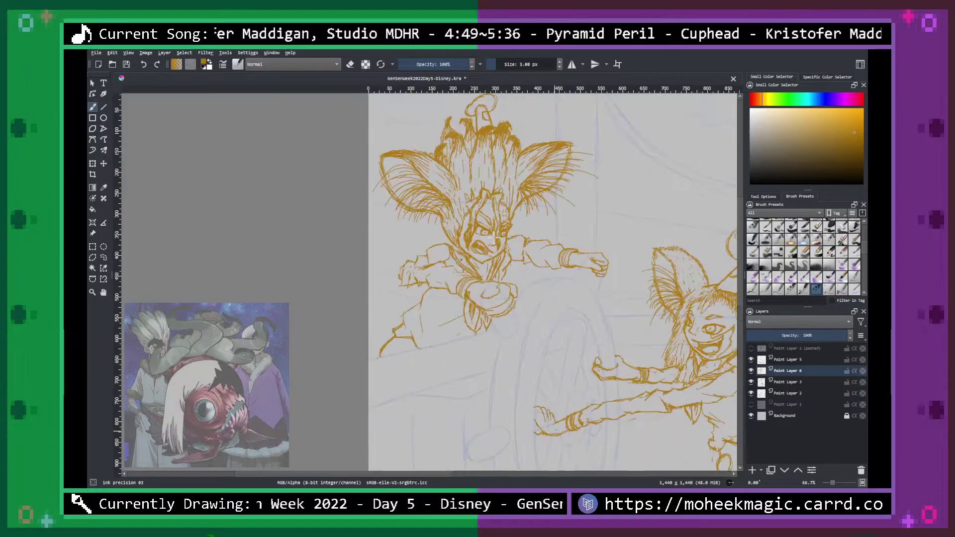
key(e)
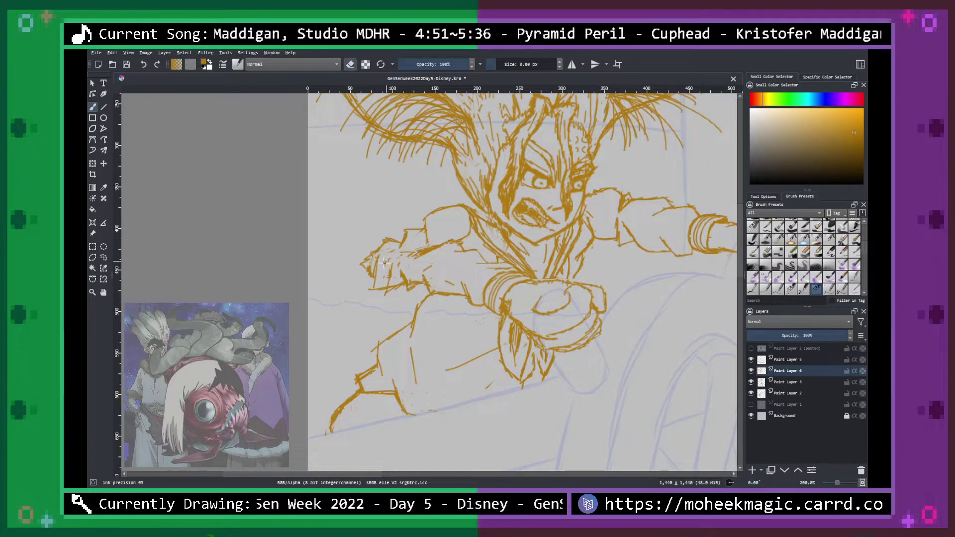
scroll(458, 254, down, 2)
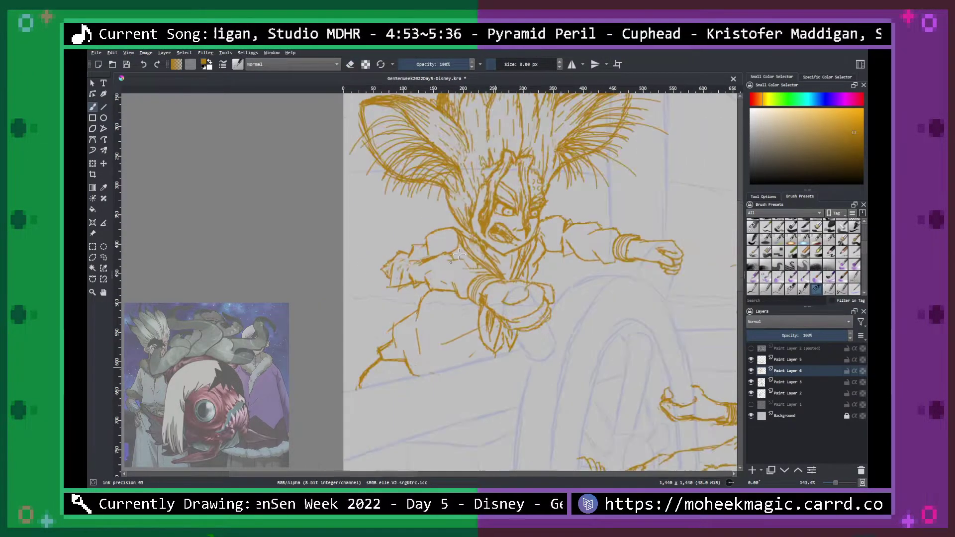
scroll(458, 254, up, 3)
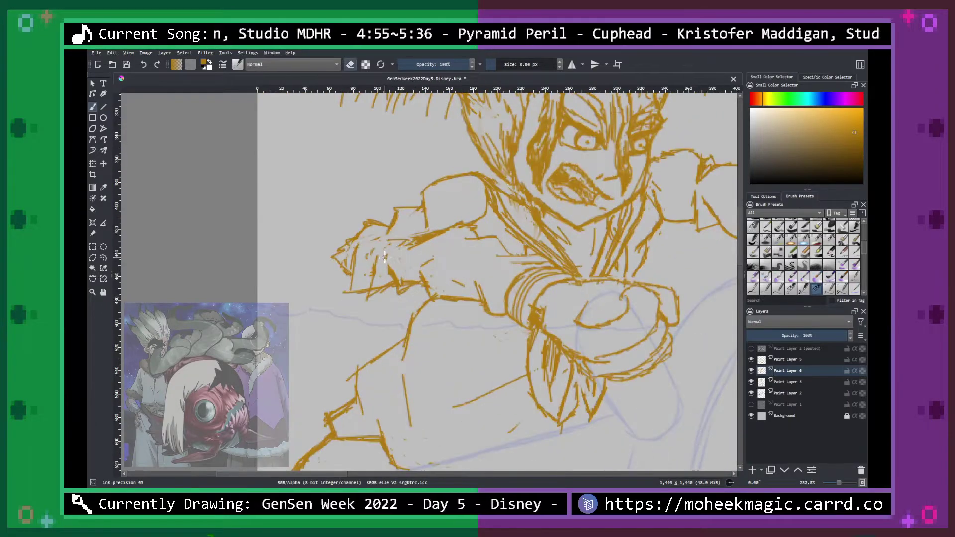
drag(369, 254, 375, 241)
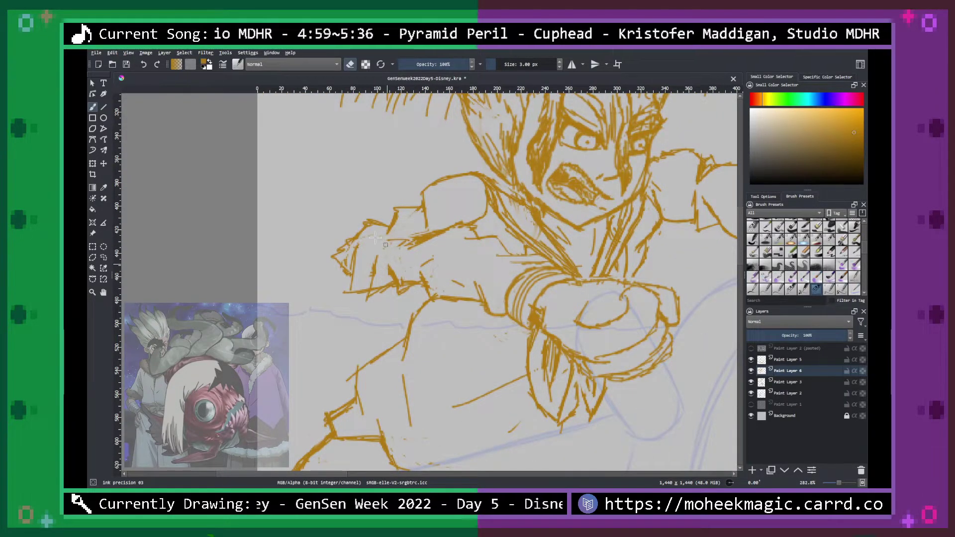
drag(441, 242, 388, 261)
mouse_move(433, 240)
mouse_down()
mouse_move(418, 236)
mouse_move(438, 229)
mouse_move(418, 242)
mouse_up()
Thin out the heavy upper line of the bent forearm and clean up the elbow, comparing it with the whole drawing.
key(e)
key(minus)
key(minus)
key(minus)
key(minus)
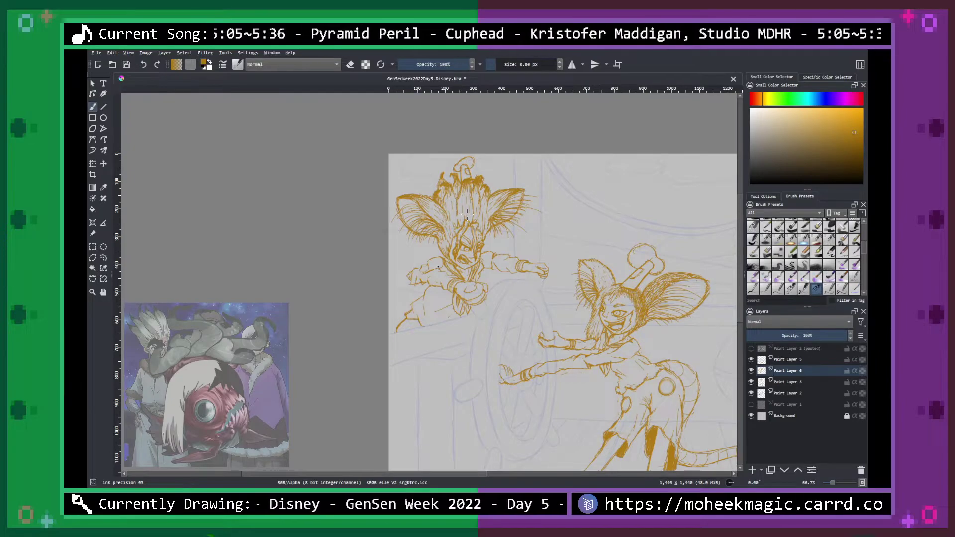
key(plus)
key(plus)
key(plus)
key(plus)
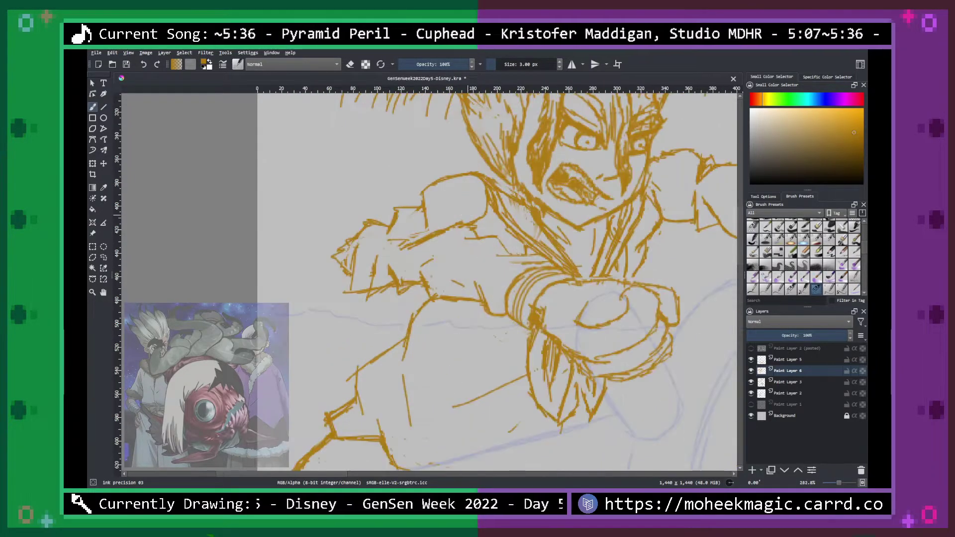
mouse_move(404, 249)
mouse_down()
mouse_move(426, 241)
mouse_move(394, 239)
mouse_move(413, 232)
mouse_move(475, 227)
mouse_up()
key(e)
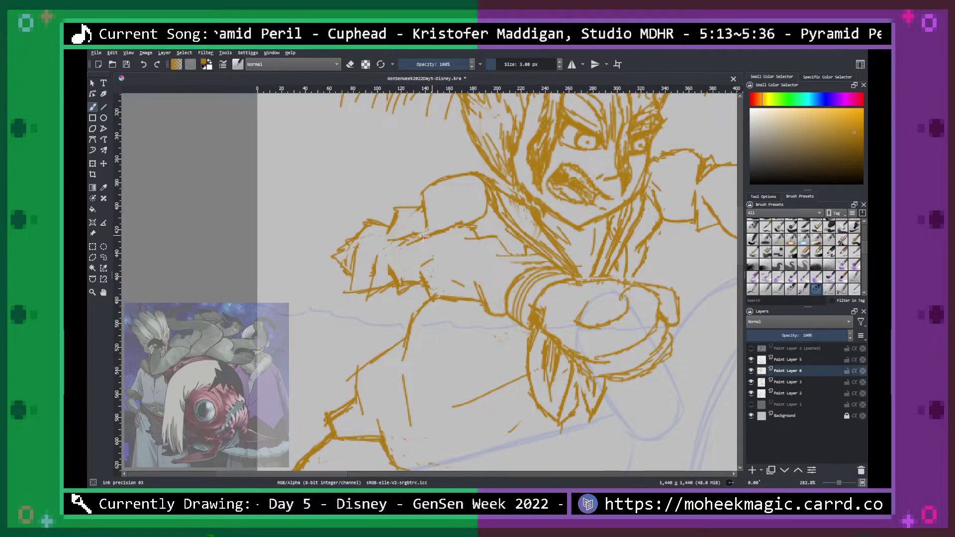
drag(374, 241, 369, 241)
key(ctrl+minus)
key(ctrl+minus)
key(ctrl+minus)
key(ctrl+minus)
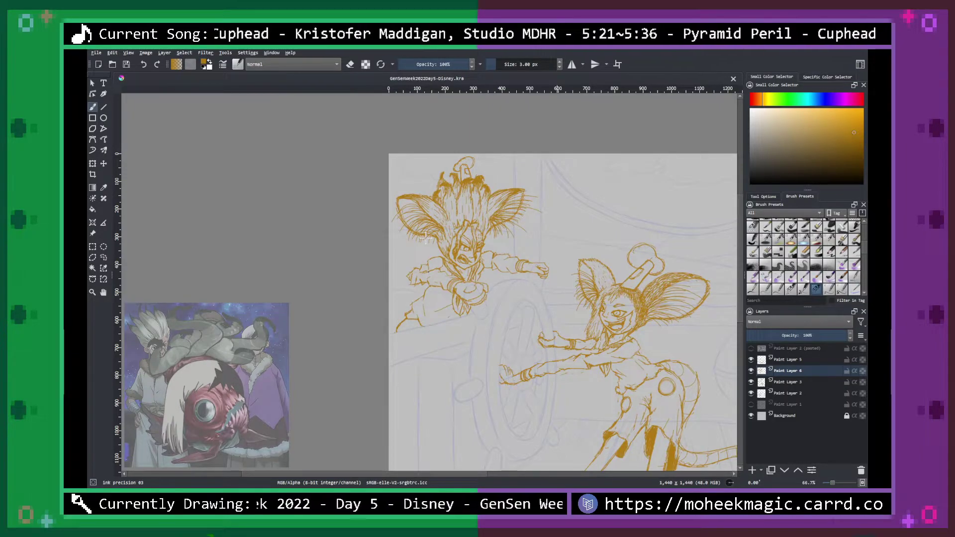
Sketch the curved edge of a tail rising from the tall-haired character's foot behind the bent arm.
scroll(425, 238, up, 3)
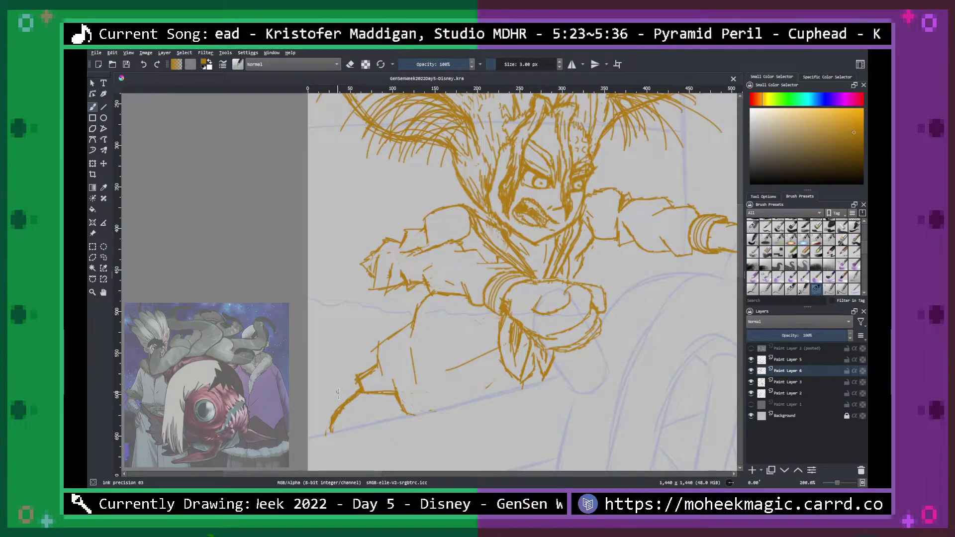
mouse_move(337, 412)
mouse_down()
mouse_move(369, 375)
mouse_move(349, 344)
mouse_up()
drag(359, 385, 370, 370)
mouse_move(334, 330)
mouse_down()
mouse_move(367, 367)
mouse_move(330, 328)
mouse_move(359, 360)
mouse_up()
key(e)
key(e)
mouse_move(336, 410)
mouse_down()
mouse_move(329, 423)
mouse_move(324, 391)
mouse_move(308, 380)
mouse_move(332, 254)
mouse_move(354, 221)
mouse_move(401, 195)
mouse_up()
Extend the tail's curved edge upward to meet the hair below the large ear and reinforce its lower part.
key(1)
drag(539, 220, 522, 312)
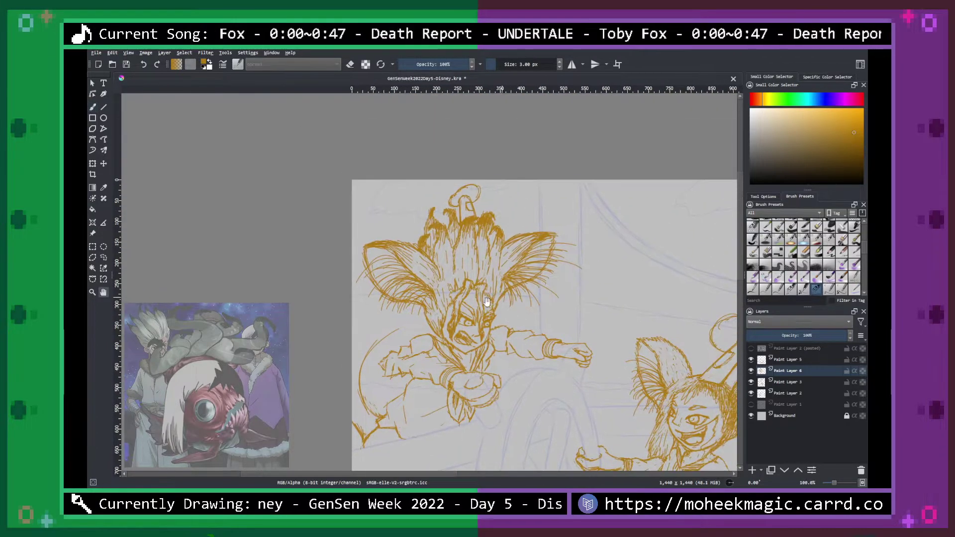
drag(376, 343, 423, 311)
drag(387, 338, 414, 317)
drag(363, 399, 381, 341)
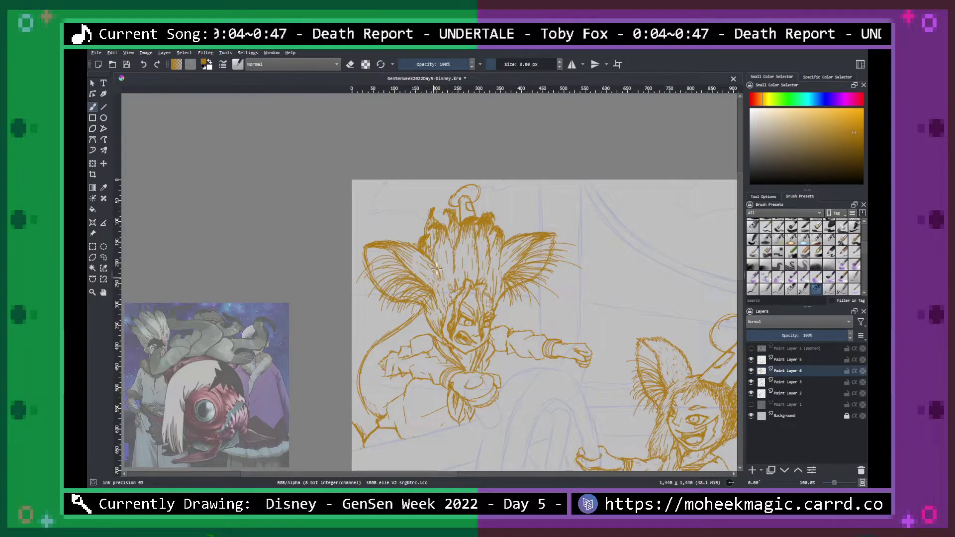
Draw the pointed tail tip arching out from behind the hair above the ear, with a double contour.
mouse_move(390, 204)
mouse_down()
mouse_move(413, 211)
mouse_move(365, 226)
mouse_up()
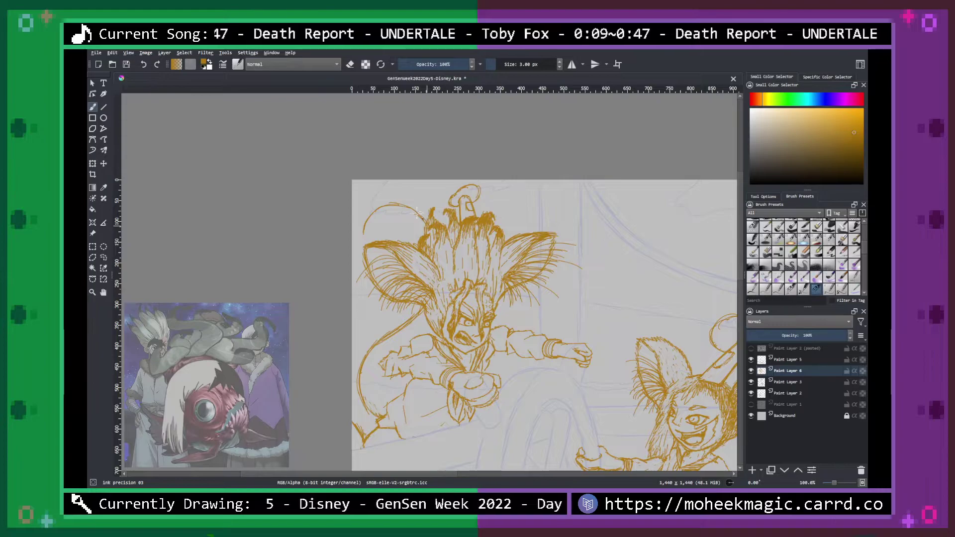
key(e)
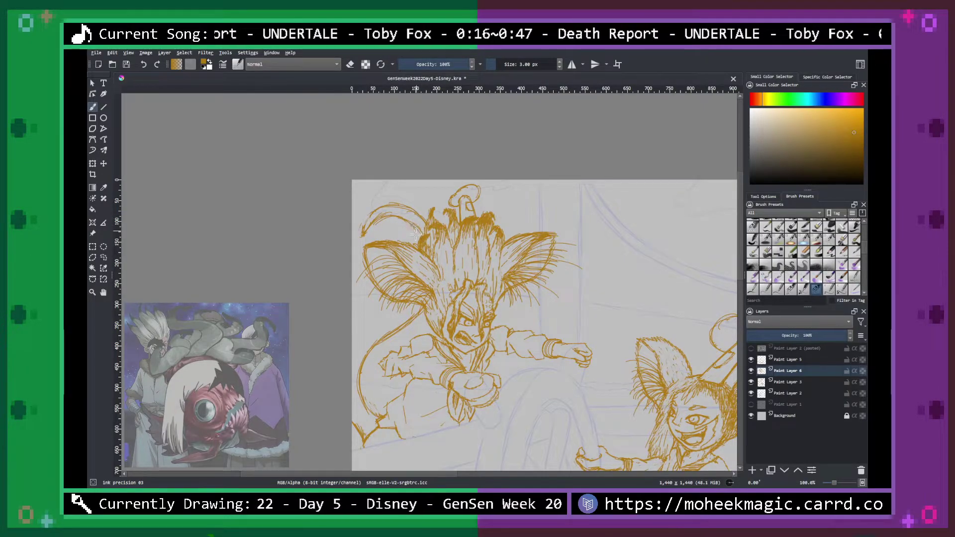
key(ctrl+plus)
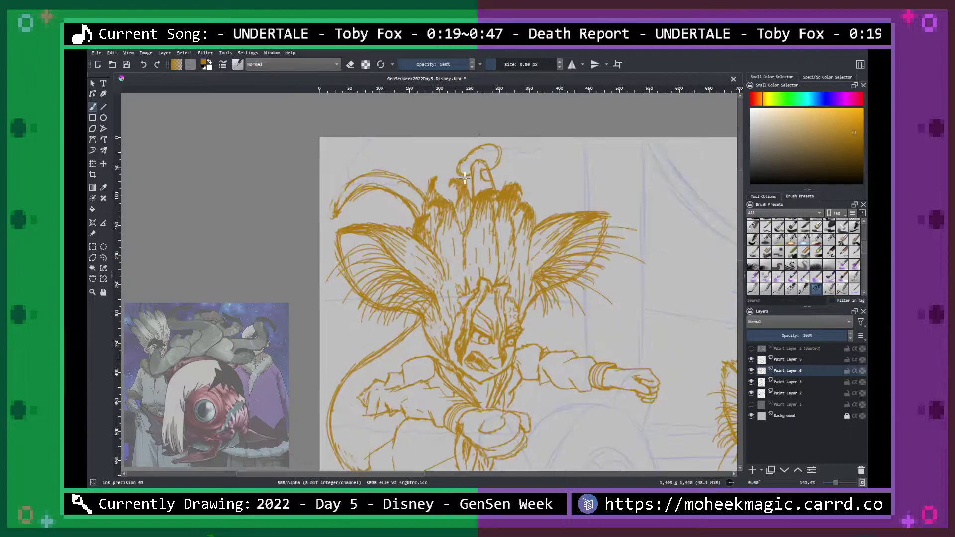
drag(378, 187, 330, 215)
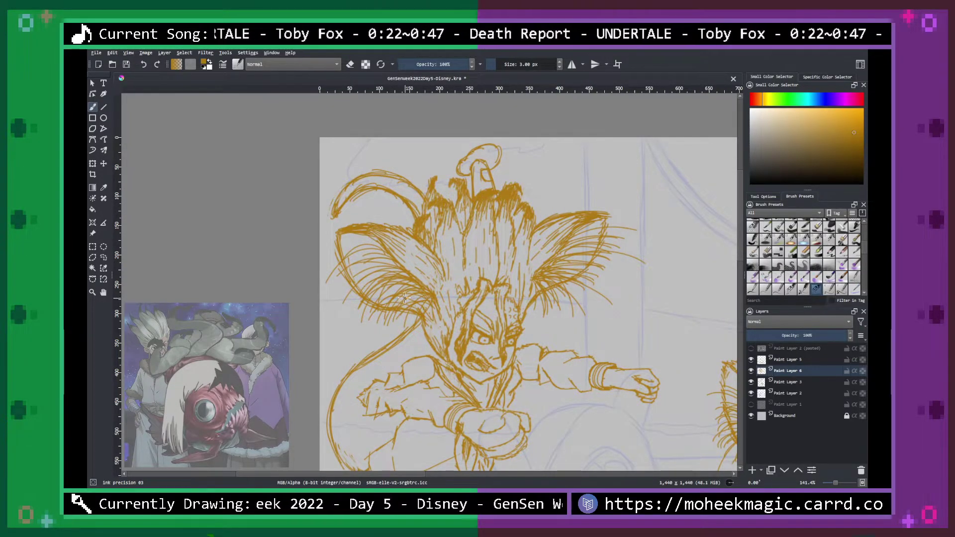
Draw the tail's outer edge from the canvas border up to the ear and strengthen its lower curve beside the leg.
scroll(430, 313, down, 4)
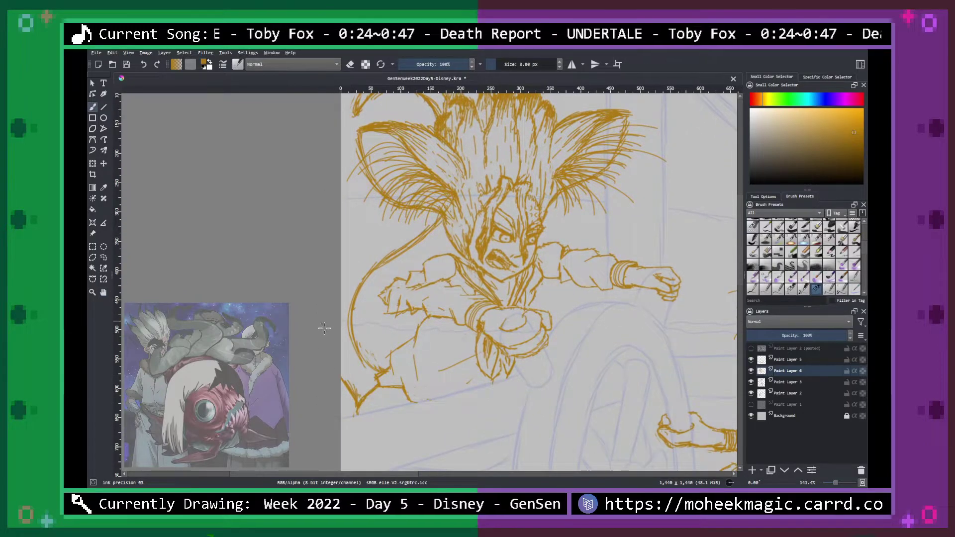
drag(337, 267, 372, 232)
drag(390, 220, 402, 213)
drag(349, 244, 403, 210)
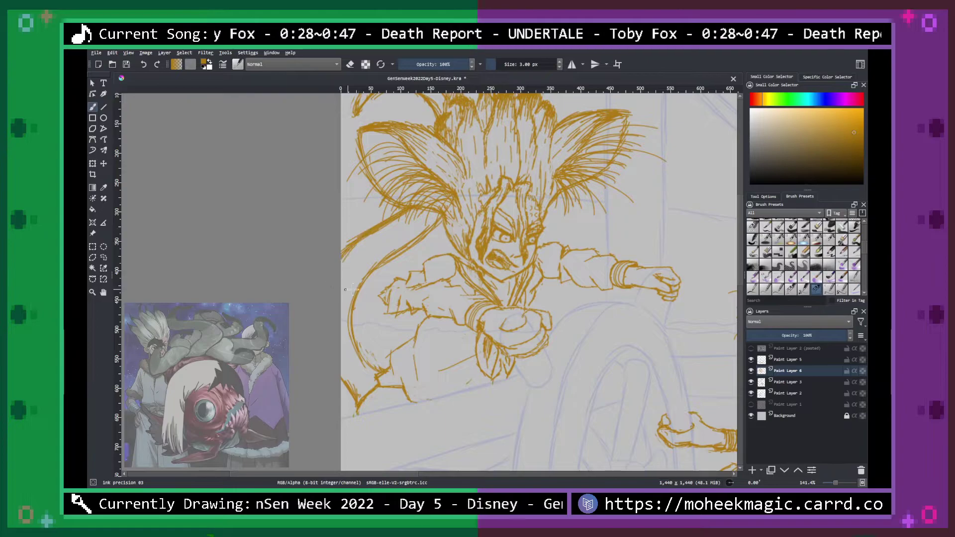
drag(353, 312, 375, 358)
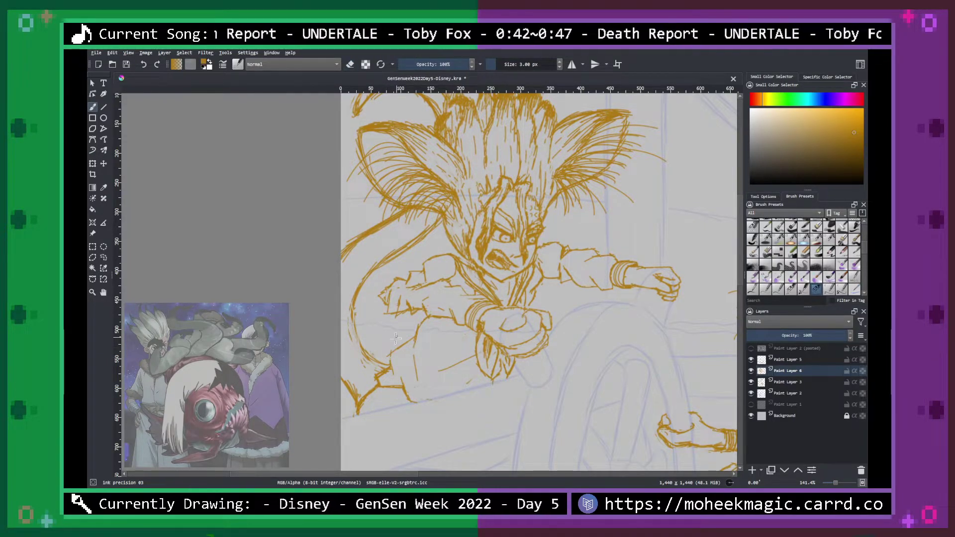
Add curved ring lines across the tail, both along the lower section and on the arching tip.
mouse_move(344, 324)
mouse_down()
mouse_move(357, 341)
mouse_move(371, 272)
mouse_move(377, 353)
mouse_up()
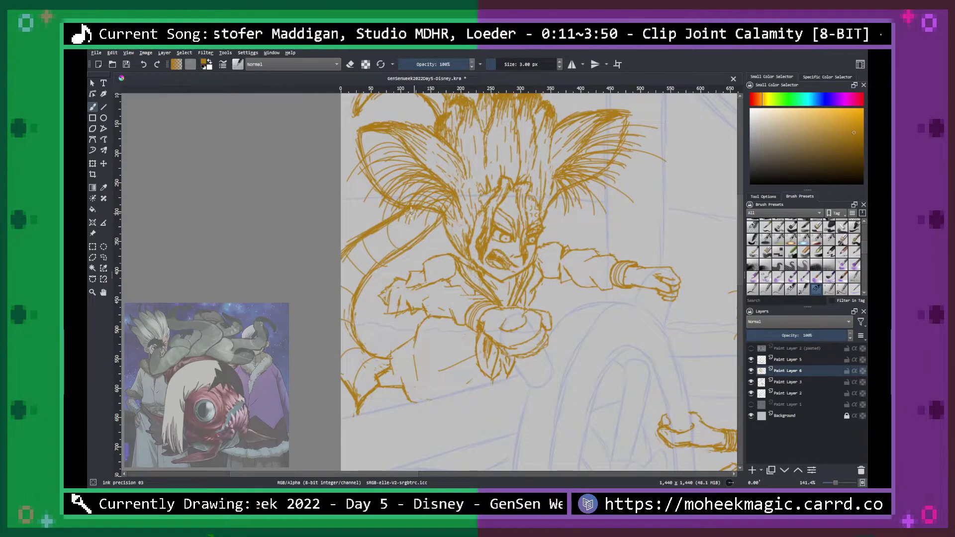
drag(466, 128, 503, 273)
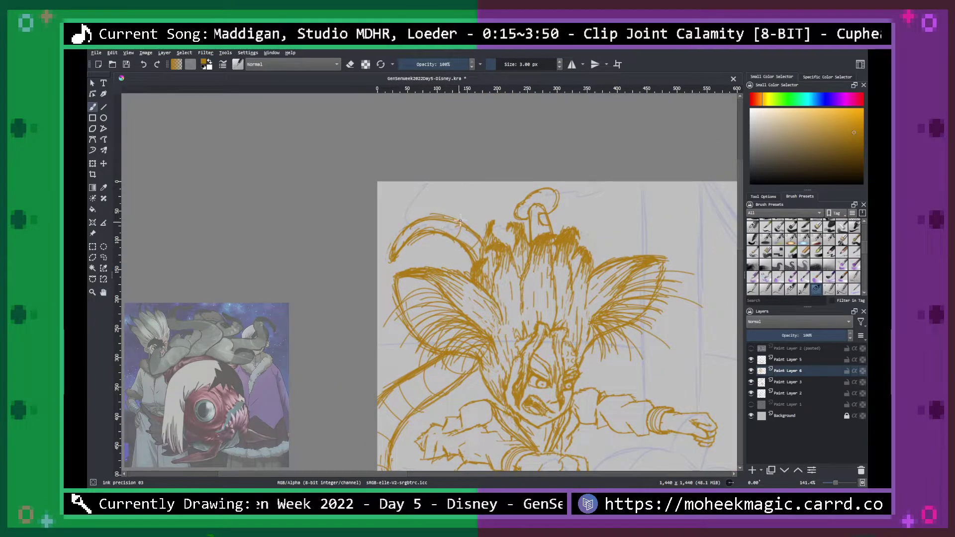
mouse_move(412, 242)
mouse_down()
mouse_move(400, 245)
mouse_move(409, 252)
mouse_up()
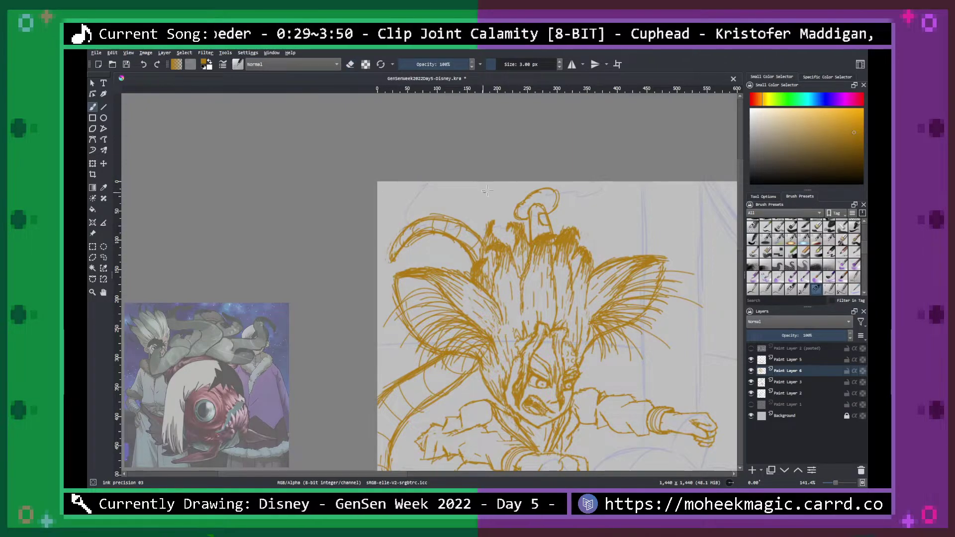
Examine the tall-haired character's new tail against the full composition with both characters.
scroll(480, 193, down, 2)
scroll(501, 187, up, 1)
key(h)
drag(579, 327, 518, 231)
key(ctrl+plus)
key(ctrl+minus)
key(ctrl+minus)
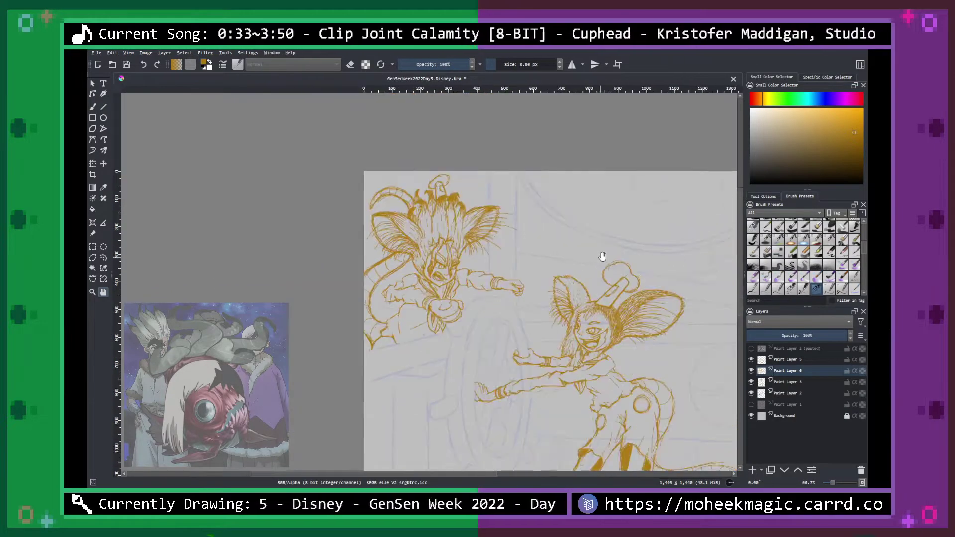
drag(628, 257, 592, 234)
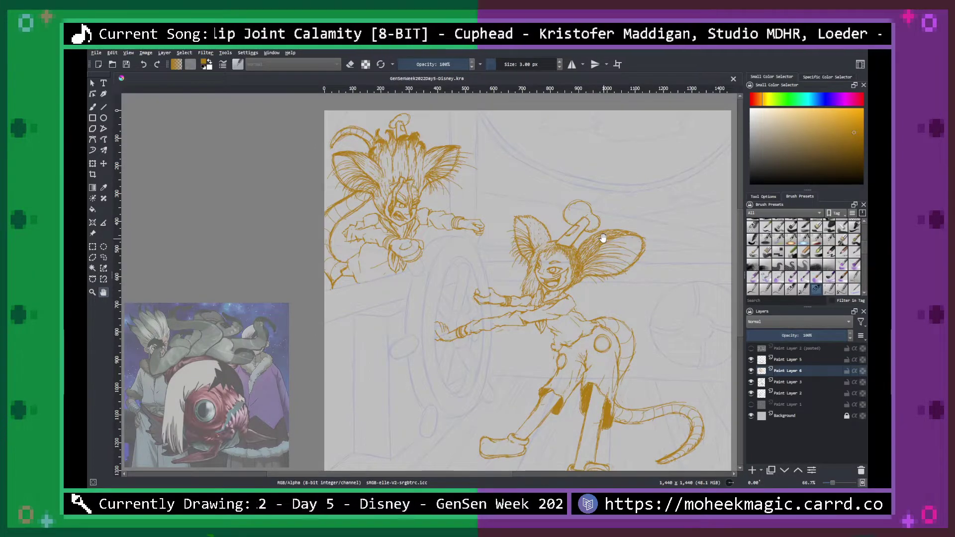
Raise Paint Layer 2 with the blue background sketch to 100% opacity and choose the Eraser Soft brush.
click(788, 389)
click(789, 396)
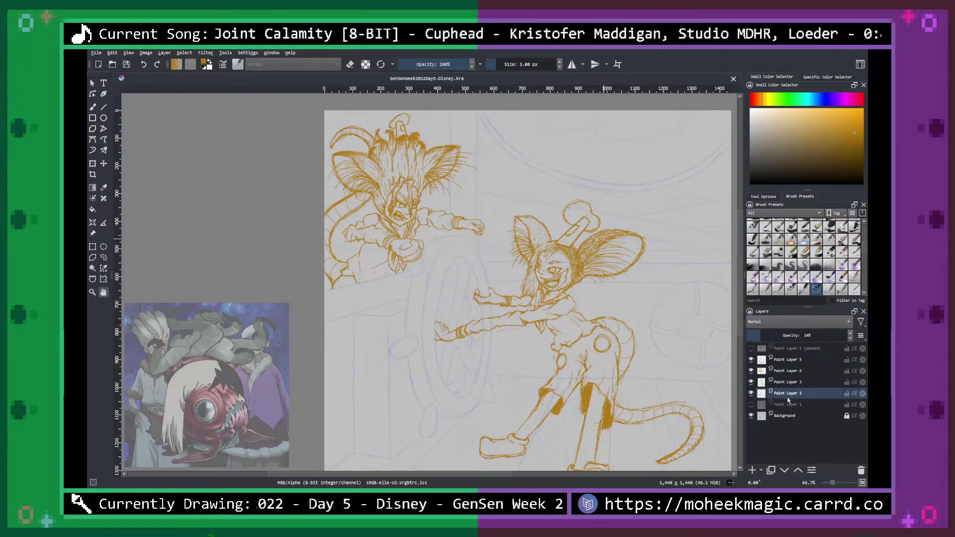
drag(804, 335, 854, 333)
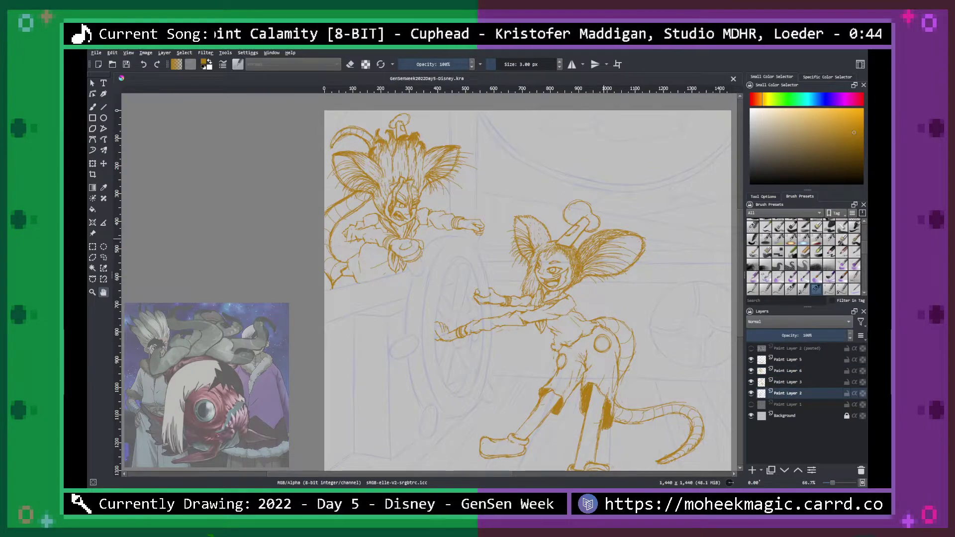
key(b)
right_click(586, 301)
click(593, 357)
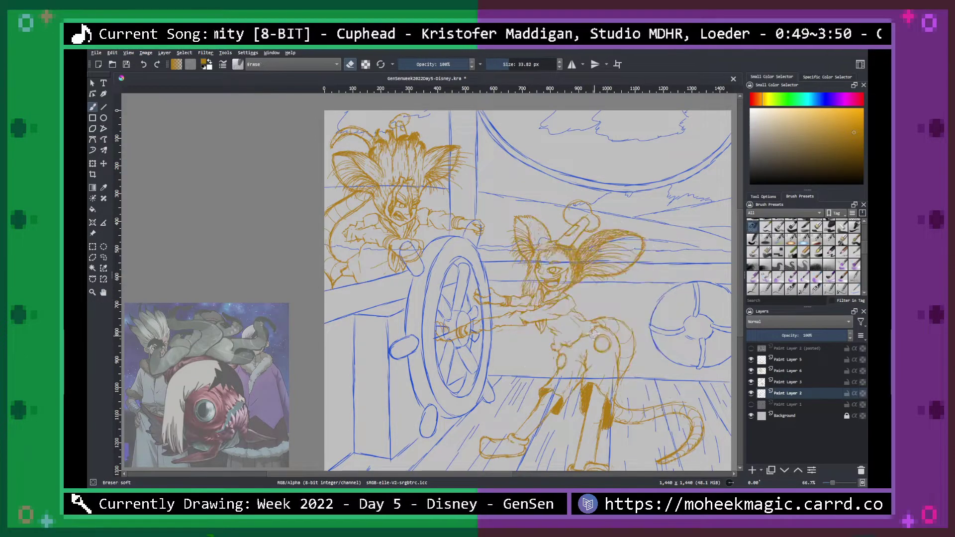
Erase part of the blue wheel spoke crossing the palm of the second character's lower hand.
key(space)
key(ctrl+minus)
key(ctrl+minus)
key(ctrl+plus)
key(ctrl+plus)
key(ctrl+plus)
key(ctrl+plus)
key(ctrl+plus)
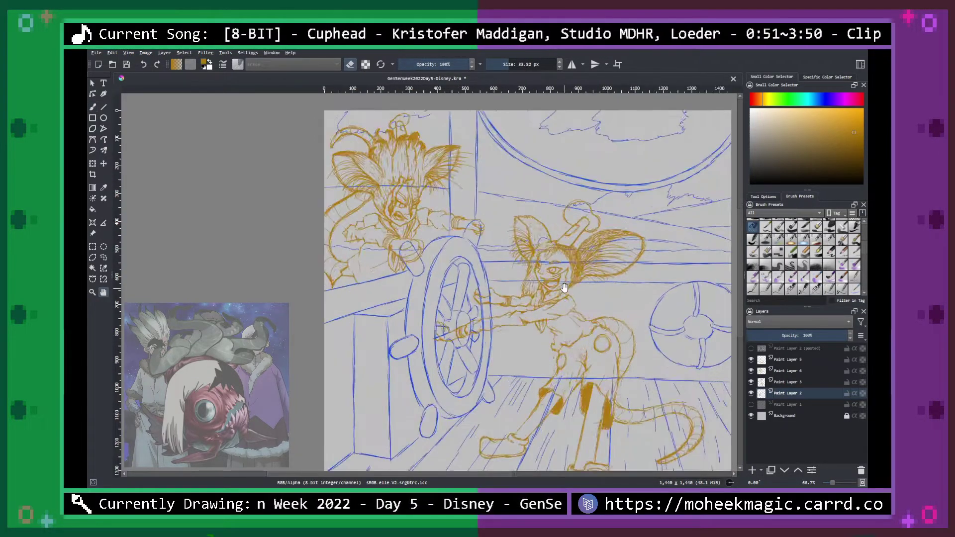
drag(611, 321, 577, 218)
key(ctrl+plus)
key(b)
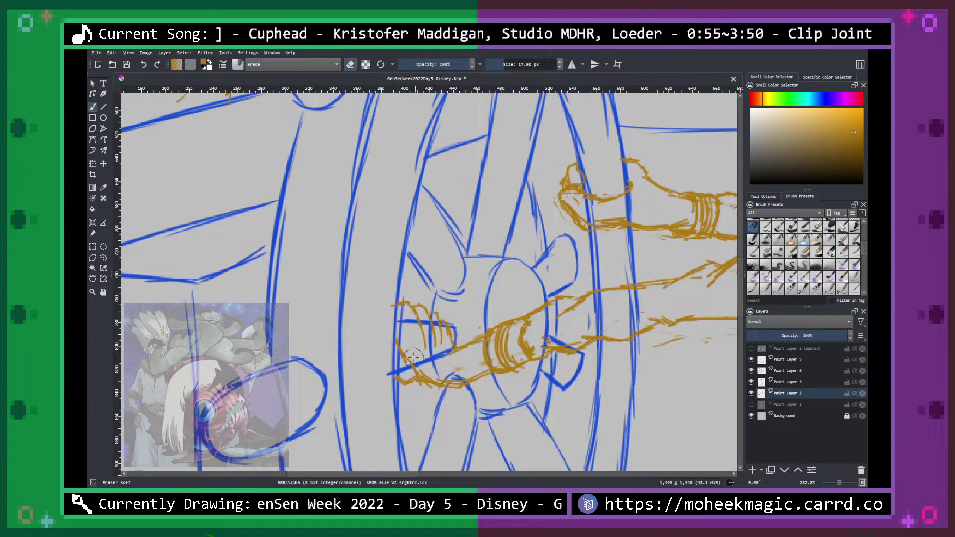
mouse_move(437, 351)
mouse_down()
mouse_move(426, 362)
mouse_move(413, 350)
mouse_move(424, 366)
mouse_up()
Switch to the Eraser Circle brush at about 9 px and erase the blue spoke lines inside the lower hand.
right_click(455, 338)
click(482, 385)
click(500, 64)
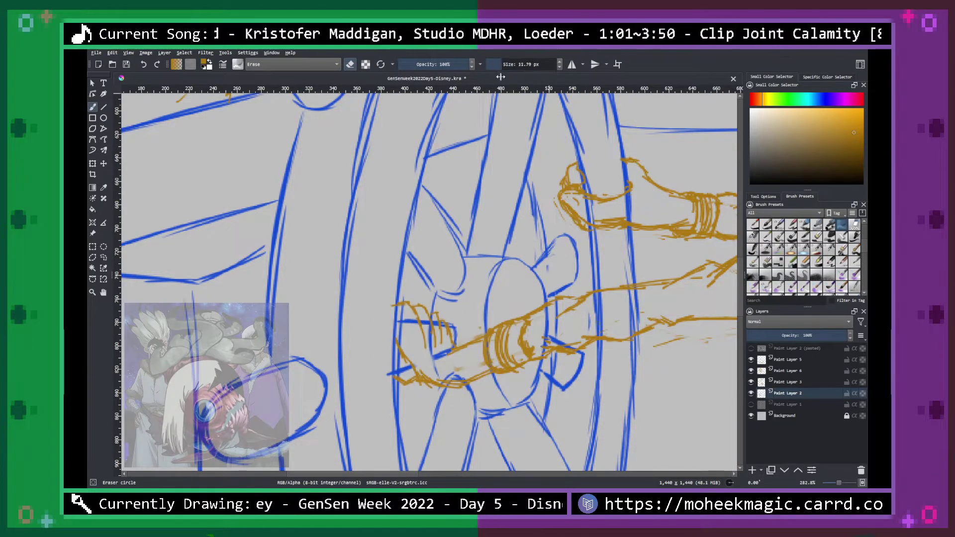
drag(431, 343, 438, 373)
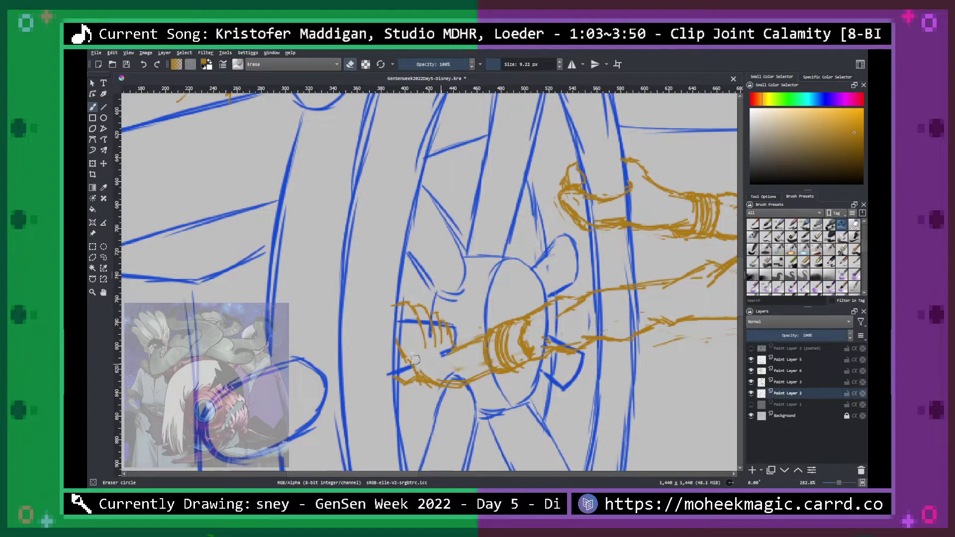
mouse_move(402, 332)
mouse_down()
mouse_move(402, 311)
mouse_move(406, 346)
mouse_move(405, 297)
mouse_move(408, 346)
mouse_move(411, 324)
mouse_move(423, 346)
mouse_move(423, 322)
mouse_move(432, 336)
mouse_move(444, 320)
mouse_up()
Erase the remaining blue wheel lines crossing the fingers, palm and wrist of the second character's lower hand.
scroll(444, 320, up, 2)
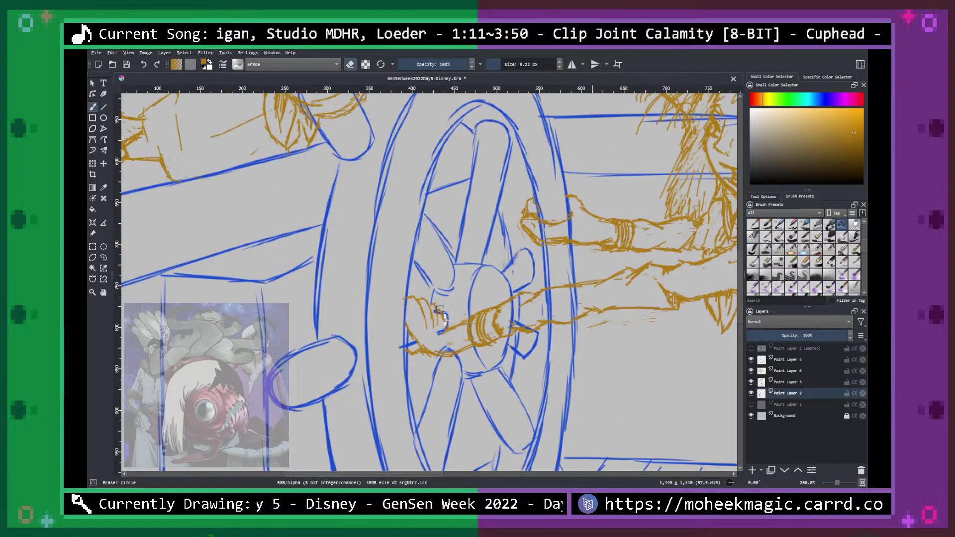
mouse_move(462, 408)
mouse_down()
mouse_move(486, 433)
mouse_move(448, 407)
mouse_move(456, 418)
mouse_move(454, 367)
mouse_move(439, 375)
mouse_move(435, 357)
mouse_move(385, 352)
mouse_up()
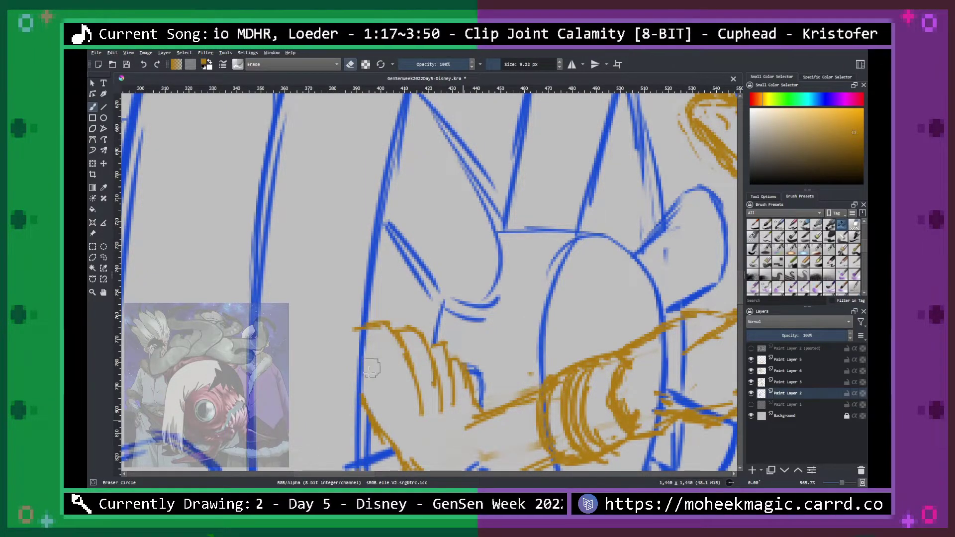
scroll(518, 329, down, 2)
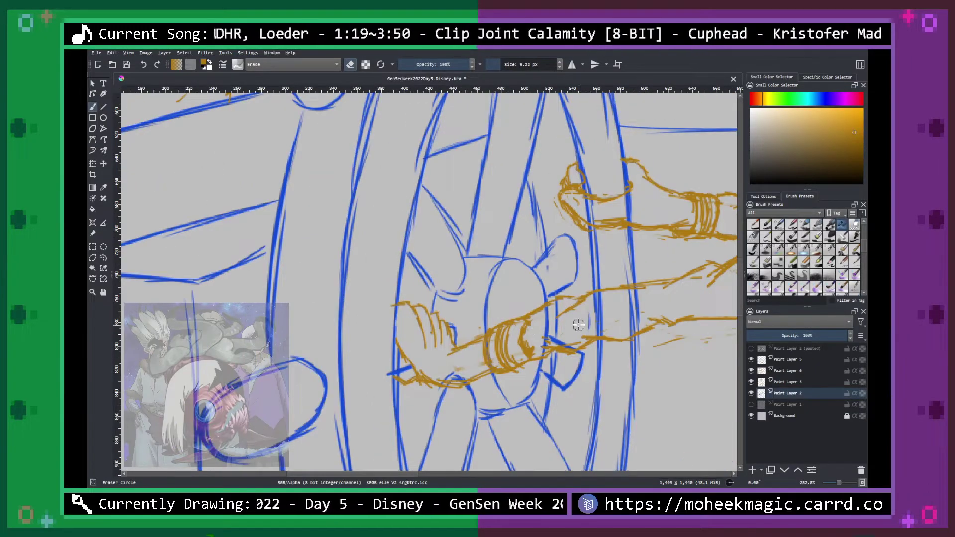
key(ctrl+plus)
drag(586, 362, 548, 273)
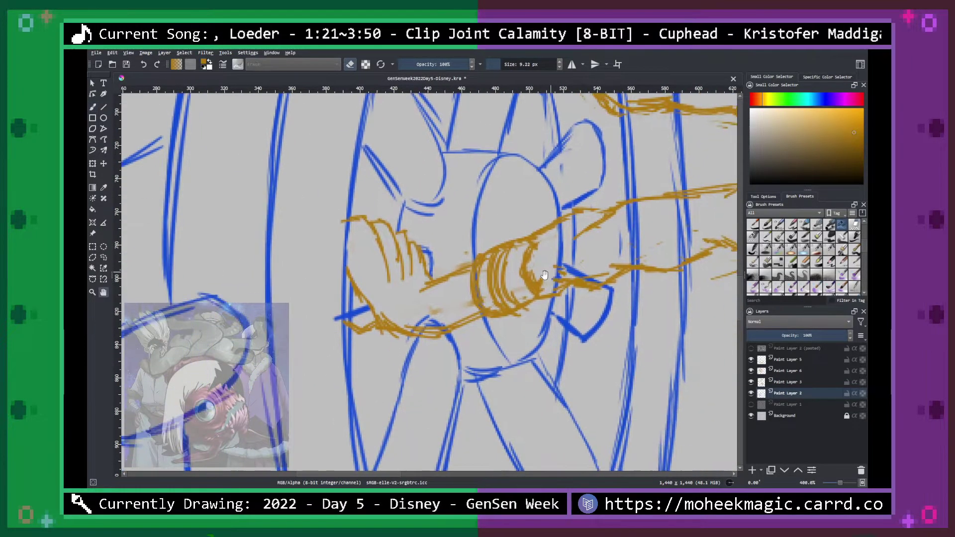
drag(439, 315, 427, 318)
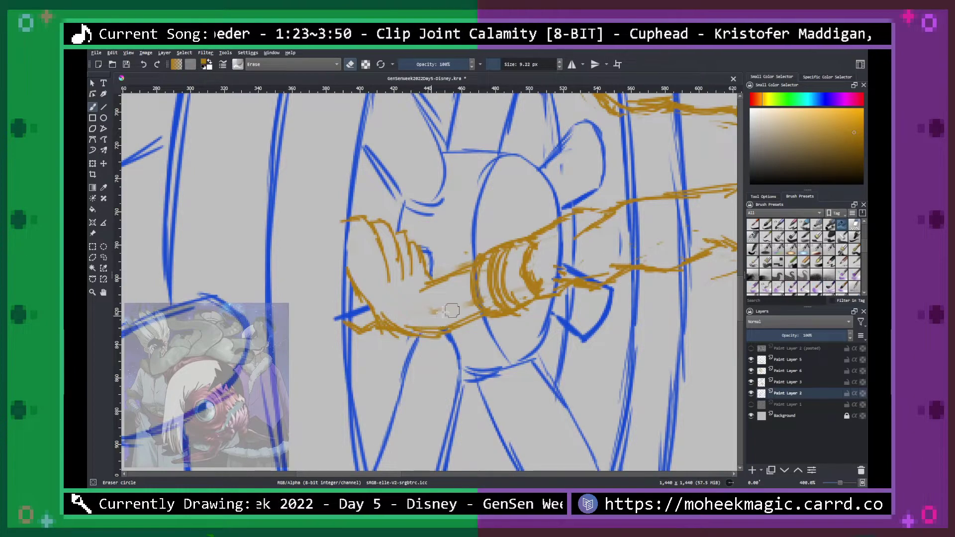
Erase the blue hub and rim lines inside the second character's lower forearm and upper hand.
mouse_move(561, 268)
mouse_down()
mouse_move(588, 260)
mouse_move(559, 284)
mouse_up()
scroll(574, 276, down, 1)
key(m)
key(m)
key(ctrl+z)
key(space)
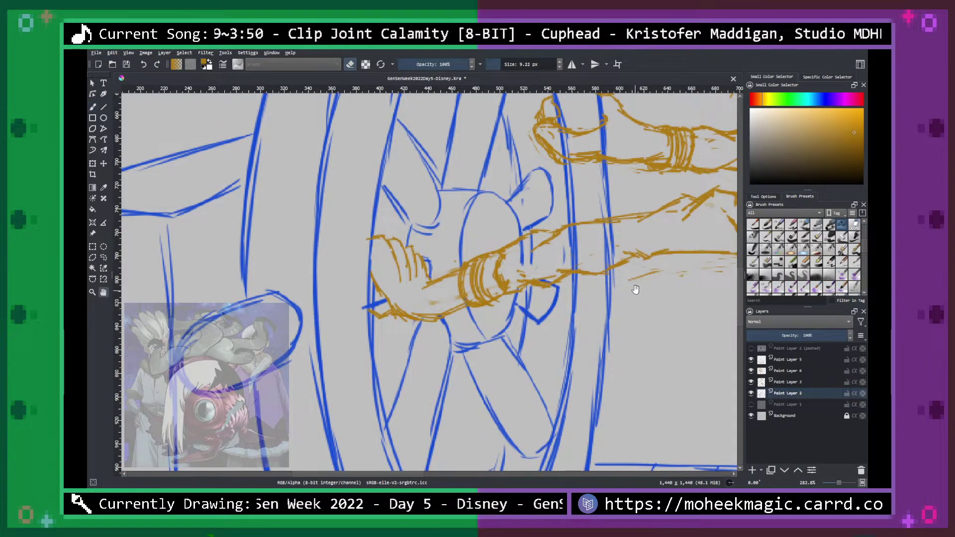
drag(635, 290, 531, 340)
key(b)
mouse_move(442, 288)
mouse_down()
mouse_move(409, 314)
mouse_move(415, 324)
mouse_move(484, 299)
mouse_move(436, 327)
mouse_move(446, 327)
mouse_move(477, 298)
mouse_move(533, 270)
mouse_move(468, 317)
mouse_move(515, 310)
mouse_up()
mouse_move(474, 197)
mouse_down()
mouse_move(506, 186)
mouse_move(474, 188)
mouse_move(507, 183)
mouse_move(494, 181)
mouse_move(486, 189)
mouse_move(520, 186)
mouse_move(487, 203)
mouse_move(496, 201)
mouse_move(458, 200)
mouse_up()
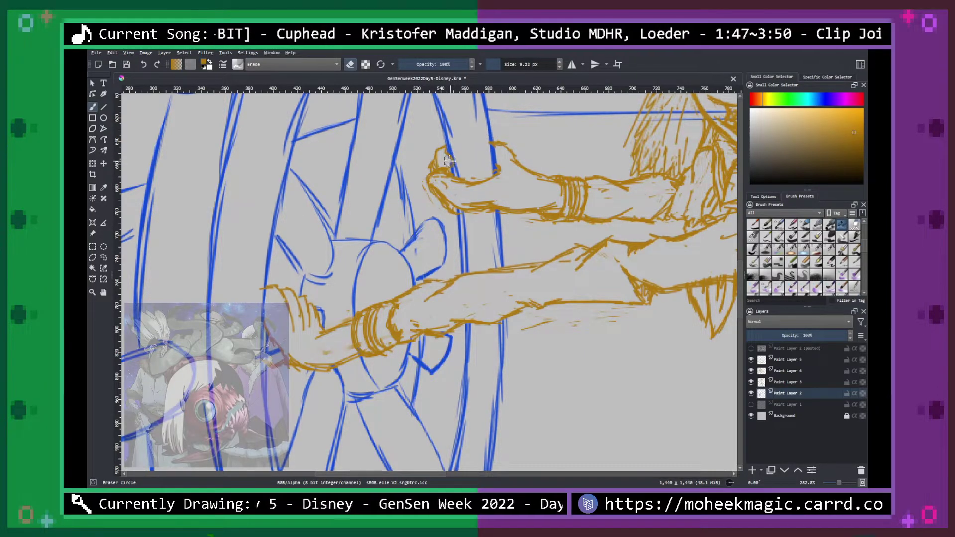
Erase the blue floor plank lines inside the shoe of the second character's forward leg.
key(ctrl+minus)
key(ctrl+minus)
key(ctrl+minus)
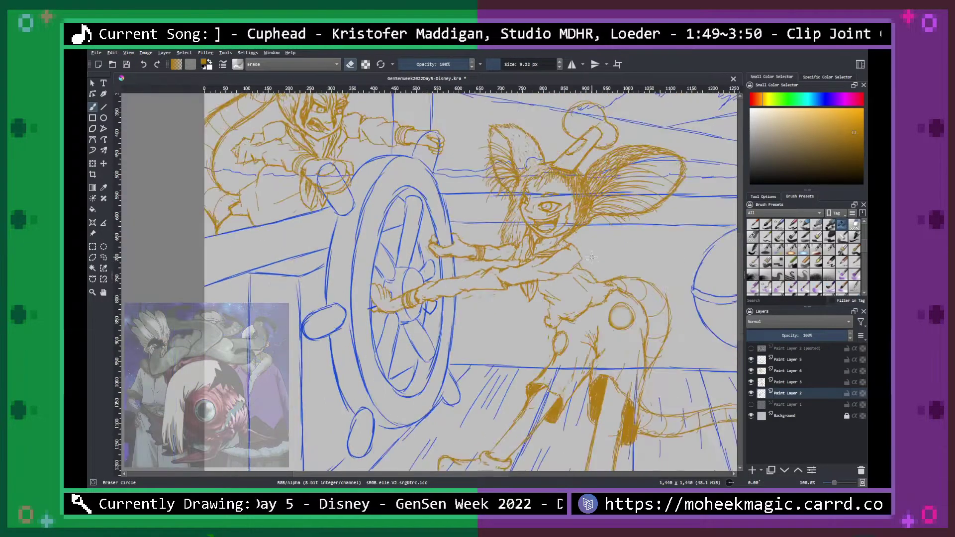
key(ctrl+plus)
key(ctrl+plus)
key(space)
drag(611, 335, 487, 196)
drag(575, 322, 455, 180)
drag(480, 288, 553, 232)
key(b)
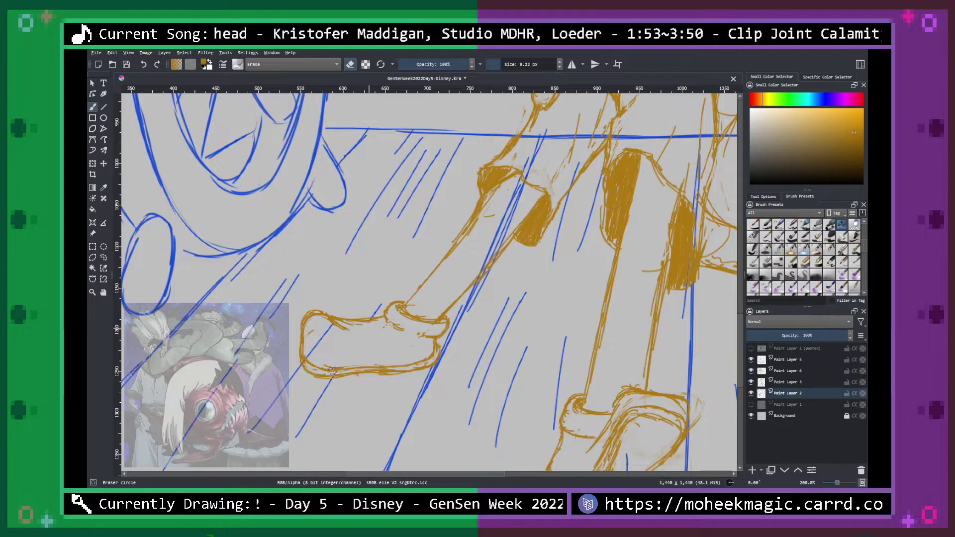
mouse_move(344, 367)
mouse_down()
mouse_move(320, 343)
mouse_move(305, 359)
mouse_move(331, 323)
mouse_move(368, 332)
mouse_up()
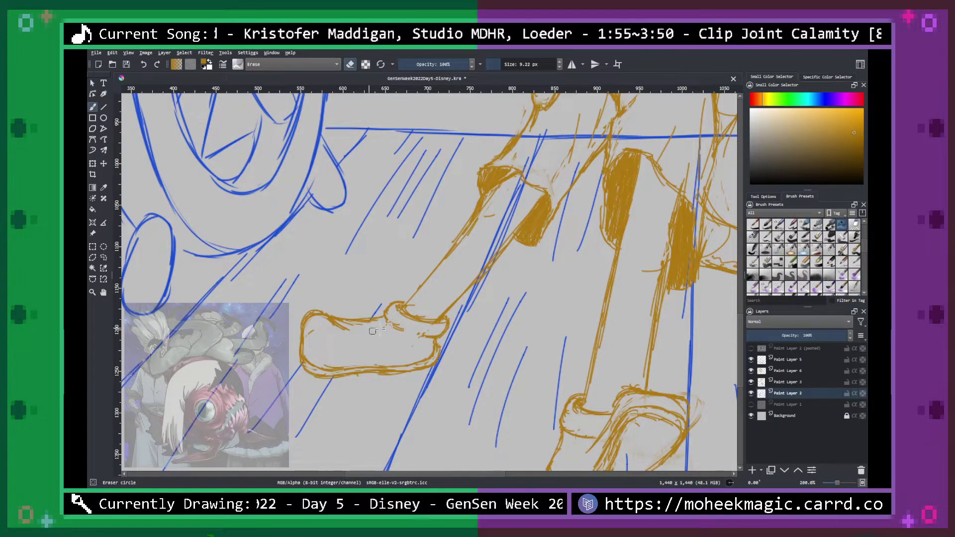
Erase the blue floor edge and plank lines inside the second character's forward leg.
mouse_move(525, 298)
mouse_down()
mouse_move(456, 335)
mouse_move(383, 411)
mouse_up()
drag(422, 230, 356, 288)
mouse_move(395, 252)
mouse_down()
mouse_move(442, 222)
mouse_move(332, 364)
mouse_move(377, 335)
mouse_move(338, 380)
mouse_up()
drag(443, 250, 476, 234)
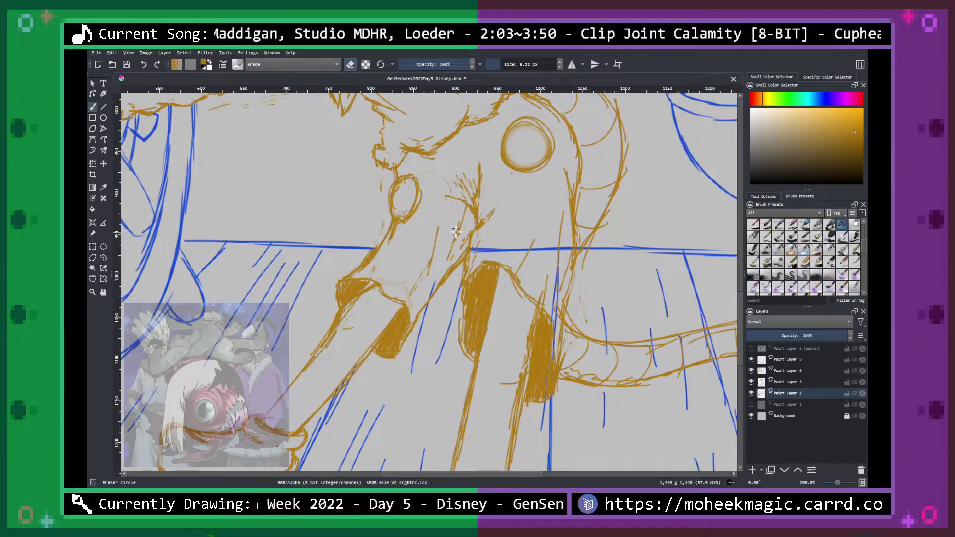
Show the pasted reference layer and compare it with the second character's legs and the whole sketch.
click(750, 349)
key(ctrl+plus)
key(ctrl+plus)
key(ctrl+plus)
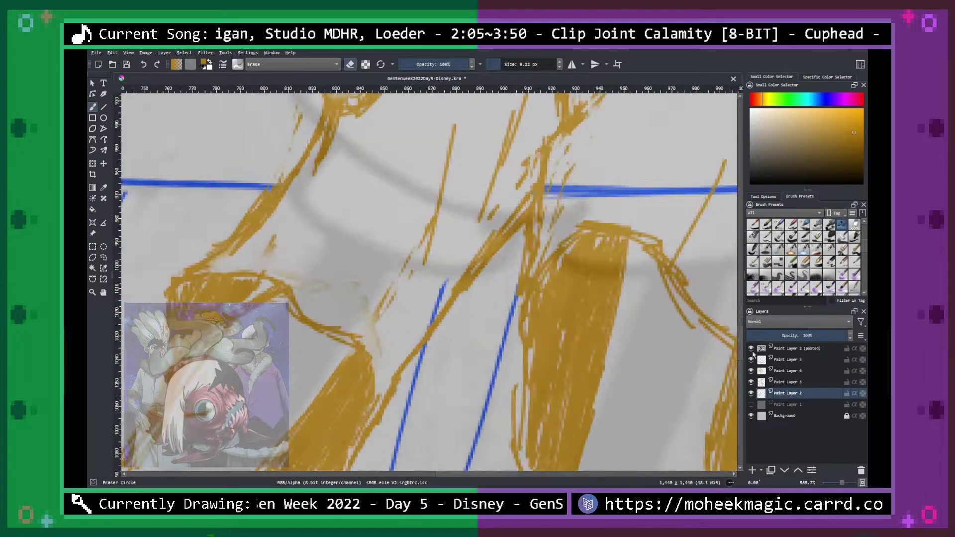
key(ctrl+minus)
key(ctrl+minus)
key(ctrl+minus)
key(ctrl+minus)
key(ctrl+minus)
key(minus)
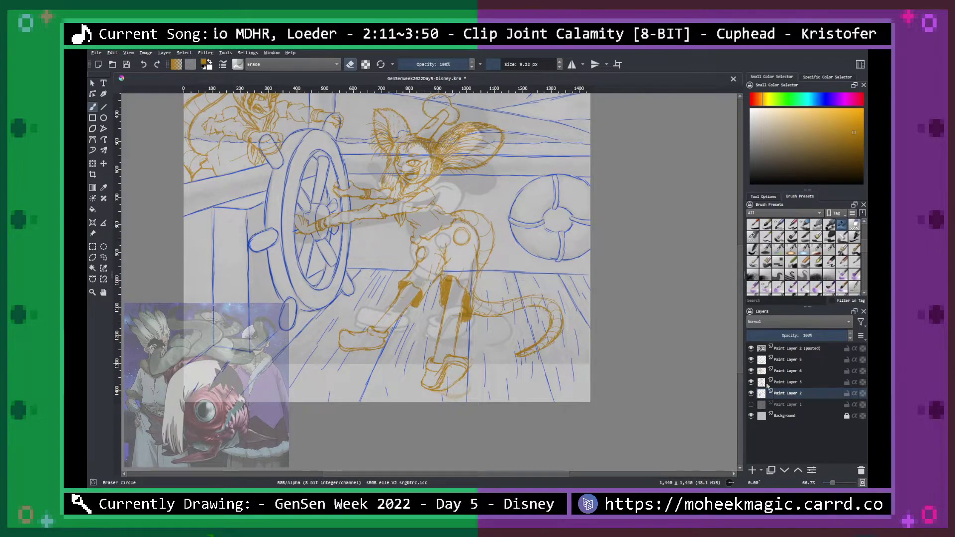
Set Paint Layer 2 (pasted) to about 20% opacity, hide it and reselect Paint Layer 2.
click(784, 349)
drag(825, 337, 801, 339)
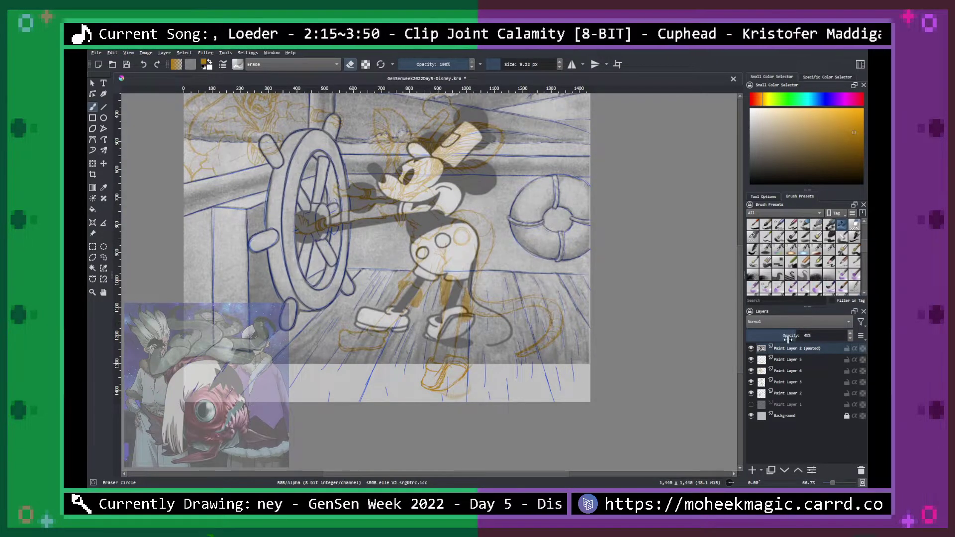
drag(787, 337, 770, 337)
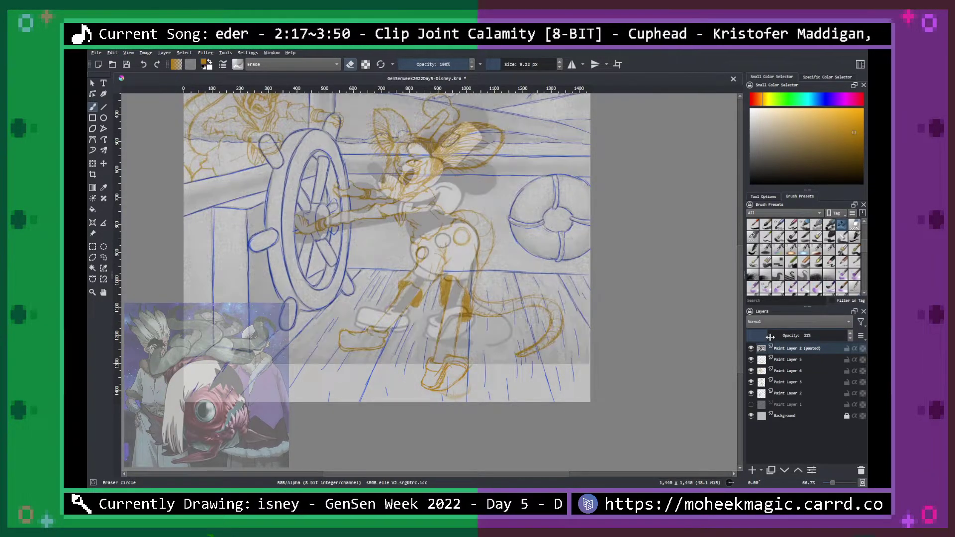
click(751, 349)
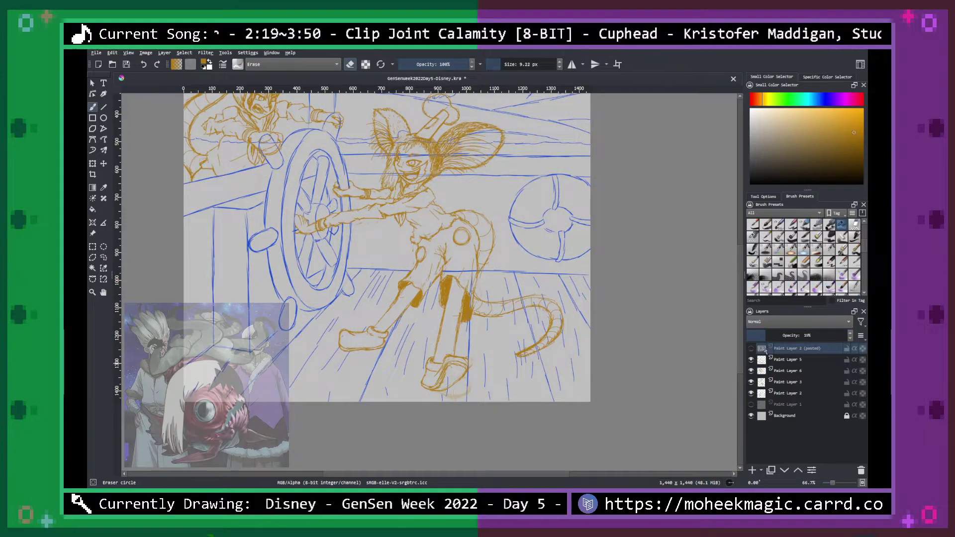
click(791, 393)
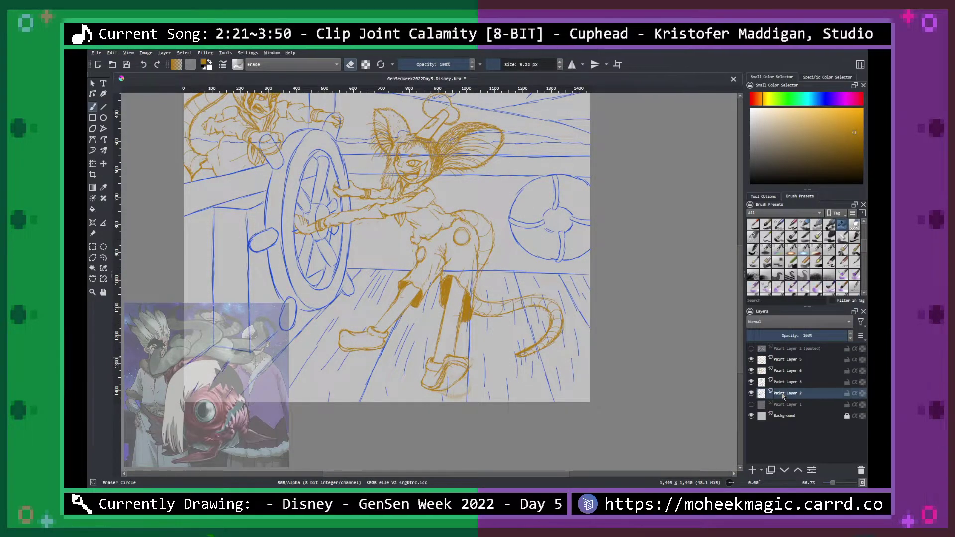
Erase the blue floor edge and plank lines crossing the second character's rear leg and its shoe.
key(ctrl+plus)
key(ctrl+plus)
key(ctrl+plus)
key(ctrl+plus)
key(space)
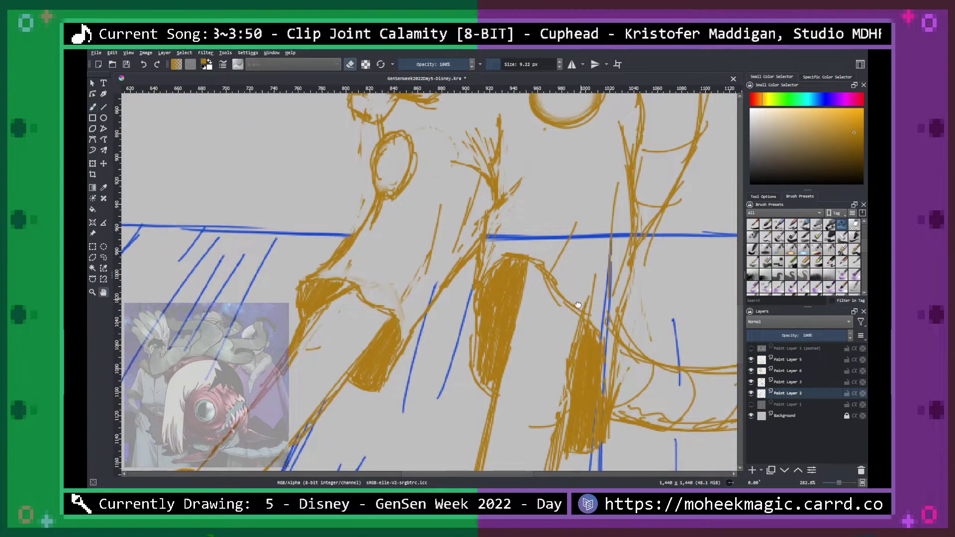
drag(578, 304, 491, 285)
key(b)
mouse_move(421, 210)
mouse_down()
mouse_move(545, 211)
mouse_move(524, 219)
mouse_move(550, 205)
mouse_move(521, 271)
mouse_up()
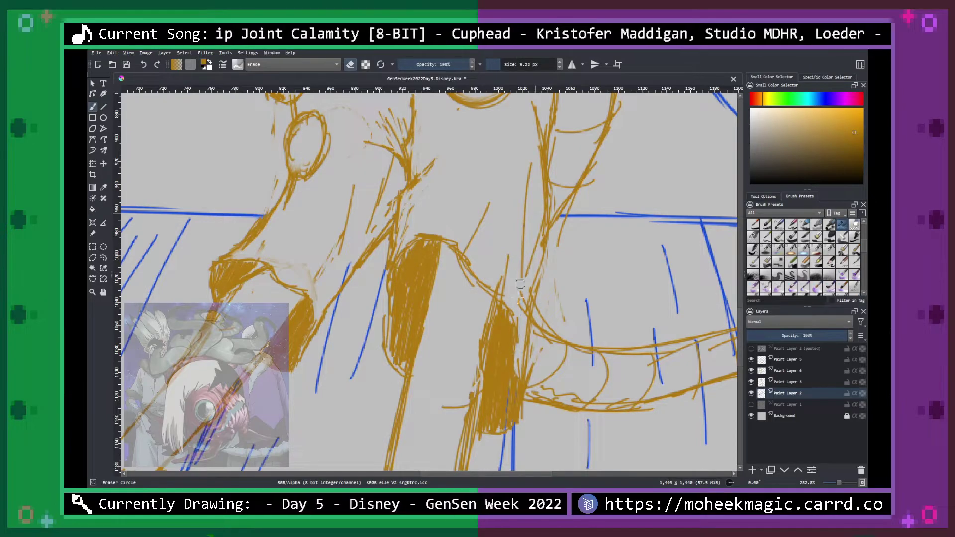
scroll(516, 338, down, 10)
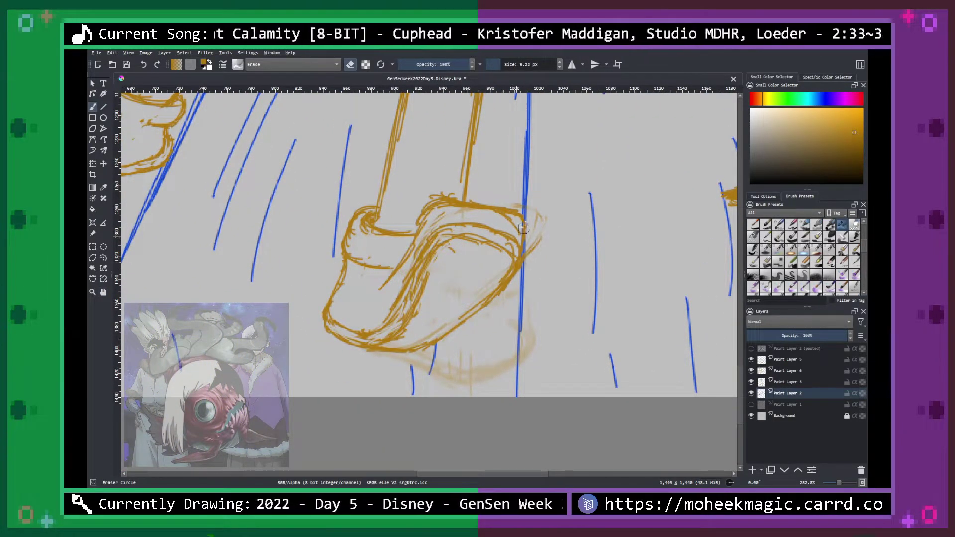
Erase the blue plank lines inside the second character's curved tail from its tip to the leg.
key(minus)
key(space)
drag(645, 196, 479, 305)
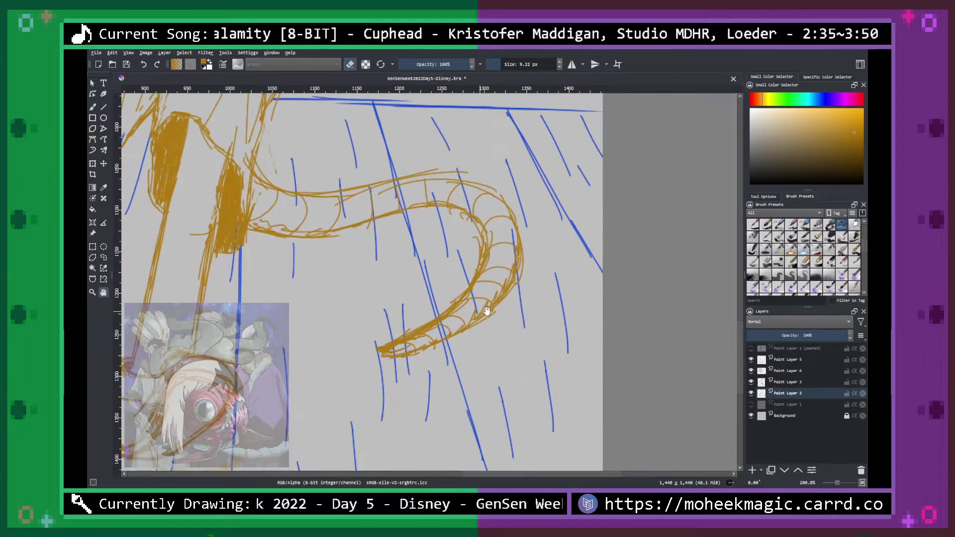
mouse_move(400, 341)
mouse_down()
mouse_move(390, 353)
mouse_move(413, 348)
mouse_up()
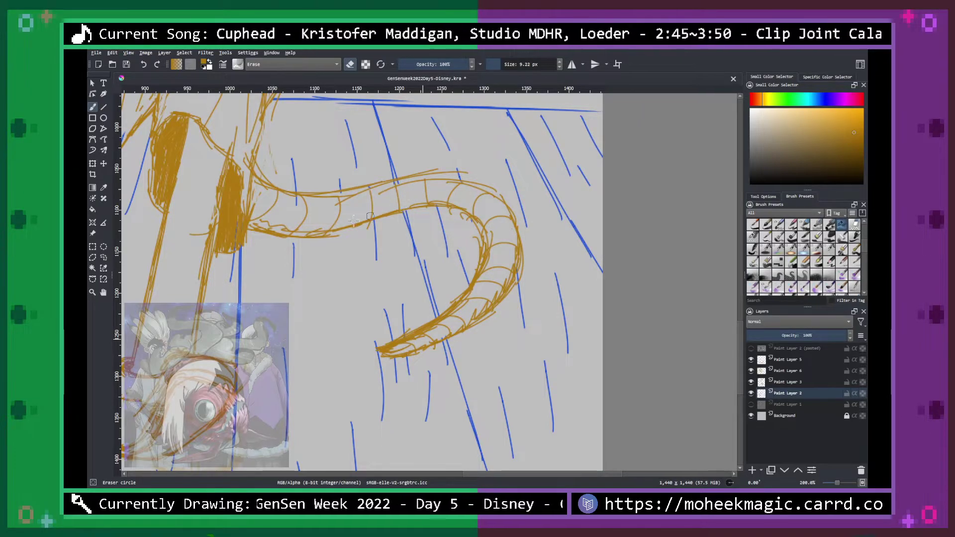
drag(338, 207, 564, 273)
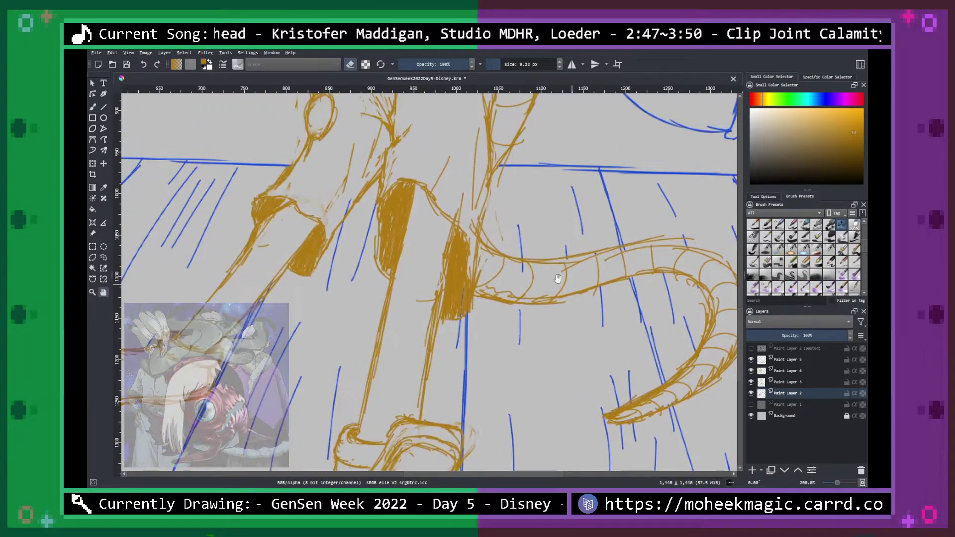
mouse_move(472, 275)
mouse_down()
mouse_move(464, 310)
mouse_move(469, 282)
mouse_up()
Erase the blue background lines inside the second character's smaller ear and the bone-shaped ornament on the head.
key(space)
drag(499, 240, 491, 324)
drag(458, 243, 545, 290)
mouse_move(483, 252)
mouse_down()
mouse_move(486, 288)
mouse_move(459, 313)
mouse_up()
drag(568, 253, 588, 360)
drag(486, 232, 549, 335)
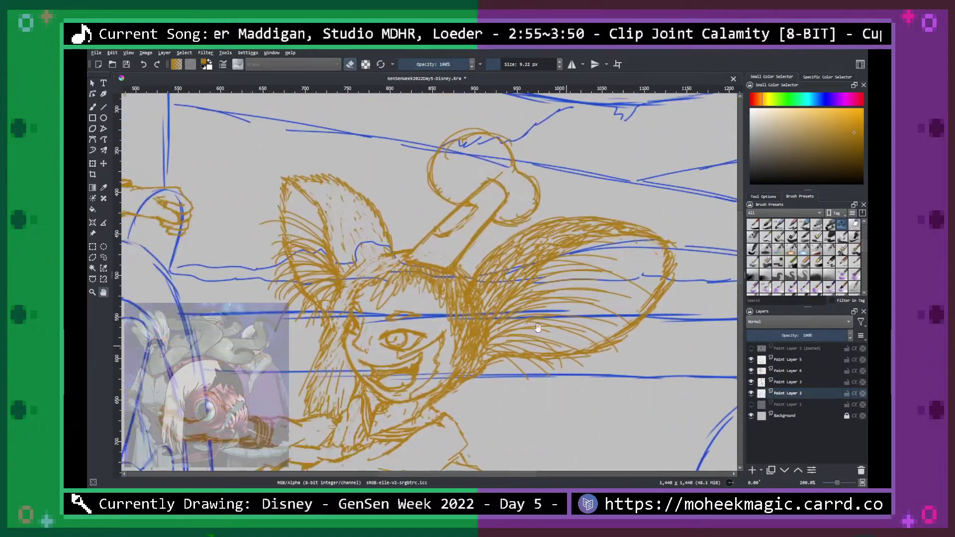
mouse_move(389, 269)
mouse_down()
mouse_move(361, 228)
mouse_move(373, 294)
mouse_up()
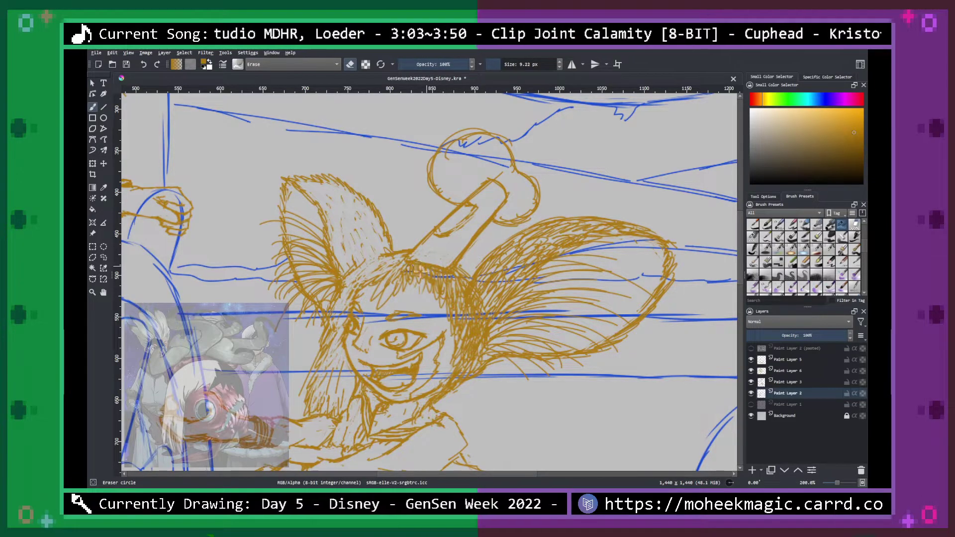
mouse_move(477, 157)
mouse_down()
mouse_move(438, 161)
mouse_move(459, 140)
mouse_move(445, 155)
mouse_move(478, 141)
mouse_move(488, 142)
mouse_move(472, 157)
mouse_move(500, 153)
mouse_up()
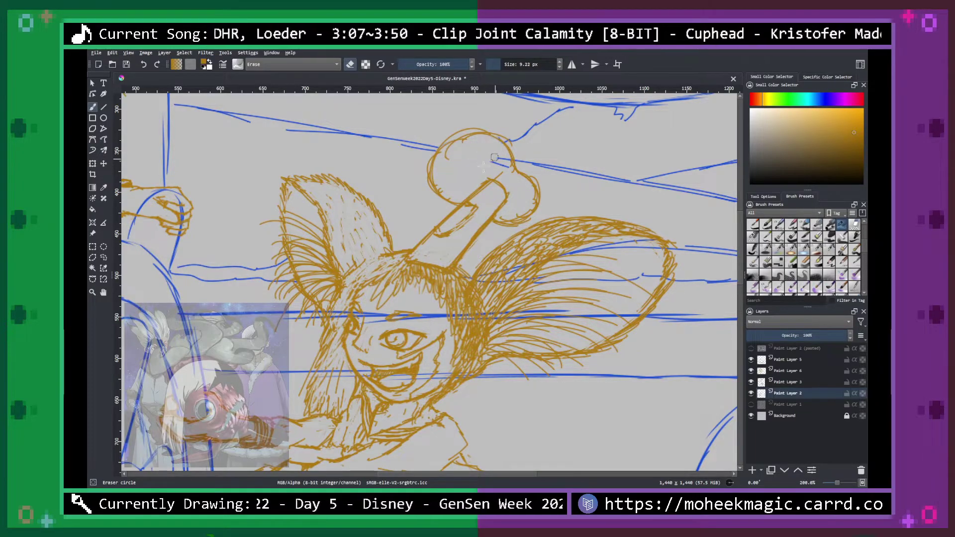
Erase the blue horizontal background lines crossing the second character's hair and face.
mouse_move(473, 299)
mouse_down()
mouse_move(509, 248)
mouse_move(482, 292)
mouse_move(478, 286)
mouse_move(448, 316)
mouse_move(329, 313)
mouse_up()
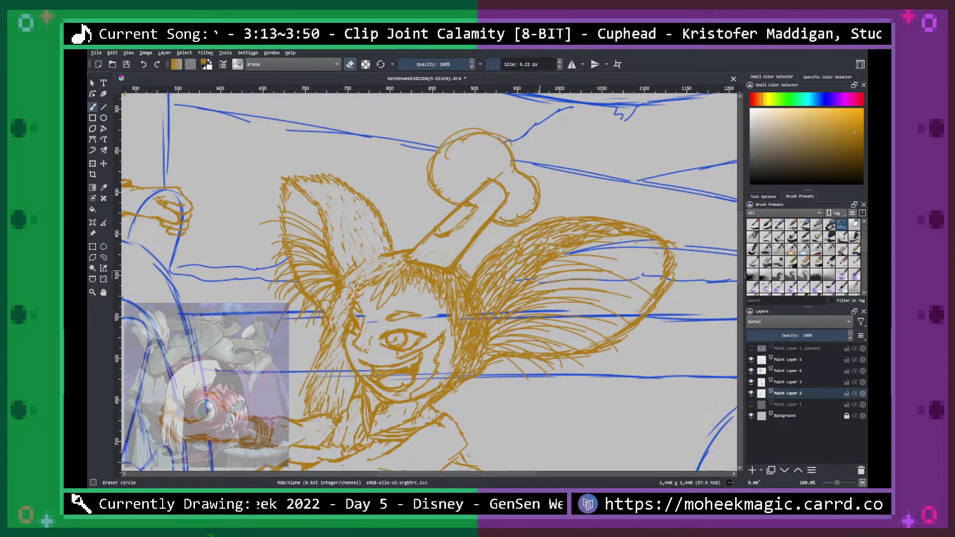
mouse_move(319, 368)
mouse_down()
mouse_move(365, 313)
mouse_move(340, 386)
mouse_up()
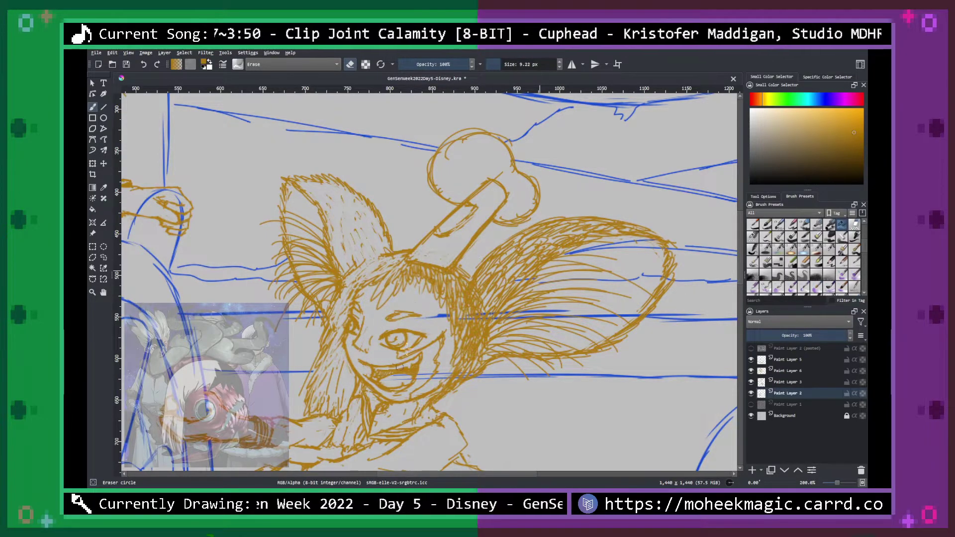
drag(427, 322, 450, 296)
drag(437, 356, 415, 397)
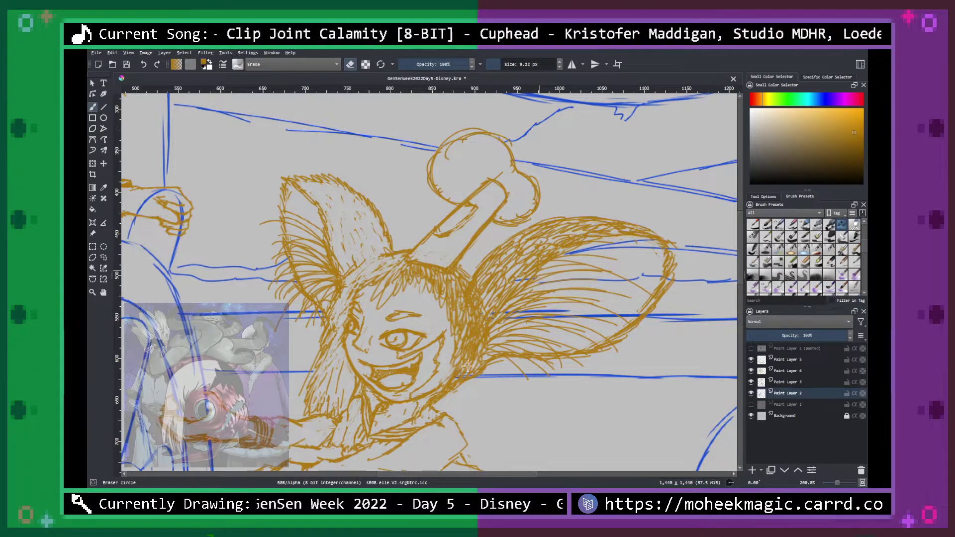
Erase the blue railing and horizon lines inside the second character's larger ear.
drag(585, 319, 622, 316)
mouse_move(657, 276)
mouse_down()
mouse_move(636, 300)
mouse_move(623, 300)
mouse_up()
mouse_move(651, 270)
mouse_down()
mouse_move(517, 281)
mouse_move(522, 308)
mouse_move(555, 314)
mouse_up()
mouse_move(648, 246)
mouse_down()
mouse_move(618, 246)
mouse_move(561, 248)
mouse_up()
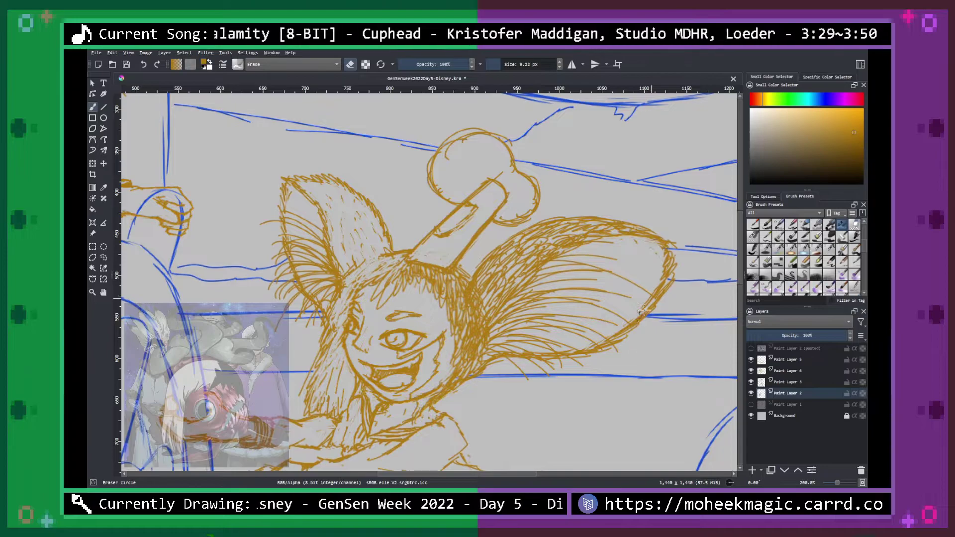
key(ctrl+minus)
key(ctrl+plus)
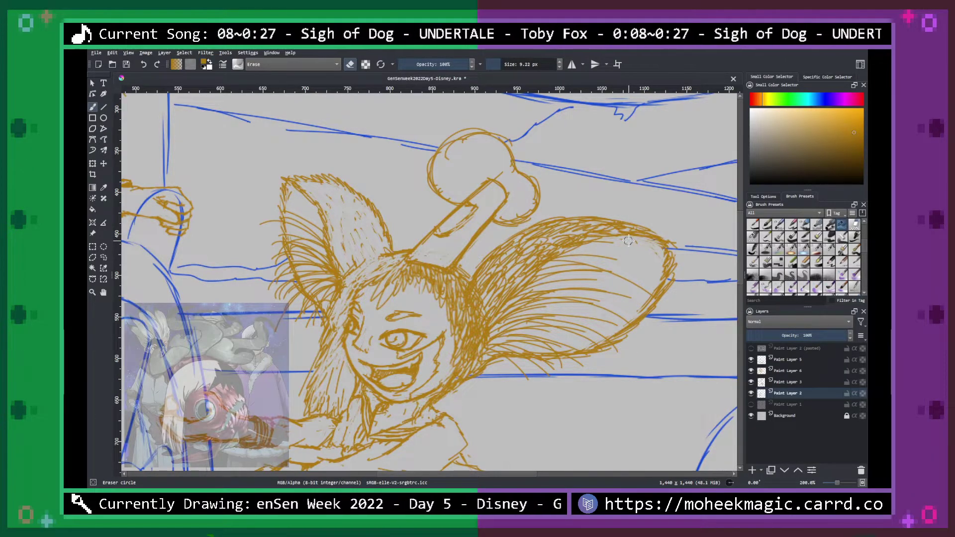
Try to erase the blue wheel handle and horizon lines inside the tall-haired character's lower hand, and undo the erasing.
key(minus)
key(minus)
key(minus)
key(minus)
key(plus)
key(plus)
key(plus)
key(plus)
key(h)
drag(361, 278, 625, 300)
drag(452, 271, 531, 305)
drag(453, 318, 512, 268)
key(plus)
drag(448, 290, 506, 292)
key(b)
mouse_move(397, 295)
mouse_down()
mouse_move(396, 264)
mouse_move(405, 296)
mouse_move(306, 291)
mouse_move(363, 303)
mouse_move(347, 310)
mouse_move(351, 323)
mouse_move(383, 309)
mouse_move(358, 350)
mouse_up()
key(space)
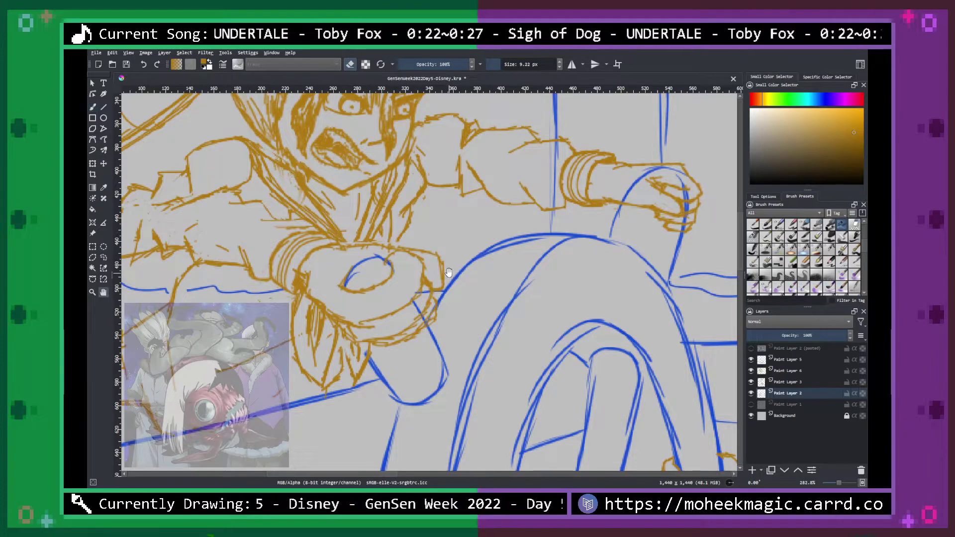
key(ctrl+z)
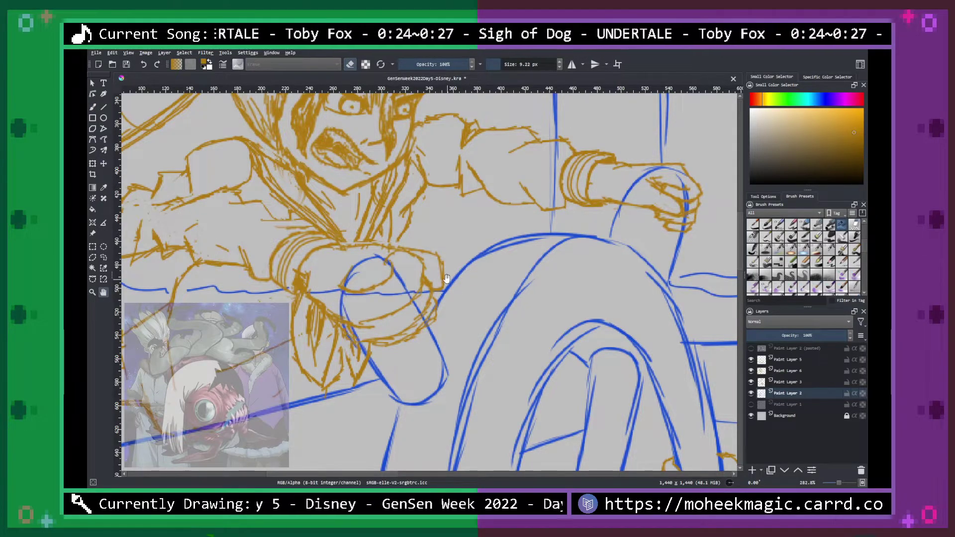
Erase the blue wheel handle outline and horizon line where they cross the tall-haired character's gripping lower hand.
drag(385, 335, 426, 324)
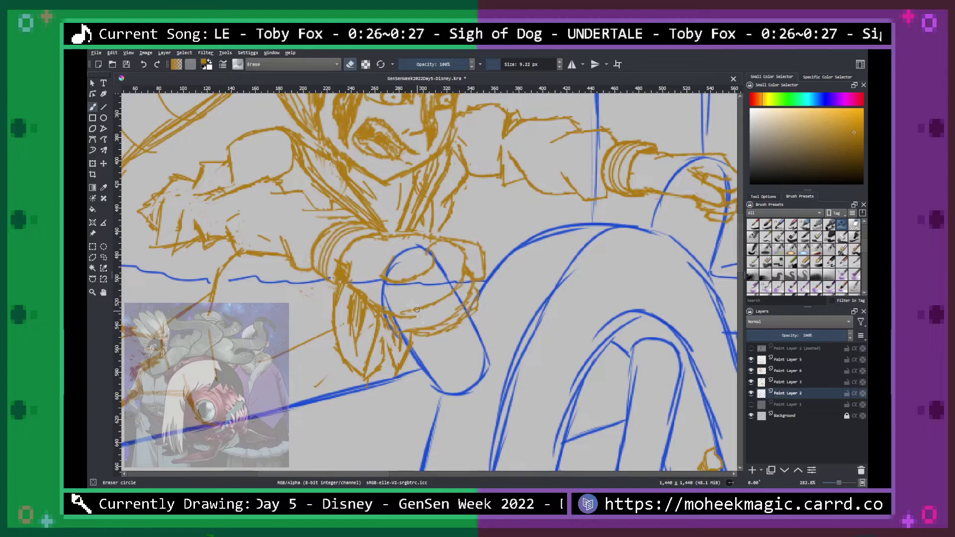
mouse_move(330, 277)
mouse_down()
mouse_move(432, 294)
mouse_move(418, 283)
mouse_move(394, 287)
mouse_move(432, 277)
mouse_move(435, 252)
mouse_move(446, 250)
mouse_move(447, 297)
mouse_move(465, 275)
mouse_move(468, 308)
mouse_up()
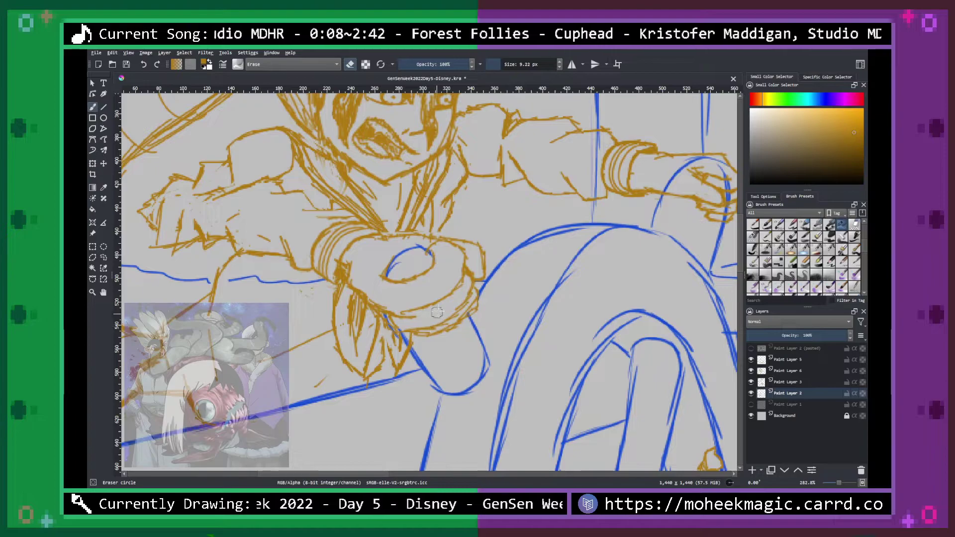
Erase the blue wheel handle lines inside the tall-haired character's outstretched upper hand on Paint Layer 2.
click(789, 372)
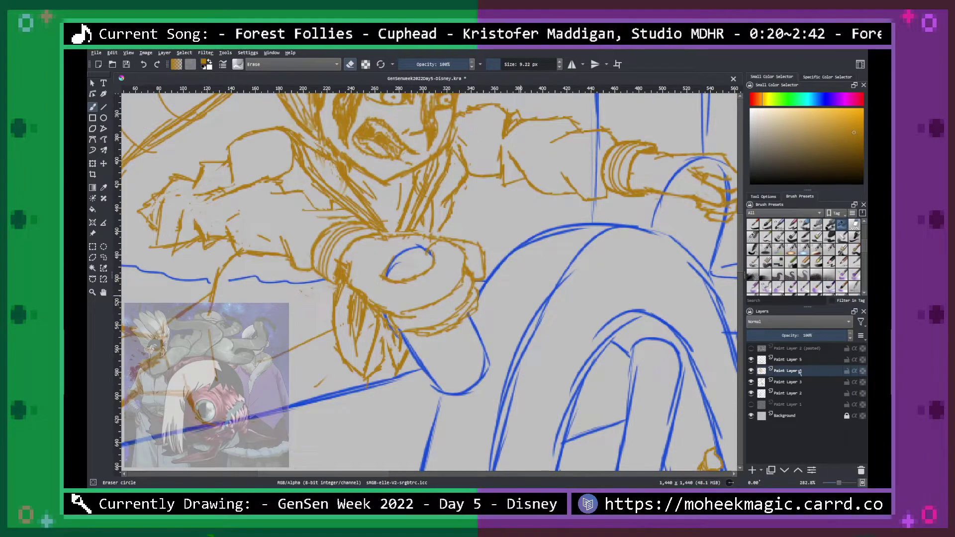
click(789, 394)
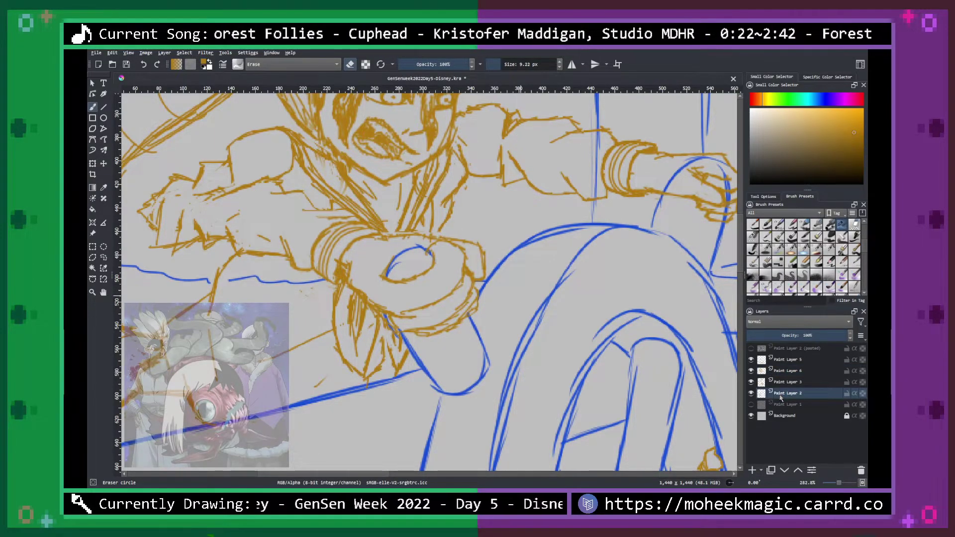
drag(666, 316, 432, 429)
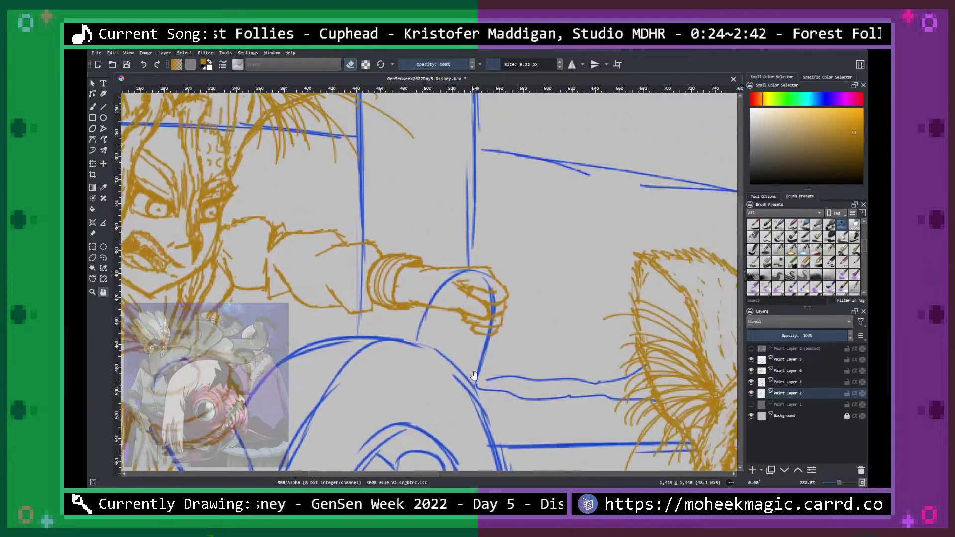
mouse_move(451, 281)
mouse_down()
mouse_move(435, 294)
mouse_move(478, 270)
mouse_move(491, 281)
mouse_move(464, 274)
mouse_up()
key(m)
key(m)
key(ctrl+z)
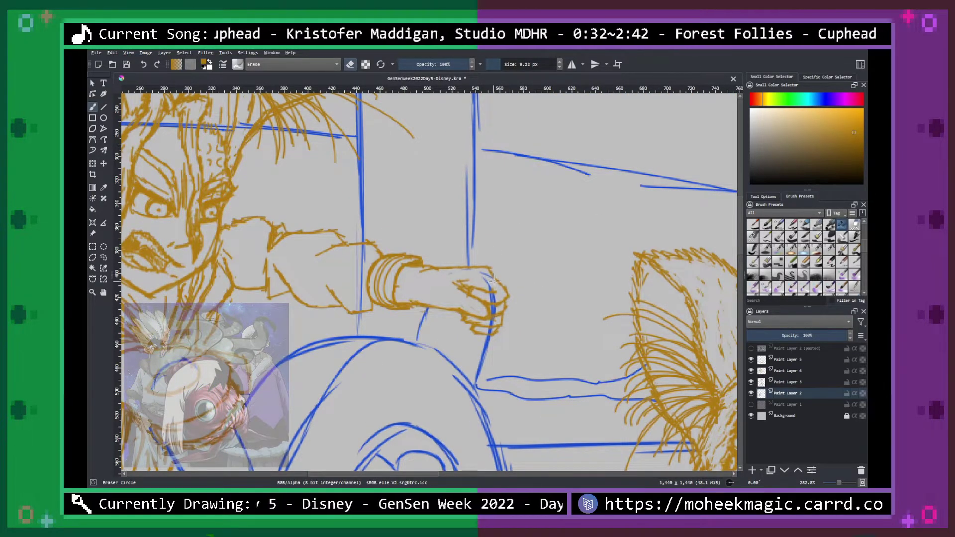
key(m)
key(m)
key(ctrl+z)
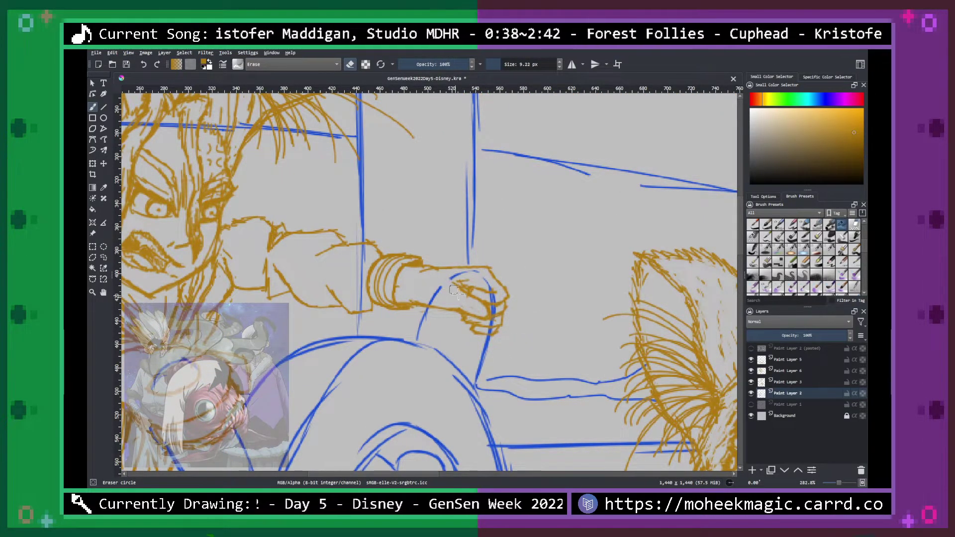
mouse_move(502, 298)
mouse_down()
mouse_move(489, 306)
mouse_move(491, 325)
mouse_up()
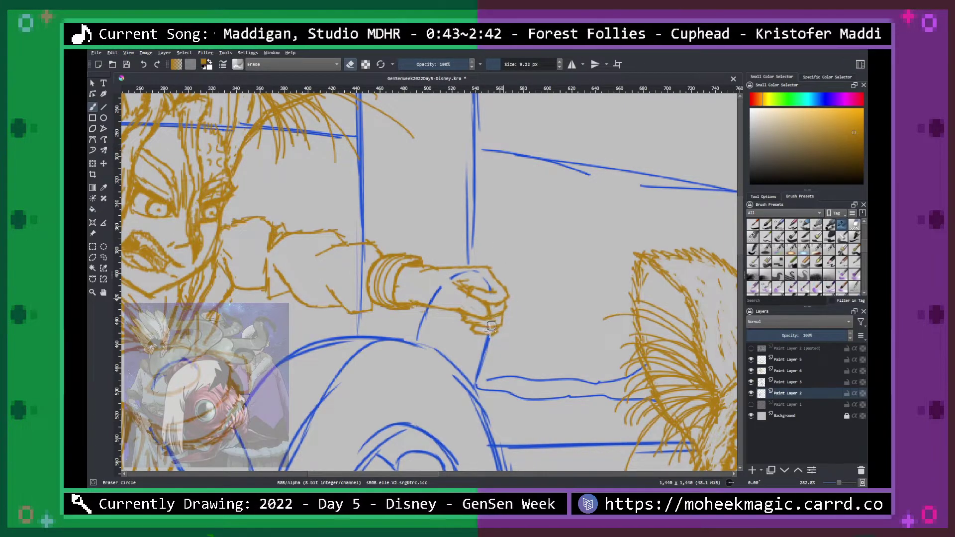
Switch to the sketch's blue with the Ink gpen 10 brush and retrace the wheel handle's edge below the outstretched wrist.
right_click(540, 291)
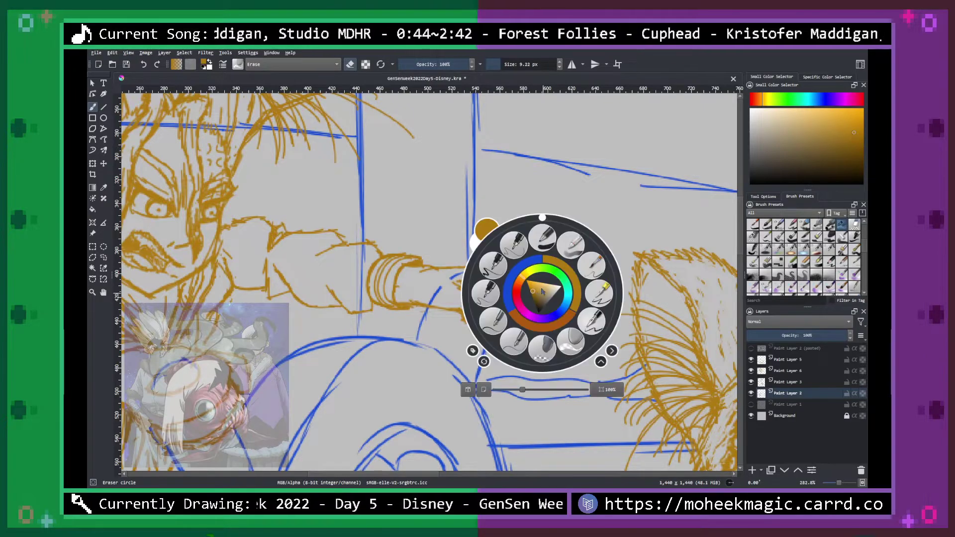
click(518, 287)
right_click(508, 277)
right_click(521, 275)
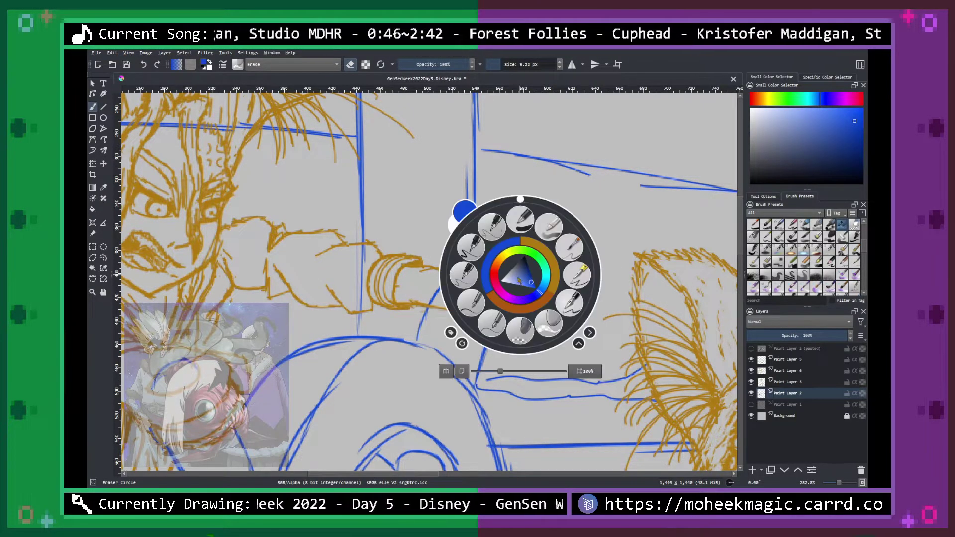
click(467, 277)
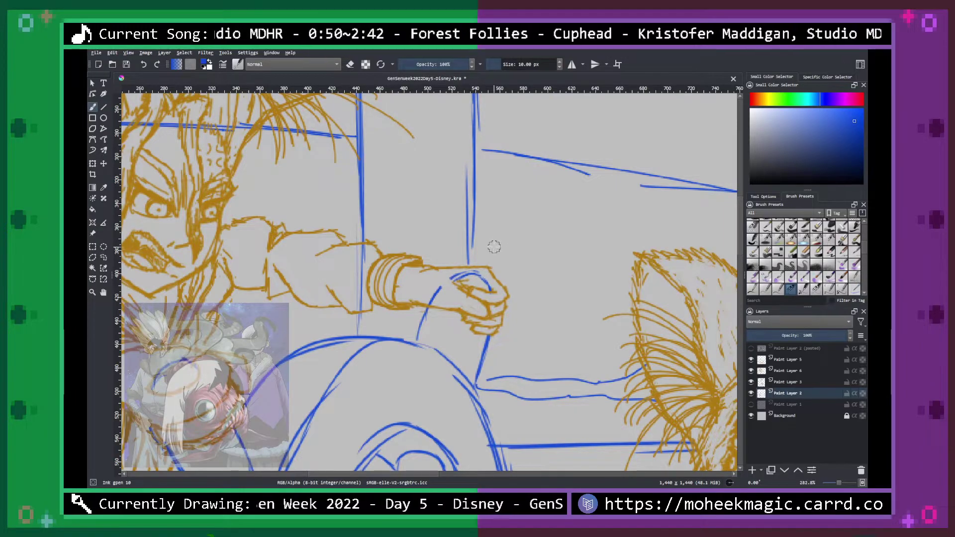
drag(425, 323, 416, 339)
Erase the doubled handle edge below the wrist and redraw it as a single blue line with Ink gpen 10.
key(e)
right_click(449, 306)
click(442, 324)
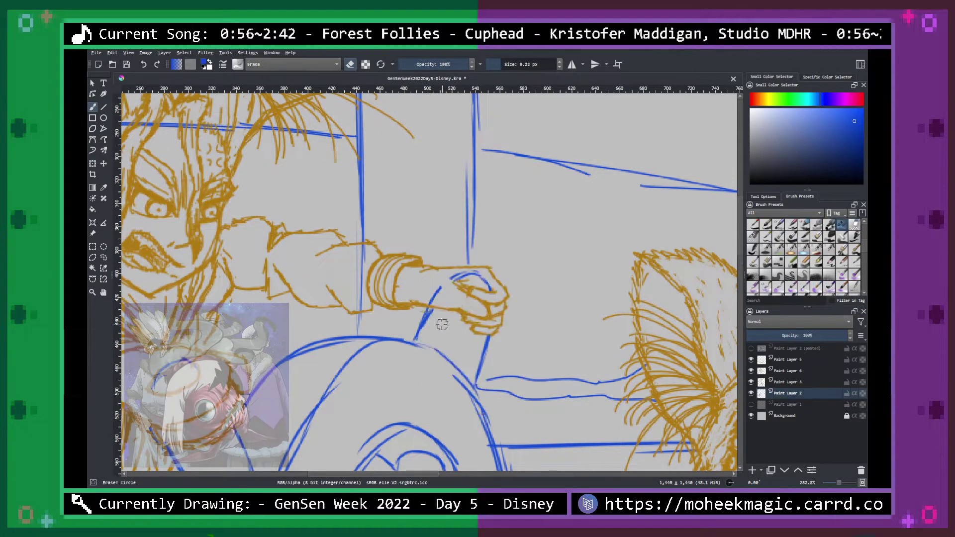
mouse_move(431, 327)
mouse_down()
mouse_move(418, 342)
mouse_move(429, 306)
mouse_move(412, 337)
mouse_up()
right_click(460, 313)
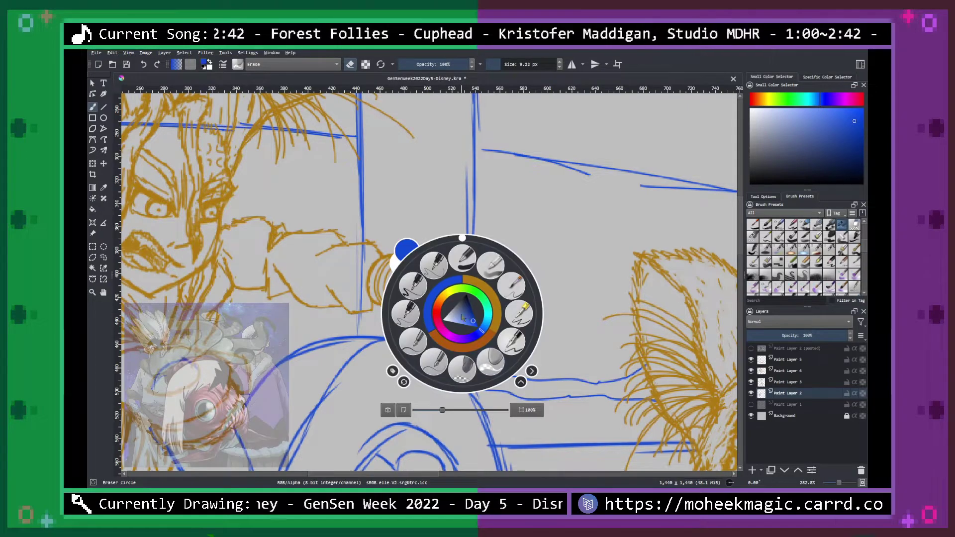
click(406, 313)
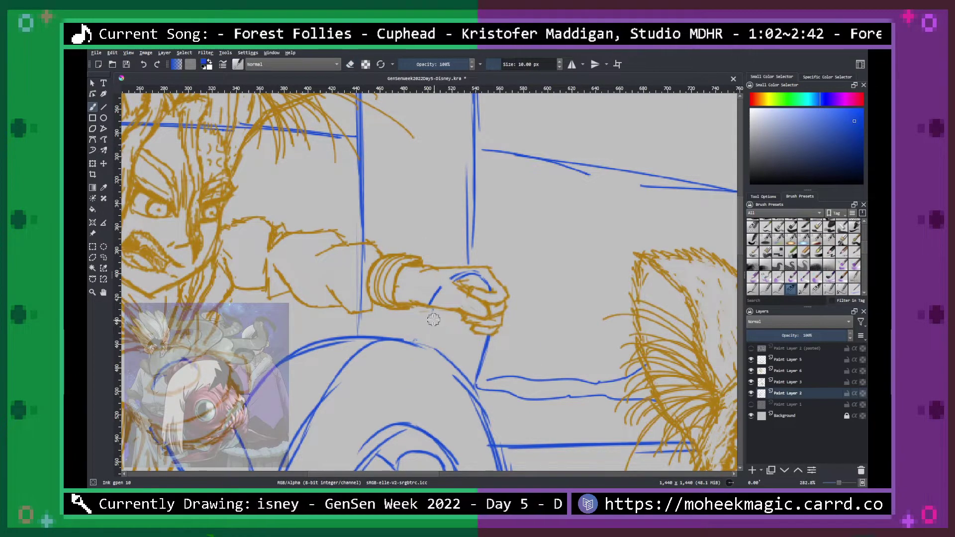
drag(433, 307, 420, 326)
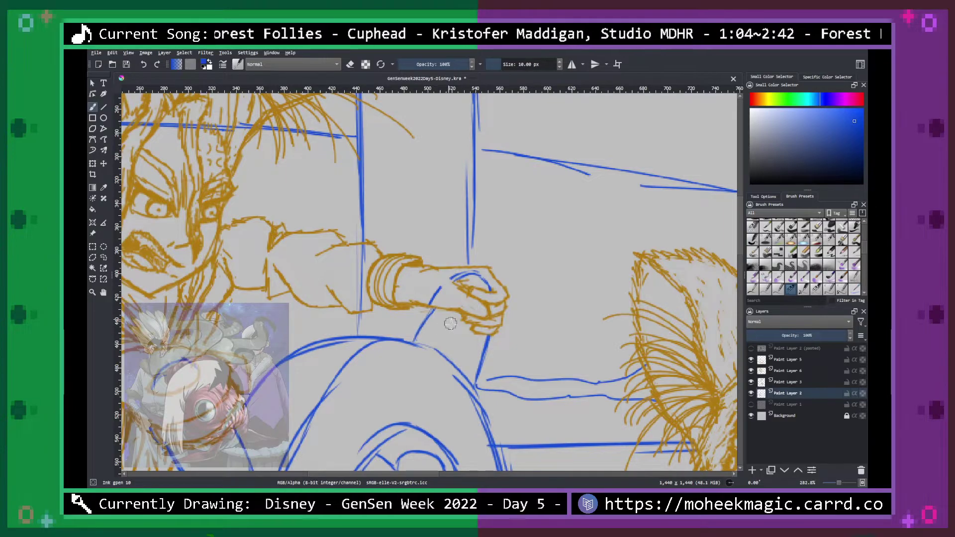
Erase the leftover handle line inside the forearm and the vertical post lines crossing the tall-haired character's sleeve.
right_click(451, 319)
click(482, 371)
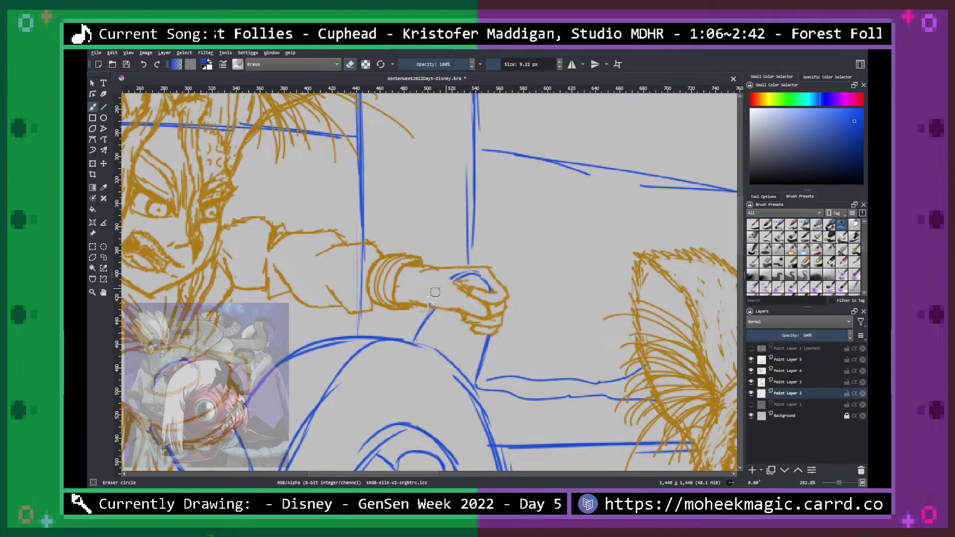
key(space)
drag(502, 314, 561, 330)
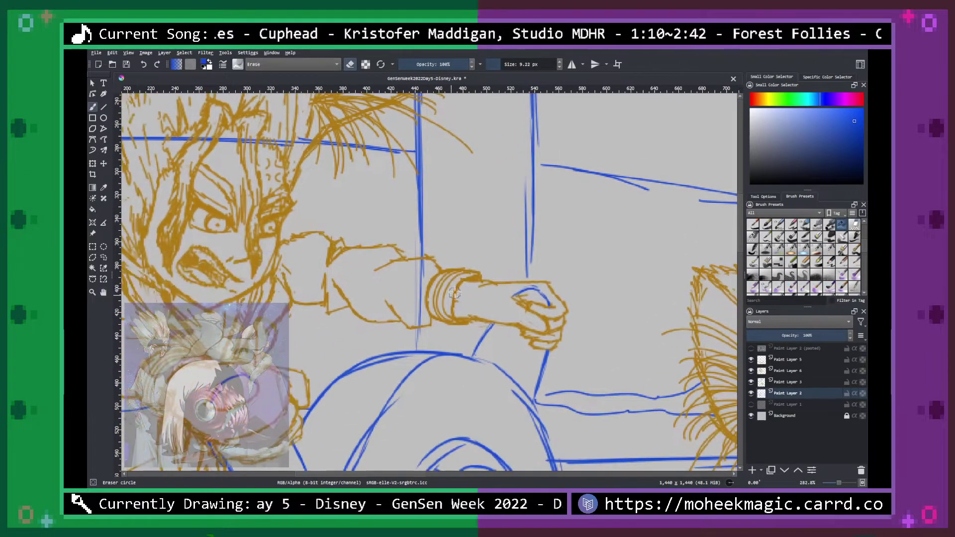
mouse_move(423, 268)
mouse_down()
mouse_move(416, 324)
mouse_move(415, 303)
mouse_move(445, 281)
mouse_move(436, 291)
mouse_move(550, 251)
mouse_up()
Erase the blue horizontal line where it crosses the tall-haired character's ear, hair and forehead.
key(space)
drag(348, 326, 530, 277)
drag(500, 304, 392, 302)
key(space)
mouse_move(570, 251)
mouse_down()
mouse_move(552, 420)
mouse_move(531, 491)
mouse_up()
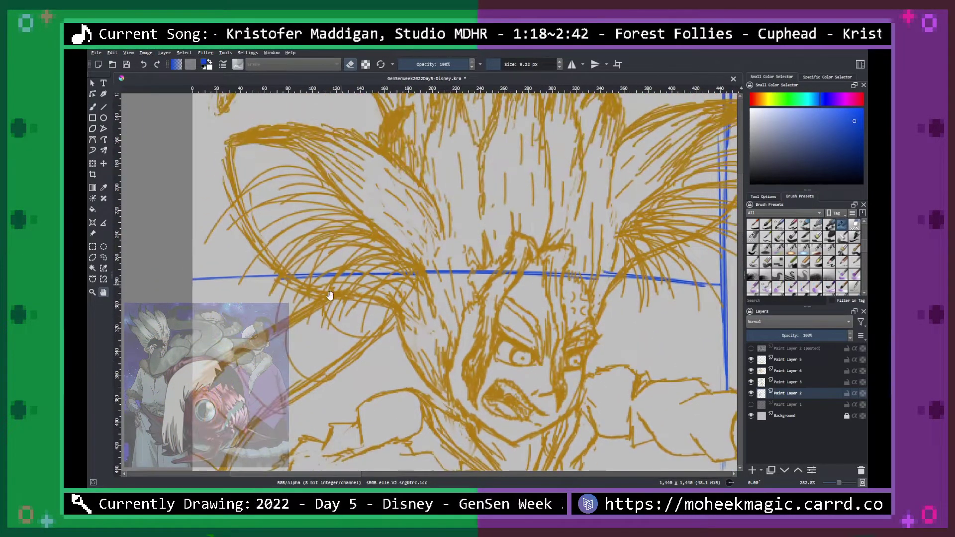
drag(294, 264, 577, 266)
key(space)
drag(645, 297, 439, 340)
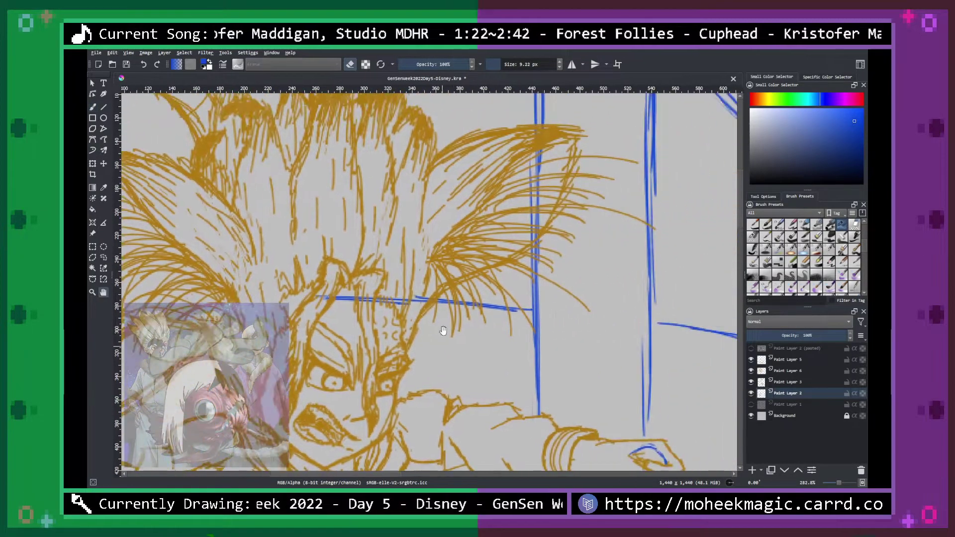
mouse_move(435, 289)
mouse_down()
mouse_move(400, 310)
mouse_move(384, 310)
mouse_move(417, 290)
mouse_move(408, 284)
mouse_move(327, 312)
mouse_move(344, 278)
mouse_up()
Erase the blue vertical post lines where they pass through the tall-haired character's ear on the wheel side.
key(space)
drag(542, 265, 422, 389)
mouse_move(419, 313)
mouse_down()
mouse_move(429, 261)
mouse_move(404, 258)
mouse_move(418, 259)
mouse_move(437, 285)
mouse_move(421, 362)
mouse_up()
Erase the blue cloud outline where it crosses the curved striped tail and the tips of the tall hair.
key(space)
mouse_move(183, 156)
mouse_down()
mouse_move(337, 231)
mouse_move(429, 252)
mouse_move(443, 270)
mouse_move(468, 222)
mouse_move(446, 235)
mouse_up()
key(space)
drag(410, 307, 550, 287)
mouse_move(338, 278)
mouse_down()
mouse_move(313, 277)
mouse_move(374, 255)
mouse_move(355, 274)
mouse_move(435, 270)
mouse_up()
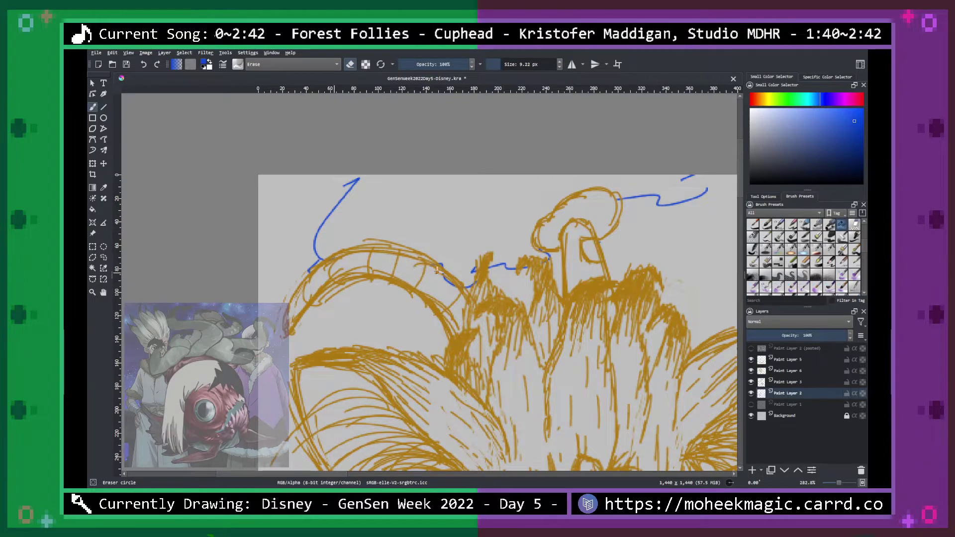
key(minus)
key(minus)
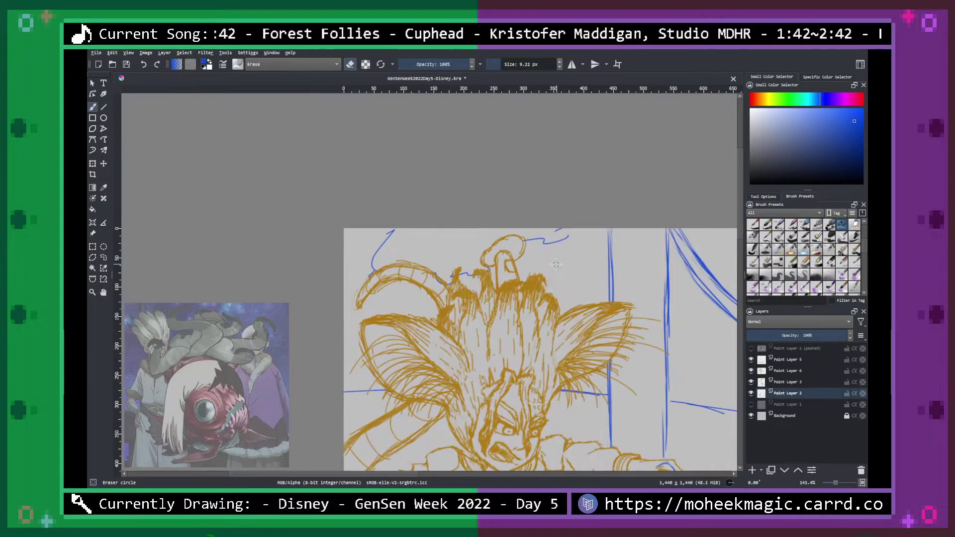
key(plus)
key(plus)
key(plus)
mouse_move(485, 299)
mouse_down()
mouse_move(450, 279)
mouse_move(458, 275)
mouse_up()
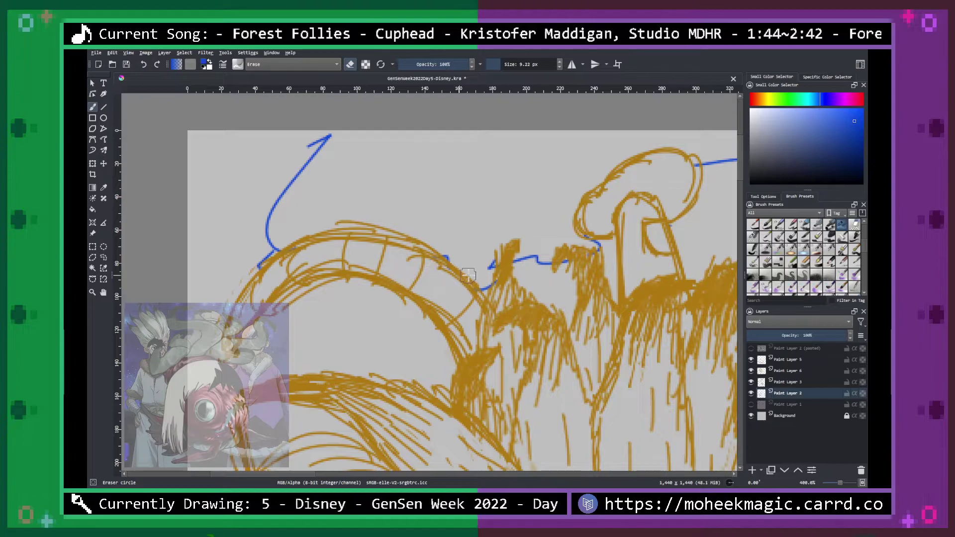
Save the document with the cleaned background sketch.
key(minus)
key(minus)
key(minus)
key(minus)
key(space)
drag(635, 296, 494, 189)
key(minus)
key(minus)
key(plus)
key(plus)
key(ctrl+s)
Add a new paint layer directly above the hidden Paint Layer 1 and below the sketch layers.
drag(654, 292, 612, 176)
drag(705, 372, 583, 232)
click(785, 405)
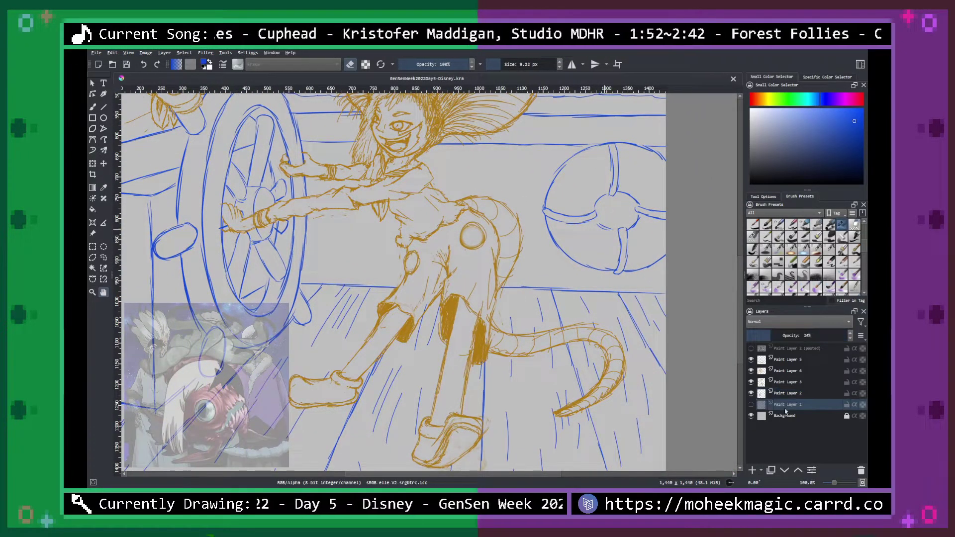
click(753, 471)
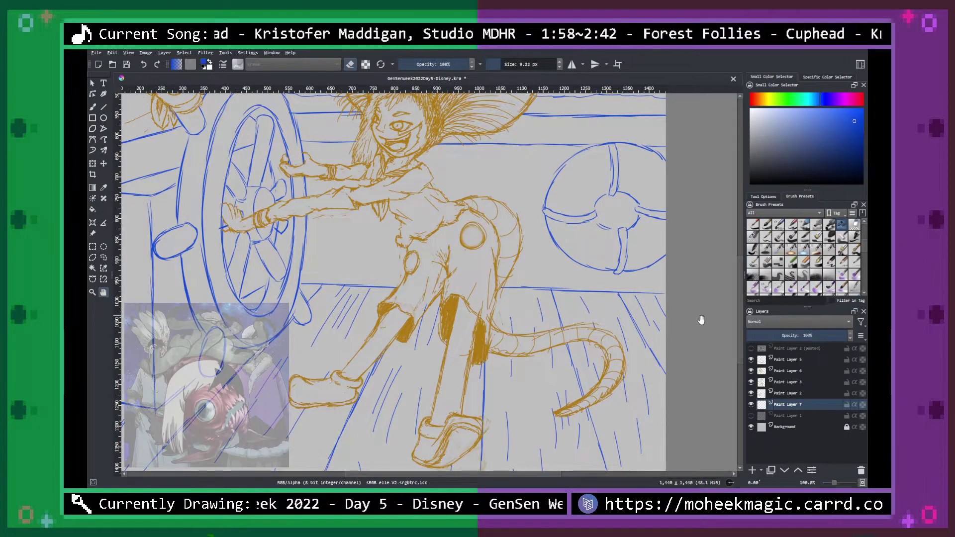
Choose a light sky blue and paint a small patch below the large cloud with the 40 px Basic-1 brush.
mouse_move(691, 267)
mouse_down()
mouse_move(661, 383)
mouse_move(652, 348)
mouse_up()
key(b)
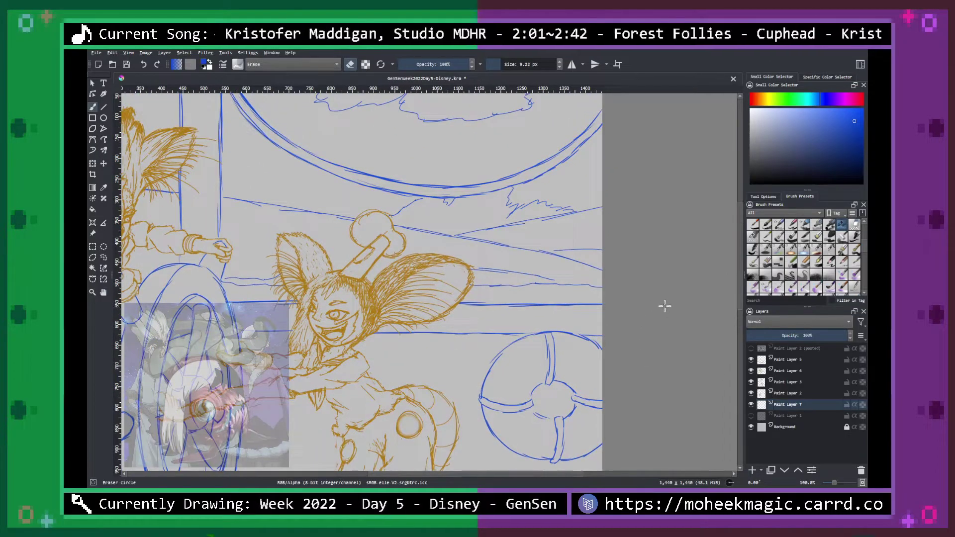
key(plus)
key(h)
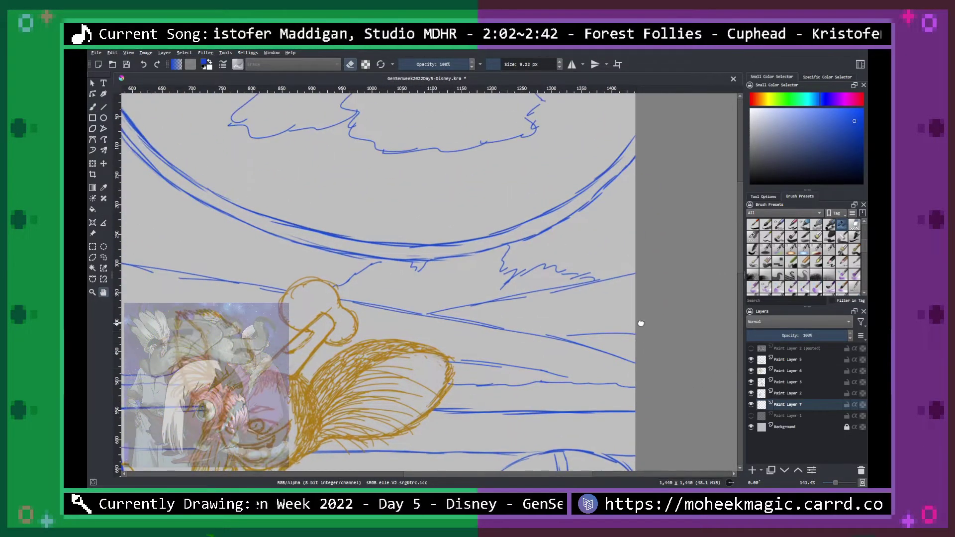
drag(639, 320, 656, 339)
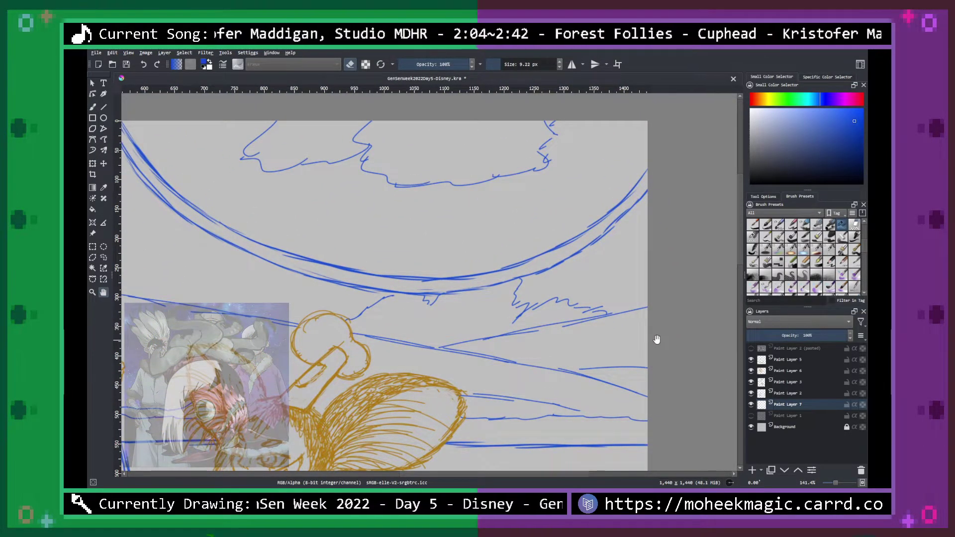
click(813, 100)
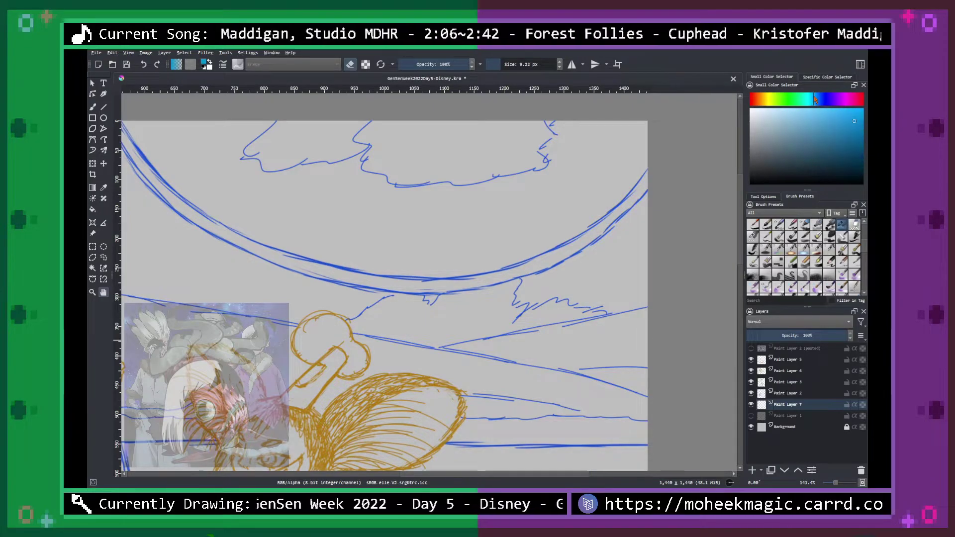
key(b)
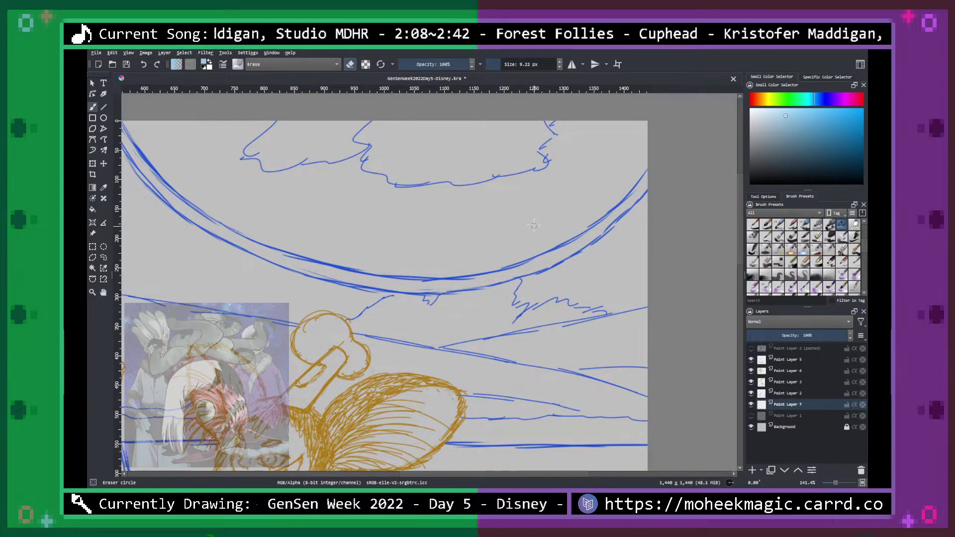
right_click(533, 221)
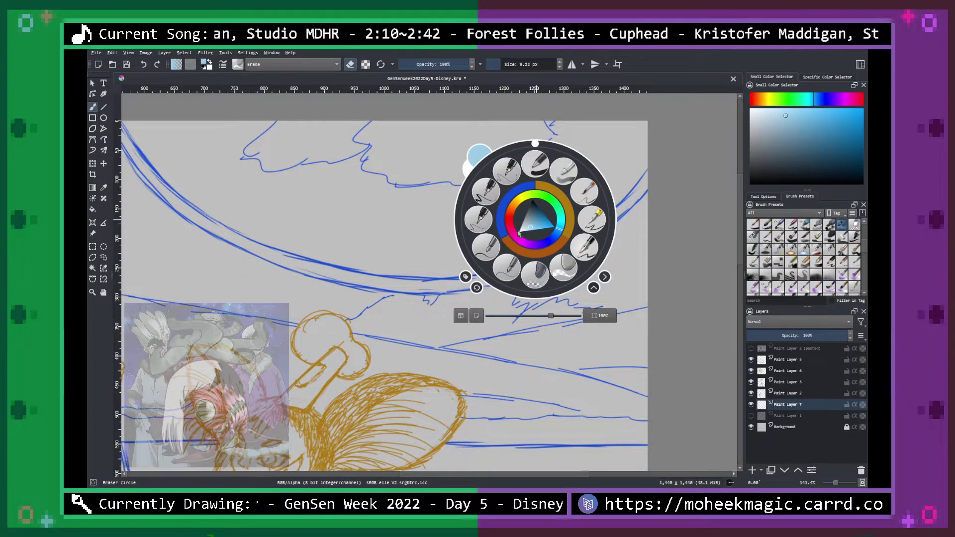
click(536, 168)
mouse_move(514, 208)
mouse_down()
mouse_move(461, 235)
mouse_move(546, 205)
mouse_up()
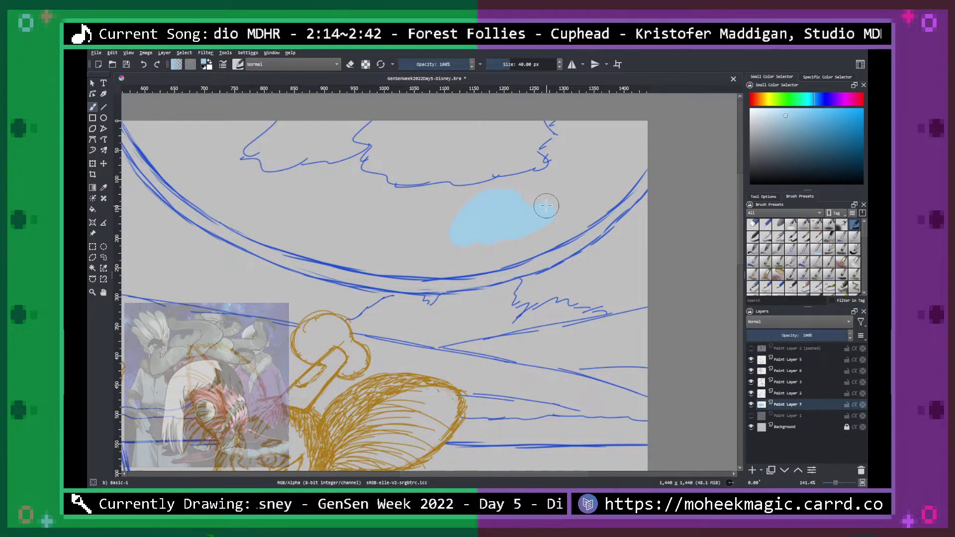
Fill the whole Background layer with the light sky blue.
click(795, 431)
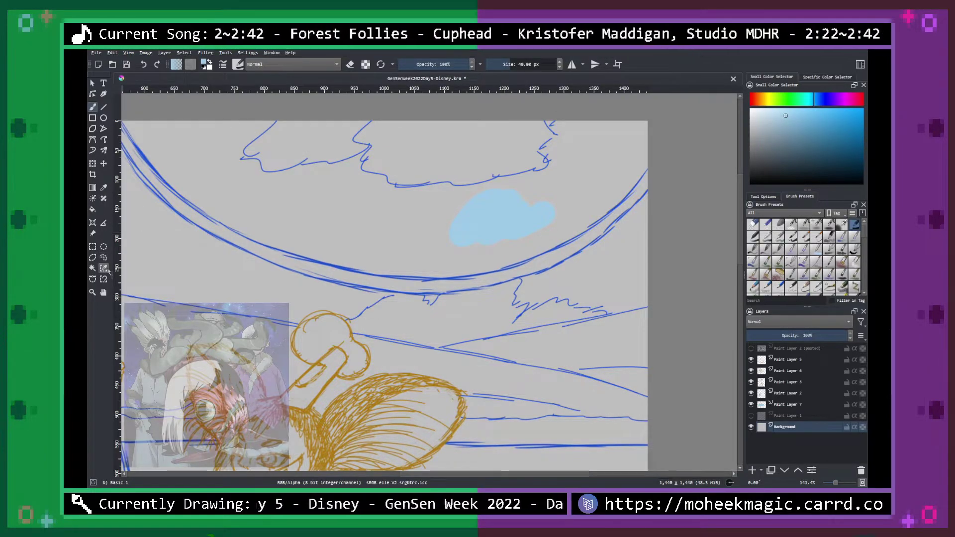
click(93, 209)
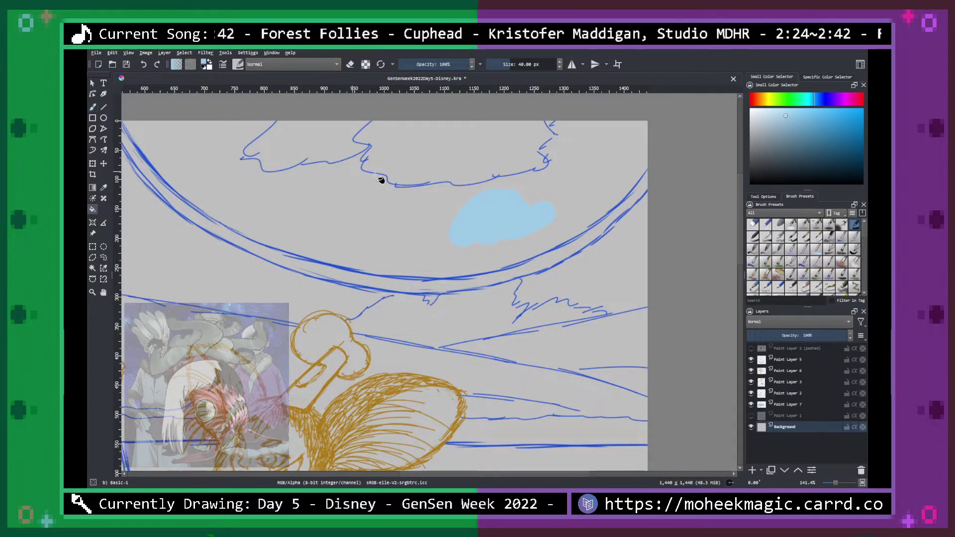
click(426, 199)
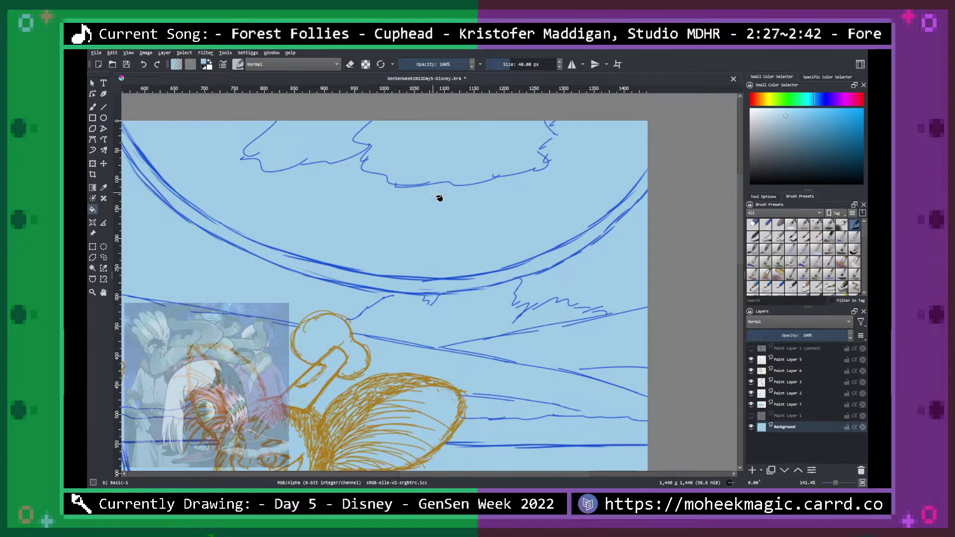
On Paint Layer 7, paint the whole upper sky light grey with the 40 px Basic-1 brush, ending in a scalloped lower edge.
click(791, 407)
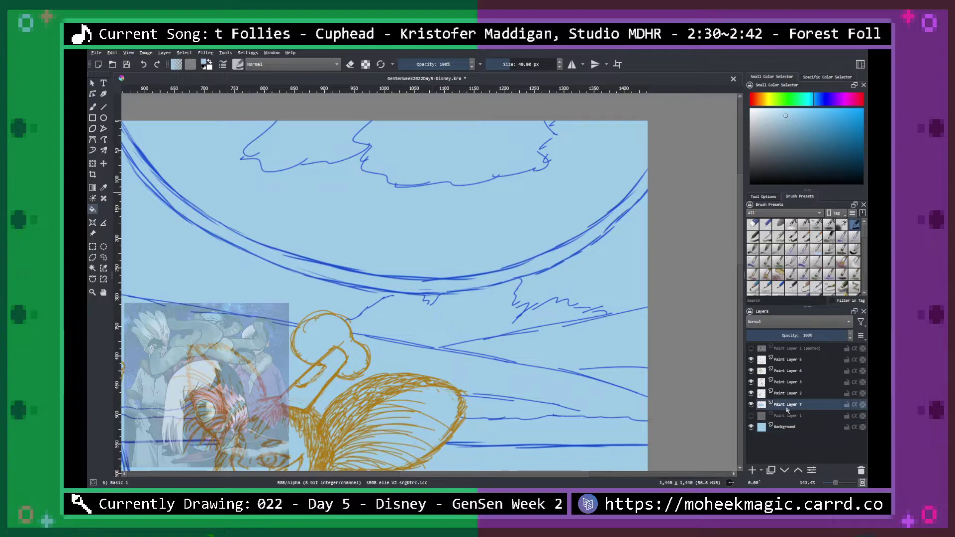
click(103, 107)
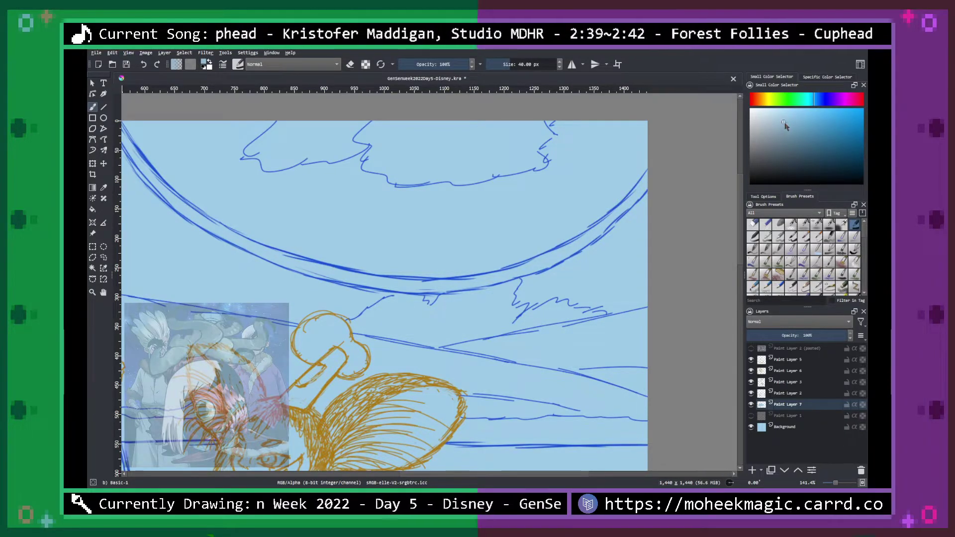
right_click(607, 244)
click(615, 223)
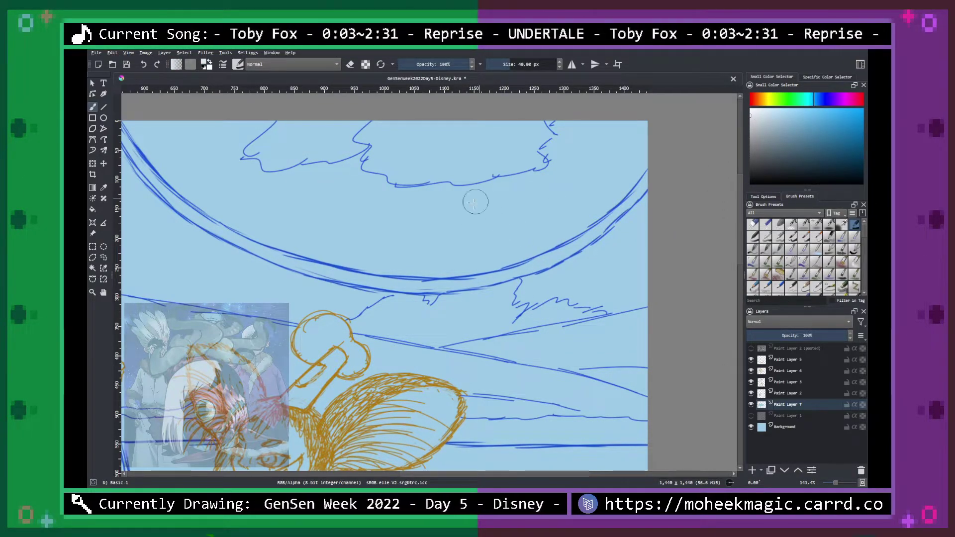
mouse_move(461, 248)
mouse_down()
mouse_move(472, 204)
mouse_move(547, 169)
mouse_move(523, 165)
mouse_move(616, 125)
mouse_move(543, 213)
mouse_move(447, 276)
mouse_move(631, 209)
mouse_move(512, 306)
mouse_move(661, 263)
mouse_move(652, 299)
mouse_move(590, 316)
mouse_up()
mouse_move(458, 291)
mouse_down()
mouse_move(419, 301)
mouse_move(458, 282)
mouse_move(426, 271)
mouse_move(477, 175)
mouse_move(423, 199)
mouse_move(415, 180)
mouse_move(354, 156)
mouse_move(355, 137)
mouse_move(315, 145)
mouse_move(254, 237)
mouse_up()
drag(357, 214, 586, 241)
mouse_move(571, 199)
mouse_down()
mouse_move(528, 215)
mouse_move(441, 284)
mouse_move(415, 281)
mouse_move(348, 307)
mouse_move(324, 300)
mouse_move(405, 180)
mouse_move(404, 167)
mouse_move(303, 216)
mouse_move(338, 150)
mouse_up()
mouse_move(414, 239)
mouse_down()
mouse_move(588, 215)
mouse_move(708, 228)
mouse_up()
key(b)
mouse_move(602, 269)
mouse_down()
mouse_move(547, 323)
mouse_move(513, 308)
mouse_move(552, 202)
mouse_move(517, 144)
mouse_move(447, 229)
mouse_move(398, 234)
mouse_move(370, 299)
mouse_move(326, 259)
mouse_move(348, 209)
mouse_move(343, 194)
mouse_move(373, 166)
mouse_move(338, 149)
mouse_move(298, 175)
mouse_up()
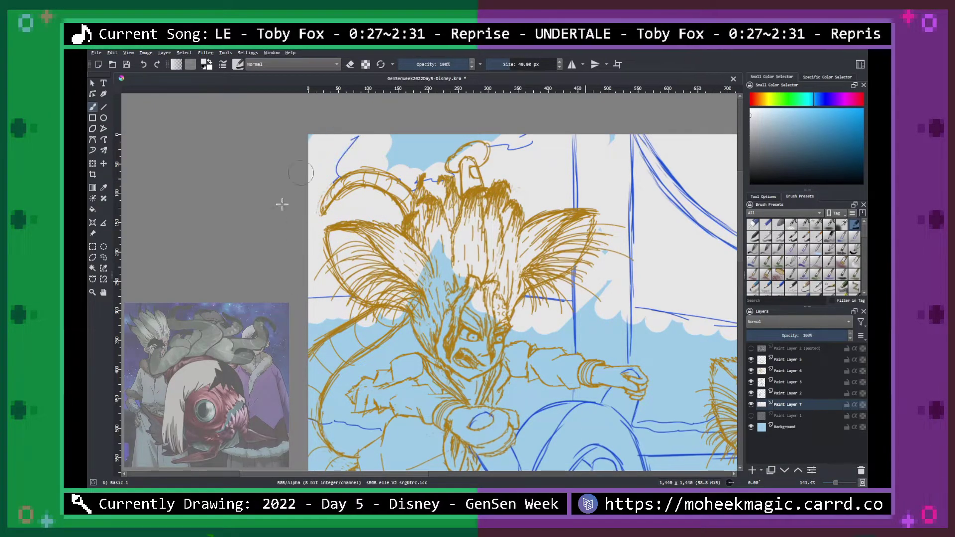
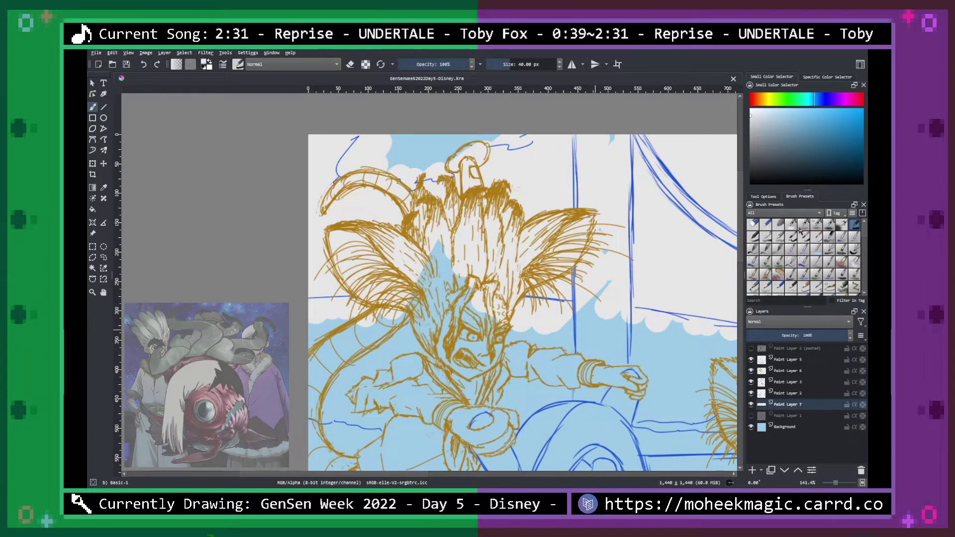
Lower the opacity of the sketches on Paint Layer 2, Paint Layer 3 and Paint Layer 6 to less than half.
click(792, 394)
click(798, 336)
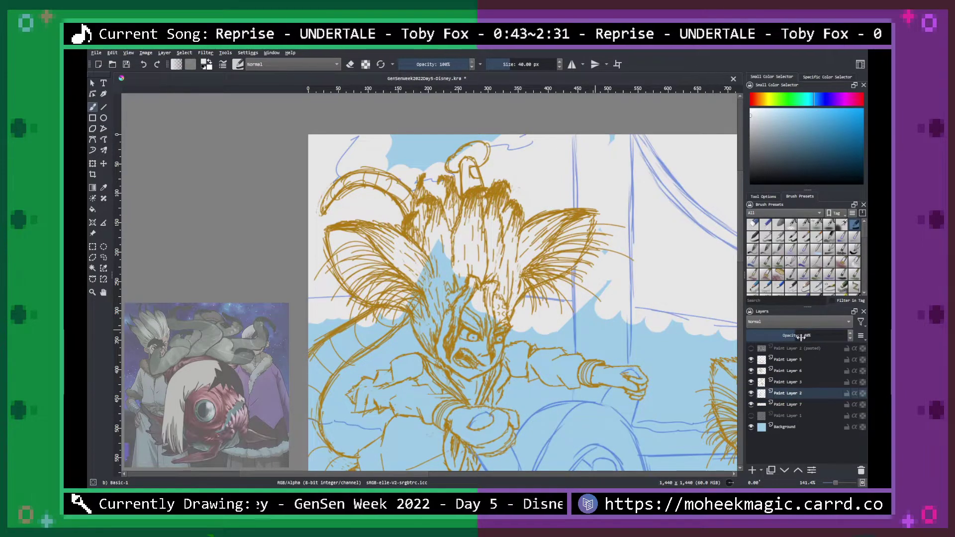
drag(788, 334, 789, 334)
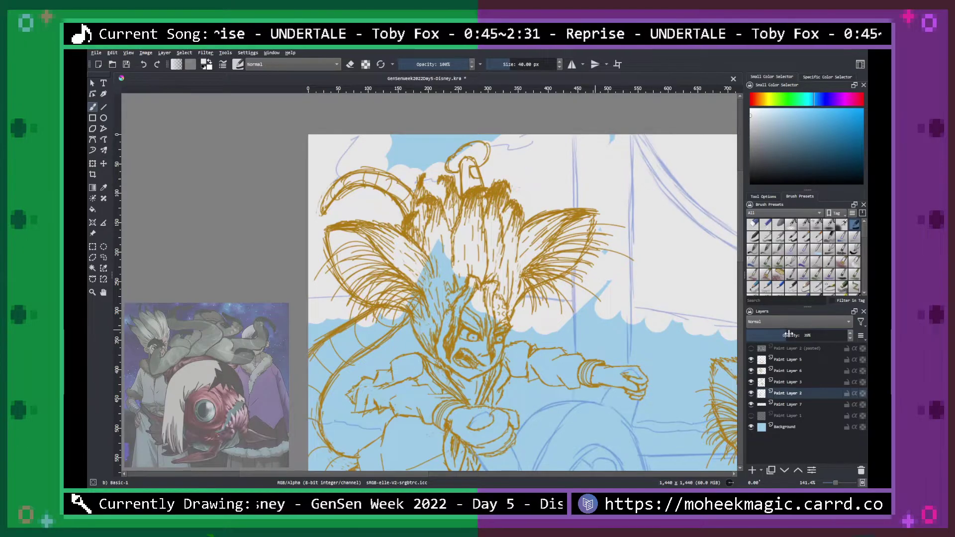
click(794, 382)
click(786, 337)
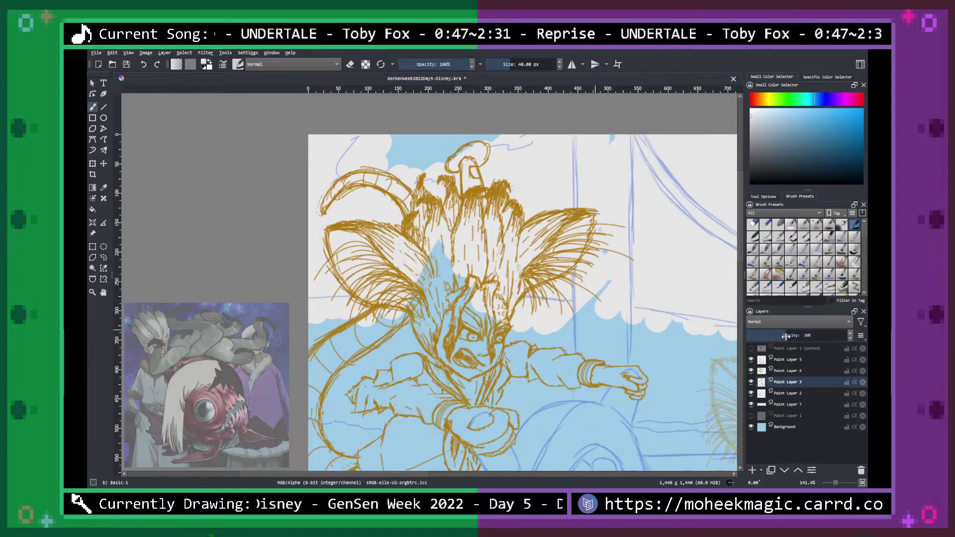
click(792, 372)
click(790, 332)
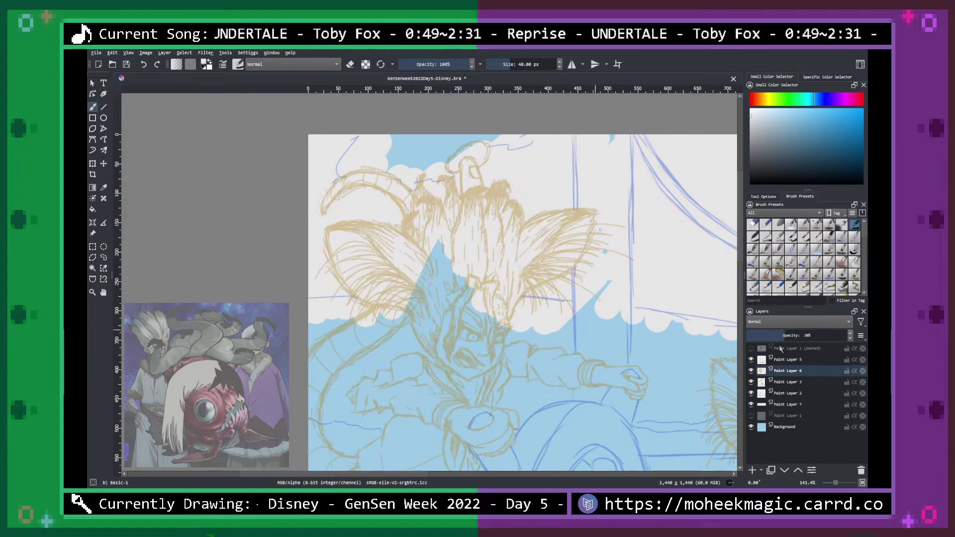
Restore the sketches on Paint Layer 3, Paint Layer 6 and Paint Layer 2 to 100% opacity.
click(794, 382)
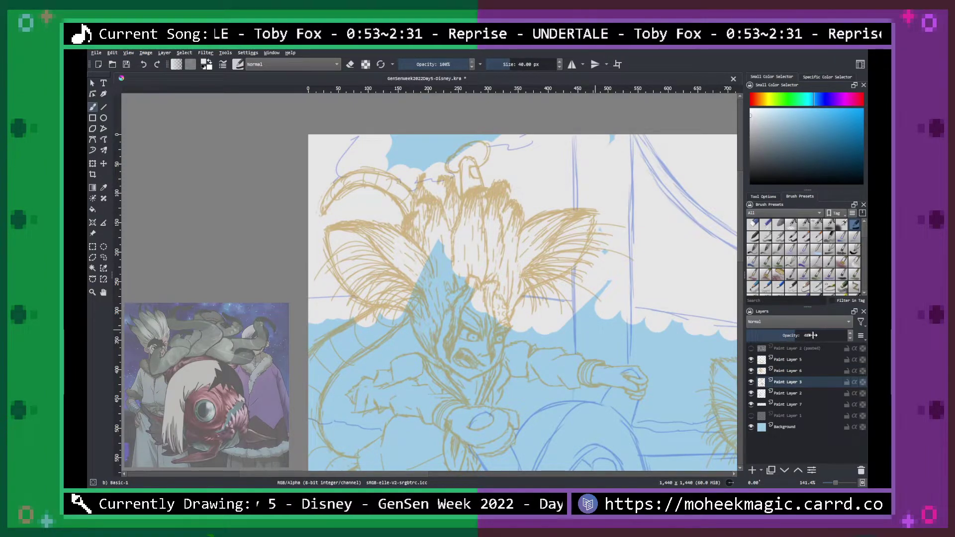
click(845, 336)
click(792, 371)
click(845, 335)
click(807, 393)
click(846, 335)
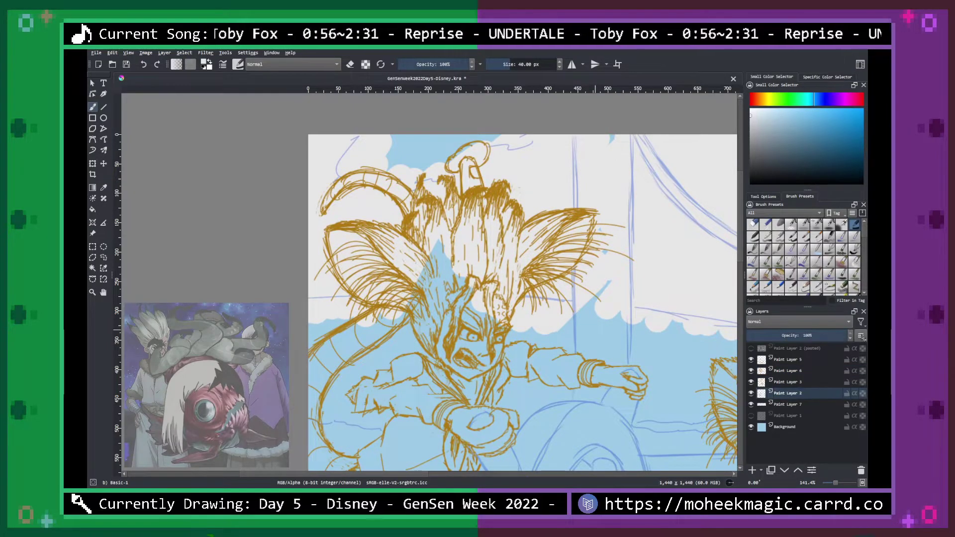
Make Paint Layer 7 active and set up the Basic-3 Flow brush at 40 px with white.
click(794, 417)
click(798, 405)
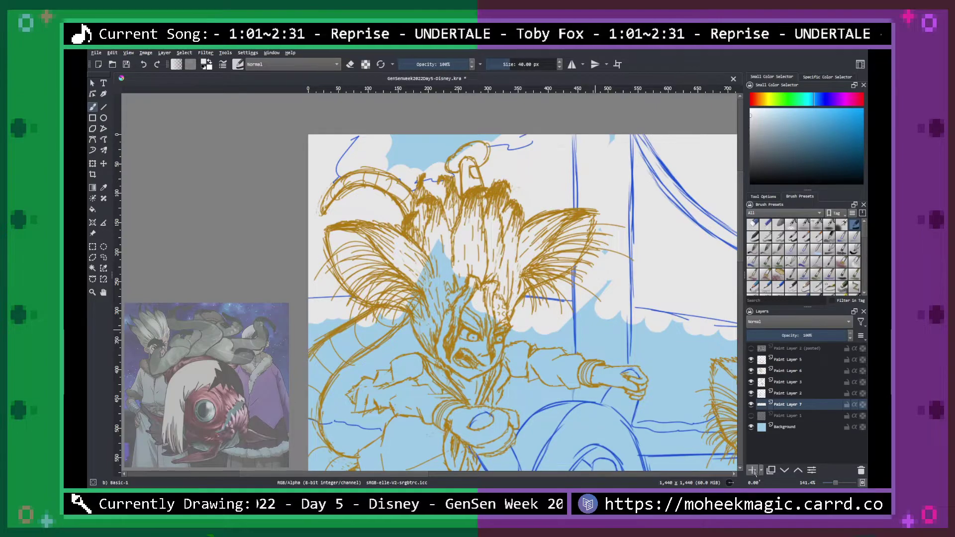
click(757, 240)
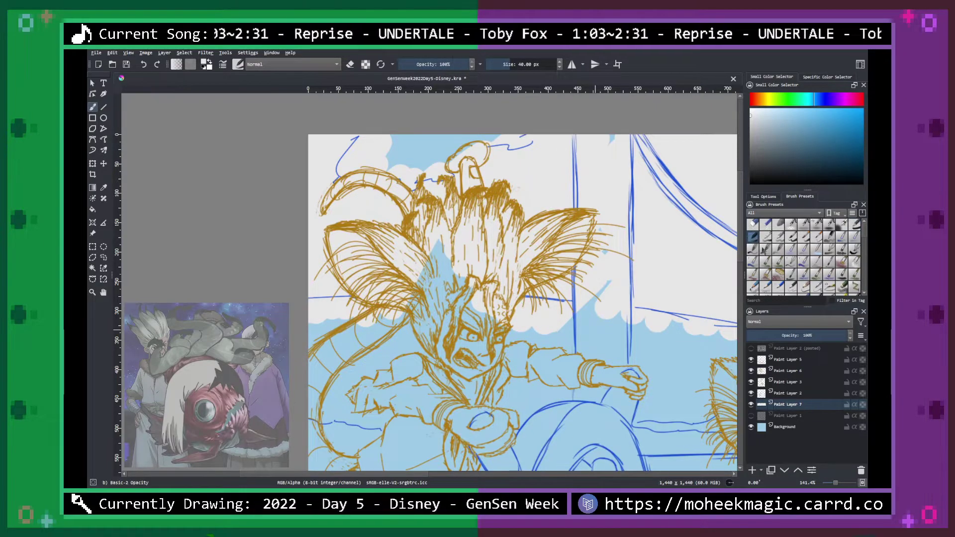
right_click(584, 238)
click(610, 185)
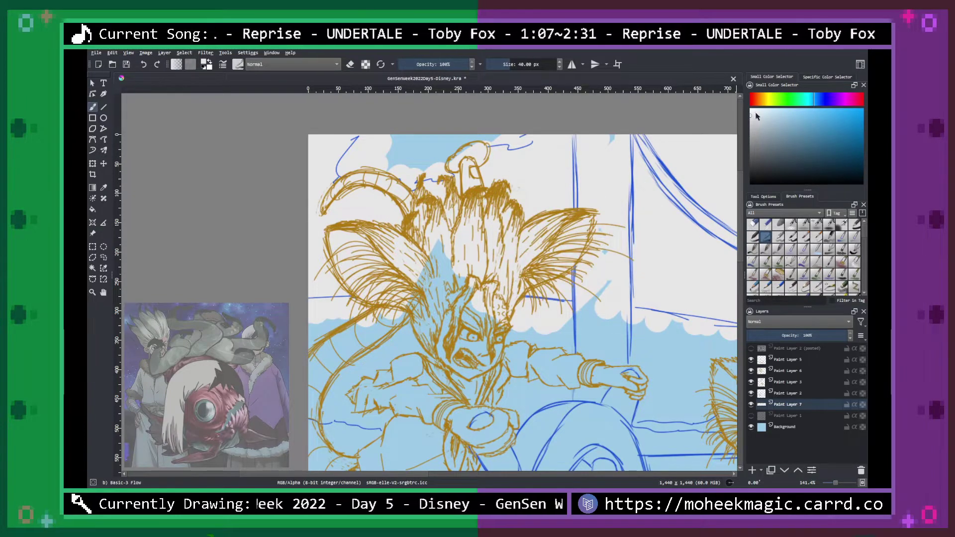
Try a white stroke on the cloud at the canvas's upper-left corner and undo it.
drag(359, 150, 382, 133)
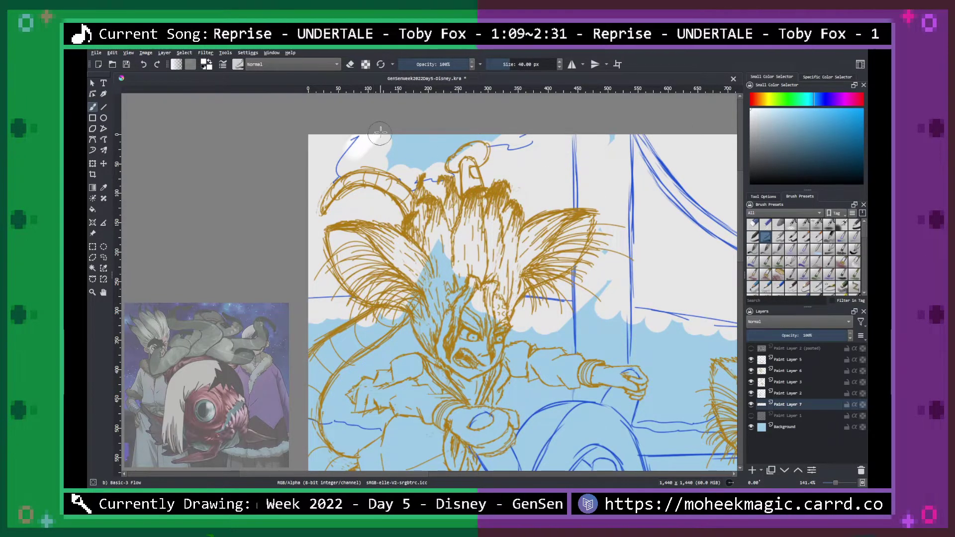
key(m)
key(m)
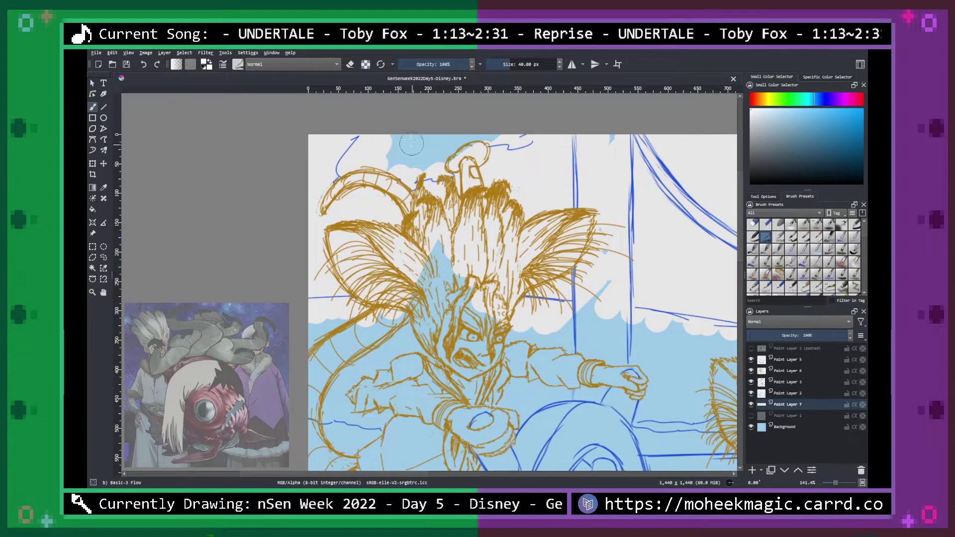
key(ctrl+z)
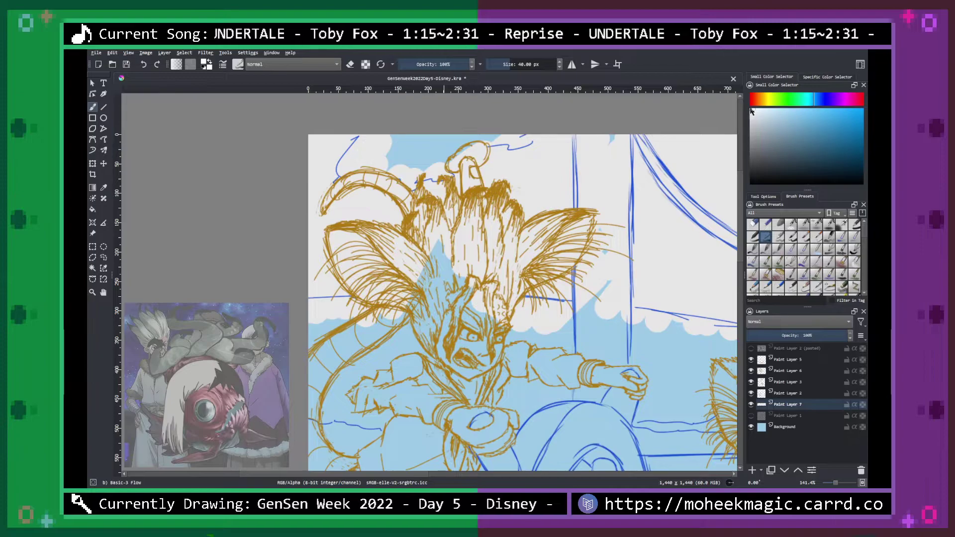
Fill the sketched cloud behind the taller character's head ornament with soft white brushwork.
click(827, 77)
click(794, 78)
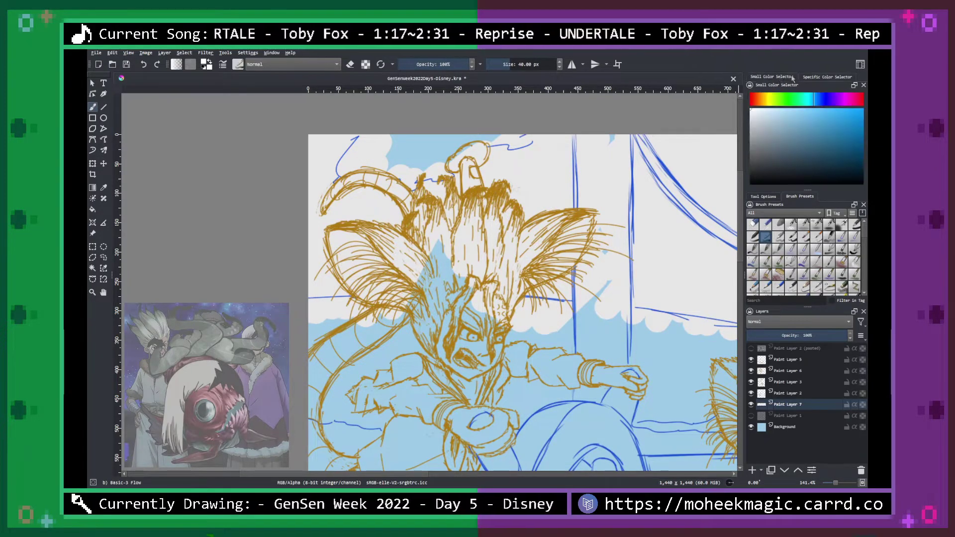
mouse_move(371, 141)
mouse_down()
mouse_move(419, 129)
mouse_move(399, 166)
mouse_move(402, 148)
mouse_move(410, 165)
mouse_move(419, 152)
mouse_move(410, 179)
mouse_move(461, 141)
mouse_move(449, 169)
mouse_move(435, 160)
mouse_move(461, 121)
mouse_move(461, 144)
mouse_move(510, 127)
mouse_move(527, 146)
mouse_up()
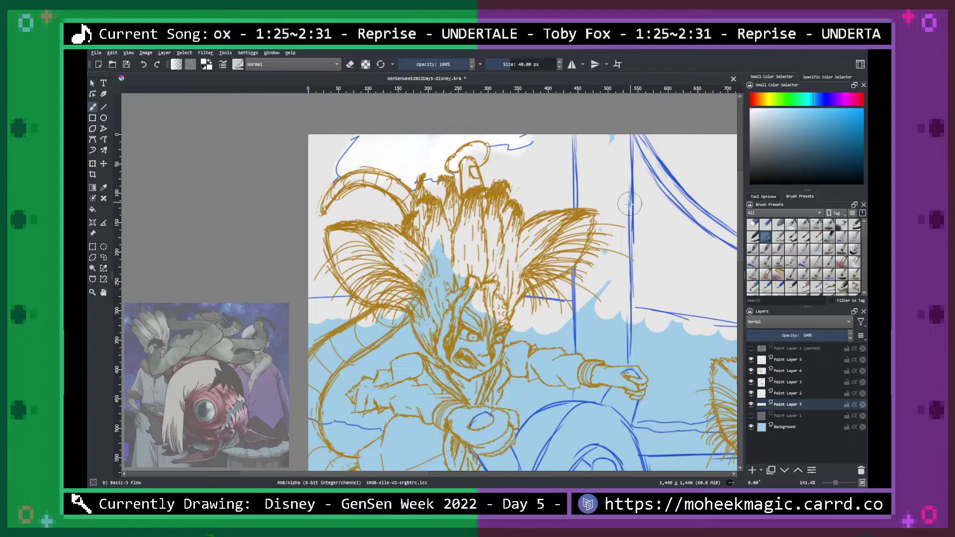
Try a white stroke across the sky between the vertical posts beside the character's ear and undo it.
mouse_move(632, 213)
mouse_down()
mouse_move(612, 232)
mouse_move(572, 226)
mouse_up()
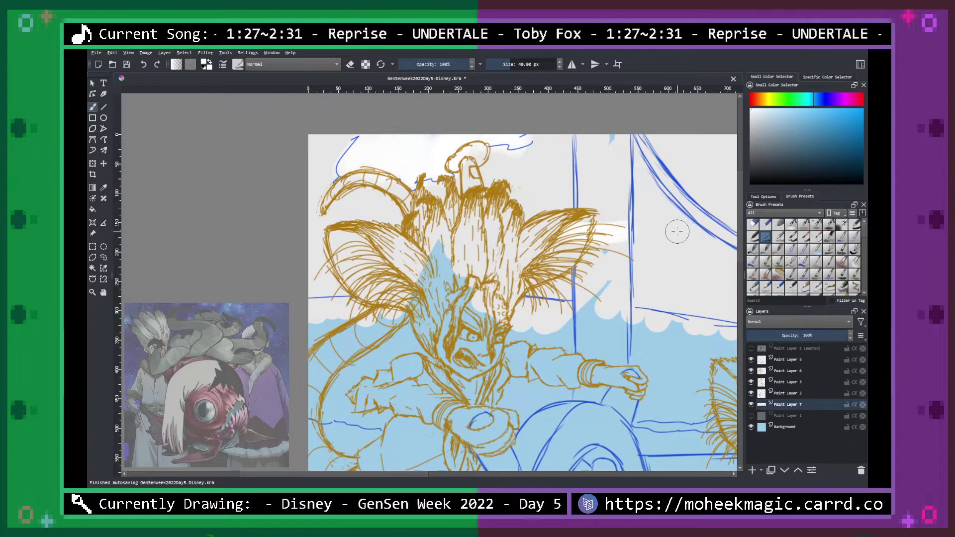
key(m)
key(m)
key(ctrl+z)
Paint the two large sketched clouds above the curved double line white with the Basic-3 Flow brush.
mouse_move(625, 262)
mouse_down()
mouse_move(585, 261)
mouse_move(363, 311)
mouse_up()
drag(572, 272, 391, 302)
key(b)
mouse_move(385, 215)
mouse_down()
mouse_move(335, 244)
mouse_move(390, 216)
mouse_move(401, 218)
mouse_move(385, 239)
mouse_move(396, 249)
mouse_move(470, 198)
mouse_move(450, 250)
mouse_move(458, 255)
mouse_move(523, 208)
mouse_move(500, 269)
mouse_move(503, 282)
mouse_move(583, 213)
mouse_move(594, 212)
mouse_move(574, 271)
mouse_move(612, 261)
mouse_up()
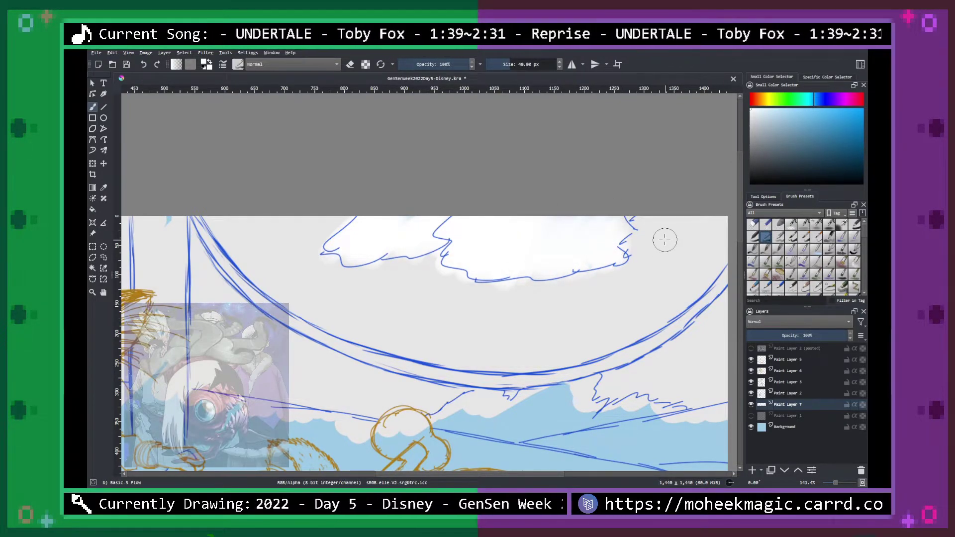
key(minus)
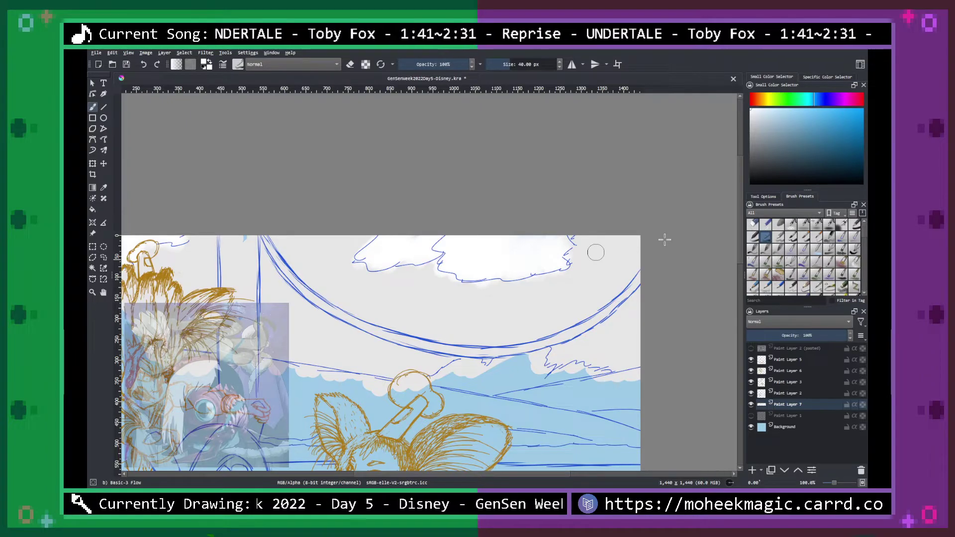
key(plus)
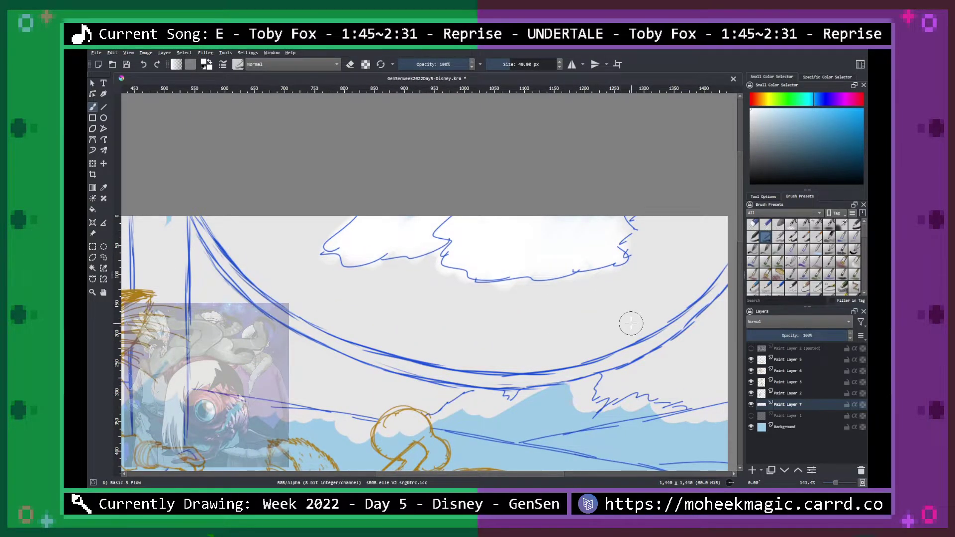
Test a dark teal patch beyond the smaller character's large ear, undo it, and paint a small brownish-grey patch there instead.
key(space)
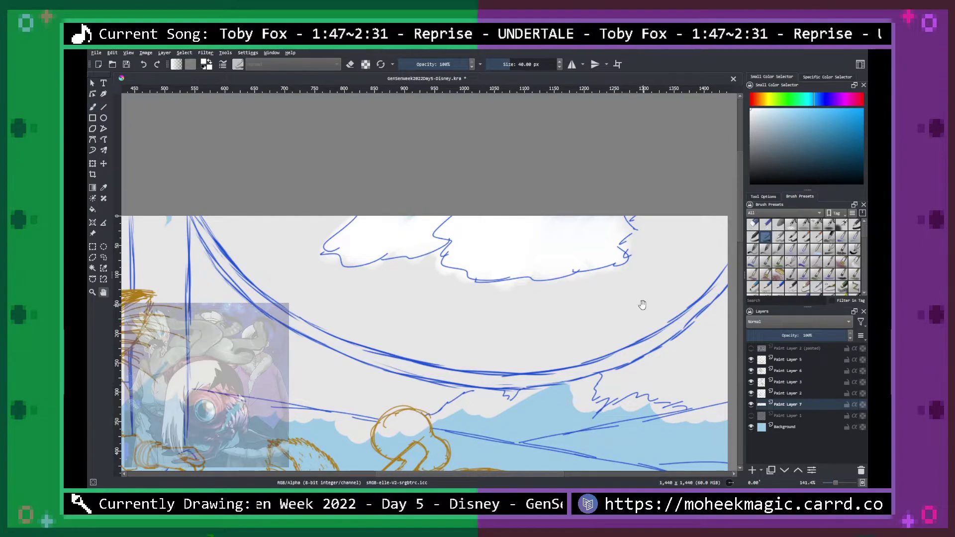
drag(641, 306, 635, 224)
key(minus)
key(minus)
key(minus)
key(minus)
key(plus)
key(plus)
key(plus)
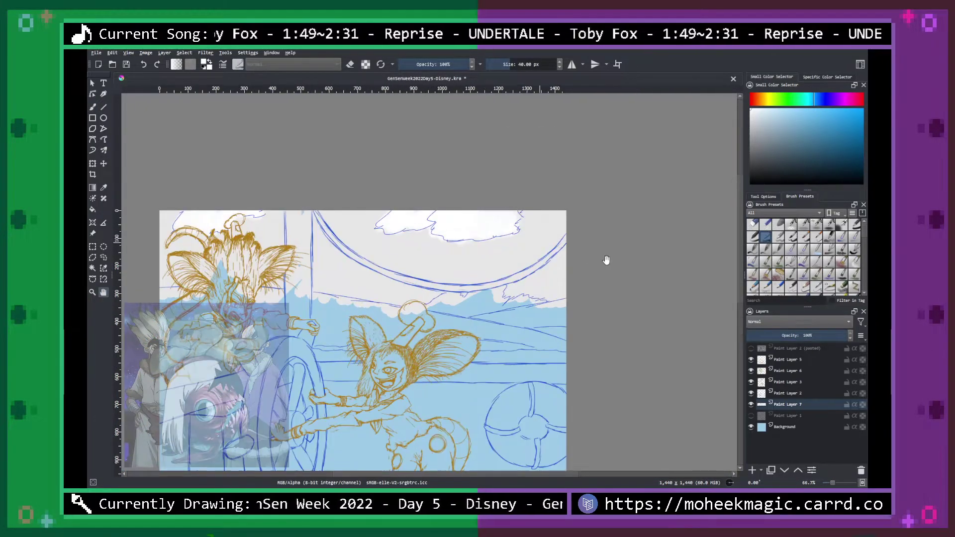
drag(608, 303, 566, 258)
key(plus)
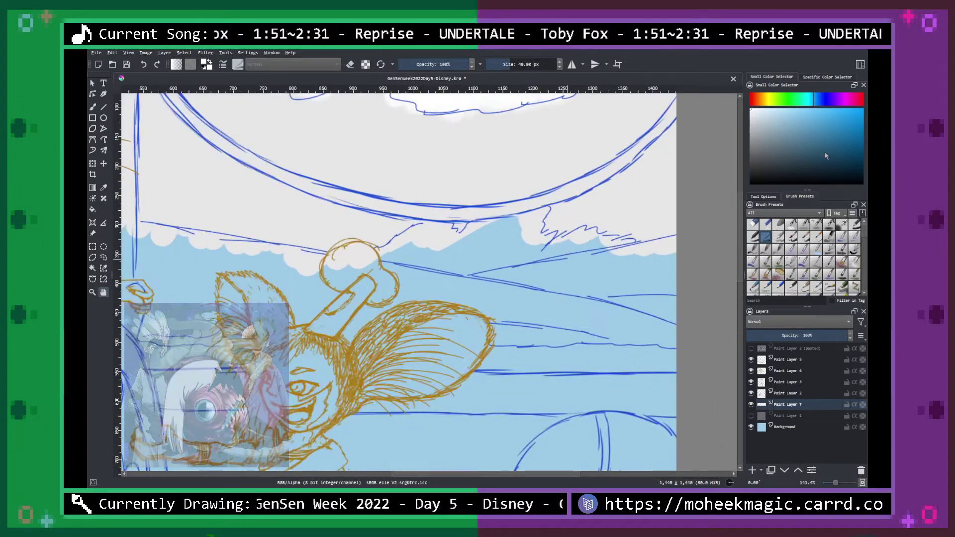
key(b)
drag(562, 357, 659, 362)
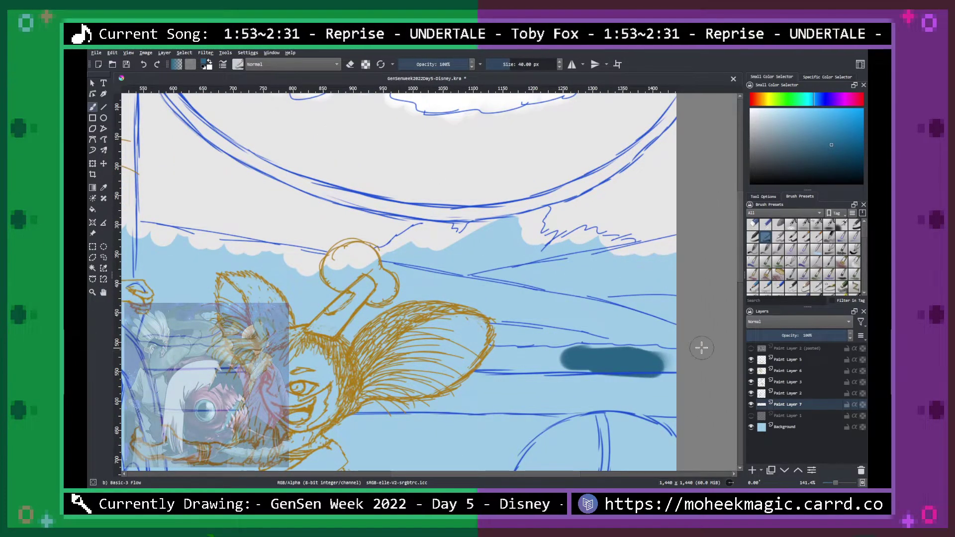
key(ctrl+z)
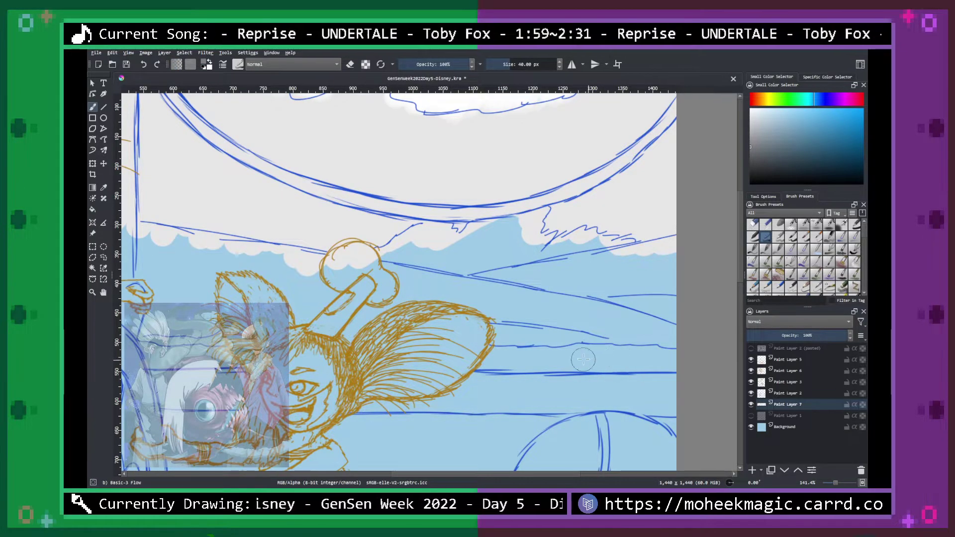
drag(574, 368, 638, 364)
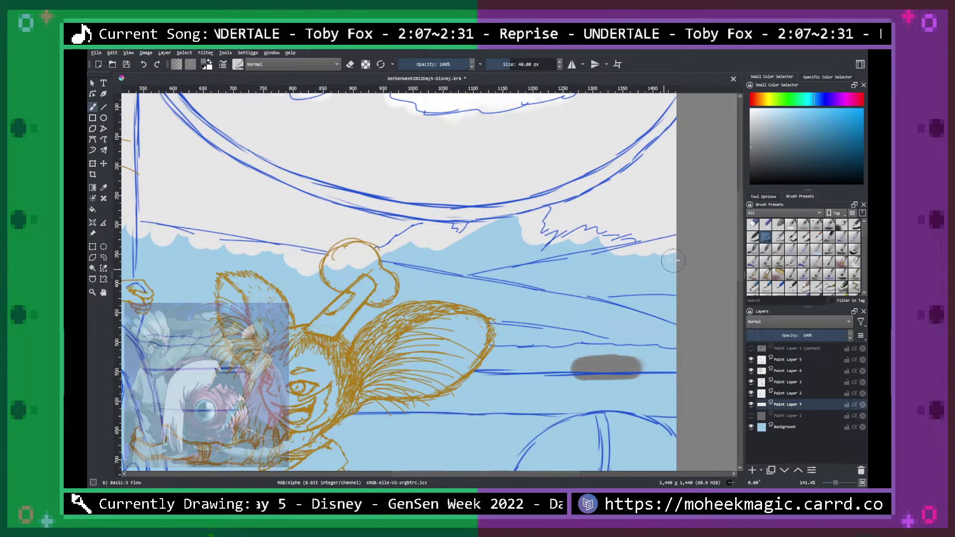
Try a green patch on the sketched hillside near the canvas's right edge and undo it.
click(793, 101)
drag(780, 101, 783, 101)
click(828, 126)
drag(597, 271, 672, 264)
key(ctrl+z)
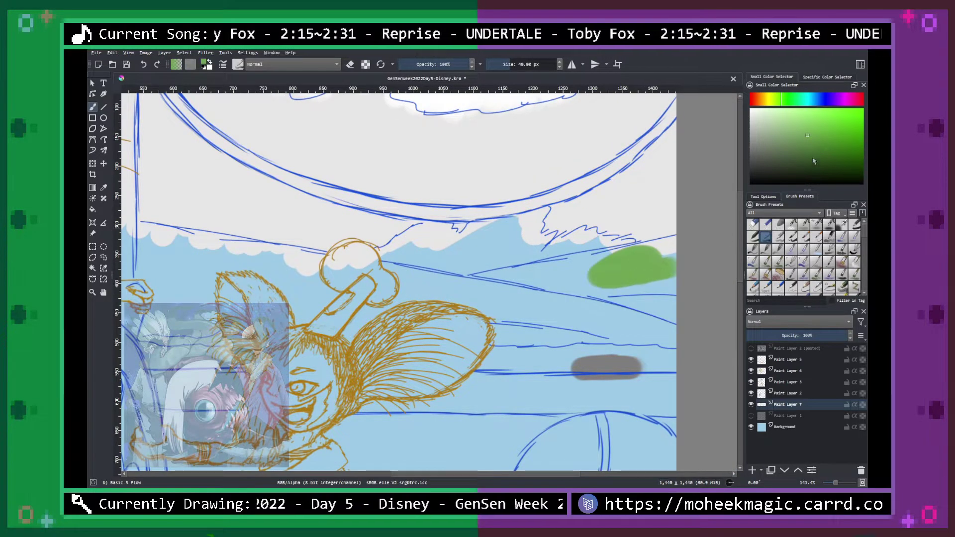
key(ctrl+z)
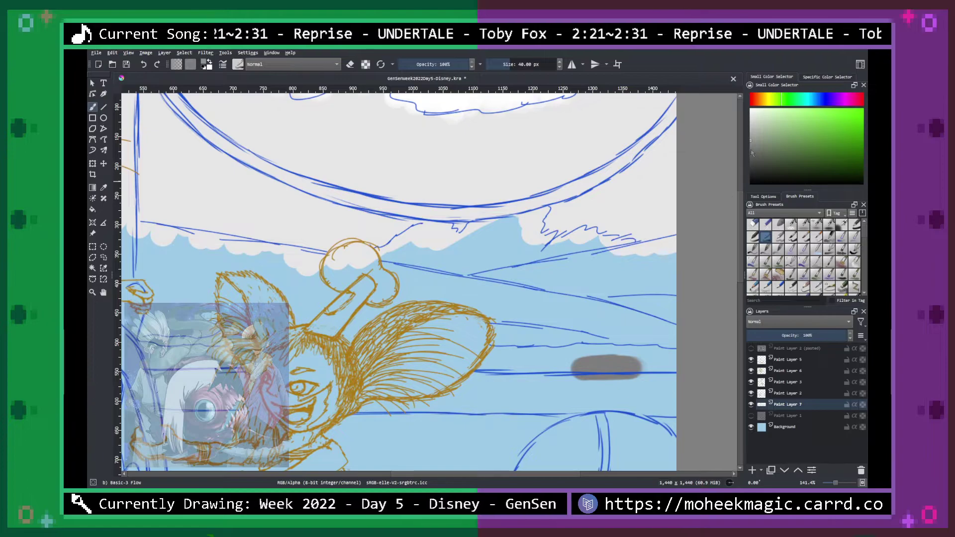
Block in the sketched mountain below the curved double line in dark grey, extending its lower right slope.
mouse_move(380, 256)
mouse_down()
mouse_move(416, 231)
mouse_move(405, 254)
mouse_move(446, 230)
mouse_move(395, 274)
mouse_move(448, 230)
mouse_move(449, 275)
mouse_move(478, 228)
mouse_move(501, 217)
mouse_move(488, 258)
mouse_move(540, 206)
mouse_move(522, 260)
mouse_move(551, 233)
mouse_move(543, 260)
mouse_move(581, 238)
mouse_move(583, 252)
mouse_move(610, 233)
mouse_move(610, 250)
mouse_move(631, 245)
mouse_move(521, 268)
mouse_move(504, 246)
mouse_move(456, 285)
mouse_move(493, 238)
mouse_move(424, 280)
mouse_move(395, 250)
mouse_move(383, 258)
mouse_move(399, 243)
mouse_move(456, 228)
mouse_up()
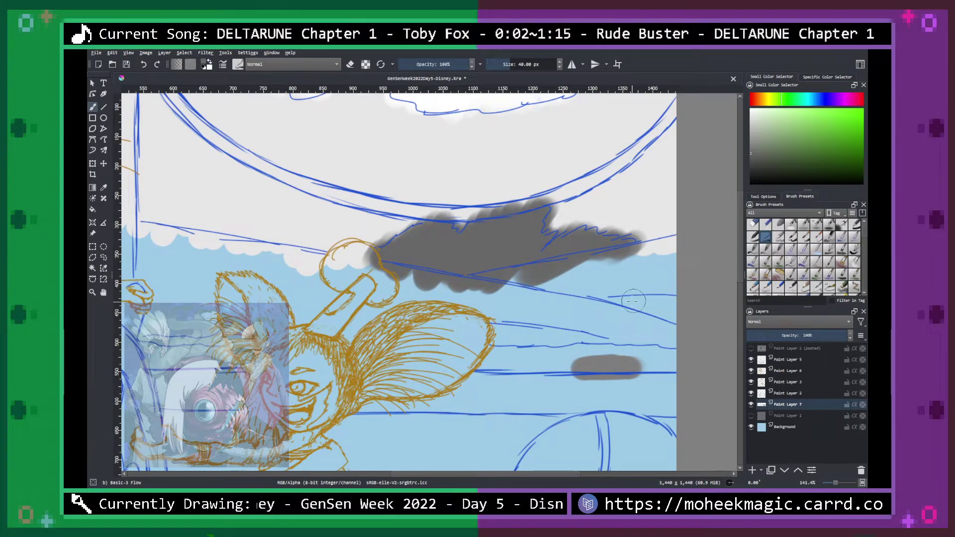
key(space)
mouse_move(123, 280)
mouse_down()
mouse_move(704, 296)
mouse_move(494, 297)
mouse_up()
drag(719, 279, 446, 316)
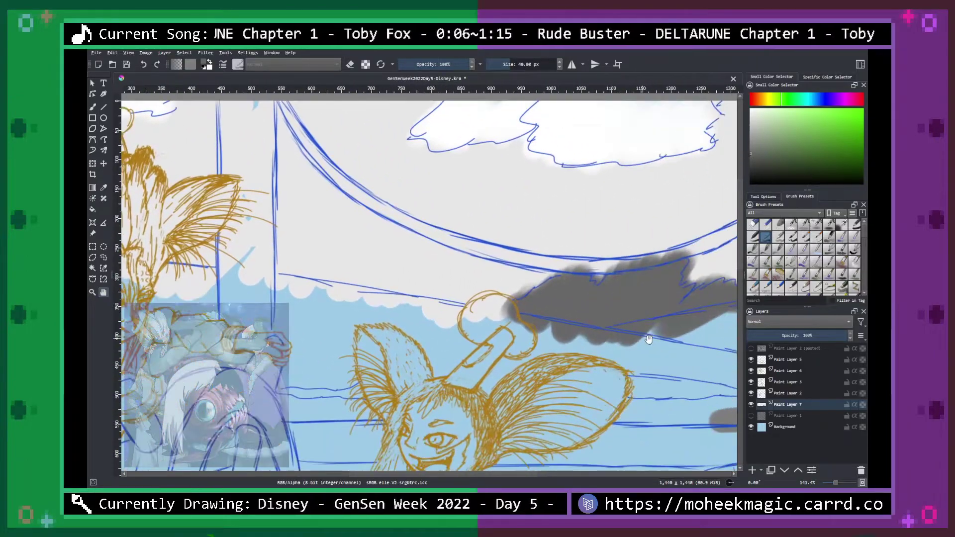
drag(639, 335, 426, 269)
drag(601, 314, 559, 322)
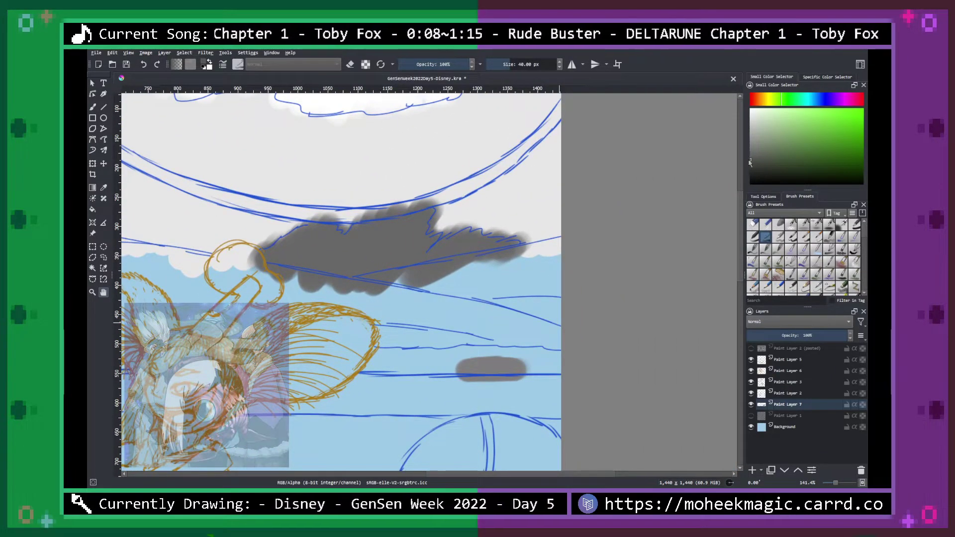
key(b)
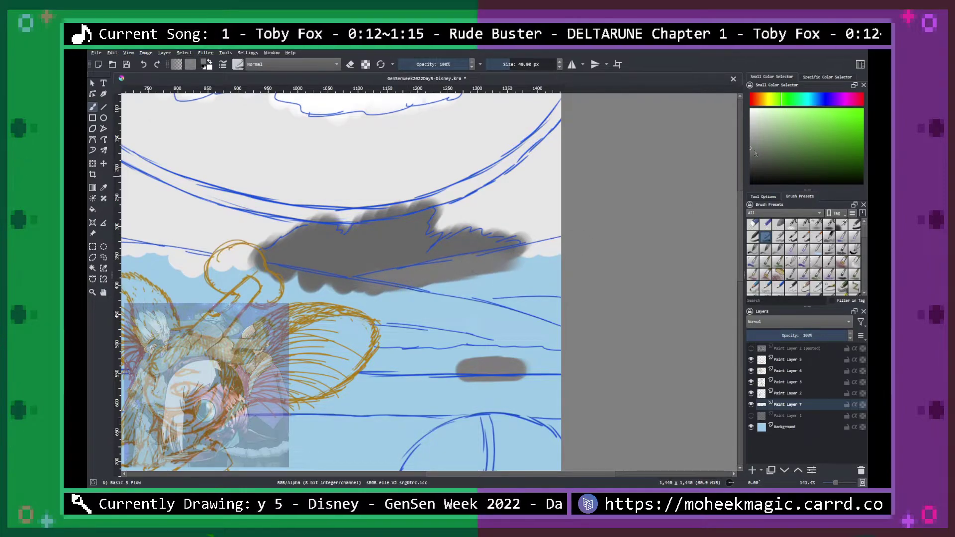
Paint the sketched slope beneath the dark mountain in mid-grey out to the canvas's right edge.
drag(362, 286, 507, 258)
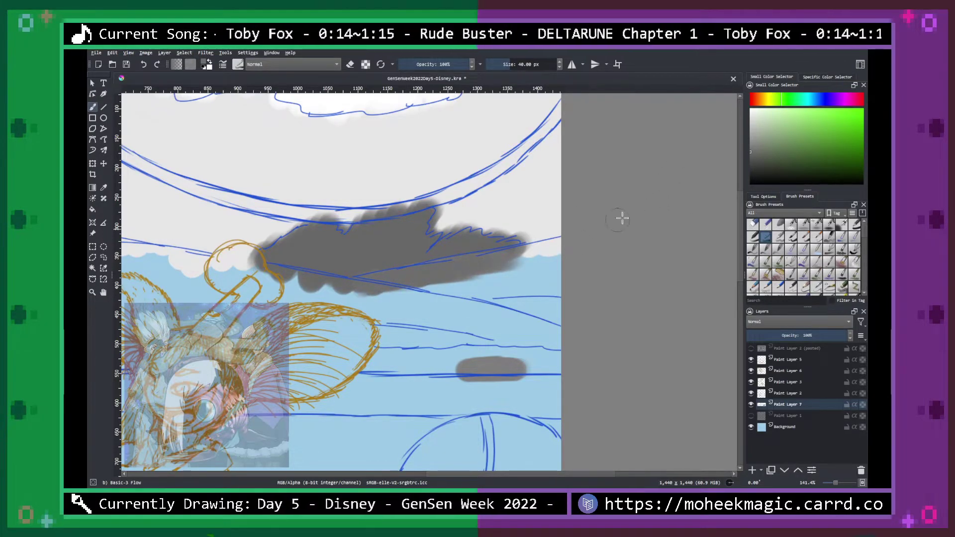
mouse_move(373, 279)
mouse_down()
mouse_move(578, 246)
mouse_move(442, 280)
mouse_move(575, 268)
mouse_move(579, 288)
mouse_move(413, 292)
mouse_move(438, 287)
mouse_up()
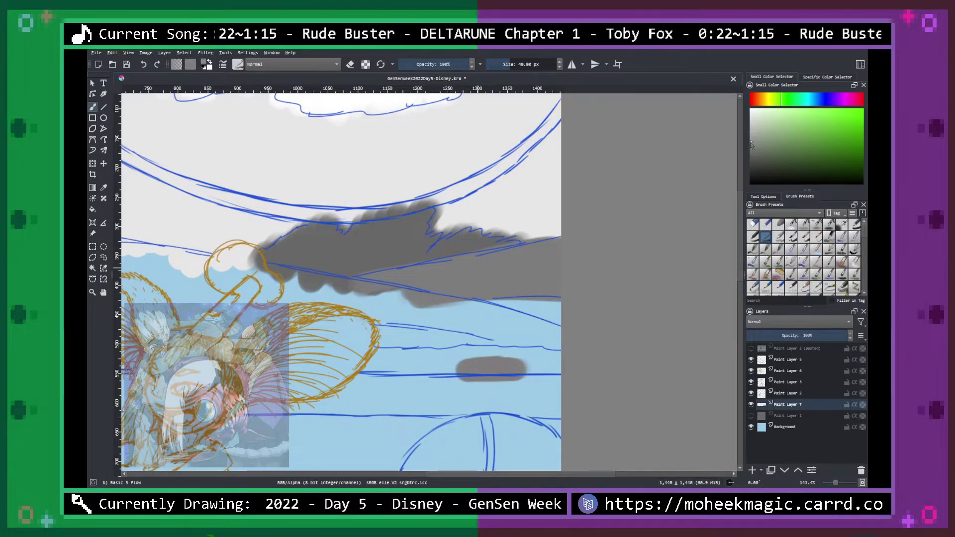
mouse_move(521, 306)
mouse_down()
mouse_move(547, 318)
mouse_move(572, 313)
mouse_move(581, 326)
mouse_up()
Block in the long sketched hillside in a lighter grey across the canvas, behind both characters.
key(space)
drag(409, 284, 712, 277)
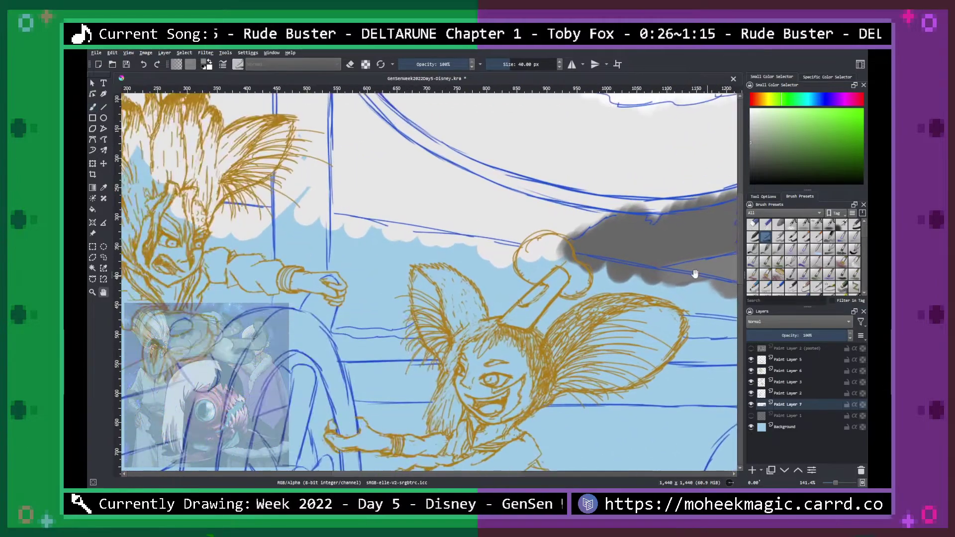
drag(448, 300, 715, 290)
drag(621, 311, 358, 306)
drag(681, 303, 510, 286)
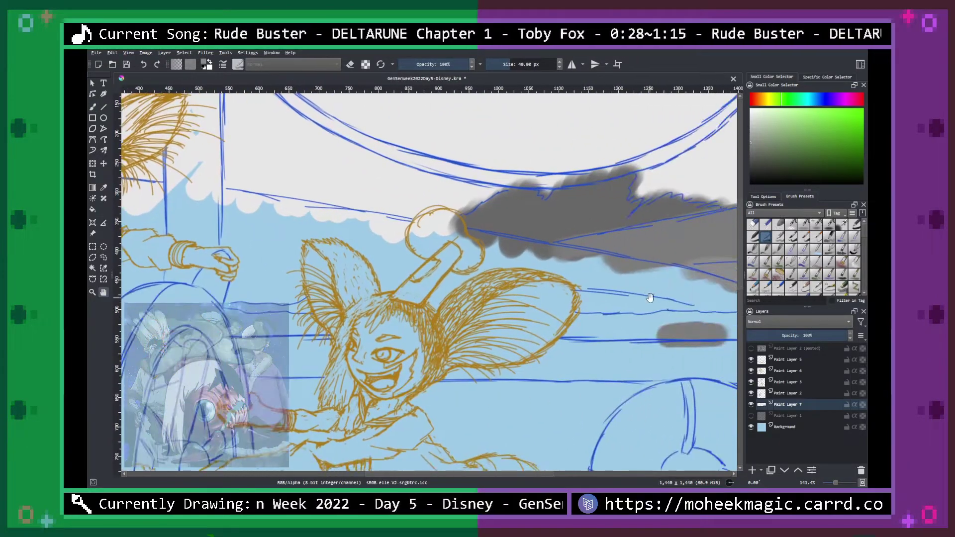
drag(649, 299, 534, 287)
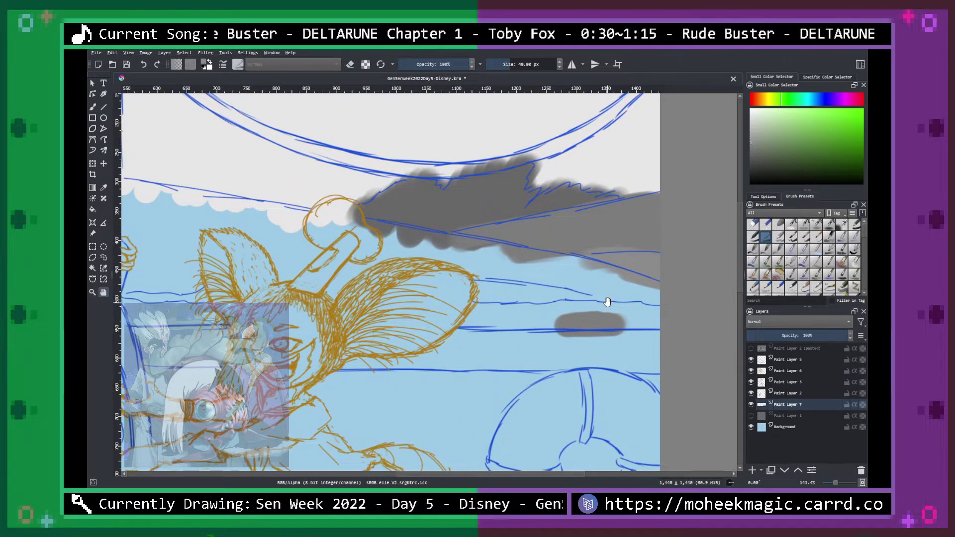
mouse_move(630, 295)
mouse_down()
mouse_move(612, 276)
mouse_move(660, 299)
mouse_move(582, 266)
mouse_move(658, 288)
mouse_move(543, 256)
mouse_move(606, 278)
mouse_move(423, 236)
mouse_move(473, 255)
mouse_move(382, 238)
mouse_up()
mouse_move(632, 292)
mouse_down()
mouse_move(348, 263)
mouse_move(288, 274)
mouse_up()
key(h)
mouse_move(440, 292)
mouse_down()
mouse_move(475, 305)
mouse_move(650, 321)
mouse_move(622, 282)
mouse_move(426, 274)
mouse_move(459, 256)
mouse_move(597, 258)
mouse_move(322, 207)
mouse_move(471, 250)
mouse_move(429, 264)
mouse_move(432, 286)
mouse_move(449, 301)
mouse_move(572, 297)
mouse_up()
key(b)
key(space)
drag(375, 282, 658, 304)
mouse_move(311, 226)
mouse_down()
mouse_move(368, 225)
mouse_move(336, 240)
mouse_move(392, 253)
mouse_move(379, 264)
mouse_move(385, 252)
mouse_move(385, 273)
mouse_move(408, 277)
mouse_move(403, 329)
mouse_move(452, 339)
mouse_move(609, 297)
mouse_move(546, 330)
mouse_move(577, 296)
mouse_move(572, 234)
mouse_up()
key(space)
drag(585, 317, 400, 291)
drag(692, 296, 550, 284)
drag(704, 323, 557, 288)
drag(618, 268, 551, 275)
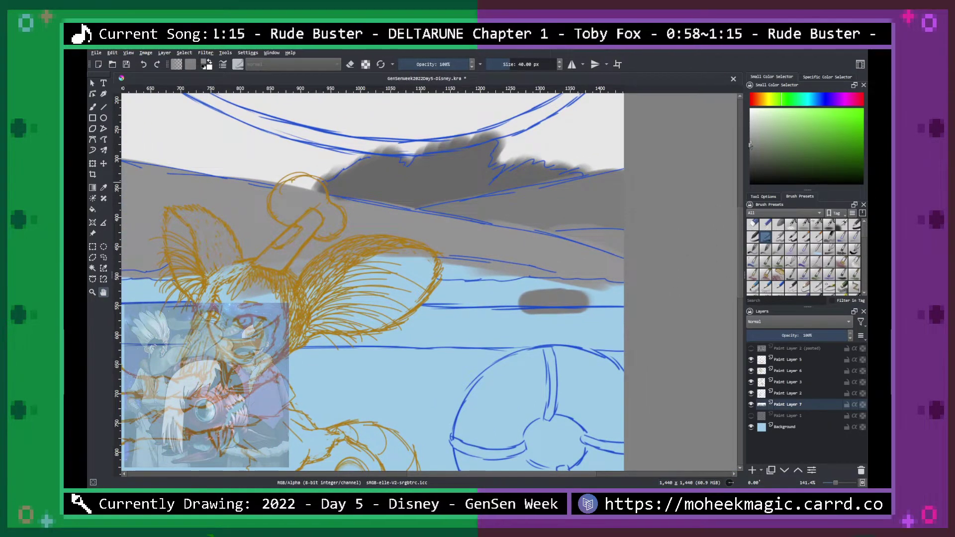
Fill the hillside's lower edge down to the sketched shoreline in grey with an 18.30 px brush.
key(b)
drag(422, 269, 481, 271)
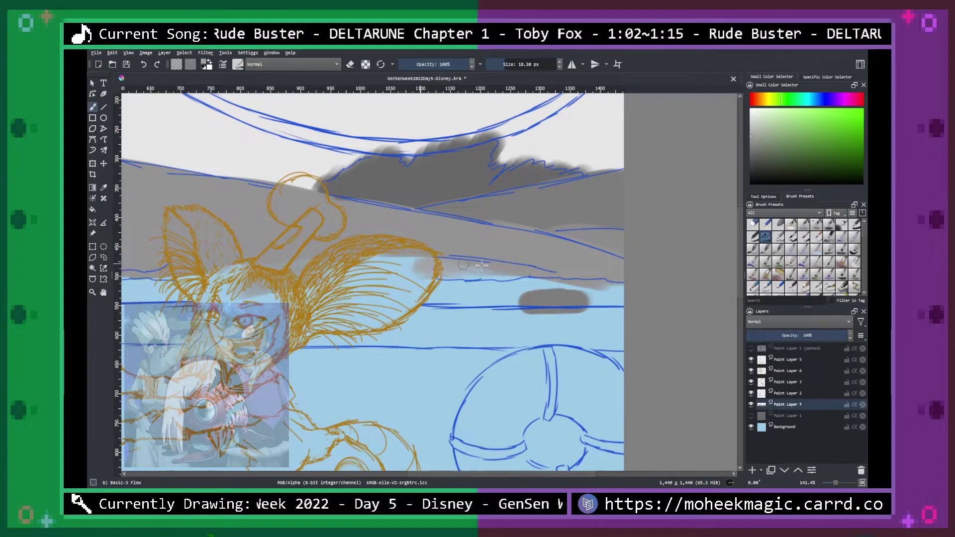
drag(517, 269, 496, 278)
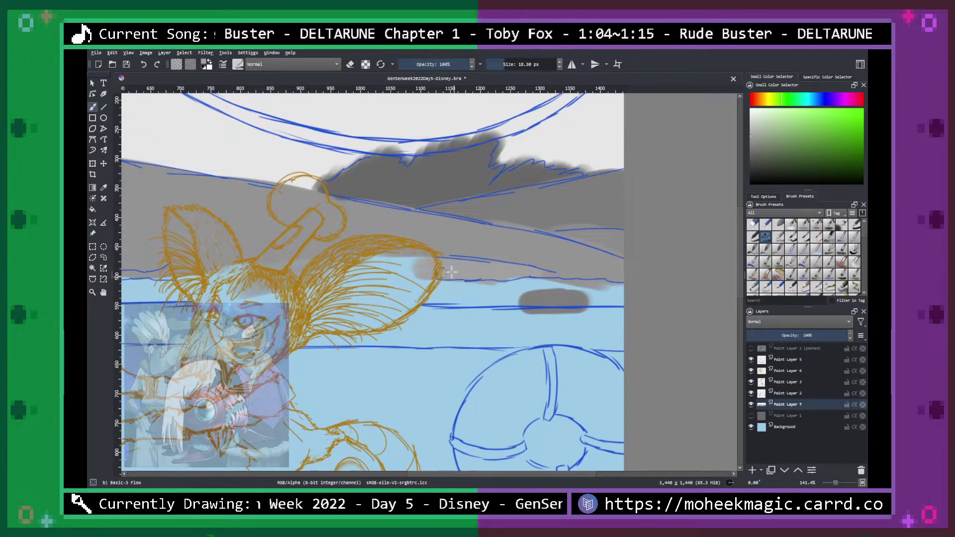
key(h)
drag(250, 283, 528, 279)
key(b)
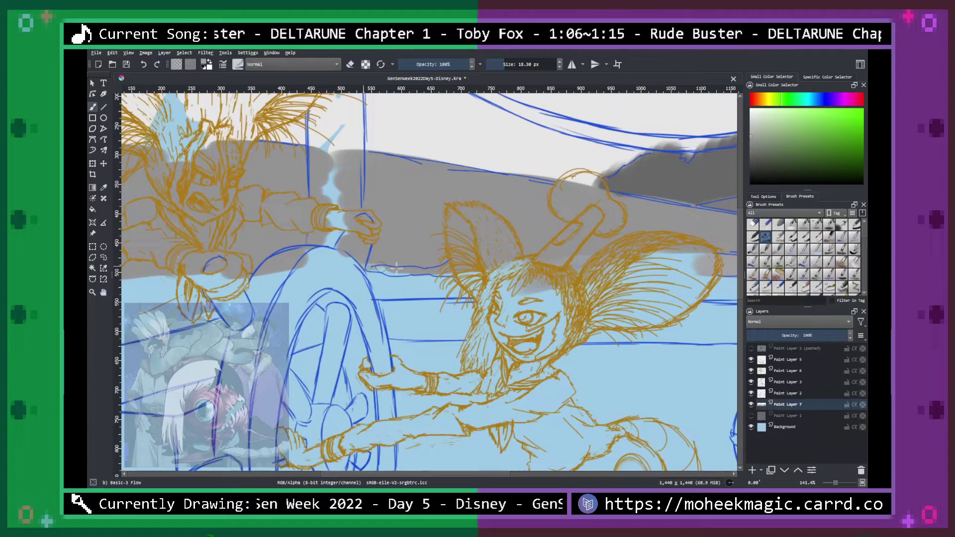
scroll(398, 285, left, 6)
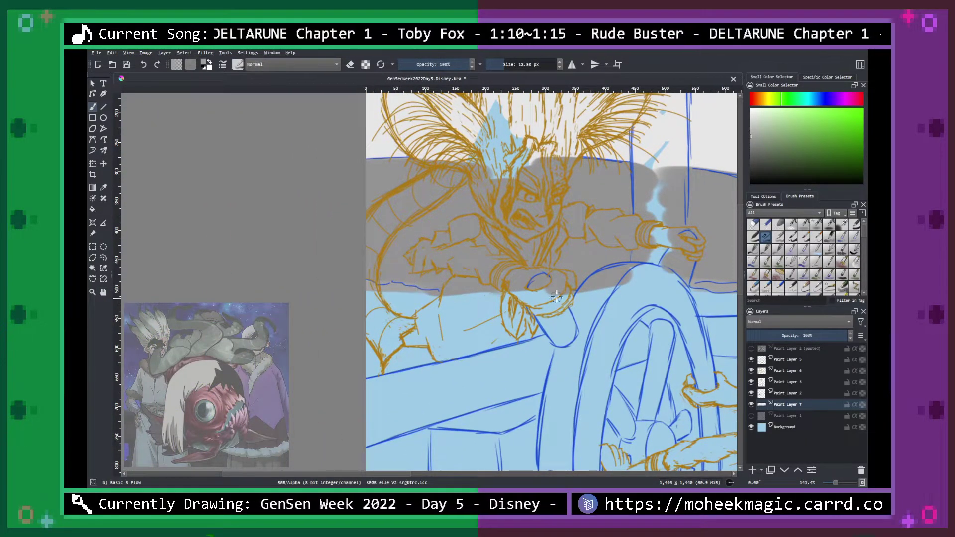
Sample the brownish-grey test patch and paint the strip below the shoreline, from the smaller character's large ear to the right edge, at 44.11 px.
scroll(384, 277, right, 8)
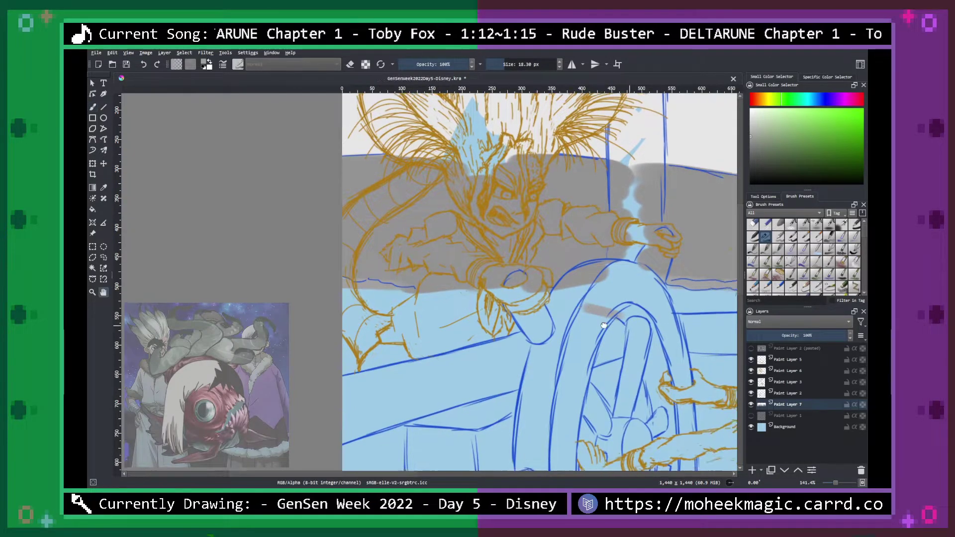
click(104, 188)
click(453, 263)
click(93, 107)
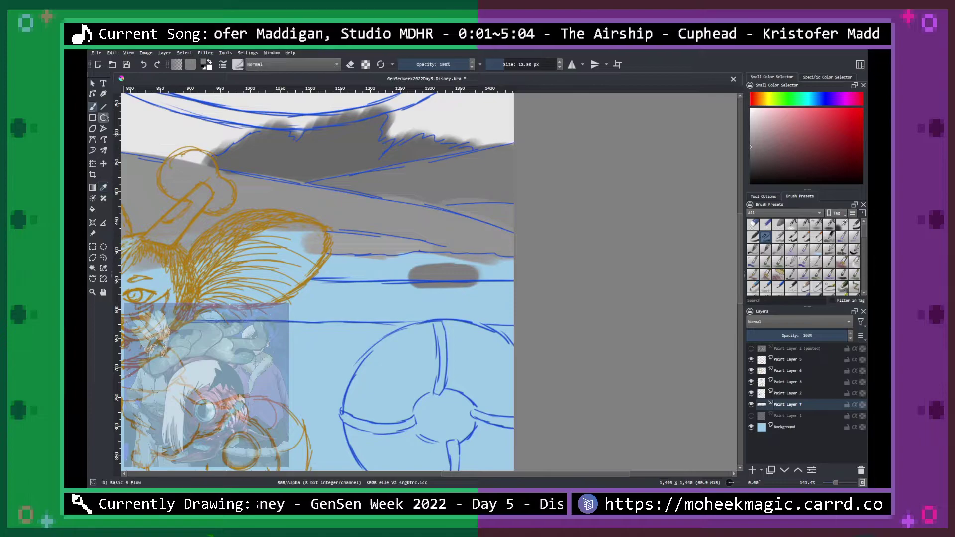
mouse_move(320, 281)
mouse_down()
mouse_move(371, 270)
mouse_move(365, 264)
mouse_move(471, 265)
mouse_move(478, 288)
mouse_move(588, 284)
mouse_up()
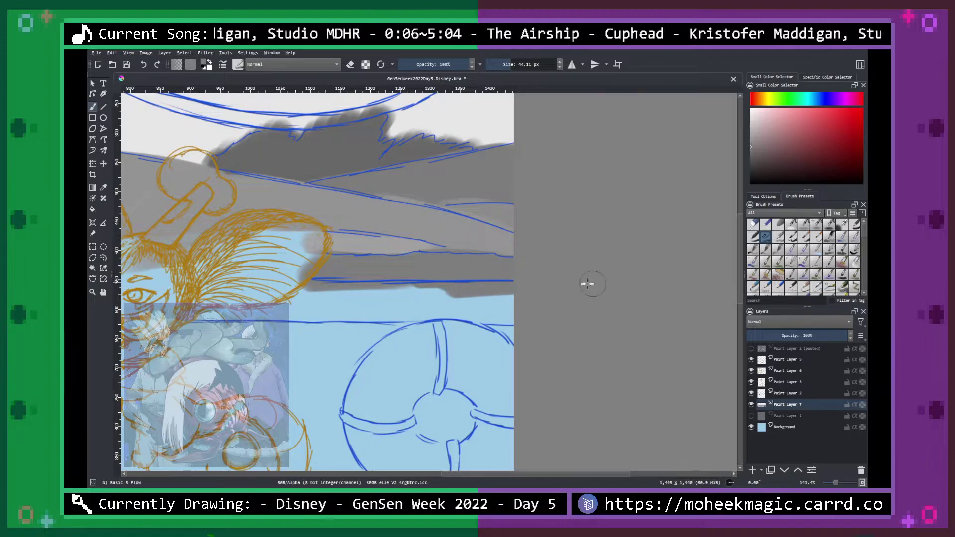
Check the pasted reference briefly and continue the brownish-grey strip past the ship's wheel to the canvas's left edge.
click(751, 349)
click(751, 349)
key(space)
drag(412, 305, 680, 320)
drag(276, 294, 671, 301)
mouse_move(339, 280)
mouse_down()
mouse_move(306, 300)
mouse_move(309, 336)
mouse_move(384, 342)
mouse_move(409, 312)
mouse_move(404, 298)
mouse_move(515, 311)
mouse_move(539, 306)
mouse_move(535, 273)
mouse_up()
key(space)
drag(723, 300, 455, 293)
mouse_move(378, 279)
mouse_down()
mouse_move(353, 271)
mouse_move(569, 291)
mouse_up()
Examine the whole picture at reduced size to judge the blocked-in background greys.
key(ctrl+minus)
key(ctrl+minus)
key(ctrl+minus)
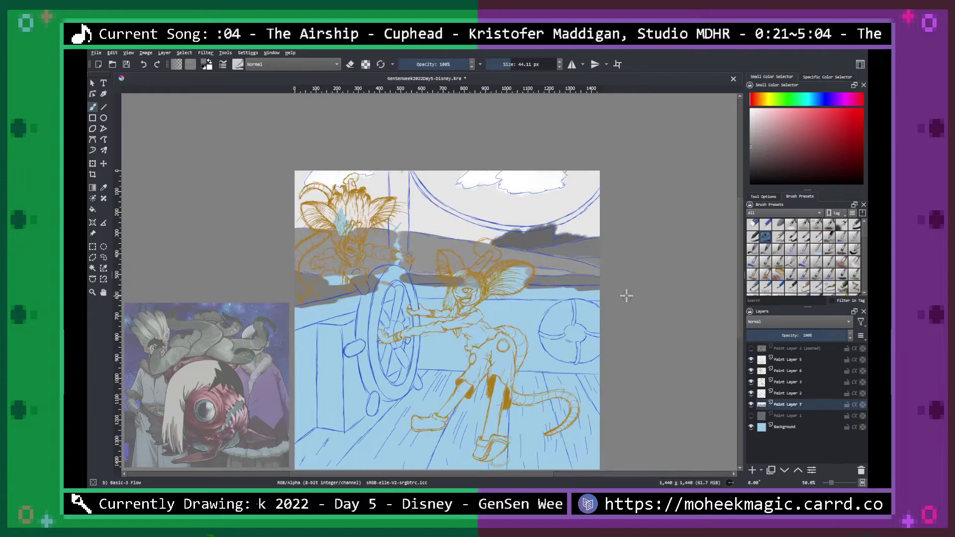
key(plus)
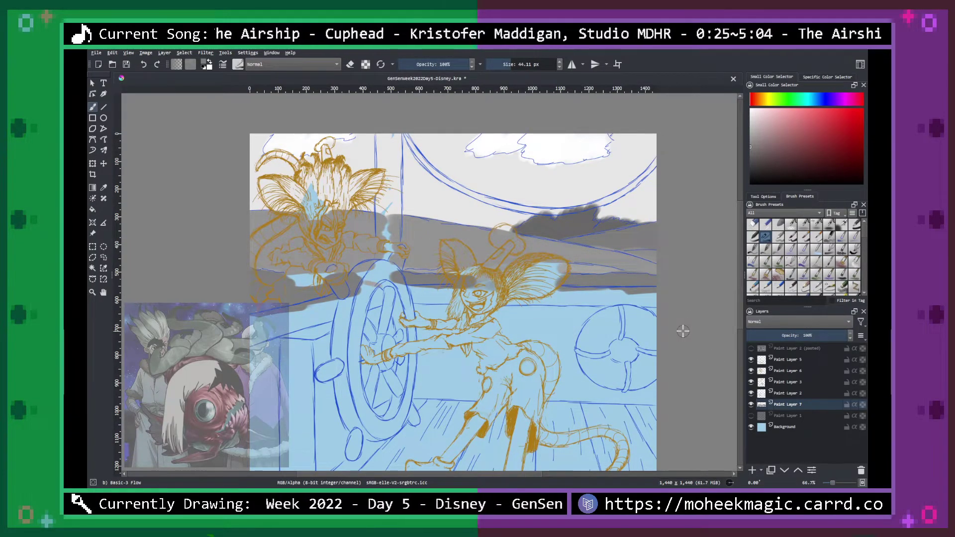
key(minus)
key(minus)
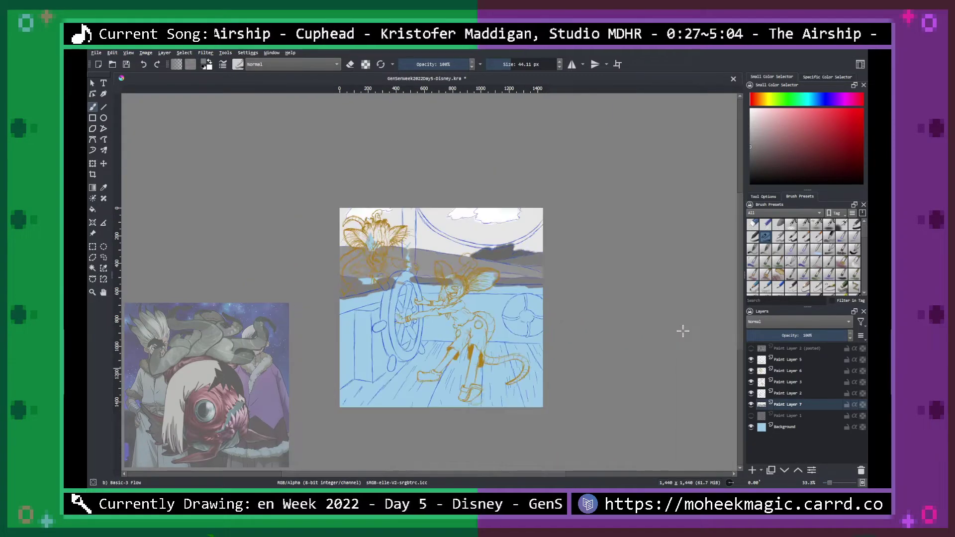
key(plus)
key(plus)
key(plus)
key(plus)
Try a yellowish-brown patch on the deck floor beside the smaller character's foot and undo it.
key(h)
drag(562, 378, 569, 251)
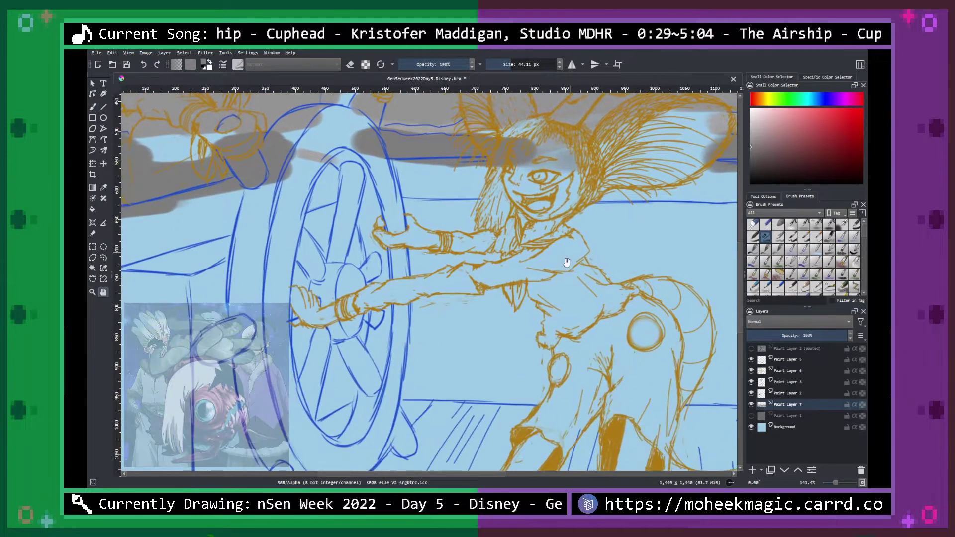
drag(558, 341, 571, 271)
key(minus)
key(minus)
key(plus)
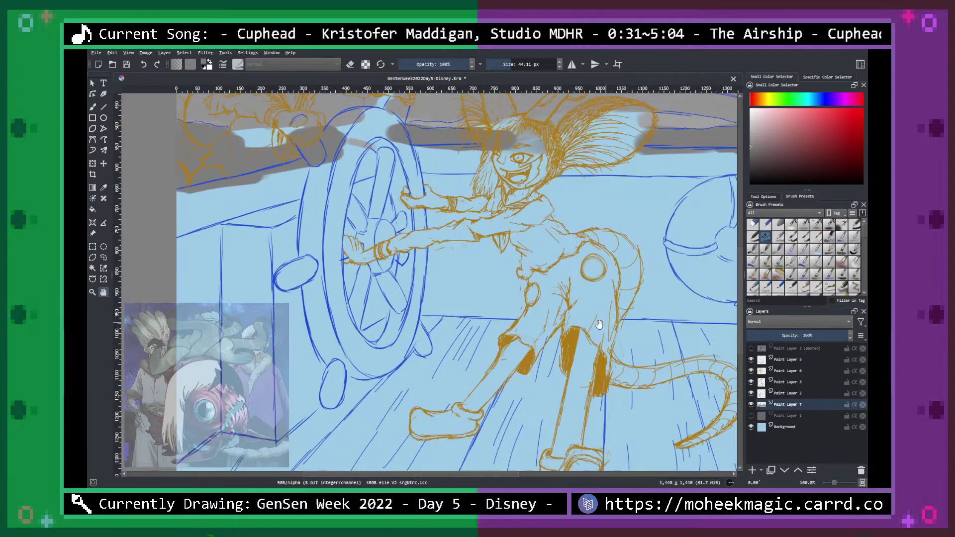
drag(602, 318, 582, 296)
click(765, 100)
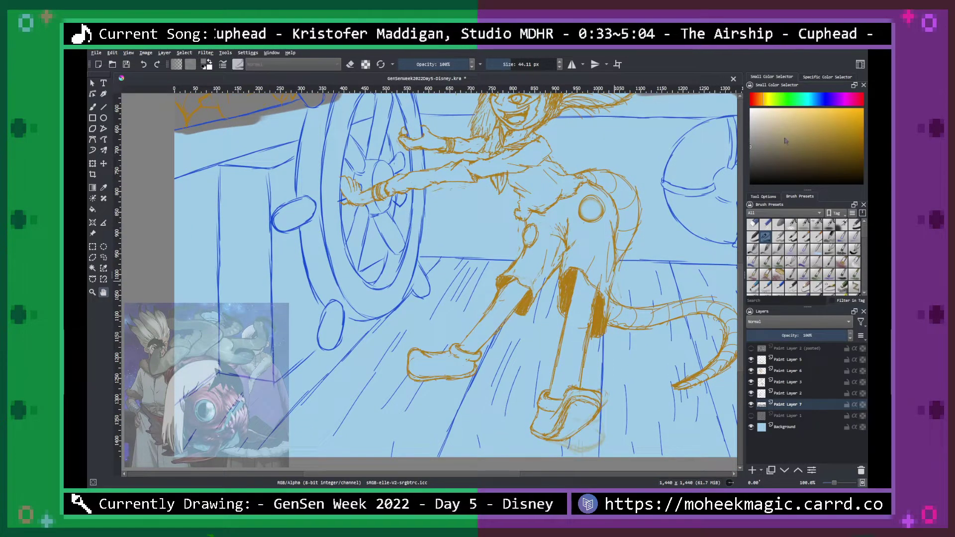
key(b)
mouse_move(450, 311)
mouse_down()
mouse_move(419, 339)
mouse_move(421, 370)
mouse_up()
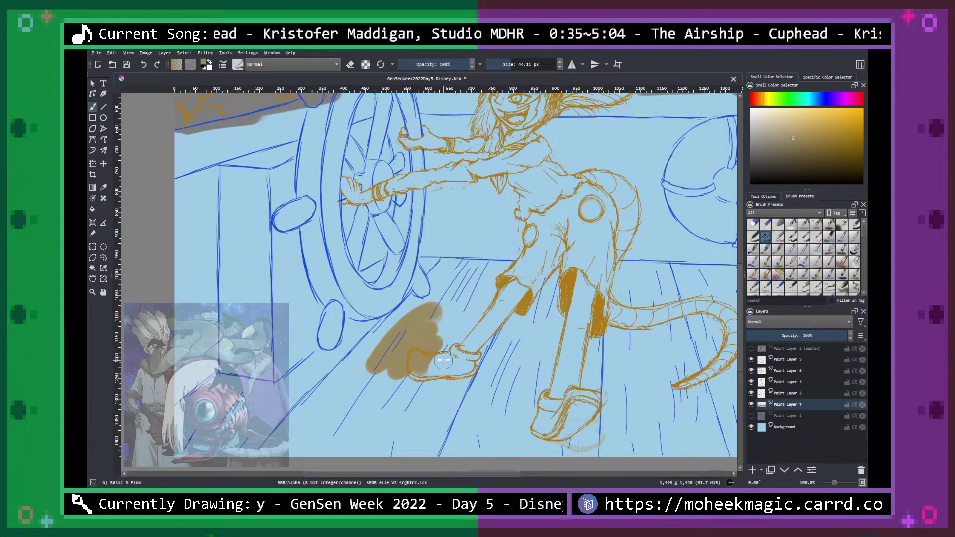
key(ctrl+z)
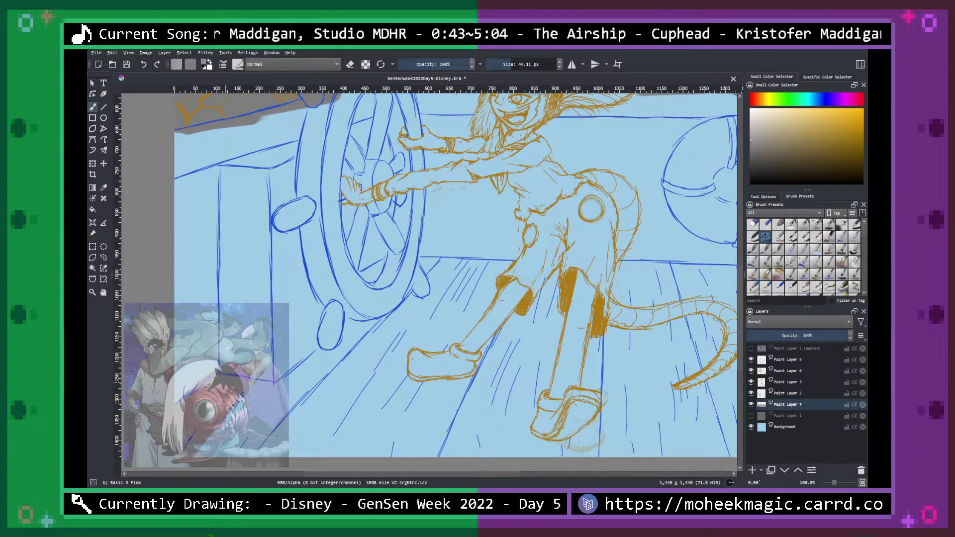
Paint the deck floor warm grey below its upper edge line, from the ship's wheel to the right canvas edge.
right_click(409, 354)
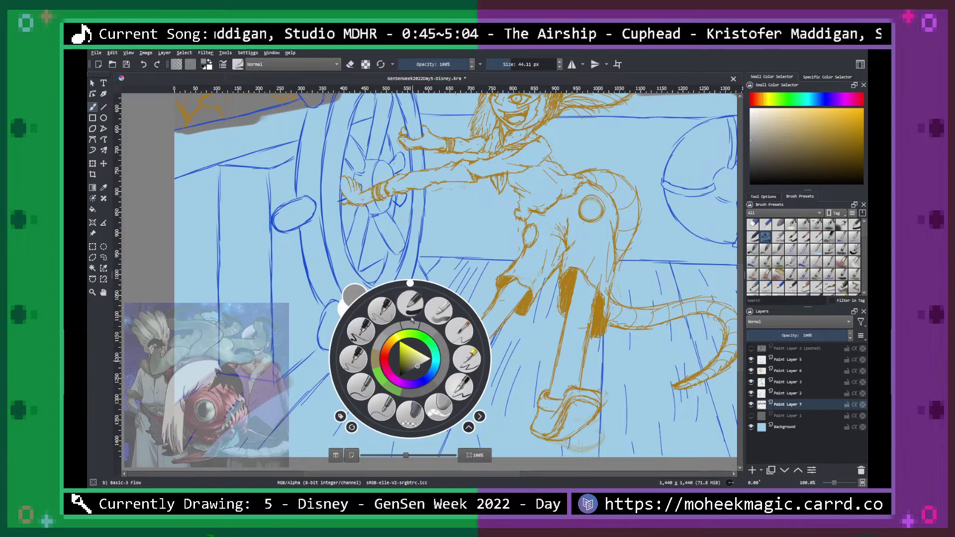
click(437, 311)
mouse_move(384, 269)
mouse_down()
mouse_move(350, 284)
mouse_move(420, 269)
mouse_move(371, 298)
mouse_move(212, 446)
mouse_move(307, 384)
mouse_move(298, 404)
mouse_move(367, 397)
mouse_move(305, 458)
mouse_move(431, 413)
mouse_move(385, 463)
mouse_move(426, 386)
mouse_move(482, 338)
mouse_move(464, 325)
mouse_move(392, 334)
mouse_move(338, 355)
mouse_move(343, 329)
mouse_move(381, 288)
mouse_move(442, 264)
mouse_move(434, 269)
mouse_move(573, 269)
mouse_move(432, 307)
mouse_move(448, 321)
mouse_move(510, 320)
mouse_move(507, 345)
mouse_move(594, 336)
mouse_move(575, 366)
mouse_move(444, 450)
mouse_up()
key(space)
drag(584, 323, 487, 485)
drag(552, 282, 530, 206)
mouse_move(557, 403)
mouse_down()
mouse_move(488, 192)
mouse_move(383, 232)
mouse_up()
mouse_move(443, 247)
mouse_down()
mouse_move(552, 252)
mouse_move(520, 248)
mouse_move(536, 256)
mouse_up()
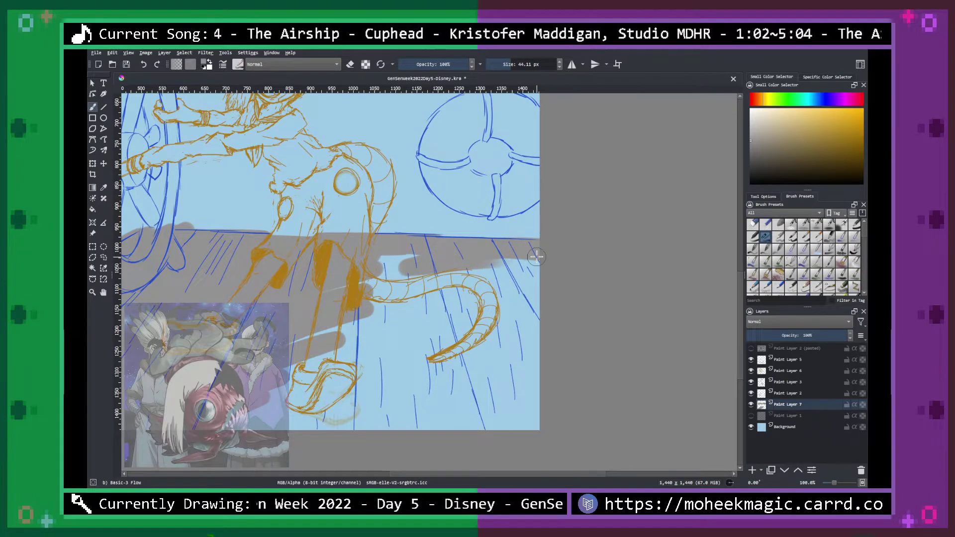
Show the pasted reference layer, compare it with the deck, and lower its opacity to 0%.
click(751, 349)
click(786, 349)
click(802, 335)
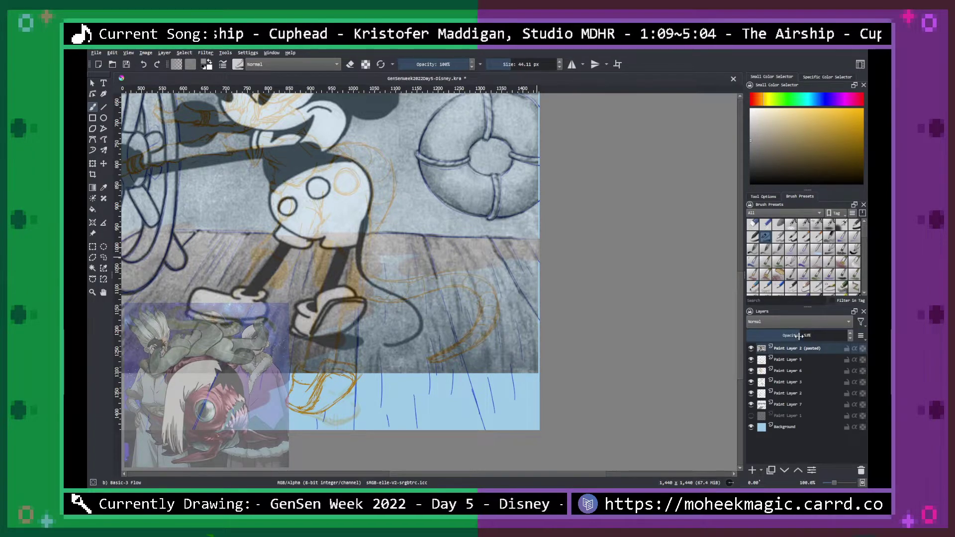
drag(800, 337, 749, 336)
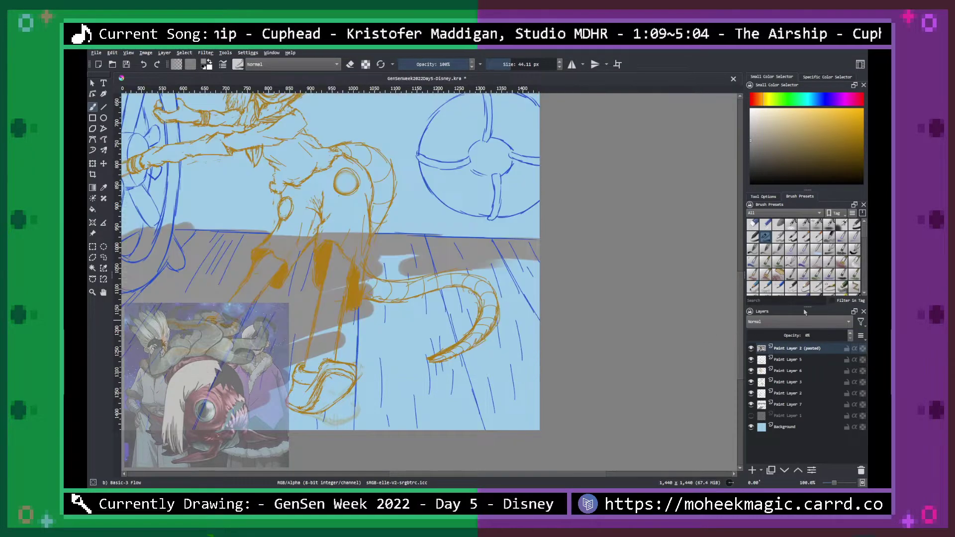
Fill the rest of the deck floor around the tail with warm grey on Paint Layer 7.
click(791, 405)
mouse_move(535, 266)
mouse_down()
mouse_move(362, 264)
mouse_move(360, 302)
mouse_move(390, 294)
mouse_move(298, 398)
mouse_move(427, 293)
mouse_move(487, 298)
mouse_move(327, 447)
mouse_move(522, 308)
mouse_move(396, 364)
mouse_up()
mouse_move(402, 271)
mouse_down()
mouse_move(517, 343)
mouse_move(394, 444)
mouse_move(523, 378)
mouse_move(574, 369)
mouse_move(527, 412)
mouse_move(599, 395)
mouse_up()
Shade the sky around the clouds with soft vertical grey strokes at 37% brush opacity.
key(h)
drag(537, 278, 576, 366)
key(ctrl+minus)
key(ctrl+minus)
key(ctrl+minus)
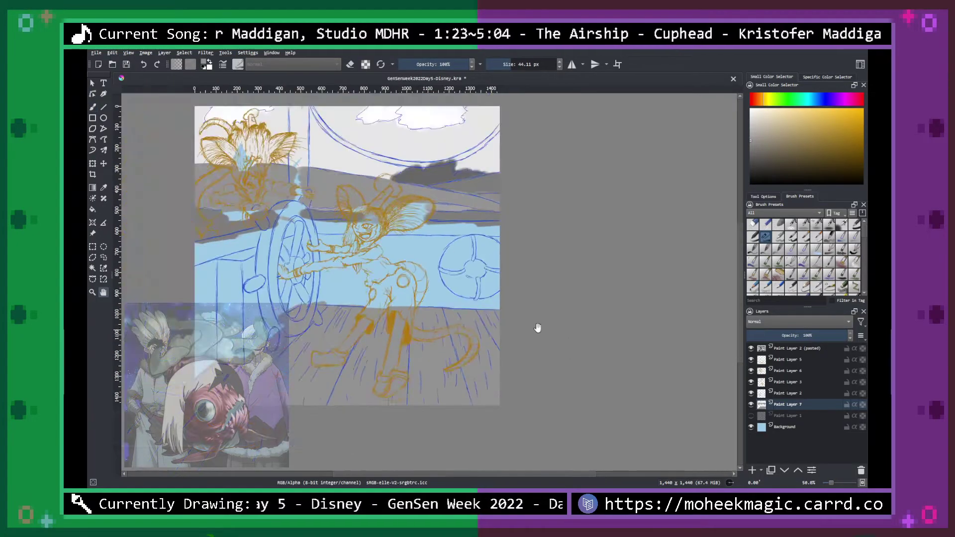
key(ctrl+plus)
key(ctrl+plus)
key(ctrl+plus)
drag(537, 277, 537, 391)
mouse_move(537, 255)
mouse_down()
mouse_move(585, 336)
mouse_move(686, 363)
mouse_up()
drag(538, 309, 697, 339)
key(b)
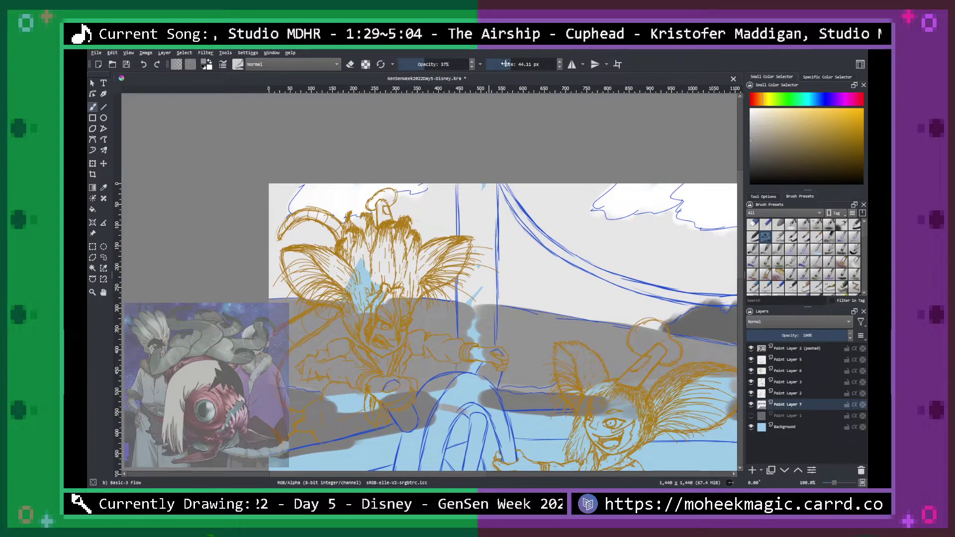
mouse_move(274, 234)
mouse_down()
mouse_move(286, 279)
mouse_move(304, 269)
mouse_move(278, 264)
mouse_move(326, 295)
mouse_move(395, 264)
mouse_move(414, 275)
mouse_up()
mouse_move(315, 198)
mouse_down()
mouse_move(422, 196)
mouse_move(438, 234)
mouse_move(477, 214)
mouse_move(504, 289)
mouse_move(540, 209)
mouse_move(565, 313)
mouse_move(612, 264)
mouse_move(617, 313)
mouse_move(312, 289)
mouse_up()
key(h)
key(b)
mouse_move(236, 184)
mouse_down()
mouse_move(294, 273)
mouse_move(344, 313)
mouse_move(392, 242)
mouse_move(495, 223)
mouse_move(536, 286)
mouse_up()
mouse_move(295, 198)
mouse_down()
mouse_move(350, 185)
mouse_move(393, 206)
mouse_move(504, 187)
mouse_up()
Add soft tonal shading to the dark mountain and the hills with a 64.59 px brush at 37% opacity.
key(minus)
key(minus)
key(minus)
key(plus)
key(plus)
key(plus)
mouse_move(268, 270)
mouse_down()
mouse_move(270, 287)
mouse_move(328, 310)
mouse_up()
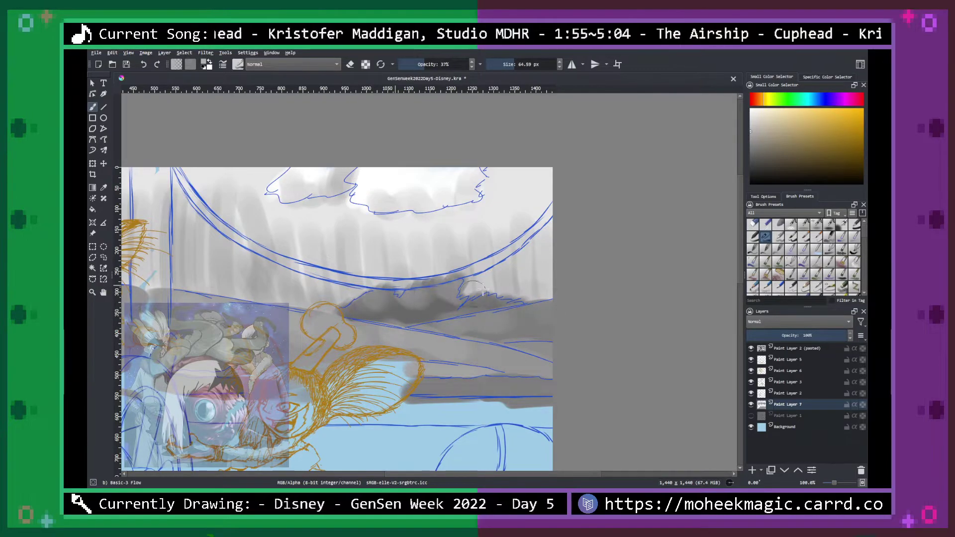
drag(542, 345, 468, 325)
Texture the dark strip below the shoreline with darker dabs across the canvas, using a 14.81 px brush at 37% opacity.
key(space)
drag(421, 303, 553, 231)
key(ctrl+plus)
key(ctrl+minus)
drag(269, 268, 582, 304)
mouse_move(543, 254)
mouse_down()
mouse_move(577, 254)
mouse_move(534, 272)
mouse_up()
key(space)
drag(554, 307, 426, 274)
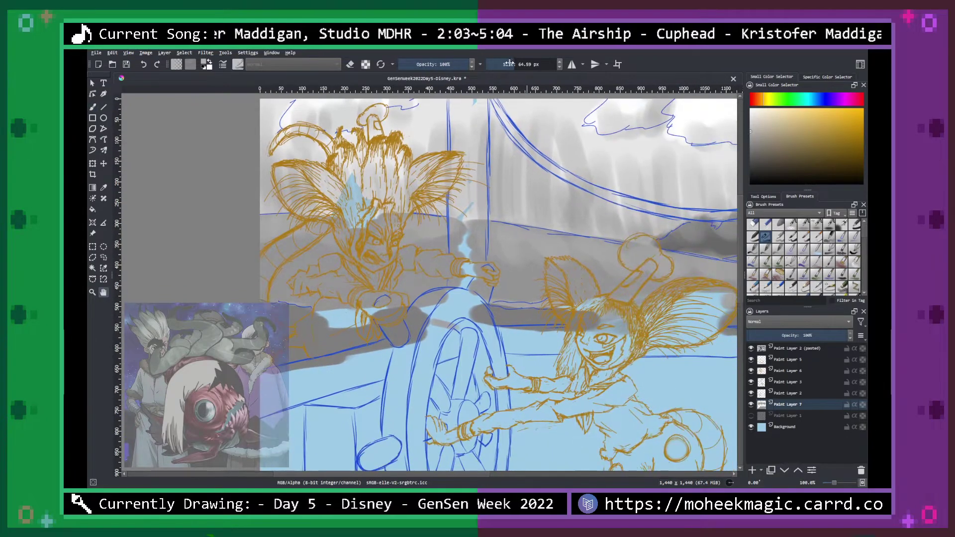
key(b)
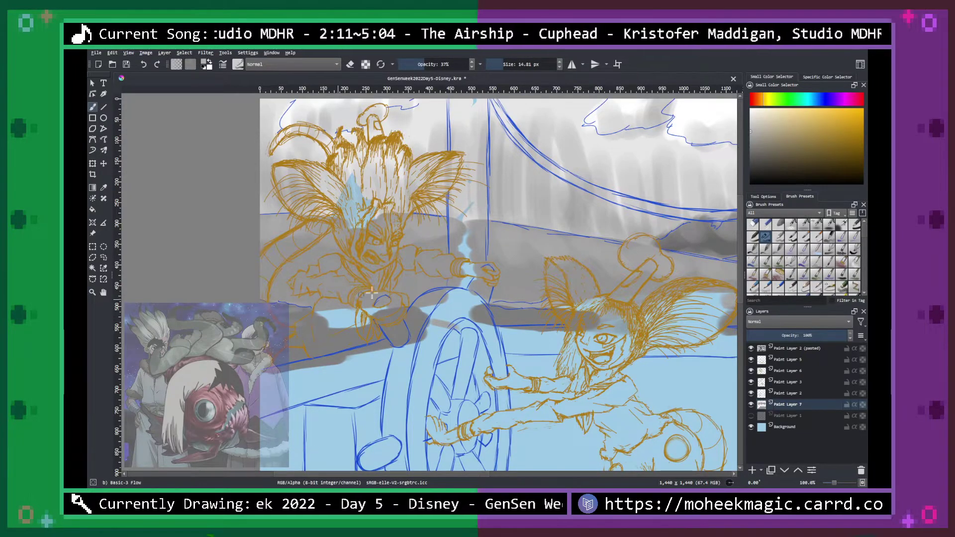
drag(528, 308, 293, 316)
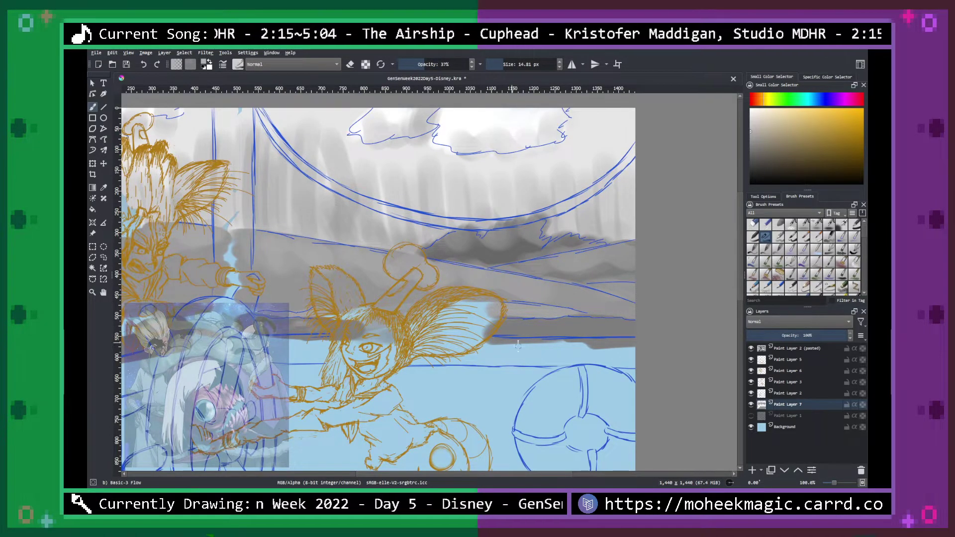
drag(560, 353, 401, 356)
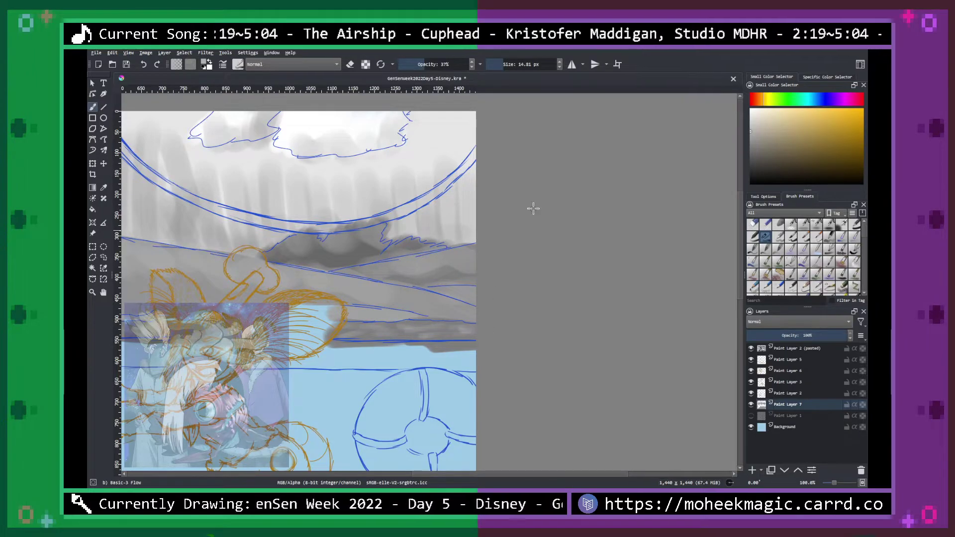
mouse_move(417, 323)
mouse_down()
mouse_move(437, 327)
mouse_move(343, 327)
mouse_move(409, 343)
mouse_move(627, 343)
mouse_up()
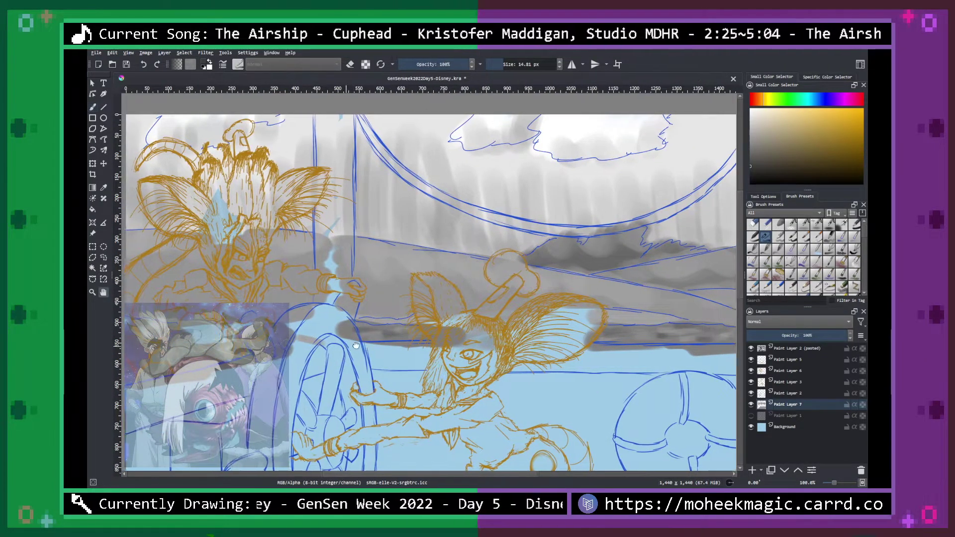
drag(151, 341, 343, 341)
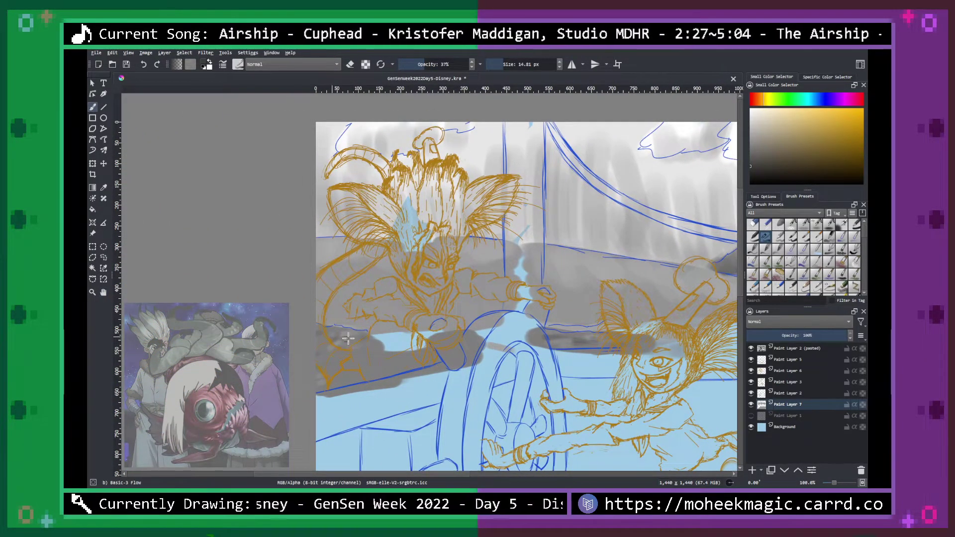
Darken the mountain and the hills beside the seated mouse's ear with soft strokes, using a 33.82 px brush at 36% opacity.
key(space)
drag(535, 340, 391, 358)
drag(543, 330, 407, 328)
key(b)
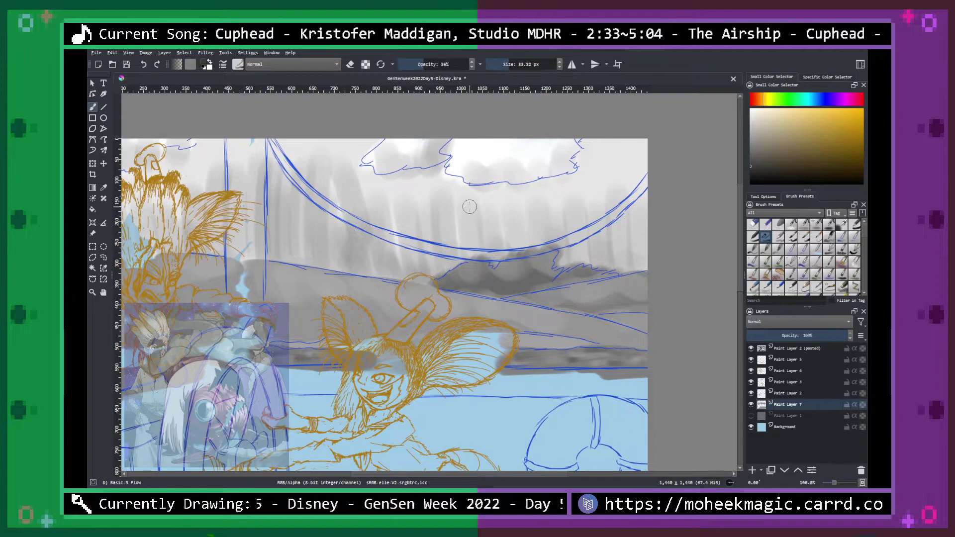
mouse_move(452, 279)
mouse_down()
mouse_move(469, 292)
mouse_move(491, 280)
mouse_move(502, 298)
mouse_move(532, 276)
mouse_move(559, 279)
mouse_up()
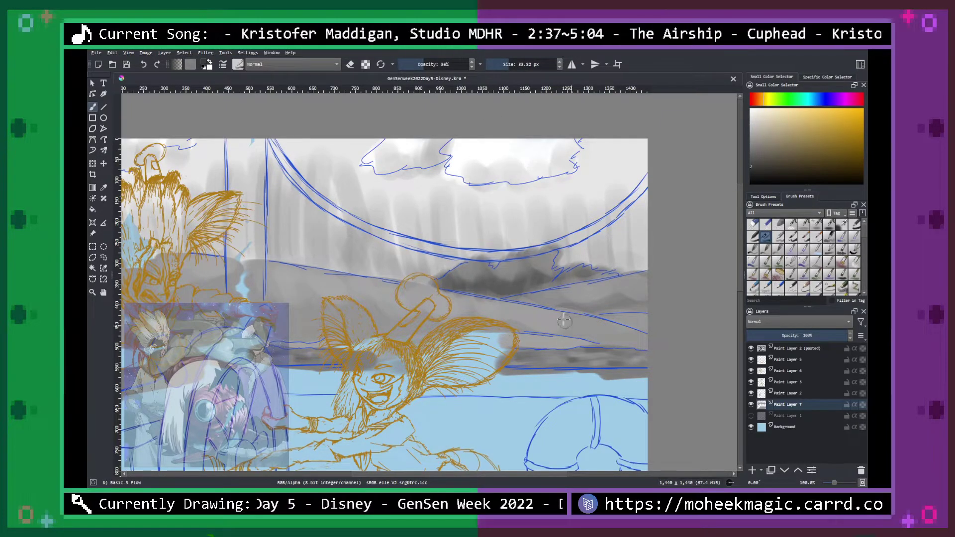
mouse_move(577, 304)
mouse_down()
mouse_move(647, 304)
mouse_move(645, 331)
mouse_up()
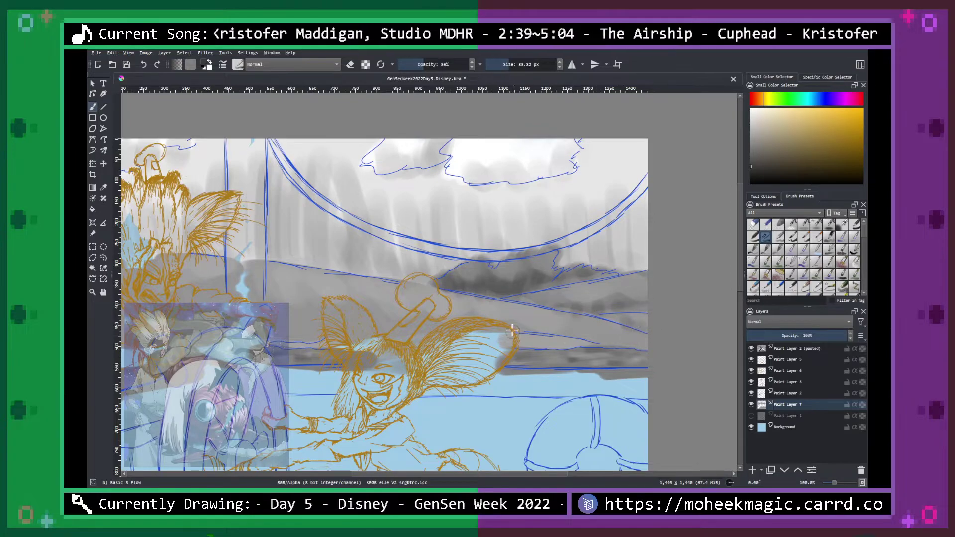
Undo the heavy stroke on the middle hills and shade them with the 33.82 px brush at 20% opacity.
drag(288, 309, 302, 337)
key(ctrl+z)
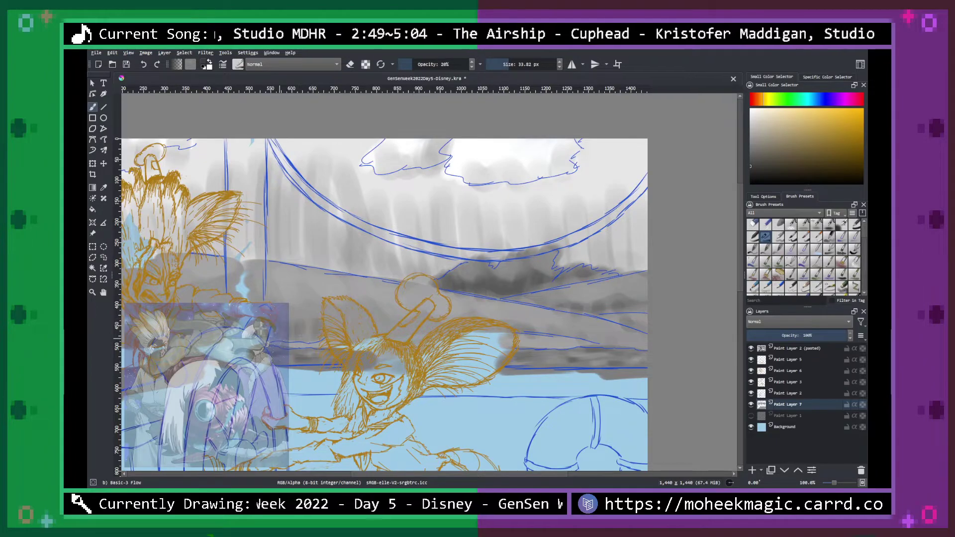
mouse_move(352, 299)
mouse_down()
mouse_move(527, 291)
mouse_move(573, 275)
mouse_up()
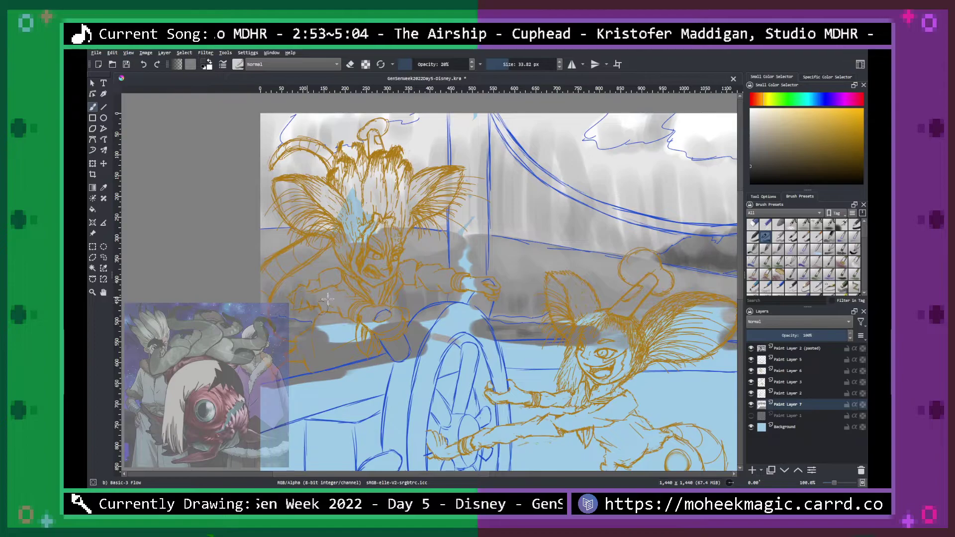
Smooth the shading of the sky, mountain and hills with the Blender Blur brush at 90.59 px and 100% opacity.
scroll(401, 277, down, 2)
scroll(403, 281, down, 1)
scroll(403, 281, up, 1)
scroll(404, 281, up, 2)
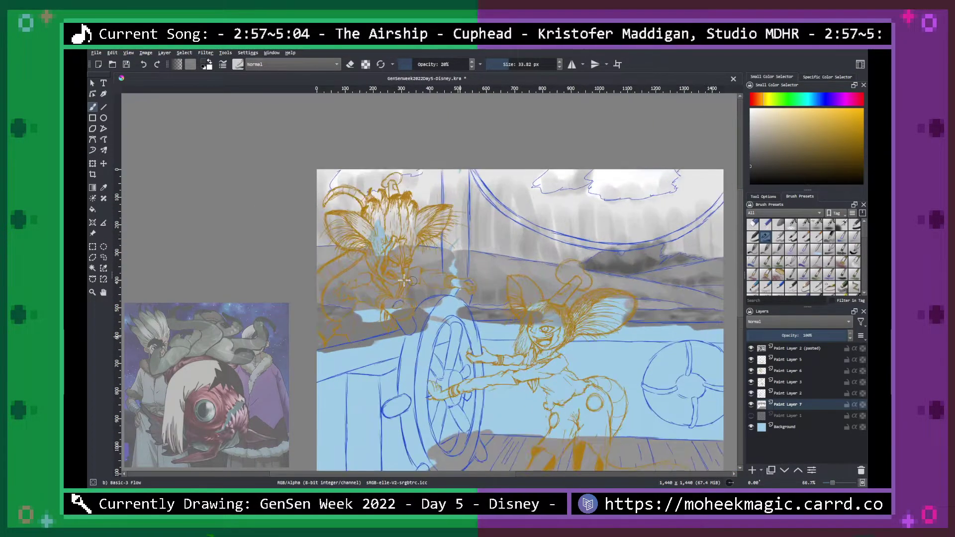
drag(592, 292, 411, 353)
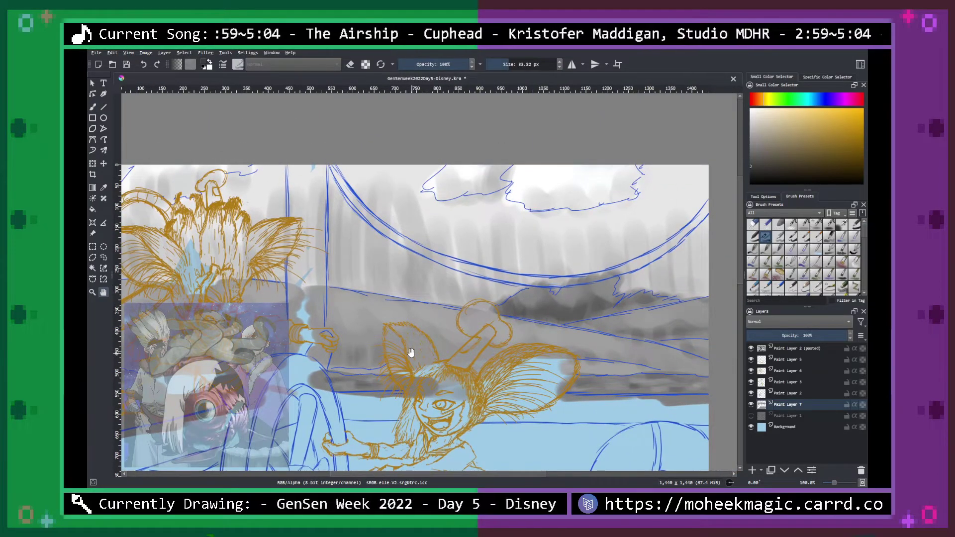
drag(863, 232, 865, 263)
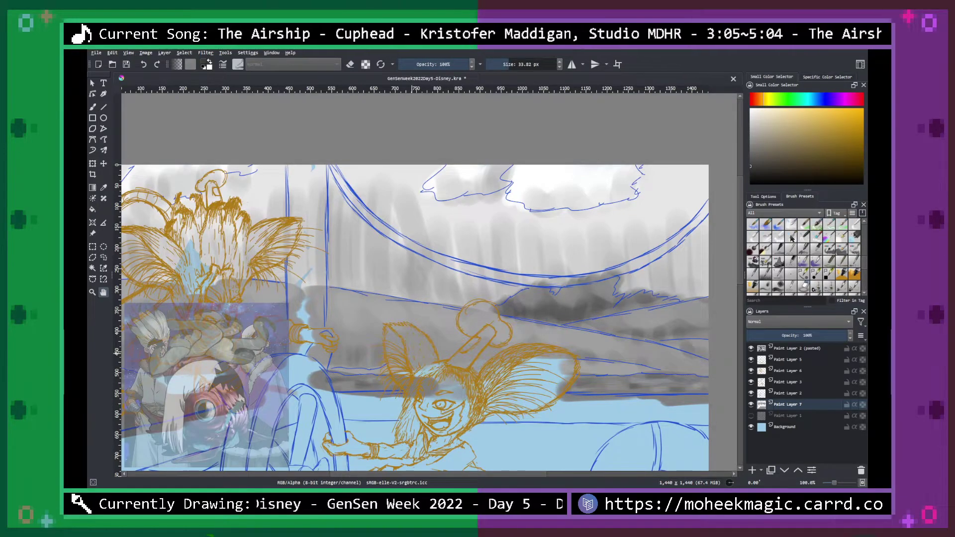
click(753, 235)
key(b)
click(517, 64)
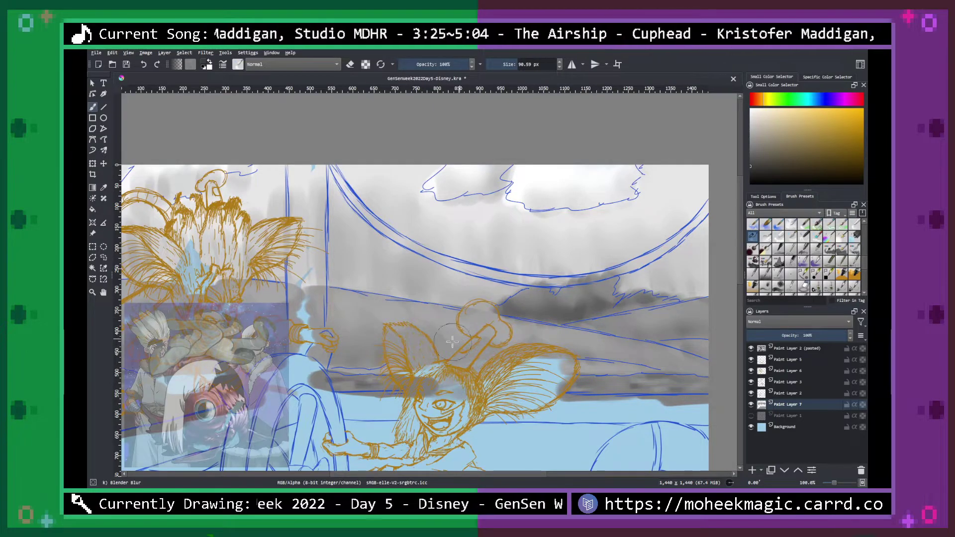
drag(454, 322, 717, 300)
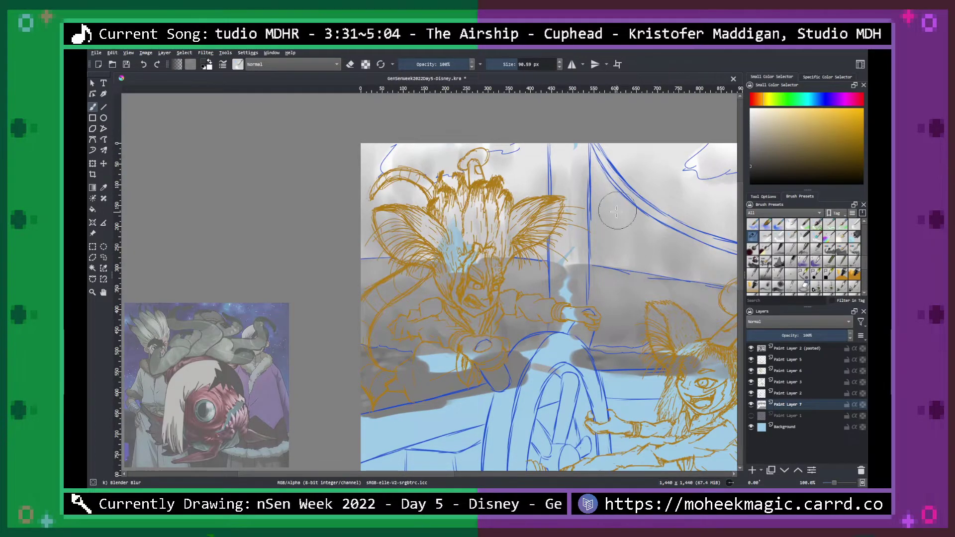
key(minus)
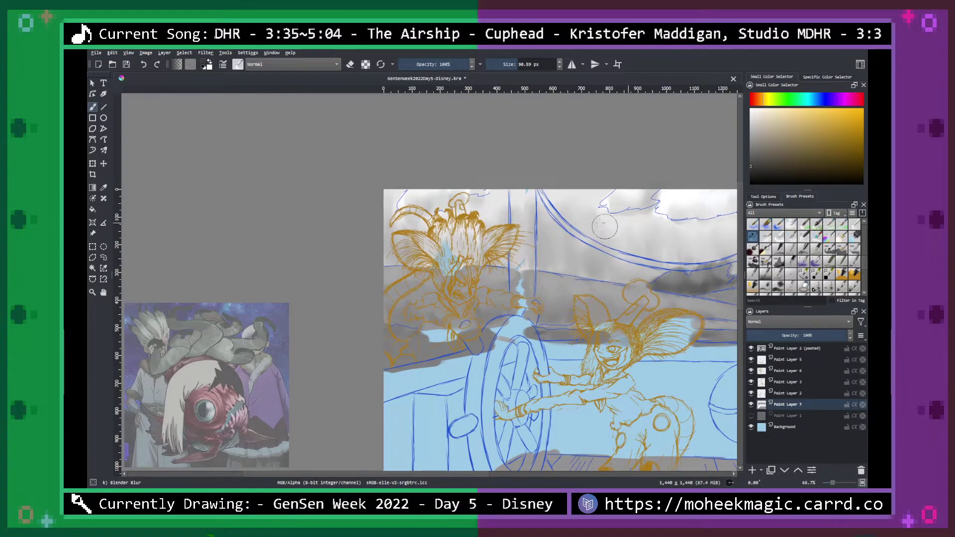
mouse_move(628, 303)
mouse_down()
mouse_move(472, 330)
mouse_move(408, 362)
mouse_up()
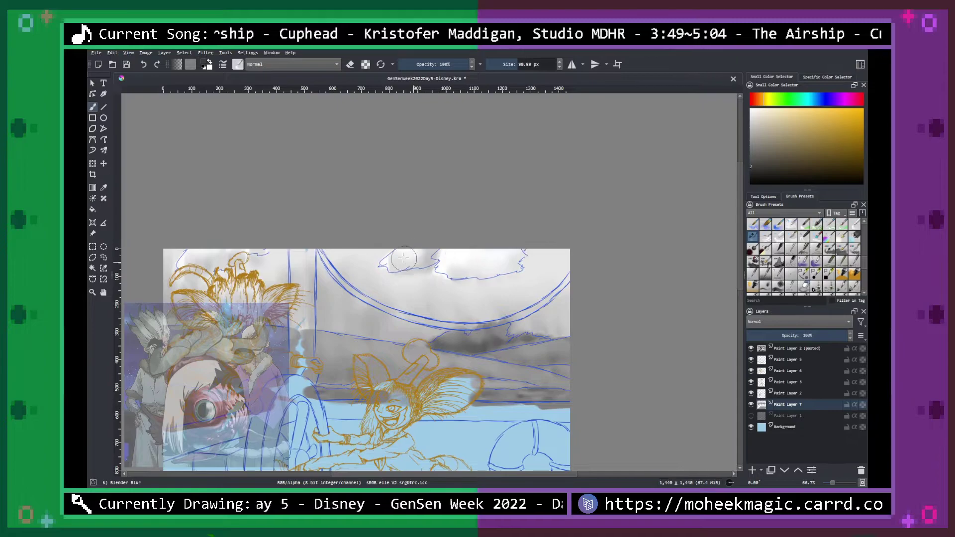
Add a new paint layer directly above Paint Layer 7 for the ship's parts.
key(minus)
key(minus)
key(minus)
key(plus)
key(plus)
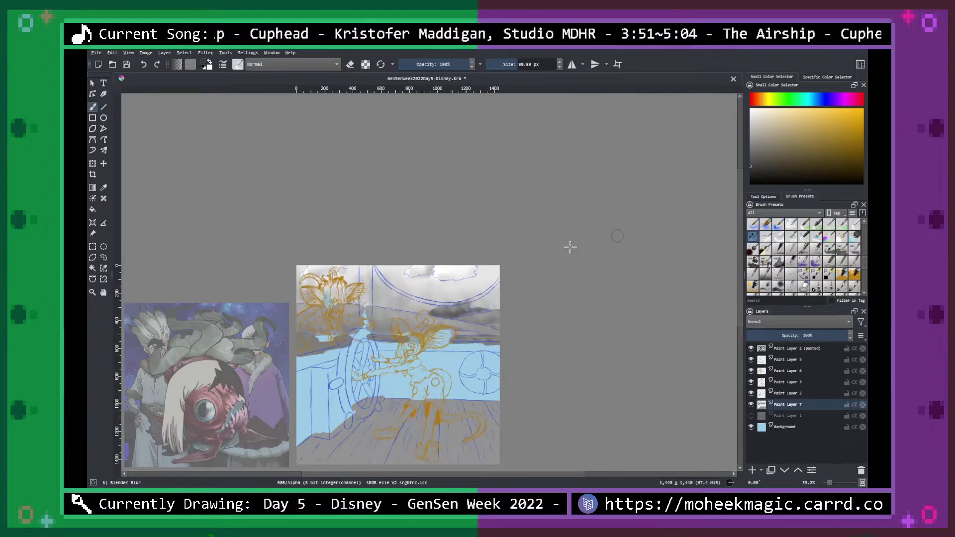
key(plus)
drag(572, 375, 593, 252)
key(plus)
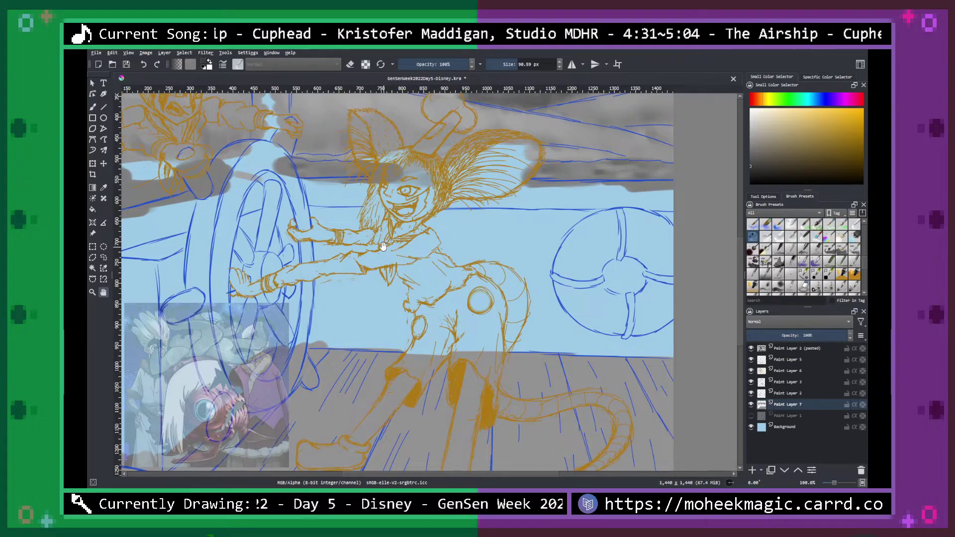
mouse_move(622, 305)
mouse_down()
mouse_move(612, 283)
mouse_move(646, 245)
mouse_up()
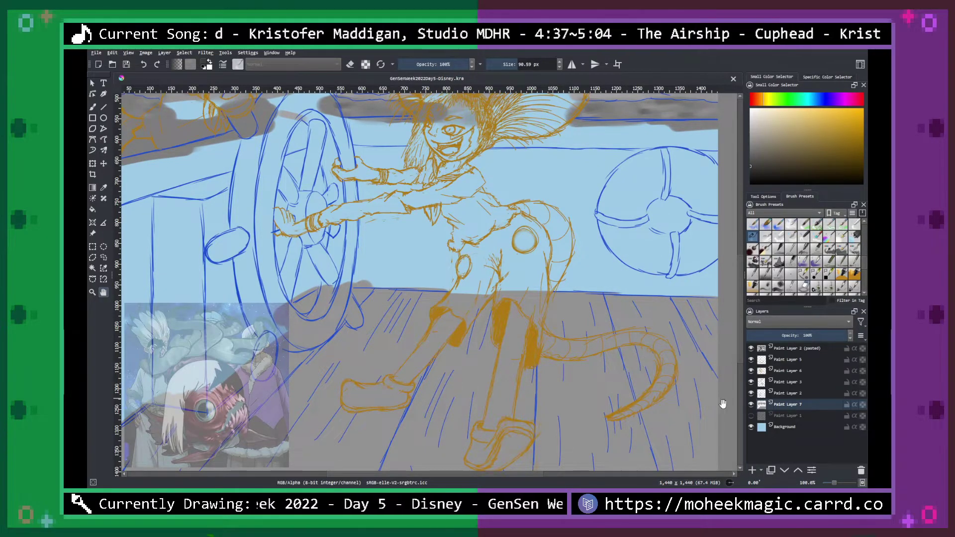
click(752, 470)
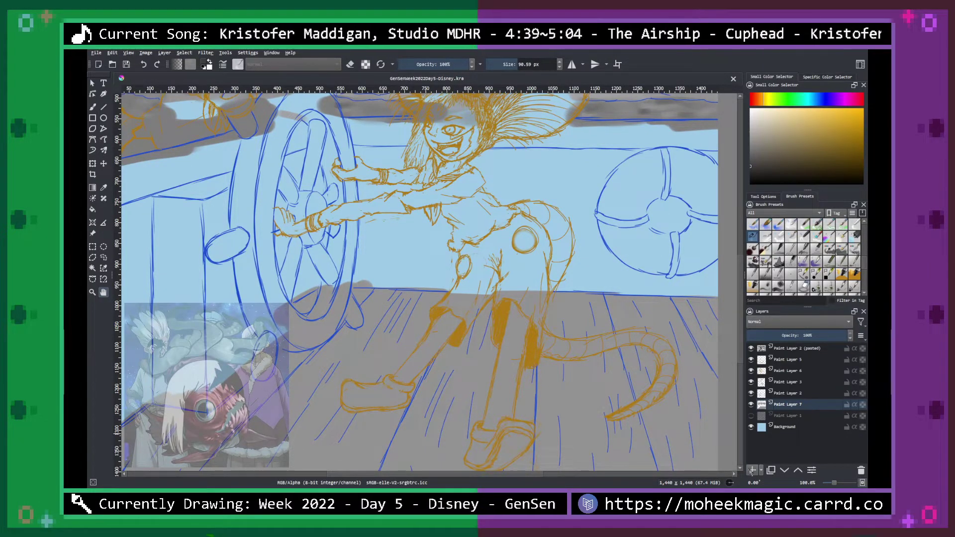
Pick a warm grey and switch to the Basic-3 Flow brush for painting around the steering wheel.
mouse_move(532, 371)
mouse_down()
mouse_move(664, 349)
mouse_move(569, 358)
mouse_move(547, 380)
mouse_up()
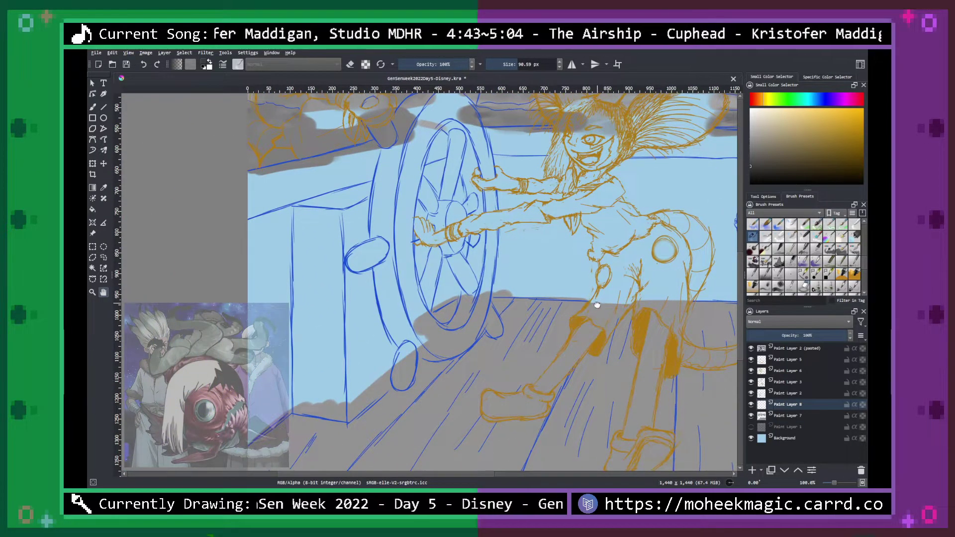
drag(597, 302, 575, 320)
click(766, 139)
key(b)
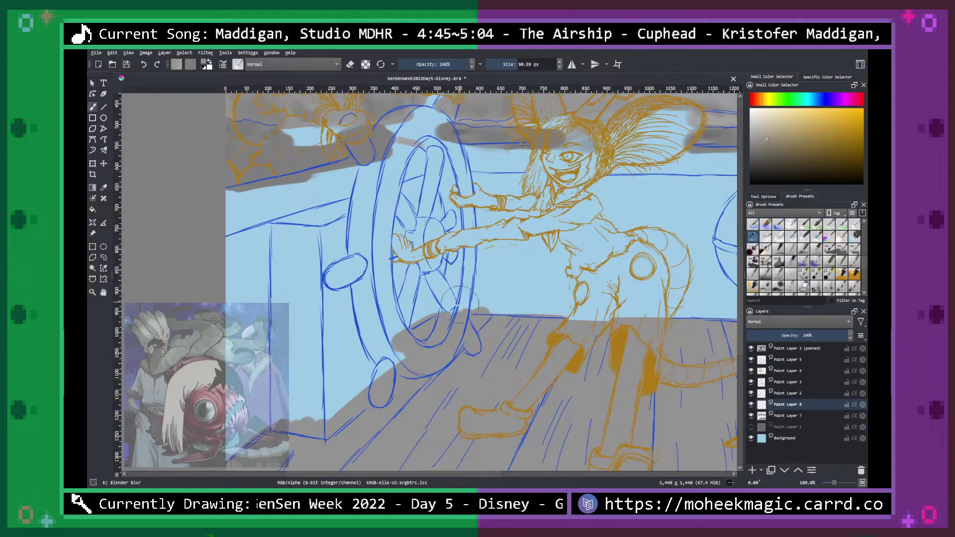
right_click(522, 323)
click(536, 273)
drag(376, 213, 383, 318)
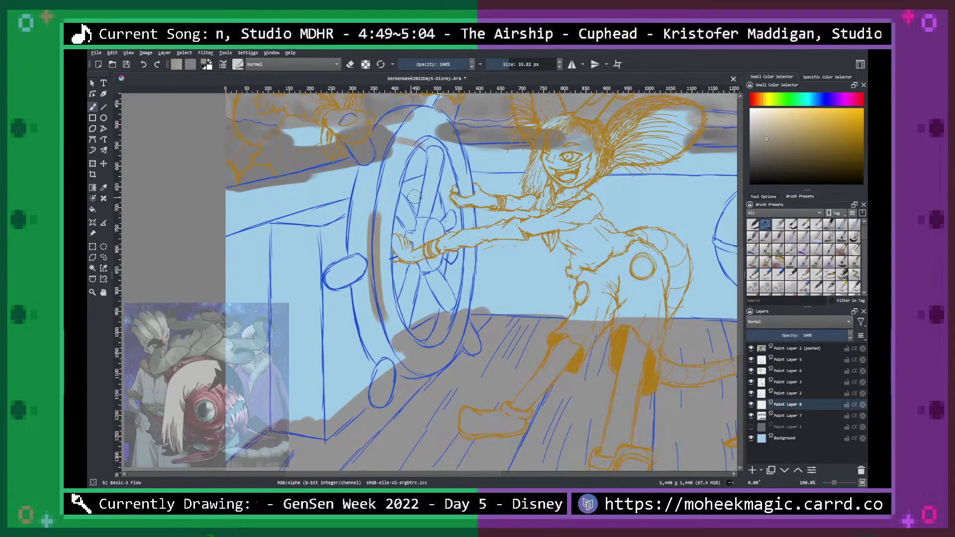
key(ctrl+z)
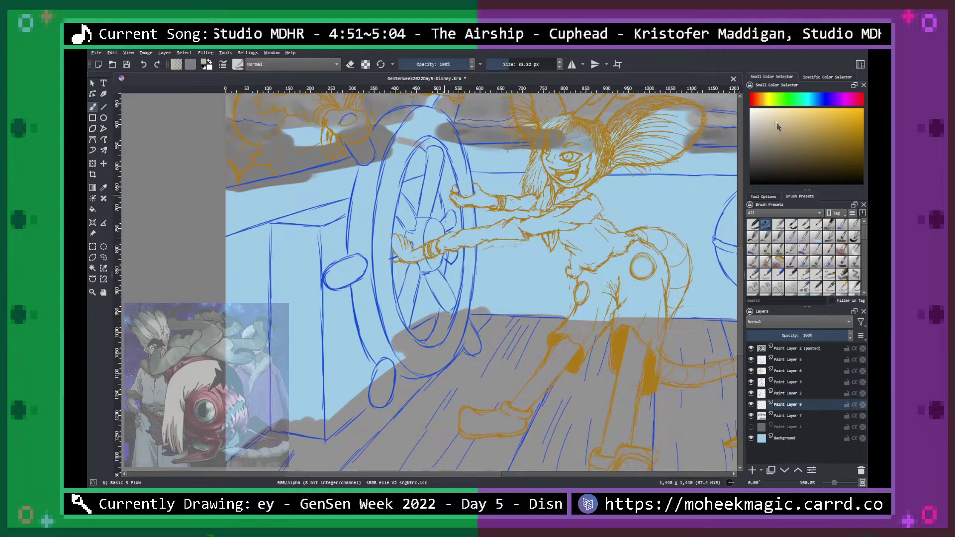
drag(383, 203, 380, 326)
key(ctrl+z)
click(771, 142)
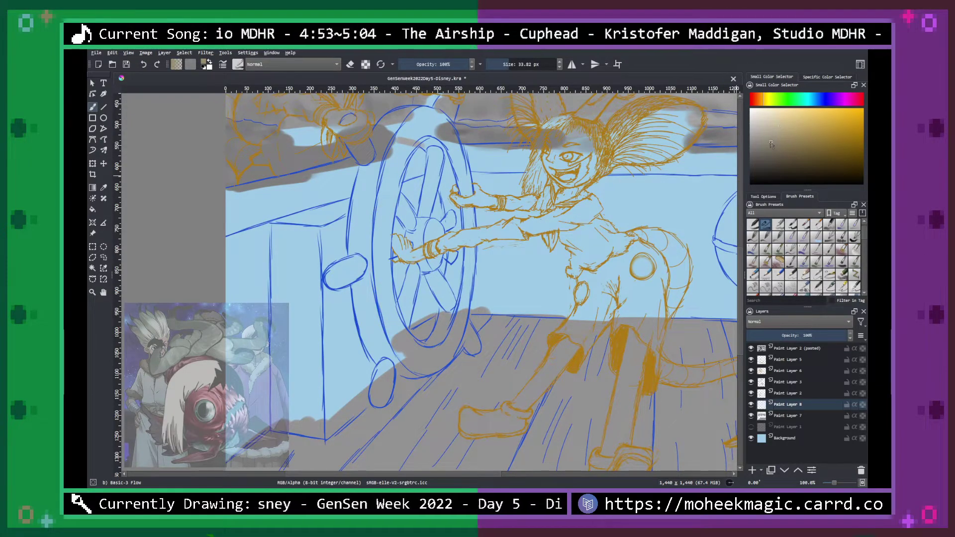
drag(388, 185, 390, 343)
key(ctrl+z)
click(750, 141)
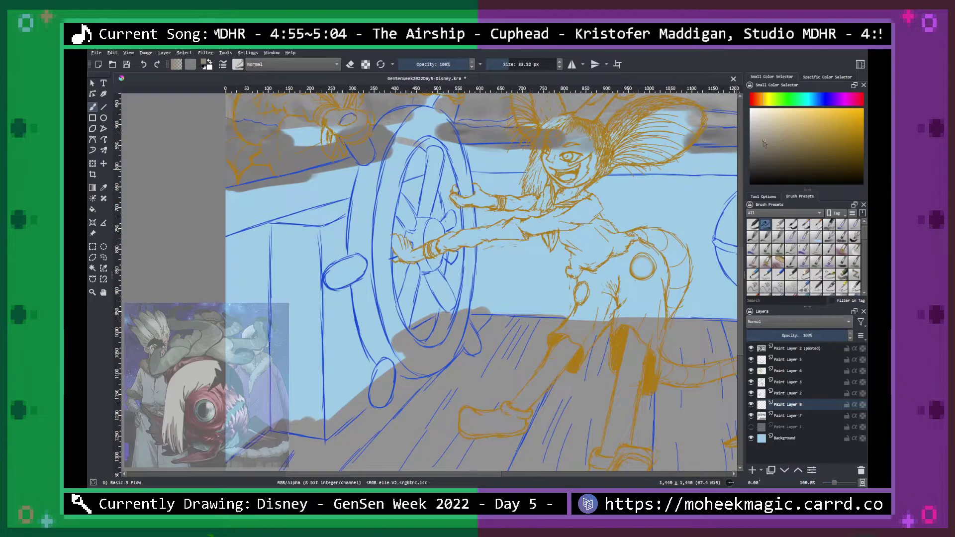
mouse_move(358, 247)
mouse_down()
mouse_move(367, 168)
mouse_move(360, 293)
mouse_up()
drag(360, 216, 367, 305)
drag(373, 167, 368, 320)
key(ctrl+z)
key(ctrl+z)
key(ctrl+z)
key(ctrl+z)
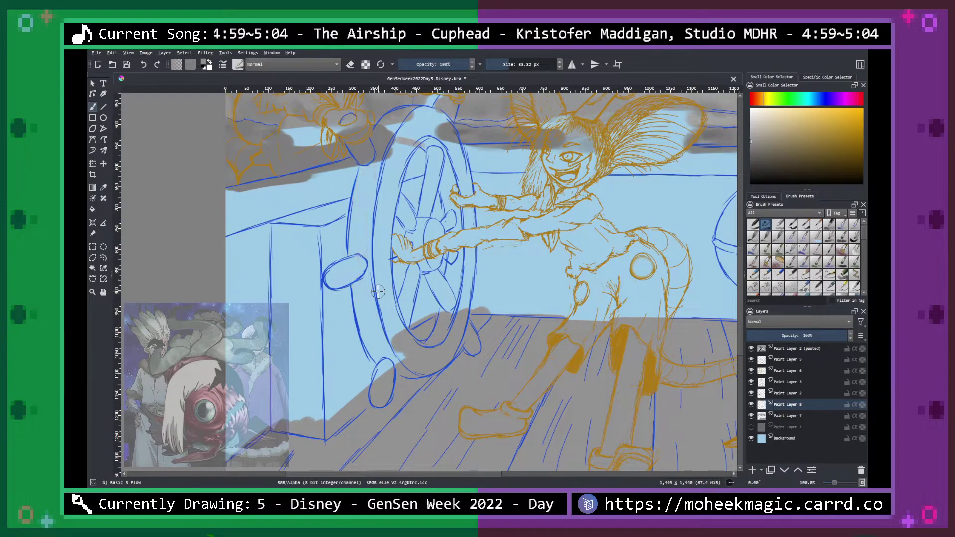
click(759, 124)
mouse_move(369, 177)
mouse_down()
mouse_move(373, 323)
mouse_move(362, 264)
mouse_up()
key(ctrl+z)
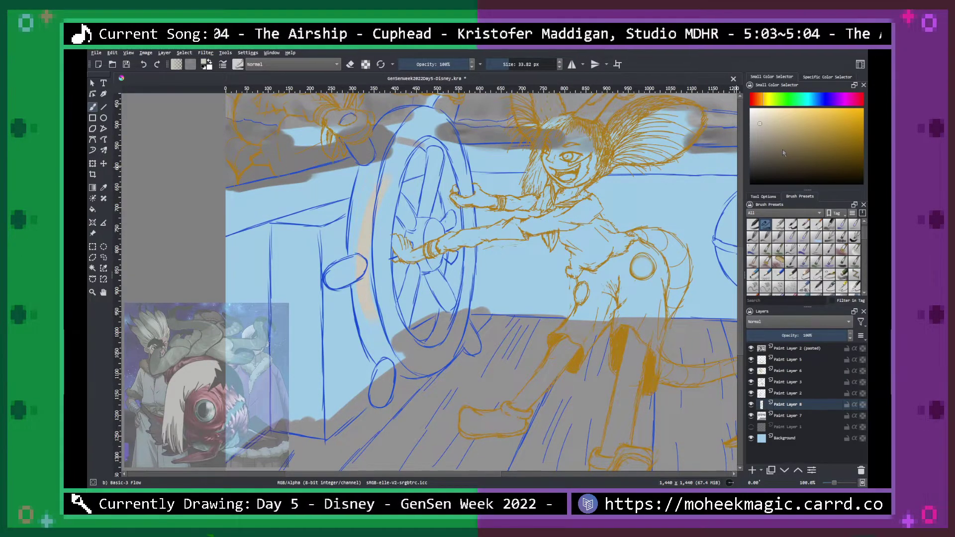
click(759, 131)
Fill the upper ship wall and the box behind the steering wheel with light neutral grey on Paint Layer 8, using a 33.82 px brush.
click(750, 132)
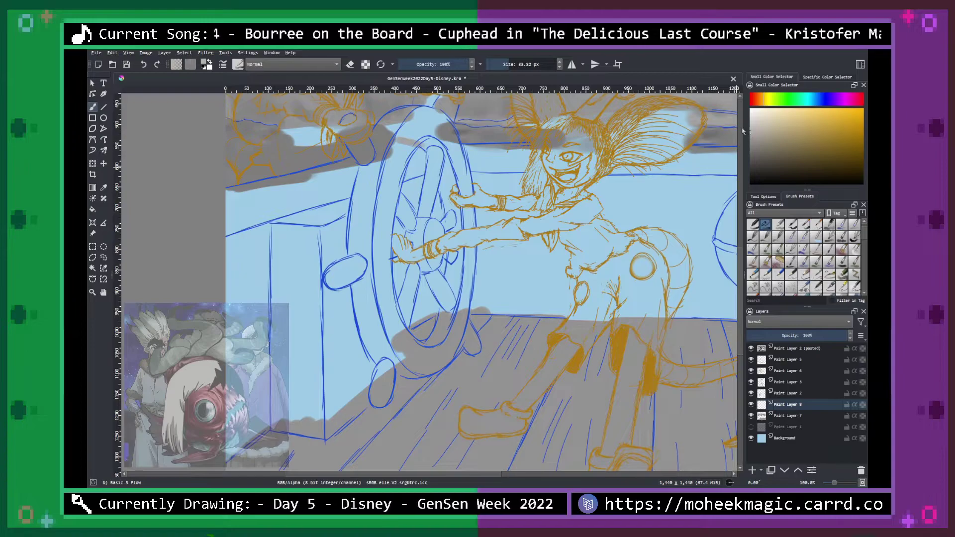
drag(379, 170, 363, 279)
key(ctrl+z)
mouse_move(239, 198)
mouse_down()
mouse_move(351, 165)
mouse_move(243, 204)
mouse_move(342, 179)
mouse_move(234, 219)
mouse_move(373, 184)
mouse_move(366, 173)
mouse_move(239, 244)
mouse_move(368, 218)
mouse_move(233, 289)
mouse_move(381, 236)
mouse_move(198, 337)
mouse_up()
drag(393, 274, 238, 347)
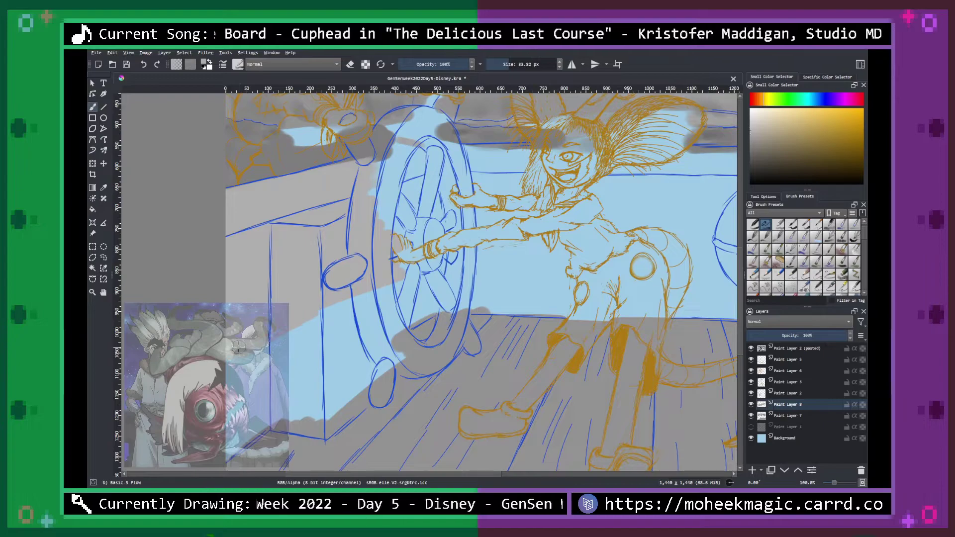
drag(418, 324, 431, 271)
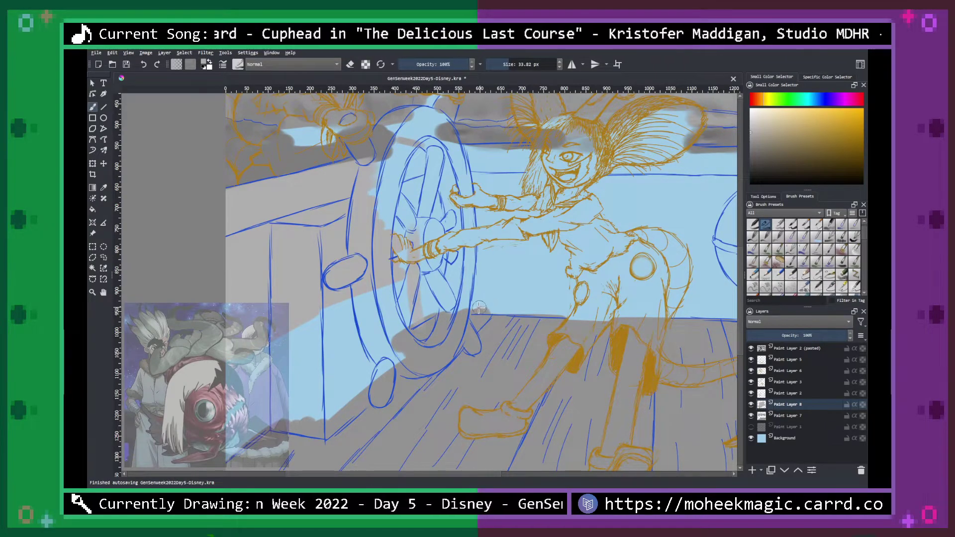
Cover the lower part of the box and the area beneath the steering wheel with the same light grey.
drag(480, 306, 458, 209)
mouse_move(213, 349)
mouse_down()
mouse_move(257, 319)
mouse_move(310, 329)
mouse_move(298, 332)
mouse_move(343, 300)
mouse_move(349, 281)
mouse_move(318, 318)
mouse_move(362, 296)
mouse_up()
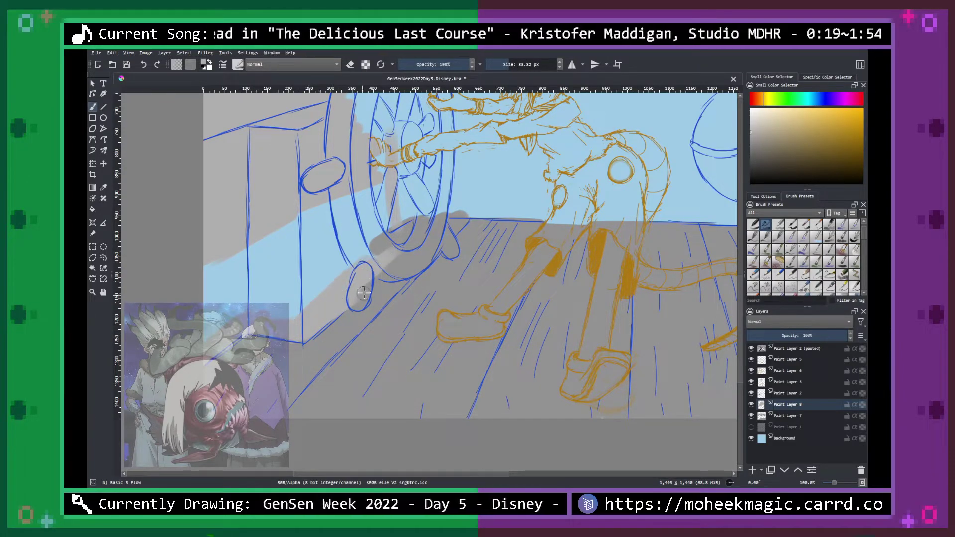
mouse_move(428, 223)
mouse_down()
mouse_move(438, 215)
mouse_move(319, 291)
mouse_move(289, 299)
mouse_move(337, 254)
mouse_move(282, 287)
mouse_up()
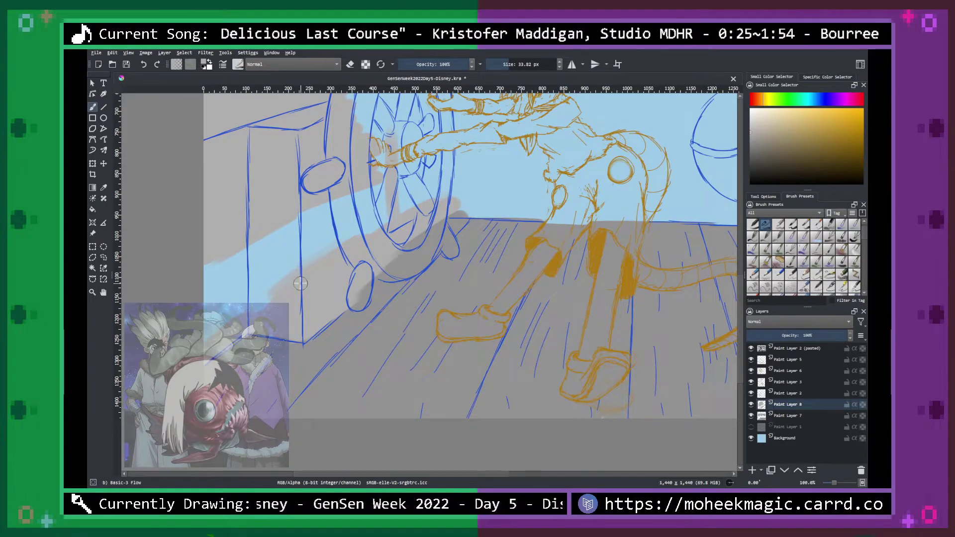
mouse_move(344, 249)
mouse_down()
mouse_move(241, 293)
mouse_move(348, 204)
mouse_move(198, 270)
mouse_up()
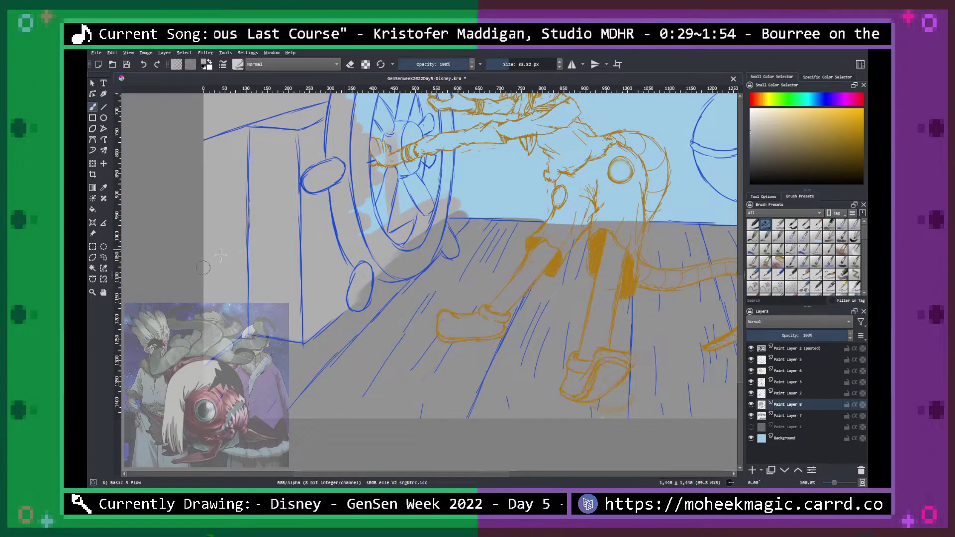
Extend the light grey over the rest of the ship's wall, behind the steering character and across the life ring.
drag(456, 193, 325, 373)
key(b)
mouse_move(280, 250)
mouse_down()
mouse_move(234, 224)
mouse_move(230, 246)
mouse_move(264, 218)
mouse_move(417, 225)
mouse_move(348, 244)
mouse_move(641, 221)
mouse_move(561, 236)
mouse_move(640, 247)
mouse_move(565, 311)
mouse_move(672, 299)
mouse_move(620, 332)
mouse_move(693, 364)
mouse_move(689, 381)
mouse_move(322, 373)
mouse_move(348, 362)
mouse_move(455, 359)
mouse_move(439, 347)
mouse_move(308, 349)
mouse_move(418, 311)
mouse_move(403, 296)
mouse_move(240, 383)
mouse_up()
mouse_move(323, 318)
mouse_down()
mouse_move(246, 259)
mouse_move(260, 244)
mouse_up()
mouse_move(330, 254)
mouse_down()
mouse_move(445, 246)
mouse_move(492, 260)
mouse_move(522, 247)
mouse_move(490, 247)
mouse_move(409, 306)
mouse_move(409, 317)
mouse_move(482, 318)
mouse_move(537, 303)
mouse_move(586, 306)
mouse_move(609, 334)
mouse_move(513, 373)
mouse_up()
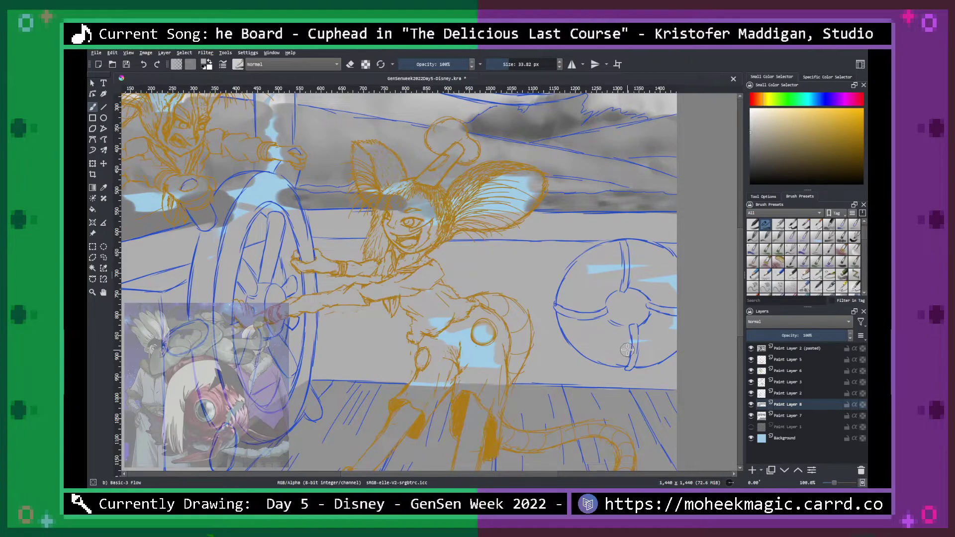
Fill the vertical mast between its blue sketch lines and the area above the steering wheel with light grey.
mouse_move(442, 308)
mouse_down()
mouse_move(512, 288)
mouse_move(513, 470)
mouse_up()
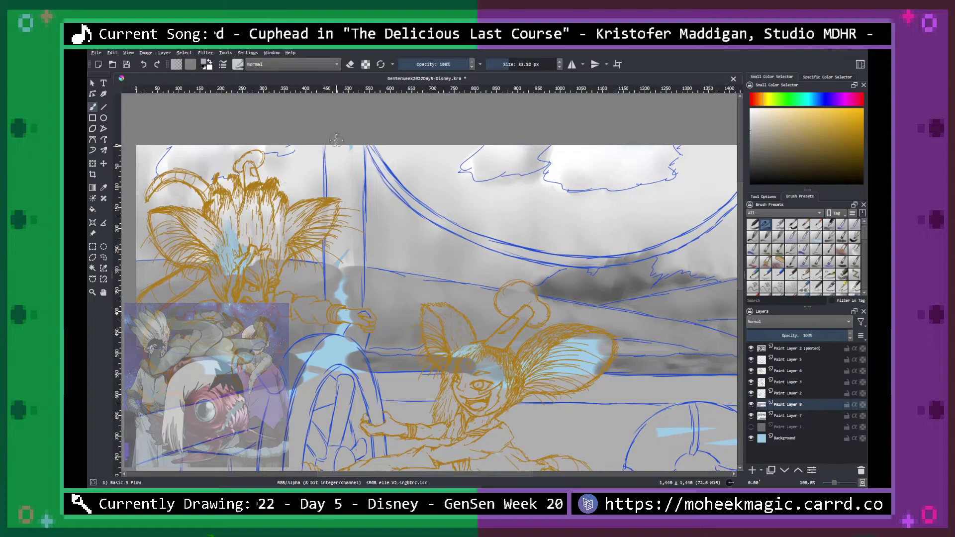
mouse_move(331, 216)
mouse_down()
mouse_move(358, 215)
mouse_move(360, 136)
mouse_move(352, 234)
mouse_move(360, 286)
mouse_move(350, 133)
mouse_move(359, 221)
mouse_move(349, 324)
mouse_move(343, 204)
mouse_move(330, 263)
mouse_up()
mouse_move(336, 340)
mouse_down()
mouse_move(356, 300)
mouse_move(363, 359)
mouse_up()
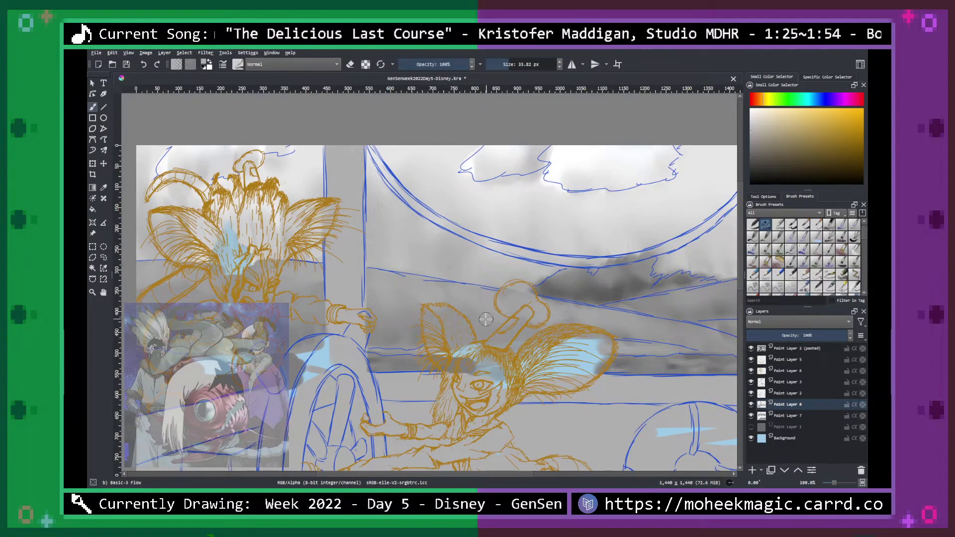
drag(487, 316, 354, 349)
click(761, 100)
click(793, 148)
mouse_move(294, 238)
mouse_down()
mouse_move(333, 273)
mouse_move(340, 264)
mouse_up()
key(ctrl+z)
key(ctrl+z)
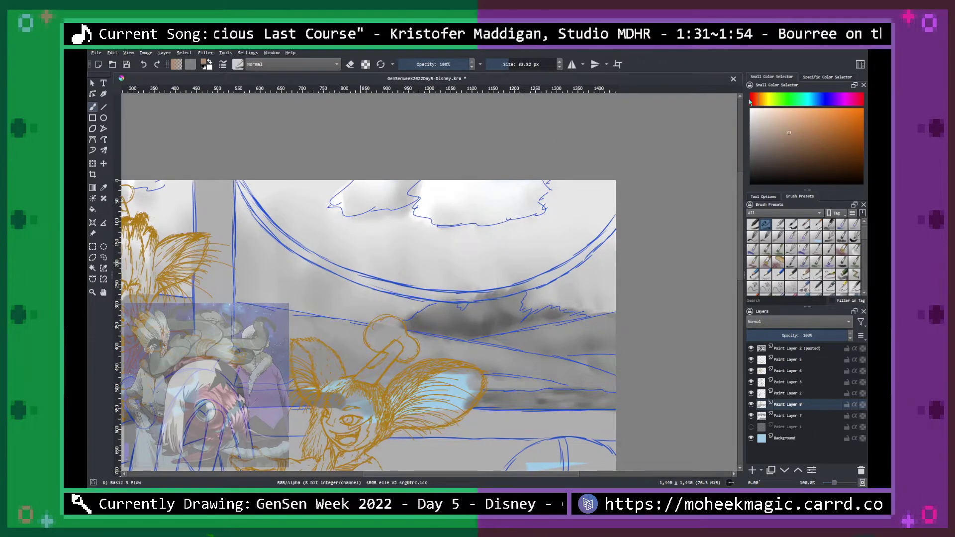
click(761, 100)
drag(279, 248, 356, 272)
drag(312, 244, 359, 278)
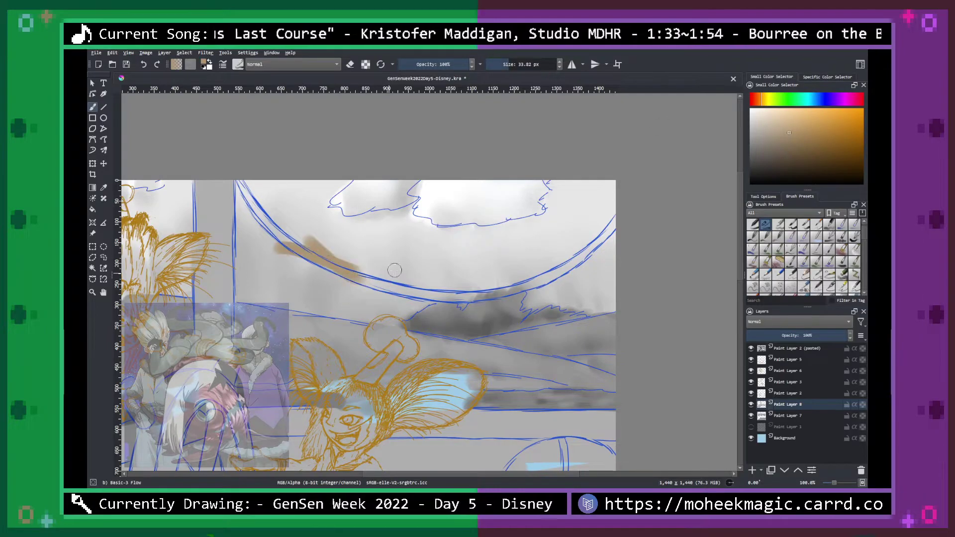
key(ctrl+z)
key(ctrl+z)
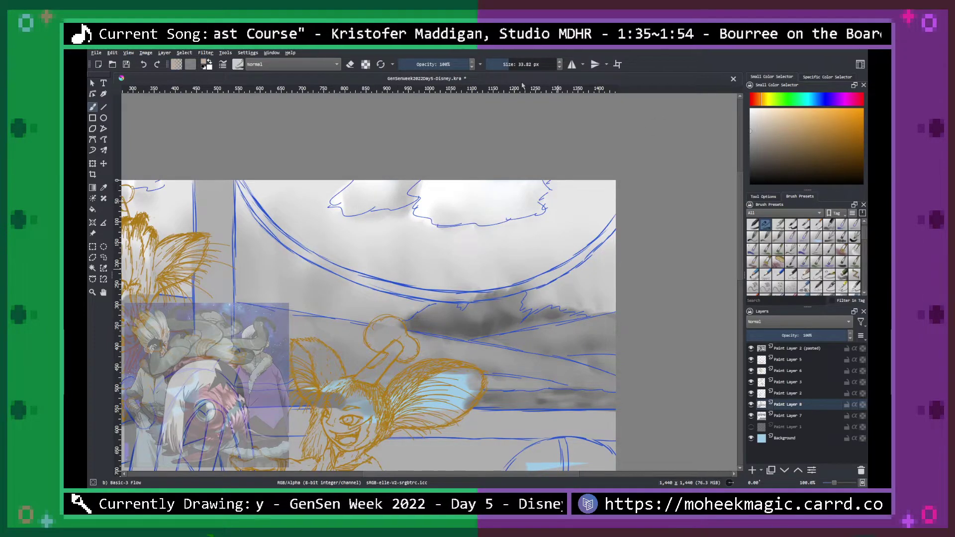
Fill the curved hanging rope between its blue sketch lines with light neutral grey on Paint Layer 8, using a 33.82 px brush.
drag(242, 185, 283, 245)
mouse_move(249, 209)
mouse_down()
mouse_move(336, 274)
mouse_move(447, 300)
mouse_move(537, 281)
mouse_move(616, 218)
mouse_up()
key(space)
drag(532, 326, 567, 230)
key(ctrl+minus)
key(ctrl+minus)
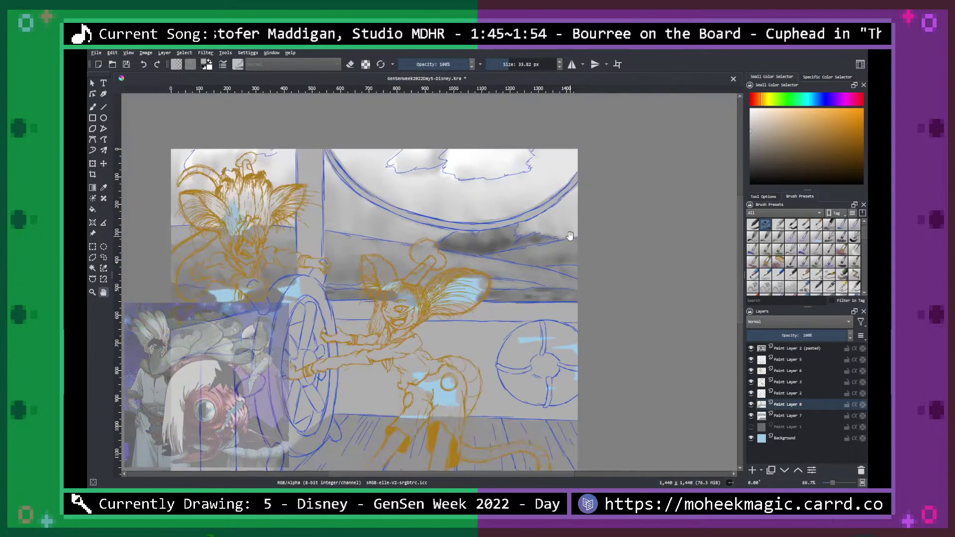
Shade the rope with darker grey using a 13.75 px brush at 50% opacity, and streak the mast at 20% opacity.
key(plus)
key(plus)
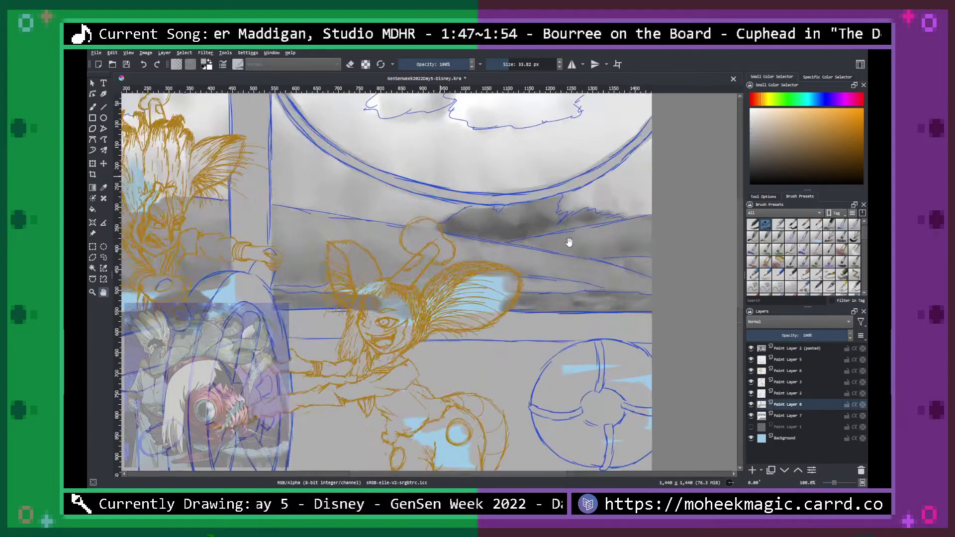
drag(553, 290, 551, 325)
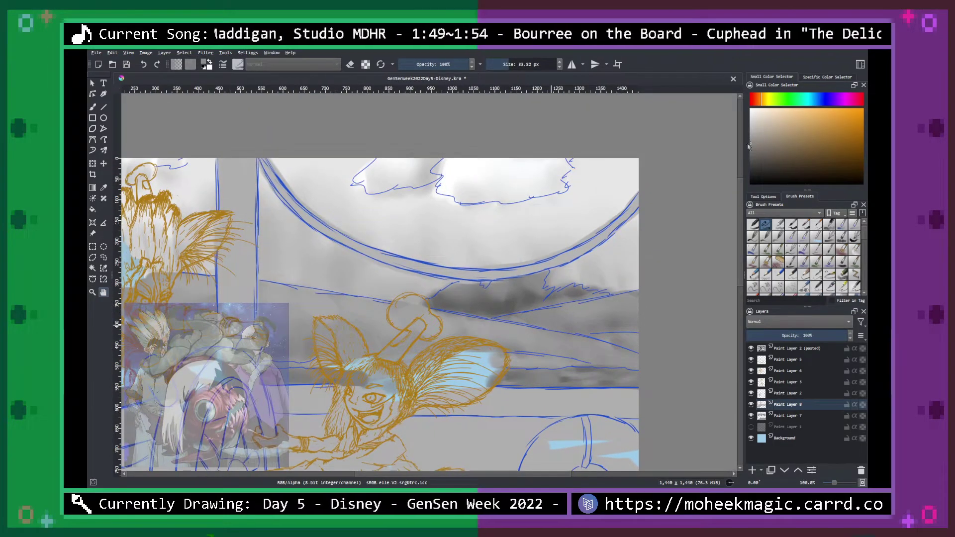
key(b)
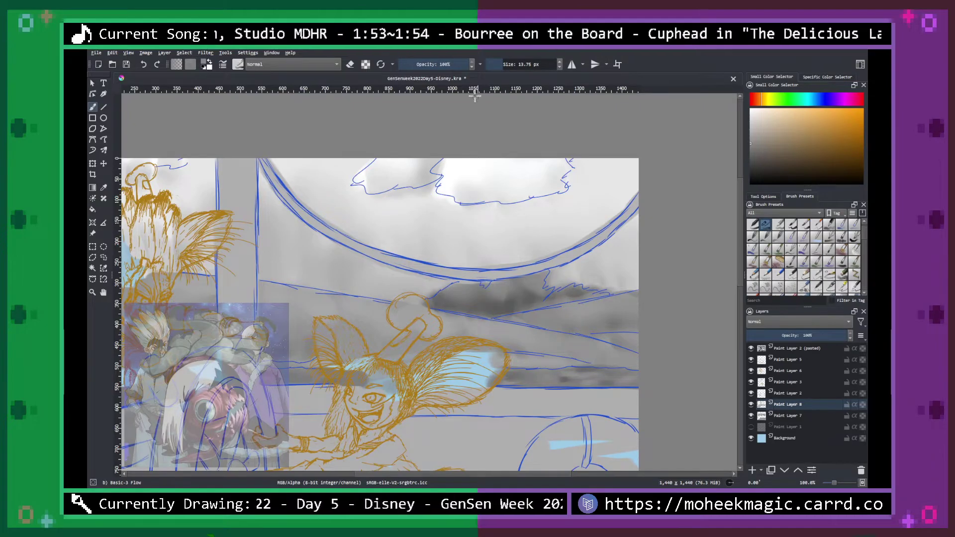
mouse_move(632, 211)
mouse_down()
mouse_move(584, 255)
mouse_move(498, 268)
mouse_up()
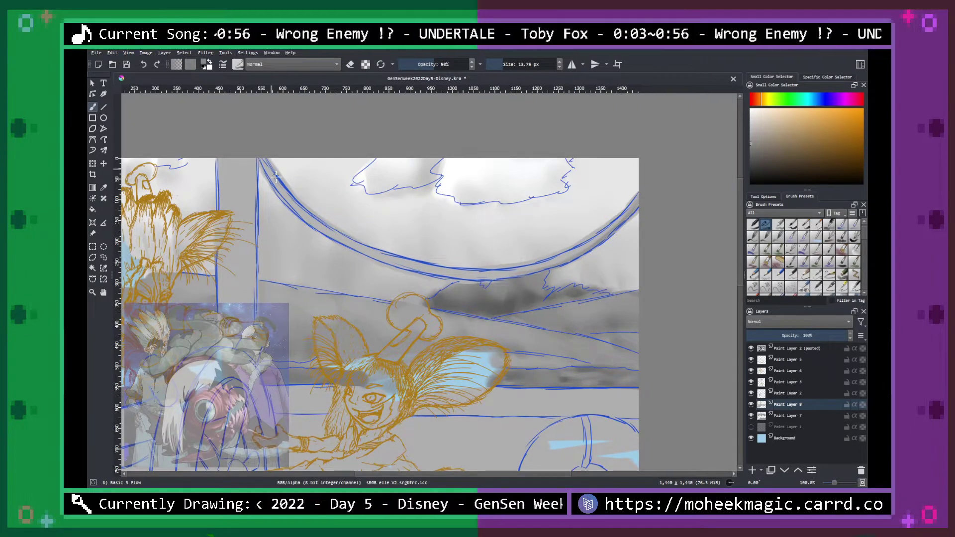
mouse_move(260, 161)
mouse_down()
mouse_move(310, 226)
mouse_move(404, 269)
mouse_up()
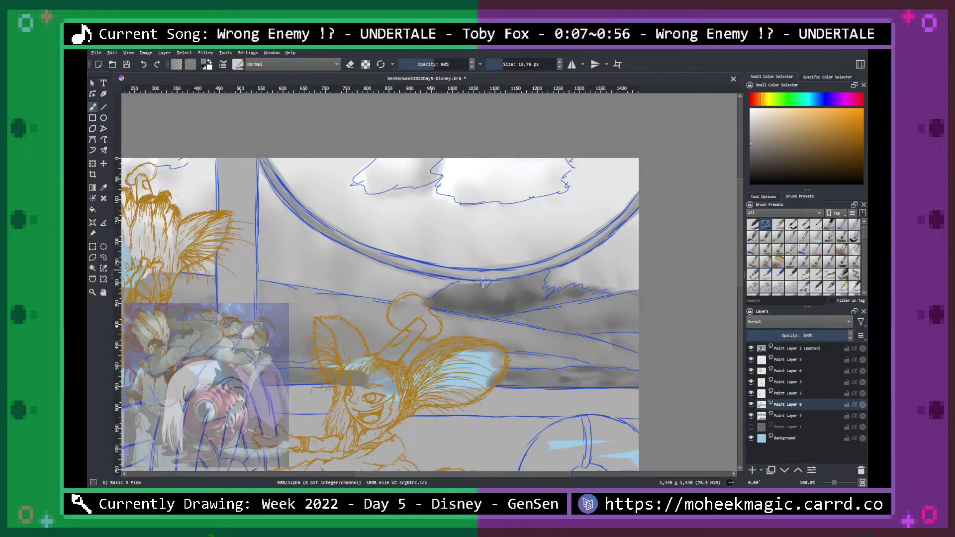
drag(460, 275, 527, 268)
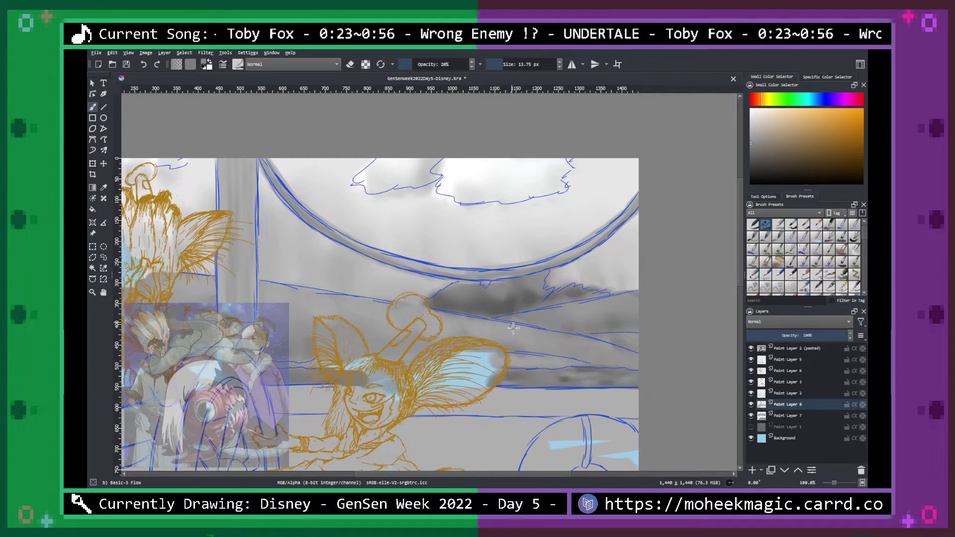
Shade the wall beside the box behind the steering wheel with soft vertical grey strokes, using a 28.49 px brush at 20% opacity.
key(space)
drag(539, 340, 650, 155)
drag(448, 300, 580, 199)
drag(426, 241, 423, 304)
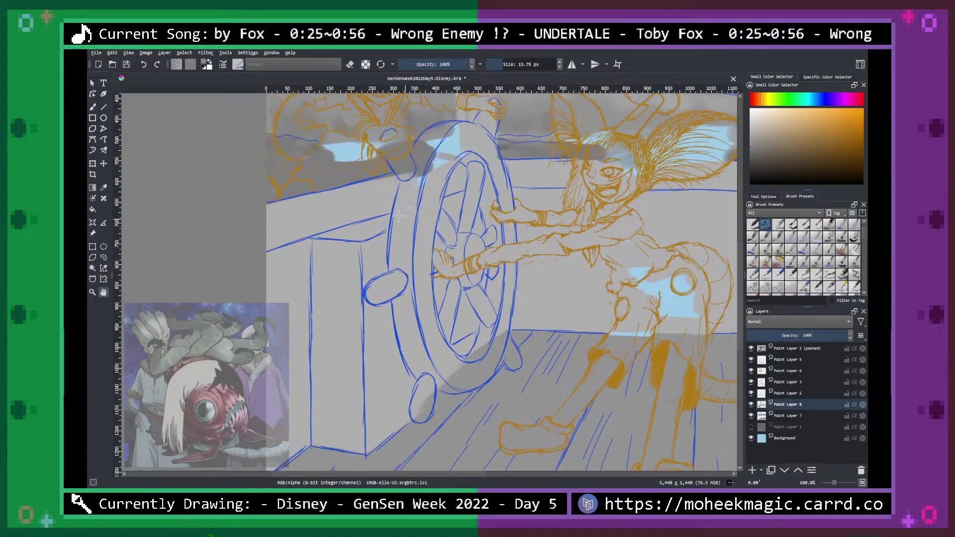
key(b)
scroll(414, 287, down, 3)
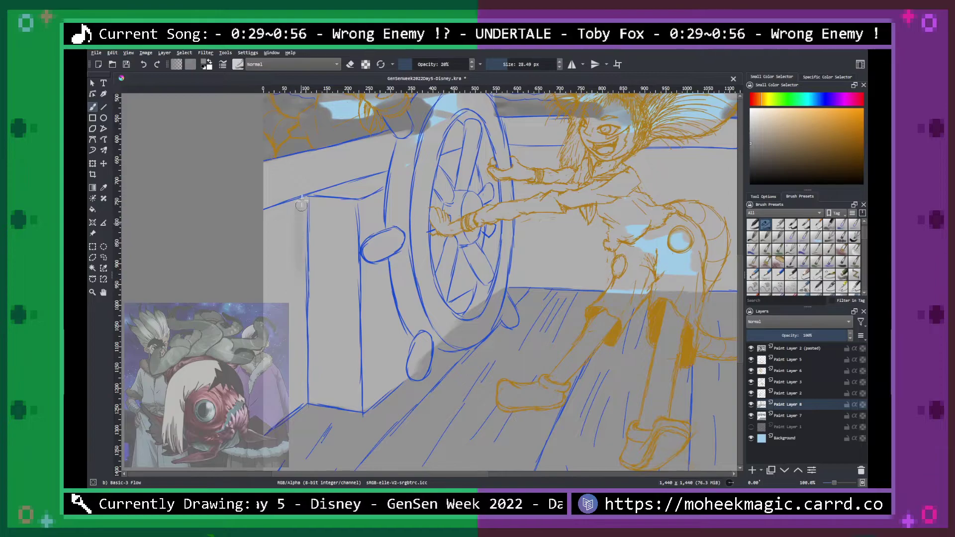
mouse_move(285, 215)
mouse_down()
mouse_move(287, 286)
mouse_move(299, 277)
mouse_move(296, 203)
mouse_move(270, 301)
mouse_move(274, 285)
mouse_move(302, 322)
mouse_up()
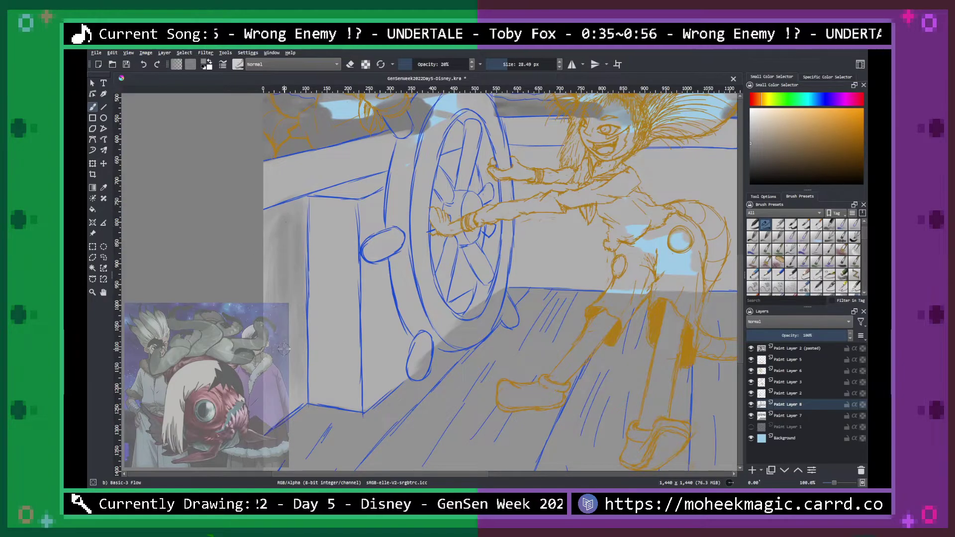
Shade the box's front and side, the area behind the steering wheel and the upper rail with a 56.29 px brush at 20% opacity.
drag(390, 234, 386, 321)
drag(374, 215, 401, 333)
mouse_move(435, 306)
mouse_down()
mouse_move(479, 203)
mouse_move(457, 285)
mouse_move(435, 204)
mouse_move(411, 201)
mouse_move(408, 189)
mouse_move(364, 196)
mouse_move(439, 202)
mouse_move(462, 235)
mouse_move(465, 299)
mouse_move(488, 196)
mouse_up()
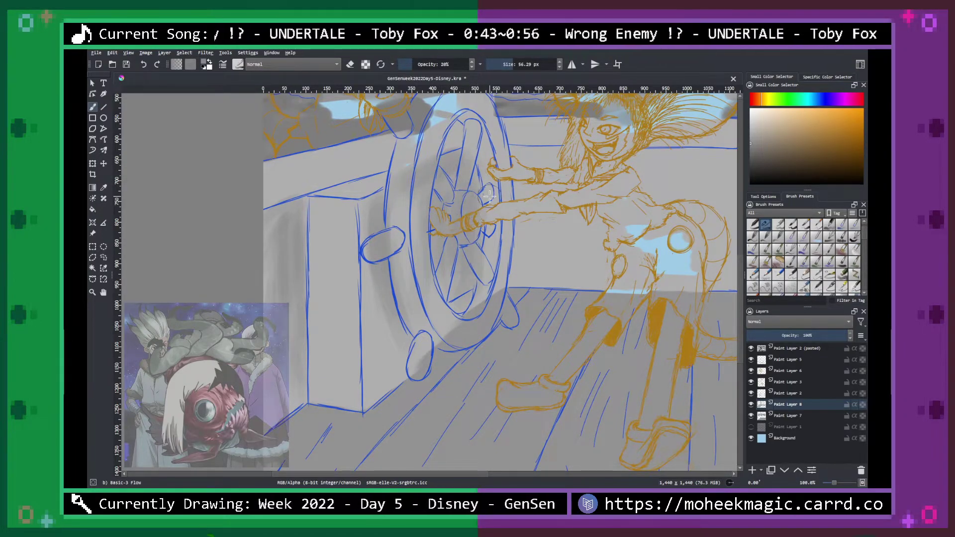
mouse_move(480, 275)
mouse_down()
mouse_move(485, 258)
mouse_move(491, 293)
mouse_move(450, 314)
mouse_move(468, 260)
mouse_move(385, 368)
mouse_move(370, 368)
mouse_move(411, 345)
mouse_move(400, 296)
mouse_move(320, 224)
mouse_move(328, 316)
mouse_move(334, 225)
mouse_move(321, 348)
mouse_move(343, 318)
mouse_move(339, 239)
mouse_move(353, 196)
mouse_move(319, 311)
mouse_move(348, 316)
mouse_up()
mouse_move(257, 198)
mouse_down()
mouse_move(344, 146)
mouse_move(377, 143)
mouse_move(376, 158)
mouse_move(241, 211)
mouse_up()
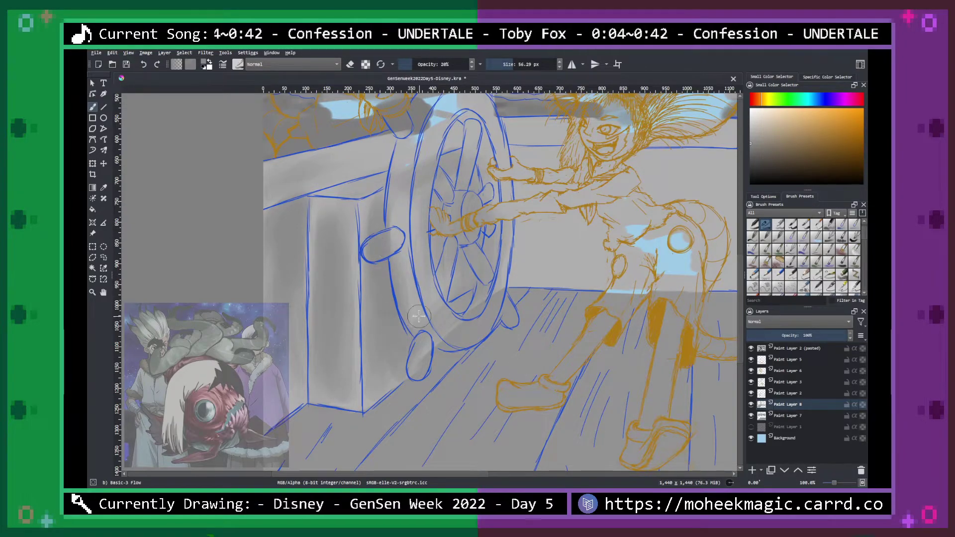
Deepen the shadows on both sides of the box and add soft grey tones around the steering wheel's rim.
mouse_move(377, 219)
mouse_down()
mouse_move(419, 304)
mouse_move(440, 304)
mouse_move(458, 248)
mouse_move(394, 237)
mouse_up()
drag(374, 269, 380, 350)
drag(294, 220, 280, 318)
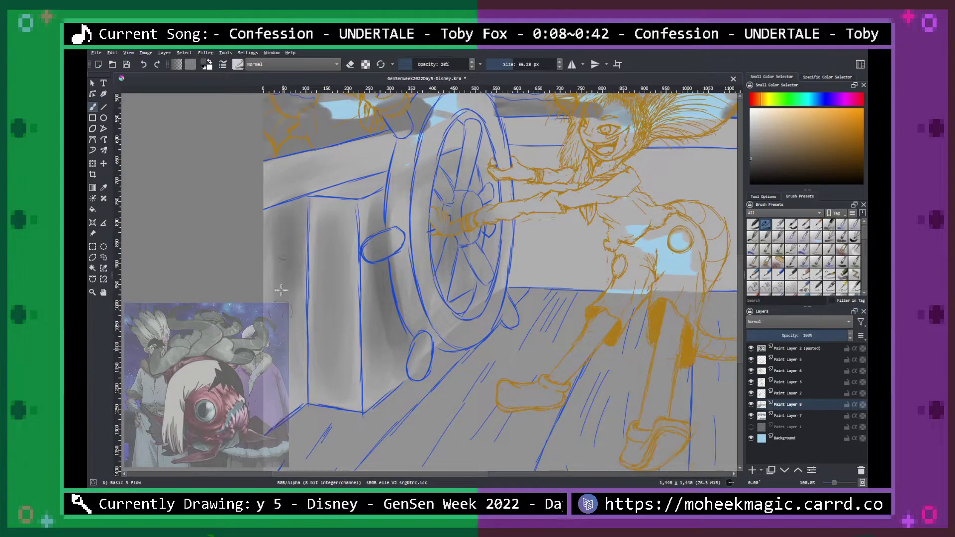
drag(401, 202, 405, 324)
drag(420, 246, 433, 306)
Shade the ship's wall behind the steering character with broad soft grey strokes at 20% opacity.
drag(580, 282, 471, 347)
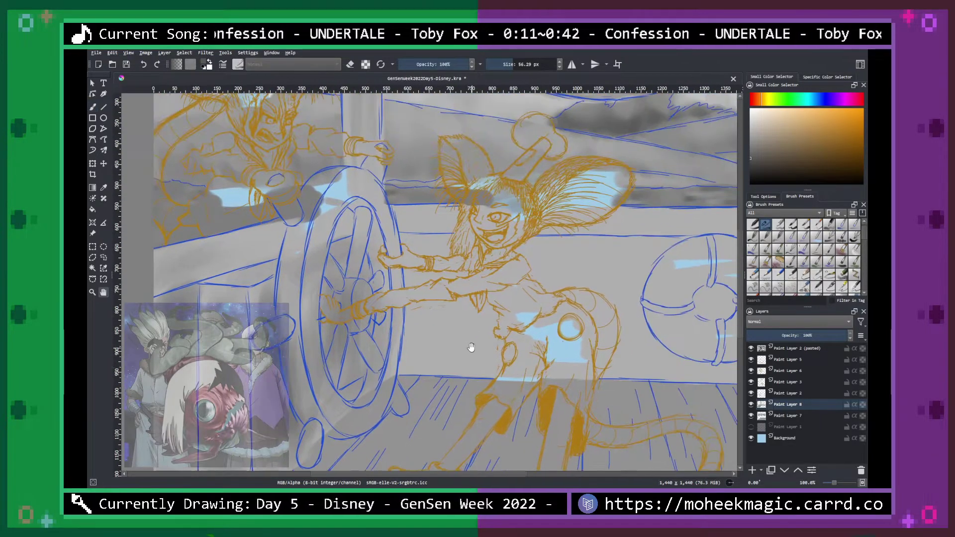
key(b)
mouse_move(418, 252)
mouse_down()
mouse_move(595, 252)
mouse_move(437, 281)
mouse_move(545, 236)
mouse_move(398, 212)
mouse_move(634, 268)
mouse_move(566, 329)
mouse_move(574, 355)
mouse_move(599, 371)
mouse_move(635, 350)
mouse_move(392, 322)
mouse_up()
key(space)
key(b)
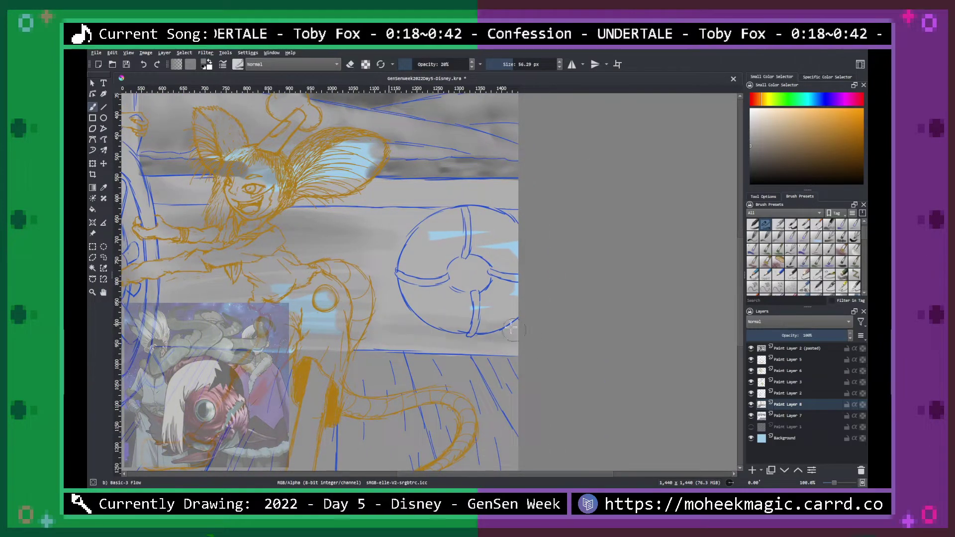
Darken the life ring and the wall around it with soft grey strokes, using the 56.29 px brush at 20% opacity.
mouse_move(466, 238)
mouse_down()
mouse_move(384, 266)
mouse_move(492, 288)
mouse_move(544, 311)
mouse_up()
mouse_move(418, 231)
mouse_down()
mouse_move(398, 298)
mouse_move(452, 323)
mouse_move(423, 293)
mouse_move(442, 271)
mouse_move(485, 276)
mouse_move(413, 301)
mouse_move(498, 348)
mouse_move(512, 298)
mouse_up()
key(minus)
key(minus)
key(plus)
key(plus)
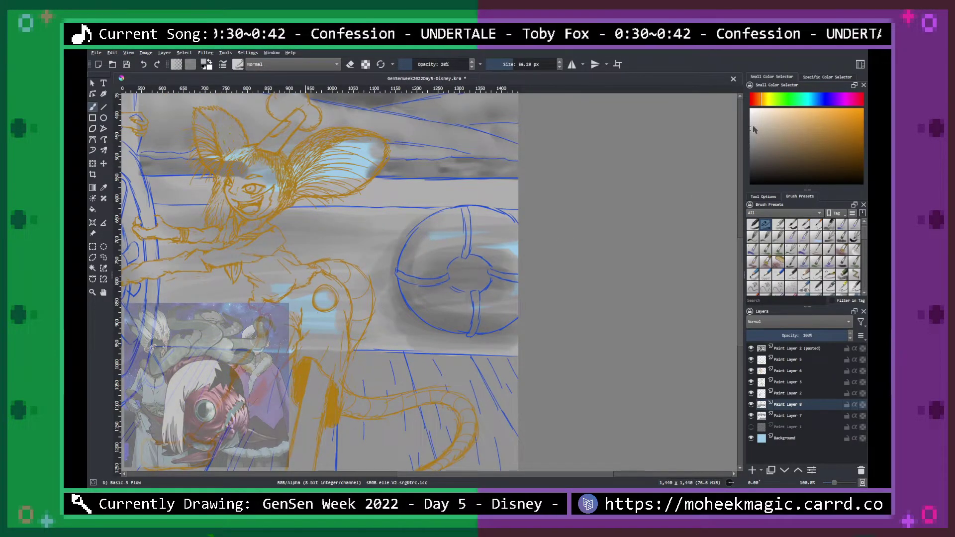
Paint soft light tones over the ship's railing, wall and cabinet with the Basic-3 Flow brush at 20% opacity.
key(space)
drag(463, 237, 636, 240)
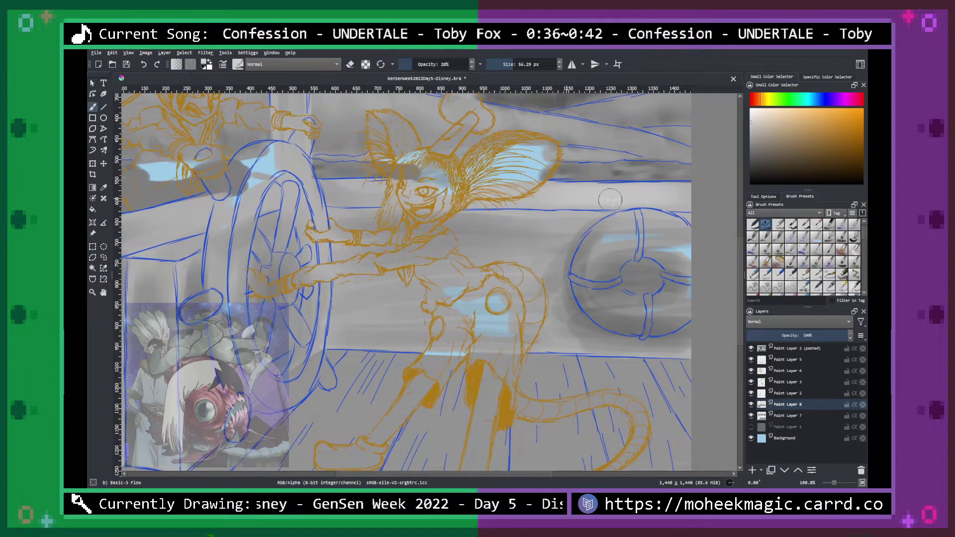
key(space)
drag(276, 260, 452, 218)
drag(401, 187, 351, 201)
drag(410, 166, 268, 186)
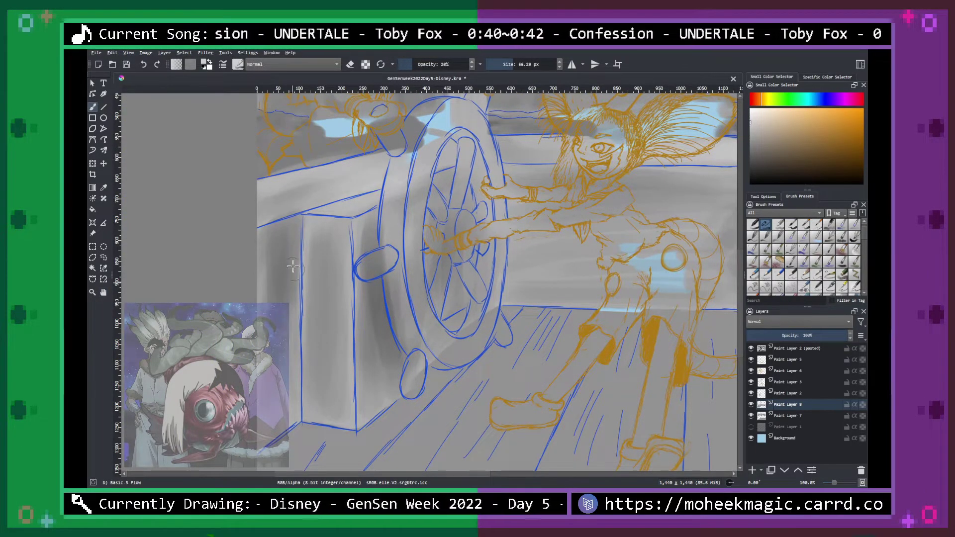
Paint finer light strokes along the large curved band in the sky with the brush reduced to 13.75 px.
mouse_move(590, 225)
mouse_down()
mouse_move(507, 363)
mouse_move(487, 453)
mouse_up()
key(b)
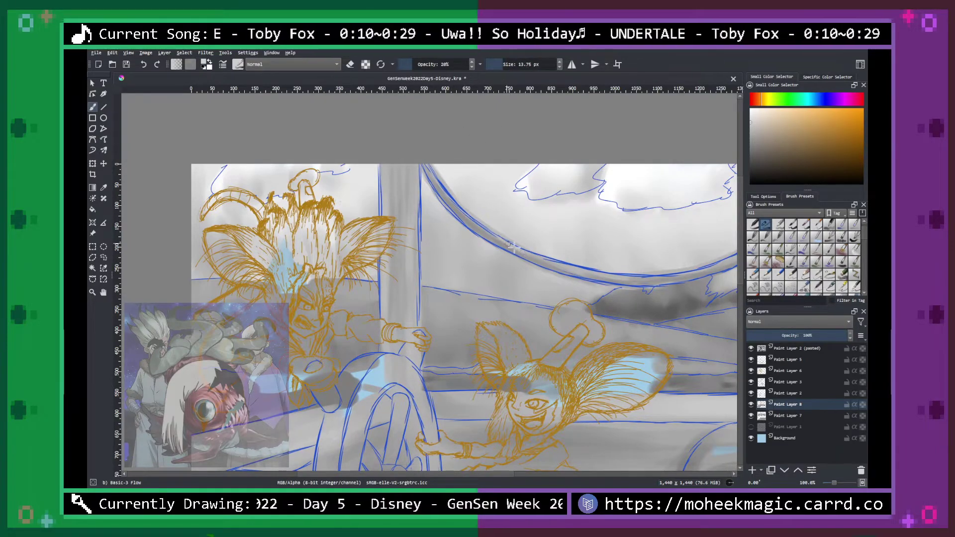
drag(618, 287, 505, 290)
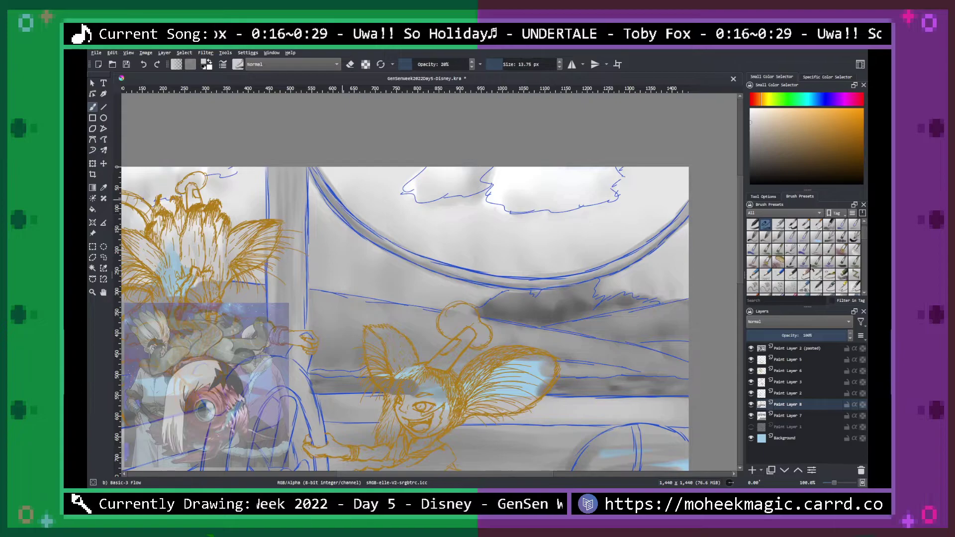
Smooth the grey shading on the railing and the cabinet behind the wheel with the Blender Blur brush.
drag(866, 244, 863, 267)
click(753, 246)
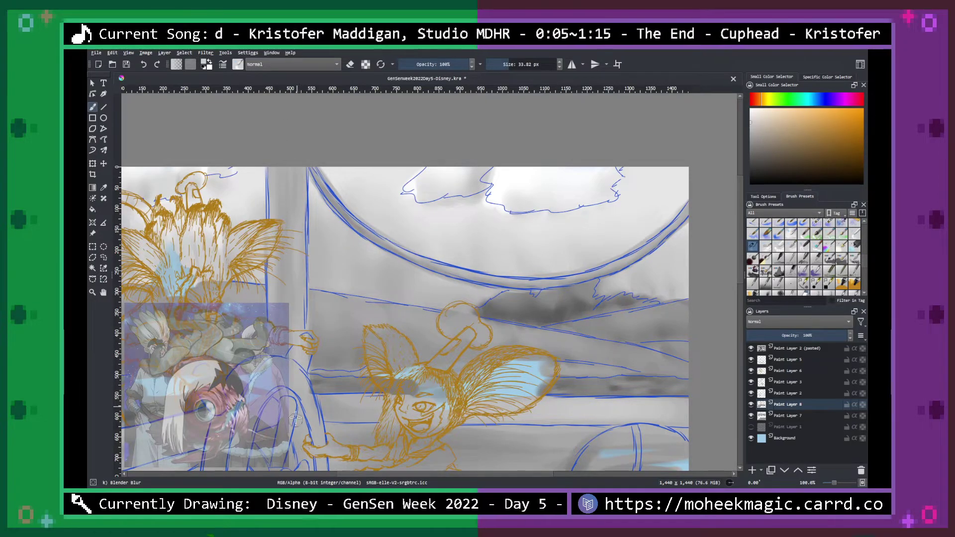
drag(360, 326, 544, 211)
drag(450, 277, 513, 243)
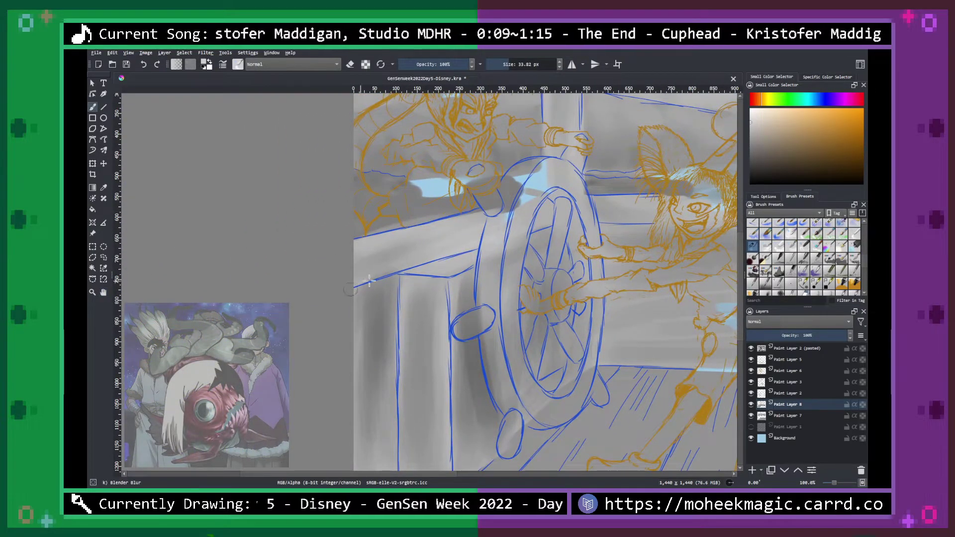
drag(469, 328, 439, 206)
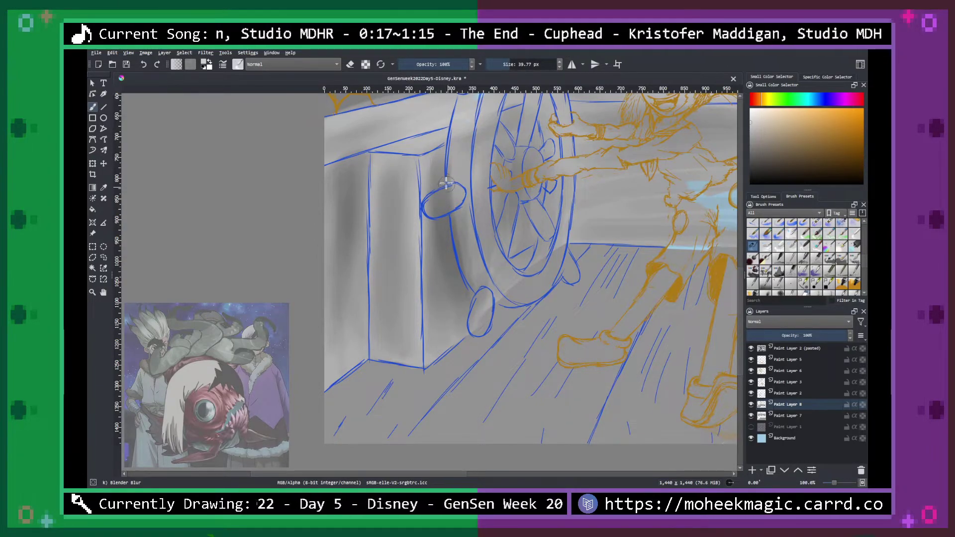
Blend the shading on the wheel, the wall behind the mouse and around the lifebuoy with the blur brush at 56.29 px.
click(512, 65)
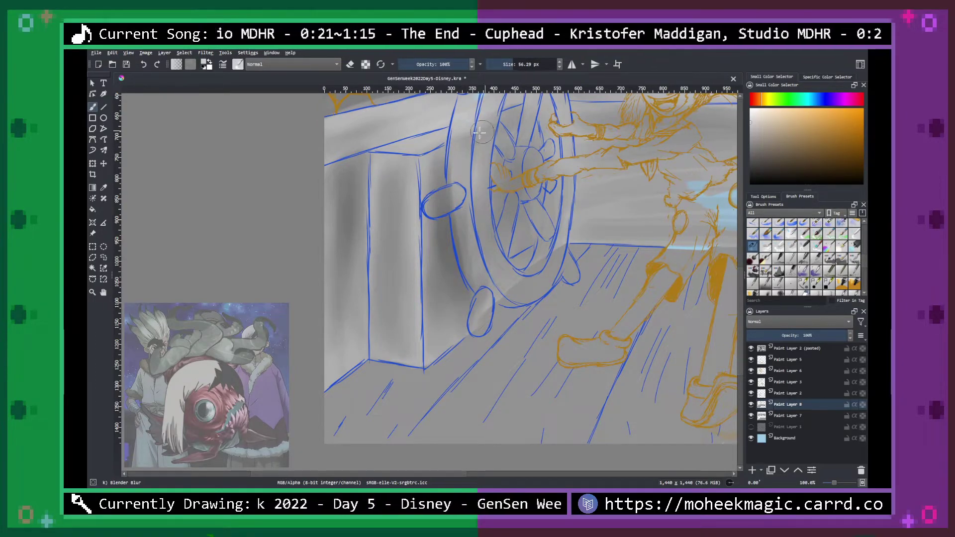
drag(587, 255, 377, 352)
mouse_move(465, 264)
mouse_down()
mouse_move(455, 306)
mouse_move(577, 319)
mouse_move(584, 332)
mouse_move(609, 289)
mouse_move(528, 251)
mouse_move(458, 239)
mouse_up()
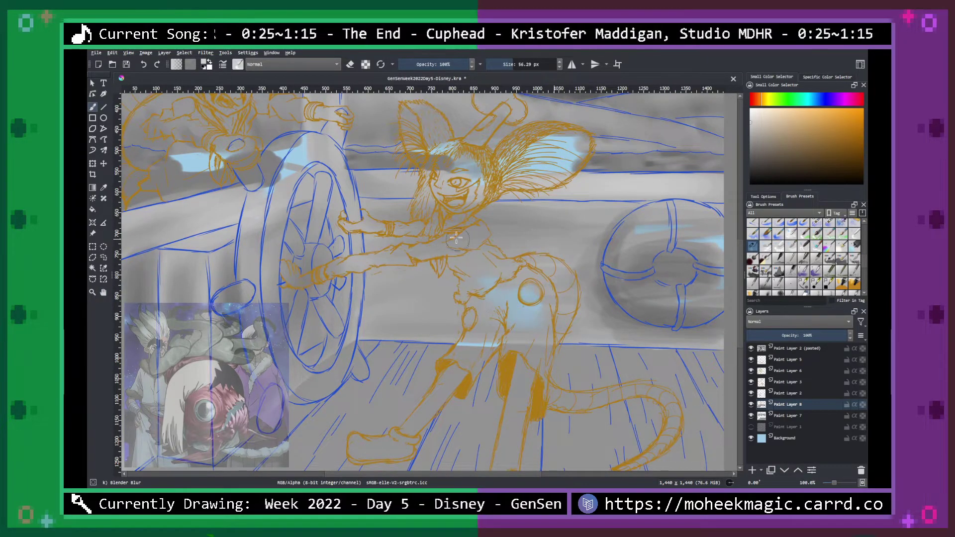
mouse_move(566, 307)
mouse_down()
mouse_move(423, 308)
mouse_move(364, 326)
mouse_up()
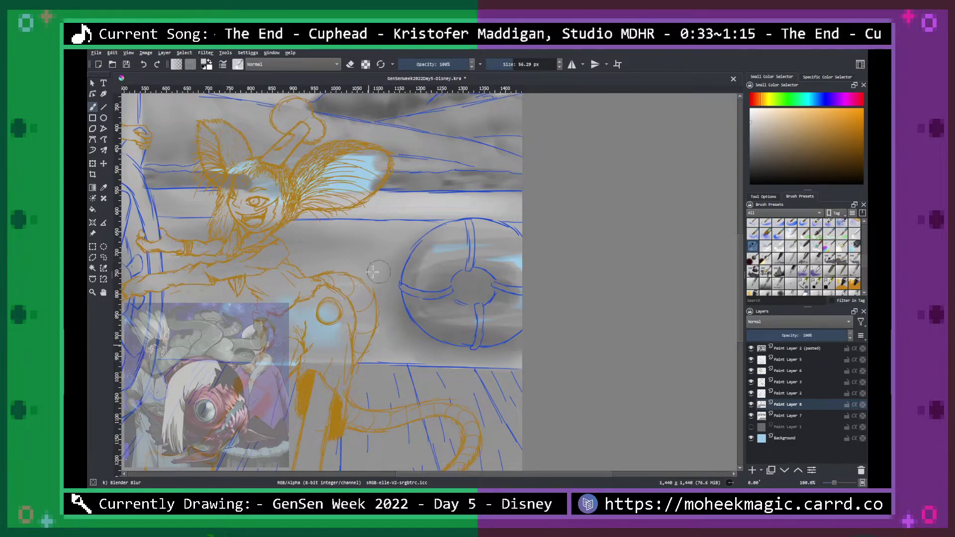
Examine the blended background shading across the whole drawing, from the sky to the deck floor.
scroll(547, 306, down, 2)
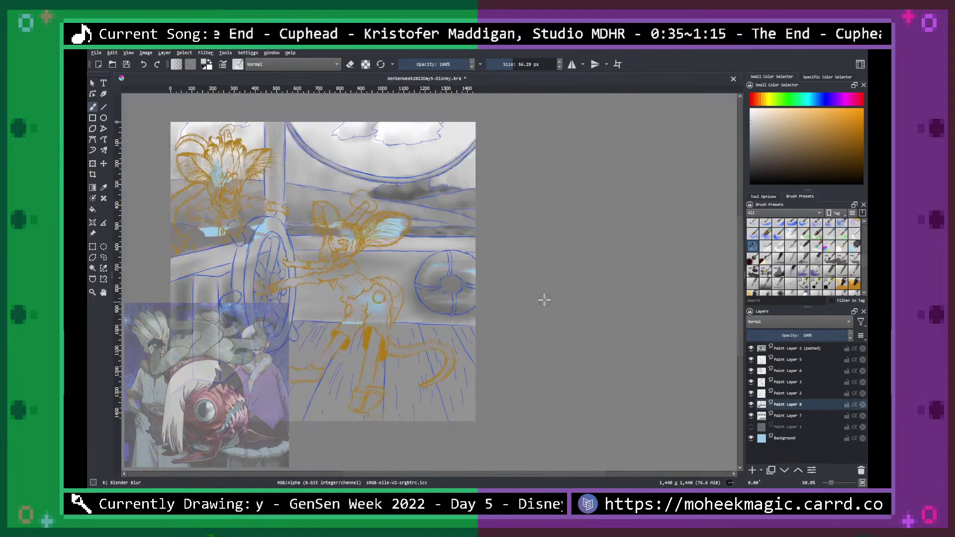
scroll(544, 300, down, 1)
scroll(544, 299, up, 1)
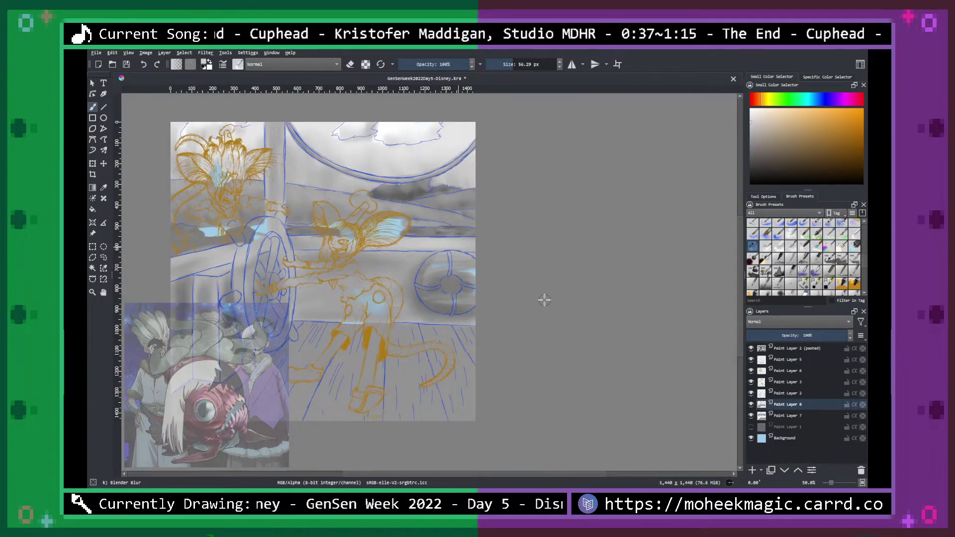
scroll(544, 299, up, 1)
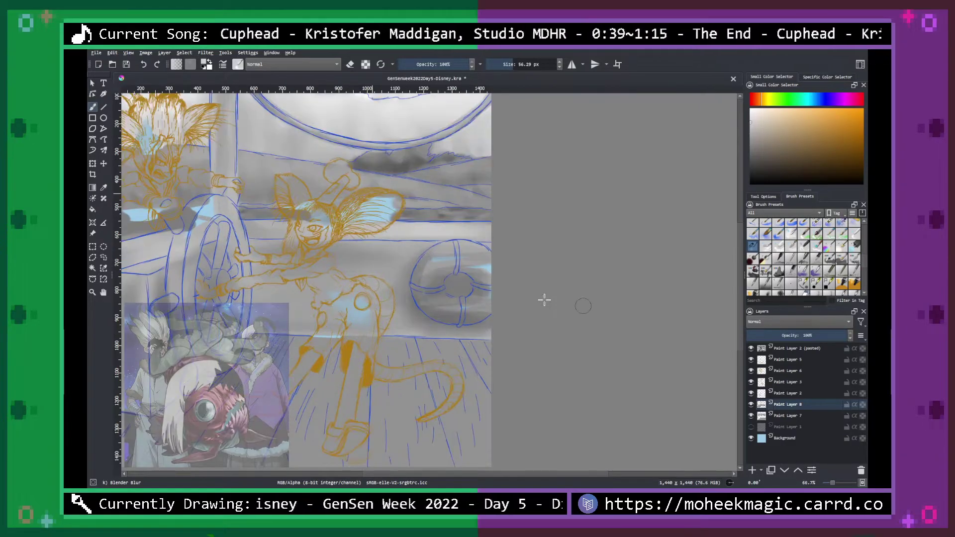
key(space)
drag(527, 298, 607, 258)
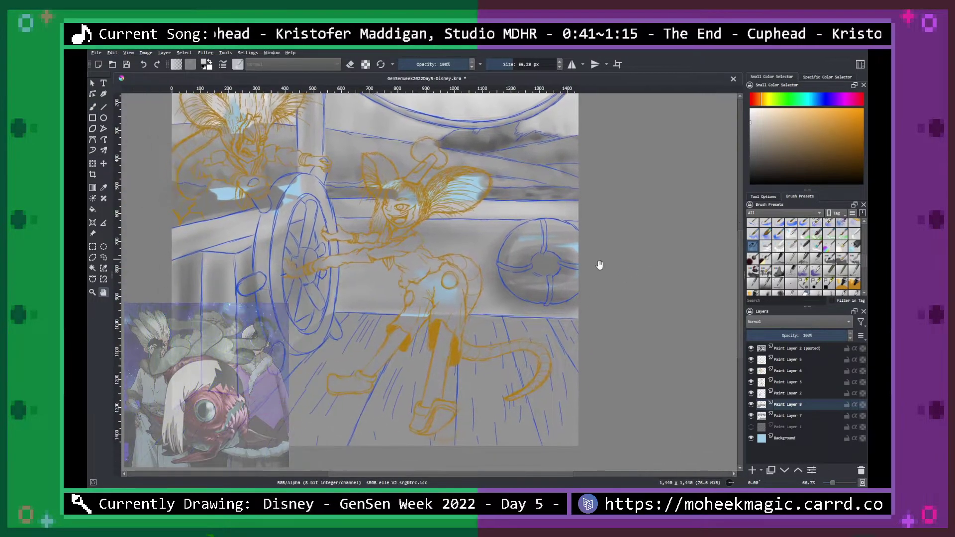
drag(577, 313, 565, 386)
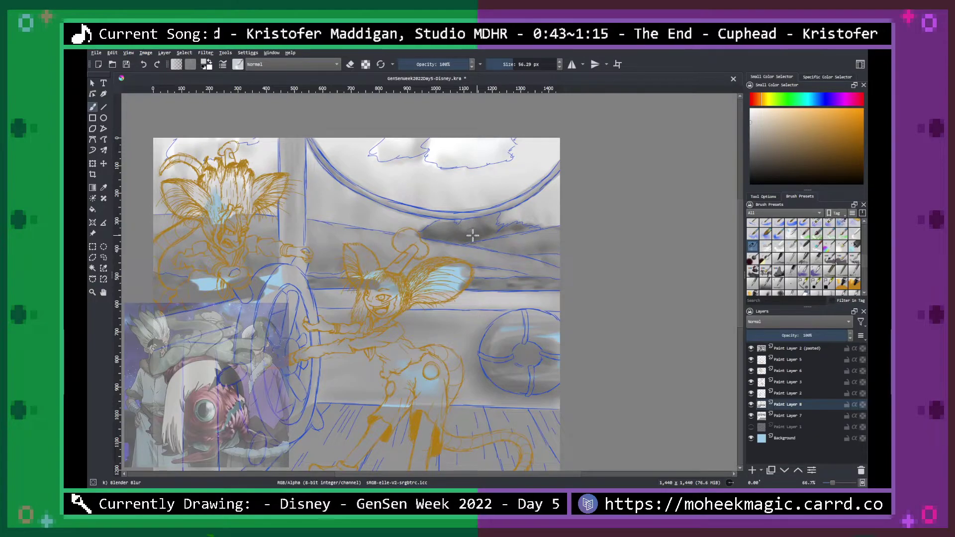
mouse_move(565, 247)
mouse_down()
mouse_move(569, 337)
mouse_move(595, 264)
mouse_up()
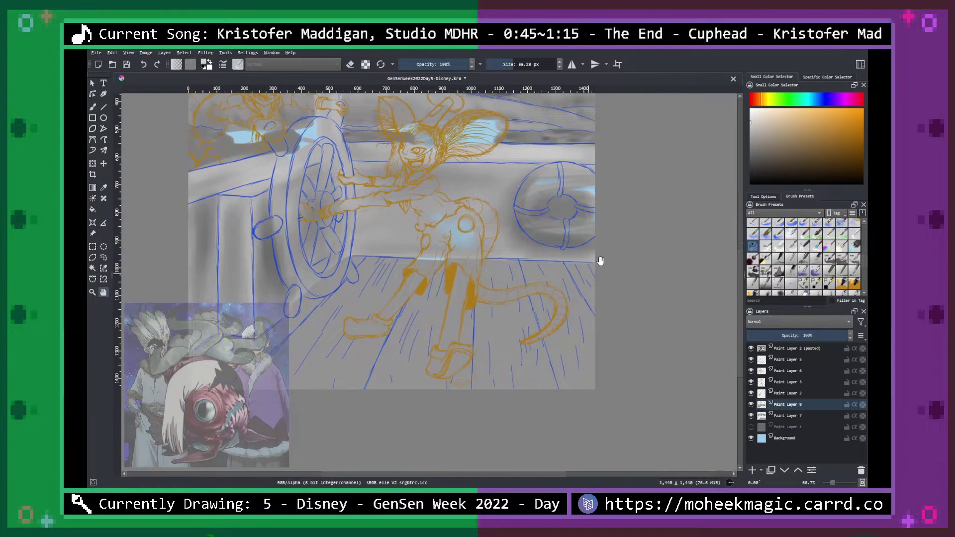
On Paint Layer 7, paint darker grey grain strokes along the deck planks with the Basic-3 Flow brush at 20% opacity.
click(789, 418)
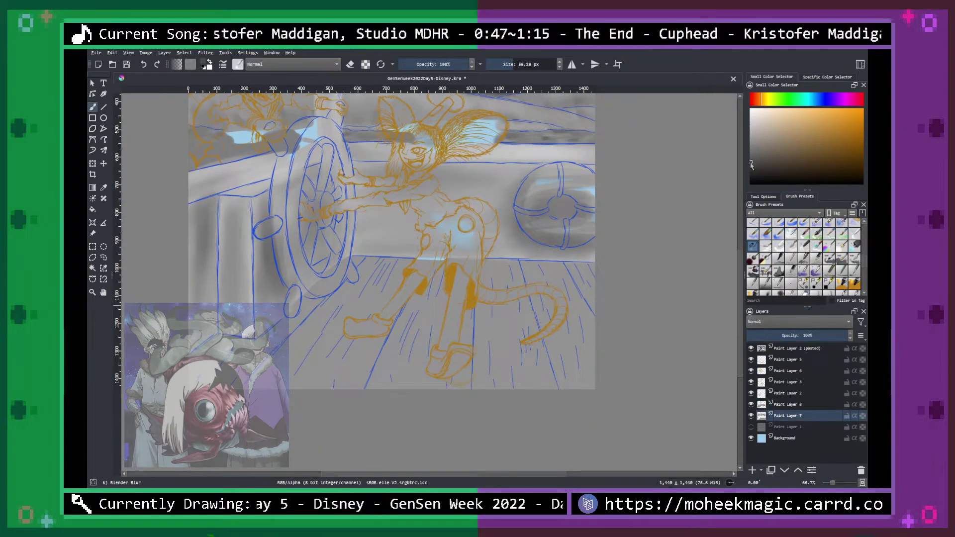
right_click(467, 255)
click(496, 205)
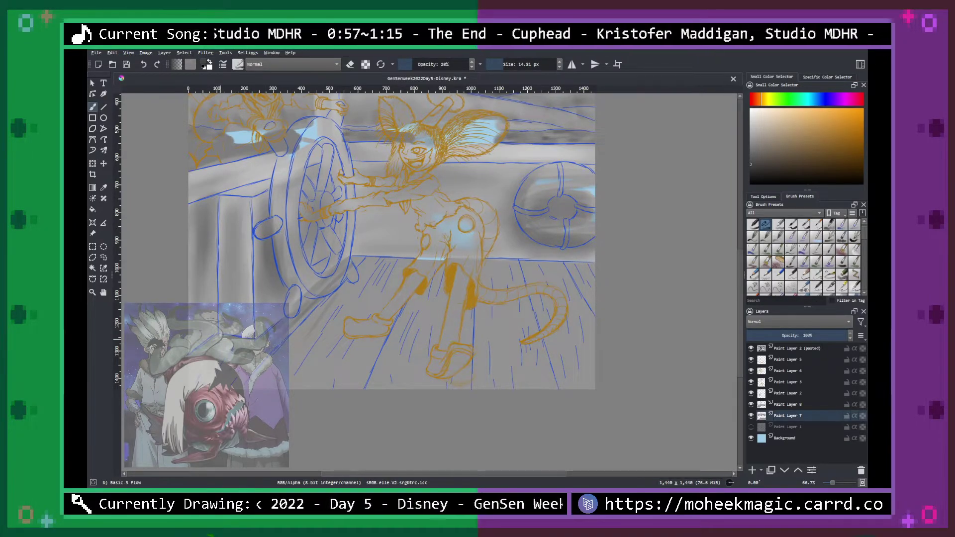
mouse_move(330, 364)
mouse_down()
mouse_move(395, 308)
mouse_move(320, 345)
mouse_move(331, 309)
mouse_move(308, 336)
mouse_move(355, 298)
mouse_up()
drag(380, 274, 363, 306)
drag(406, 260, 385, 304)
drag(412, 277, 398, 301)
mouse_move(491, 265)
mouse_down()
mouse_move(489, 289)
mouse_move(503, 293)
mouse_up()
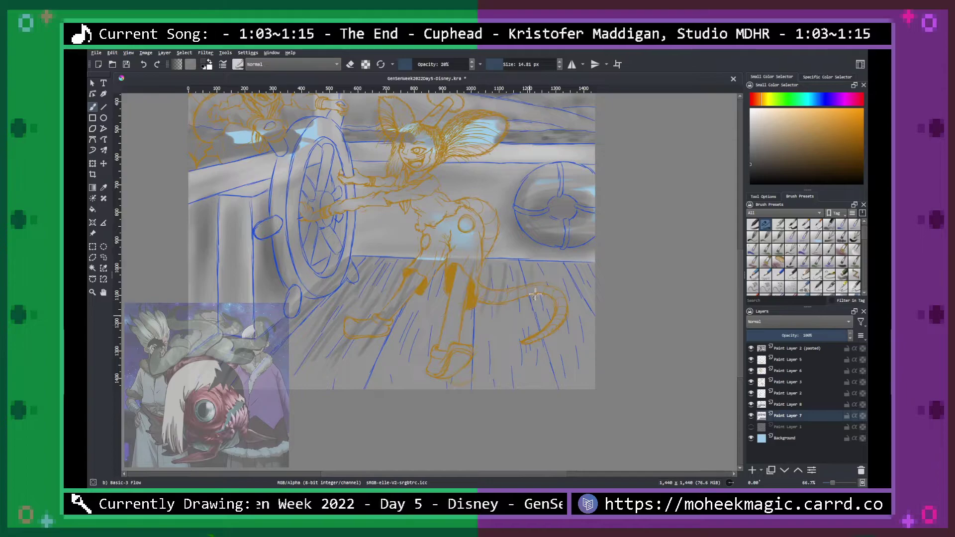
drag(572, 310, 581, 339)
drag(590, 279, 592, 333)
drag(539, 291, 548, 348)
mouse_move(521, 304)
mouse_down()
mouse_move(529, 344)
mouse_move(520, 350)
mouse_up()
drag(502, 273, 490, 343)
drag(549, 294, 546, 321)
drag(577, 308, 569, 341)
drag(579, 290, 573, 318)
drag(489, 303, 473, 324)
mouse_move(485, 297)
mouse_down()
mouse_move(478, 320)
mouse_move(490, 320)
mouse_up()
mouse_move(513, 305)
mouse_down()
mouse_move(472, 317)
mouse_move(480, 300)
mouse_move(469, 342)
mouse_up()
drag(402, 313, 391, 347)
mouse_move(418, 293)
mouse_down()
mouse_move(410, 335)
mouse_move(423, 333)
mouse_up()
drag(445, 275, 441, 324)
drag(438, 289, 411, 339)
mouse_move(396, 320)
mouse_down()
mouse_move(385, 347)
mouse_move(352, 365)
mouse_move(343, 387)
mouse_up()
mouse_move(383, 361)
mouse_down()
mouse_move(377, 385)
mouse_move(392, 388)
mouse_up()
drag(419, 363, 409, 389)
drag(430, 374, 424, 388)
mouse_move(326, 343)
mouse_down()
mouse_move(308, 385)
mouse_move(323, 388)
mouse_up()
drag(367, 356, 358, 389)
drag(520, 329, 505, 386)
drag(519, 354, 510, 368)
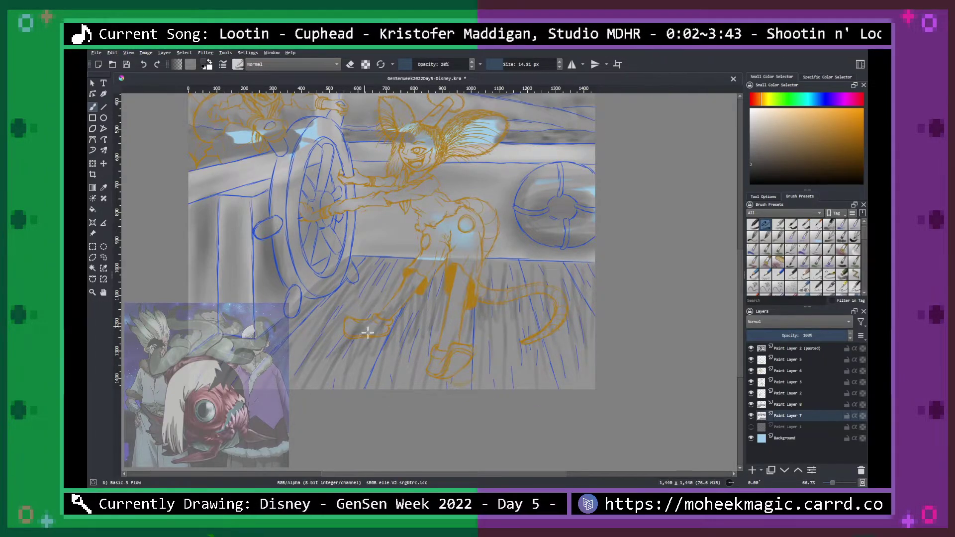
Paint darker shadows on the deck beneath the mouse's legs, boots and tail, and add light streaks across the planks.
drag(417, 316, 409, 337)
mouse_move(441, 299)
mouse_down()
mouse_move(444, 321)
mouse_move(434, 342)
mouse_up()
mouse_move(420, 309)
mouse_down()
mouse_move(433, 362)
mouse_move(428, 320)
mouse_up()
mouse_move(460, 378)
mouse_down()
mouse_move(471, 316)
mouse_move(458, 345)
mouse_move(434, 308)
mouse_move(412, 314)
mouse_move(434, 300)
mouse_move(417, 326)
mouse_move(401, 305)
mouse_move(358, 342)
mouse_move(387, 298)
mouse_move(340, 331)
mouse_move(372, 319)
mouse_move(385, 341)
mouse_move(408, 340)
mouse_move(448, 302)
mouse_move(435, 350)
mouse_move(450, 364)
mouse_move(474, 301)
mouse_move(476, 324)
mouse_move(467, 321)
mouse_move(482, 315)
mouse_move(487, 323)
mouse_move(503, 299)
mouse_move(504, 319)
mouse_move(538, 288)
mouse_move(554, 305)
mouse_move(552, 319)
mouse_move(565, 308)
mouse_move(557, 332)
mouse_move(522, 350)
mouse_up()
mouse_move(559, 303)
mouse_down()
mouse_move(563, 318)
mouse_move(548, 339)
mouse_up()
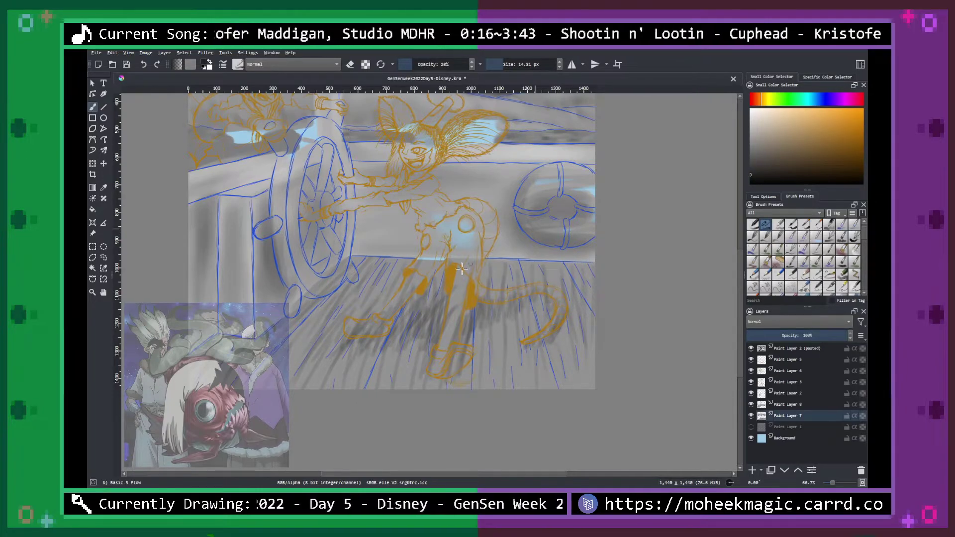
mouse_move(384, 338)
mouse_down()
mouse_move(417, 310)
mouse_move(412, 337)
mouse_move(452, 306)
mouse_move(385, 341)
mouse_move(374, 325)
mouse_move(344, 348)
mouse_move(358, 325)
mouse_move(406, 330)
mouse_move(469, 312)
mouse_move(455, 365)
mouse_move(431, 342)
mouse_move(423, 377)
mouse_move(443, 380)
mouse_up()
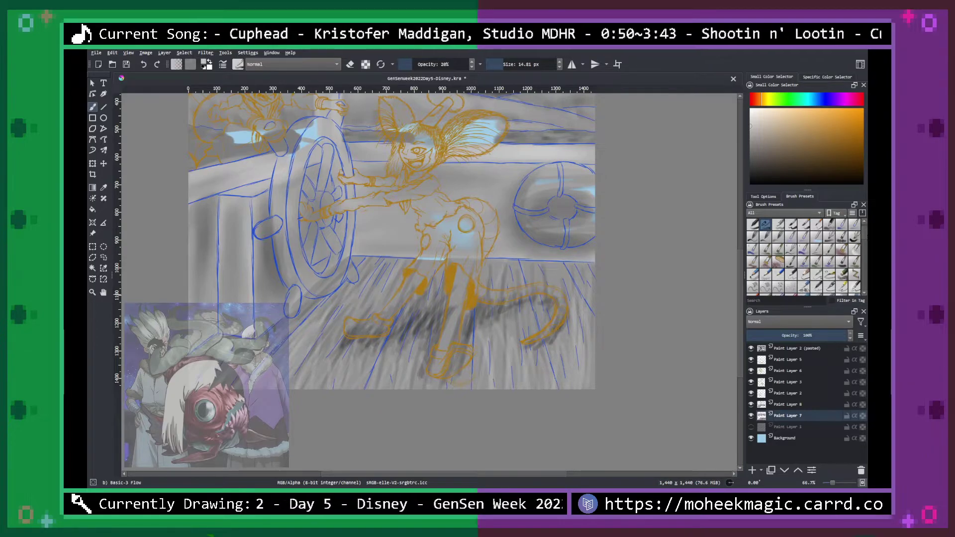
Blend the deck's plank strokes and the shadows under the mouse with the Blender Blur brush at 98.03 px.
scroll(787, 236, down, 8)
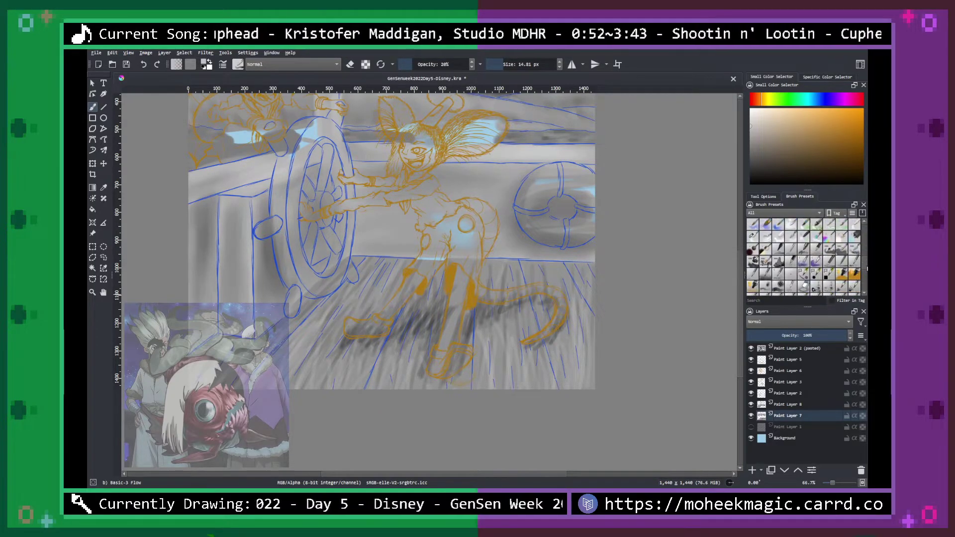
click(753, 240)
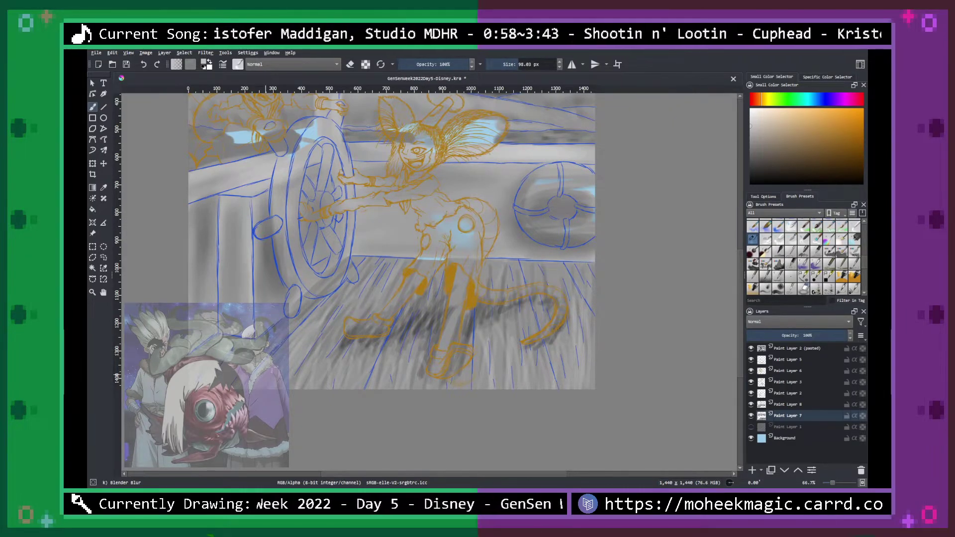
mouse_move(314, 369)
mouse_down()
mouse_move(335, 336)
mouse_move(316, 361)
mouse_move(406, 327)
mouse_move(438, 330)
mouse_move(410, 299)
mouse_move(429, 303)
mouse_move(388, 341)
mouse_up()
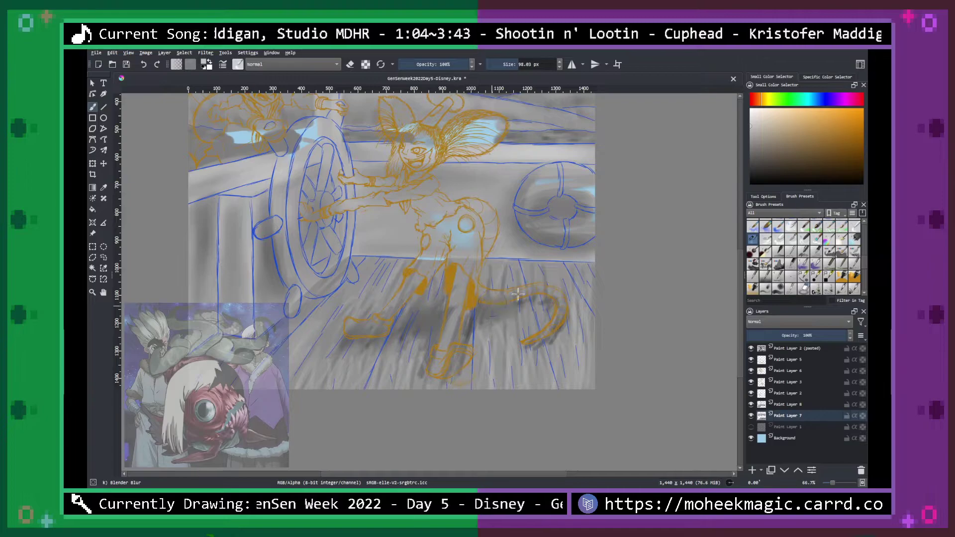
mouse_move(556, 320)
mouse_down()
mouse_move(523, 332)
mouse_move(493, 387)
mouse_move(580, 380)
mouse_move(575, 288)
mouse_move(495, 276)
mouse_move(512, 282)
mouse_up()
drag(345, 359, 369, 391)
mouse_move(412, 350)
mouse_down()
mouse_move(417, 393)
mouse_move(465, 392)
mouse_up()
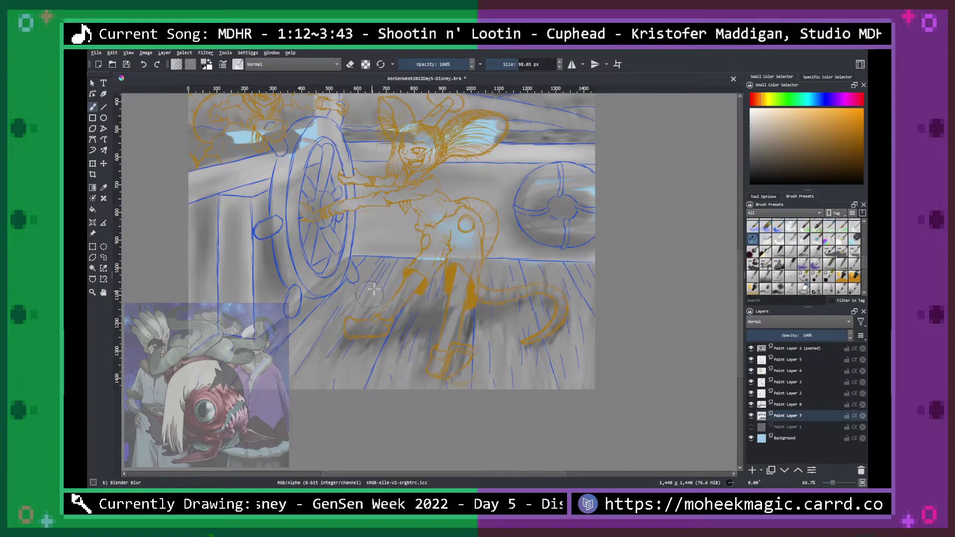
mouse_move(408, 331)
mouse_down()
mouse_move(400, 347)
mouse_move(382, 338)
mouse_up()
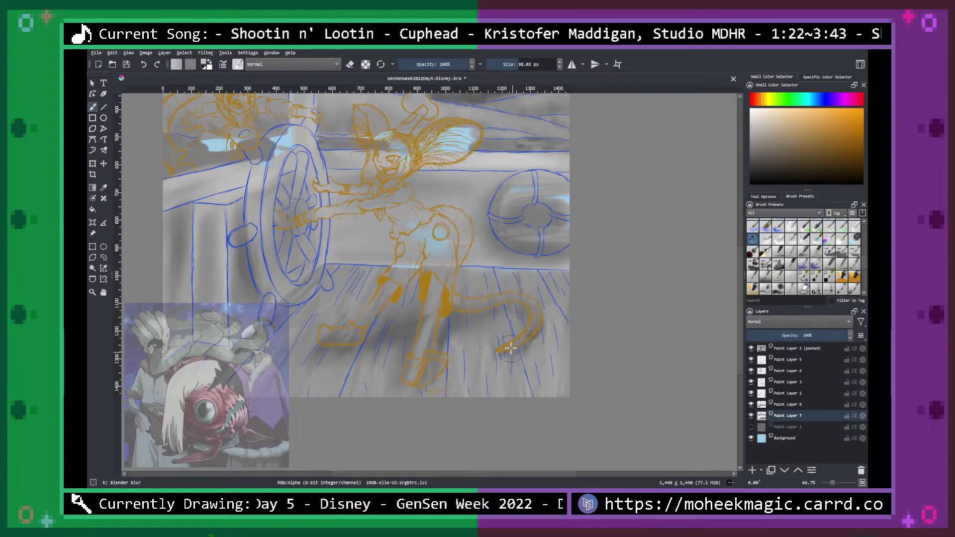
Examine the full composition's greyscale values, including the blended deck floor and shadows.
key(ctrl+minus)
key(ctrl+minus)
key(ctrl+minus)
key(ctrl+minus)
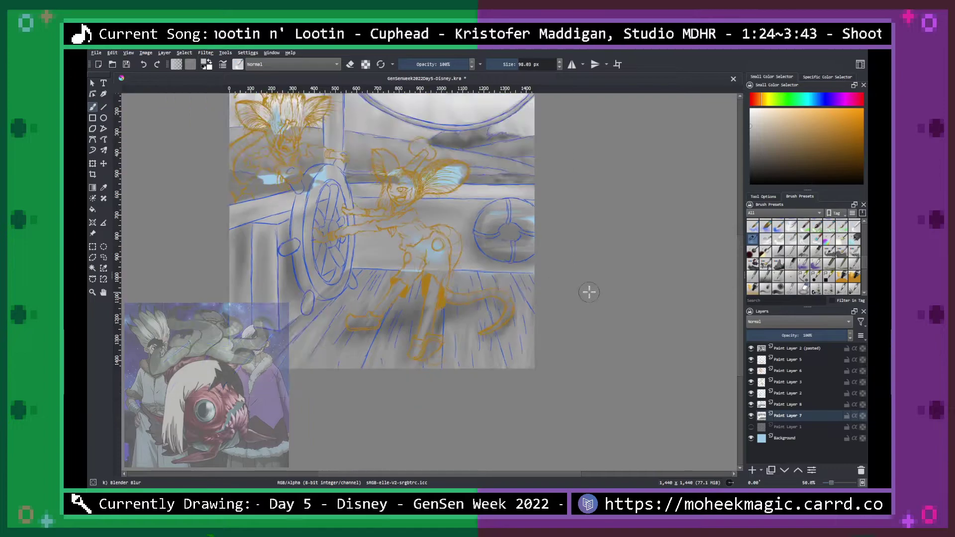
key(ctrl+plus)
key(ctrl+plus)
key(ctrl+plus)
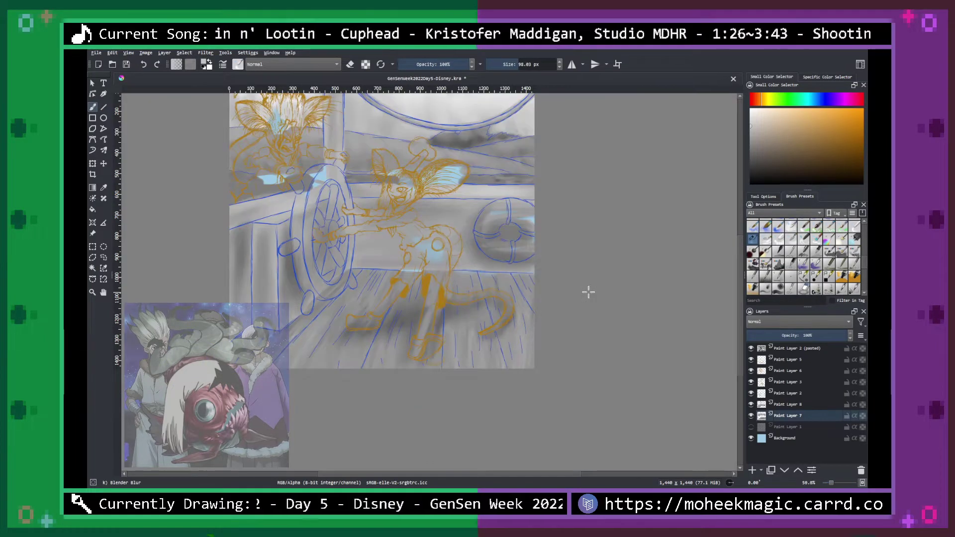
scroll(588, 293, down, 3)
scroll(589, 292, up, 1)
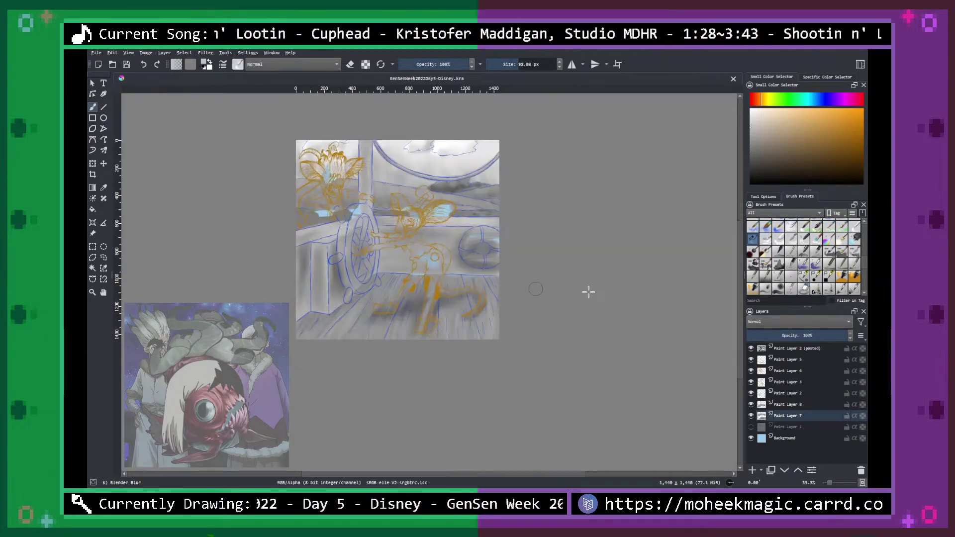
scroll(589, 292, up, 2)
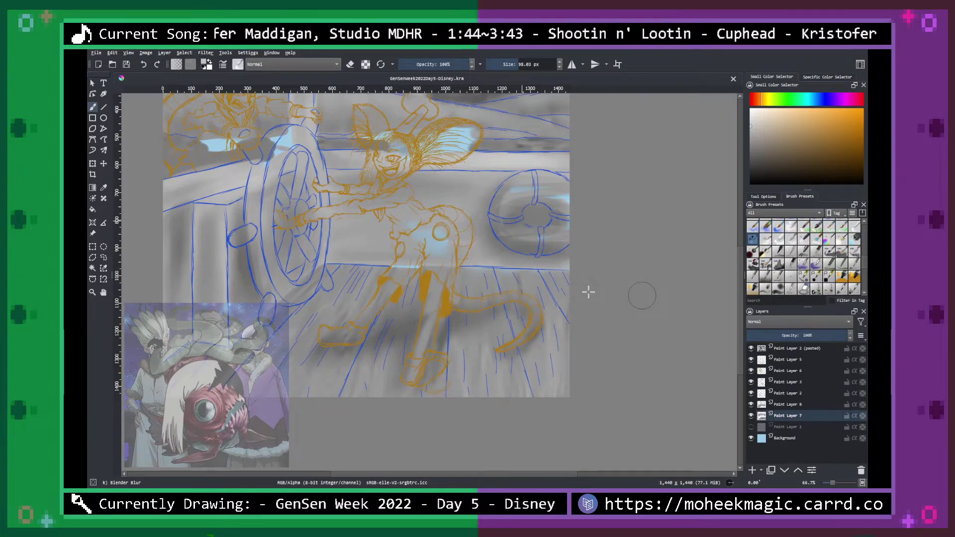
Add a new paint layer directly above Paint Layer 8 and save the drawing.
click(792, 406)
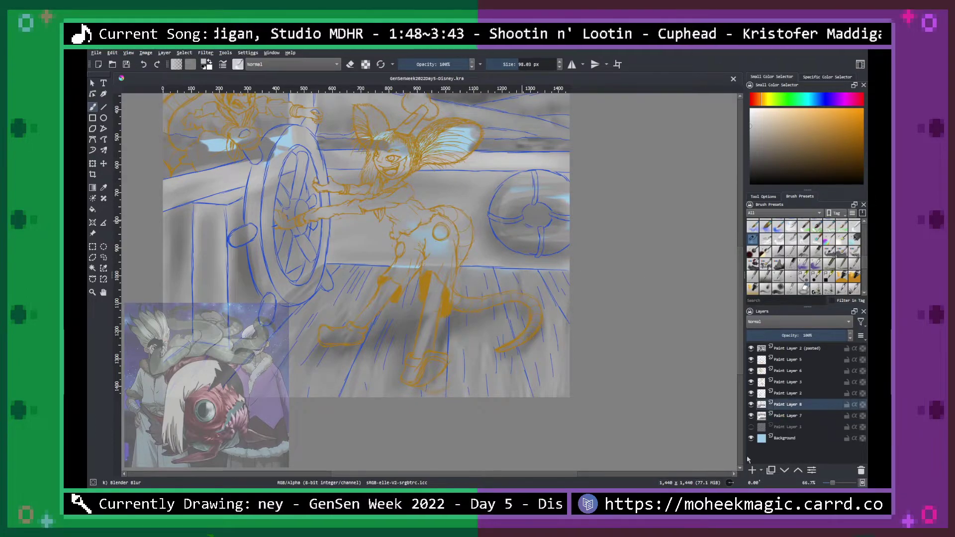
click(752, 469)
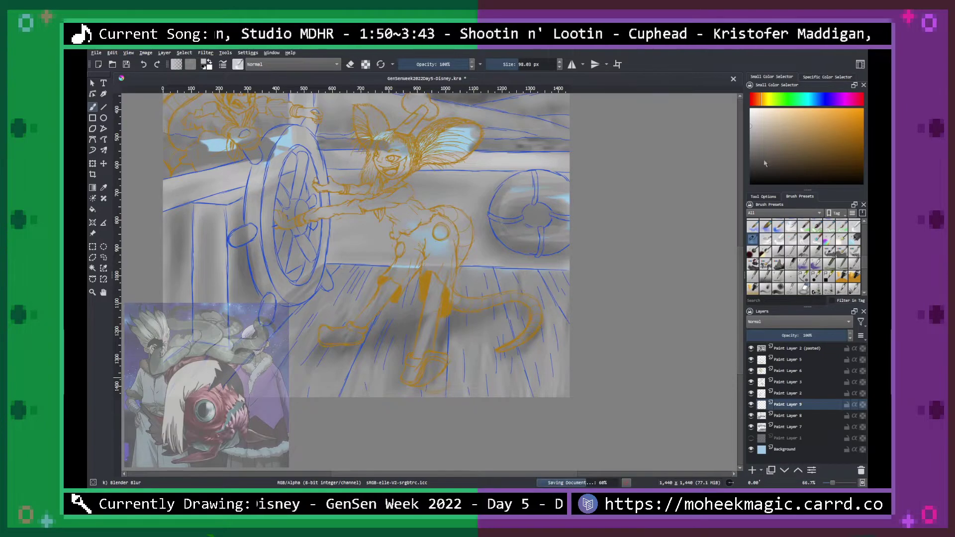
key(ctrl+minus)
key(ctrl+plus)
key(ctrl+plus)
Set up the 40 px Basic-1 brush at 100% opacity for painting on the new layer.
right_click(528, 295)
click(556, 255)
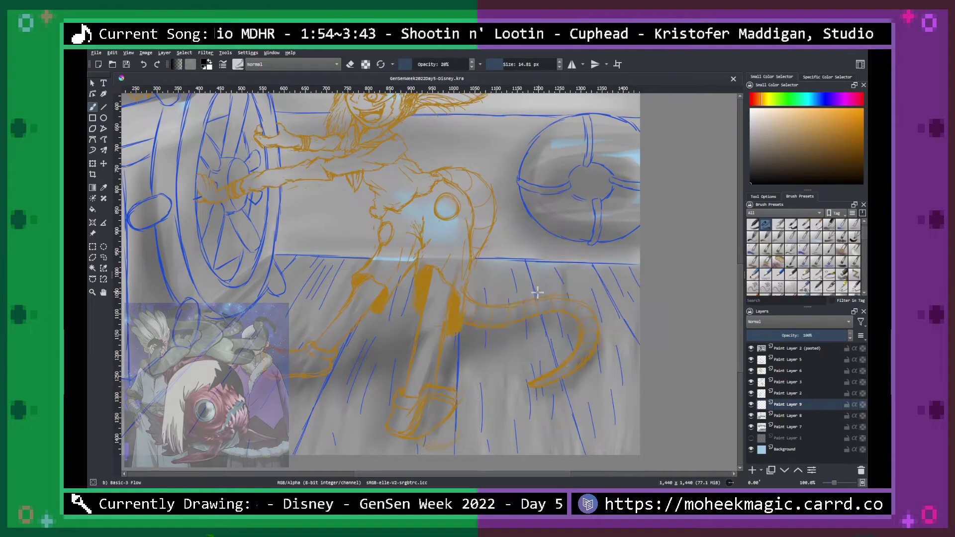
key(plus)
key(plus)
right_click(524, 288)
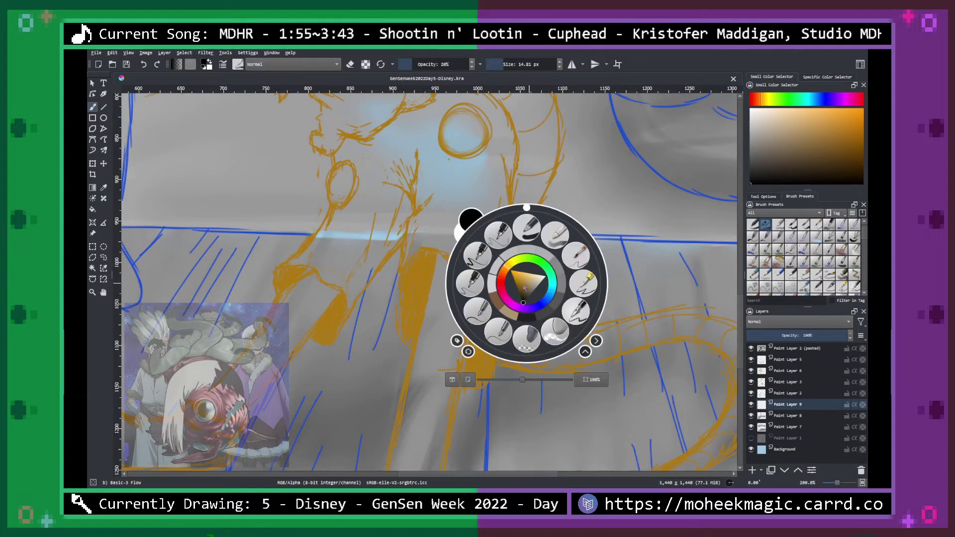
click(526, 227)
drag(522, 315, 592, 172)
drag(544, 303, 594, 260)
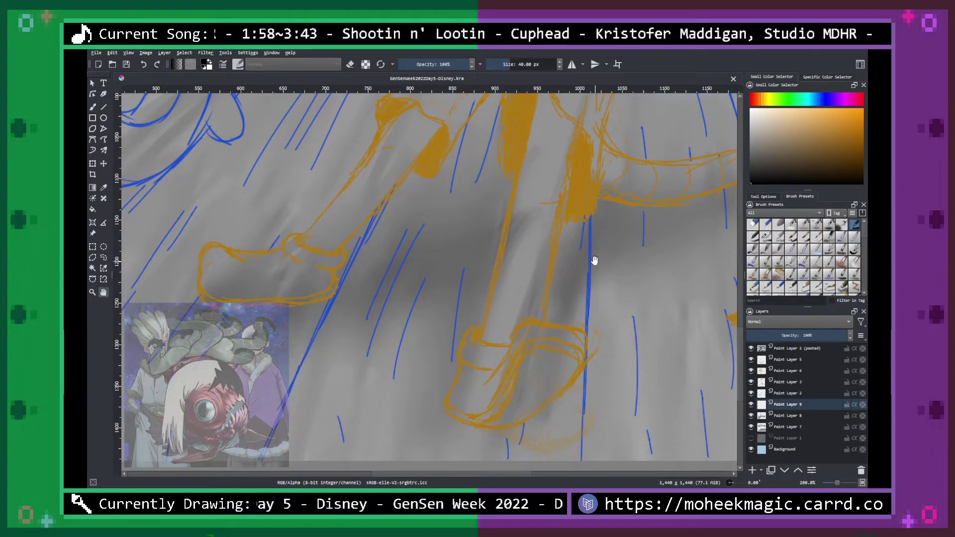
key(minus)
Try desaturating the blue background line art on Paint Layer 2, and undo the change.
click(784, 393)
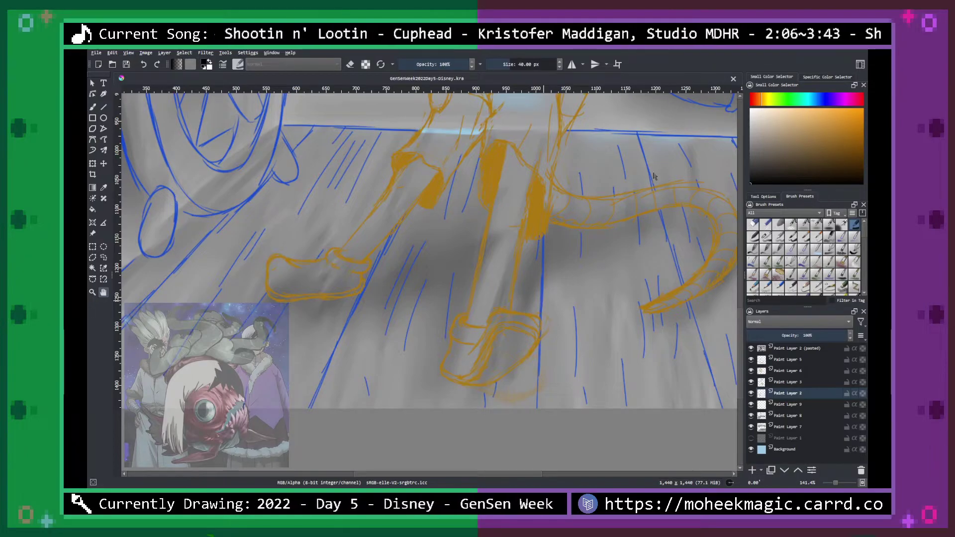
key(ctrl+shift+u)
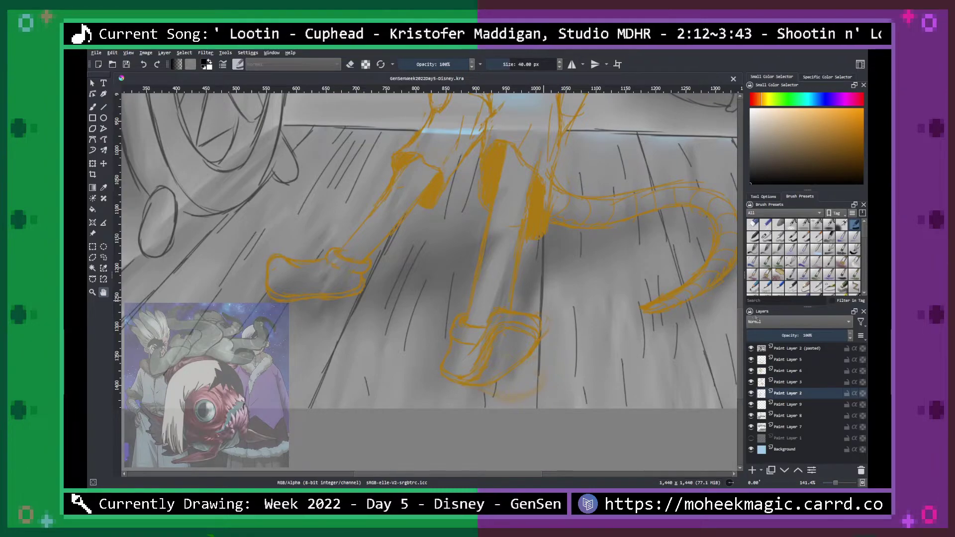
scroll(716, 285, down, 3)
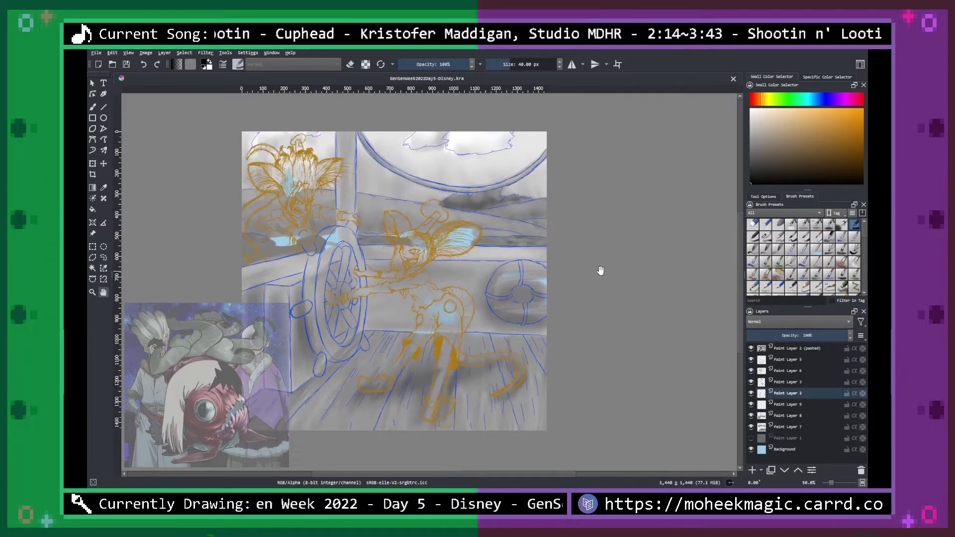
drag(601, 270, 599, 261)
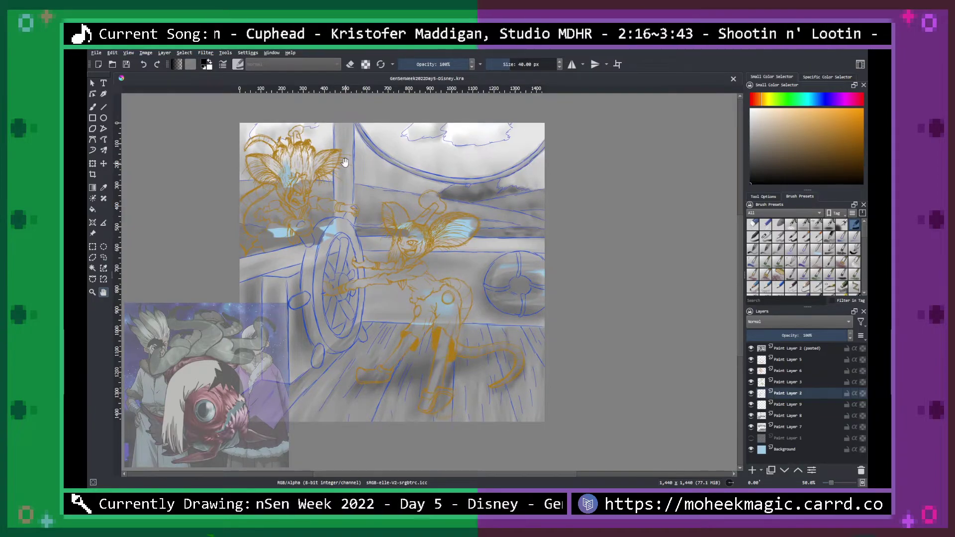
drag(653, 189, 548, 188)
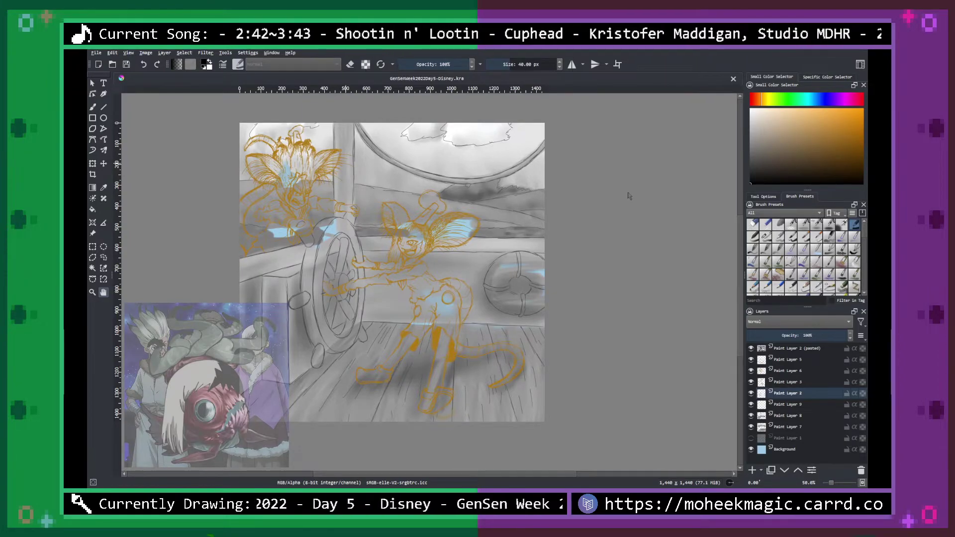
click(715, 312)
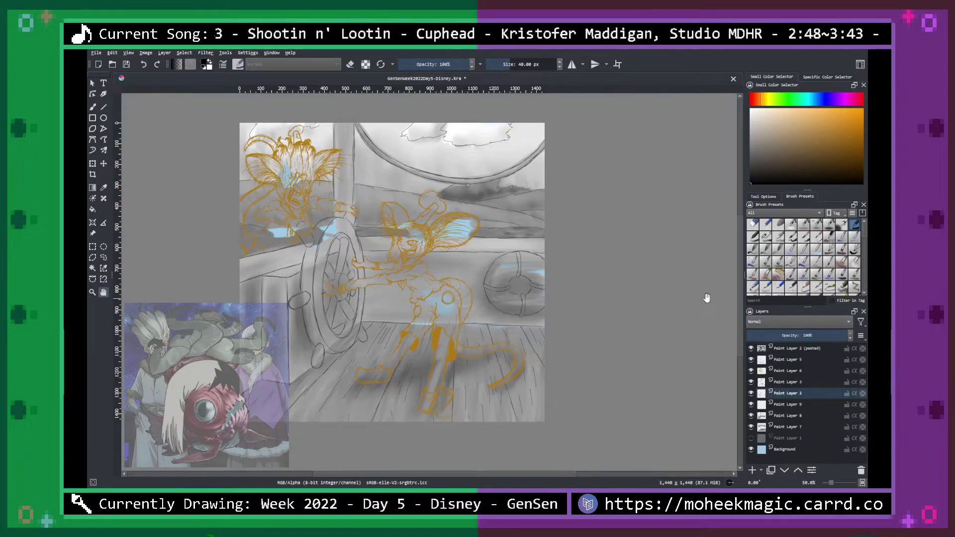
key(ctrl+s)
Block in the life ring on Paint Layer 9 with flat light grey, using the Basic-3 Flow brush at 30.20 px and 100% opacity.
click(794, 405)
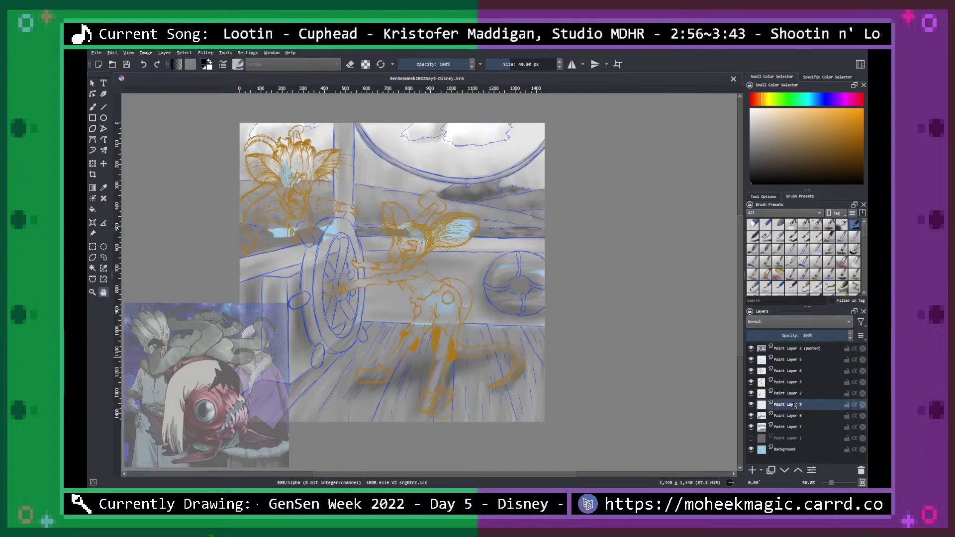
scroll(568, 296, up, 3)
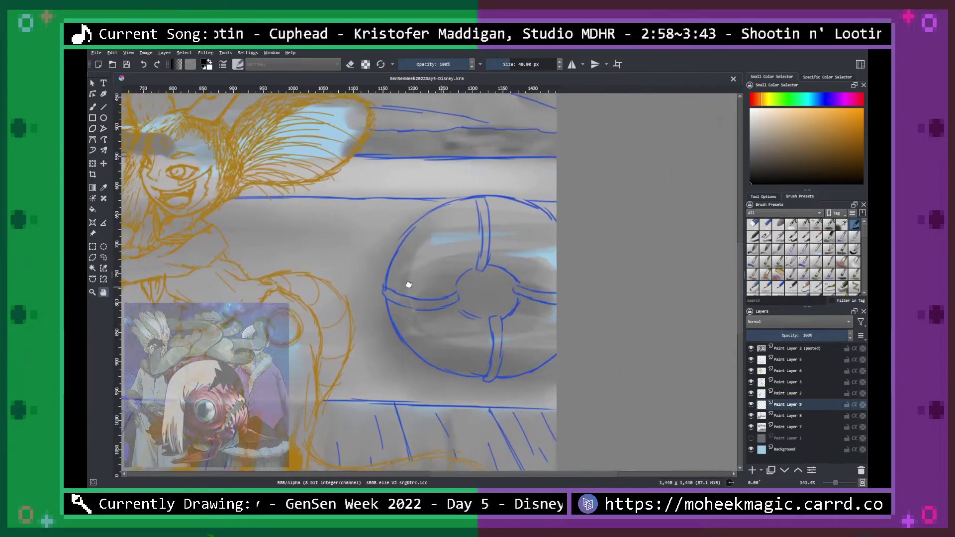
key(b)
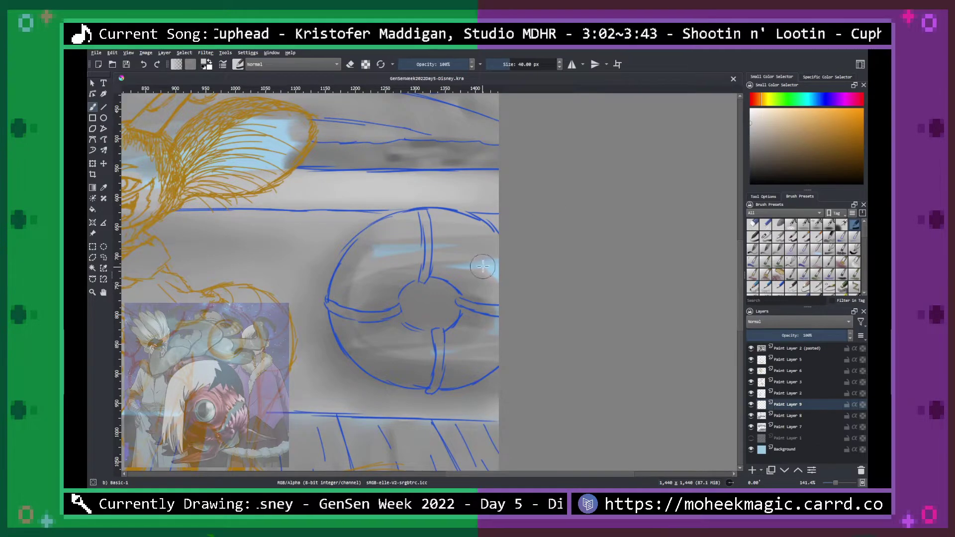
drag(418, 240, 360, 300)
right_click(422, 309)
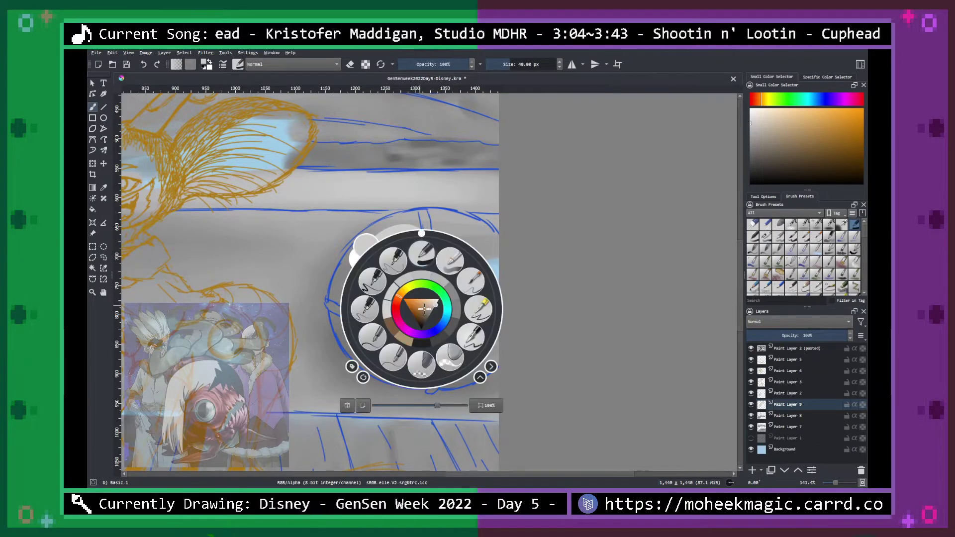
click(421, 256)
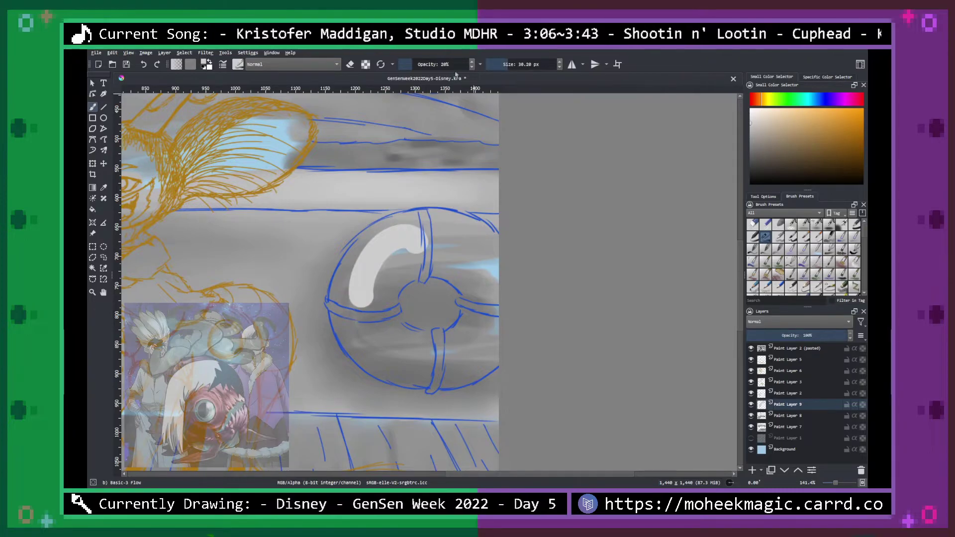
click(467, 64)
mouse_move(424, 237)
mouse_down()
mouse_move(372, 269)
mouse_move(367, 328)
mouse_move(355, 321)
mouse_up()
mouse_move(381, 233)
mouse_down()
mouse_move(369, 351)
mouse_move(404, 374)
mouse_up()
mouse_move(350, 340)
mouse_down()
mouse_move(366, 297)
mouse_move(390, 299)
mouse_move(435, 327)
mouse_move(454, 360)
mouse_move(424, 365)
mouse_move(383, 328)
mouse_move(367, 280)
mouse_move(392, 296)
mouse_move(411, 339)
mouse_move(446, 264)
mouse_move(402, 282)
mouse_move(407, 295)
mouse_move(472, 324)
mouse_move(487, 316)
mouse_move(473, 312)
mouse_move(454, 273)
mouse_move(421, 270)
mouse_move(461, 259)
mouse_move(458, 230)
mouse_move(410, 221)
mouse_move(376, 245)
mouse_move(509, 274)
mouse_move(435, 237)
mouse_move(426, 257)
mouse_move(446, 239)
mouse_move(463, 253)
mouse_move(460, 282)
mouse_move(399, 259)
mouse_move(479, 274)
mouse_move(463, 329)
mouse_move(437, 352)
mouse_move(467, 369)
mouse_move(509, 342)
mouse_move(392, 375)
mouse_move(460, 370)
mouse_move(387, 376)
mouse_move(424, 322)
mouse_move(453, 317)
mouse_move(475, 352)
mouse_move(453, 366)
mouse_move(471, 367)
mouse_move(371, 283)
mouse_move(431, 355)
mouse_up()
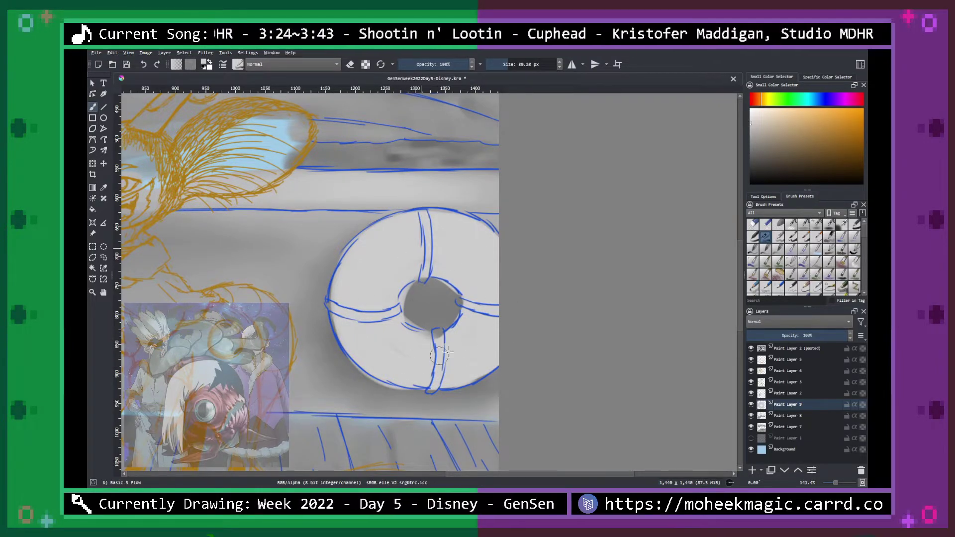
Try a beige stroke down the inner rim of the ship's wheel, and undo it.
key(space)
mouse_move(415, 315)
mouse_down()
mouse_move(701, 259)
mouse_move(627, 323)
mouse_up()
key(ctrl+plus)
drag(510, 309, 497, 288)
key(ctrl+plus)
key(ctrl+minus)
key(ctrl+minus)
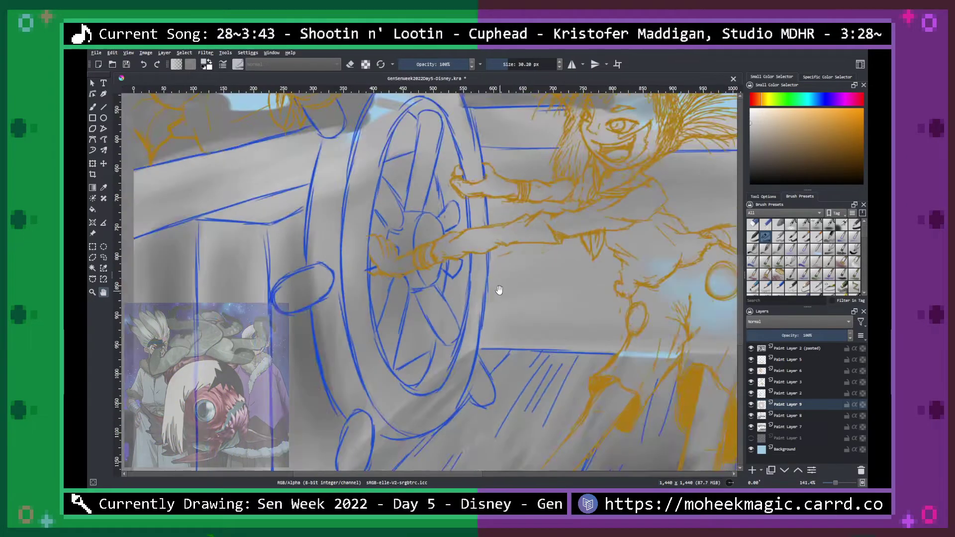
key(ctrl+minus)
mouse_move(386, 188)
mouse_down()
mouse_move(391, 273)
mouse_move(373, 258)
mouse_move(394, 342)
mouse_up()
key(space)
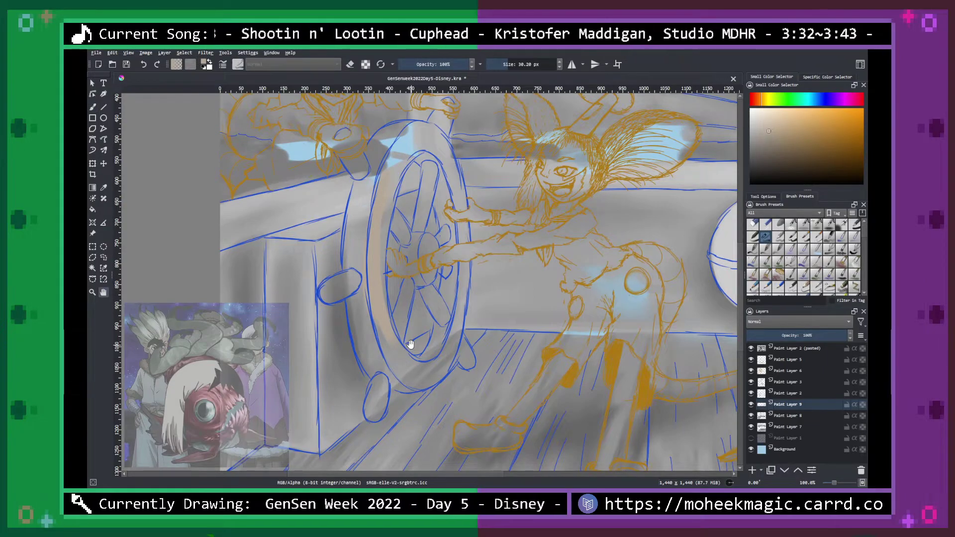
key(m)
key(m)
key(ctrl+z)
key(ctrl+z)
Check the whole composition in mirrored view and try a beige stroke down the wheel's outer rim.
key(m)
key(minus)
key(minus)
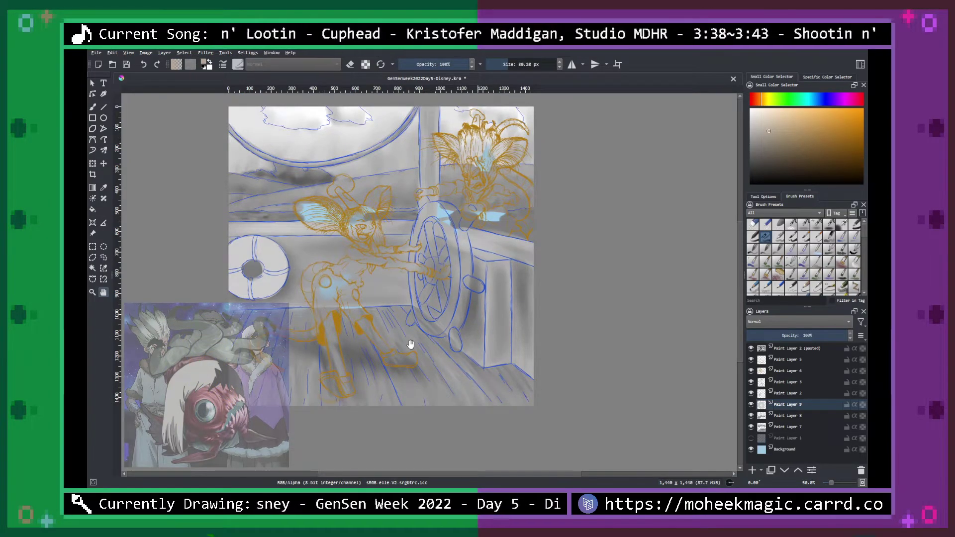
key(m)
key(plus)
key(plus)
key(plus)
key(b)
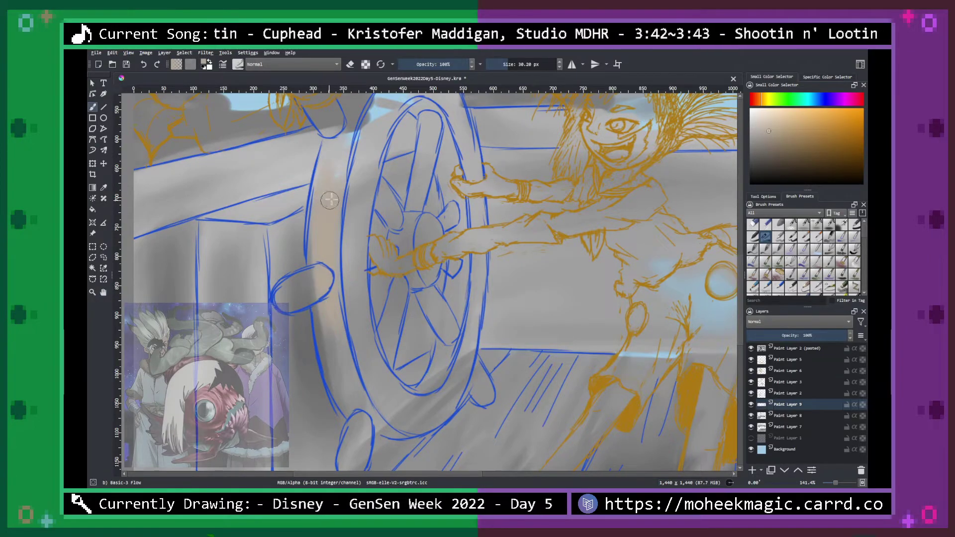
key(minus)
key(minus)
key(plus)
key(plus)
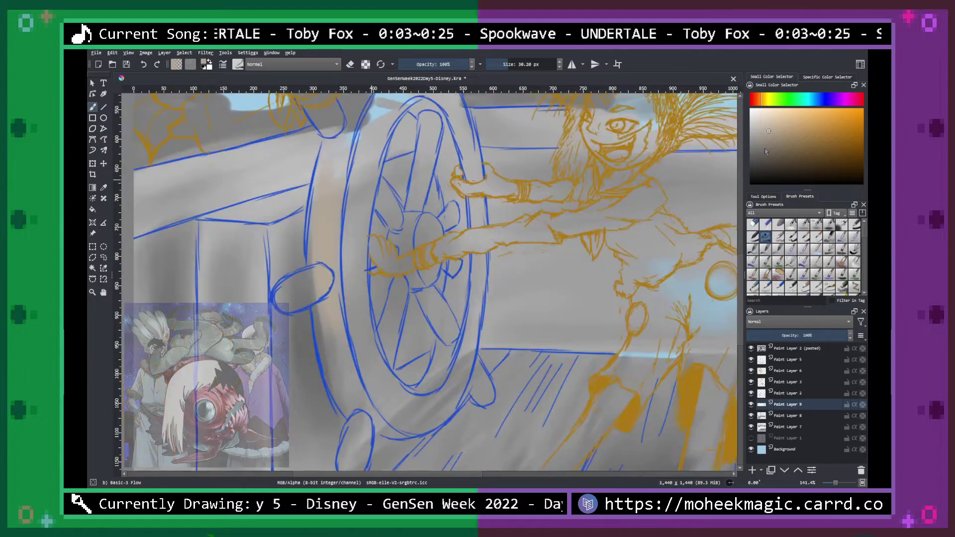
Fill the ship wheel's rim, spokes and lower handles with a flat neutral light grey at 30.20 px.
click(758, 131)
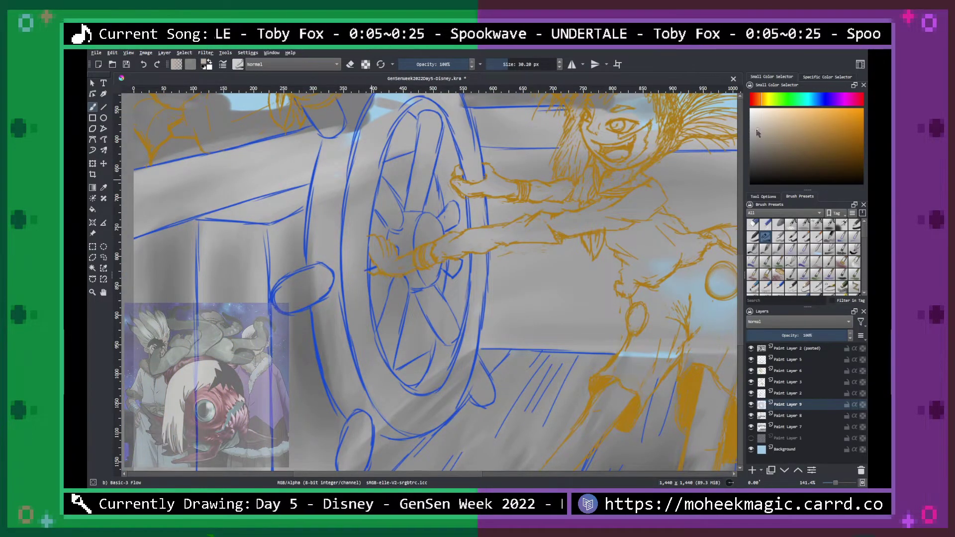
mouse_move(320, 205)
mouse_down()
mouse_move(332, 227)
mouse_move(345, 350)
mouse_move(352, 328)
mouse_up()
mouse_move(348, 283)
mouse_down()
mouse_move(360, 239)
mouse_move(368, 318)
mouse_up()
mouse_move(303, 278)
mouse_down()
mouse_move(332, 377)
mouse_move(329, 345)
mouse_move(348, 373)
mouse_move(386, 387)
mouse_move(380, 350)
mouse_move(407, 249)
mouse_move(374, 256)
mouse_move(411, 245)
mouse_move(402, 228)
mouse_move(417, 253)
mouse_move(422, 181)
mouse_move(412, 269)
mouse_move(434, 240)
mouse_move(429, 222)
mouse_move(419, 292)
mouse_move(456, 336)
mouse_move(441, 254)
mouse_move(458, 187)
mouse_move(461, 319)
mouse_move(429, 387)
mouse_move(384, 413)
mouse_up()
key(space)
drag(465, 354, 452, 254)
mouse_move(349, 321)
mouse_down()
mouse_move(337, 370)
mouse_move(361, 323)
mouse_move(465, 241)
mouse_move(452, 292)
mouse_move(407, 308)
mouse_move(437, 250)
mouse_move(447, 271)
mouse_move(432, 300)
mouse_move(447, 292)
mouse_move(448, 305)
mouse_move(461, 279)
mouse_move(472, 296)
mouse_move(503, 248)
mouse_move(472, 285)
mouse_up()
Extend the flat grey fill over the top of the wheel's rim and its upper handle.
scroll(488, 264, up, 5)
drag(473, 341, 455, 344)
scroll(515, 226, up, 5)
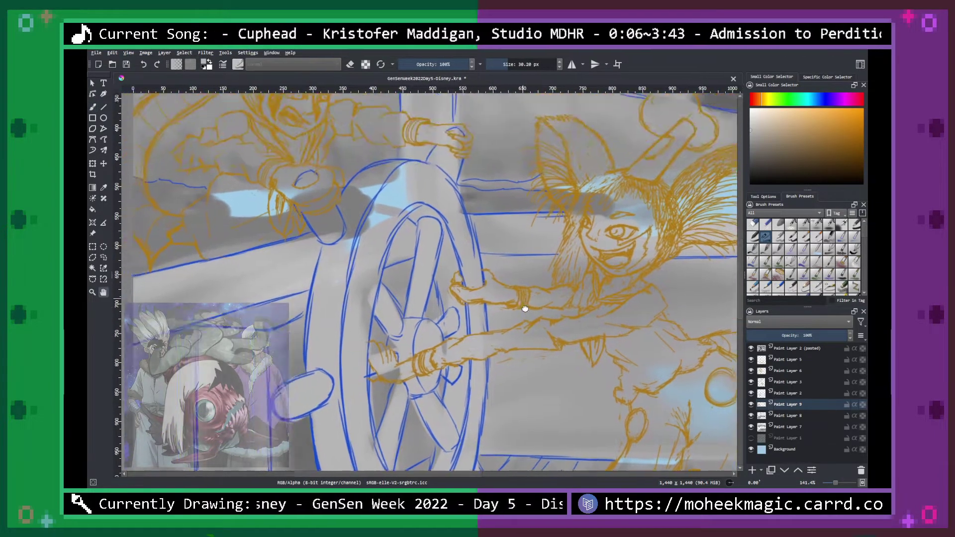
mouse_move(468, 386)
mouse_down()
mouse_move(430, 272)
mouse_move(455, 242)
mouse_move(436, 229)
mouse_move(416, 233)
mouse_move(449, 218)
mouse_up()
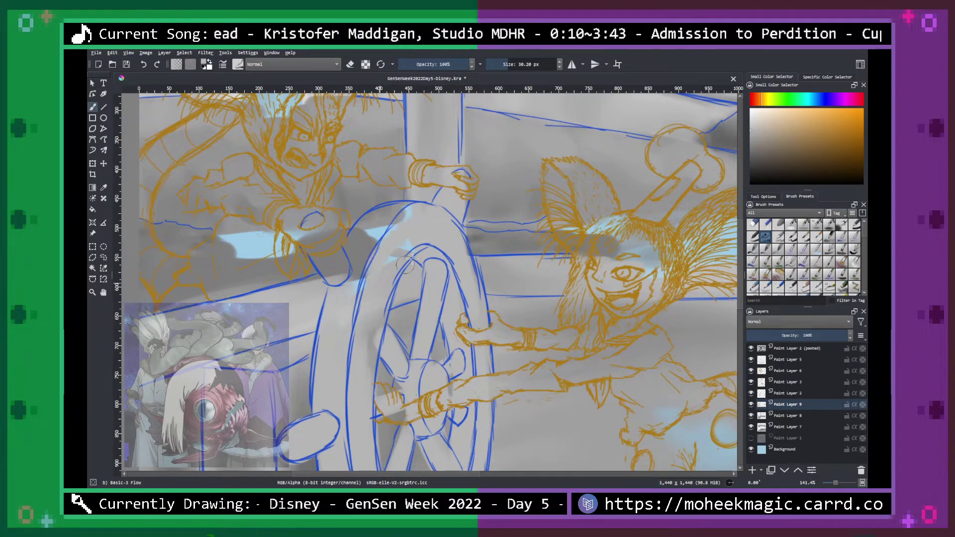
mouse_move(365, 291)
mouse_down()
mouse_move(358, 249)
mouse_move(348, 233)
mouse_move(318, 249)
mouse_move(321, 225)
mouse_up()
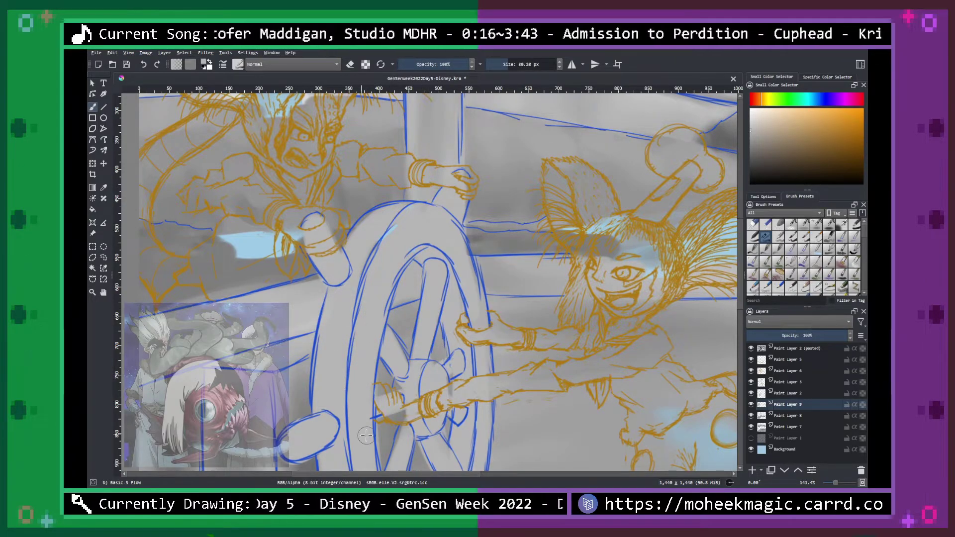
Temporarily hide Paint Layer 8 to check the wheel's grey fill for gaps, and show the layer again.
click(751, 416)
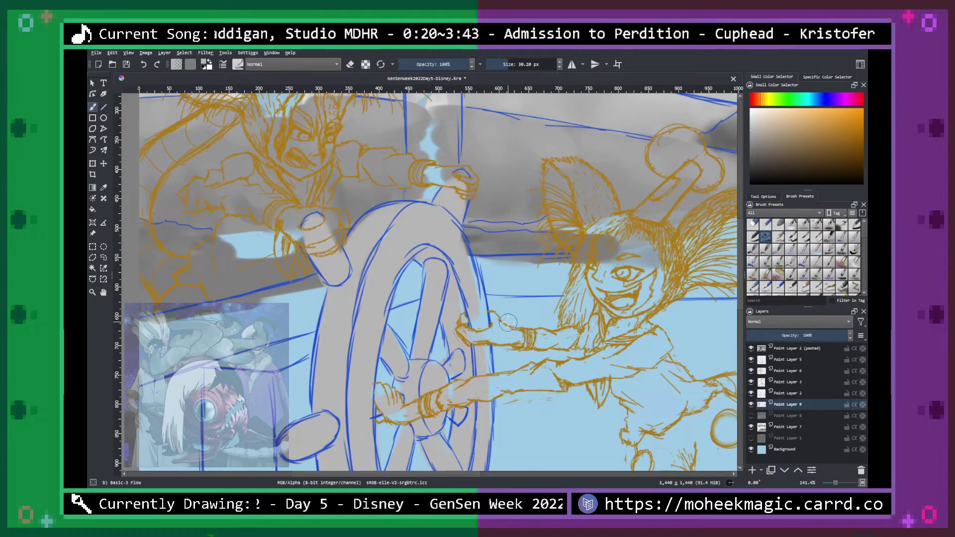
key(space)
drag(507, 355, 523, 232)
key(ctrl+plus)
key(ctrl+minus)
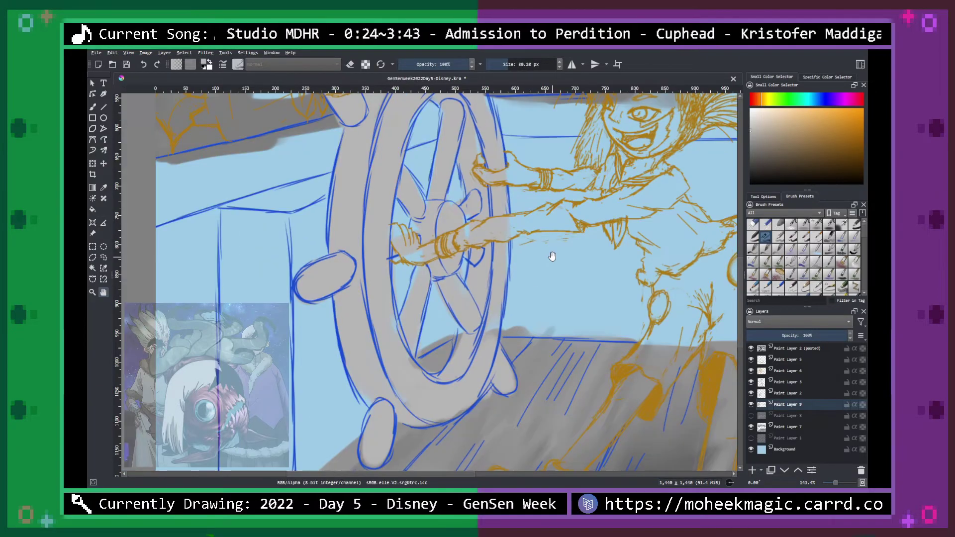
click(751, 416)
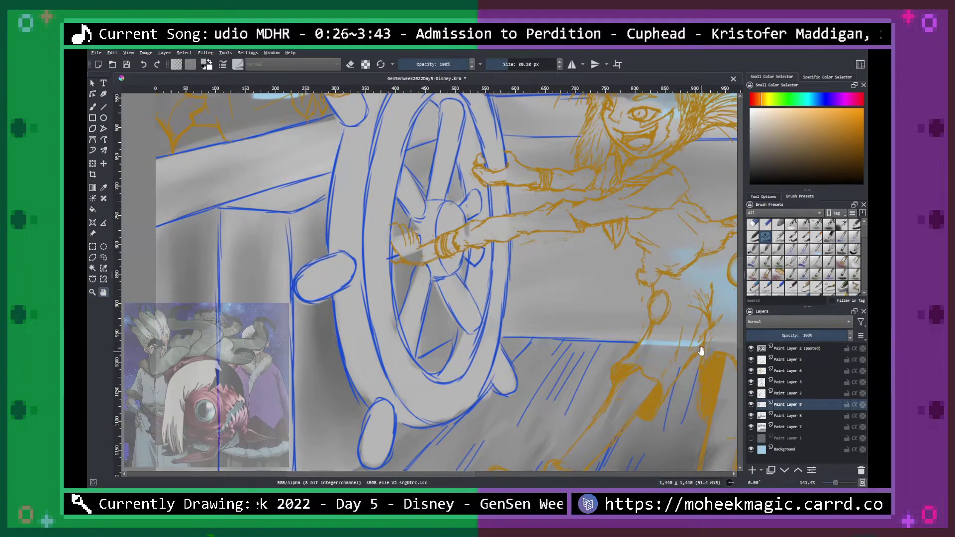
Briefly show Paint Layer 1, hide it again, and examine the wheel against the full composition's greyscale values.
scroll(701, 348, down, 3)
click(751, 437)
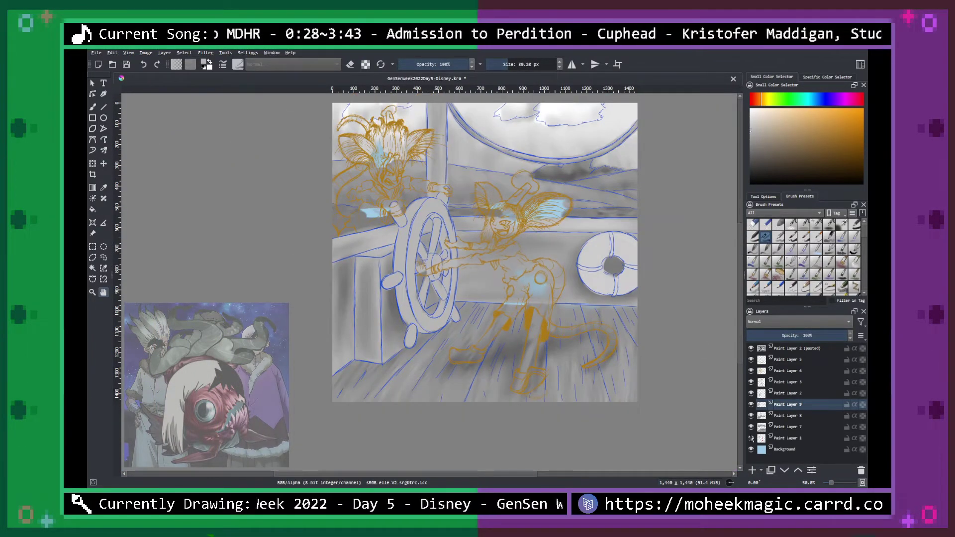
click(752, 438)
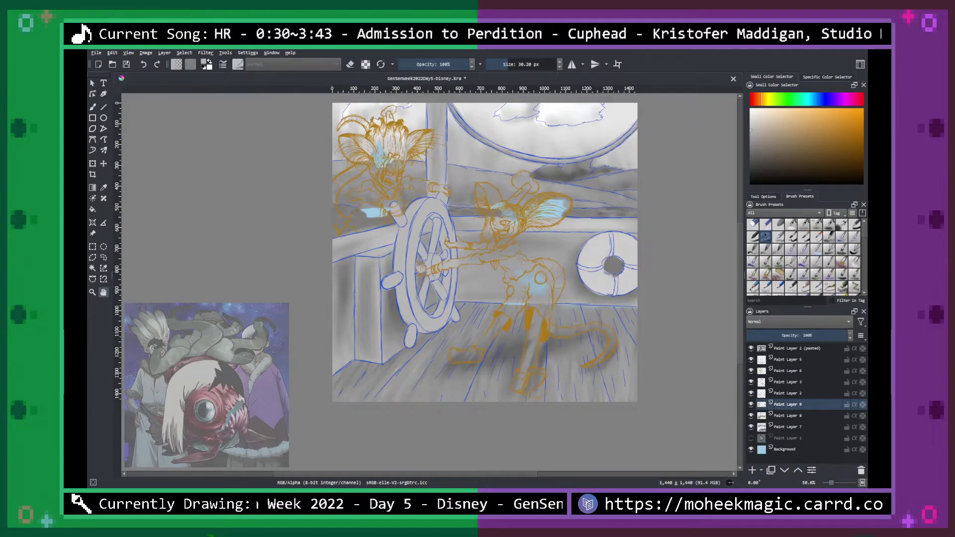
scroll(597, 332, up, 2)
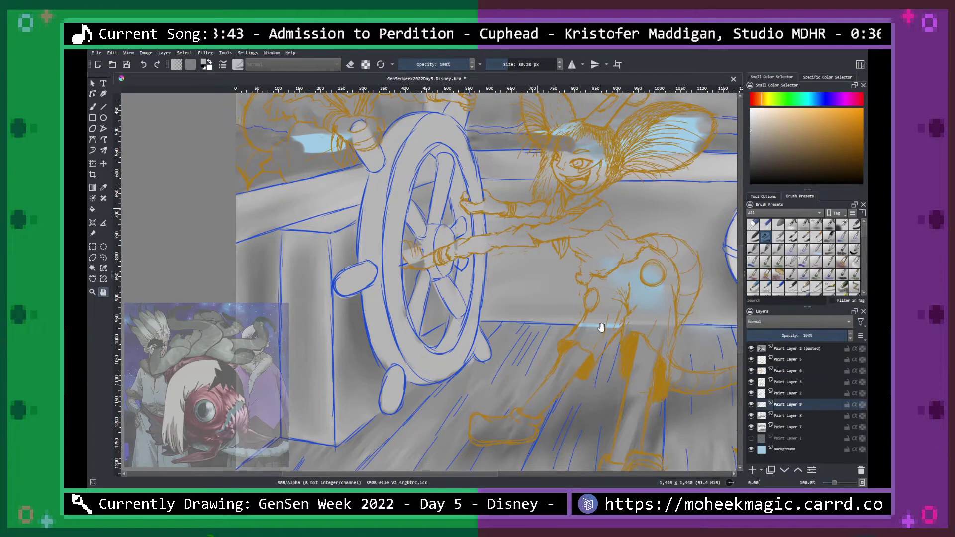
scroll(601, 327, down, 2)
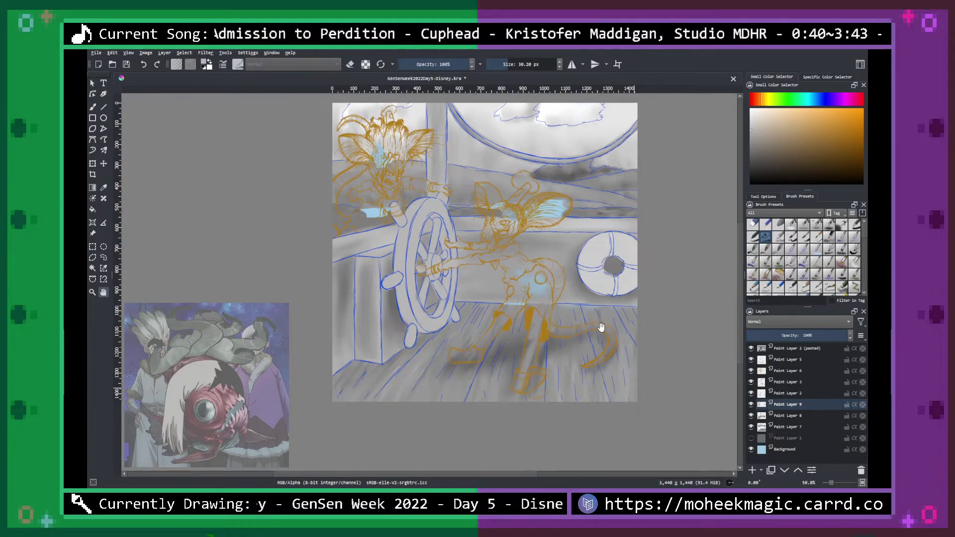
scroll(601, 327, up, 1)
scroll(601, 328, up, 2)
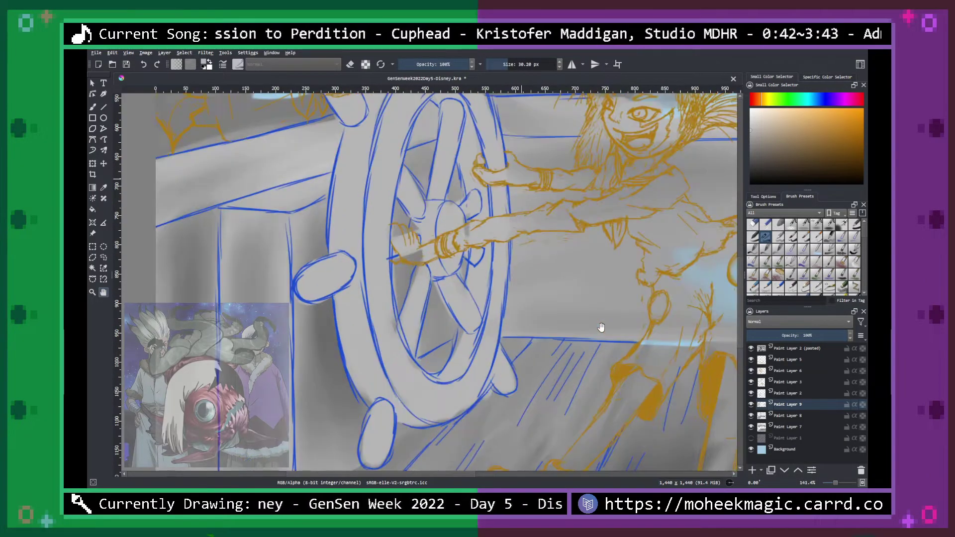
Brush soft grey shading onto the ship wheel's lower handles and lower rim at 25% opacity and 11.79 px.
key(b)
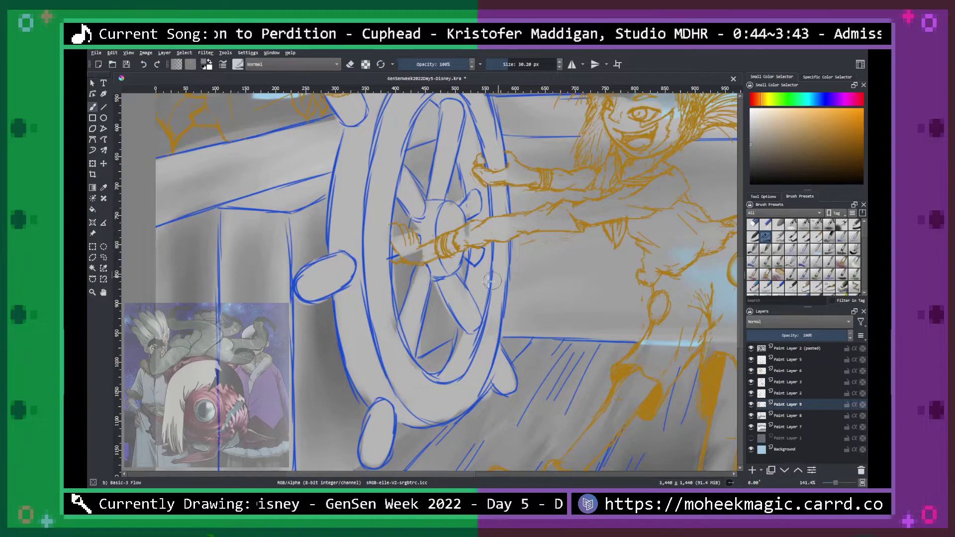
click(411, 69)
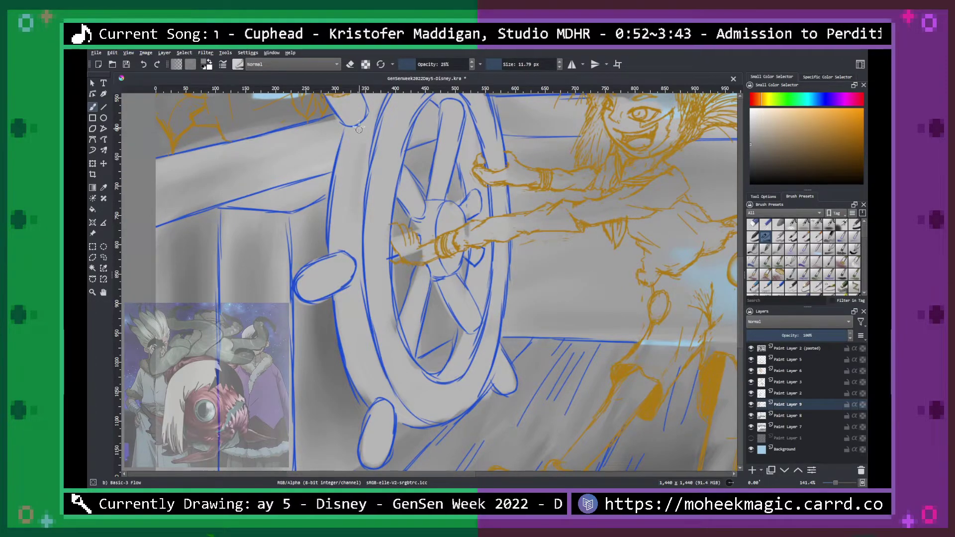
mouse_move(315, 281)
mouse_down()
mouse_move(295, 298)
mouse_move(340, 268)
mouse_move(357, 301)
mouse_move(364, 256)
mouse_move(359, 326)
mouse_move(359, 308)
mouse_move(339, 312)
mouse_move(379, 354)
mouse_move(392, 447)
mouse_up()
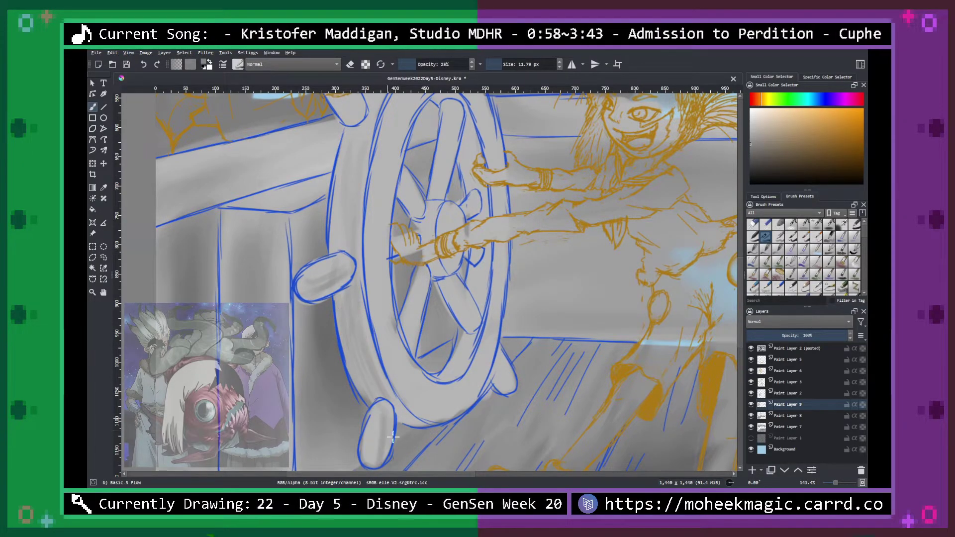
drag(383, 409, 375, 450)
mouse_move(386, 376)
mouse_down()
mouse_move(402, 413)
mouse_move(435, 422)
mouse_up()
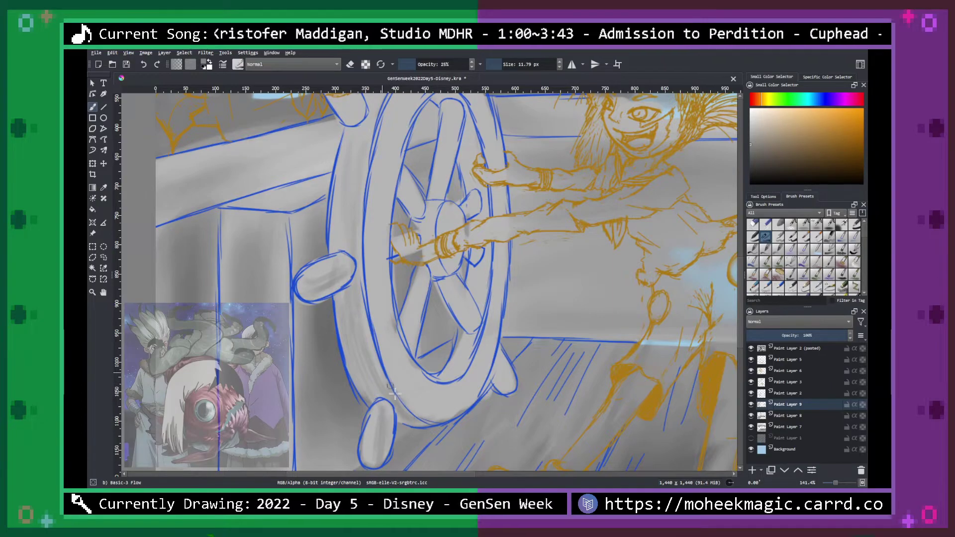
Shade the ship wheel's inner rim edge and spokes with soft mid-grey strokes at 25% opacity.
right_click(480, 345)
click(477, 348)
click(390, 305)
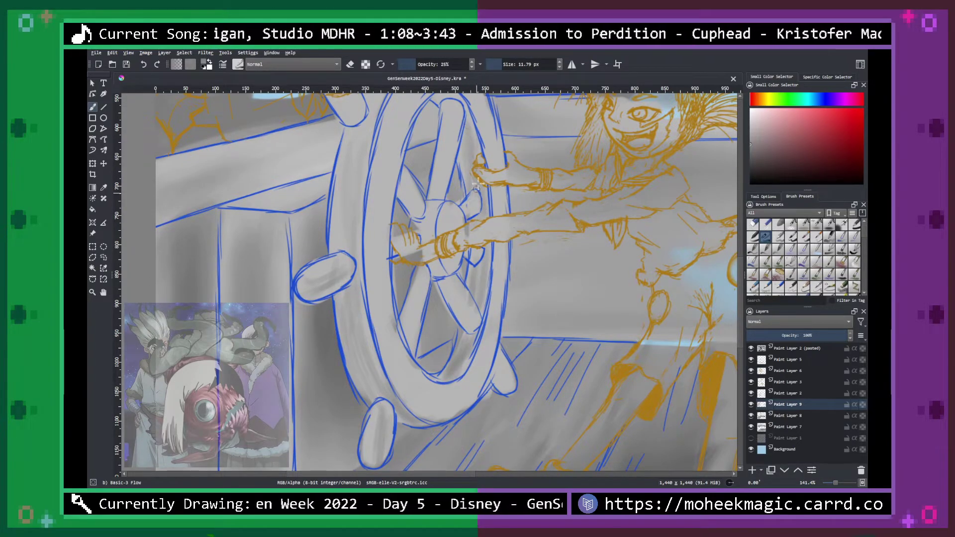
scroll(534, 195, up, 3)
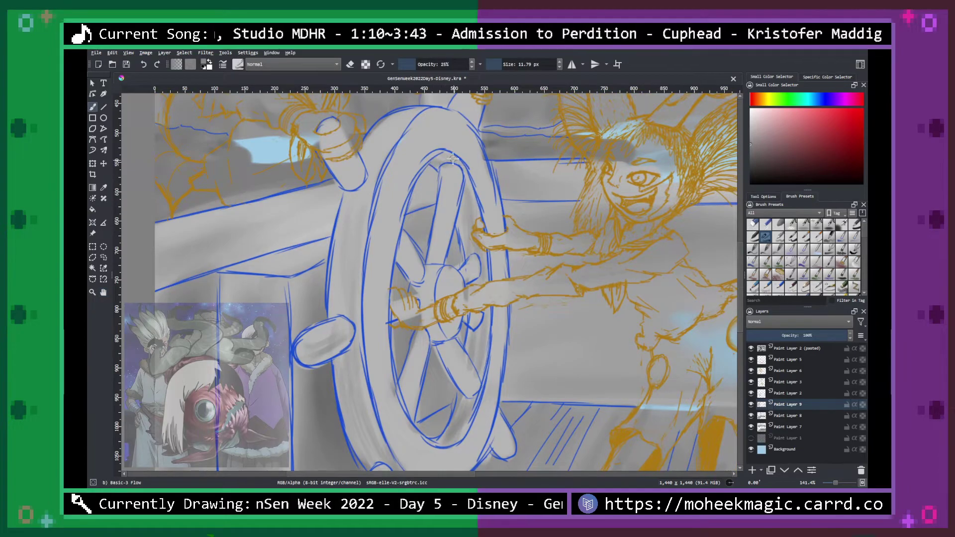
mouse_move(401, 256)
mouse_down()
mouse_move(417, 289)
mouse_move(399, 242)
mouse_move(431, 282)
mouse_move(428, 265)
mouse_move(434, 339)
mouse_move(429, 279)
mouse_up()
drag(440, 215, 436, 266)
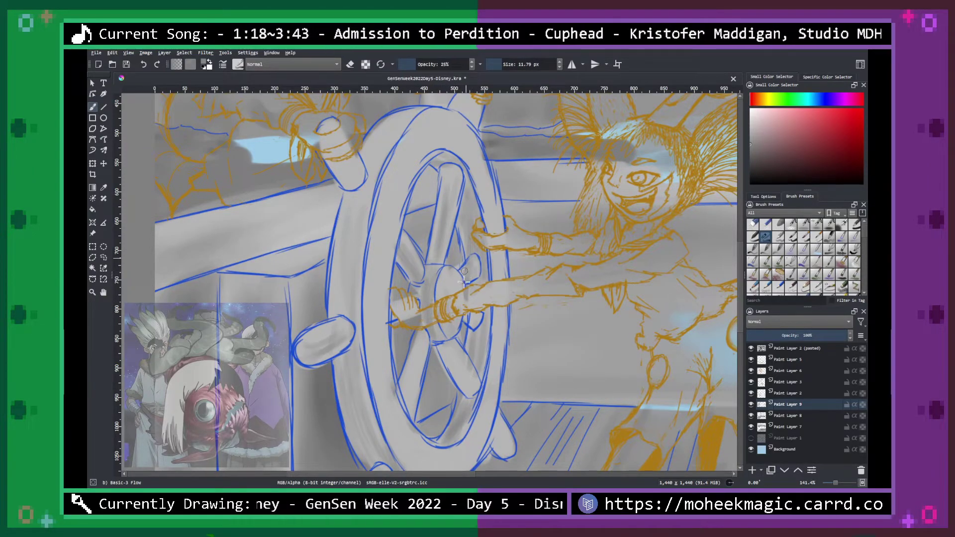
drag(454, 369, 474, 389)
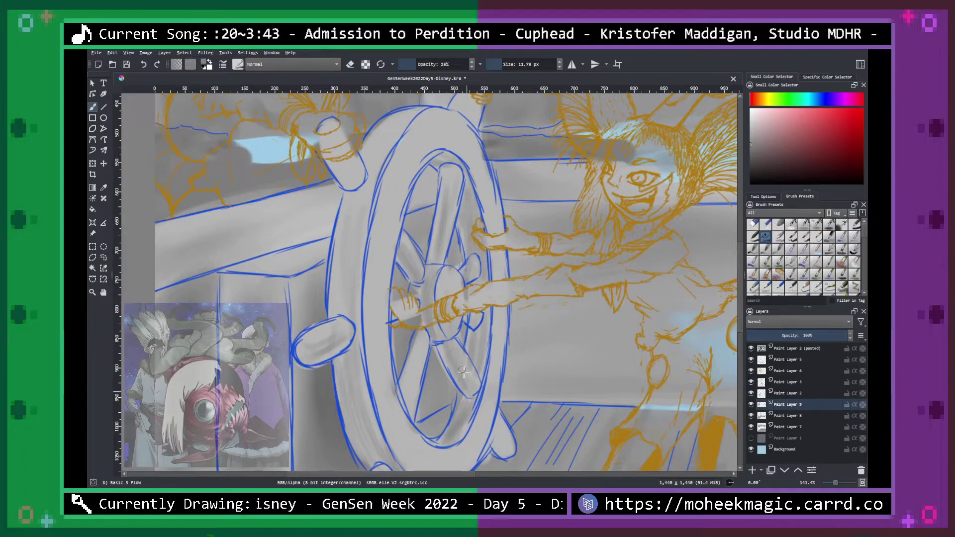
mouse_move(417, 319)
mouse_down()
mouse_move(411, 391)
mouse_move(405, 368)
mouse_move(411, 398)
mouse_up()
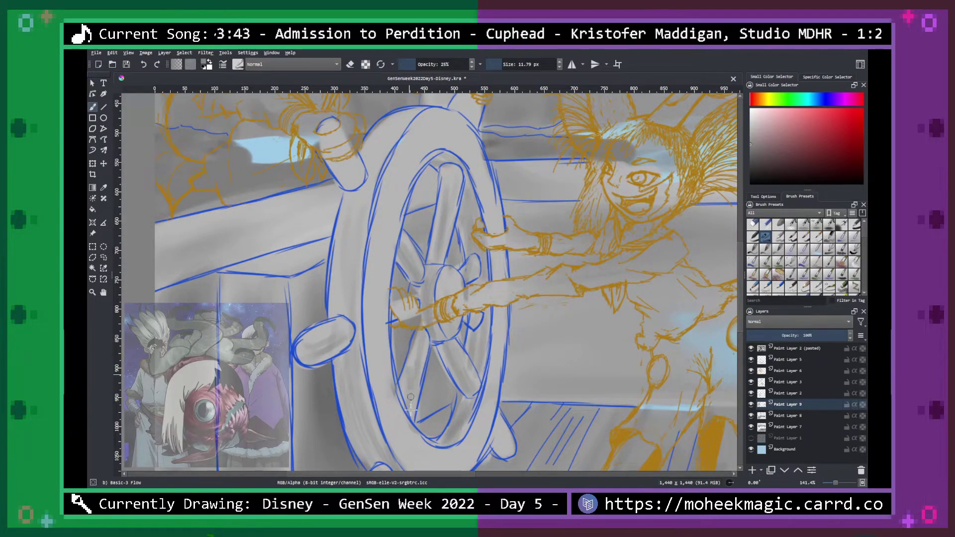
Extend the soft grey shading along the wheel's outer and inner rim bands, the hub and the upper spoke.
key(space)
mouse_move(326, 140)
mouse_down()
mouse_move(354, 194)
mouse_move(337, 168)
mouse_move(351, 293)
mouse_up()
mouse_move(377, 251)
mouse_down()
mouse_move(372, 364)
mouse_move(397, 434)
mouse_up()
key(space)
drag(531, 365, 479, 227)
drag(328, 271, 369, 276)
mouse_move(439, 304)
mouse_down()
mouse_move(448, 299)
mouse_move(445, 282)
mouse_up()
drag(442, 203, 413, 319)
key(space)
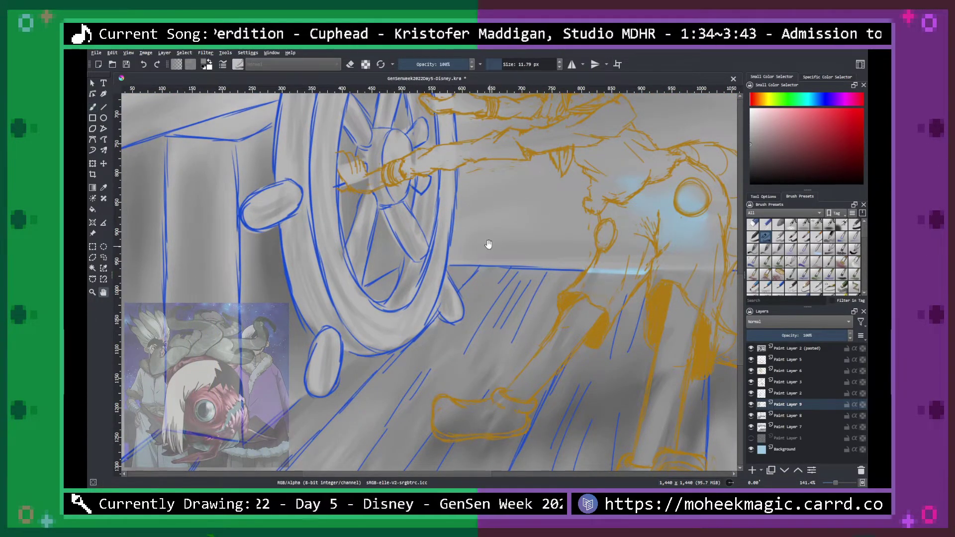
drag(467, 125, 477, 280)
drag(453, 318, 454, 235)
drag(415, 105, 431, 128)
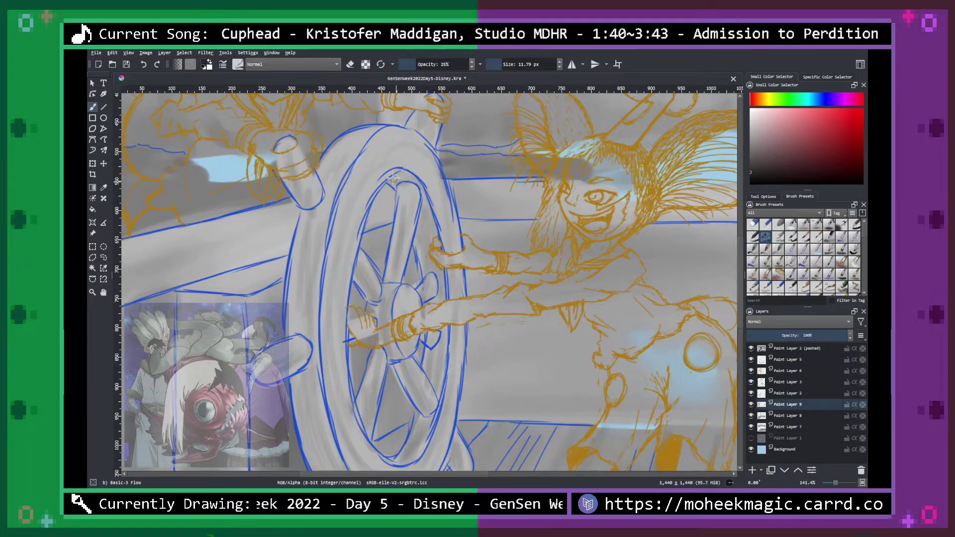
Deepen the shadows on the wheel's spokes, hub and inner rim edge with a darker grey.
mouse_move(407, 179)
mouse_down()
mouse_move(424, 202)
mouse_move(428, 278)
mouse_move(442, 274)
mouse_move(434, 310)
mouse_move(431, 302)
mouse_move(440, 358)
mouse_move(429, 369)
mouse_move(429, 359)
mouse_move(414, 447)
mouse_move(430, 411)
mouse_up()
mouse_move(408, 373)
mouse_down()
mouse_move(431, 337)
mouse_move(406, 319)
mouse_move(373, 320)
mouse_move(394, 348)
mouse_up()
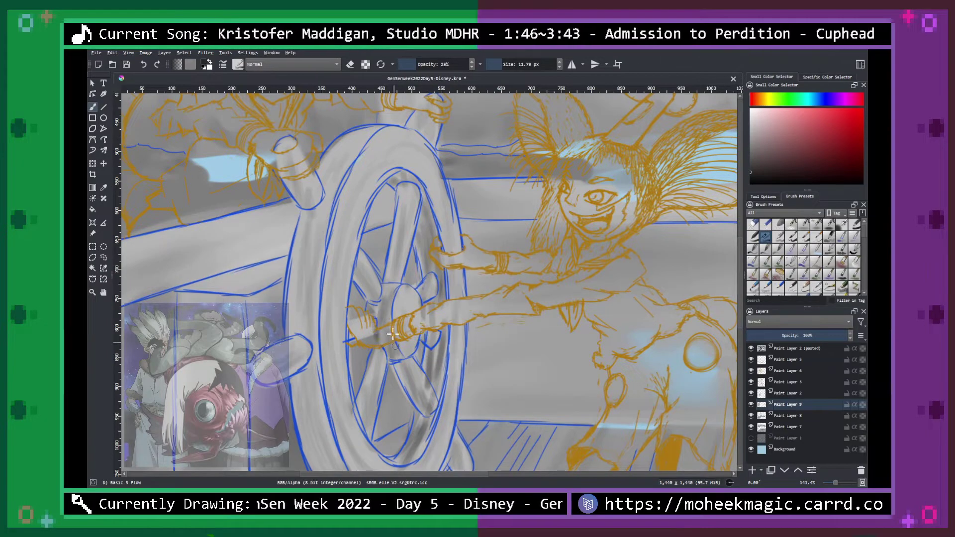
drag(394, 267, 371, 284)
drag(367, 430, 376, 399)
Darken the wheel's outer rim band and the underside of its lower handles with the dark grey.
drag(468, 354, 523, 278)
drag(318, 299, 345, 293)
mouse_move(362, 149)
mouse_down()
mouse_move(357, 189)
mouse_move(372, 140)
mouse_move(378, 396)
mouse_move(368, 349)
mouse_move(396, 449)
mouse_up()
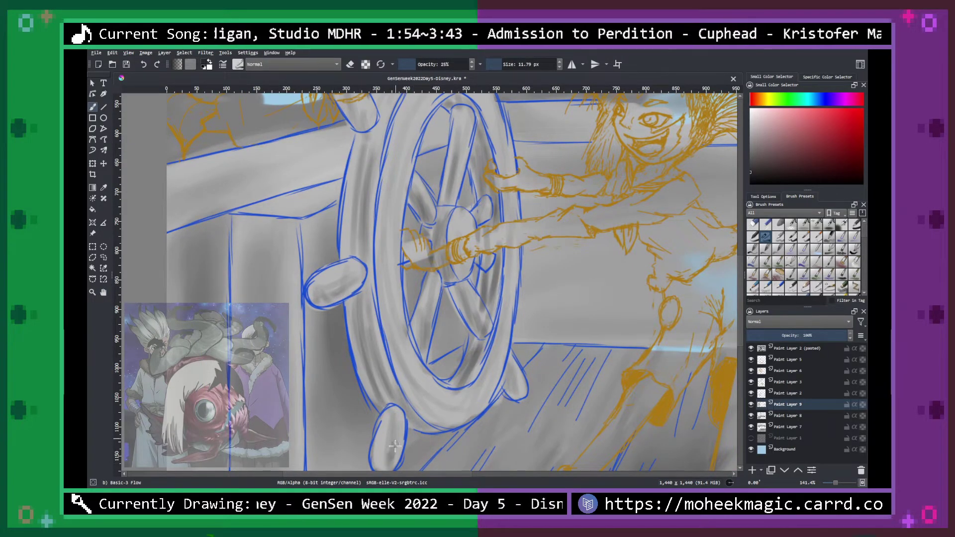
mouse_move(504, 392)
mouse_down()
mouse_move(515, 380)
mouse_move(480, 403)
mouse_up()
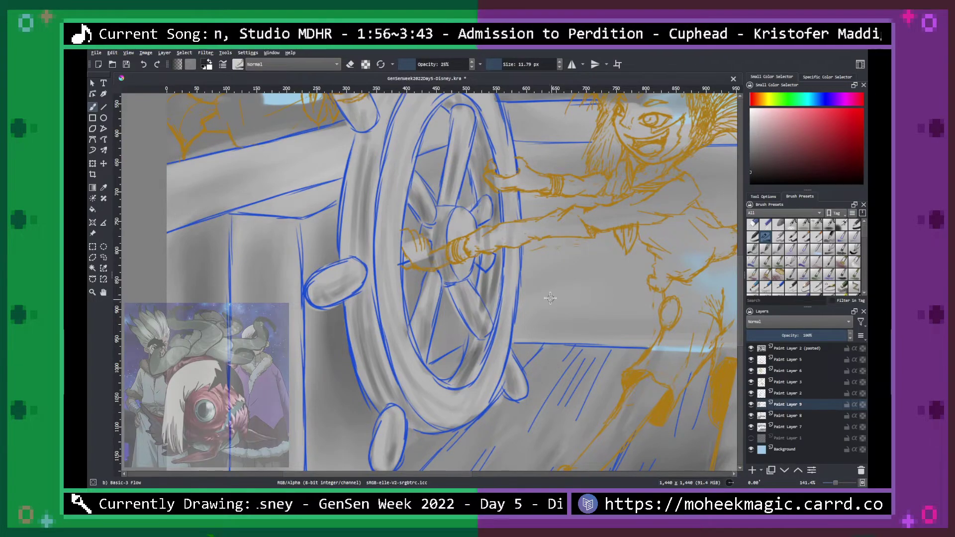
Add dark grey shadows to the wheel's upper handles and to the rim beneath the gripping character's hand.
scroll(551, 298, up, 5)
drag(340, 245, 360, 258)
mouse_move(346, 218)
mouse_down()
mouse_move(361, 266)
mouse_move(366, 226)
mouse_up()
mouse_move(410, 401)
mouse_down()
mouse_move(408, 390)
mouse_move(430, 376)
mouse_move(415, 379)
mouse_up()
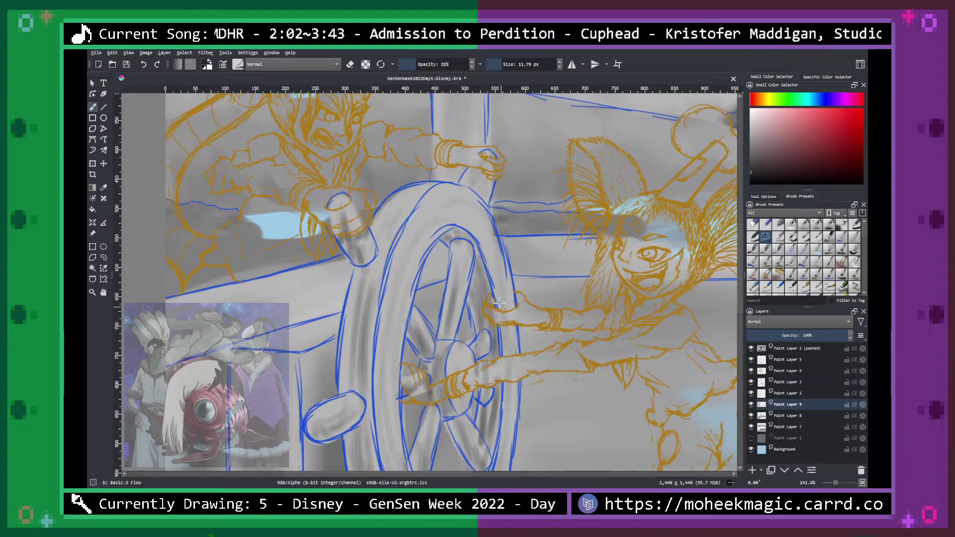
mouse_move(495, 298)
mouse_down()
mouse_move(500, 326)
mouse_move(514, 330)
mouse_move(509, 315)
mouse_move(494, 317)
mouse_move(514, 301)
mouse_move(513, 323)
mouse_up()
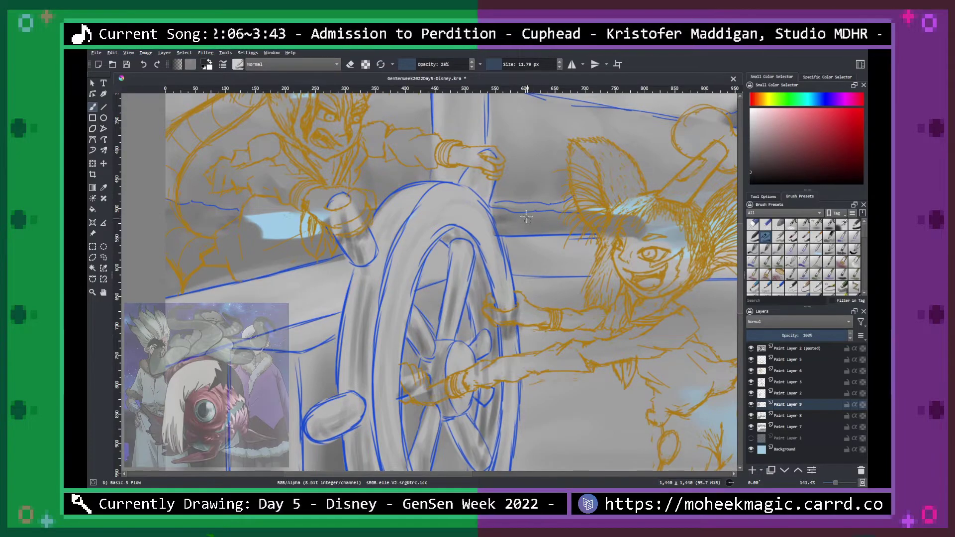
mouse_move(474, 160)
mouse_down()
mouse_move(486, 161)
mouse_move(491, 179)
mouse_move(479, 195)
mouse_up()
Paint light grey highlights along the upper curve of the wheel's rim and on its hub.
key(ctrl+plus)
key(ctrl+minus)
key(ctrl+minus)
key(ctrl+plus)
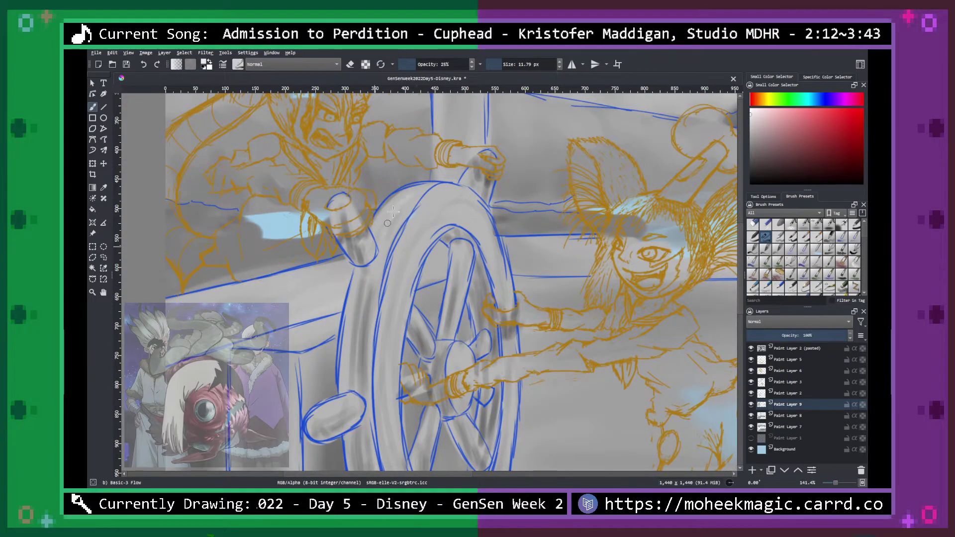
mouse_move(465, 206)
mouse_down()
mouse_move(406, 235)
mouse_move(386, 341)
mouse_up()
drag(423, 225, 384, 349)
drag(405, 243, 383, 372)
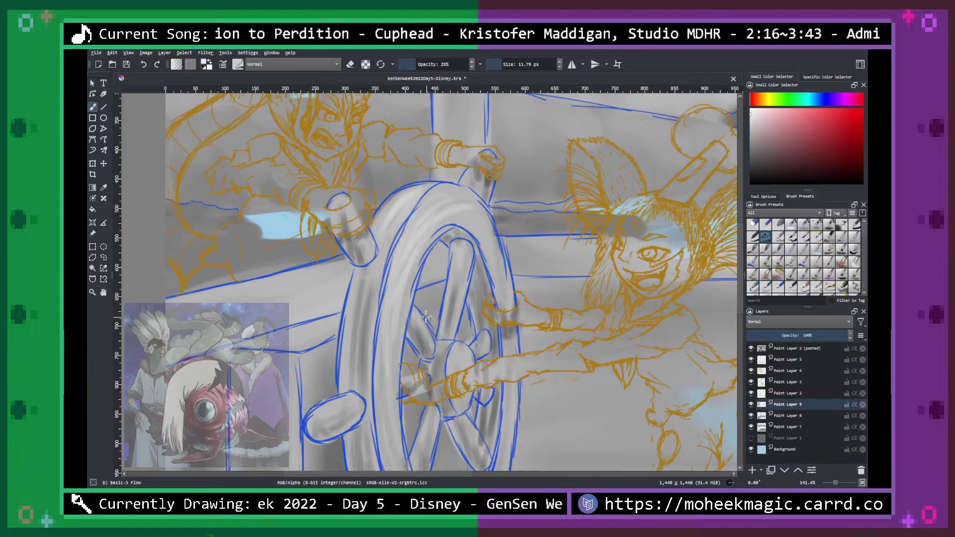
mouse_move(458, 337)
mouse_down()
mouse_move(464, 363)
mouse_move(486, 327)
mouse_up()
drag(468, 215, 505, 286)
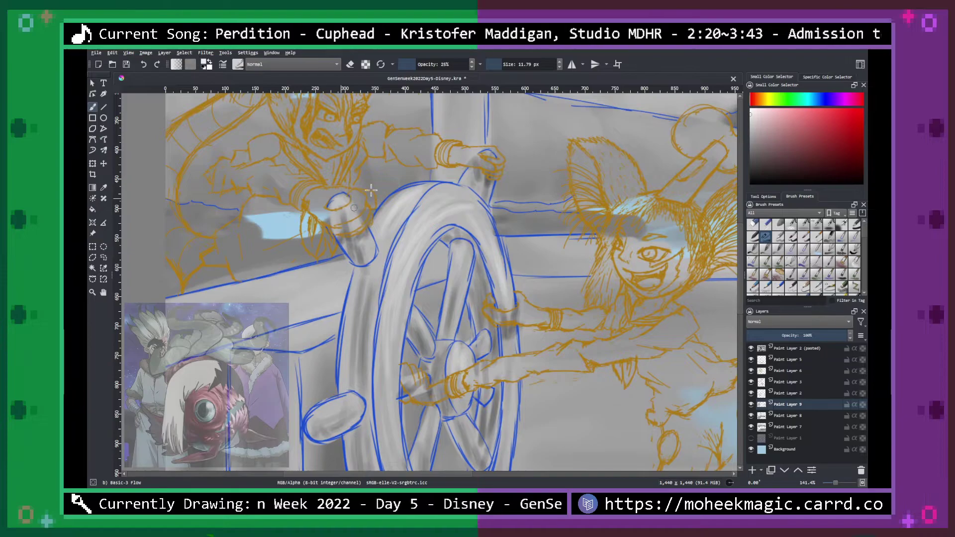
Continue the light grey highlights around the lower part of the wheel's rim.
key(space)
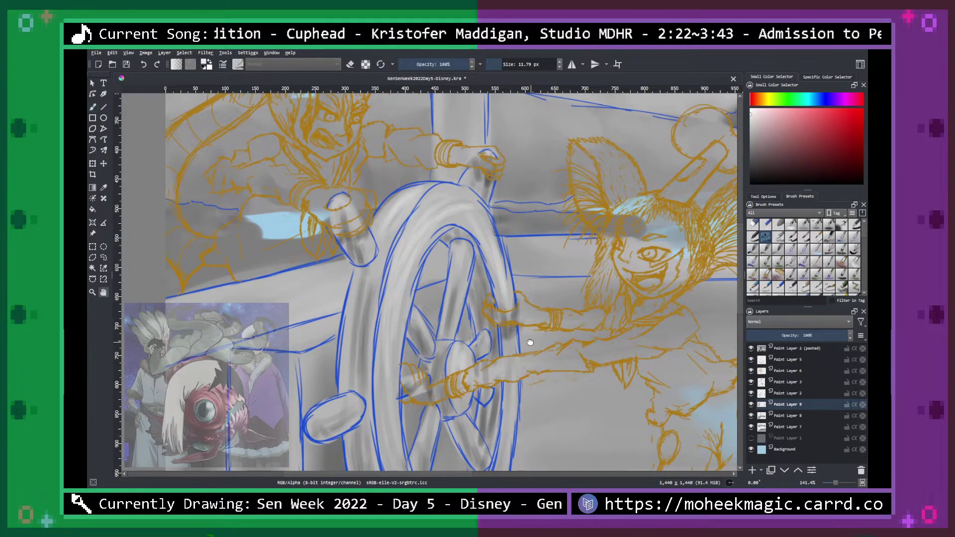
drag(530, 341, 555, 182)
mouse_move(419, 181)
mouse_down()
mouse_move(427, 330)
mouse_move(408, 268)
mouse_move(423, 415)
mouse_move(404, 429)
mouse_move(429, 300)
mouse_move(452, 385)
mouse_move(507, 371)
mouse_move(489, 379)
mouse_move(500, 376)
mouse_move(534, 276)
mouse_move(427, 333)
mouse_move(498, 339)
mouse_move(402, 270)
mouse_move(494, 385)
mouse_move(535, 233)
mouse_up()
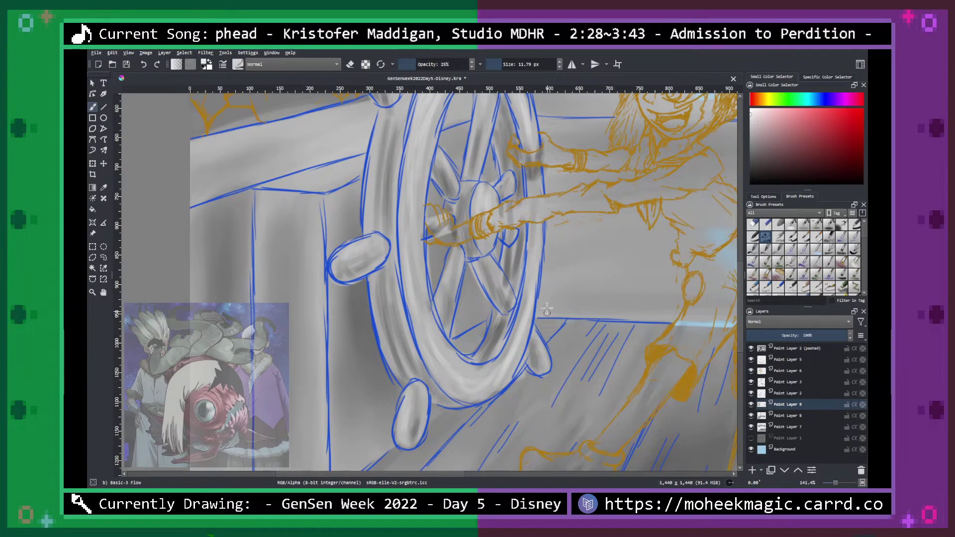
Model the life ring's body with near-white highlights and soft grey shadows at 25% opacity and 17.08 px.
key(ctrl+minus)
key(ctrl+minus)
key(ctrl+minus)
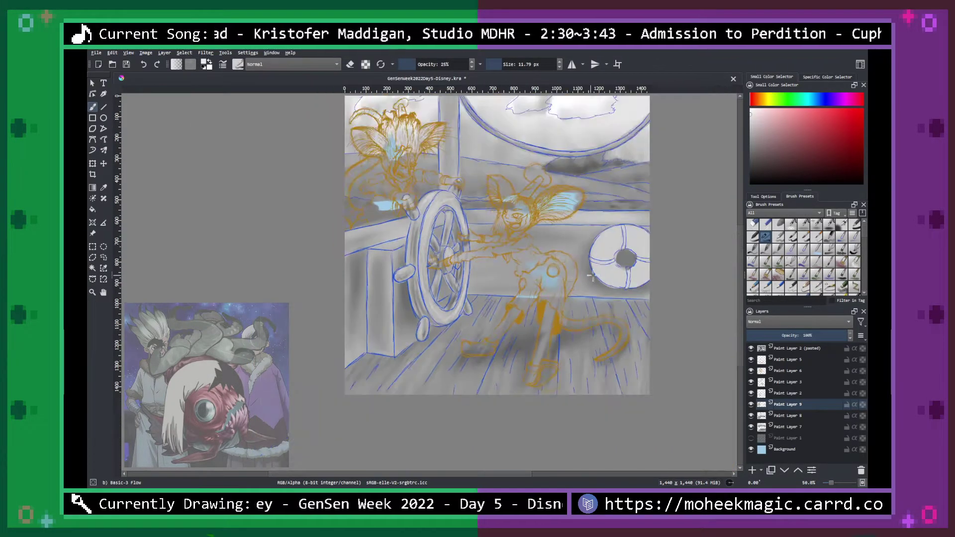
key(ctrl+plus)
key(space)
scroll(633, 277, up, 3)
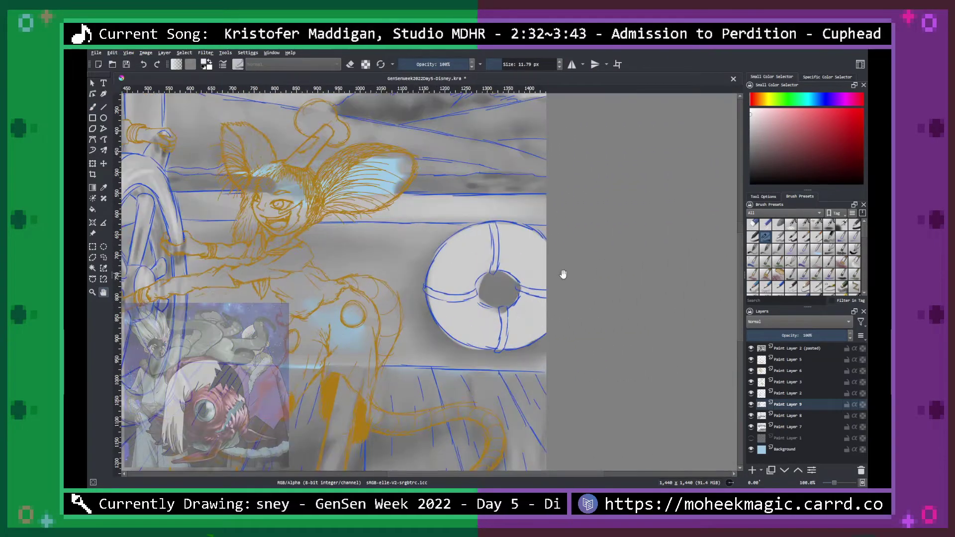
key(b)
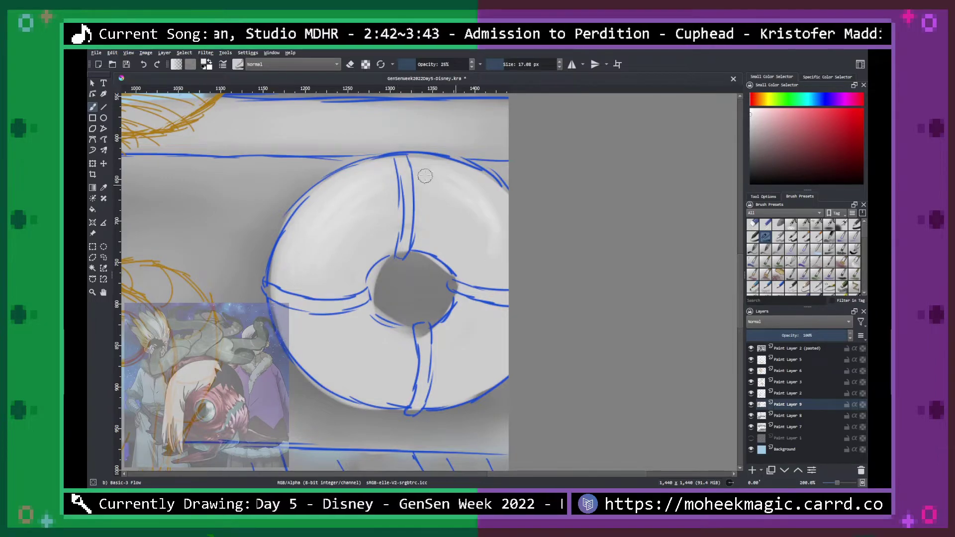
drag(348, 335, 396, 359)
mouse_move(338, 318)
mouse_down()
mouse_move(407, 347)
mouse_move(400, 368)
mouse_up()
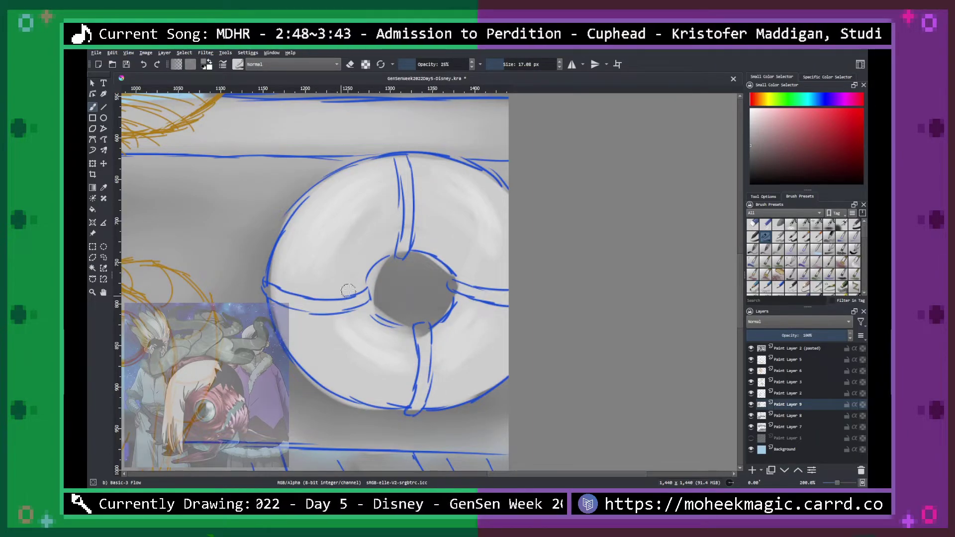
mouse_move(447, 264)
mouse_down()
mouse_move(428, 249)
mouse_move(445, 226)
mouse_move(482, 275)
mouse_move(465, 234)
mouse_up()
mouse_move(316, 364)
mouse_down()
mouse_move(375, 401)
mouse_move(294, 317)
mouse_move(397, 401)
mouse_move(311, 328)
mouse_move(378, 392)
mouse_move(365, 398)
mouse_move(399, 403)
mouse_move(504, 308)
mouse_move(480, 346)
mouse_move(494, 333)
mouse_move(424, 395)
mouse_move(531, 344)
mouse_move(511, 369)
mouse_move(438, 397)
mouse_move(510, 344)
mouse_move(458, 404)
mouse_up()
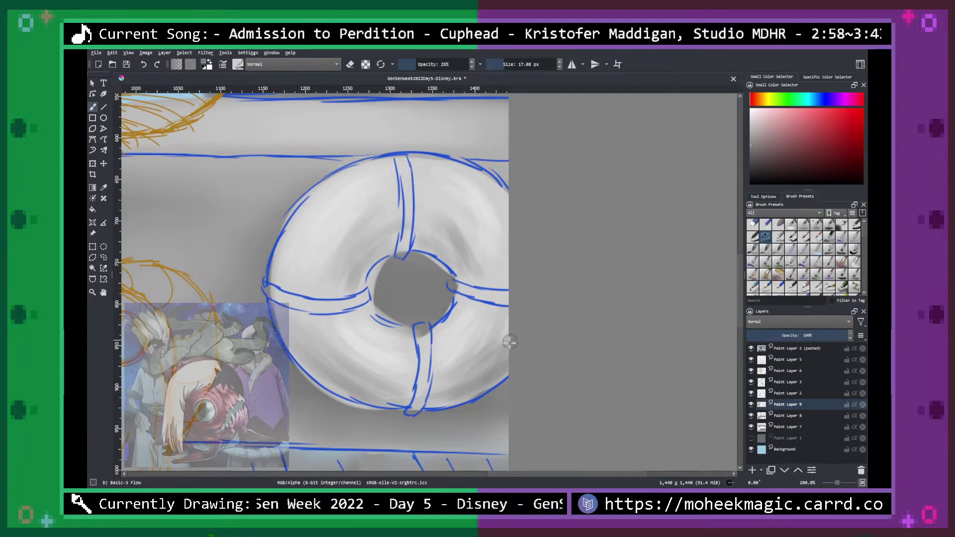
Fill the life ring's four straps with a mid-grey.
mouse_move(264, 294)
mouse_down()
mouse_move(337, 301)
mouse_move(309, 308)
mouse_move(363, 298)
mouse_up()
mouse_move(410, 184)
mouse_down()
mouse_move(410, 233)
mouse_move(400, 229)
mouse_up()
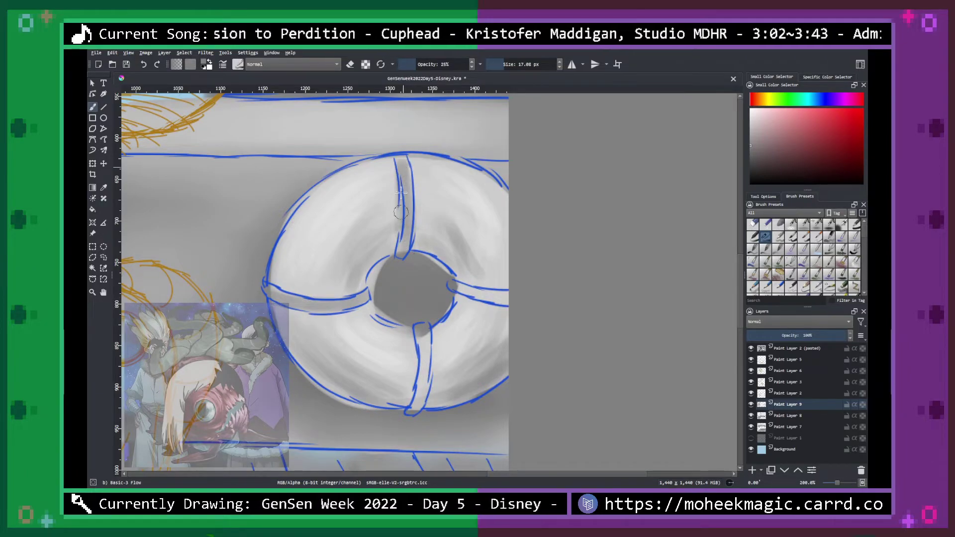
mouse_move(455, 288)
mouse_down()
mouse_move(505, 295)
mouse_move(474, 291)
mouse_up()
mouse_move(422, 334)
mouse_down()
mouse_move(409, 419)
mouse_move(422, 324)
mouse_up()
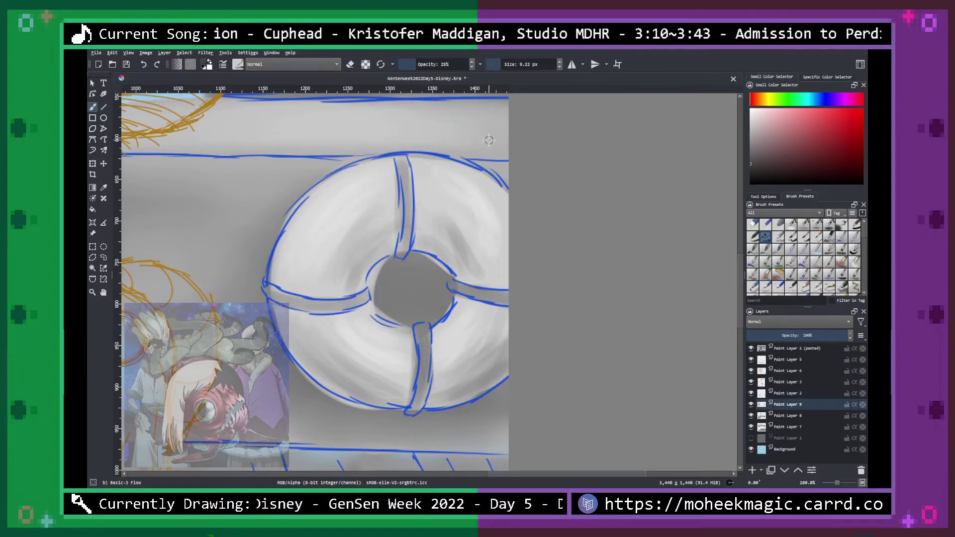
Darken the shaded edges of the life ring's four straps with dark grey at 9.22 px.
drag(401, 253, 410, 190)
mouse_move(421, 380)
mouse_down()
mouse_move(414, 410)
mouse_move(422, 348)
mouse_move(423, 410)
mouse_up()
mouse_move(460, 294)
mouse_down()
mouse_move(522, 304)
mouse_move(447, 288)
mouse_up()
drag(311, 307, 370, 305)
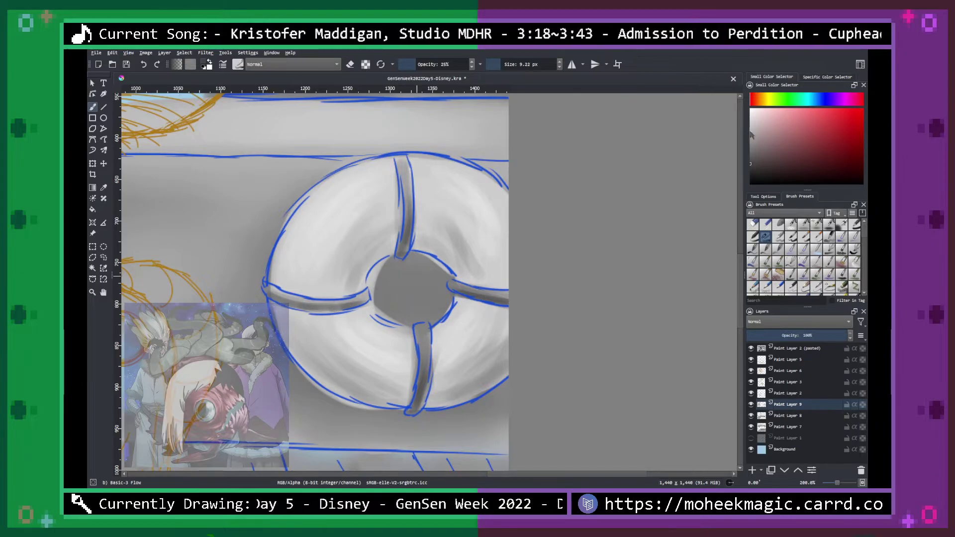
Add lighter grey highlights to the life ring's upper, right and lower straps.
drag(405, 202, 405, 158)
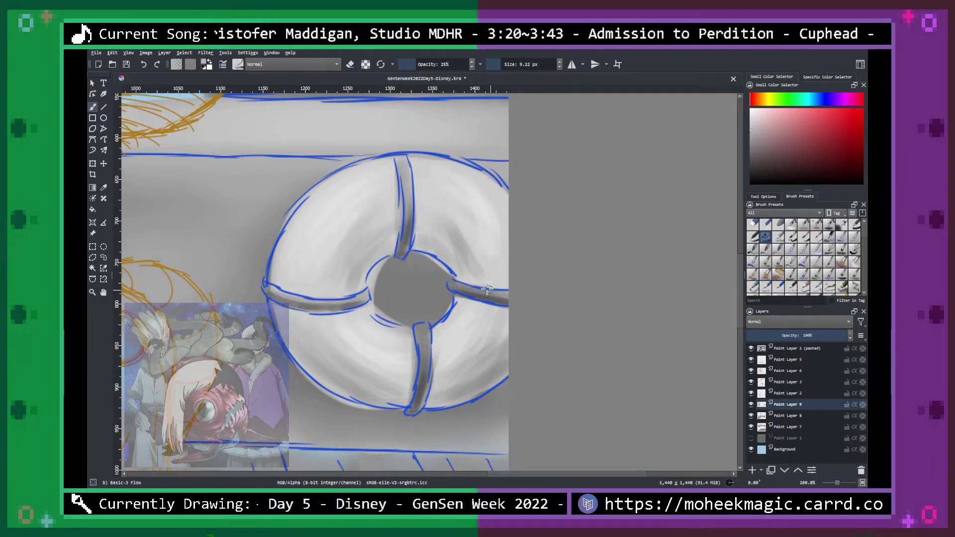
drag(458, 284, 517, 297)
mouse_move(418, 328)
mouse_down()
mouse_move(421, 370)
mouse_move(421, 358)
mouse_up()
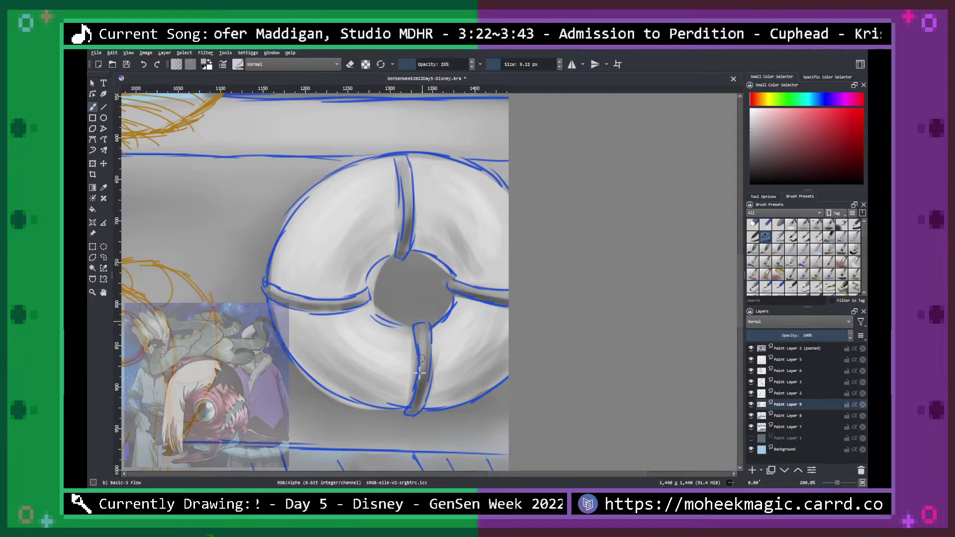
Smooth the life ring's painted shading with the Blender Blur brush, reducing the brush size to 6.96 px.
scroll(402, 280, down, 6)
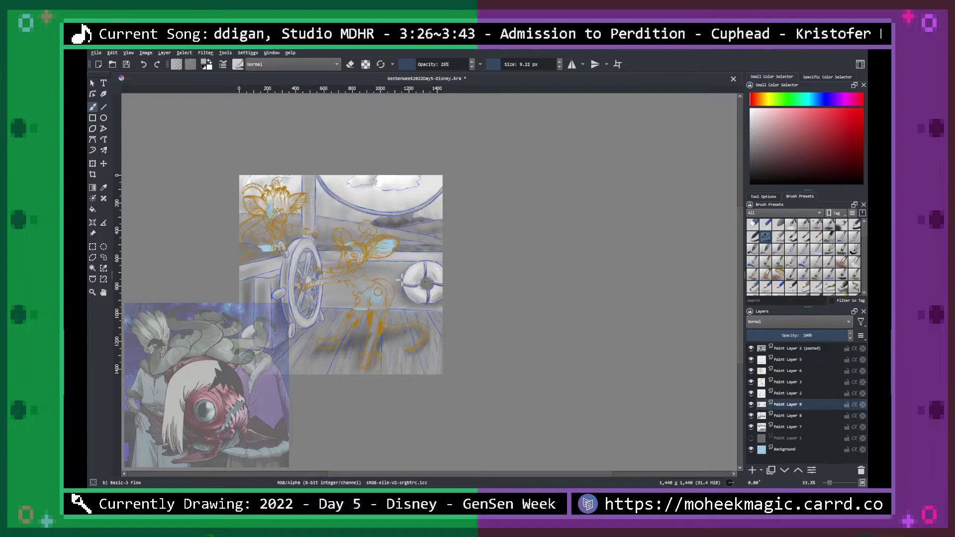
scroll(402, 280, up, 6)
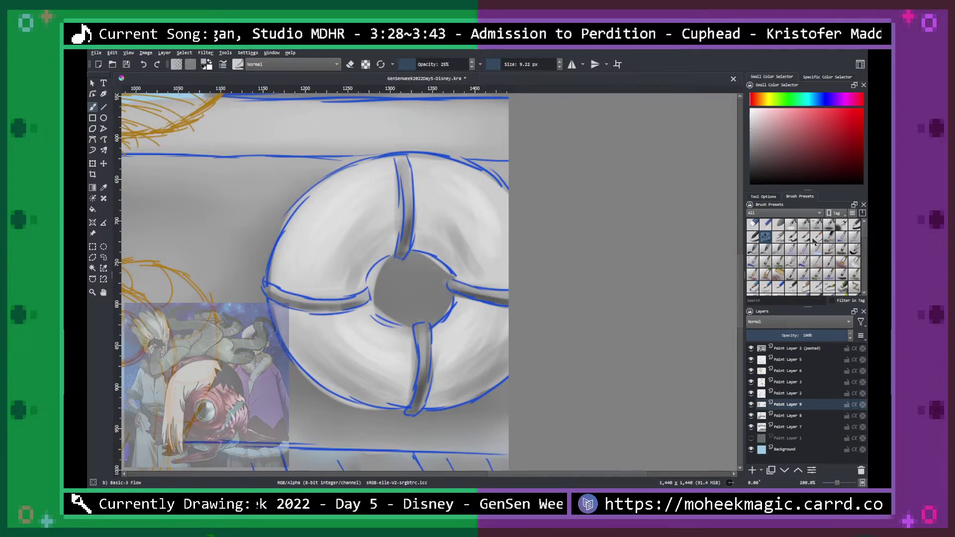
drag(866, 239, 865, 263)
click(753, 245)
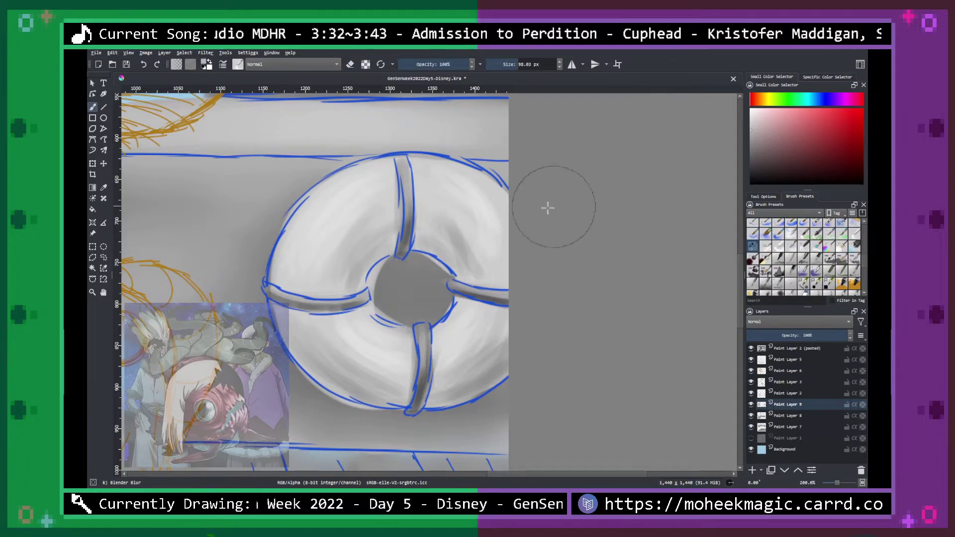
drag(518, 65, 512, 66)
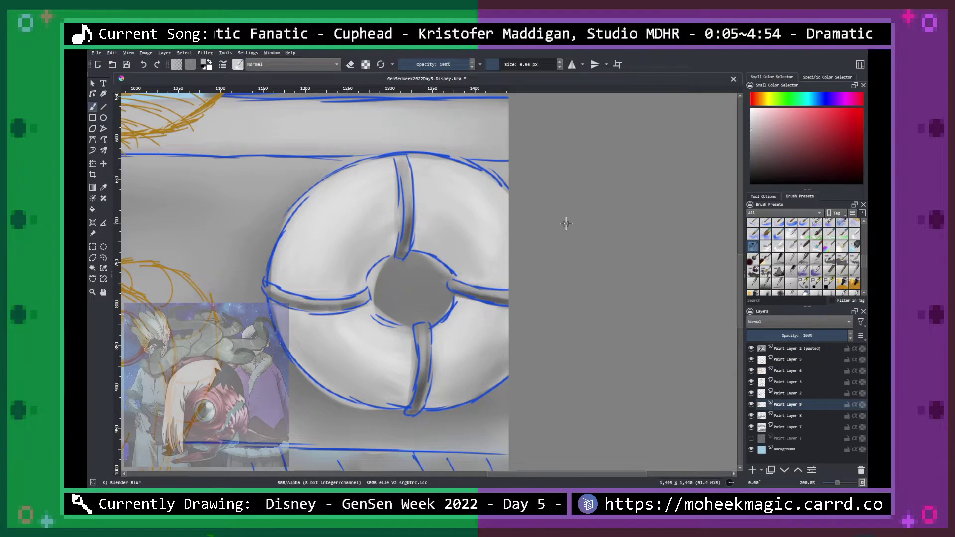
Set the Blender Blur brush size to 44.11 px for the area around the ship's wheel.
key(space)
drag(412, 294, 596, 237)
scroll(596, 237, down, 1)
drag(456, 289, 569, 269)
key(ctrl+minus)
key(ctrl+minus)
key(ctrl+plus)
key(ctrl+plus)
drag(382, 277, 520, 265)
key(b)
click(510, 65)
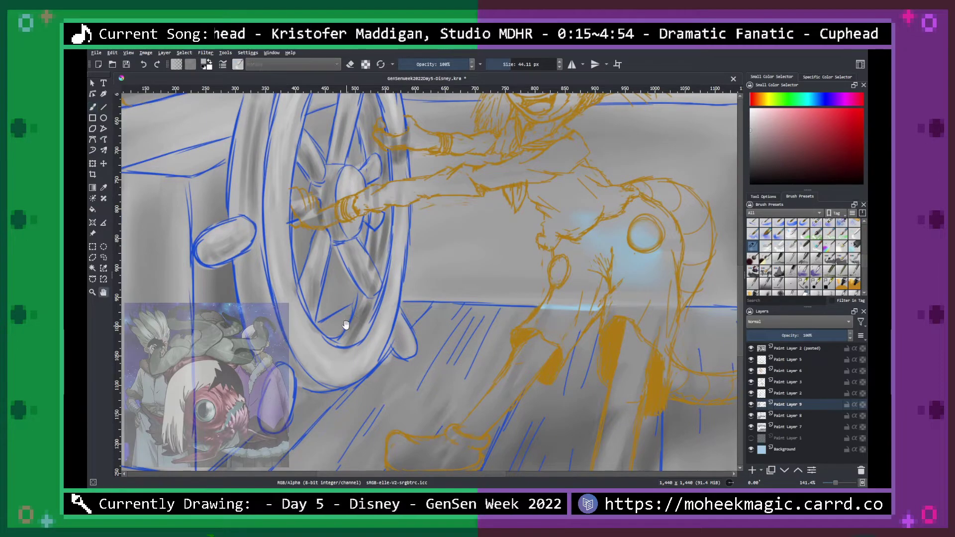
Examine the blended shading on the wheel, background and life ring, up close and across the whole canvas.
drag(276, 235, 351, 324)
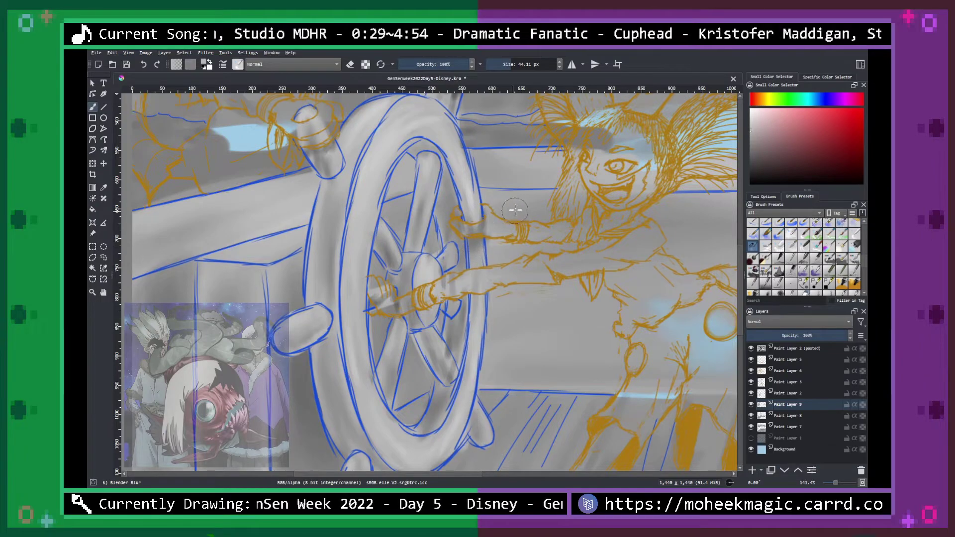
drag(487, 214, 503, 361)
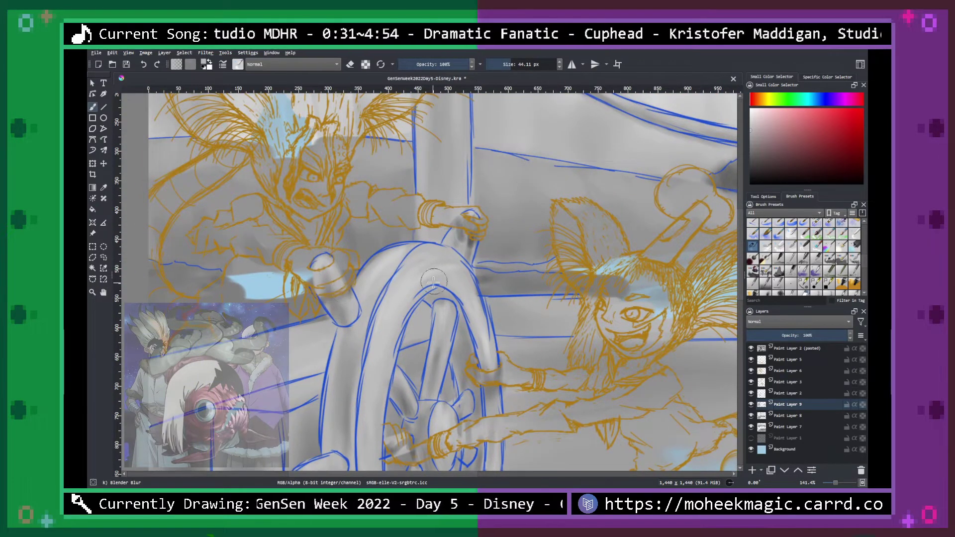
key(ctrl+minus)
key(ctrl+minus)
key(ctrl+minus)
key(ctrl+minus)
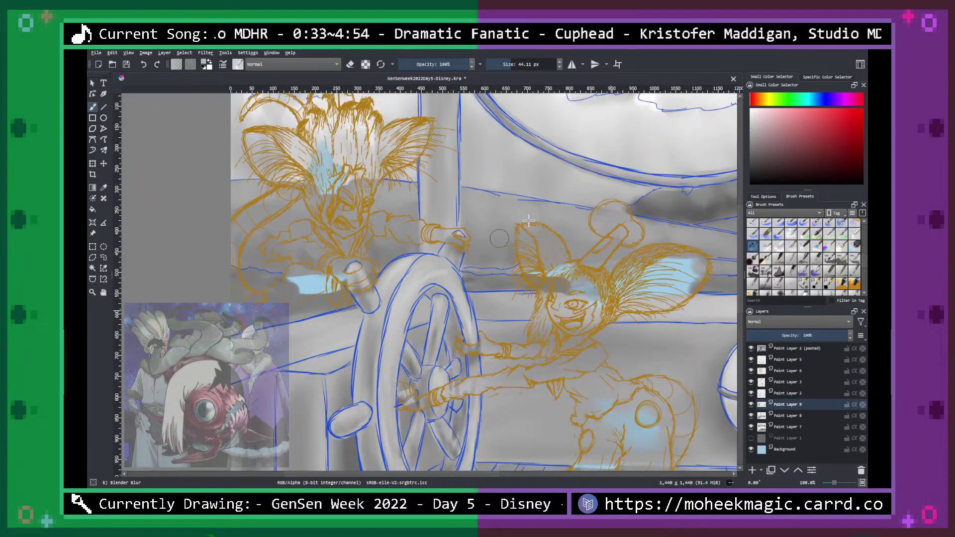
key(ctrl+plus)
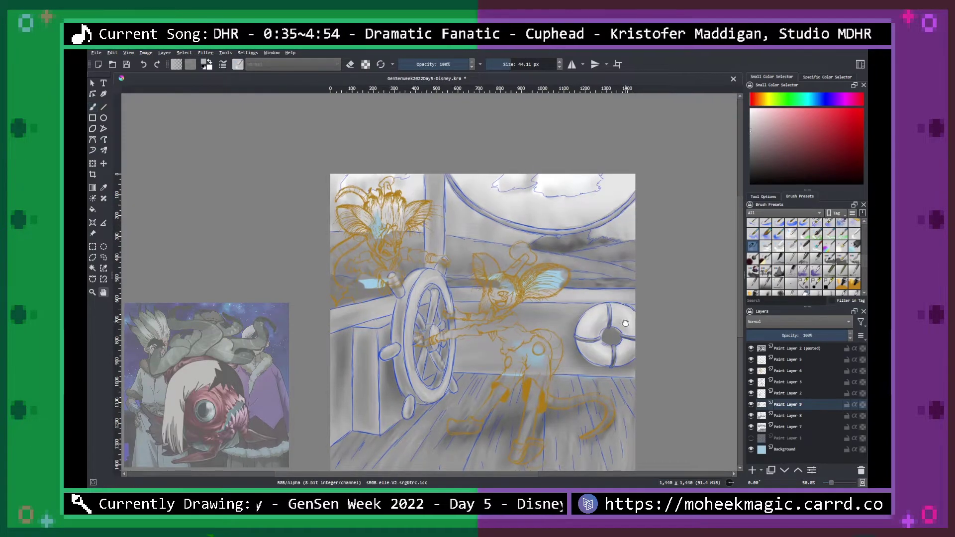
scroll(586, 265, down, 3)
scroll(584, 271, down, 1)
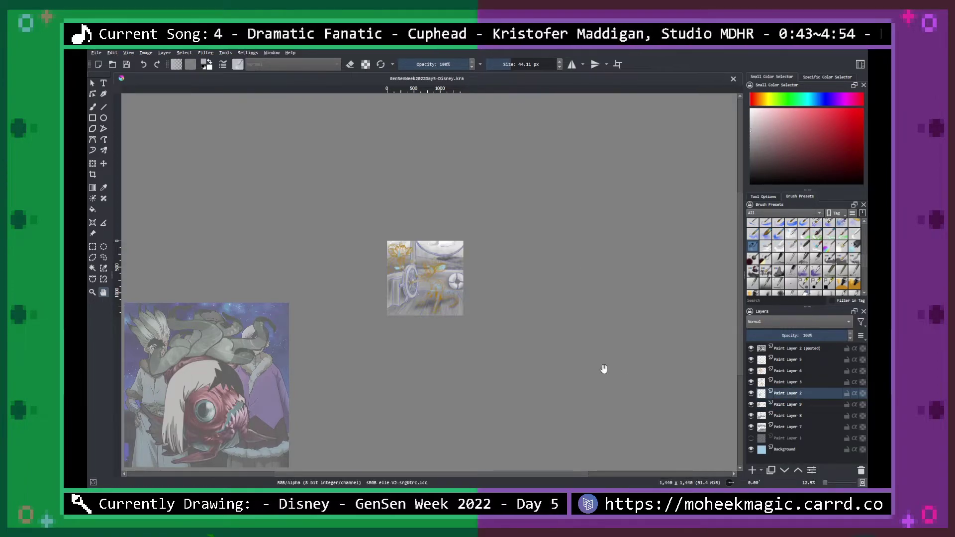
Desaturate the blue ship-deck line art on Paint Layer 2.
key(plus)
mouse_move(567, 256)
mouse_down()
mouse_move(490, 271)
mouse_move(577, 260)
mouse_up()
key(b)
key(plus)
key(plus)
key(h)
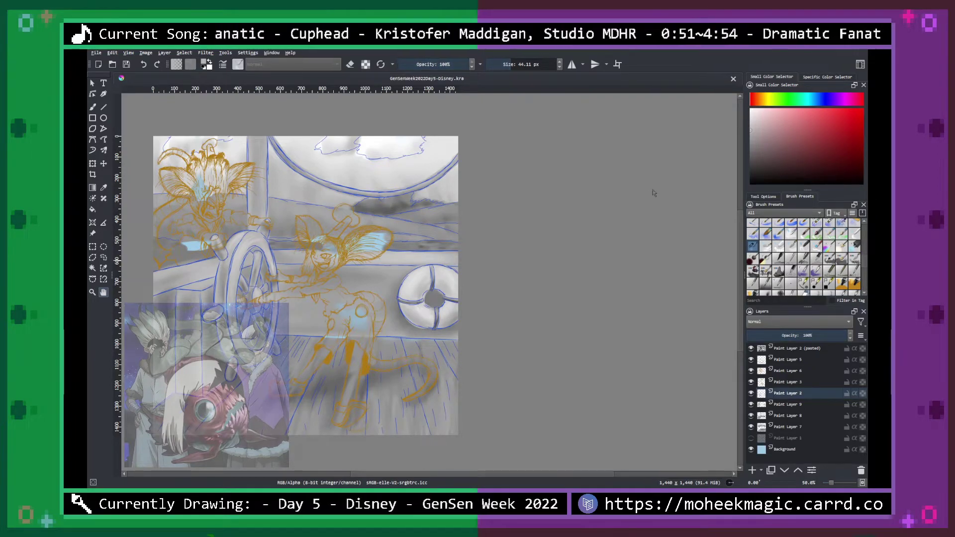
key(ctrl+shift+u)
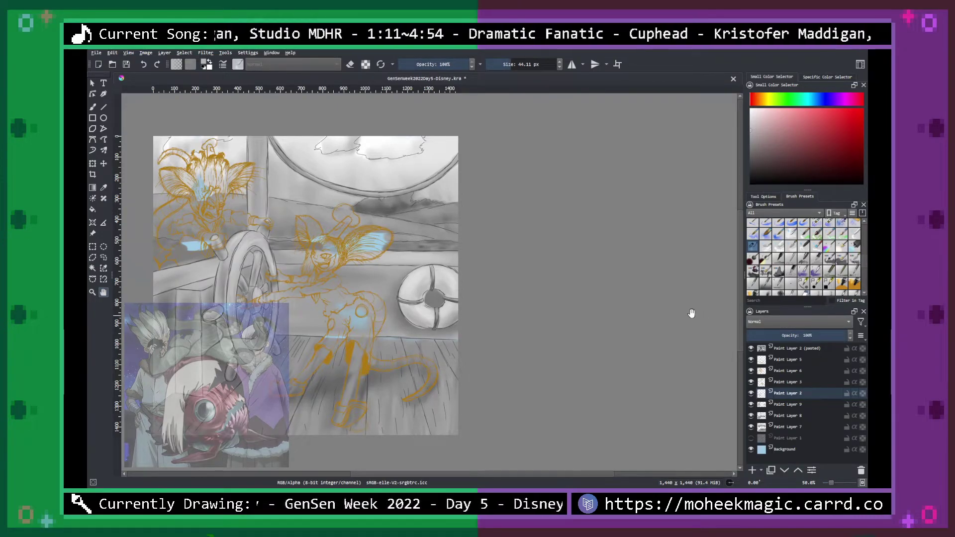
drag(543, 346, 613, 330)
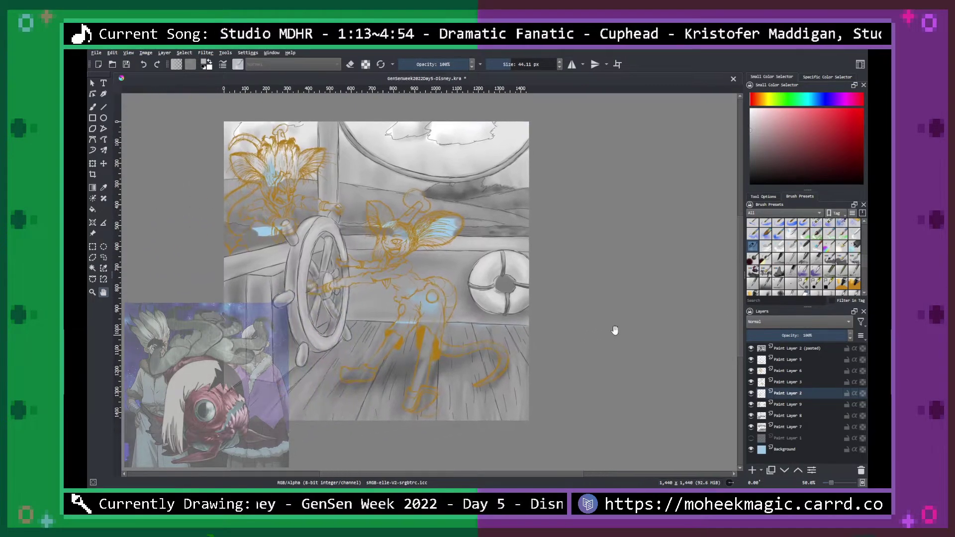
Fill the Background layer with a neutral grey of red 191, green 191 and blue 191.
click(788, 450)
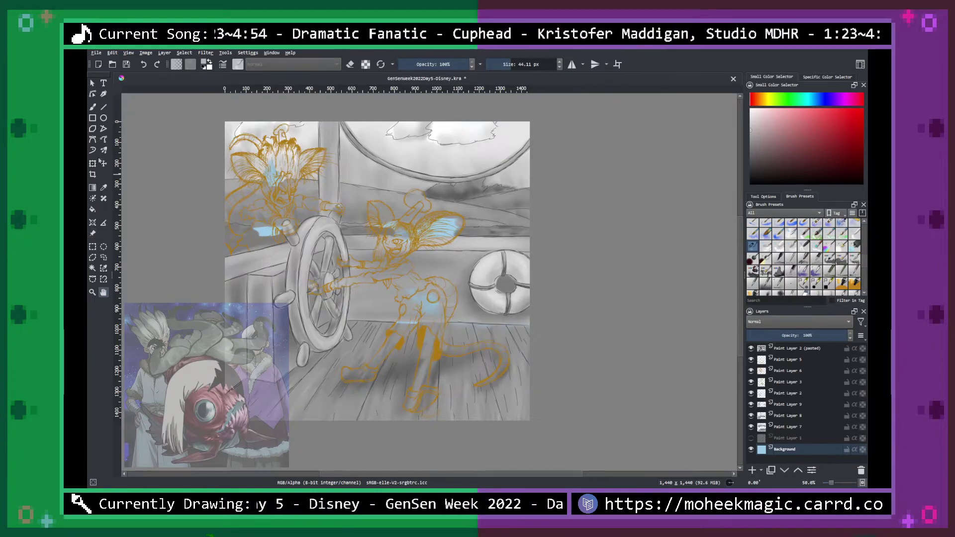
click(92, 210)
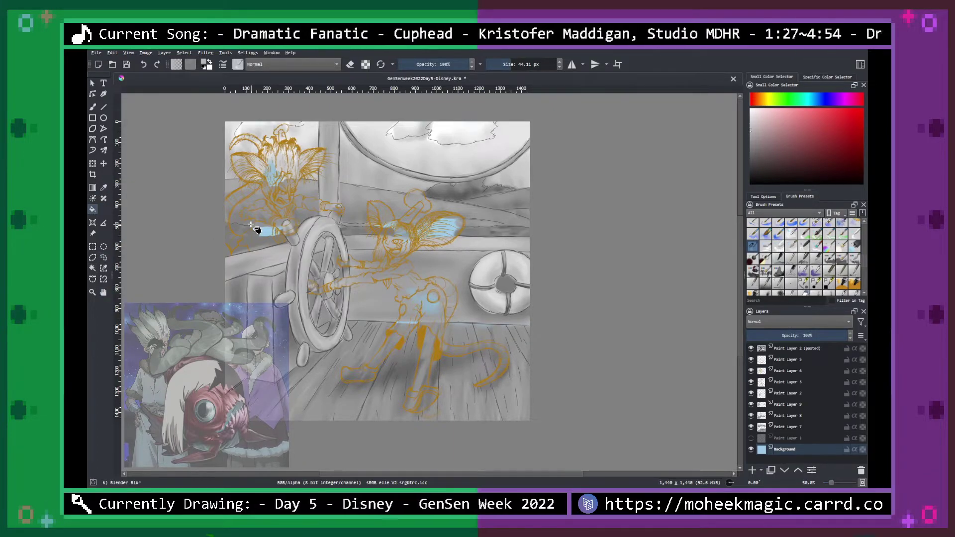
click(828, 78)
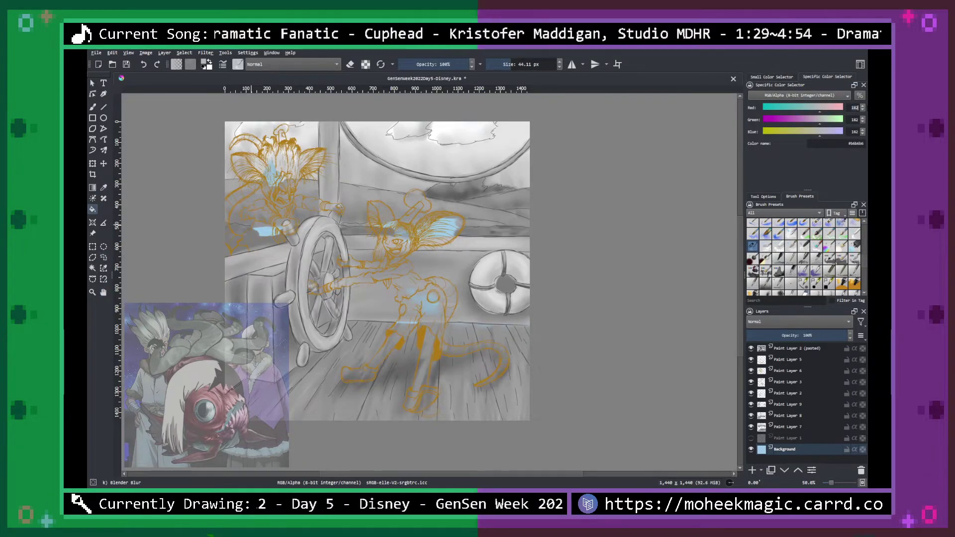
text(191)
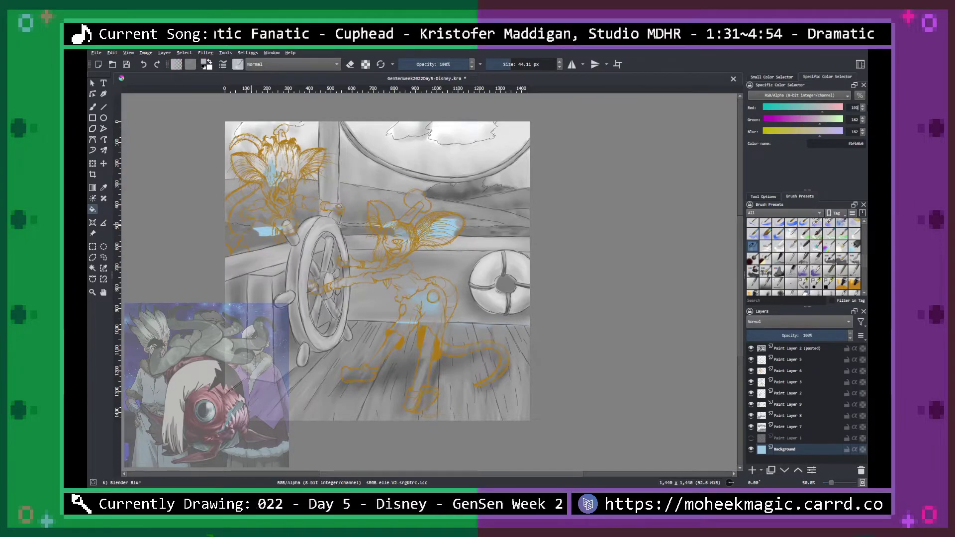
text(191)
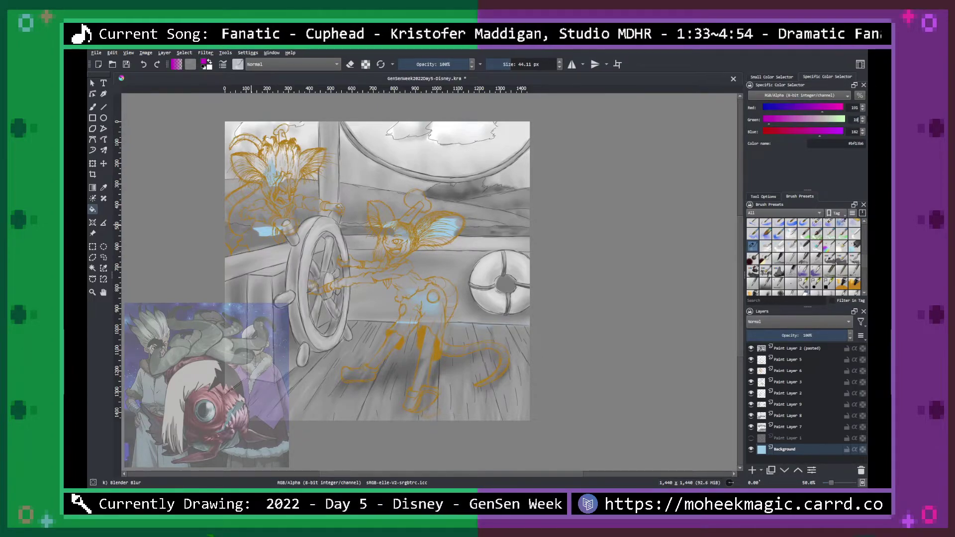
text(191)
click(513, 210)
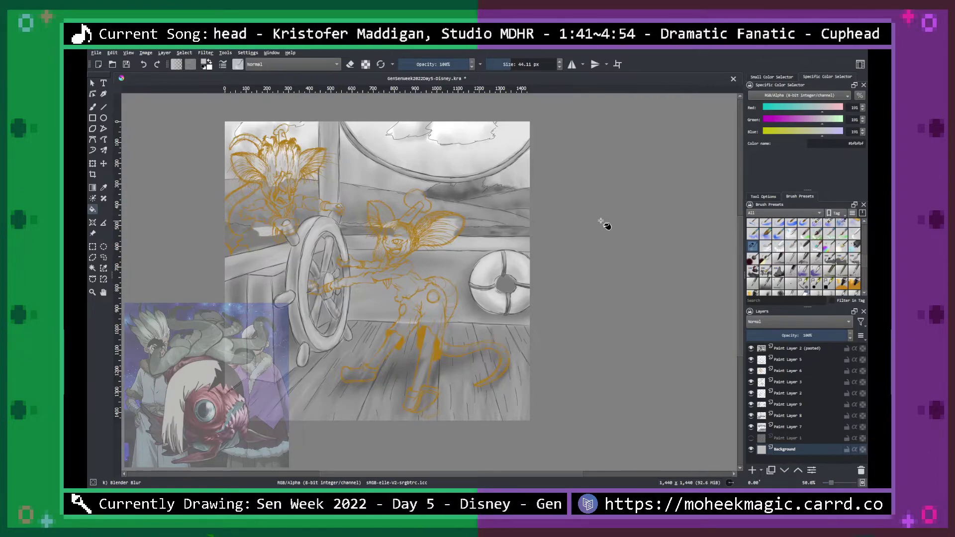
Choose black (#000000) as the paint colour and give the layer list more room.
click(786, 77)
click(826, 77)
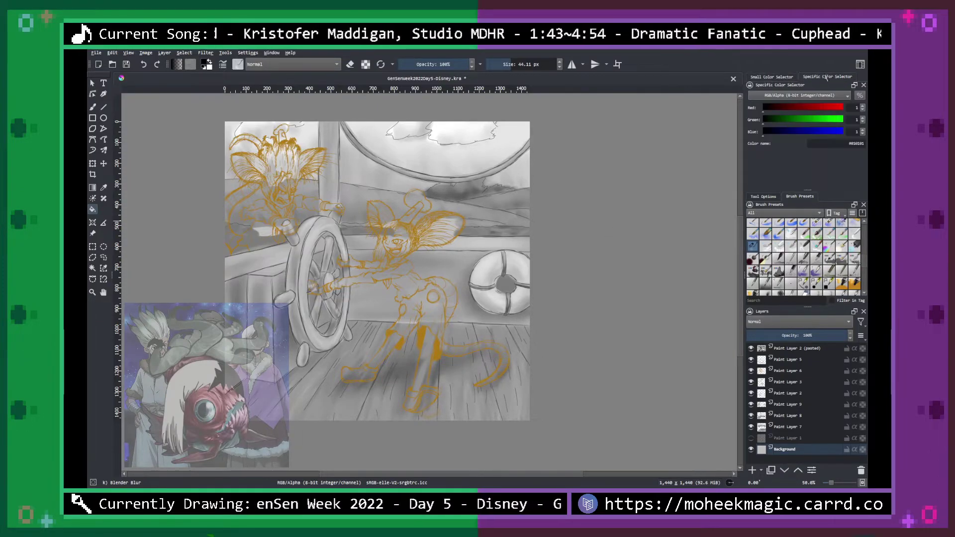
drag(808, 193, 808, 151)
drag(809, 306, 808, 266)
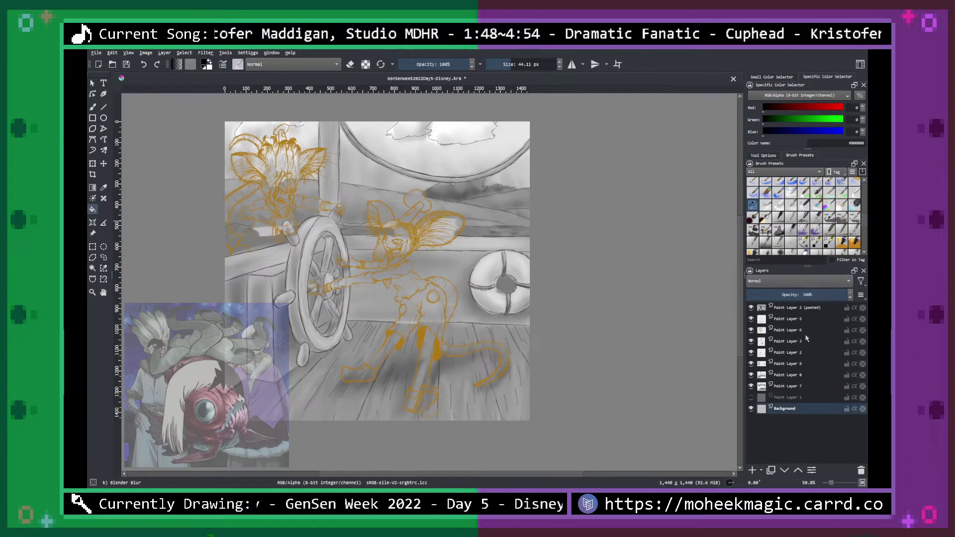
Add a new paint layer directly above Paint Layer 9 and activate the freehand brush.
click(786, 365)
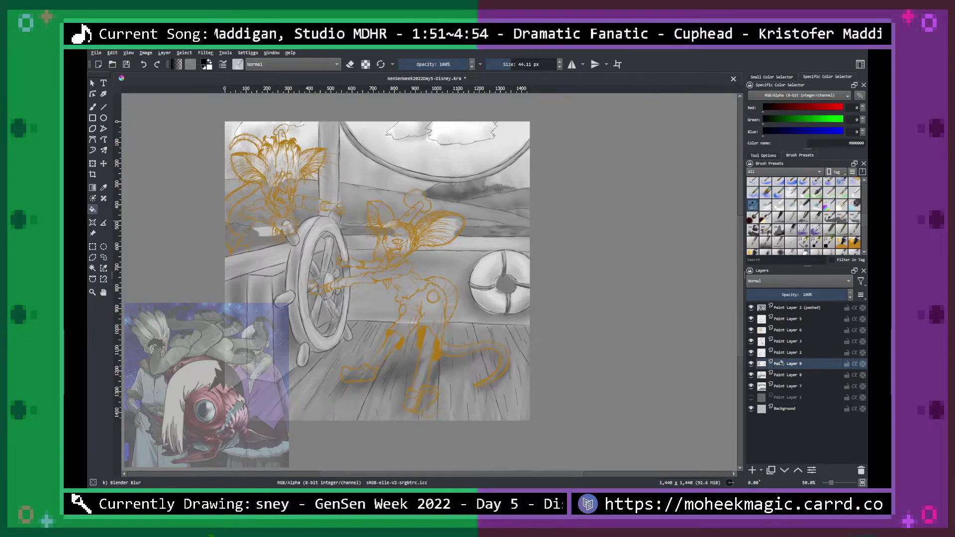
click(751, 470)
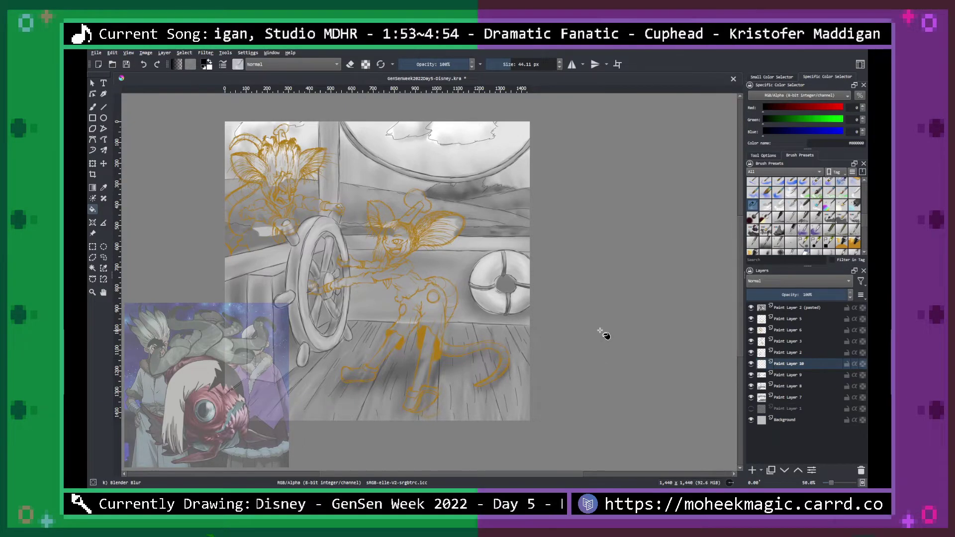
key(plus)
key(plus)
click(94, 108)
key(plus)
key(space)
drag(488, 301, 509, 193)
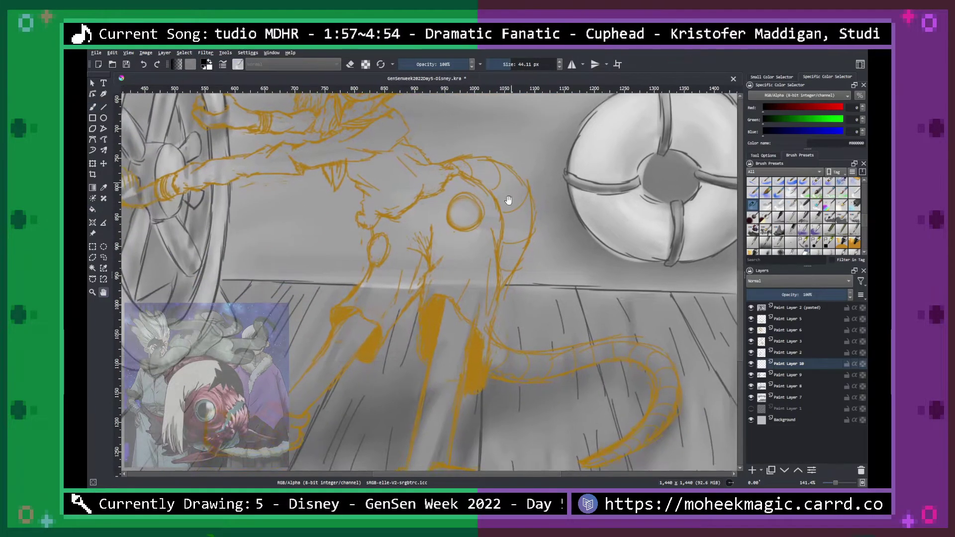
drag(511, 286, 526, 262)
key(plus)
key(b)
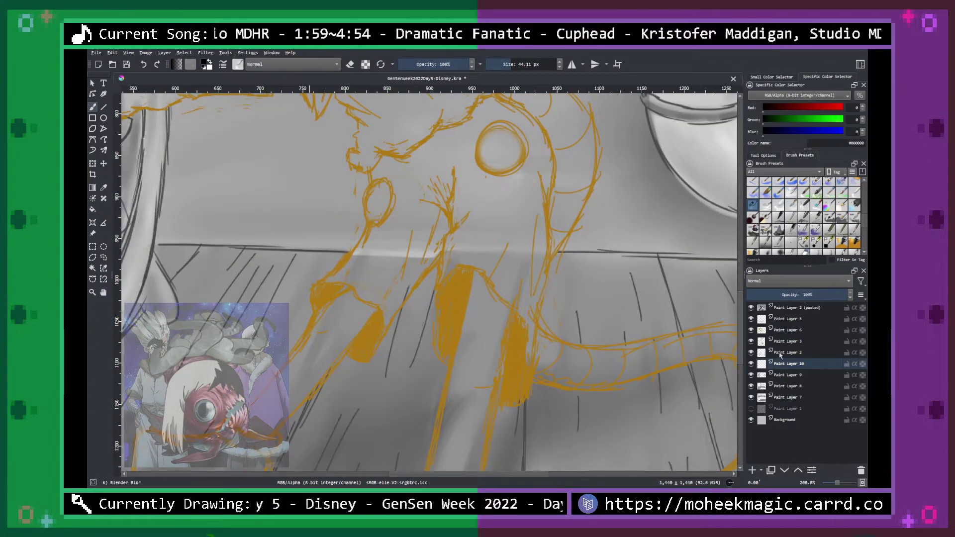
Choose the Basic-3 Flow brush and turn the front character's orange line art on Paint Layer 3 black.
key(minus)
key(minus)
key(minus)
click(784, 342)
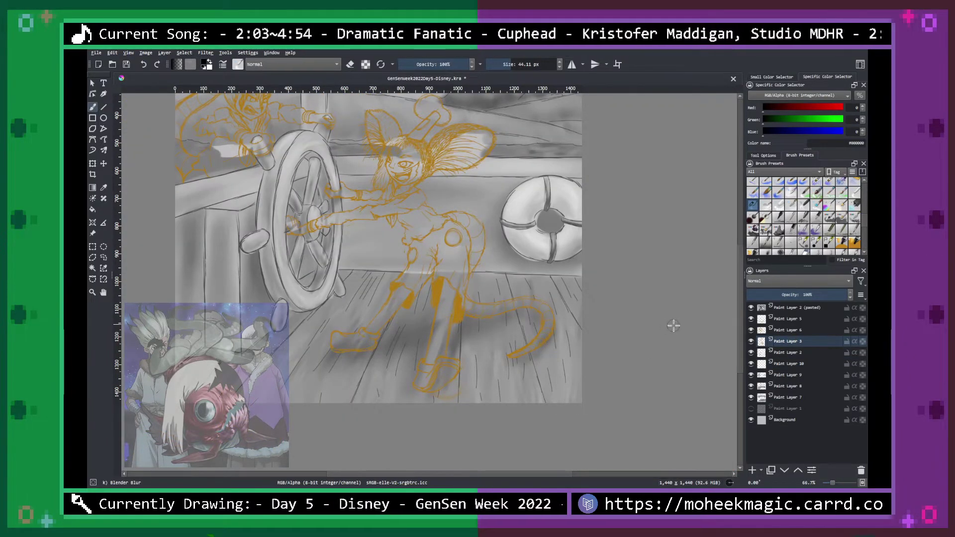
right_click(552, 340)
click(576, 295)
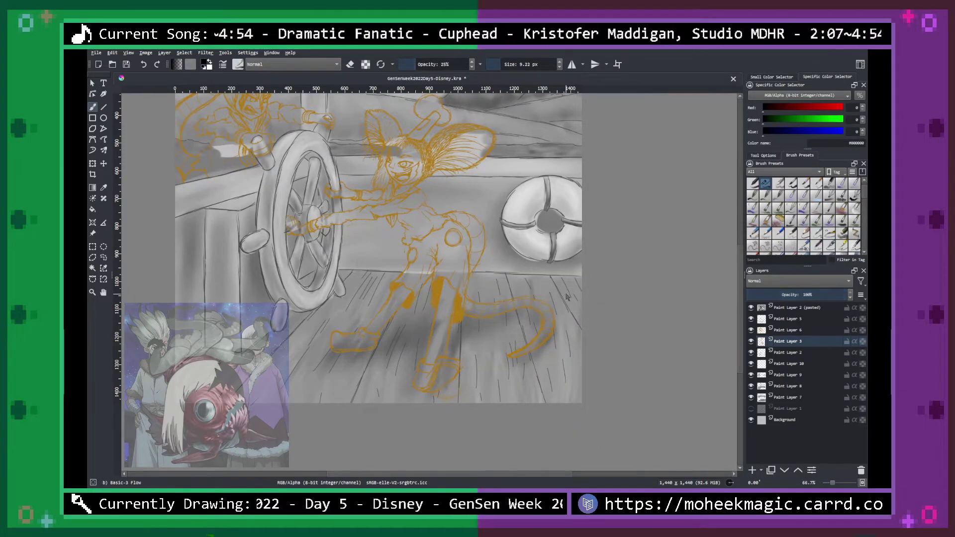
key(ctrl+z)
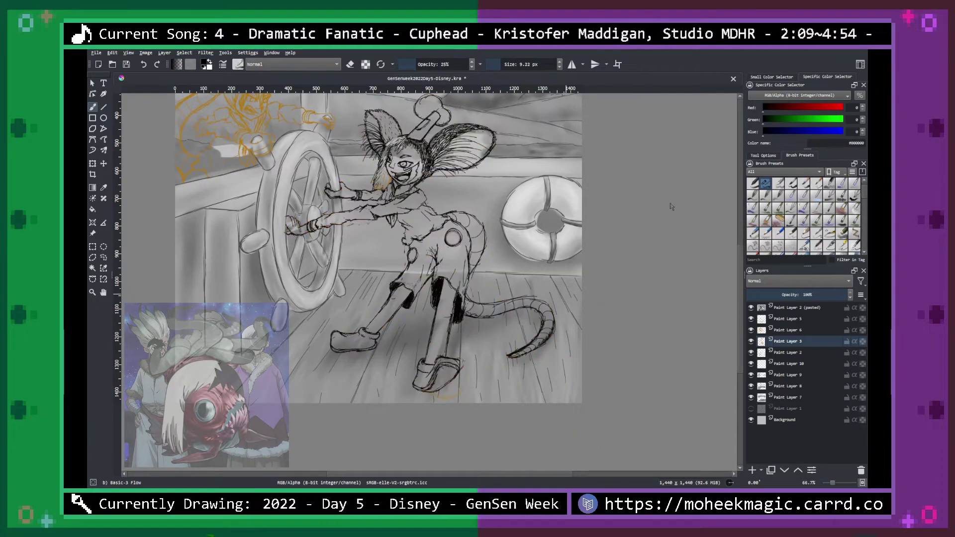
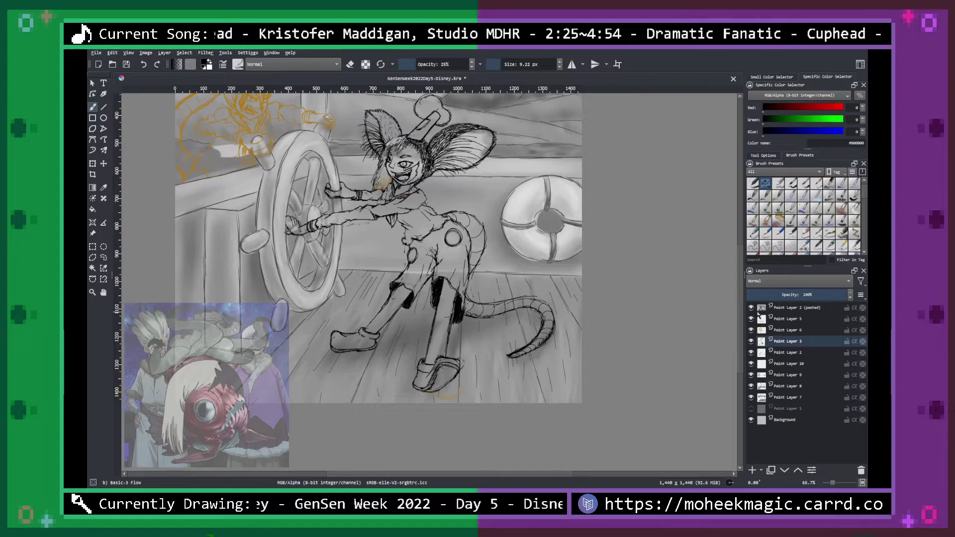
Turn the rear character's orange line art on Paint Layer 6 black and the leftover orange sketch on Paint Layer 5 grey.
click(791, 330)
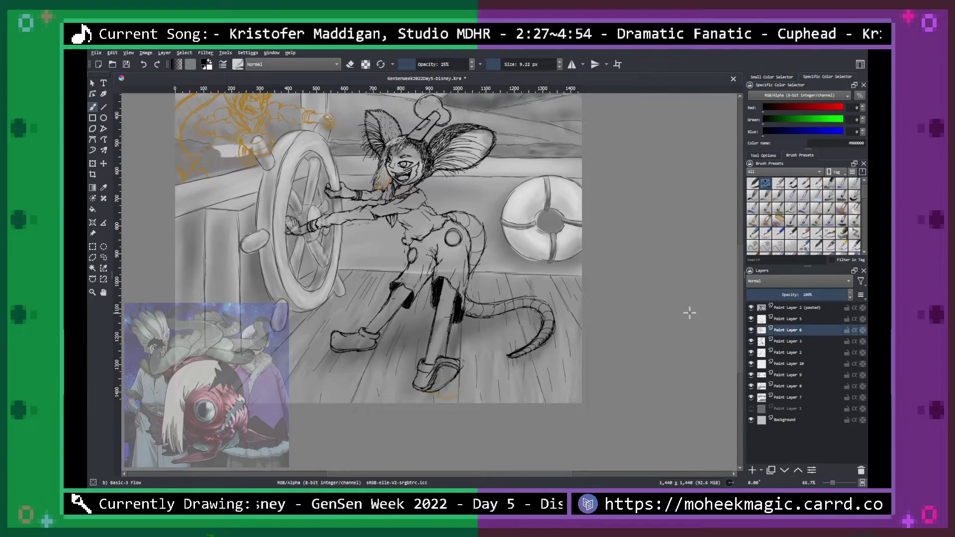
drag(634, 191, 559, 192)
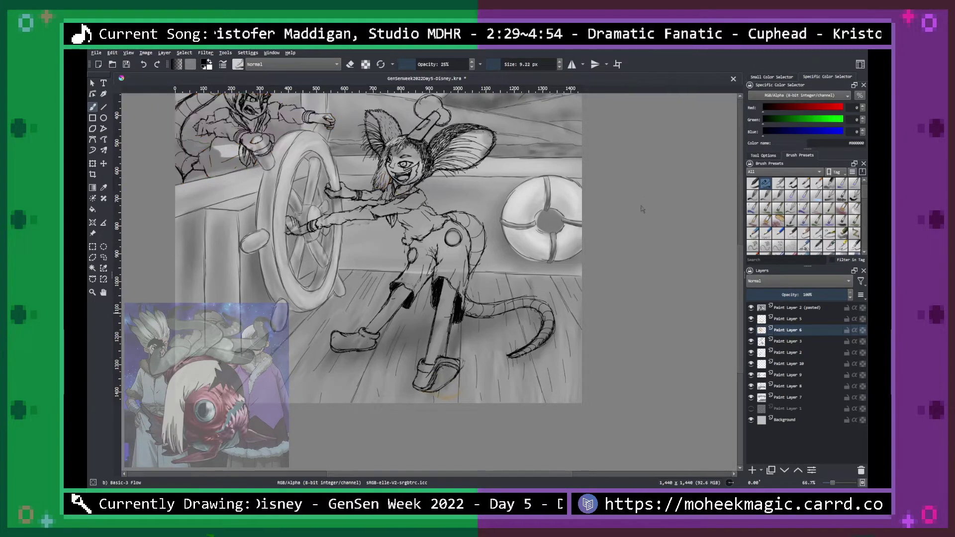
click(796, 322)
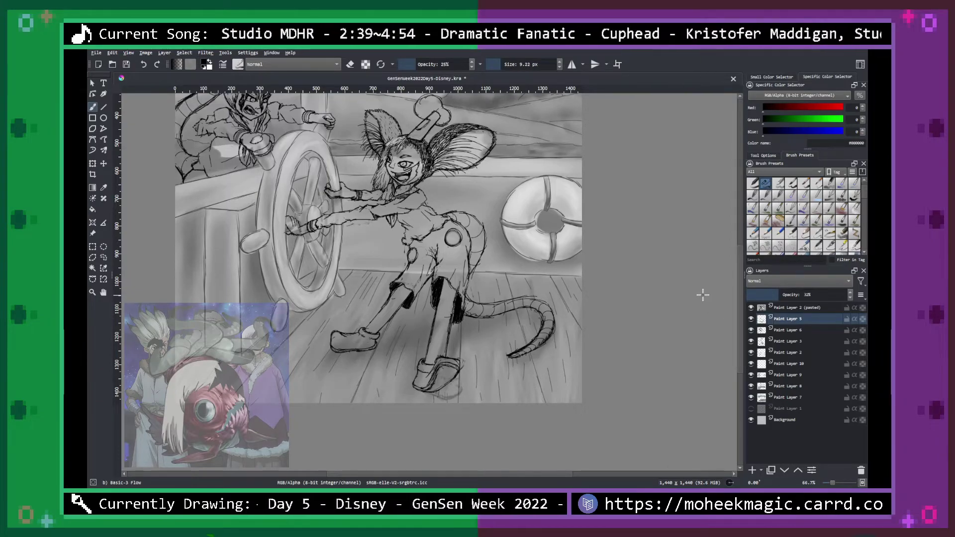
Start painting the front character's left shorts leg black on Paint Layer 10, setting the brush opacity to 100%.
click(794, 365)
key(plus)
key(plus)
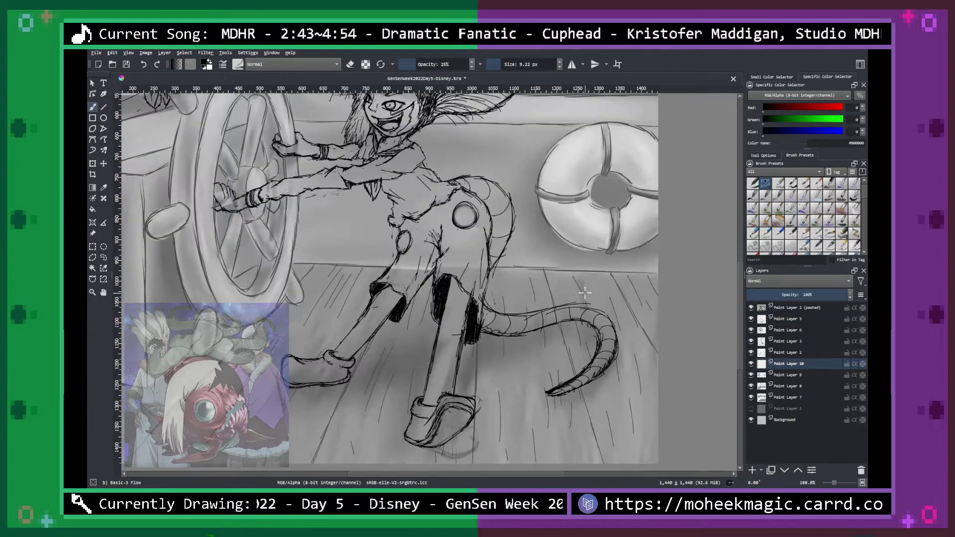
key(plus)
drag(546, 285, 583, 341)
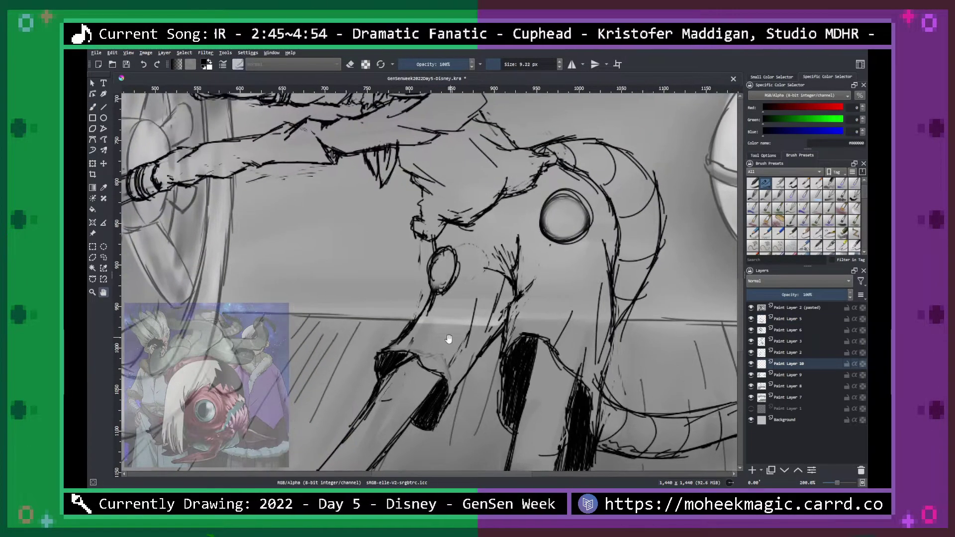
drag(383, 360, 422, 328)
drag(387, 362, 430, 323)
drag(435, 64, 469, 64)
Block in the left shorts leg around the button with solid black, up to the waist and along the inner edge.
mouse_move(397, 356)
mouse_down()
mouse_move(429, 318)
mouse_move(392, 349)
mouse_move(441, 290)
mouse_move(413, 345)
mouse_move(445, 303)
mouse_move(438, 296)
mouse_move(420, 314)
mouse_move(458, 282)
mouse_move(462, 268)
mouse_move(453, 288)
mouse_move(460, 240)
mouse_up()
key(m)
key(m)
key(ctrl+z)
key(ctrl+z)
key(ctrl+z)
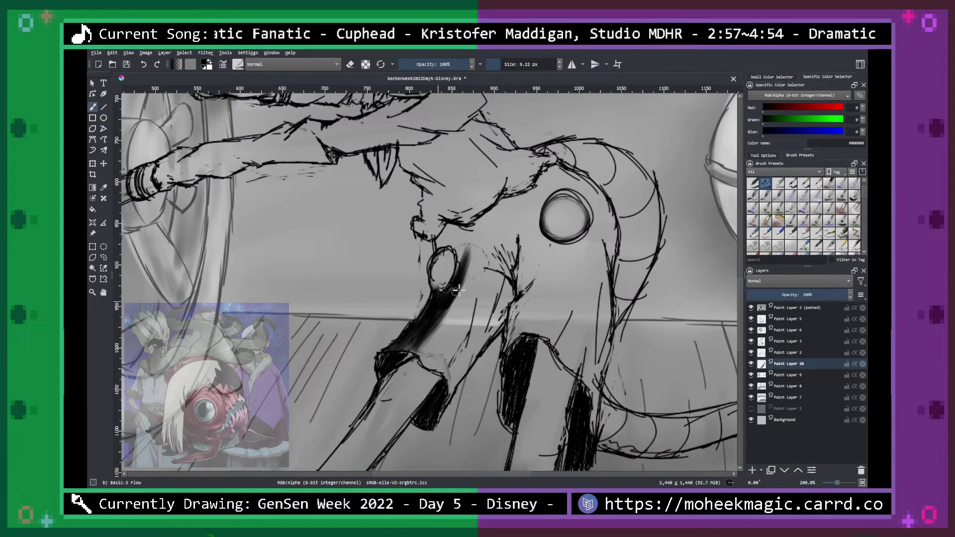
mouse_move(450, 287)
mouse_down()
mouse_move(450, 239)
mouse_move(438, 246)
mouse_move(444, 228)
mouse_move(442, 236)
mouse_move(452, 227)
mouse_move(457, 239)
mouse_move(466, 229)
mouse_move(463, 246)
mouse_move(495, 212)
mouse_move(481, 226)
mouse_move(455, 304)
mouse_move(437, 298)
mouse_move(415, 342)
mouse_move(444, 323)
mouse_move(422, 355)
mouse_move(419, 344)
mouse_move(423, 365)
mouse_move(442, 367)
mouse_move(434, 358)
mouse_move(440, 399)
mouse_move(417, 422)
mouse_move(444, 397)
mouse_move(419, 359)
mouse_move(381, 361)
mouse_move(450, 324)
mouse_move(443, 403)
mouse_move(518, 306)
mouse_up()
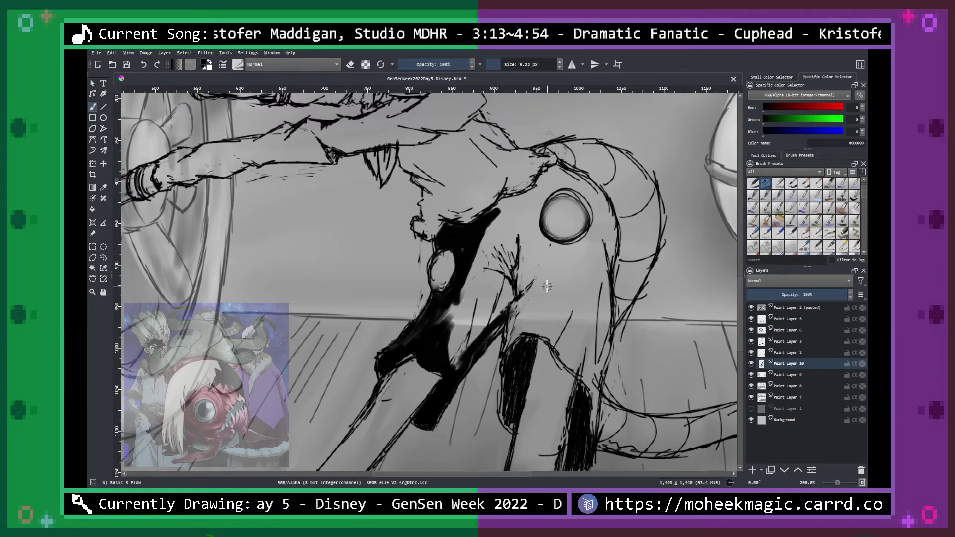
Raise the opacity of the pasted reference layer to compare the original character's legs and shoes with the drawing.
key(space)
drag(535, 393, 592, 196)
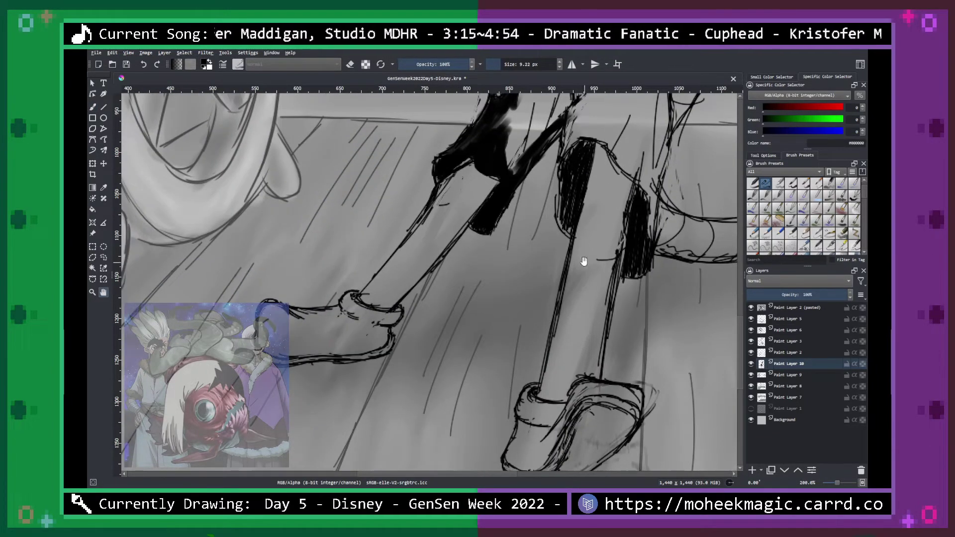
click(781, 309)
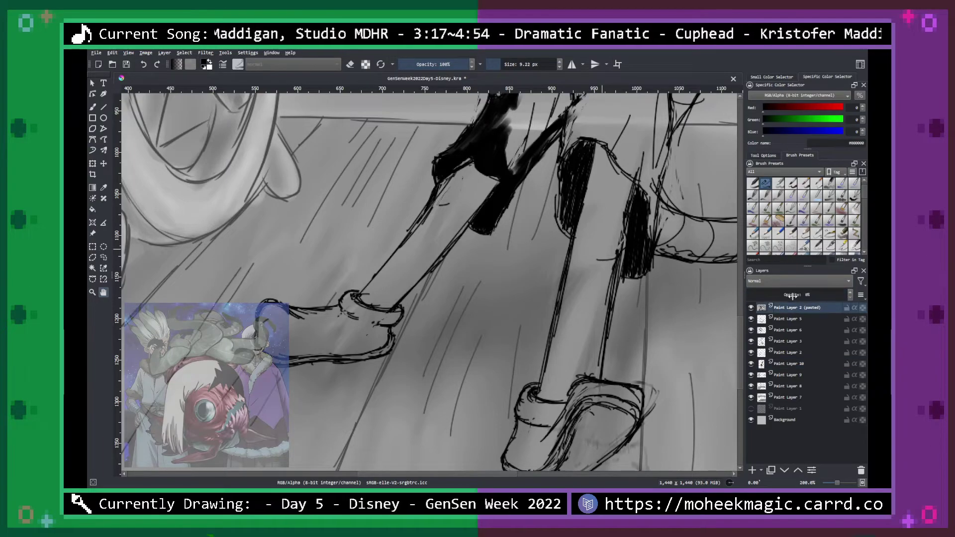
click(819, 296)
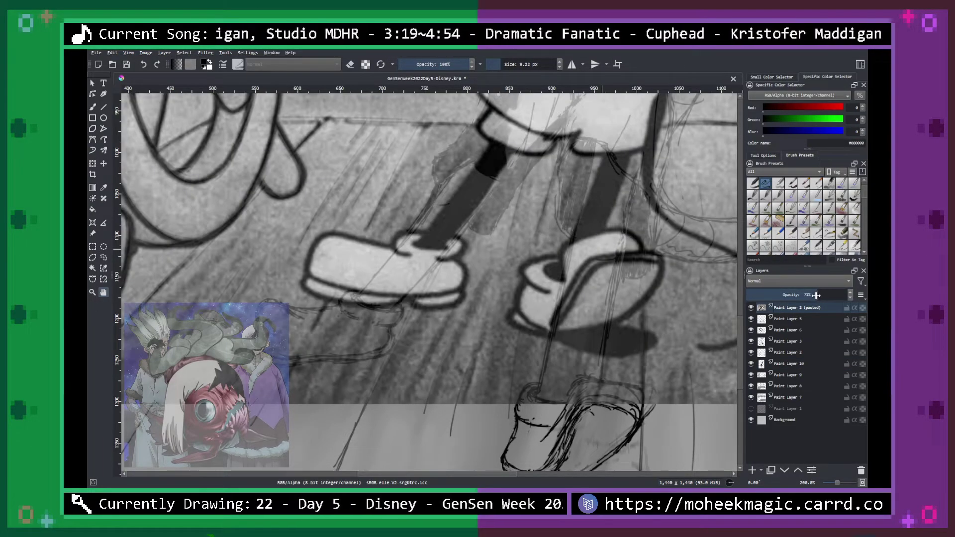
Set the pasted reference layer's opacity to about 38% and hide the layer.
drag(810, 295, 777, 299)
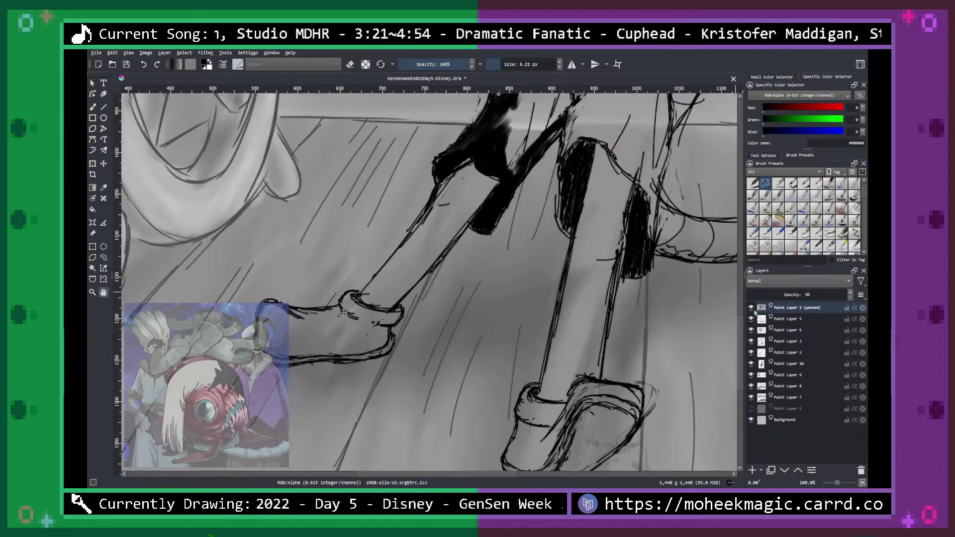
click(751, 308)
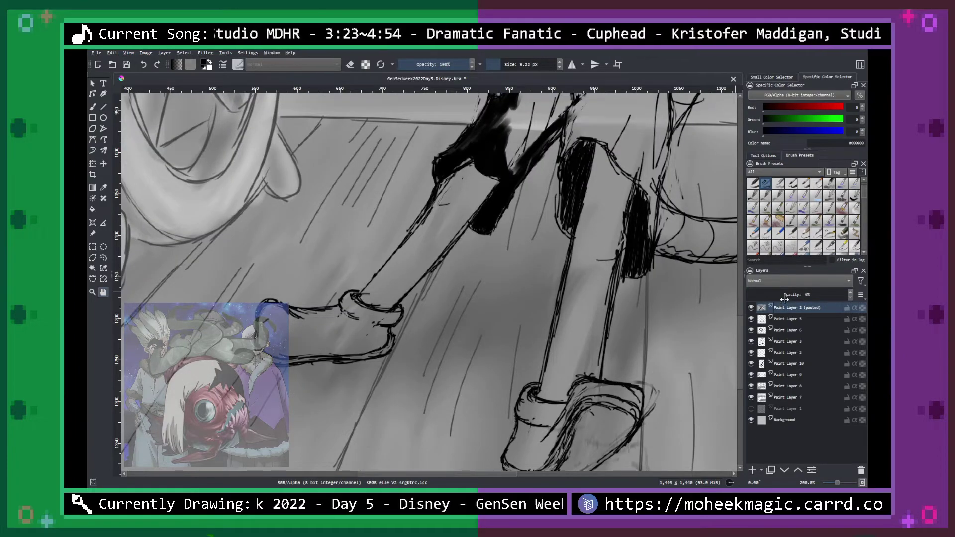
click(786, 295)
click(751, 307)
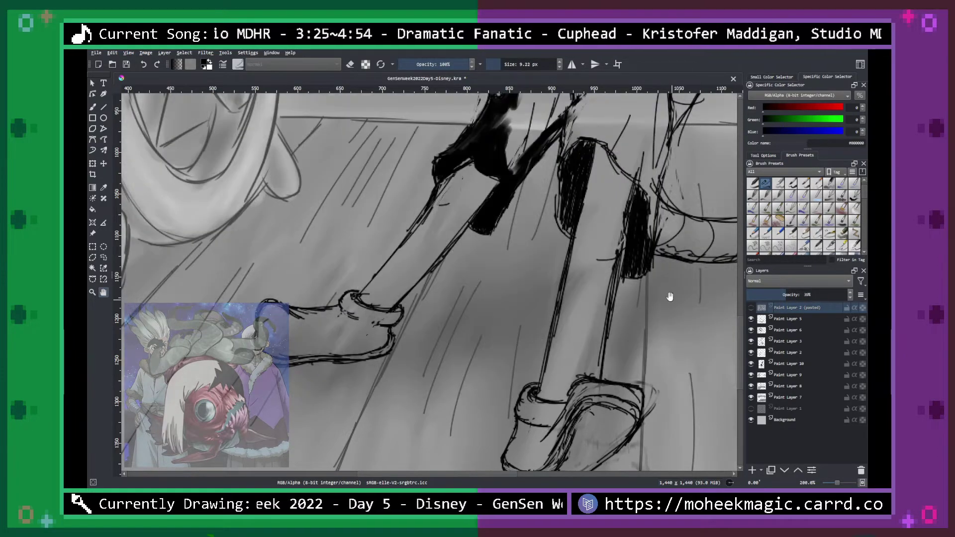
On Paint Layer 10, fill the front character's right shorts leg black, including its hem edge and the outer edge up the hip.
drag(679, 235, 531, 329)
key(b)
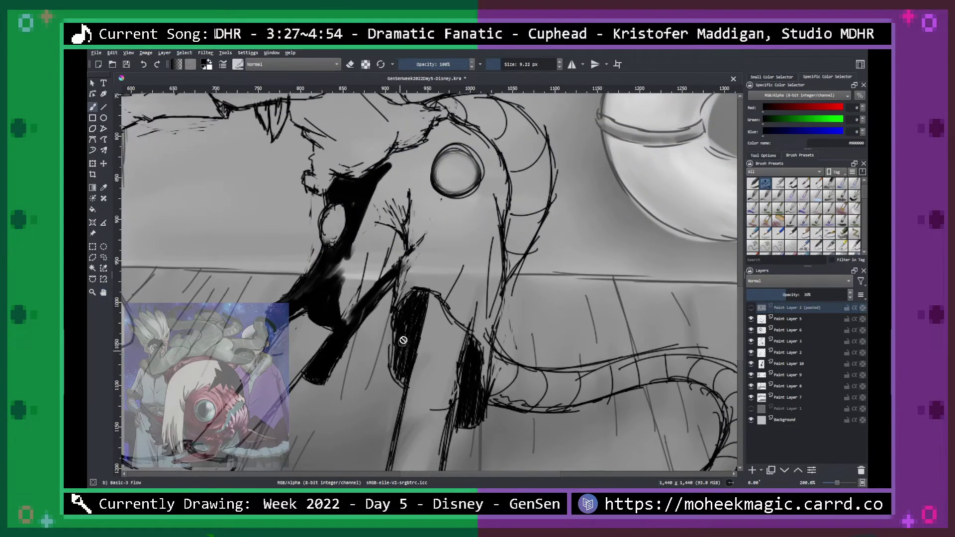
click(786, 363)
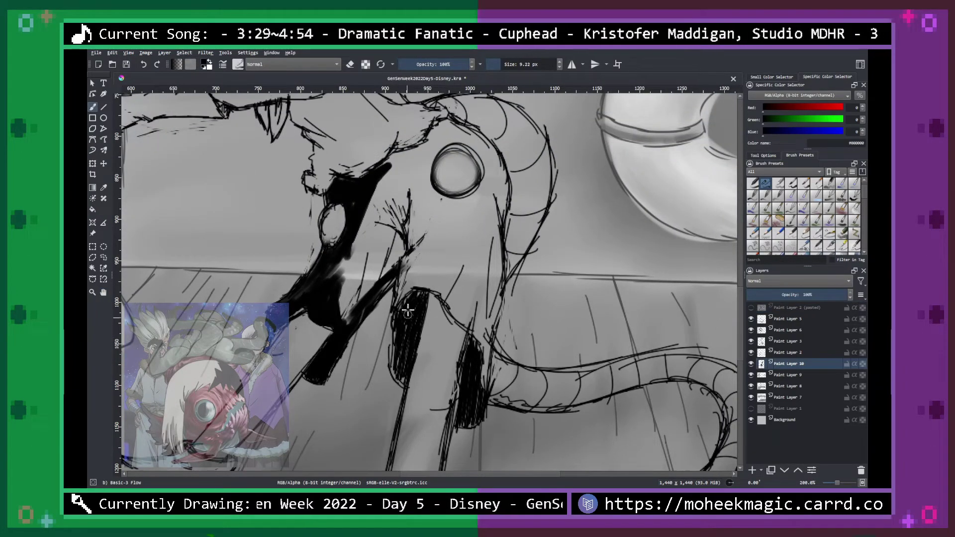
mouse_move(408, 336)
mouse_down()
mouse_move(403, 360)
mouse_move(404, 336)
mouse_move(393, 358)
mouse_move(427, 281)
mouse_up()
mouse_move(469, 399)
mouse_down()
mouse_move(467, 422)
mouse_move(493, 289)
mouse_move(485, 306)
mouse_move(462, 311)
mouse_move(479, 339)
mouse_move(427, 277)
mouse_move(408, 288)
mouse_move(402, 268)
mouse_up()
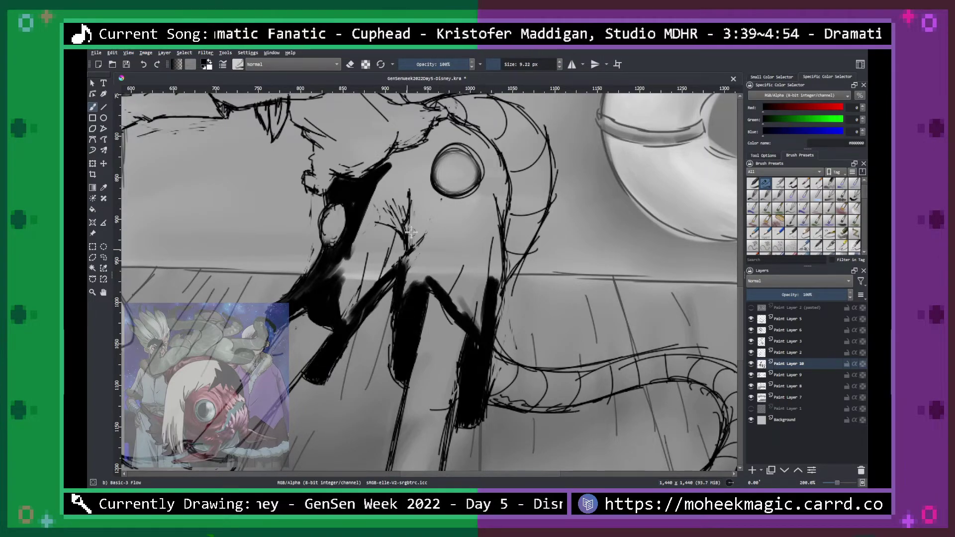
mouse_move(497, 279)
mouse_down()
mouse_move(496, 296)
mouse_move(500, 214)
mouse_move(502, 221)
mouse_up()
Check the black shorts against the pasted reference layer and in a mirrored view of the whole character.
click(751, 308)
click(751, 308)
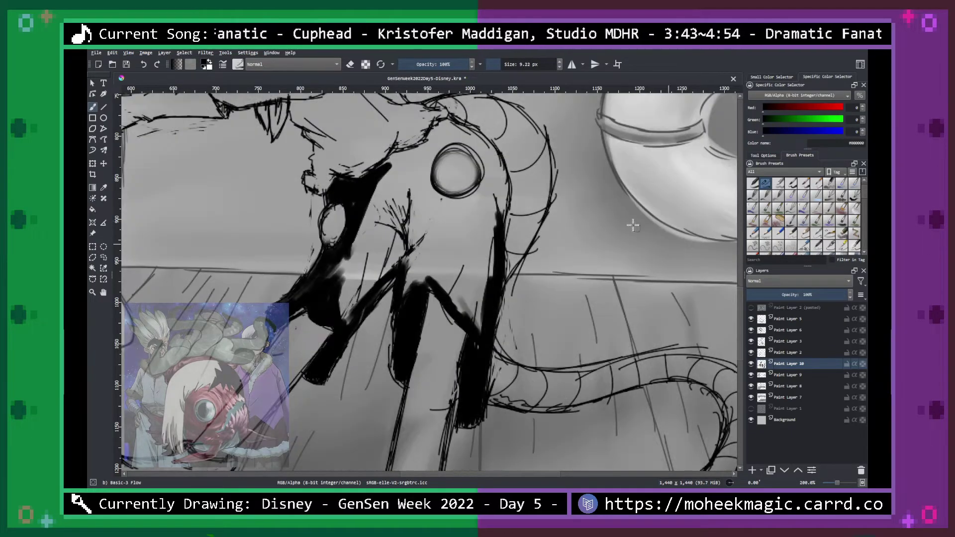
key(ctrl+minus)
drag(613, 273, 582, 242)
key(m)
key(m)
scroll(632, 290, down, 1)
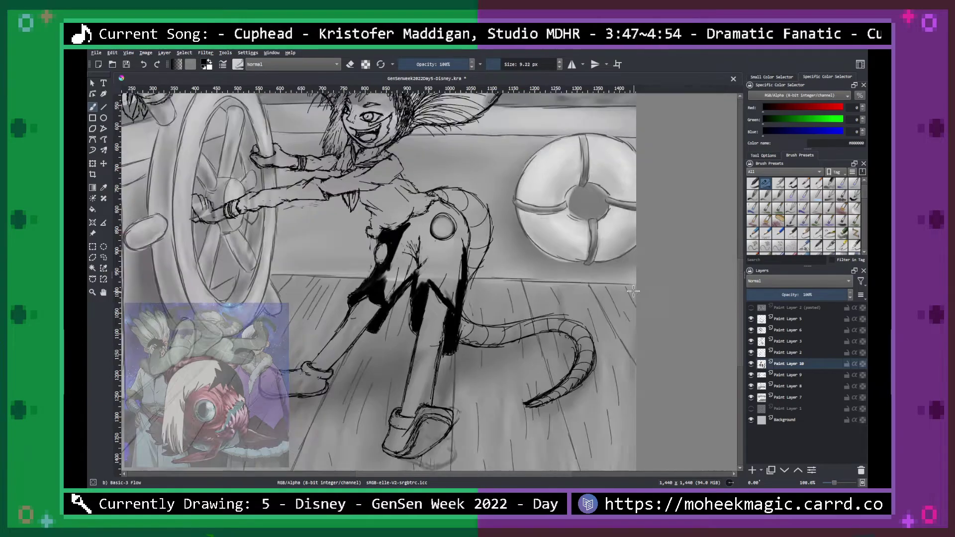
Examine the front character's shoes, ankles and lower legs up close and compare them with the pasted reference layer.
key(ctrl+plus)
key(space)
drag(630, 285, 576, 172)
drag(538, 276, 618, 232)
scroll(420, 312, up, 4)
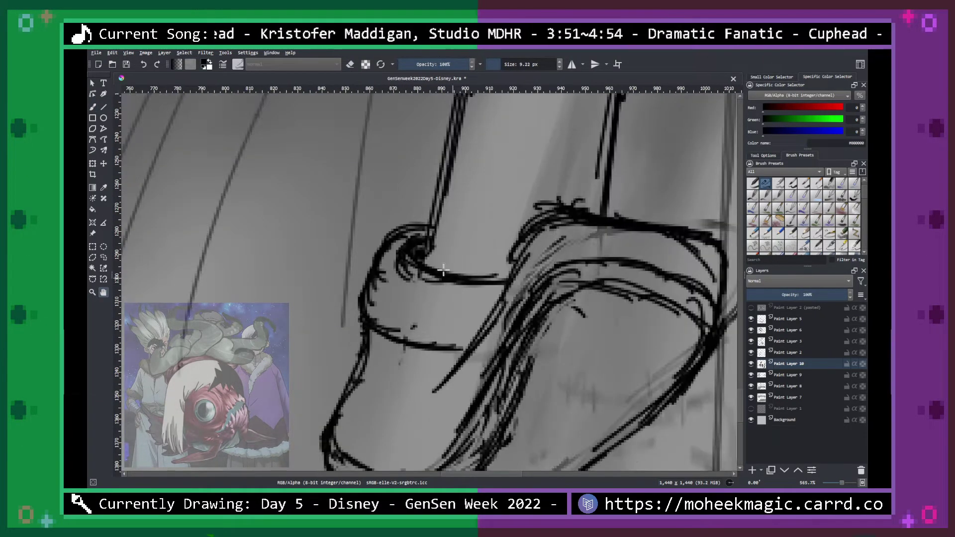
key(b)
key(h)
mouse_move(421, 226)
mouse_down()
mouse_move(616, 414)
mouse_move(615, 321)
mouse_up()
key(b)
drag(424, 311, 365, 314)
key(h)
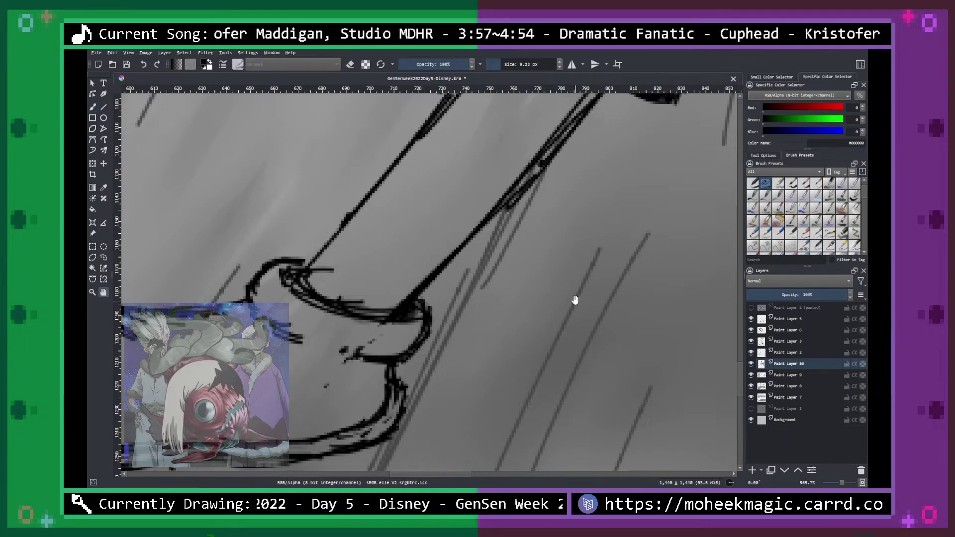
click(751, 308)
click(752, 309)
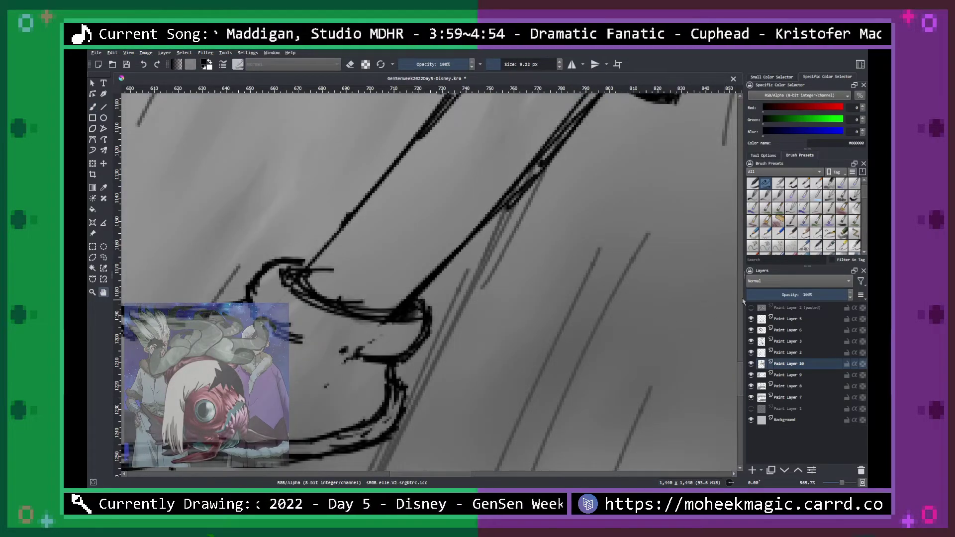
click(752, 308)
key(minus)
key(minus)
key(minus)
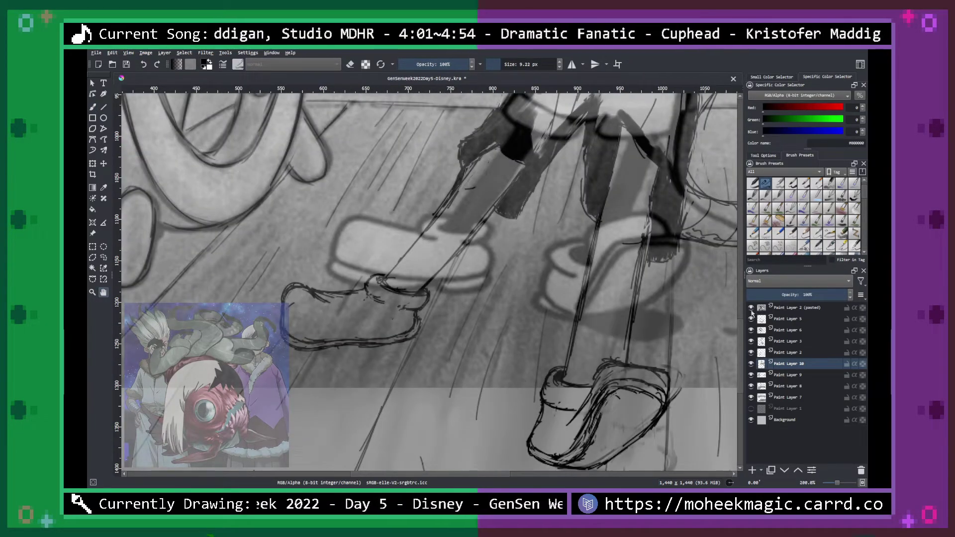
click(752, 308)
Fill the front character's tail black from its tip up to the bend, and from its base along the upper edge.
drag(615, 259, 504, 279)
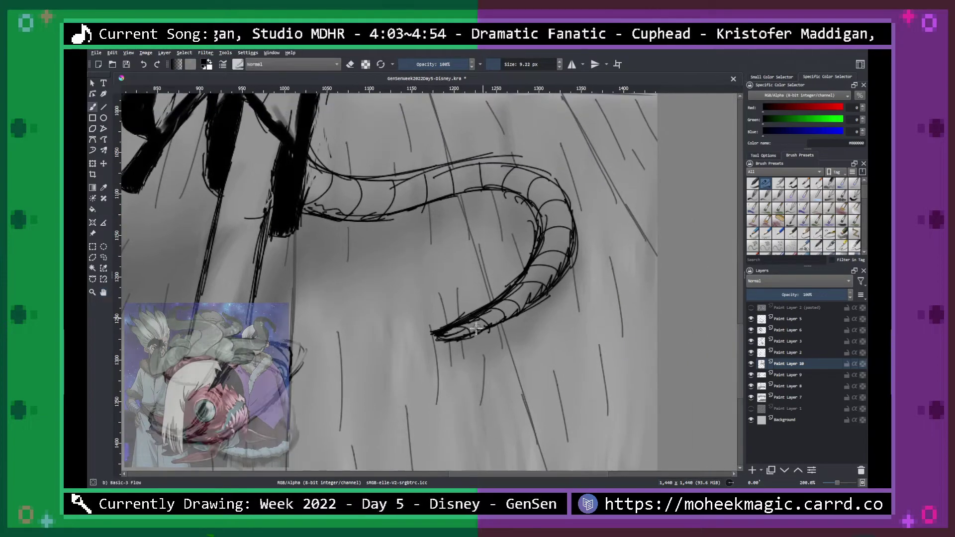
mouse_move(463, 329)
mouse_down()
mouse_move(519, 306)
mouse_move(546, 266)
mouse_move(523, 299)
mouse_move(533, 293)
mouse_move(553, 224)
mouse_up()
drag(558, 261, 549, 231)
drag(299, 177, 333, 213)
mouse_move(287, 176)
mouse_down()
mouse_move(329, 185)
mouse_move(318, 170)
mouse_up()
mouse_move(393, 185)
mouse_down()
mouse_move(329, 189)
mouse_move(499, 167)
mouse_up()
drag(423, 179, 523, 172)
mouse_move(332, 192)
mouse_down()
mouse_move(409, 190)
mouse_move(388, 204)
mouse_move(315, 185)
mouse_move(320, 200)
mouse_move(350, 212)
mouse_move(418, 202)
mouse_move(344, 207)
mouse_up()
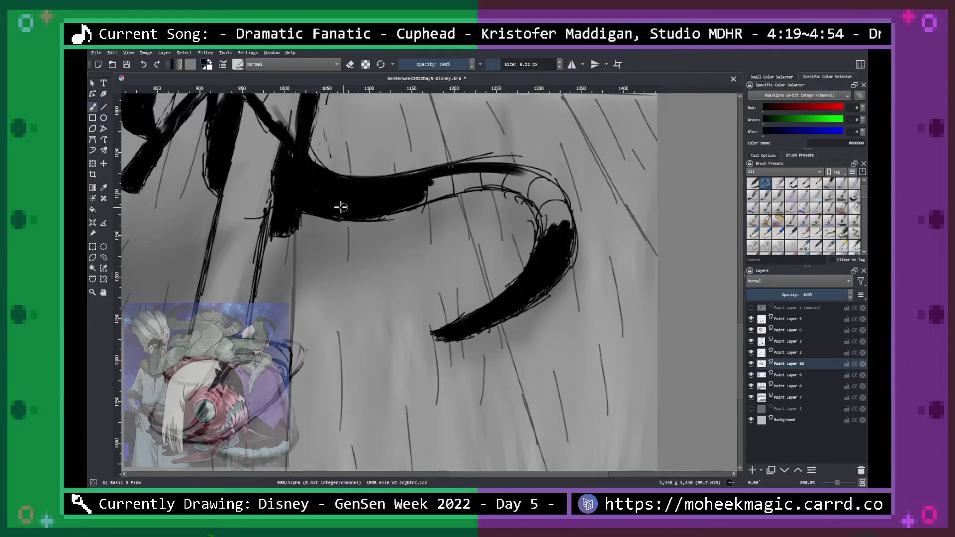
Fill the rest of the tail's middle stretch and outer bend black, evening out its edges down to the tip.
mouse_move(421, 197)
mouse_down()
mouse_move(386, 205)
mouse_move(414, 201)
mouse_move(422, 180)
mouse_move(446, 173)
mouse_move(534, 188)
mouse_up()
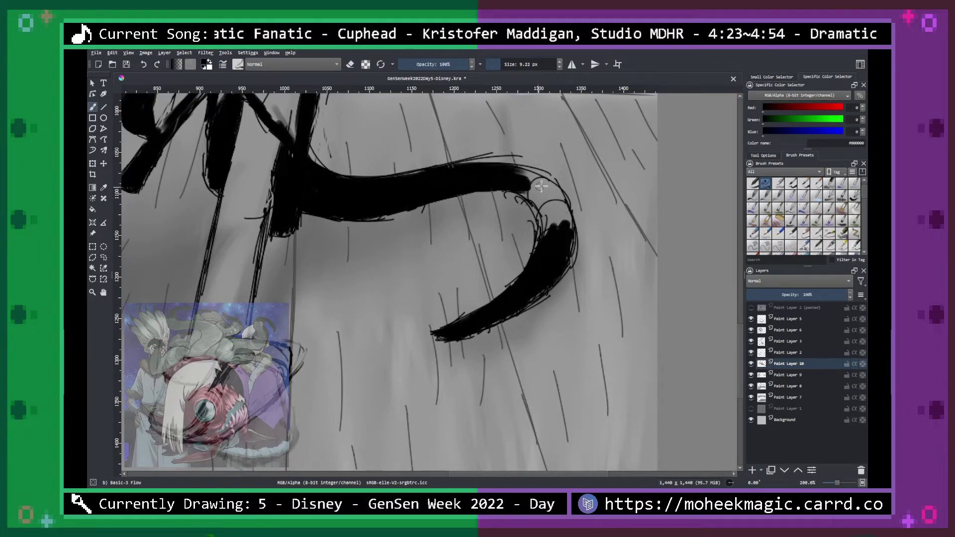
drag(604, 243, 452, 269)
mouse_move(372, 211)
mouse_down()
mouse_move(390, 227)
mouse_move(389, 249)
mouse_move(383, 230)
mouse_move(392, 225)
mouse_move(409, 260)
mouse_move(406, 233)
mouse_move(415, 235)
mouse_move(382, 207)
mouse_up()
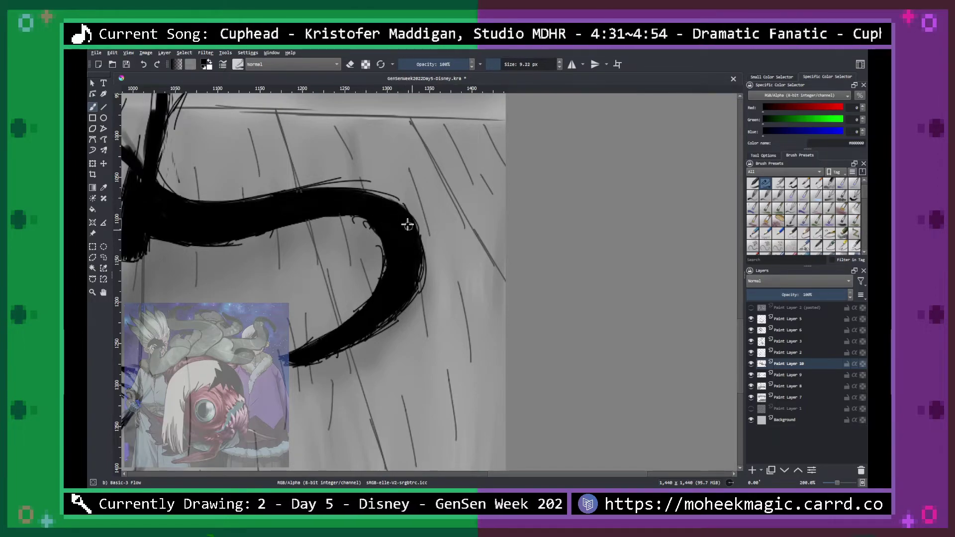
drag(357, 337, 312, 355)
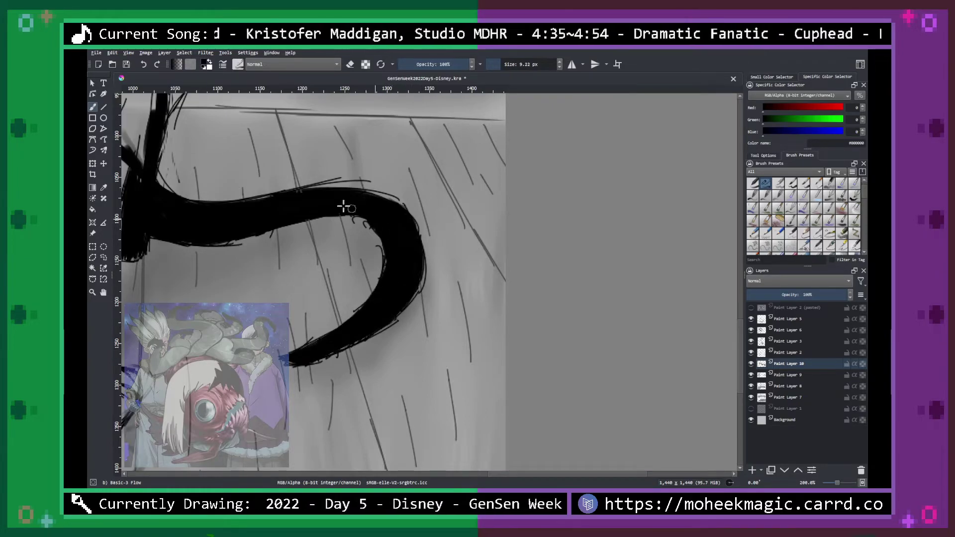
Paint the front character's shorts black along the shirt hem up to the tail base, with a stroke inside beside the large button.
mouse_move(382, 222)
mouse_down()
mouse_move(384, 233)
mouse_move(525, 320)
mouse_up()
key(space)
drag(425, 280, 498, 379)
drag(430, 297, 487, 338)
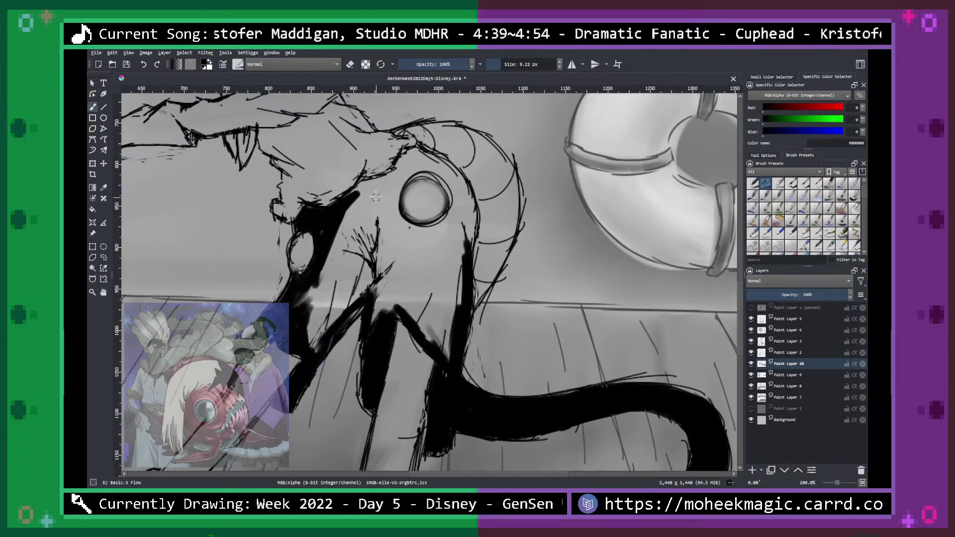
drag(367, 181, 380, 177)
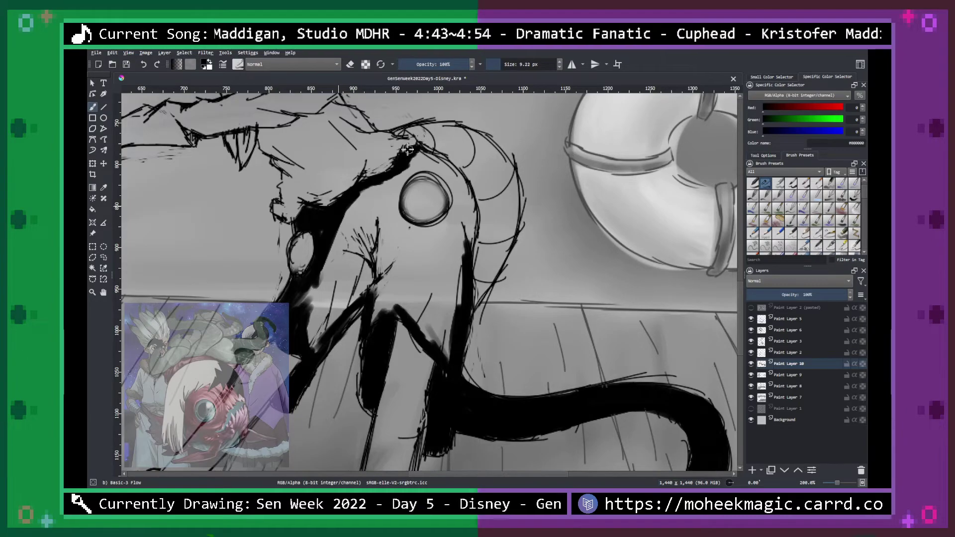
drag(406, 155, 354, 223)
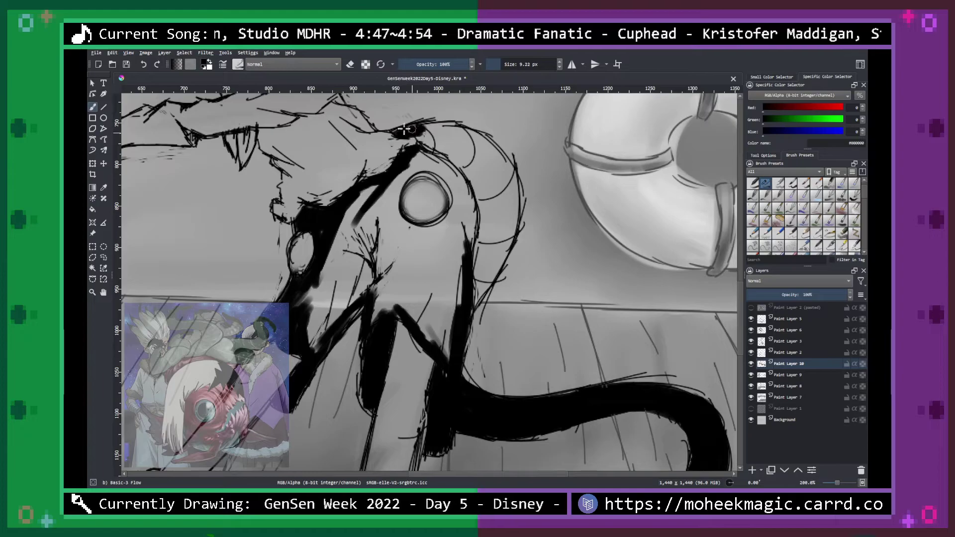
Paint the tail base and the outer edge of the tail's upper arc black down to the shorts leg.
mouse_move(418, 129)
mouse_down()
mouse_move(424, 147)
mouse_move(460, 134)
mouse_up()
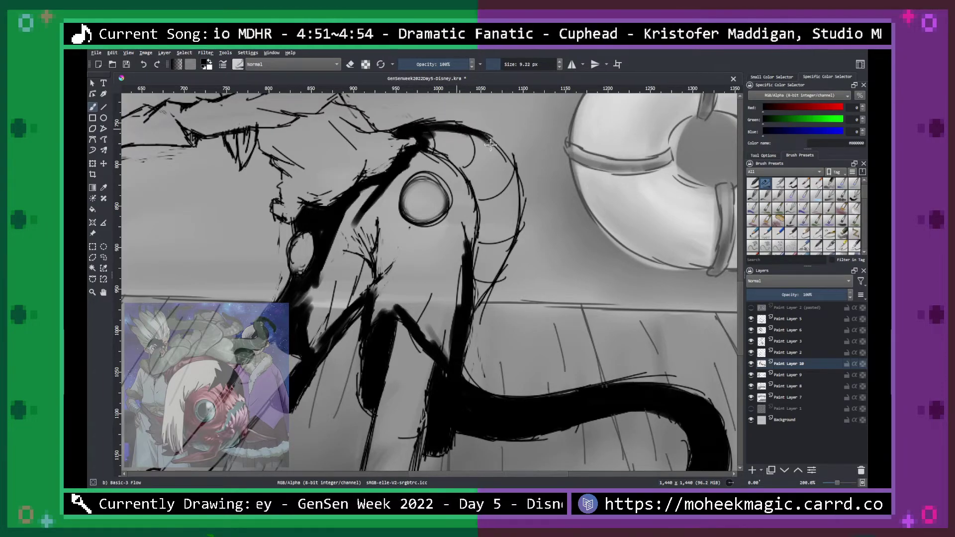
drag(517, 190, 491, 277)
drag(515, 235, 481, 283)
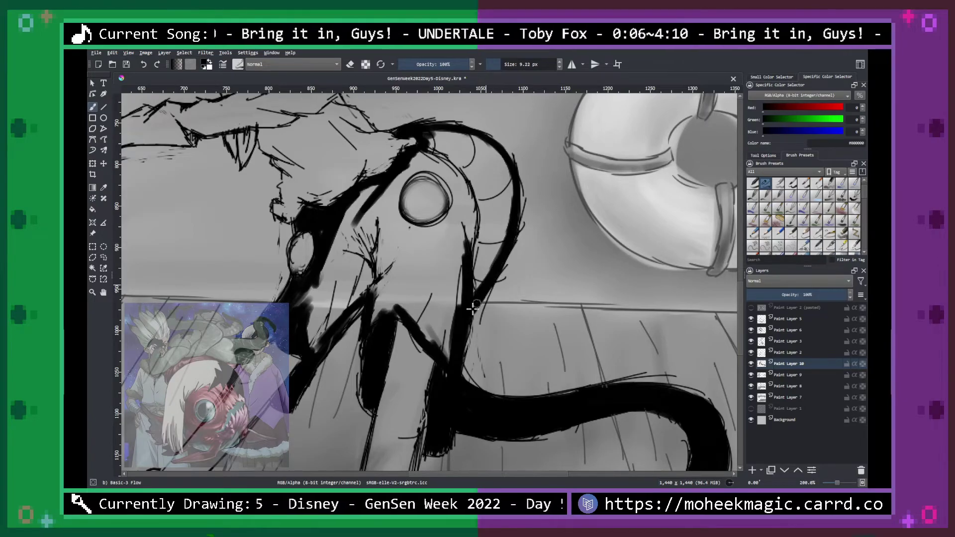
Ring the large button with black and fill the rest of the shorts and the tail's upper arc, enlarging the brush to about 28 px.
mouse_move(421, 229)
mouse_down()
mouse_move(453, 205)
mouse_move(447, 188)
mouse_up()
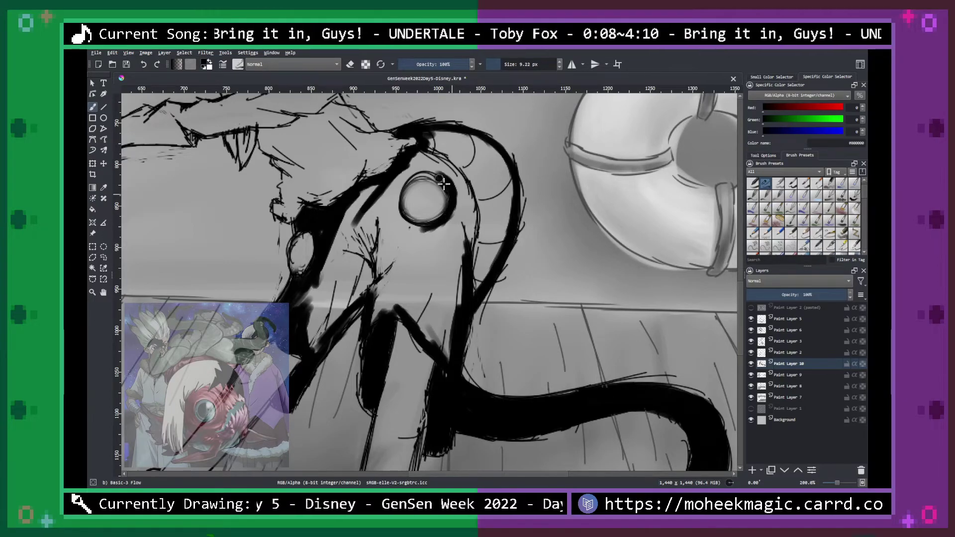
mouse_move(407, 173)
mouse_down()
mouse_move(394, 203)
mouse_move(406, 179)
mouse_move(411, 219)
mouse_move(400, 216)
mouse_move(417, 228)
mouse_up()
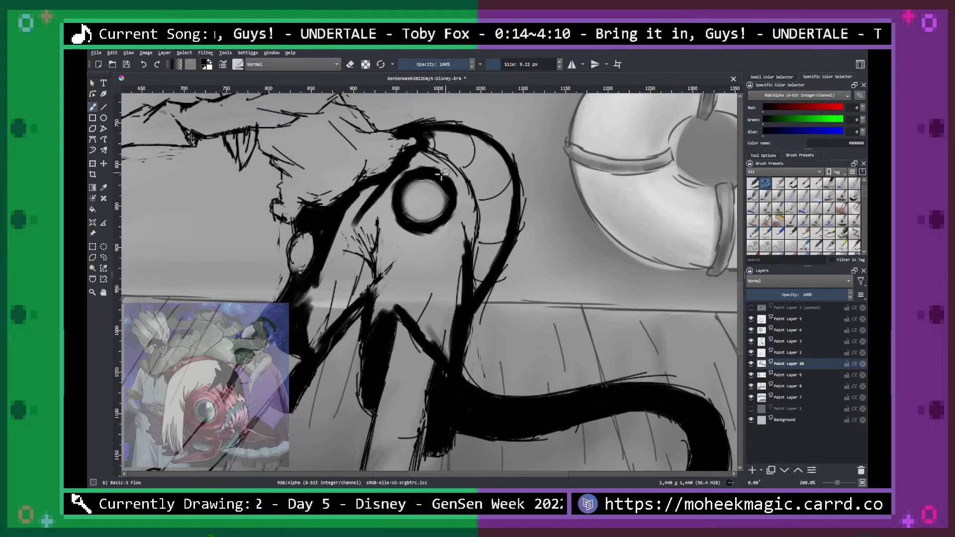
mouse_move(343, 257)
mouse_down()
mouse_move(320, 296)
mouse_move(357, 269)
mouse_move(312, 349)
mouse_move(376, 280)
mouse_move(379, 264)
mouse_move(378, 315)
mouse_move(367, 196)
mouse_move(374, 228)
mouse_move(395, 217)
mouse_move(394, 304)
mouse_move(405, 291)
mouse_move(442, 321)
mouse_move(454, 345)
mouse_move(453, 380)
mouse_move(460, 304)
mouse_move(468, 316)
mouse_move(485, 299)
mouse_move(467, 279)
mouse_move(472, 243)
mouse_move(458, 245)
mouse_move(425, 293)
mouse_move(419, 272)
mouse_move(469, 228)
mouse_move(456, 220)
mouse_move(468, 198)
mouse_move(462, 174)
mouse_move(423, 162)
mouse_move(392, 180)
mouse_move(436, 154)
mouse_move(428, 150)
mouse_move(451, 147)
mouse_move(499, 172)
mouse_move(508, 183)
mouse_move(473, 277)
mouse_move(483, 254)
mouse_move(475, 210)
mouse_move(497, 170)
mouse_up()
key(1)
key(minus)
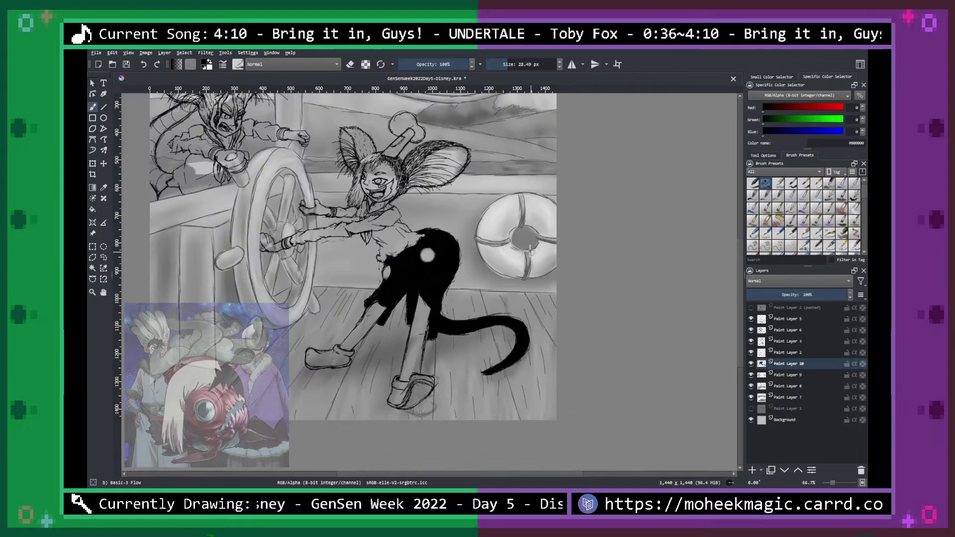
Fill the rear character's lower tail black behind the railing and up along the canvas edge, with a brush of about 9 px.
key(plus)
key(plus)
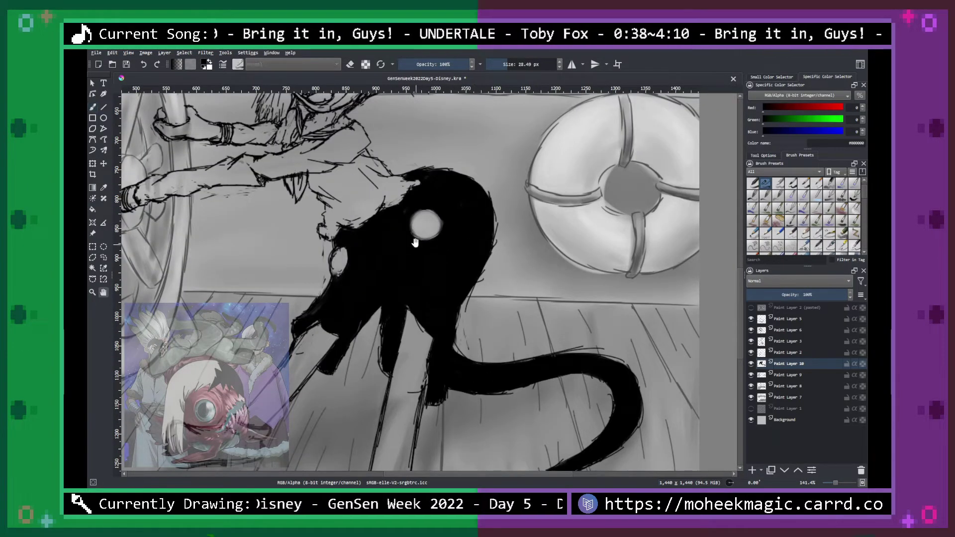
drag(418, 243, 581, 308)
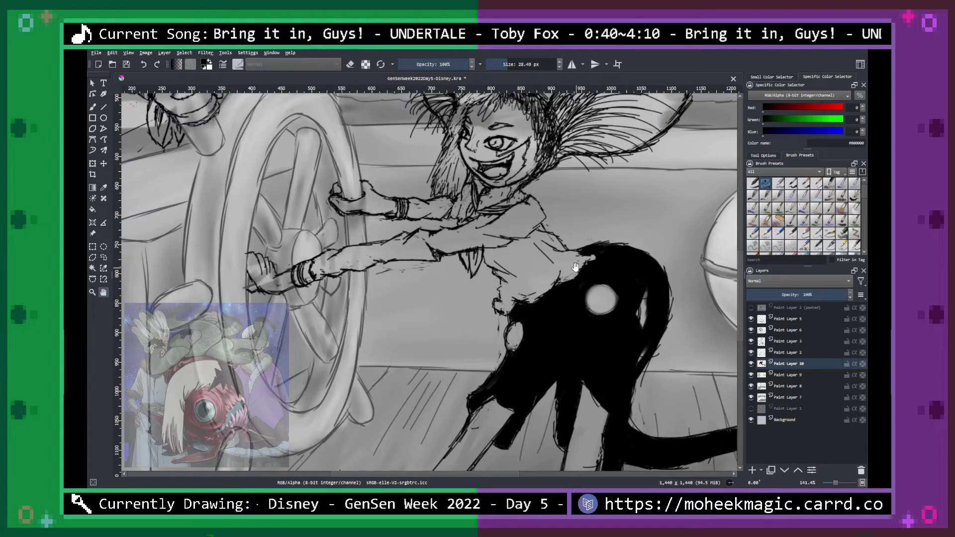
drag(430, 287, 586, 336)
drag(423, 267, 513, 342)
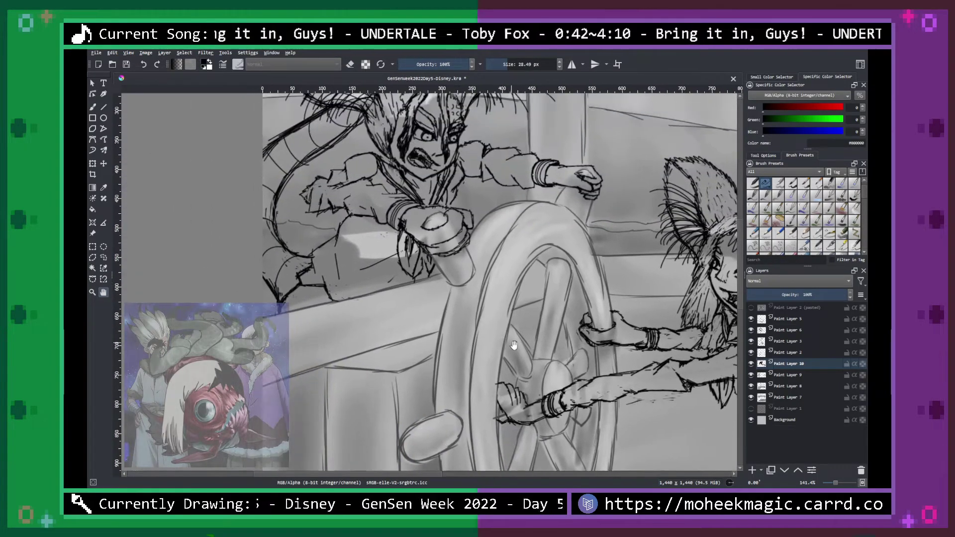
key(plus)
key(plus)
drag(397, 277, 528, 290)
key(b)
mouse_move(319, 312)
mouse_down()
mouse_move(299, 317)
mouse_move(324, 303)
mouse_up()
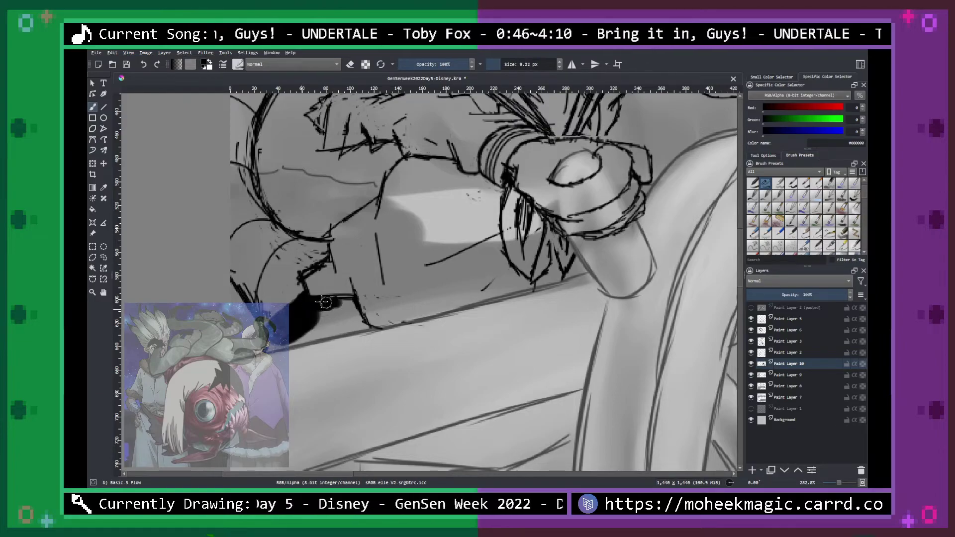
mouse_move(378, 329)
mouse_down()
mouse_move(270, 349)
mouse_move(343, 303)
mouse_move(336, 323)
mouse_up()
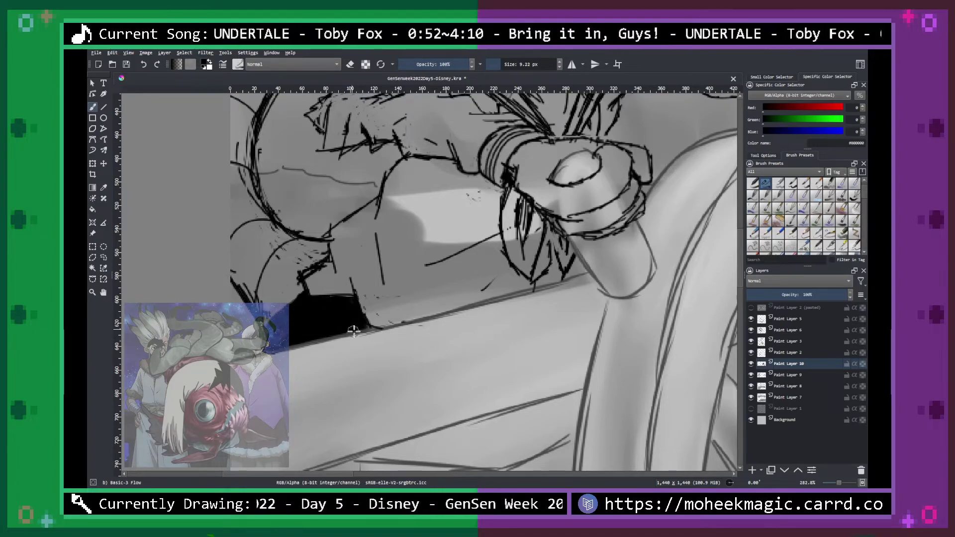
mouse_move(258, 297)
mouse_down()
mouse_move(264, 321)
mouse_move(263, 255)
mouse_move(298, 296)
mouse_move(289, 262)
mouse_move(300, 264)
mouse_move(295, 274)
mouse_move(326, 246)
mouse_move(279, 239)
mouse_move(293, 253)
mouse_move(282, 246)
mouse_move(291, 245)
mouse_move(260, 212)
mouse_move(266, 233)
mouse_move(262, 202)
mouse_move(275, 264)
mouse_move(224, 203)
mouse_move(229, 242)
mouse_up()
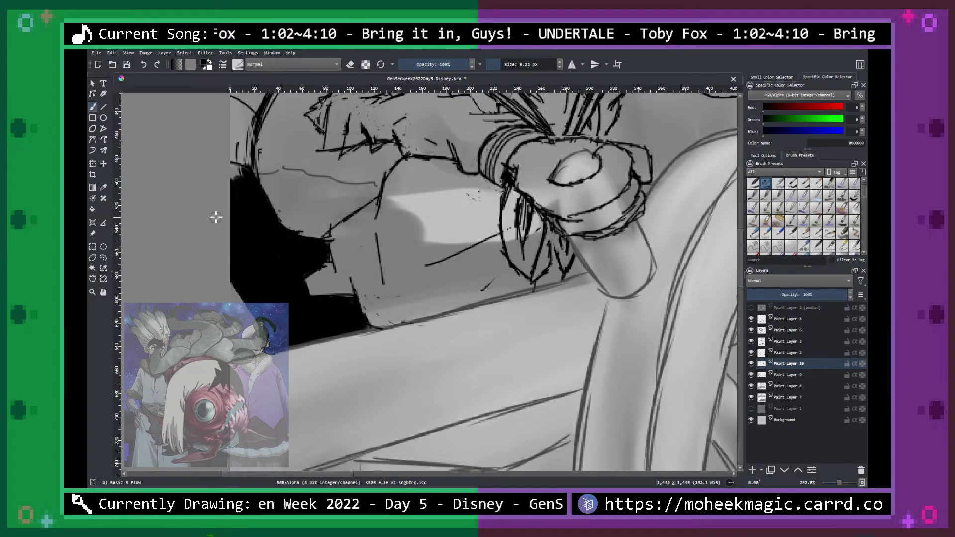
Continue the rear character's tail in solid black up to the base of the ear.
mouse_move(305, 187)
mouse_down()
mouse_move(341, 288)
mouse_move(352, 358)
mouse_move(350, 330)
mouse_move(366, 357)
mouse_move(361, 349)
mouse_move(317, 386)
mouse_move(323, 322)
mouse_move(351, 263)
mouse_move(477, 187)
mouse_up()
drag(499, 226, 422, 363)
mouse_move(397, 331)
mouse_down()
mouse_move(423, 296)
mouse_move(396, 326)
mouse_move(415, 298)
mouse_move(378, 298)
mouse_move(391, 290)
mouse_move(367, 279)
mouse_move(274, 337)
mouse_move(243, 393)
mouse_move(298, 343)
mouse_move(363, 309)
mouse_move(392, 299)
mouse_move(326, 367)
mouse_move(467, 277)
mouse_up()
key(space)
mouse_move(336, 328)
mouse_down()
mouse_move(311, 375)
mouse_move(323, 396)
mouse_move(316, 377)
mouse_up()
key(space)
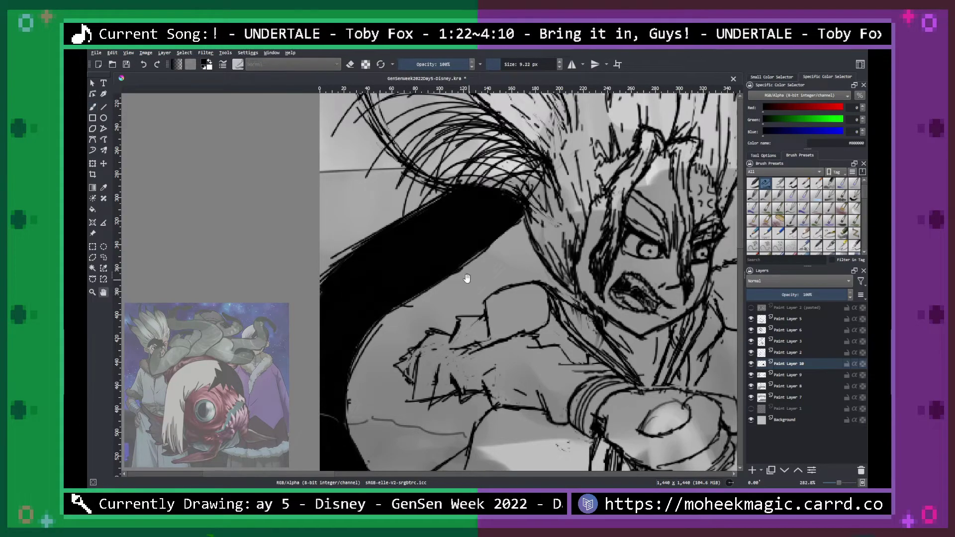
Fill the rear character's hair tips and the rounded cap of the piece above the hair with black.
drag(467, 278, 373, 447)
mouse_move(496, 220)
mouse_down()
mouse_move(496, 279)
mouse_move(393, 272)
mouse_up()
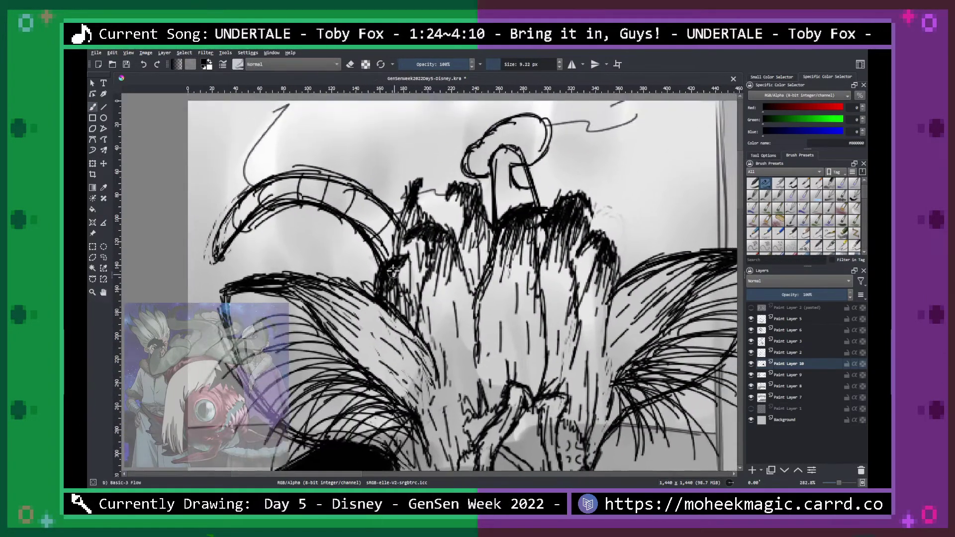
drag(426, 231, 441, 229)
mouse_move(455, 187)
mouse_down()
mouse_move(527, 229)
mouse_move(569, 201)
mouse_move(552, 224)
mouse_move(567, 215)
mouse_move(586, 238)
mouse_up()
mouse_move(492, 151)
mouse_down()
mouse_move(475, 150)
mouse_move(472, 159)
mouse_move(488, 169)
mouse_move(500, 127)
mouse_move(512, 136)
mouse_move(529, 127)
mouse_move(521, 143)
mouse_move(537, 149)
mouse_move(543, 137)
mouse_up()
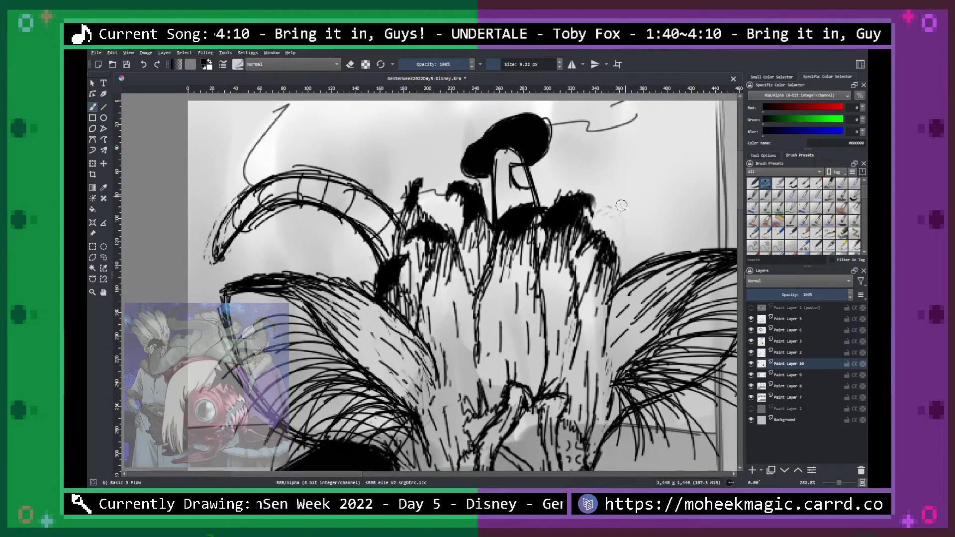
drag(598, 239, 603, 262)
Fill the dark facial markings on both sides of the rear character's face with solid black.
key(space)
drag(615, 425, 541, 214)
drag(467, 266, 520, 392)
key(b)
mouse_move(269, 198)
mouse_down()
mouse_move(238, 196)
mouse_move(289, 204)
mouse_move(293, 196)
mouse_up()
mouse_move(483, 425)
mouse_down()
mouse_move(391, 281)
mouse_move(372, 283)
mouse_up()
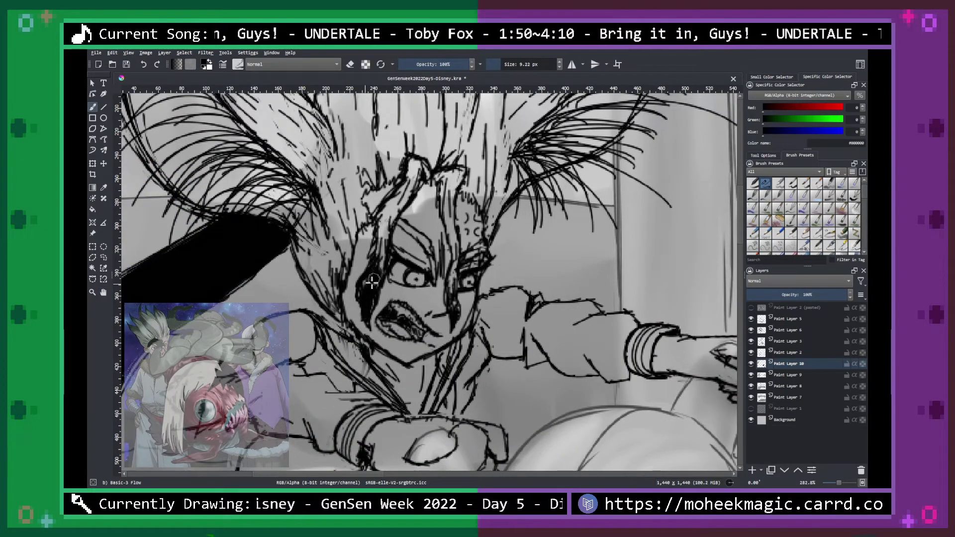
drag(452, 310, 453, 328)
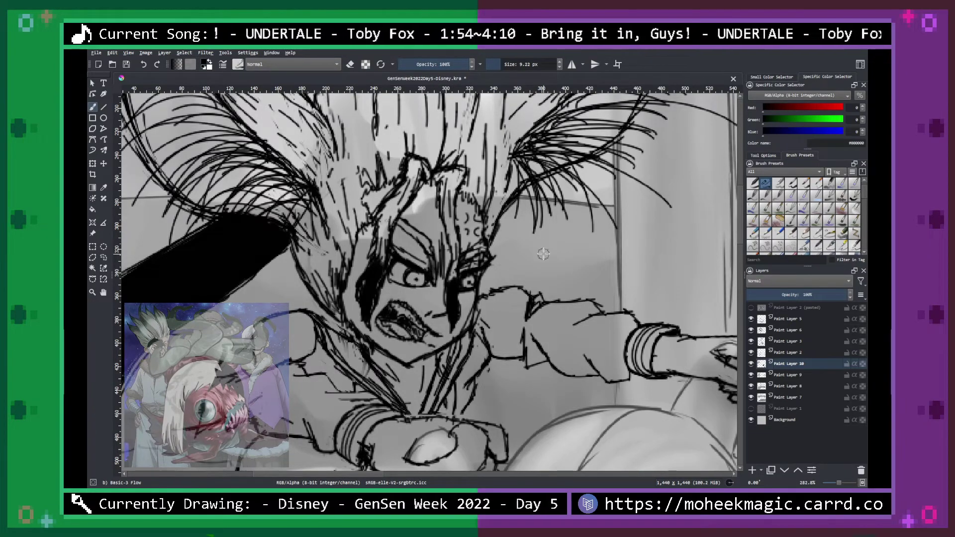
Fill the upper rim of the rear character's ear and the large curved arch above it with solid black.
drag(553, 227, 441, 393)
mouse_move(491, 212)
mouse_down()
mouse_move(522, 190)
mouse_move(465, 195)
mouse_move(613, 300)
mouse_move(731, 313)
mouse_up()
mouse_move(299, 253)
mouse_down()
mouse_move(286, 277)
mouse_move(323, 219)
mouse_move(365, 209)
mouse_up()
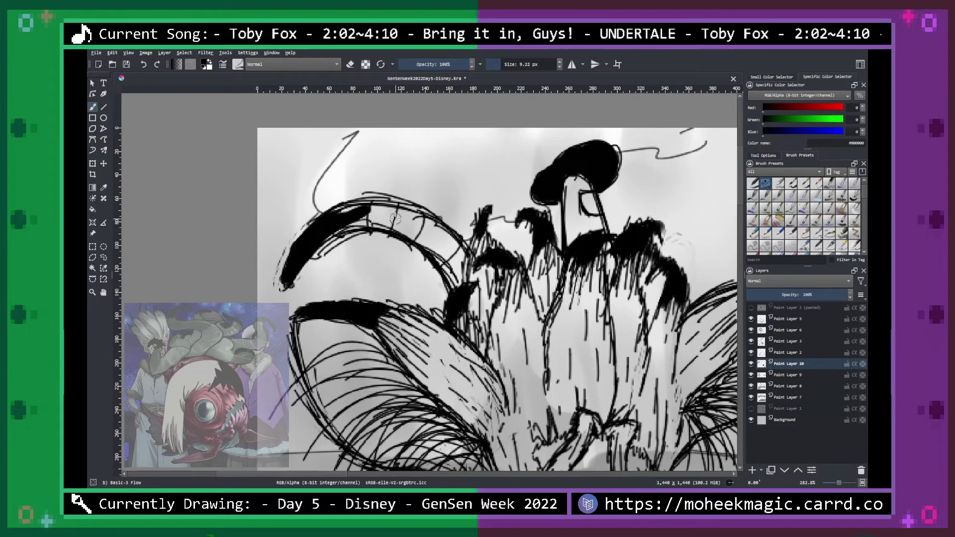
key(ctrl+z)
key(ctrl+z)
mouse_move(298, 256)
mouse_down()
mouse_move(283, 280)
mouse_move(318, 230)
mouse_move(294, 263)
mouse_move(348, 211)
mouse_move(393, 207)
mouse_move(403, 226)
mouse_move(425, 218)
mouse_move(452, 237)
mouse_move(453, 278)
mouse_move(438, 242)
mouse_move(436, 257)
mouse_move(388, 221)
mouse_move(344, 219)
mouse_move(379, 222)
mouse_move(383, 204)
mouse_move(395, 205)
mouse_up()
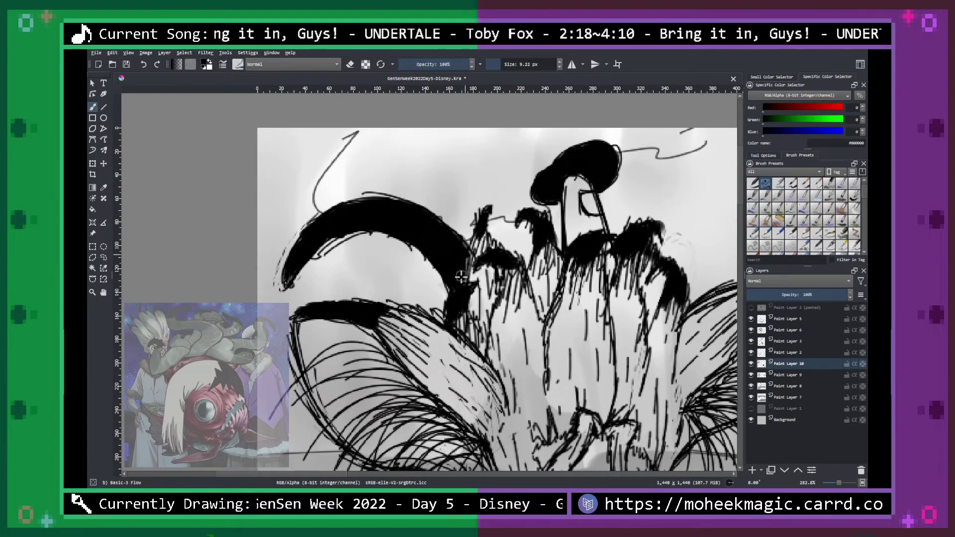
Compare the front character's black areas with the pasted reference by toggling Paint Layer 2 (pasted) and Paint Layer 10.
key(space)
drag(468, 463, 491, 99)
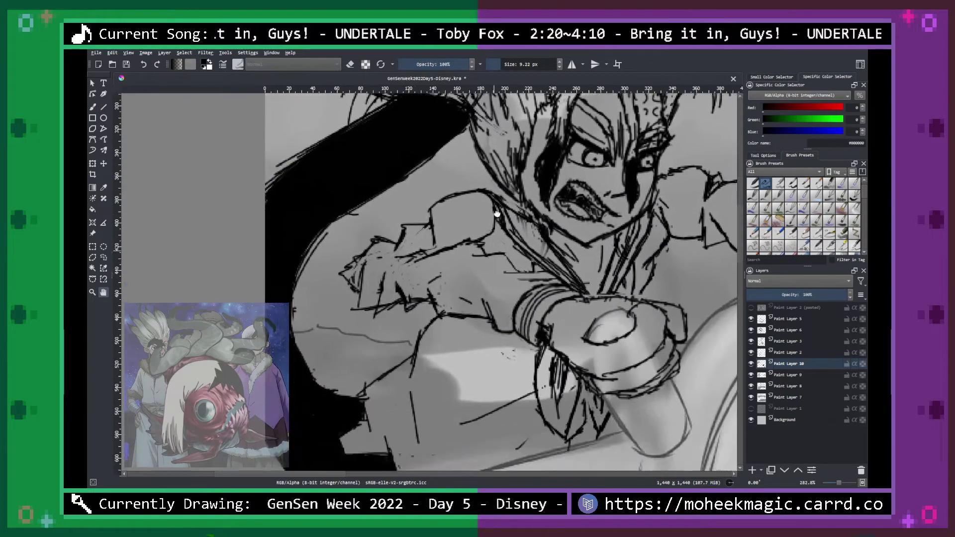
scroll(515, 241, down, 1)
scroll(515, 241, down, 4)
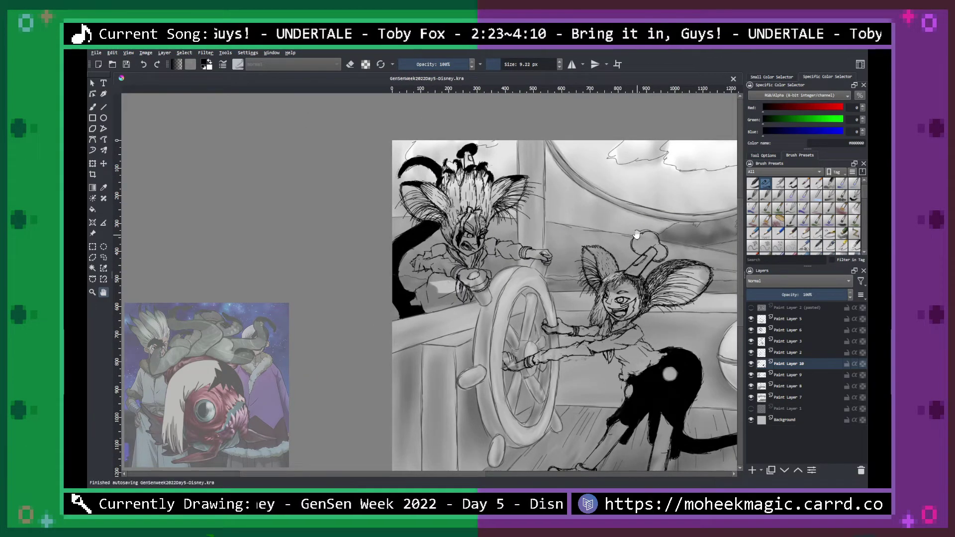
scroll(637, 234, up, 3)
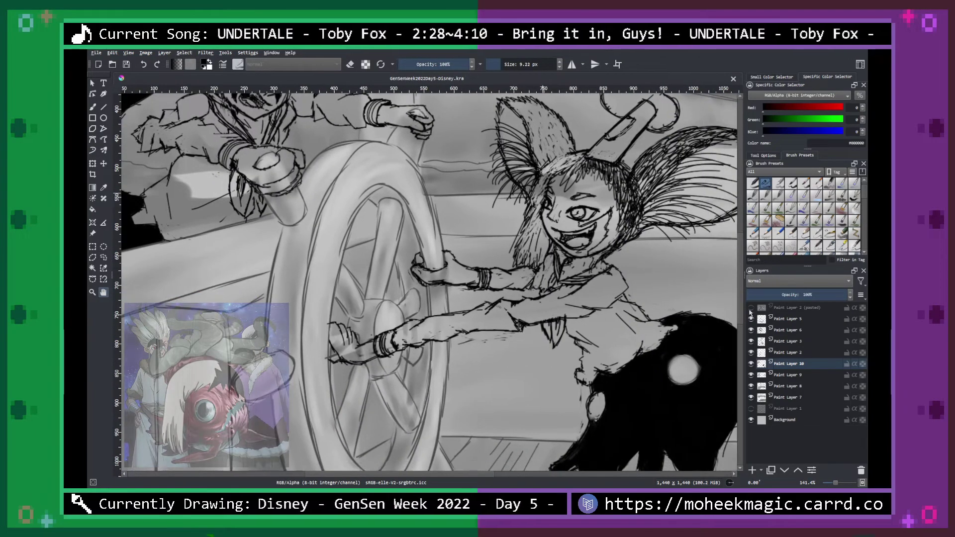
click(750, 308)
drag(678, 278, 640, 244)
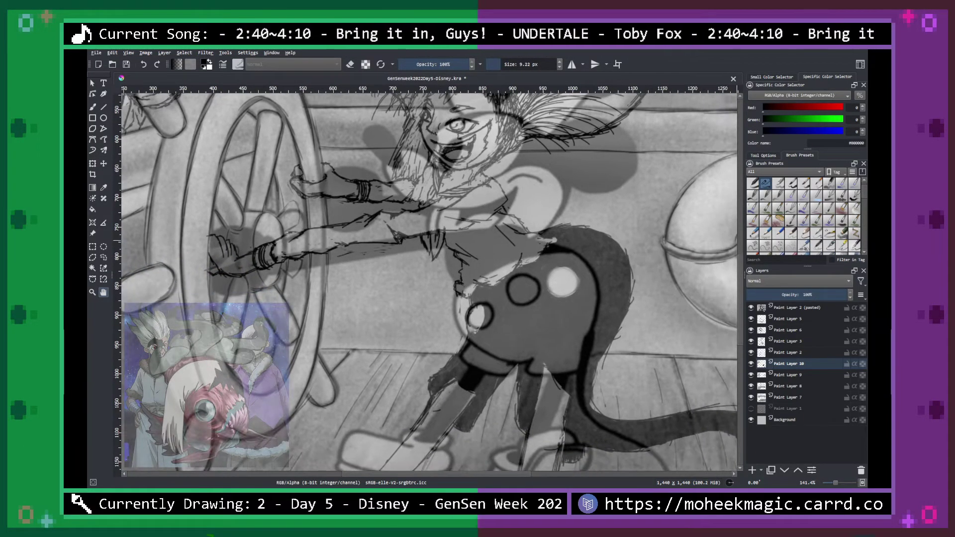
click(752, 308)
click(752, 309)
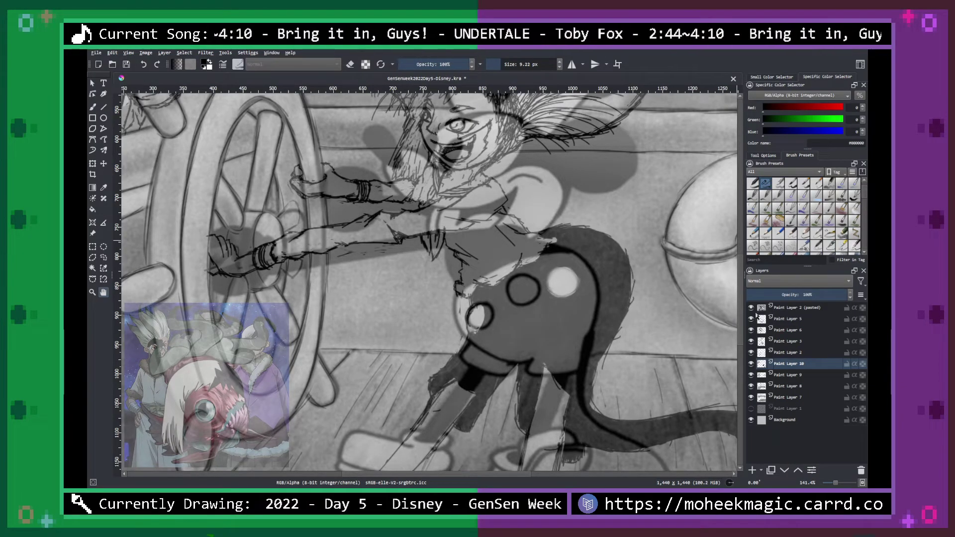
click(752, 365)
click(752, 366)
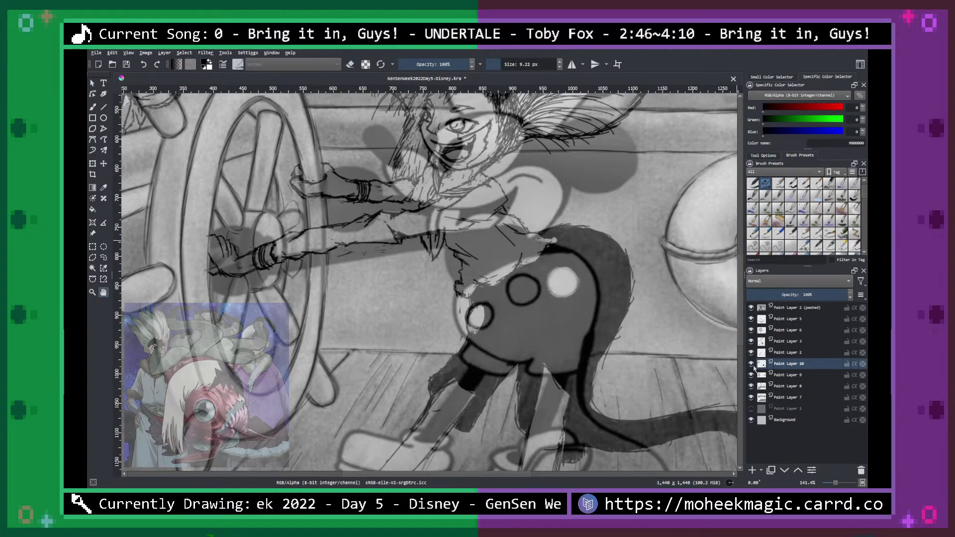
click(752, 365)
click(751, 365)
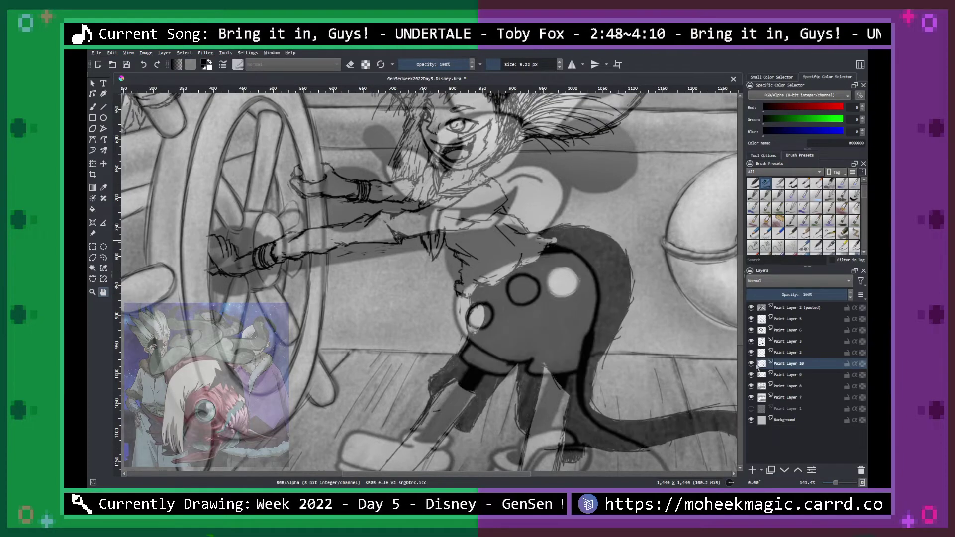
click(751, 309)
drag(675, 283, 707, 239)
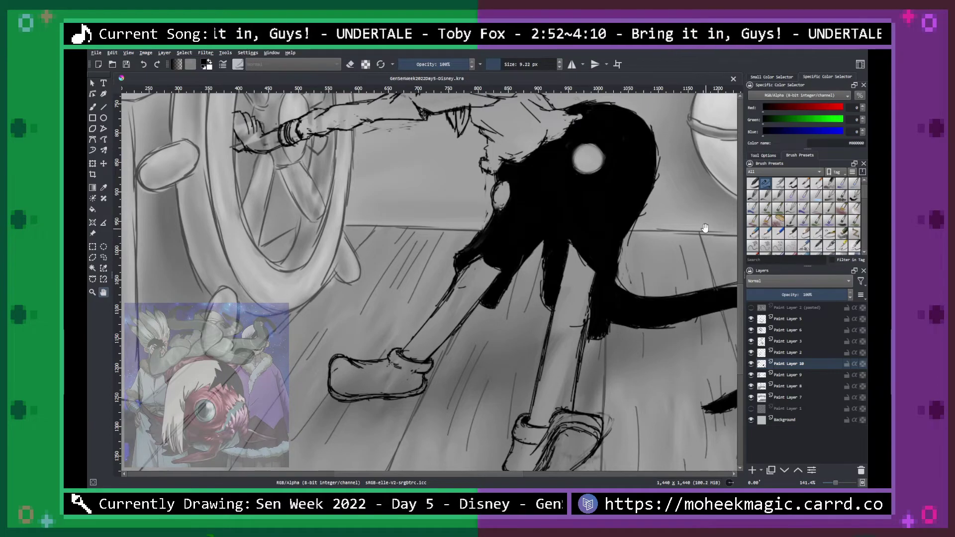
Fill the raised shoe's sole and the other shoe's lower edge on the front character with black.
scroll(705, 228, down, 2)
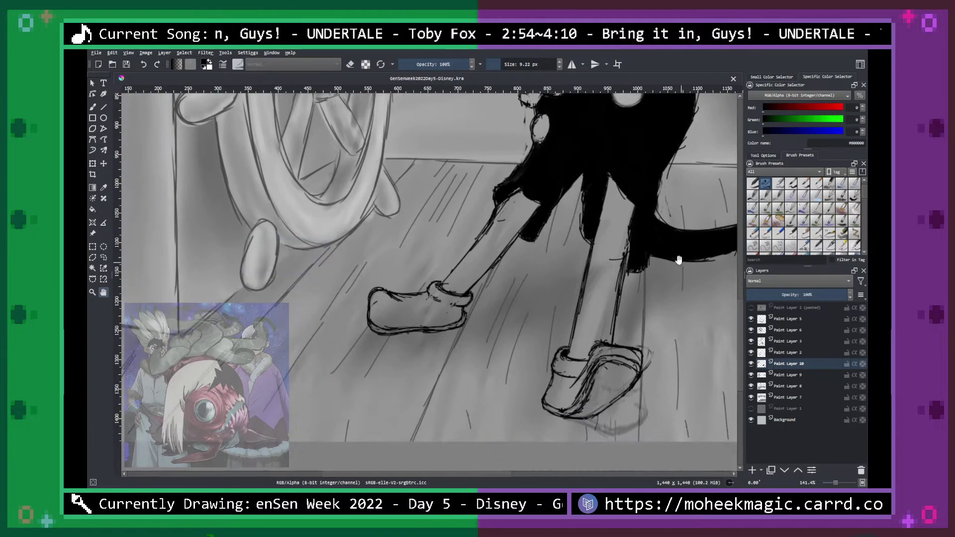
scroll(632, 321, up, 3)
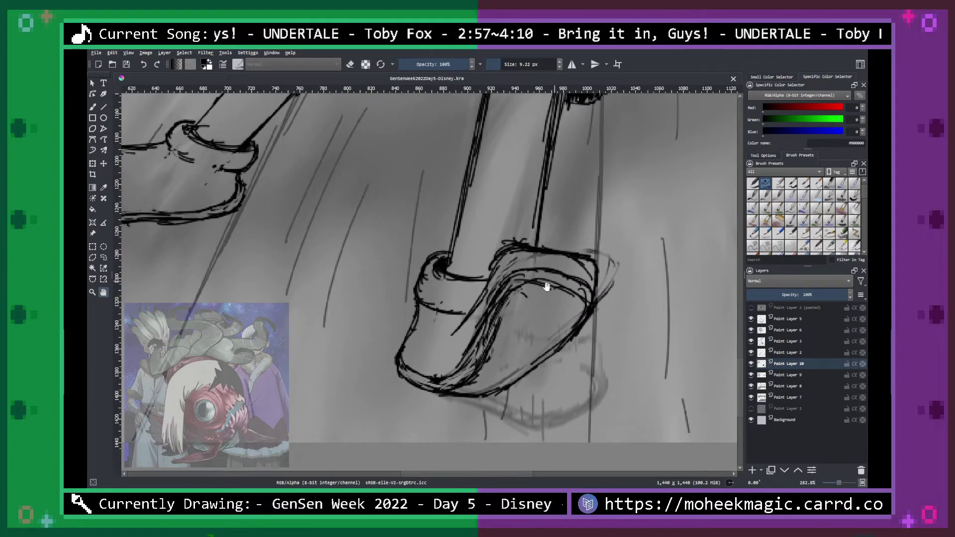
key(b)
mouse_move(499, 312)
mouse_down()
mouse_move(523, 280)
mouse_move(593, 292)
mouse_move(574, 286)
mouse_move(588, 301)
mouse_move(582, 321)
mouse_move(544, 358)
mouse_move(534, 355)
mouse_move(571, 287)
mouse_move(547, 291)
mouse_move(507, 329)
mouse_move(481, 372)
mouse_move(495, 339)
mouse_move(438, 375)
mouse_move(404, 371)
mouse_move(469, 382)
mouse_move(478, 362)
mouse_move(475, 391)
mouse_move(543, 355)
mouse_up()
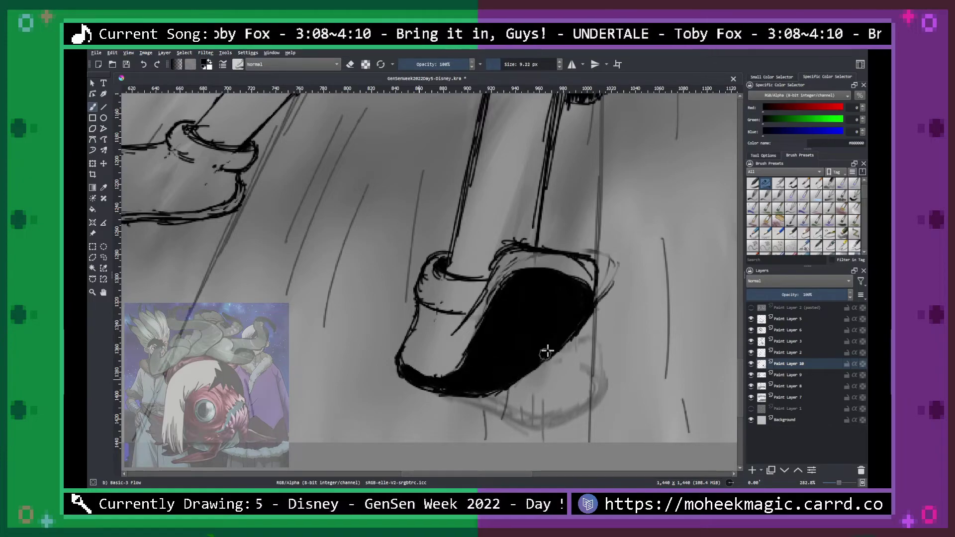
mouse_move(338, 286)
mouse_down()
mouse_move(533, 326)
mouse_move(640, 365)
mouse_move(365, 298)
mouse_move(512, 293)
mouse_move(533, 282)
mouse_up()
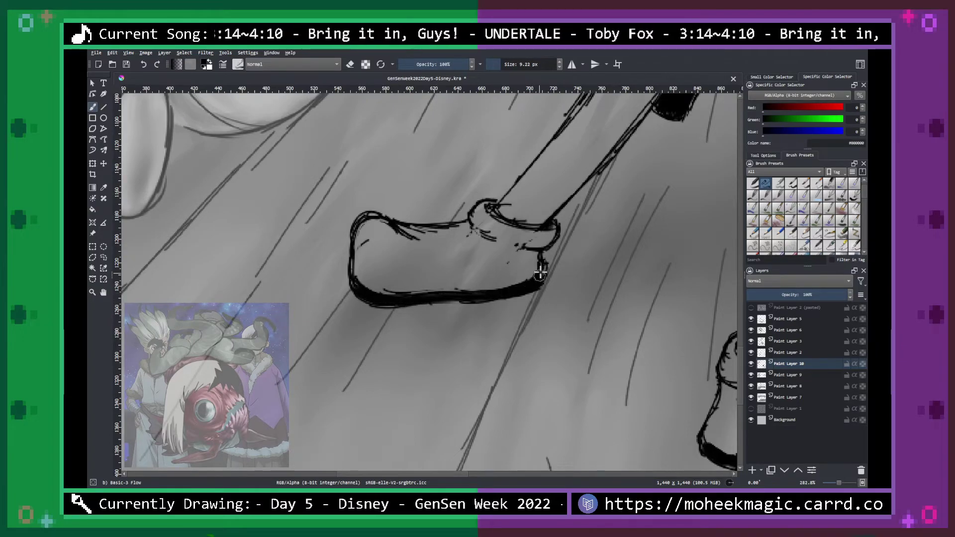
Add a new layer above Paint Layer 5, set its opacity to 32%, and move it directly below Paint Layer 2.
key(space)
drag(624, 333, 410, 201)
drag(606, 288, 459, 265)
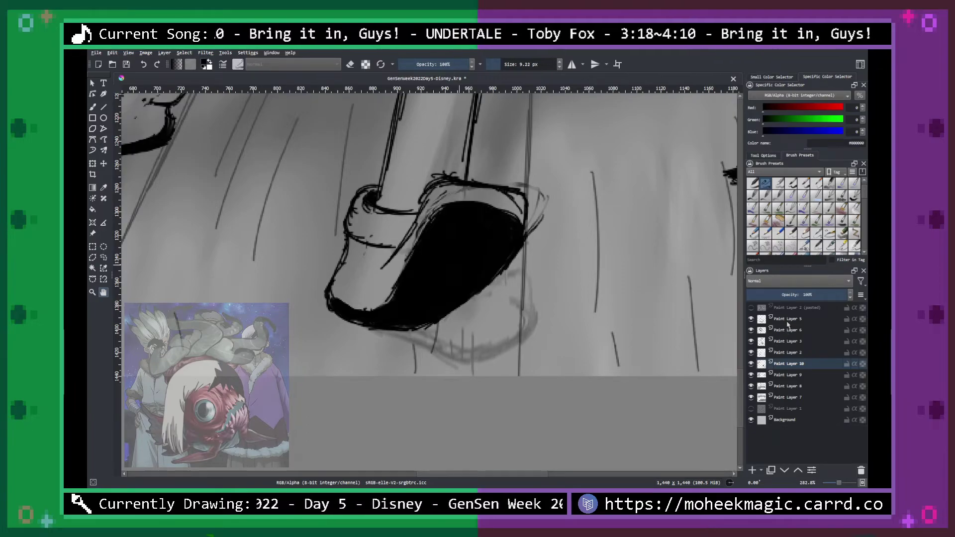
click(789, 323)
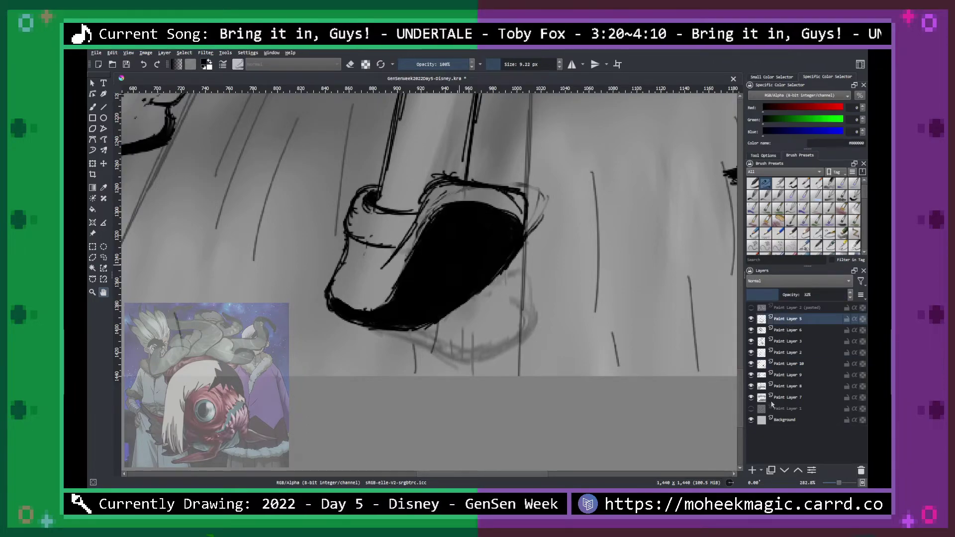
click(752, 469)
click(774, 295)
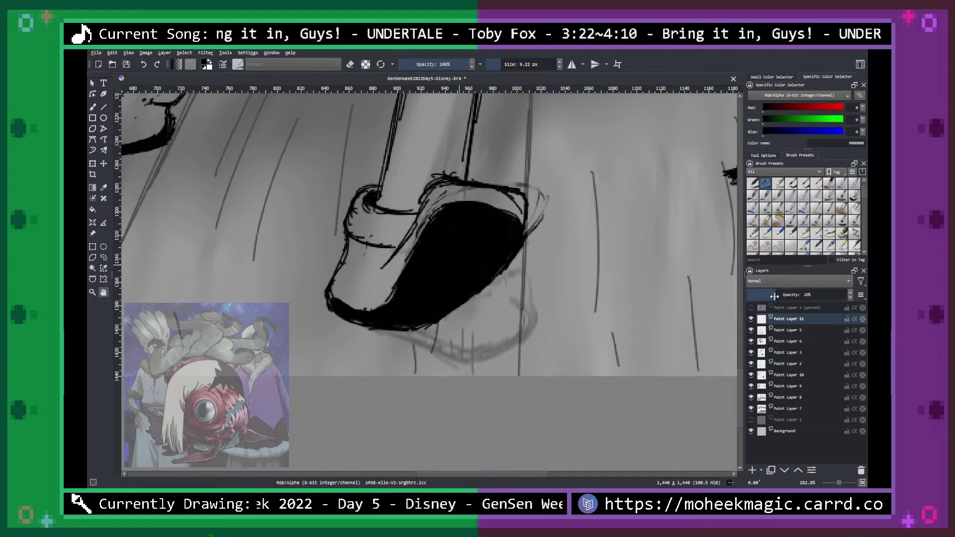
click(784, 470)
double_click(786, 471)
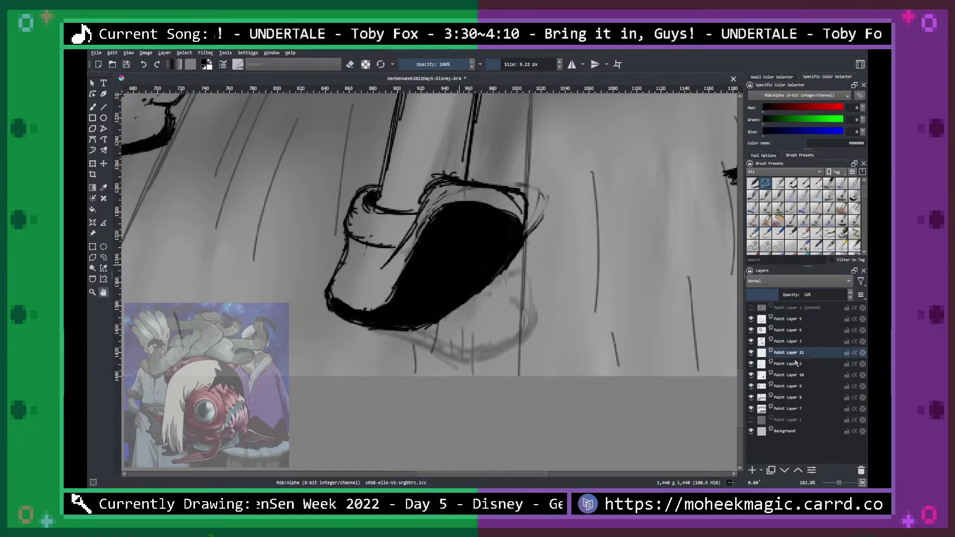
click(785, 471)
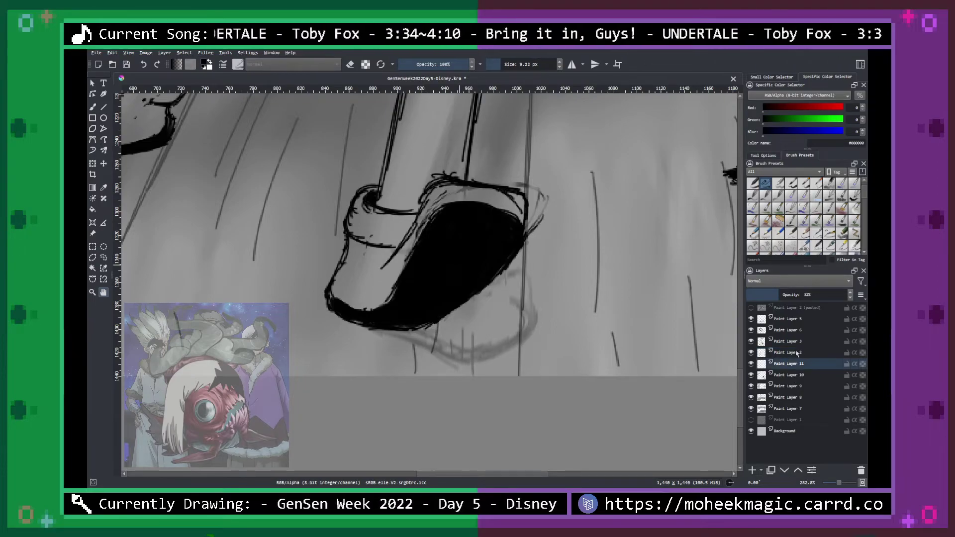
Paint a translucent curve over the faint outline beneath the raised shoe on Paint Layer 11.
key(b)
mouse_move(407, 334)
mouse_down()
mouse_move(446, 356)
mouse_move(445, 348)
mouse_move(475, 351)
mouse_move(532, 321)
mouse_up()
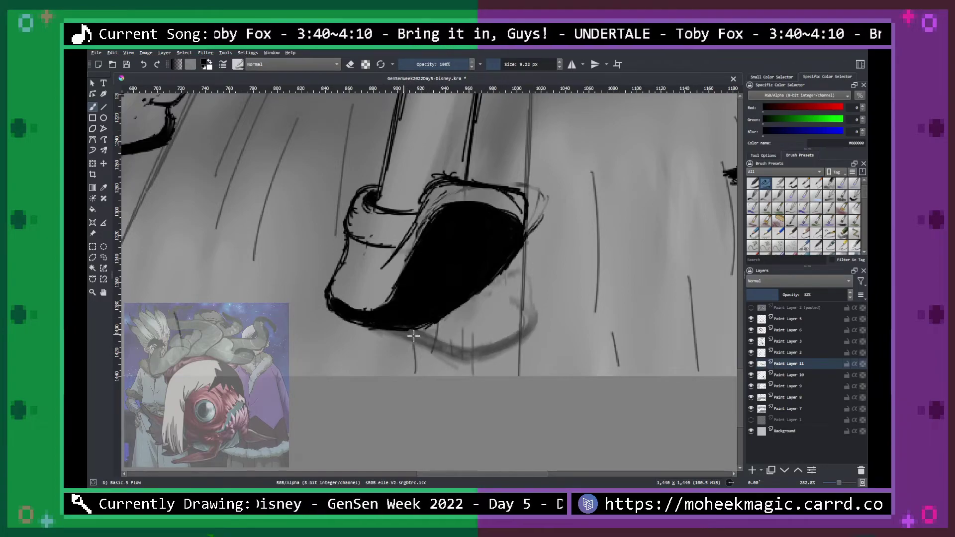
key(ctrl+minus)
key(ctrl+minus)
key(ctrl+minus)
key(ctrl+minus)
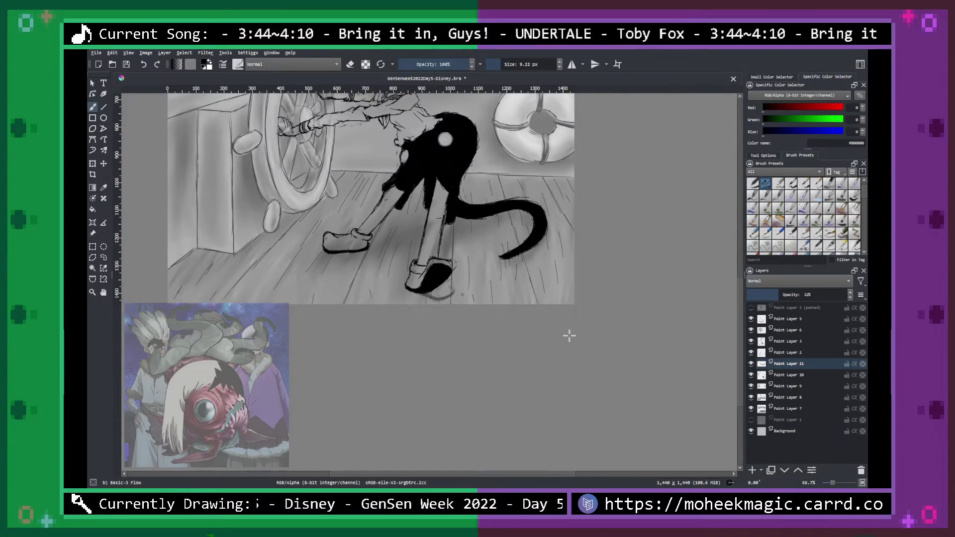
key(minus)
key(plus)
key(space)
key(plus)
key(plus)
mouse_move(518, 286)
mouse_down()
mouse_move(520, 395)
mouse_move(528, 287)
mouse_up()
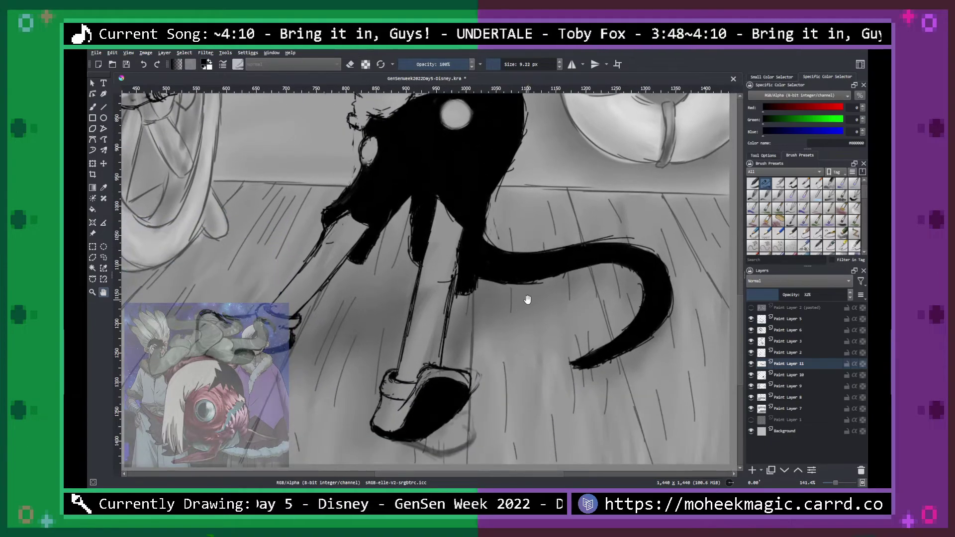
drag(531, 353, 489, 268)
key(minus)
key(minus)
key(plus)
key(plus)
key(plus)
key(plus)
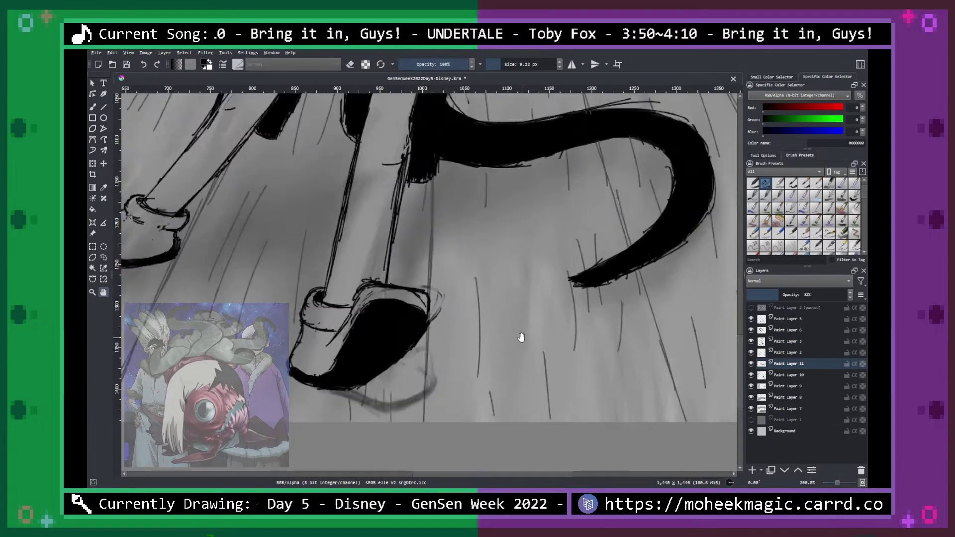
drag(449, 375, 456, 348)
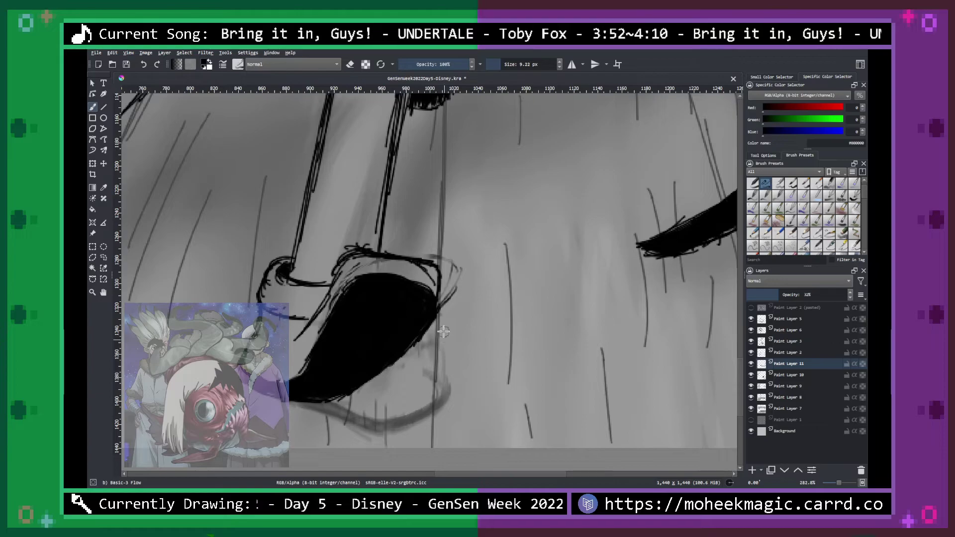
key(ctrl+z)
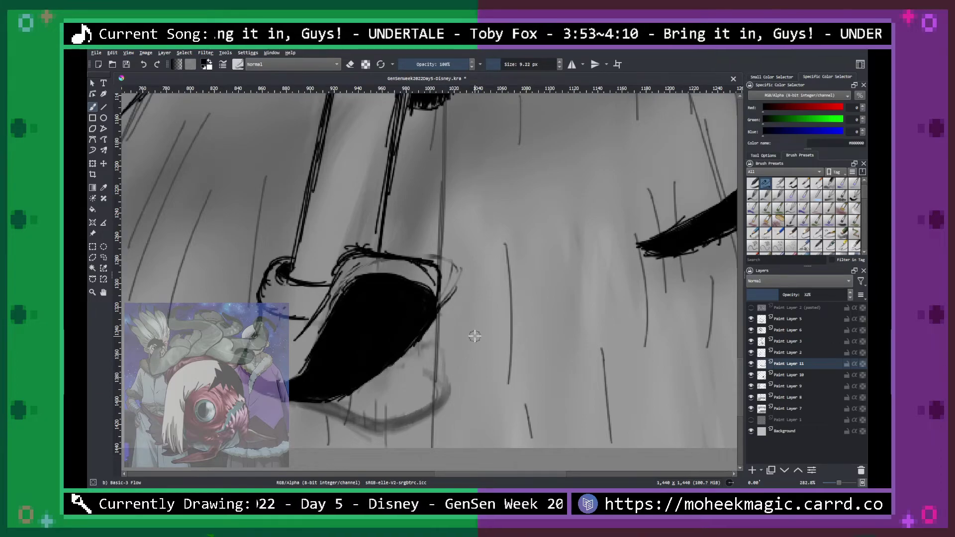
Reduce the brush to 3.36 px and add fine strokes to the faint outline beside the raised shoe's sole.
click(496, 64)
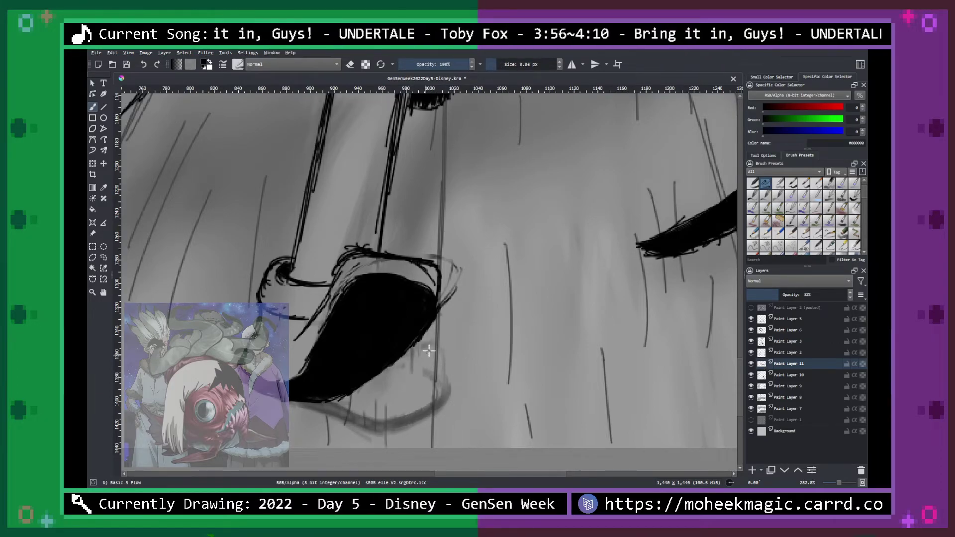
key(minus)
key(minus)
key(minus)
key(minus)
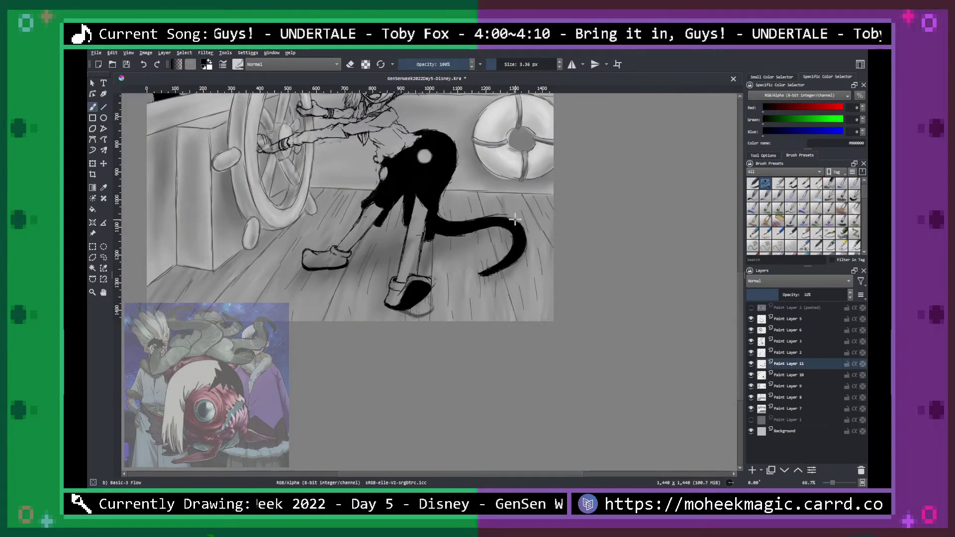
key(plus)
key(plus)
key(plus)
key(plus)
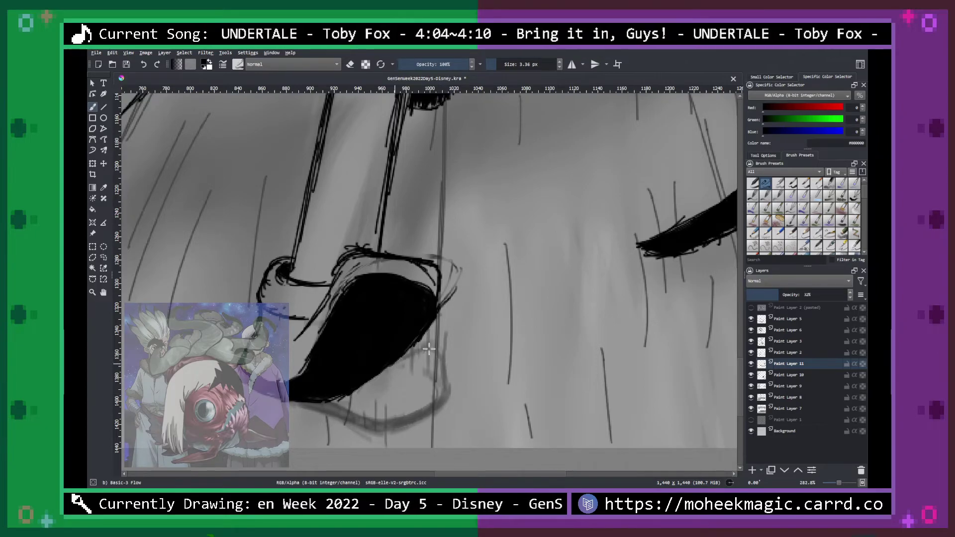
key(minus)
key(minus)
key(minus)
key(minus)
key(minus)
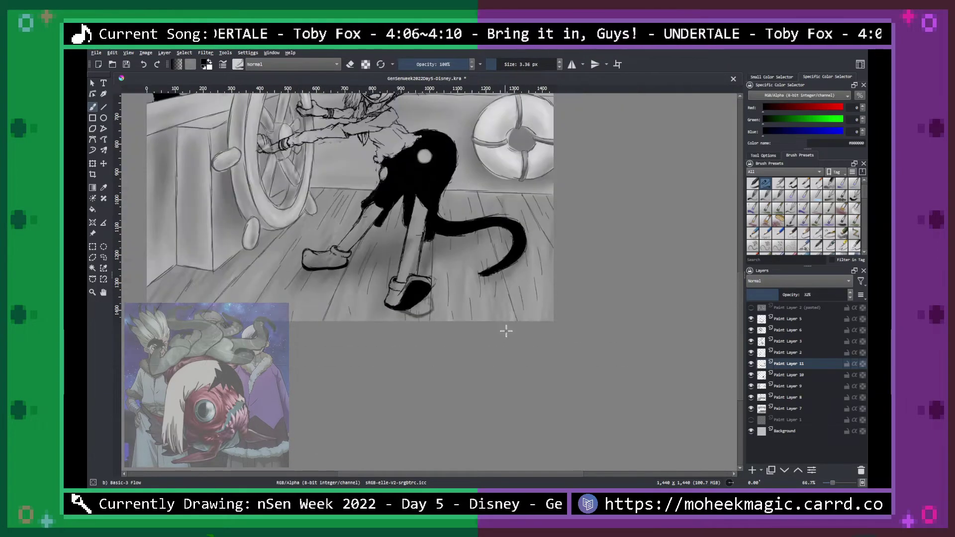
drag(502, 292, 520, 364)
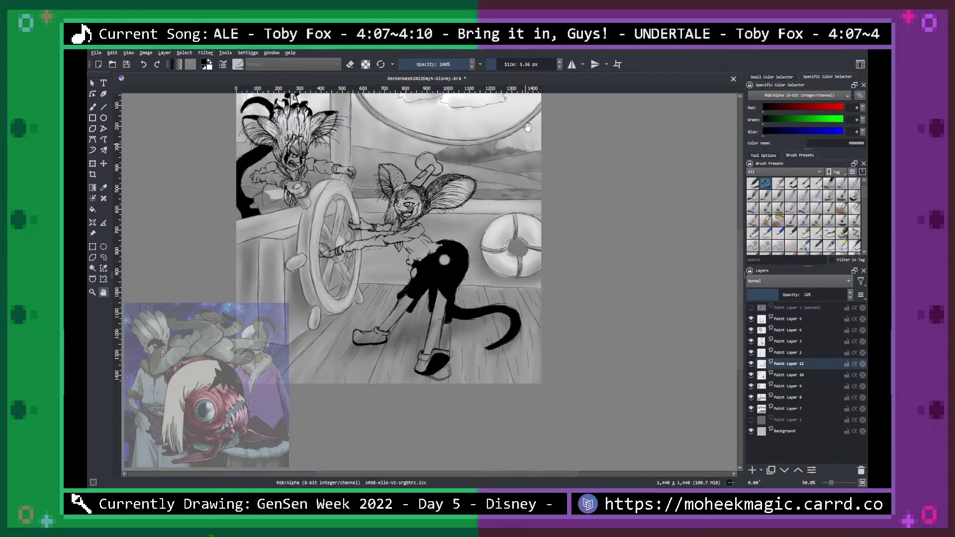
key(b)
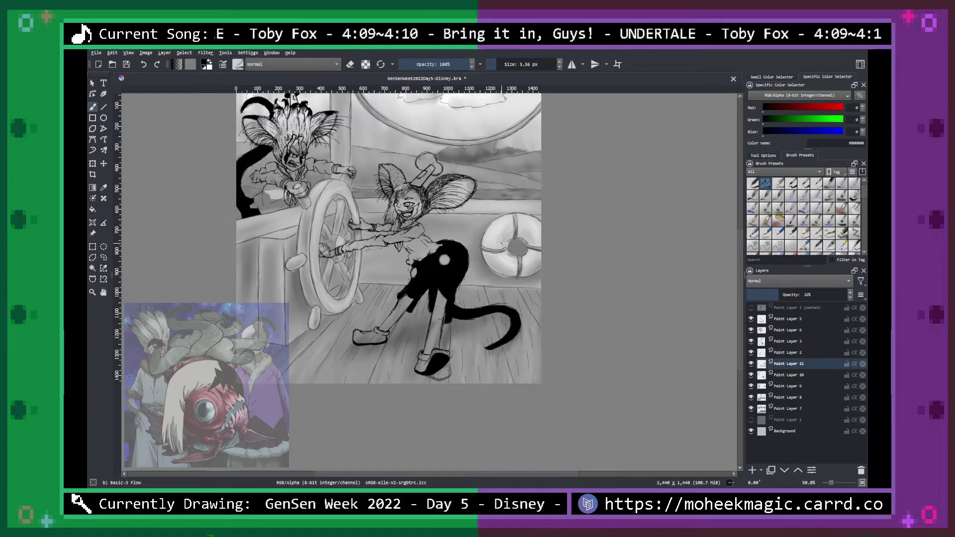
Select Paint Layer 10 and fill the hand-side half of the front character's lower-arm wristband with black strokes.
click(796, 374)
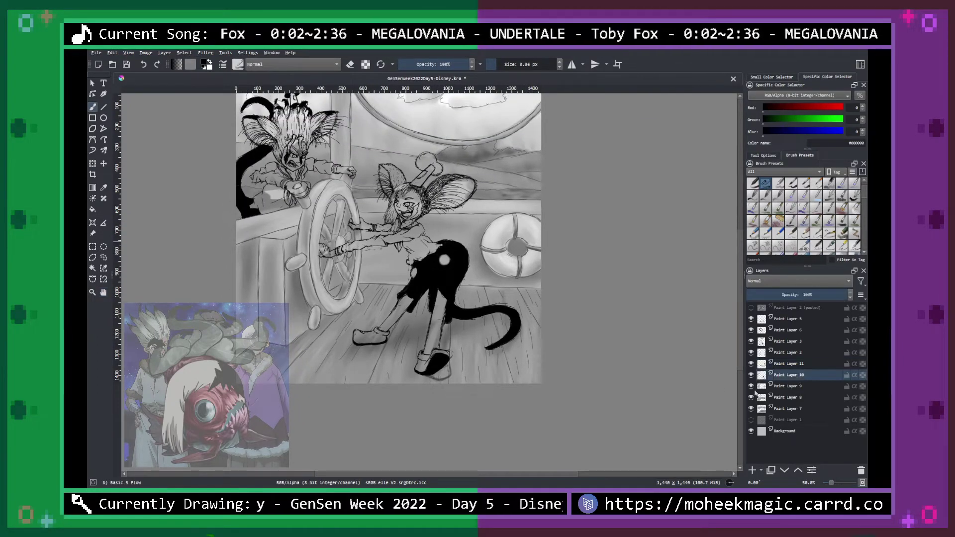
key(minus)
key(plus)
key(plus)
key(plus)
key(plus)
key(plus)
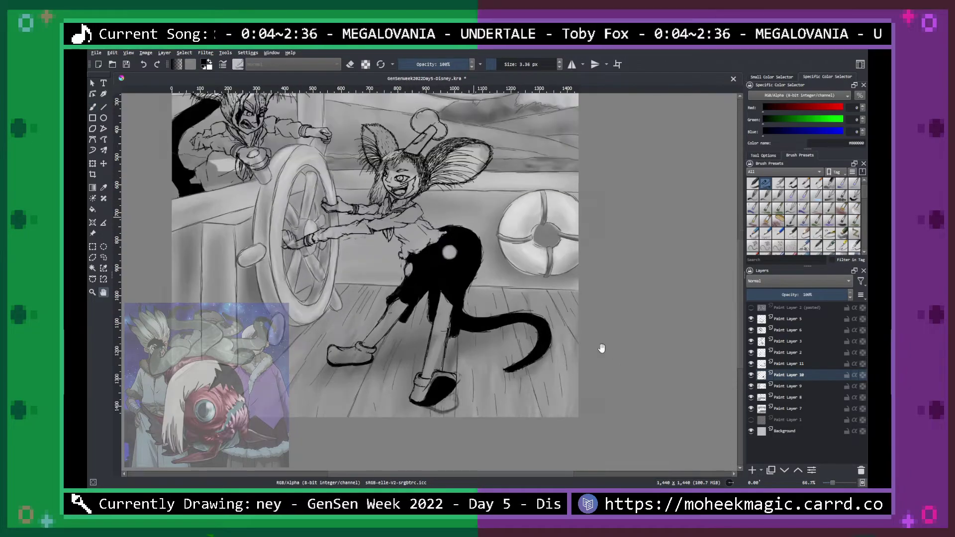
drag(477, 149, 549, 352)
drag(512, 317, 586, 283)
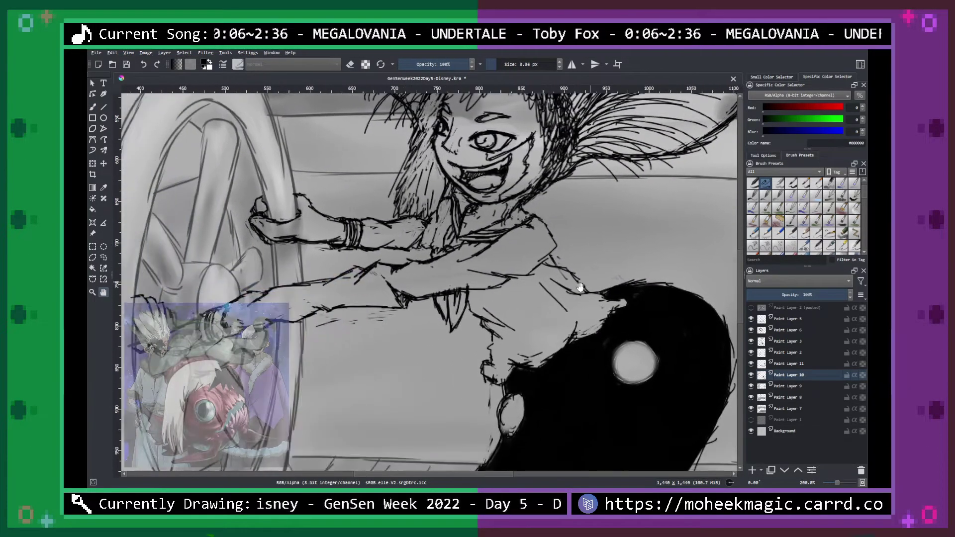
drag(477, 312, 587, 284)
drag(447, 318, 507, 313)
key(minus)
key(plus)
key(plus)
key(plus)
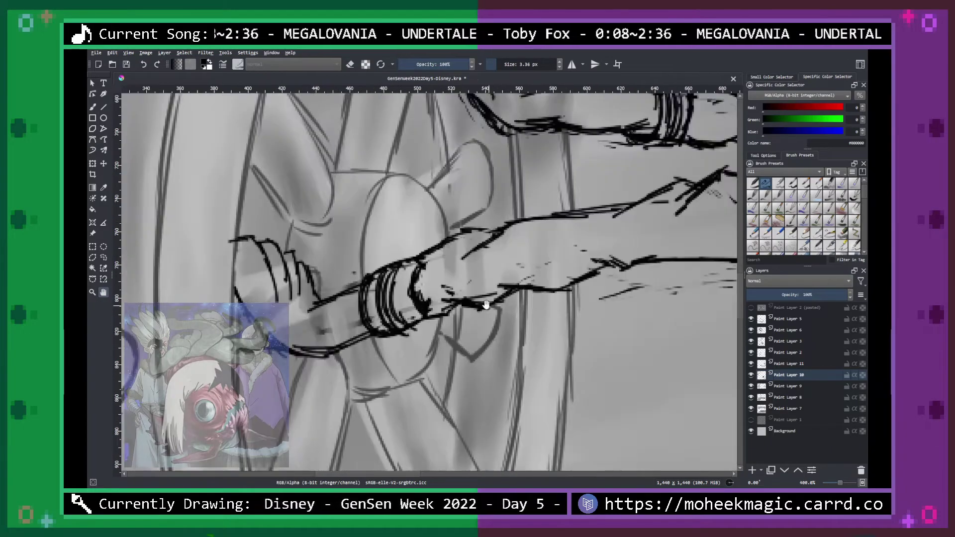
key(plus)
drag(403, 309, 407, 337)
key(b)
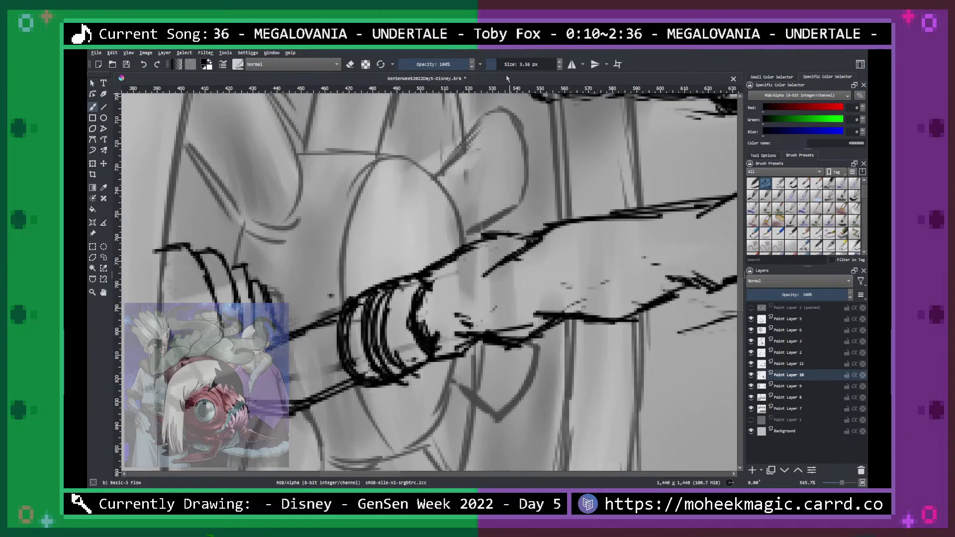
mouse_move(354, 312)
mouse_down()
mouse_move(348, 358)
mouse_move(370, 366)
mouse_move(355, 359)
mouse_up()
drag(364, 297, 363, 371)
drag(360, 335, 377, 368)
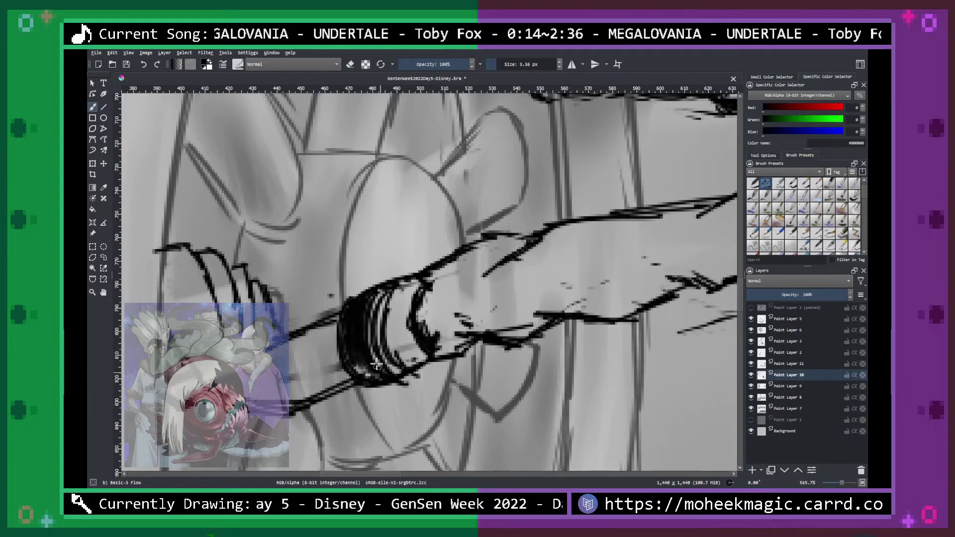
Fill the sleeve-side half of the same wristband with black, leaving a thin light band between the halves.
drag(396, 309, 393, 333)
mouse_move(398, 291)
mouse_down()
mouse_move(396, 323)
mouse_move(416, 287)
mouse_move(390, 339)
mouse_move(398, 364)
mouse_move(395, 334)
mouse_move(396, 355)
mouse_up()
drag(404, 311, 413, 363)
drag(418, 326, 422, 353)
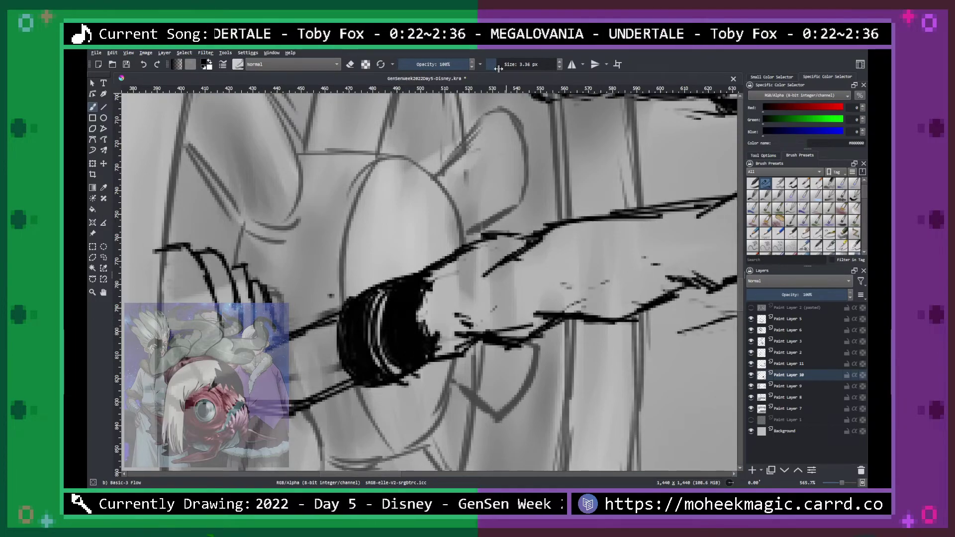
Increase the brush to 5.81 px and fill the wristband on the front character's other arm with black.
mouse_move(407, 281)
mouse_down()
mouse_move(415, 353)
mouse_move(408, 302)
mouse_up()
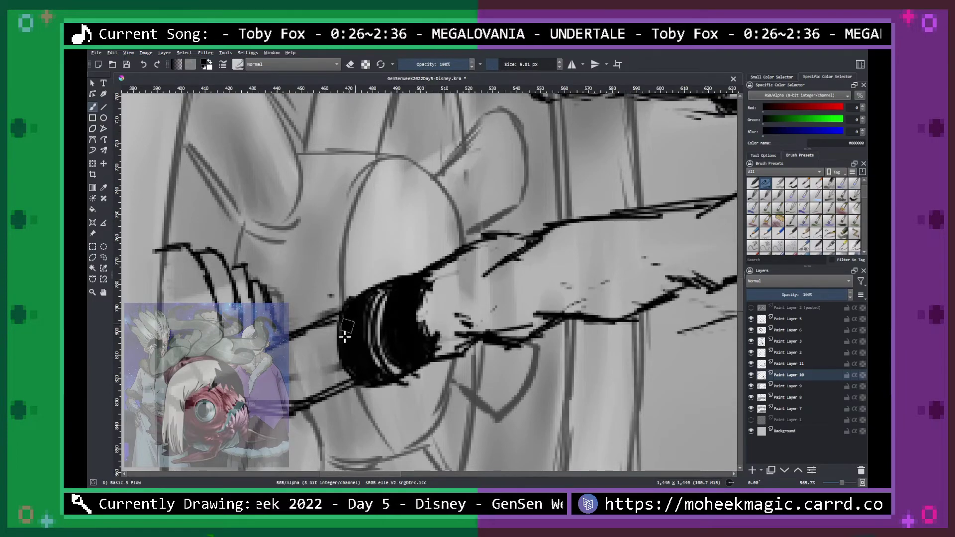
drag(575, 258, 391, 400)
mouse_move(553, 269)
mouse_down()
mouse_move(408, 368)
mouse_move(404, 354)
mouse_move(453, 311)
mouse_move(440, 342)
mouse_move(417, 349)
mouse_move(447, 341)
mouse_move(450, 283)
mouse_move(440, 269)
mouse_move(492, 289)
mouse_move(474, 276)
mouse_move(479, 337)
mouse_move(457, 359)
mouse_up()
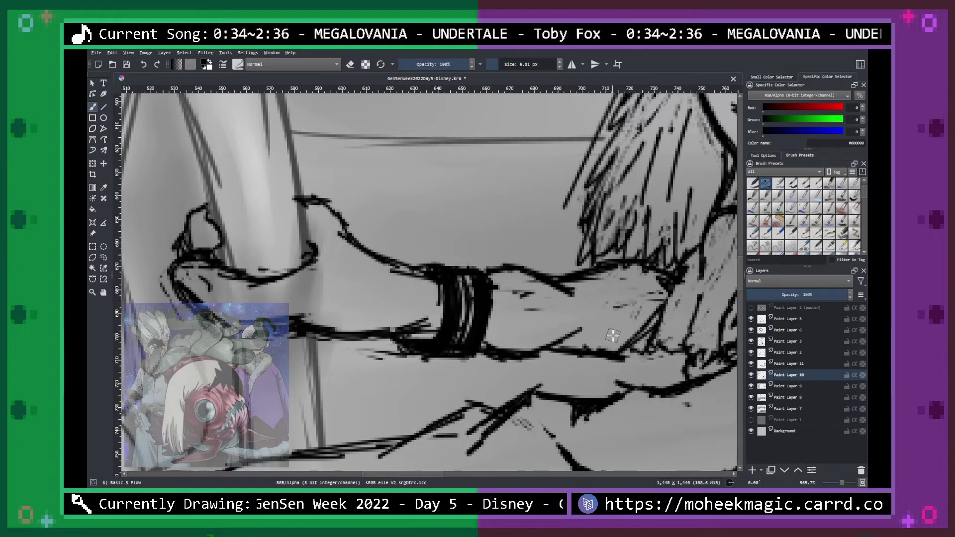
Fill the front character's neckerchief collar with black along the shoulder, the narrow front strip and the area under the chin.
key(space)
drag(612, 335, 497, 326)
drag(645, 321, 518, 287)
drag(622, 295, 489, 337)
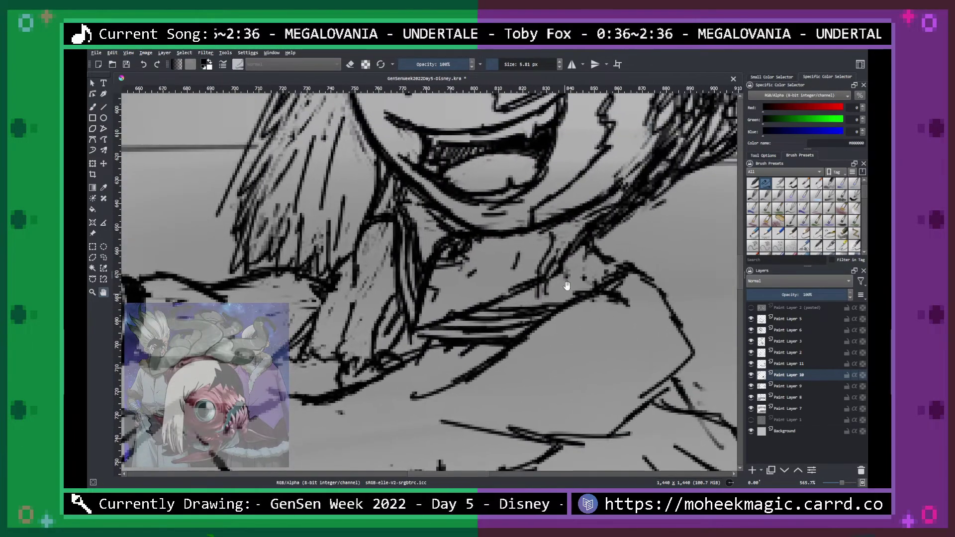
drag(566, 287, 537, 286)
mouse_move(400, 333)
mouse_down()
mouse_move(491, 333)
mouse_move(510, 321)
mouse_move(478, 299)
mouse_move(526, 300)
mouse_move(563, 282)
mouse_move(582, 269)
mouse_move(555, 276)
mouse_move(561, 255)
mouse_move(532, 274)
mouse_move(567, 270)
mouse_up()
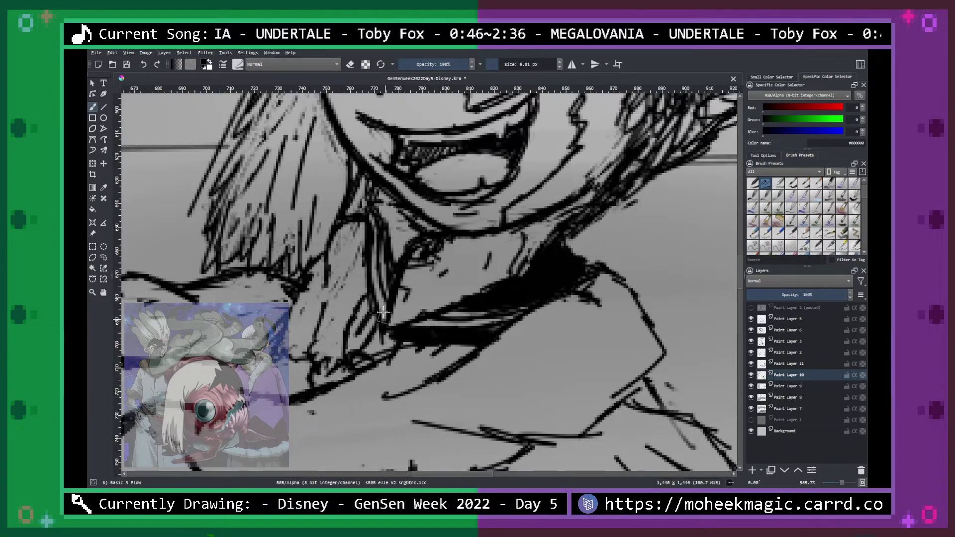
mouse_move(378, 302)
mouse_down()
mouse_move(373, 239)
mouse_move(380, 294)
mouse_up()
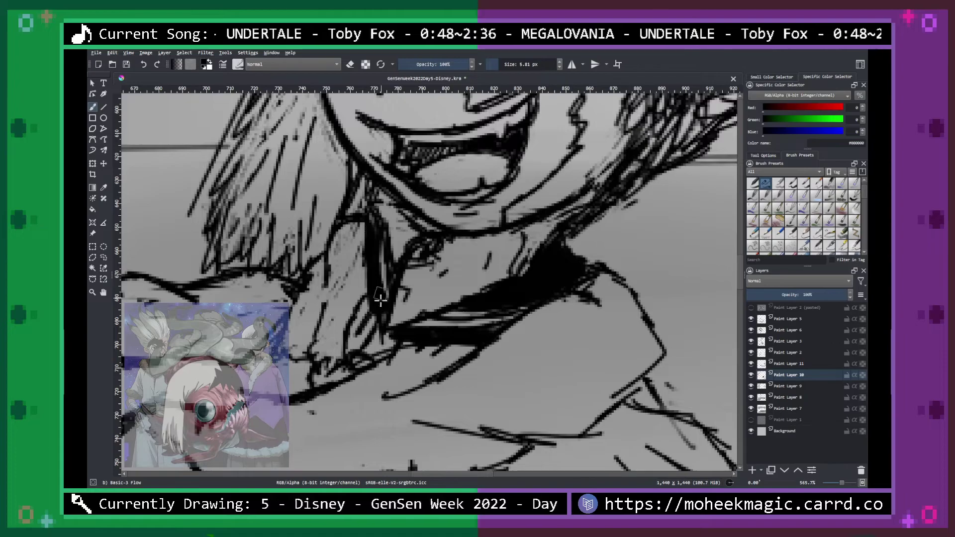
mouse_move(378, 191)
mouse_down()
mouse_move(380, 213)
mouse_move(388, 195)
mouse_move(396, 223)
mouse_move(396, 261)
mouse_move(413, 234)
mouse_up()
Fill the pointed neckerchief tail hanging below the front character's arm with black.
key(ctrl+minus)
key(ctrl+minus)
key(ctrl+minus)
key(ctrl+plus)
key(ctrl+plus)
scroll(453, 318, up, 2)
scroll(494, 294, up, 2)
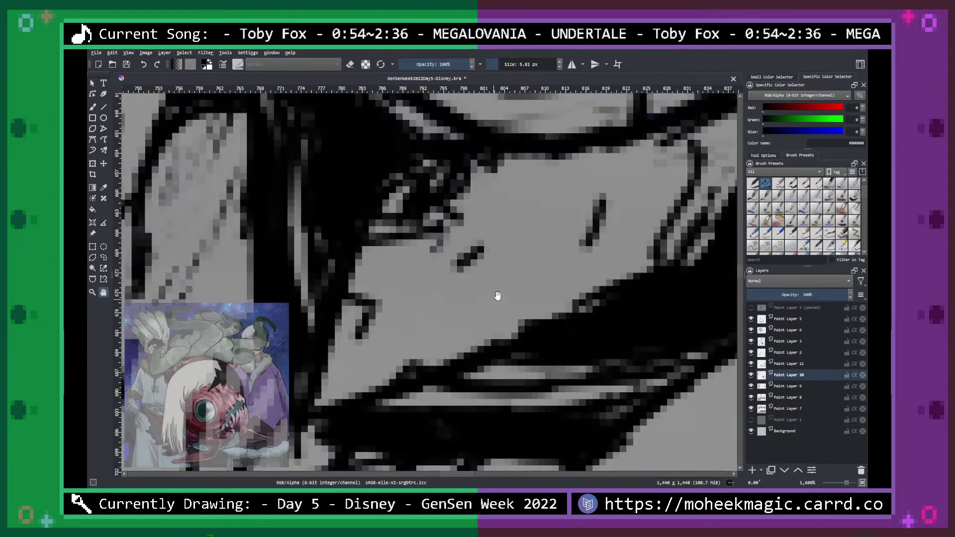
scroll(507, 293, down, 8)
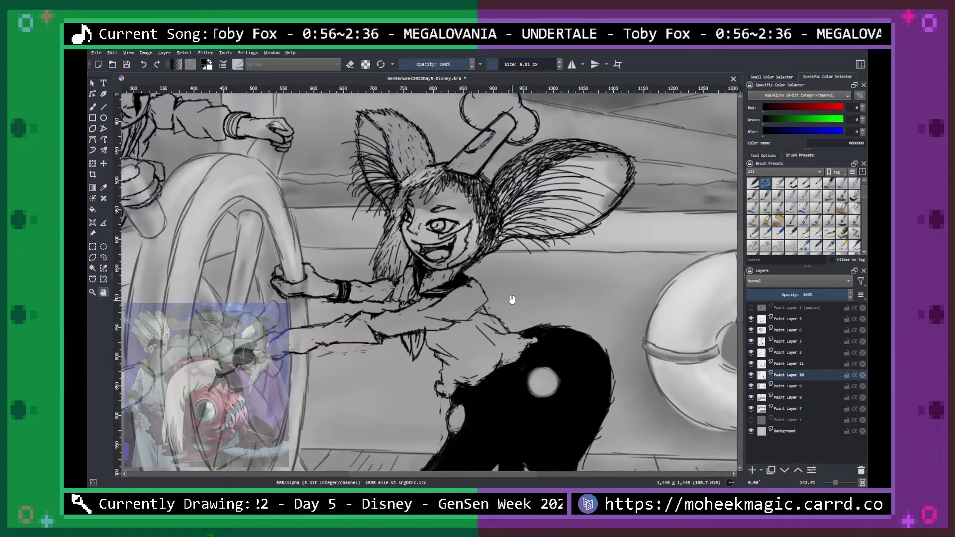
scroll(515, 303, up, 5)
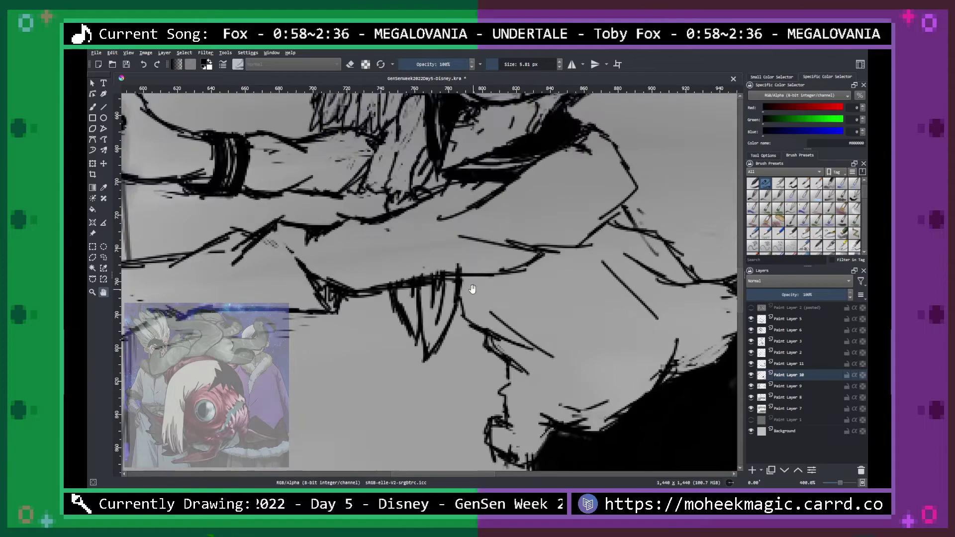
key(b)
mouse_move(422, 185)
mouse_down()
mouse_move(407, 231)
mouse_move(442, 243)
mouse_move(371, 252)
mouse_move(482, 205)
mouse_move(372, 261)
mouse_move(403, 322)
mouse_move(396, 269)
mouse_move(383, 264)
mouse_move(397, 258)
mouse_move(410, 280)
mouse_move(418, 270)
mouse_move(421, 345)
mouse_move(455, 276)
mouse_move(452, 247)
mouse_move(424, 302)
mouse_up()
scroll(490, 292, down, 3)
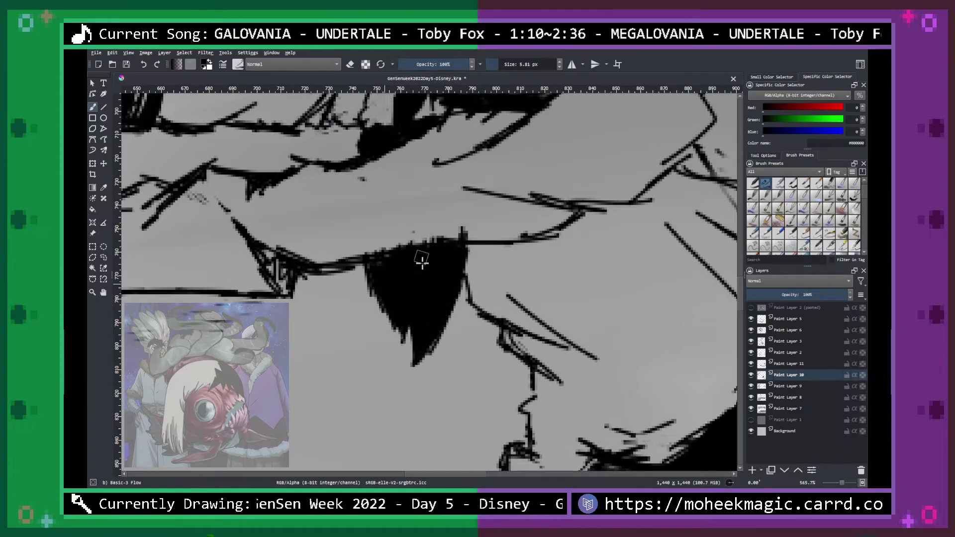
Fill both sides of the back character's neckerchief collar with black down to the point where they meet.
scroll(438, 285, down, 3)
scroll(497, 257, down, 2)
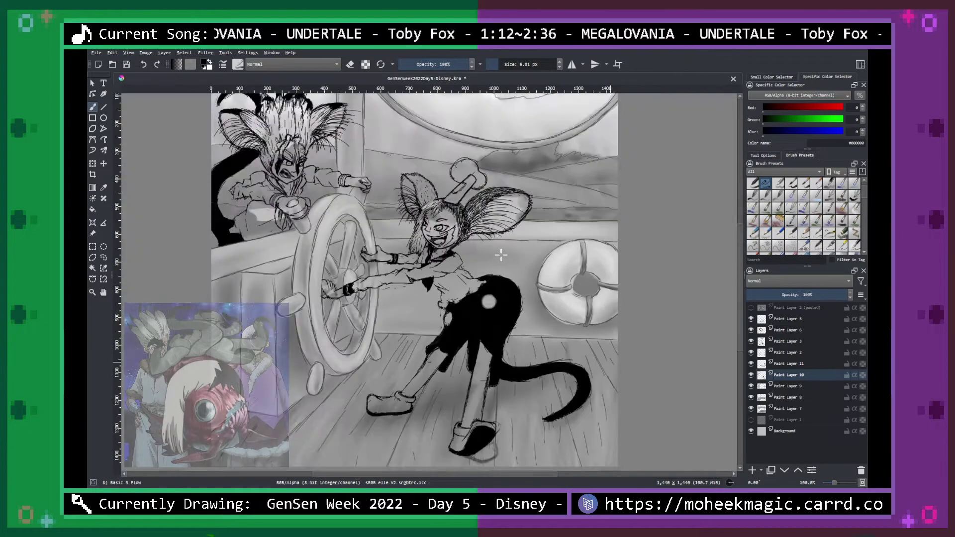
key(ctrl+plus)
key(ctrl+plus)
key(space)
drag(535, 249, 620, 314)
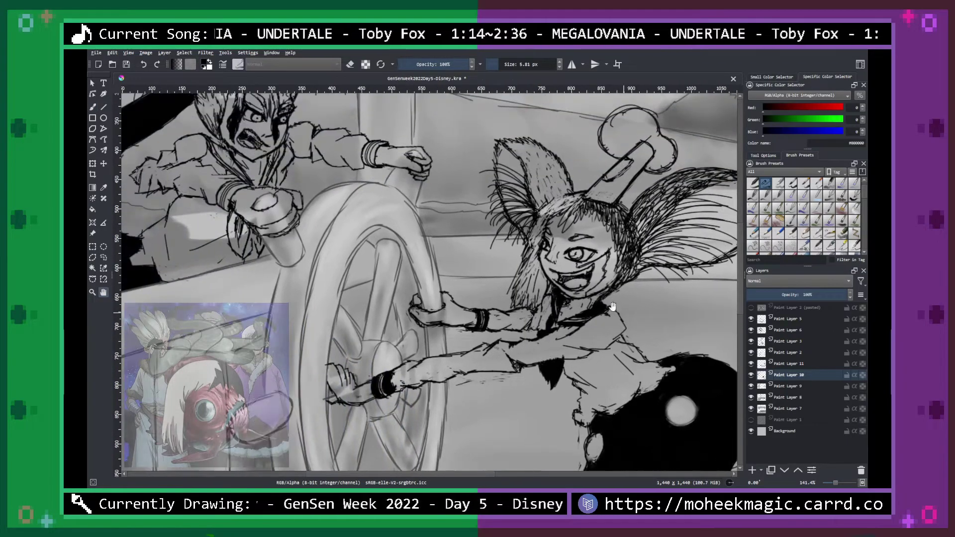
drag(431, 274, 571, 324)
scroll(364, 224, up, 2)
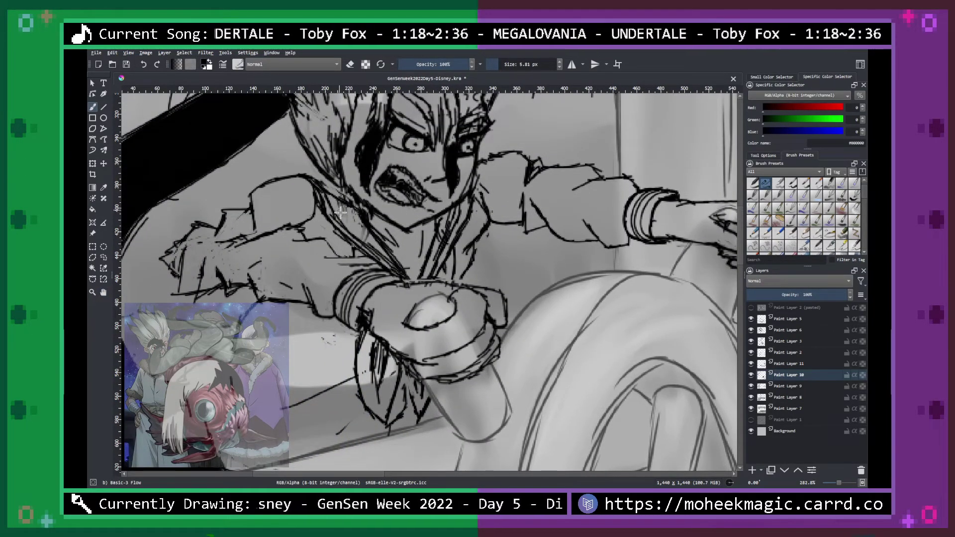
drag(355, 222, 391, 260)
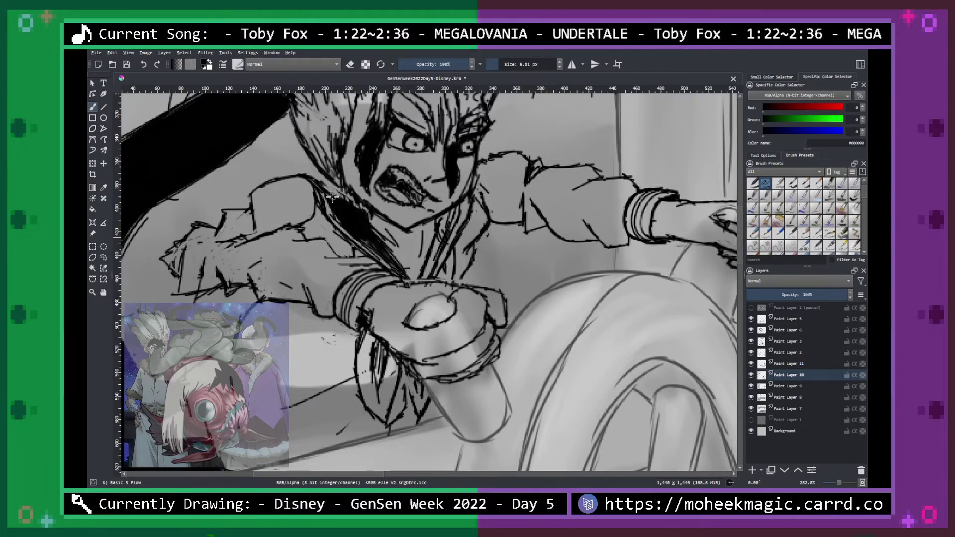
drag(347, 233, 368, 256)
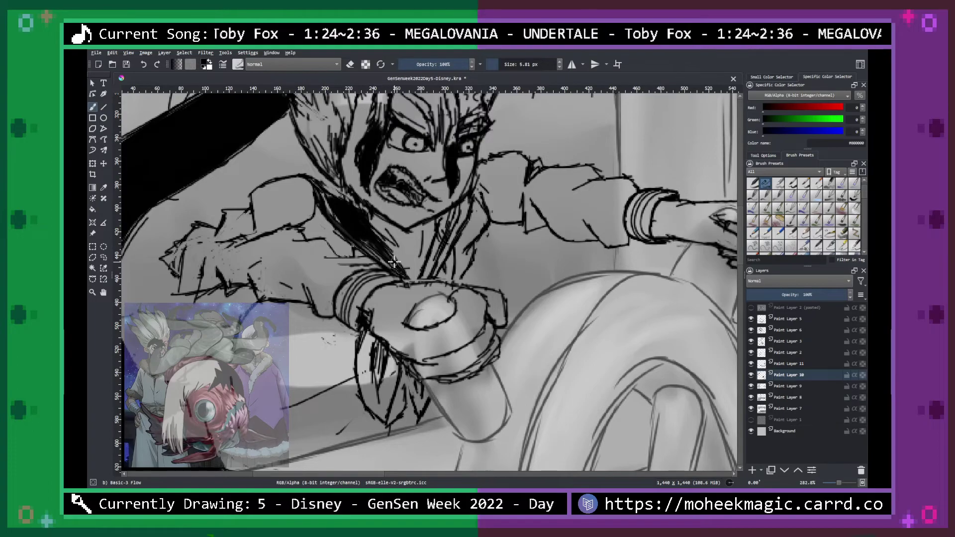
mouse_move(347, 202)
mouse_down()
mouse_move(408, 249)
mouse_move(426, 278)
mouse_up()
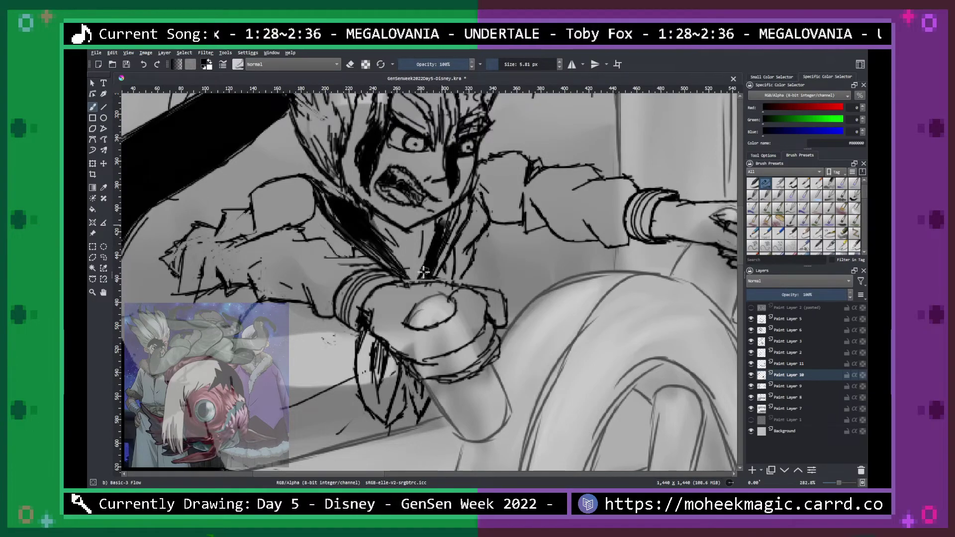
drag(467, 199, 433, 276)
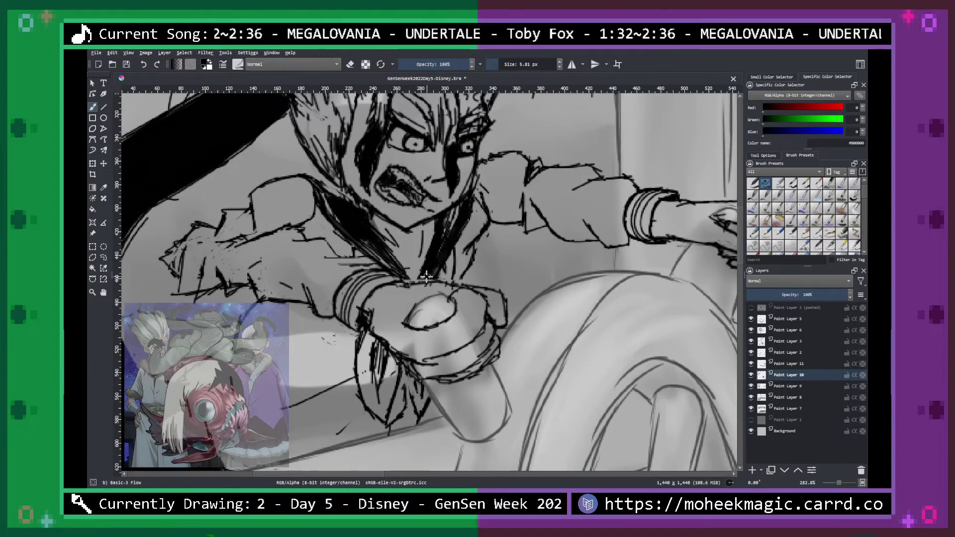
Fill the back character's neckerchief tails hanging below the hand on the wheel handle with black.
drag(491, 286, 510, 195)
drag(384, 245, 383, 298)
mouse_move(387, 263)
mouse_down()
mouse_move(393, 299)
mouse_move(408, 263)
mouse_move(404, 311)
mouse_up()
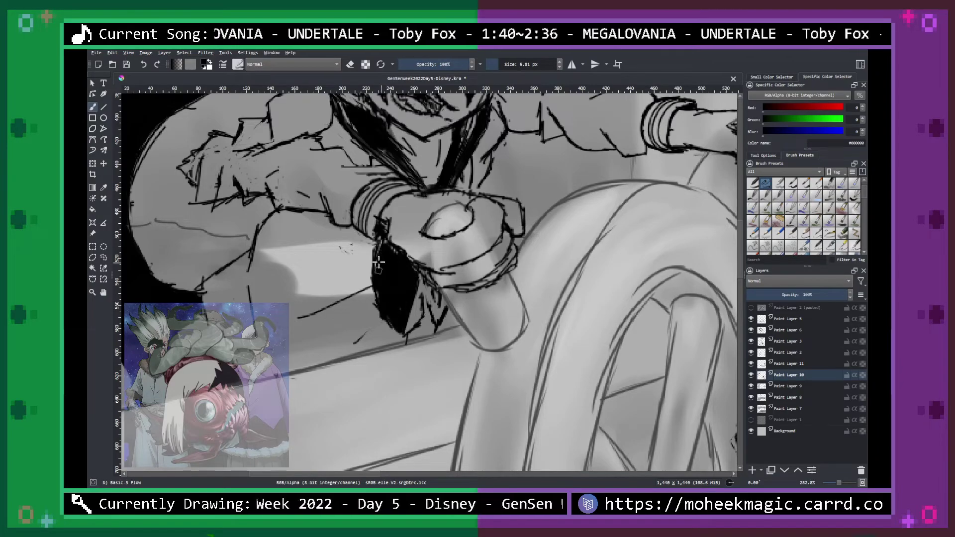
drag(425, 287, 433, 302)
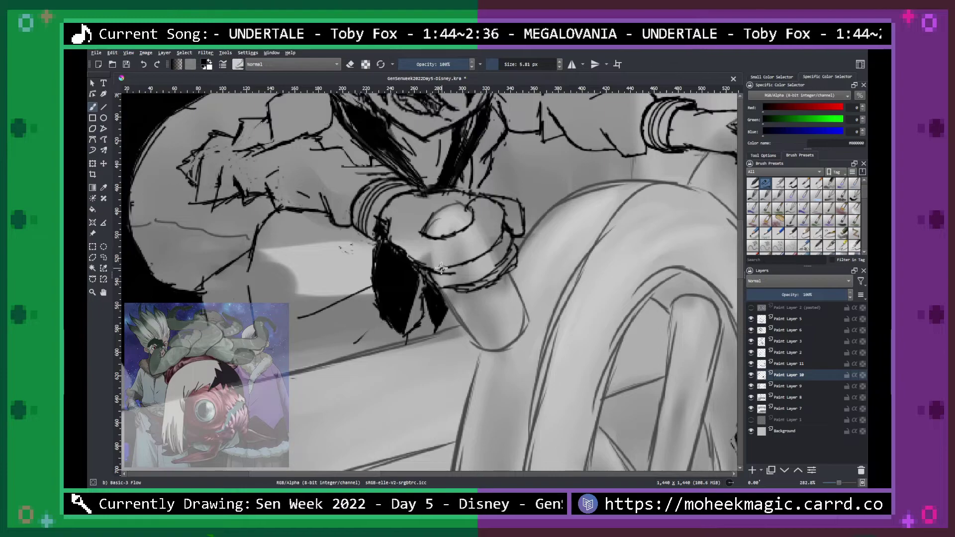
Fill the back character's two wristbands with black, leaving a thin light band in each.
scroll(441, 268, down, 3)
scroll(451, 289, up, 5)
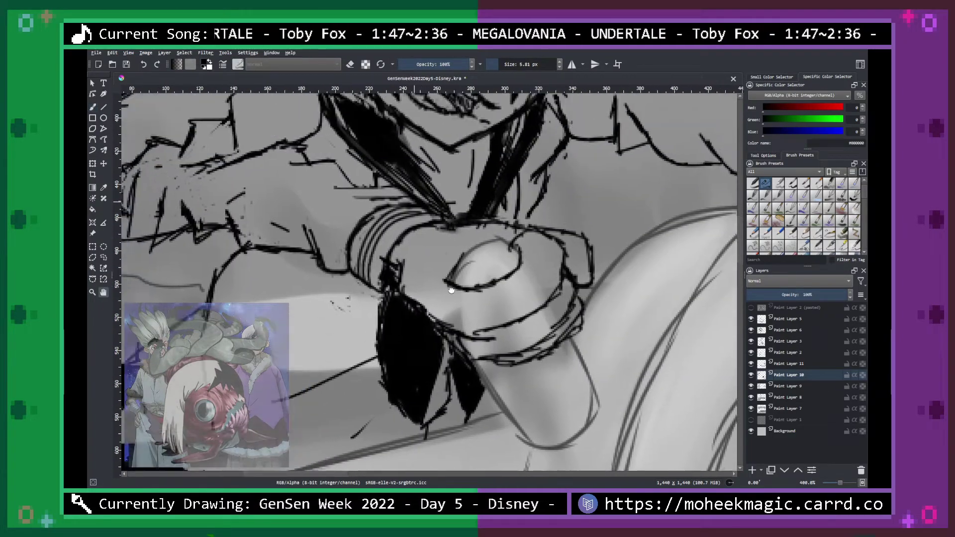
drag(451, 290, 480, 358)
mouse_move(395, 309)
mouse_down()
mouse_move(382, 327)
mouse_move(394, 293)
mouse_move(422, 274)
mouse_move(438, 275)
mouse_move(402, 284)
mouse_move(414, 330)
mouse_move(405, 337)
mouse_move(435, 286)
mouse_move(470, 286)
mouse_up()
key(space)
drag(582, 271, 360, 347)
mouse_move(631, 246)
mouse_down()
mouse_move(432, 299)
mouse_move(430, 328)
mouse_move(459, 334)
mouse_move(462, 281)
mouse_move(476, 275)
mouse_up()
scroll(489, 272, down, 3)
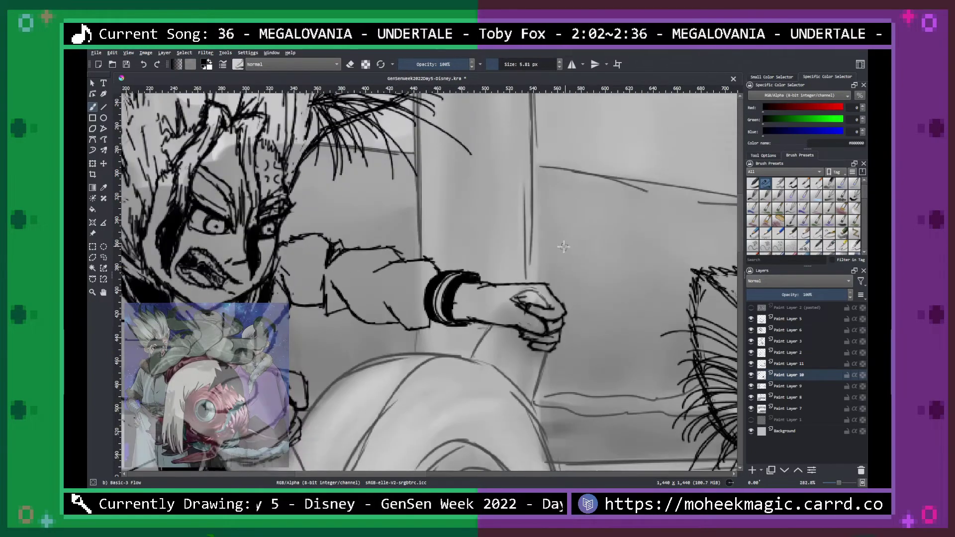
Check the pasted Paint Layer 2, then fill the two-lobed knob of the front character's head ornament with black using a 17.08 px brush.
scroll(454, 269, down, 1)
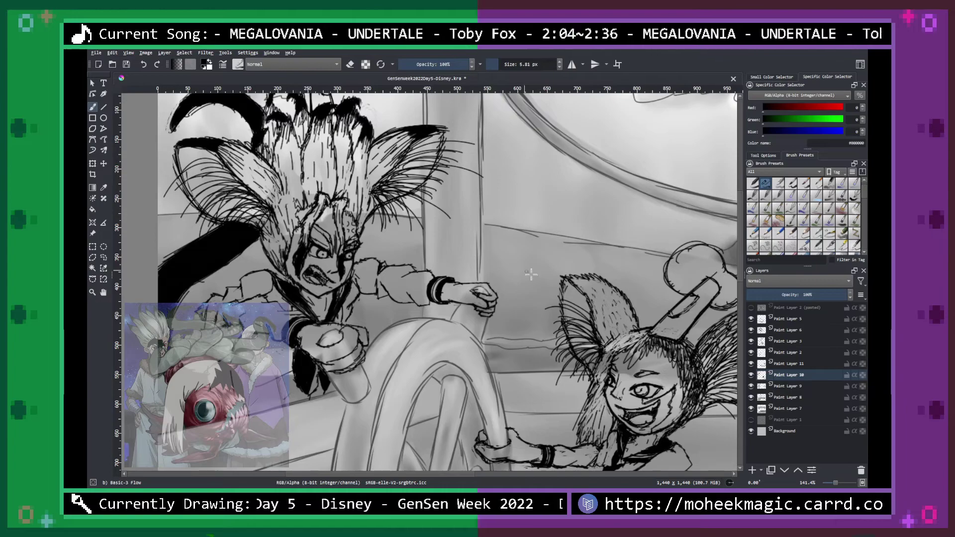
key(space)
drag(593, 270, 404, 199)
drag(556, 276, 538, 293)
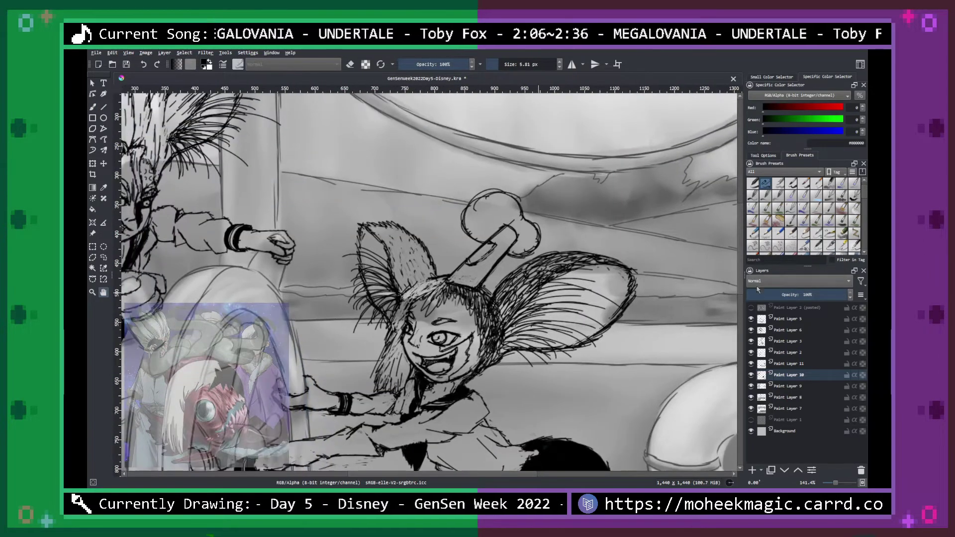
click(751, 308)
click(751, 308)
mouse_move(544, 254)
mouse_down()
mouse_move(591, 322)
mouse_move(600, 387)
mouse_move(535, 284)
mouse_move(409, 239)
mouse_up()
key(ctrl+plus)
key(ctrl+plus)
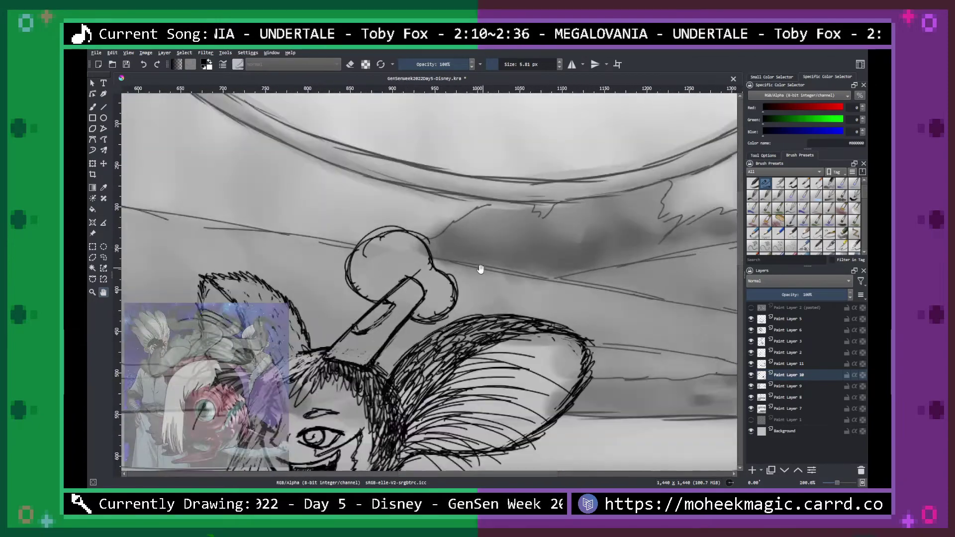
key(b)
drag(339, 231, 320, 266)
mouse_move(370, 239)
mouse_down()
mouse_move(336, 270)
mouse_move(382, 277)
mouse_move(408, 249)
mouse_move(379, 261)
mouse_move(337, 236)
mouse_move(363, 217)
mouse_move(405, 220)
mouse_move(410, 263)
mouse_move(403, 254)
mouse_move(431, 284)
mouse_move(430, 269)
mouse_move(455, 282)
mouse_move(455, 312)
mouse_move(415, 328)
mouse_move(447, 311)
mouse_move(427, 329)
mouse_move(452, 311)
mouse_up()
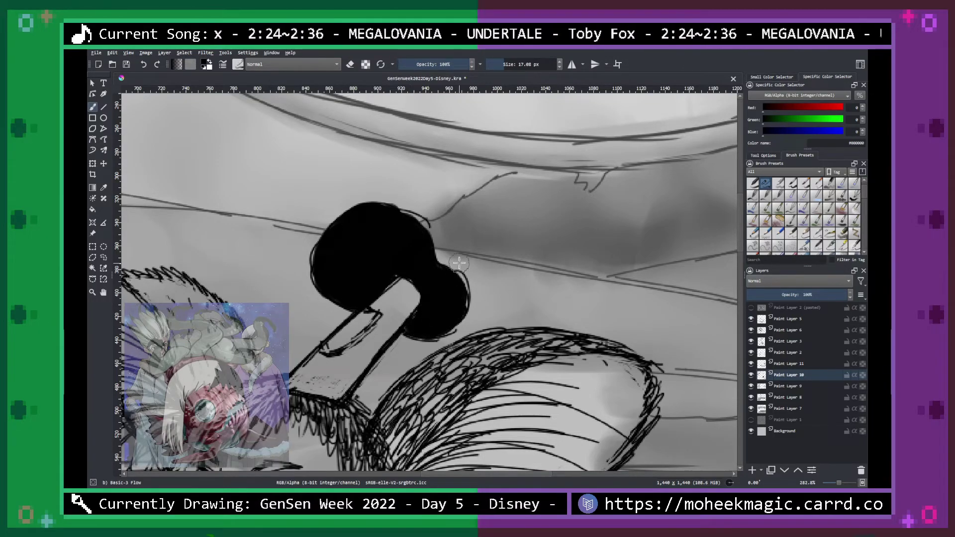
Reduce the brush to 4.72 px and fill the small oval on the stem of the front character's head ornament with black.
key(ctrl+minus)
key(ctrl+minus)
key(ctrl+plus)
key(ctrl+plus)
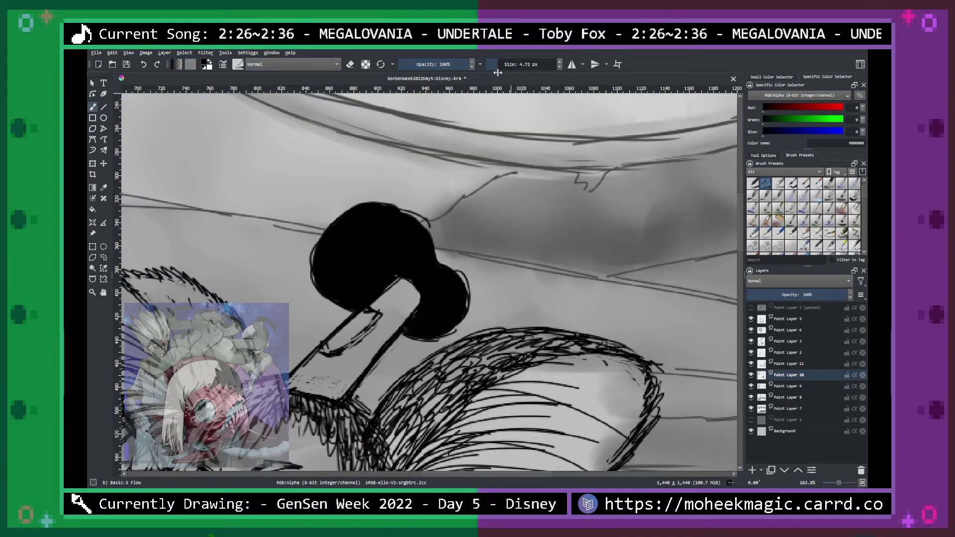
mouse_move(367, 324)
mouse_down()
mouse_move(343, 330)
mouse_move(329, 349)
mouse_move(352, 339)
mouse_up()
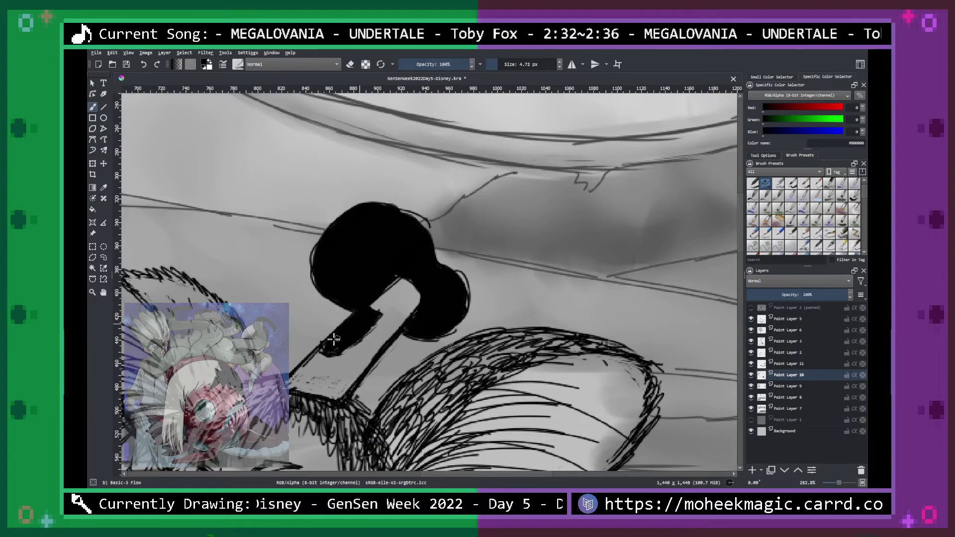
Fill the rounded top and the small spot on the stem of the back character's head ornament with black.
drag(396, 269, 586, 343)
drag(363, 273, 597, 311)
drag(375, 278, 563, 262)
mouse_move(345, 281)
mouse_down()
mouse_move(449, 225)
mouse_move(488, 422)
mouse_up()
mouse_move(436, 242)
mouse_down()
mouse_move(449, 326)
mouse_move(432, 385)
mouse_up()
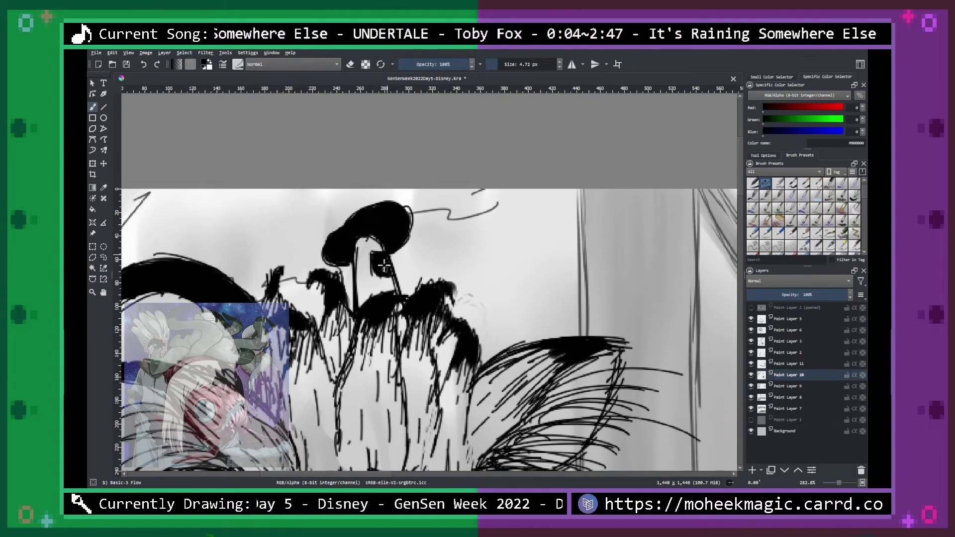
key(ctrl+minus)
key(ctrl+minus)
key(ctrl+minus)
key(ctrl+minus)
key(ctrl+minus)
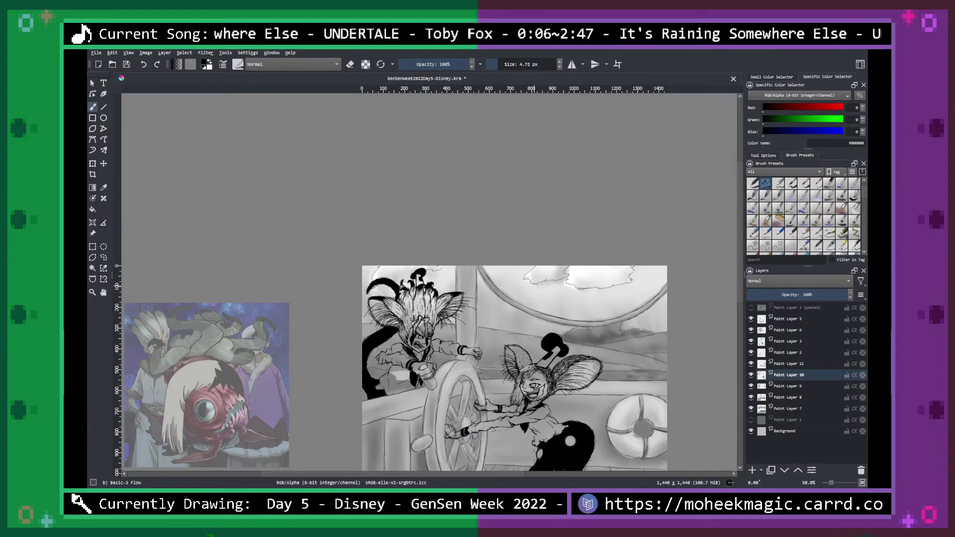
Fill the hatched upper interior of the front character's open mouth with black, leaving the tongue light.
key(ctrl+plus)
drag(579, 292, 490, 154)
key(ctrl+plus)
drag(676, 312, 564, 273)
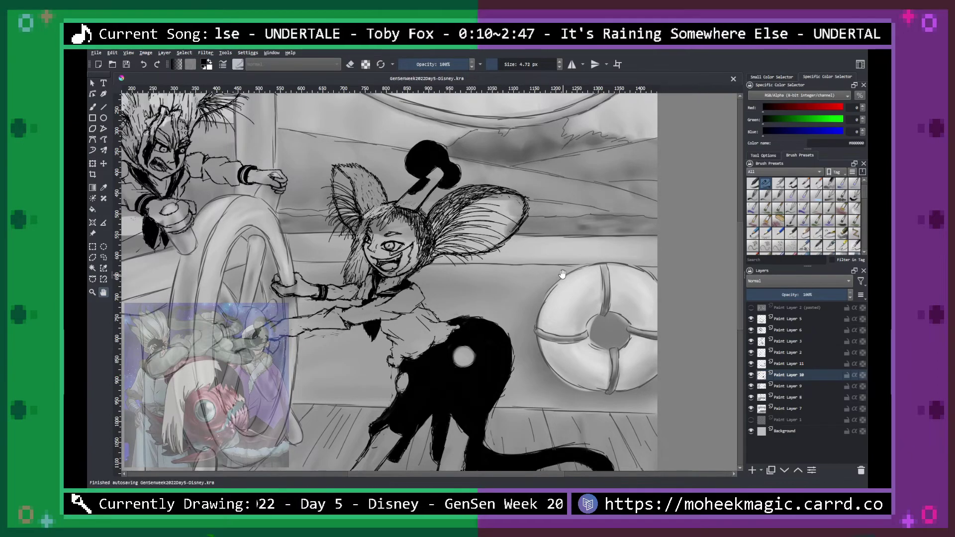
scroll(550, 279, up, 6)
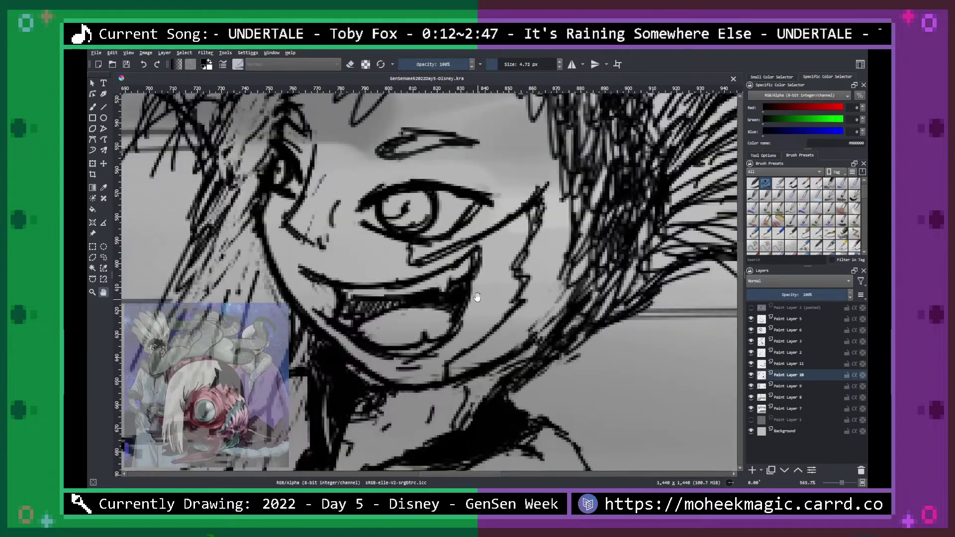
key(b)
mouse_move(477, 297)
mouse_down()
mouse_move(433, 323)
mouse_move(463, 309)
mouse_move(469, 334)
mouse_move(415, 322)
mouse_move(355, 334)
mouse_move(374, 323)
mouse_up()
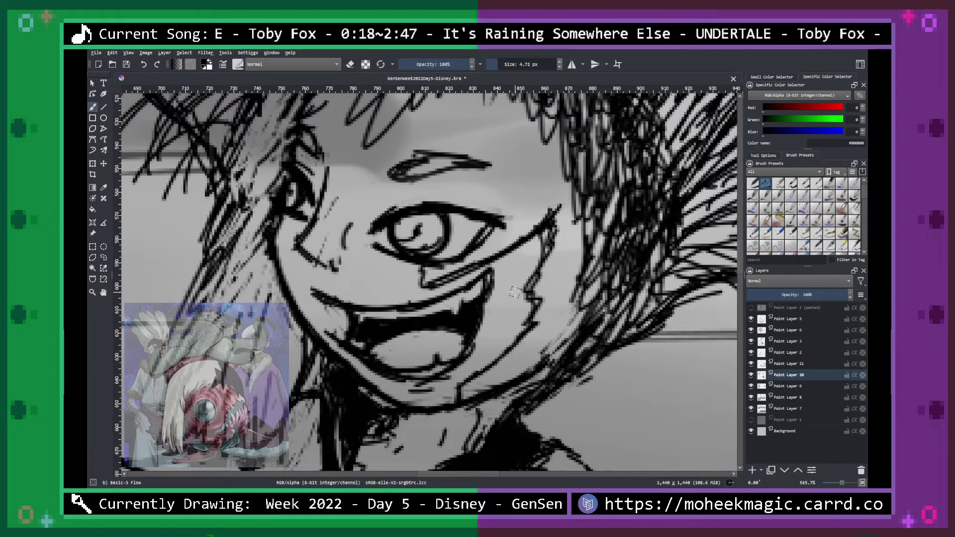
Fill the dark interior of the back character's shouting mouth with black.
key(h)
key(minus)
key(minus)
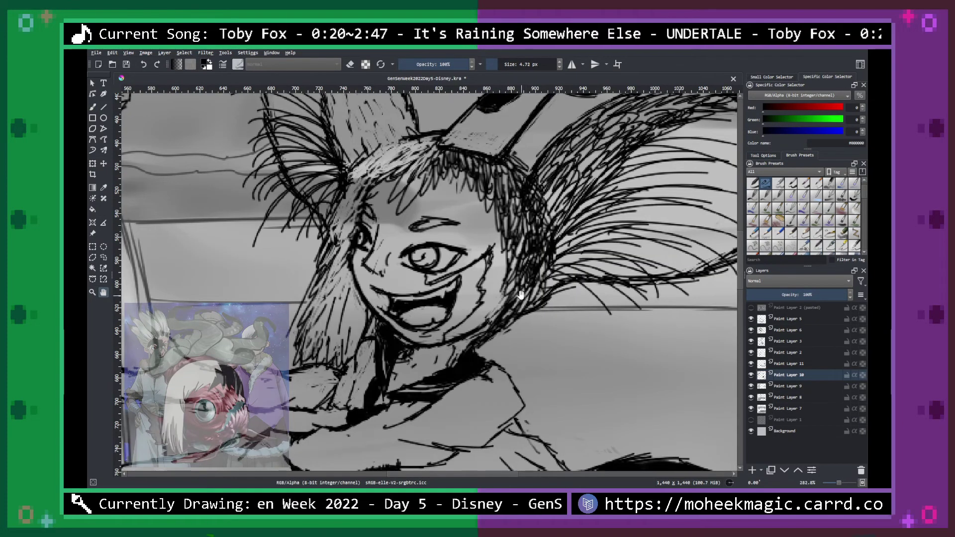
drag(283, 227, 482, 296)
drag(332, 198, 536, 330)
mouse_move(329, 241)
mouse_down()
mouse_move(436, 270)
mouse_move(506, 329)
mouse_up()
key(b)
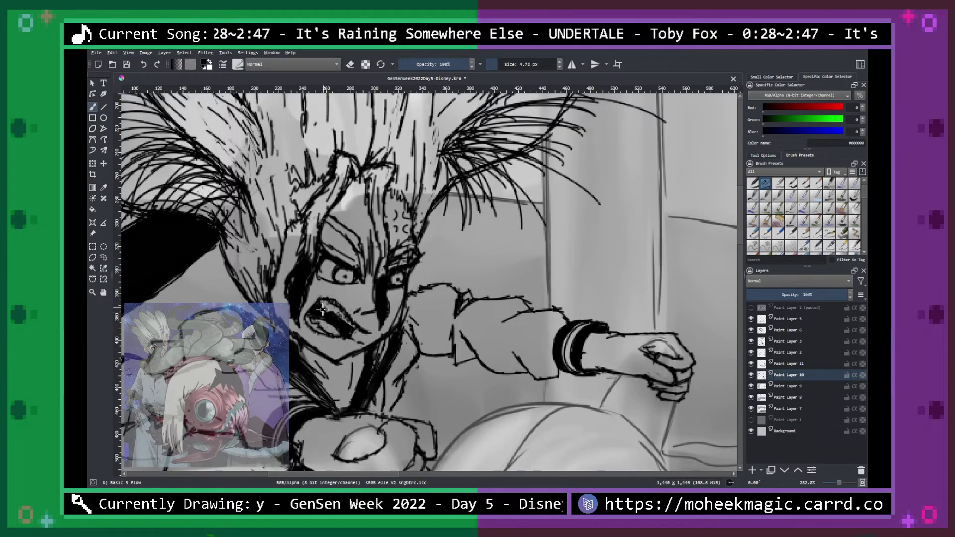
key(minus)
key(h)
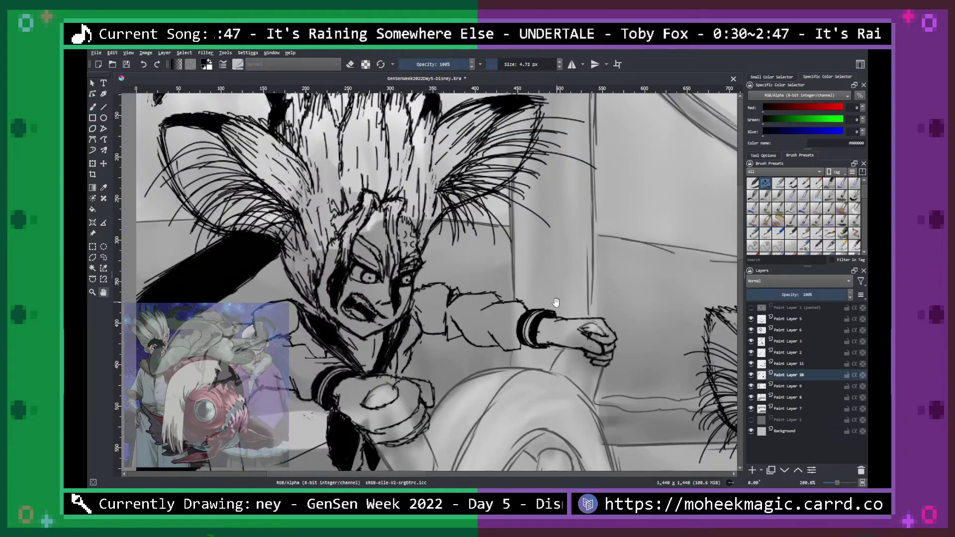
Fill the front character's near eyebrow with solid black using the 4.72 px brush.
drag(688, 296, 486, 239)
drag(706, 316, 541, 240)
key(plus)
key(b)
key(plus)
key(plus)
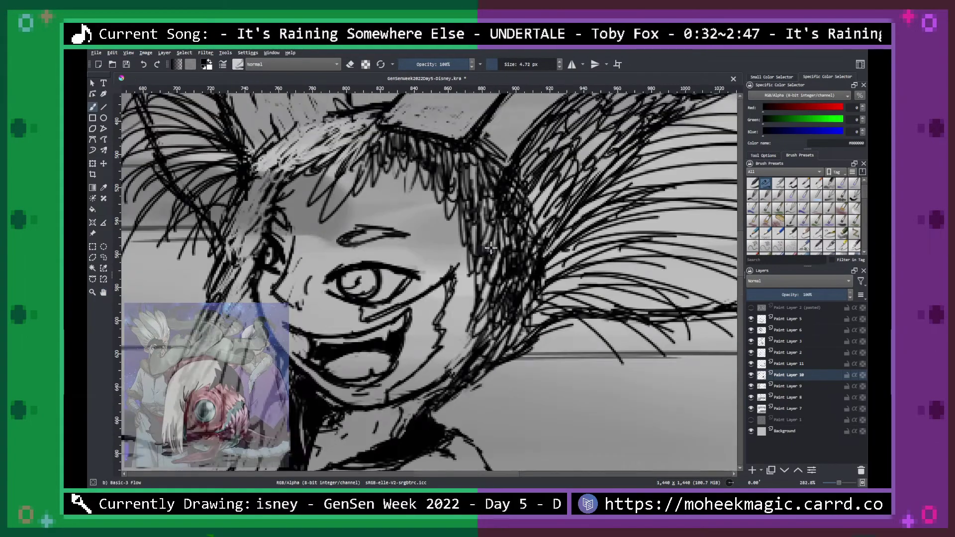
drag(336, 215, 383, 216)
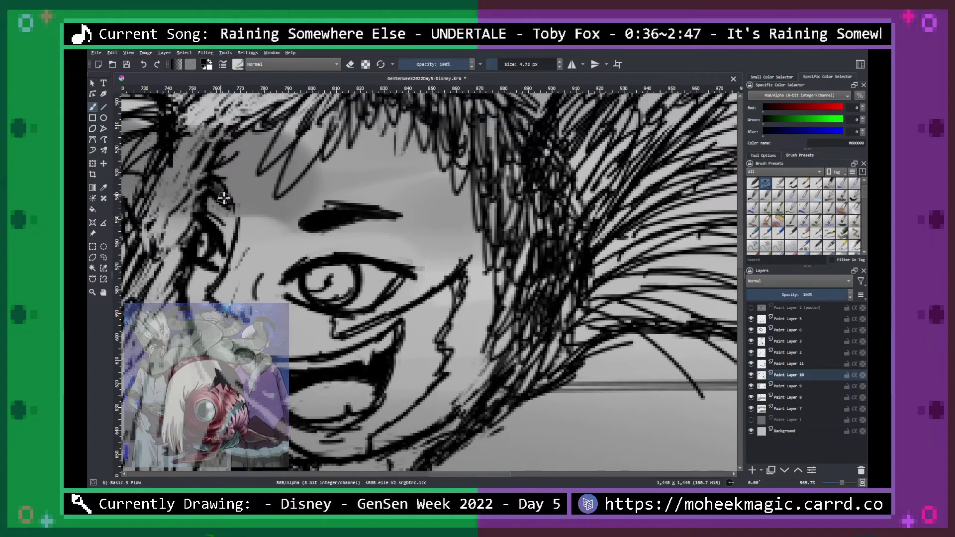
Try a solid black dot as the pupil of the front character's near eye.
drag(324, 281, 332, 283)
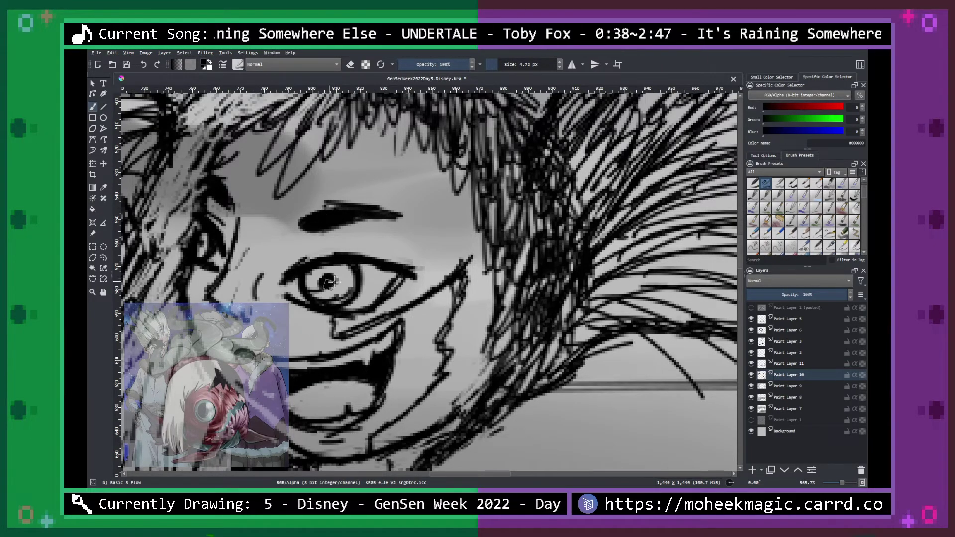
scroll(209, 234, down, 3)
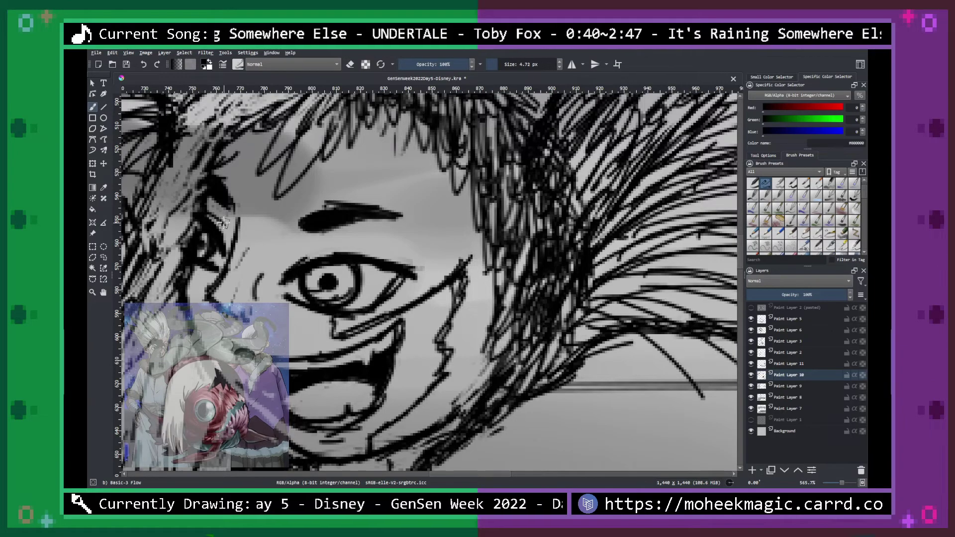
key(ctrl+plus)
key(ctrl+plus)
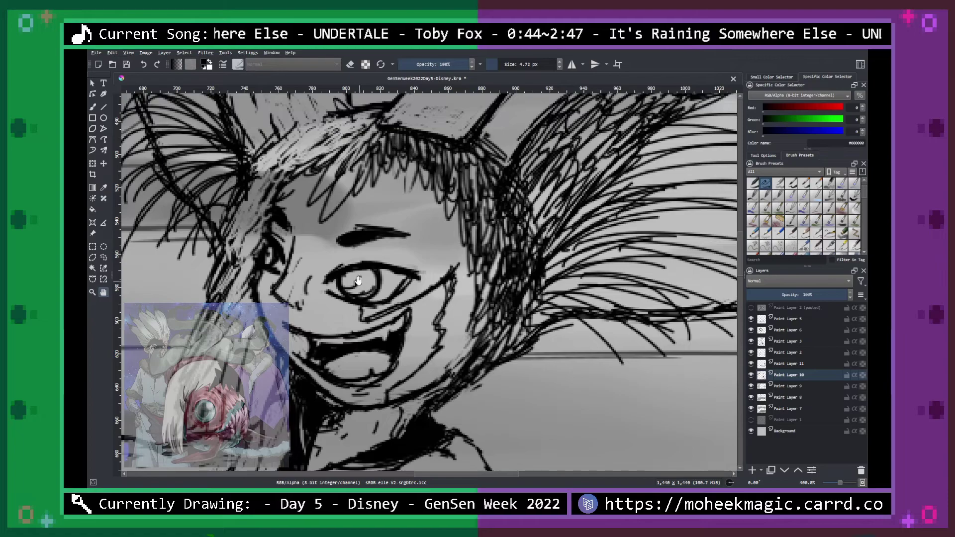
key(b)
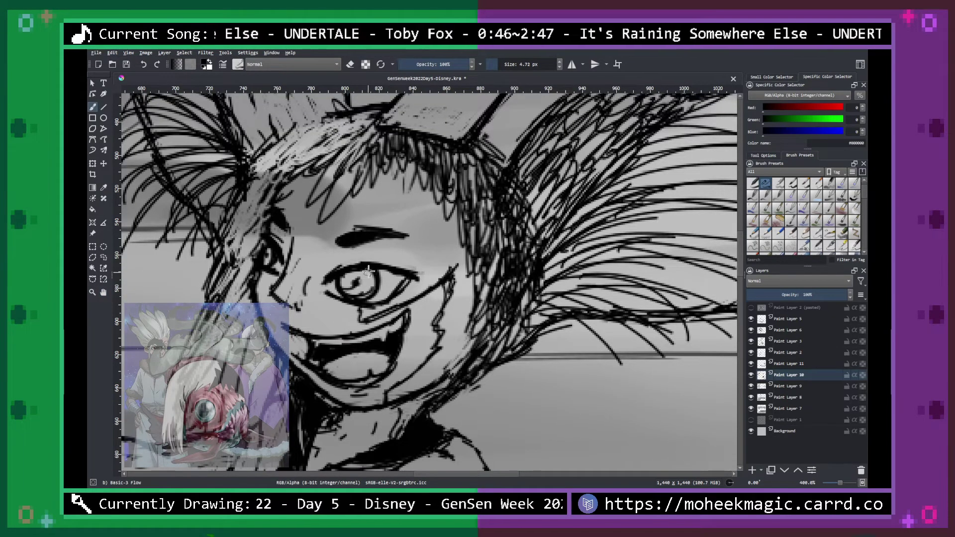
Thicken the black outline of the jagged marking on the front character's cheek.
key(ctrl+minus)
key(ctrl+minus)
key(ctrl+minus)
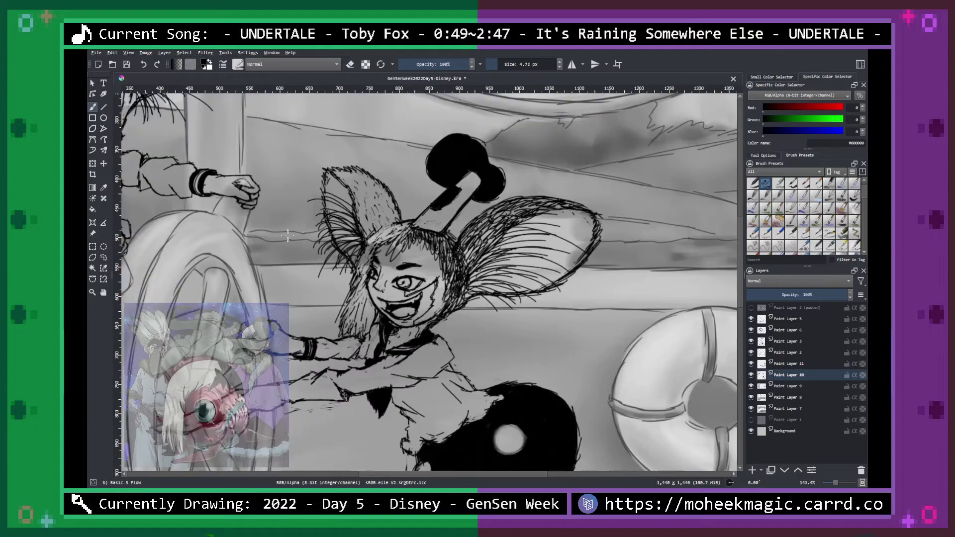
key(ctrl+plus)
key(ctrl+plus)
key(ctrl+plus)
mouse_move(359, 307)
mouse_down()
mouse_move(452, 271)
mouse_move(437, 350)
mouse_move(387, 393)
mouse_move(400, 415)
mouse_move(402, 407)
mouse_move(398, 429)
mouse_up()
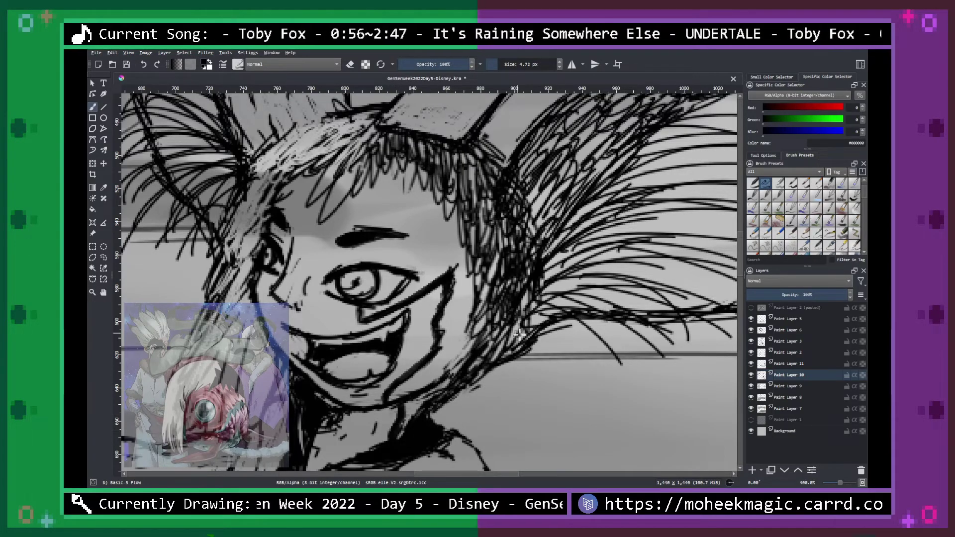
Fill the dark half of the front character's fringe and the hair beside the face with black.
key(1)
key(ctrl+plus)
key(ctrl+plus)
key(ctrl+plus)
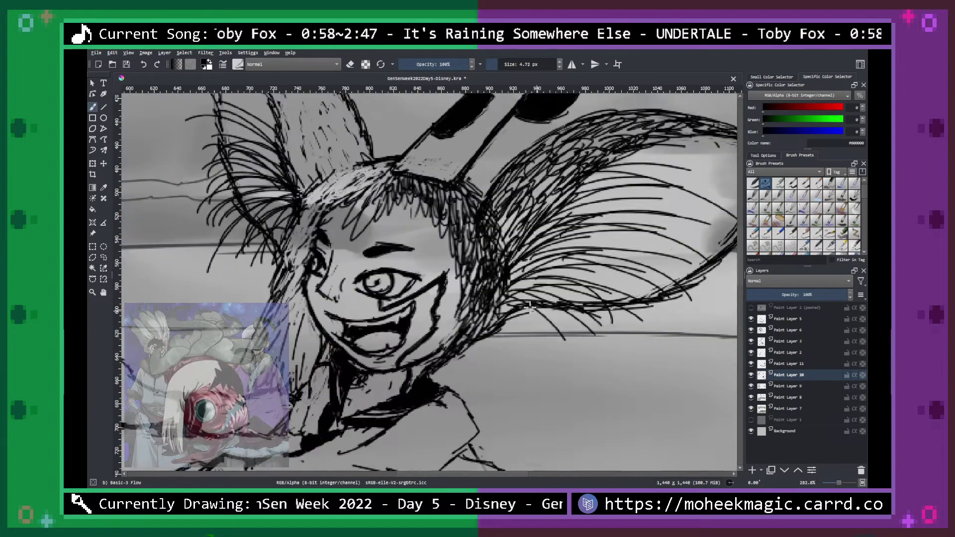
mouse_move(397, 175)
mouse_down()
mouse_move(404, 200)
mouse_move(418, 180)
mouse_move(430, 218)
mouse_move(457, 172)
mouse_move(434, 171)
mouse_move(451, 191)
mouse_up()
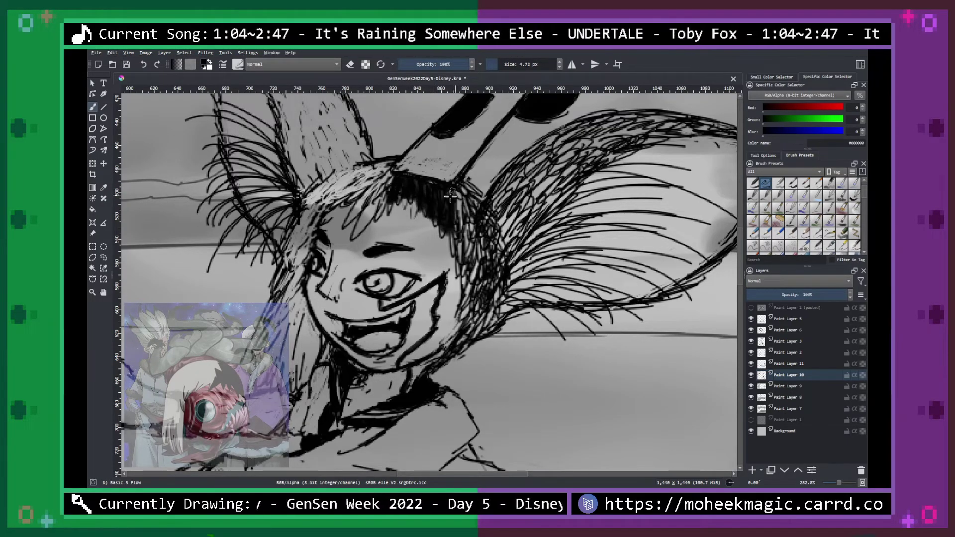
drag(384, 196, 377, 215)
mouse_move(478, 180)
mouse_down()
mouse_move(502, 67)
mouse_move(461, 234)
mouse_move(455, 220)
mouse_move(460, 210)
mouse_move(470, 216)
mouse_move(480, 270)
mouse_up()
Enlarge the brush to 18.30 px and fill the front character's remaining dark hair and the larger ear's hatched base with black.
click(503, 66)
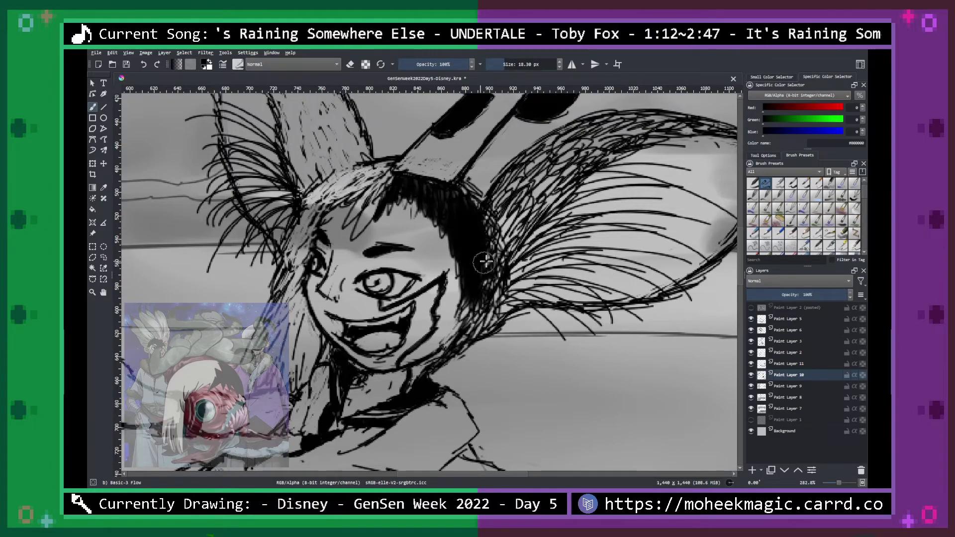
mouse_move(471, 304)
mouse_down()
mouse_move(475, 333)
mouse_move(462, 343)
mouse_up()
mouse_move(428, 371)
mouse_down()
mouse_move(474, 329)
mouse_move(520, 307)
mouse_move(483, 305)
mouse_move(506, 275)
mouse_move(493, 318)
mouse_move(511, 231)
mouse_move(534, 200)
mouse_move(513, 212)
mouse_move(511, 200)
mouse_move(481, 233)
mouse_move(483, 201)
mouse_move(509, 217)
mouse_move(517, 236)
mouse_move(577, 162)
mouse_move(511, 187)
mouse_move(522, 162)
mouse_move(493, 201)
mouse_move(467, 194)
mouse_move(478, 202)
mouse_move(466, 206)
mouse_move(428, 183)
mouse_up()
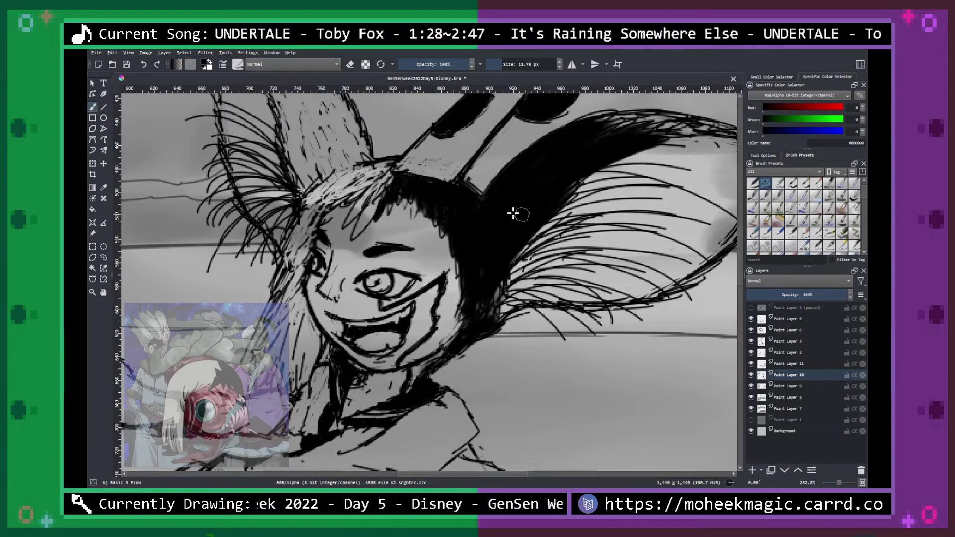
Extend the black fill along the upper rim of the front character's larger ear toward its tip.
drag(601, 208, 450, 269)
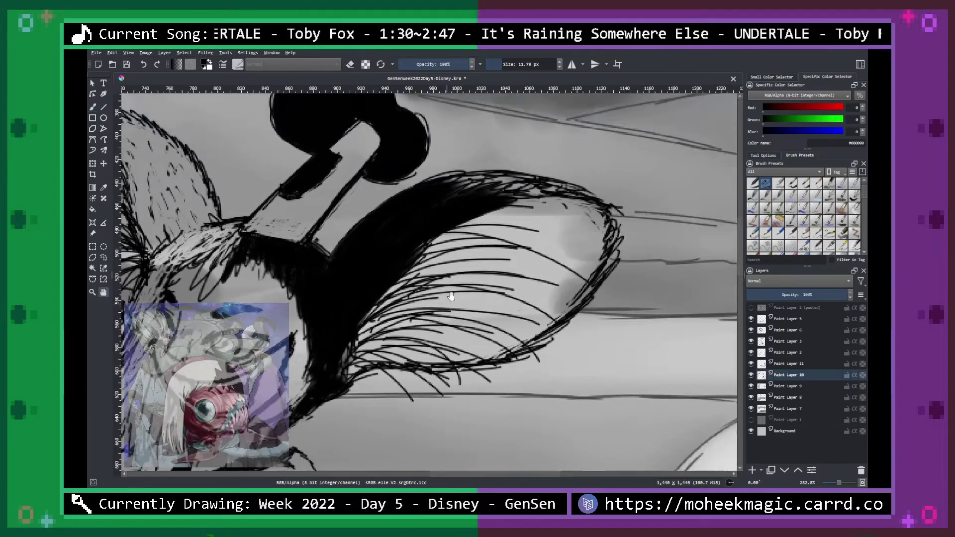
mouse_move(490, 191)
mouse_down()
mouse_move(612, 205)
mouse_move(553, 182)
mouse_move(468, 172)
mouse_move(434, 184)
mouse_move(578, 184)
mouse_up()
key(ctrl+minus)
key(ctrl+minus)
key(ctrl+minus)
key(ctrl+minus)
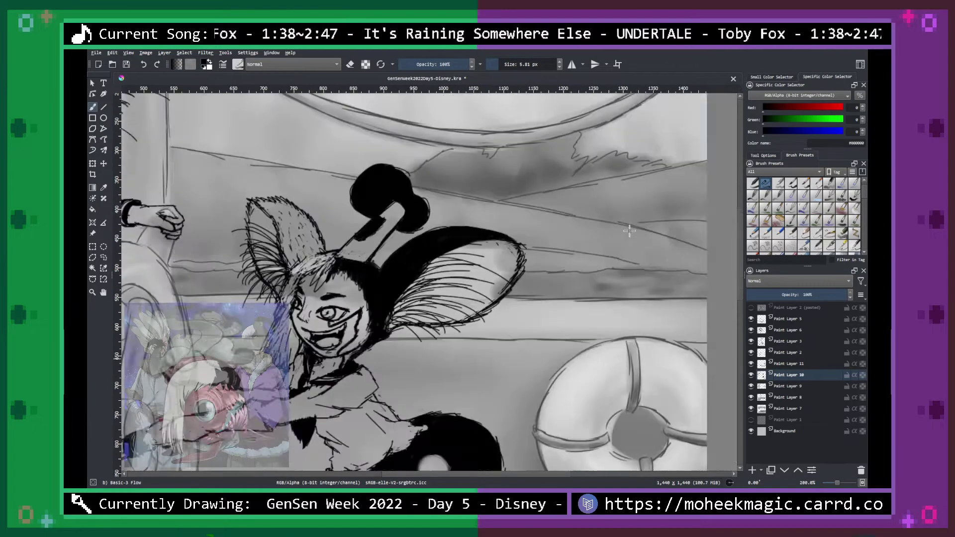
Fill both of the back character's angry eyebrows with black using the 5.81 px brush.
key(ctrl+plus)
key(ctrl+plus)
drag(447, 330, 516, 237)
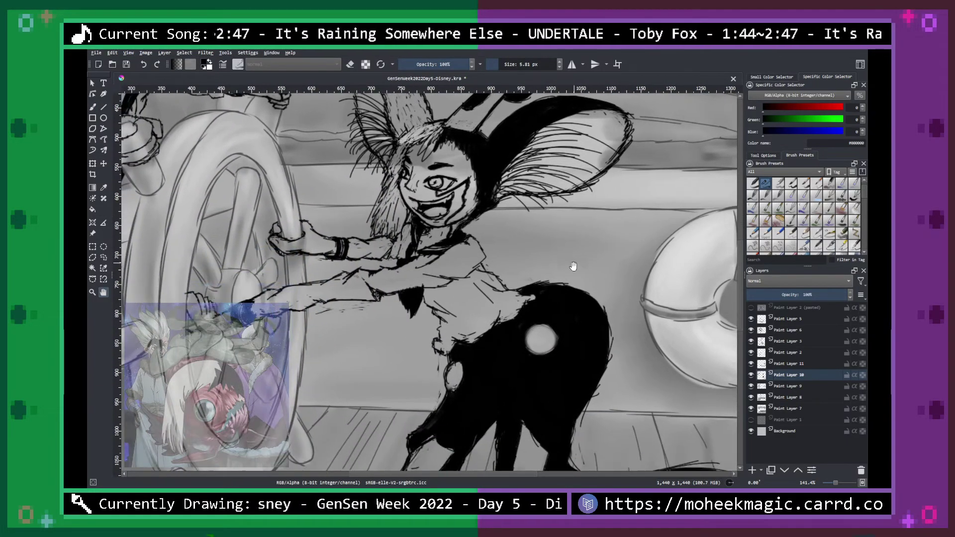
drag(574, 258, 580, 180)
drag(494, 355, 544, 328)
drag(418, 168, 602, 419)
drag(465, 279, 501, 348)
key(ctrl+plus)
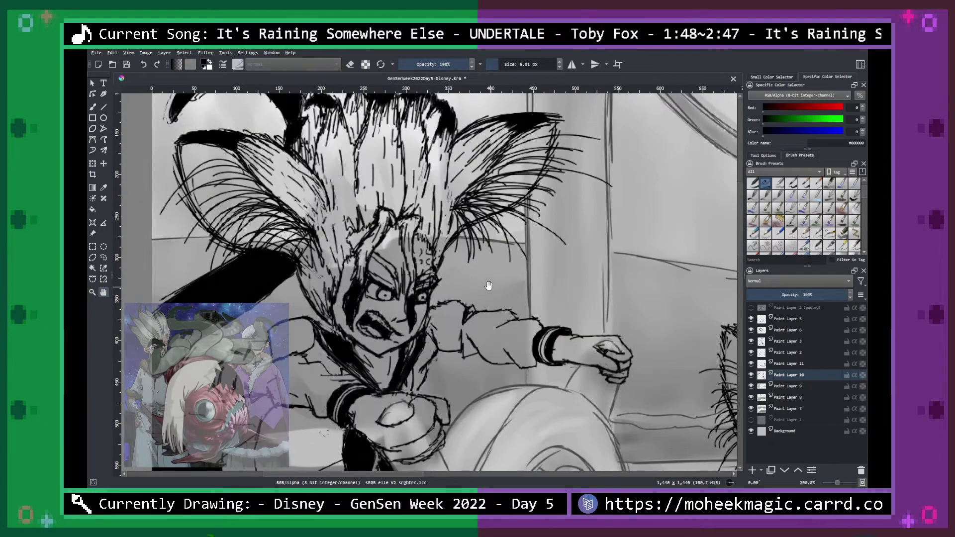
key(ctrl+plus)
key(ctrl+plus)
key(b)
drag(414, 277, 433, 260)
mouse_move(346, 246)
mouse_down()
mouse_move(358, 263)
mouse_move(318, 227)
mouse_up()
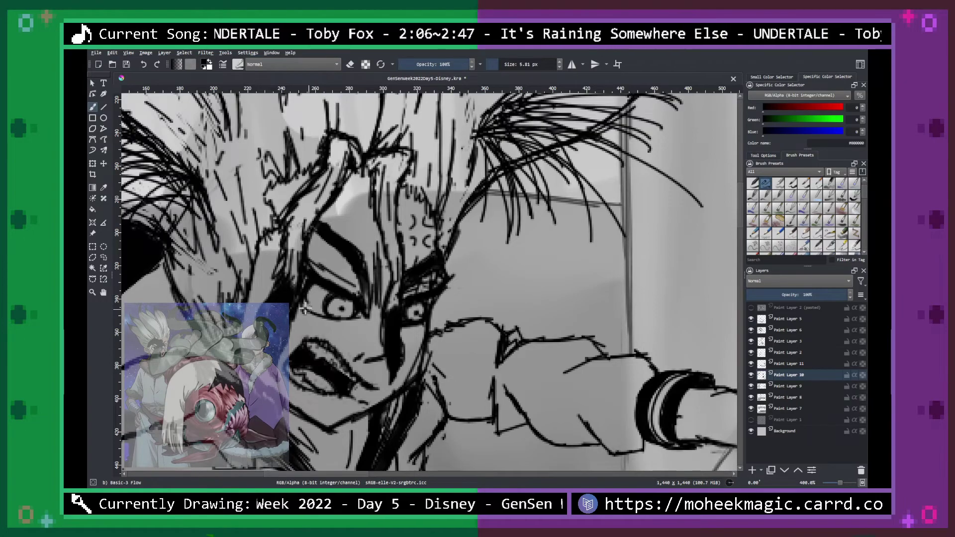
Darken the inside of the front character's mouth and thicken the outline of the near eye.
key(space)
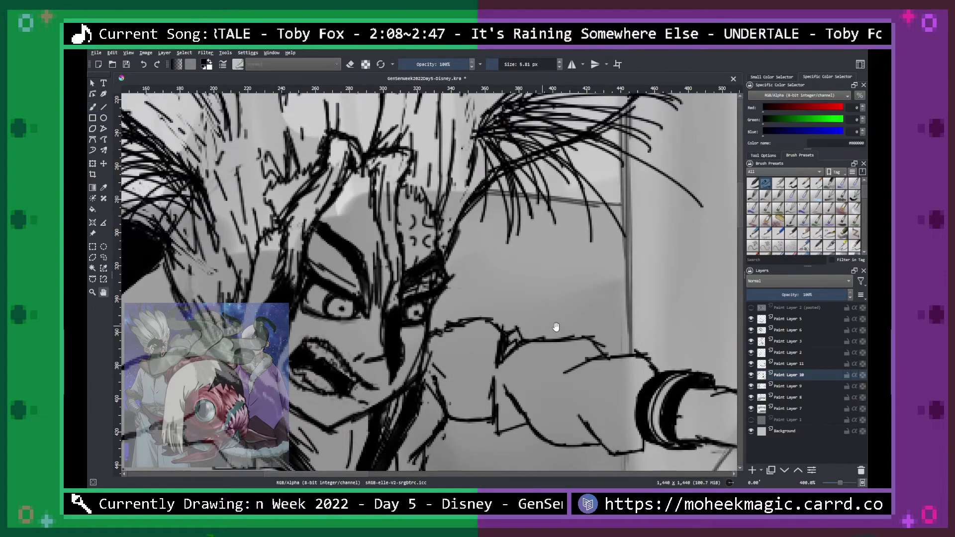
drag(642, 324, 413, 224)
drag(699, 307, 497, 162)
drag(708, 273, 436, 251)
drag(619, 359, 510, 196)
key(b)
mouse_move(401, 322)
mouse_down()
mouse_move(480, 290)
mouse_move(458, 343)
mouse_up()
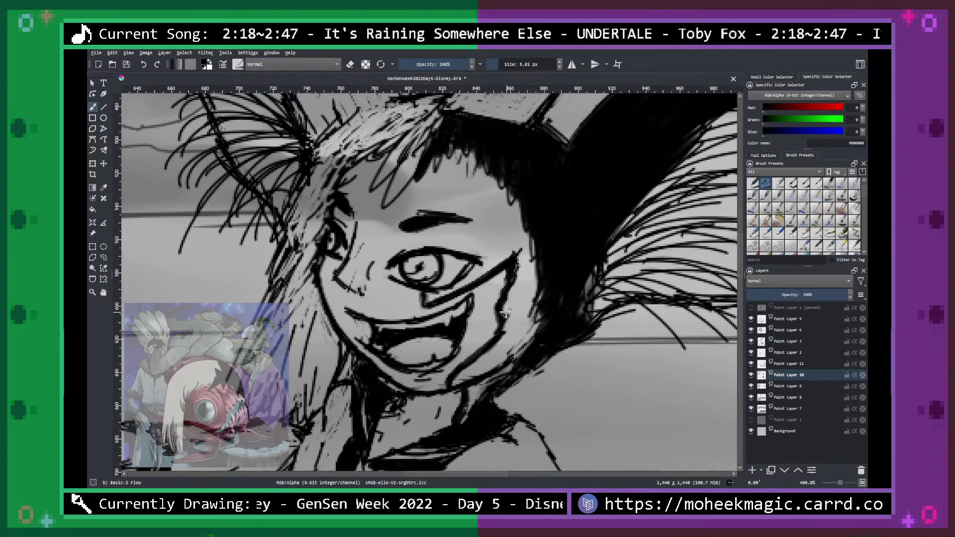
mouse_move(400, 257)
mouse_down()
mouse_move(432, 249)
mouse_move(481, 261)
mouse_up()
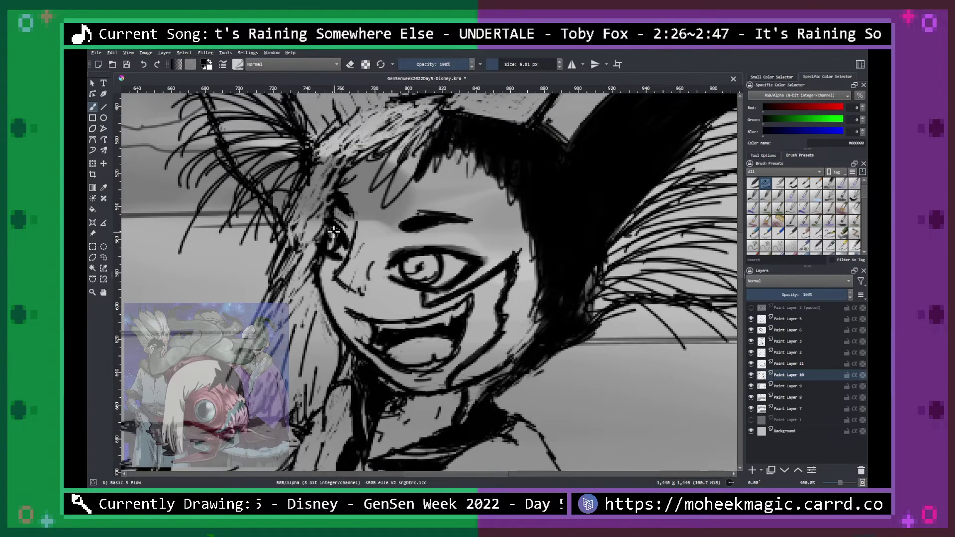
Fill the marking that runs down the side of the back character's face below the near eye with black.
key(ctrl+minus)
key(ctrl+minus)
key(ctrl+minus)
key(ctrl+minus)
key(space)
drag(332, 243, 522, 291)
key(ctrl+plus)
drag(460, 241, 483, 303)
key(ctrl+plus)
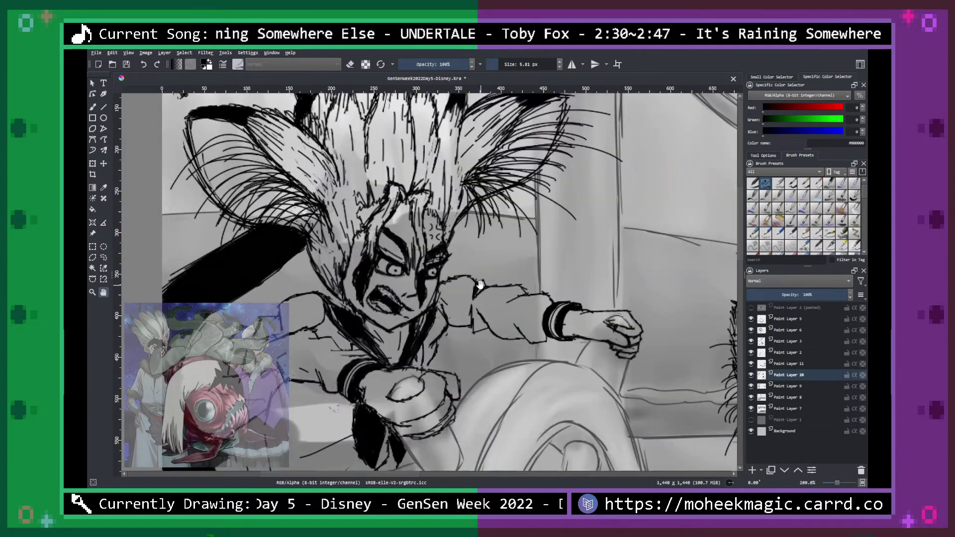
key(plus)
key(plus)
key(b)
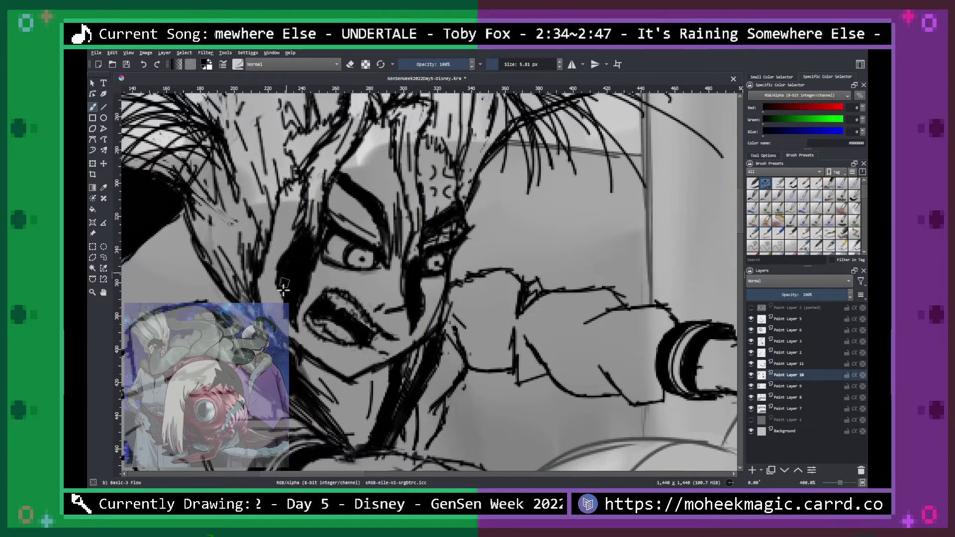
key(ctrl+minus)
key(ctrl+minus)
key(ctrl+minus)
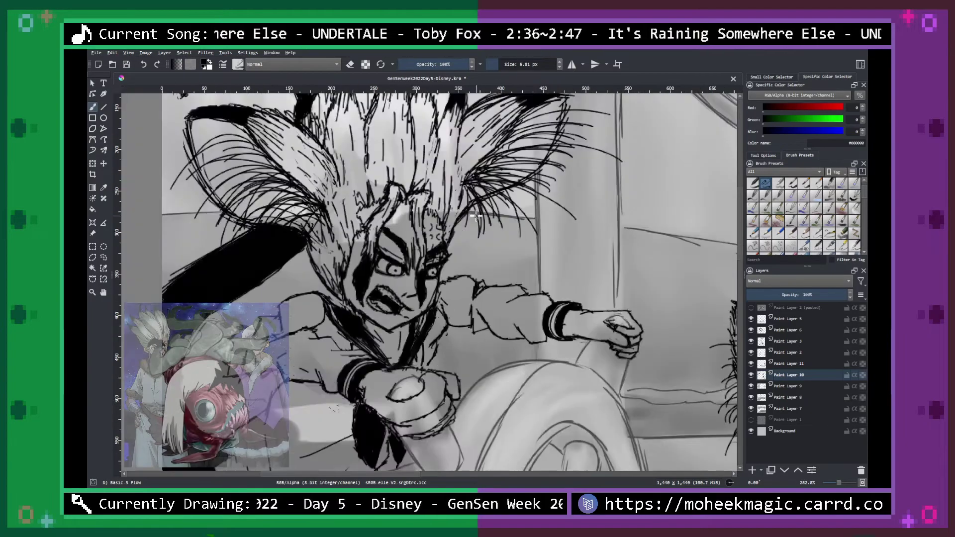
Fill a small spot among the curved marks on the back character's forehead with black.
key(ctrl+plus)
key(ctrl+plus)
key(ctrl+plus)
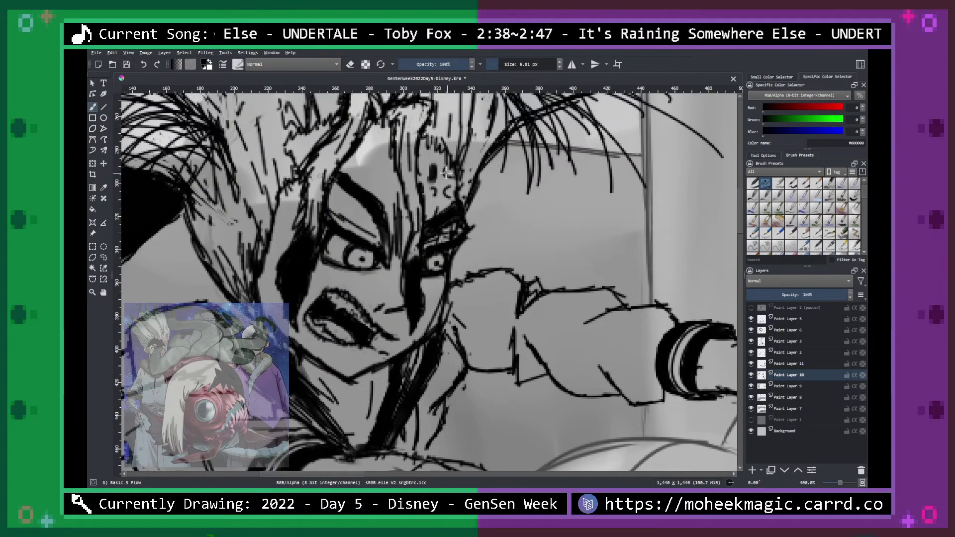
scroll(444, 195, down, 3)
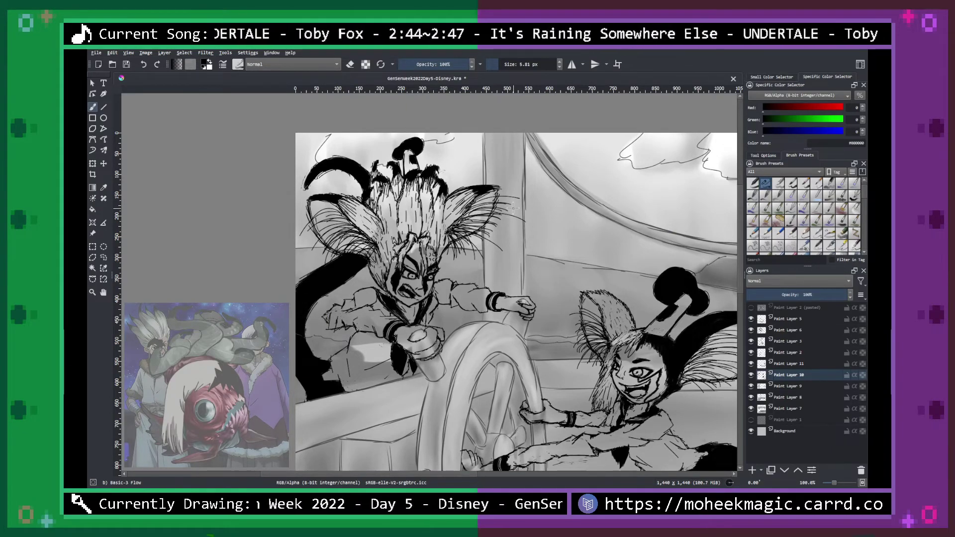
scroll(572, 224, down, 2)
scroll(626, 239, up, 1)
scroll(625, 239, up, 3)
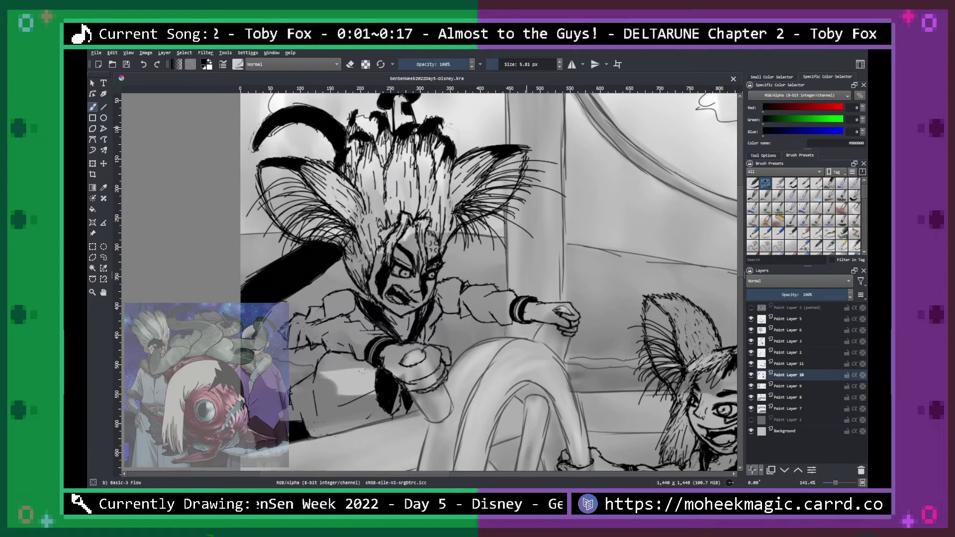
Add a new paint layer above Paint Layer 10 and set the brush colour to white (#ffffff).
click(752, 470)
drag(833, 120, 845, 120)
drag(832, 107, 845, 132)
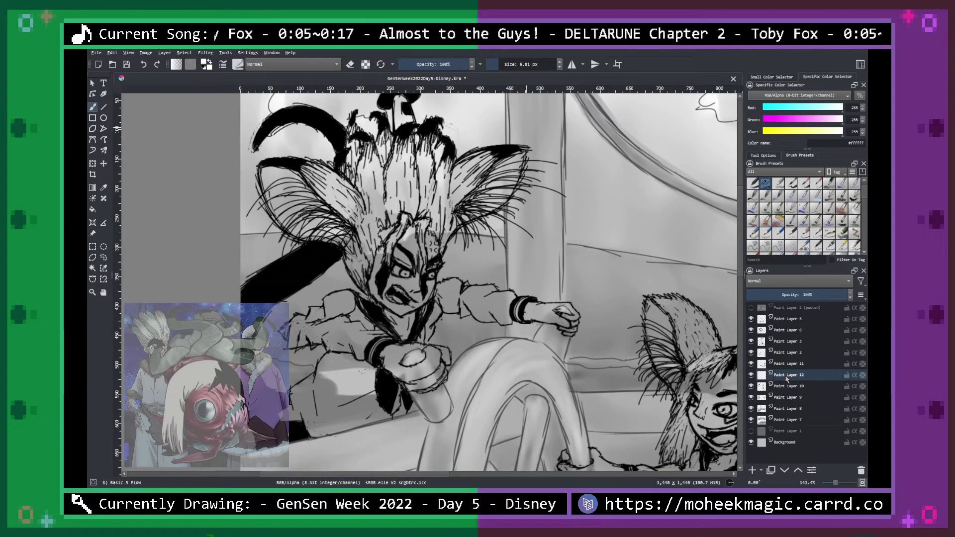
Hide and show Paint Layer 10 to check its black fills, and examine the back character up close.
click(751, 387)
click(752, 387)
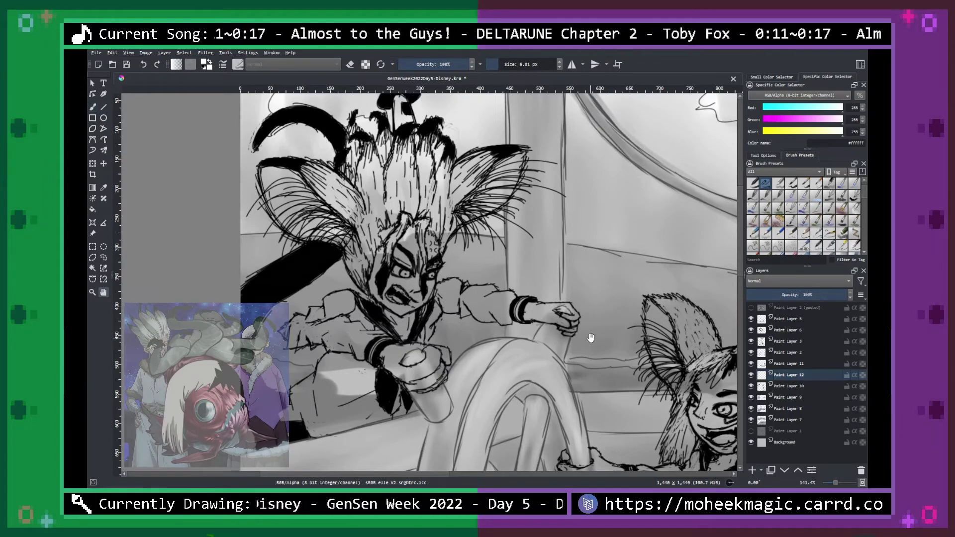
key(1)
key(ctrl+plus)
key(ctrl+plus)
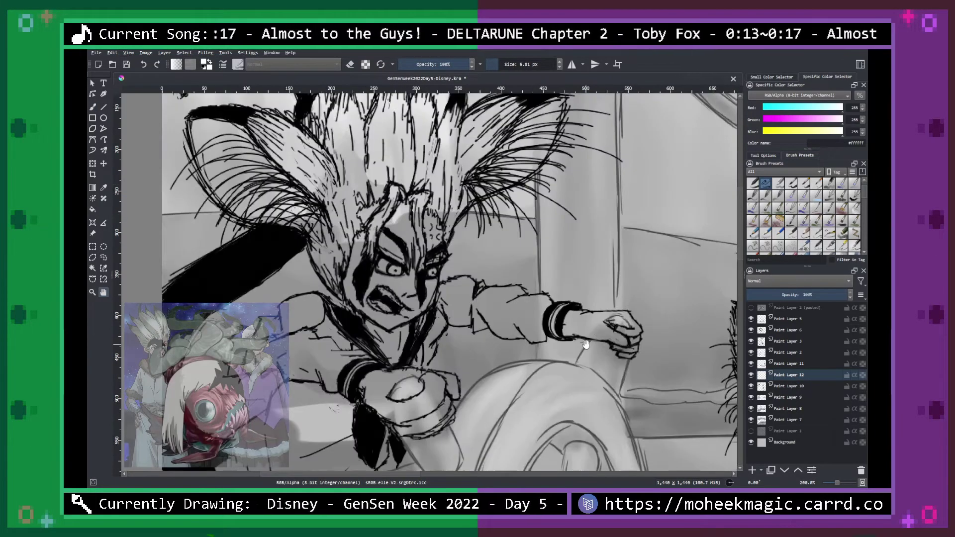
Paint the back character's left-hand ear and the adjoining side of the hair white with a 14.81 px brush.
drag(522, 251, 564, 343)
mouse_move(438, 262)
mouse_down()
mouse_move(440, 296)
mouse_move(391, 308)
mouse_move(368, 337)
mouse_up()
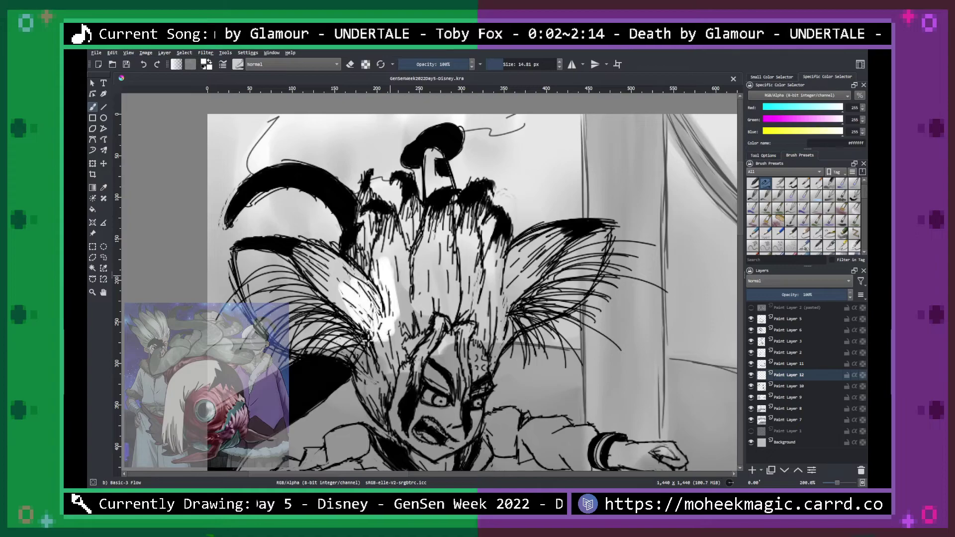
scroll(345, 346, up, 3)
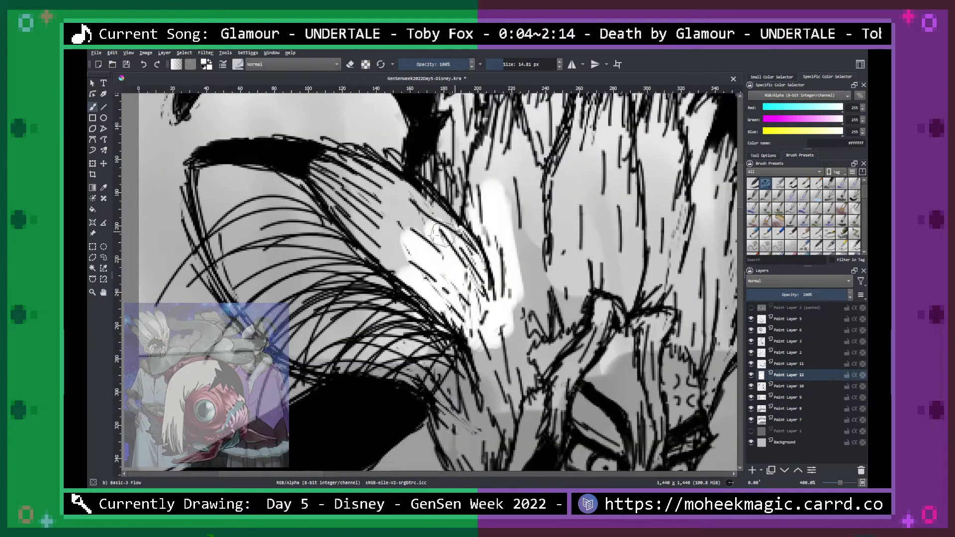
mouse_move(283, 281)
mouse_down()
mouse_move(214, 214)
mouse_move(220, 238)
mouse_move(266, 290)
mouse_move(296, 304)
mouse_move(301, 294)
mouse_move(239, 259)
mouse_move(209, 187)
mouse_move(219, 196)
mouse_move(237, 185)
mouse_move(277, 185)
mouse_move(269, 180)
mouse_move(350, 218)
mouse_move(327, 179)
mouse_move(328, 158)
mouse_move(408, 194)
mouse_move(424, 206)
mouse_move(399, 219)
mouse_move(408, 278)
mouse_move(410, 254)
mouse_move(370, 287)
mouse_move(254, 256)
mouse_move(256, 285)
mouse_move(298, 345)
mouse_move(423, 378)
mouse_move(391, 341)
mouse_move(344, 325)
mouse_move(340, 291)
mouse_move(399, 313)
mouse_move(409, 300)
mouse_move(472, 374)
mouse_up()
mouse_move(513, 316)
mouse_down()
mouse_move(409, 216)
mouse_move(343, 355)
mouse_move(372, 294)
mouse_move(382, 391)
mouse_move(407, 332)
mouse_move(415, 266)
mouse_up()
key(minus)
key(minus)
key(minus)
key(minus)
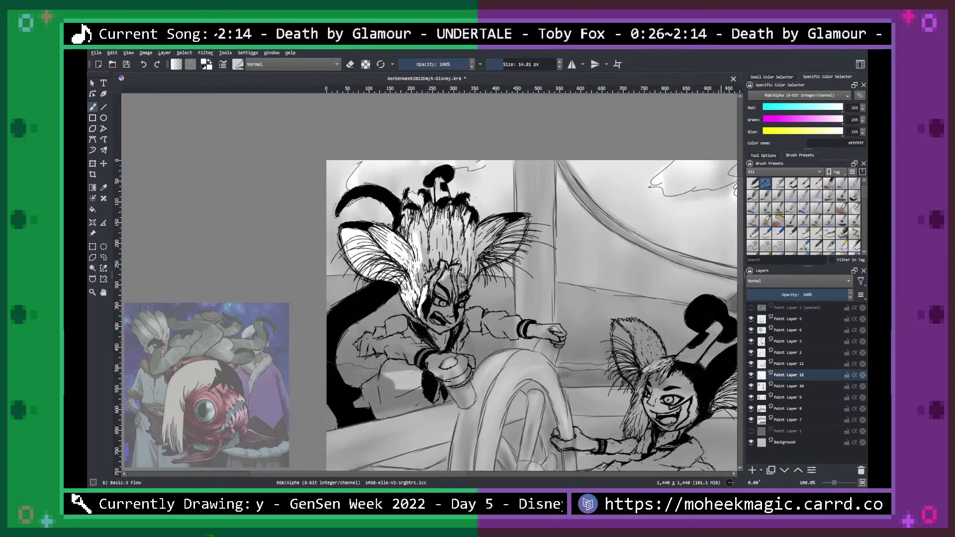
Move Paint Layer 12 to just below Paint Layer 10 in the layer stack and check the picture mirrored.
click(798, 470)
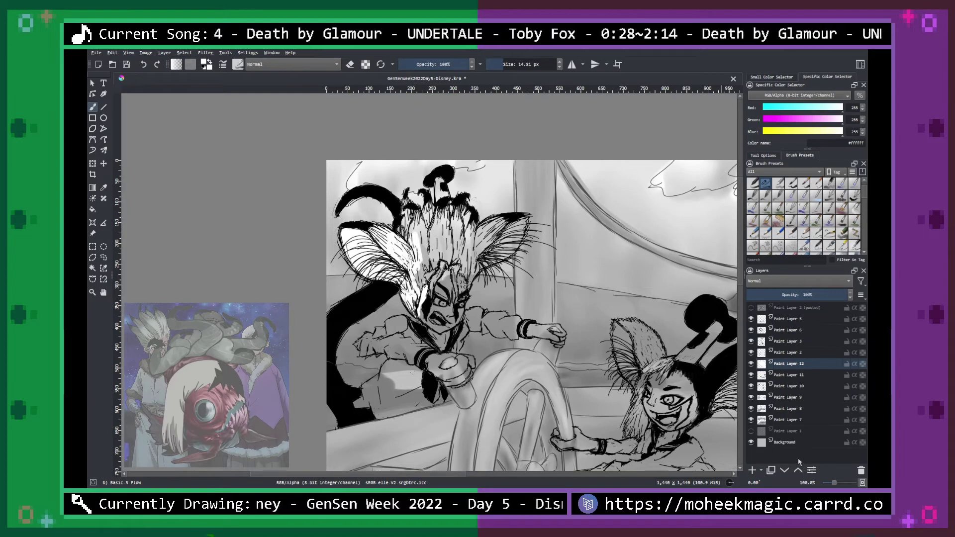
click(798, 470)
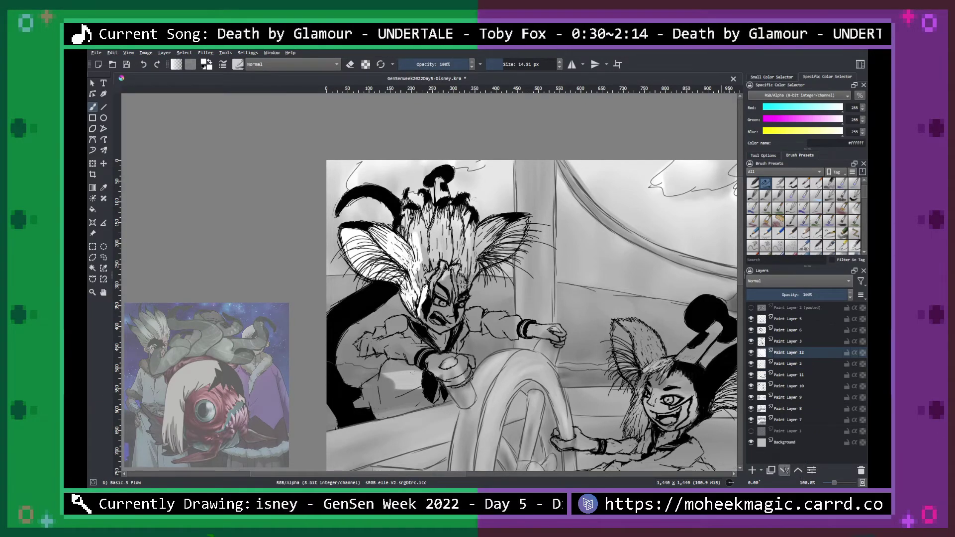
click(784, 470)
click(784, 470)
click(785, 470)
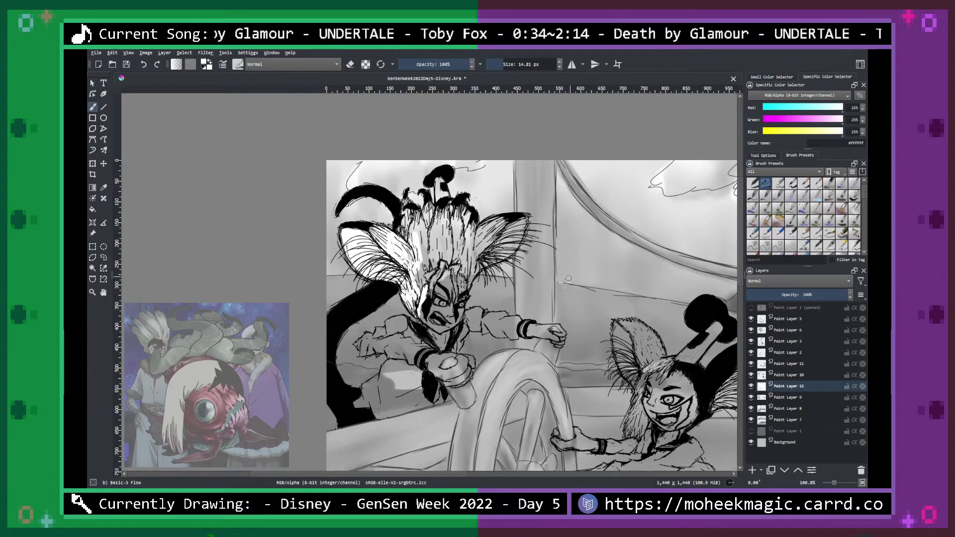
key(m)
key(m)
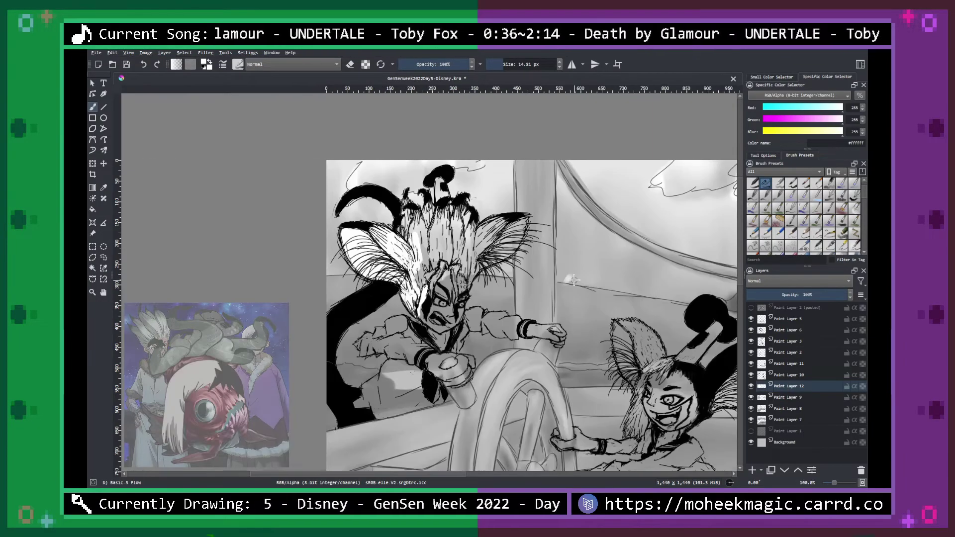
Paint the rest of the back character's hair, the face and the base of the right-hand ear white.
scroll(451, 300, up, 4)
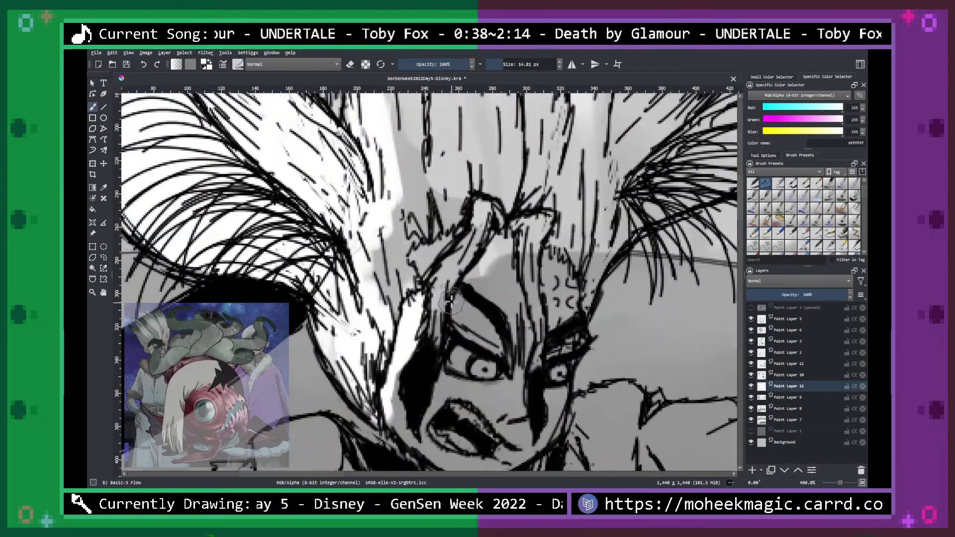
mouse_move(439, 288)
mouse_down()
mouse_move(424, 345)
mouse_move(396, 312)
mouse_move(447, 167)
mouse_move(418, 168)
mouse_move(396, 196)
mouse_up()
mouse_move(443, 97)
mouse_down()
mouse_move(363, 268)
mouse_move(308, 295)
mouse_move(279, 219)
mouse_move(239, 199)
mouse_move(255, 155)
mouse_up()
drag(282, 199, 301, 177)
mouse_move(310, 242)
mouse_down()
mouse_move(344, 150)
mouse_move(373, 234)
mouse_move(378, 164)
mouse_move(382, 211)
mouse_move(371, 248)
mouse_move(420, 351)
mouse_move(433, 290)
mouse_up()
key(space)
drag(463, 267, 408, 384)
key(b)
mouse_move(343, 234)
mouse_down()
mouse_move(320, 190)
mouse_move(372, 269)
mouse_move(376, 341)
mouse_move(382, 287)
mouse_move(386, 341)
mouse_move(418, 365)
mouse_up()
mouse_move(452, 314)
mouse_down()
mouse_move(421, 291)
mouse_move(424, 270)
mouse_move(455, 356)
mouse_move(449, 375)
mouse_move(476, 327)
mouse_move(434, 410)
mouse_move(408, 440)
mouse_move(392, 419)
mouse_up()
drag(540, 359, 416, 230)
mouse_move(503, 224)
mouse_down()
mouse_move(378, 233)
mouse_move(368, 269)
mouse_move(398, 288)
mouse_move(552, 214)
mouse_move(527, 299)
mouse_move(492, 343)
mouse_move(473, 336)
mouse_move(377, 383)
mouse_move(517, 259)
mouse_move(343, 358)
mouse_move(335, 279)
mouse_move(253, 348)
mouse_up()
key(space)
drag(410, 345, 514, 144)
mouse_move(443, 214)
mouse_down()
mouse_move(430, 235)
mouse_move(413, 301)
mouse_move(421, 301)
mouse_move(402, 306)
mouse_move(396, 371)
mouse_move(400, 358)
mouse_move(367, 418)
mouse_move(357, 418)
mouse_move(327, 318)
mouse_move(308, 311)
mouse_move(274, 402)
mouse_move(256, 398)
mouse_move(246, 386)
mouse_move(303, 208)
mouse_move(324, 345)
mouse_move(442, 198)
mouse_up()
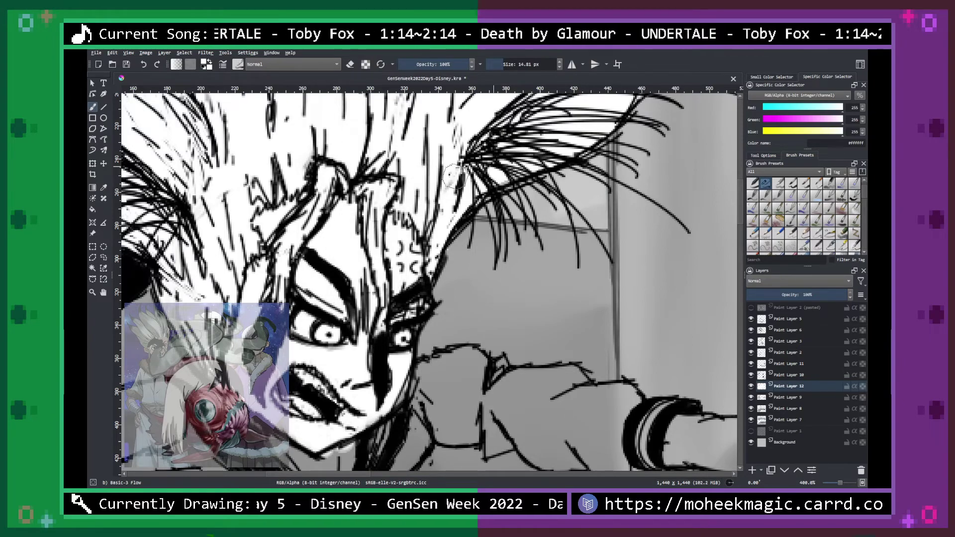
Paint the back character's left-hand shoulder and sleeve white, down to the black cuff.
scroll(420, 236, down, 7)
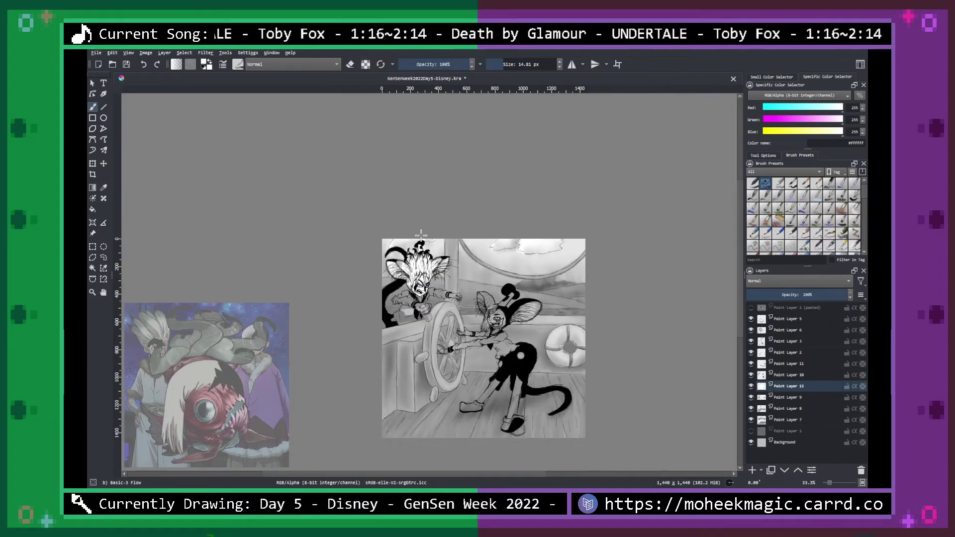
scroll(420, 234, up, 7)
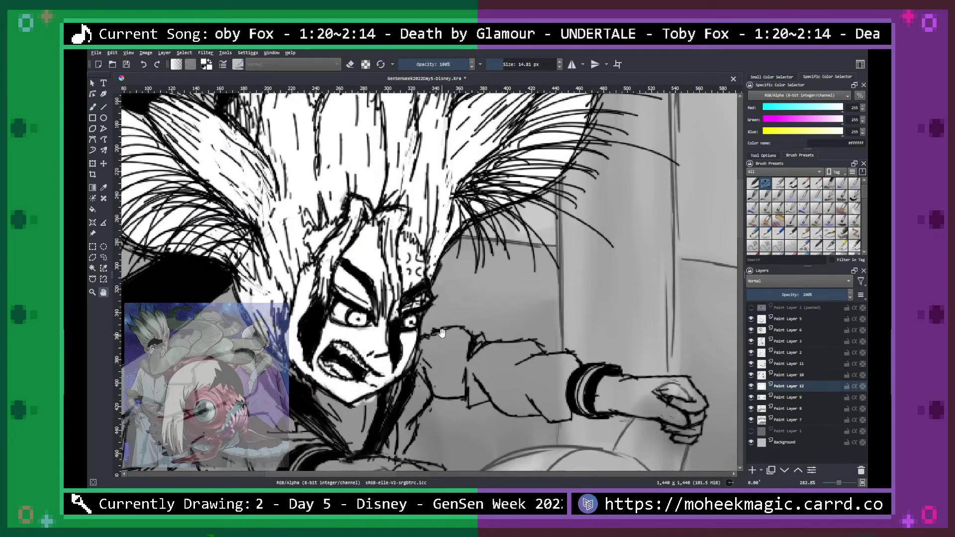
drag(441, 332, 548, 243)
mouse_move(405, 311)
mouse_down()
mouse_move(490, 251)
mouse_move(374, 271)
mouse_move(333, 292)
mouse_up()
key(b)
key(minus)
key(minus)
key(minus)
key(minus)
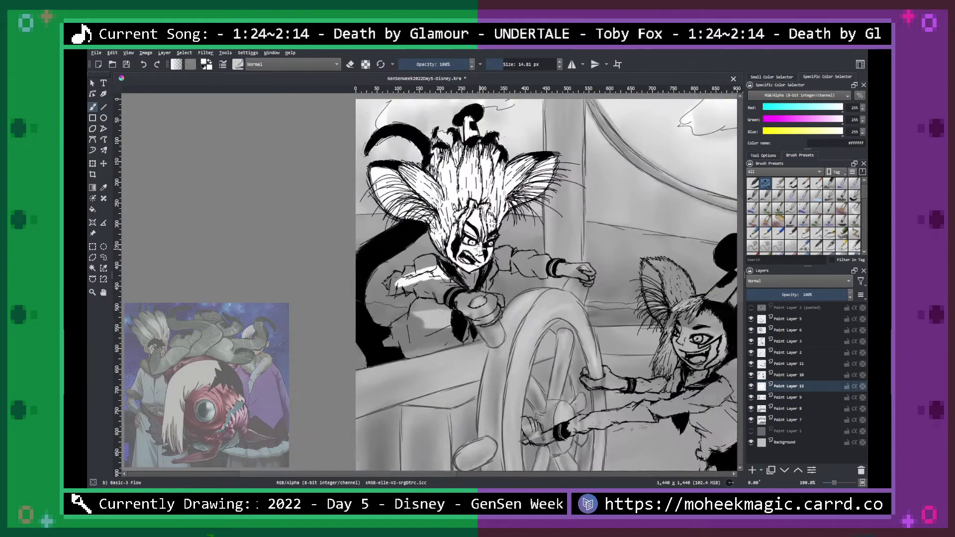
scroll(498, 244, up, 2)
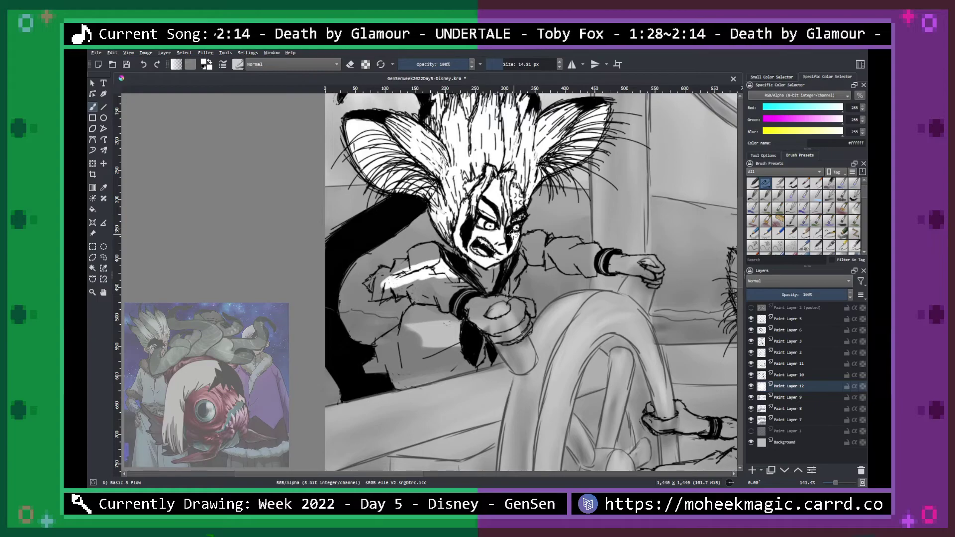
key(plus)
key(plus)
key(plus)
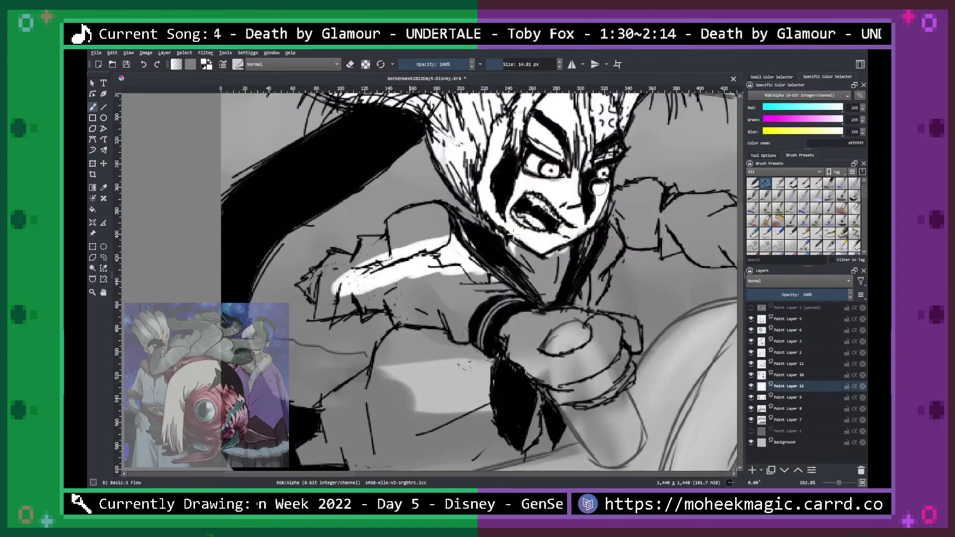
mouse_move(299, 281)
mouse_down()
mouse_move(283, 278)
mouse_move(266, 291)
mouse_move(298, 254)
mouse_move(314, 260)
mouse_move(339, 239)
mouse_move(393, 221)
mouse_move(381, 224)
mouse_move(427, 182)
mouse_move(405, 184)
mouse_move(433, 186)
mouse_move(396, 222)
mouse_move(433, 207)
mouse_up()
mouse_move(369, 263)
mouse_down()
mouse_move(284, 308)
mouse_move(279, 323)
mouse_move(352, 305)
mouse_move(409, 311)
mouse_move(398, 320)
mouse_move(434, 300)
mouse_move(458, 269)
mouse_move(508, 249)
mouse_move(491, 336)
mouse_move(527, 239)
mouse_move(572, 223)
mouse_move(457, 290)
mouse_up()
key(space)
Paint the back character's neck, the other side of the chest and the upper part of the outstretched sleeve white.
scroll(440, 282, up, 1)
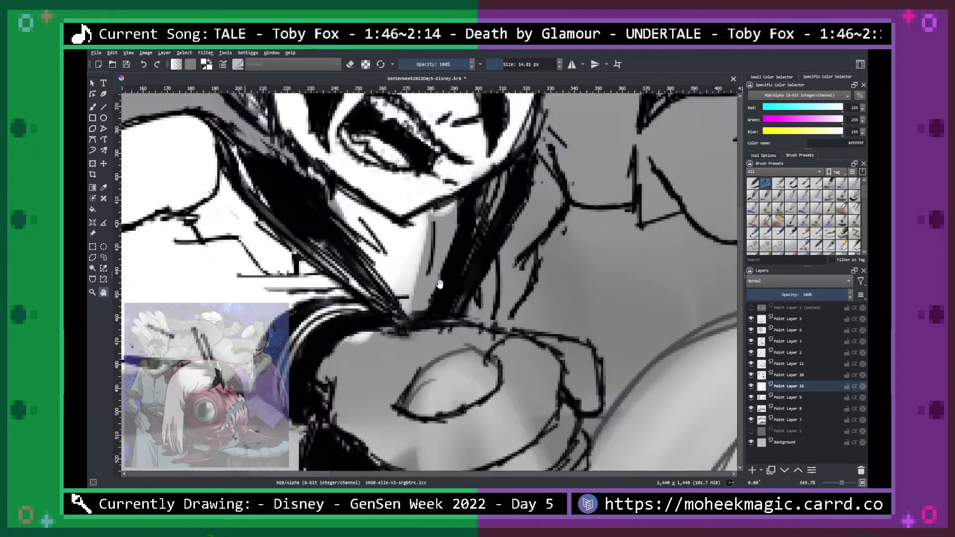
scroll(432, 279, down, 2)
mouse_move(437, 257)
mouse_down()
mouse_move(412, 315)
mouse_move(455, 243)
mouse_move(470, 243)
mouse_move(458, 306)
mouse_move(480, 237)
mouse_move(464, 269)
mouse_move(510, 197)
mouse_move(473, 214)
mouse_move(510, 186)
mouse_move(544, 196)
mouse_move(524, 186)
mouse_move(507, 230)
mouse_move(544, 231)
mouse_move(536, 227)
mouse_move(565, 206)
mouse_move(568, 223)
mouse_move(547, 240)
mouse_move(597, 195)
mouse_up()
key(space)
drag(631, 243, 419, 259)
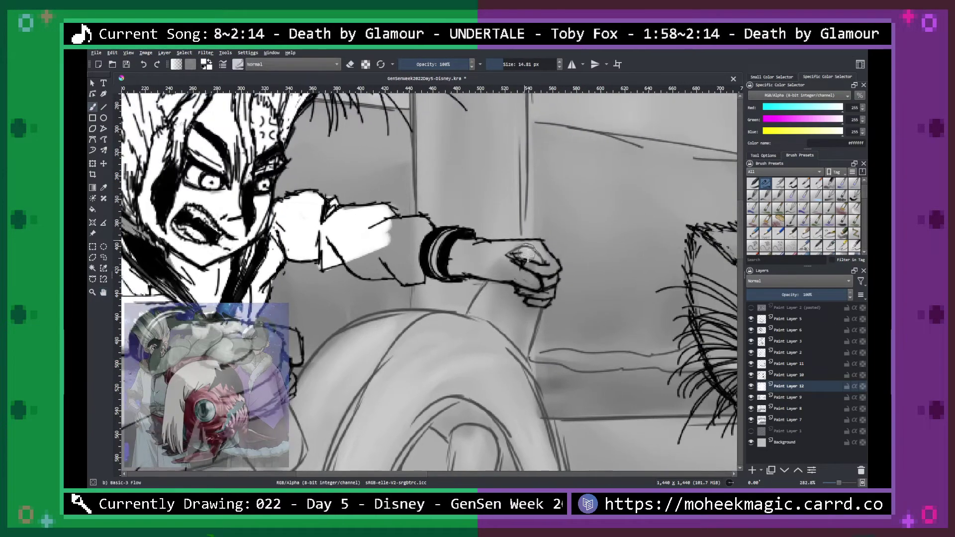
Fill the back character's outstretched hand and the rest of that sleeve with white, using a 17.08 px brush for the sleeve.
mouse_move(530, 280)
mouse_down()
mouse_move(517, 271)
mouse_move(542, 275)
mouse_up()
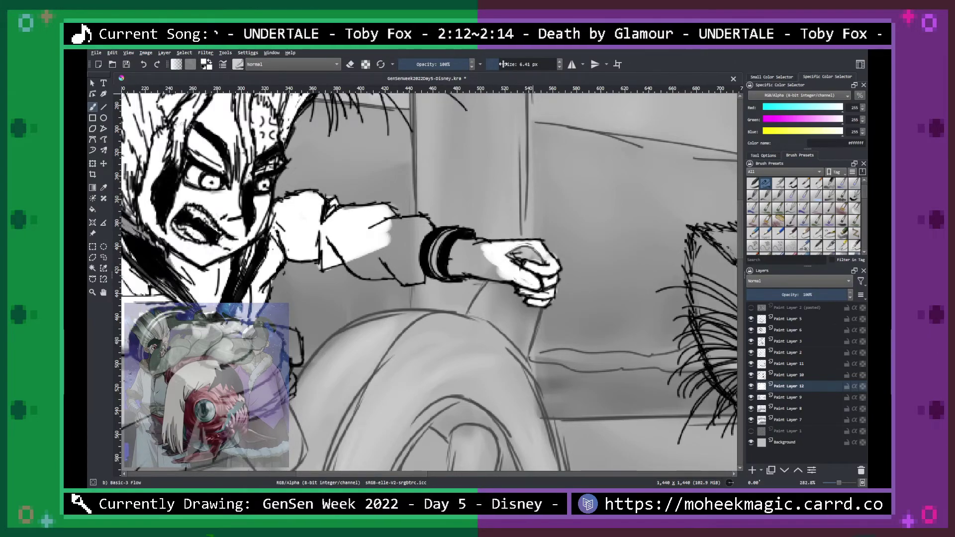
mouse_move(418, 243)
mouse_down()
mouse_move(392, 249)
mouse_move(383, 229)
mouse_move(421, 228)
mouse_up()
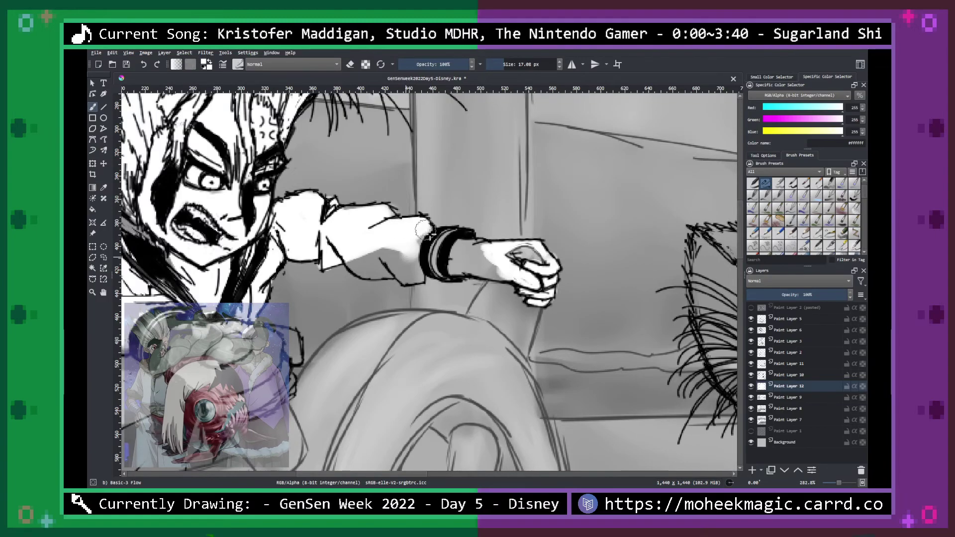
mouse_move(357, 240)
mouse_down()
mouse_move(398, 263)
mouse_move(470, 251)
mouse_move(449, 240)
mouse_move(514, 271)
mouse_up()
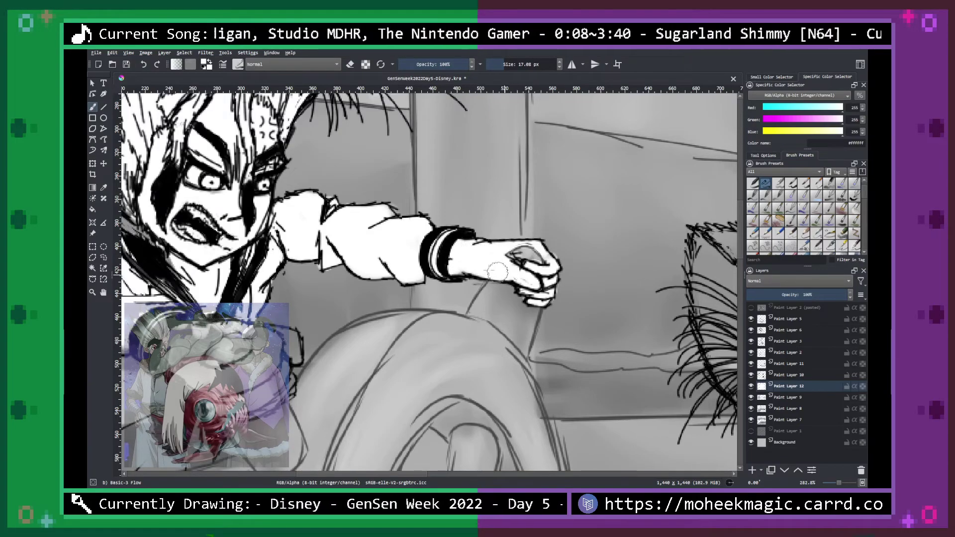
Paint the fingers and knuckles of the back character's hand gripping the wheel handle white.
key(space)
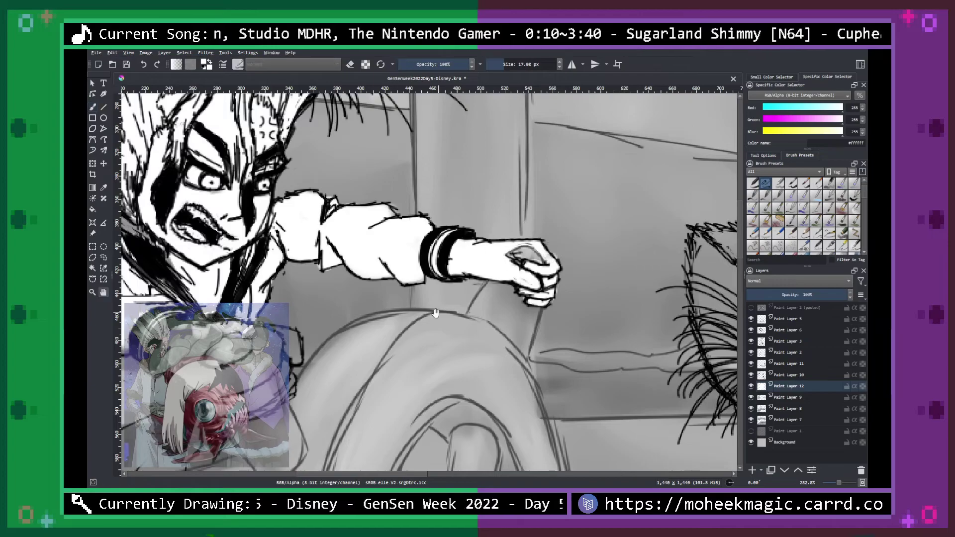
drag(320, 357, 503, 234)
key(b)
mouse_move(417, 254)
mouse_down()
mouse_move(463, 211)
mouse_move(475, 231)
mouse_move(468, 249)
mouse_move(430, 284)
mouse_up()
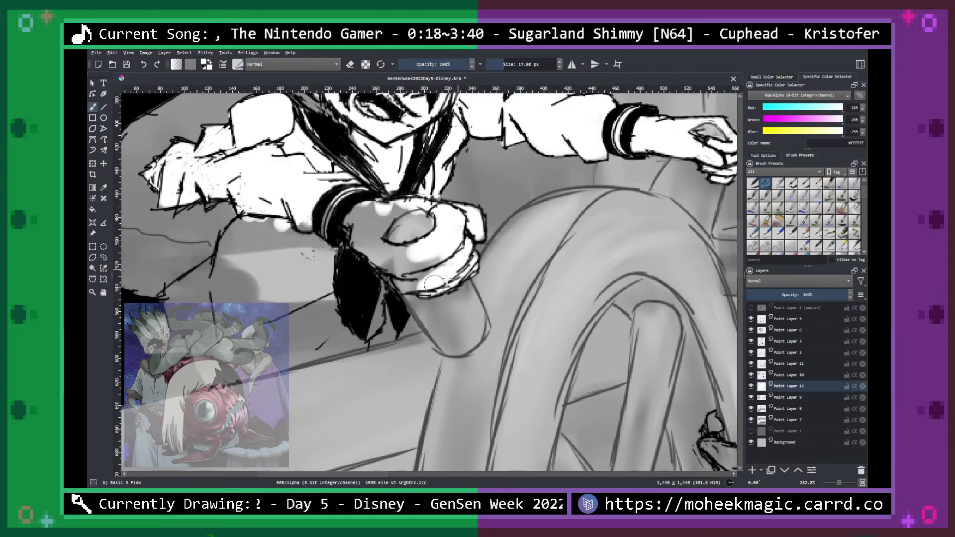
mouse_move(481, 250)
mouse_down()
mouse_move(424, 279)
mouse_move(418, 271)
mouse_move(439, 267)
mouse_up()
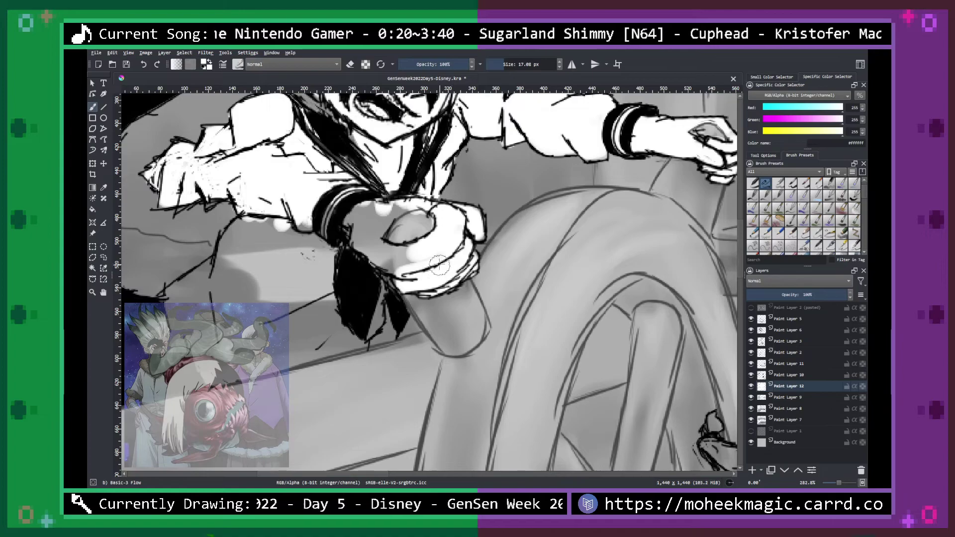
Paint the gap between the hanging black tails, the rest of the gripping hand and the back character's lower body white.
drag(369, 317, 373, 321)
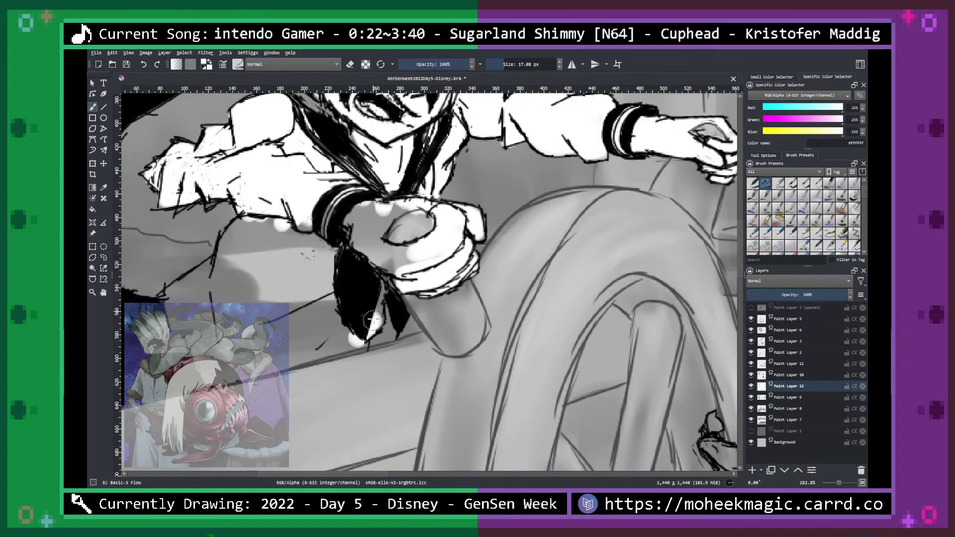
mouse_move(384, 272)
mouse_down()
mouse_move(359, 314)
mouse_move(361, 334)
mouse_up()
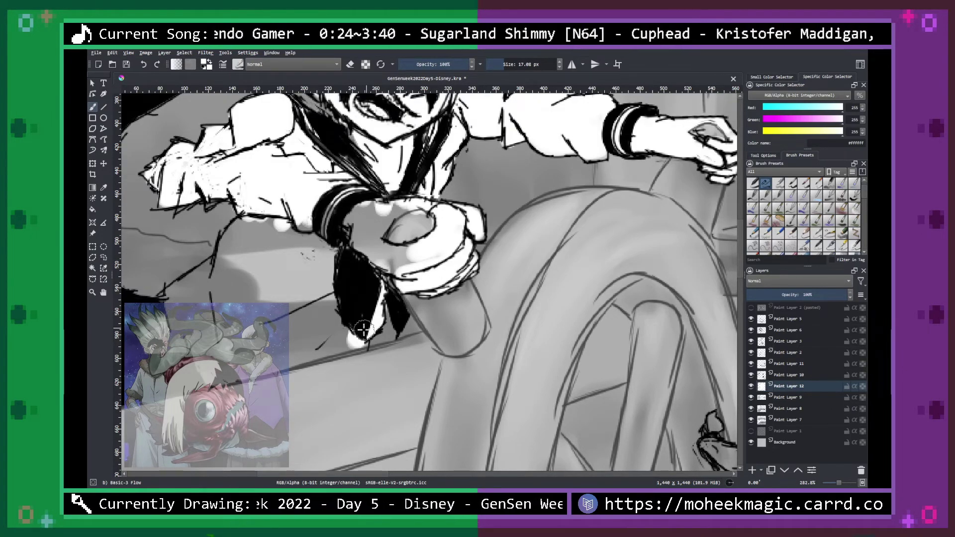
drag(405, 267, 395, 264)
mouse_move(385, 251)
mouse_down()
mouse_move(384, 215)
mouse_move(377, 226)
mouse_move(388, 212)
mouse_move(367, 226)
mouse_move(412, 207)
mouse_move(363, 232)
mouse_move(356, 211)
mouse_move(342, 251)
mouse_move(511, 257)
mouse_up()
key(b)
mouse_move(385, 269)
mouse_down()
mouse_move(333, 308)
mouse_move(428, 199)
mouse_move(417, 209)
mouse_move(447, 184)
mouse_move(487, 174)
mouse_move(378, 298)
mouse_move(498, 199)
mouse_move(517, 159)
mouse_move(454, 258)
mouse_move(512, 269)
mouse_move(460, 314)
mouse_move(468, 311)
mouse_move(423, 321)
mouse_move(457, 316)
mouse_move(361, 336)
mouse_move(417, 280)
mouse_up()
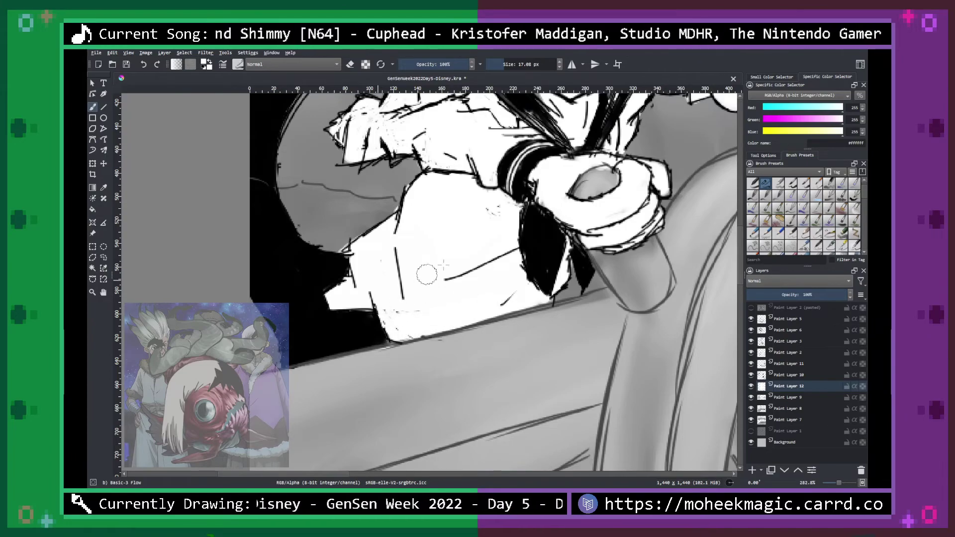
Paint the front character's lower hand white from the fingers to the black cuff with a 7.05 px brush.
key(minus)
key(minus)
key(minus)
key(space)
drag(640, 294, 574, 299)
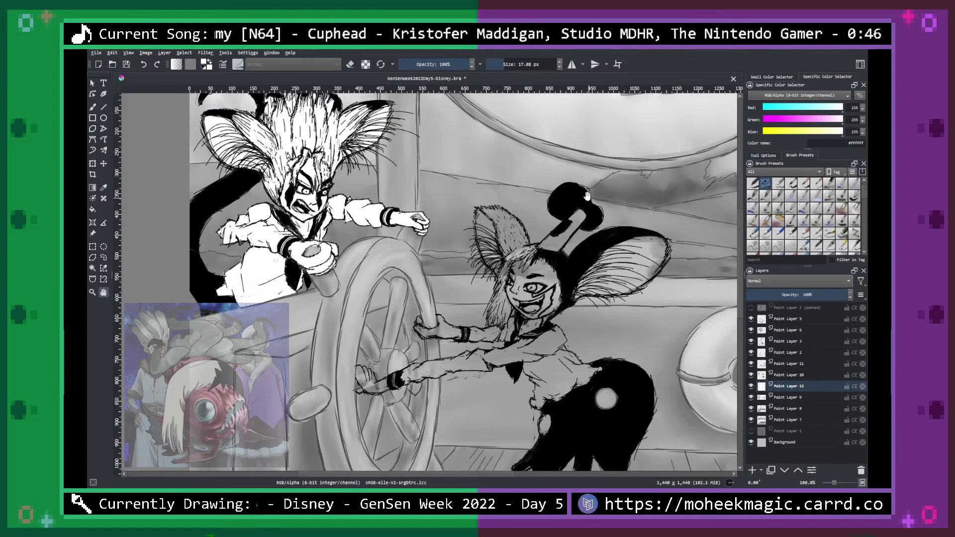
drag(660, 348, 592, 292)
key(plus)
drag(462, 300, 550, 291)
key(plus)
scroll(549, 292, up, 2)
key(b)
mouse_move(348, 288)
mouse_down()
mouse_move(338, 248)
mouse_move(355, 269)
mouse_move(360, 256)
mouse_move(374, 278)
mouse_move(379, 271)
mouse_move(400, 309)
mouse_move(387, 273)
mouse_move(393, 280)
mouse_move(365, 323)
mouse_up()
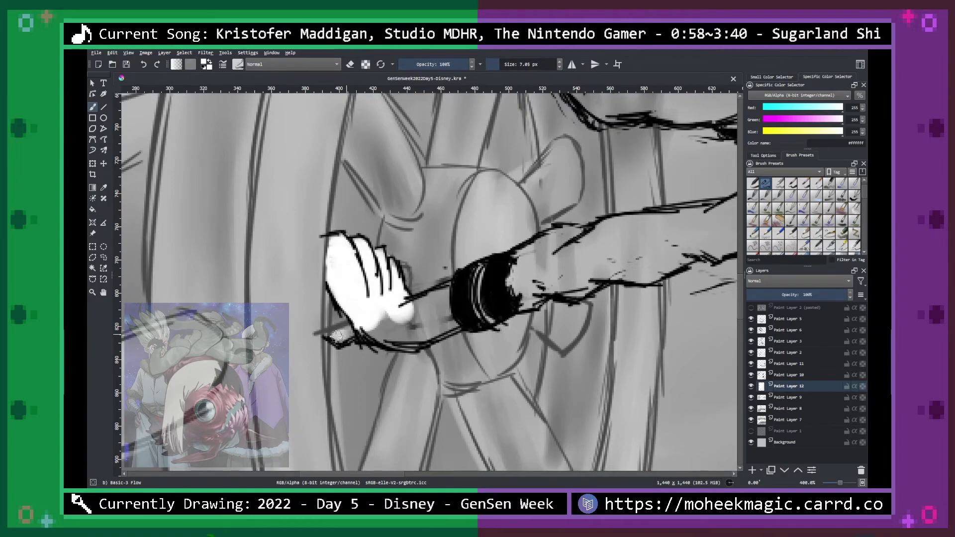
mouse_move(386, 320)
mouse_down()
mouse_move(421, 305)
mouse_move(402, 311)
mouse_move(427, 328)
mouse_move(470, 311)
mouse_up()
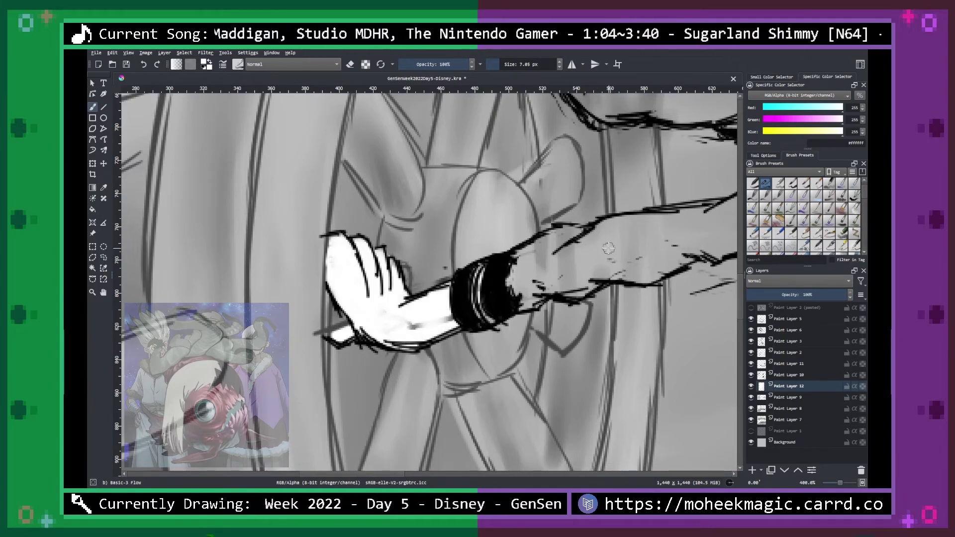
Paint the front character's lower sleeve white from the black cuff up across the chest towards the shoulder.
mouse_move(510, 269)
mouse_down()
mouse_move(567, 233)
mouse_move(512, 259)
mouse_move(617, 238)
mouse_move(509, 306)
mouse_up()
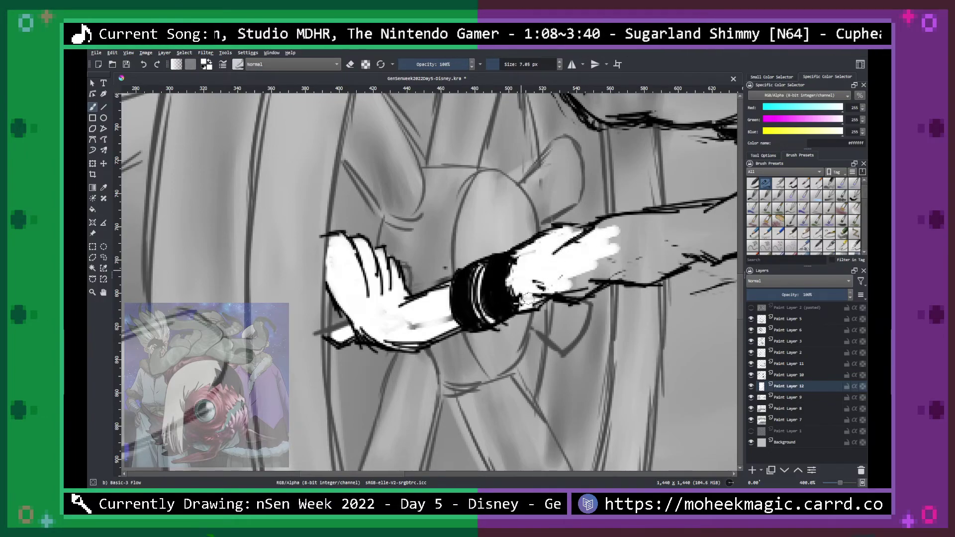
mouse_move(562, 287)
mouse_down()
mouse_move(506, 261)
mouse_move(548, 238)
mouse_move(686, 218)
mouse_move(679, 244)
mouse_move(496, 292)
mouse_move(509, 254)
mouse_move(522, 255)
mouse_move(463, 279)
mouse_move(471, 273)
mouse_move(437, 275)
mouse_move(464, 273)
mouse_move(409, 311)
mouse_move(407, 328)
mouse_move(482, 292)
mouse_move(475, 296)
mouse_move(530, 253)
mouse_move(532, 239)
mouse_move(495, 256)
mouse_up()
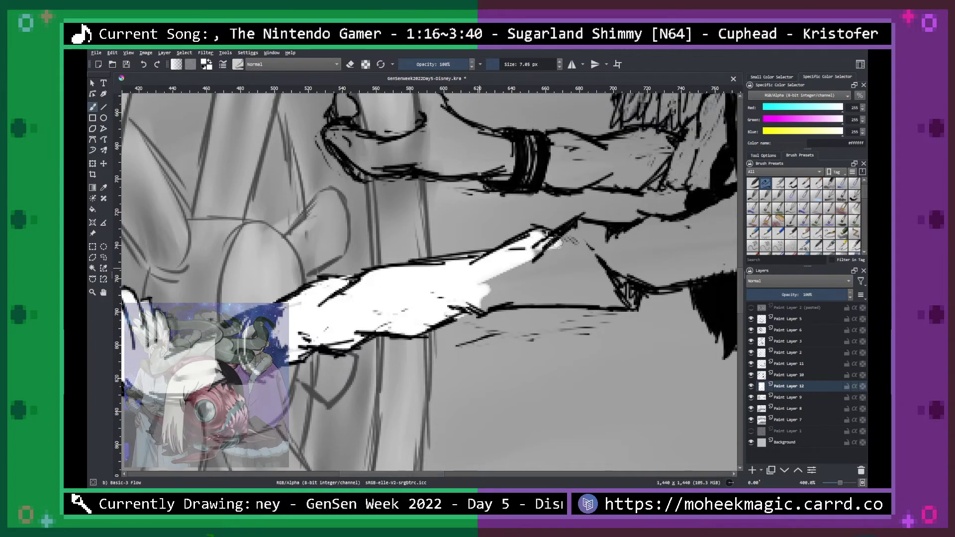
drag(556, 242, 554, 241)
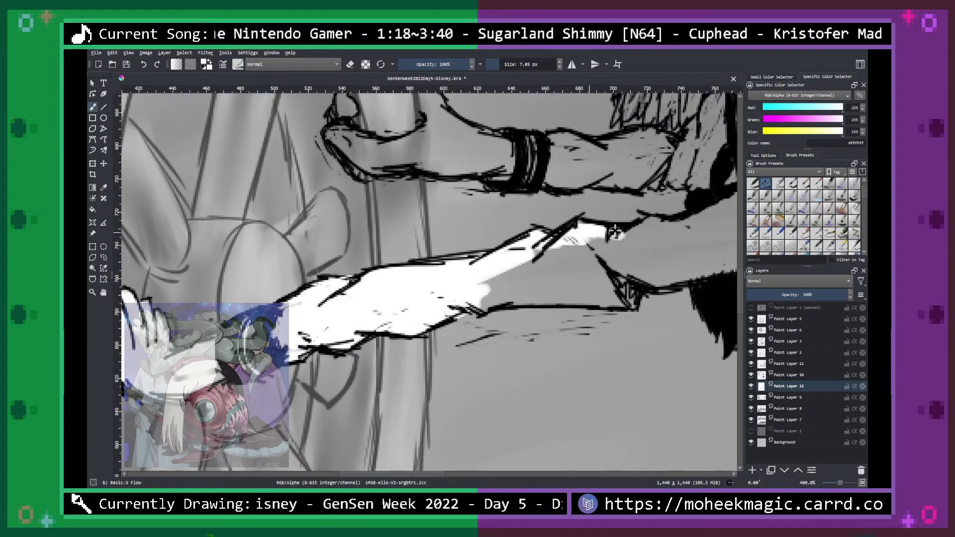
drag(617, 236, 597, 235)
mouse_move(494, 277)
mouse_down()
mouse_move(527, 281)
mouse_move(502, 294)
mouse_move(610, 304)
mouse_move(577, 293)
mouse_move(647, 268)
mouse_move(527, 259)
mouse_move(624, 235)
mouse_up()
mouse_move(647, 275)
mouse_down()
mouse_move(377, 271)
mouse_move(462, 256)
mouse_move(500, 231)
mouse_move(395, 326)
mouse_move(561, 296)
mouse_move(466, 289)
mouse_move(467, 277)
mouse_move(582, 195)
mouse_move(537, 202)
mouse_move(584, 193)
mouse_move(512, 214)
mouse_up()
drag(452, 213, 422, 224)
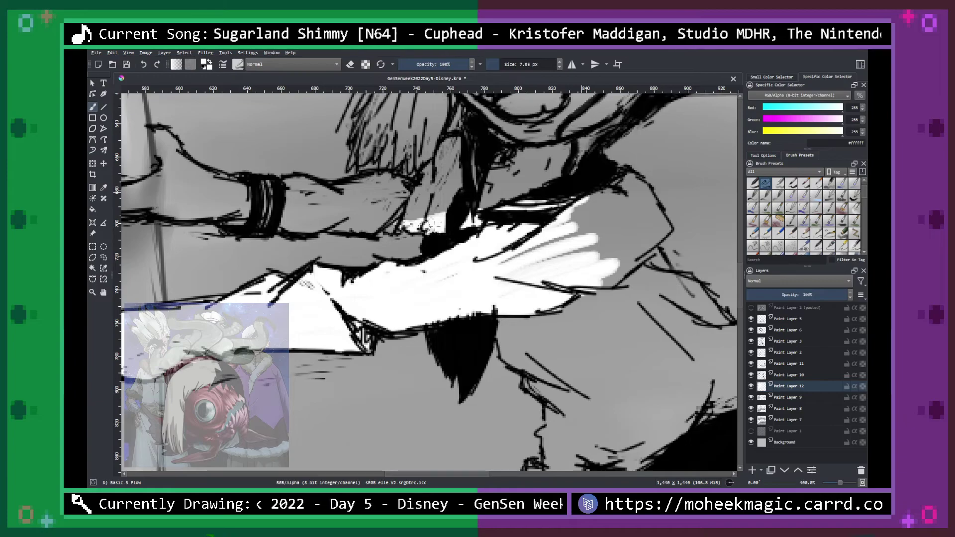
Paint the front character's upper hand gripping the wheel spoke and its forearm behind the cuff white.
mouse_move(364, 225)
mouse_down()
mouse_move(422, 215)
mouse_move(622, 248)
mouse_up()
mouse_move(297, 208)
mouse_down()
mouse_move(302, 165)
mouse_move(310, 183)
mouse_move(292, 173)
mouse_move(282, 213)
mouse_move(298, 196)
mouse_move(301, 223)
mouse_move(348, 217)
mouse_up()
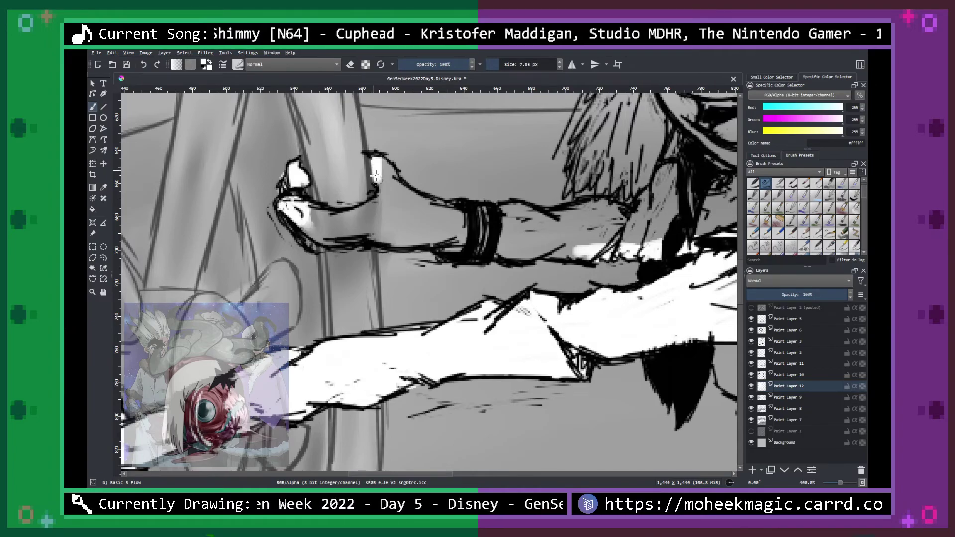
drag(385, 169, 383, 211)
mouse_move(321, 225)
mouse_down()
mouse_move(389, 197)
mouse_move(351, 222)
mouse_move(317, 227)
mouse_up()
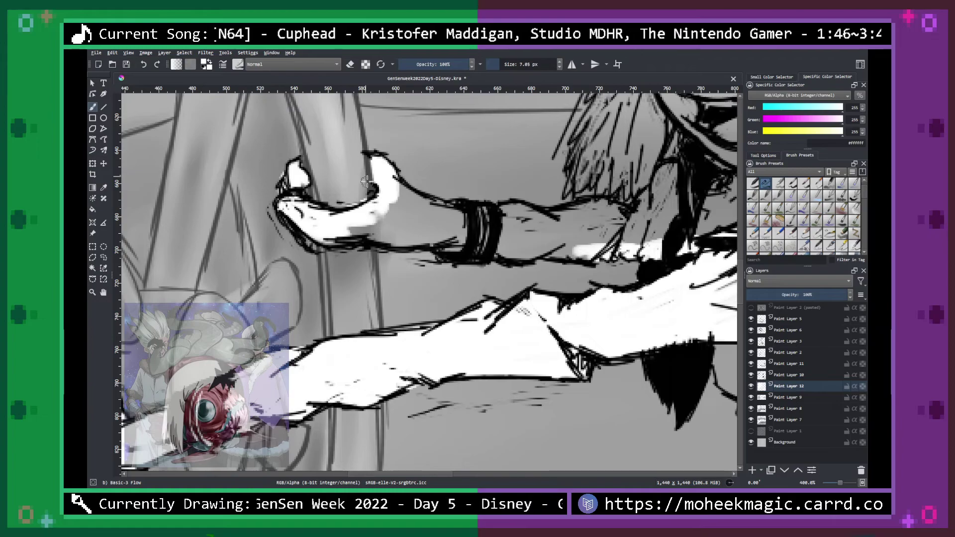
mouse_move(329, 227)
mouse_down()
mouse_move(346, 239)
mouse_move(394, 229)
mouse_move(482, 238)
mouse_move(467, 246)
mouse_move(378, 214)
mouse_move(399, 208)
mouse_move(394, 190)
mouse_move(513, 213)
mouse_move(468, 242)
mouse_move(476, 251)
mouse_move(581, 242)
mouse_move(544, 252)
mouse_move(522, 214)
mouse_move(600, 205)
mouse_move(566, 222)
mouse_move(570, 231)
mouse_move(634, 228)
mouse_up()
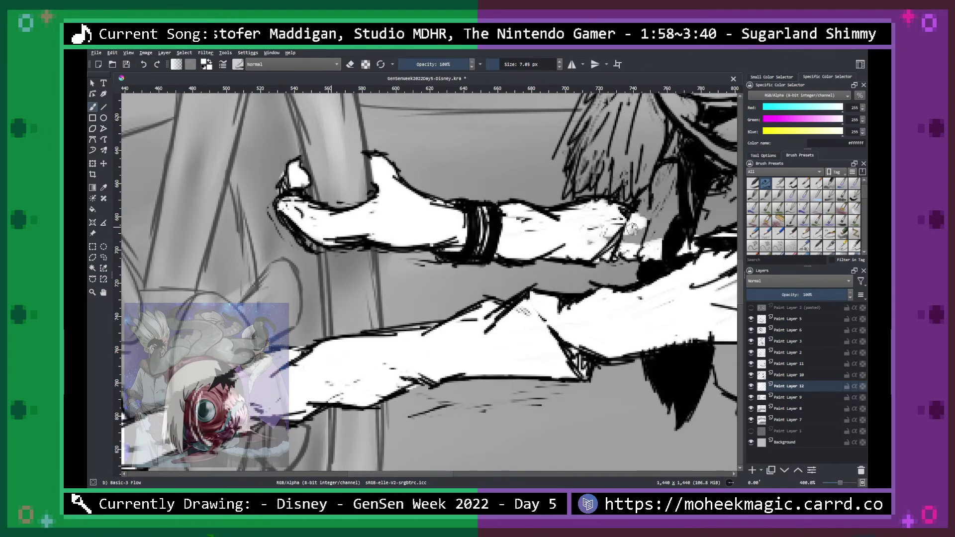
Paint the front character's hanging side hair white from the raised forearm up to the temple.
mouse_move(694, 260)
mouse_down()
mouse_move(578, 307)
mouse_move(503, 388)
mouse_up()
mouse_move(408, 251)
mouse_down()
mouse_move(391, 293)
mouse_move(398, 310)
mouse_move(467, 274)
mouse_move(461, 334)
mouse_up()
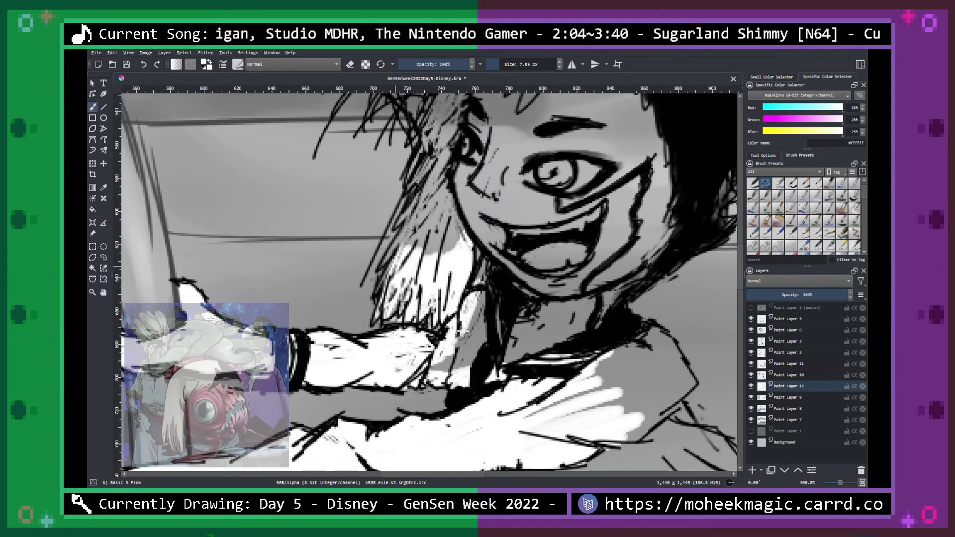
mouse_move(472, 292)
mouse_down()
mouse_move(450, 361)
mouse_move(475, 343)
mouse_move(468, 364)
mouse_up()
key(space)
drag(478, 255, 464, 384)
mouse_move(388, 373)
mouse_down()
mouse_move(422, 288)
mouse_move(399, 313)
mouse_move(410, 264)
mouse_up()
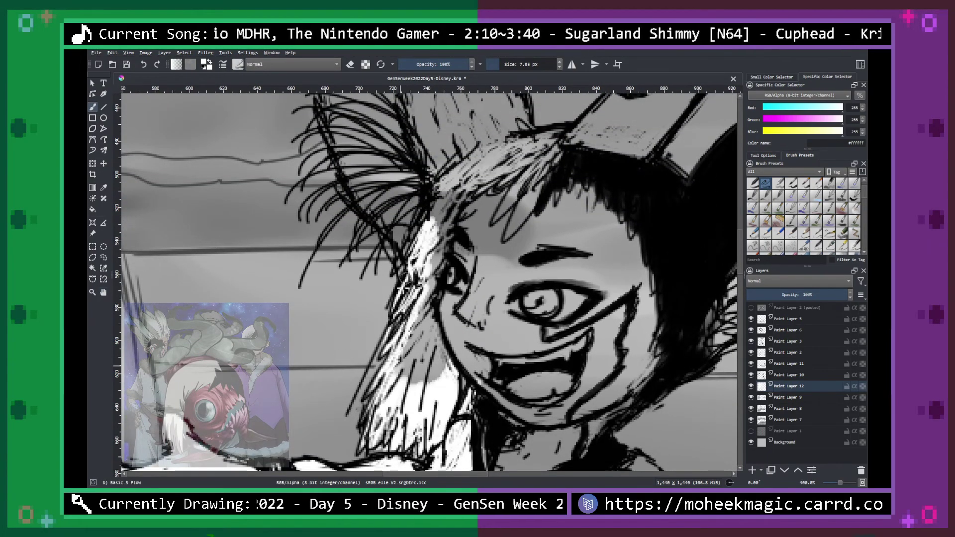
Paint the front character's forward-stretched leg and its shoe white with a 17.08 px brush.
key(minus)
key(minus)
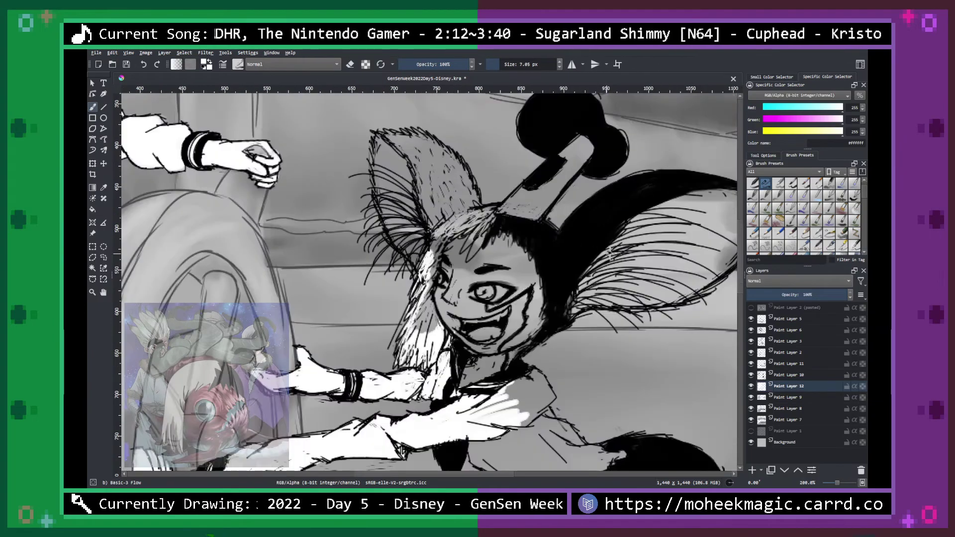
key(space)
drag(577, 350, 554, 288)
mouse_move(622, 400)
mouse_down()
mouse_move(571, 287)
mouse_move(552, 278)
mouse_up()
mouse_move(515, 352)
mouse_down()
mouse_move(541, 197)
mouse_move(539, 217)
mouse_up()
mouse_move(476, 321)
mouse_down()
mouse_move(571, 275)
mouse_move(537, 234)
mouse_move(587, 266)
mouse_up()
key(b)
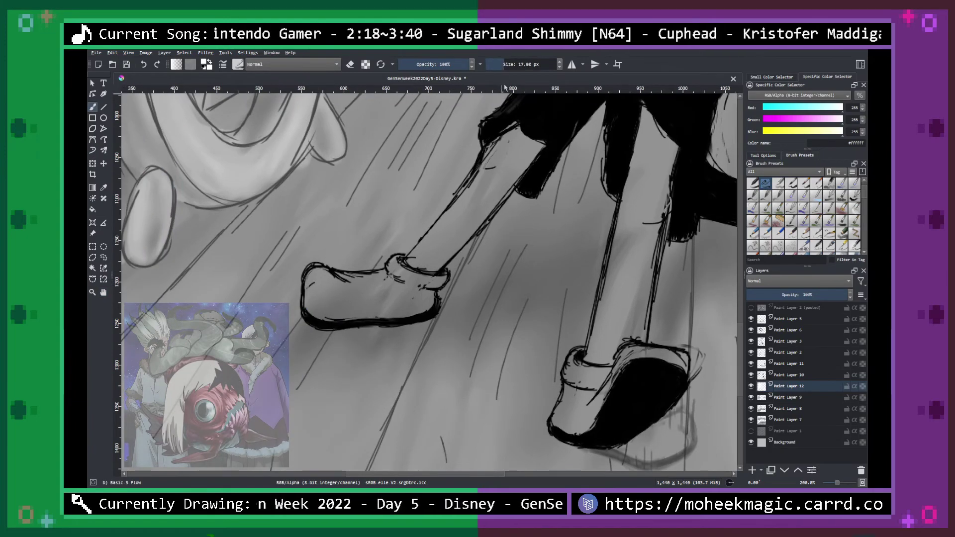
mouse_move(320, 280)
mouse_down()
mouse_move(312, 307)
mouse_move(313, 275)
mouse_move(380, 280)
mouse_move(403, 261)
mouse_move(319, 296)
mouse_move(323, 317)
mouse_move(420, 296)
mouse_move(451, 225)
mouse_move(433, 236)
mouse_move(436, 264)
mouse_move(489, 206)
mouse_move(476, 226)
mouse_move(460, 221)
mouse_move(465, 213)
mouse_move(434, 235)
mouse_up()
Paint the light part of the black-soled shoe and the supporting leg above it white up to the shorts.
drag(577, 274, 379, 225)
mouse_move(388, 312)
mouse_down()
mouse_move(359, 374)
mouse_move(398, 317)
mouse_move(369, 369)
mouse_move(390, 385)
mouse_move(423, 326)
mouse_move(477, 312)
mouse_move(438, 258)
mouse_move(445, 246)
mouse_move(415, 234)
mouse_move(401, 283)
mouse_move(405, 223)
mouse_up()
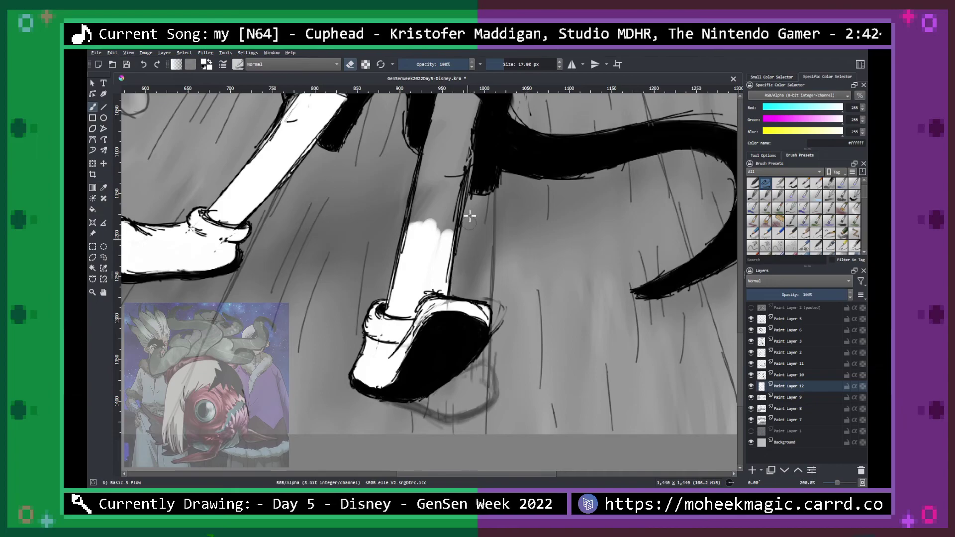
mouse_move(486, 231)
mouse_down()
mouse_move(471, 365)
mouse_move(400, 382)
mouse_move(440, 368)
mouse_move(445, 188)
mouse_move(417, 294)
mouse_up()
Paint the two round buttons on the front character's black shorts white.
mouse_move(478, 234)
mouse_down()
mouse_move(487, 311)
mouse_move(516, 377)
mouse_up()
drag(374, 255, 371, 268)
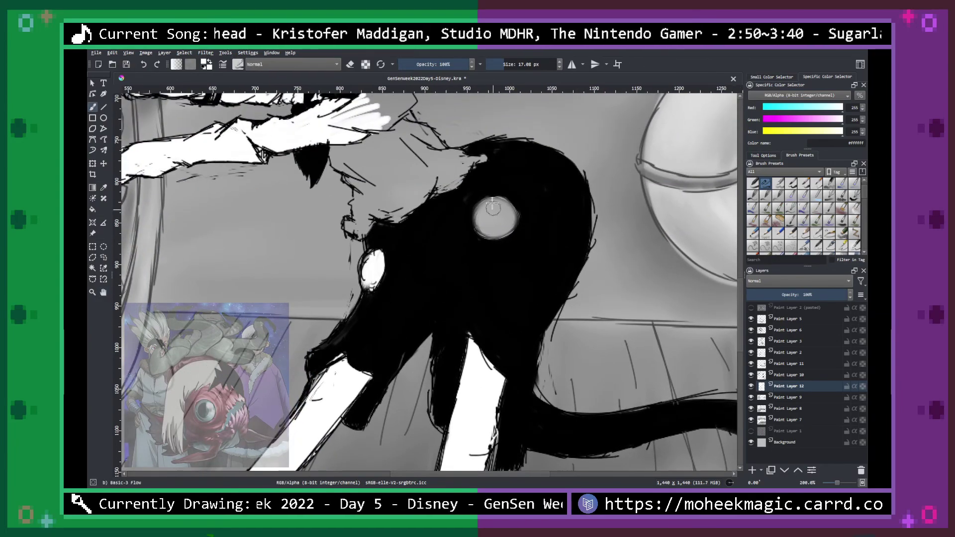
drag(492, 212, 503, 200)
Paint the front character's shirt white from the waist hem across the torso to the shoulder.
drag(463, 260, 480, 364)
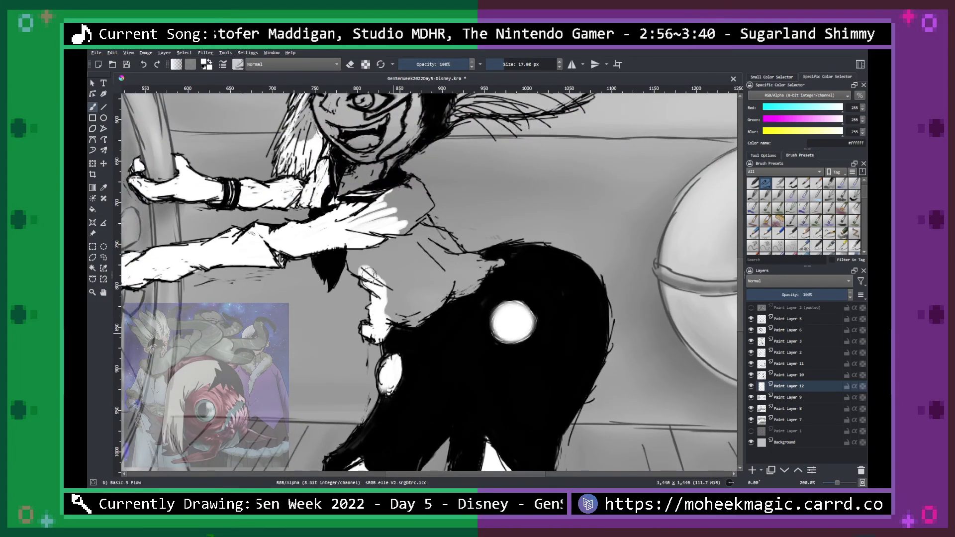
mouse_move(351, 258)
mouse_down()
mouse_move(383, 249)
mouse_move(397, 299)
mouse_move(437, 288)
mouse_move(451, 302)
mouse_move(498, 261)
mouse_move(467, 266)
mouse_up()
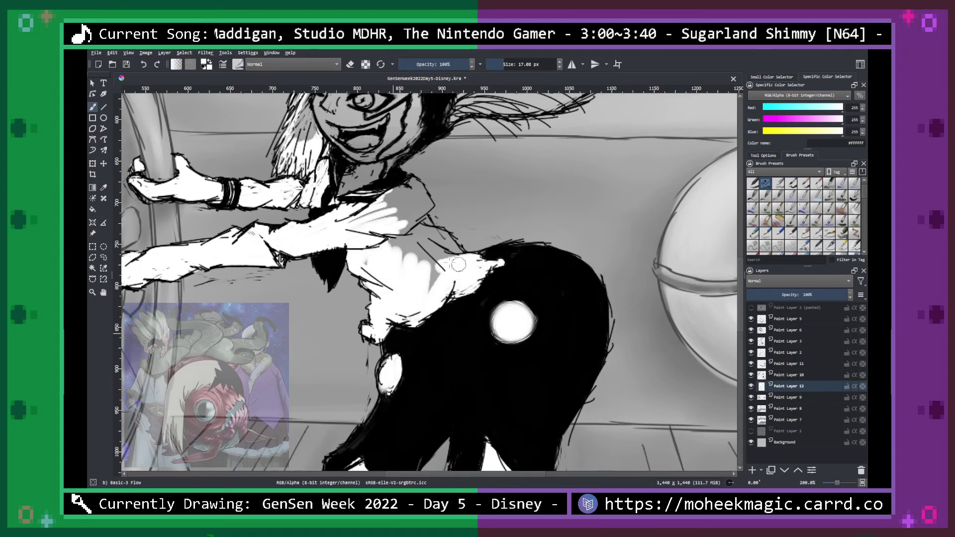
drag(426, 212, 414, 202)
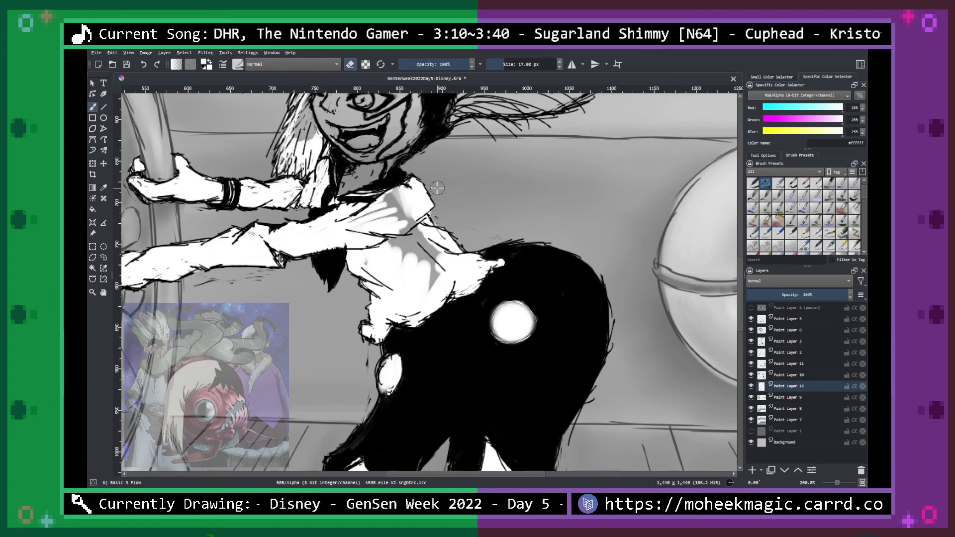
mouse_move(412, 221)
mouse_down()
mouse_move(398, 248)
mouse_move(403, 234)
mouse_move(444, 274)
mouse_up()
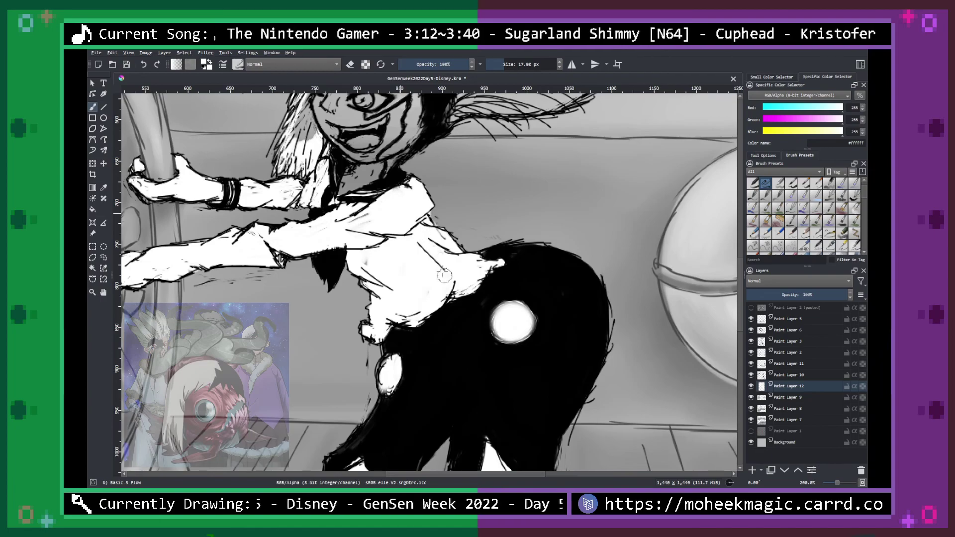
Paint the front character's neck, face and the inside of the large black-backed ear white.
drag(417, 228, 460, 366)
mouse_move(406, 305)
mouse_down()
mouse_move(408, 326)
mouse_move(392, 321)
mouse_move(423, 278)
mouse_move(435, 293)
mouse_move(443, 269)
mouse_up()
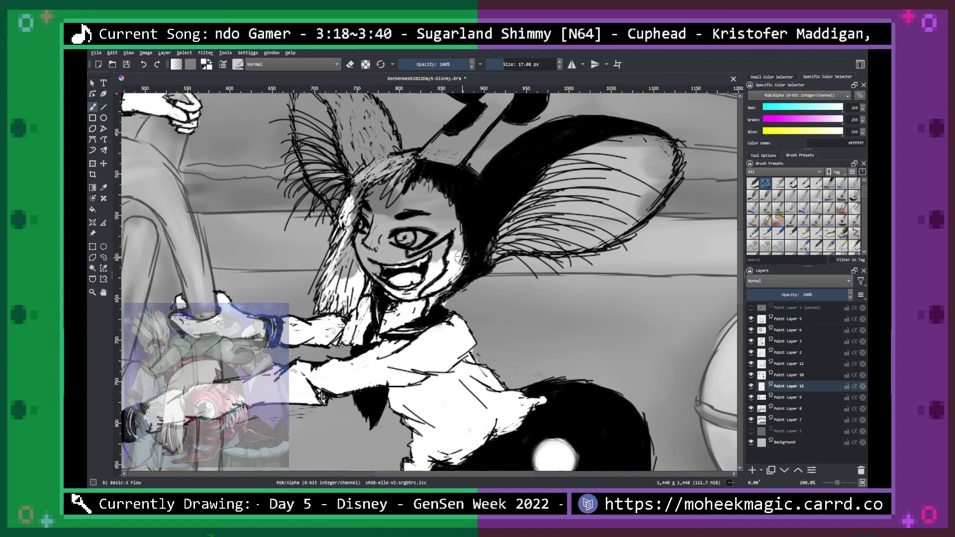
mouse_move(436, 281)
mouse_down()
mouse_move(542, 219)
mouse_move(613, 134)
mouse_move(647, 159)
mouse_move(671, 150)
mouse_move(667, 186)
mouse_move(669, 173)
mouse_move(614, 230)
mouse_move(527, 243)
mouse_move(631, 192)
mouse_move(637, 171)
mouse_move(614, 159)
mouse_up()
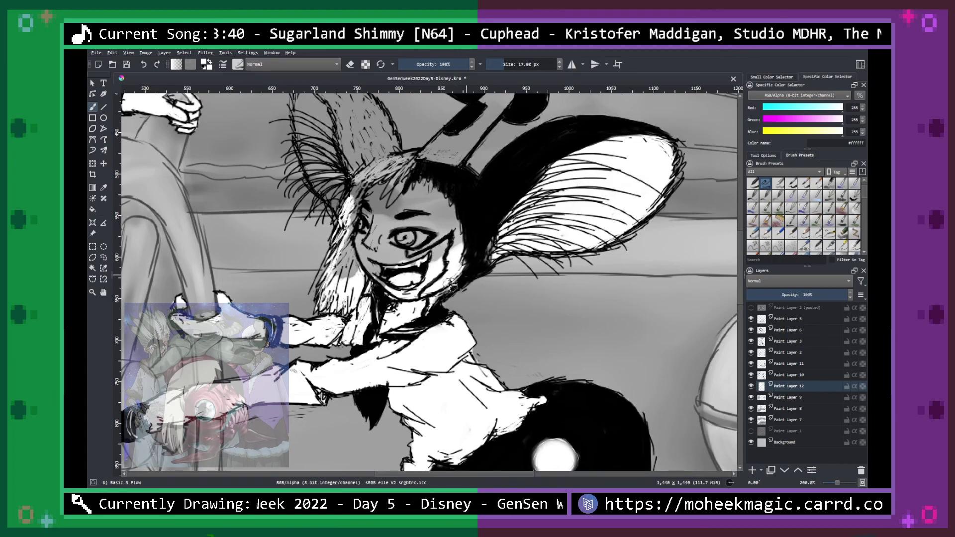
drag(433, 242, 449, 232)
mouse_move(412, 276)
mouse_down()
mouse_move(438, 204)
mouse_move(383, 258)
mouse_move(358, 234)
mouse_move(343, 283)
mouse_move(366, 184)
mouse_move(353, 191)
mouse_move(429, 183)
mouse_up()
Paint the stem between the front character's head and the round black tip white.
drag(471, 215, 439, 373)
drag(440, 288, 392, 322)
drag(433, 295, 469, 244)
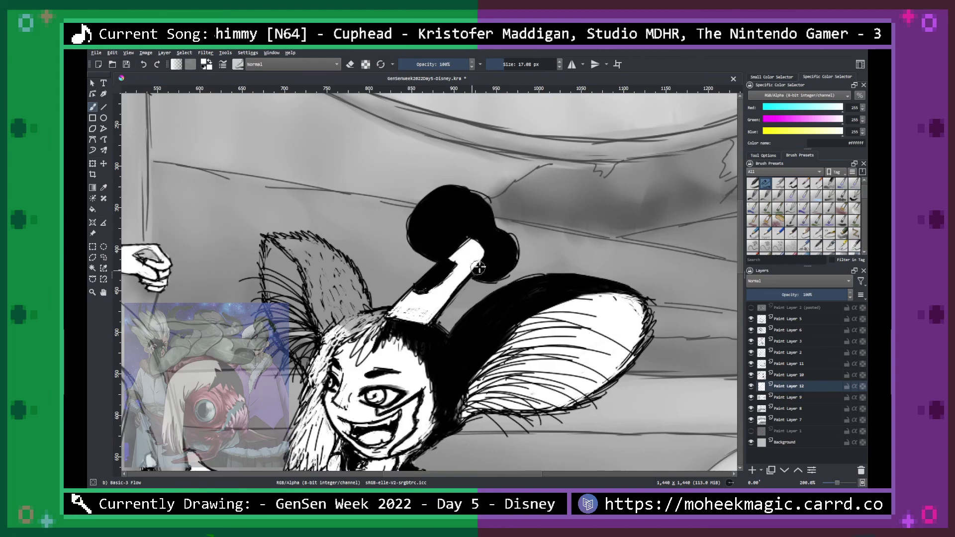
Paint the inside of the front character's smaller furry ear and the hair at its base white.
drag(473, 300, 571, 249)
mouse_move(424, 327)
mouse_down()
mouse_move(393, 290)
mouse_move(374, 219)
mouse_move(371, 235)
mouse_up()
drag(371, 192, 431, 209)
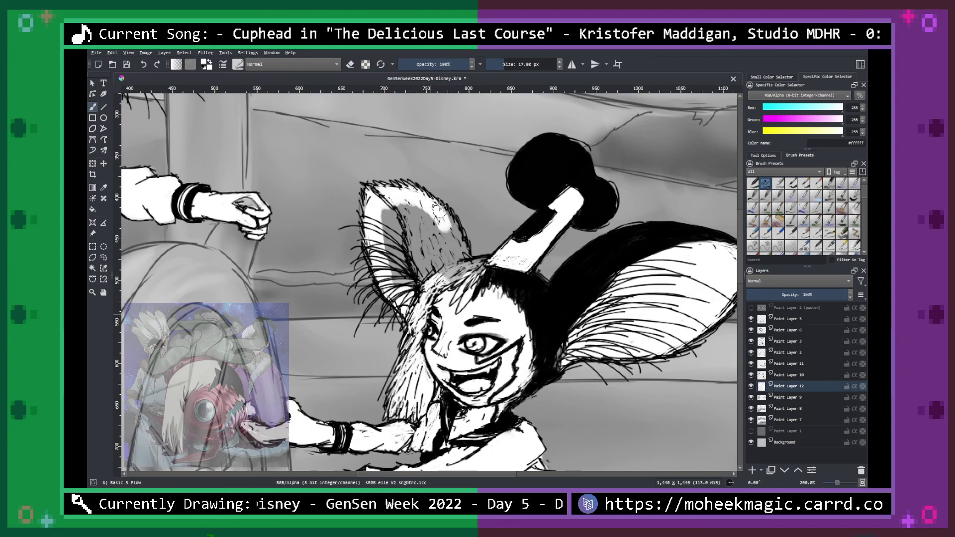
mouse_move(456, 275)
mouse_down()
mouse_move(427, 288)
mouse_move(437, 239)
mouse_move(430, 208)
mouse_move(413, 259)
mouse_move(390, 278)
mouse_move(417, 308)
mouse_move(412, 205)
mouse_up()
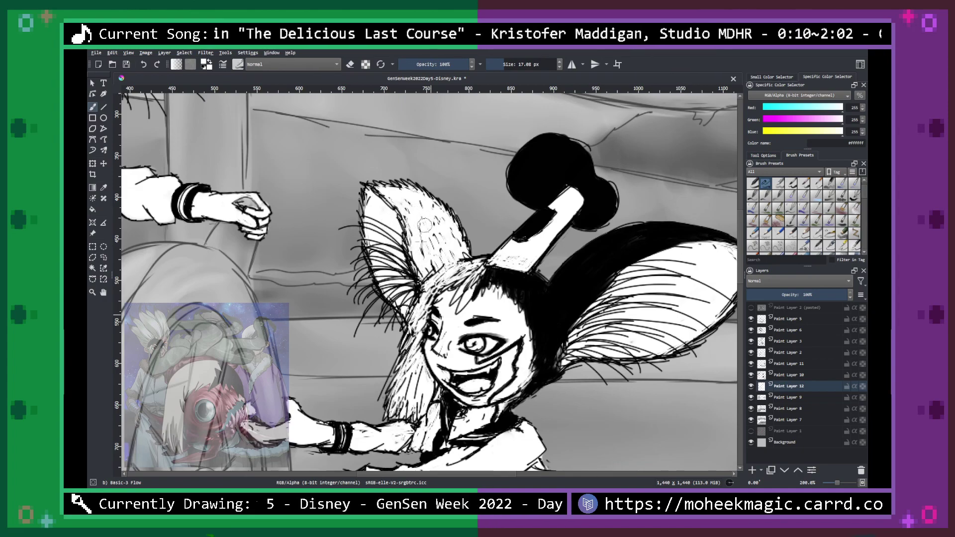
key(minus)
key(minus)
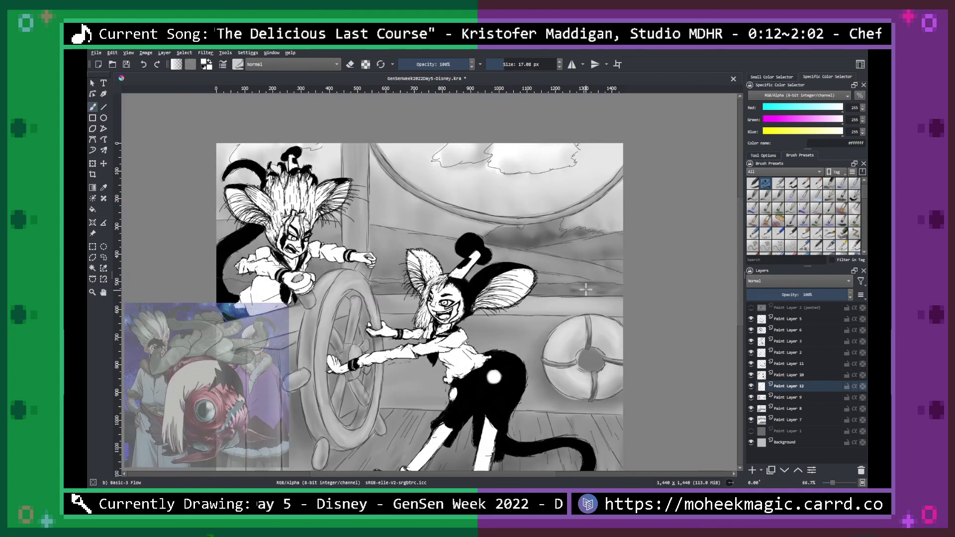
key(minus)
key(minus)
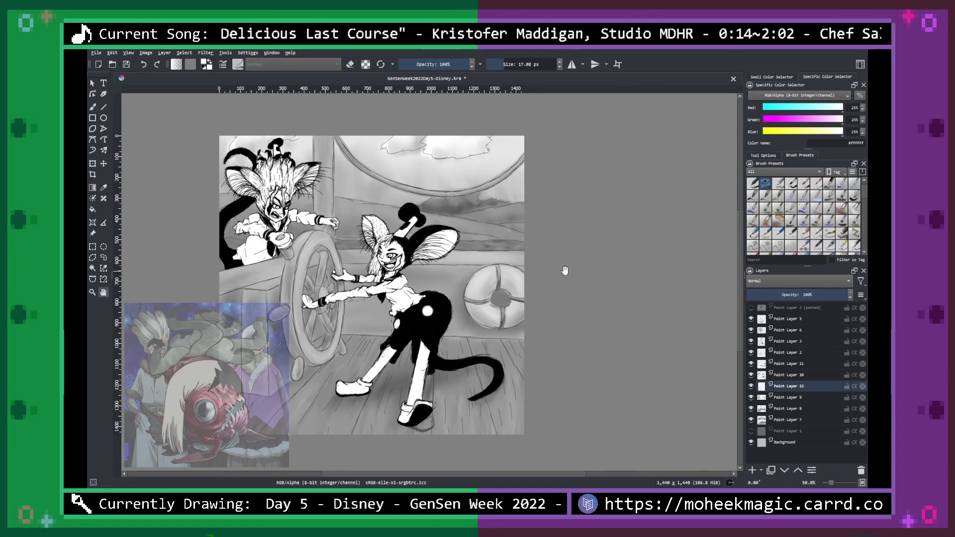
key(plus)
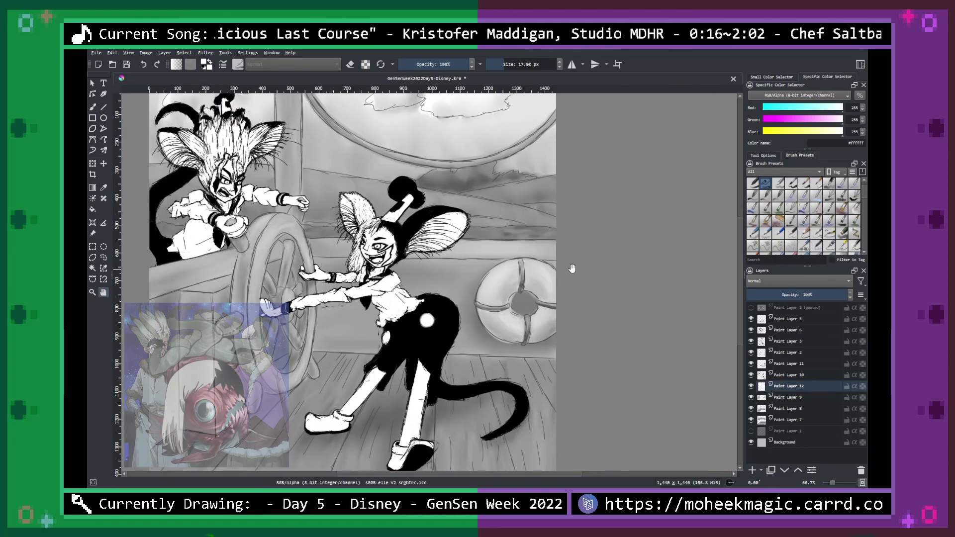